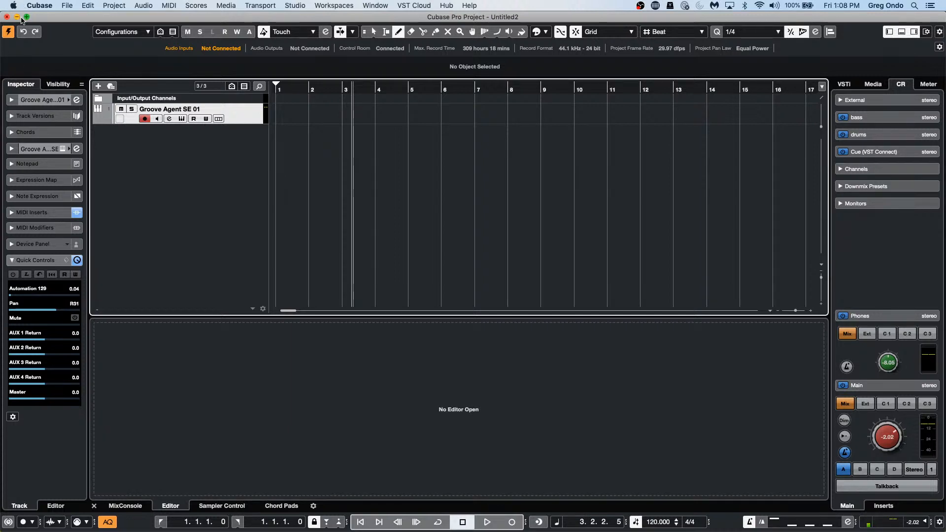
Step: Browse the File and Edit menus, then bring up the Cubase menu at Preferences
left_click(63, 7)
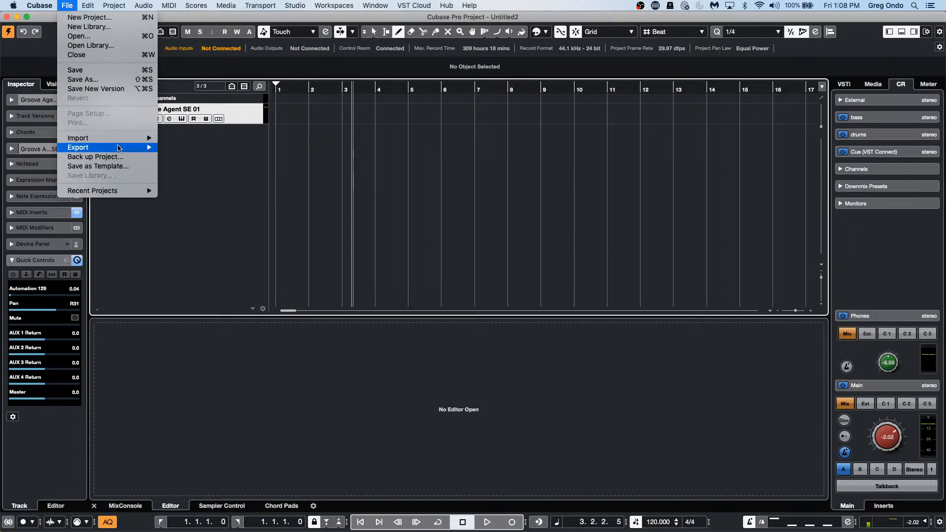
mouse_move(123, 138)
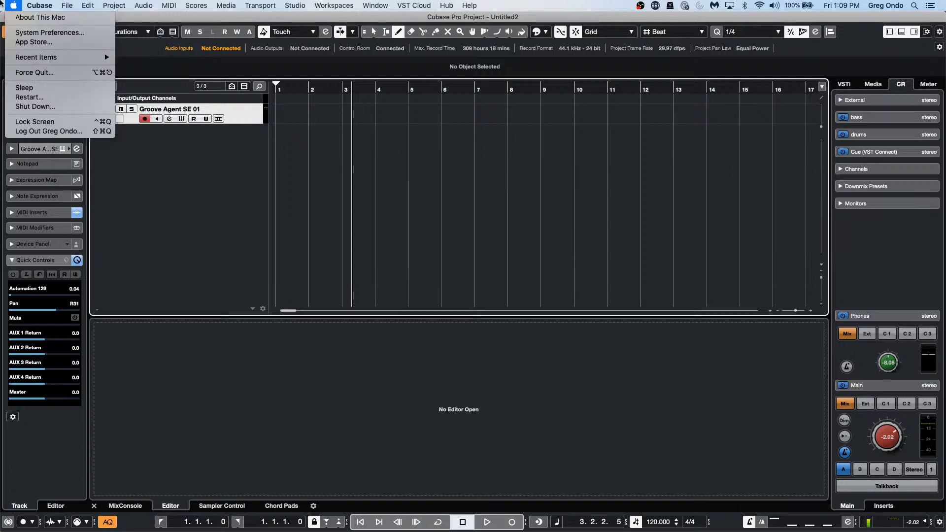
mouse_move(88, 6)
left_click(443, 203)
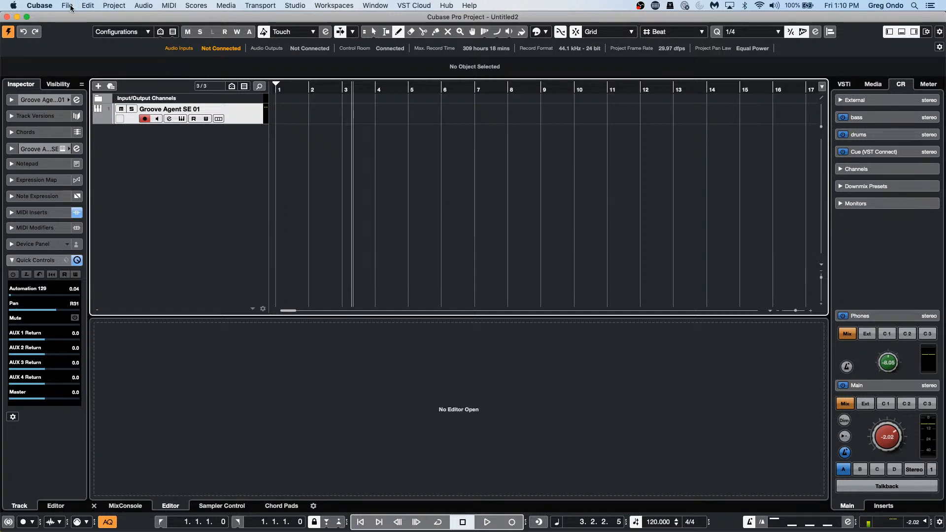
left_click(70, 7)
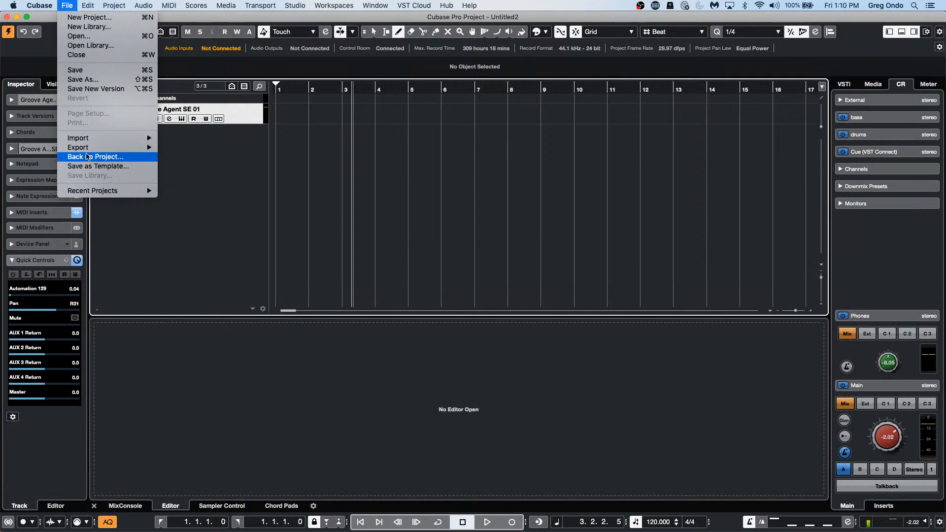
mouse_move(87, 149)
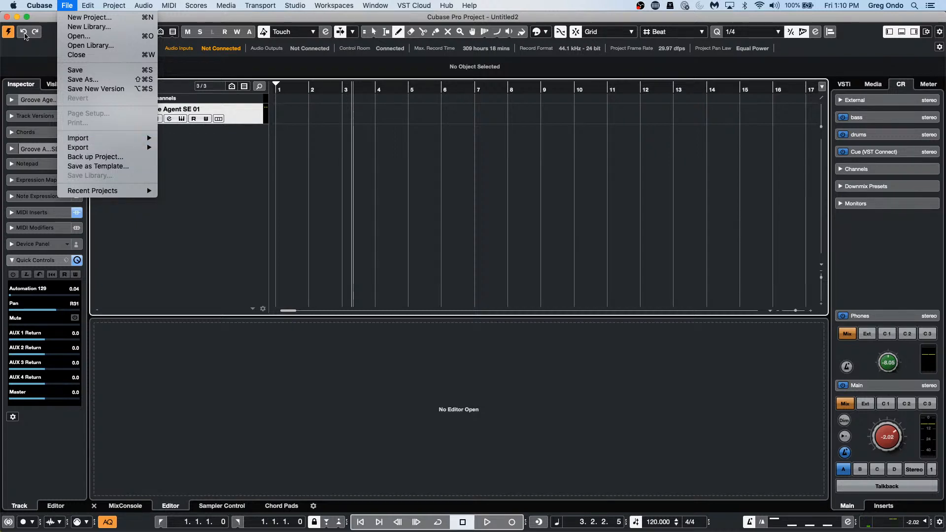
mouse_move(39, 5)
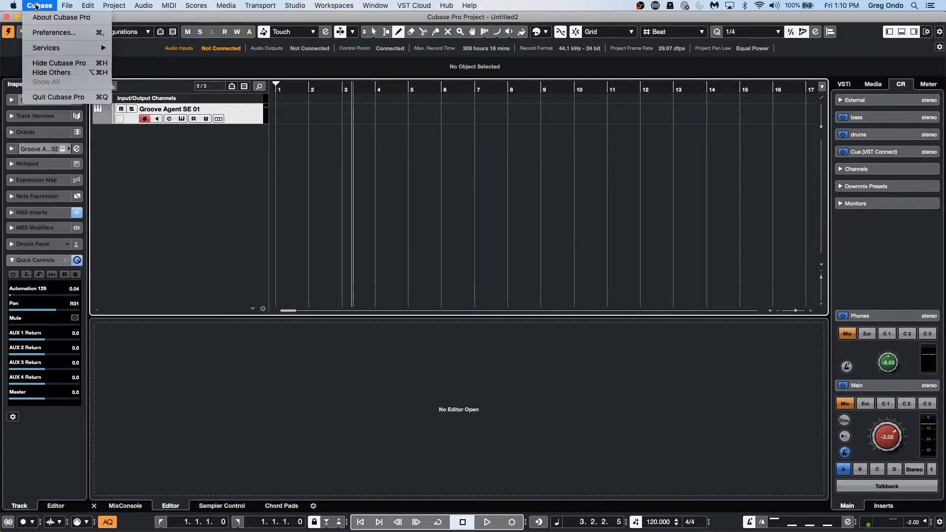
left_click(55, 33)
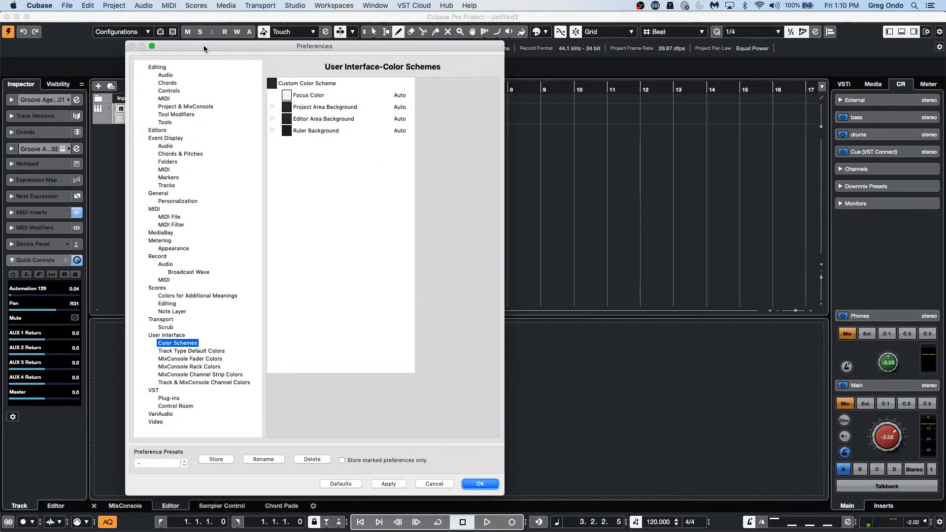
left_click_drag(203, 46, 305, 46)
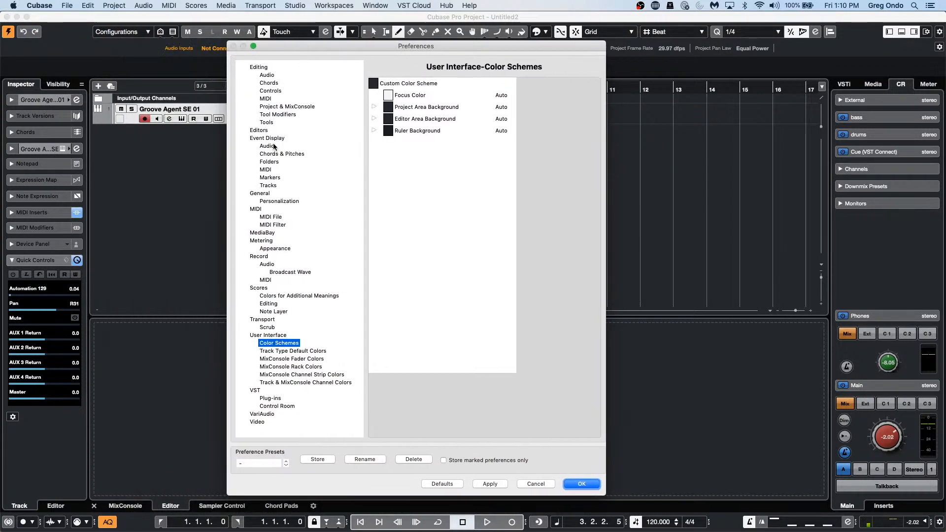
left_click(266, 75)
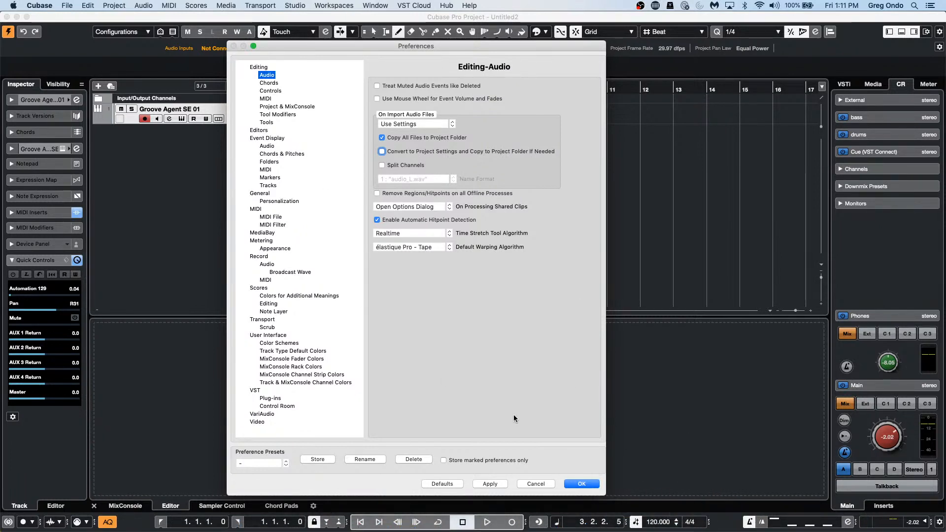
left_click(576, 483)
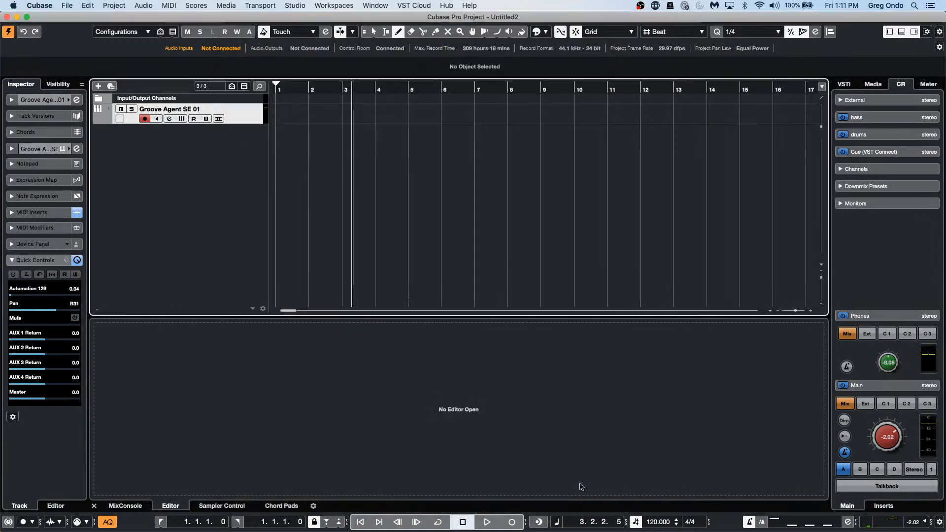
left_click(67, 6)
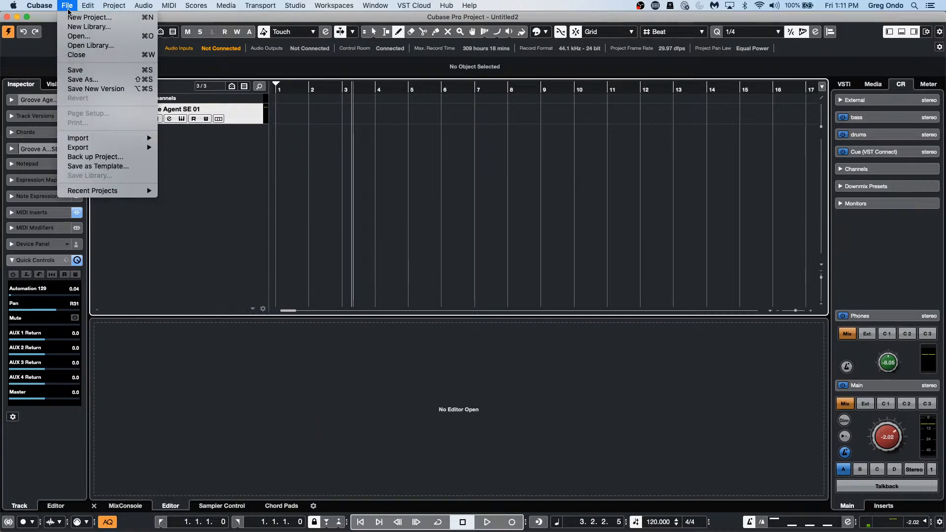
mouse_move(143, 147)
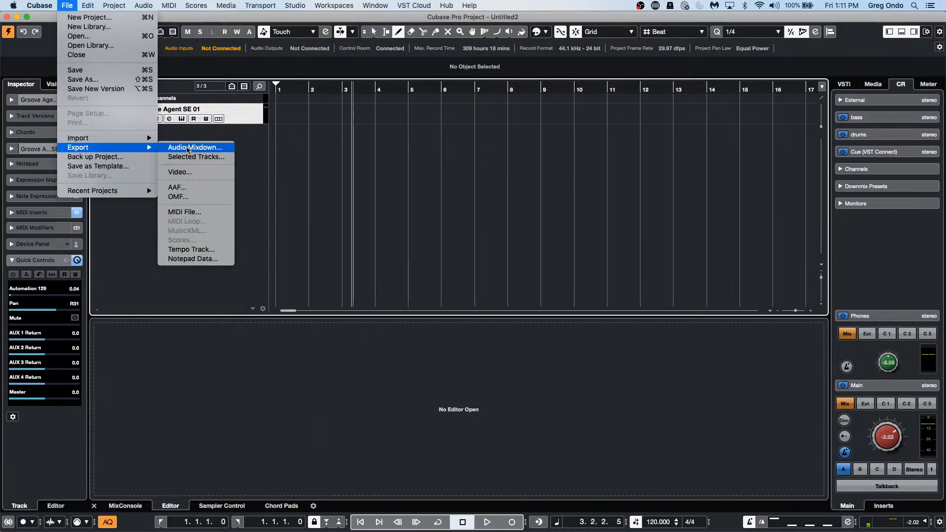
left_click(188, 150)
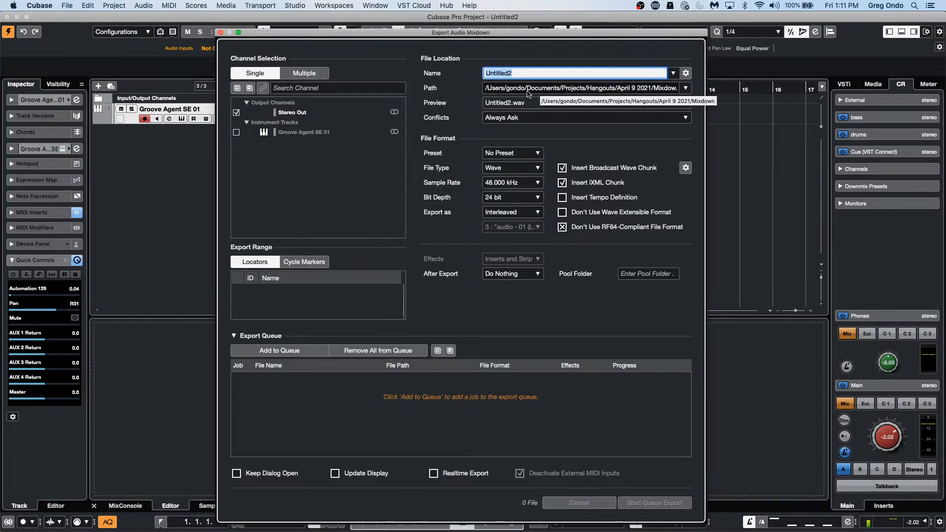
left_click(686, 88)
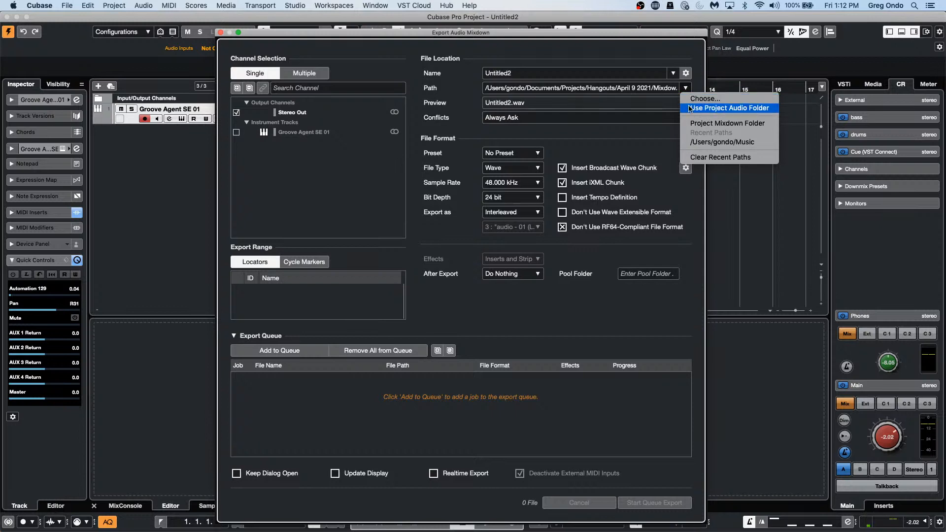
left_click(661, 102)
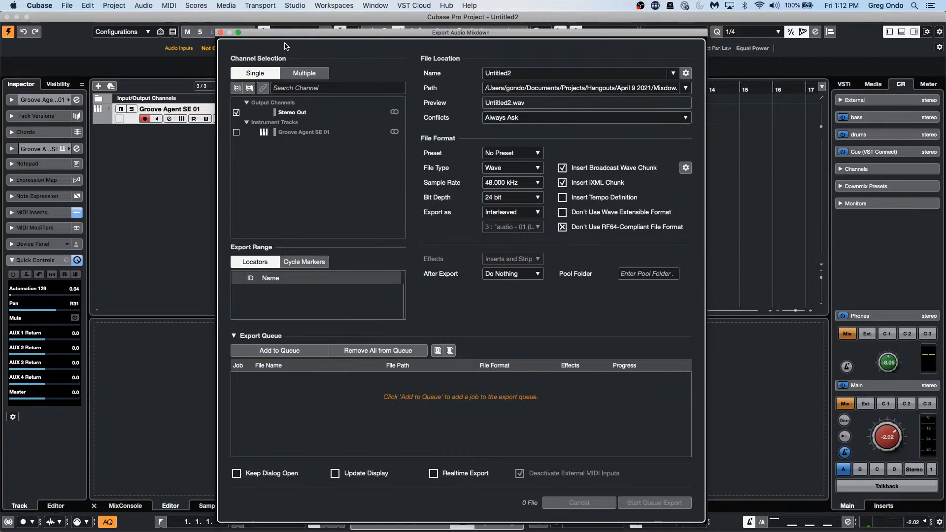
left_click(221, 32)
left_click(65, 6)
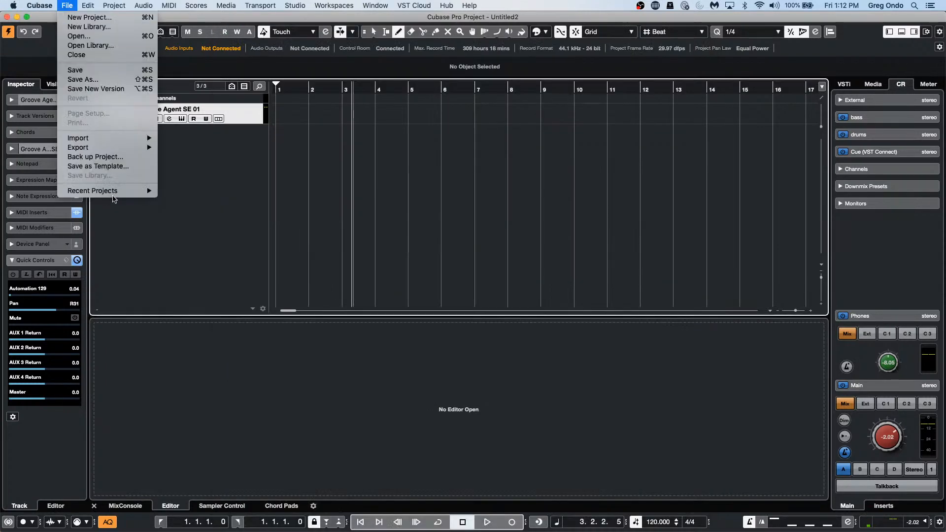
Step: Open 23 beatles stones t.cpr from Recent Projects and activate it
mouse_move(114, 190)
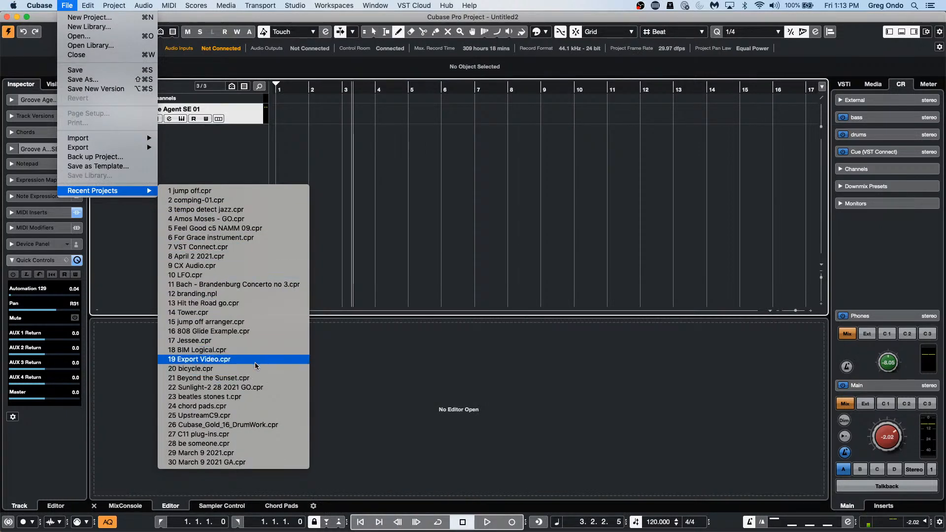
left_click(256, 396)
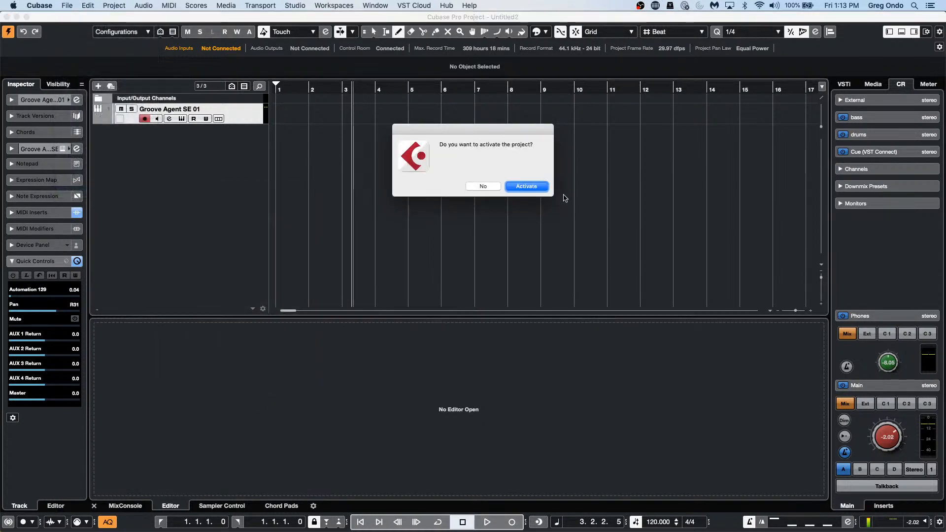
left_click(543, 189)
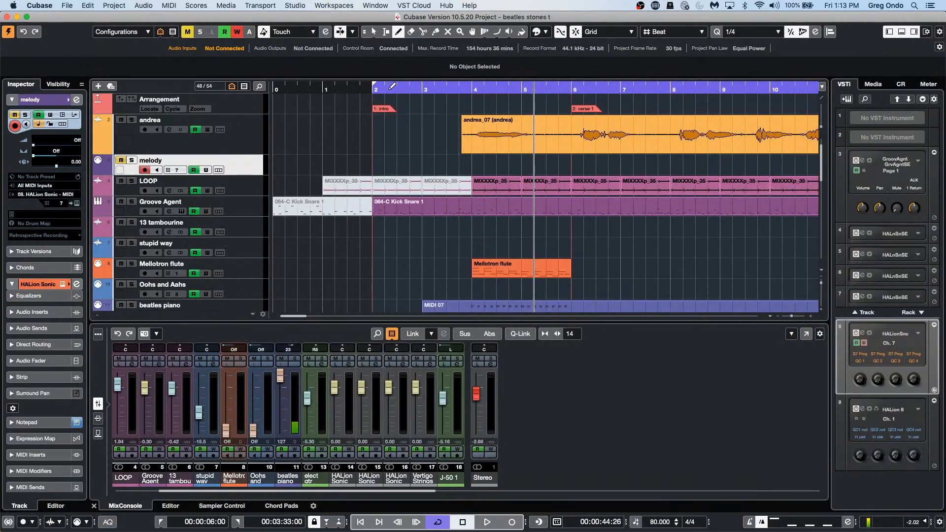
Step: Play the song from around bar 2, then stop playback
left_click(396, 88)
key("space")
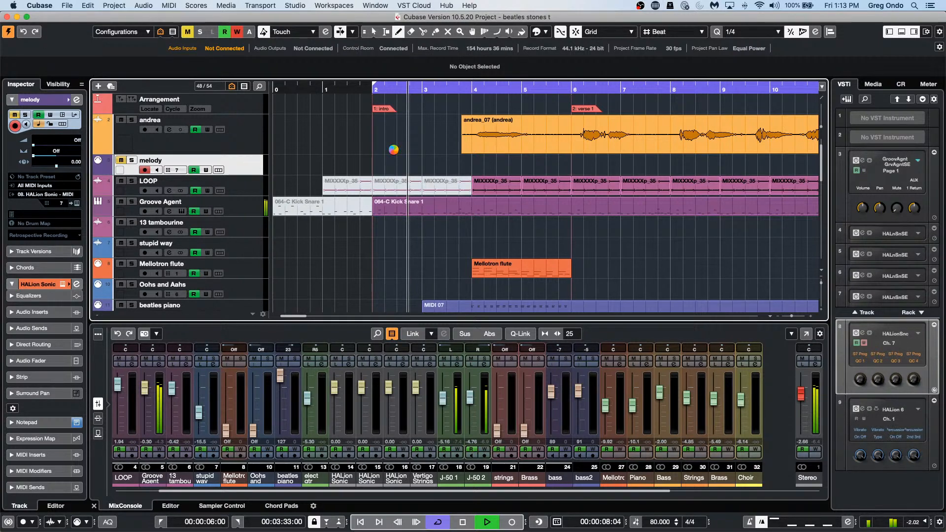
key("space")
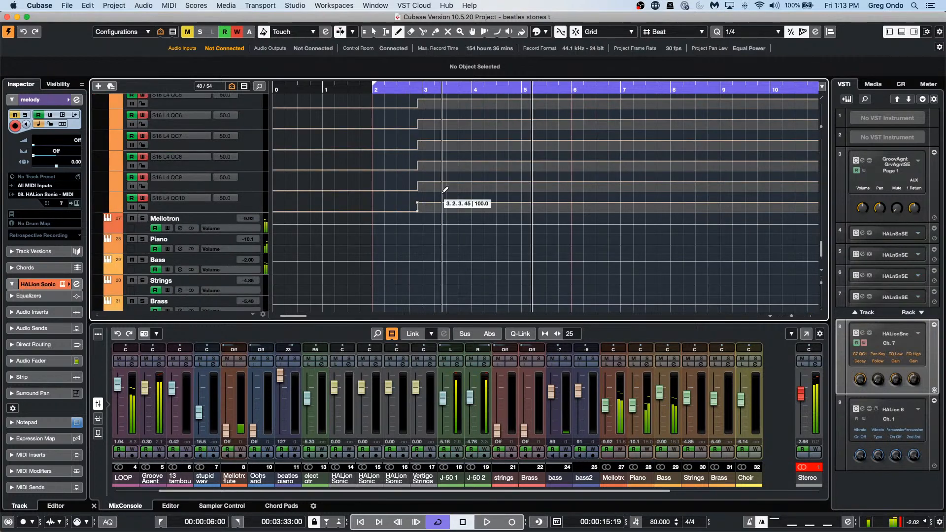
Step: With the Object Selection tool, open the andrea_07 vocal event in the Sample Editor
scroll(459, 218, "up", 5)
scroll(461, 215, "up", 15)
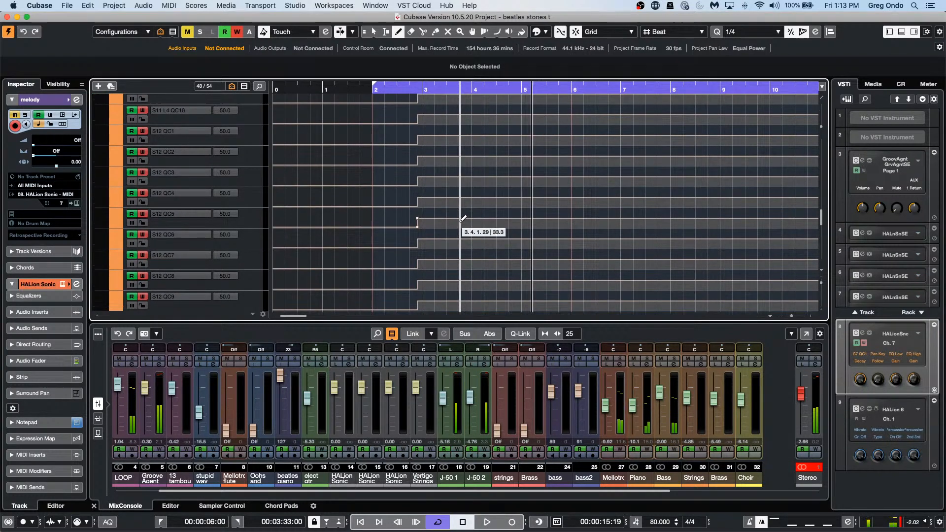
scroll(465, 217, "up", 15)
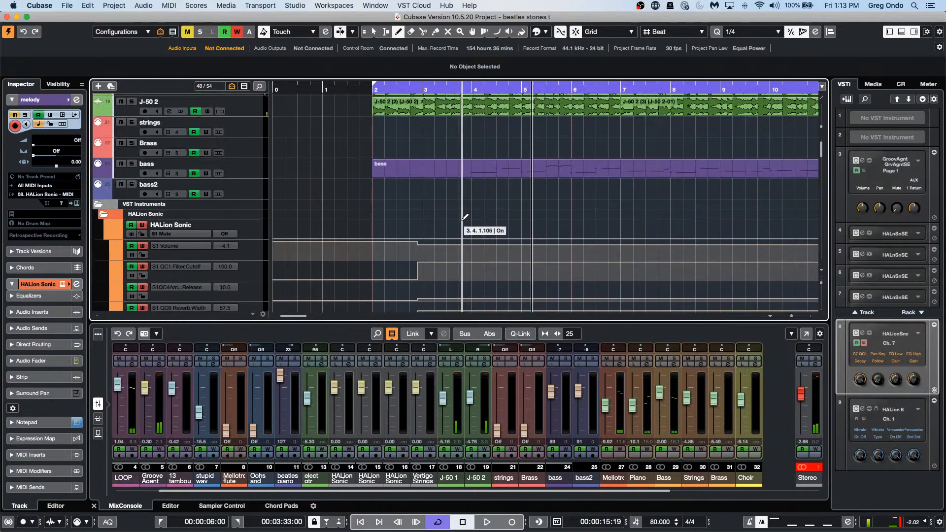
key("1")
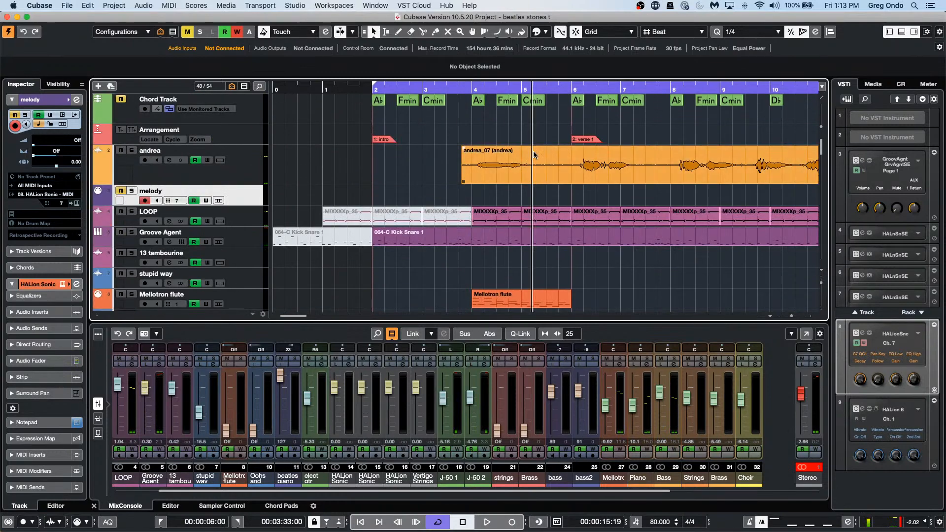
double_click(652, 178)
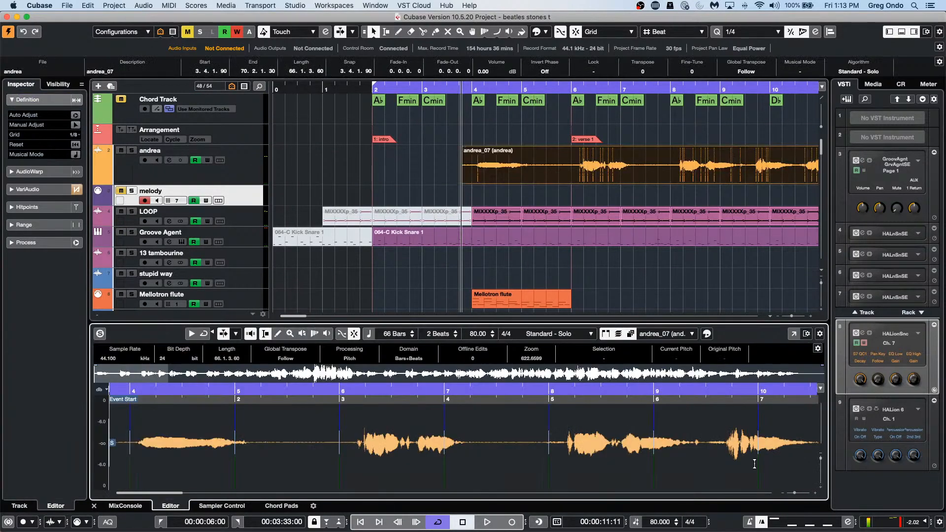
Step: Expand the Sample Editor into its own window, analyse the vocal with VariAudio, and enable note editing
left_click(792, 335)
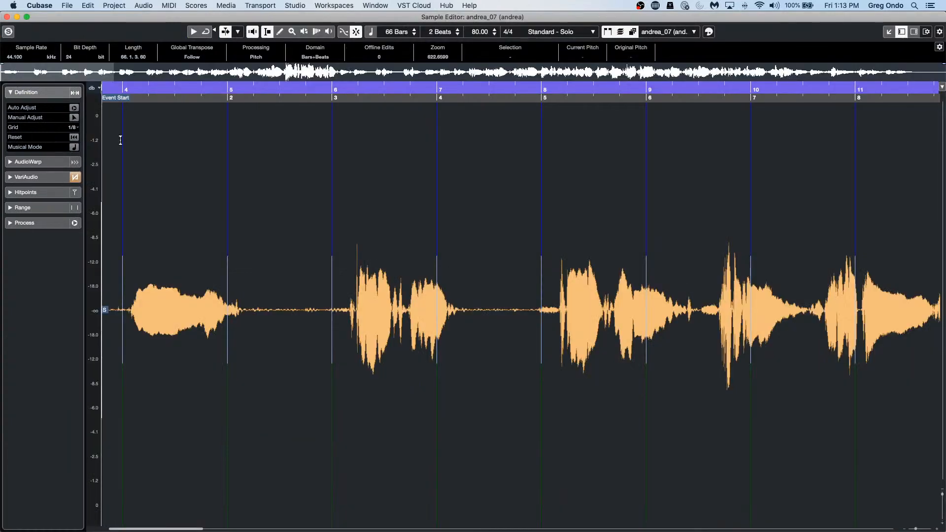
left_click(35, 177)
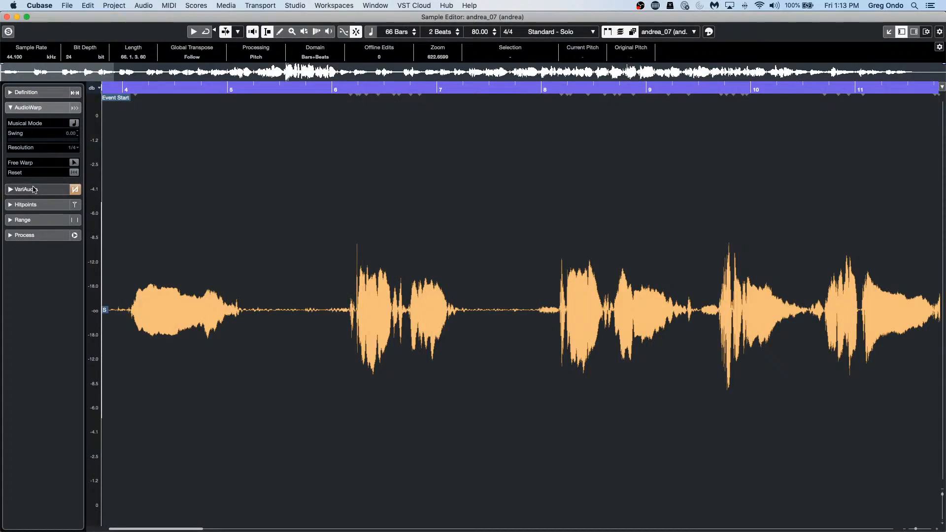
left_click(74, 138)
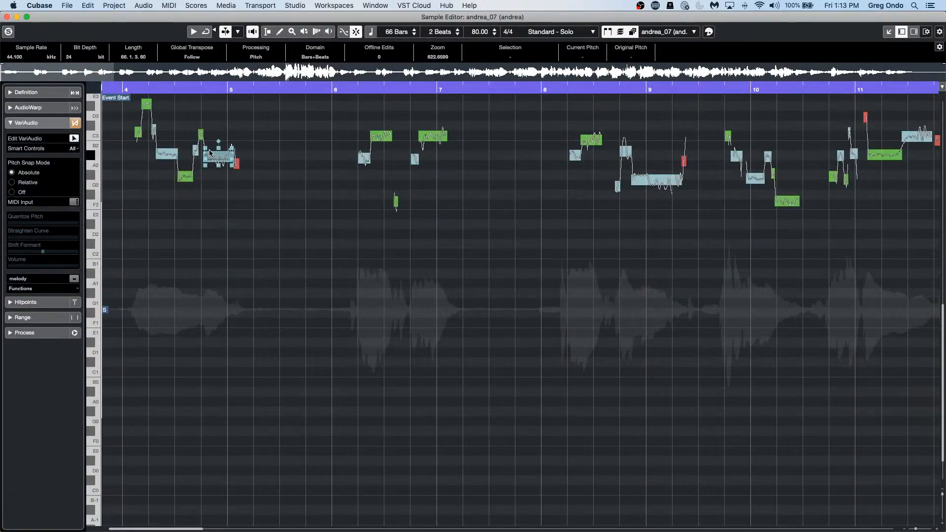
scroll(343, 295, "up", 3)
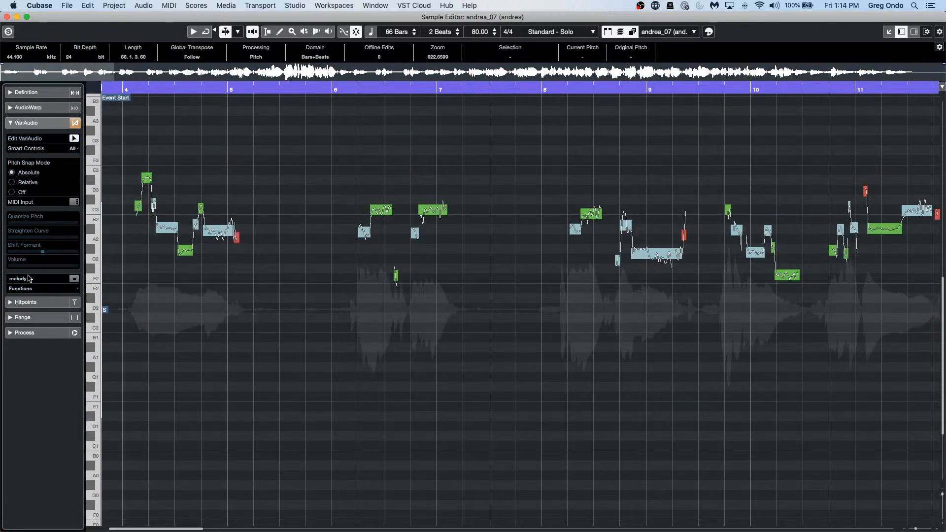
Step: Extract MIDI to a new track using Notes and NoteExp VST 3 Tuning Curve mode, then close the editor
left_click(27, 291)
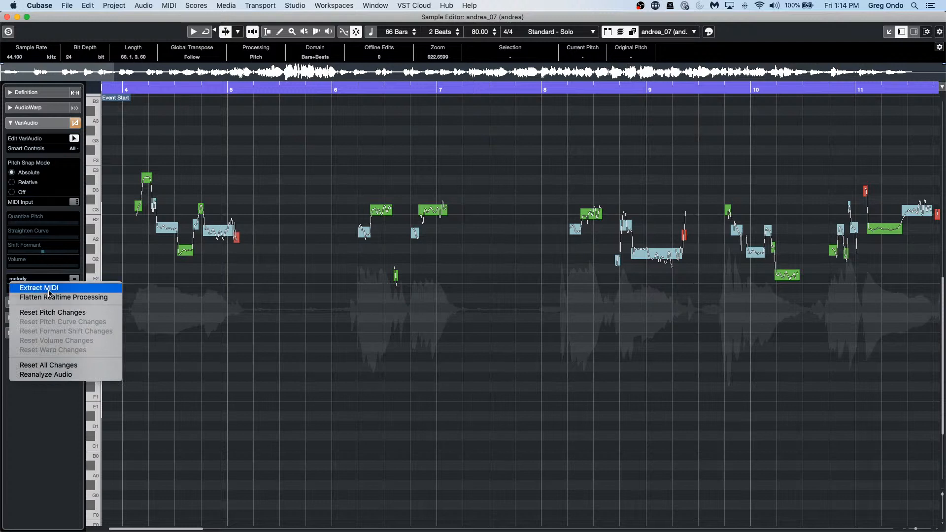
left_click(51, 289)
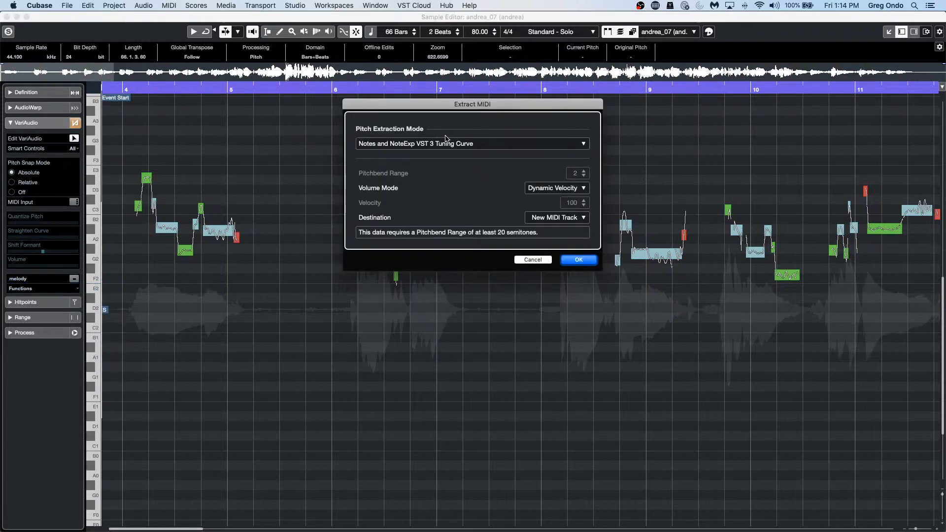
left_click(478, 144)
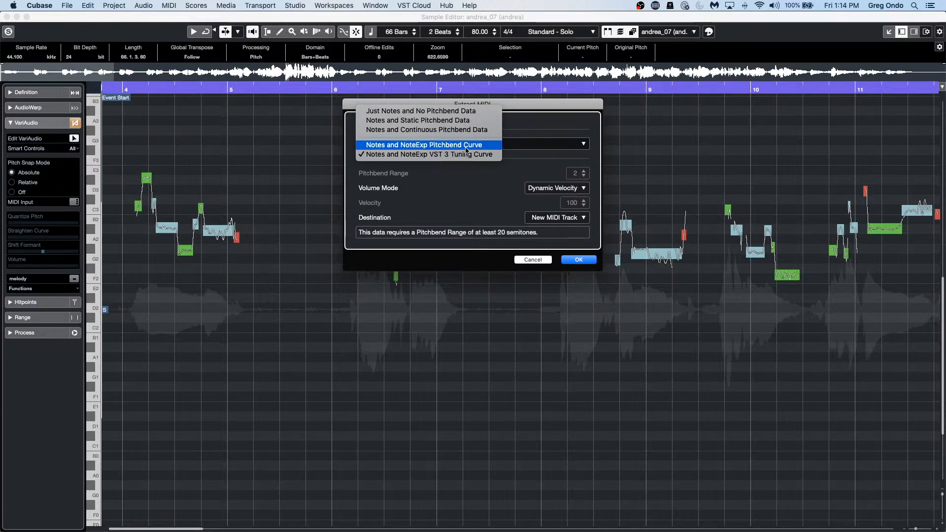
left_click(467, 147)
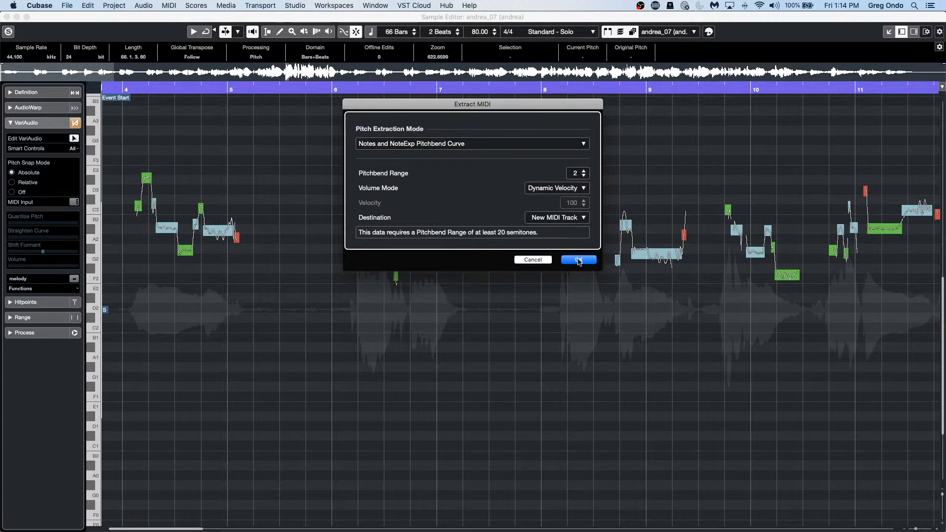
left_click(473, 145)
left_click(469, 164)
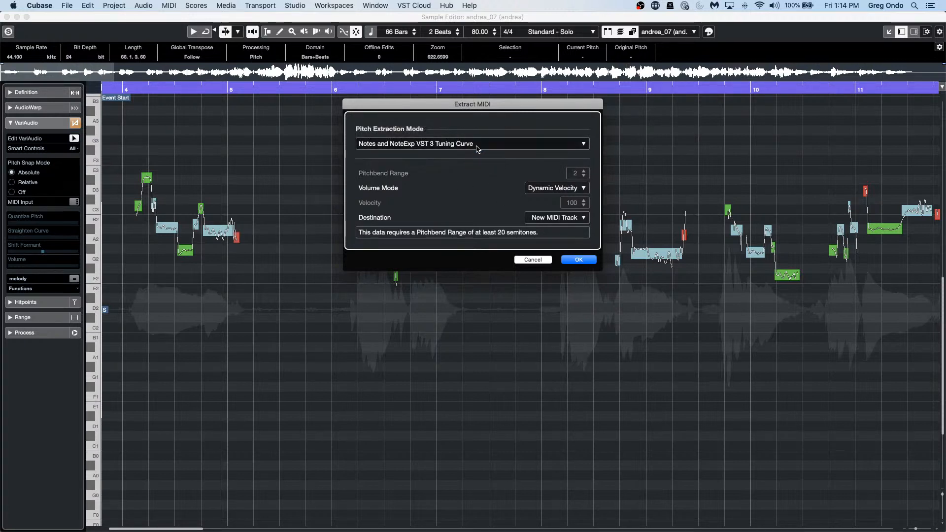
left_click(476, 146)
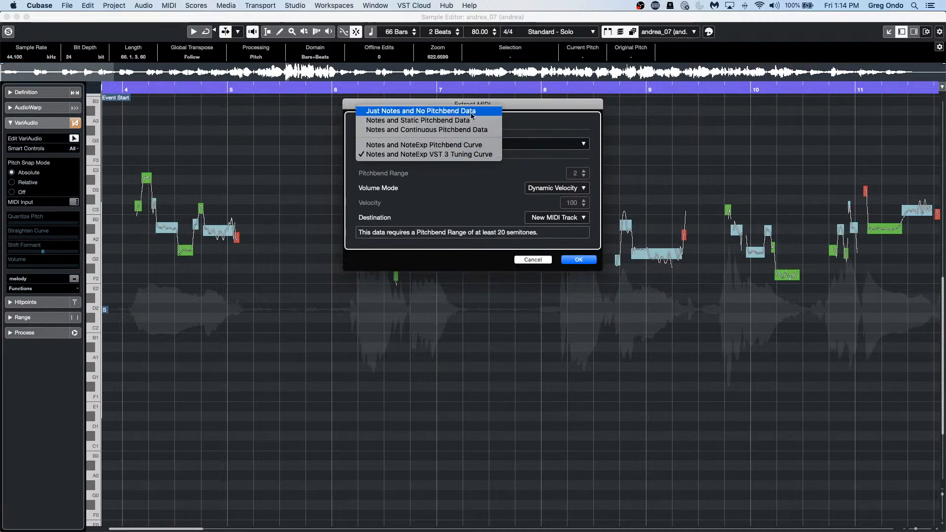
left_click(472, 130)
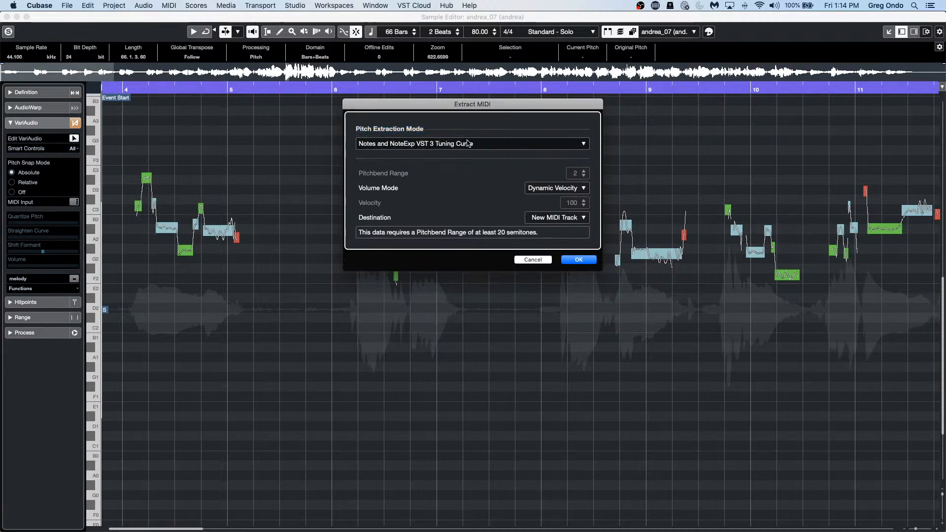
left_click(570, 260)
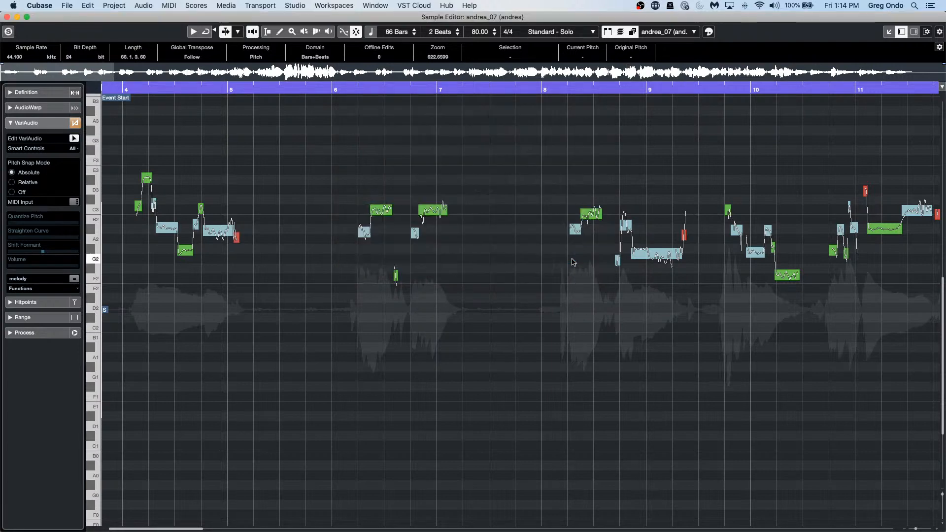
left_click(7, 17)
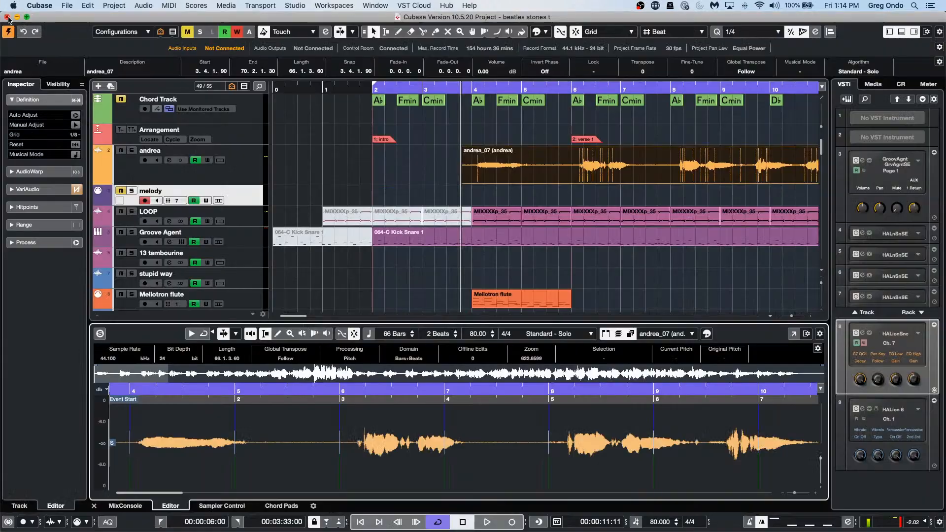
Step: Open the andrea_midi part on the MIDI 01 track in the Key Editor
scroll(480, 198, "down", 15)
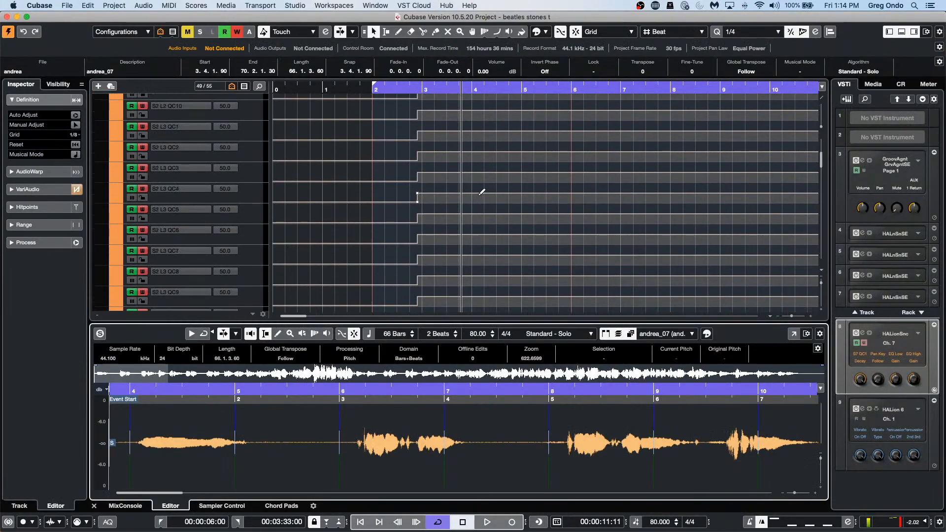
scroll(477, 188, "down", 10)
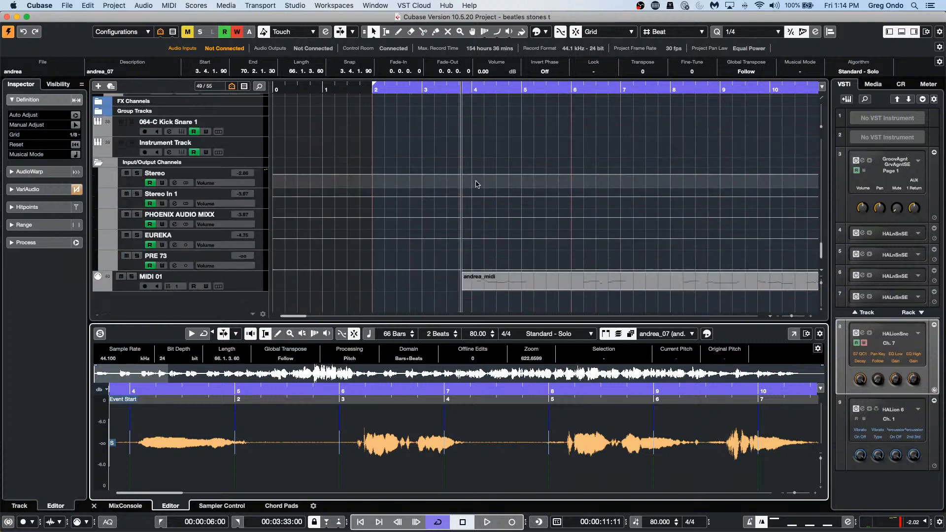
left_click(617, 285)
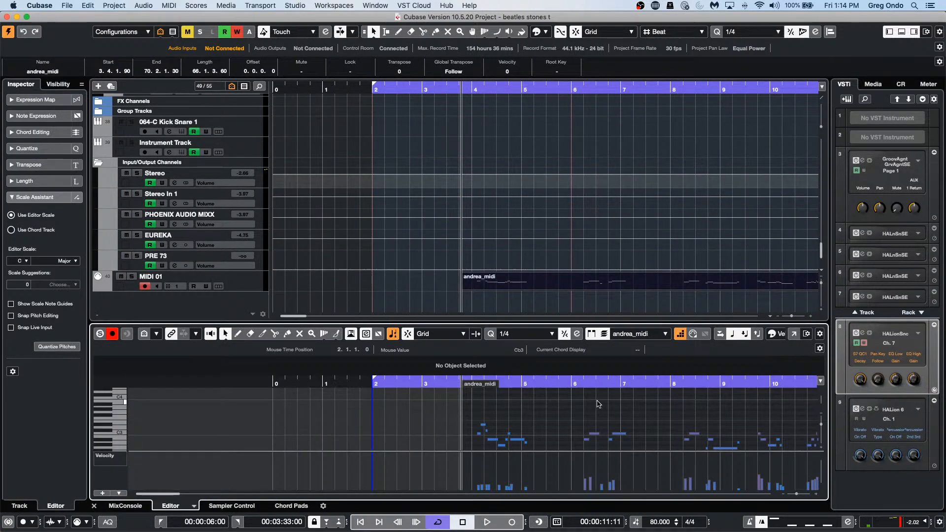
Step: Turn off Auto-Scroll and zoom in to inspect the melody notes around bars 4–7
scroll(591, 409, "up", 1)
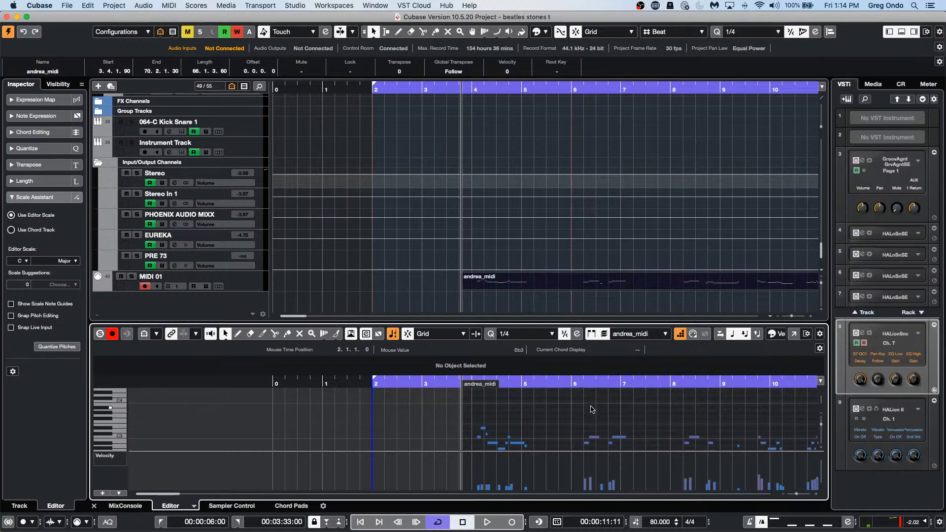
left_click(680, 333)
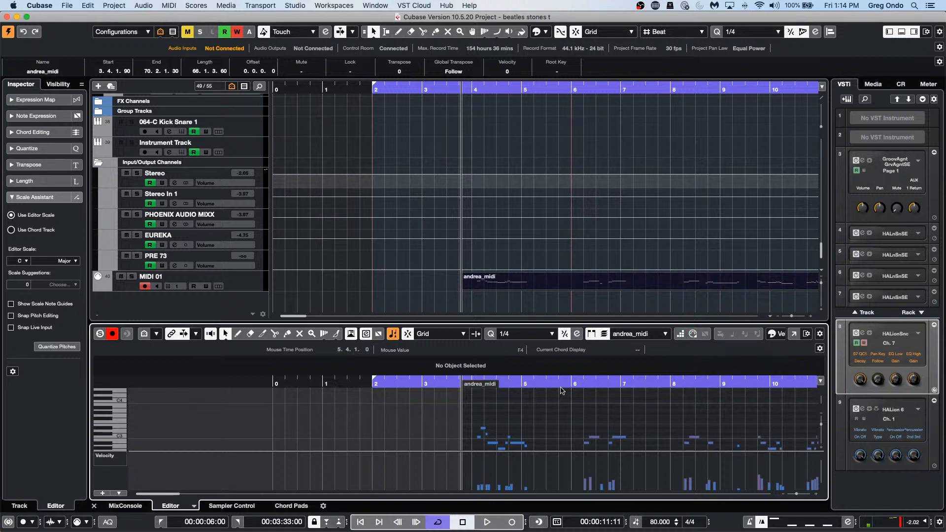
left_click_drag(562, 391, 561, 398)
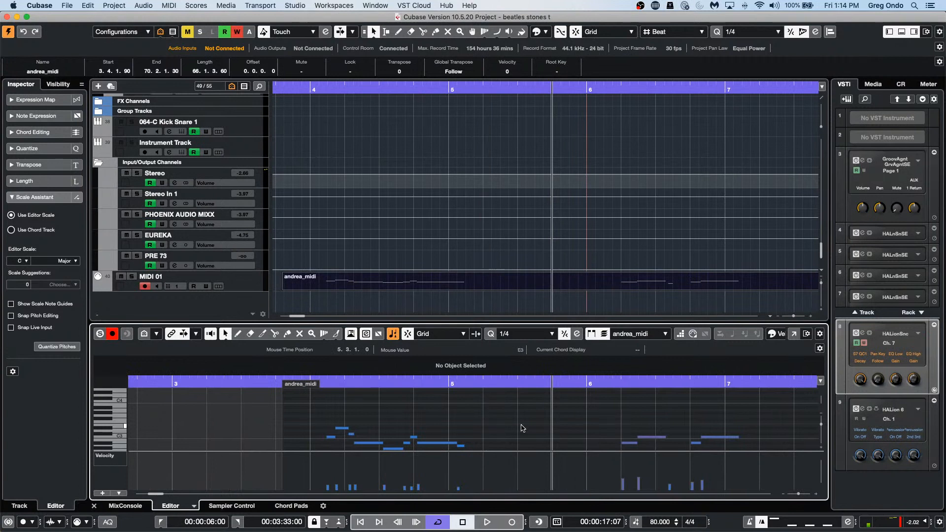
scroll(435, 428, "down", 3)
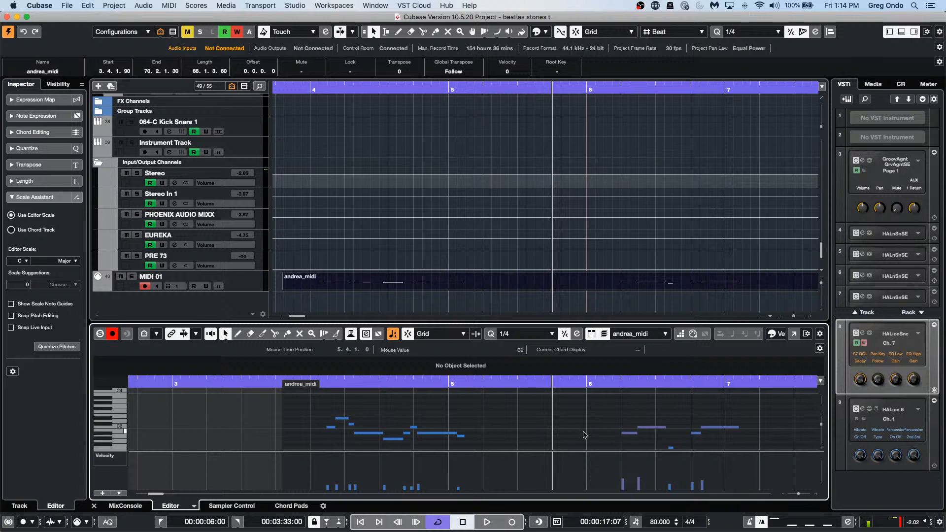
scroll(399, 237, "down", 15)
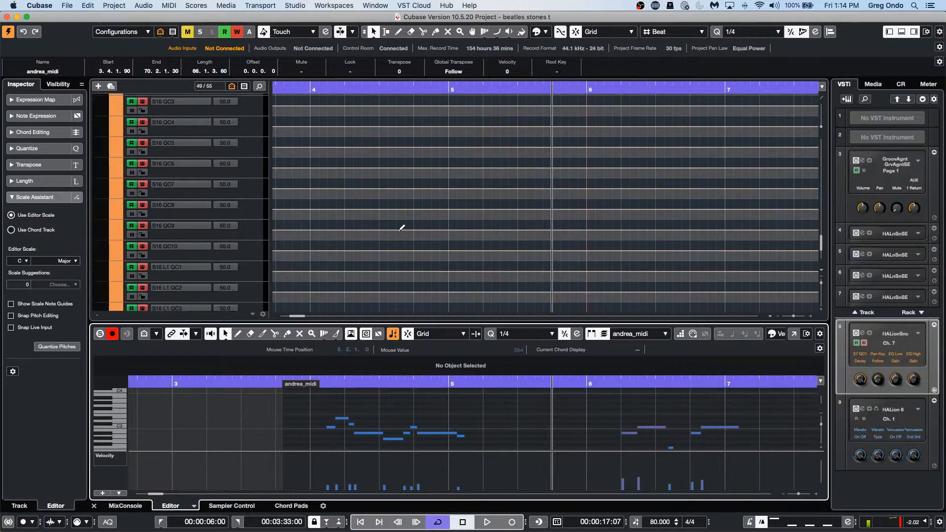
scroll(404, 221, "up", 10)
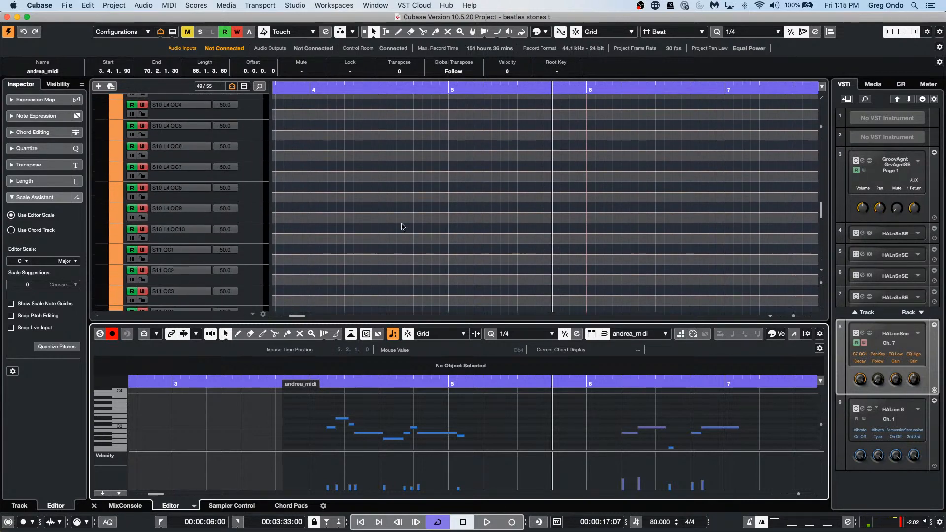
scroll(403, 223, "up", 10)
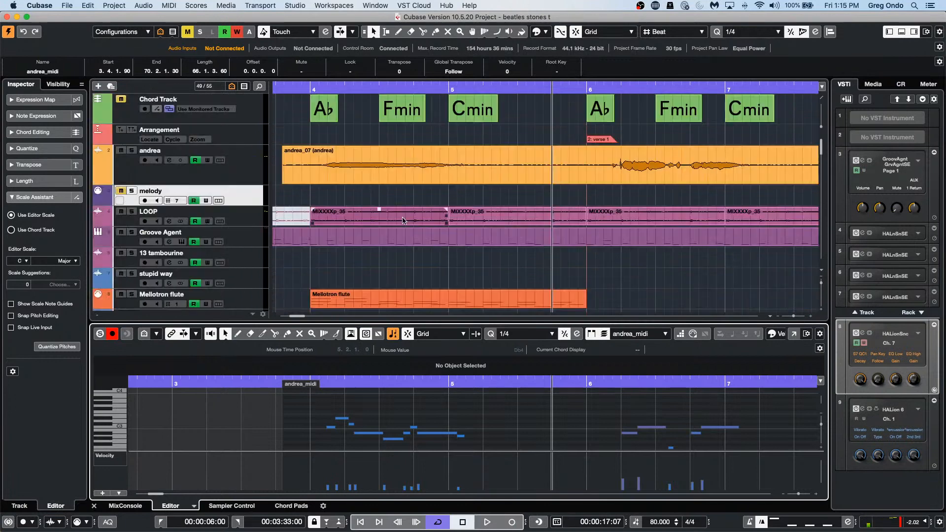
Step: Select andrea_07, expand VariAudio in the Inspector, and enable Edit VariAudio without running any function
left_click(508, 166)
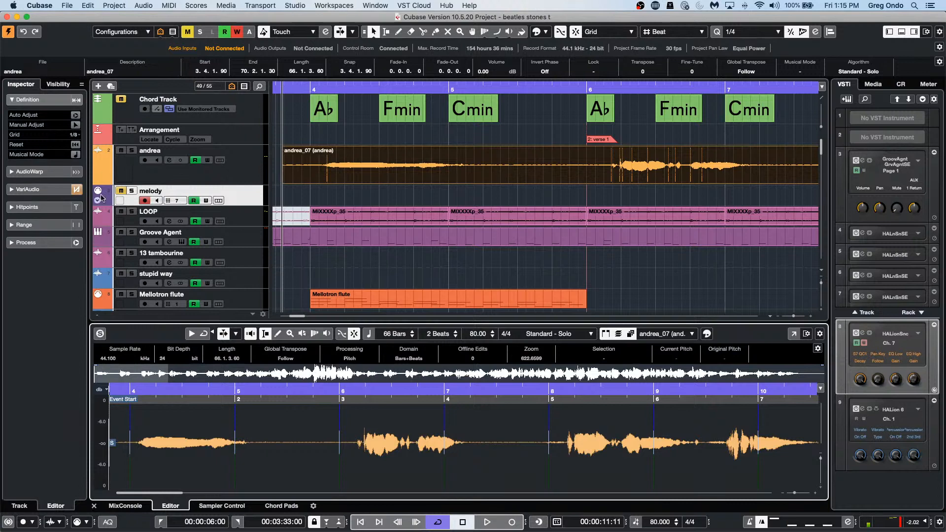
left_click(36, 192)
left_click(32, 301)
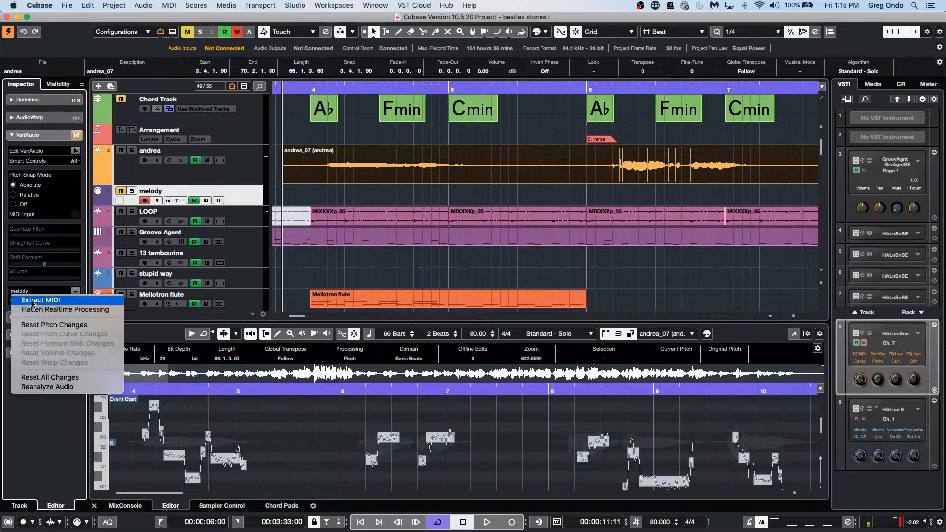
left_click(41, 286)
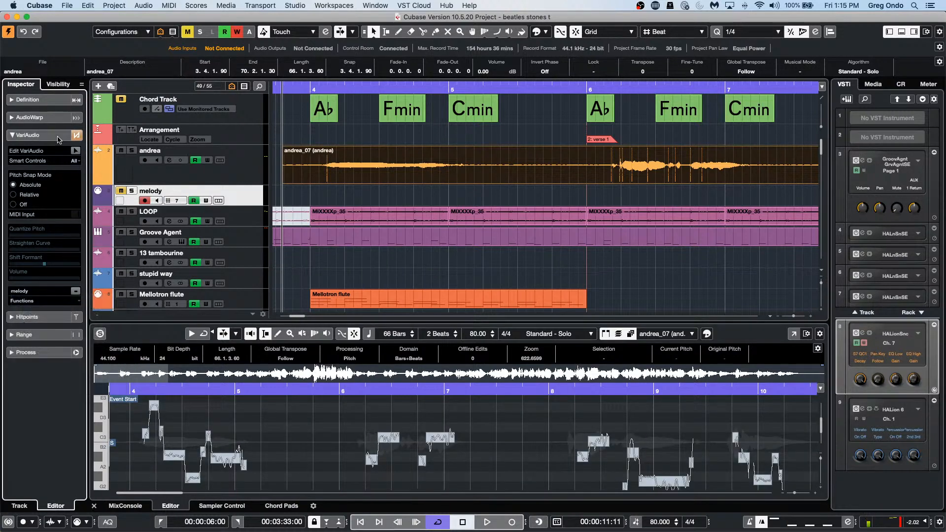
left_click(78, 150)
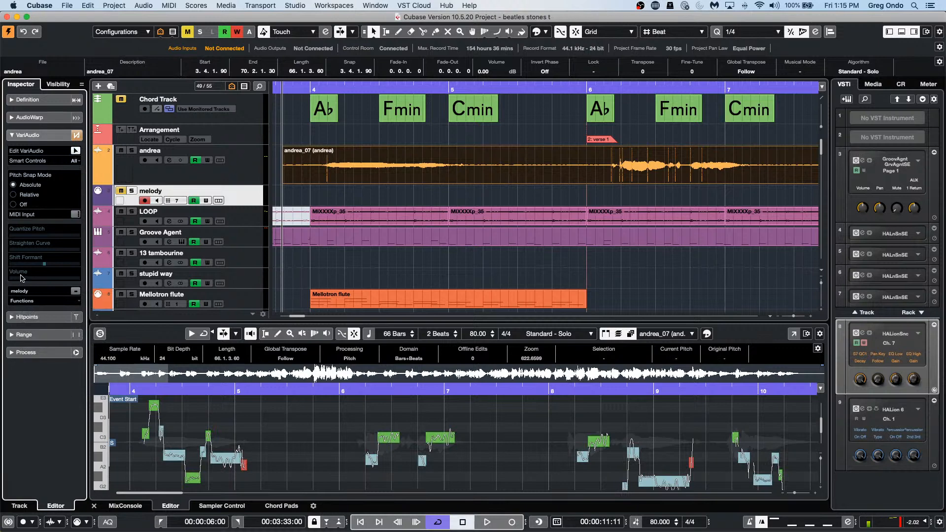
left_click(30, 300)
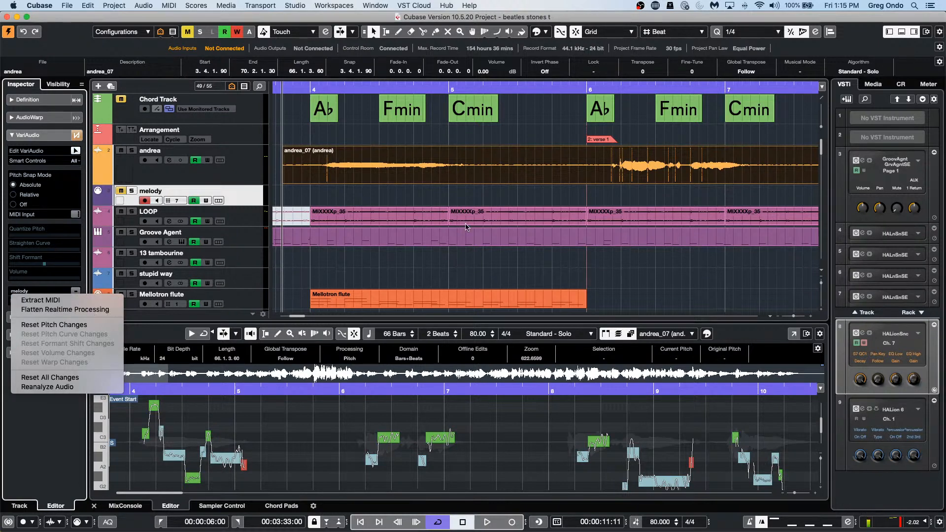
left_click(441, 271)
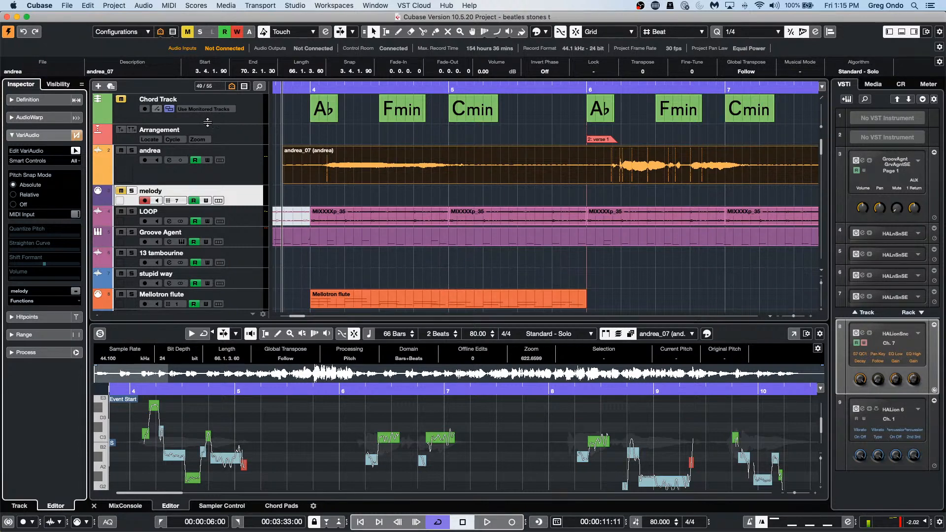
Step: Create the empty Untitled3 project from the Hub and right-click the track list for add-track options
left_click(67, 4)
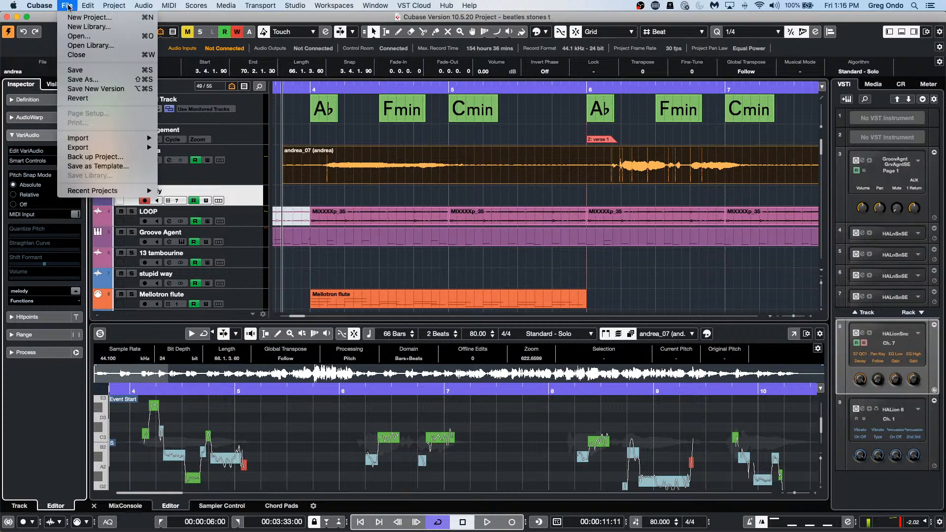
left_click(77, 17)
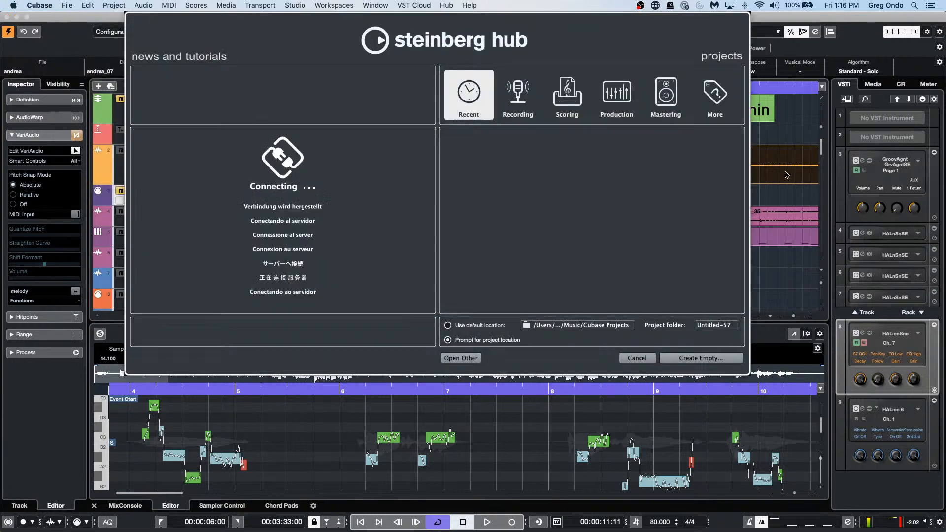
left_click(695, 357)
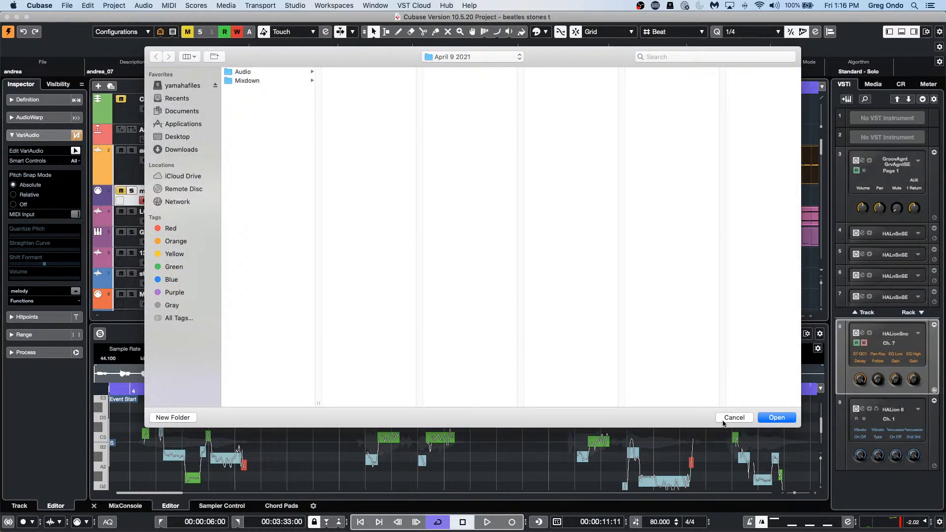
left_click(771, 417)
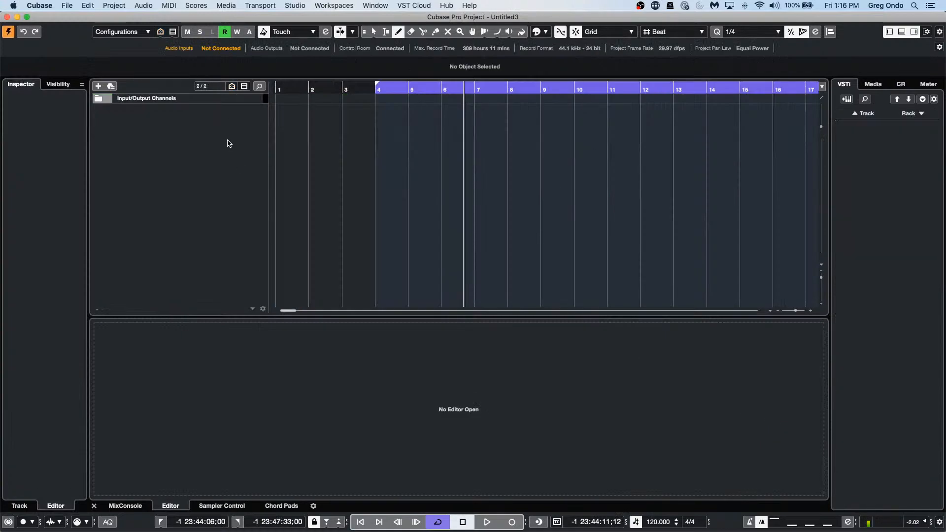
right_click(227, 130)
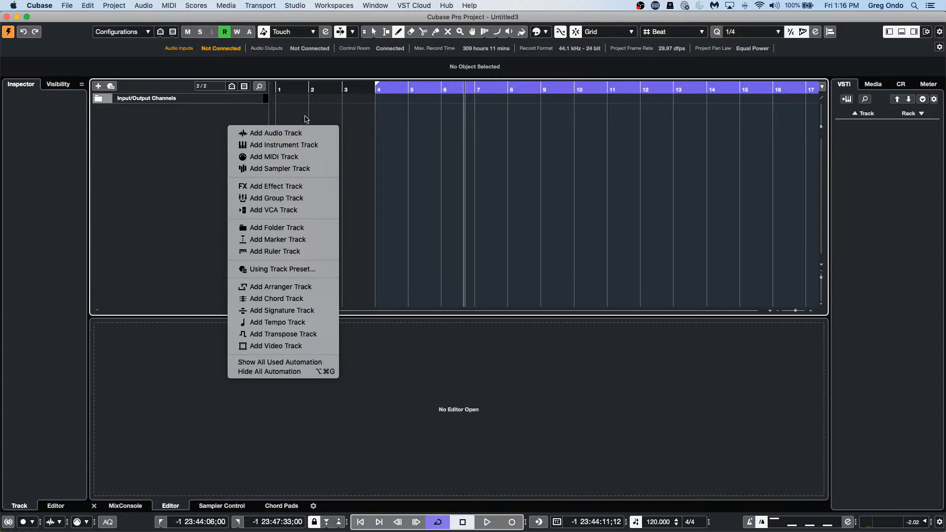
Step: Add a Groove Agent SE 01 instrument track and draw a MIDI part across bars 4–6
left_click(304, 145)
left_click(427, 278)
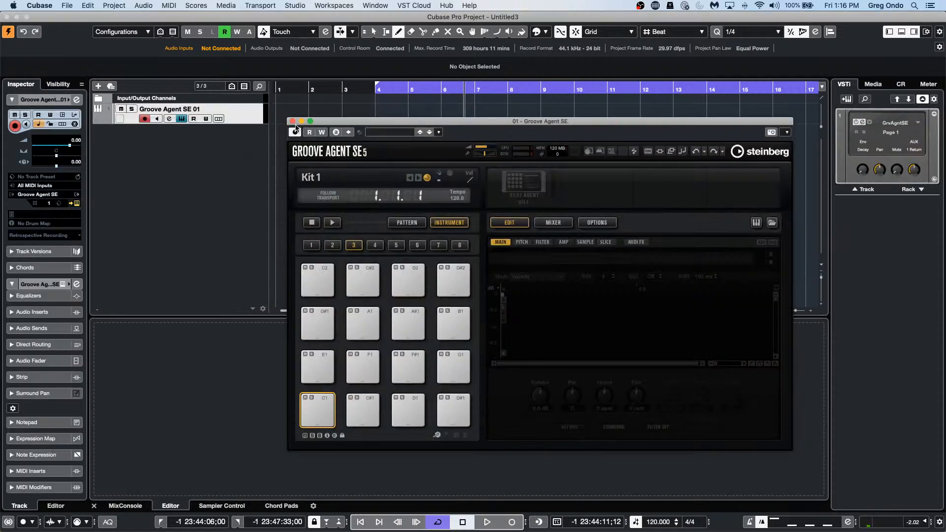
left_click(293, 121)
left_click_drag(382, 111, 440, 110)
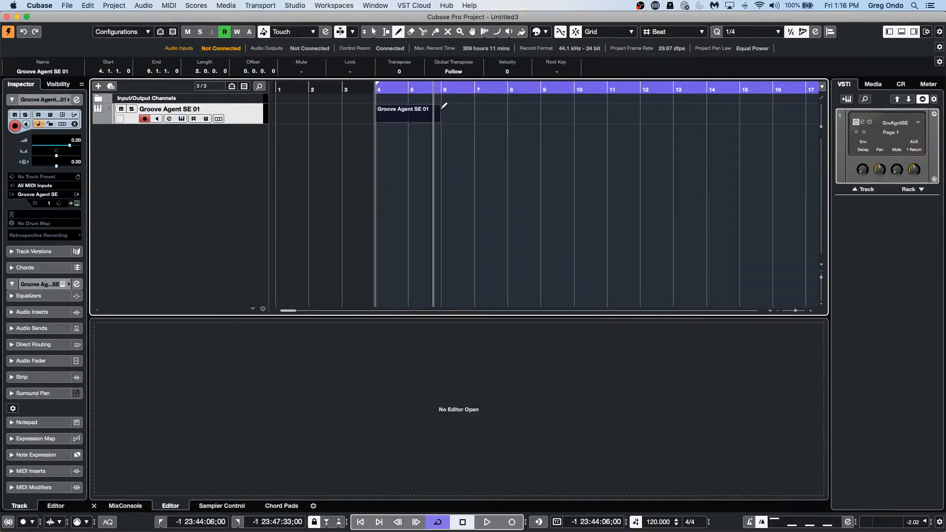
Step: Open the part in the Key Editor and draw an A3 note on beat 2 of bar 4
key("1")
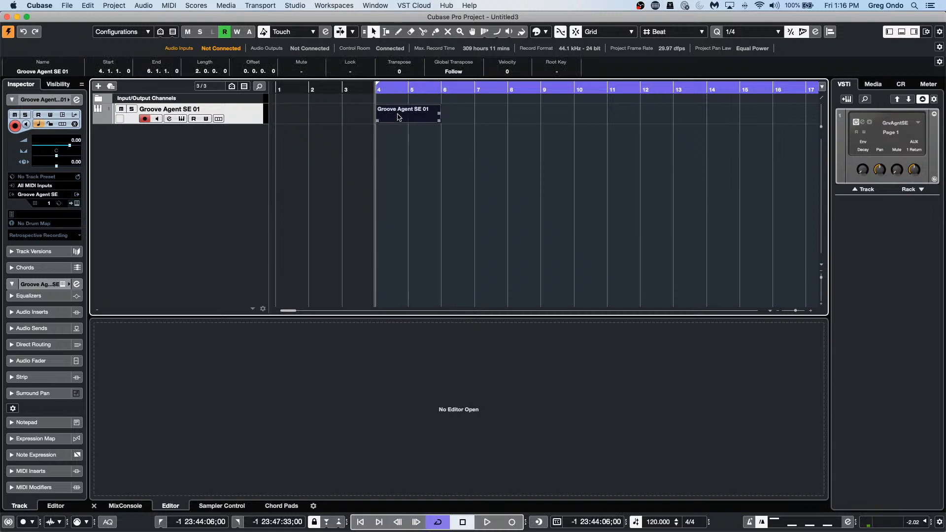
double_click(398, 117)
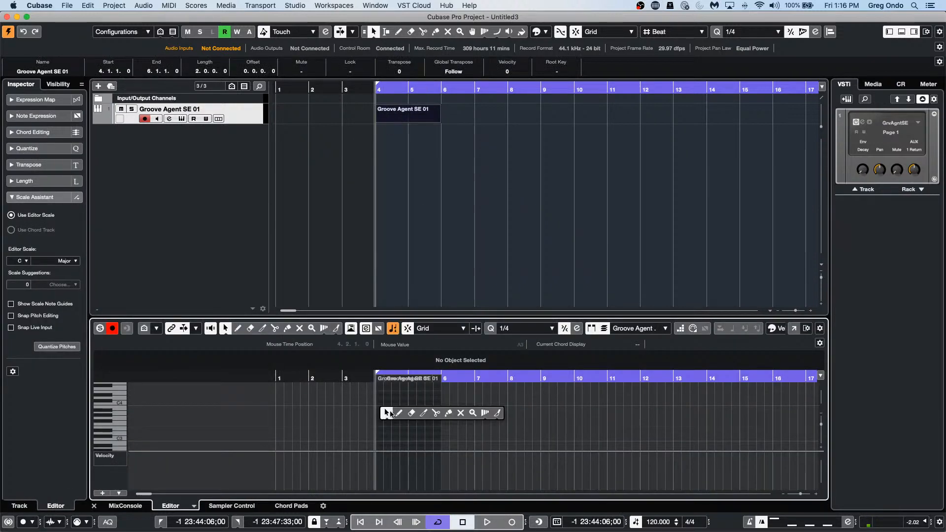
key("8")
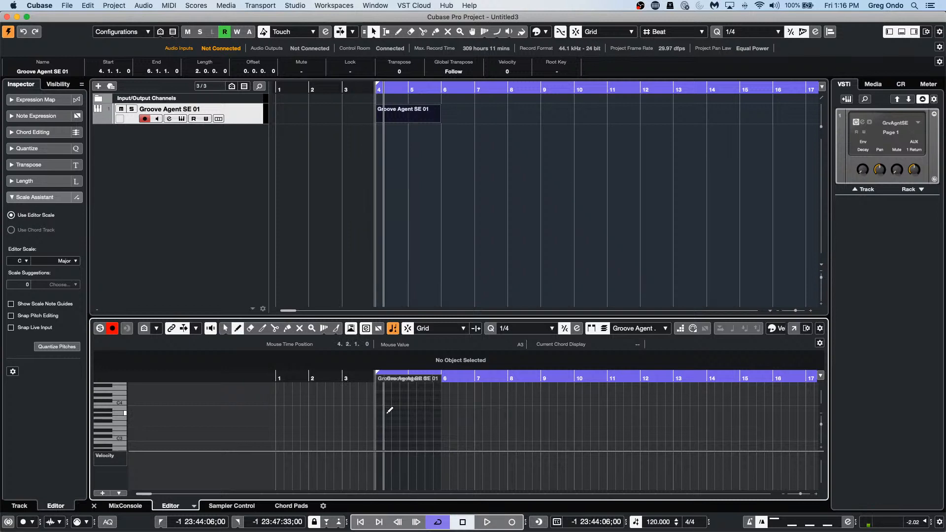
left_click(387, 413)
right_click(202, 139)
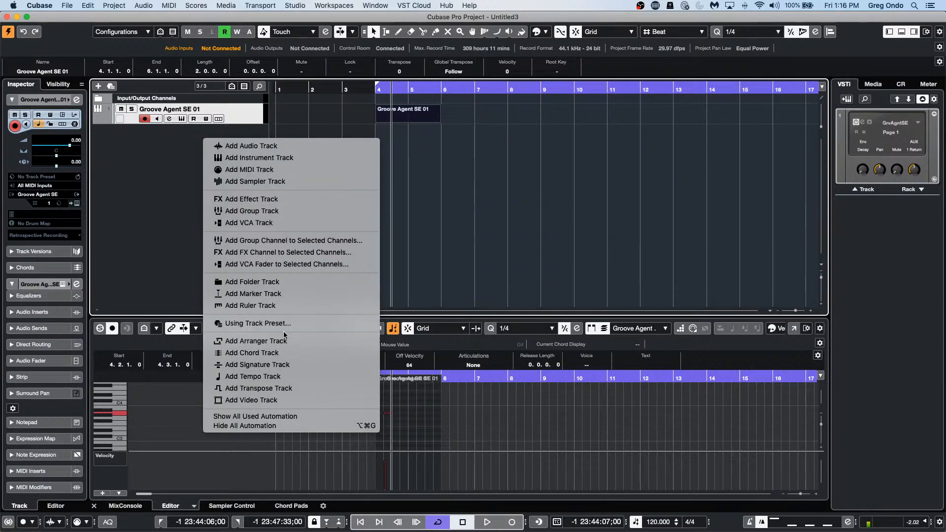
Step: Add a Signature track with 3/4 at bar 4, 4/4 at bar 6, and a change at bar 7
left_click(261, 365)
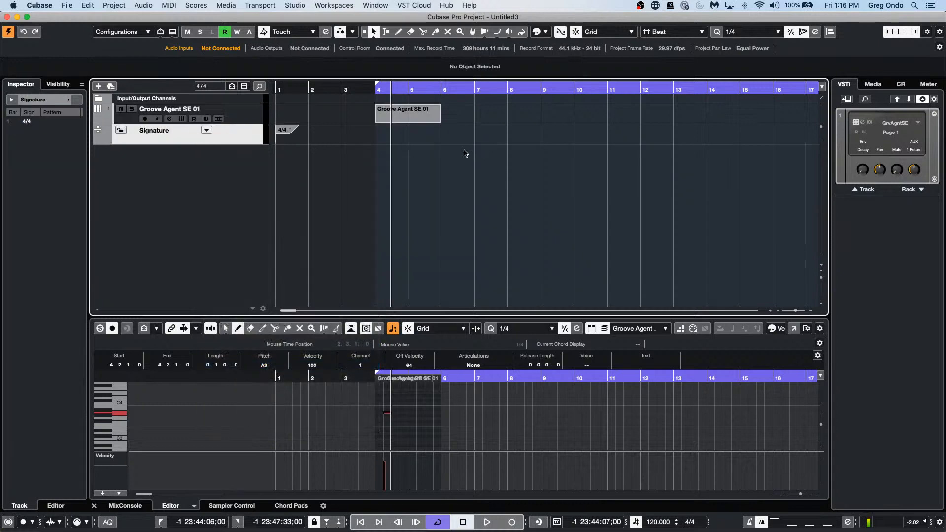
right_click(392, 138)
left_click(422, 137)
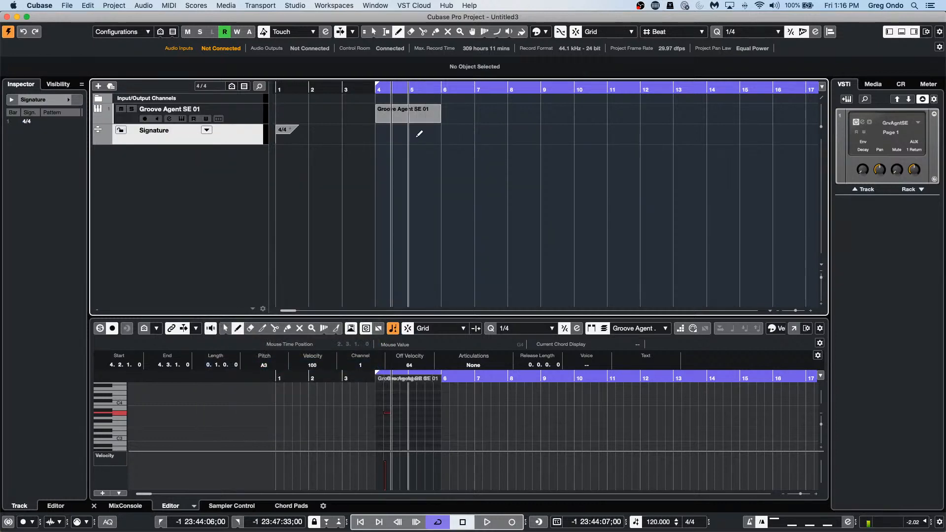
left_click(382, 131)
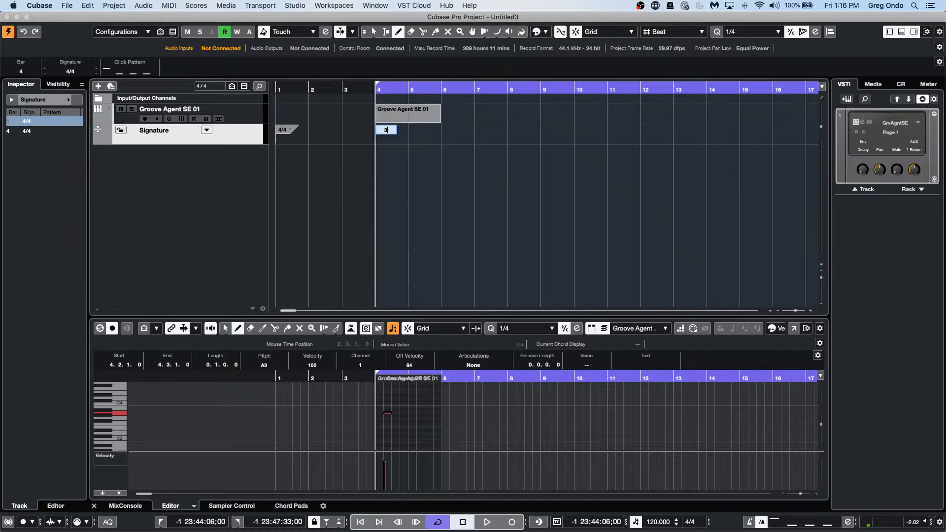
left_click(448, 129)
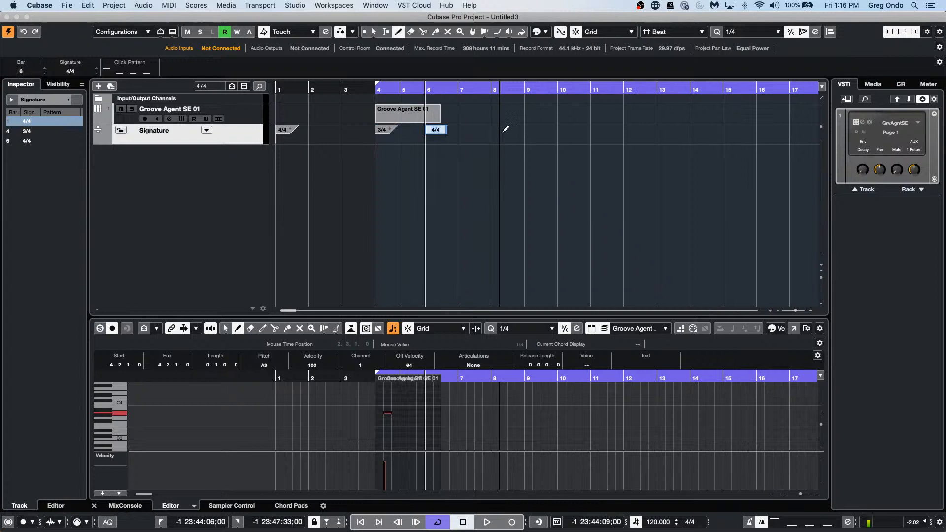
left_click(461, 132)
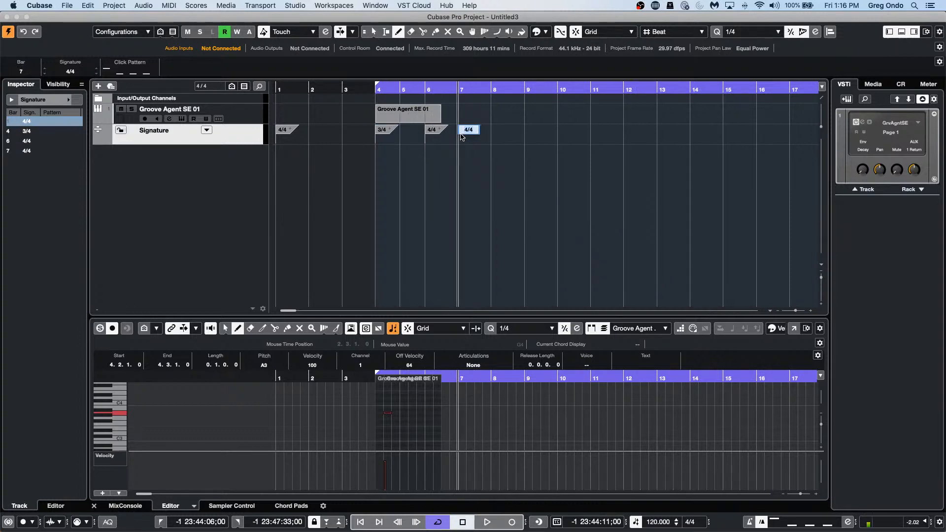
type("8")
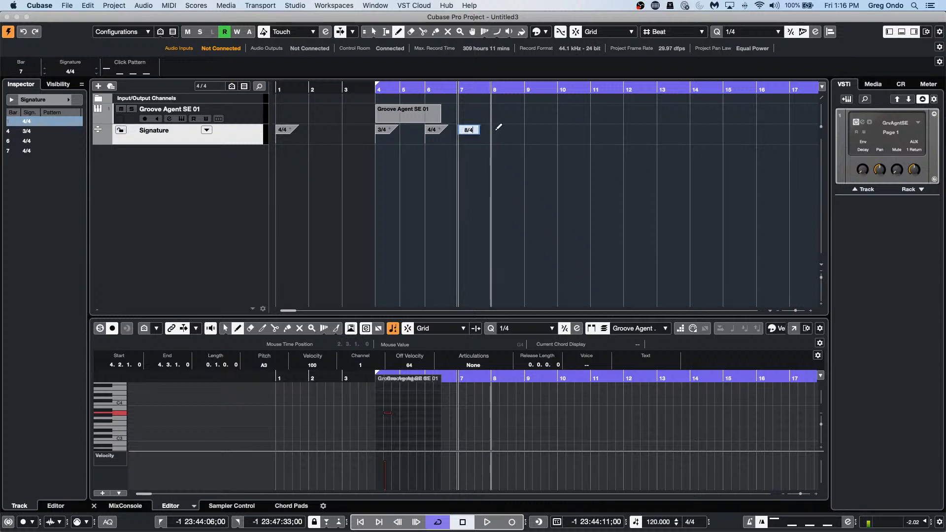
Step: Set 8/4 at bar 7, add 4/4 at bars 8 and 9, and 7/8 at bar 12
left_click(530, 135)
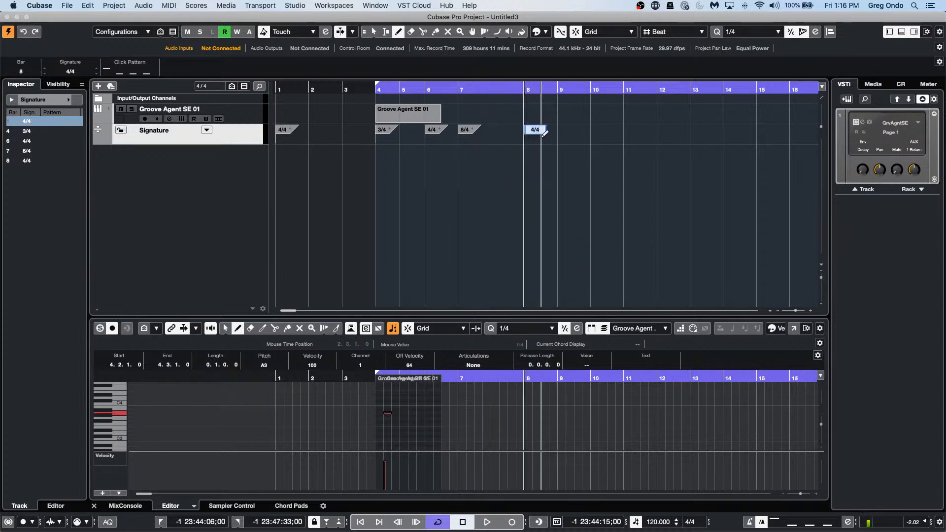
left_click(565, 133)
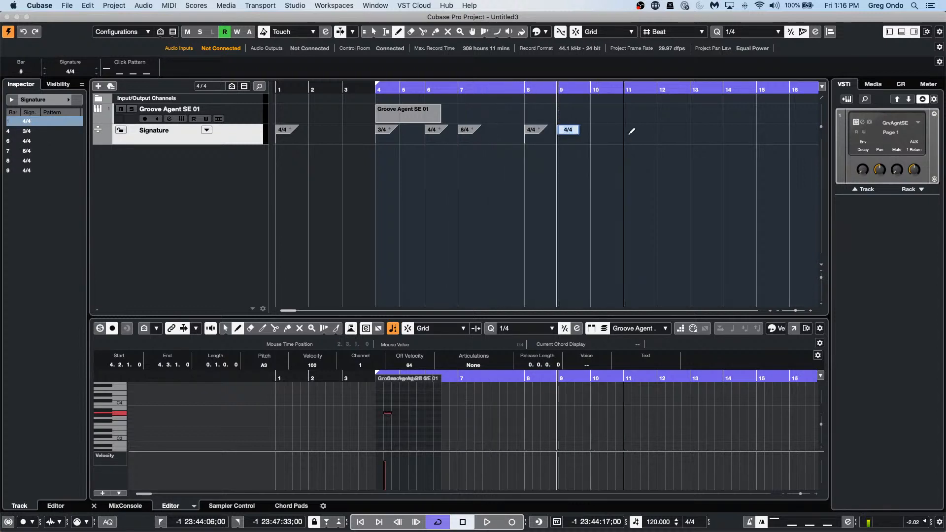
left_click(660, 133)
key("1")
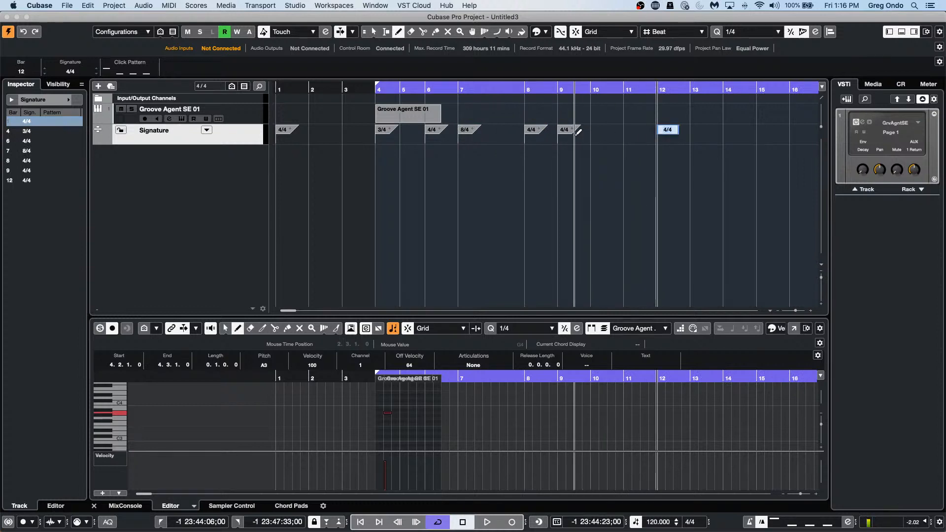
left_click(575, 138)
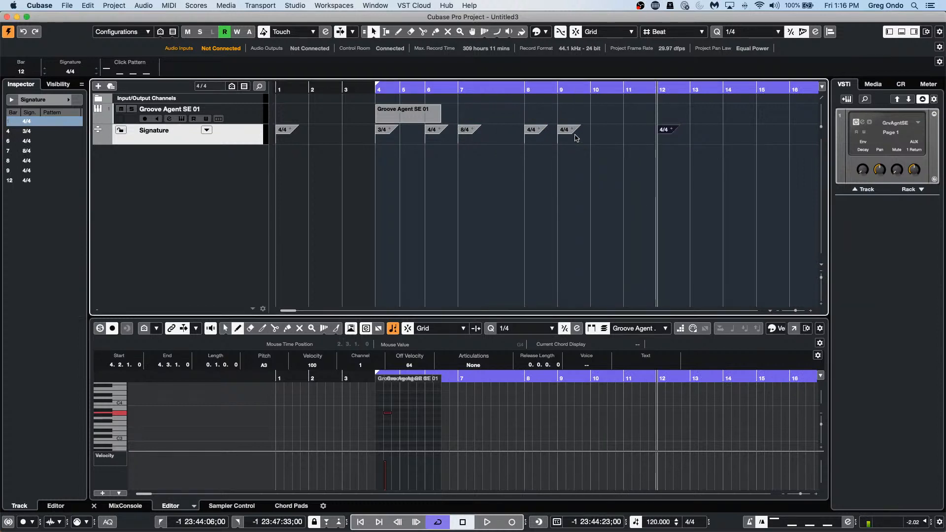
left_click(665, 132)
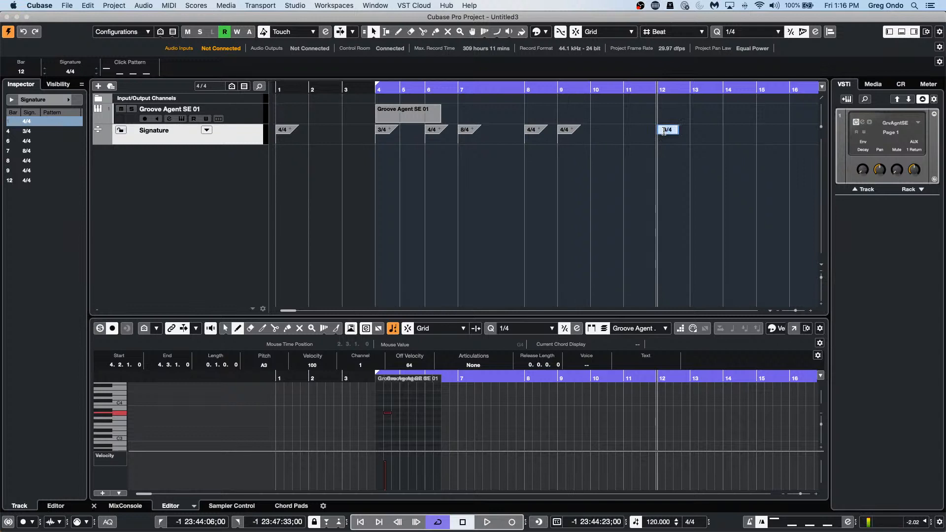
type("8")
key("Return")
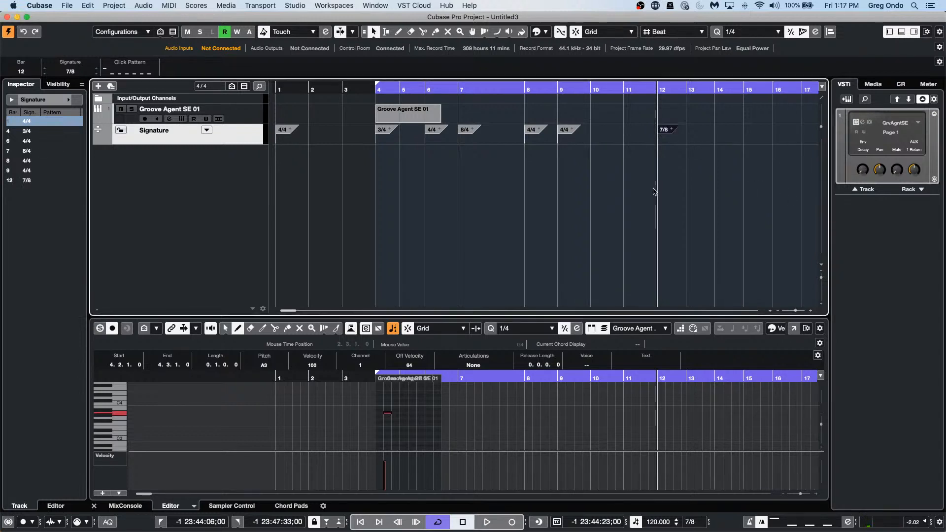
Step: Look through the File menu's export formats without exporting anything
left_click(68, 6)
mouse_move(60, 149)
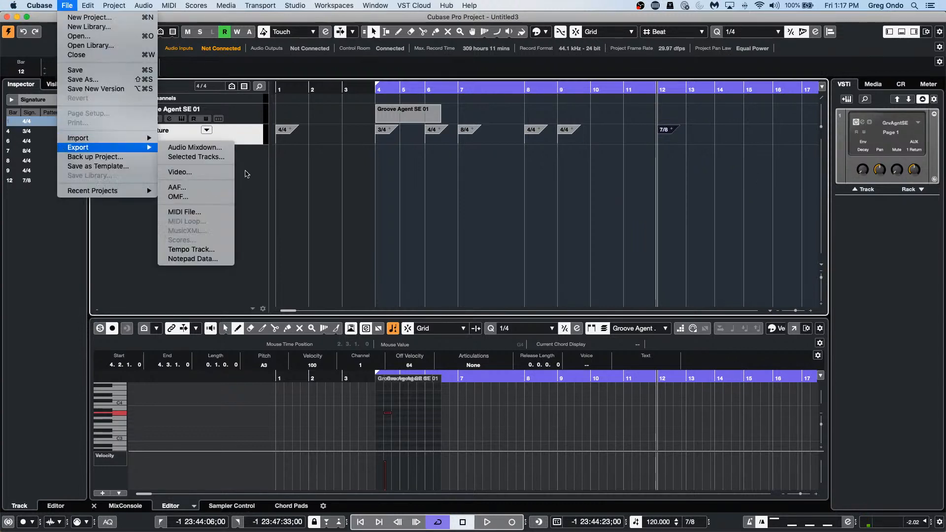
left_click(566, 201)
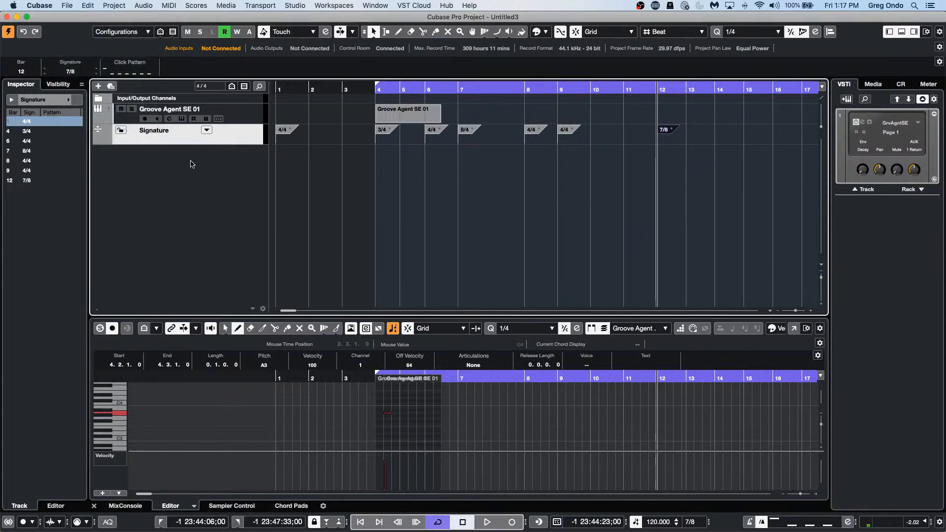
Step: Add a Tempo track and draw a varying tempo curve across bars 6–12 with the Pencil
right_click(192, 163)
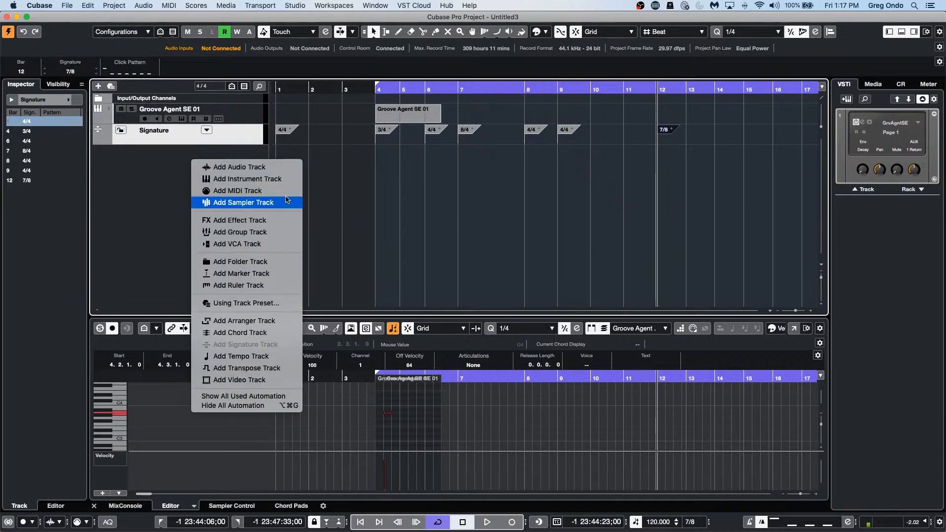
left_click(268, 363)
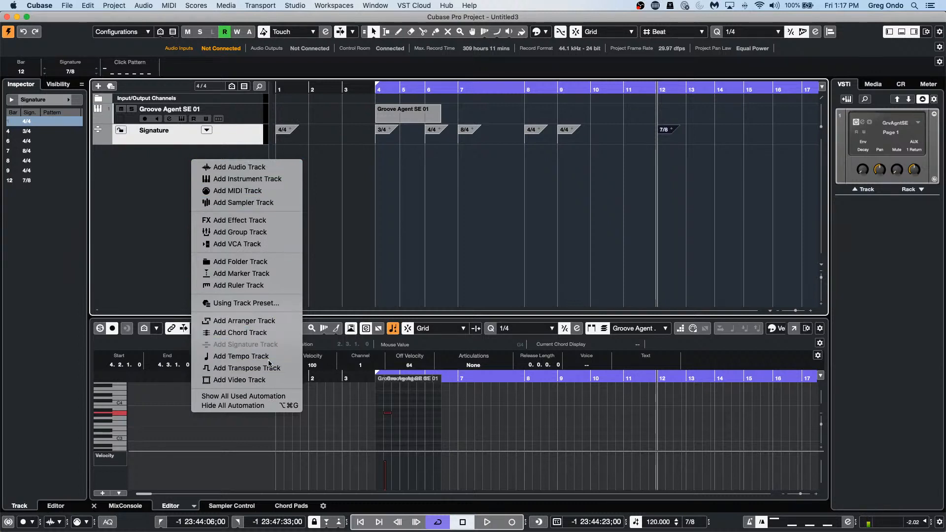
right_click(402, 167)
left_click(427, 166)
left_click_drag(433, 157, 684, 153)
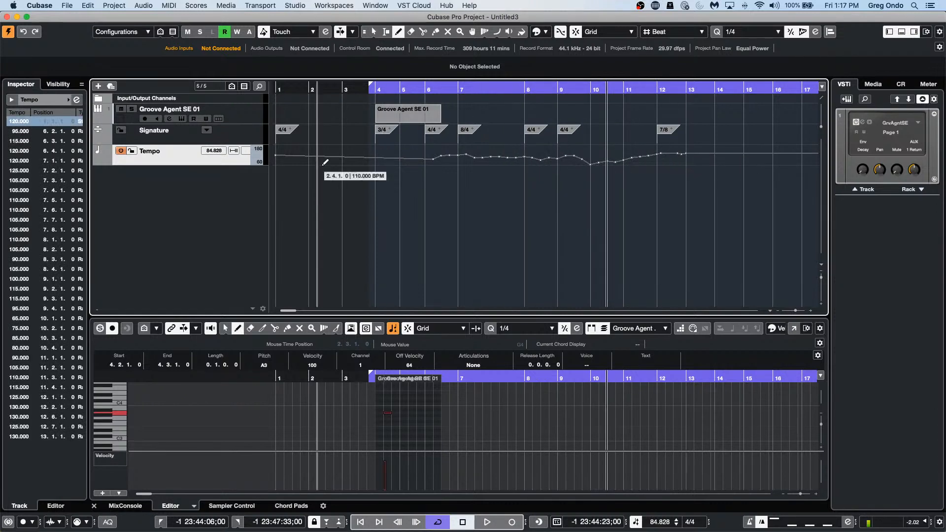
key("1")
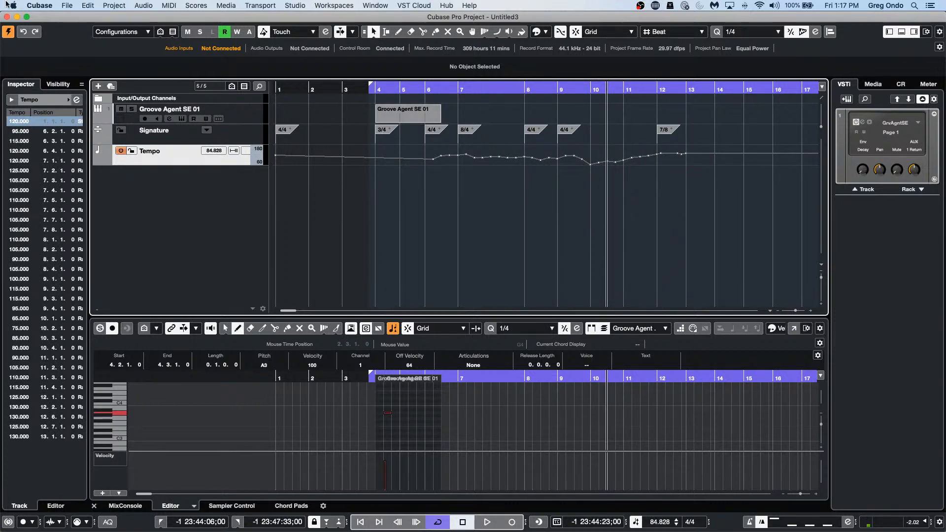
left_click(67, 6)
mouse_move(108, 145)
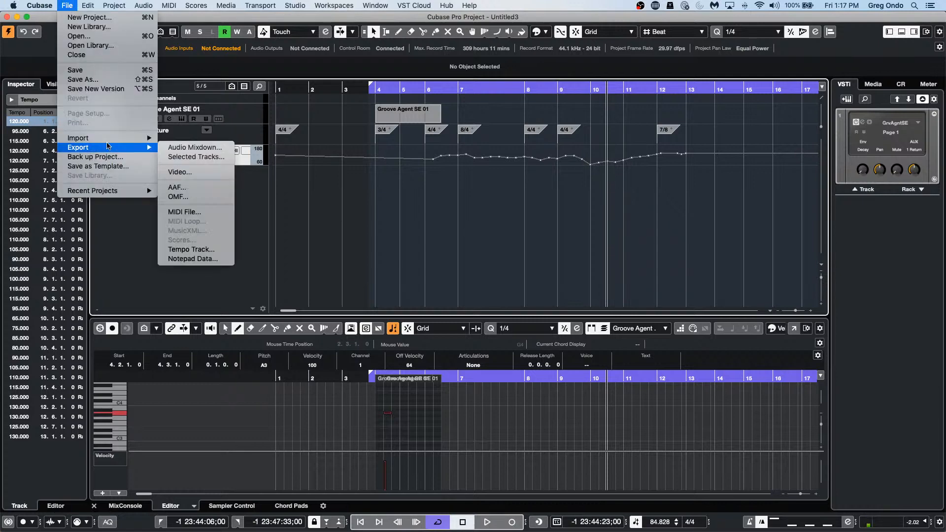
Step: Export the project as a MIDI file named 'taylor April 9' to the Desktop
left_click(206, 212)
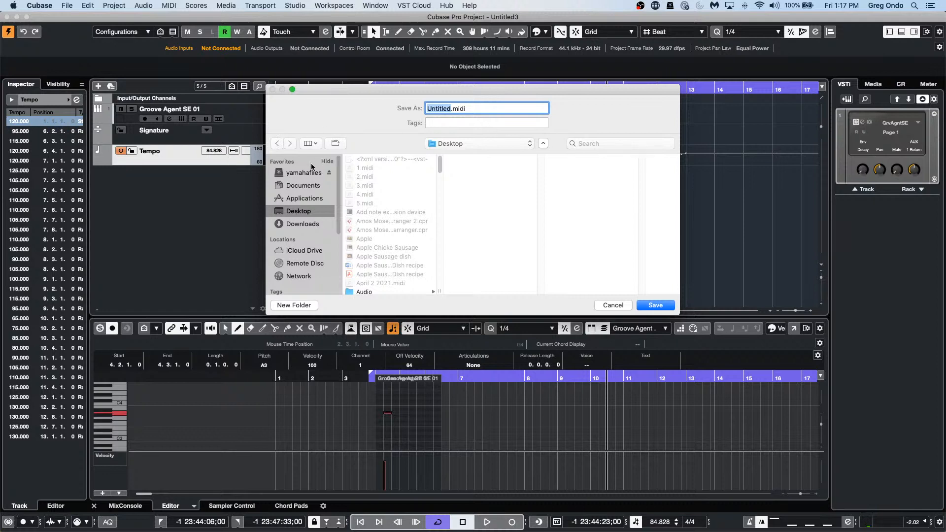
type("taylor April 9")
key("Return")
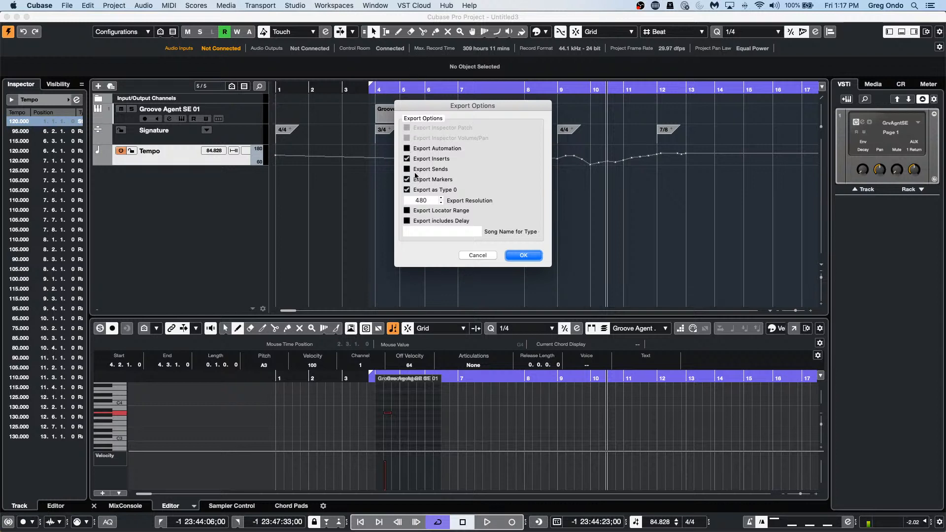
left_click(524, 255)
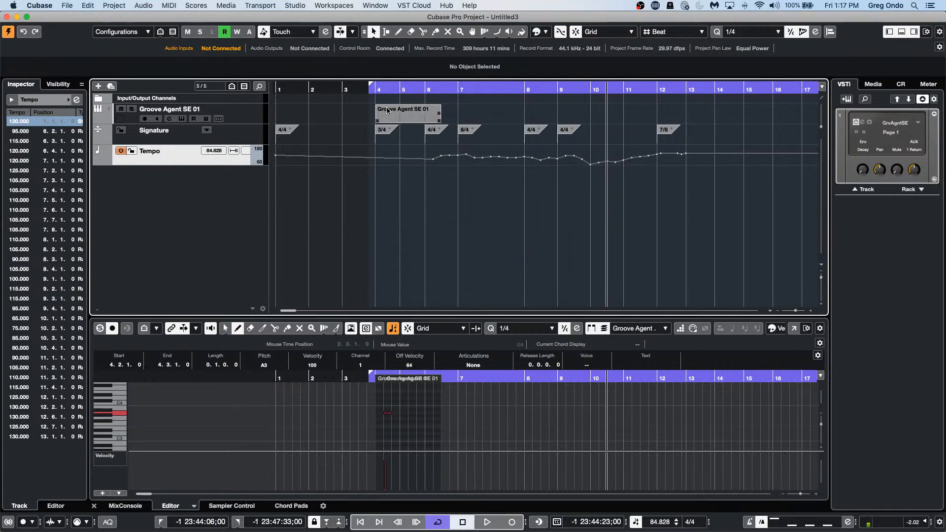
Step: Cancel closing the project and start a new project from the File menu
left_click(7, 17)
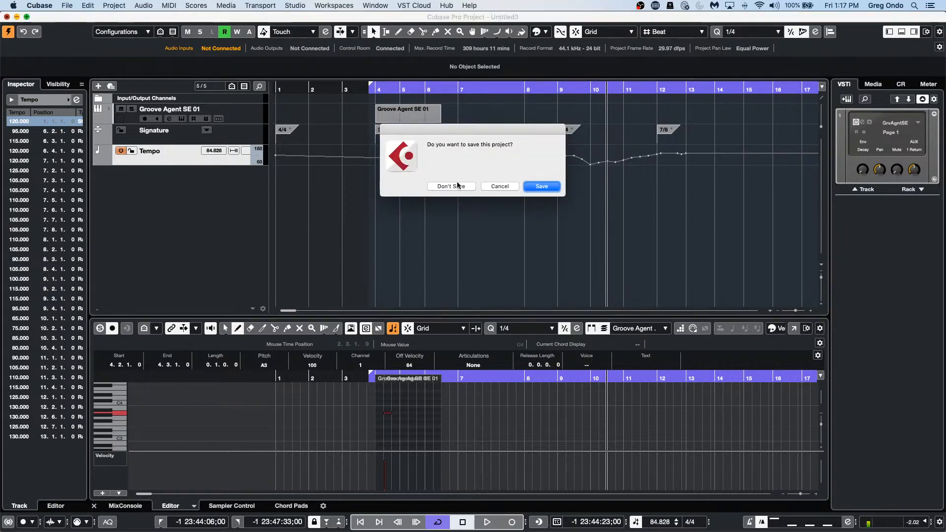
left_click(500, 185)
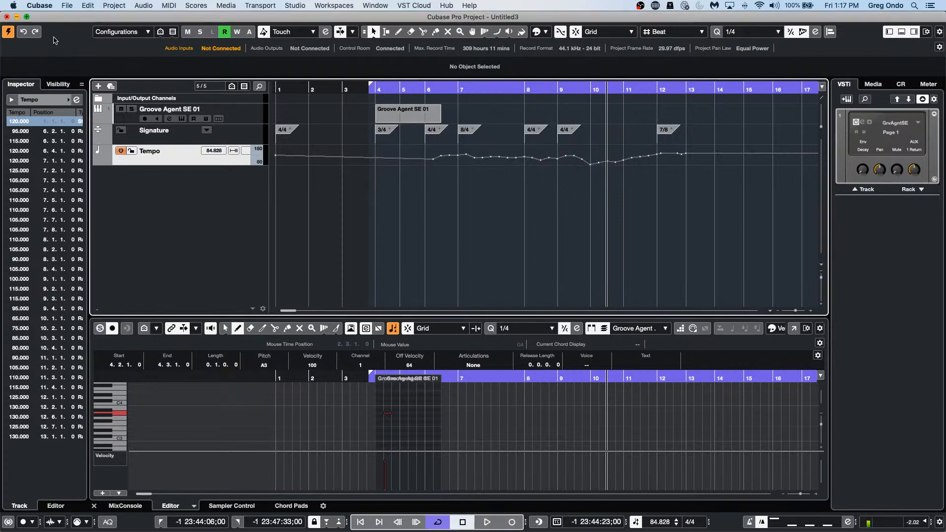
left_click(66, 6)
left_click(69, 17)
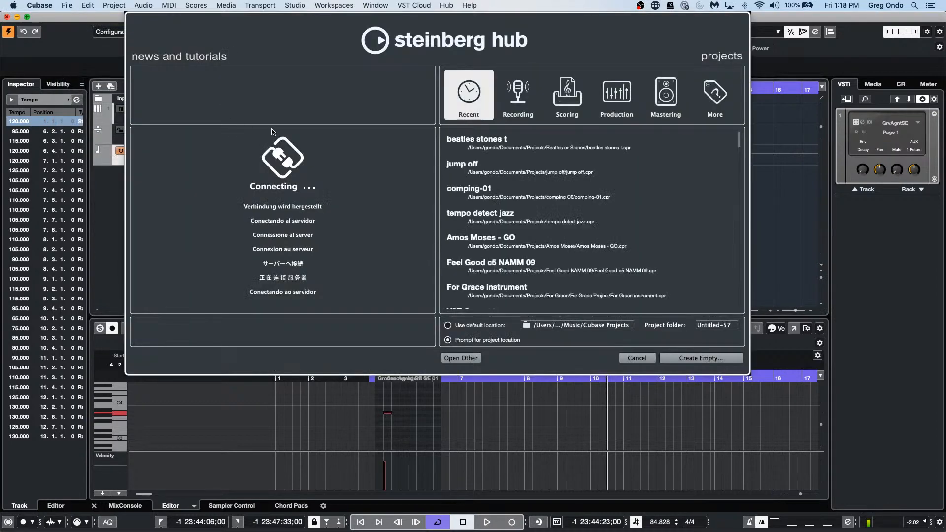
Step: Dismiss the Hub and import taylor April 9.midi into a newly created project
left_click(628, 359)
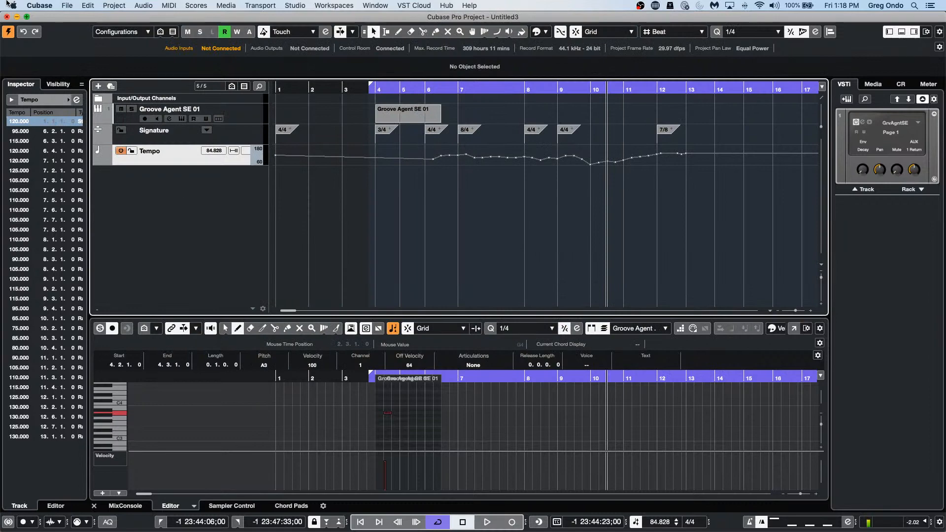
left_click(67, 6)
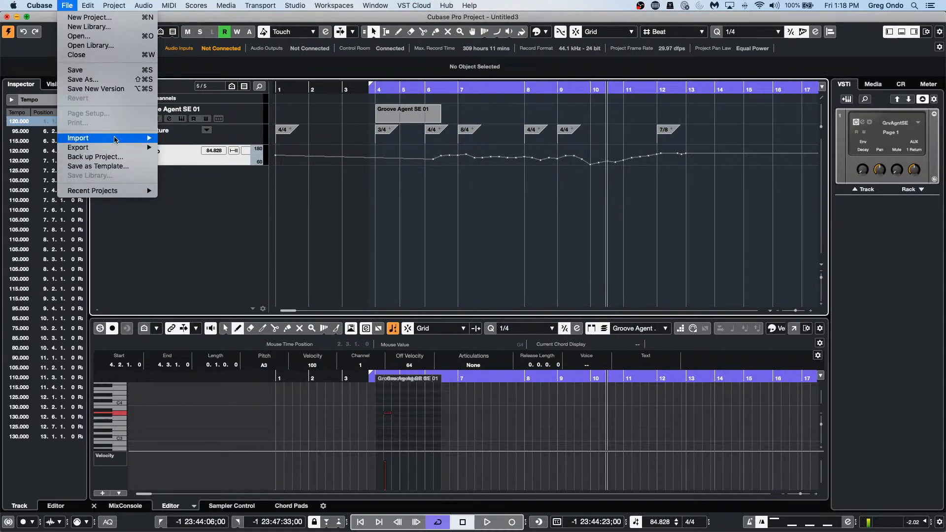
mouse_move(116, 138)
left_click(185, 240)
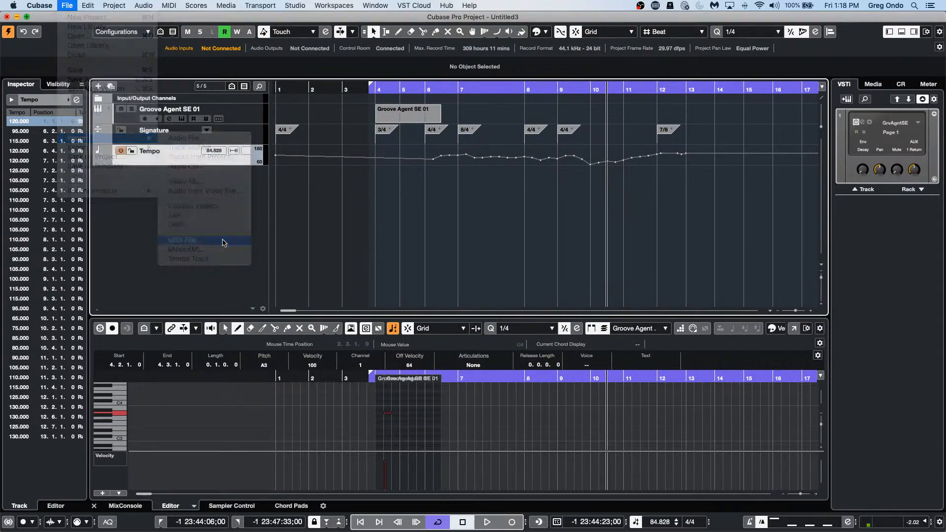
left_click(531, 189)
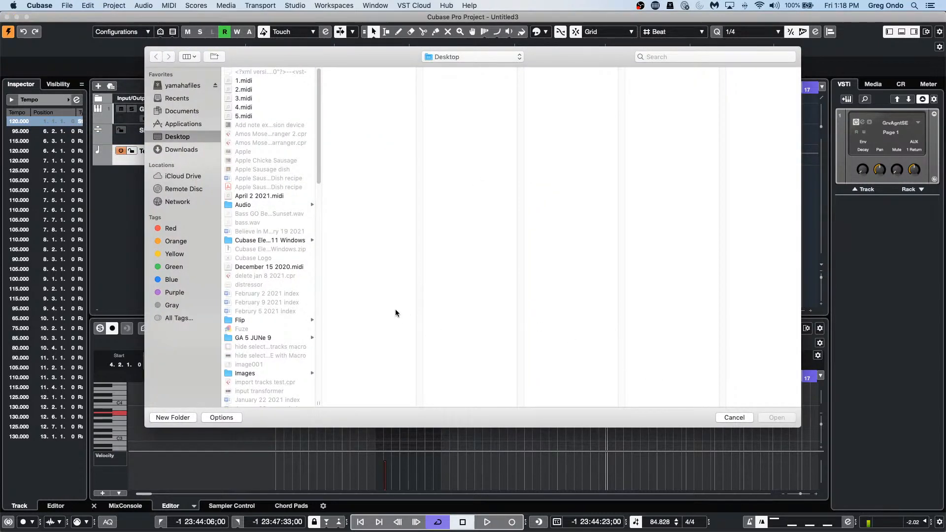
scroll(288, 290, "down", 15)
scroll(288, 289, "down", 8)
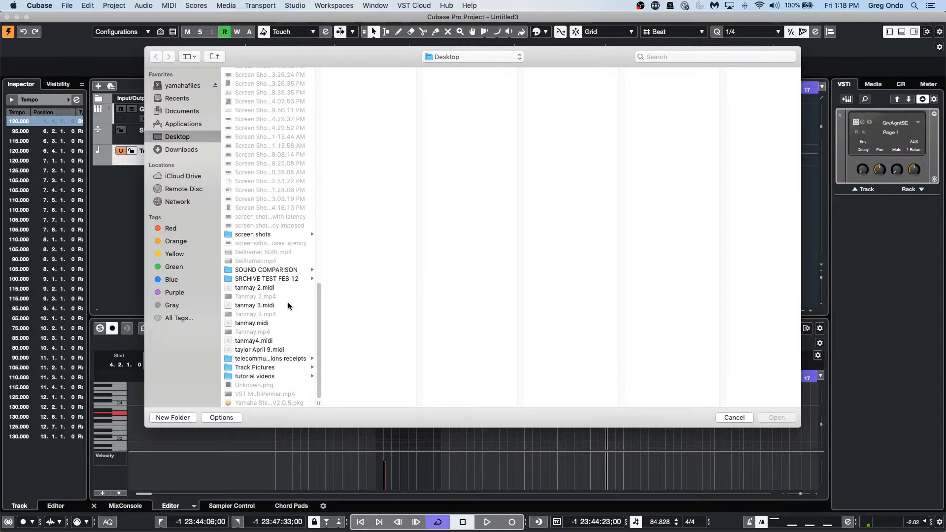
left_click(260, 350)
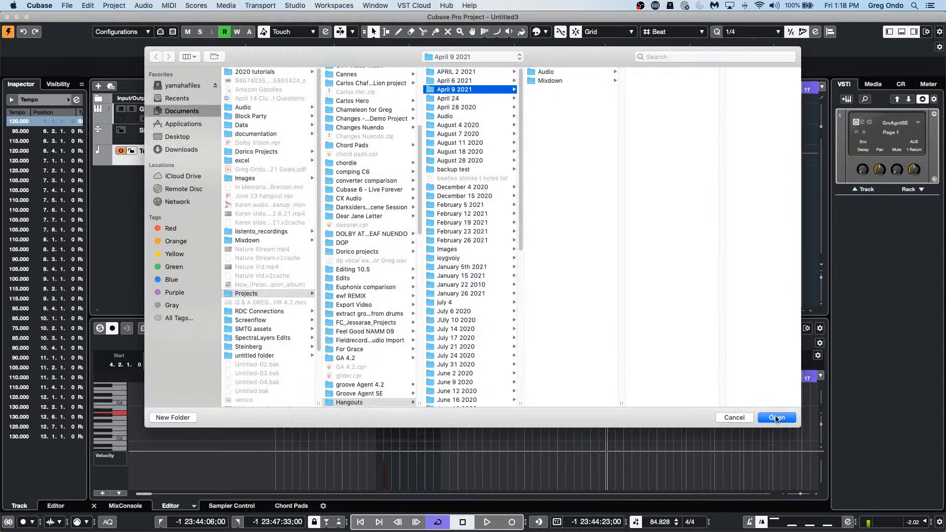
left_click(773, 418)
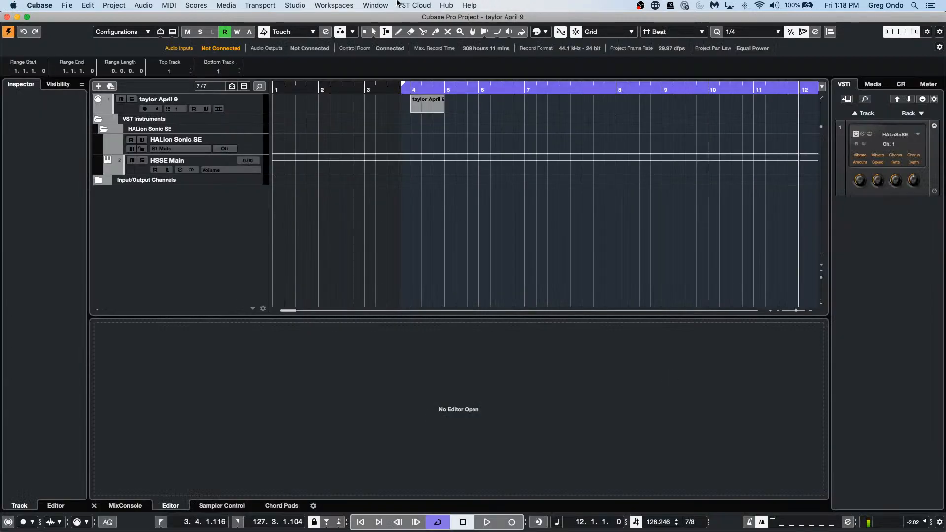
Step: Add a signature track and a tempo track to the imported MIDI project
right_click(179, 213)
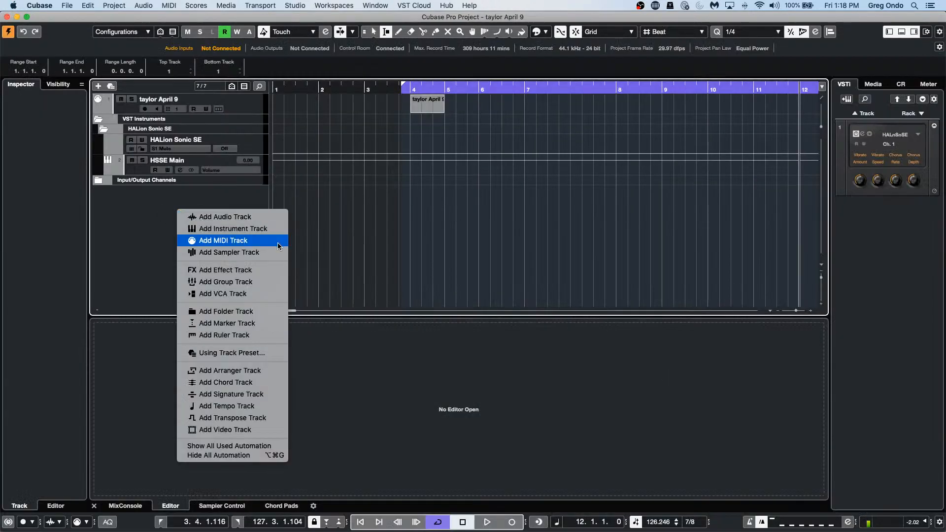
left_click(276, 396)
right_click(172, 215)
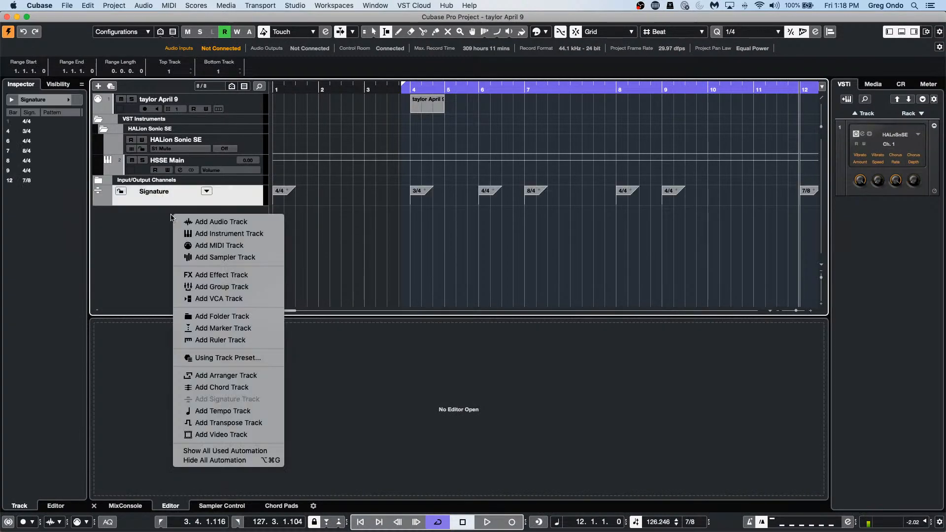
left_click(247, 411)
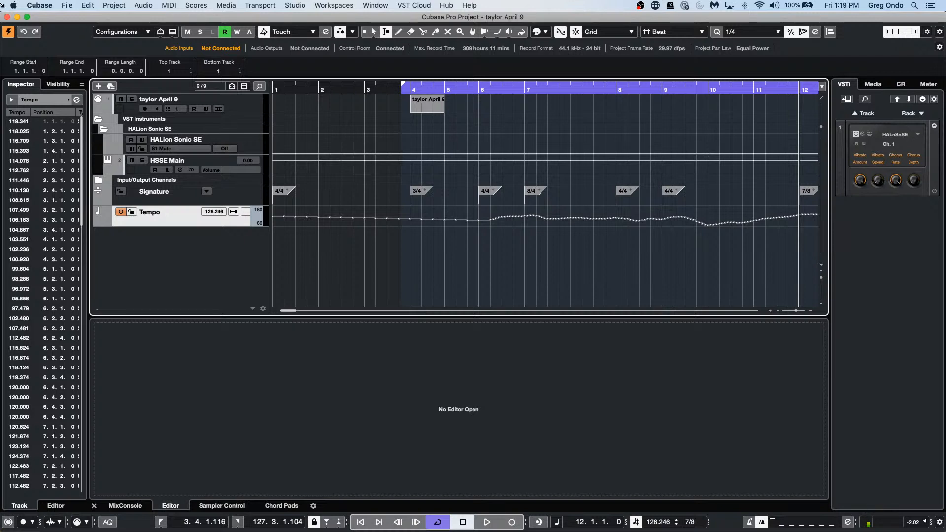
Step: Open and activate the recent project tempo detect jazz.cpr
left_click(66, 5)
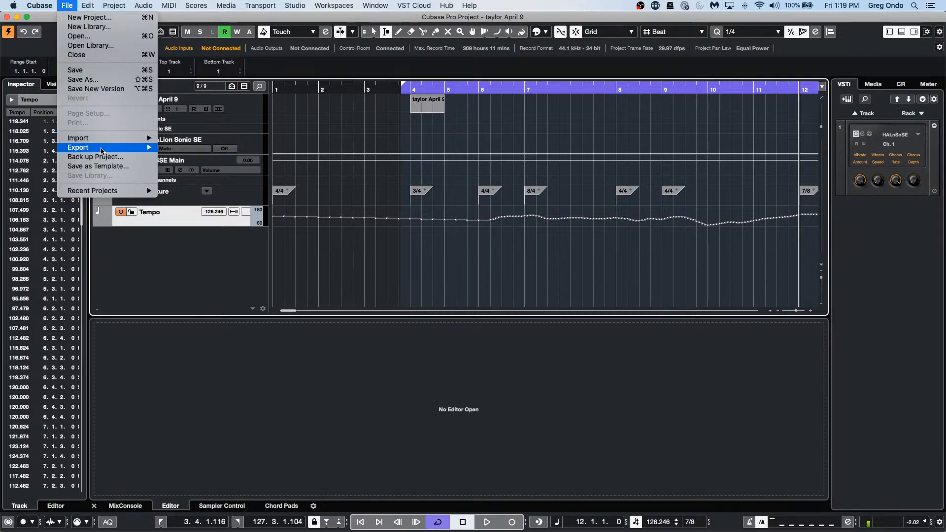
mouse_move(109, 191)
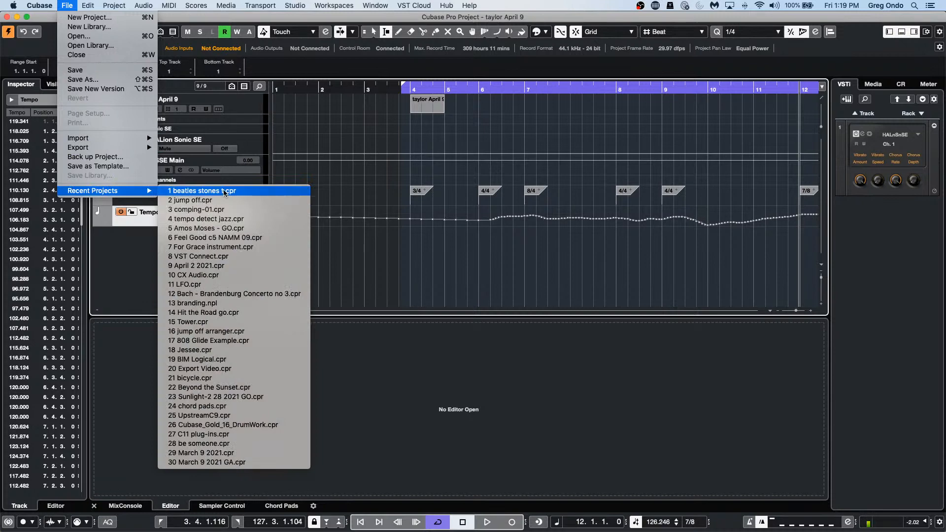
left_click(245, 223)
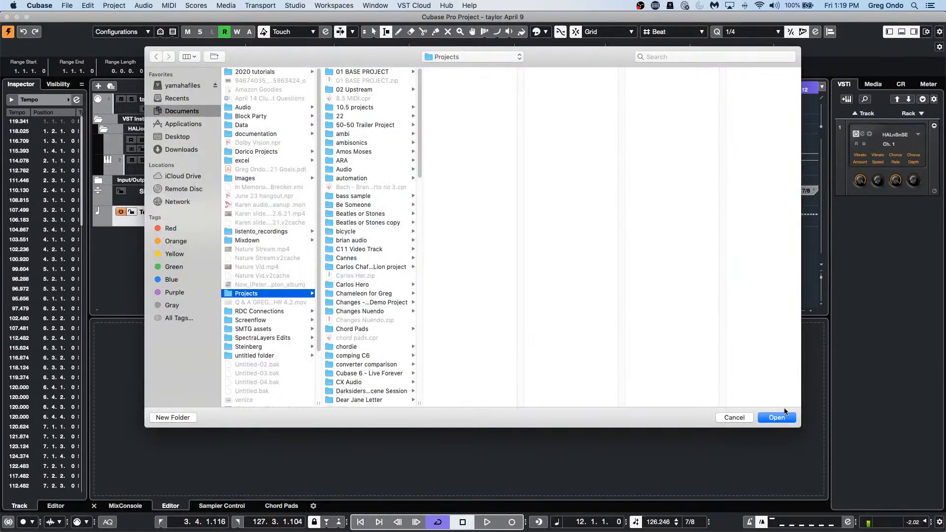
left_click(784, 418)
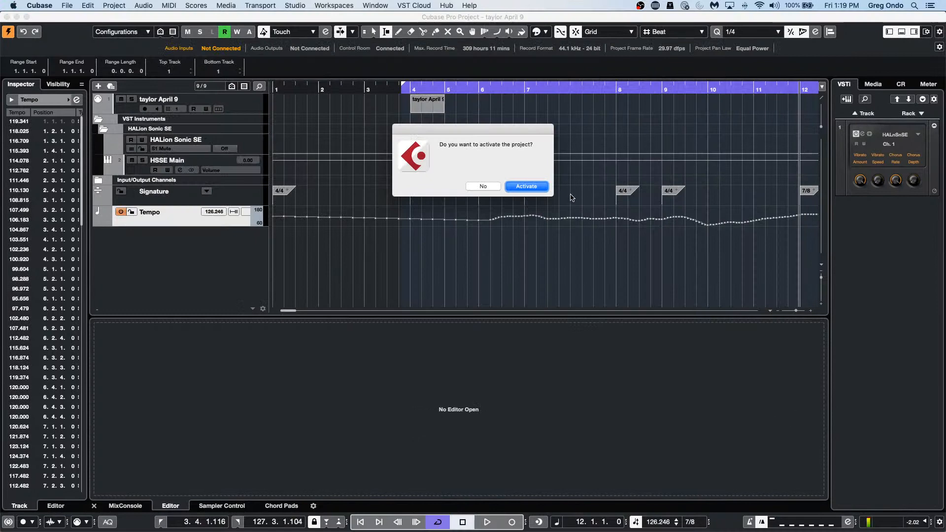
left_click(539, 187)
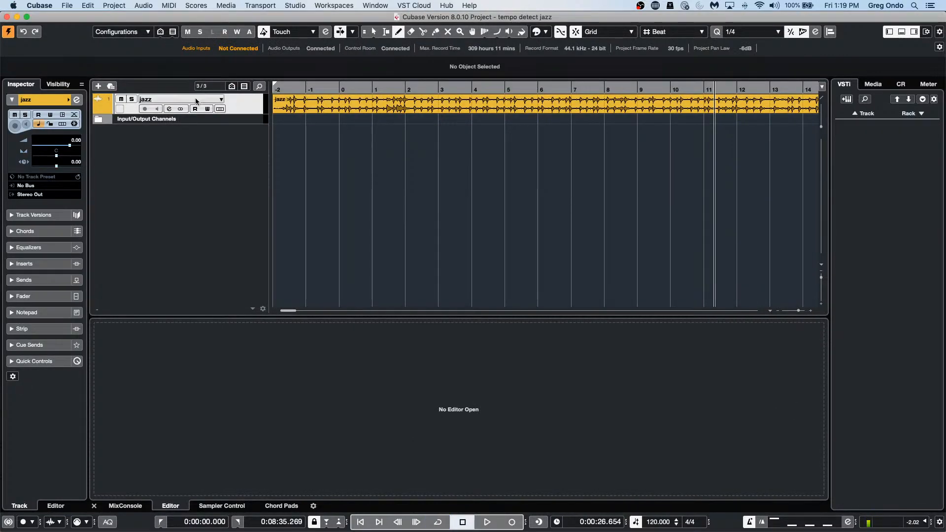
Step: Enlarge the jazz track, select its audio event, and show its Audio Statistics
left_click_drag(237, 113, 240, 195)
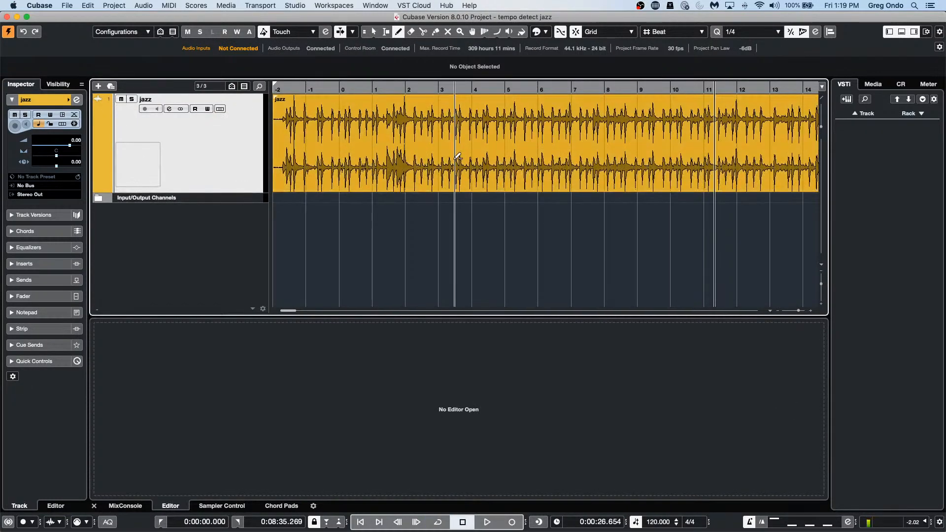
right_click(559, 160)
left_click(498, 161)
left_click(498, 161)
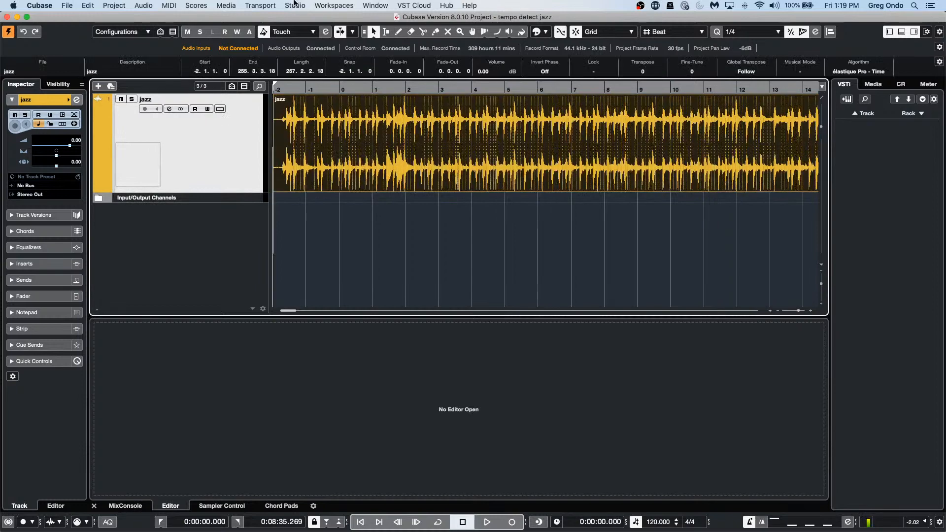
left_click(189, 5)
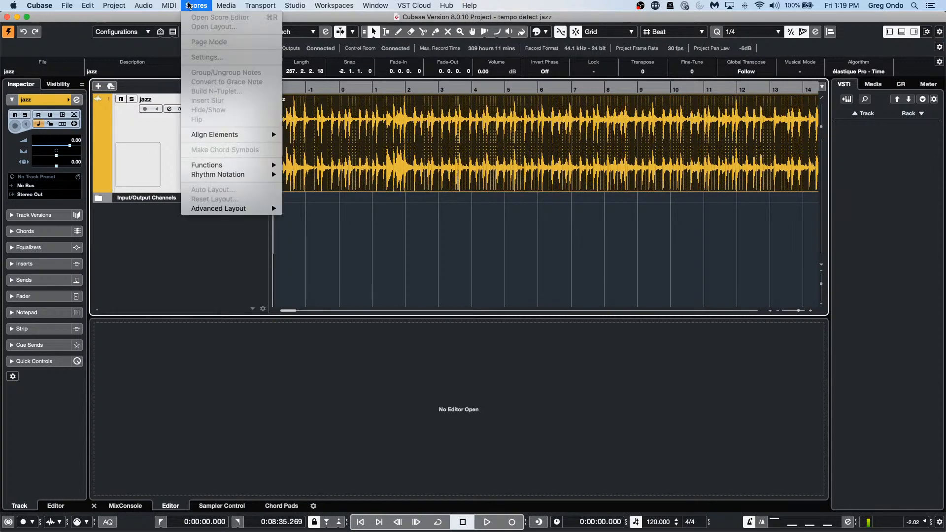
mouse_move(167, 4)
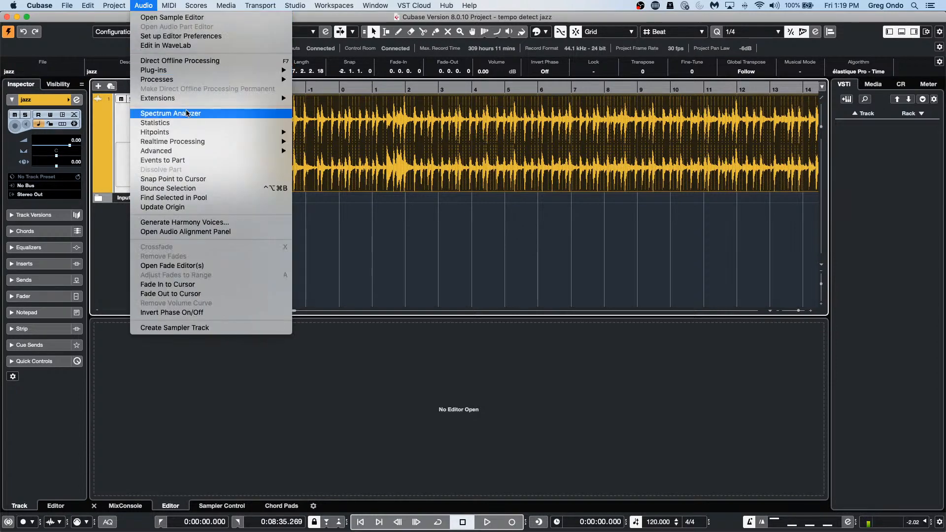
left_click(204, 123)
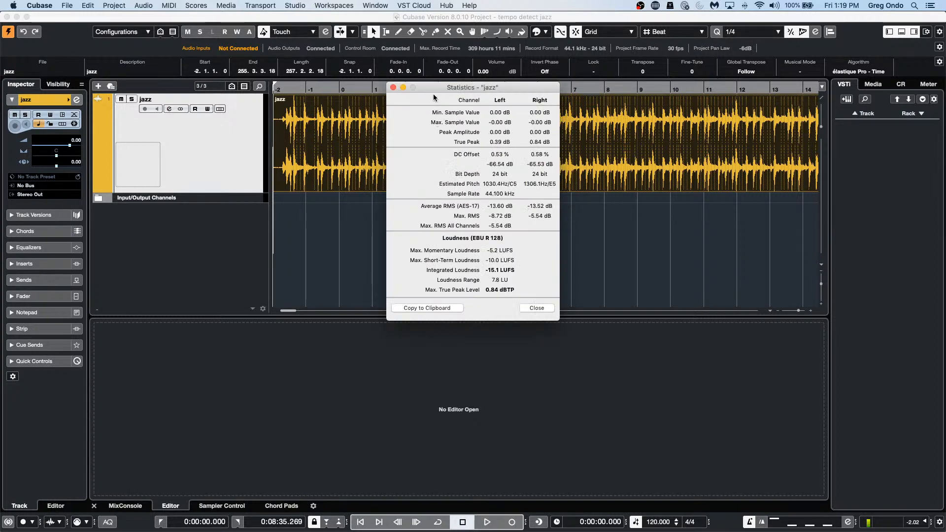
Step: Move the Statistics window aside, then close it
left_click_drag(435, 88, 339, 125)
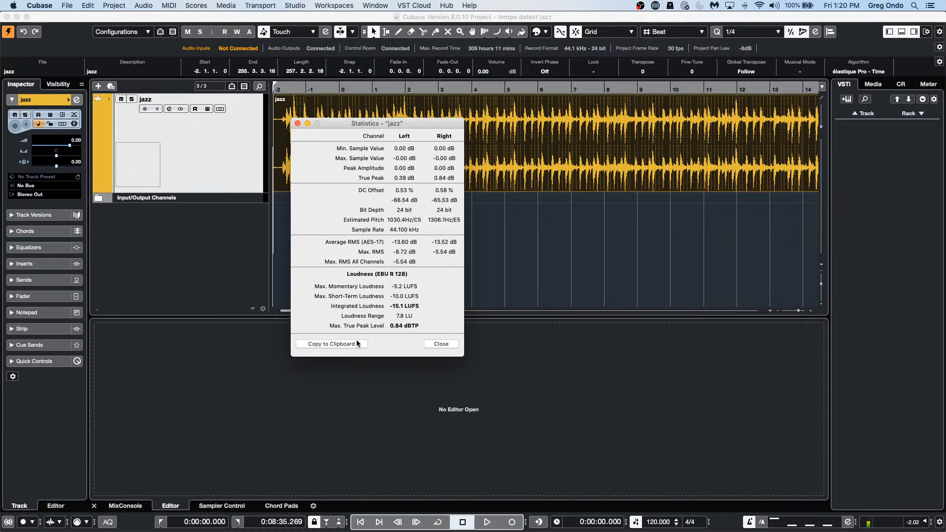
left_click(297, 123)
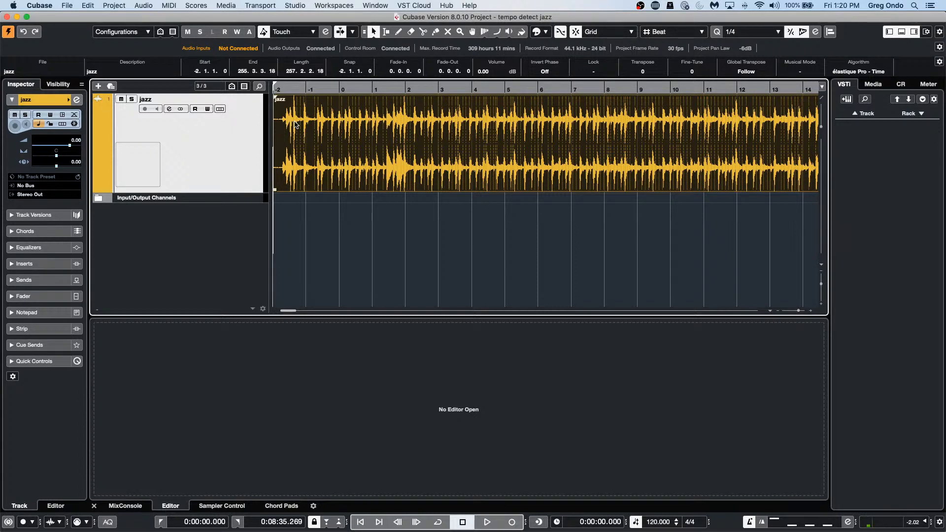
Step: Open and activate Feel Good c5 NAMM 09.cpr, dismissing the missing plug-in warning
left_click(66, 5)
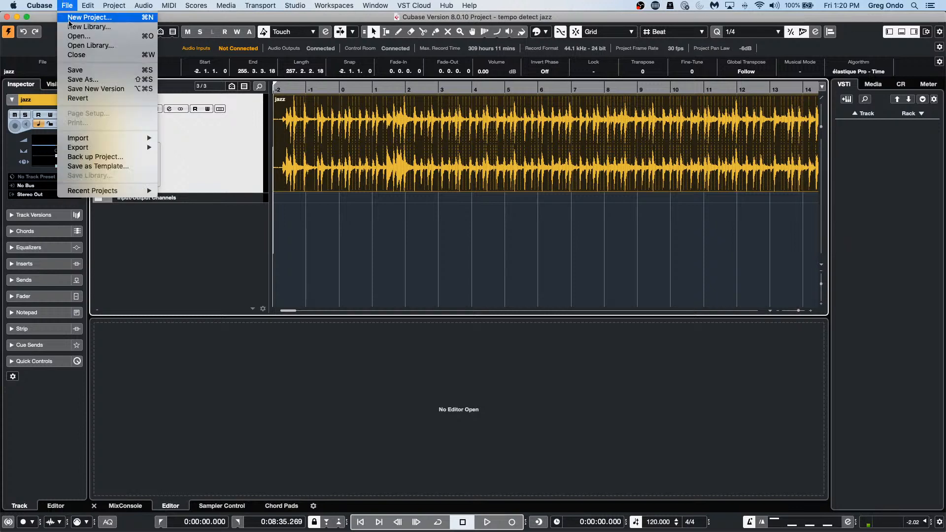
mouse_move(128, 191)
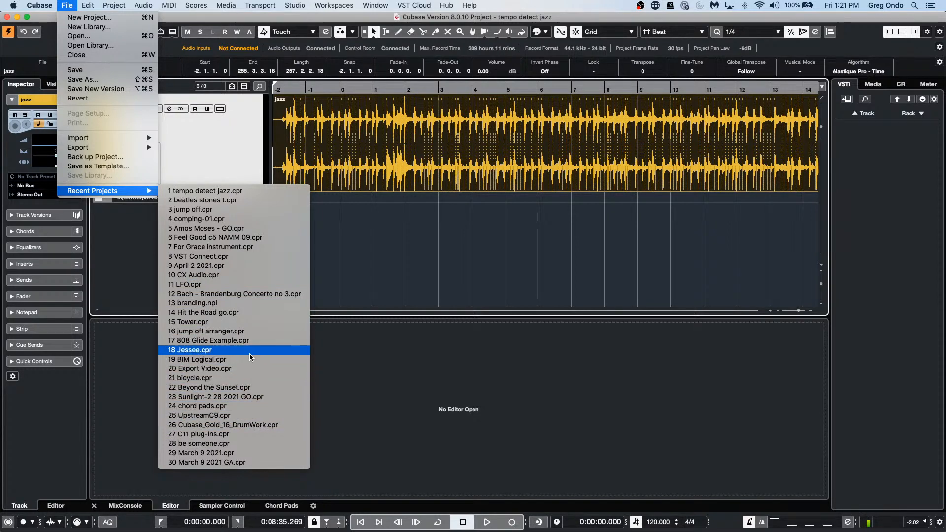
left_click(260, 238)
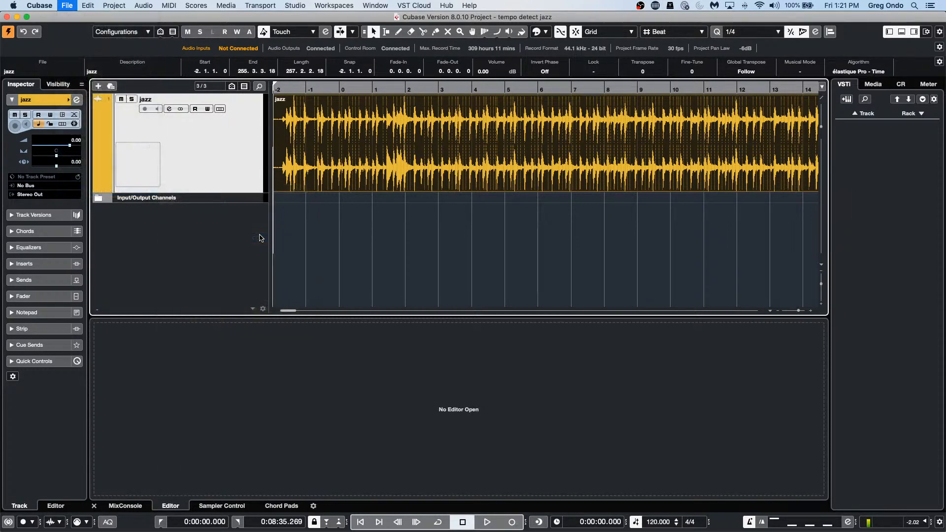
left_click(523, 187)
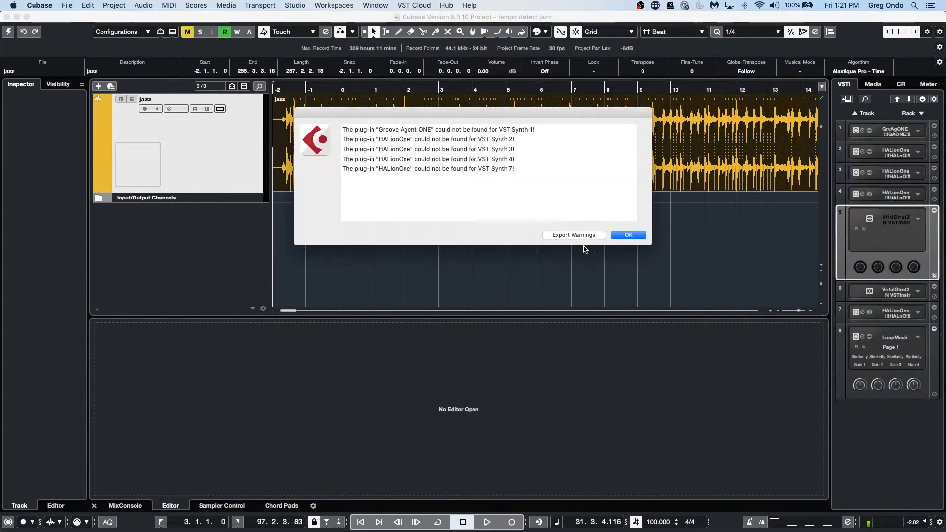
left_click(628, 235)
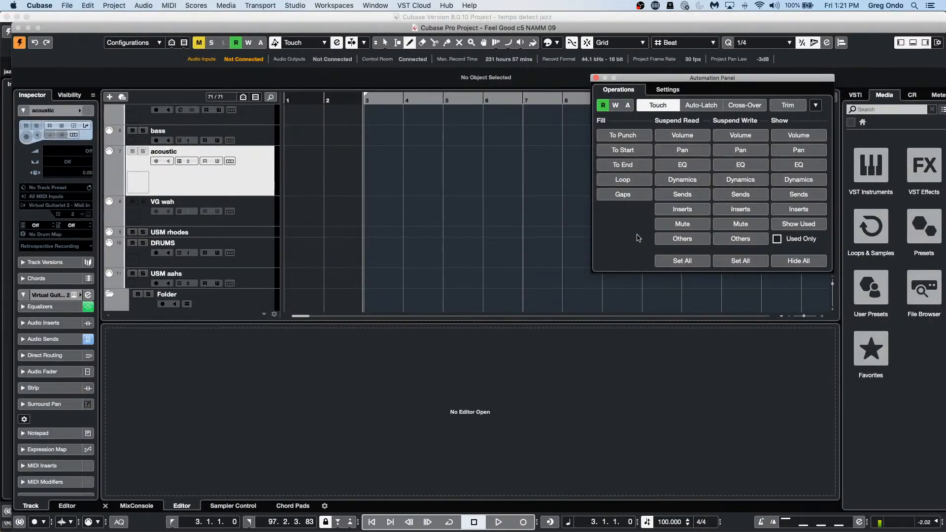
Step: Close the automation panel, zoom out, and select the arranger track
left_click(596, 78)
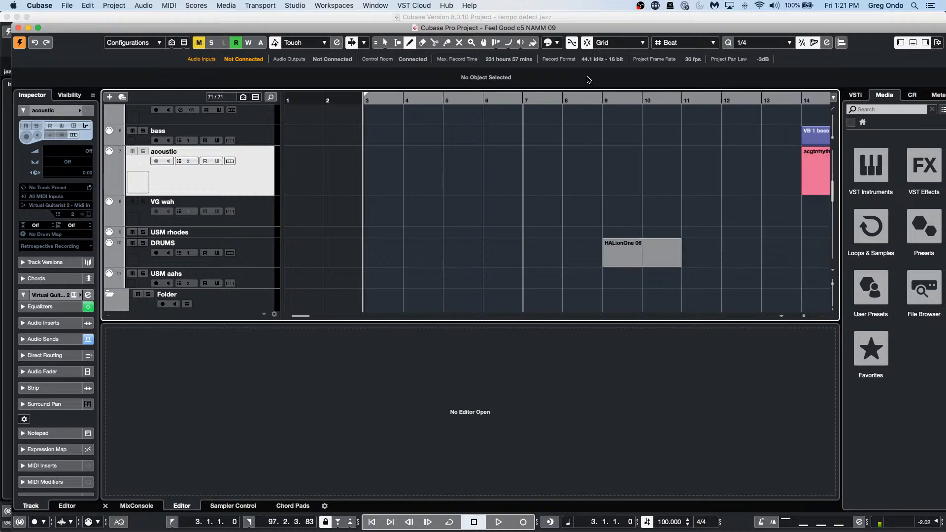
left_click_drag(425, 101, 424, 70)
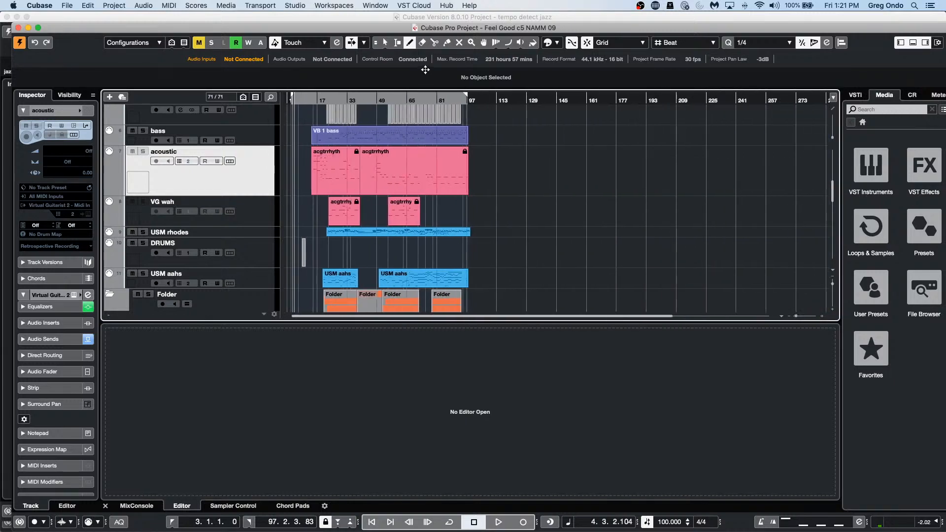
scroll(518, 220, "up", 8)
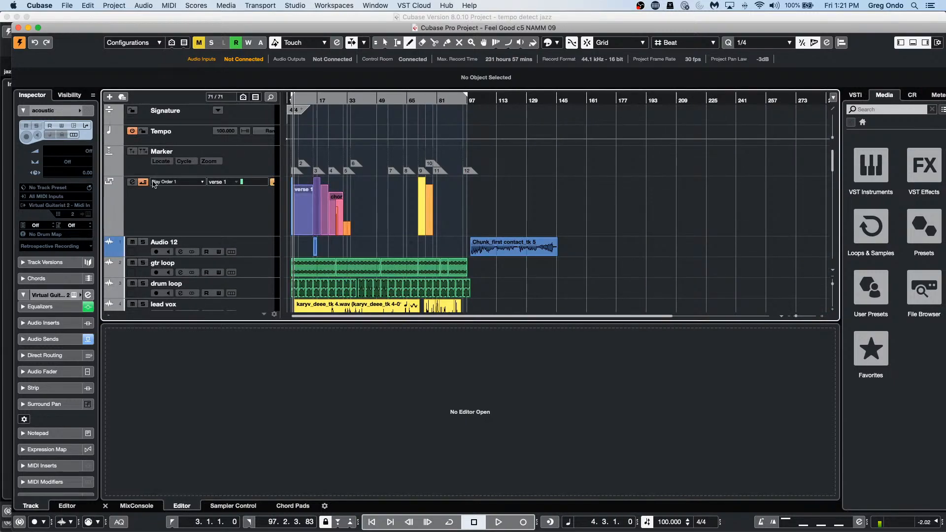
left_click(219, 221)
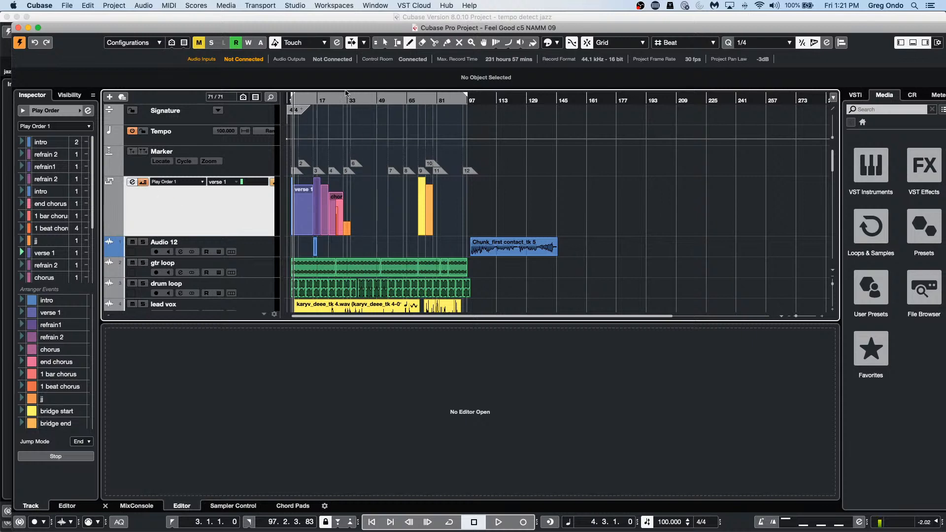
Step: Open the VB 1 bass part in the Key Editor in its own full window
left_click_drag(305, 98, 295, 129)
scroll(394, 141, "down", 6)
scroll(397, 139, "down", 2)
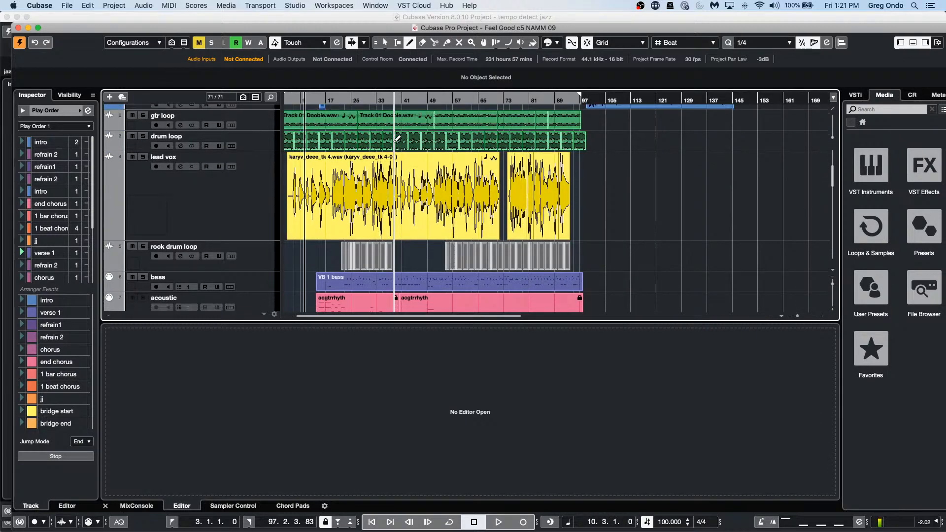
double_click(360, 264)
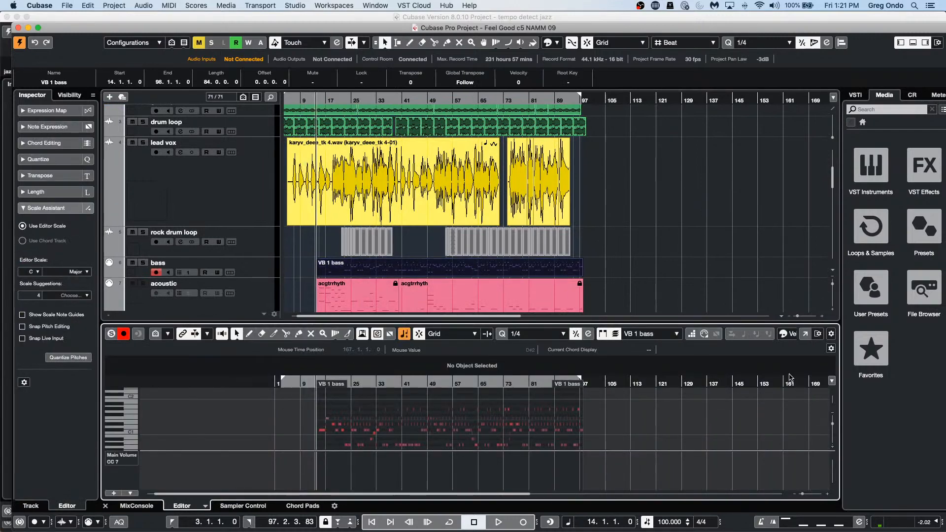
left_click(804, 334)
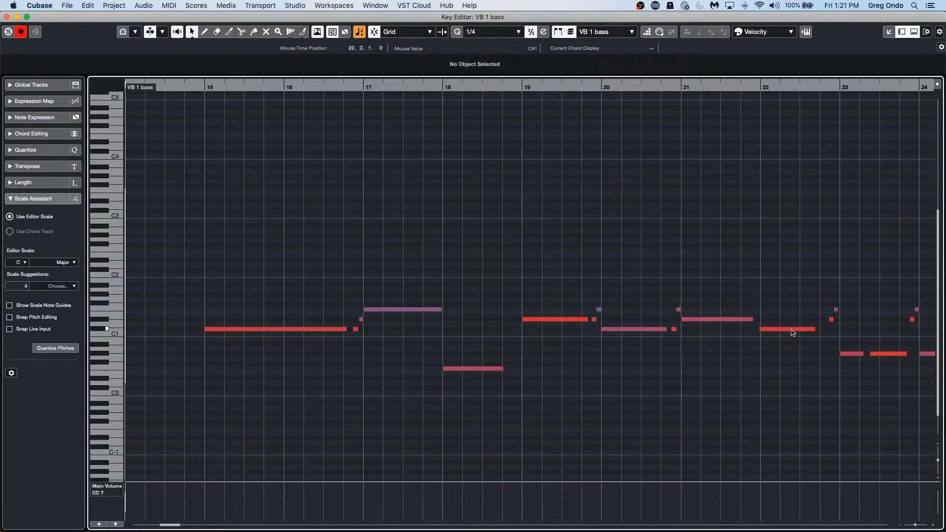
Step: Open VB 1 in the Score Editor and give its staff bass 8 clef with three flats
left_click(148, 6)
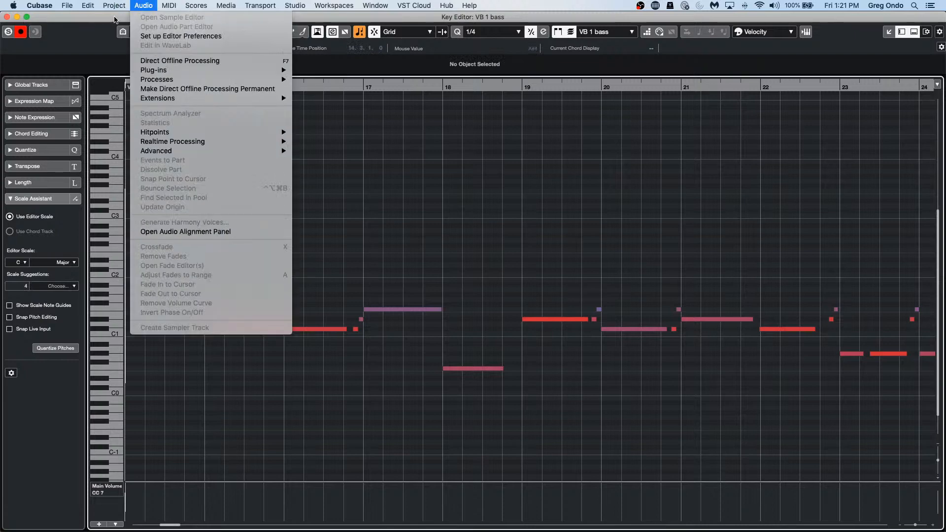
mouse_move(93, 7)
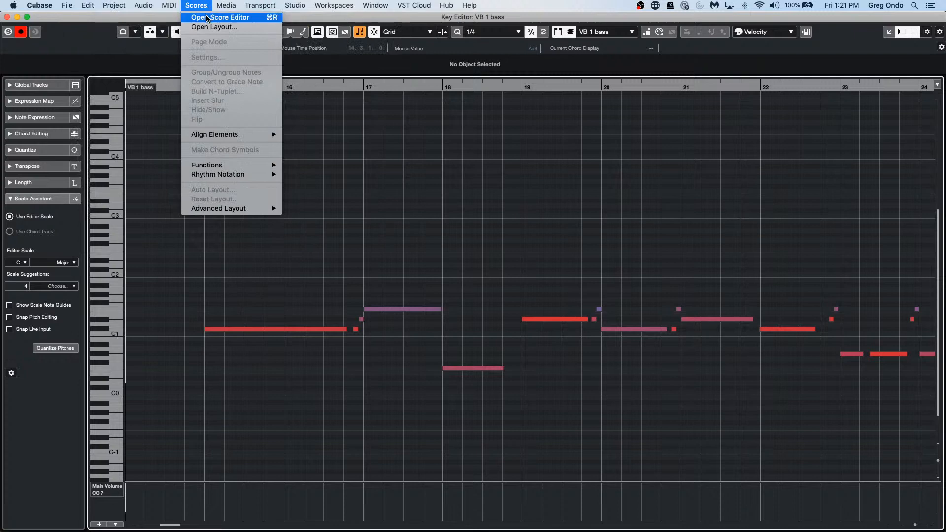
left_click(207, 19)
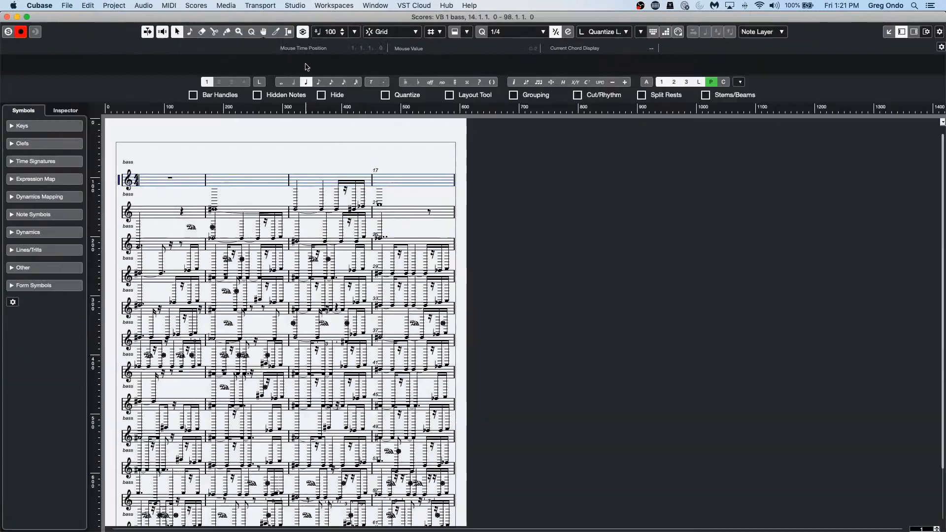
double_click(120, 183)
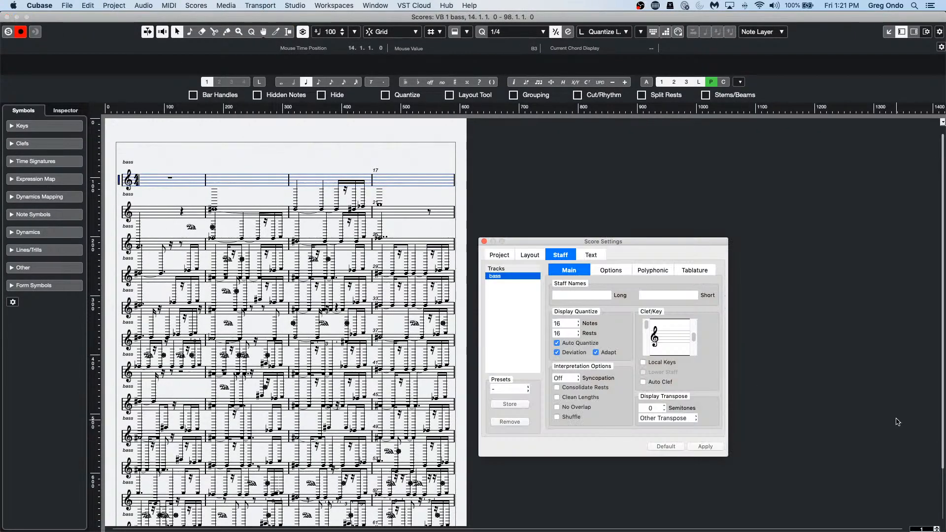
left_click(694, 355)
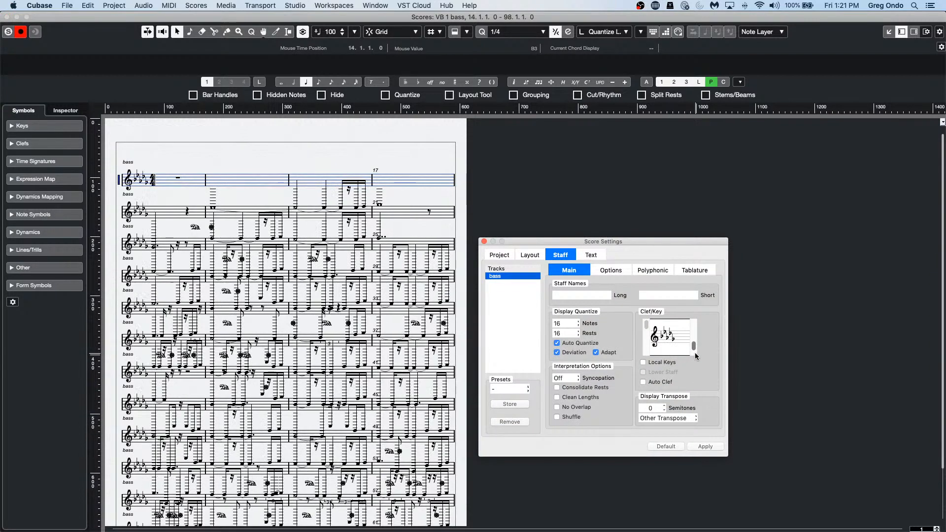
left_click_drag(694, 346, 694, 345)
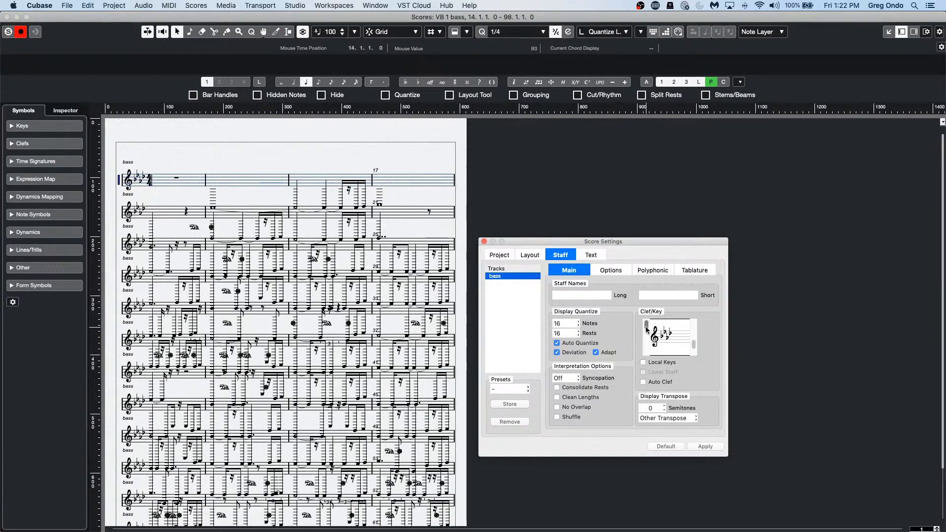
left_click_drag(647, 329, 645, 341)
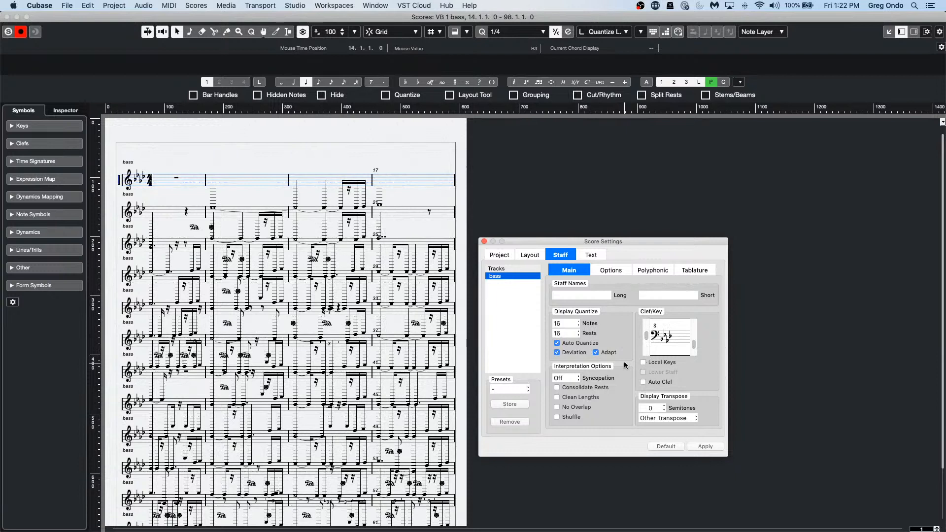
Step: Apply quarter-note display quantize, Auto Quantize off, Consolidate Rests, Clean Lengths, No Overlap and Shuffle
left_click(573, 325)
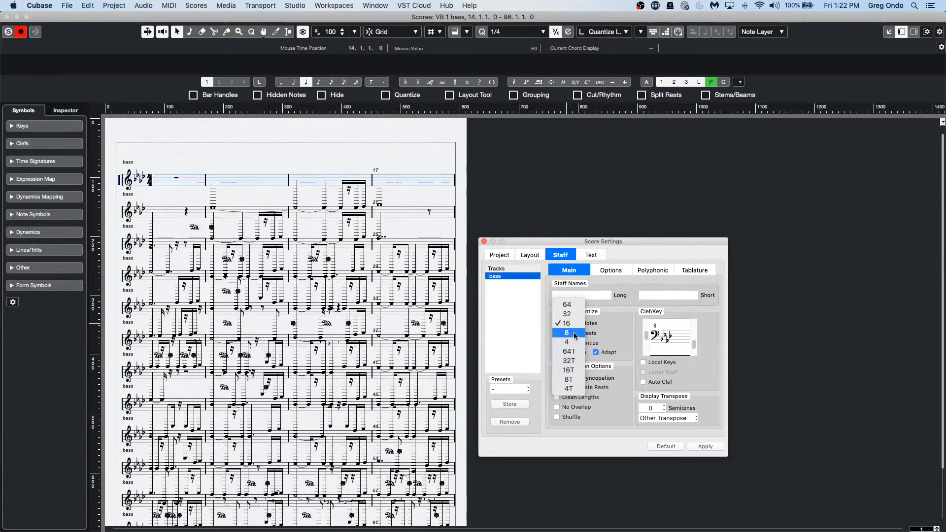
left_click(566, 333)
left_click(574, 335)
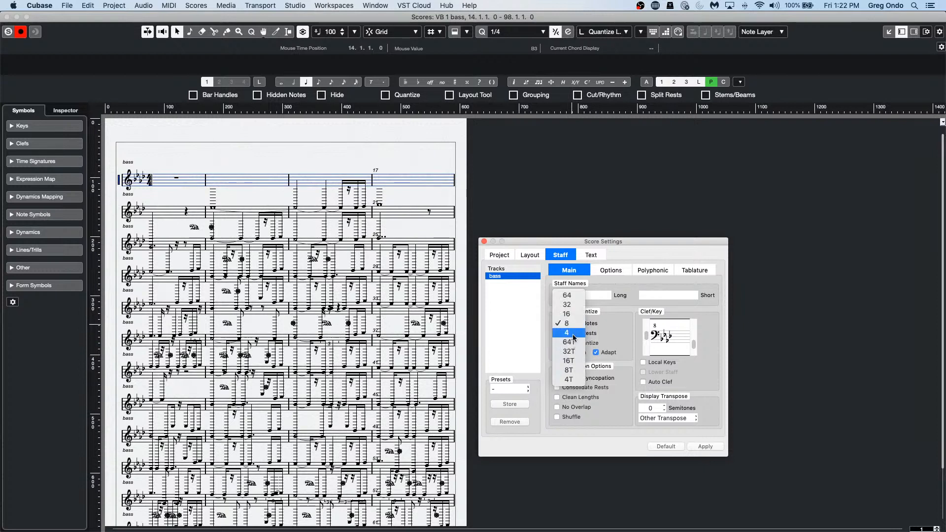
left_click(573, 334)
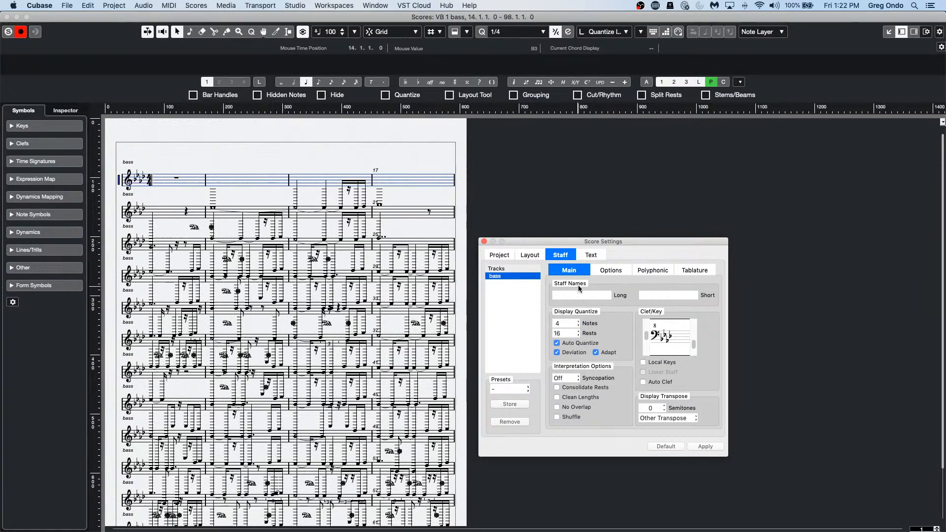
left_click(556, 343)
left_click(556, 388)
left_click(557, 397)
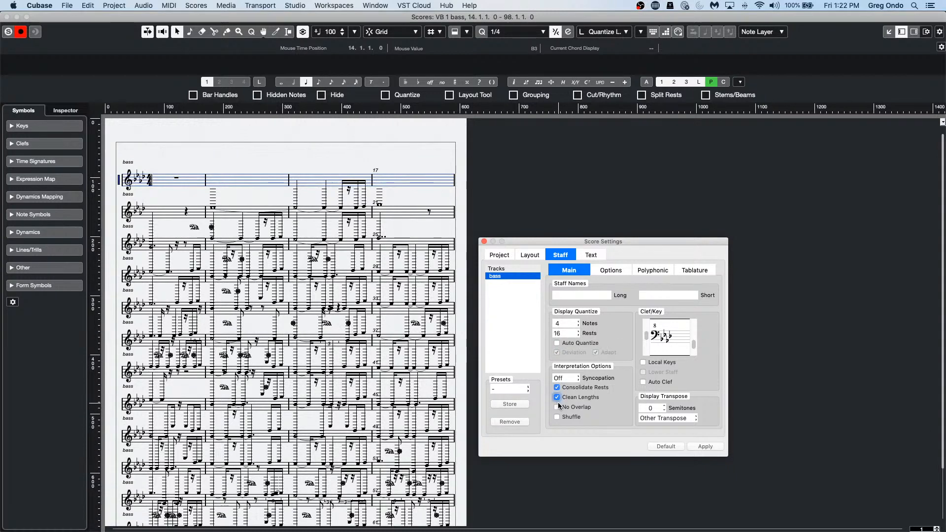
left_click(556, 406)
left_click(556, 417)
left_click(715, 446)
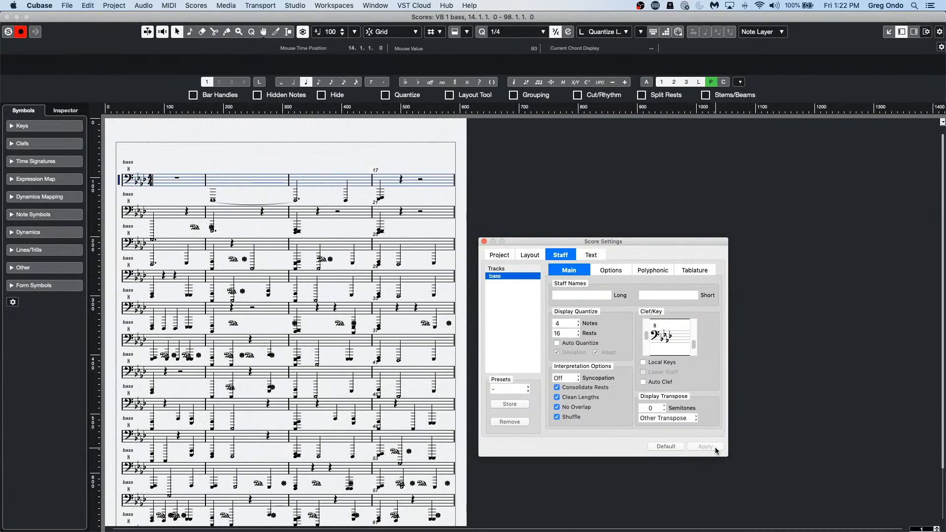
Step: Try a plain bass clef, restore the octave-down bass clef, and close Score Settings
left_click(646, 337)
left_click(647, 337)
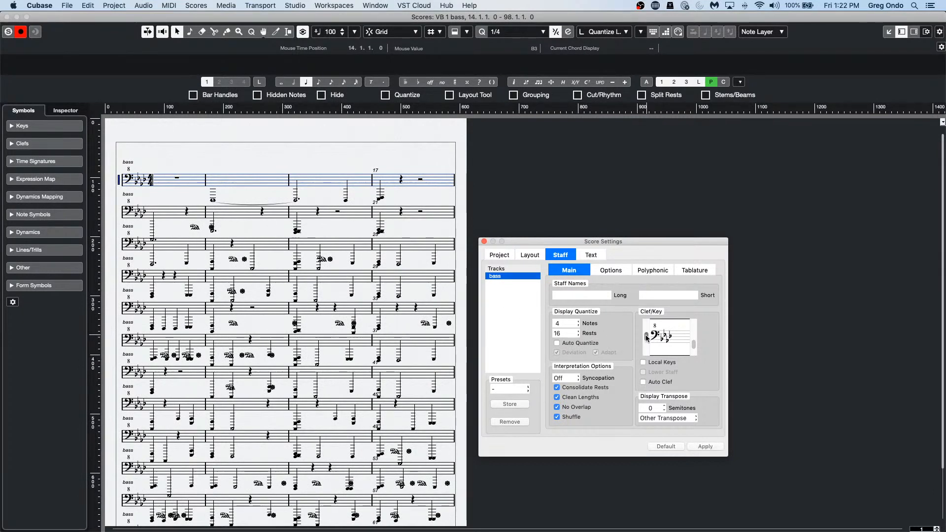
left_click(645, 331)
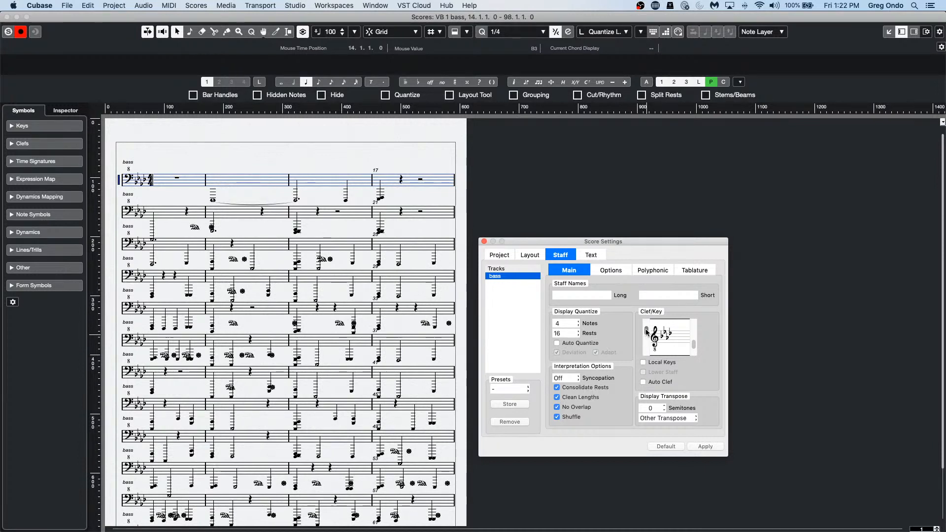
left_click(714, 447)
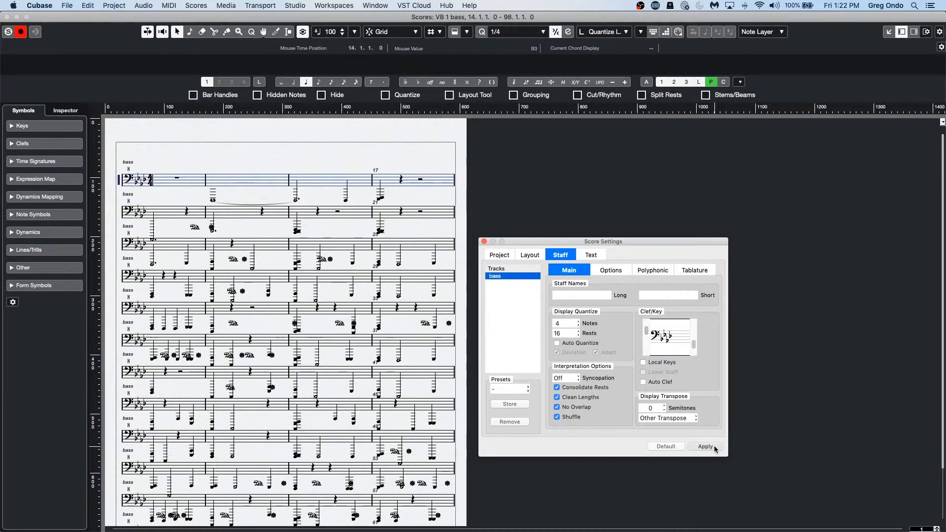
left_click(645, 331)
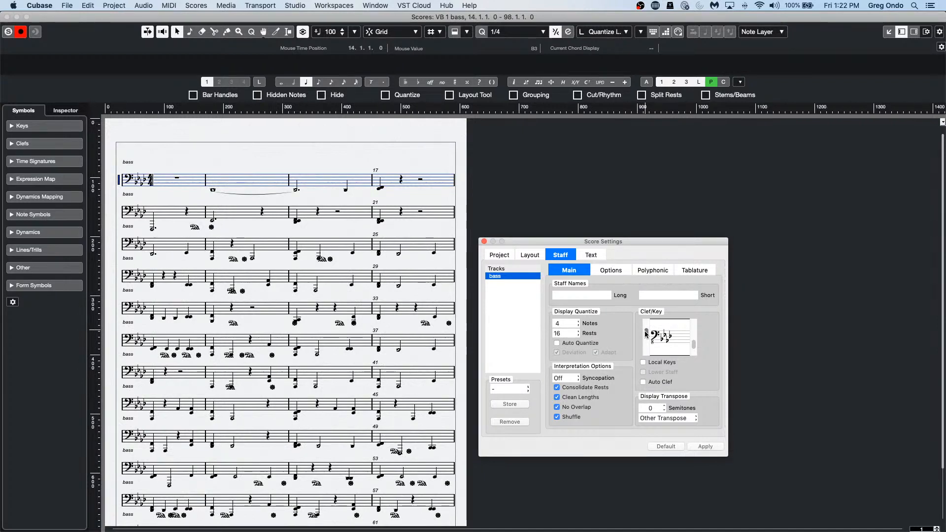
left_click(704, 446)
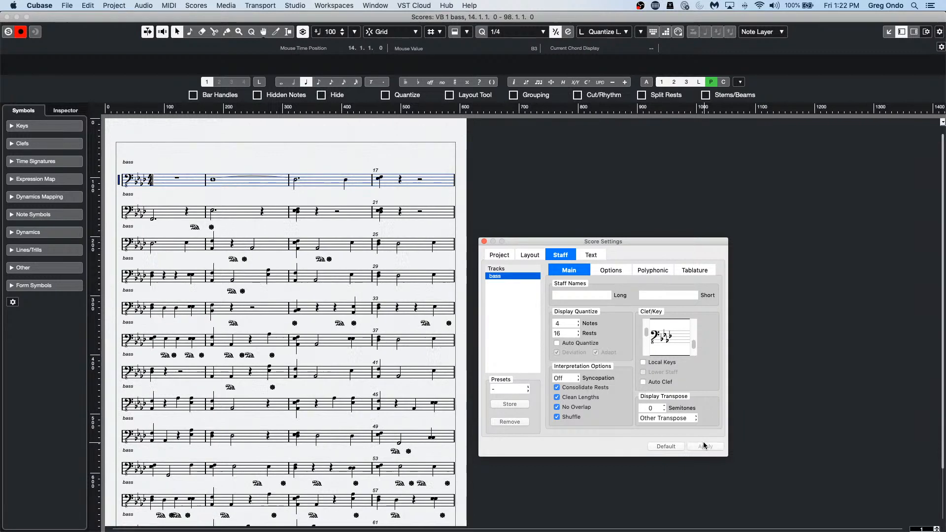
left_click(562, 186)
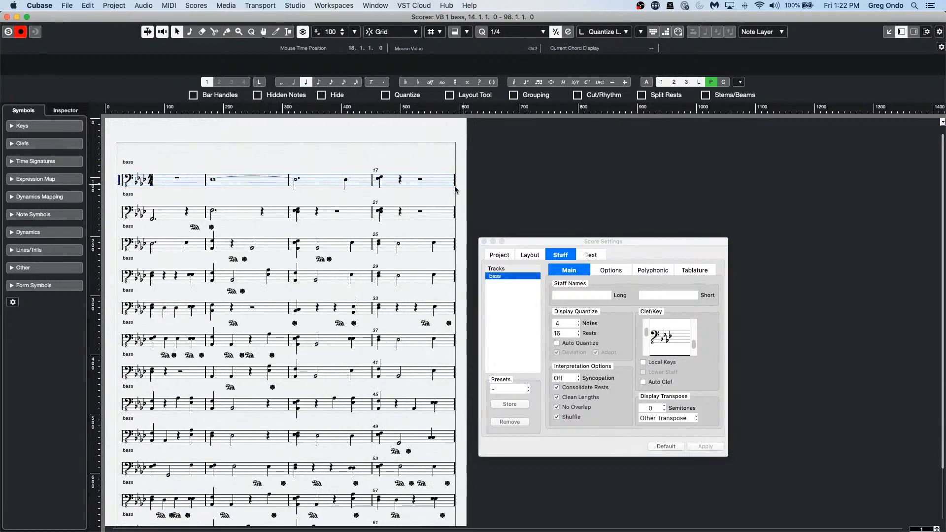
left_click(483, 242)
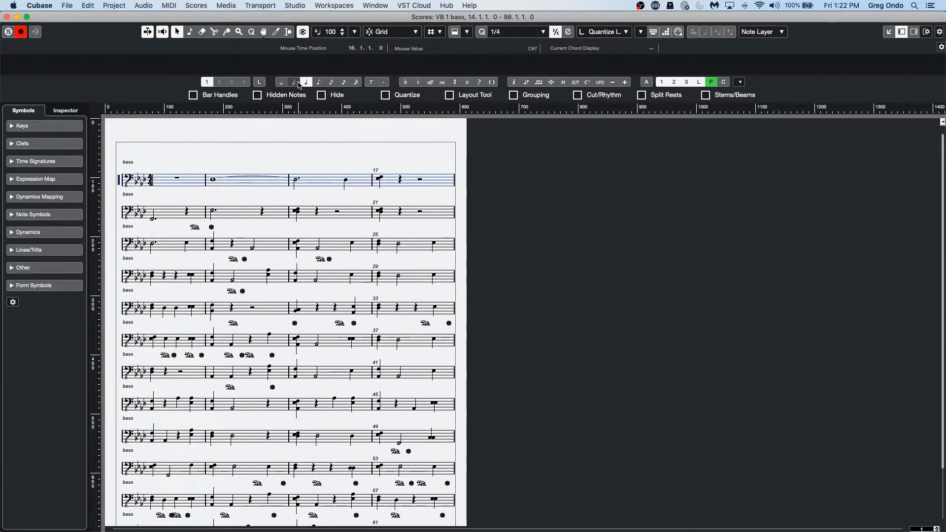
Step: Show Arranger tools in the Score Editor toolbar and activate arranger mode
left_click(939, 33)
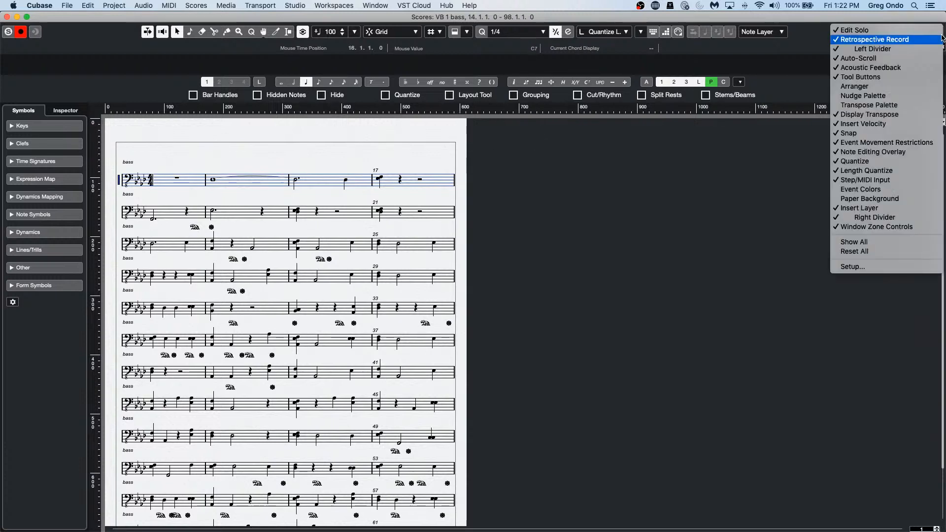
left_click(872, 89)
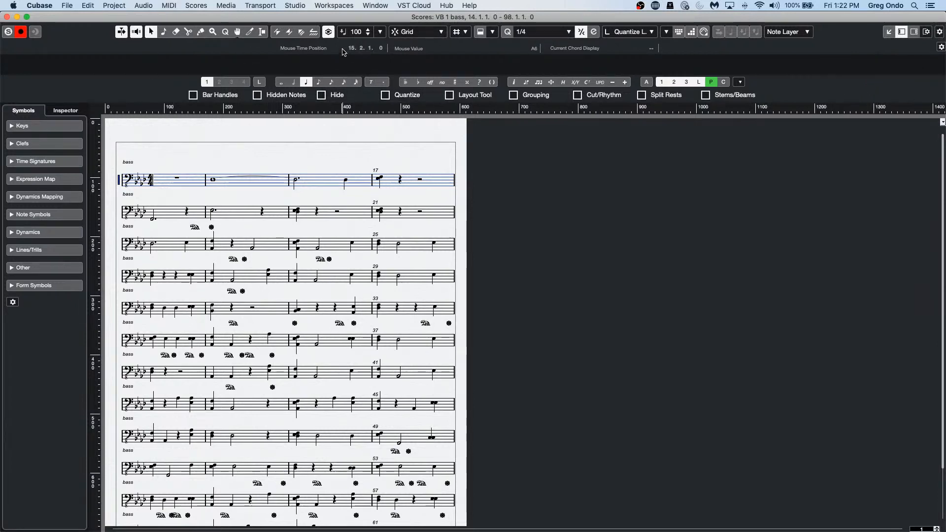
left_click(940, 32)
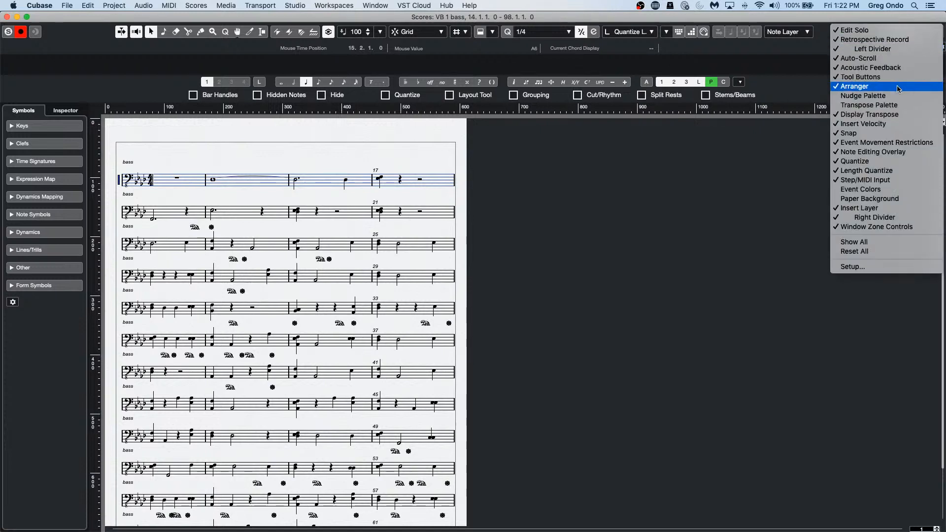
left_click(720, 155)
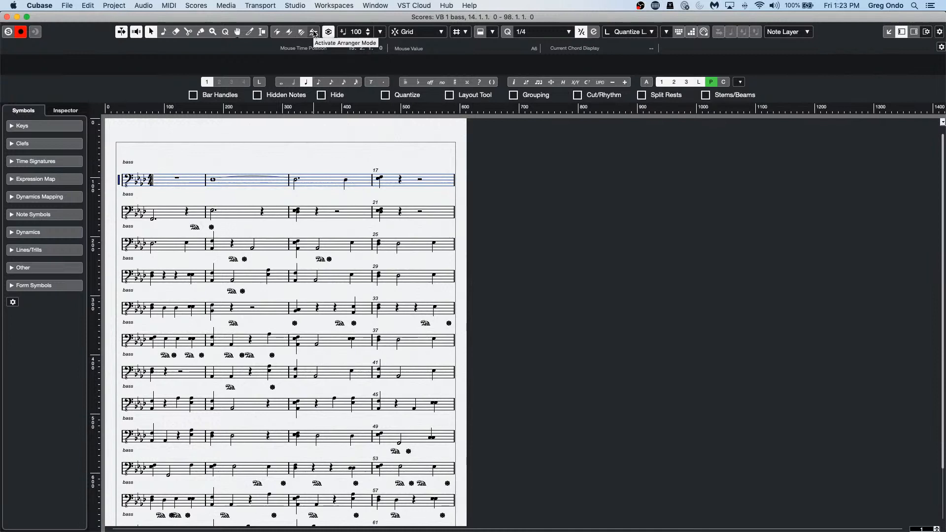
left_click(314, 33)
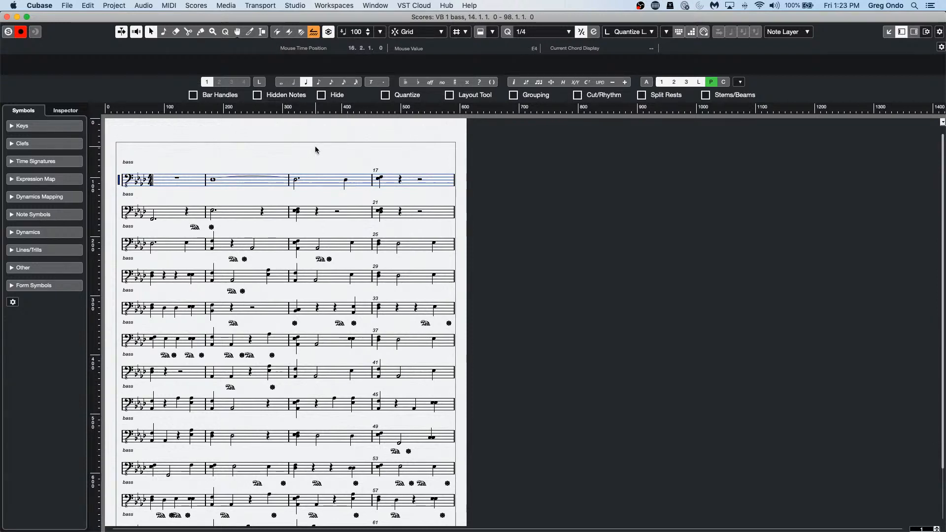
scroll(315, 148, "down", 10)
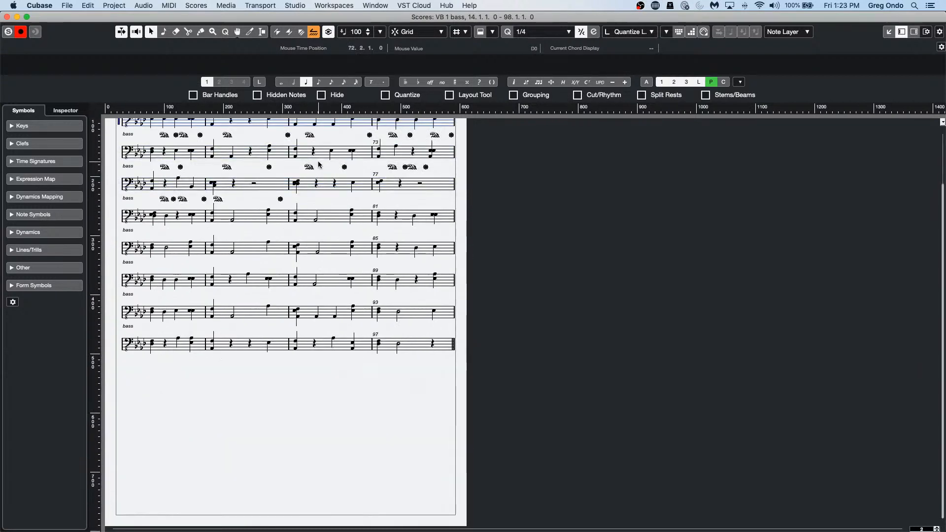
scroll(319, 164, "up", 10)
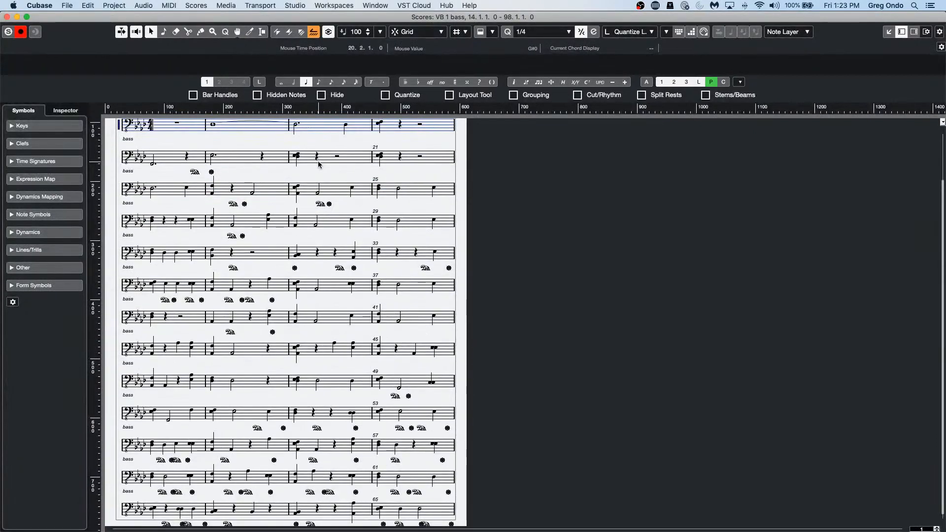
scroll(318, 164, "up", 3)
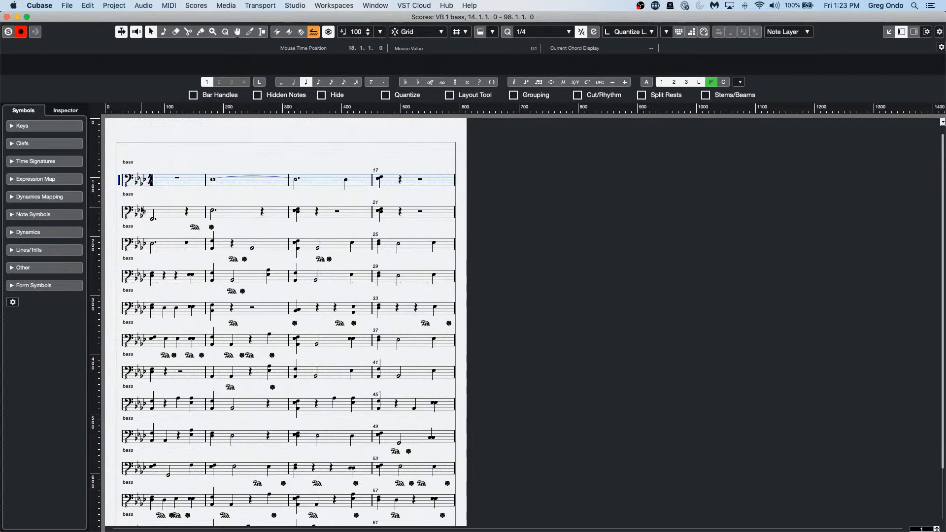
Step: Set the bass staff to eighth-note display quantize with quarter-note rests, apply, and close
double_click(120, 181)
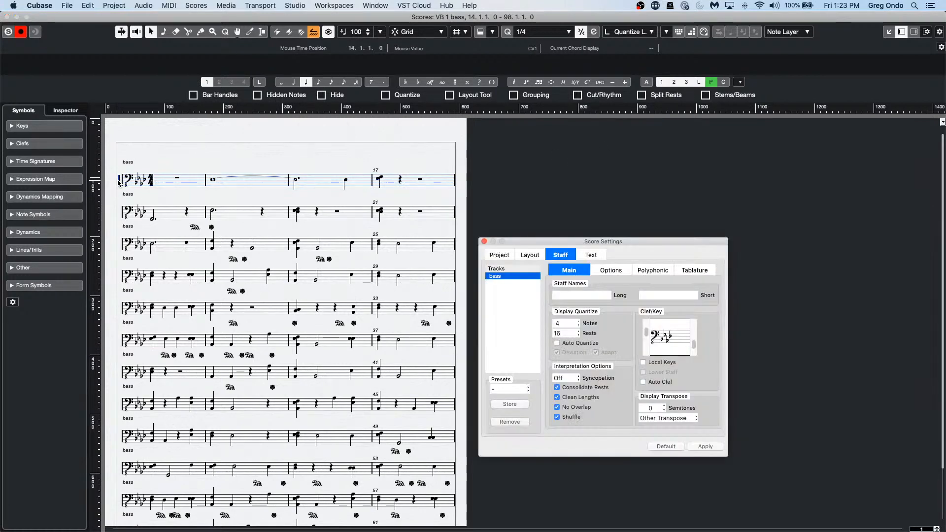
left_click(574, 324)
left_click(573, 315)
left_click(569, 333)
left_click(570, 353)
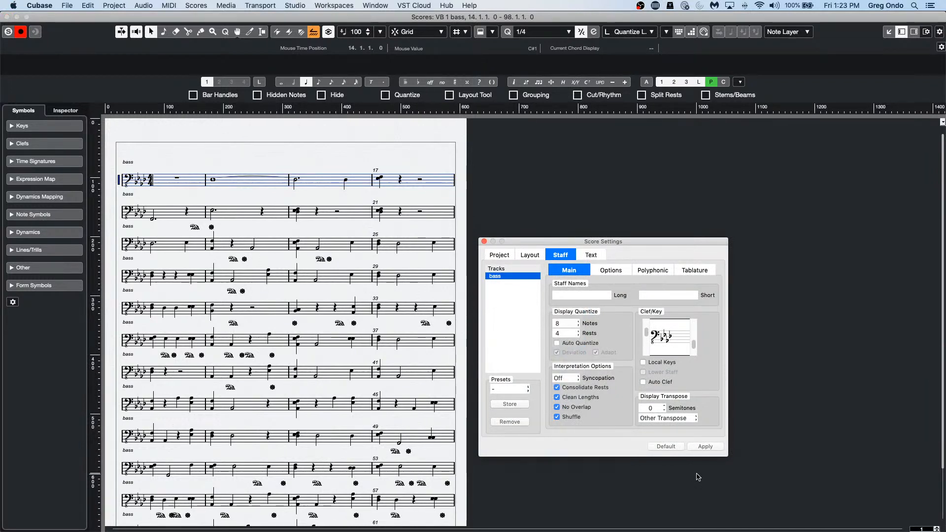
left_click(707, 446)
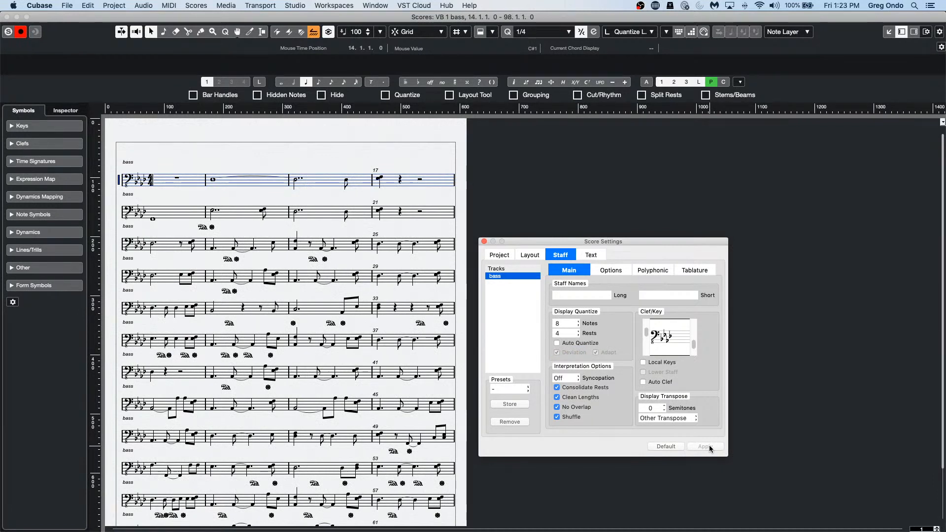
left_click(484, 242)
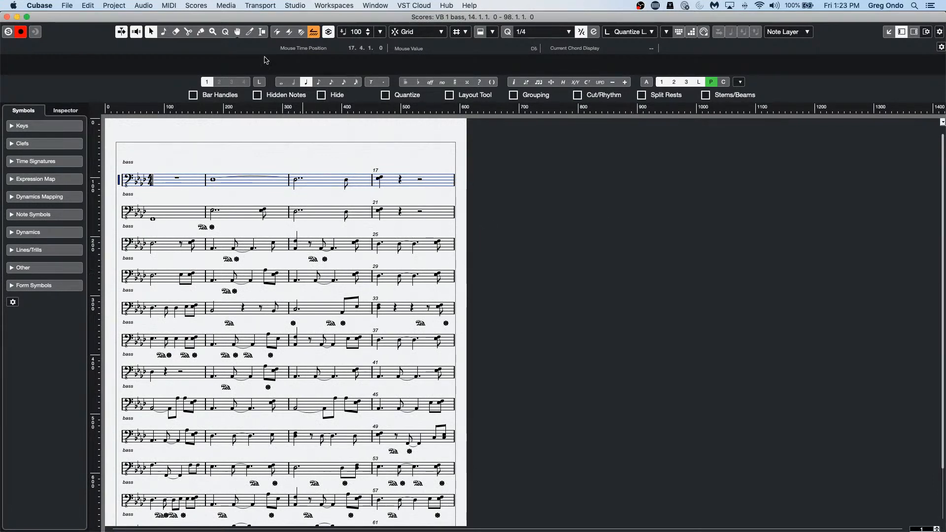
Step: Turn arranger mode off and scroll through the score and back up
left_click(316, 33)
scroll(298, 194, "down", 3)
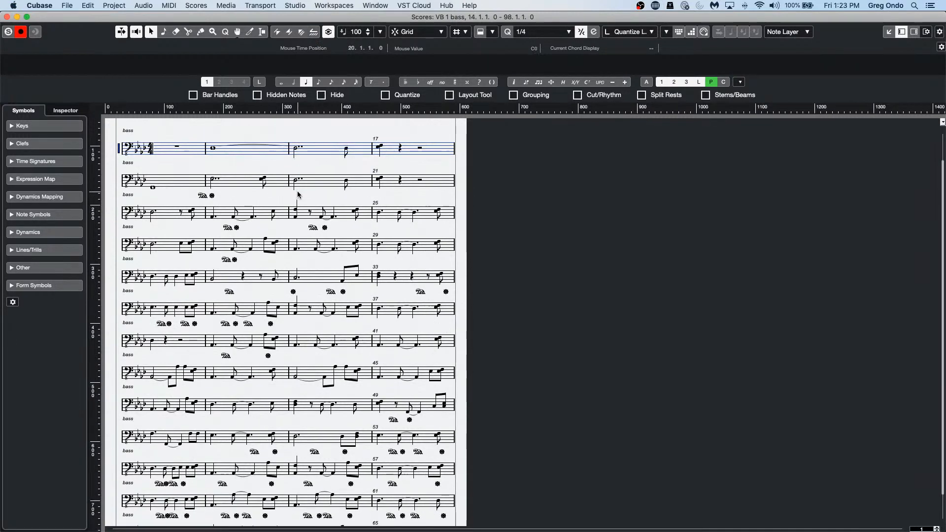
scroll(297, 194, "down", 2)
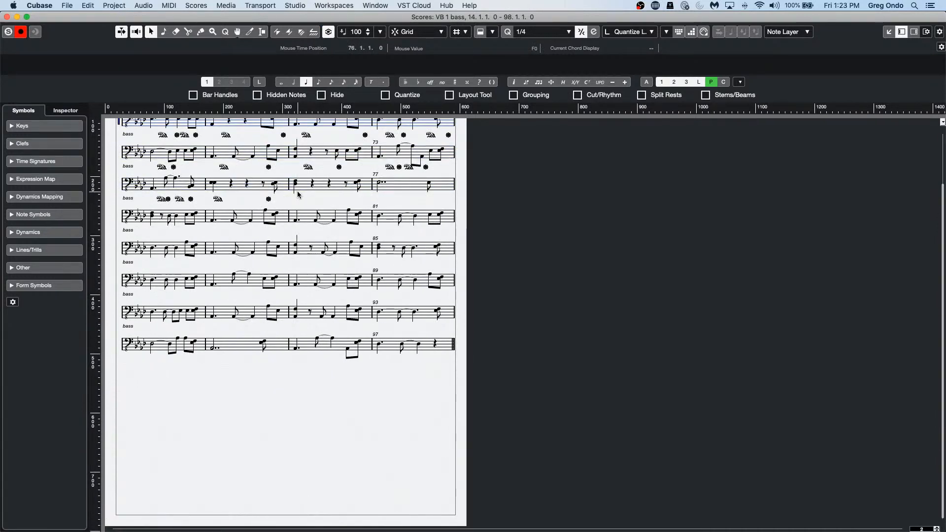
scroll(297, 191, "up", 5)
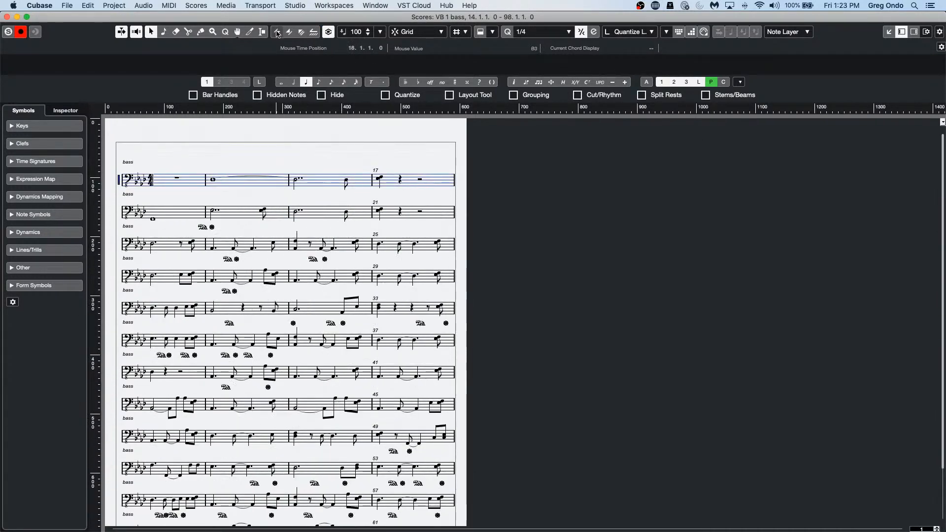
Step: Close the bass score and the piano roll, then deselect the bass part
left_click(7, 16)
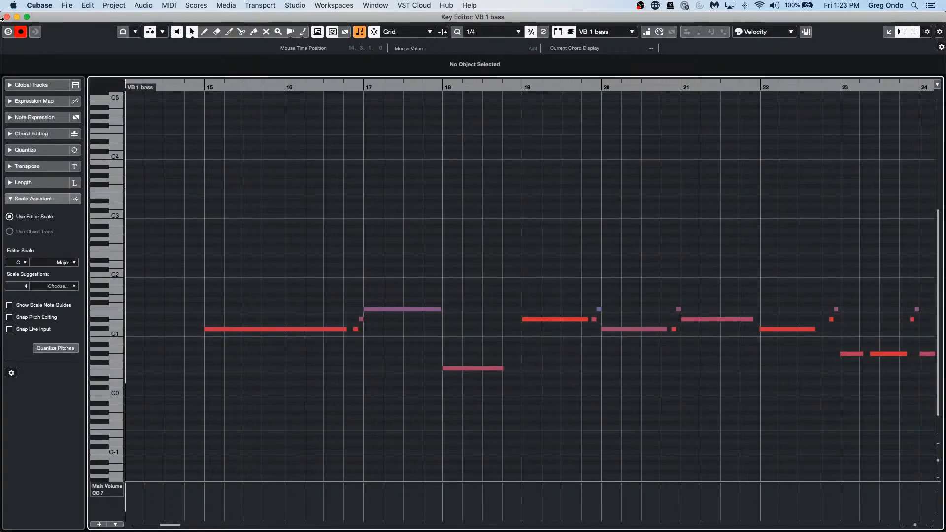
left_click(7, 17)
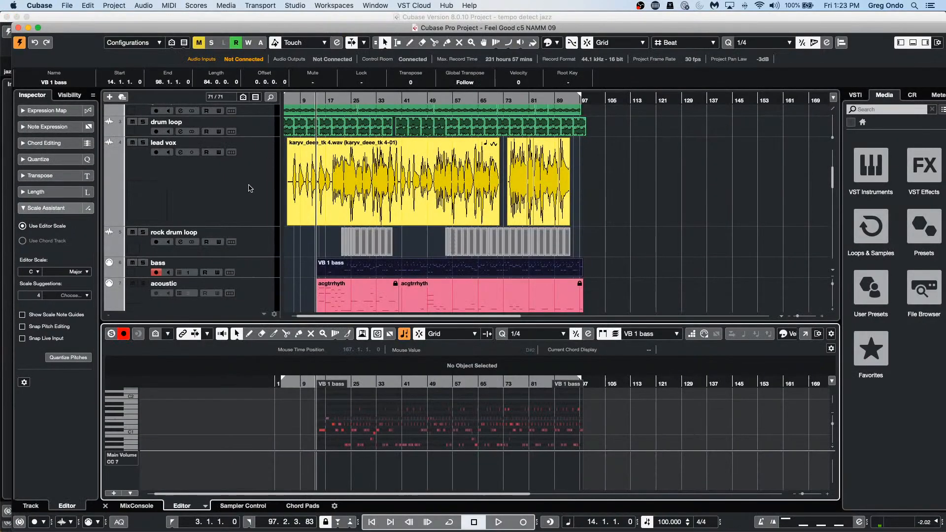
left_click(652, 212)
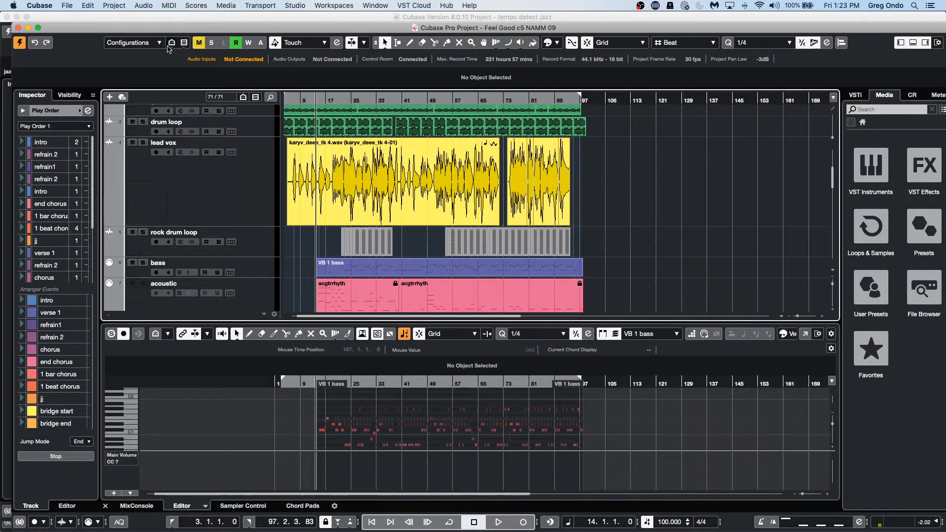
Step: Create a new empty project, Untitled4, in the April 9 2021 folder
left_click(67, 5)
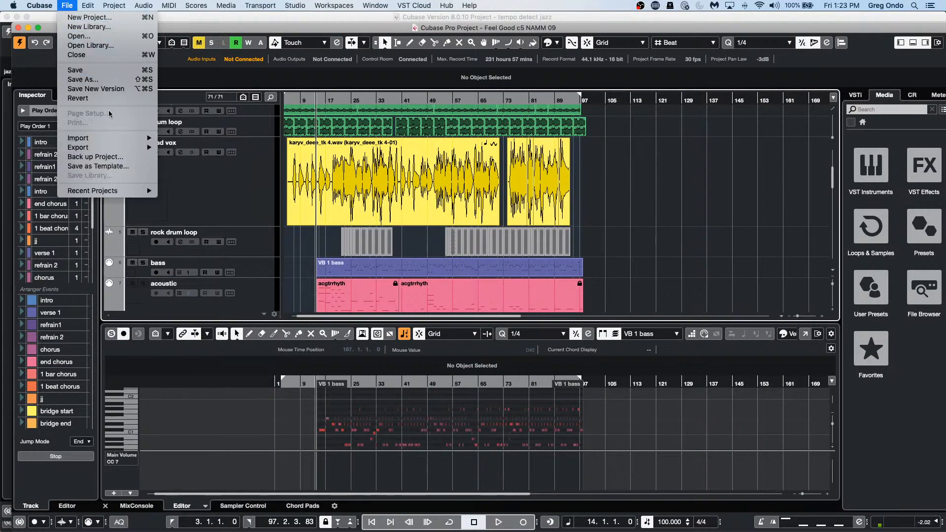
mouse_move(115, 154)
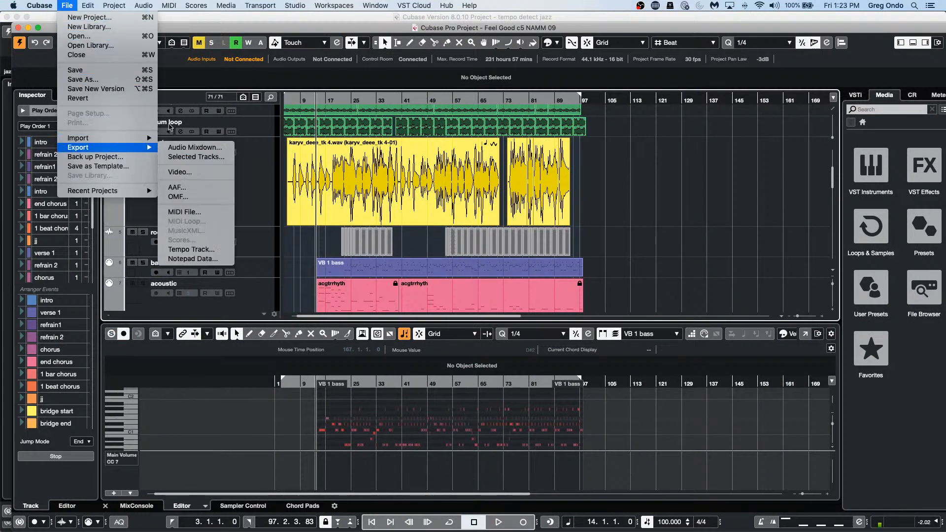
left_click(83, 17)
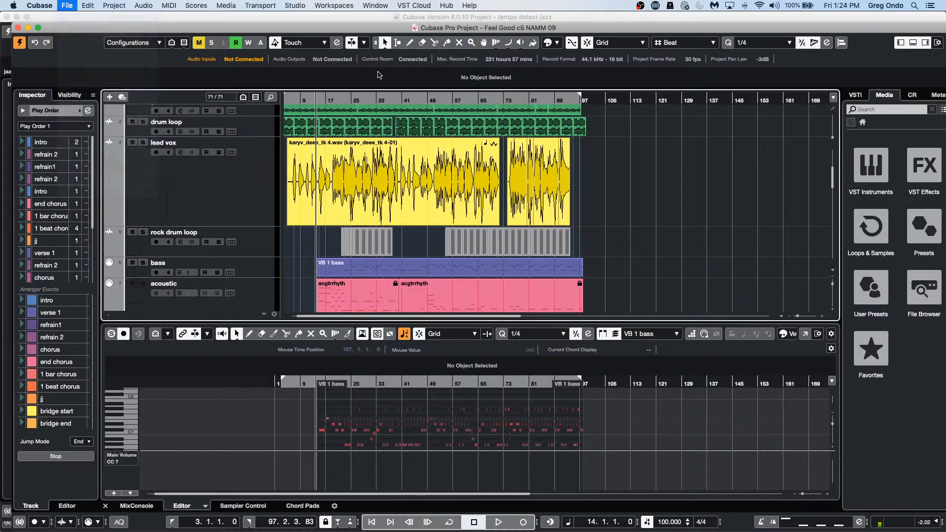
left_click(713, 362)
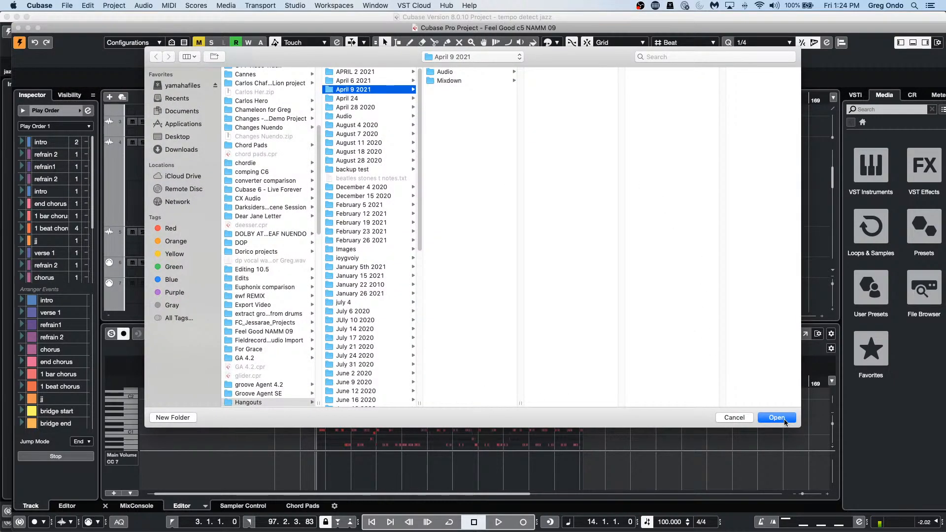
left_click(777, 418)
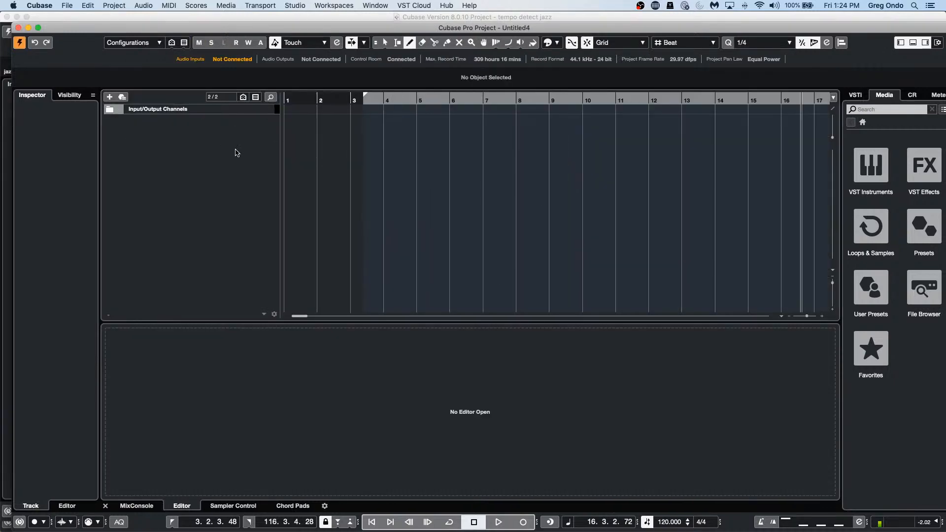
Step: Add an instrument track that uses HALion Sonic SE
right_click(235, 153)
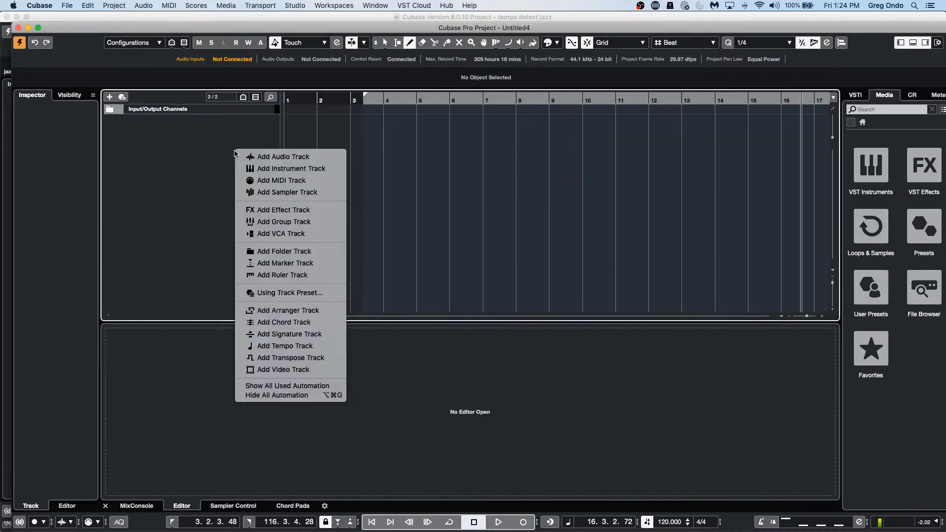
left_click(331, 170)
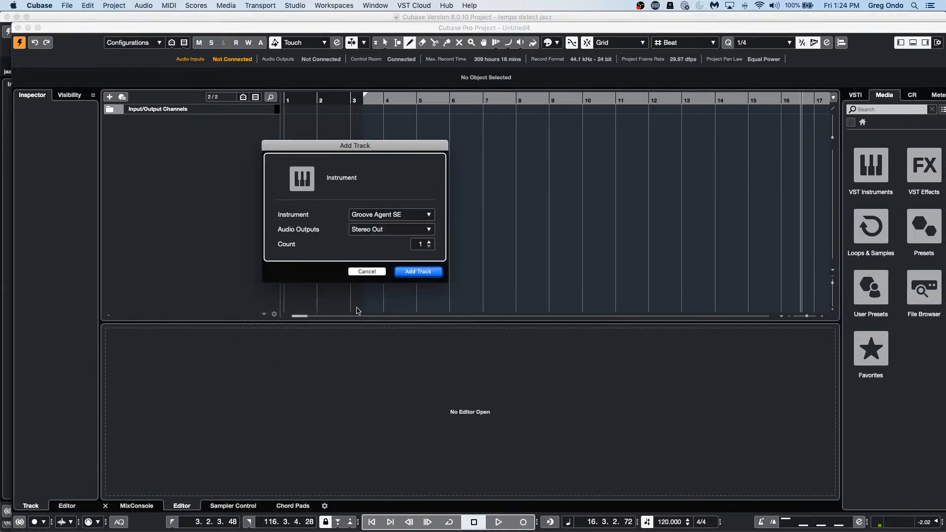
left_click(403, 215)
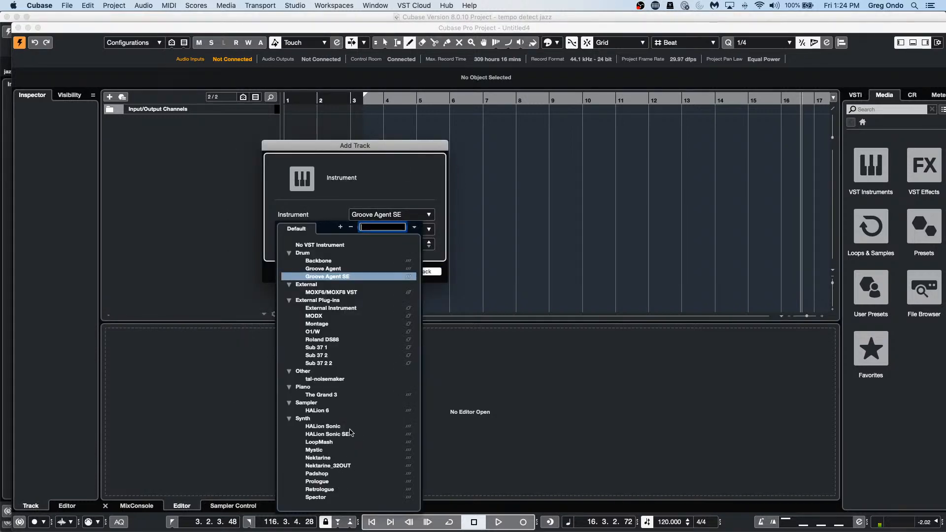
left_click(350, 434)
left_click(422, 274)
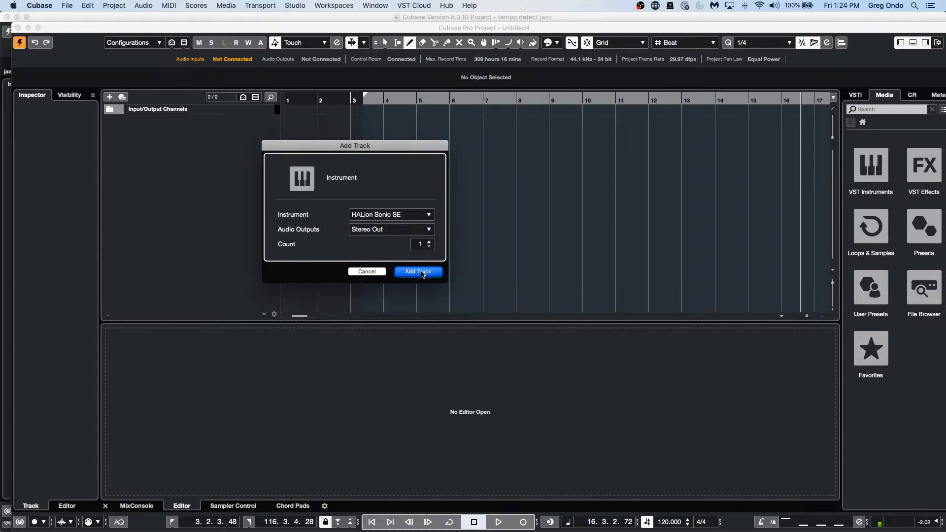
left_click(488, 269)
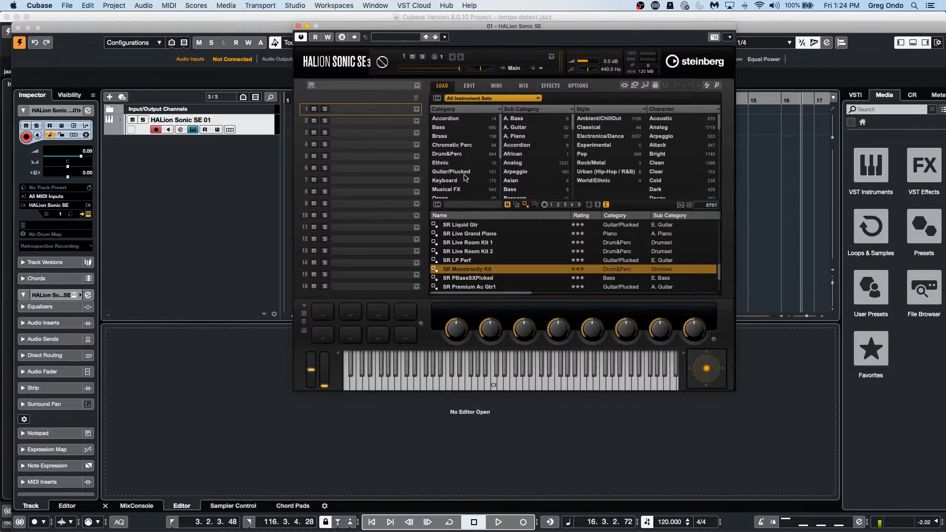
Step: Load the Silk Roads E. Piano preset from the Keyboard presets, then close HALion Sonic SE
left_click(444, 180)
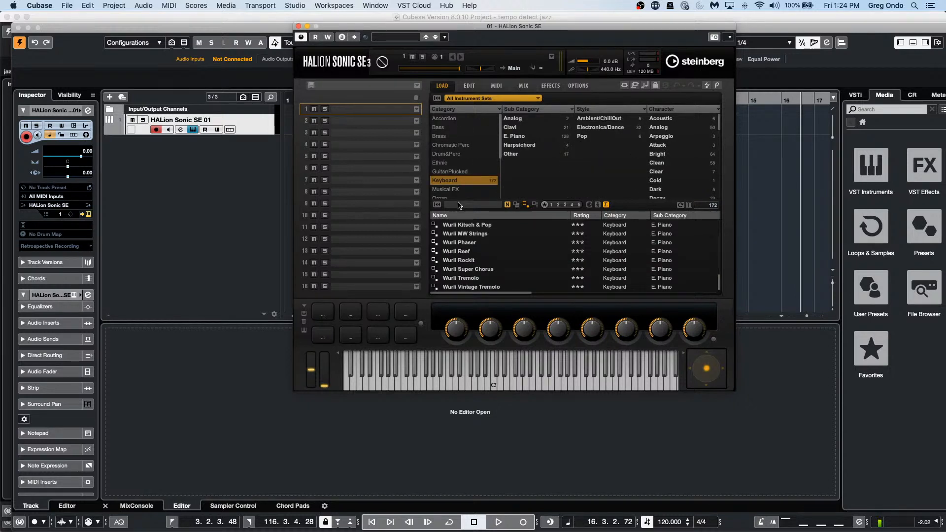
left_click(472, 205)
type("silk")
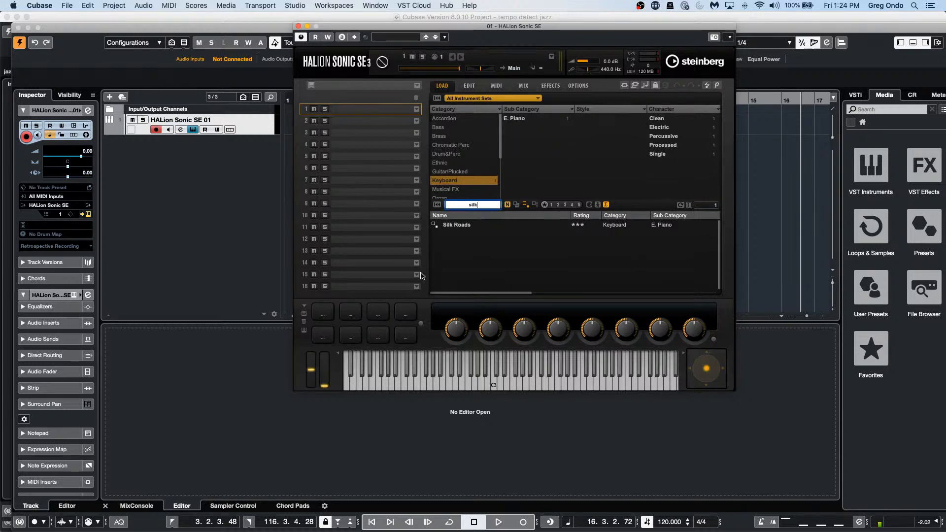
double_click(468, 228)
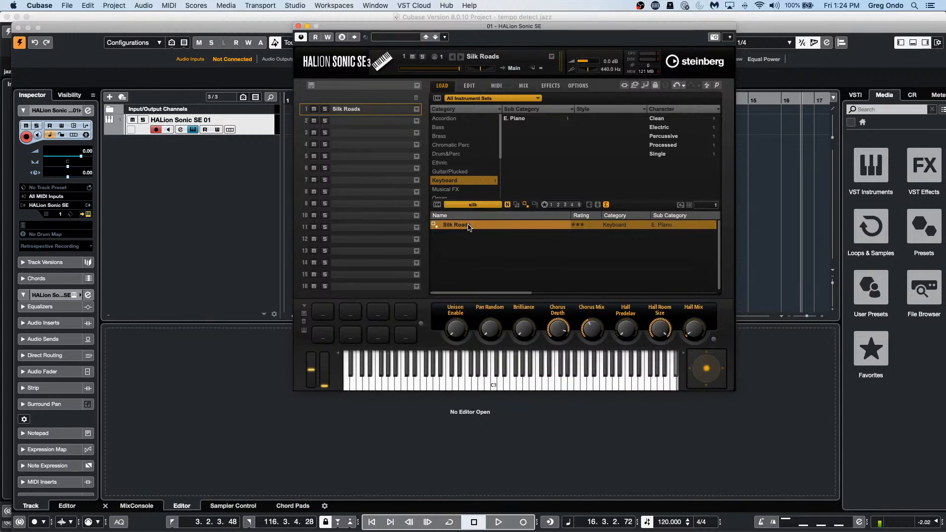
left_click(474, 374)
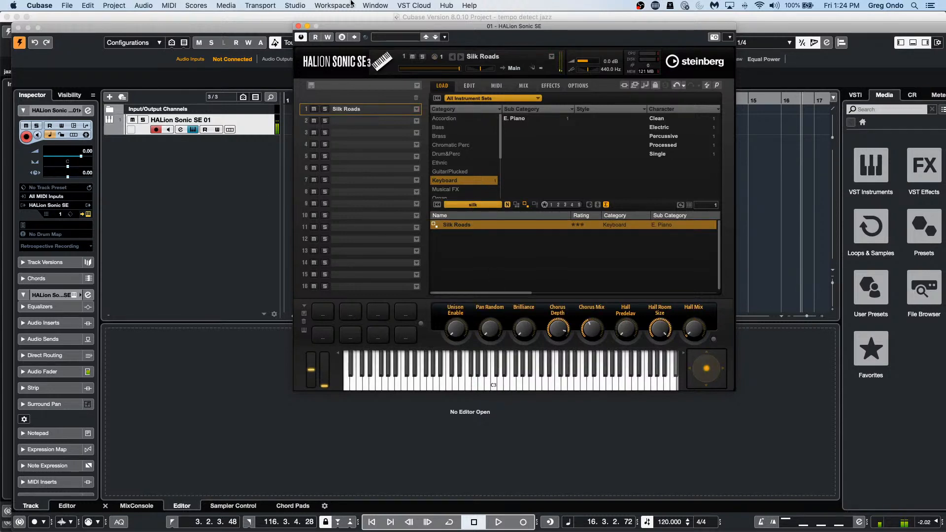
left_click(298, 25)
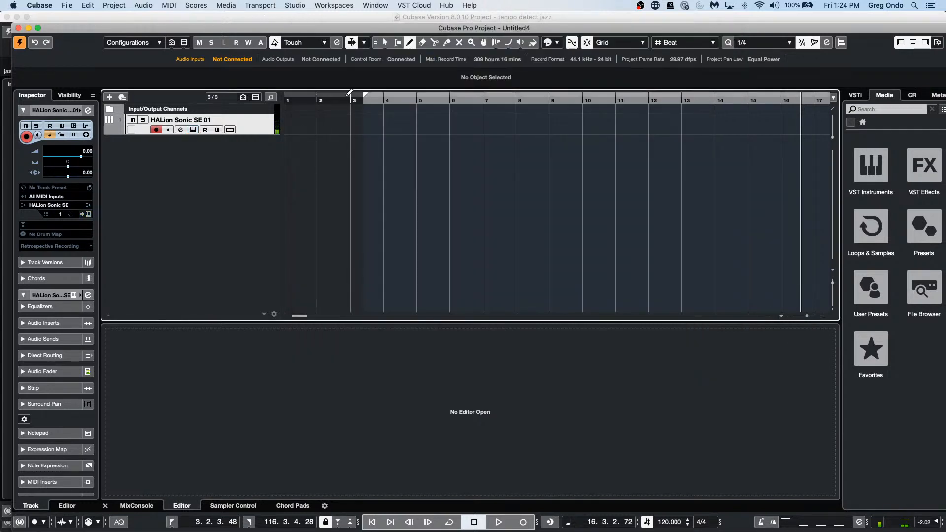
Step: Add a Chord Track with its scale lane turned off
right_click(317, 125)
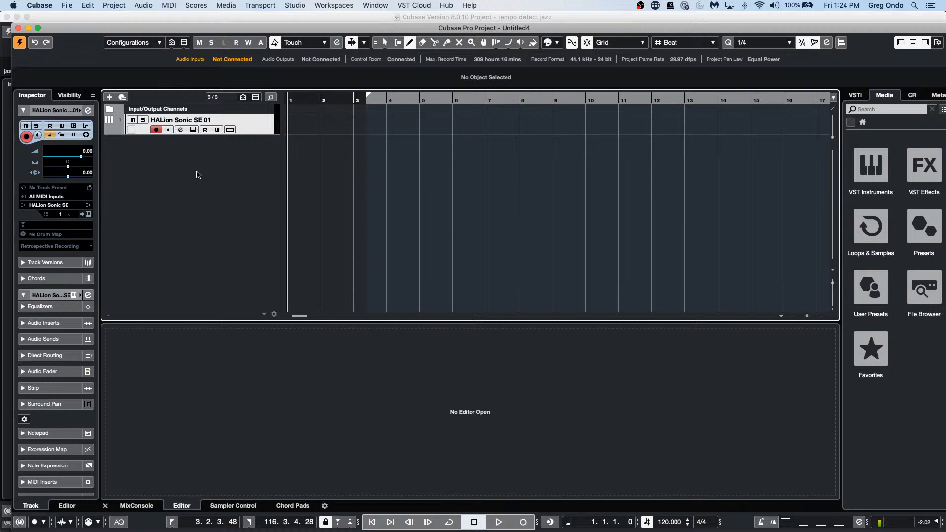
right_click(234, 166)
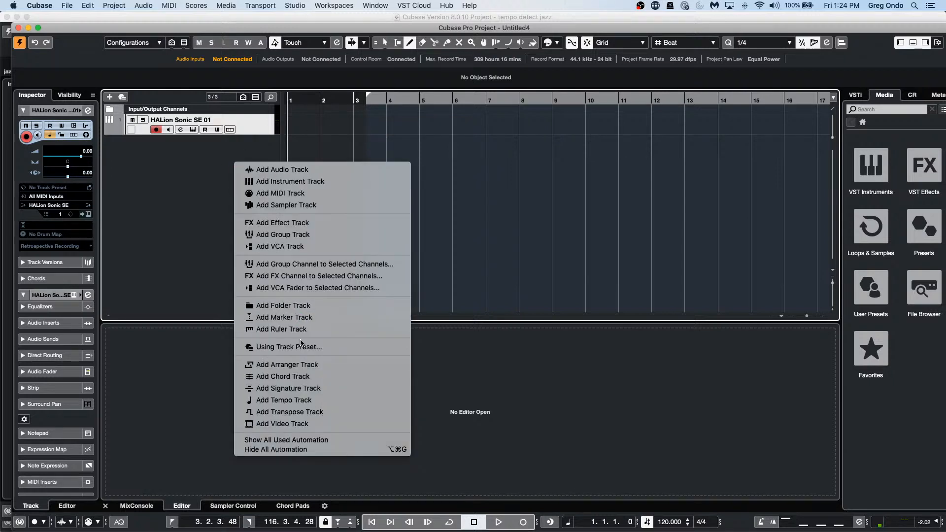
left_click(321, 377)
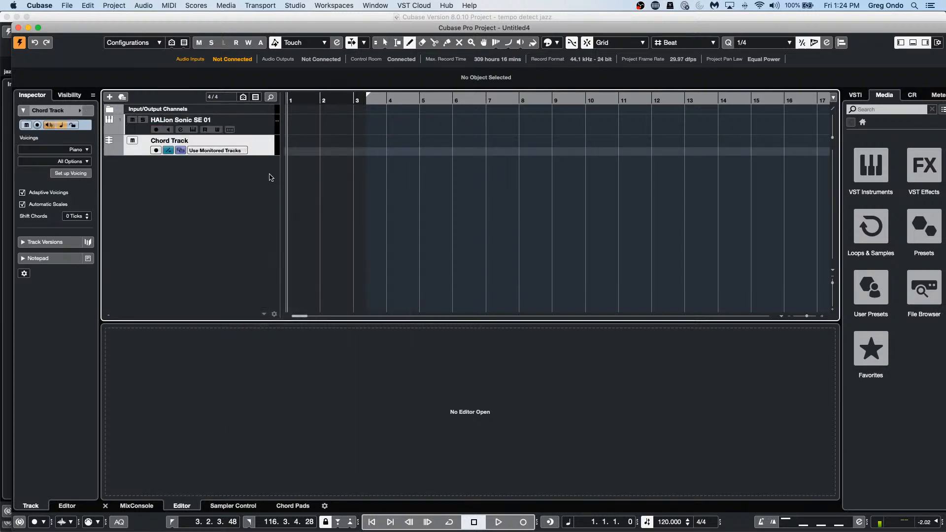
left_click(297, 152)
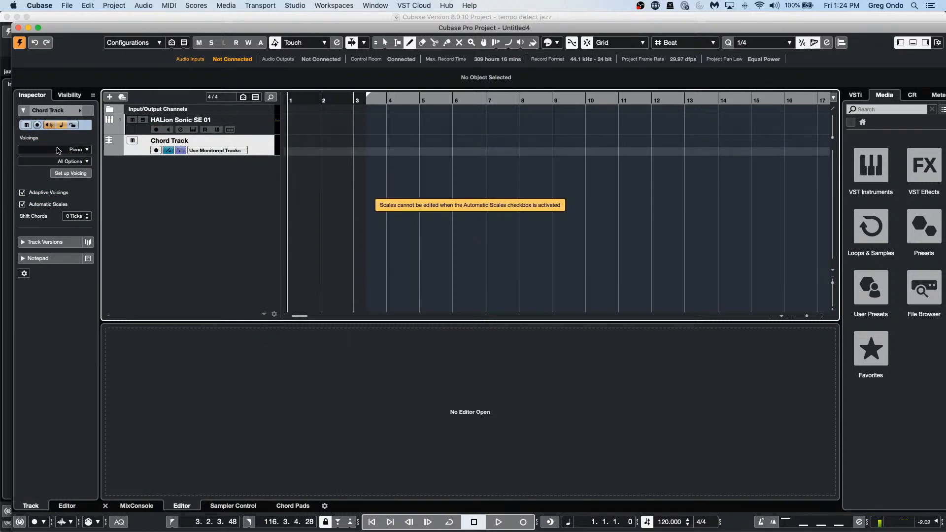
left_click(168, 150)
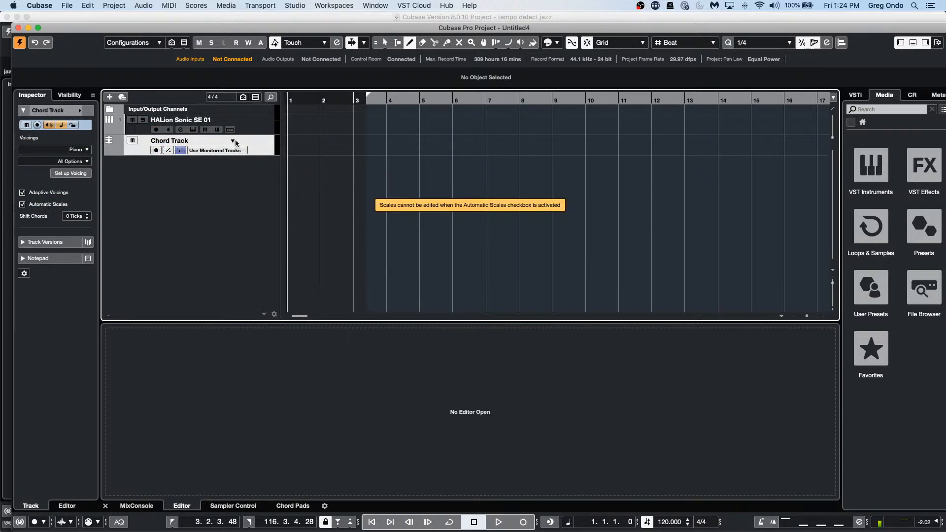
Step: Draw a chord event at bar 1 and open its Chord Editor with the root and type choices
left_click(293, 144)
right_click(292, 147)
left_click(293, 147)
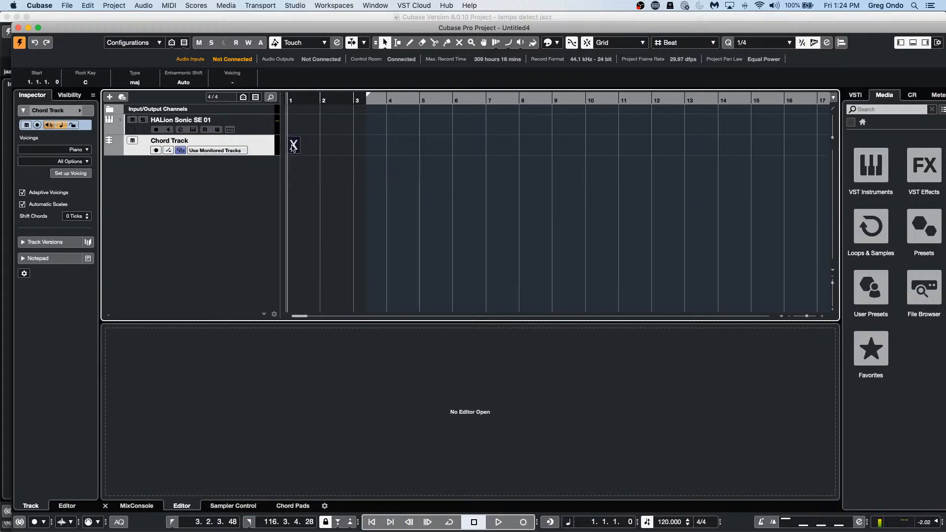
double_click(291, 147)
left_click(244, 161)
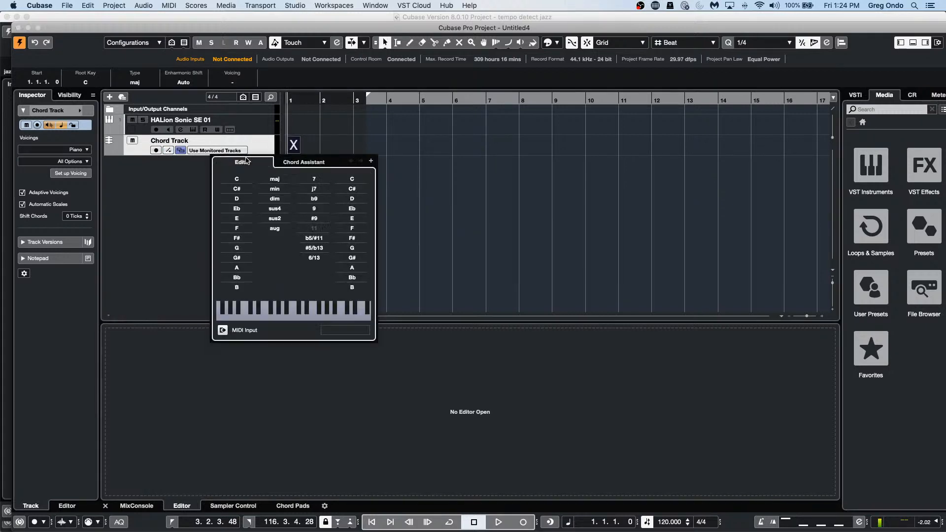
Step: Enter the chords C, C, F, G for bars 1–4
left_click(234, 179)
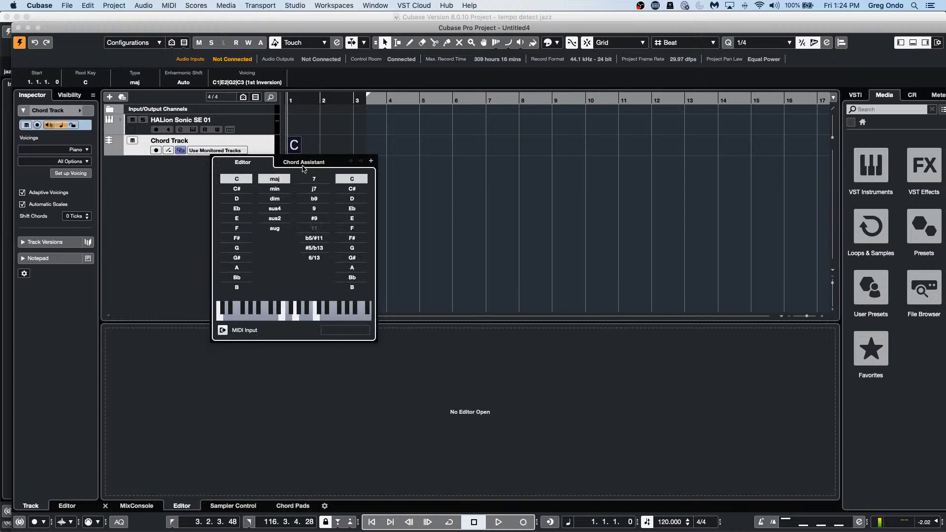
left_click(361, 161)
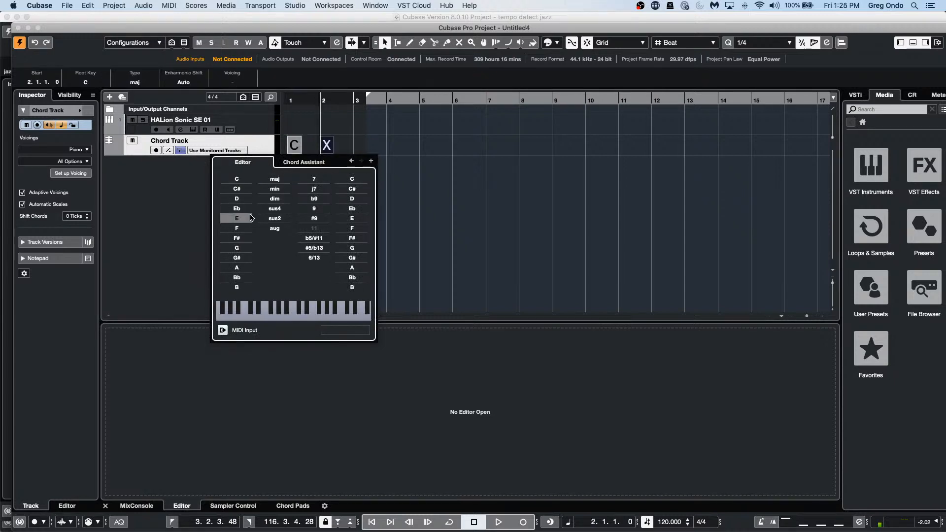
left_click(248, 180)
left_click(370, 161)
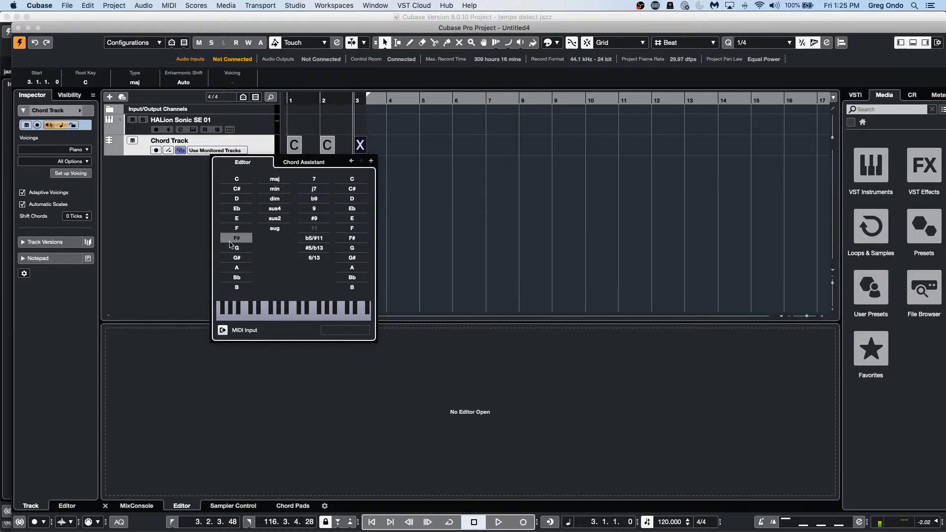
left_click(237, 228)
left_click(371, 161)
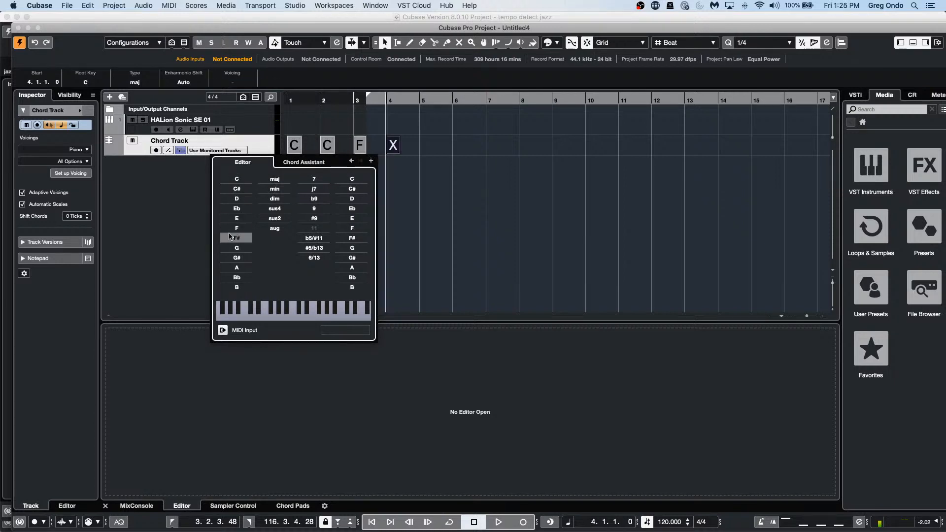
left_click(237, 247)
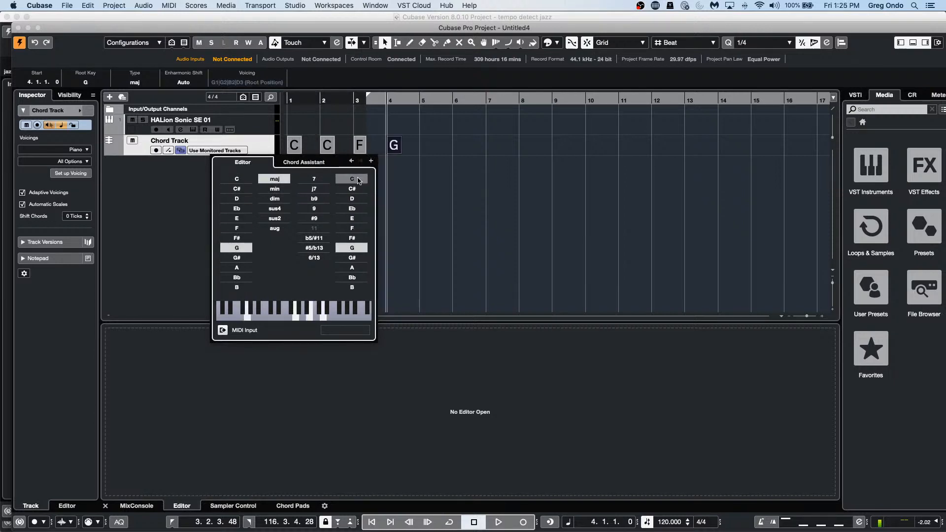
Step: Add Amin, F, Emin, C for bars 5–8 and close the Chord Editor
left_click(371, 161)
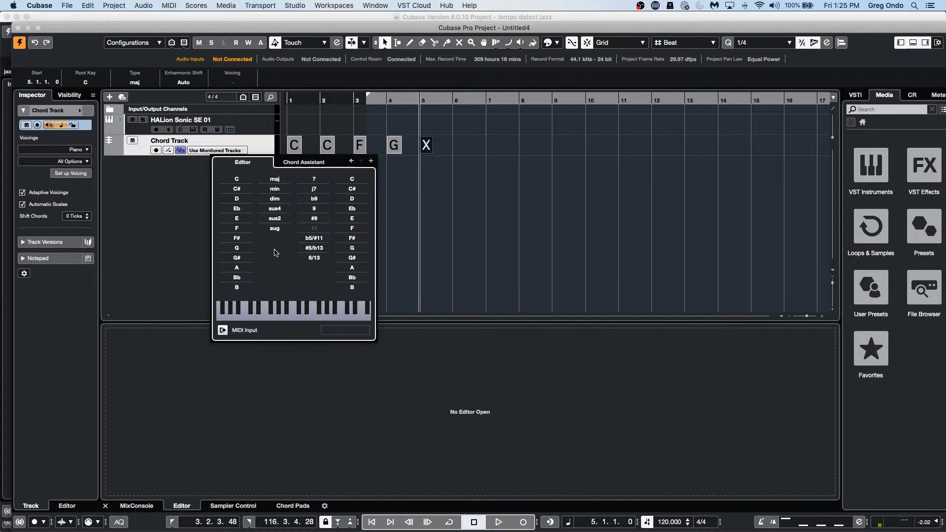
left_click(241, 268)
left_click(277, 190)
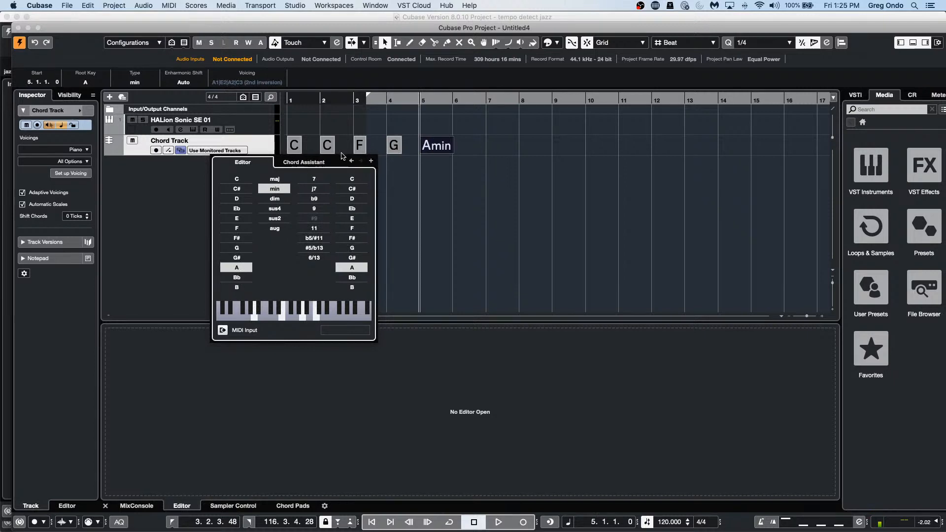
left_click(372, 161)
left_click(237, 228)
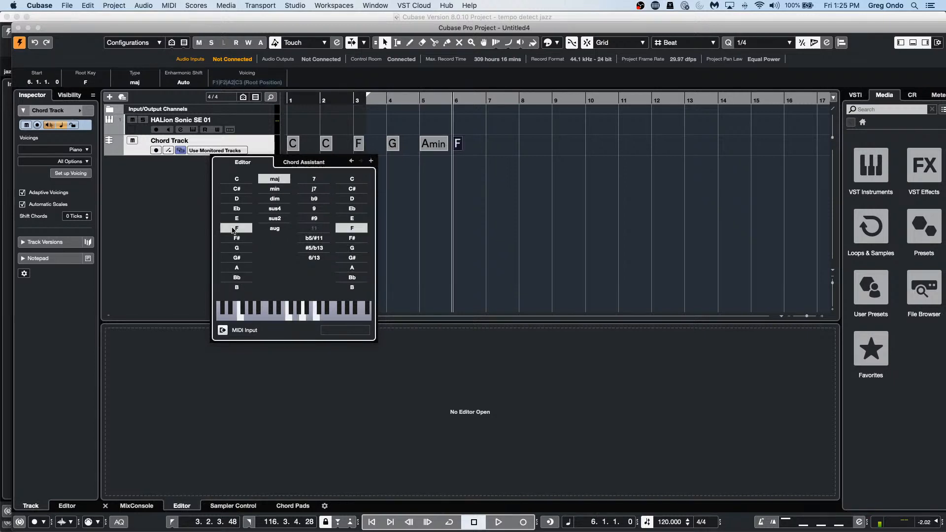
left_click(372, 161)
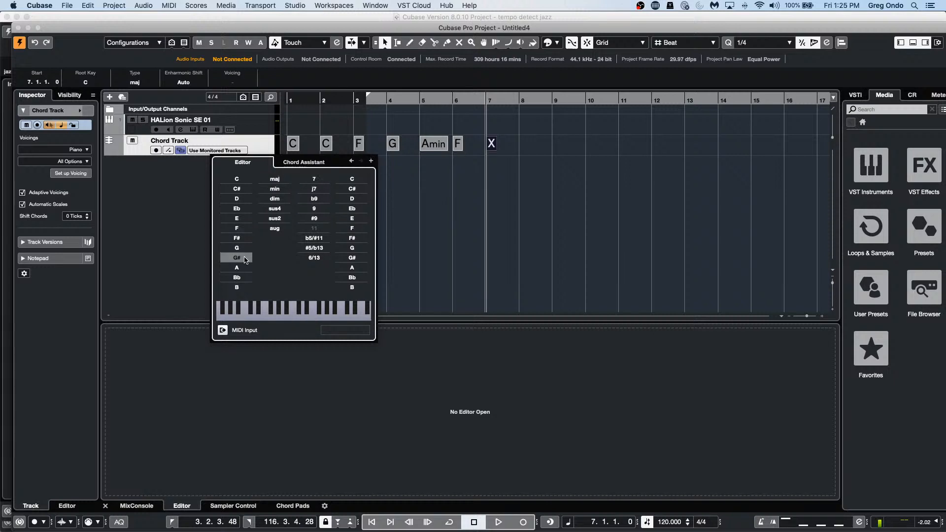
left_click(236, 218)
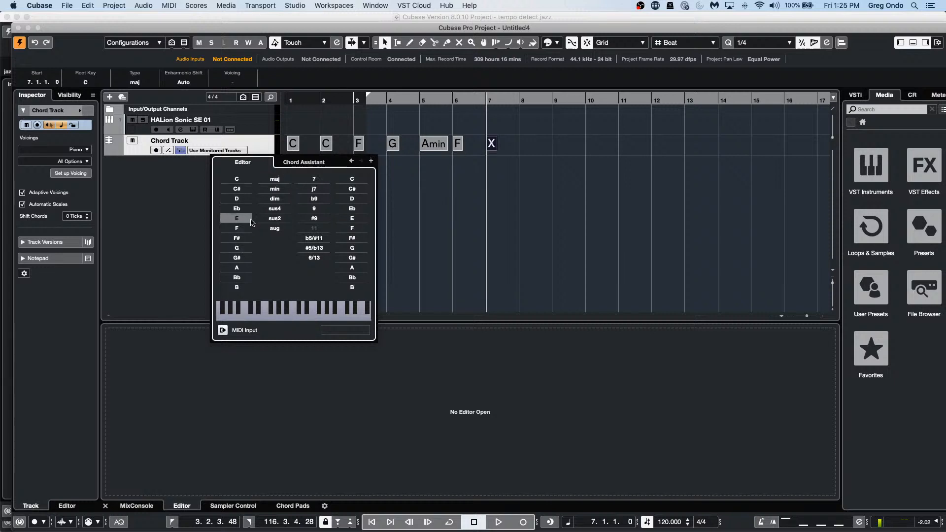
left_click(275, 189)
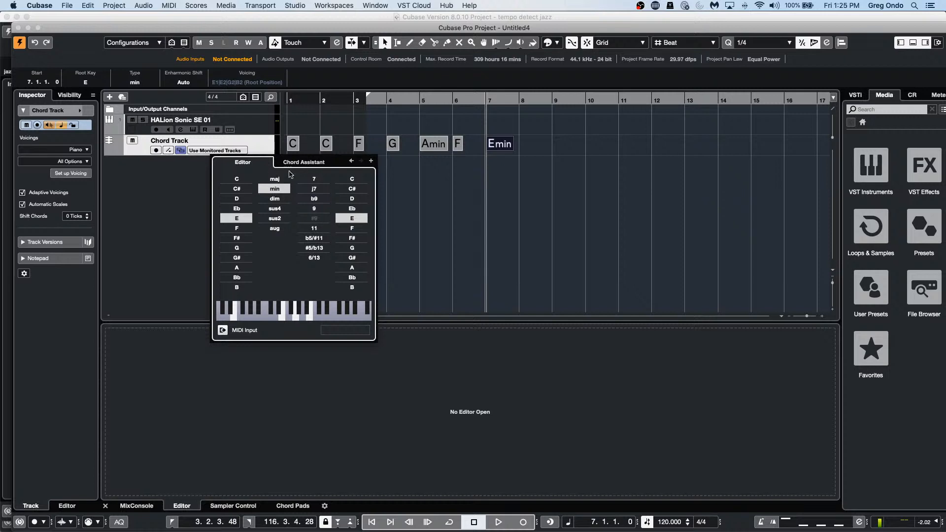
left_click(371, 161)
left_click(236, 178)
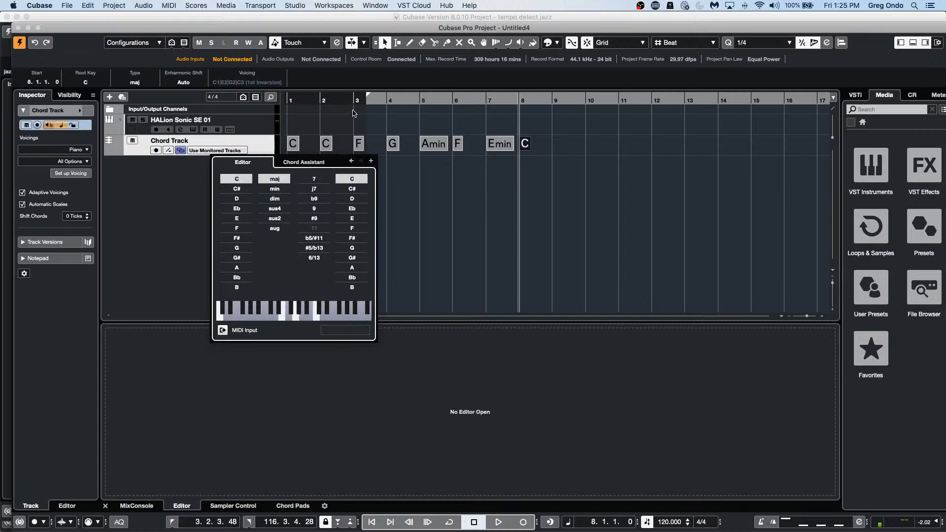
left_click(564, 171)
Step: Drag the eight chords onto the HALion Sonic SE 01 track as MIDI, enlarge the track, and play it
left_click_drag(541, 143, 295, 124)
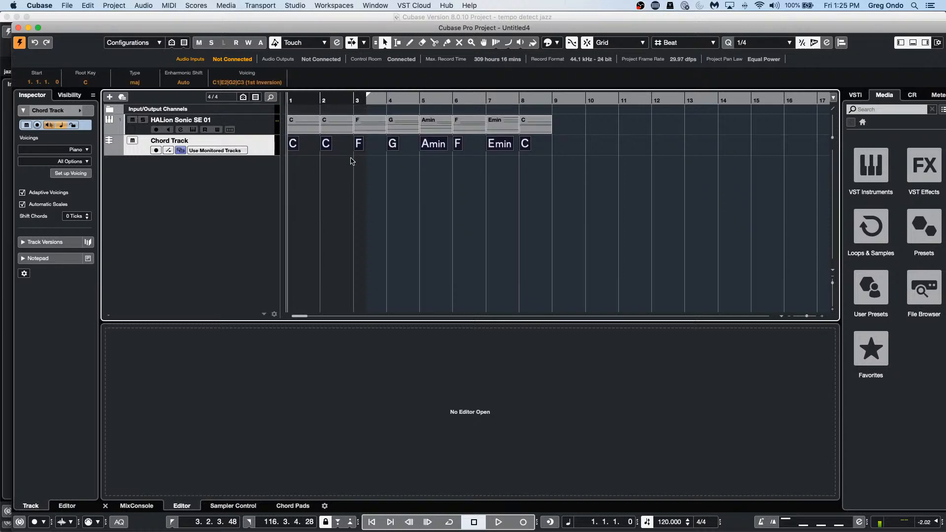
right_click(319, 171)
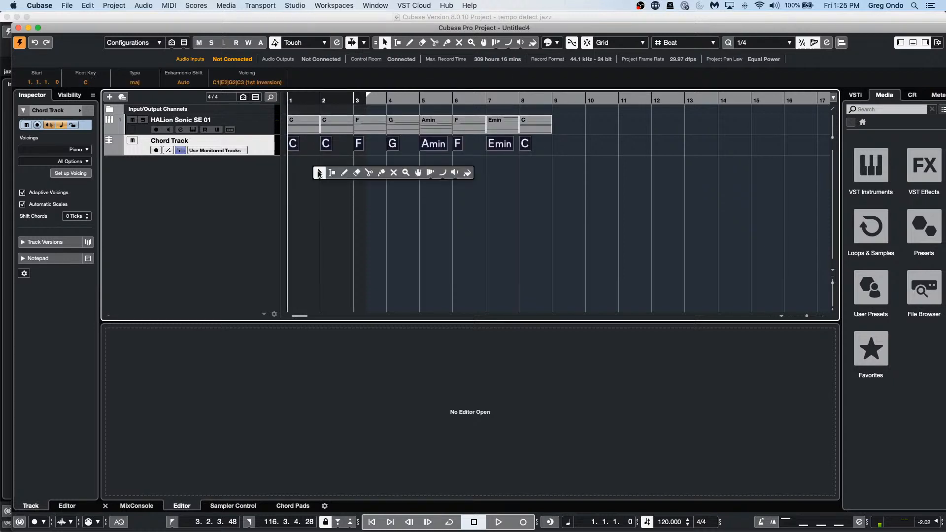
left_click(347, 174)
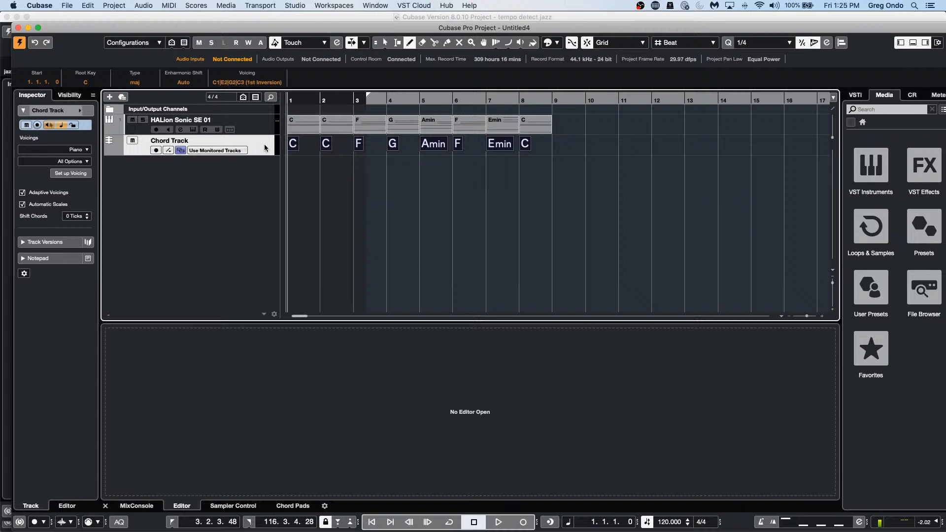
left_click_drag(264, 133, 262, 162)
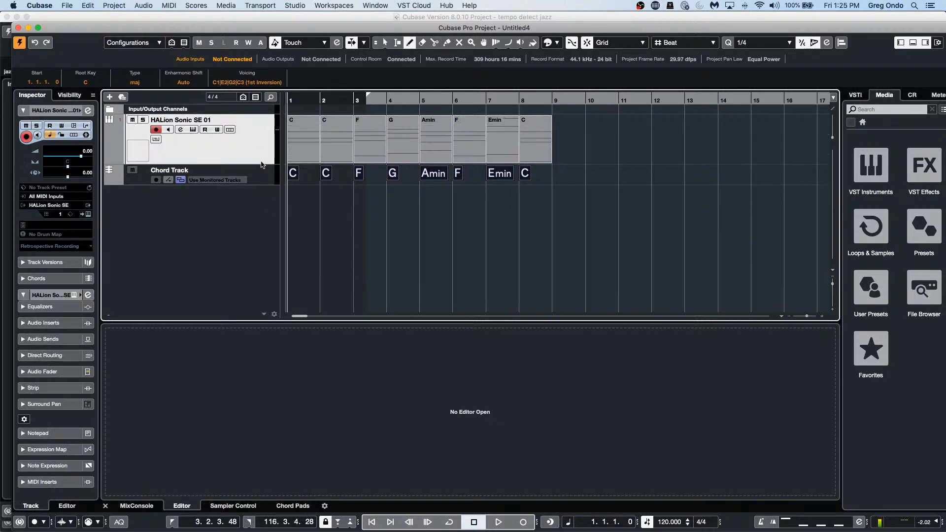
key("space")
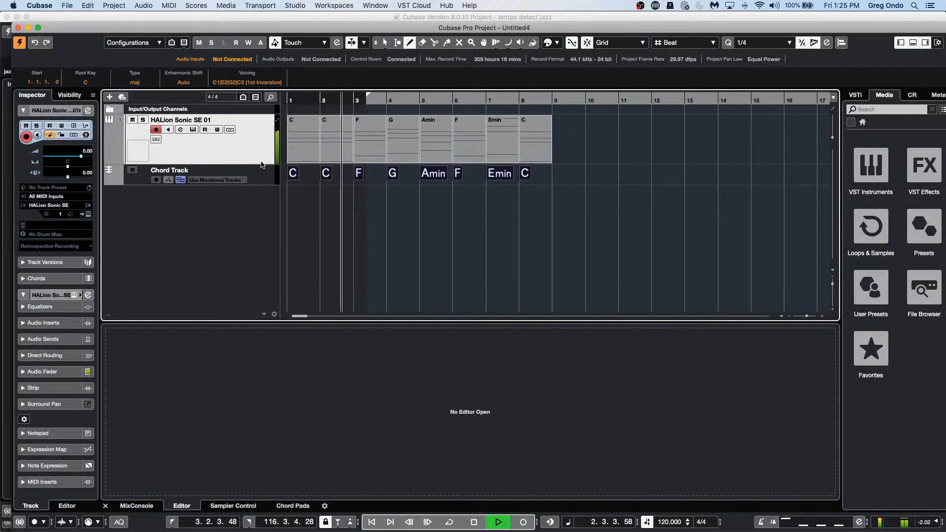
Step: Add an Arranger Track to the project
right_click(241, 151)
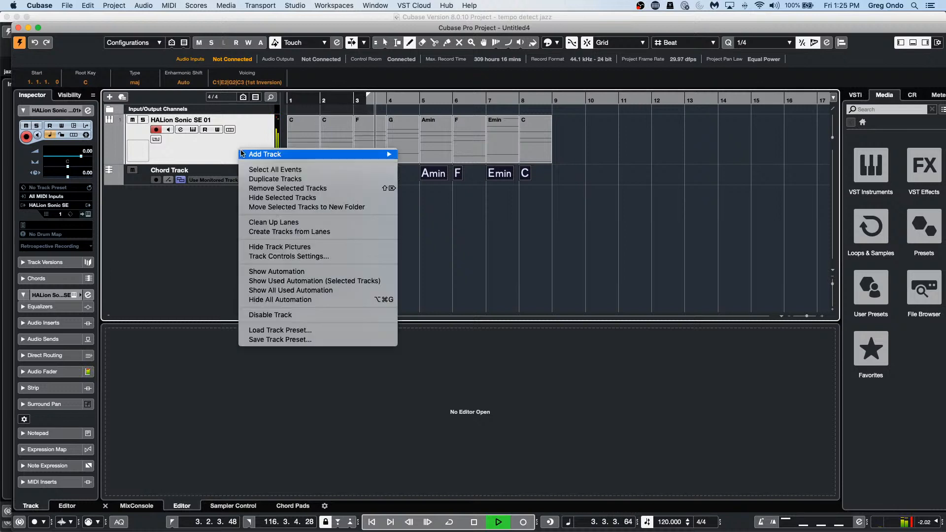
mouse_move(361, 159)
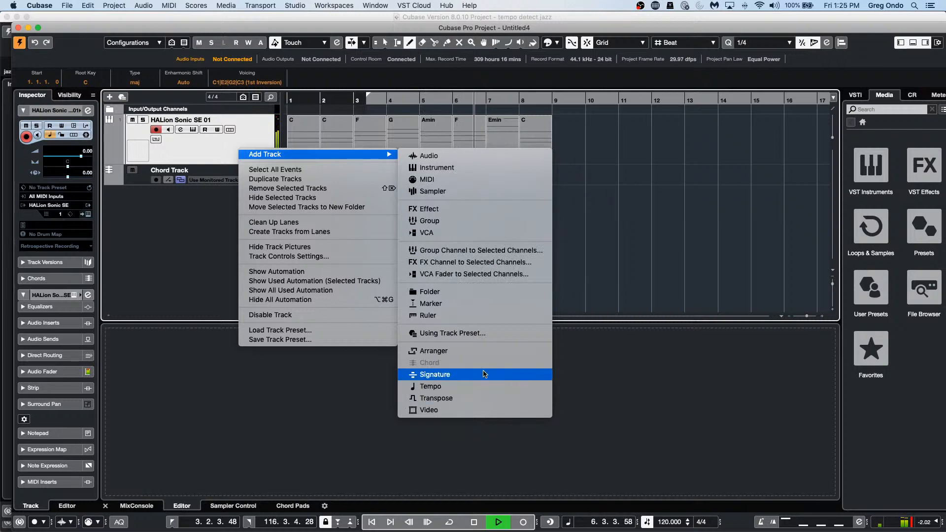
left_click(481, 351)
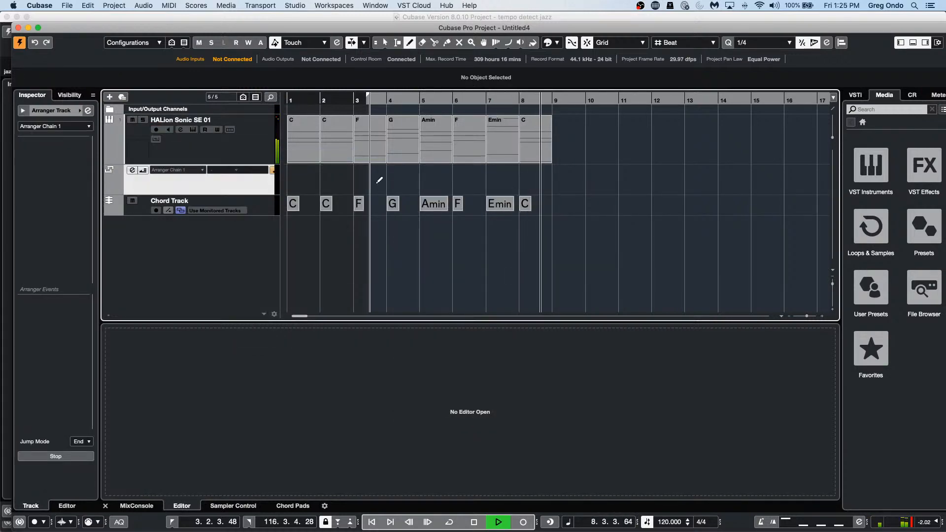
Step: Stop playback and draw arranger section A over bars 1–3
key("space")
left_click(292, 176)
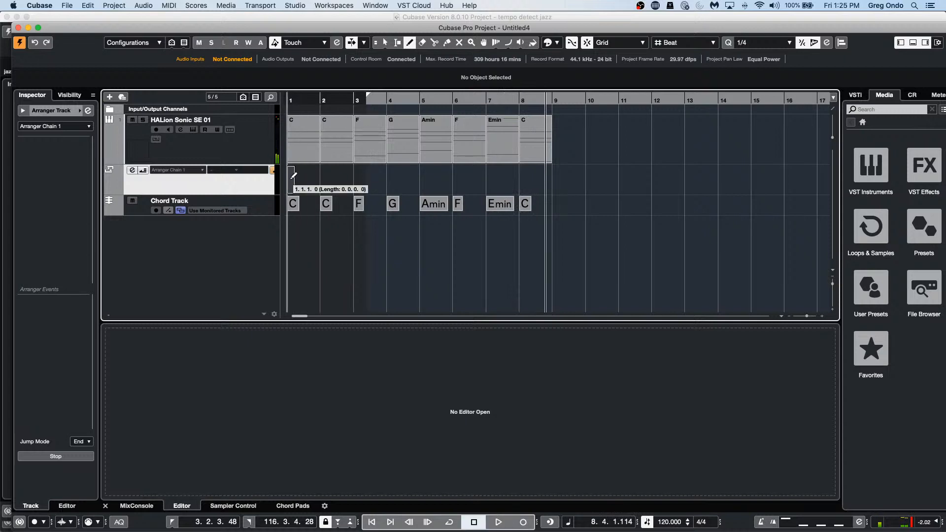
left_click_drag(293, 175, 552, 176)
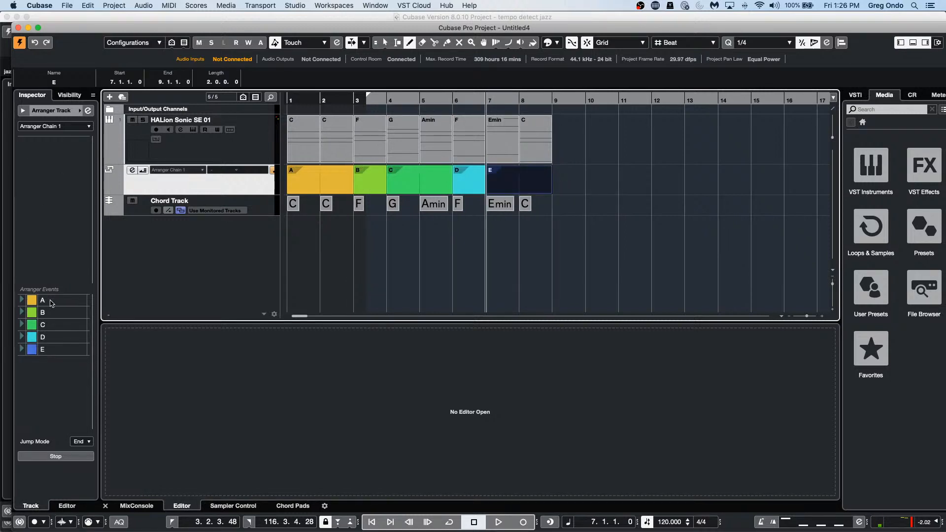
Step: Build Arranger Chain 1 from sections D, A, C, B in that order
double_click(48, 338)
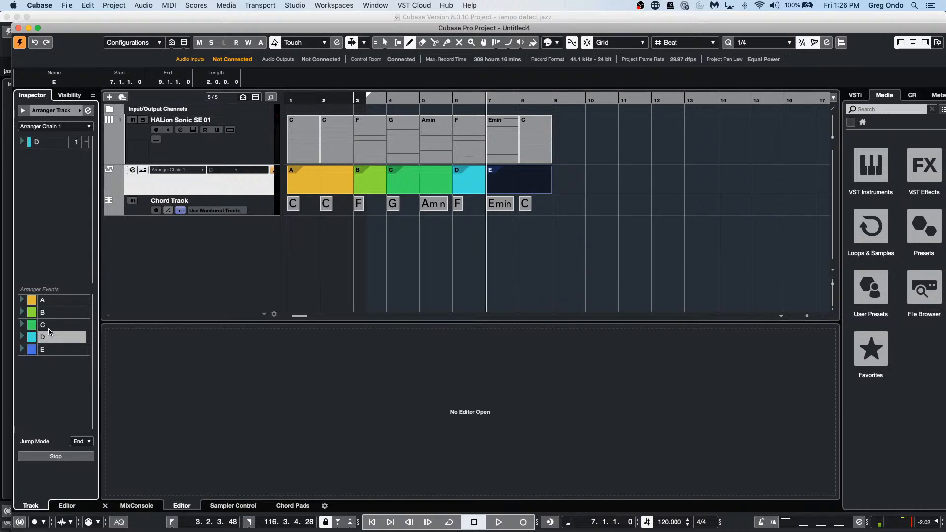
double_click(58, 301)
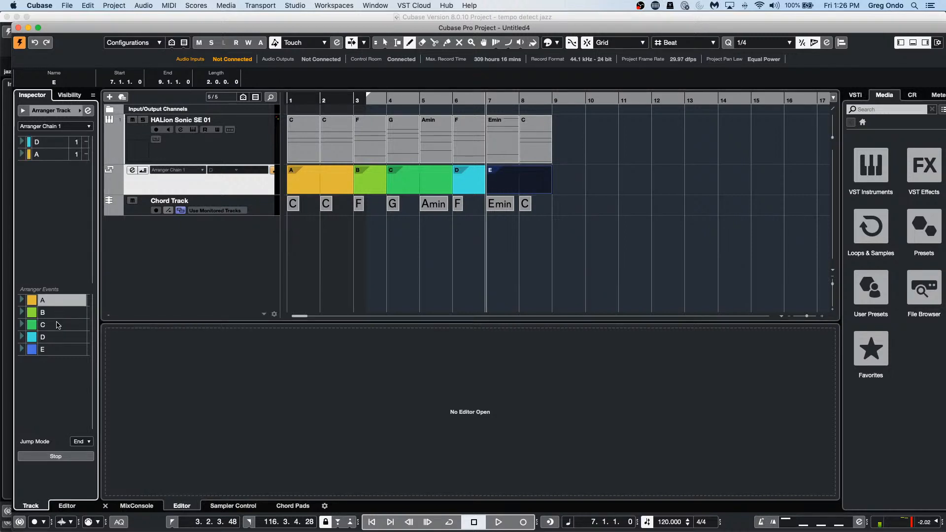
double_click(58, 325)
double_click(58, 312)
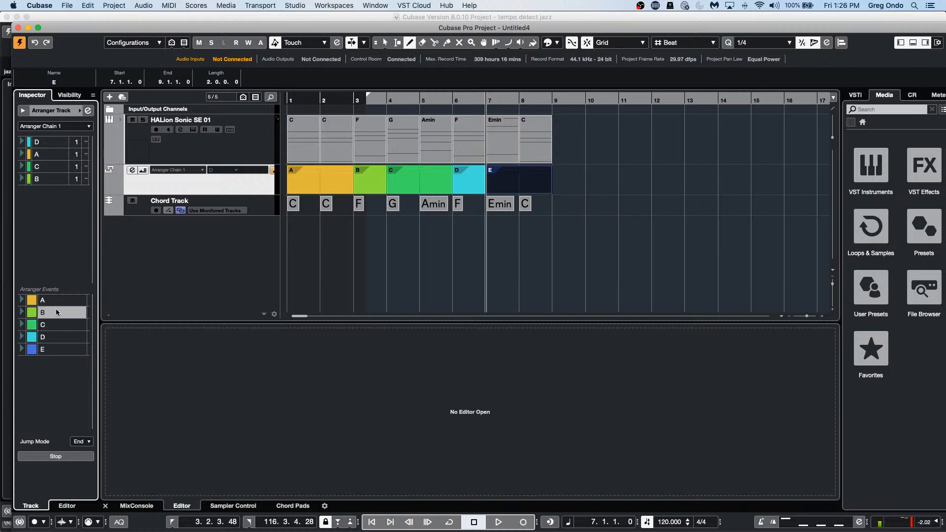
Step: Select all the chord MIDI parts and open them in the Score Editor
right_click(601, 132)
left_click(605, 137)
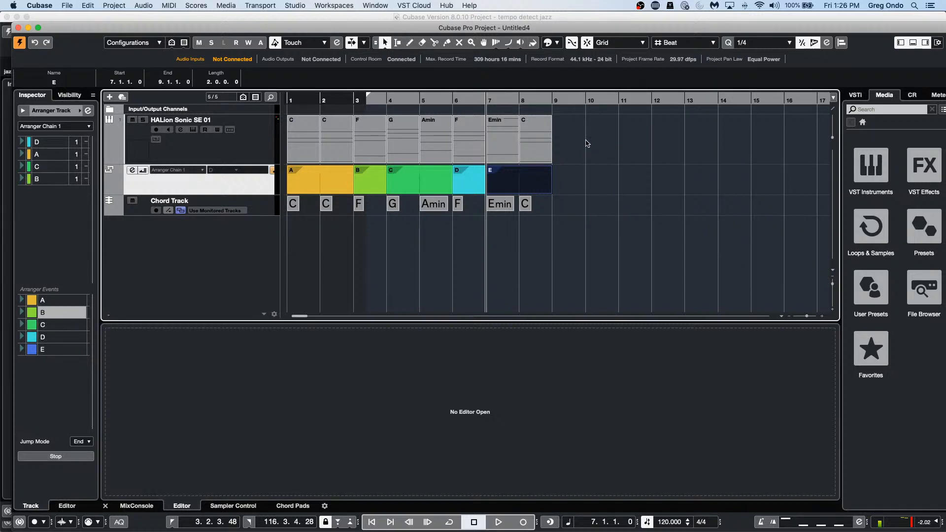
left_click_drag(584, 140, 297, 142)
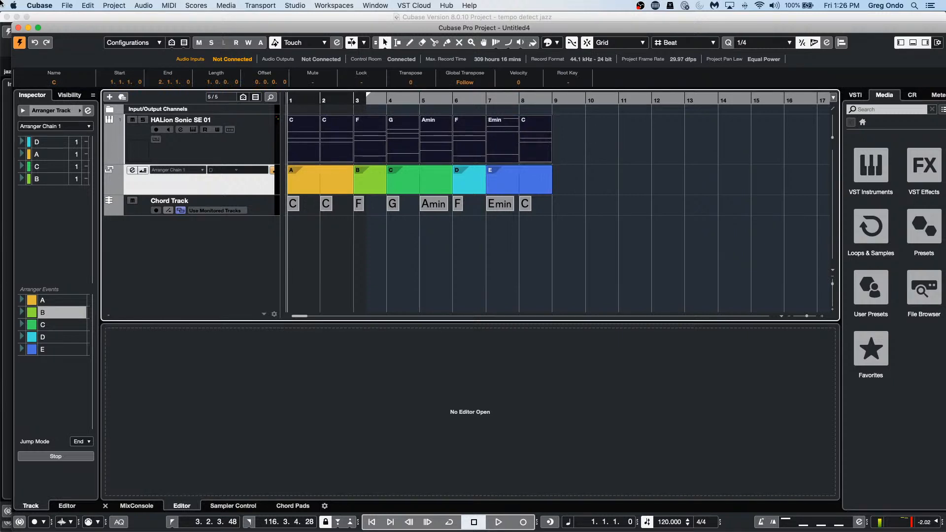
key("super+r")
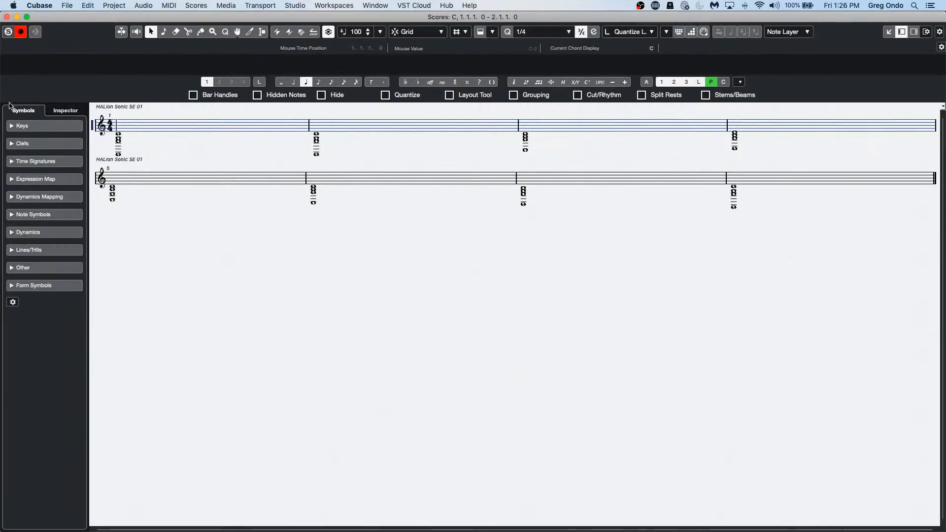
Step: Set the score's polyphonic staff mode to Split at C3, apply it, and close the Score Editor
double_click(92, 127)
left_click_drag(627, 241, 420, 201)
left_click(395, 231)
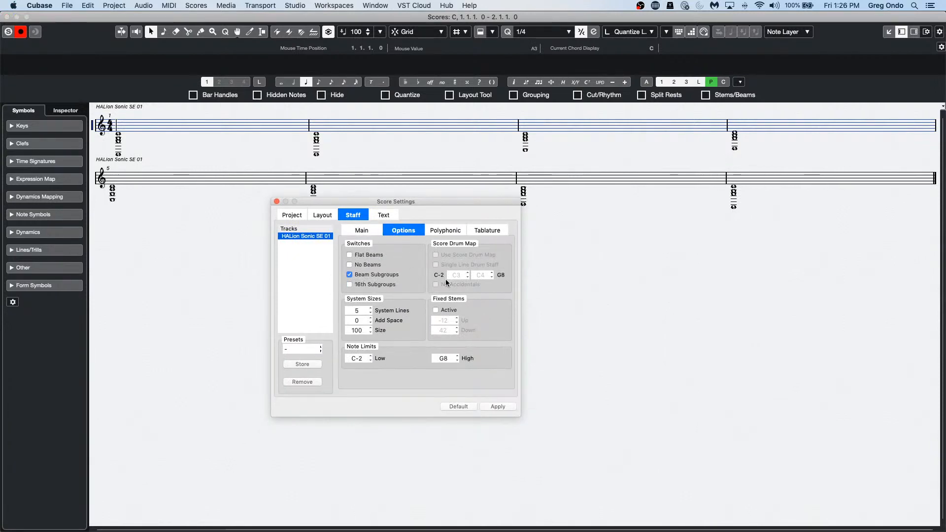
left_click(456, 230)
left_click(376, 255)
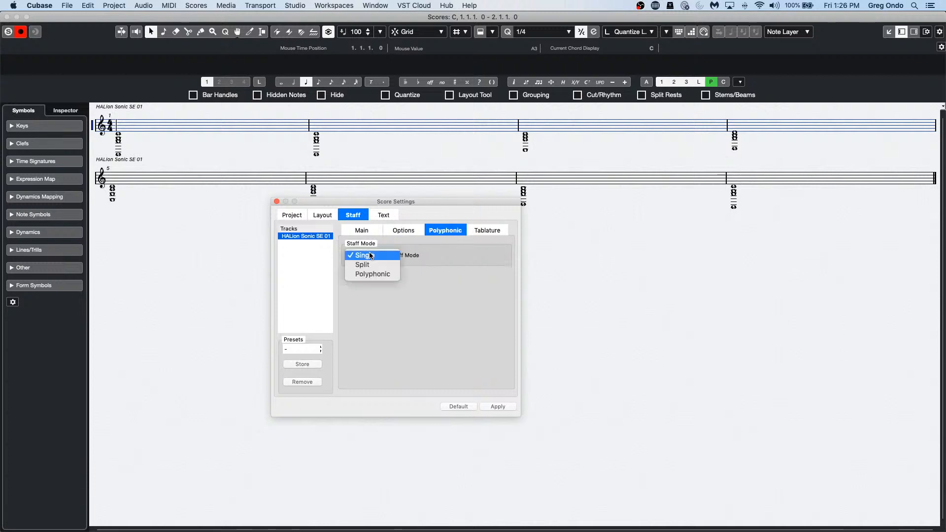
left_click(359, 264)
left_click(498, 407)
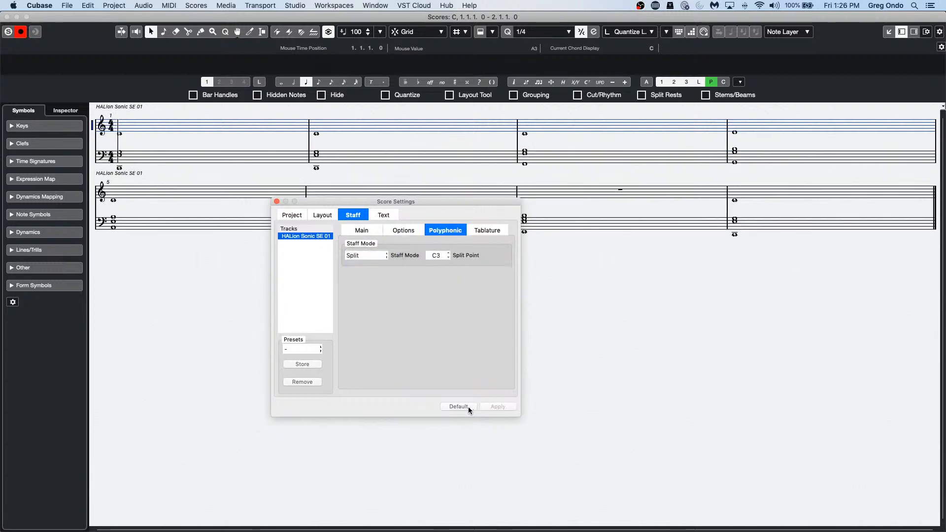
left_click(277, 201)
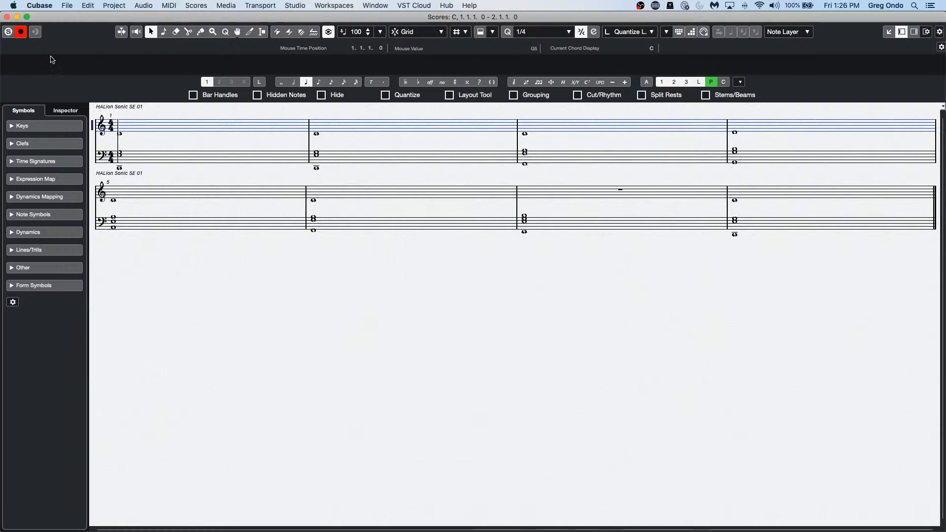
left_click(12, 17)
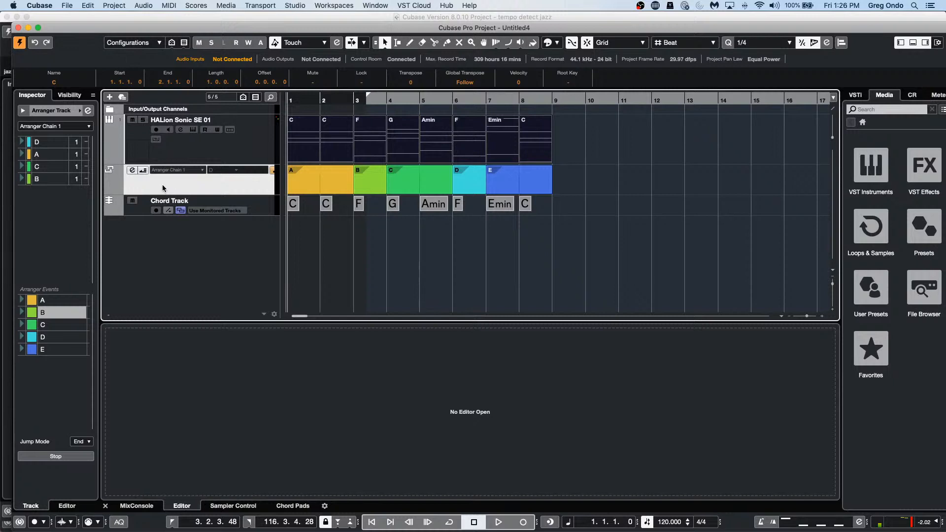
Step: Enable arranger mode, append sections C and A to the chain, and open all eight chord parts as a score
left_click(143, 170)
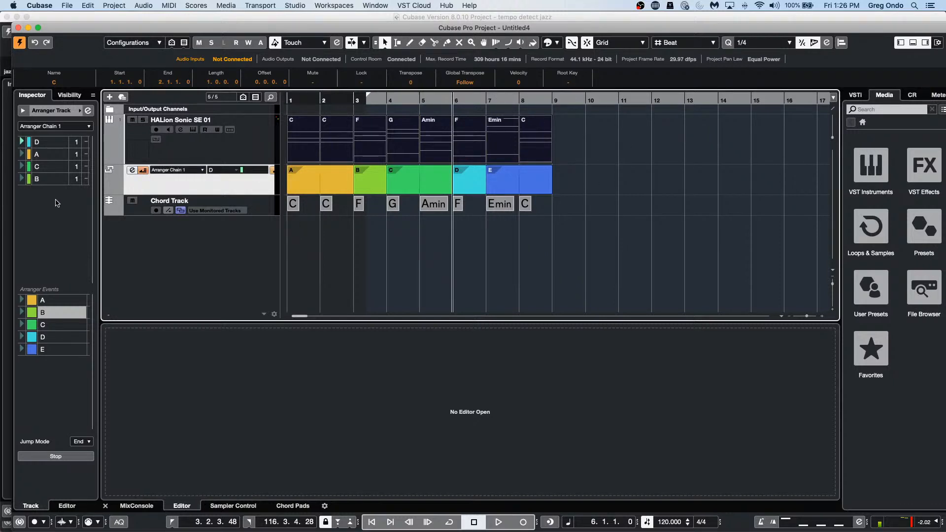
double_click(49, 325)
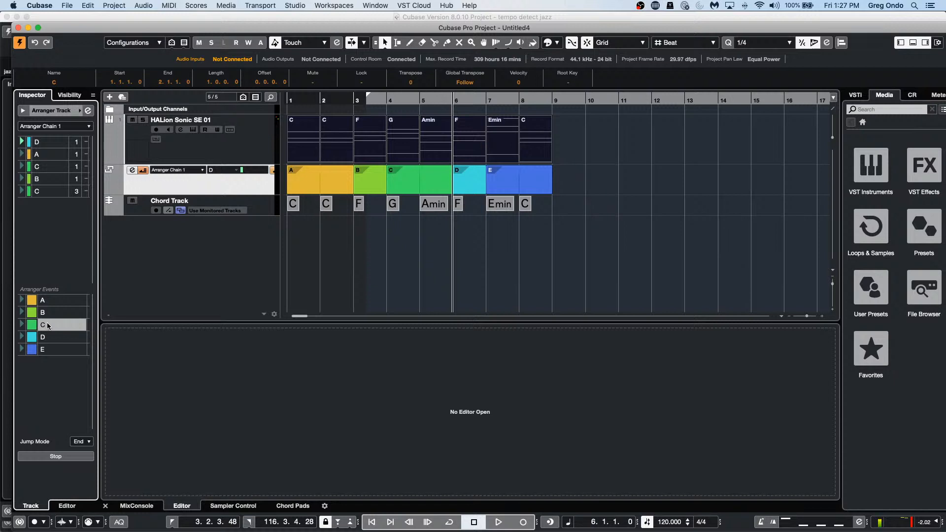
double_click(55, 301)
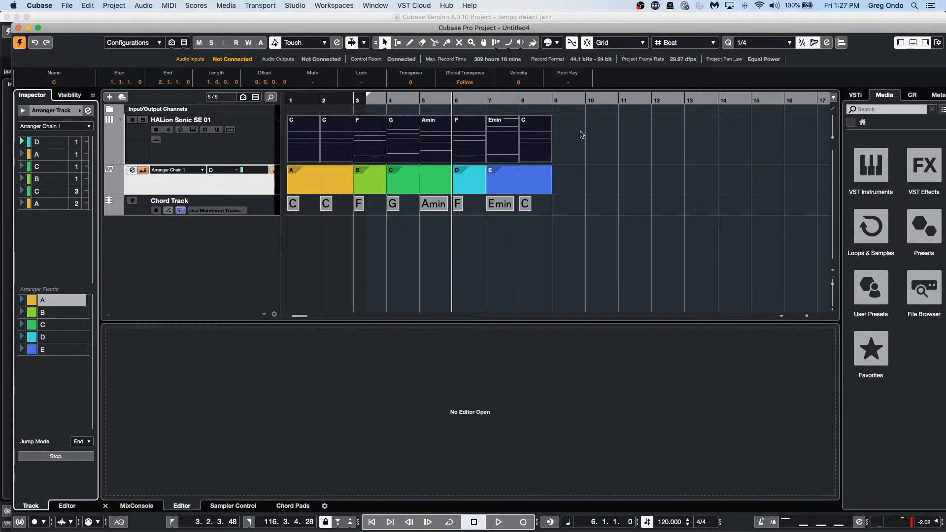
left_click_drag(581, 141, 263, 141)
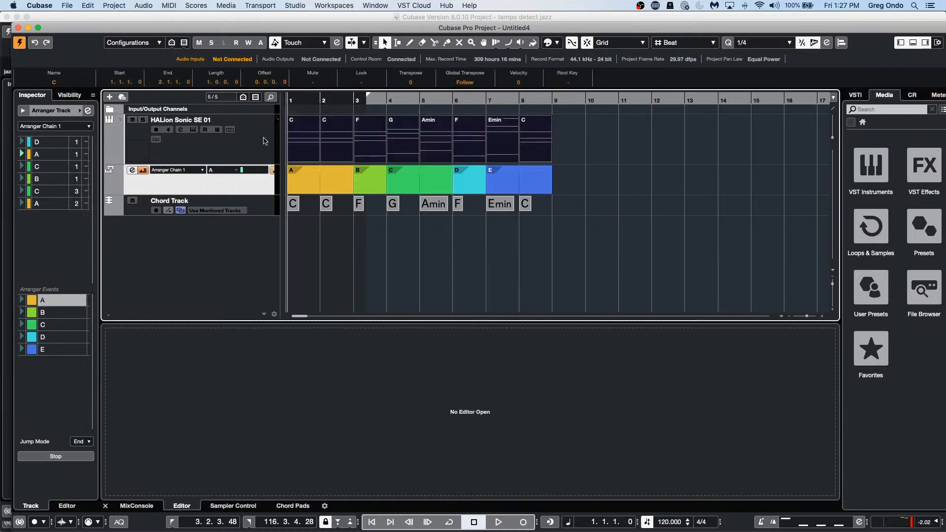
key("super+r")
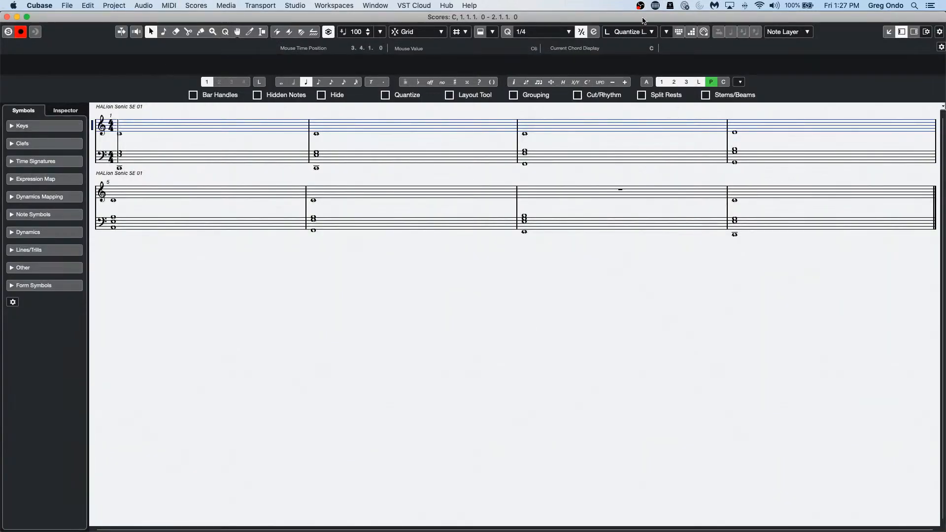
right_click(926, 30)
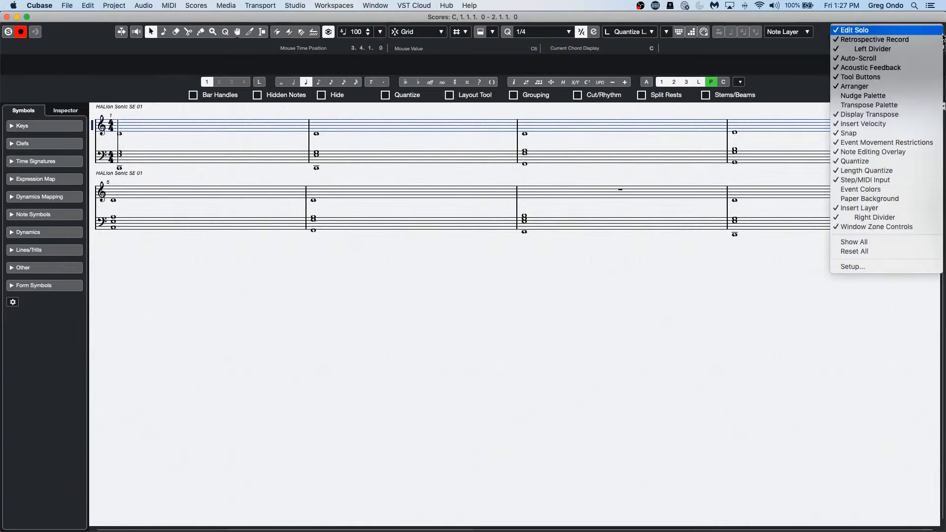
left_click(904, 86)
left_click(942, 32)
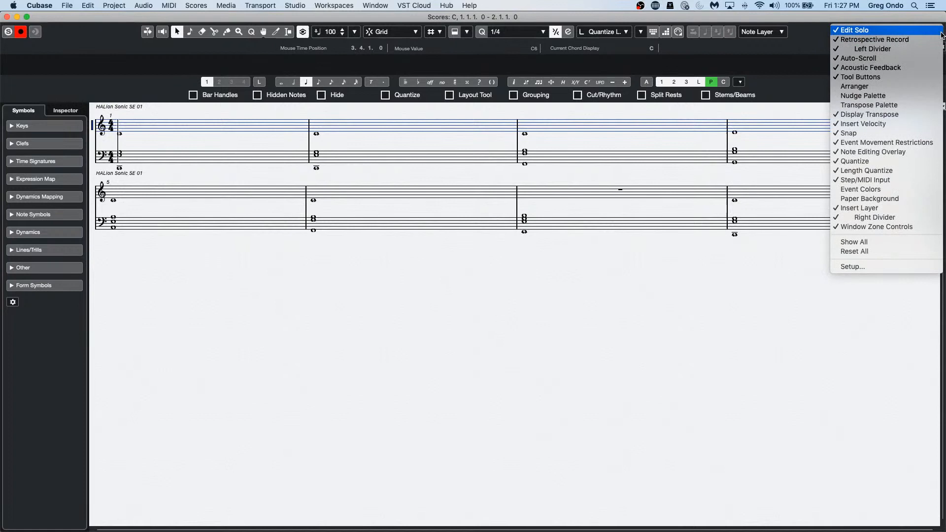
left_click(916, 88)
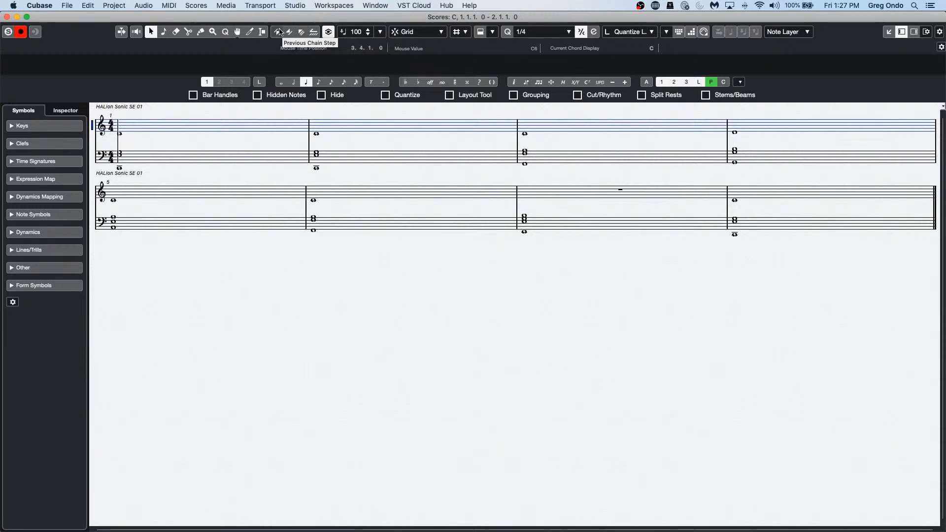
Step: Turn on arranger mode in the Score Editor and play the arranged progression from bar 1
left_click(318, 33)
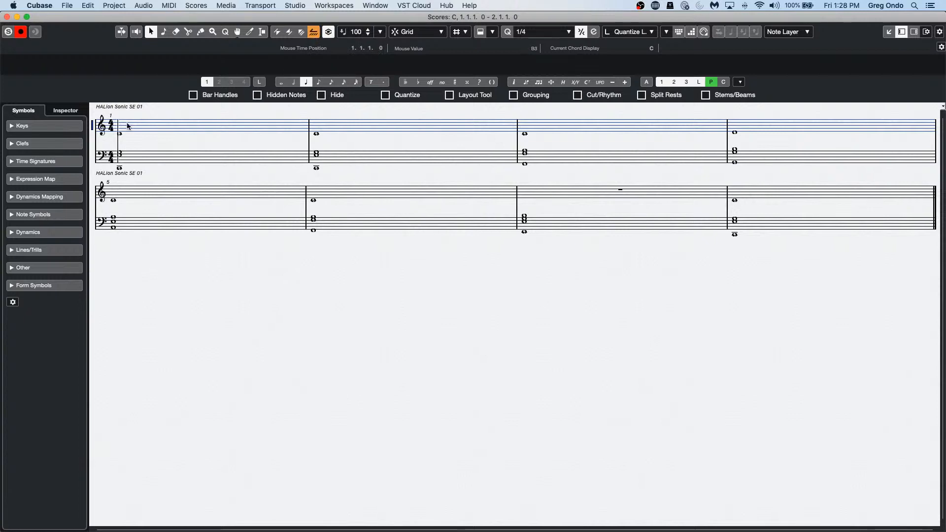
key("space")
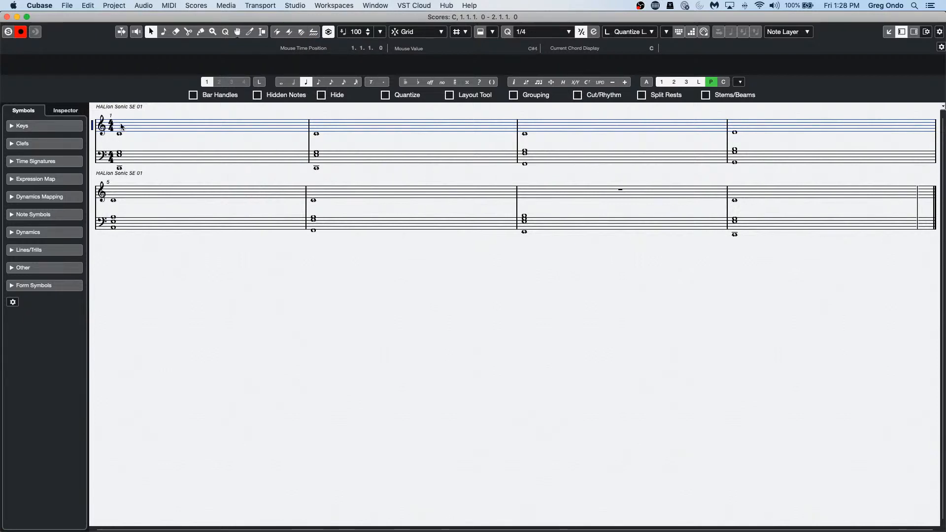
key("space")
Step: Check the toolbar element list without changing it, then open the Scores menu
left_click(939, 31)
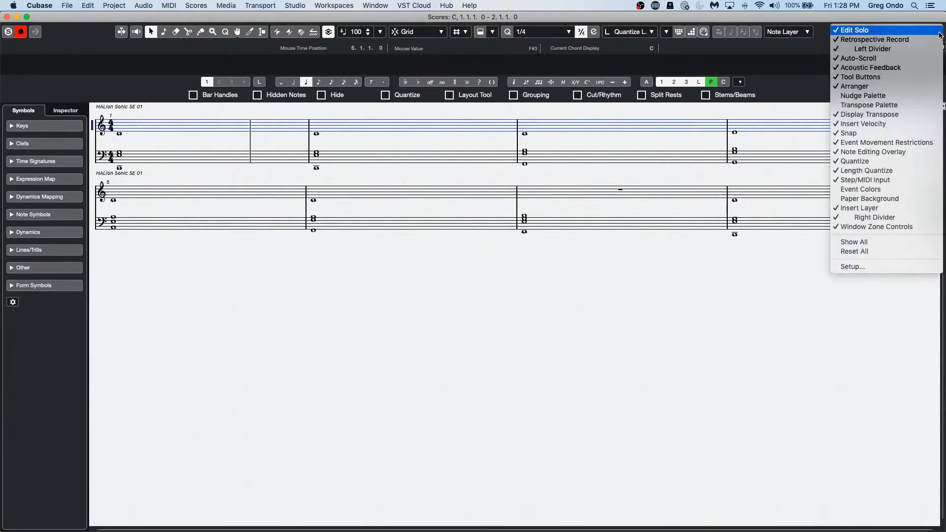
left_click(302, 280)
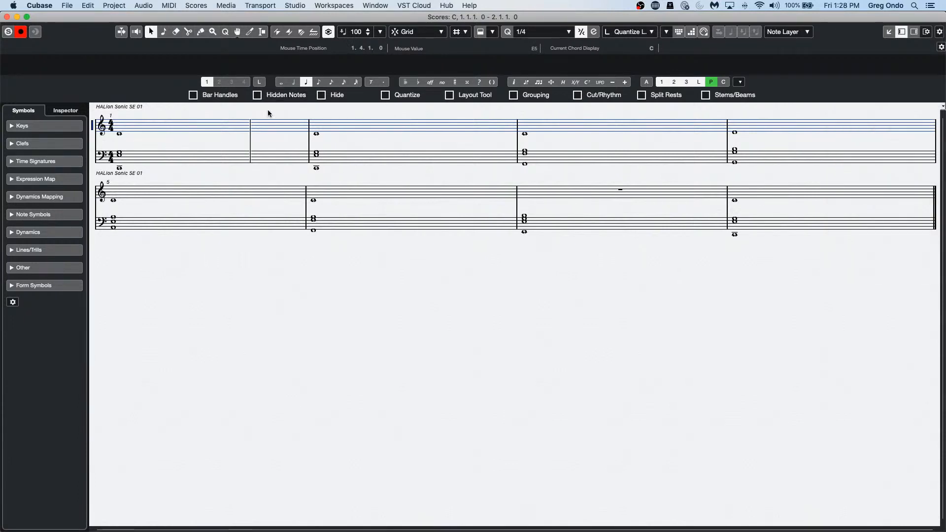
left_click(189, 6)
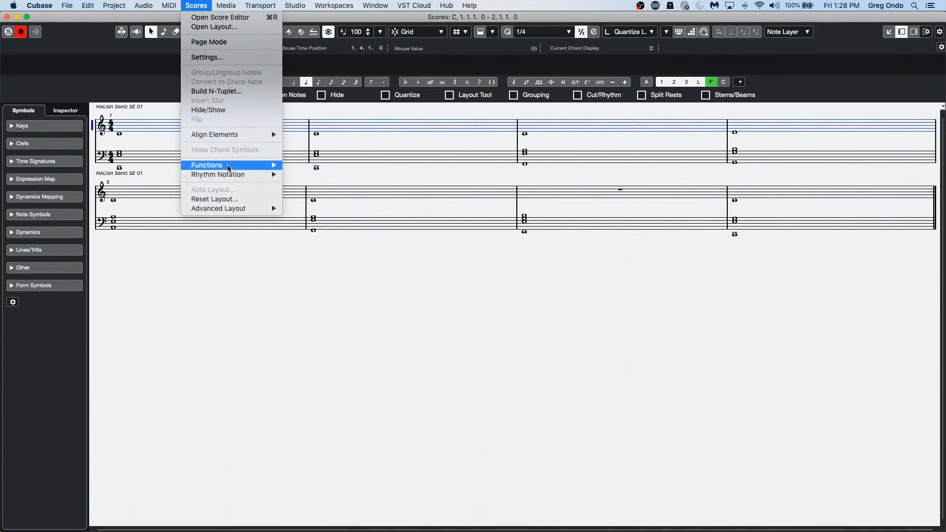
Step: Dismiss the Scores menu without running a command and reactivate arranger mode in the Score Editor
mouse_move(228, 168)
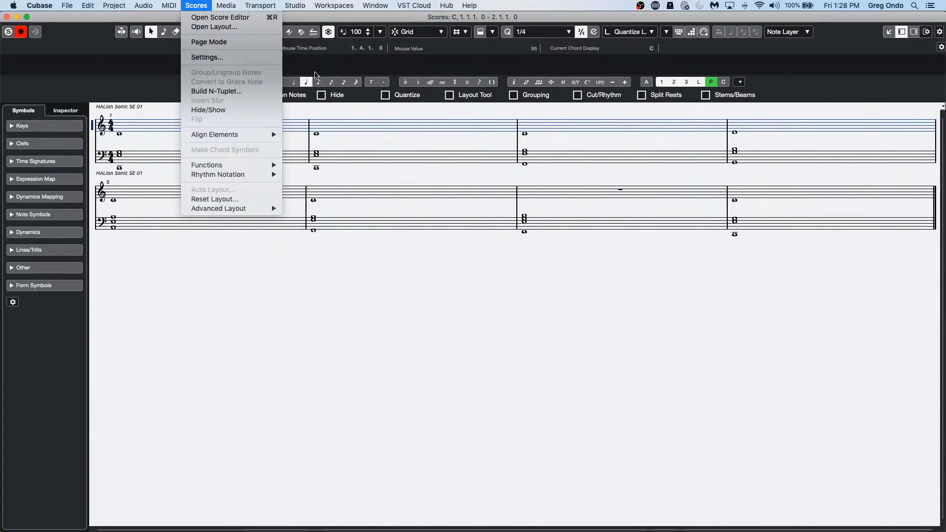
left_click(439, 113)
left_click(314, 31)
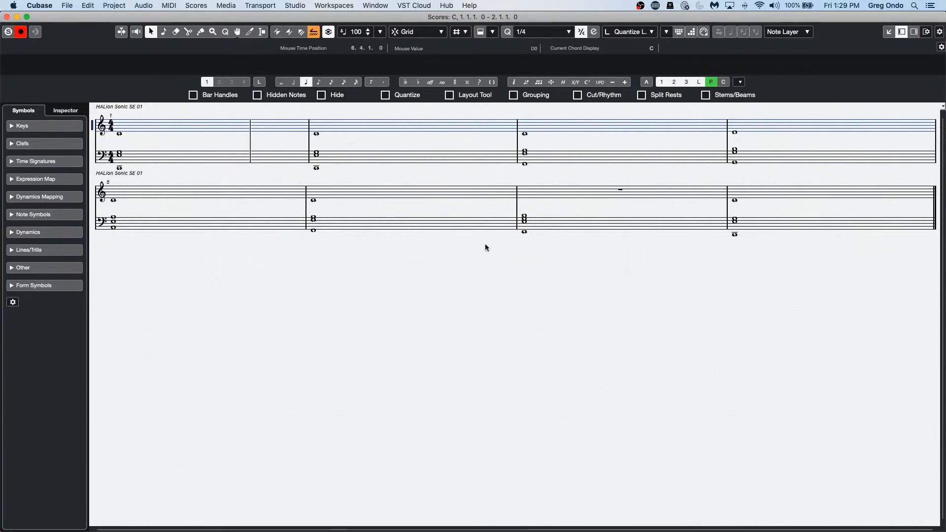
Step: Toggle transposed display, leave the toolbar element list unchanged, and jump to the chain step's first repeat
left_click(328, 33)
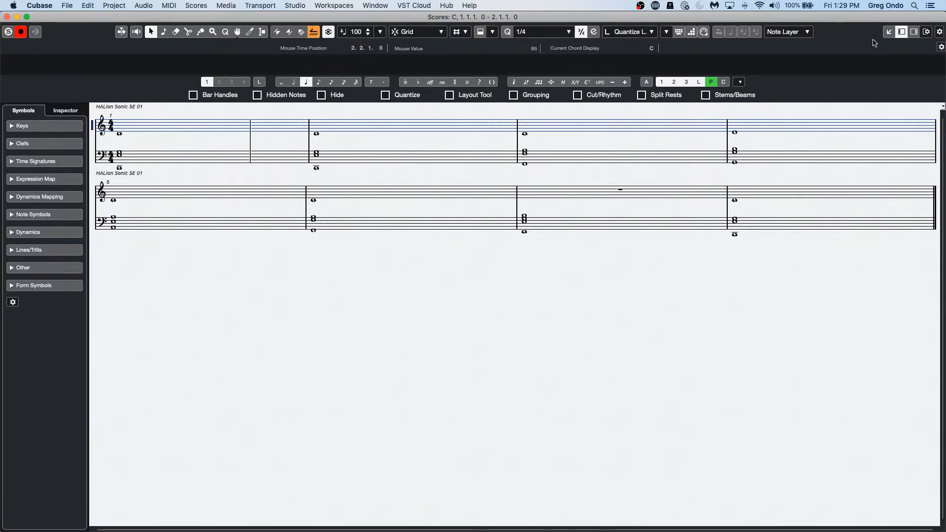
left_click(939, 33)
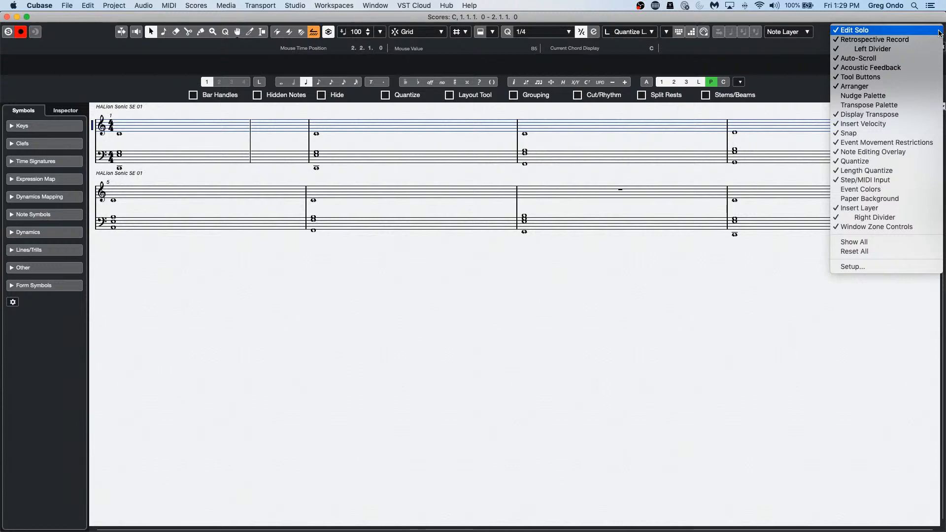
left_click(221, 331)
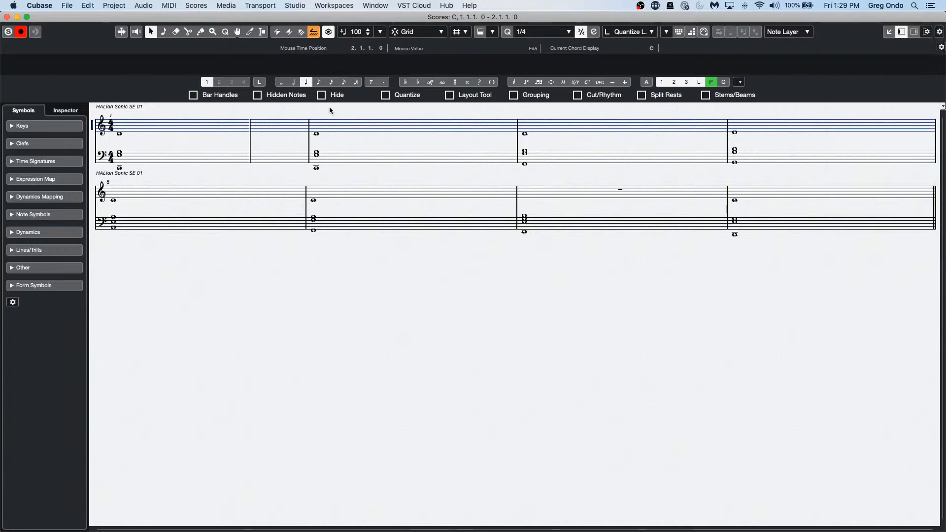
left_click(305, 32)
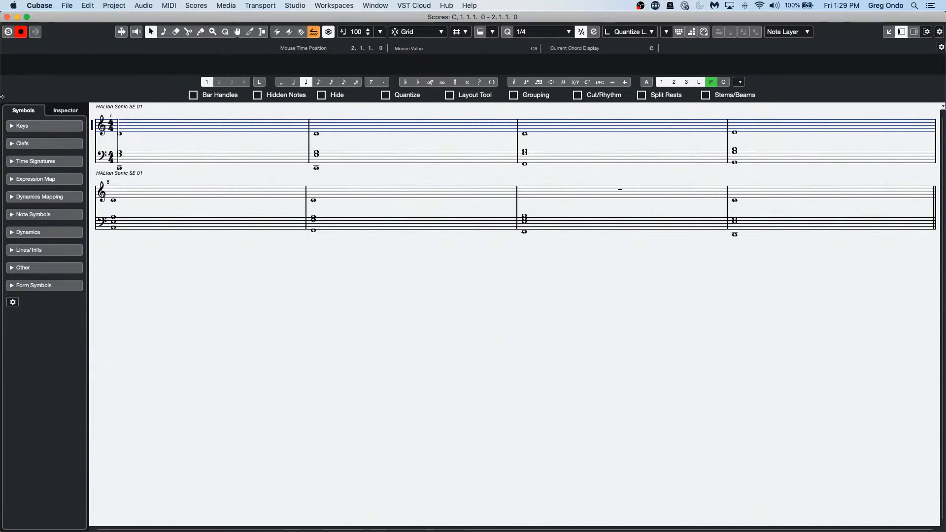
Step: Close the Score Editor and bring the 'tempo detect jazz' project window to the front
left_click(7, 17)
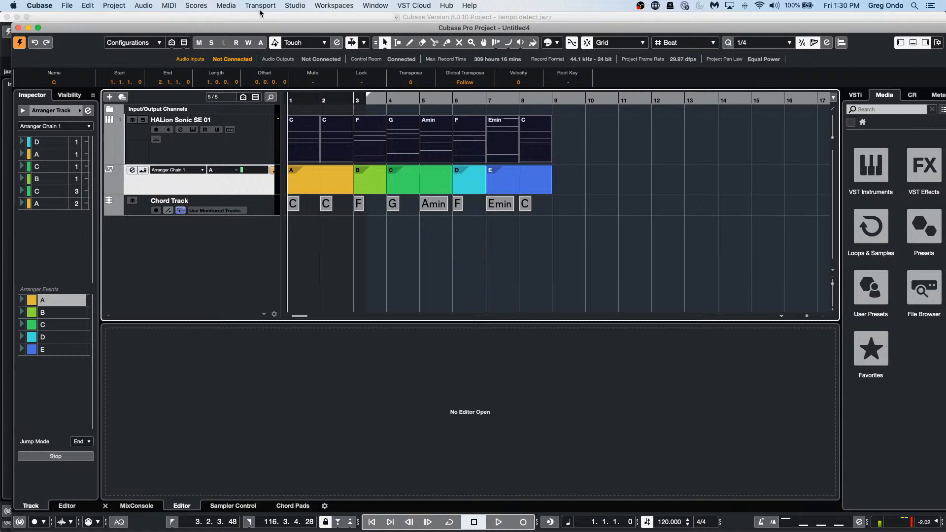
left_click(377, 5)
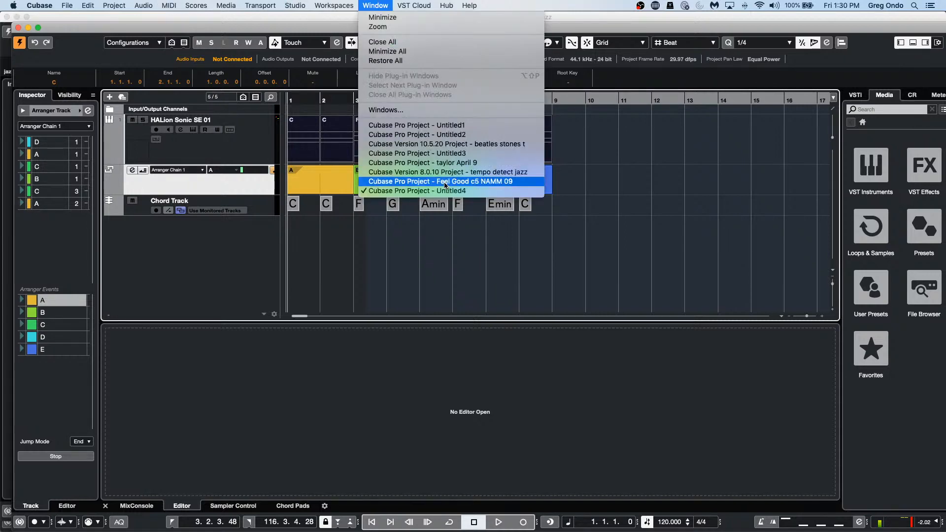
left_click(489, 174)
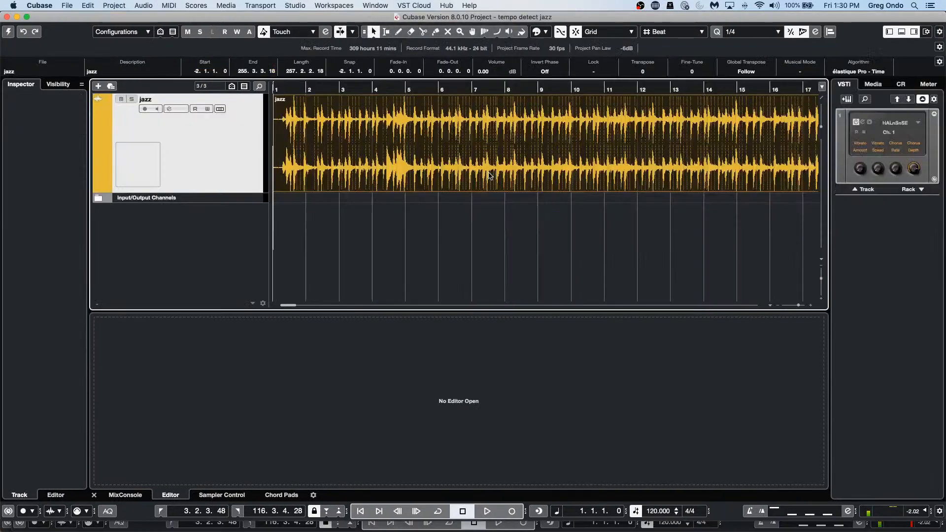
Step: Activate the jazz project, zoom in on the recording, and play it with main monitor level -6.71
left_click(8, 33)
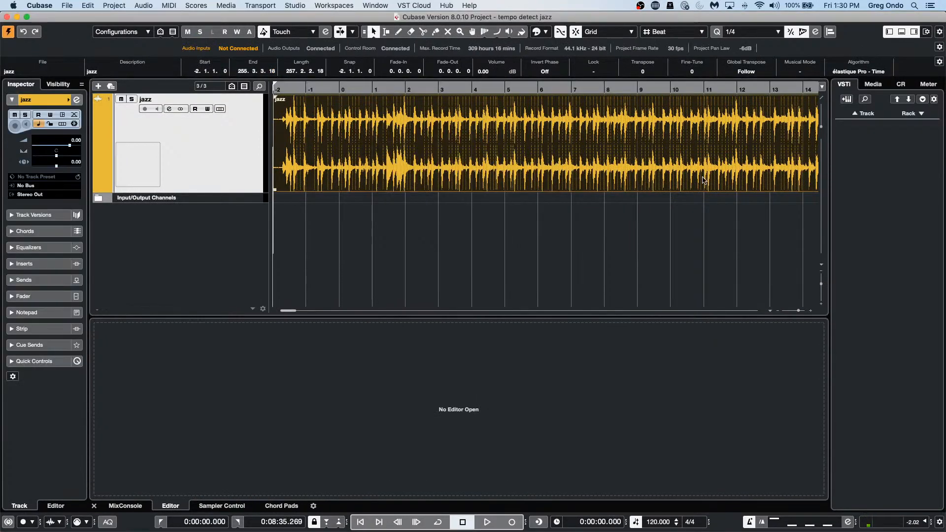
left_click_drag(306, 90, 252, 100)
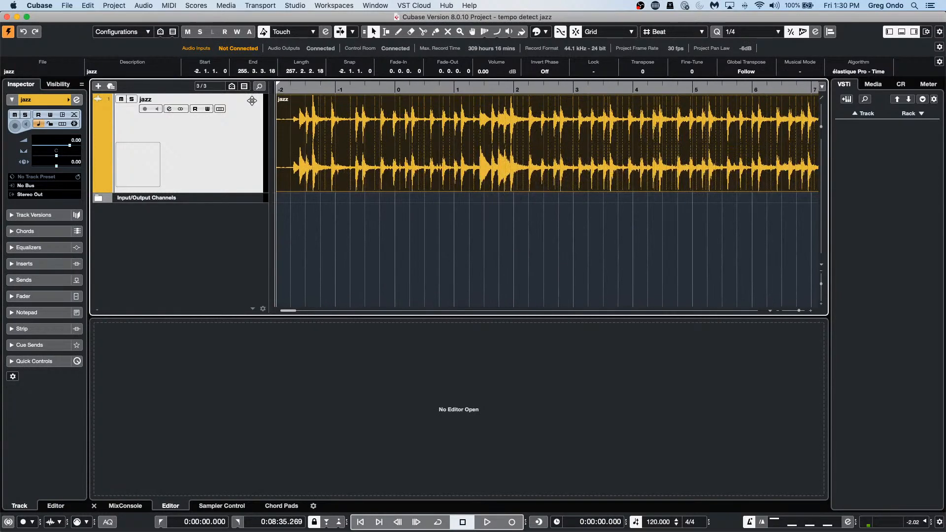
left_click(900, 84)
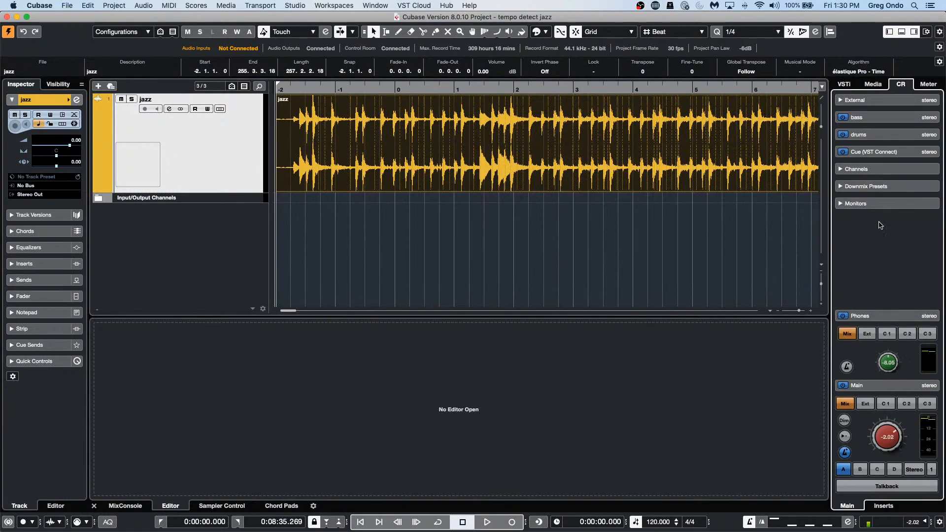
left_click_drag(886, 433, 877, 447)
key("space")
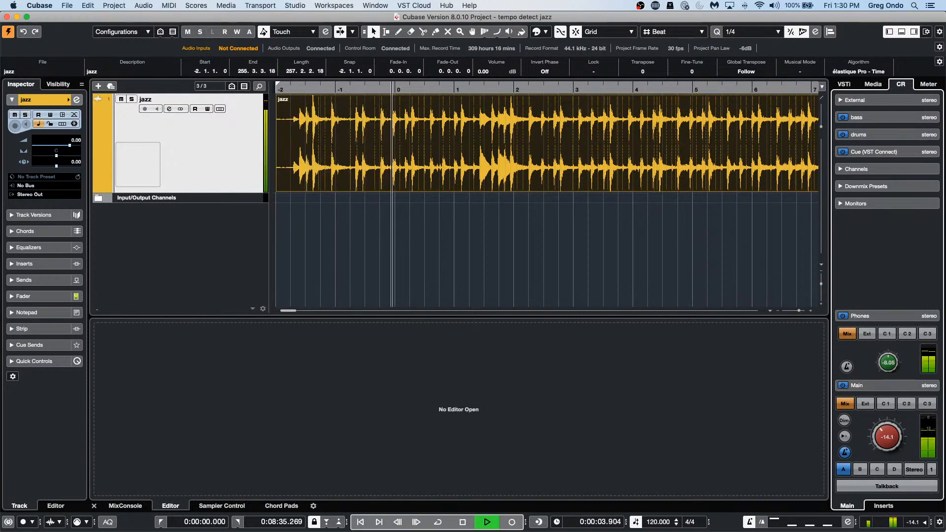
left_click_drag(887, 437, 898, 417)
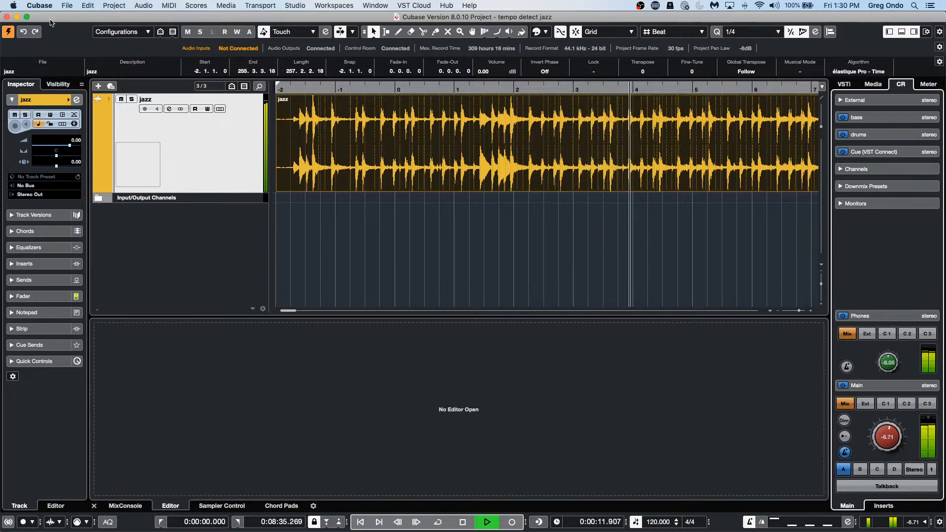
Step: Select the jazz audio event and bring up the Project menu
left_click(370, 200)
left_click(371, 183)
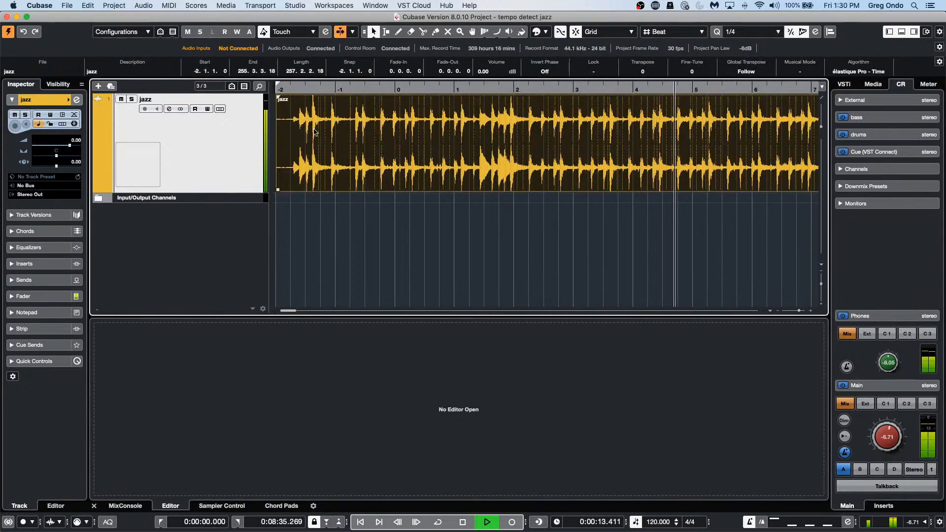
left_click(114, 5)
left_click(148, 106)
left_click(114, 5)
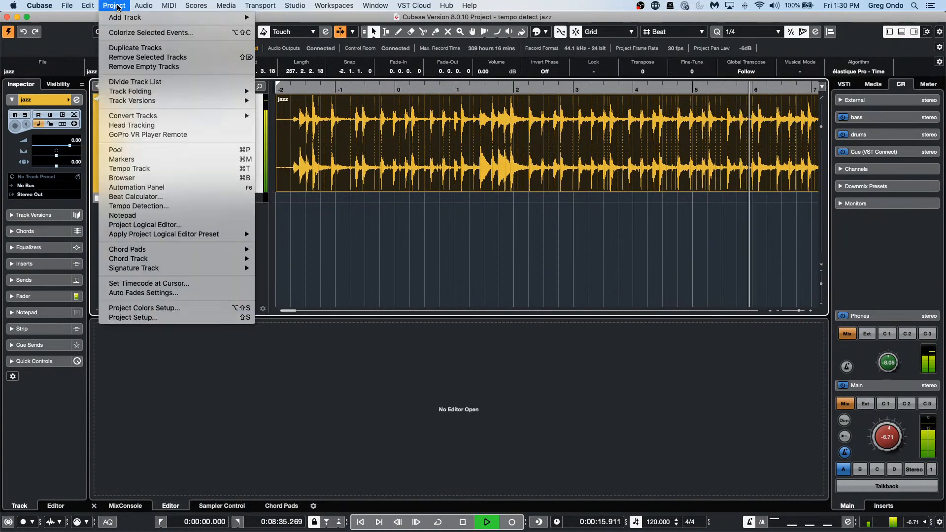
Step: Run Tempo Detection on the jazz recording, apply Offbeat Correction, and close the panel
left_click(148, 206)
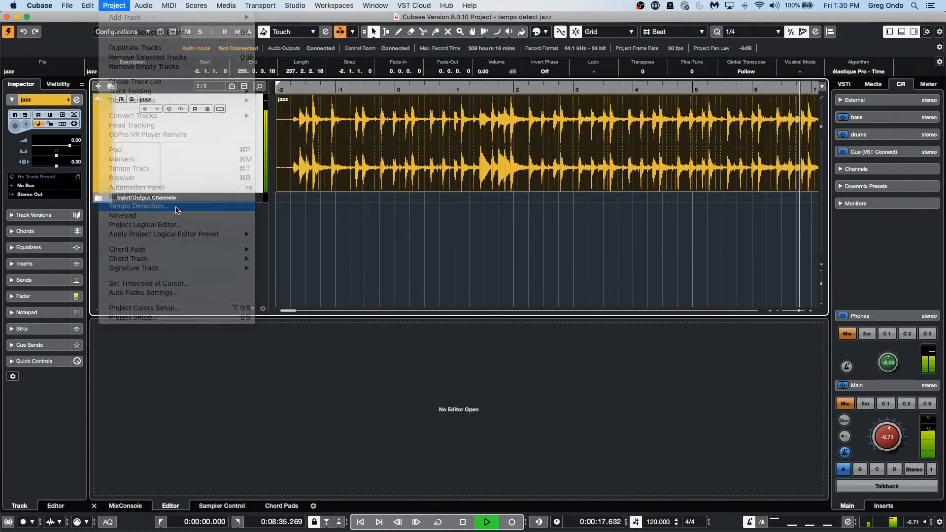
left_click(545, 272)
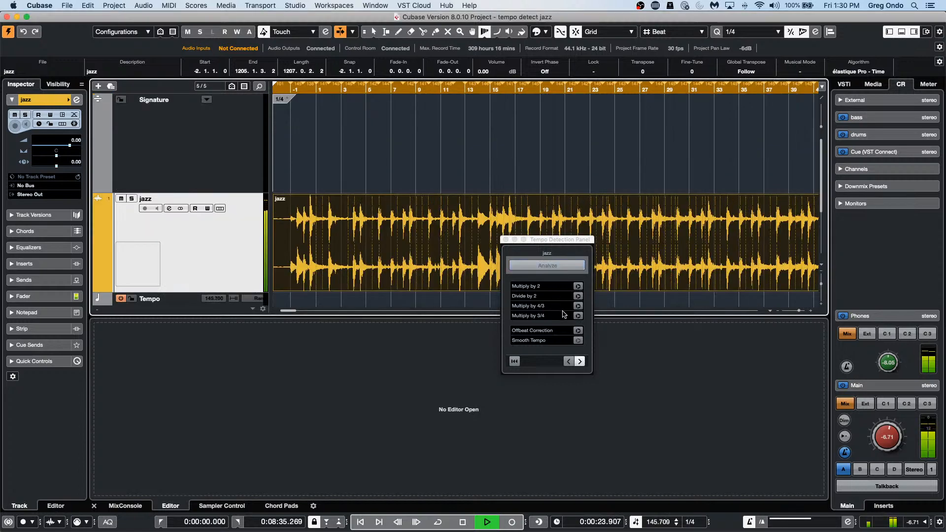
left_click(579, 330)
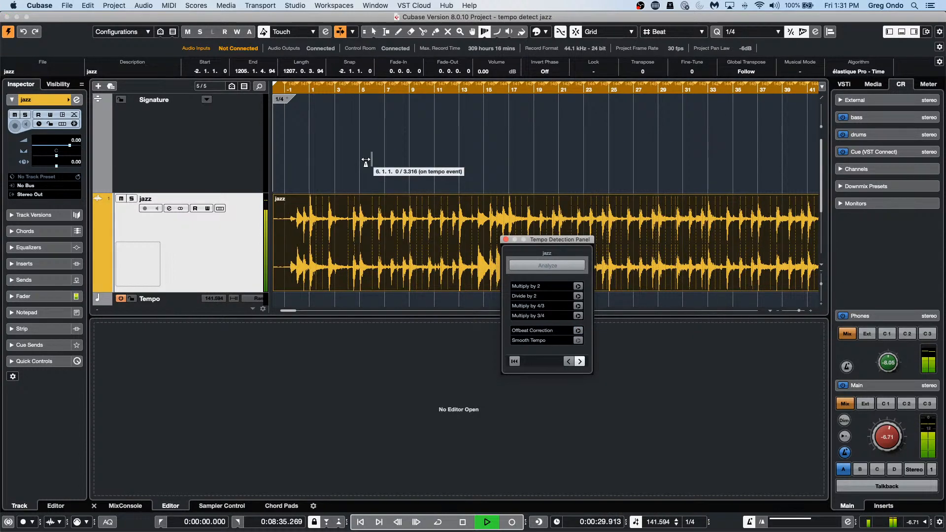
scroll(365, 160, "down", 5)
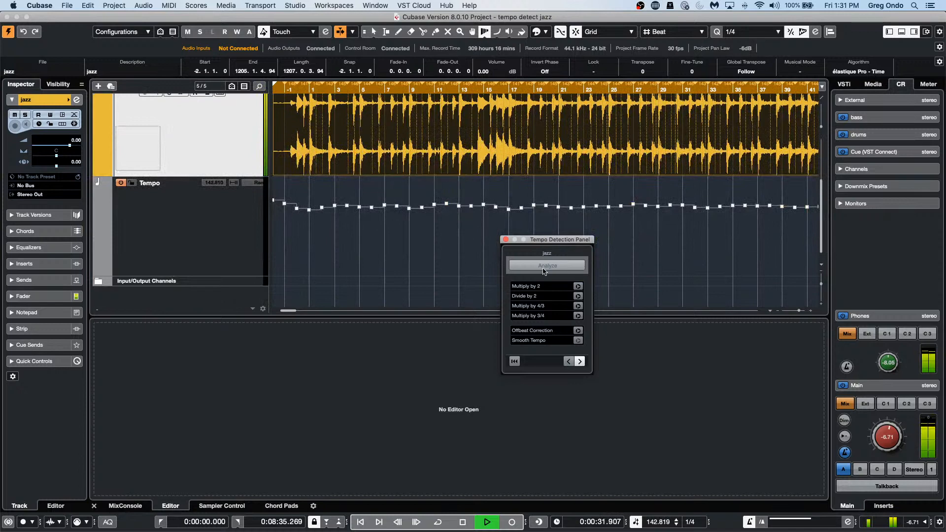
left_click(506, 239)
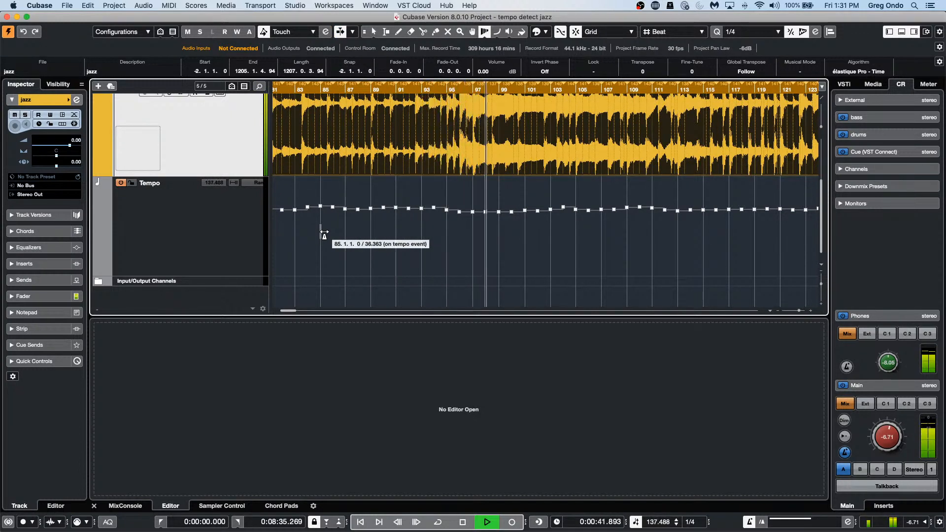
Step: Stop playback, zoom out to view the whole tempo track, and return to object selection mode
key("space")
key("f")
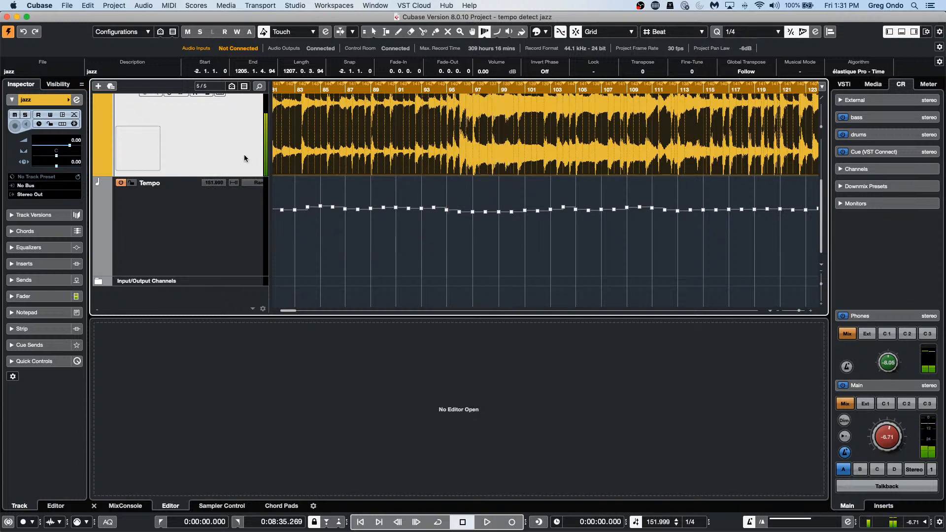
key("g")
key("g")
key("g")
key("g")
key("g")
key("g")
key("g")
key("g")
key("g")
key("g")
key("g")
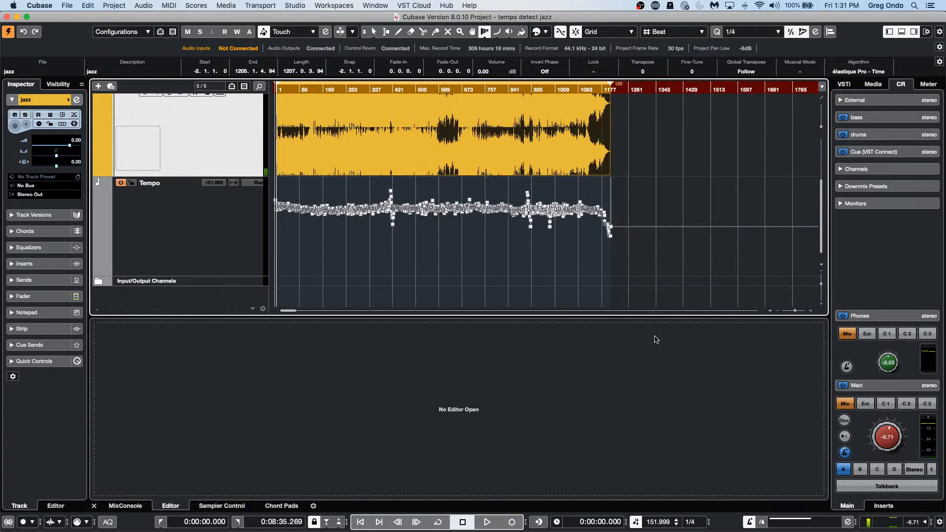
scroll(539, 273, "up", 3)
scroll(539, 274, "down", 3)
scroll(539, 273, "up", 2)
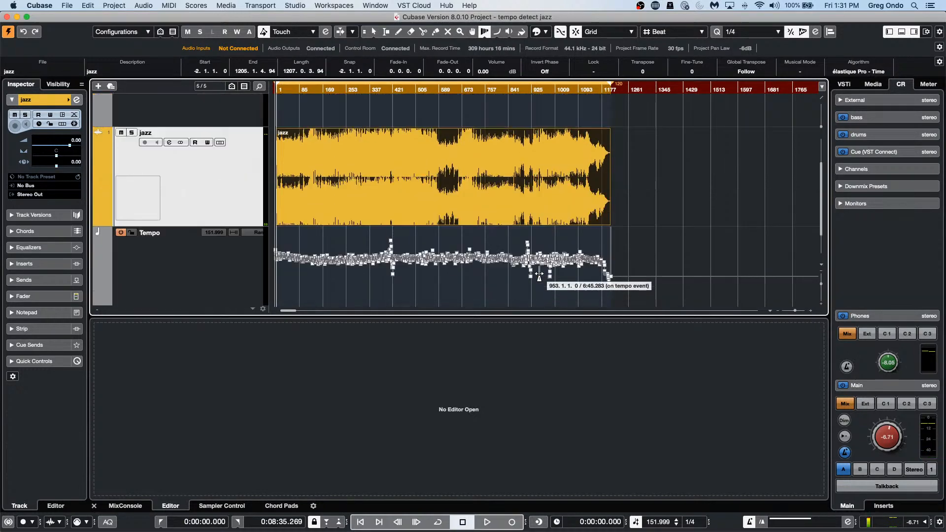
key("1")
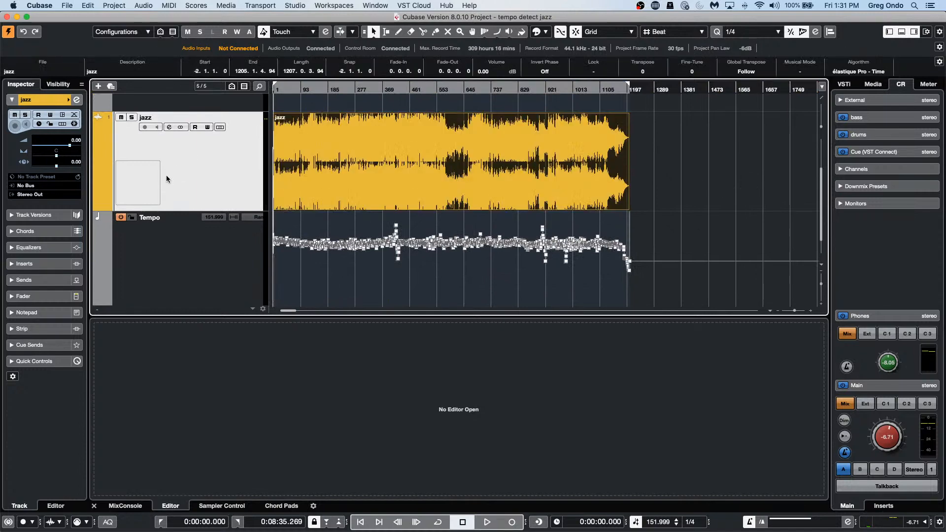
Step: Apply Audio > Advanced > Set Definition From Tempo, saving the definition in the project only
left_click(151, 6)
mouse_move(127, 6)
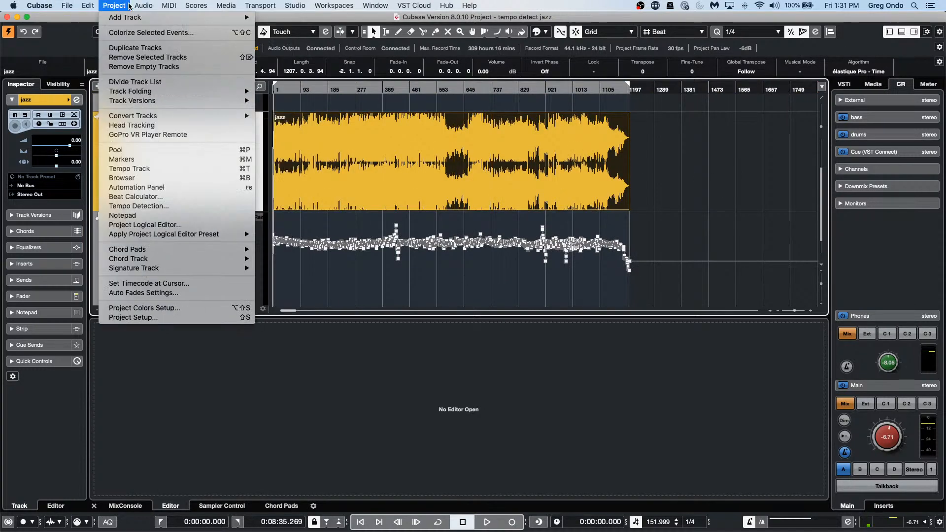
mouse_move(197, 152)
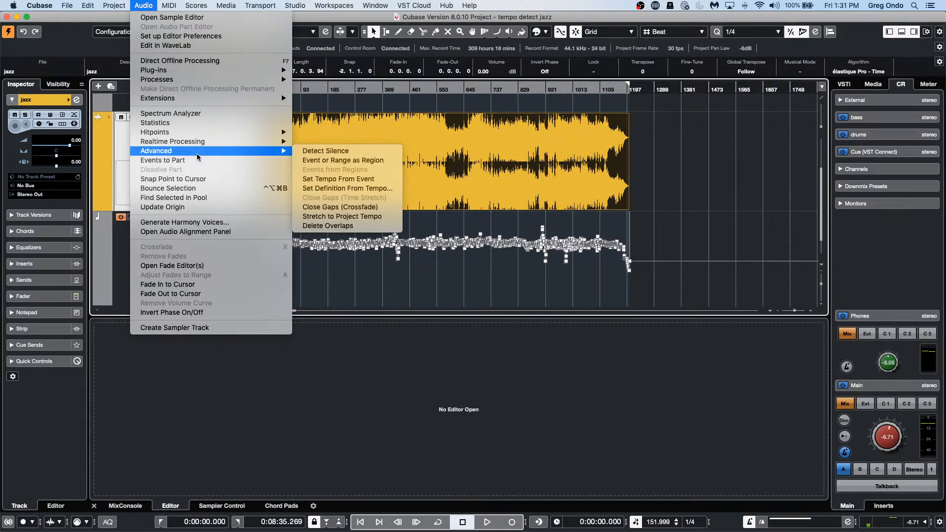
left_click(359, 189)
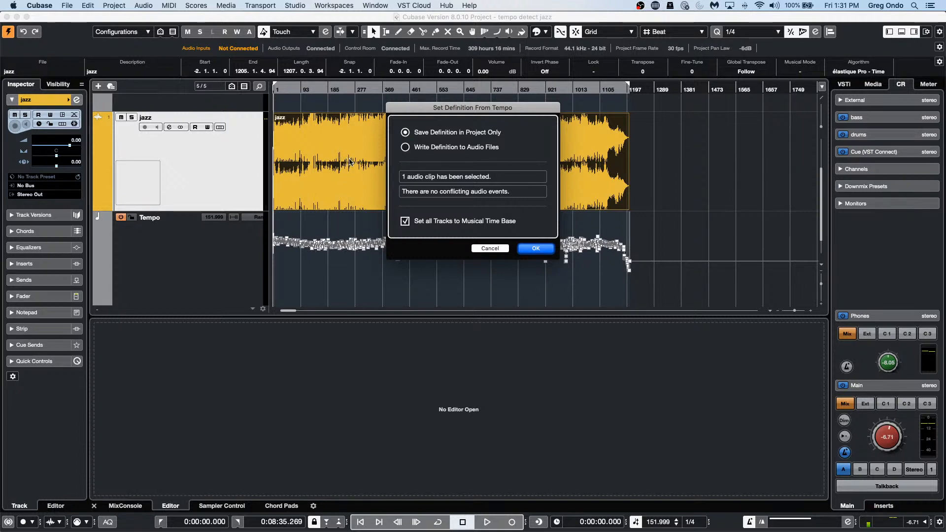
left_click(537, 249)
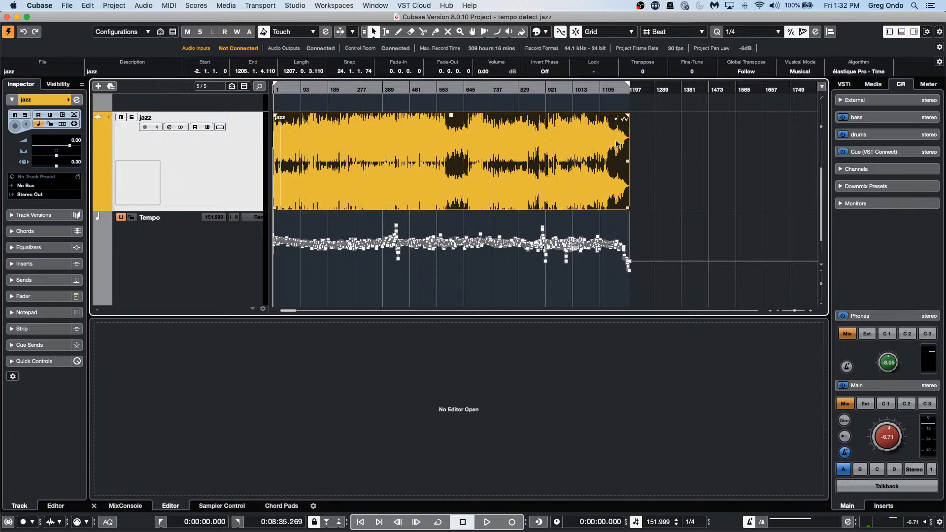
Step: Start playback, switch off the tempo track, and set the fixed project tempo to 144 BPM
left_click(485, 523)
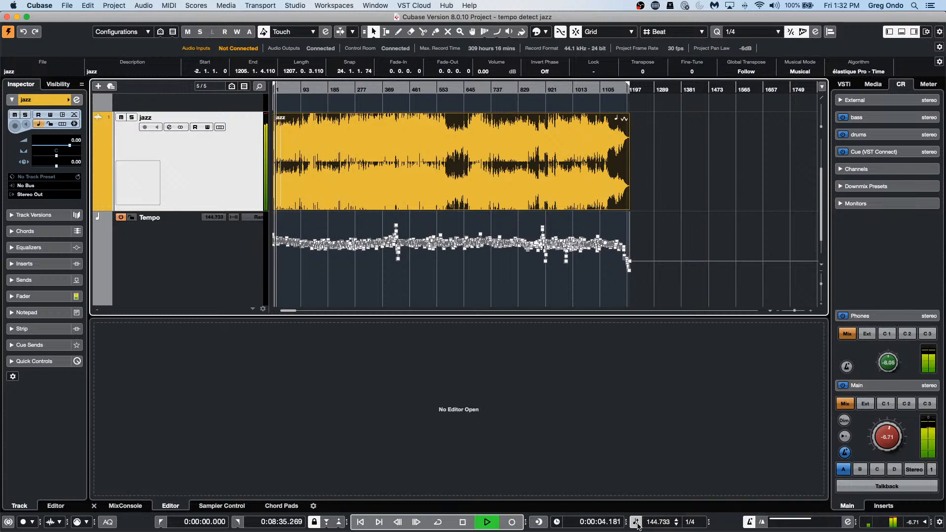
left_click(636, 523)
left_click(653, 520)
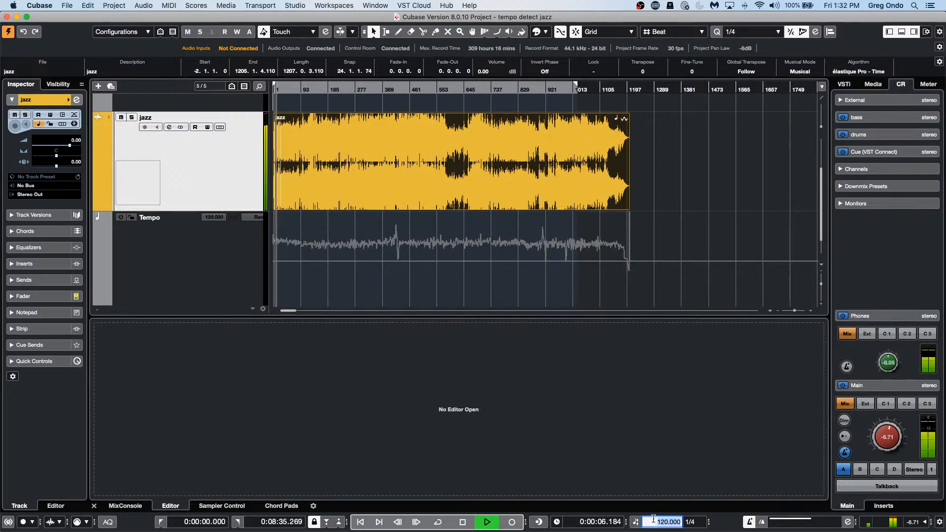
type("144")
key("Return")
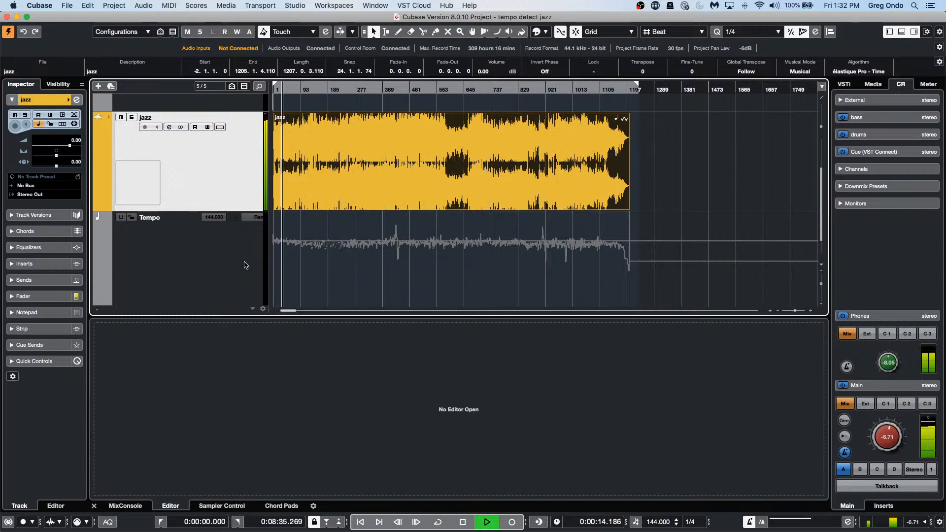
Step: Toggle the tempo track on and off again to compare detected tempo with 144 BPM
scroll(245, 265, "up", 3)
scroll(245, 265, "down", 5)
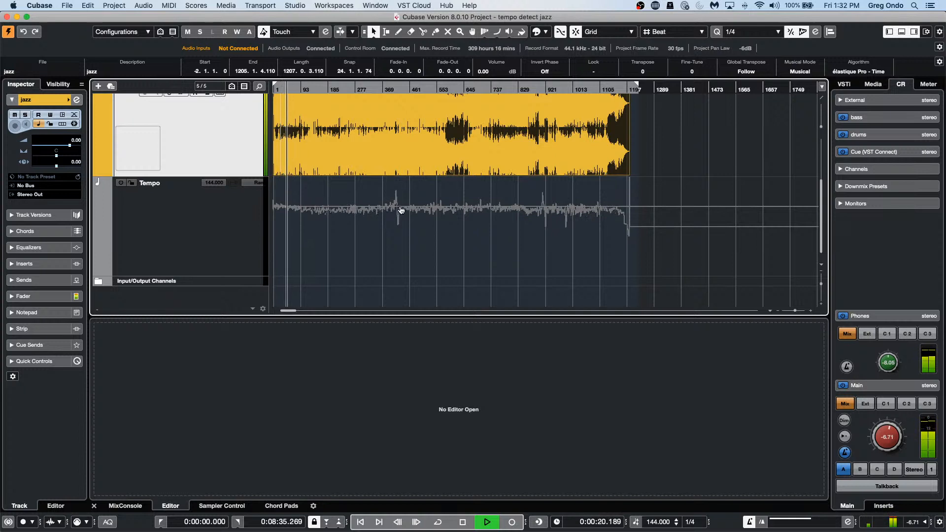
mouse_move(410, 213)
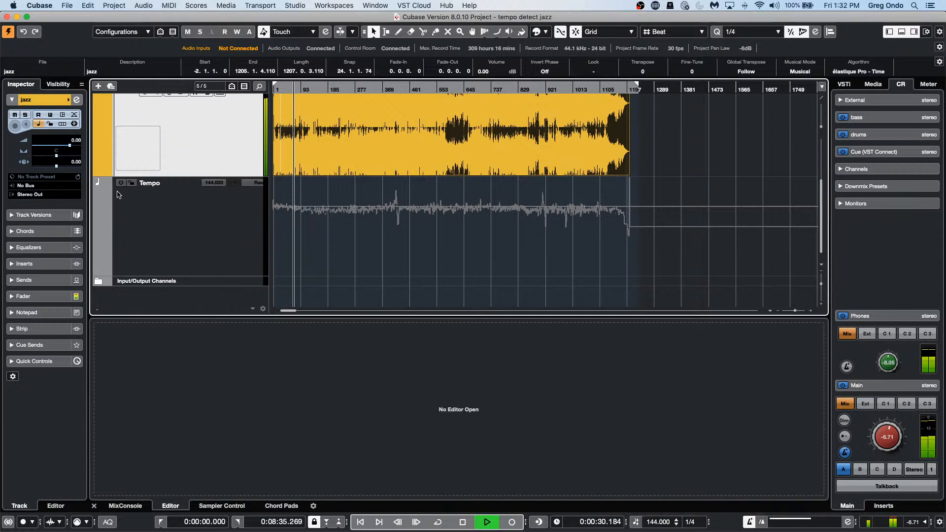
left_click(120, 184)
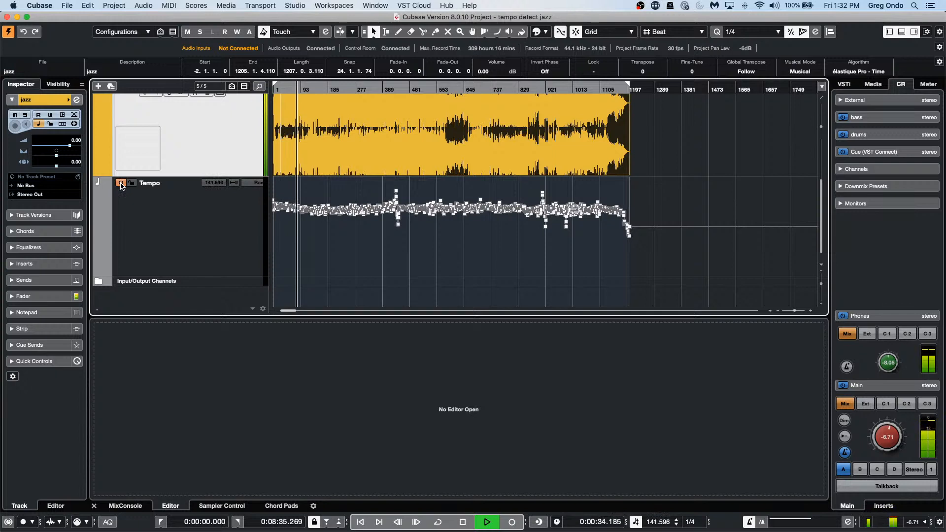
left_click(121, 184)
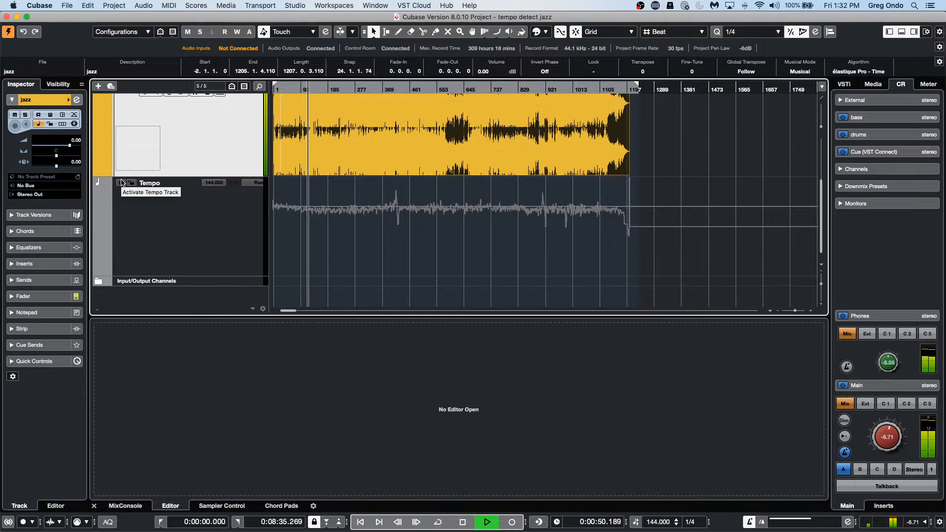
Step: Reactivate the detected tempo track, stop playback, and dismiss the Audio > Advanced menu unused
left_click(122, 182)
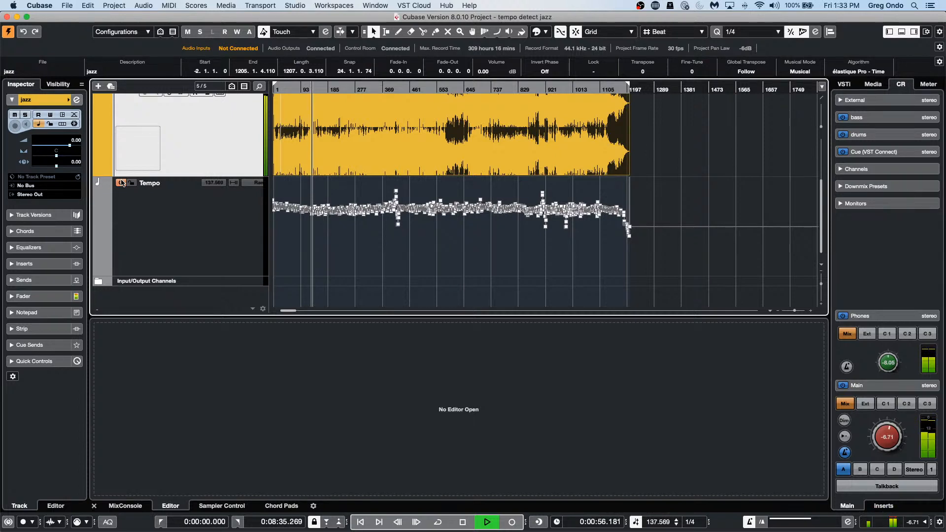
key("space")
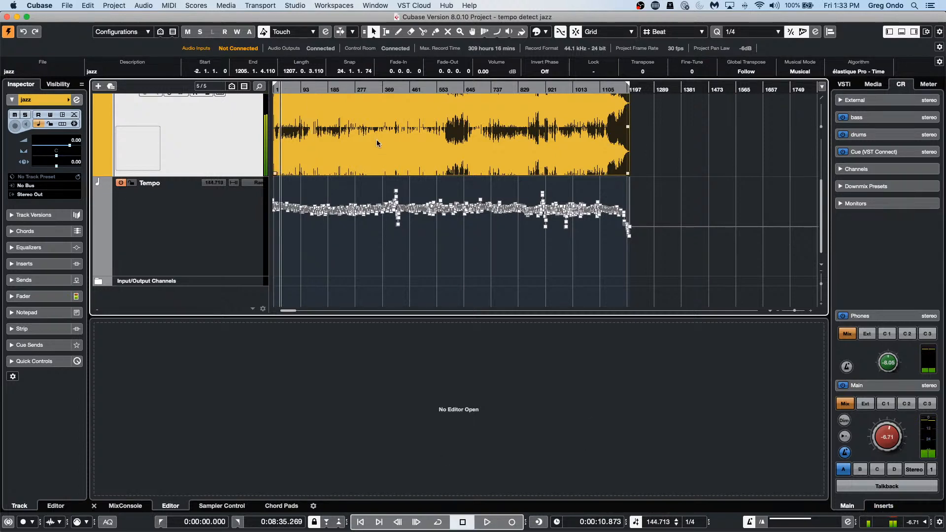
left_click(152, 5)
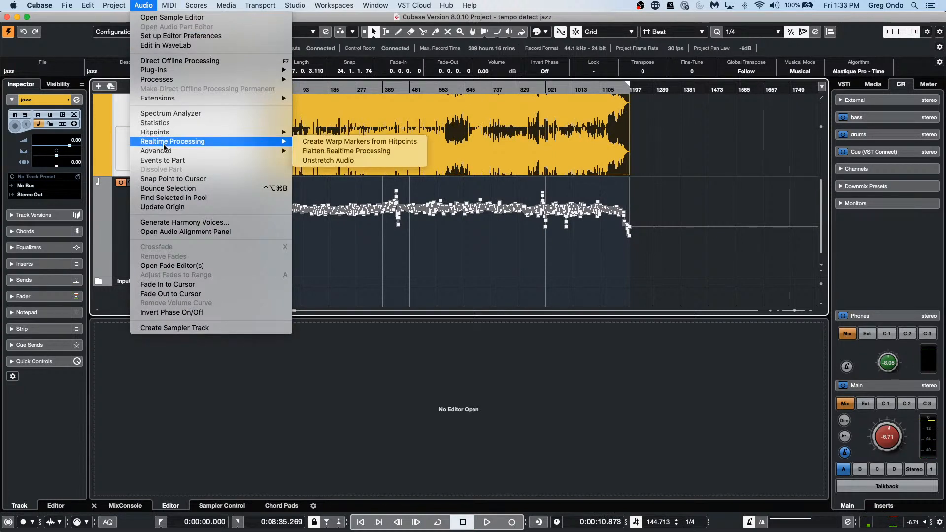
mouse_move(164, 152)
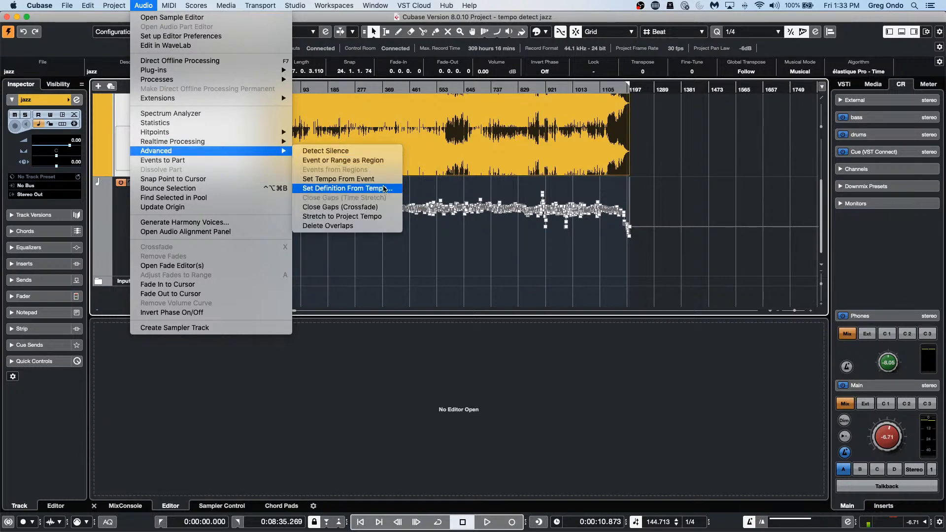
left_click(534, 199)
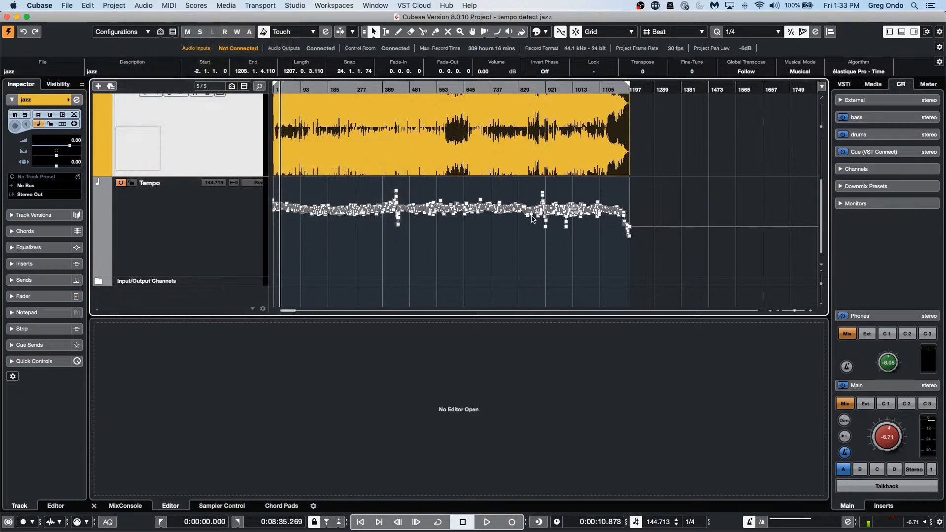
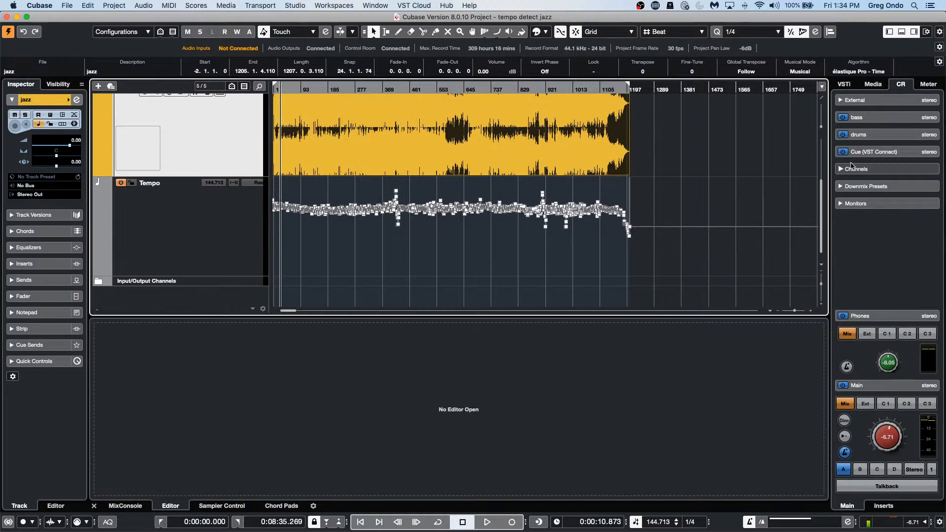
Step: Zoom the timeline out to show the whole jazz song and select its audio event
scroll(393, 225, "up", 3)
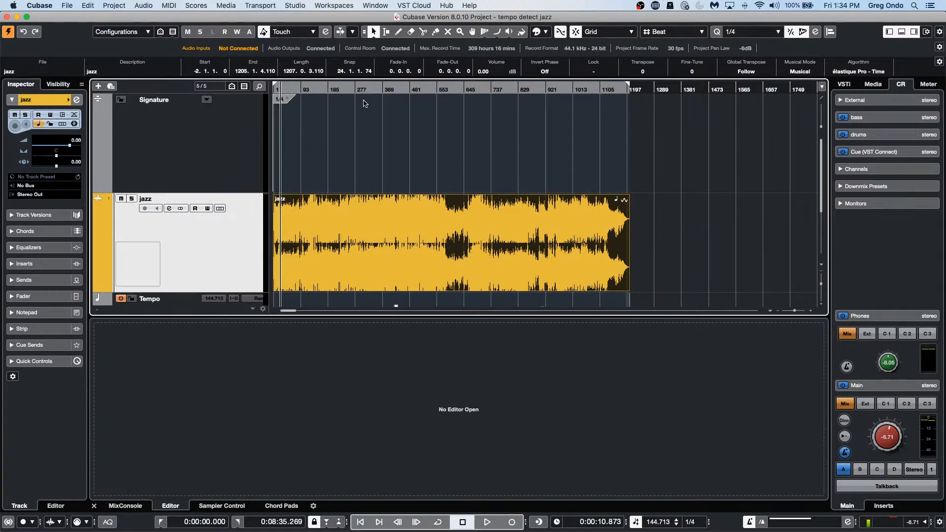
left_click_drag(309, 88, 308, 54)
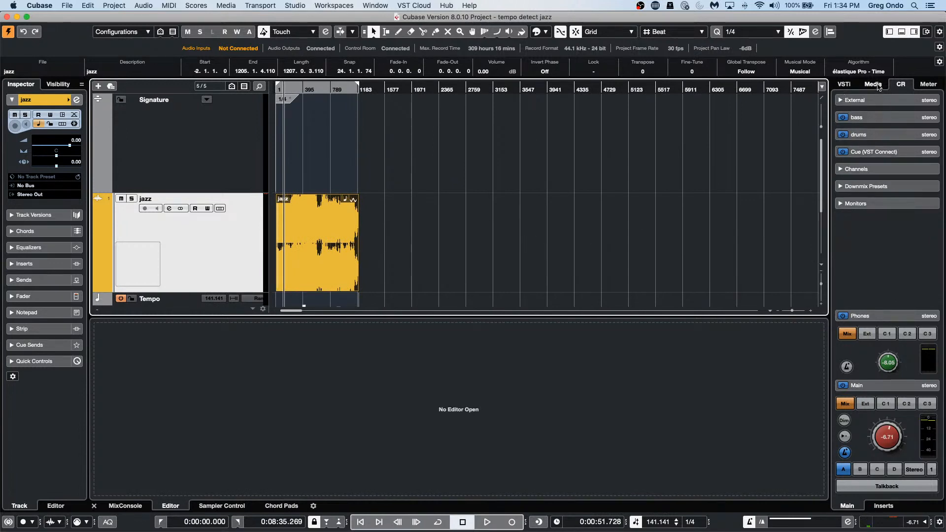
left_click(875, 85)
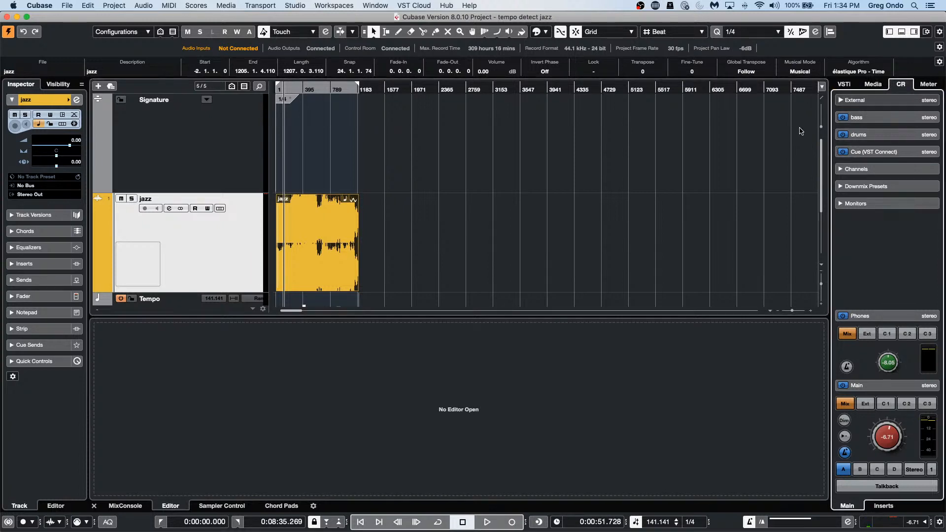
left_click(341, 242)
Step: Shrink the Tempo and jazz track heights and show the Media browser
scroll(402, 247, "down", 3)
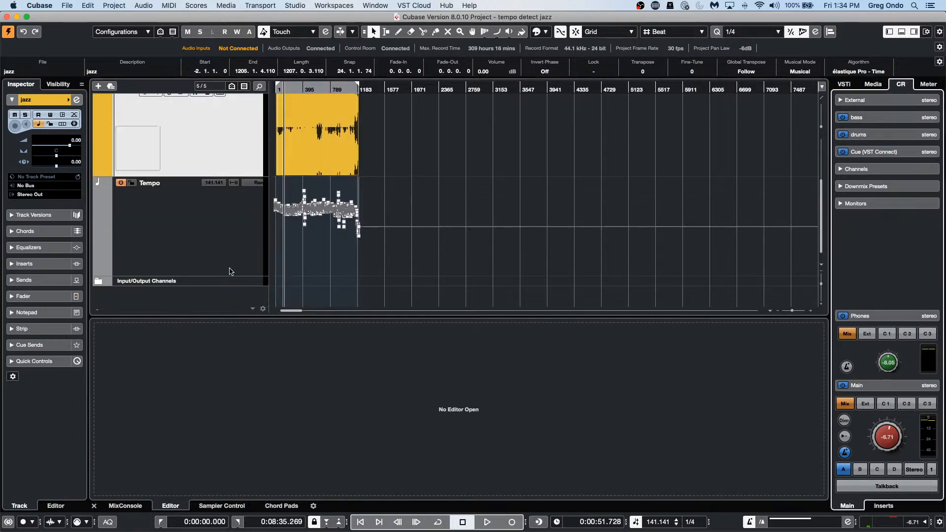
left_click_drag(228, 274, 229, 196)
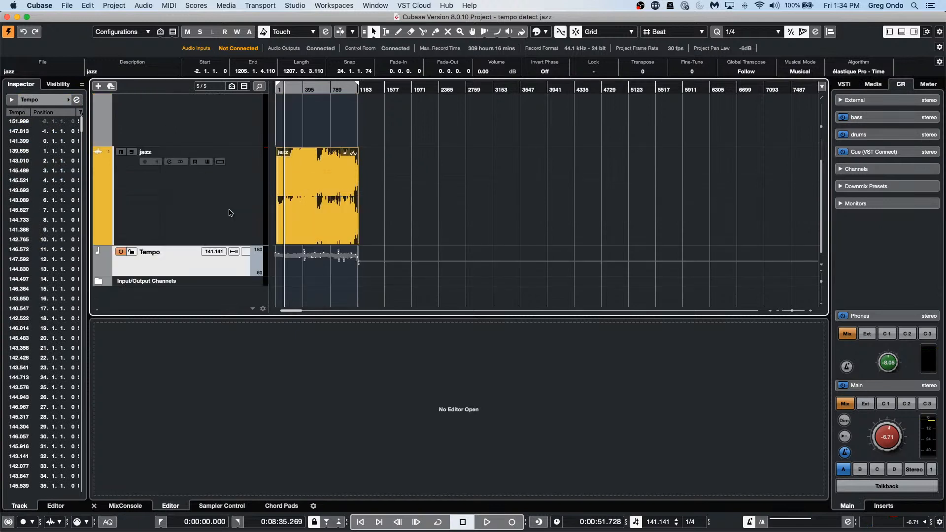
left_click_drag(225, 246, 225, 178)
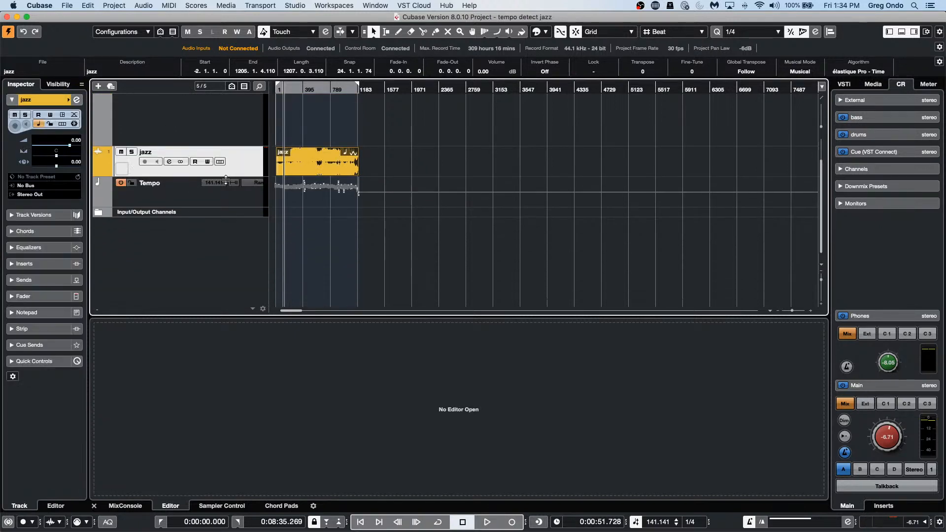
left_click(873, 84)
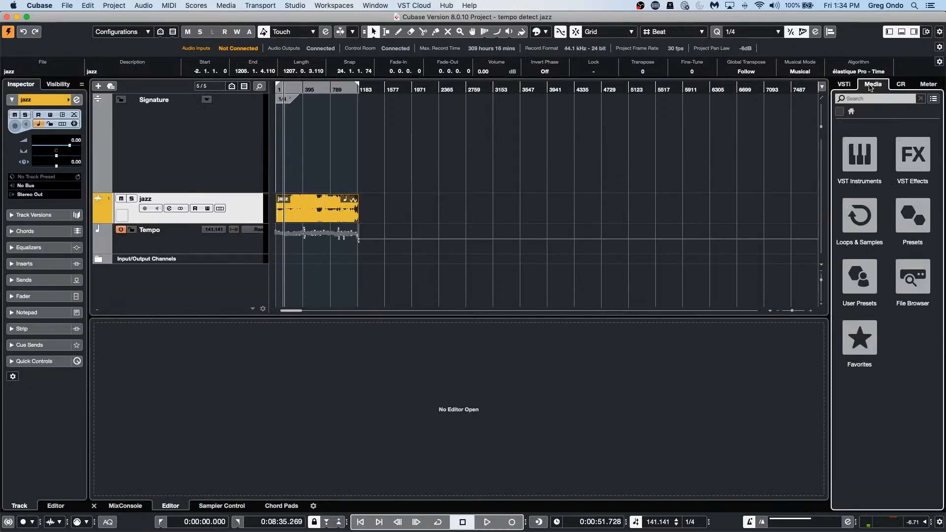
Step: Add a new stereo audio track, Audio 01, from the track list's context menu
right_click(191, 171)
mouse_move(229, 173)
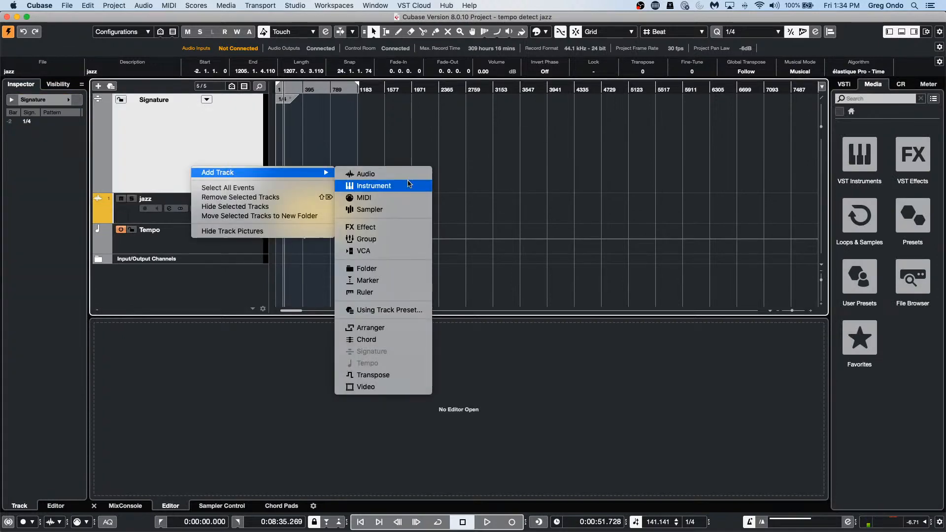
left_click(405, 177)
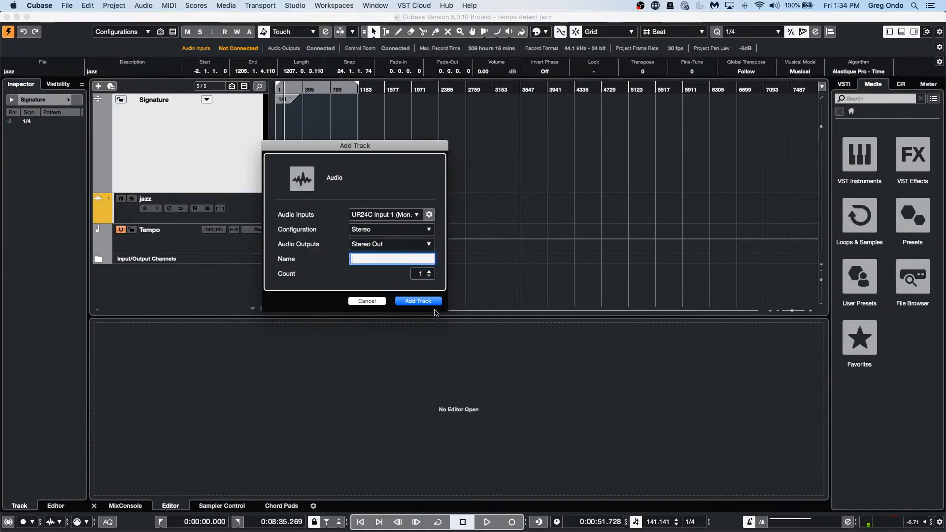
left_click(428, 306)
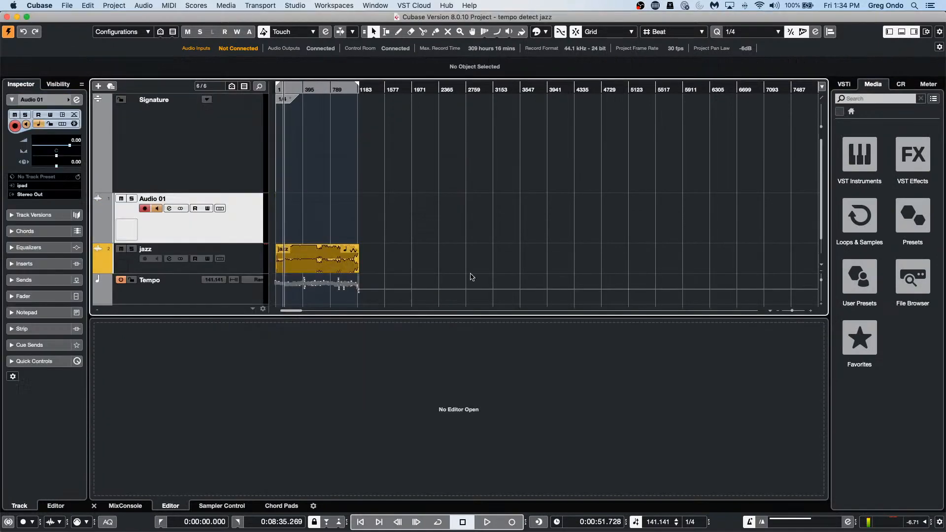
Step: From Loops & Samples > Drum Loops, place '01 Slow Rock 70' and '01 95bpm' on Audio 01
left_click(870, 216)
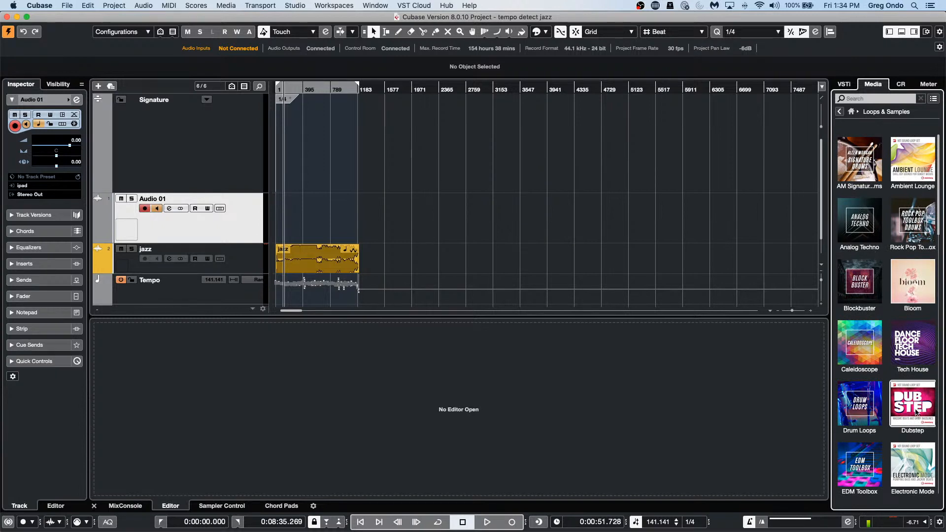
left_click(860, 404)
left_click_drag(869, 317, 409, 201)
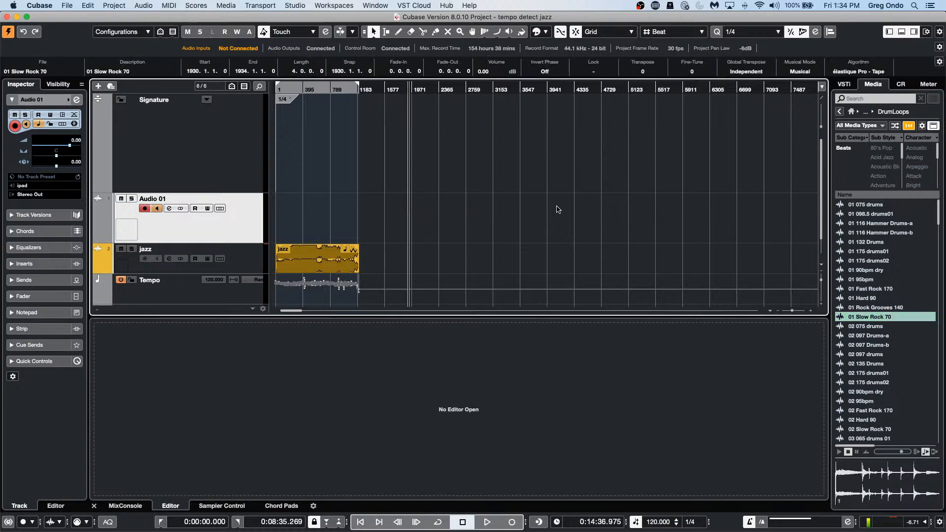
left_click_drag(872, 278, 436, 215)
Step: Add '02 075 drums', '02 175 drums02', '02 097 drums' and '02 Slow Rock 70' to Audio 01
left_click_drag(396, 90, 397, 142)
left_click_drag(882, 364, 588, 209)
left_click_drag(918, 326, 619, 184)
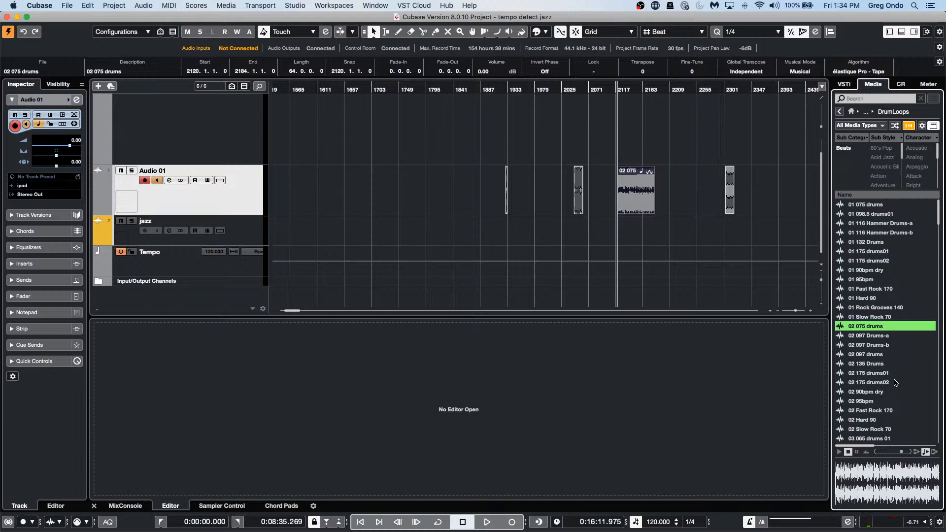
left_click_drag(896, 382, 678, 192)
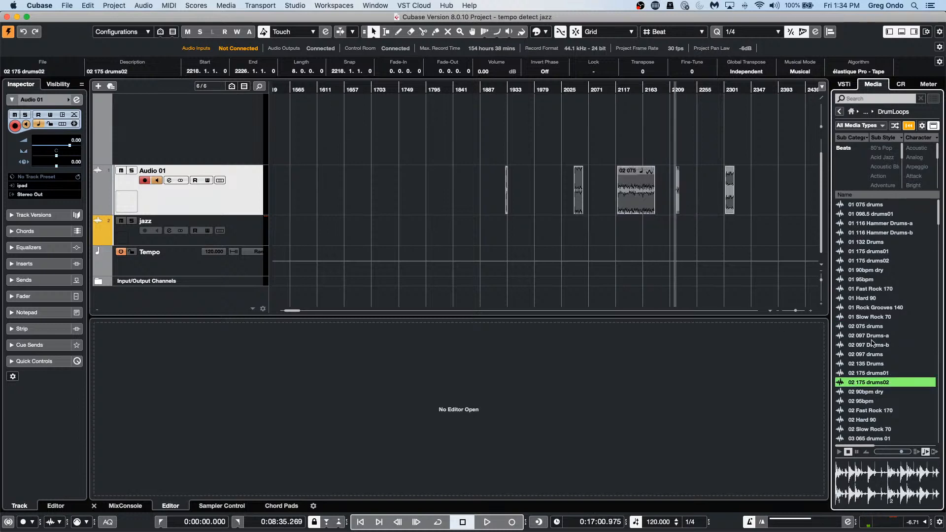
left_click_drag(869, 354, 725, 192)
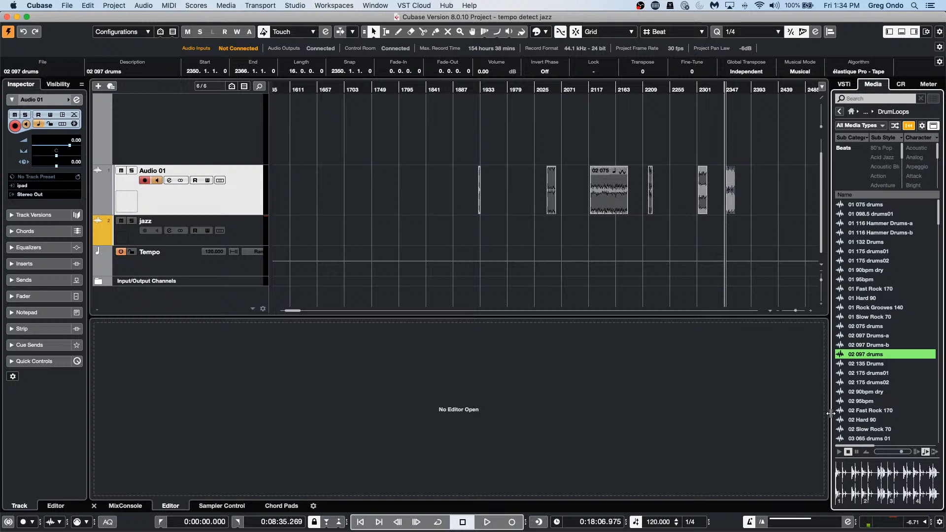
left_click_drag(867, 429, 506, 187)
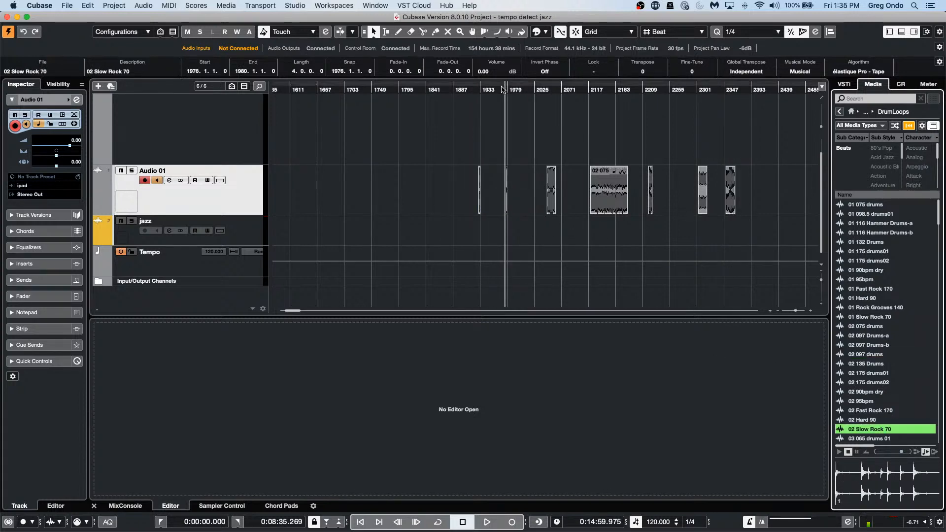
Step: Zoom in and out around bar 1976, then select the two short drum loops
left_click_drag(503, 89, 499, 120)
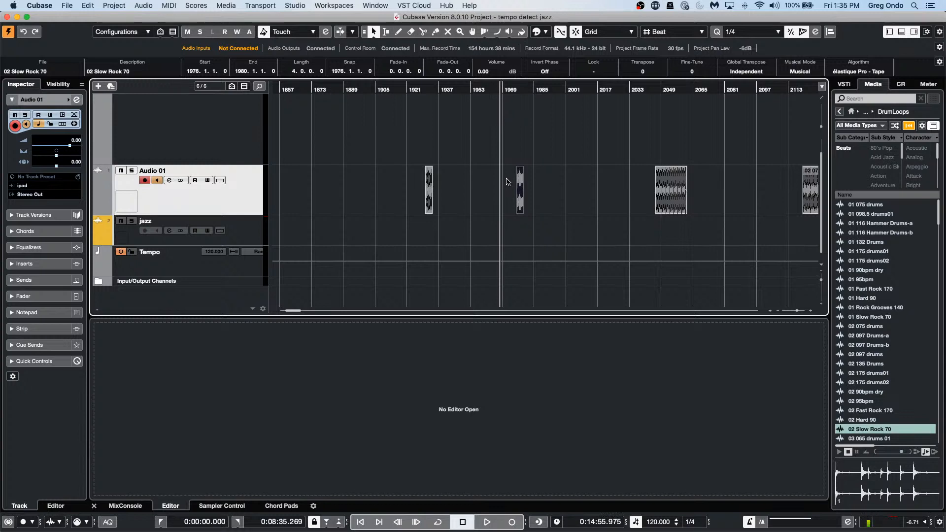
left_click_drag(458, 91, 523, 85)
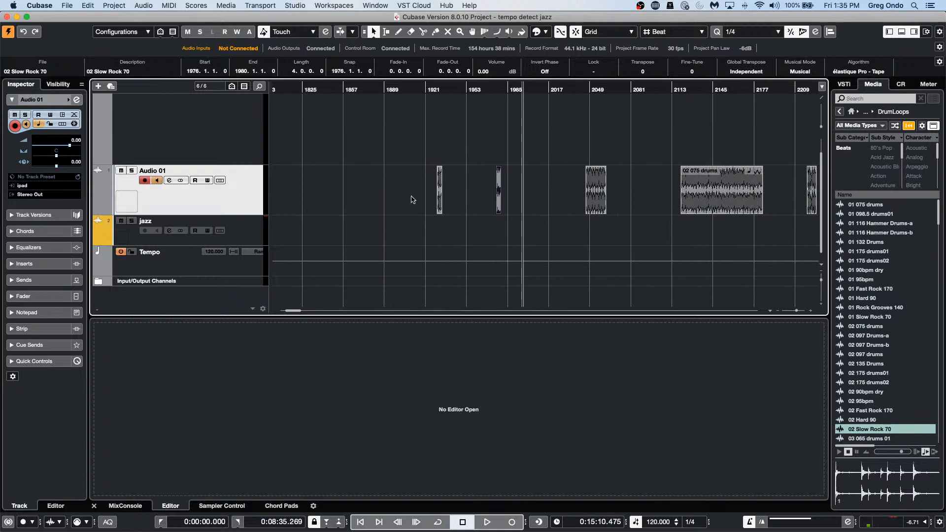
left_click_drag(410, 185, 675, 207)
Step: Move the '02 135 Drums' loop later to bar 2088 on Audio 01
key("l")
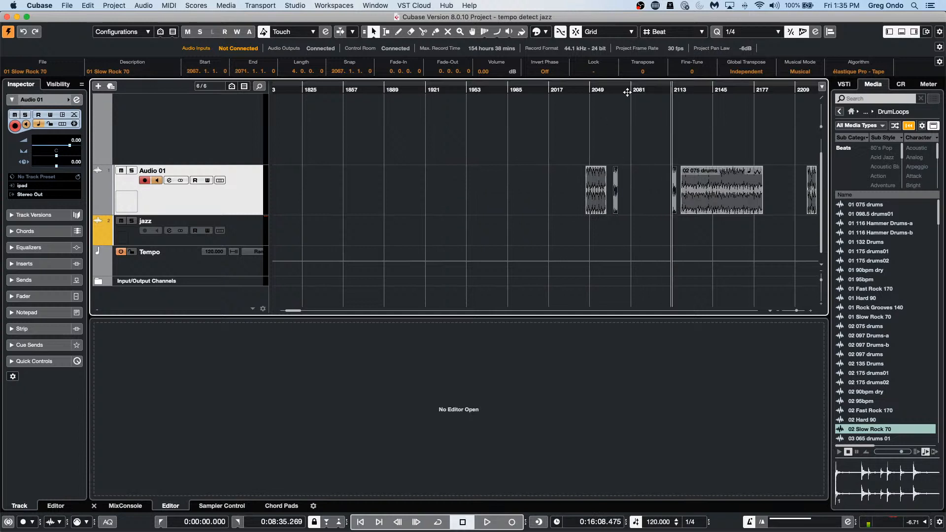
left_click(624, 91)
left_click_drag(623, 73, 811, 63)
left_click_drag(372, 90, 777, 123)
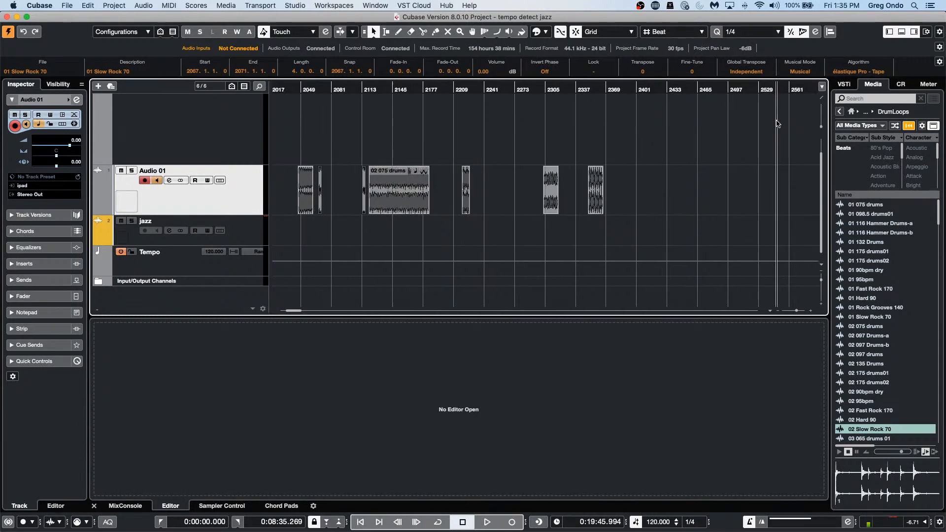
left_click_drag(306, 194, 347, 191)
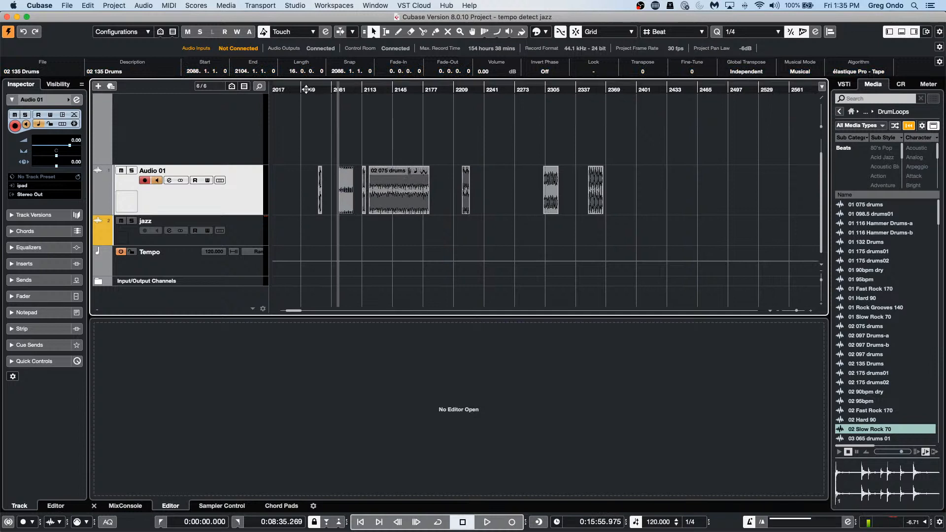
left_click(304, 97)
left_click_drag(304, 99, 303, 117)
Step: With the Mute tool, mute '02 075 drums' and the loop near bar 2305
right_click(598, 202)
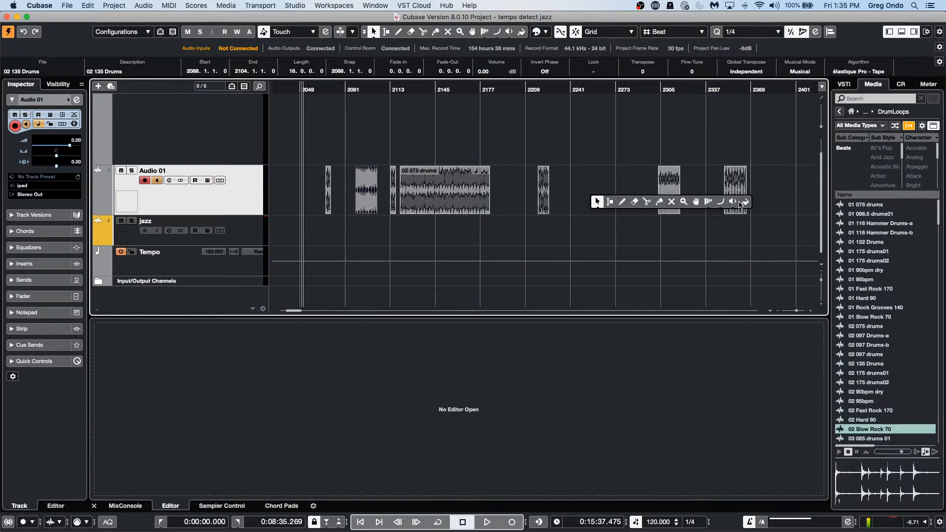
left_click(670, 202)
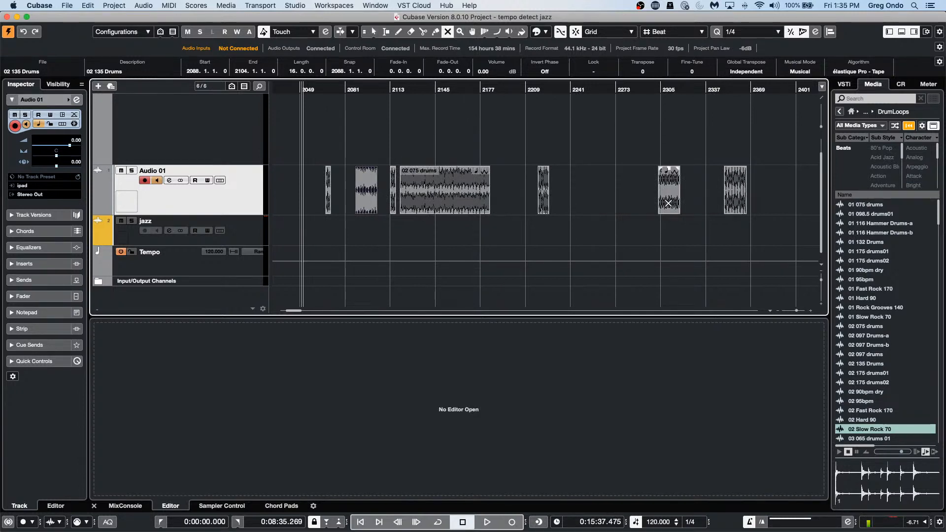
left_click(470, 195)
left_click(672, 200)
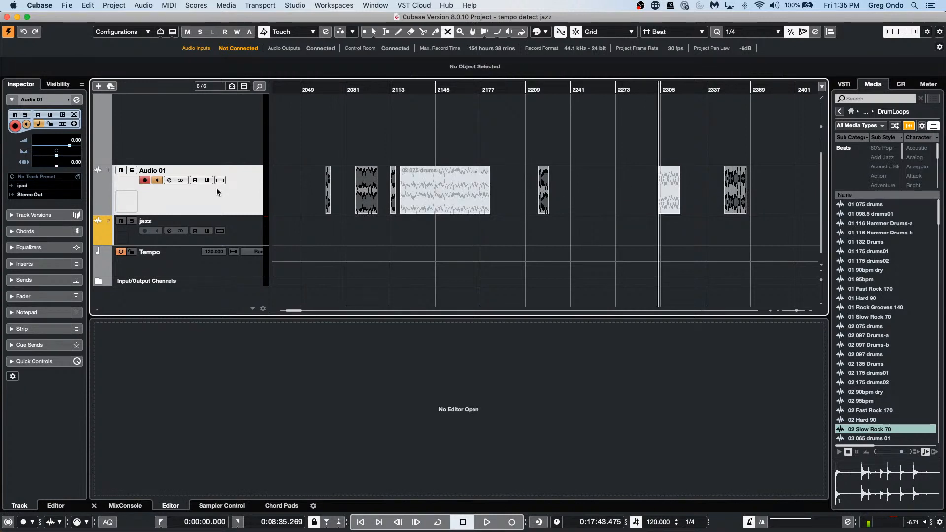
left_click(200, 6)
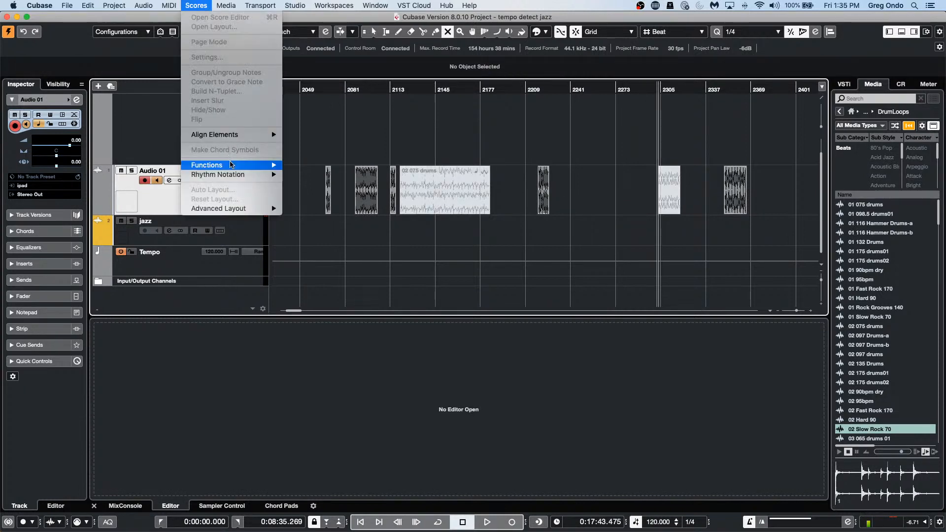
Step: Choose Project > Project Logical Editor from the menu bar
mouse_move(242, 166)
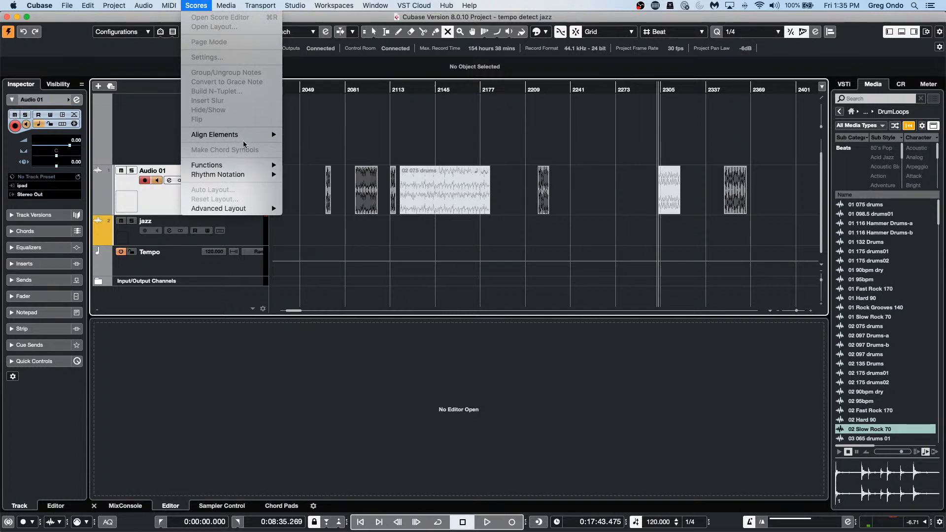
mouse_move(151, 4)
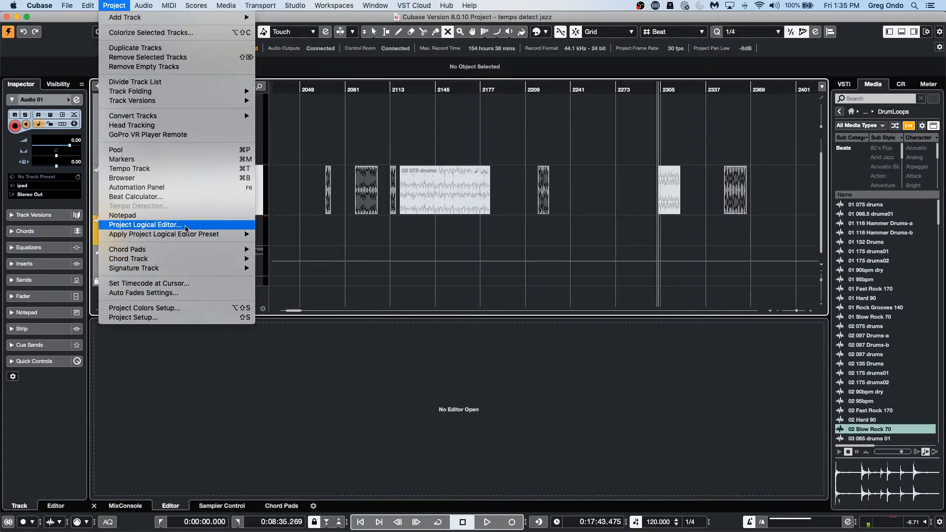
left_click(186, 228)
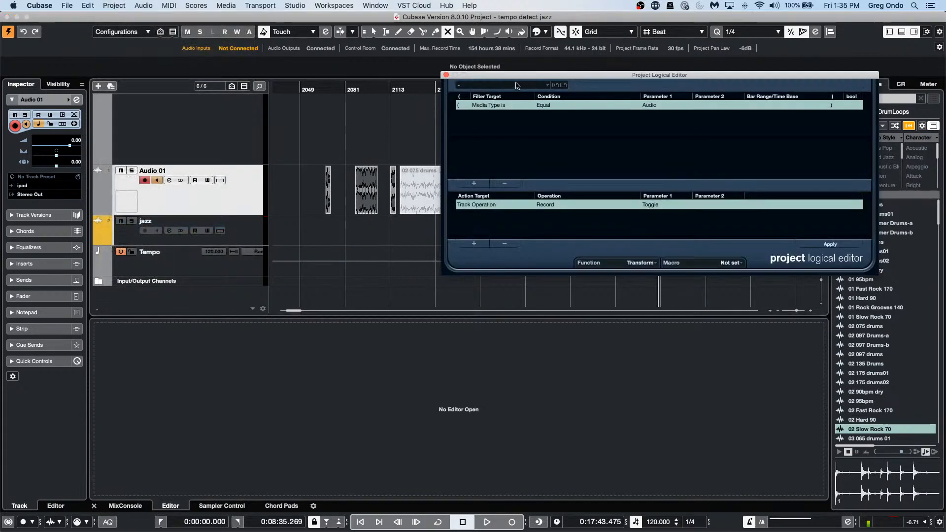
Step: Load the Parts + Events 'Delete muted elements' preset and move the editor to mid-screen
left_click(507, 85)
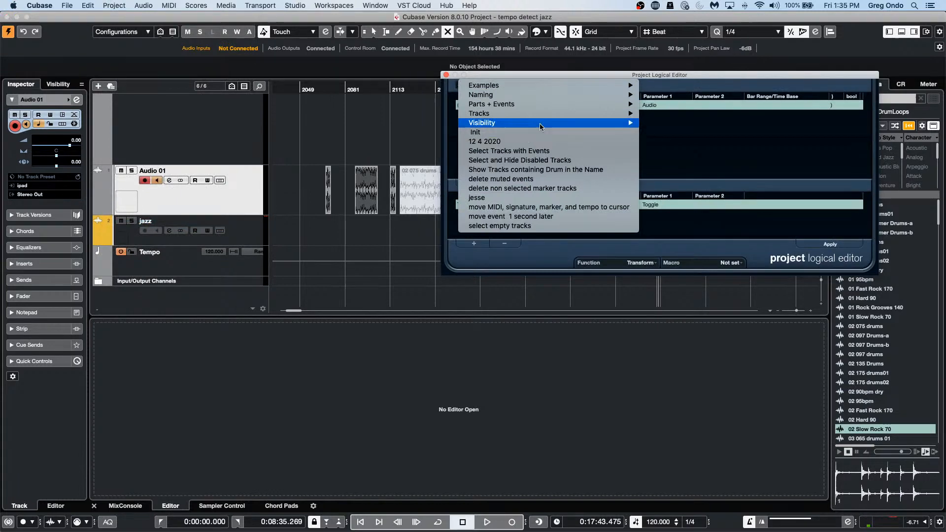
mouse_move(549, 114)
mouse_move(595, 106)
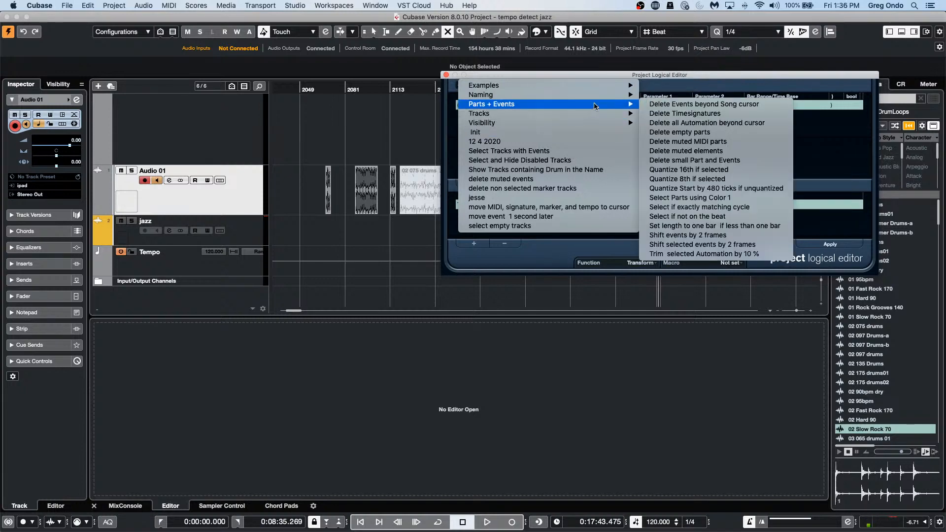
left_click(762, 153)
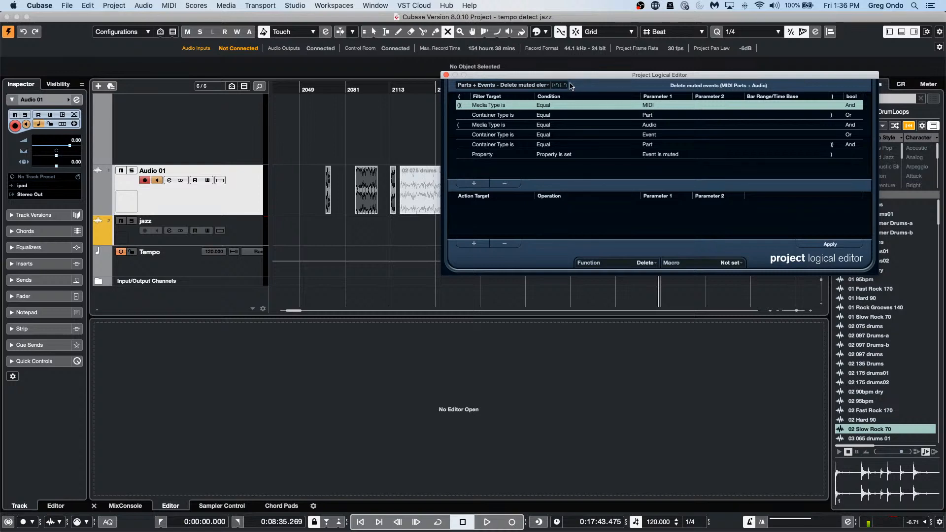
left_click_drag(576, 78, 397, 267)
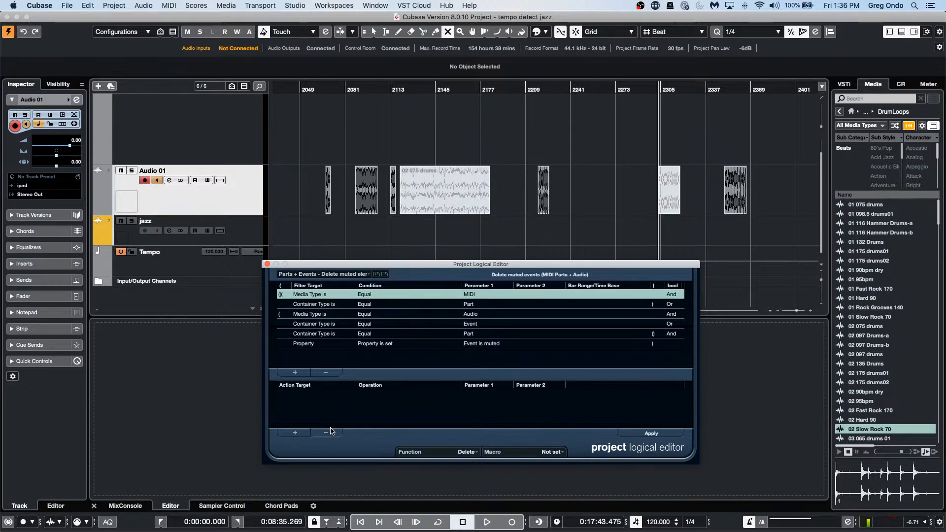
Step: Remove the preset's three filter condition rows
left_click(325, 373)
left_click(325, 372)
left_click(325, 372)
left_click(326, 373)
left_click(325, 372)
left_click(325, 373)
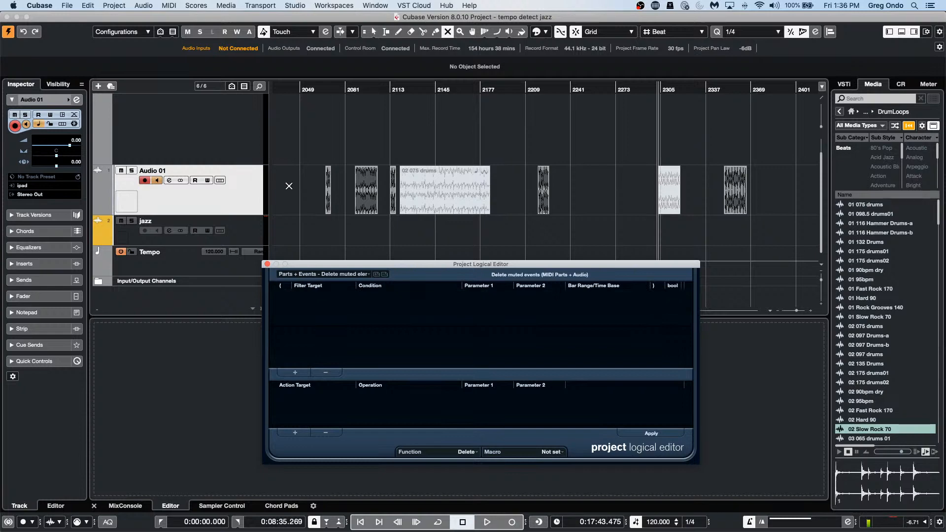
left_click(246, 190)
right_click(246, 191)
mouse_move(387, 196)
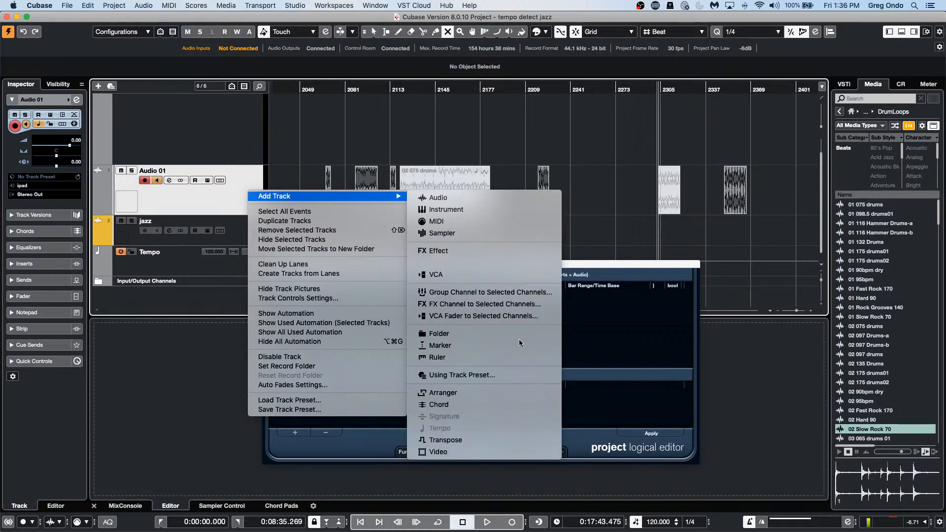
left_click(639, 329)
Step: Try a Property / Event is muted filter row, then delete it again
left_click(294, 372)
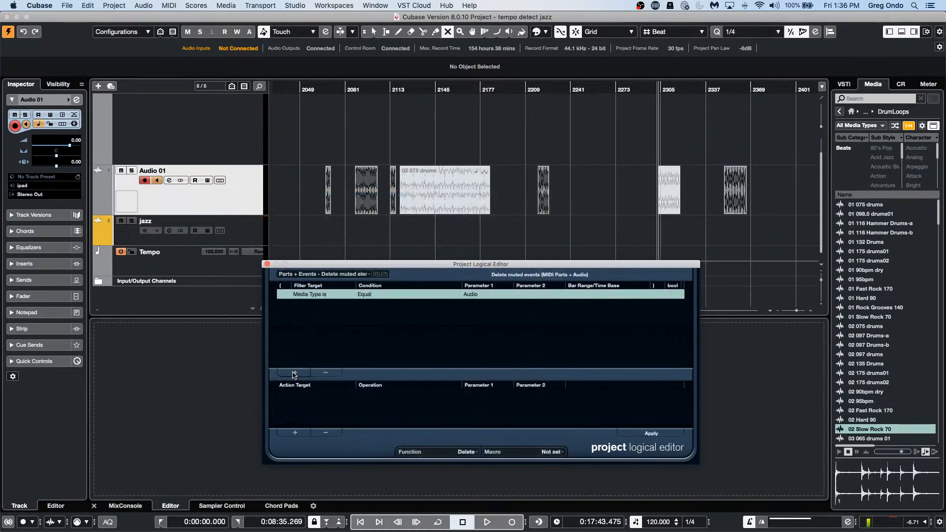
left_click(323, 295)
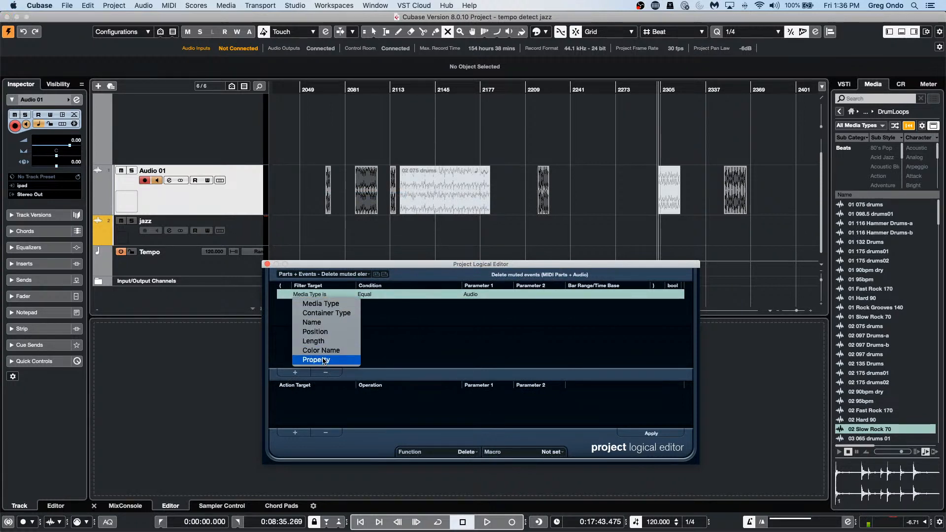
key("Return")
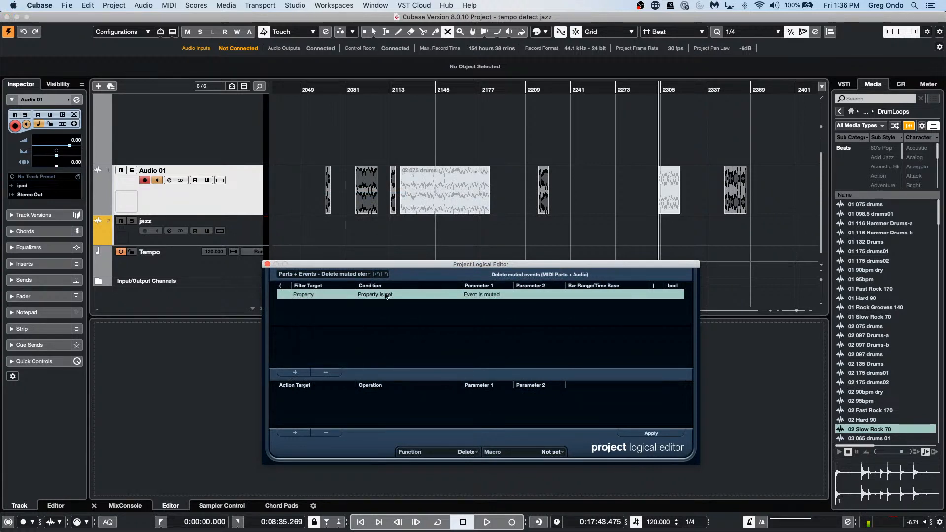
left_click(499, 296)
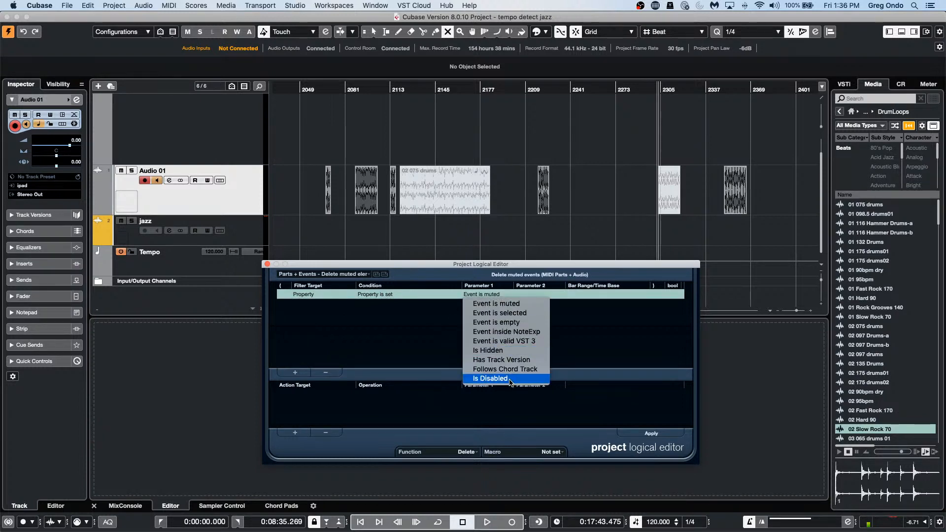
left_click(304, 299)
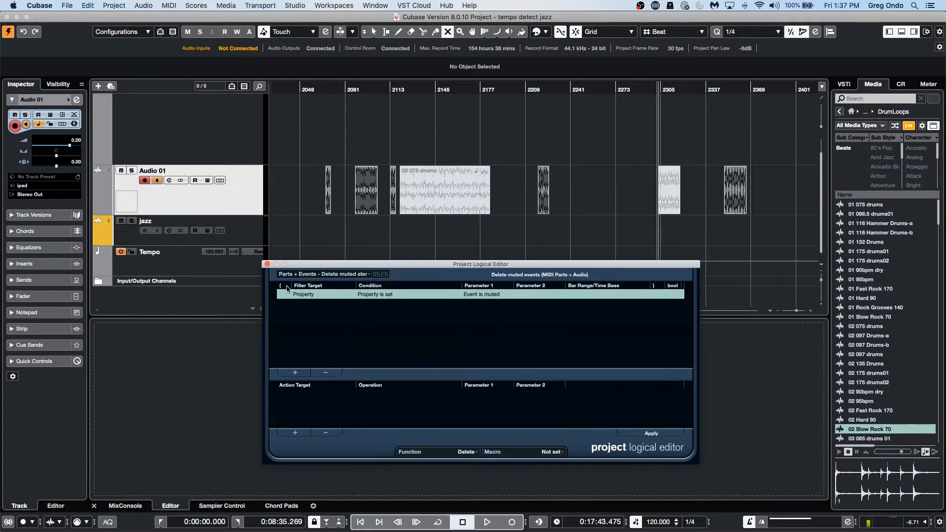
left_click(303, 295)
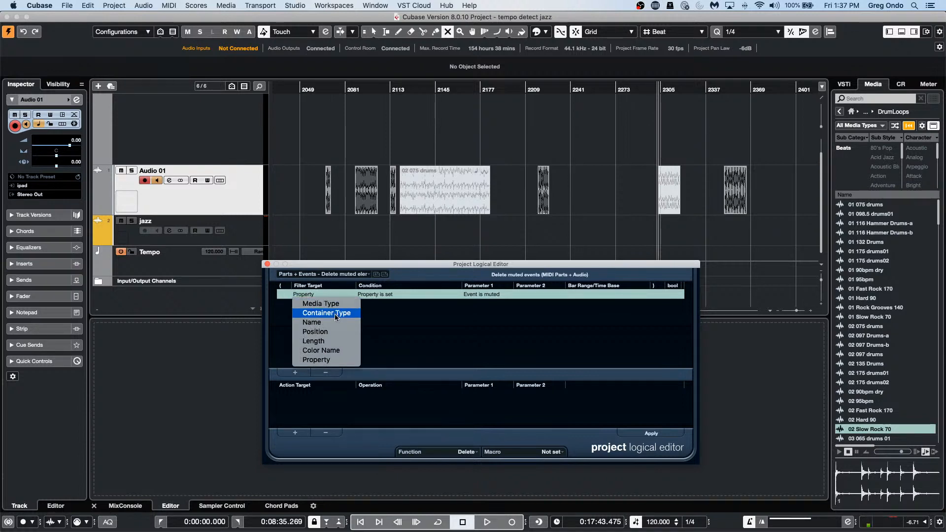
left_click(388, 294)
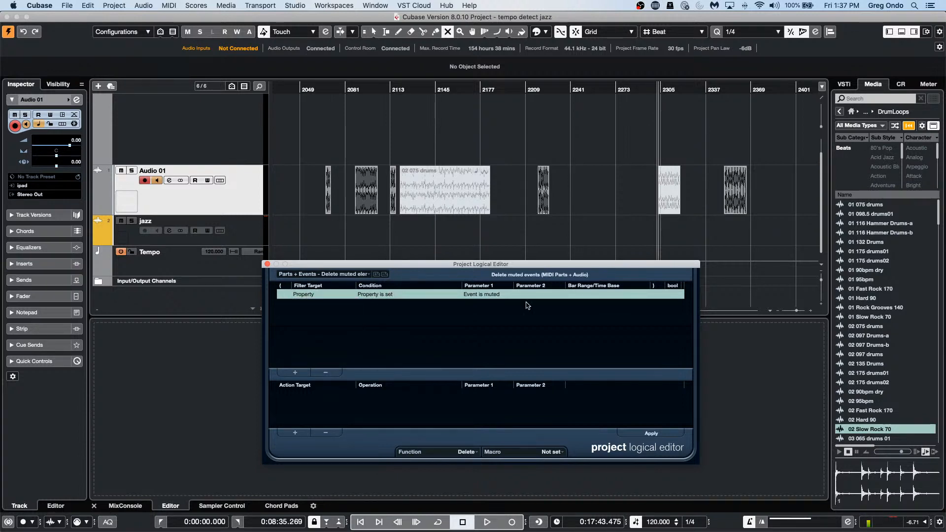
left_click(489, 295)
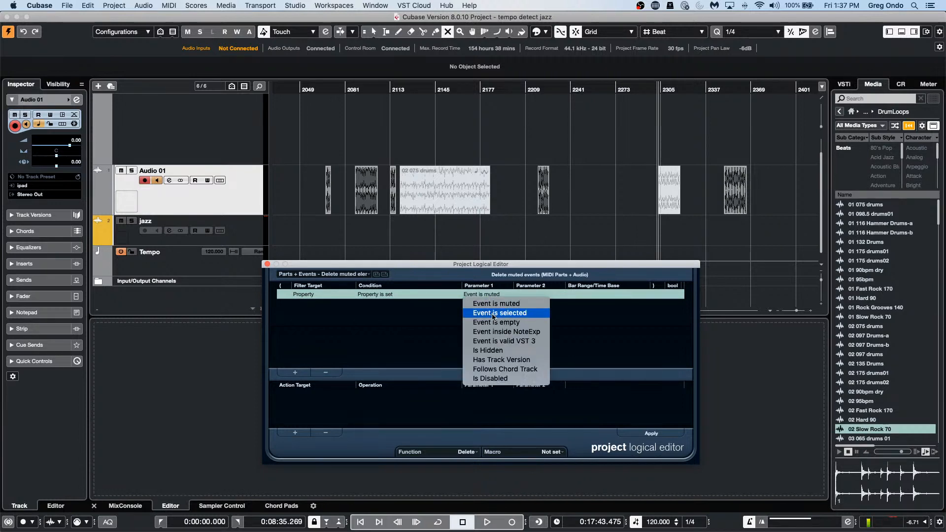
left_click(411, 329)
left_click(322, 372)
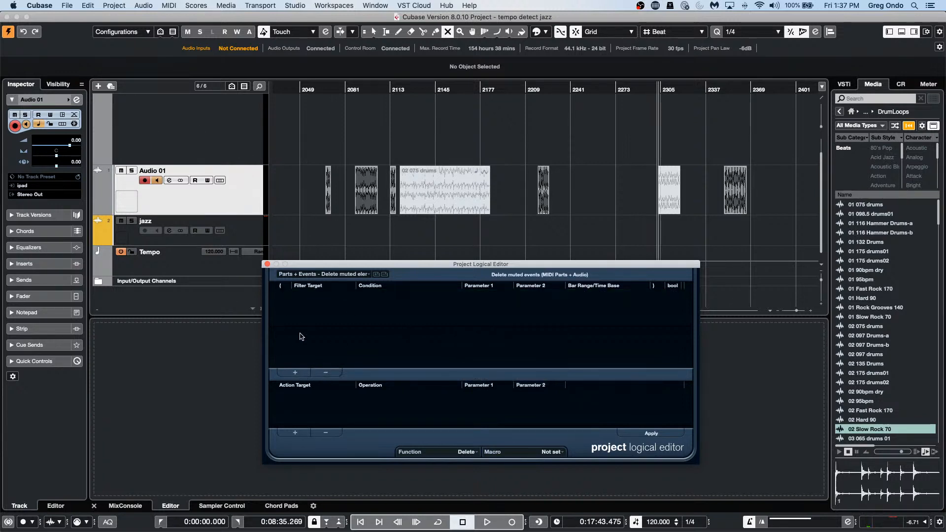
Step: Add a filter row: Container Type is Equal Track
left_click(295, 372)
left_click(318, 295)
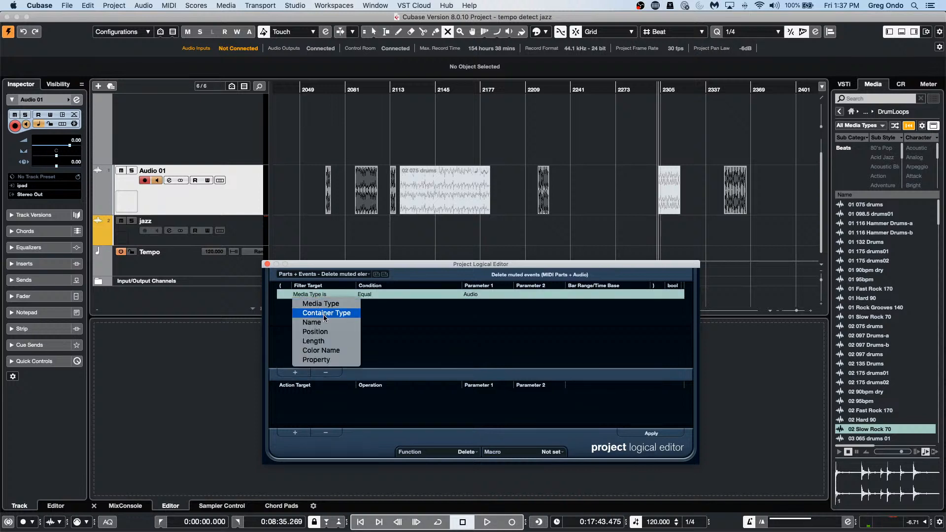
left_click(323, 314)
left_click(370, 294)
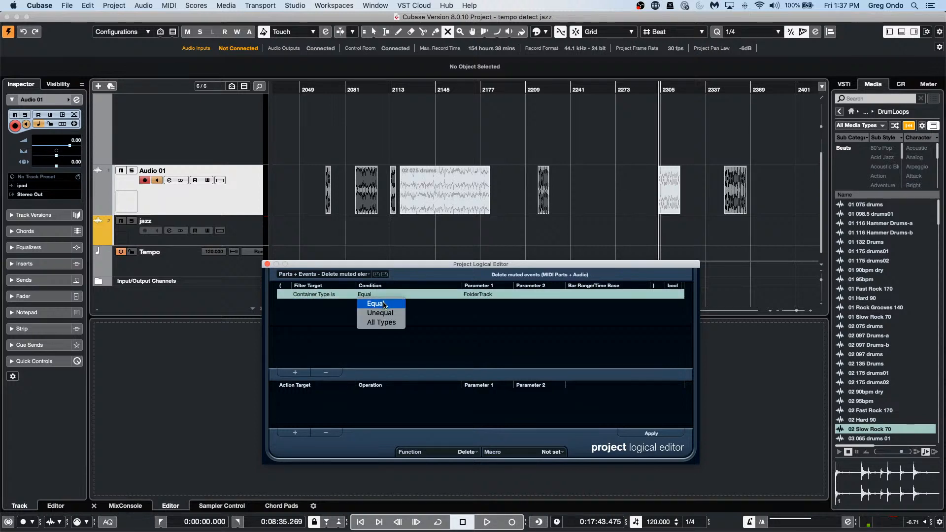
left_click(383, 304)
left_click(483, 297)
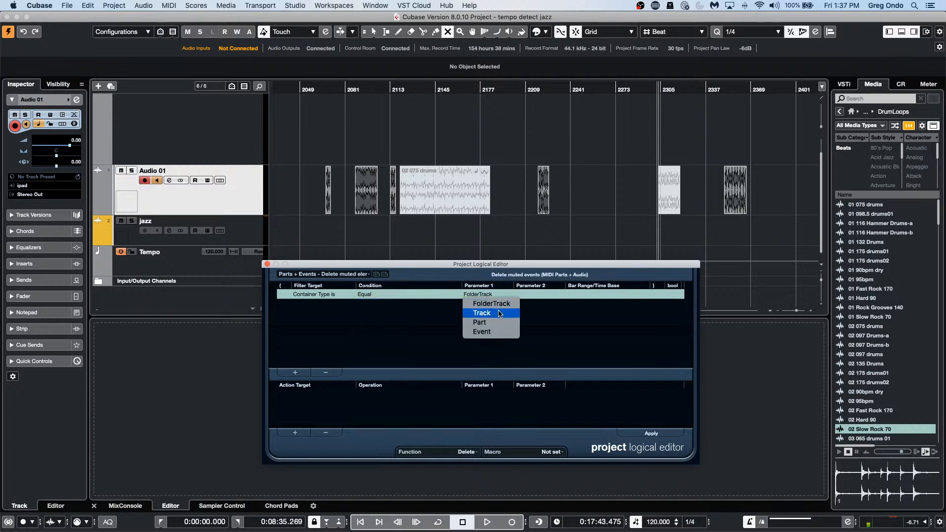
left_click(500, 314)
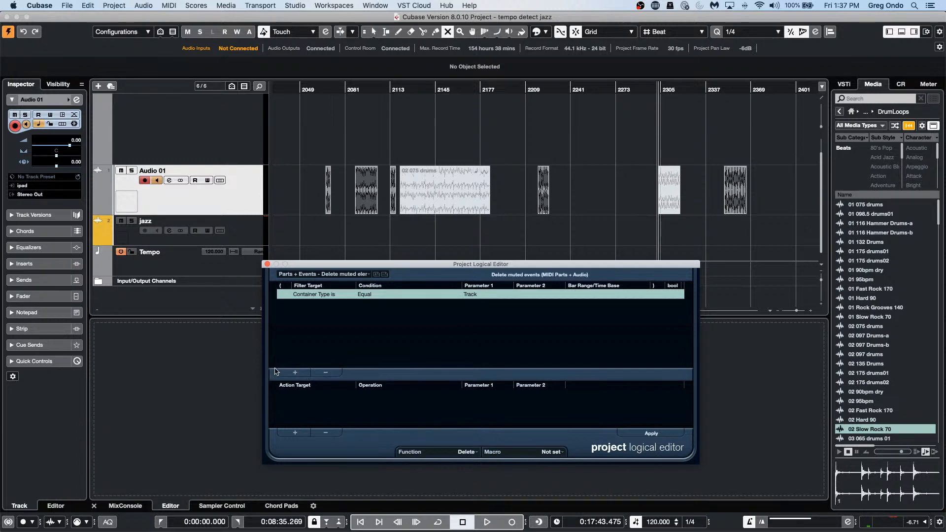
Step: Add a second row: Property, Property is set, Event is muted
left_click(294, 373)
left_click(318, 305)
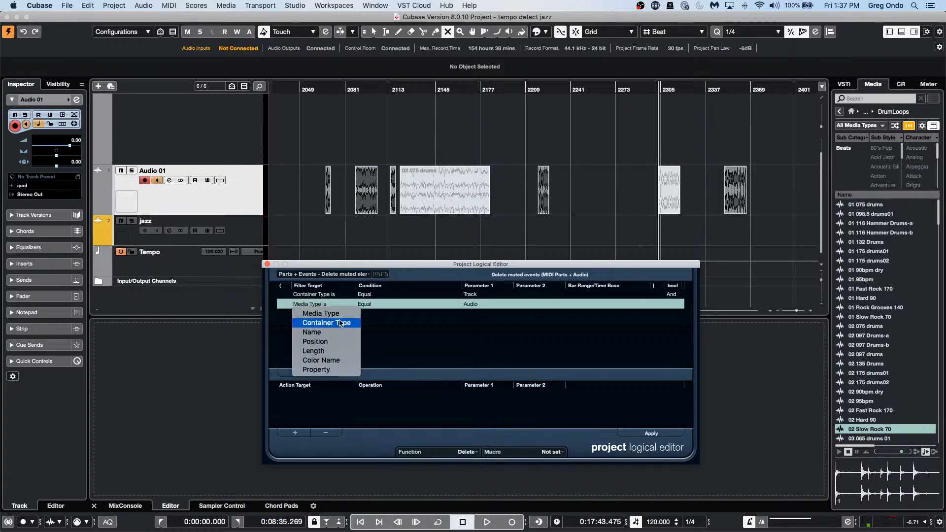
left_click(337, 370)
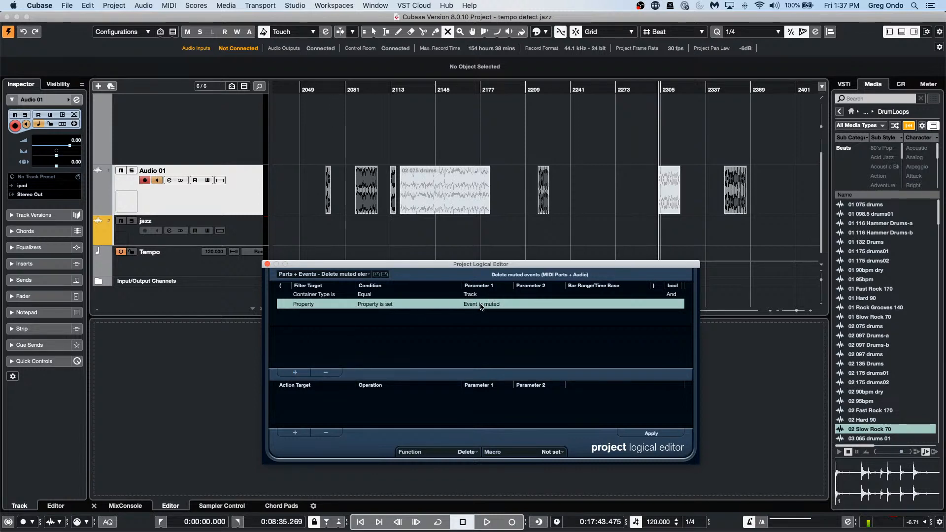
left_click(400, 305)
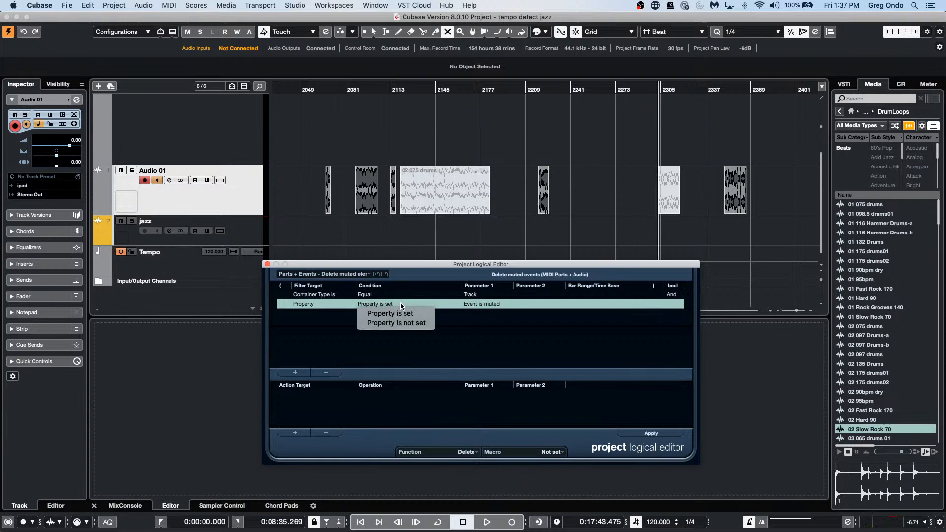
left_click(486, 304)
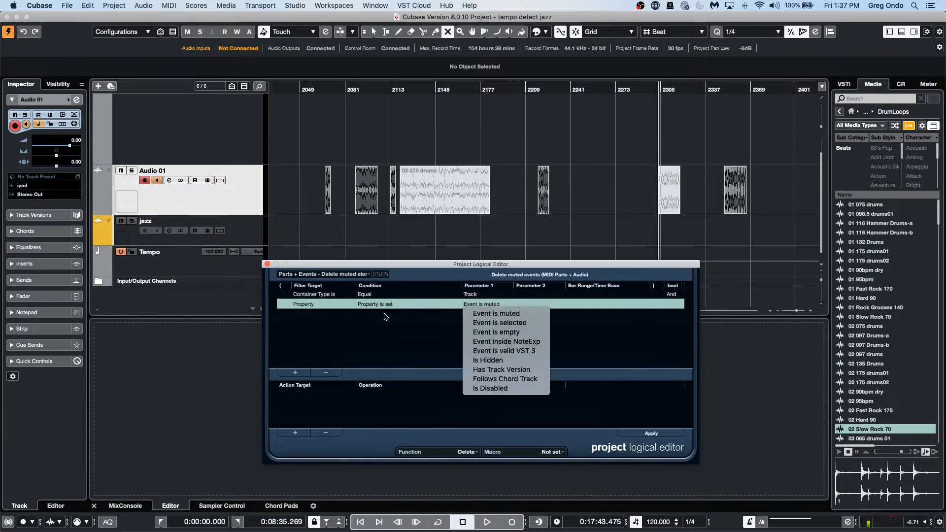
left_click(385, 304)
left_click(485, 304)
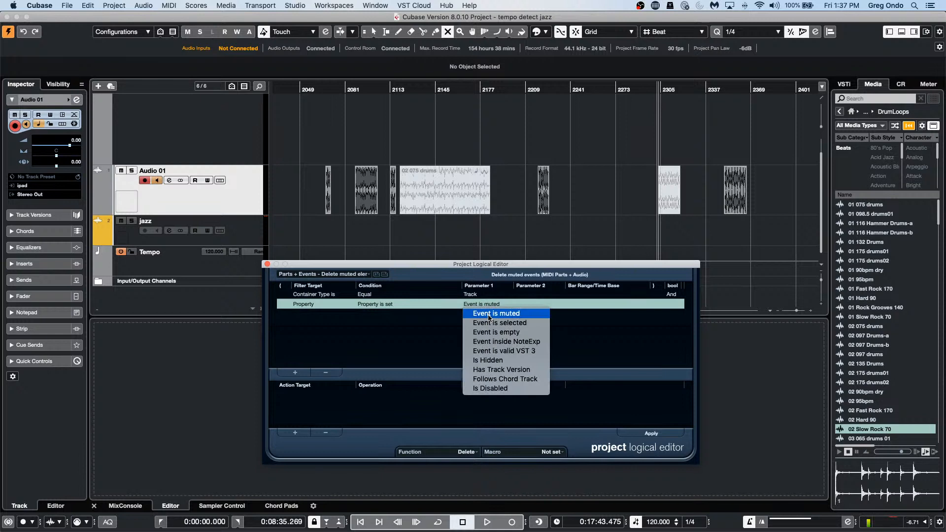
left_click(489, 315)
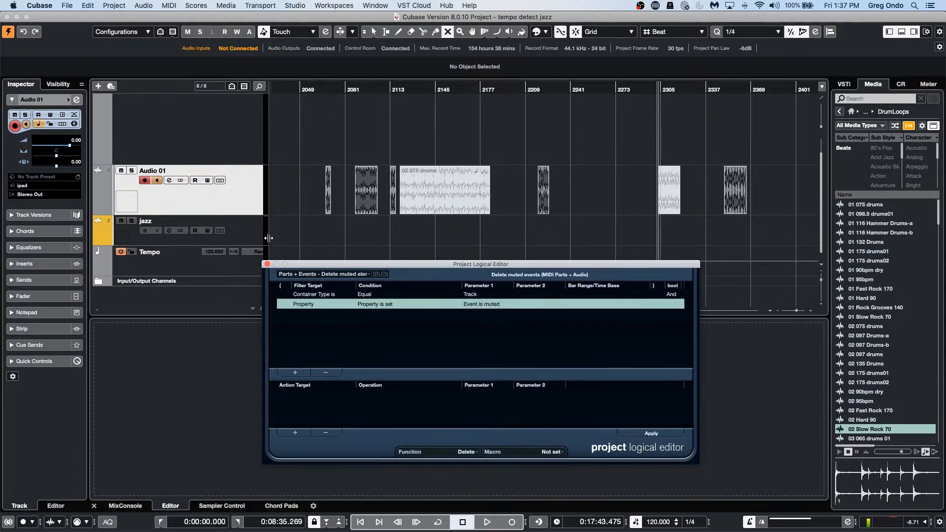
Step: Duplicate the Audio 01 track and select the '02 075 drums' event on the copy
left_click(268, 265)
right_click(199, 196)
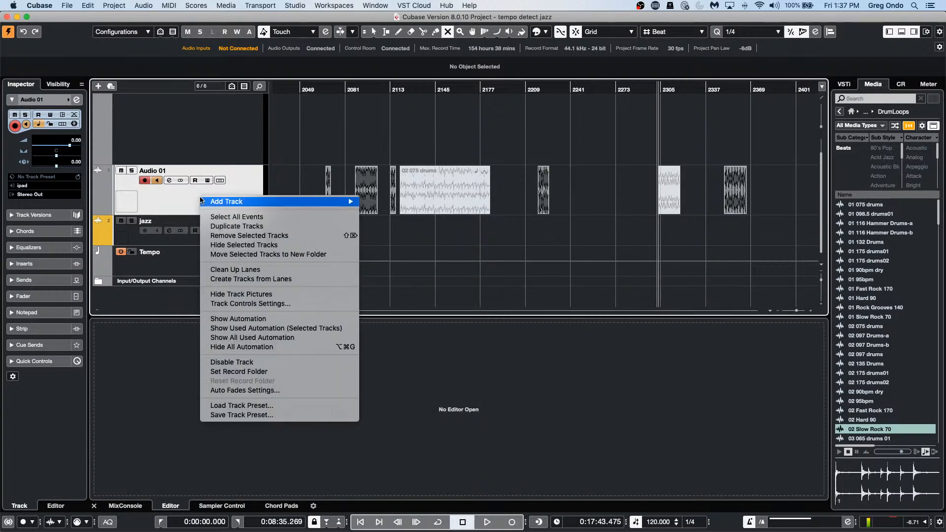
left_click(237, 226)
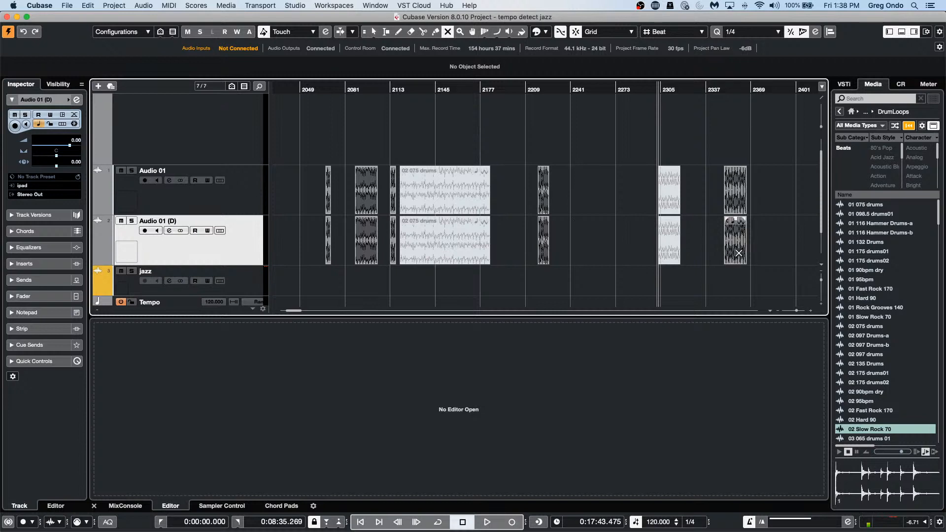
left_click(364, 240)
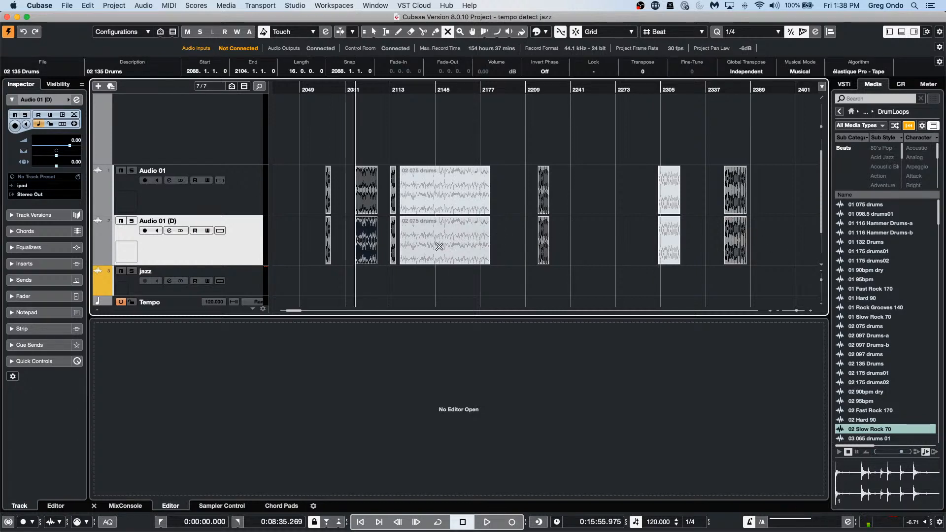
left_click(436, 247)
Step: Make Audio 01 the active track and reopen the Project Logical Editor
left_click(249, 196)
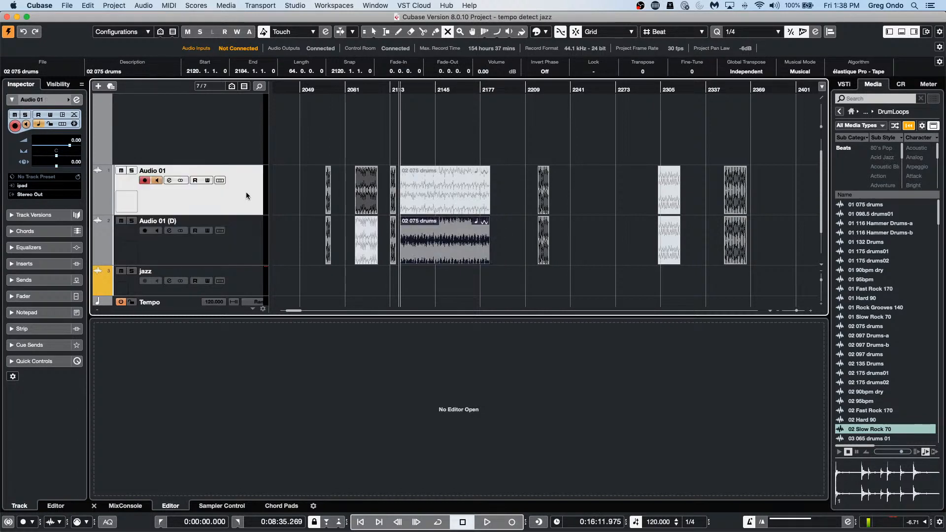
left_click(114, 5)
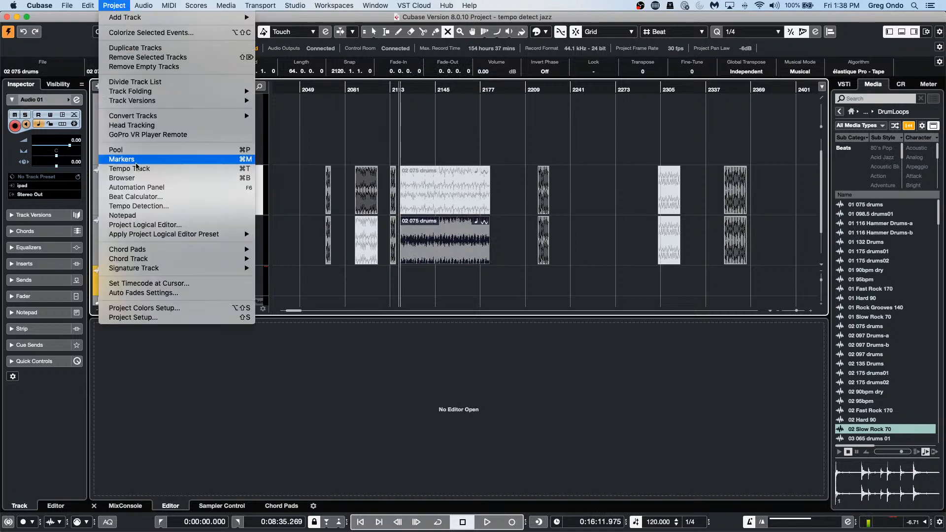
left_click(144, 228)
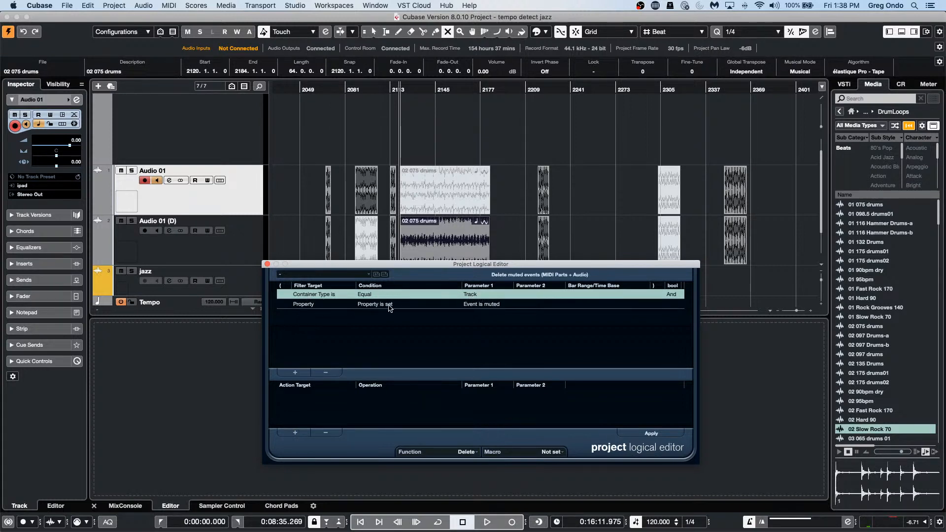
Step: Change the second condition's property to Event is selected
left_click(498, 305)
left_click(497, 306)
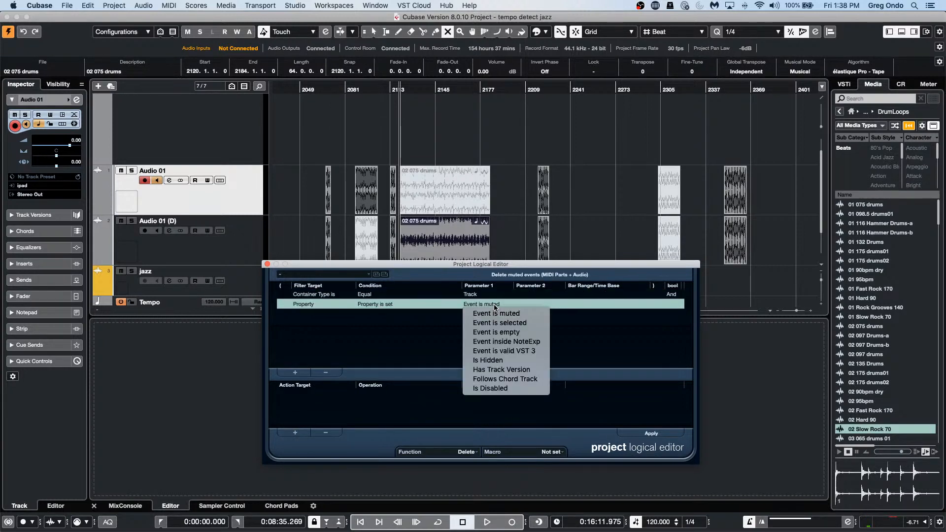
left_click(504, 324)
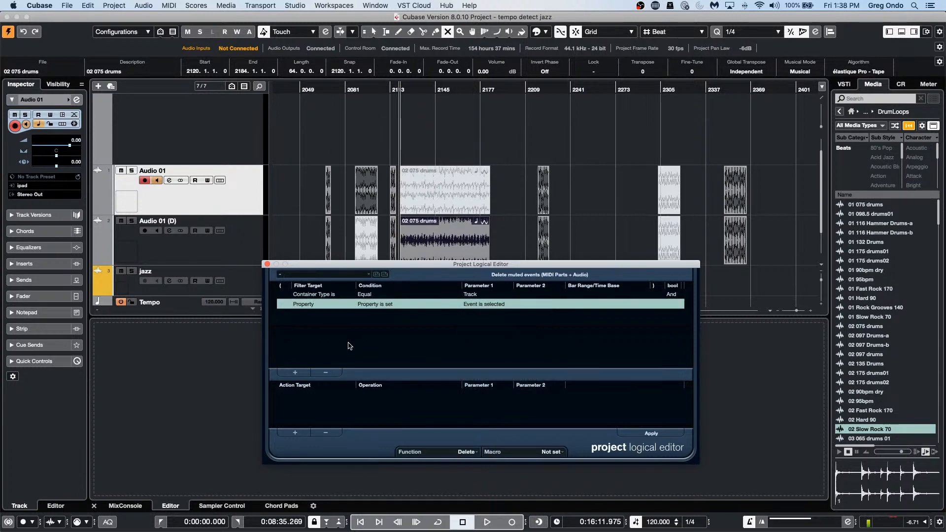
Step: Add a Property is set / Event is selected row, then remove the Event is selected and Event is muted conditions
left_click(295, 373)
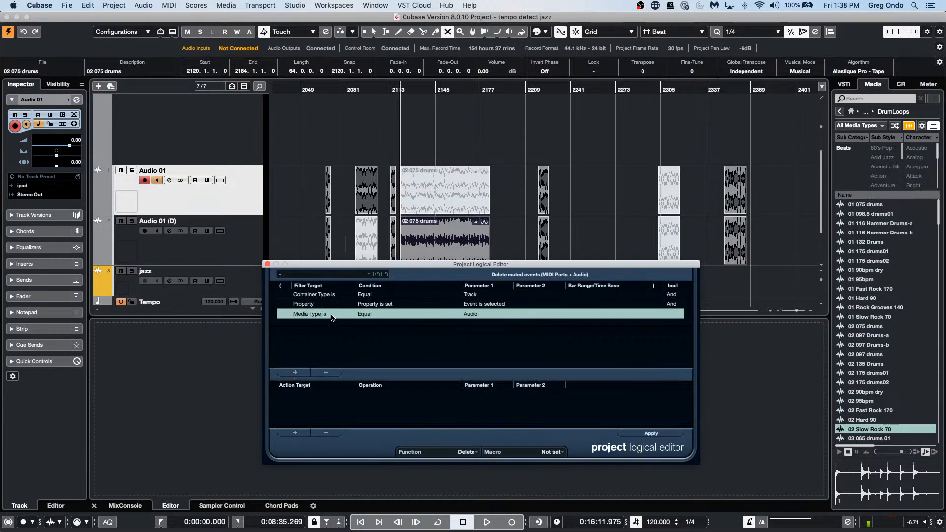
left_click(331, 315)
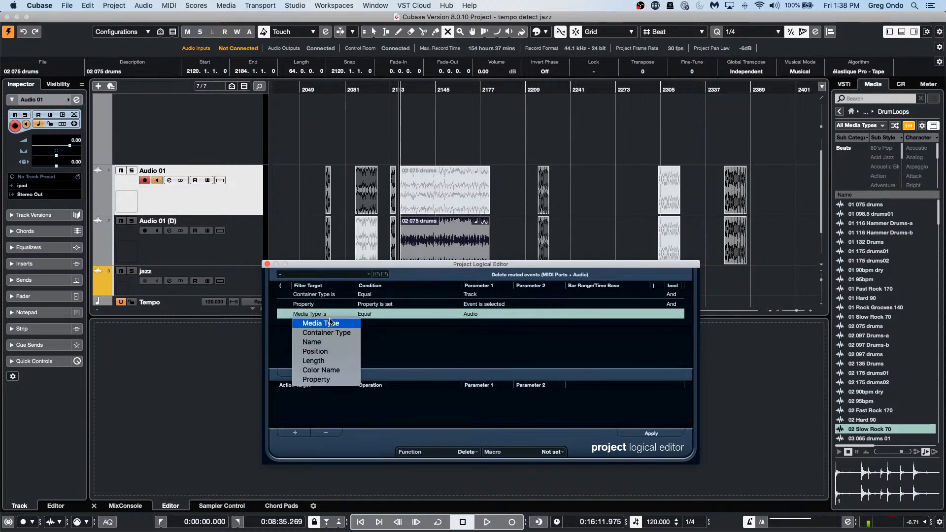
left_click(328, 379)
left_click(389, 314)
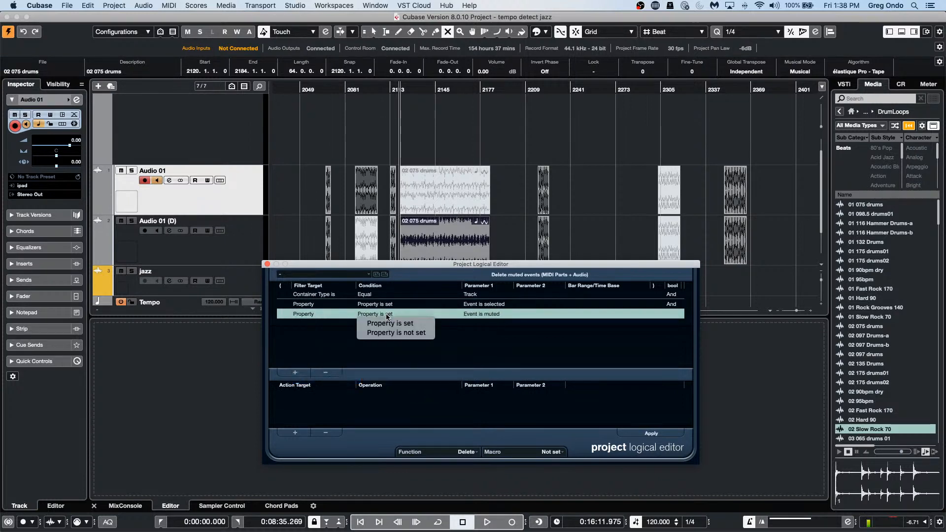
left_click(393, 326)
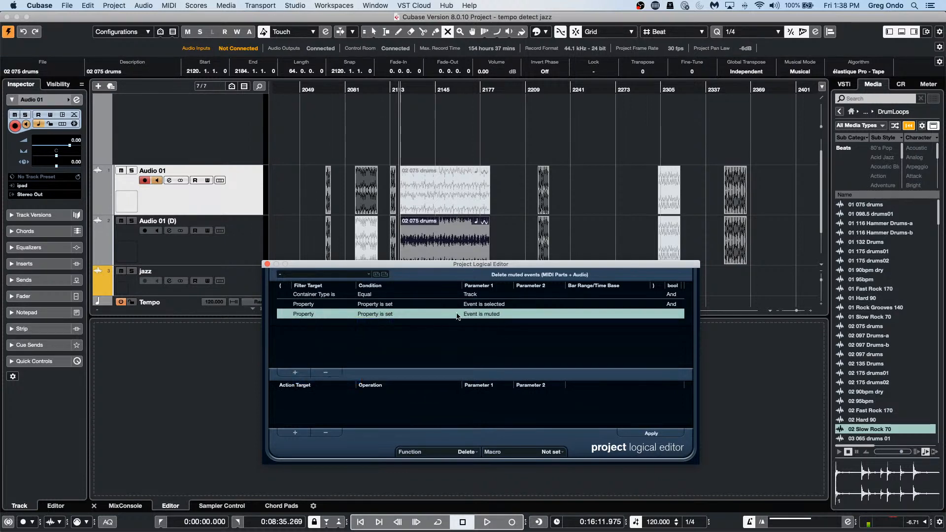
left_click(491, 305)
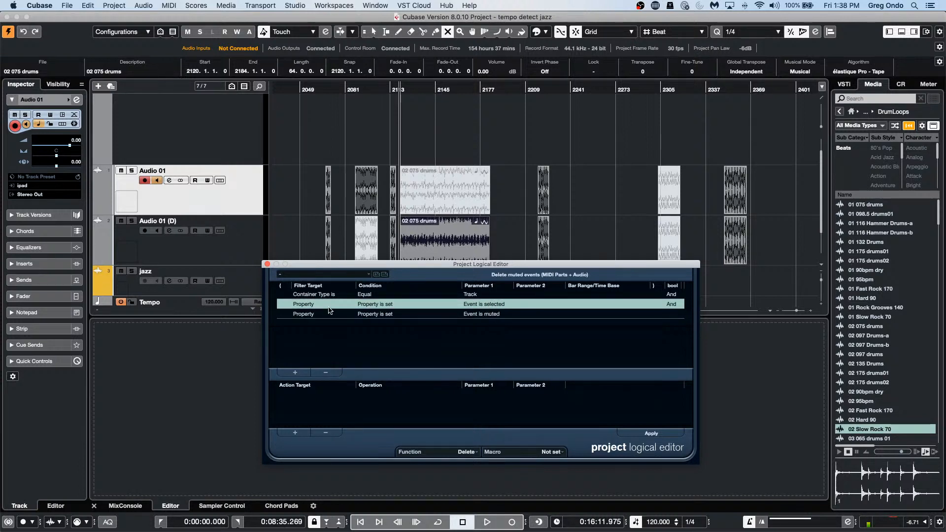
left_click(325, 372)
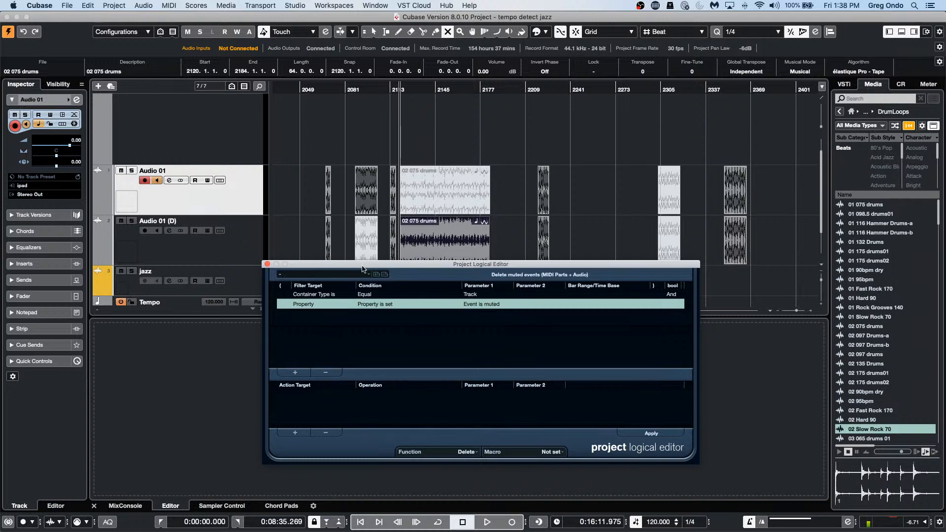
left_click(337, 371)
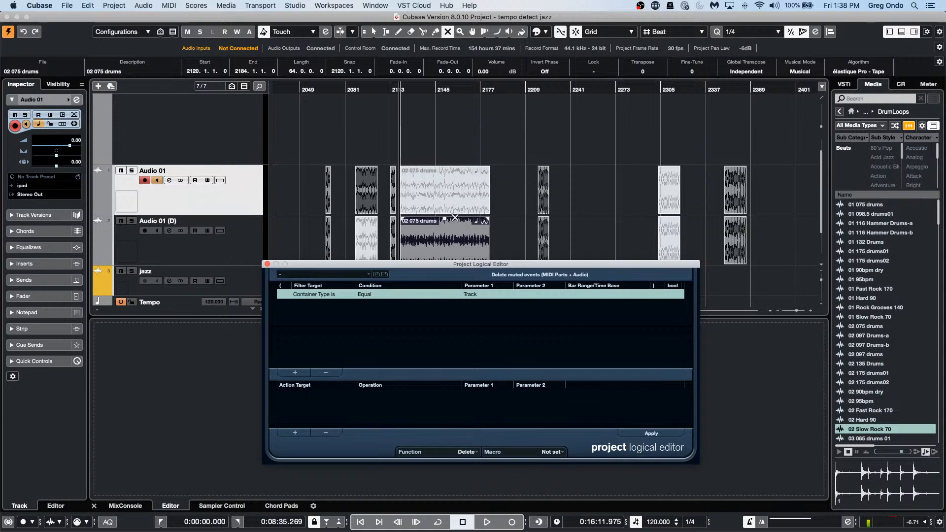
Step: Unmute the greyed event on Audio 01 and add a Property is set / Event is muted filter row
left_click(364, 208)
left_click(301, 373)
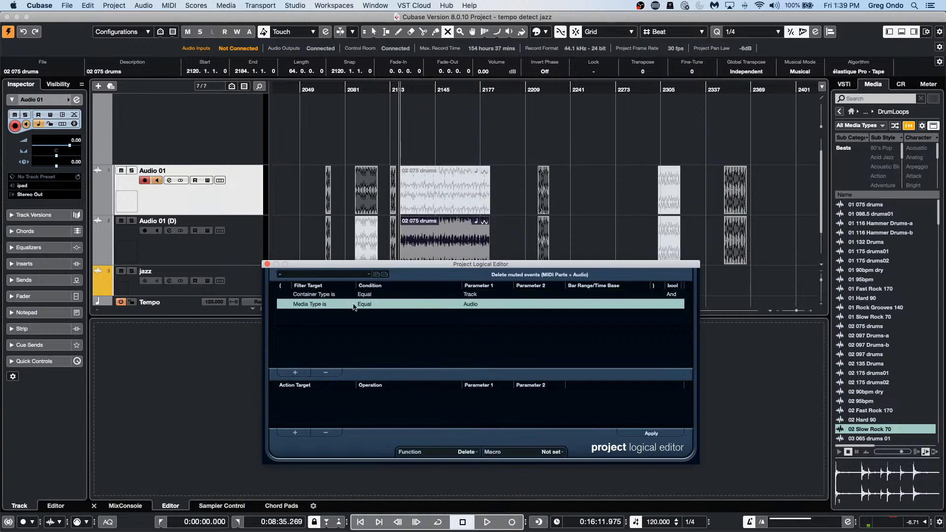
left_click(331, 304)
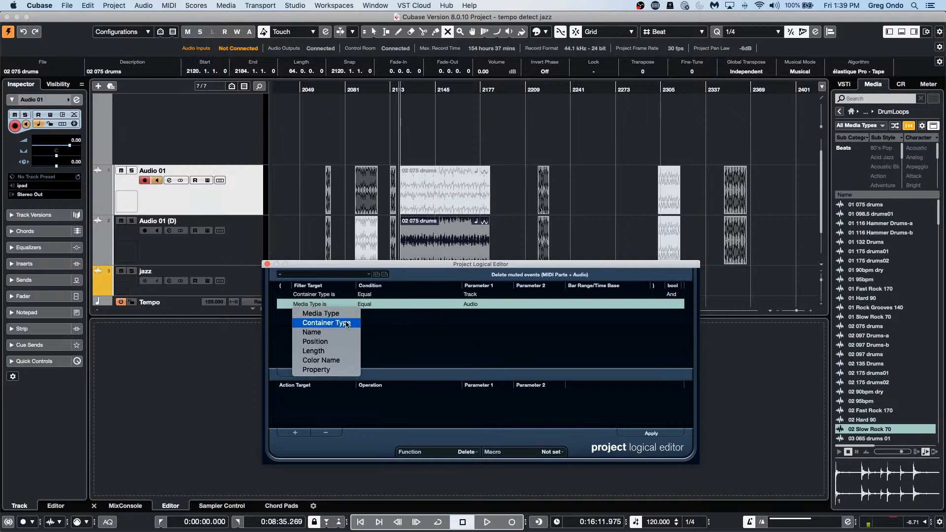
left_click(345, 370)
left_click(378, 305)
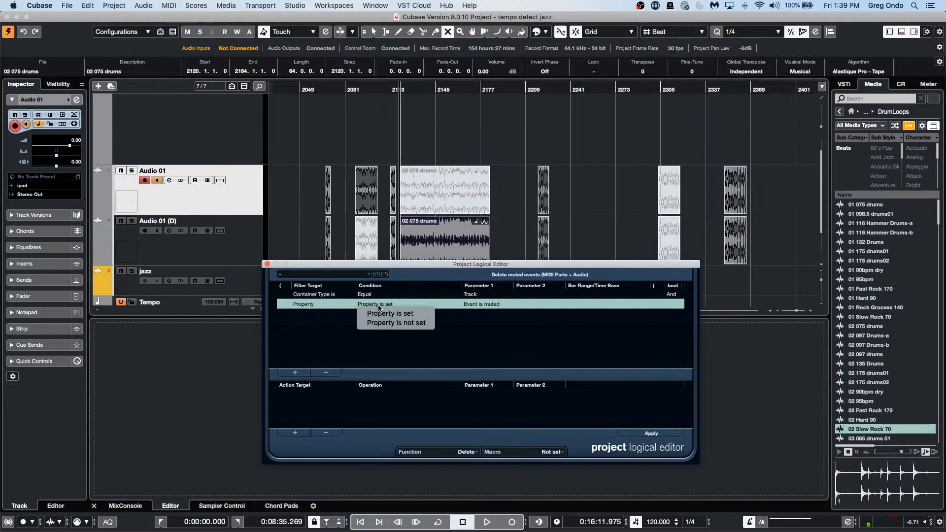
left_click(492, 305)
left_click(491, 304)
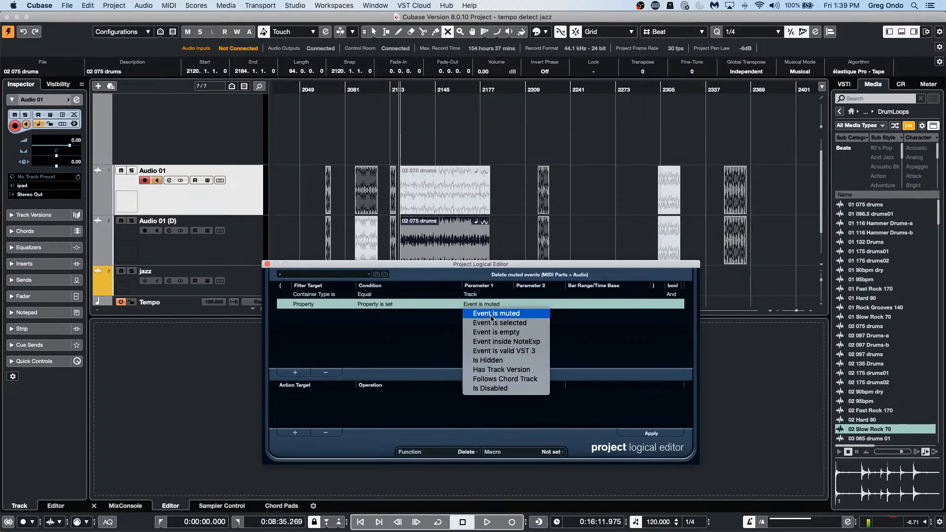
left_click(492, 315)
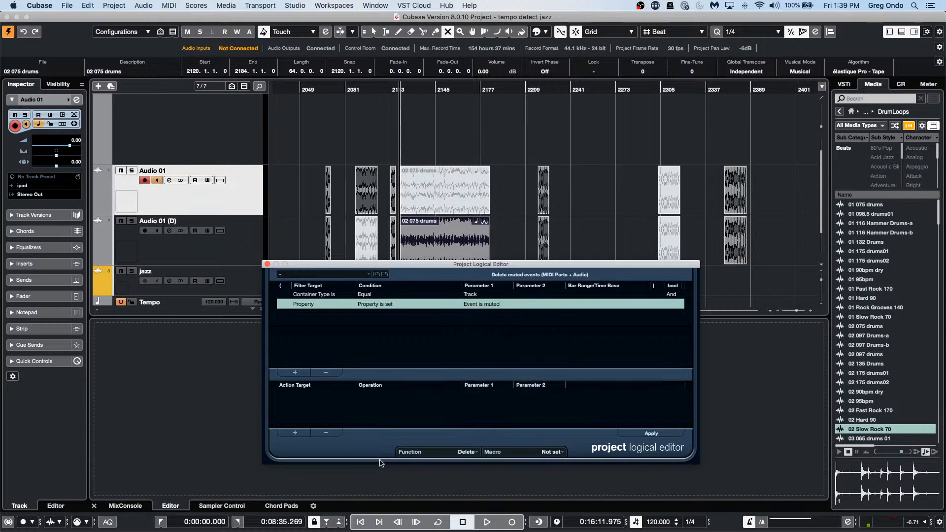
Step: Apply the filter with the Delete function, then remove the Event is muted row
left_click(660, 435)
left_click(469, 452)
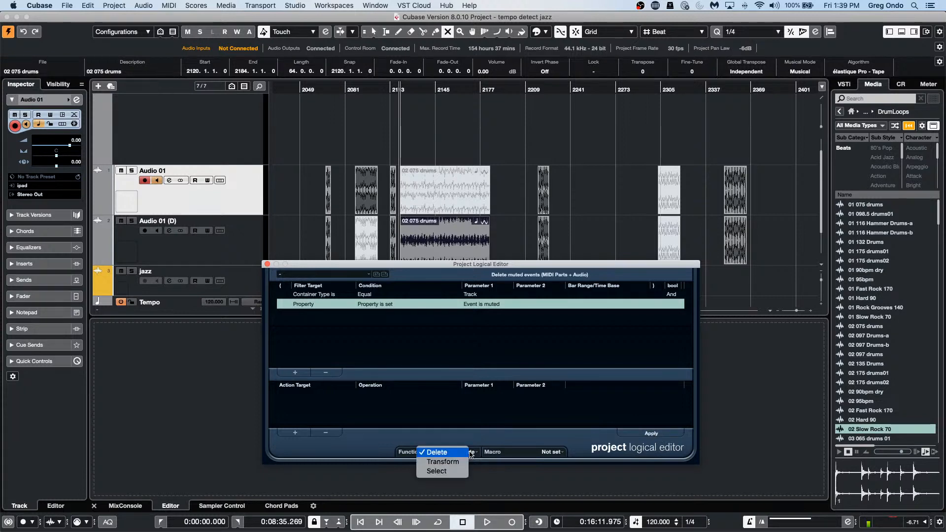
left_click(443, 452)
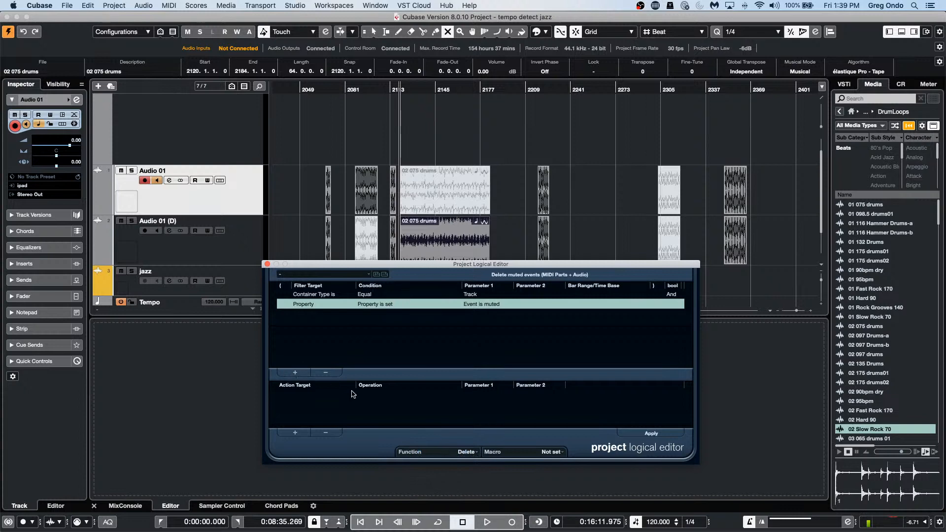
left_click(326, 372)
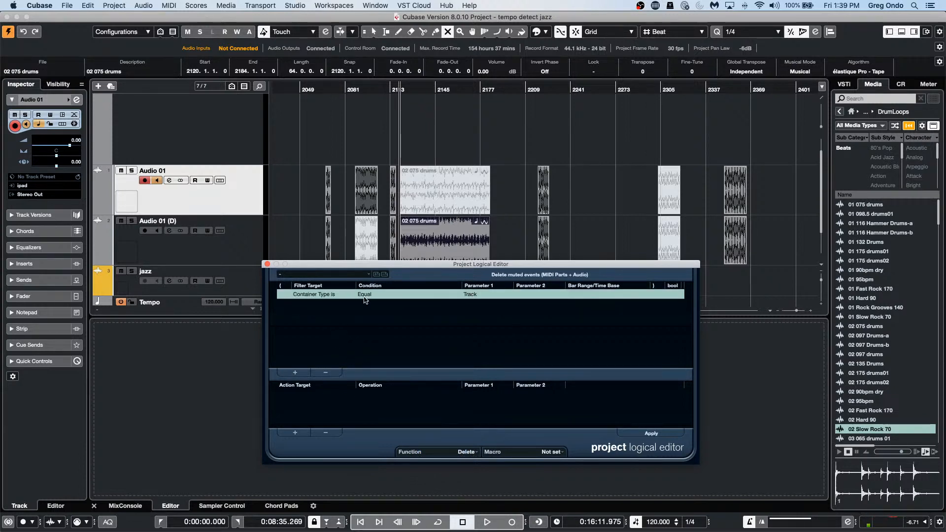
Step: Set a Media Type equal Audio condition, add a second row, then remove both Media Type rows
left_click(299, 295)
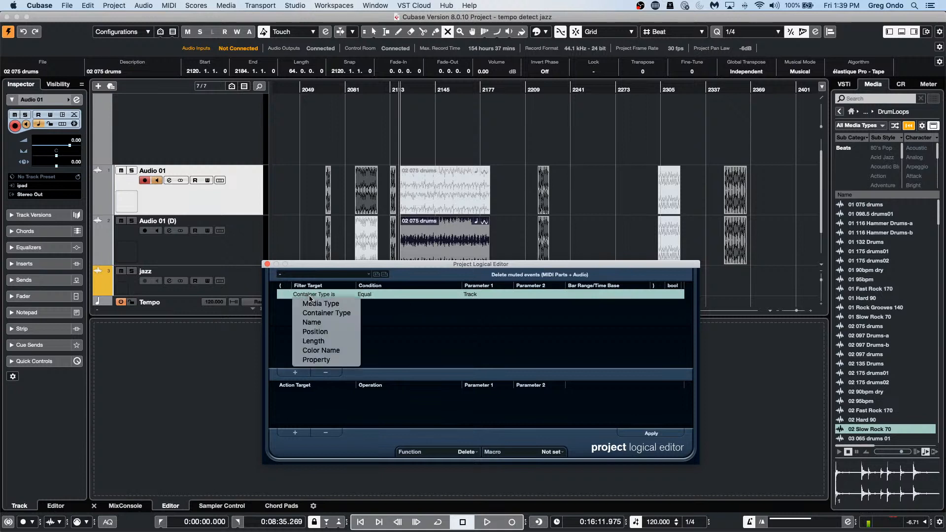
left_click(341, 304)
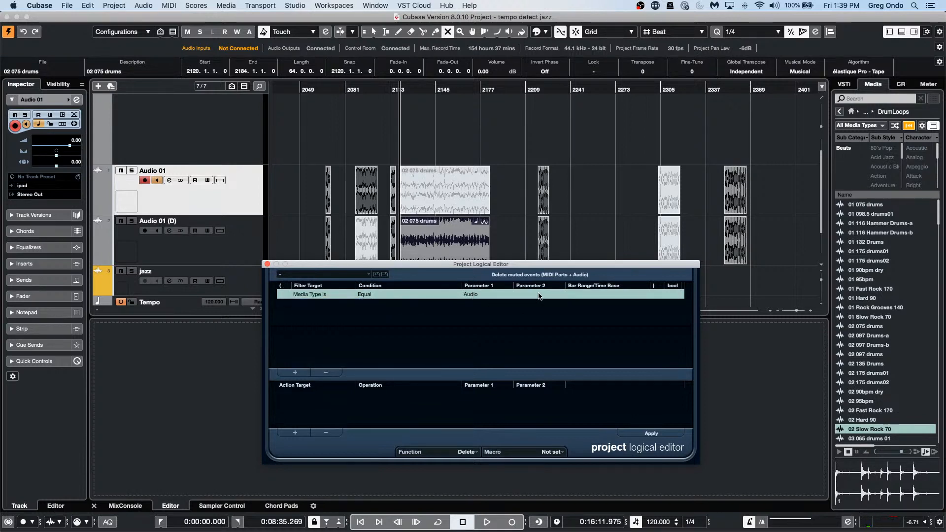
left_click(468, 294)
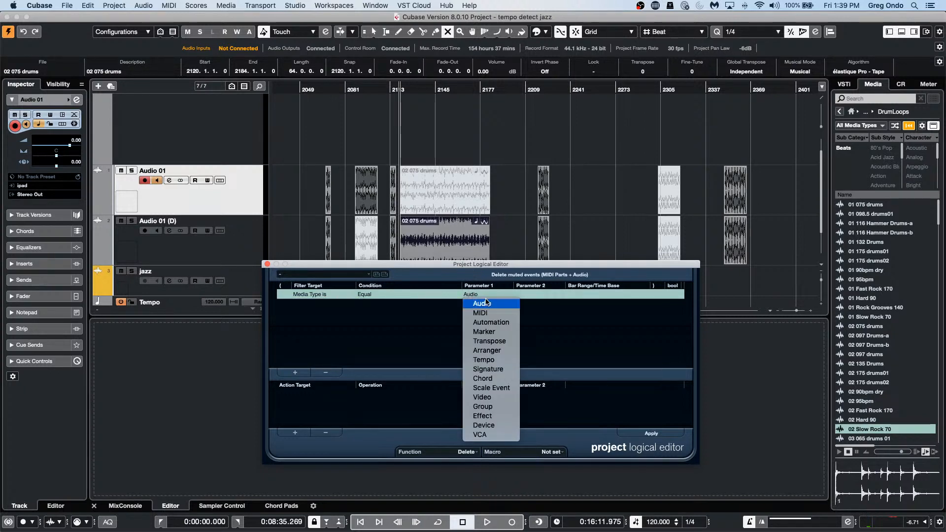
left_click(481, 304)
left_click(296, 373)
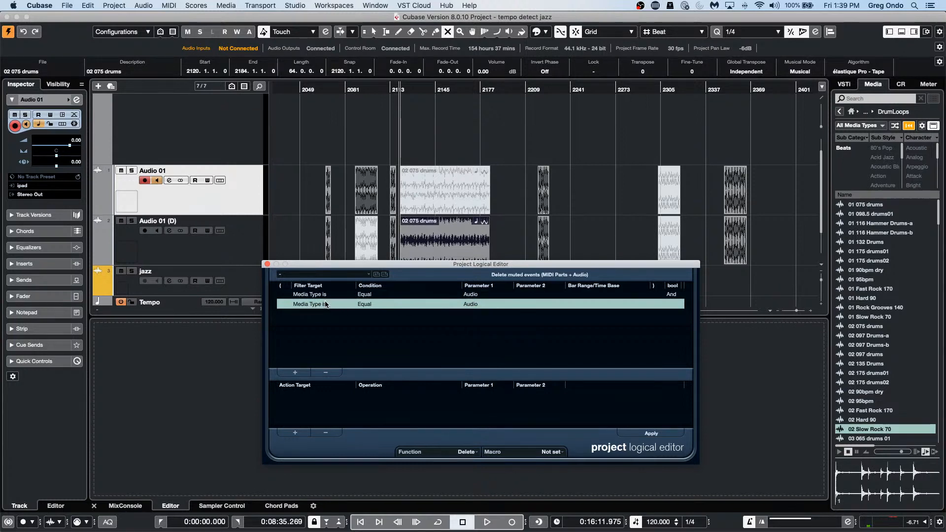
left_click(325, 305)
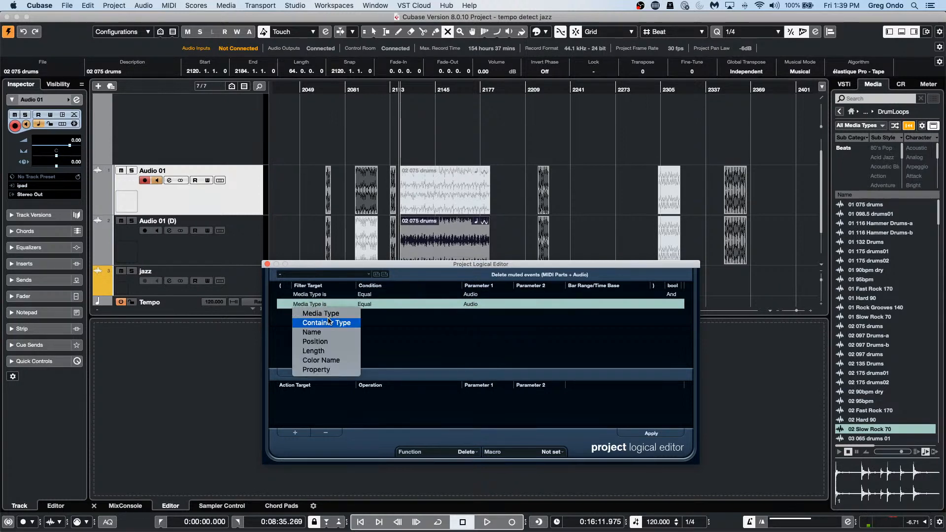
left_click(444, 341)
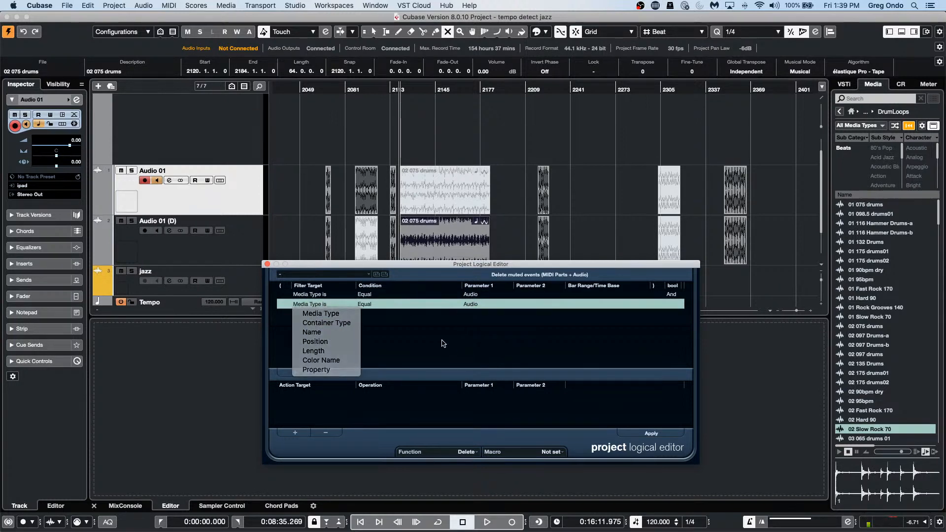
left_click(340, 377)
left_click(339, 376)
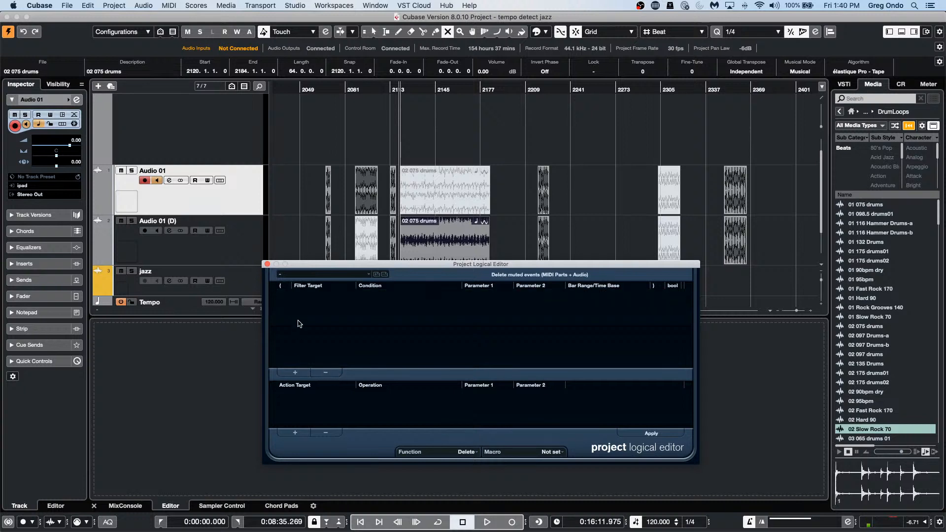
Step: Add two Container Type condition rows, then remove them again
left_click(295, 372)
left_click(317, 294)
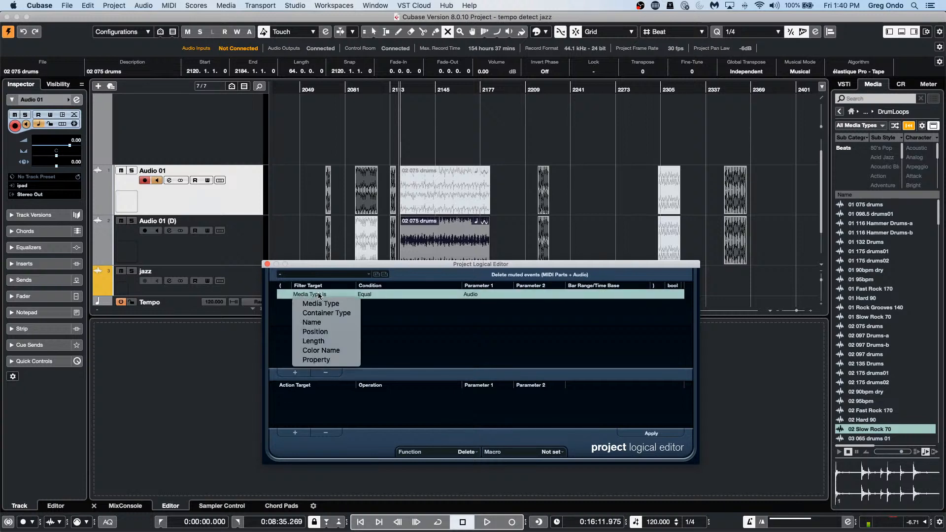
left_click(348, 314)
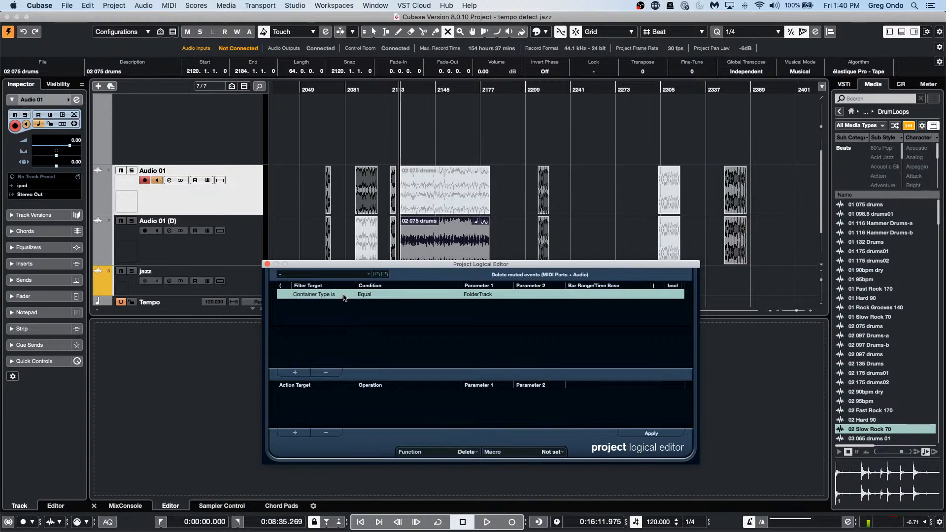
left_click(343, 297)
left_click(320, 303)
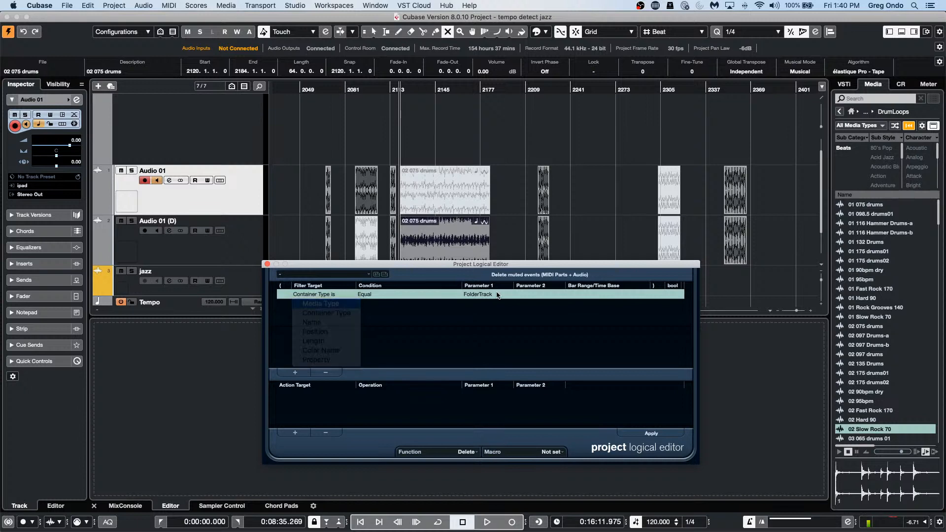
left_click(295, 372)
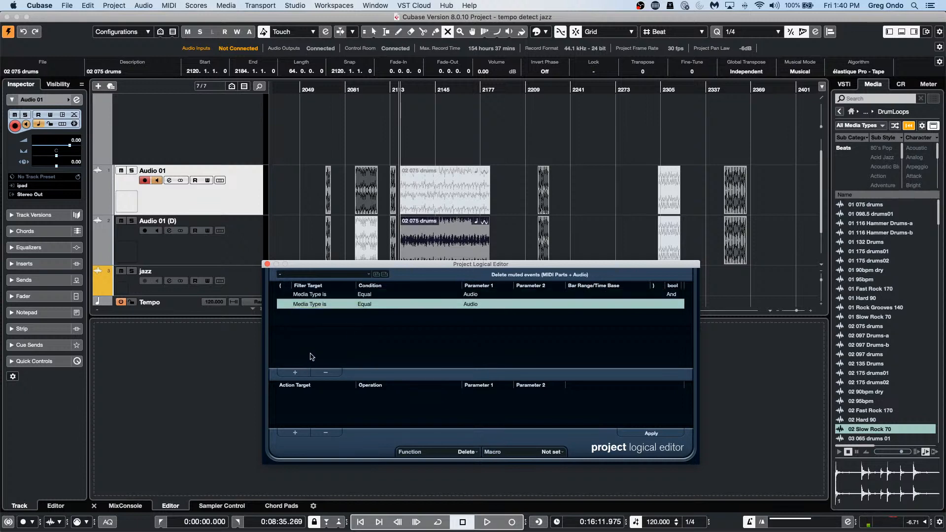
left_click(316, 305)
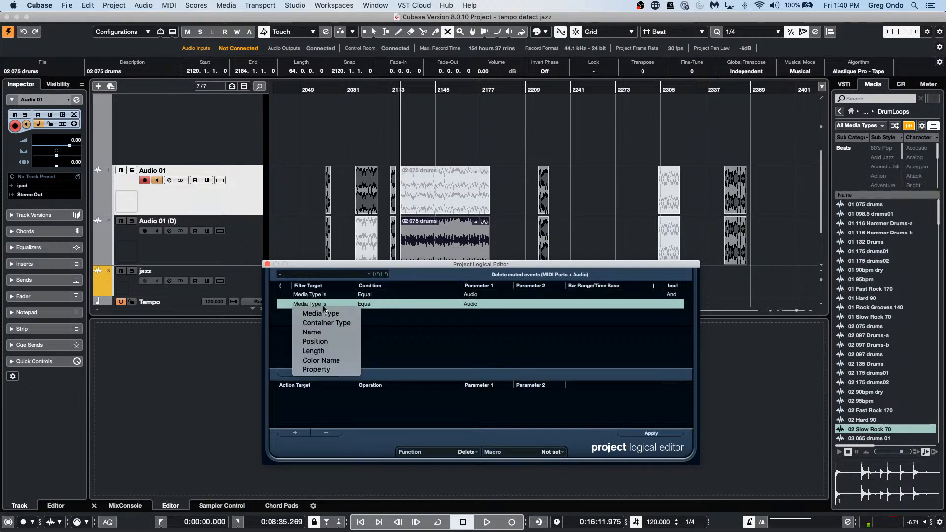
left_click(337, 323)
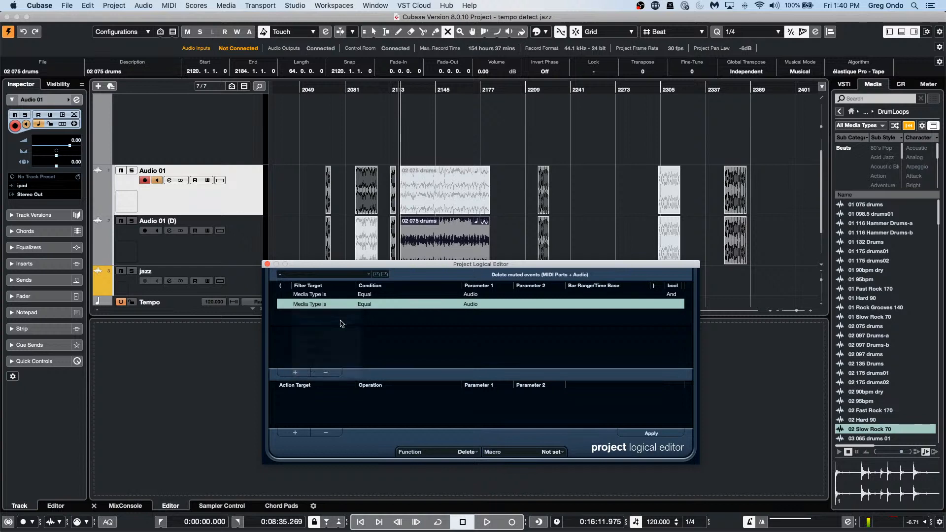
left_click(325, 372)
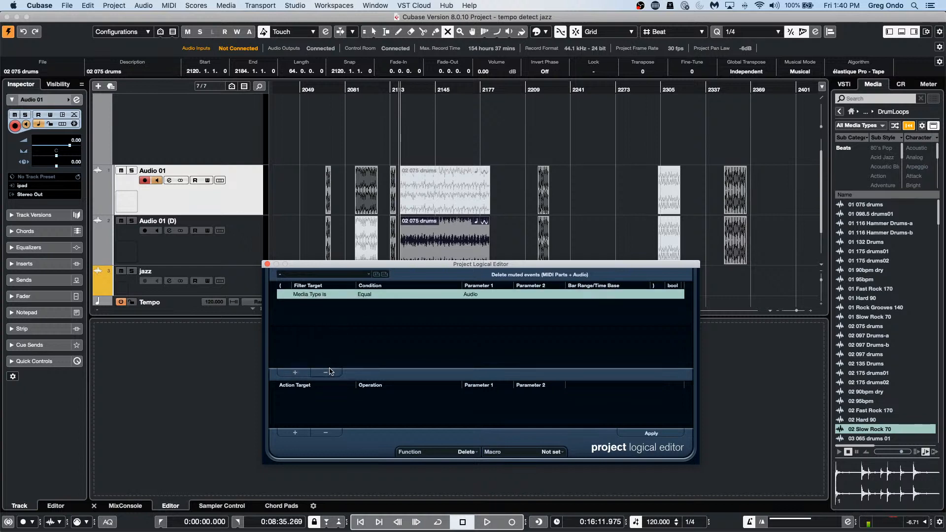
left_click(326, 373)
Step: Add a Container Type equal Track condition and apply it, deleting the audio tracks
left_click(293, 372)
left_click(303, 295)
left_click(413, 287)
left_click(486, 295)
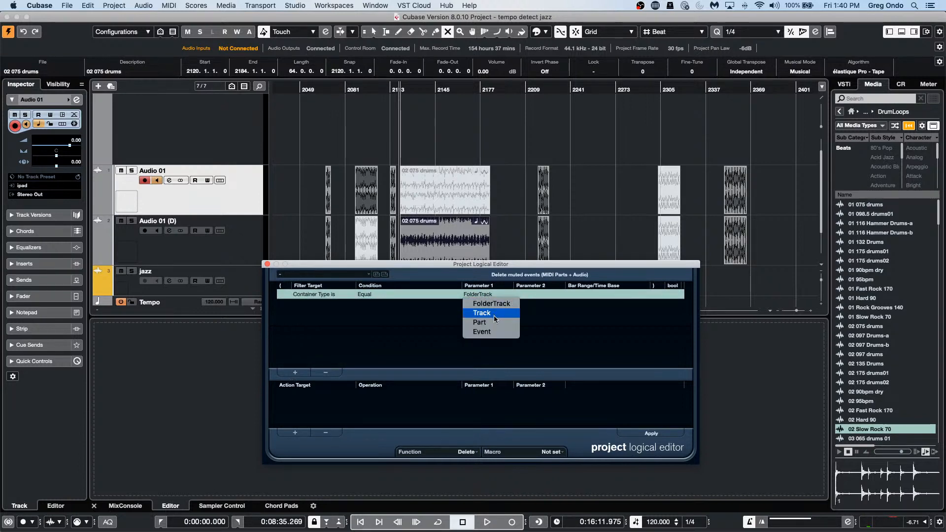
left_click(494, 314)
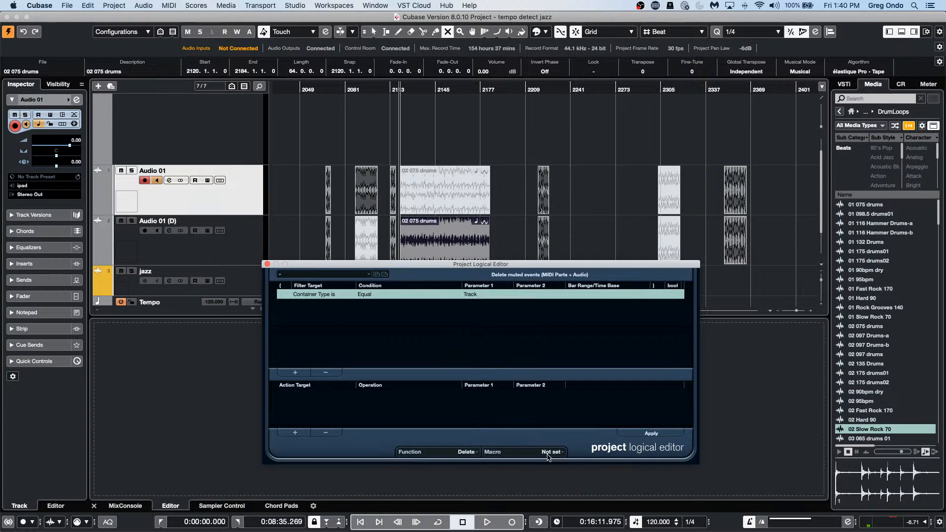
left_click(651, 434)
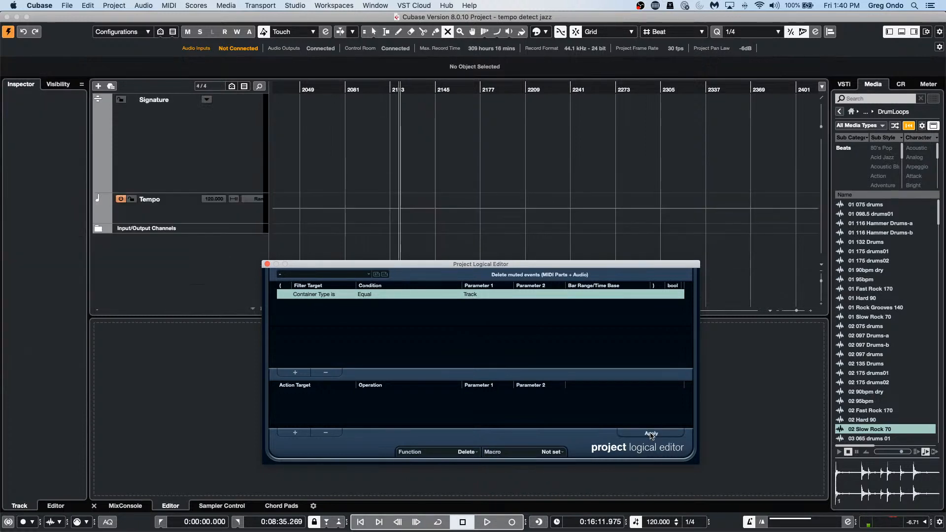
Step: Undo the track deletion and add a Media Type Audio condition, keeping Delete as the function
key("super+z")
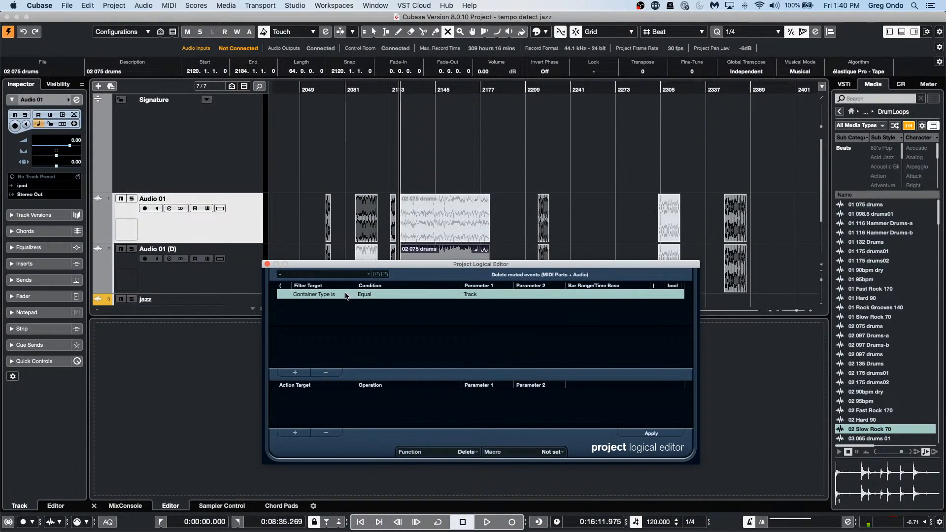
left_click(299, 373)
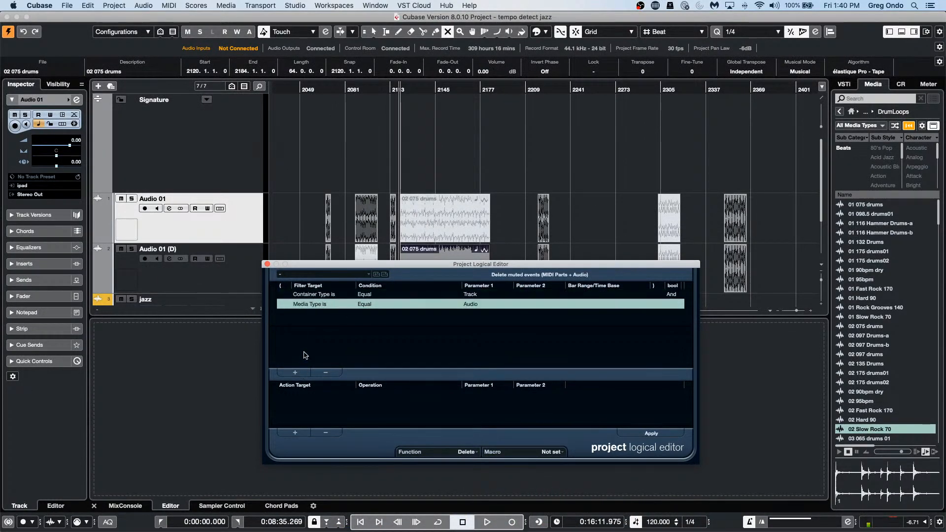
left_click(473, 452)
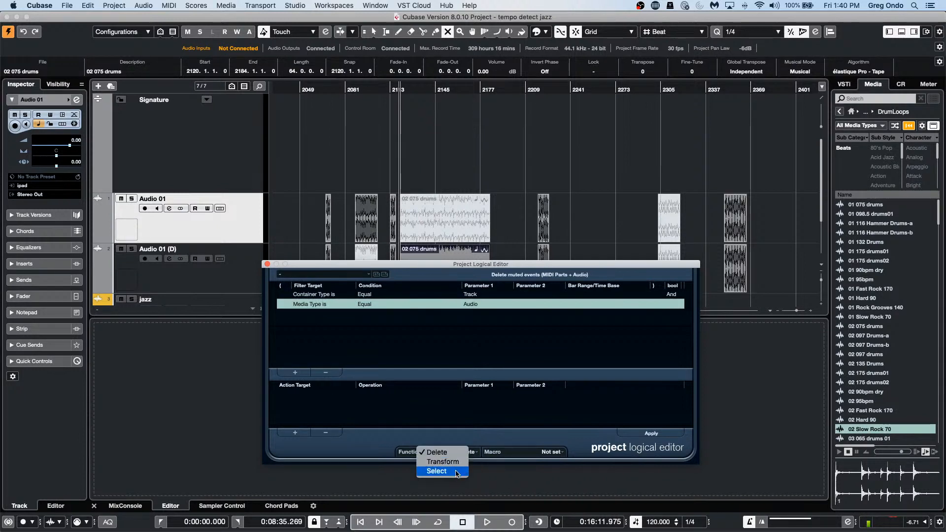
left_click(490, 406)
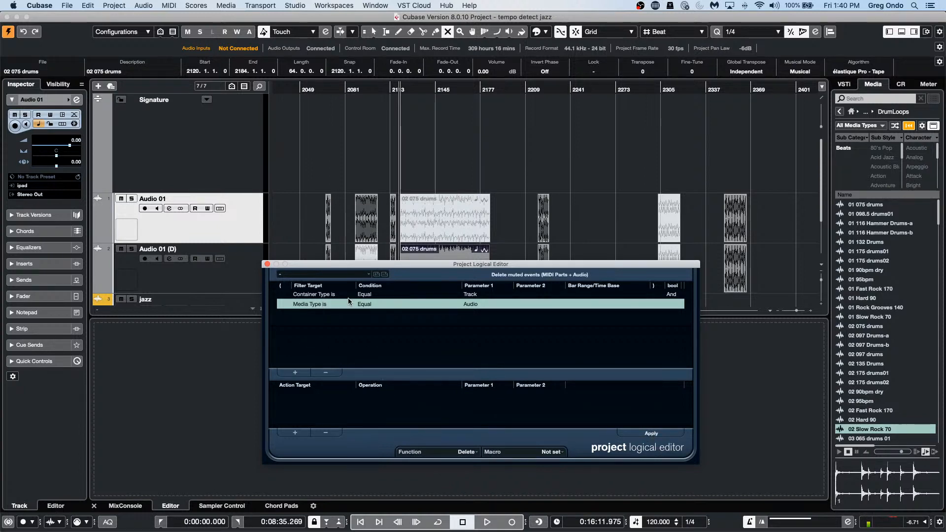
Step: Add and apply an 'Event is muted' Property condition, then remove the Property and Media Type rows
left_click(297, 373)
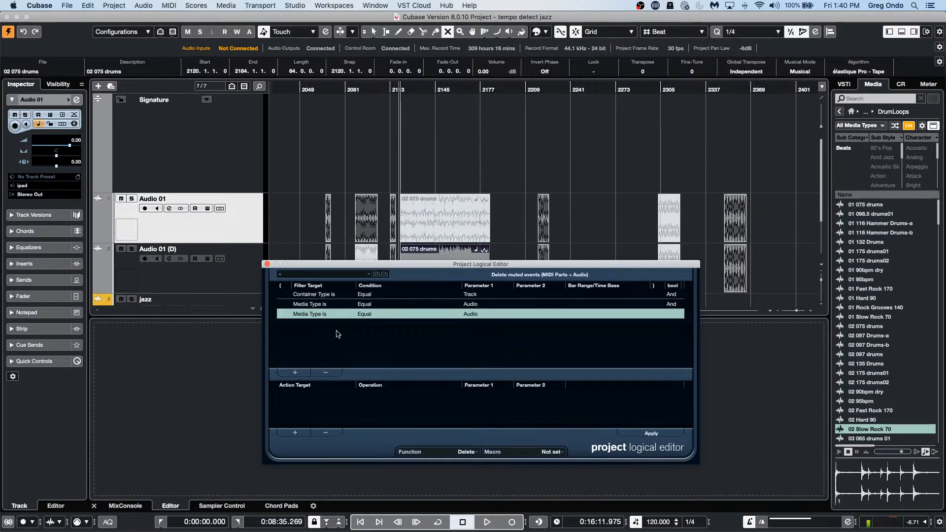
left_click(323, 315)
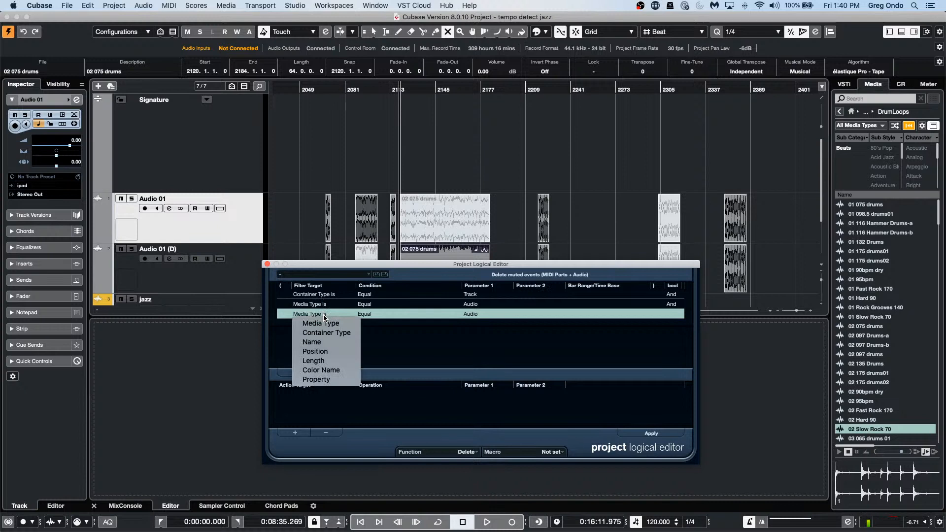
left_click(343, 379)
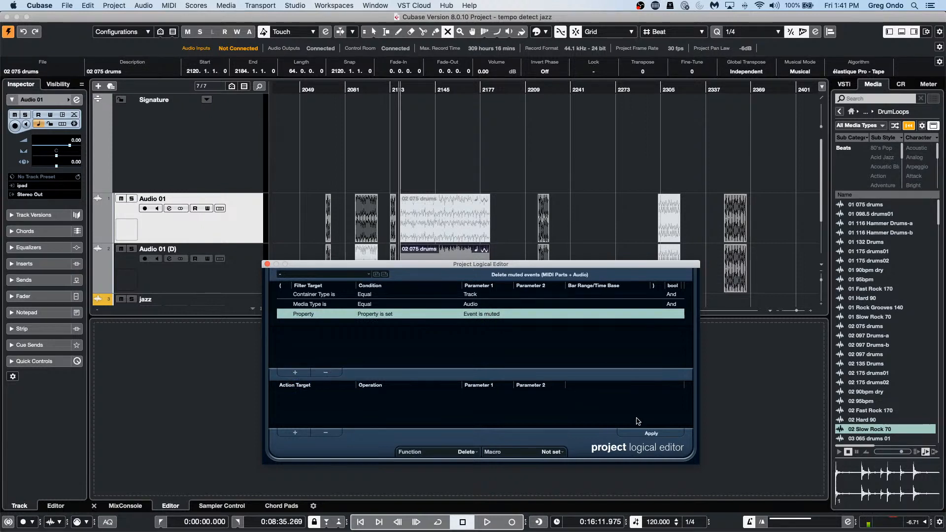
left_click(651, 435)
left_click(330, 372)
left_click(330, 372)
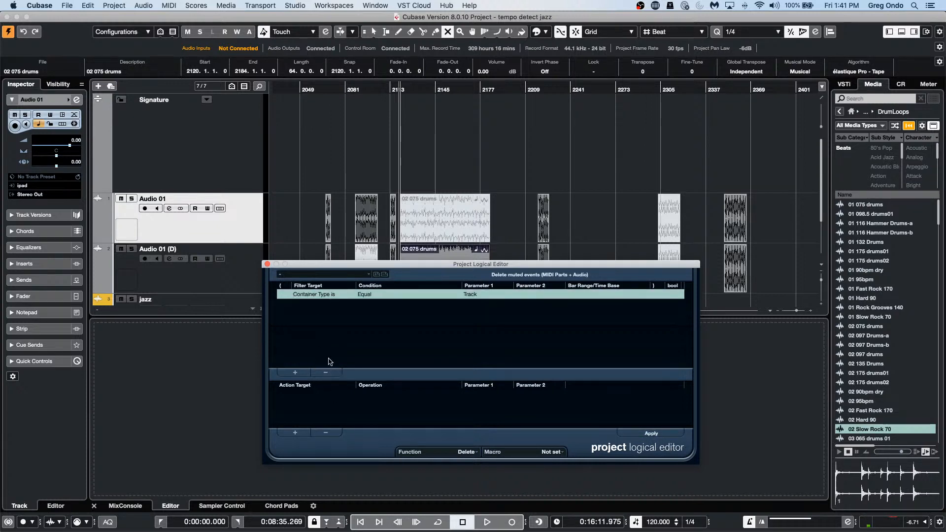
Step: Delete the remaining Container Type equal Track filter row
left_click(326, 372)
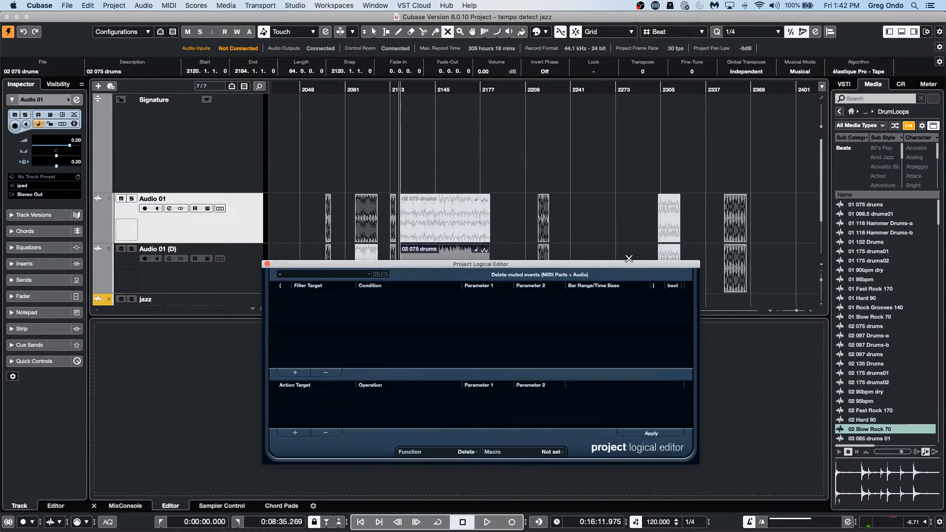
Step: Select the 02 175 drums02 event with the object tool and close the Project Logical Editor
left_click(543, 228)
key("1")
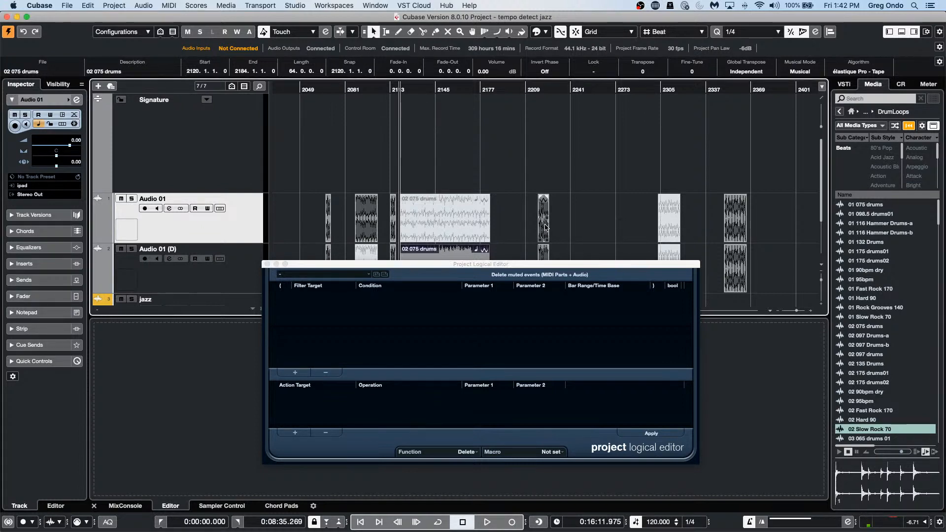
left_click(543, 228)
left_click_drag(544, 99, 544, 206)
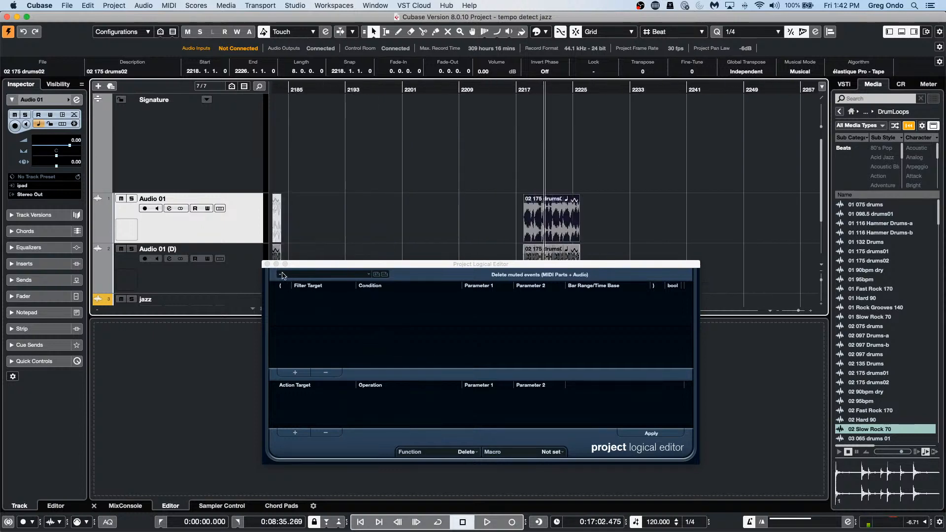
left_click(267, 264)
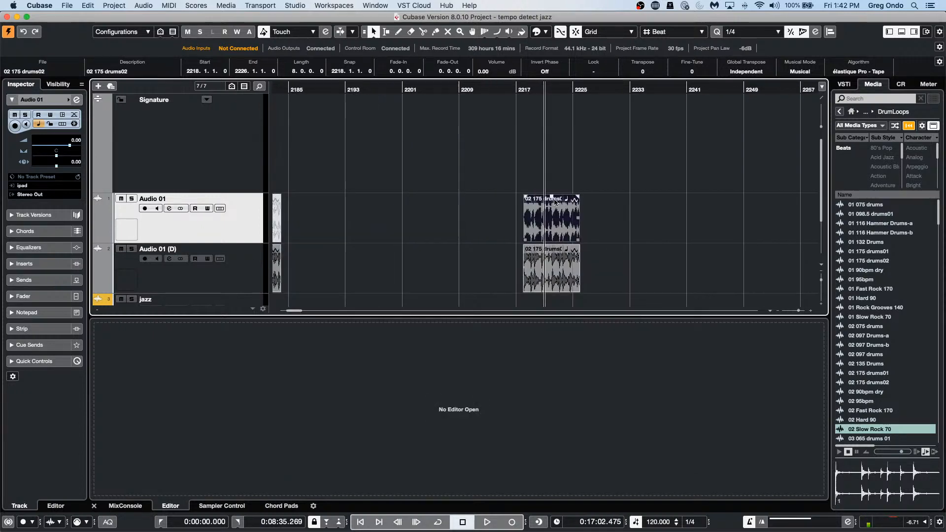
Step: Apply Invert Phase as a new version to the event, undo it, and close Direct Offline Processing
left_click(216, 8)
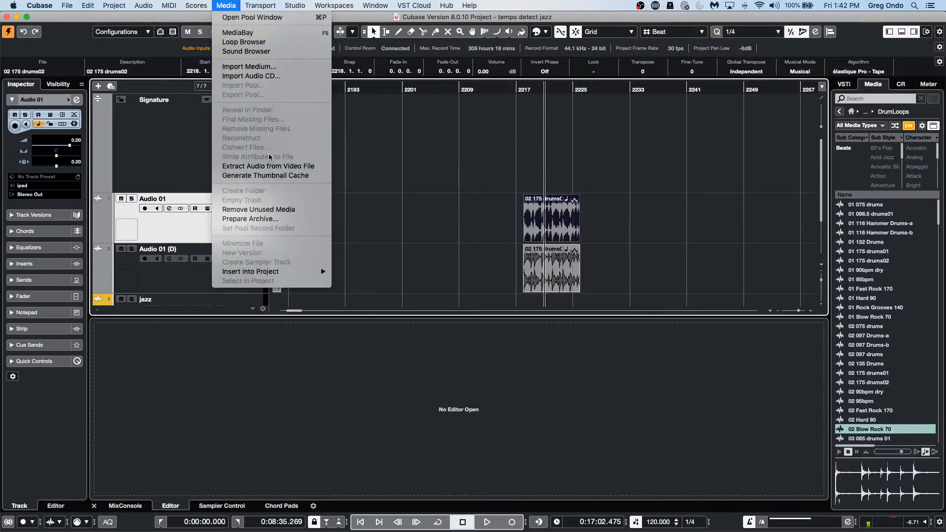
mouse_move(143, 5)
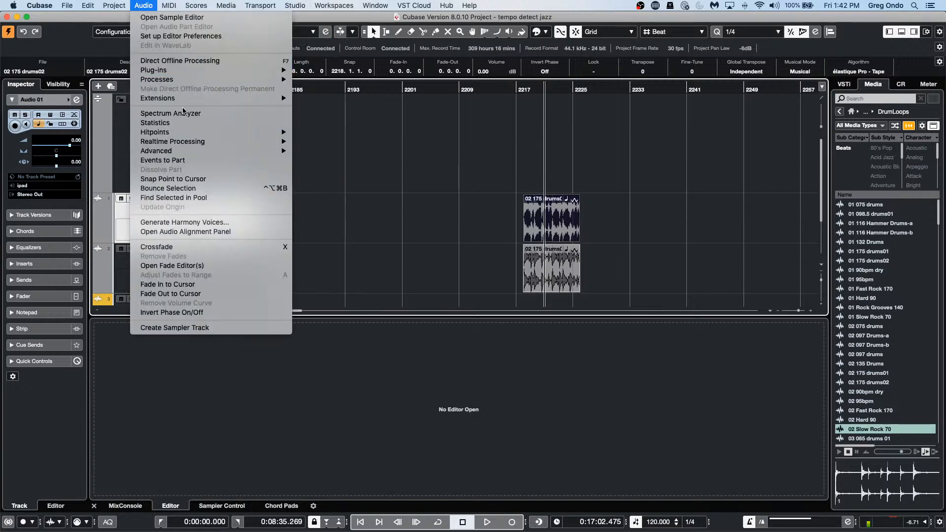
mouse_move(209, 83)
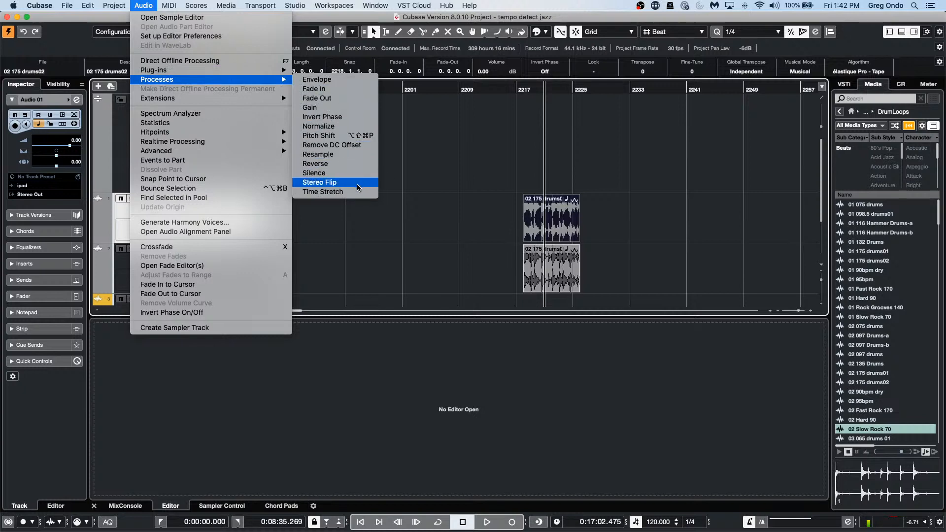
left_click(354, 120)
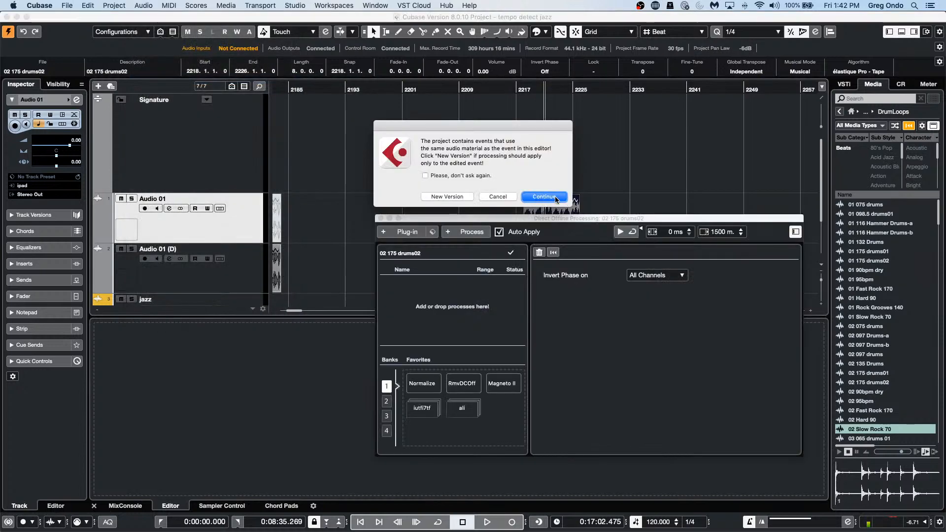
left_click(453, 197)
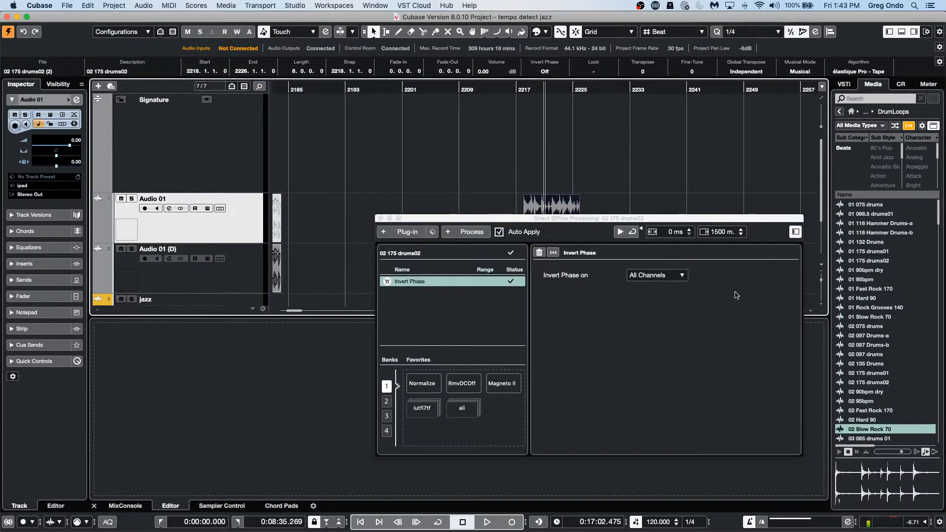
left_click_drag(596, 218, 603, 272)
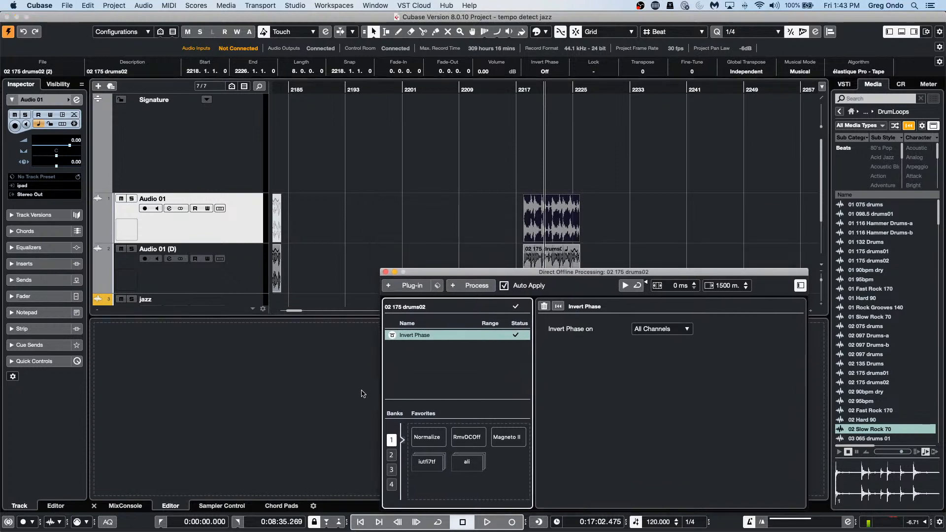
key("super+z")
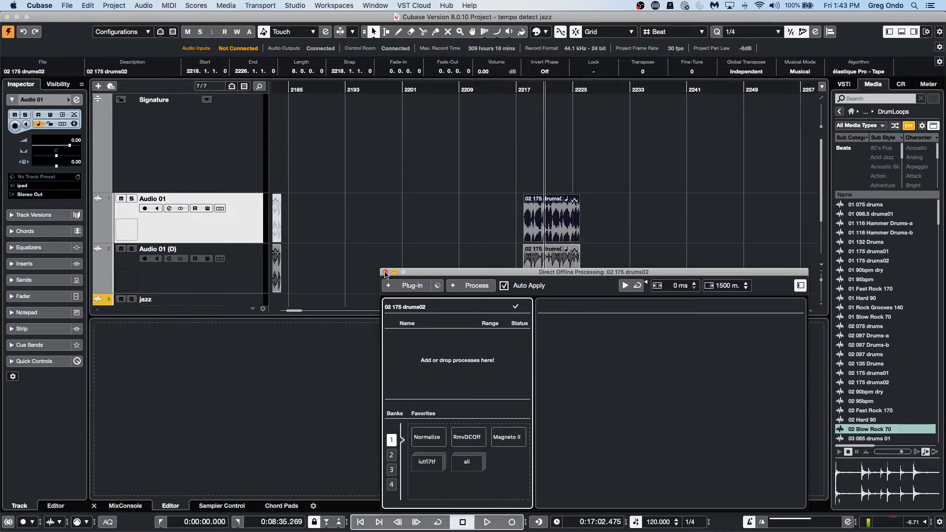
left_click(386, 272)
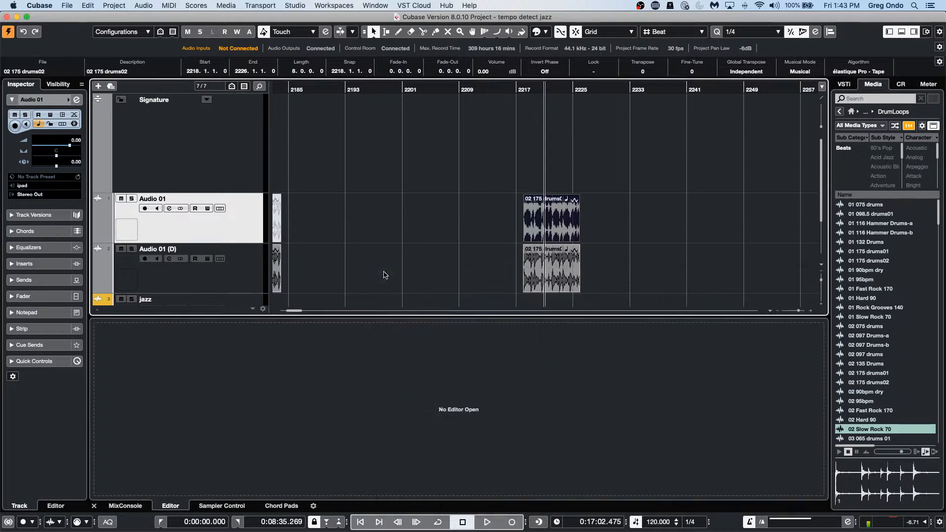
left_click(76, 100)
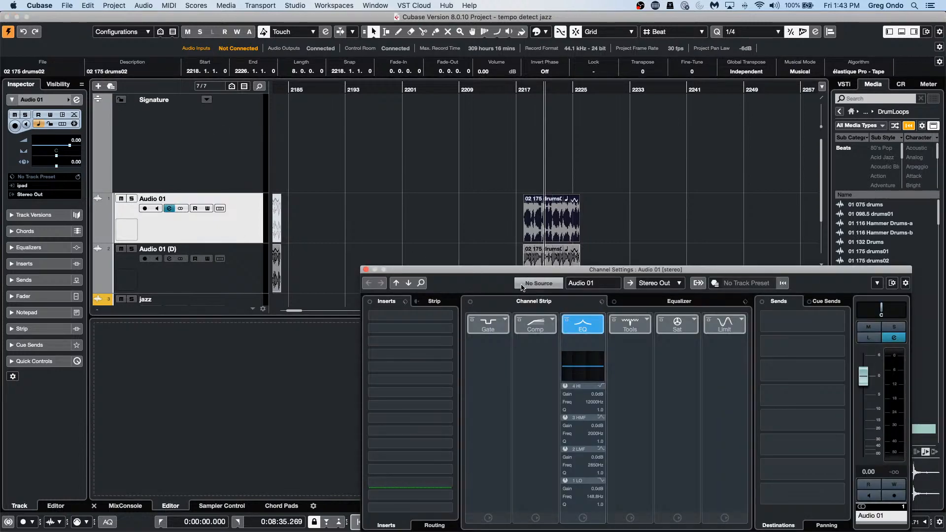
left_click_drag(526, 272, 402, 157)
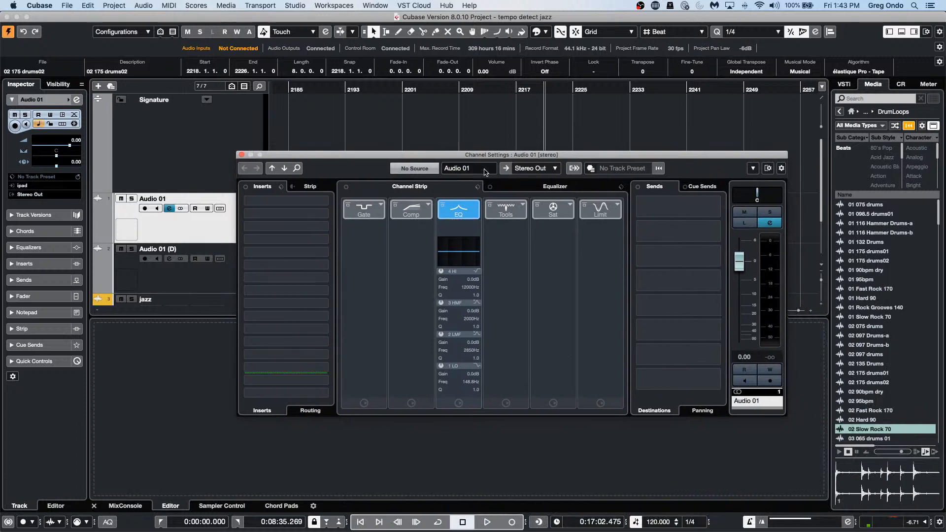
left_click(557, 187)
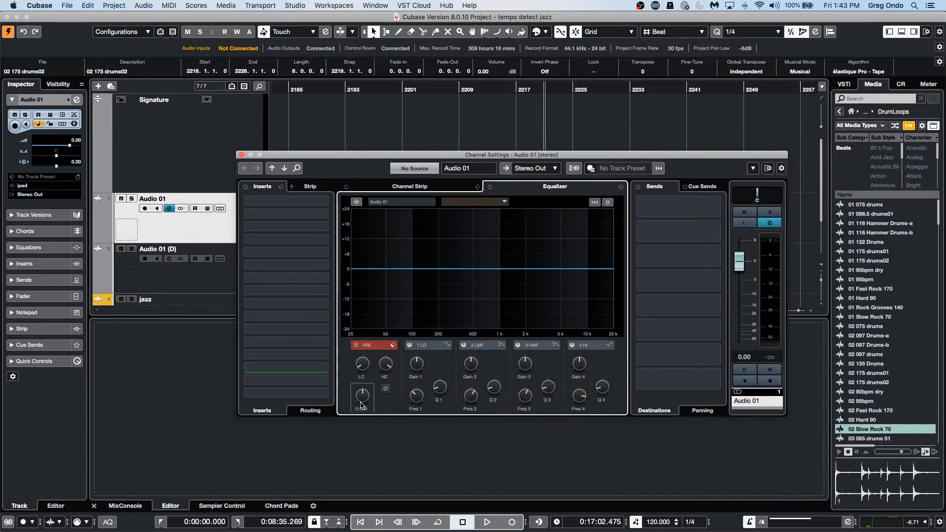
left_click(385, 389)
left_click(385, 389)
left_click(385, 390)
left_click(386, 392)
left_click(385, 391)
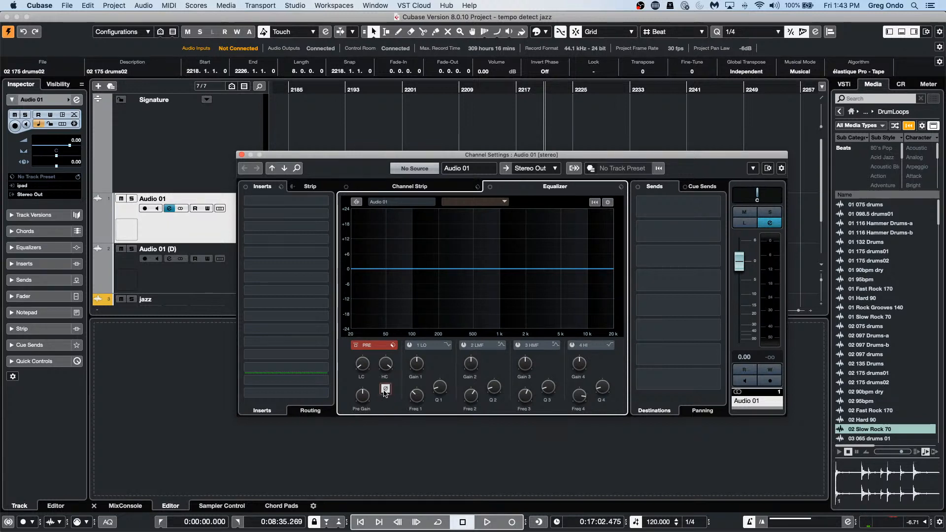
left_click(385, 391)
left_click(386, 391)
left_click(385, 390)
left_click(386, 391)
left_click(386, 390)
left_click(168, 6)
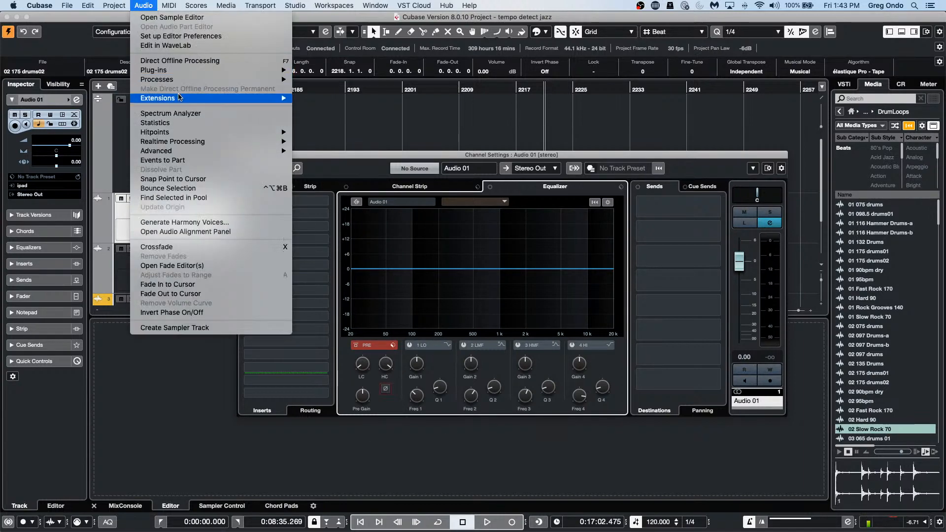
mouse_move(182, 80)
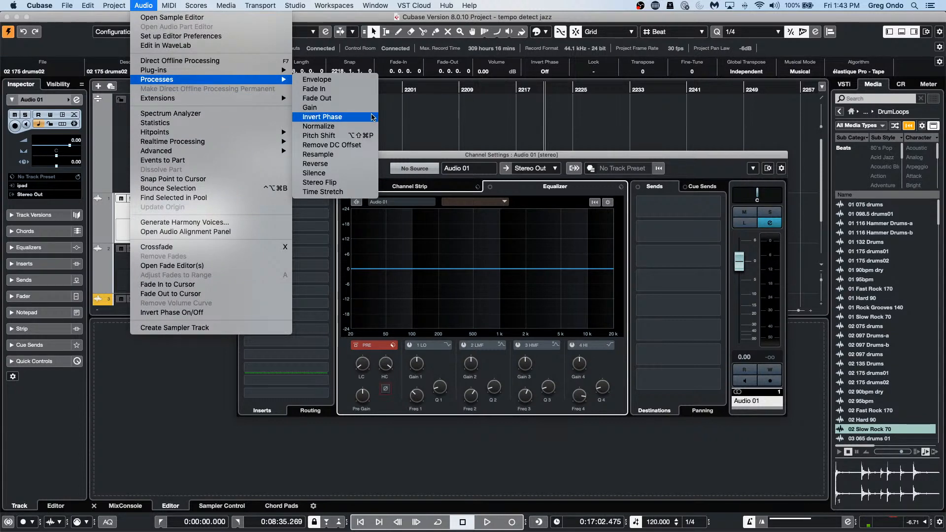
left_click(389, 393)
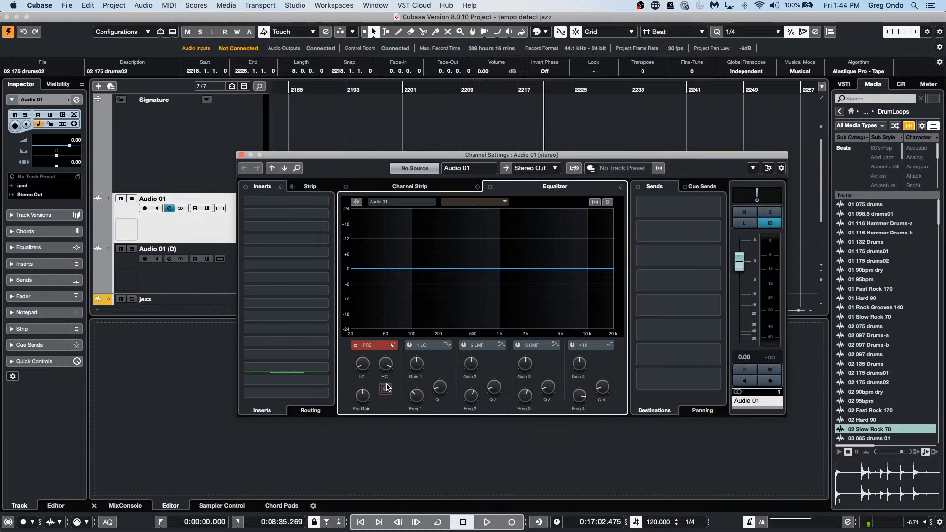
Step: Open the VST Plug-in Manager, close the Audio 01 channel settings, and browse the VST Effects list
left_click(291, 5)
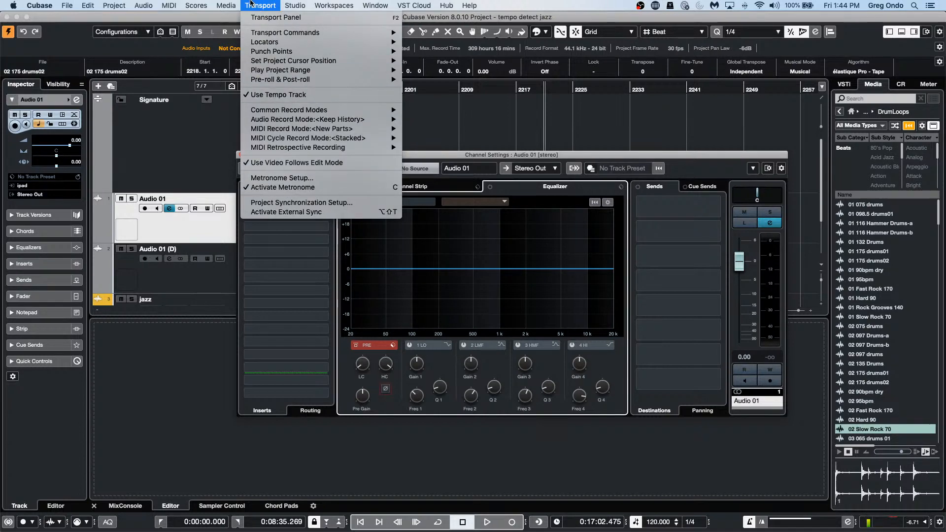
mouse_move(337, 8)
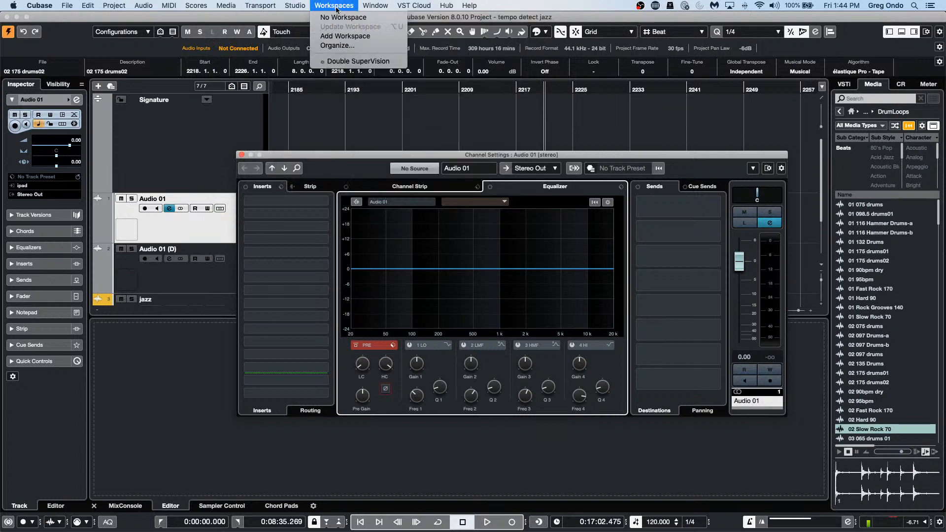
mouse_move(295, 6)
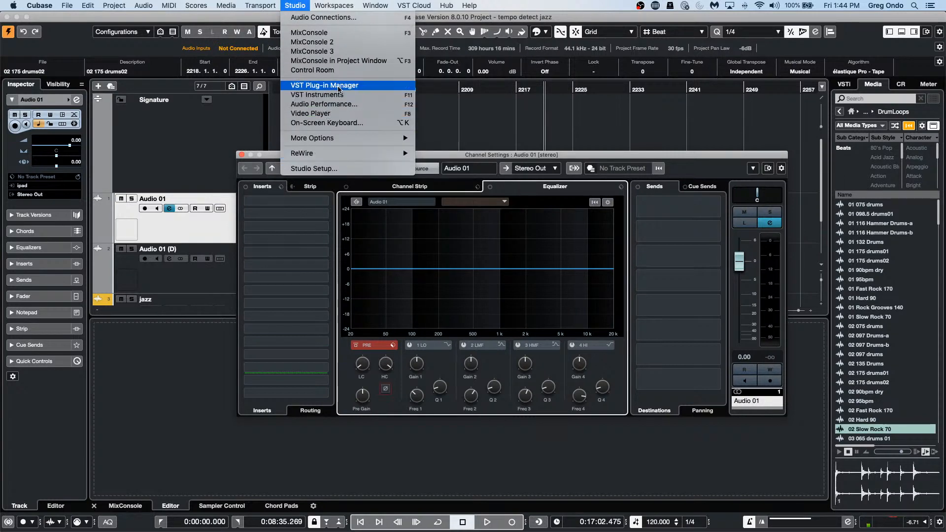
left_click(339, 89)
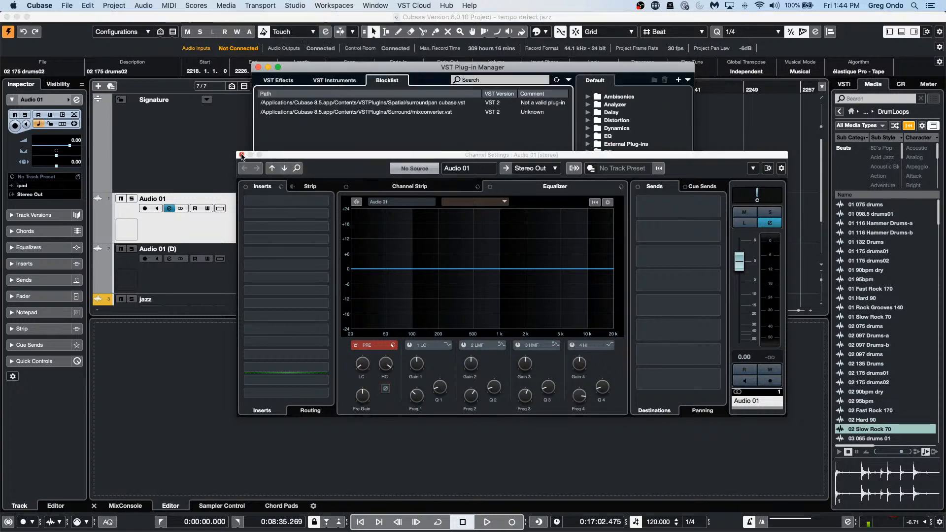
left_click(242, 156)
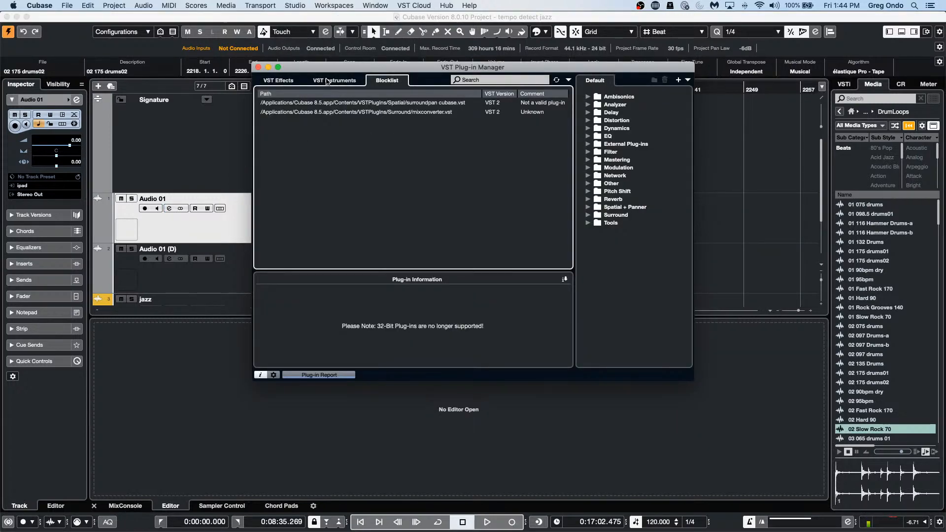
left_click(279, 81)
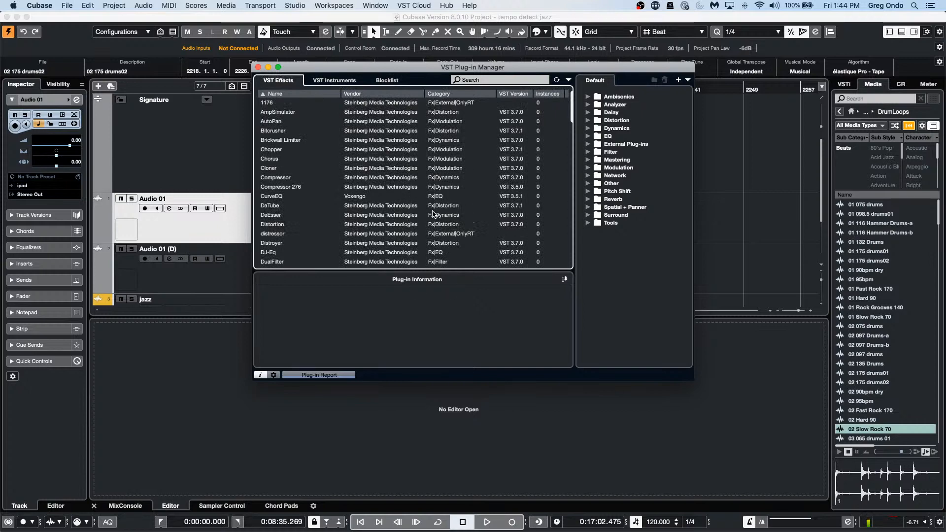
scroll(433, 213, "down", 15)
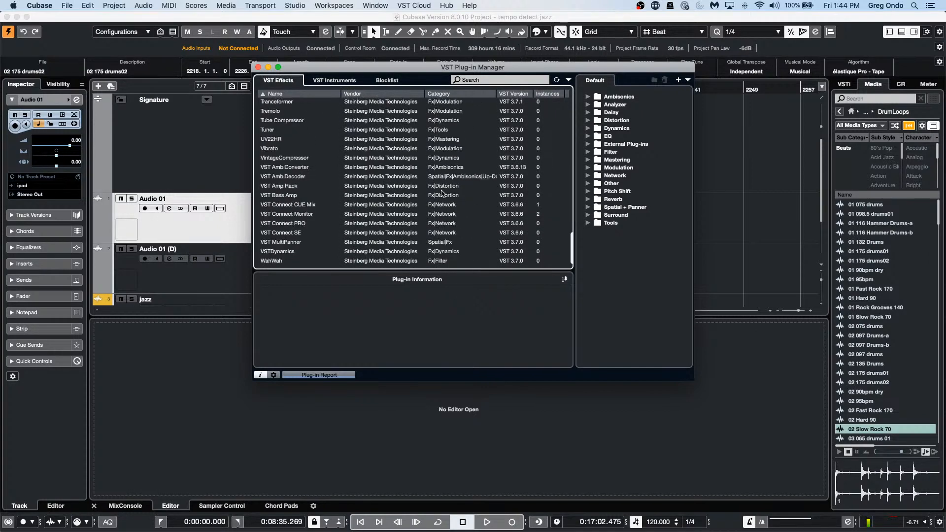
scroll(442, 192, "up", 3)
scroll(443, 192, "down", 3)
Step: Create a new plug-in collection named April 9, copied from the current collection
left_click(688, 80)
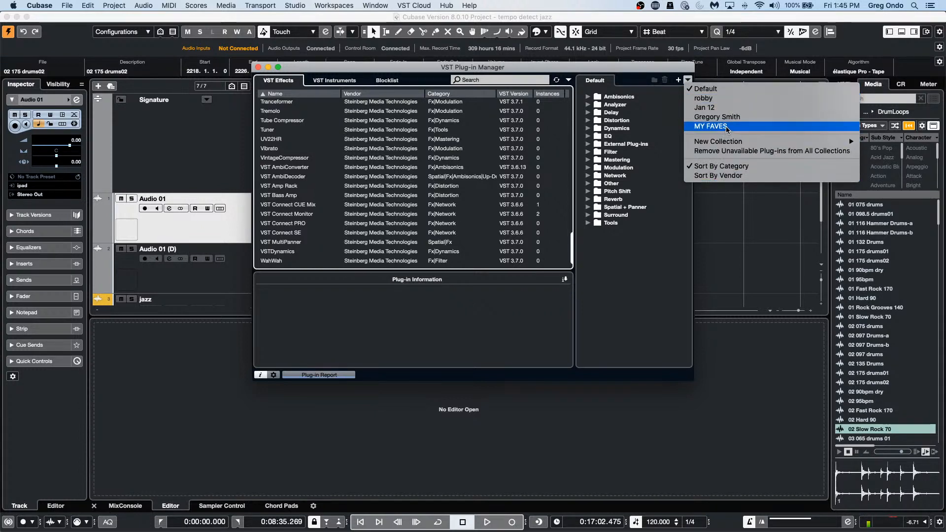
mouse_move(732, 143)
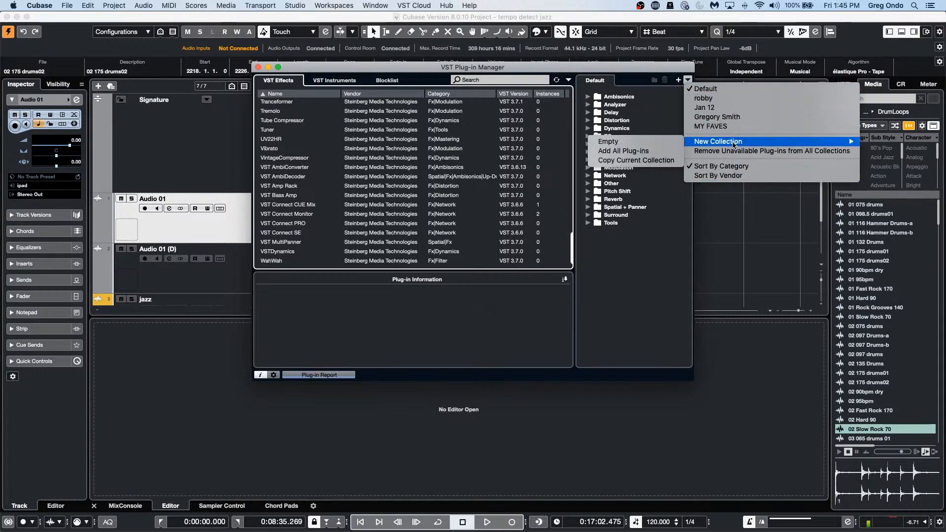
left_click(613, 159)
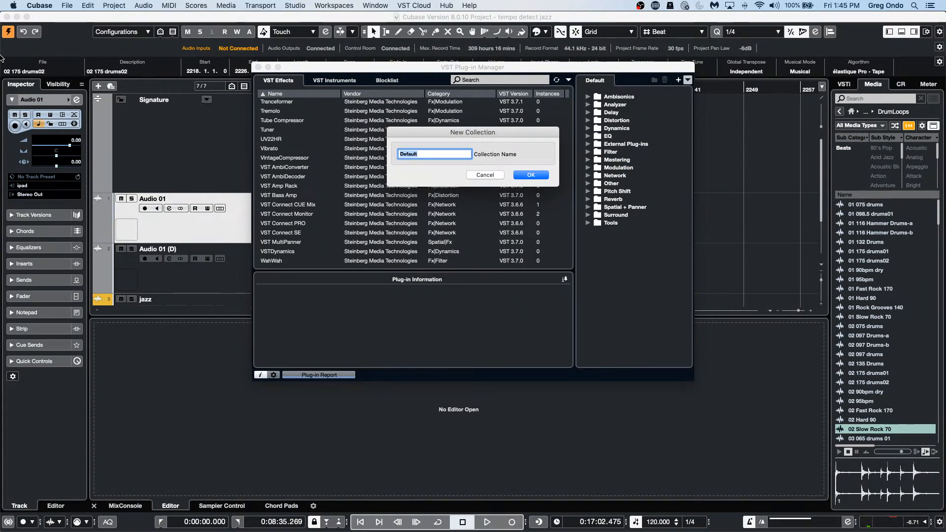
type("Apr")
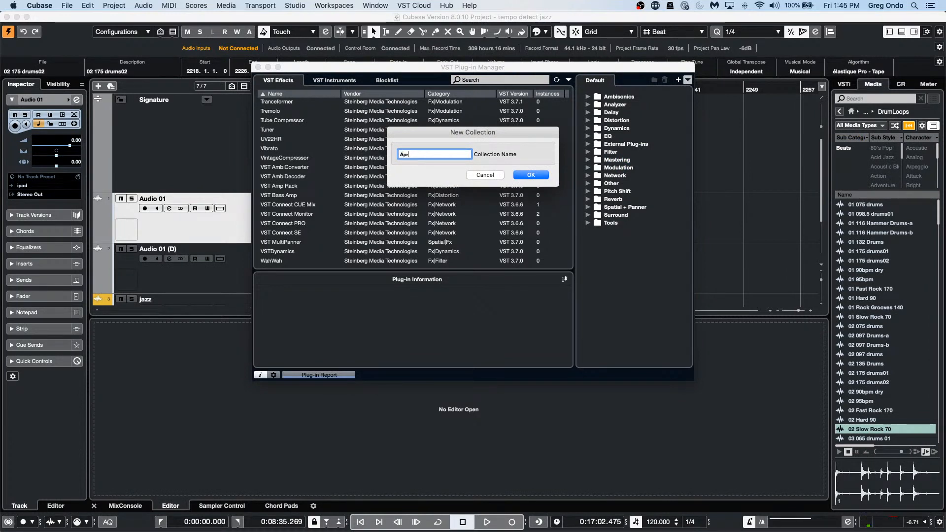
type("il 9")
key("Return")
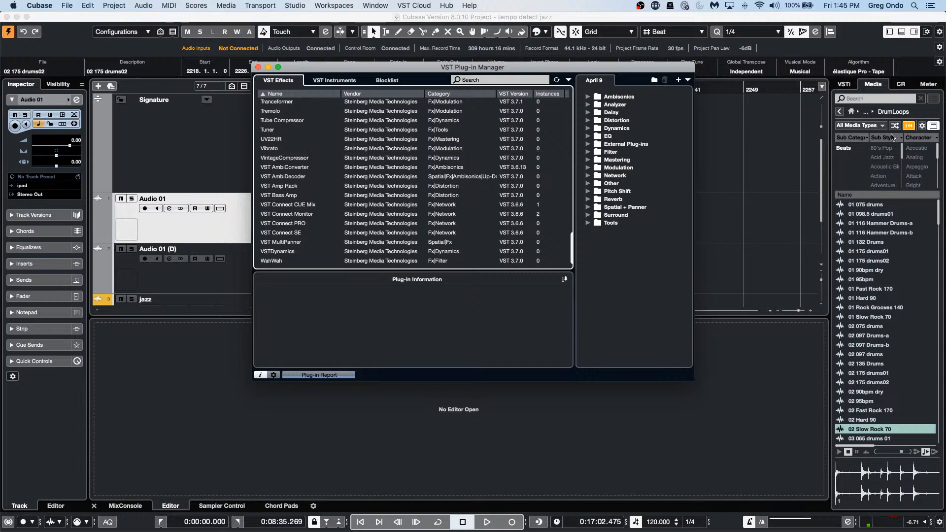
left_click(688, 79)
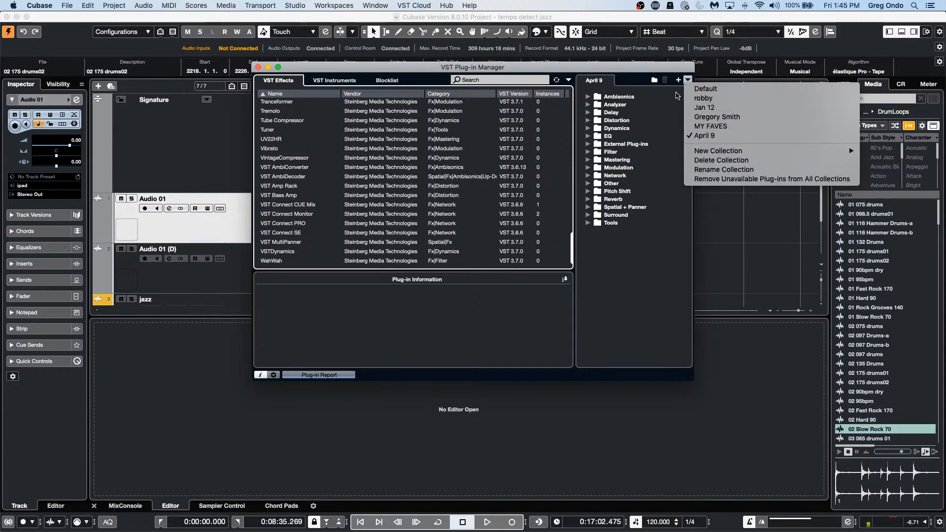
left_click(675, 93)
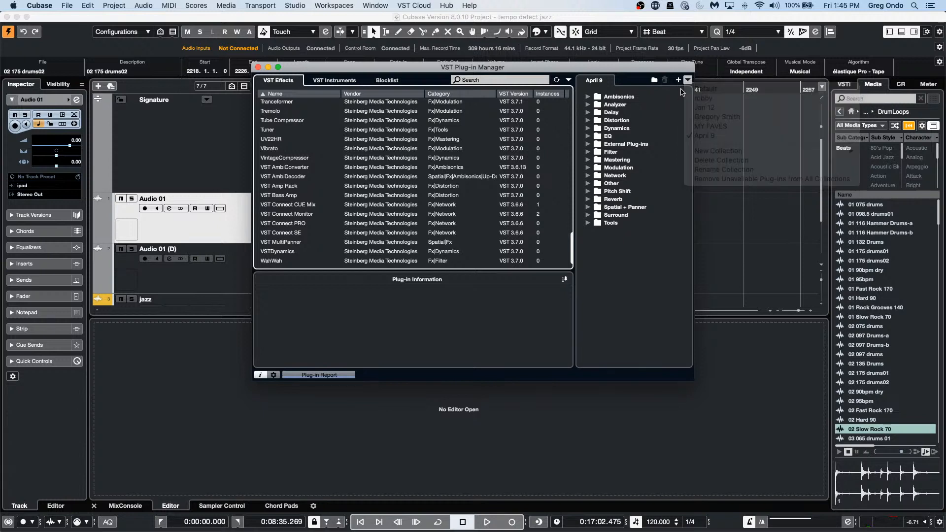
Step: Expand the Surround folder, inspect Mix6To2's options without deleting, and close the plug-in manager
left_click(595, 216)
left_click(588, 215)
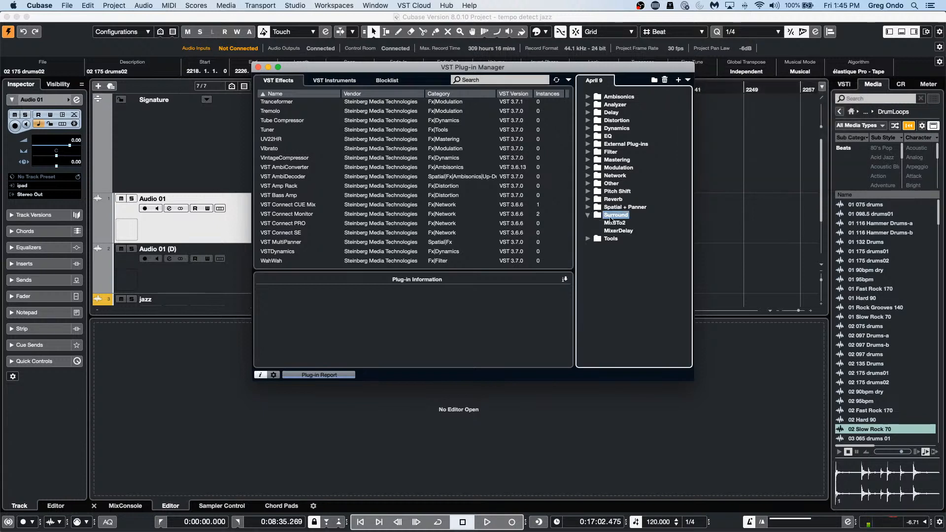
right_click(622, 224)
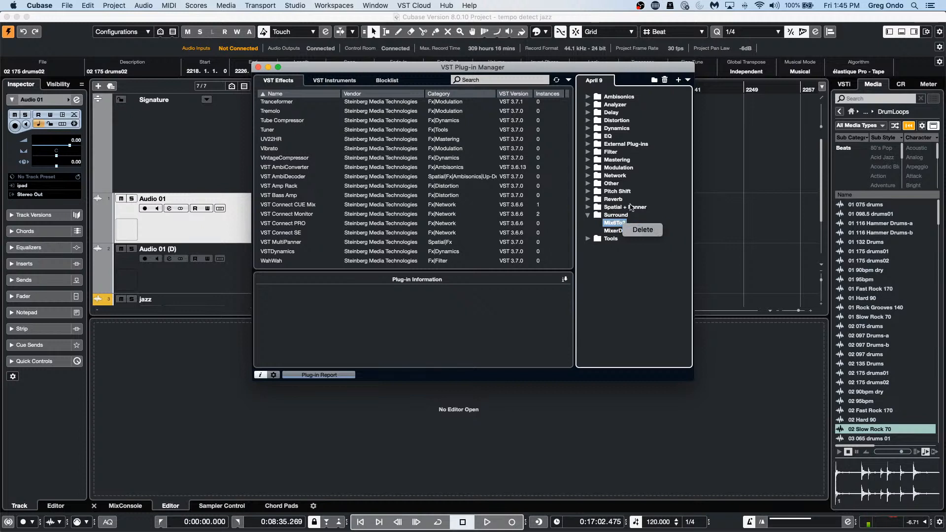
left_click(618, 298)
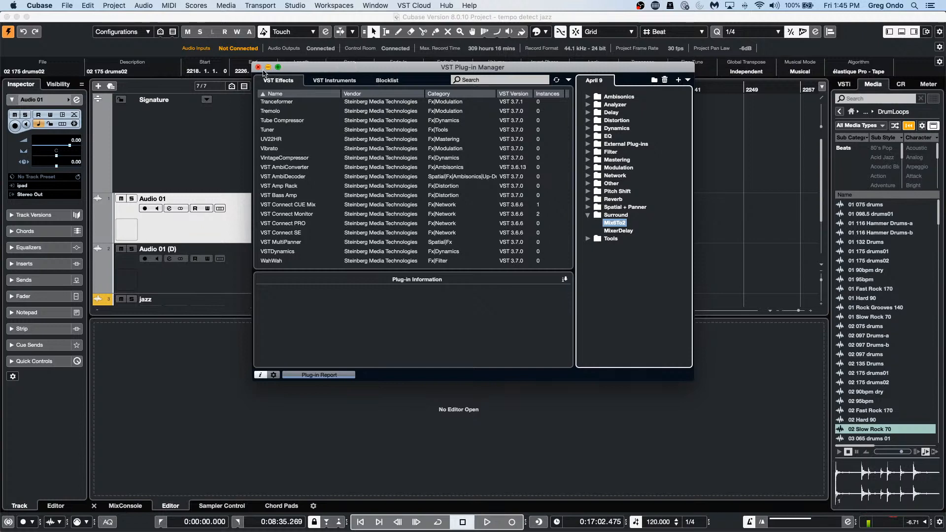
left_click(257, 67)
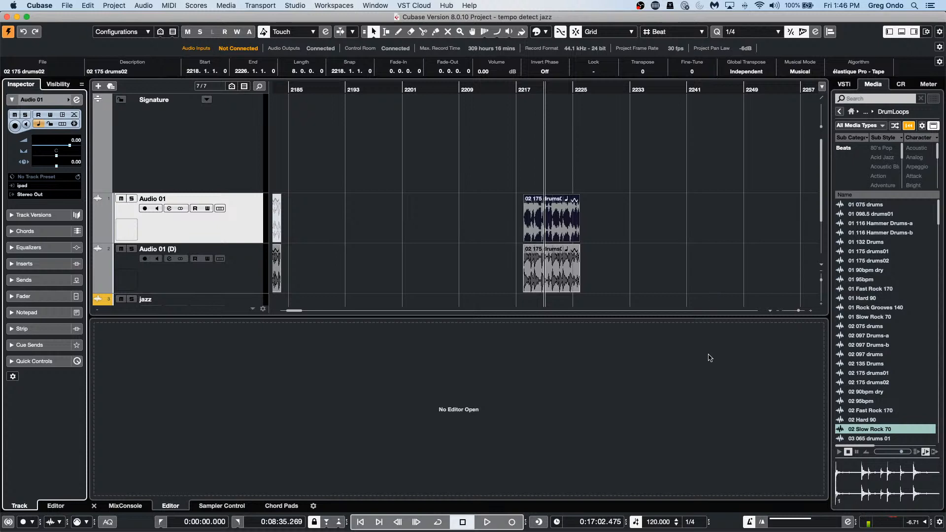
Step: Open CX Audio.cpr from Recent Projects and activate it
left_click(61, 5)
mouse_move(120, 194)
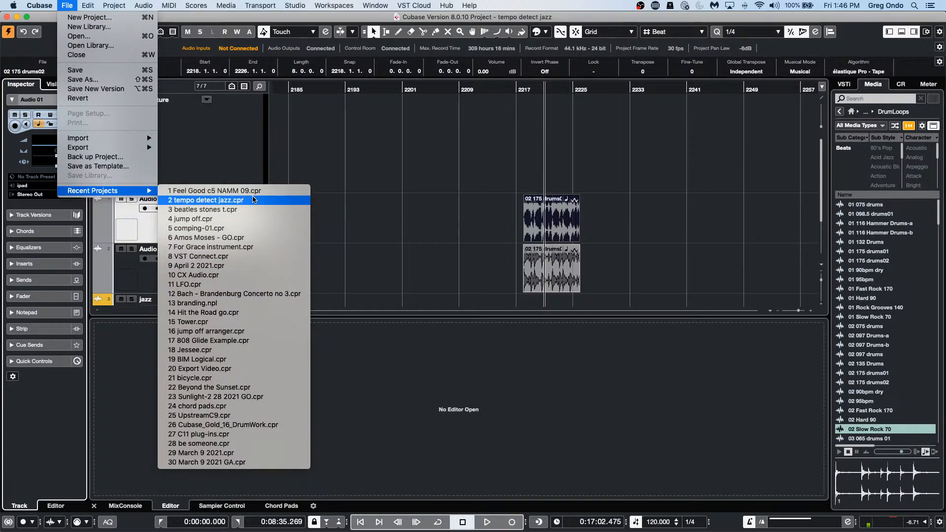
left_click(260, 274)
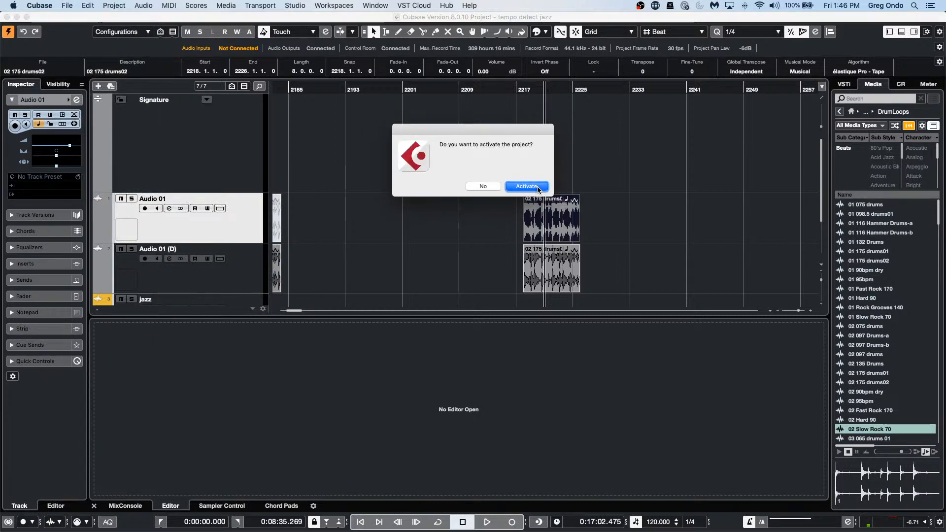
left_click(538, 188)
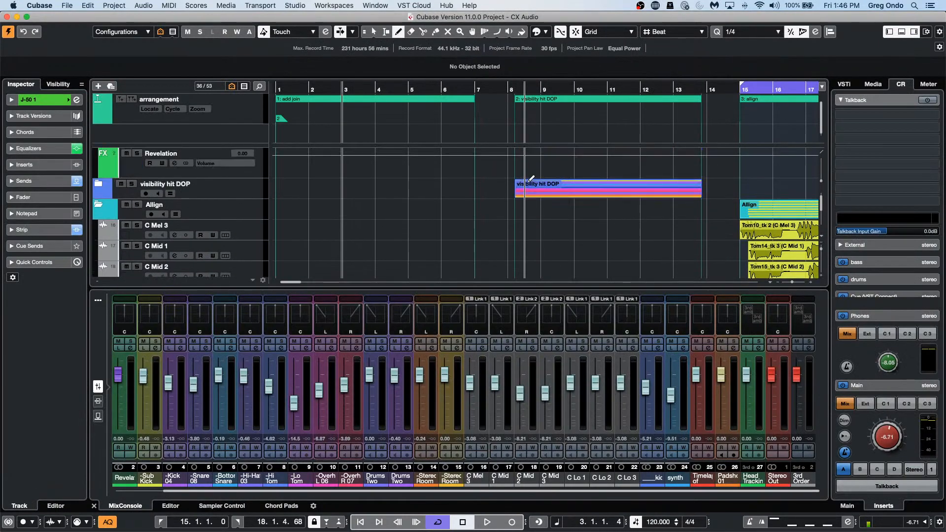
Step: Zoom to bars 19–23, select the synth track and open its Edit Channel Settings window
scroll(528, 183, "up", 2)
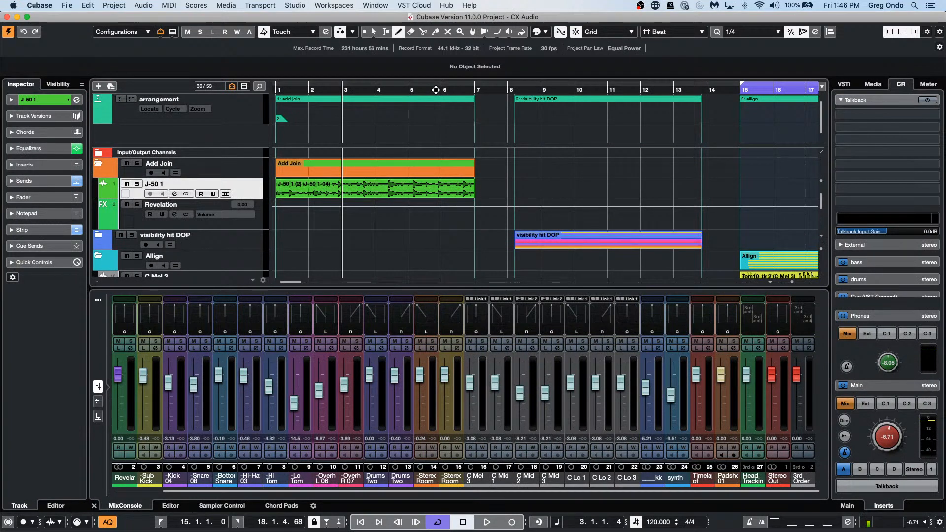
left_click_drag(436, 89, 433, 61)
scroll(570, 177, "down", 10)
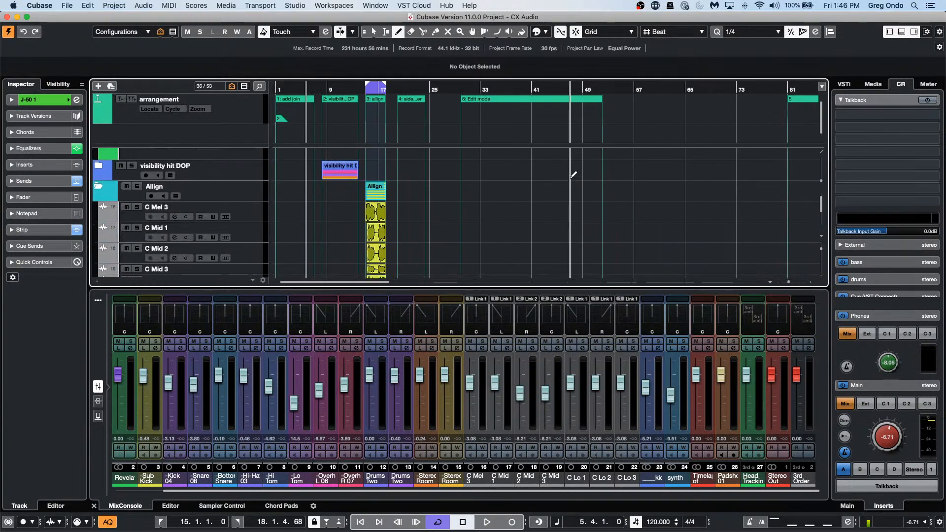
scroll(570, 178, "up", 4)
scroll(570, 176, "down", 2)
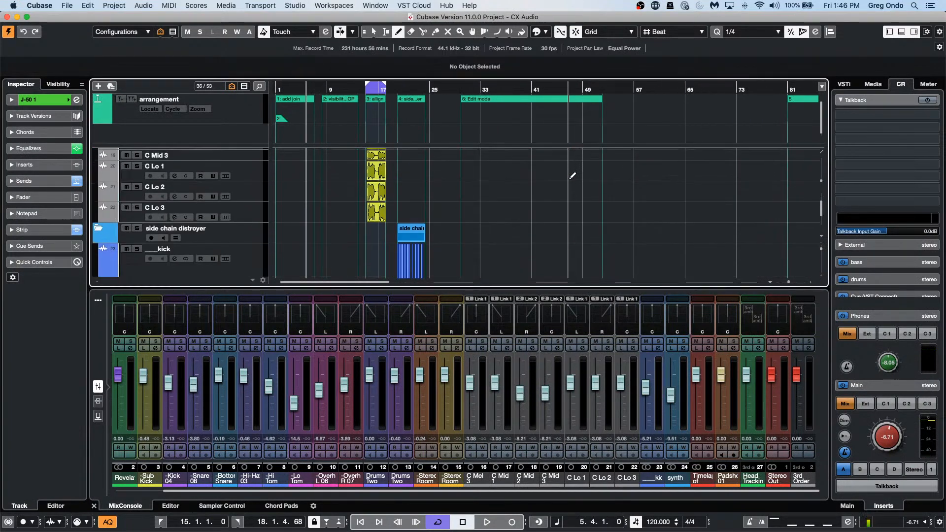
left_click_drag(395, 88, 405, 129)
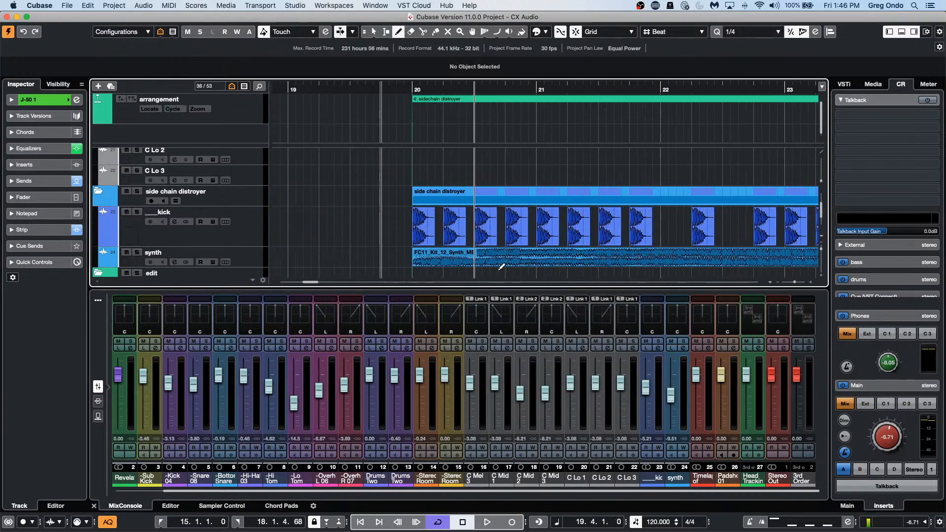
left_click(234, 258)
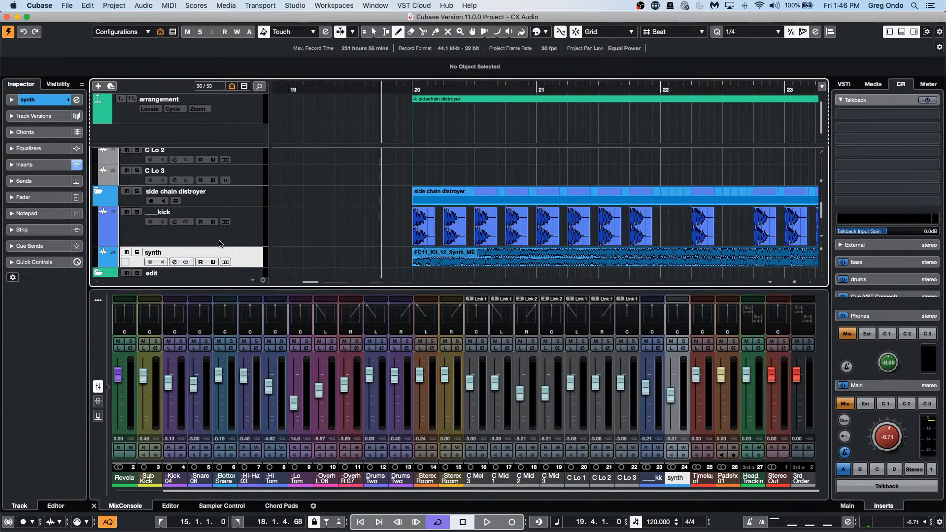
left_click(76, 100)
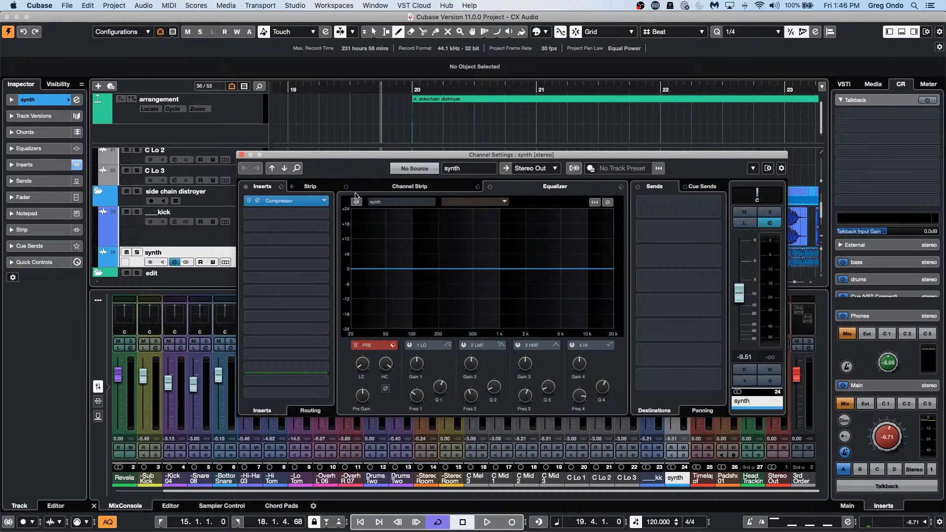
Step: Add the kick track as the synth Compressor's side-chain source, close the windows, and lower the main level slightly
left_click(291, 202)
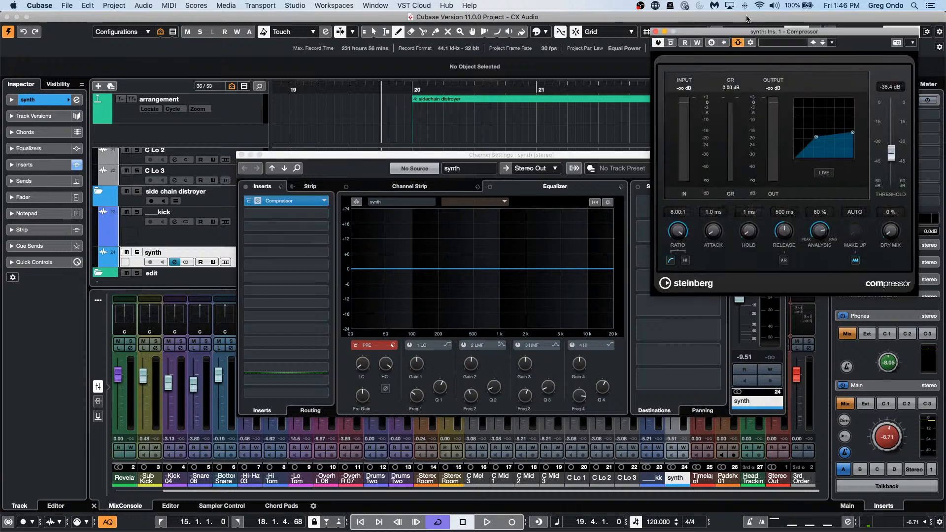
left_click_drag(738, 34, 399, 174)
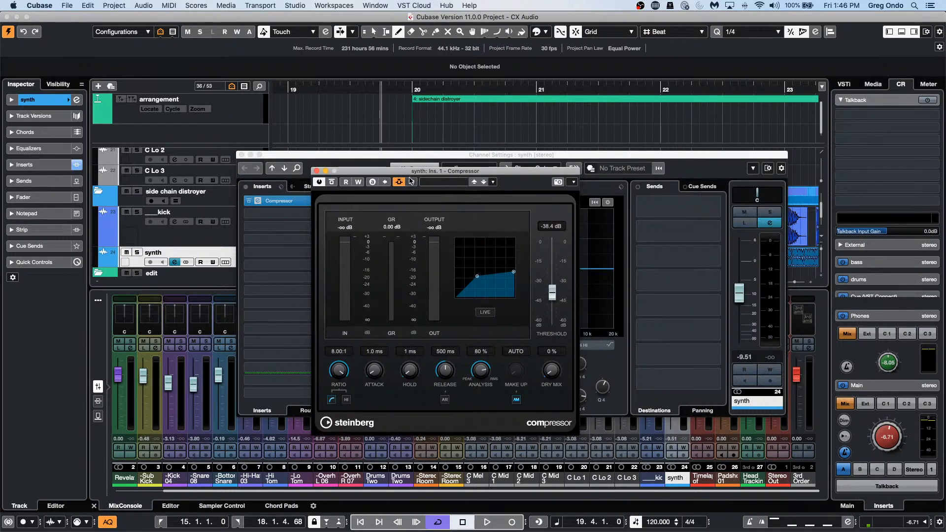
left_click(399, 183)
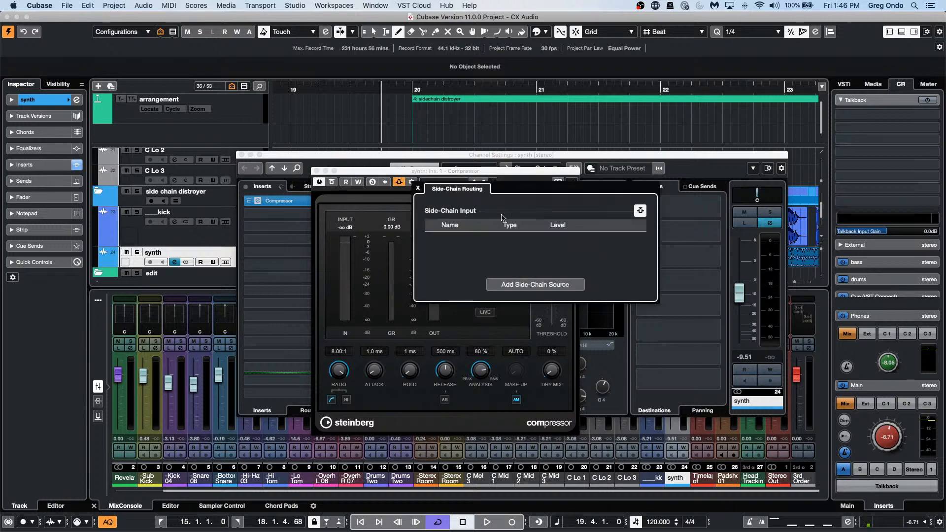
left_click(549, 288)
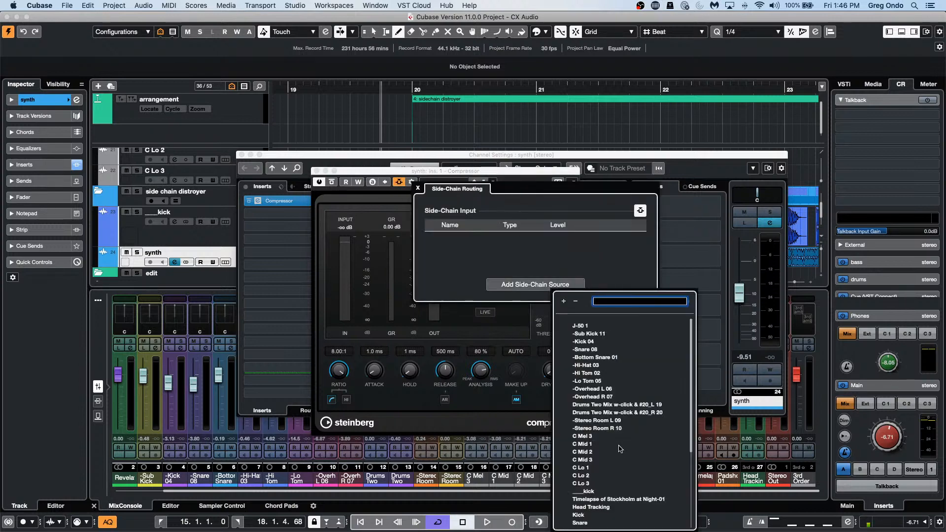
left_click(584, 492)
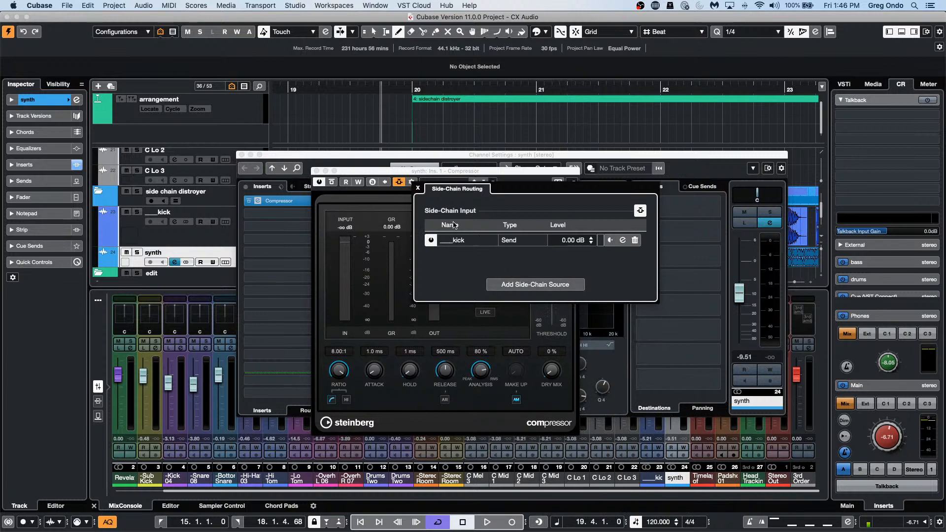
left_click(418, 189)
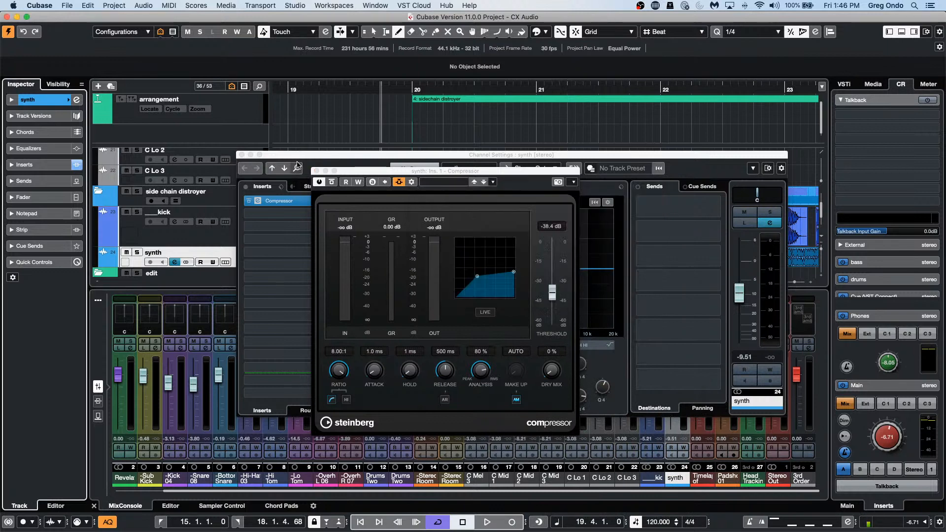
left_click(315, 171)
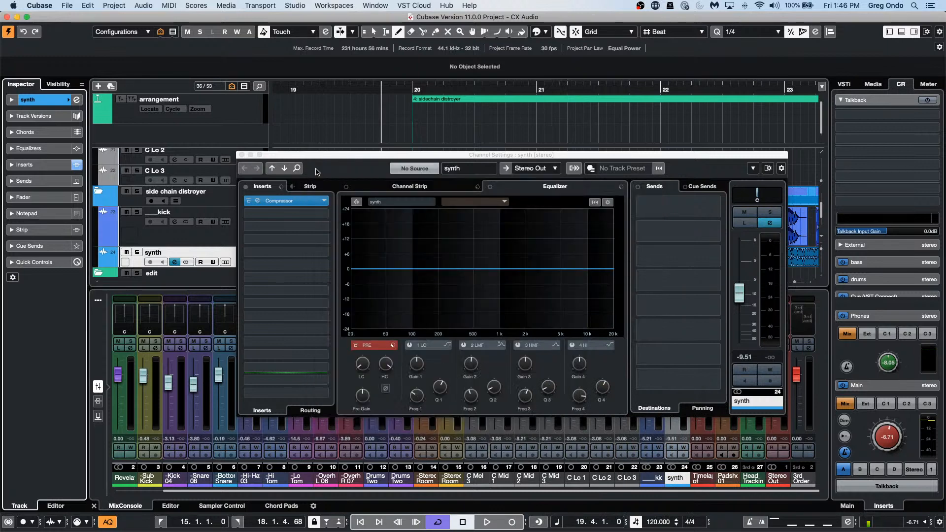
left_click(241, 154)
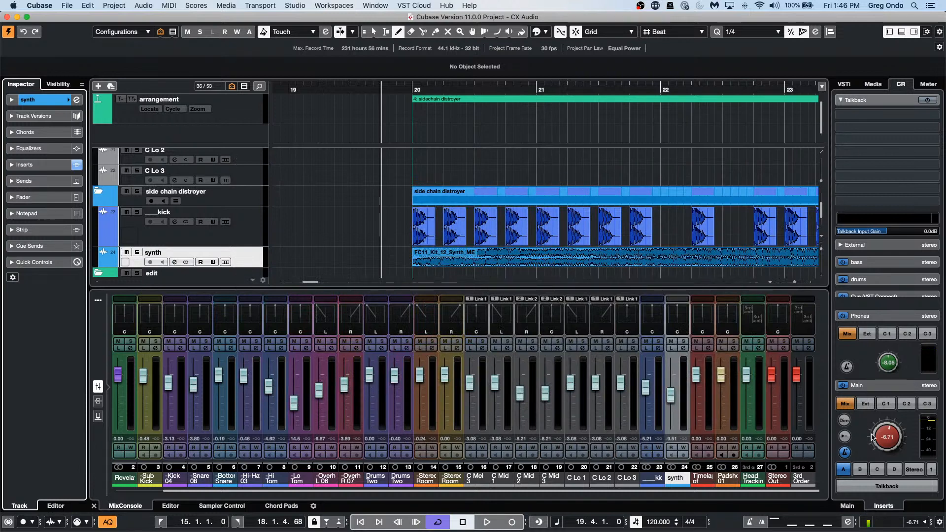
left_click_drag(872, 436, 889, 443)
Step: During playback, lower the kick track's side-chain send level to -21.8
key("space")
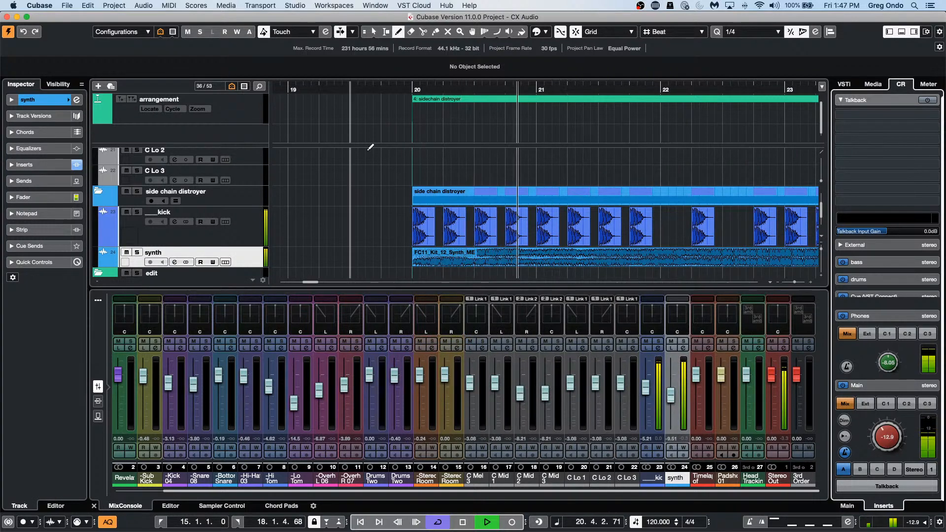
left_click(233, 238)
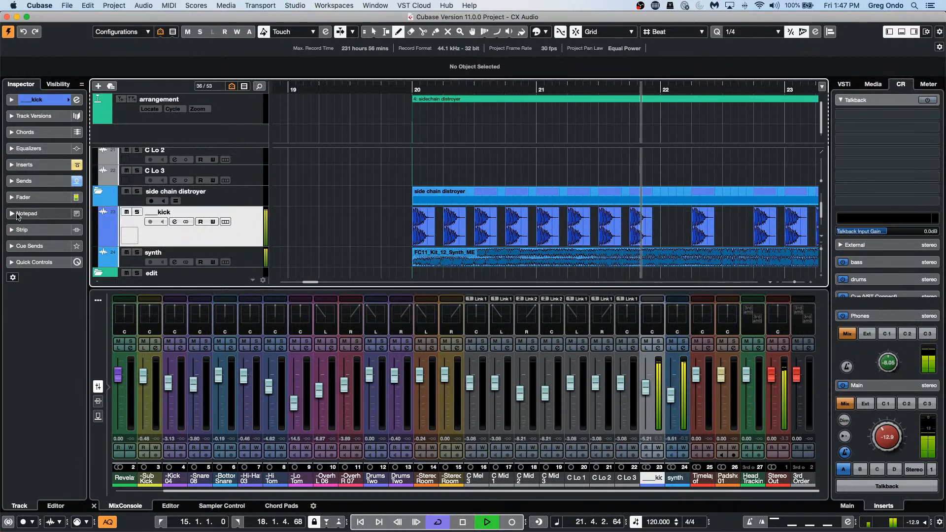
left_click(36, 181)
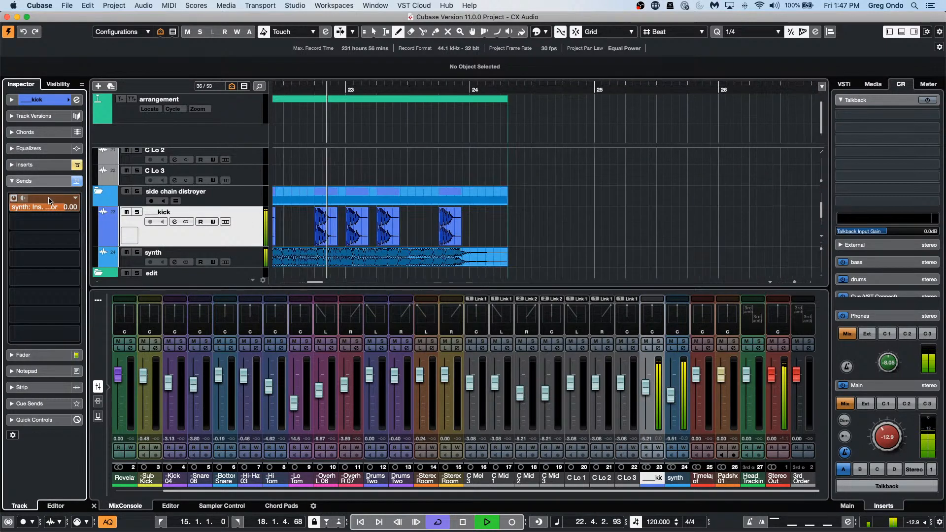
left_click_drag(61, 207, 5, 210)
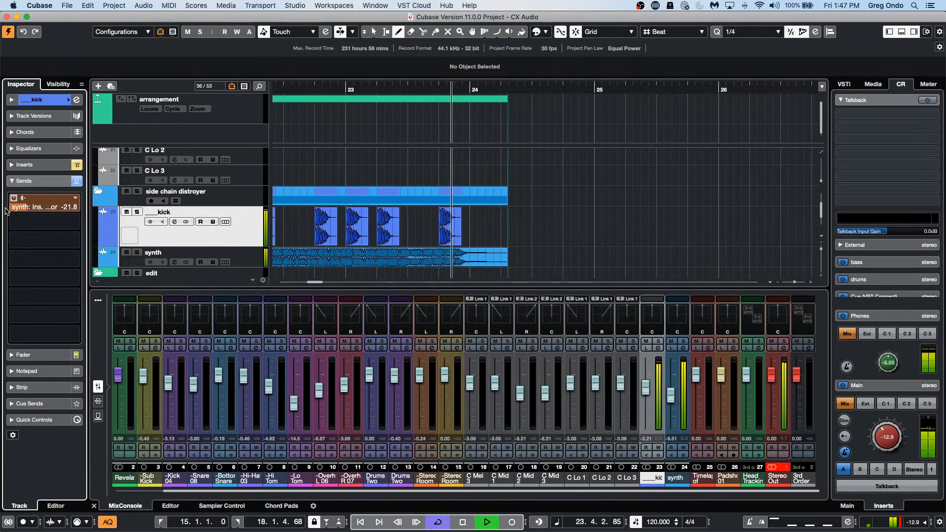
key("space")
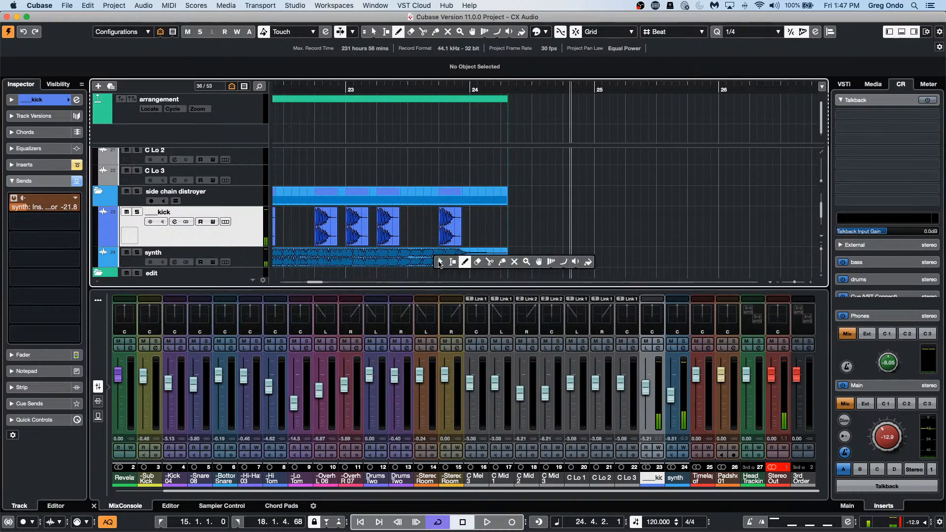
Step: Set the locators to the synth event at bars 20–24, loop it, and set the send to -1.68
key("1")
left_click(440, 261)
key("p")
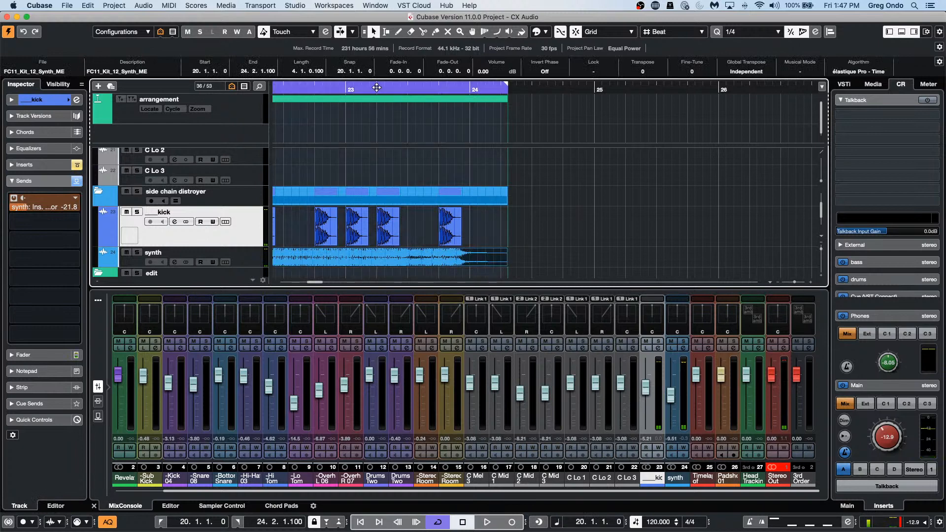
left_click(416, 90)
key("space")
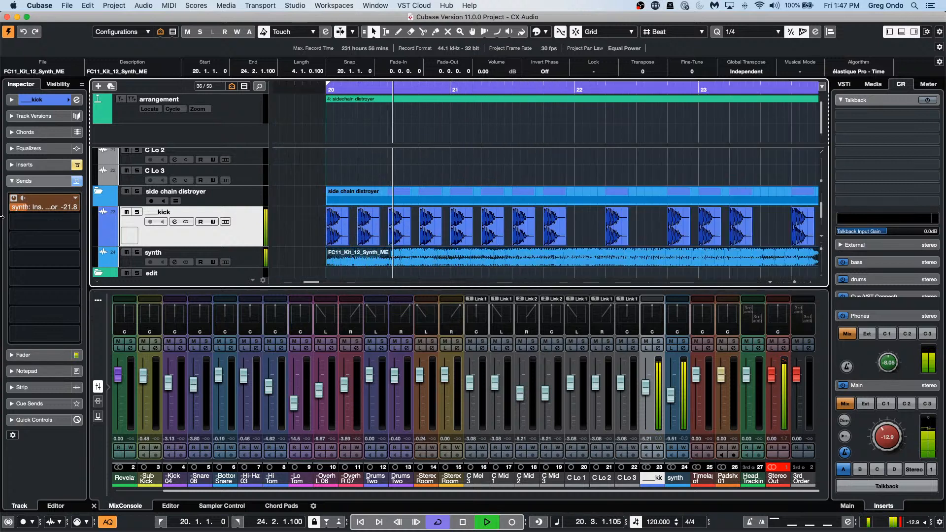
mouse_move(25, 209)
left_mouse_down()
mouse_move(82, 211)
mouse_move(11, 210)
left_mouse_up()
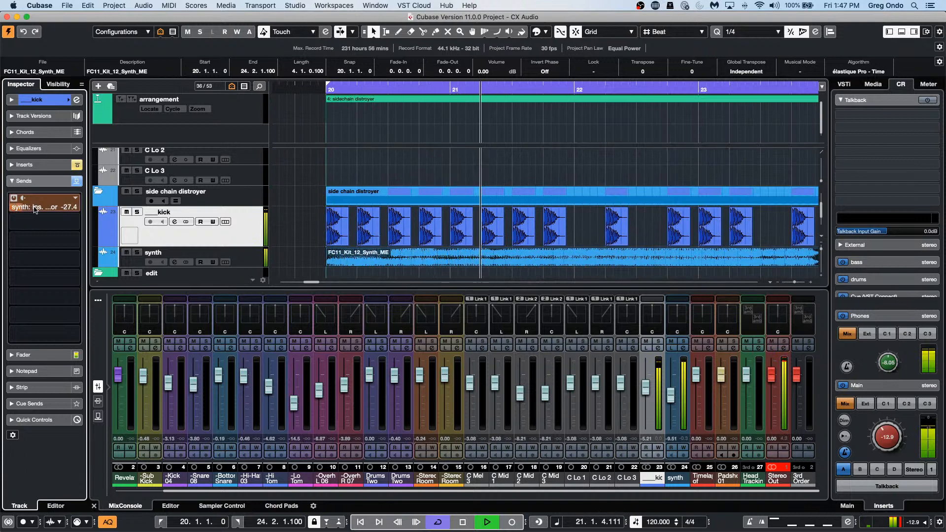
left_click_drag(8, 211, 73, 211)
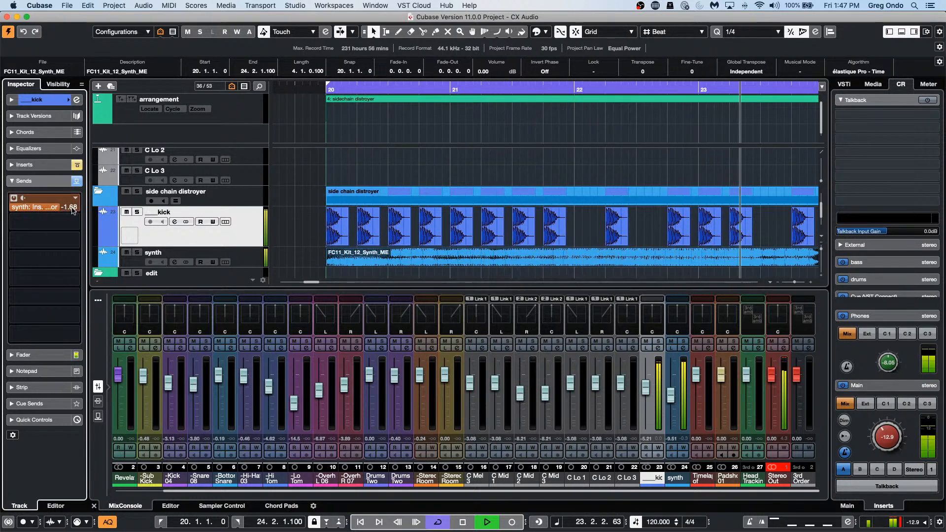
key("space")
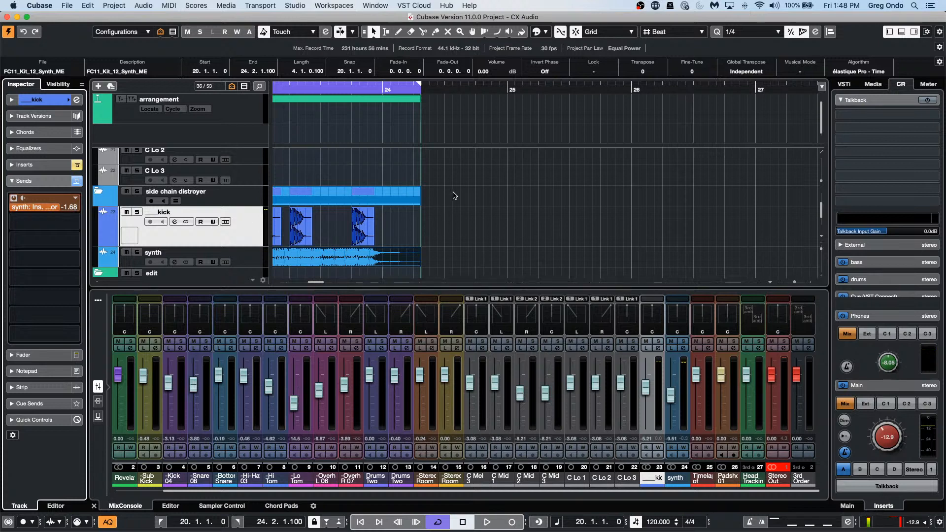
Step: Zoom the timeline in around bars 23–24 and browse the Zoom menu without choosing anything
left_click(296, 89)
left_click_drag(296, 89, 443, 29)
scroll(810, 244, "down", 2)
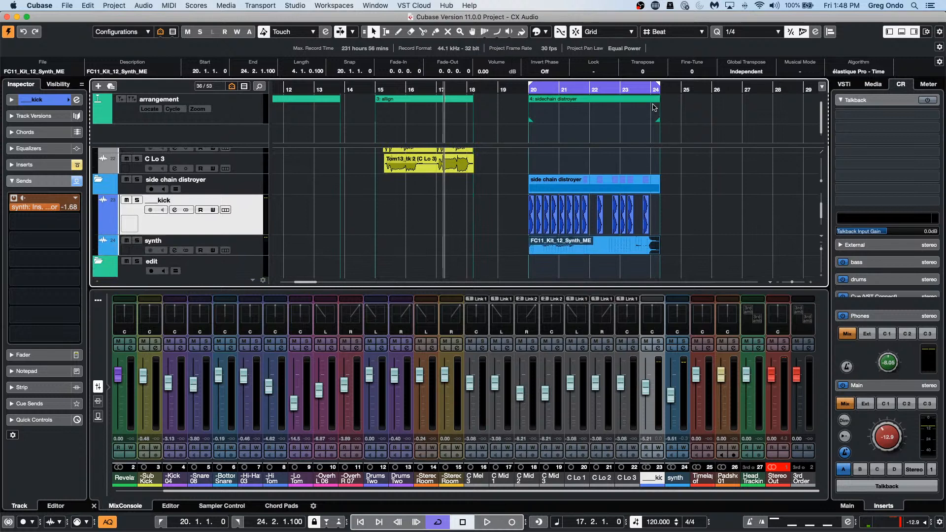
left_click_drag(653, 89, 648, 118)
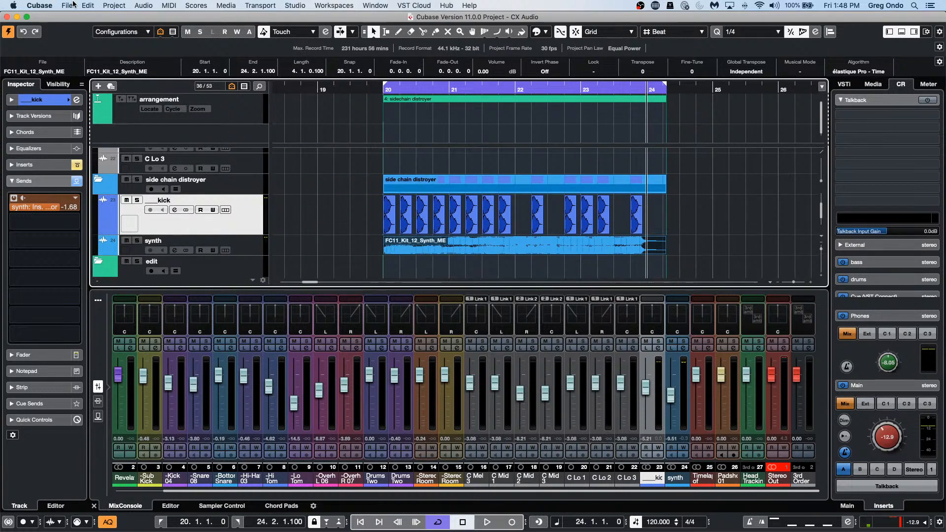
left_click(88, 5)
mouse_move(149, 297)
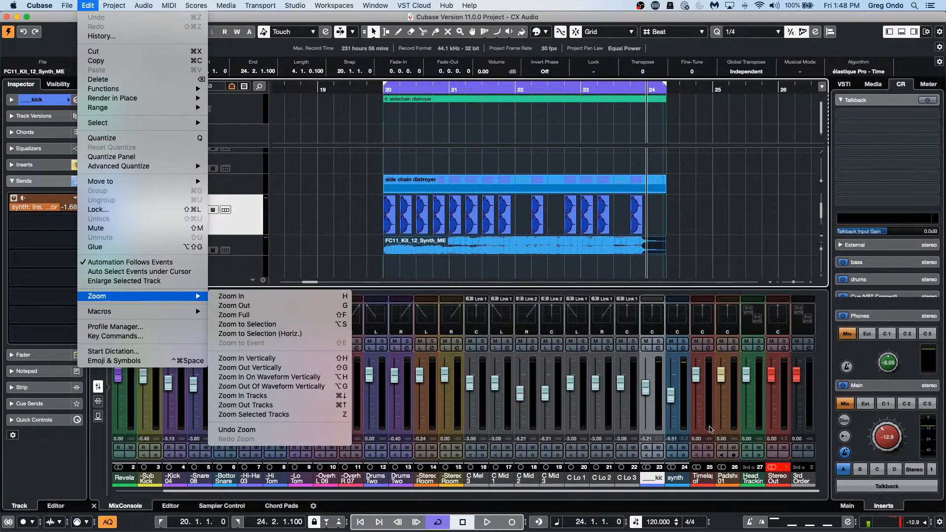
left_click(769, 247)
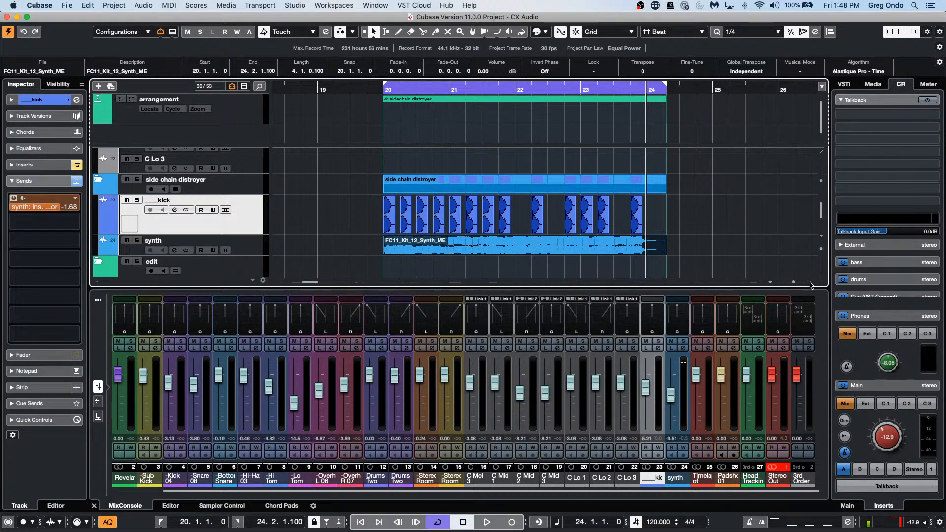
Step: Save the current view as a zoom preset named 'side chain', then zoom far out
left_click(769, 283)
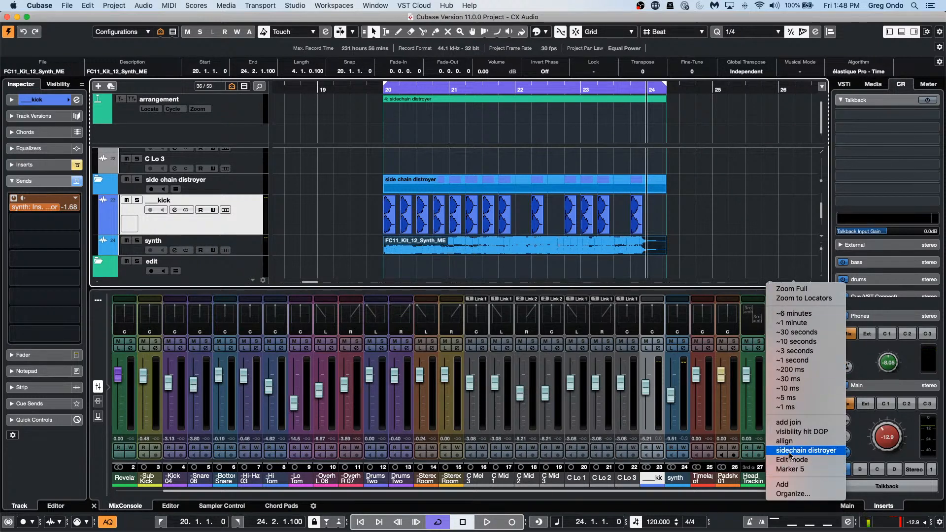
left_click(774, 486)
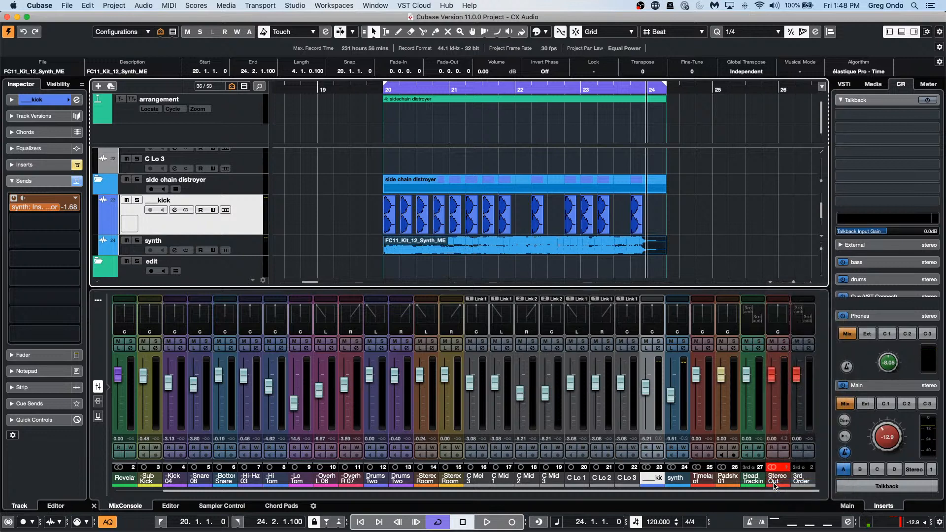
type("s")
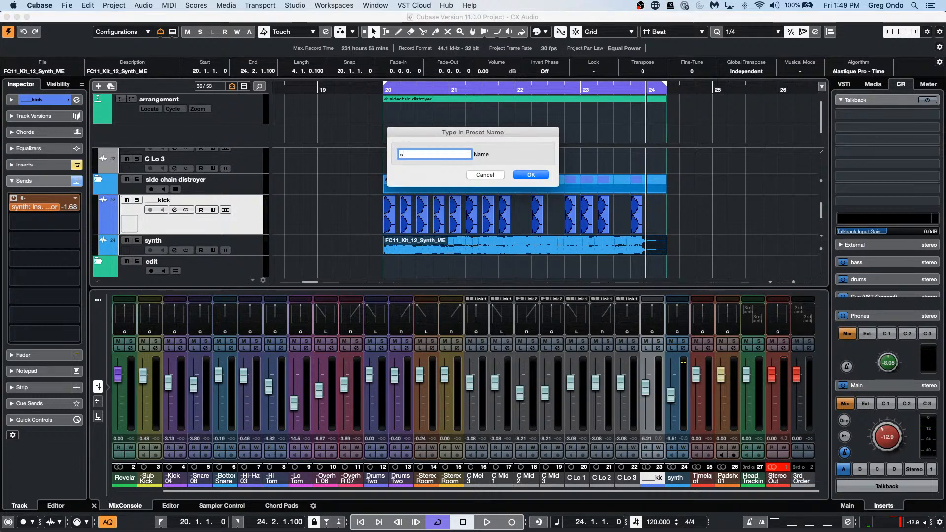
type("ide chain")
key("Return")
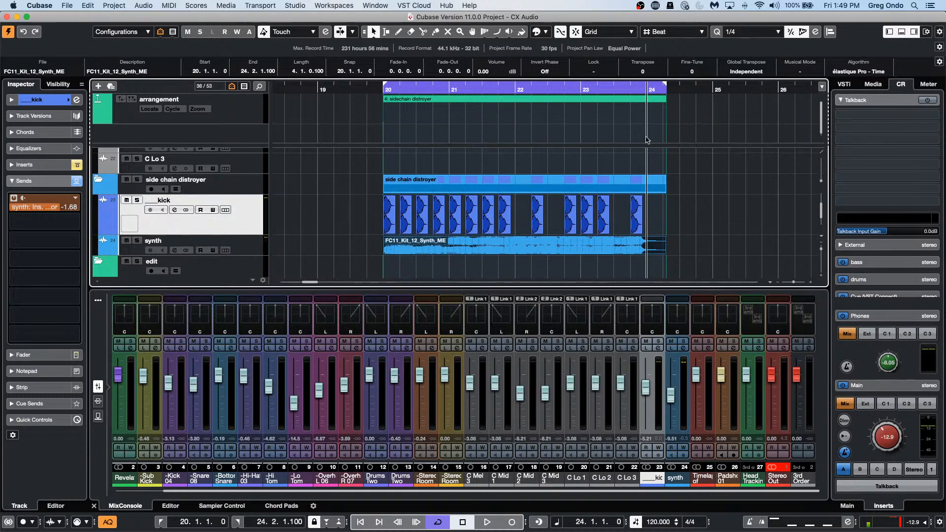
left_click(375, 83)
left_click_drag(374, 82, 326, 65)
Step: Zoom in on the tom clips spanning bars 15–18
scroll(371, 201, "up", 7)
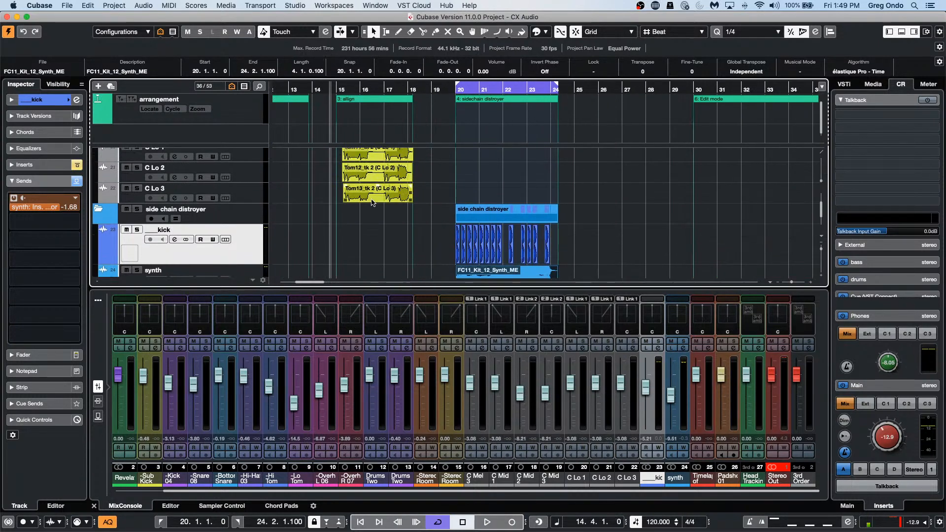
scroll(373, 202, "down", 5)
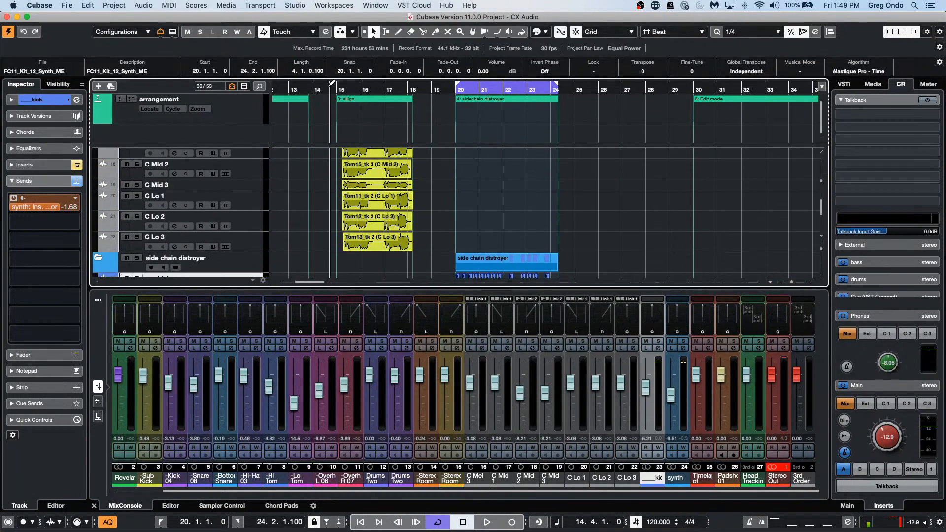
left_click_drag(334, 90, 333, 106)
scroll(518, 221, "up", 2)
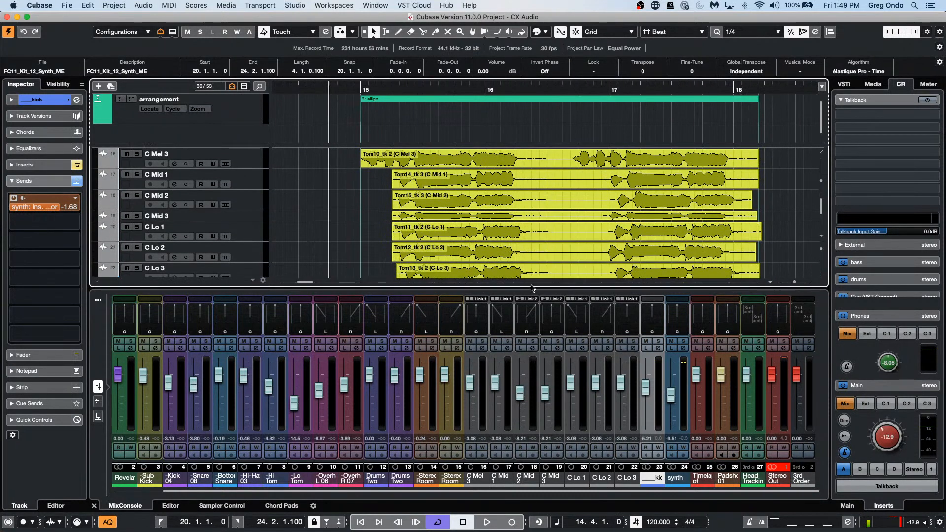
left_click(810, 281)
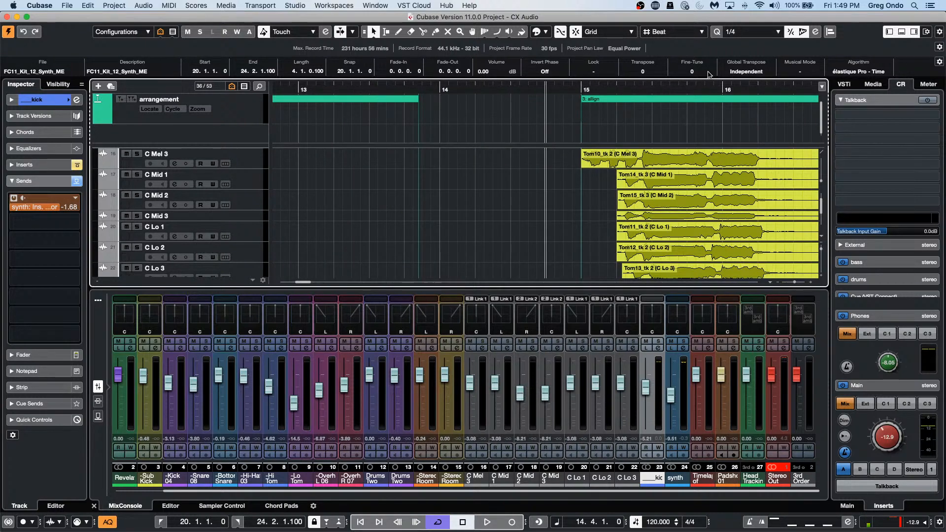
left_click_drag(664, 87, 452, 88)
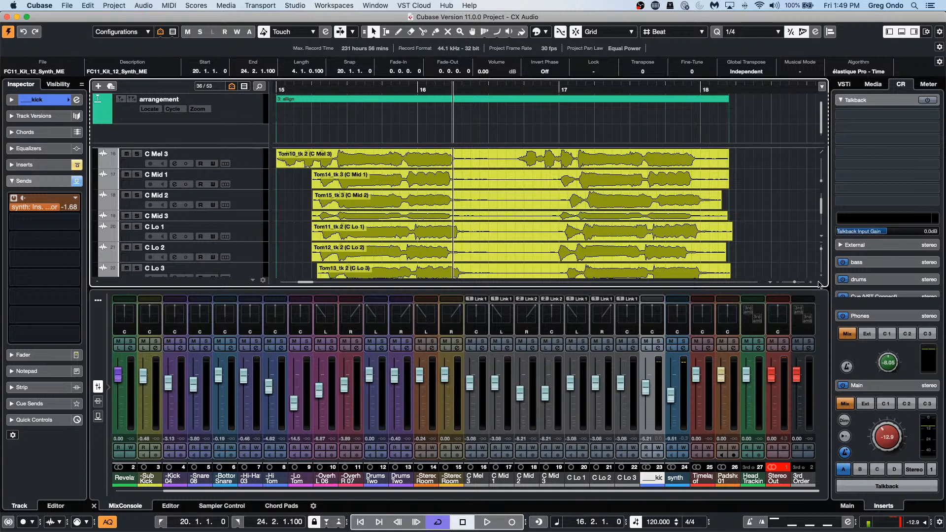
Step: Save this view as a zoom preset named 'alignment'
left_click(770, 284)
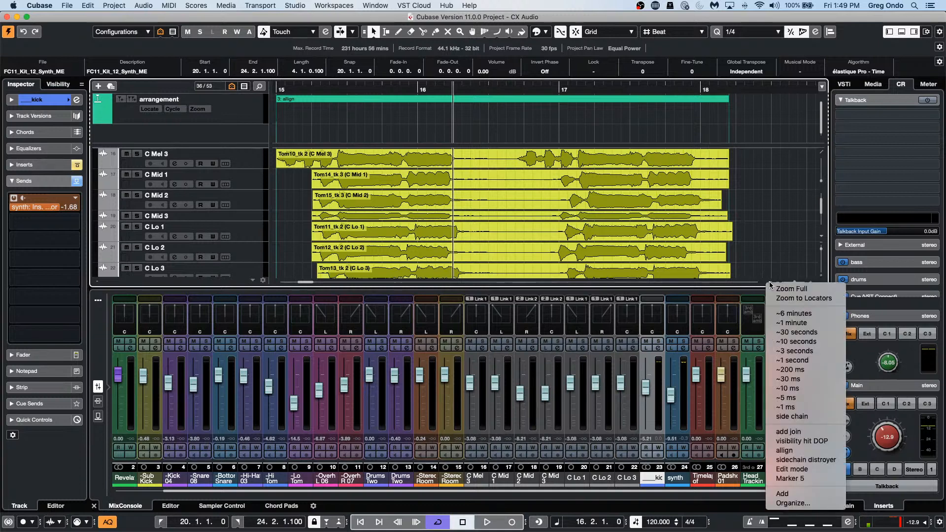
left_click(786, 494)
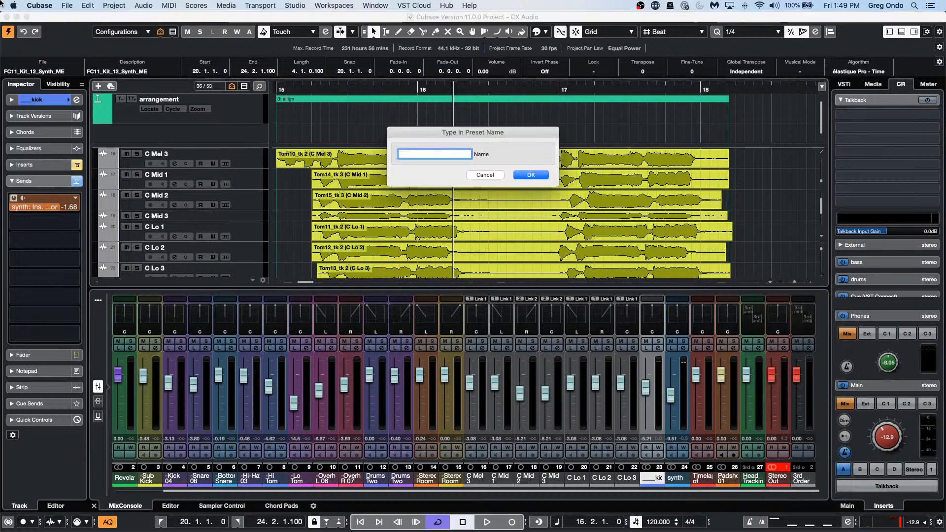
type("al")
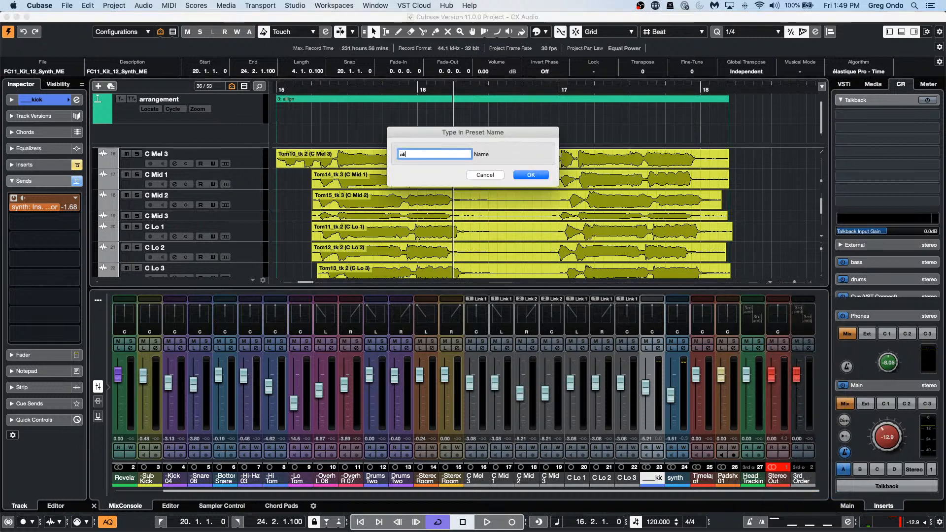
type("ignment")
key("Return")
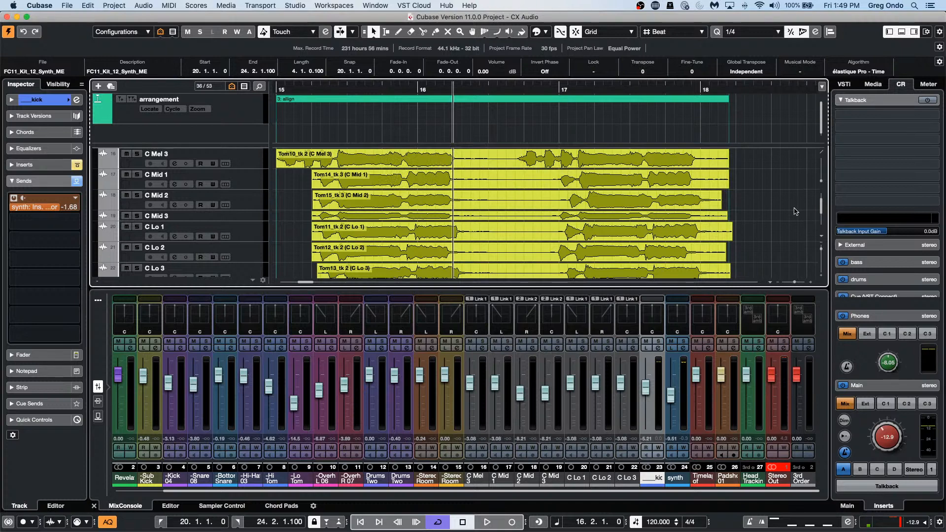
Step: Recall the sidechain distroyer, allign, then sidechain distroyer zoom presets in turn
left_click(771, 285)
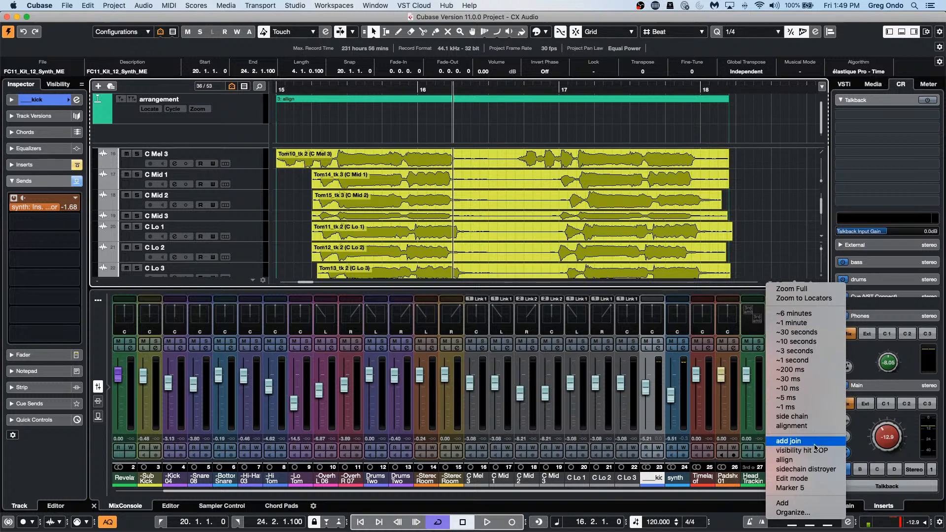
left_click(809, 469)
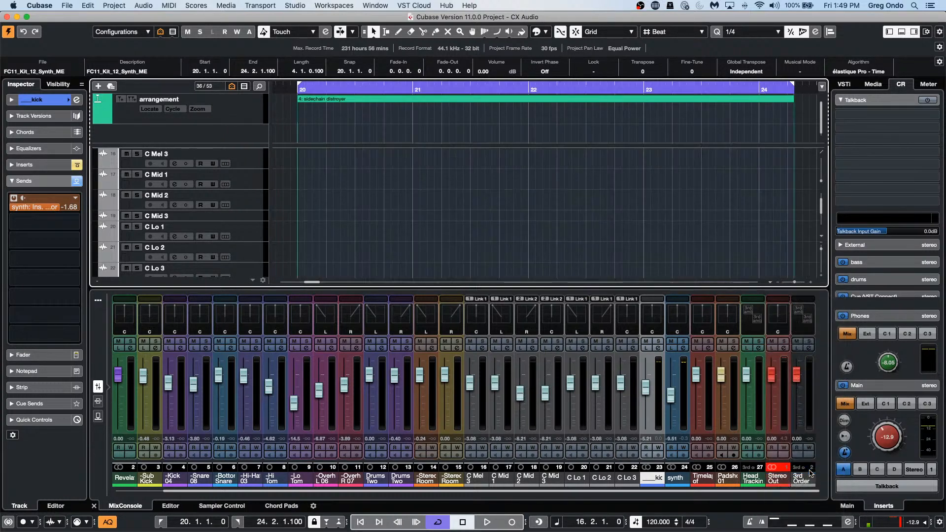
left_click(770, 285)
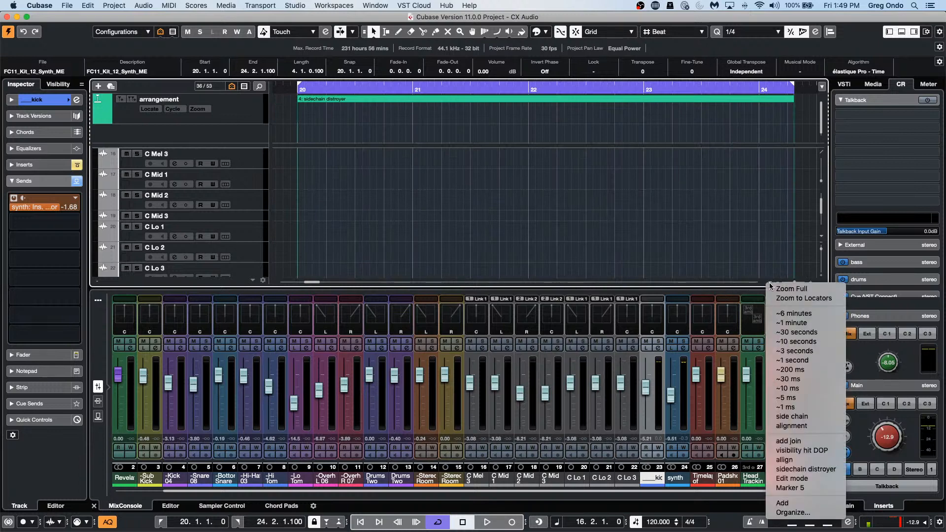
left_click(795, 460)
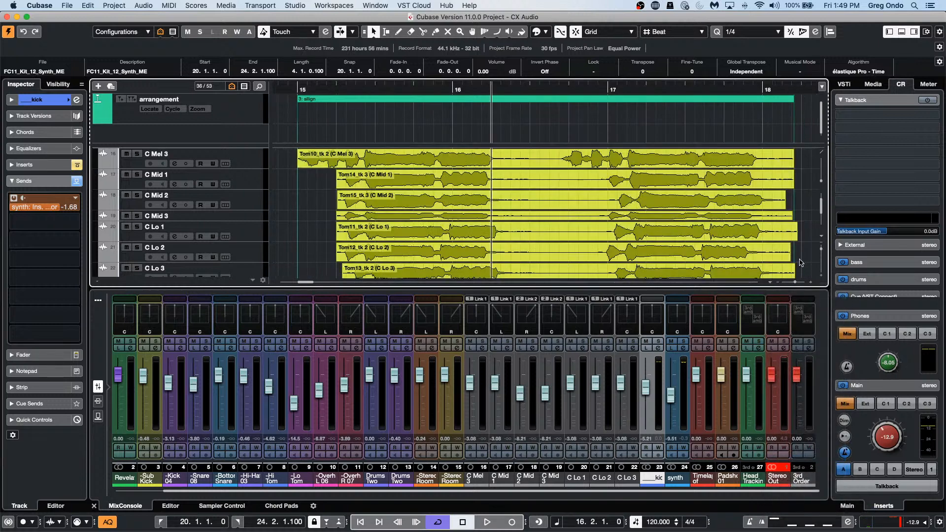
left_click(772, 284)
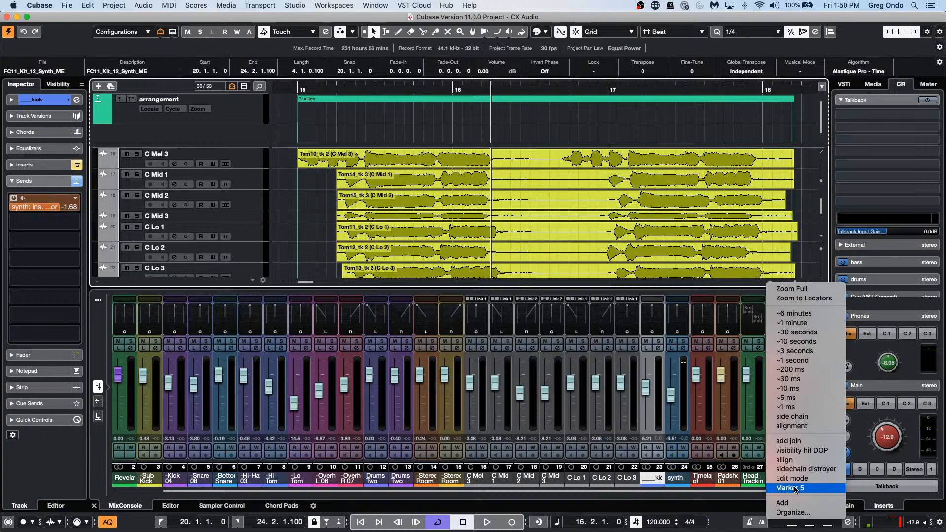
left_click(811, 469)
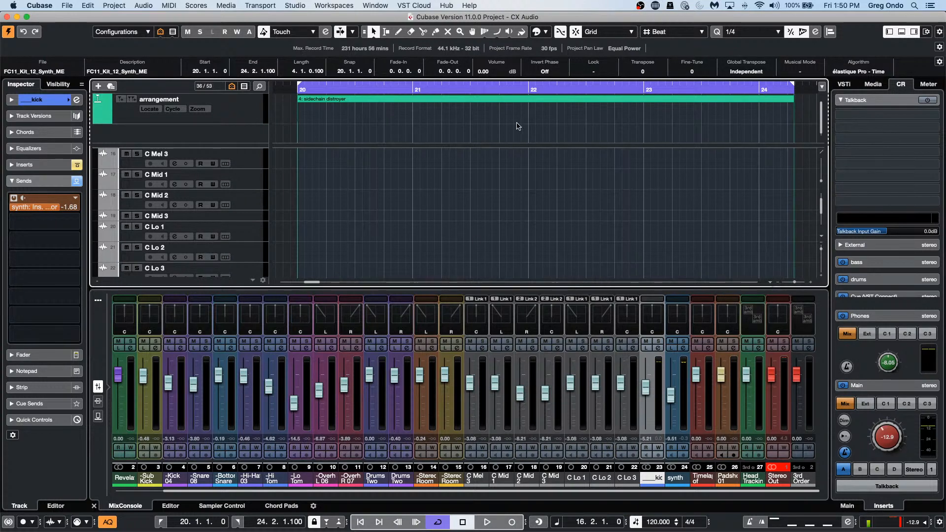
Step: Zoom out to the whole project, then recall the bars 15–18 tom preset and sidechain distroyer
left_click_drag(499, 90, 497, 53)
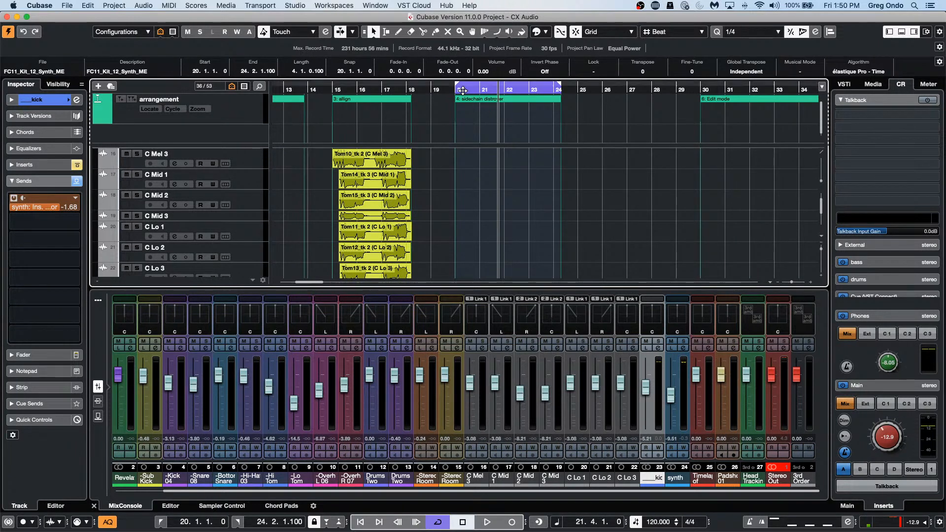
left_click_drag(467, 89, 468, 58)
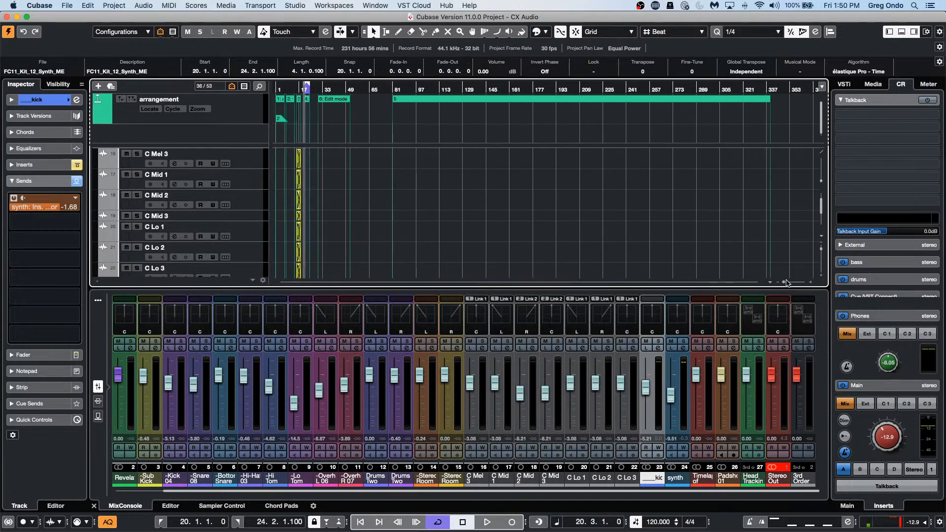
left_click(770, 283)
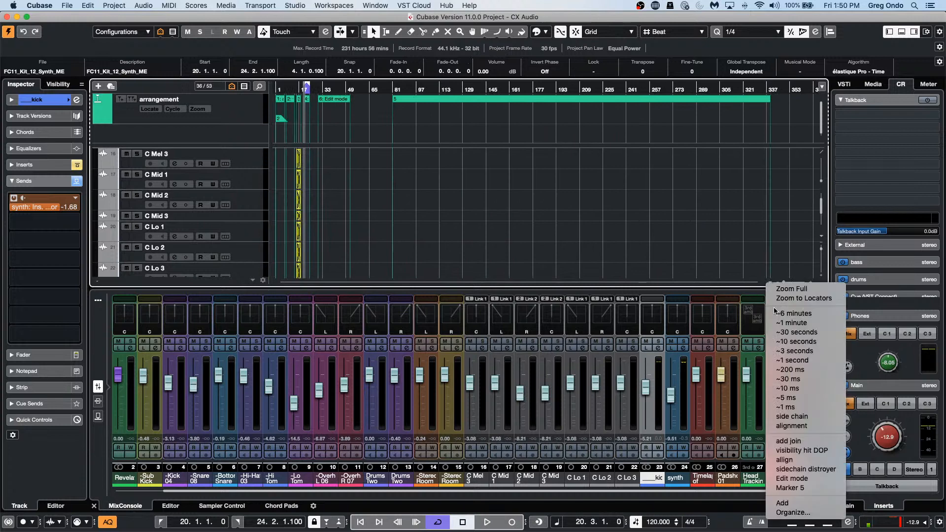
left_click(798, 459)
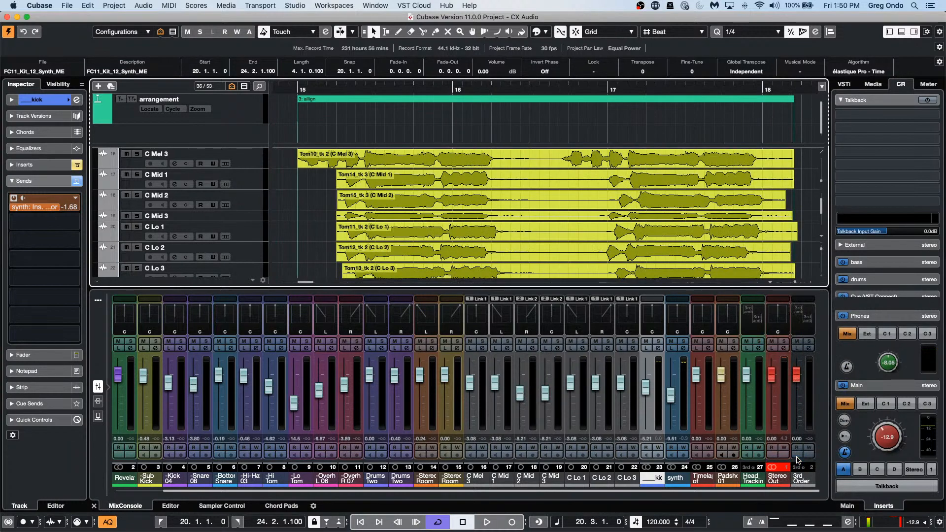
left_click(770, 283)
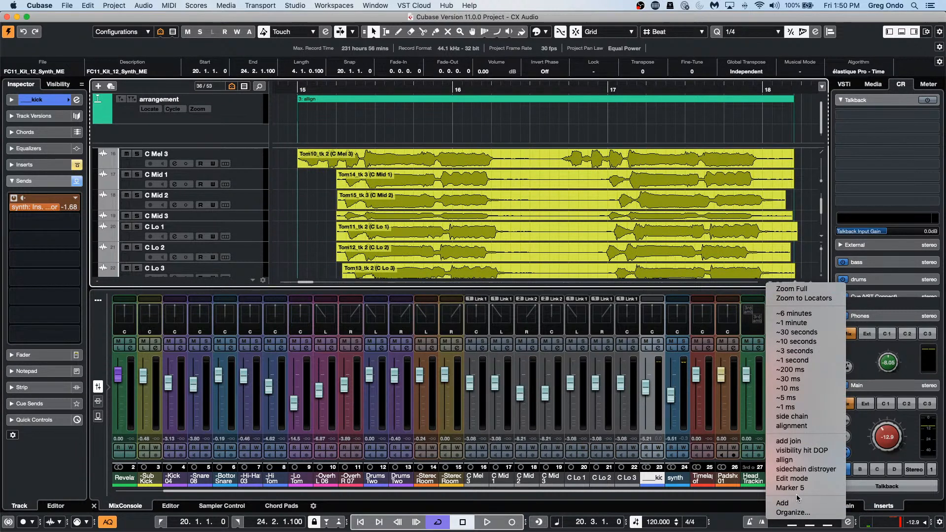
left_click(802, 470)
scroll(674, 282, "left", 1)
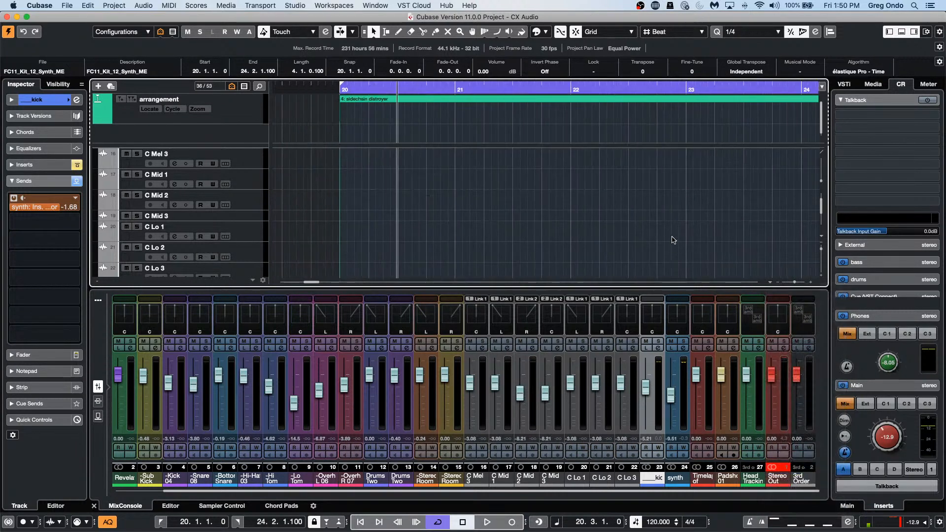
scroll(674, 240, "down", 6)
scroll(673, 240, "up", 3)
scroll(672, 240, "up", 2)
scroll(673, 239, "down", 3)
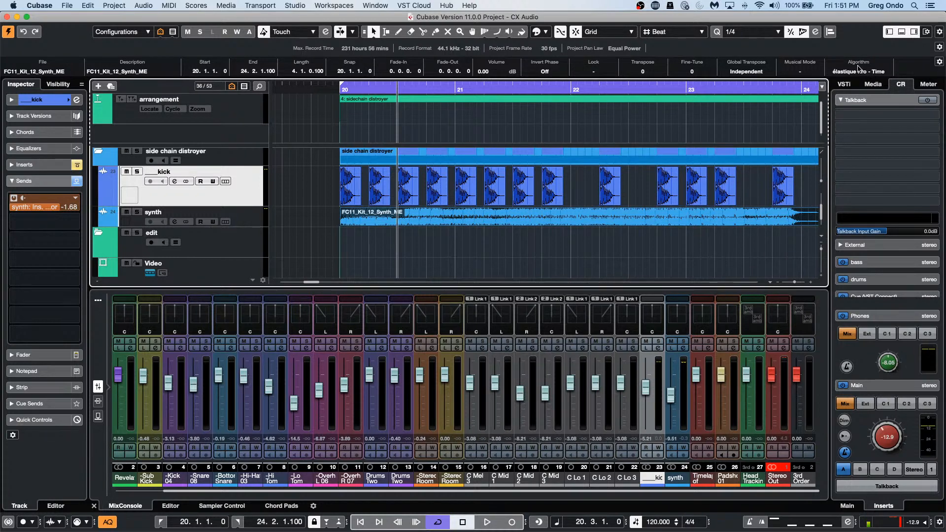
Step: Duplicate the ___kick track, creating '___kick (D)' with the same kick events
right_click(238, 195)
mouse_move(284, 200)
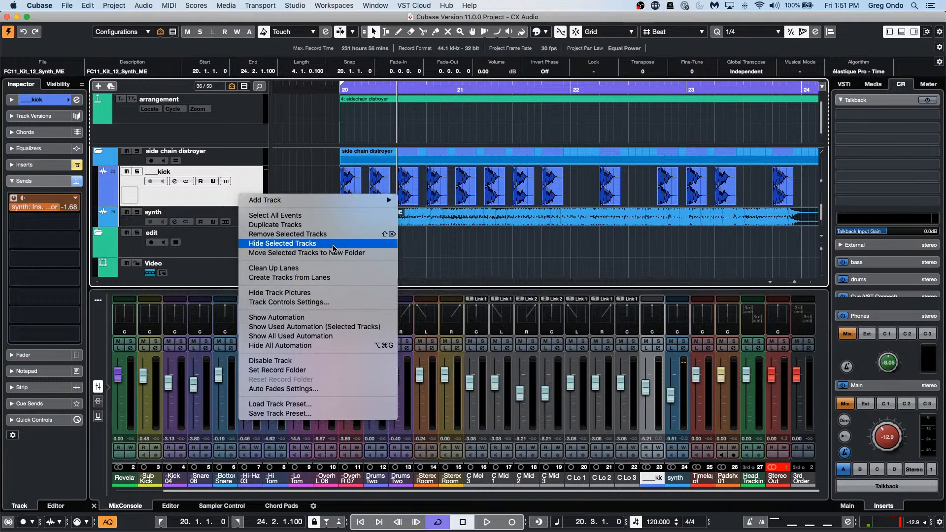
left_click(334, 225)
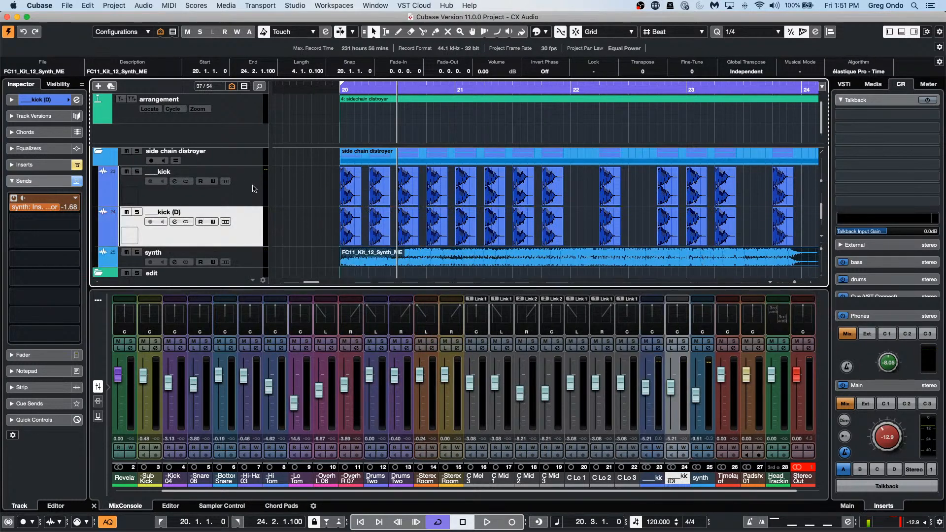
left_click(346, 192)
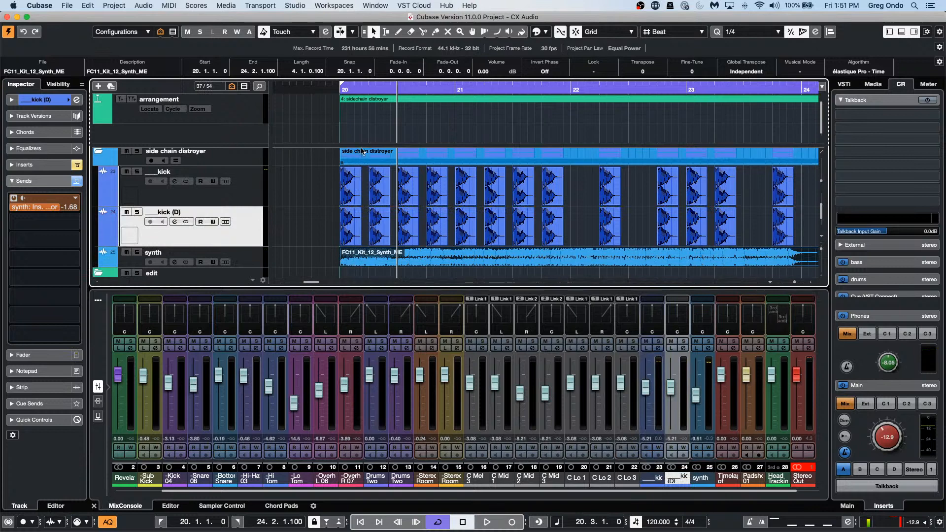
left_click(292, 186)
scroll(313, 188, "down", 4)
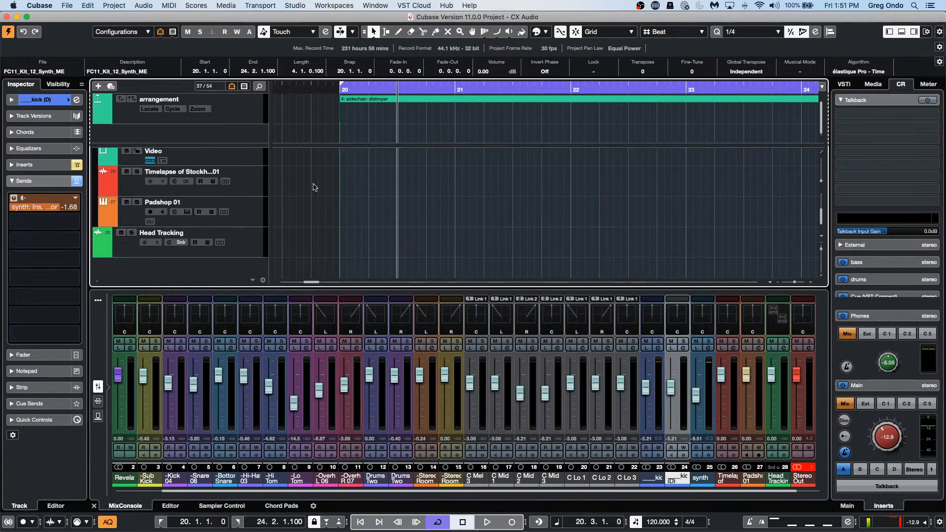
scroll(313, 187, "up", 6)
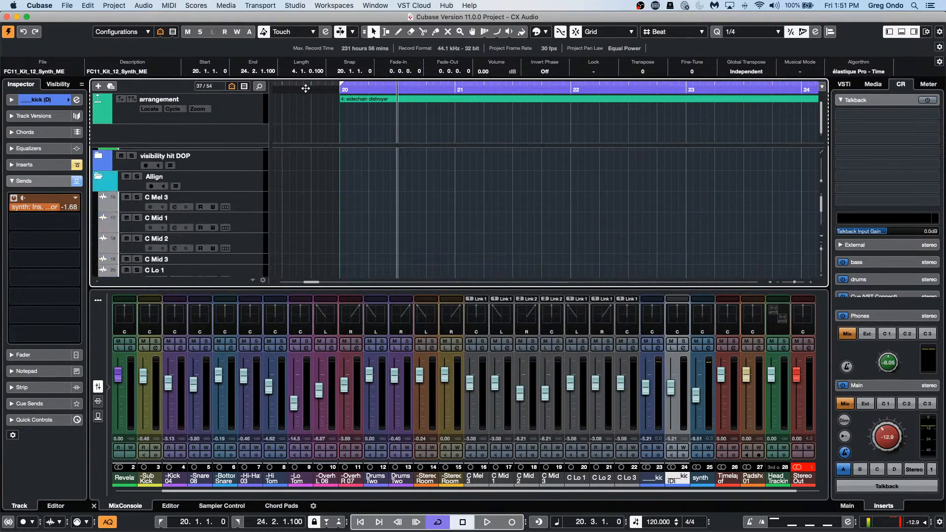
left_click_drag(306, 88, 322, 211)
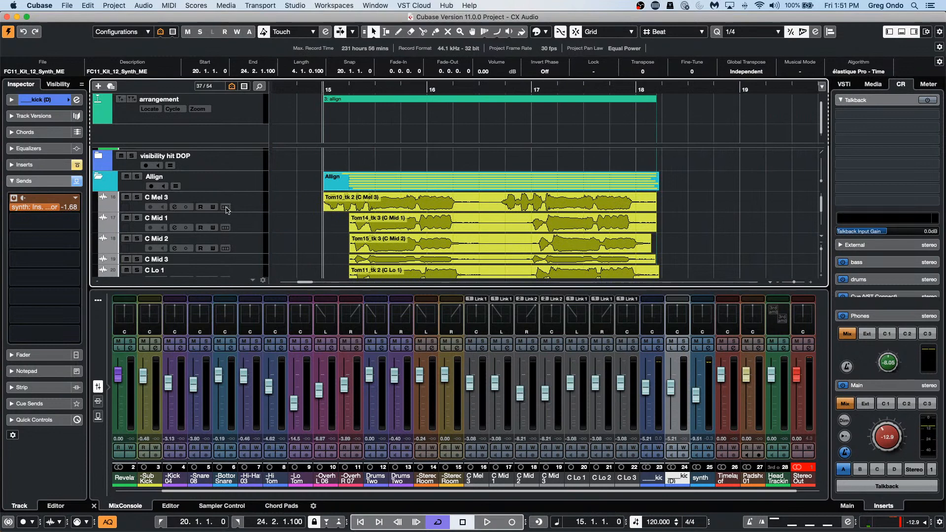
left_click(250, 230)
left_click(250, 246, "shift")
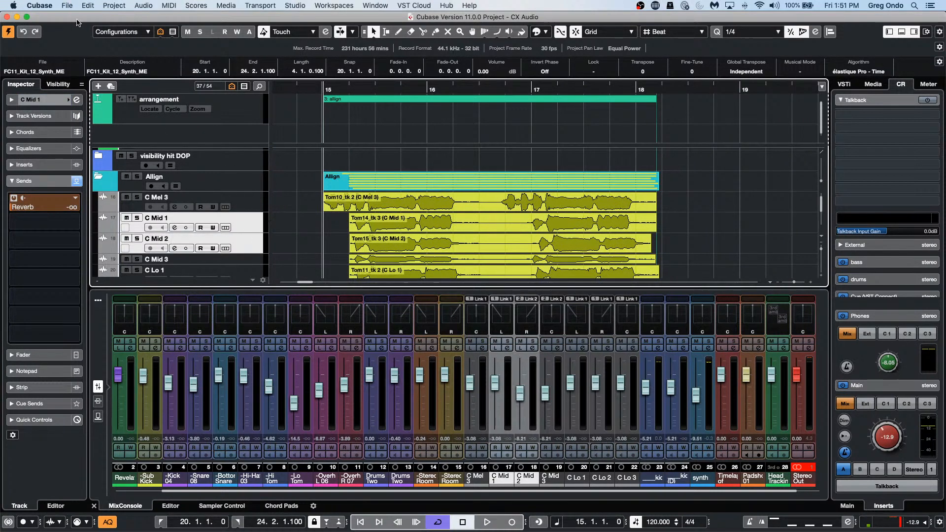
left_click(115, 5)
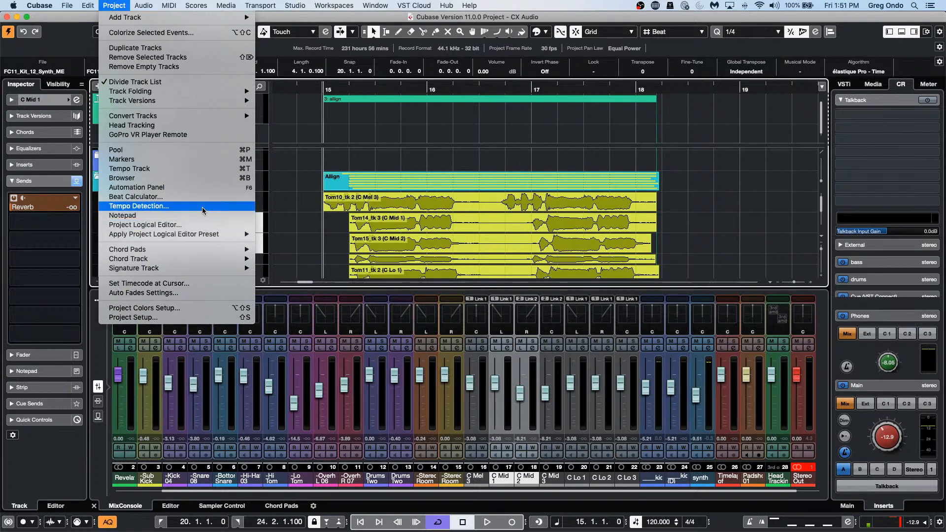
mouse_move(204, 116)
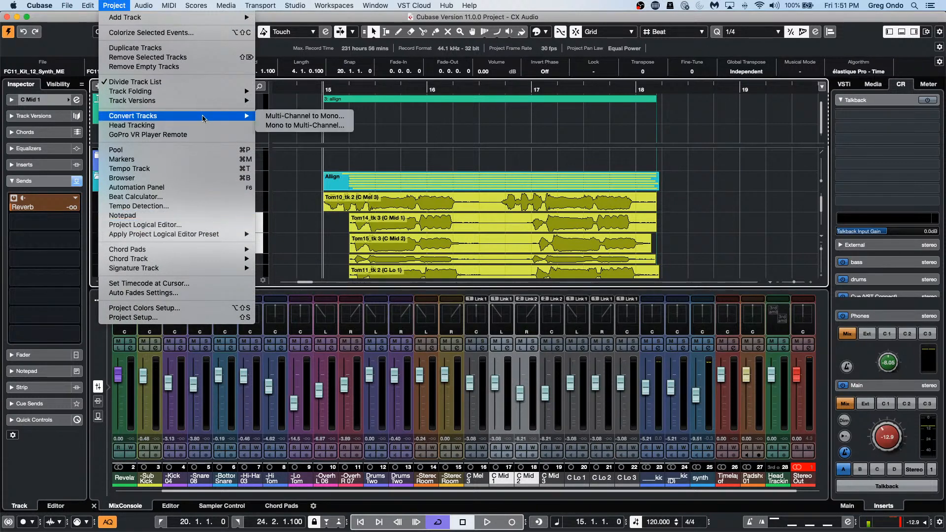
left_click(279, 126)
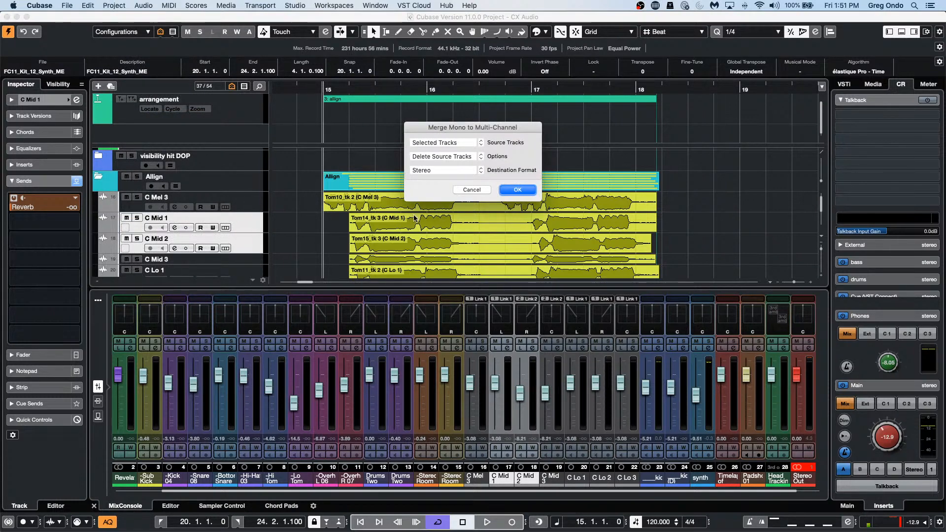
left_click(444, 171)
left_click(445, 175)
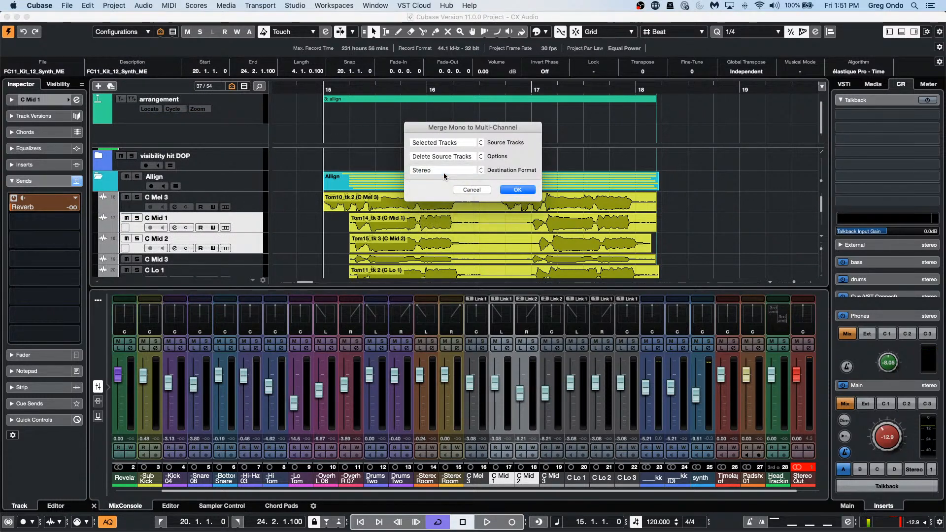
left_click(445, 175)
mouse_move(445, 228)
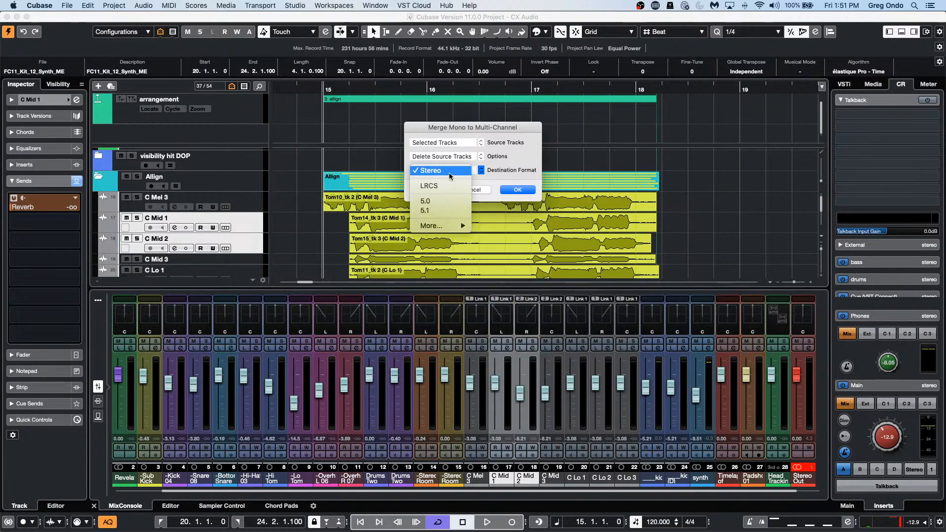
left_click(449, 173)
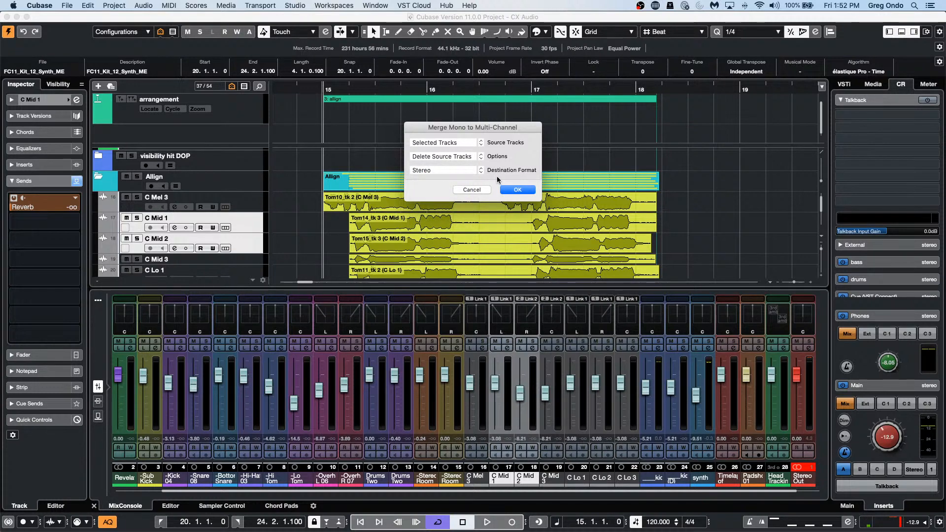
left_click(456, 171)
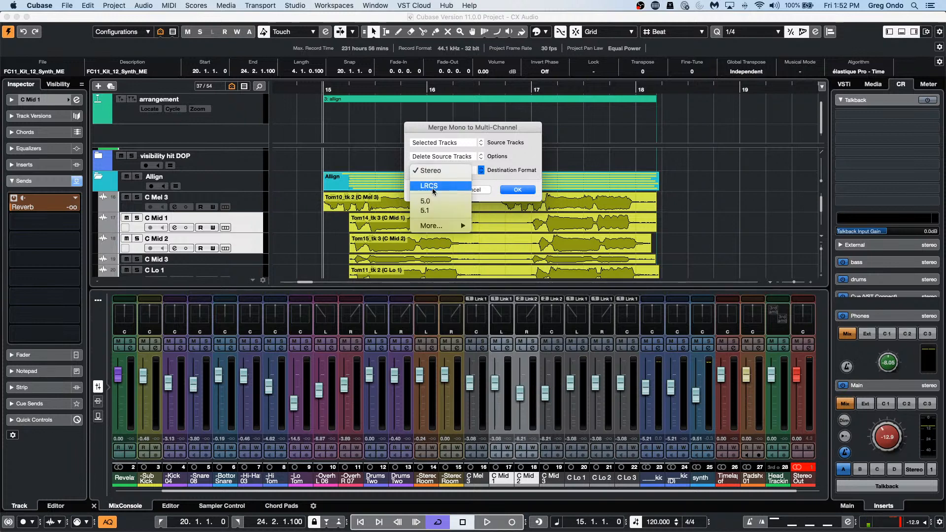
left_click(448, 170)
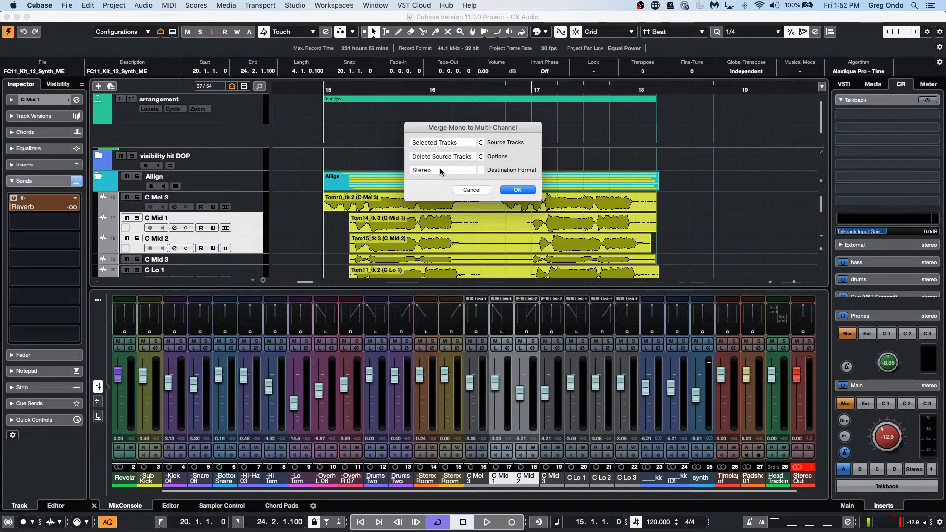
left_click(518, 191)
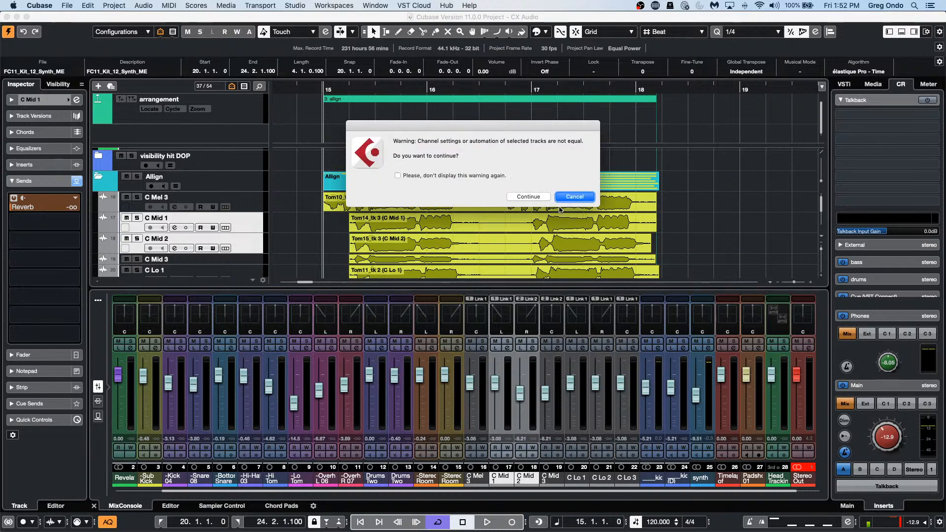
left_click(528, 197)
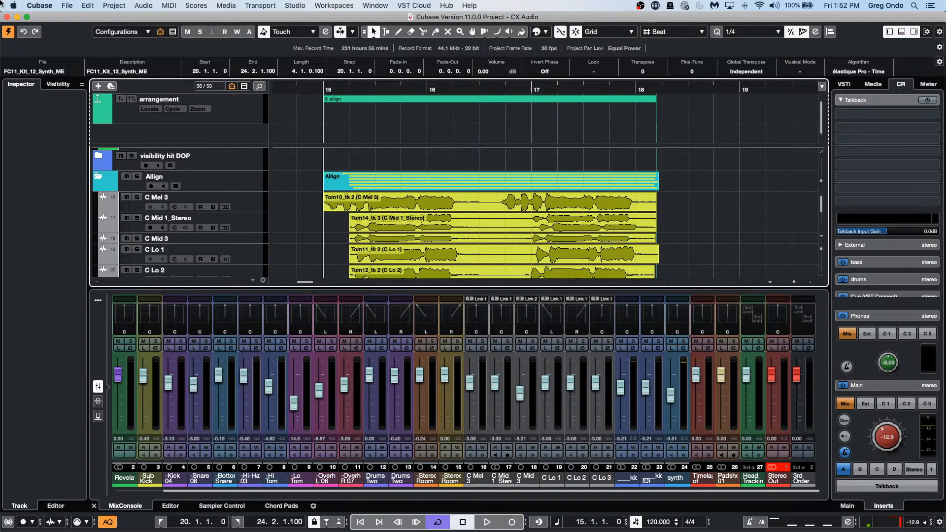
key("super+z")
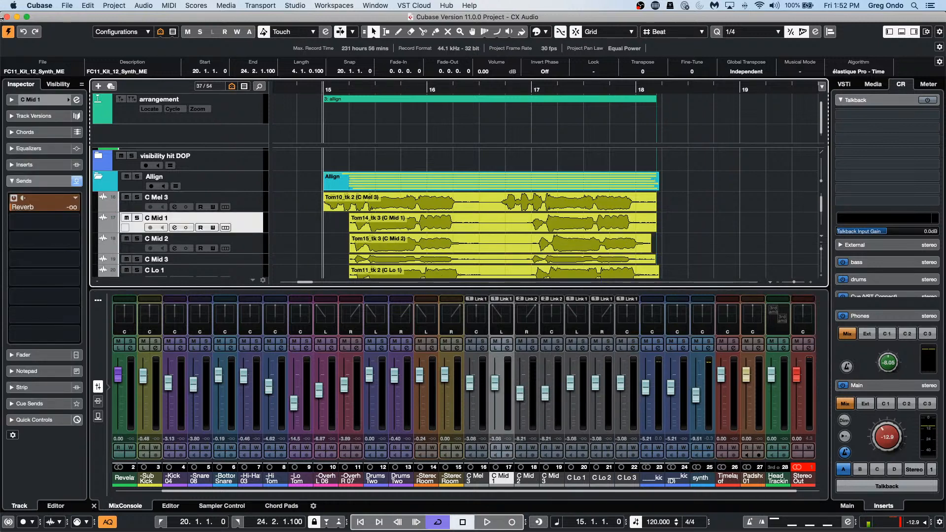
Step: Bring up the Merge Mono to Multi-Channel dialog from Project > Convert Tracks
left_click(114, 6)
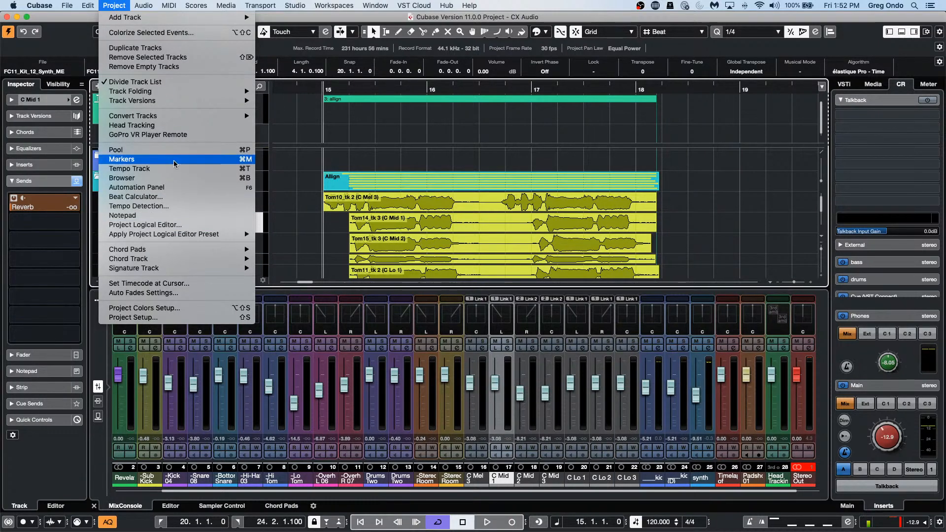
mouse_move(94, 4)
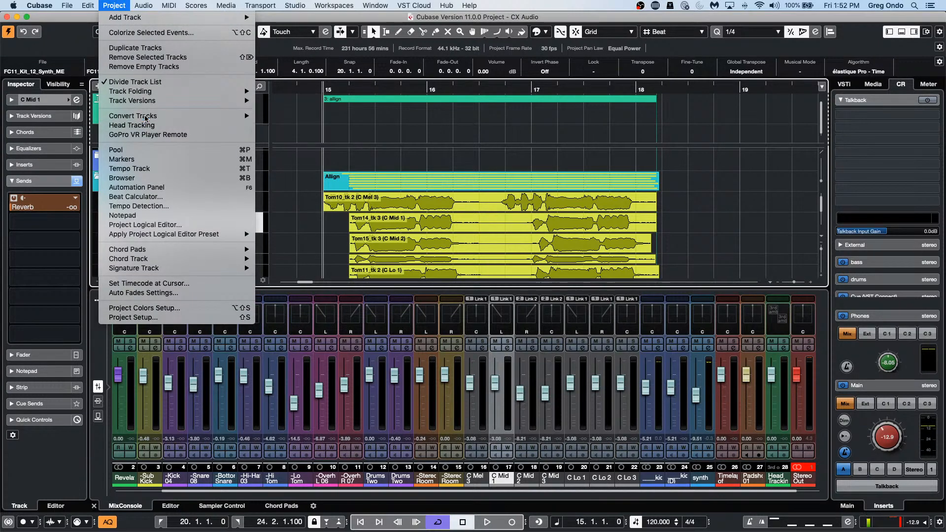
left_click(144, 117)
left_click(126, 6)
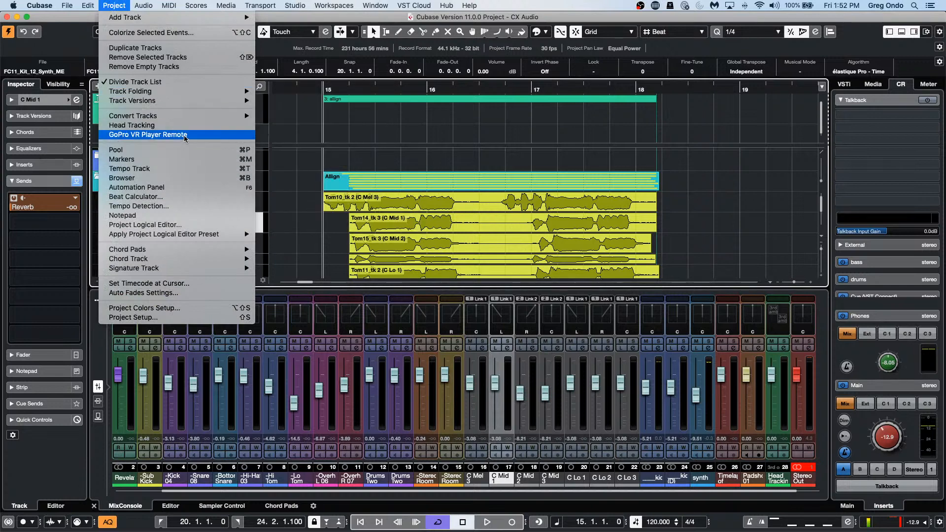
mouse_move(171, 95)
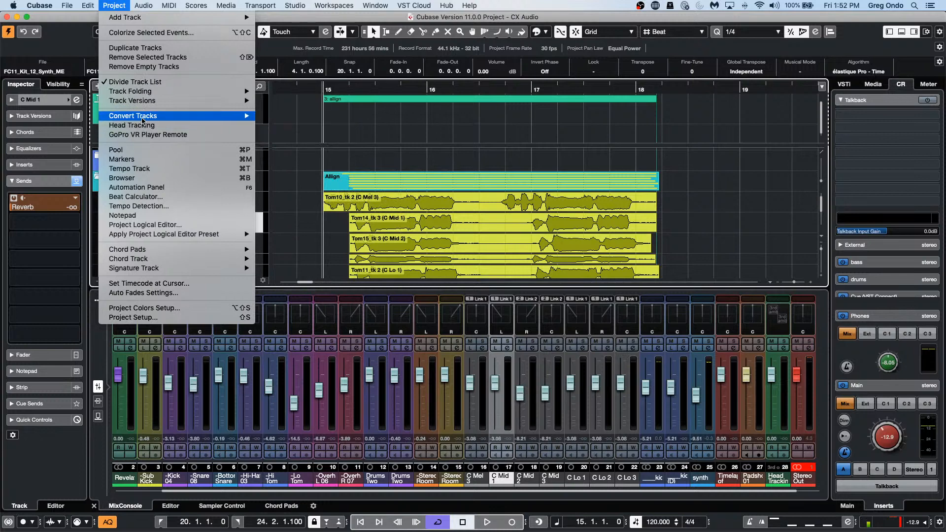
mouse_move(142, 118)
left_click(296, 125)
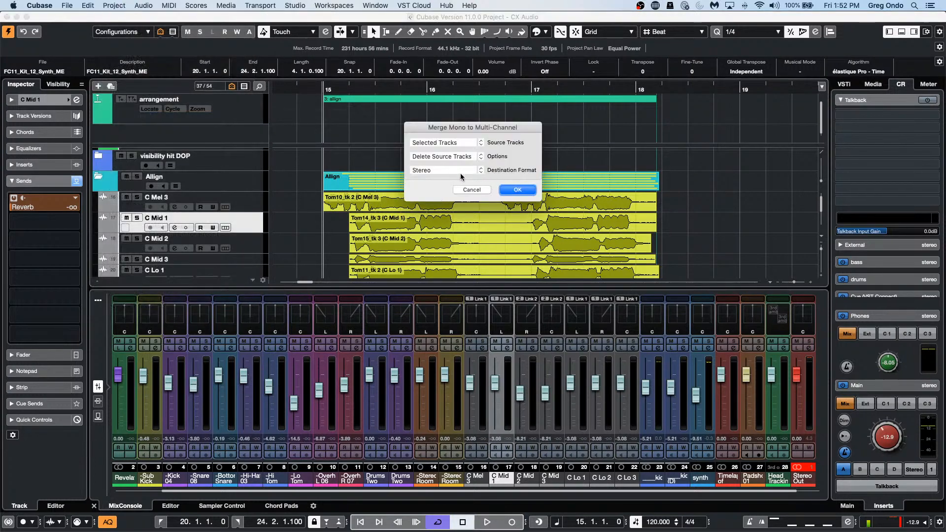
Step: Cancel the Merge Mono to Multi-Channel dialog, leaving C Mid 1 and C Mid 2 unmerged
left_click(474, 190)
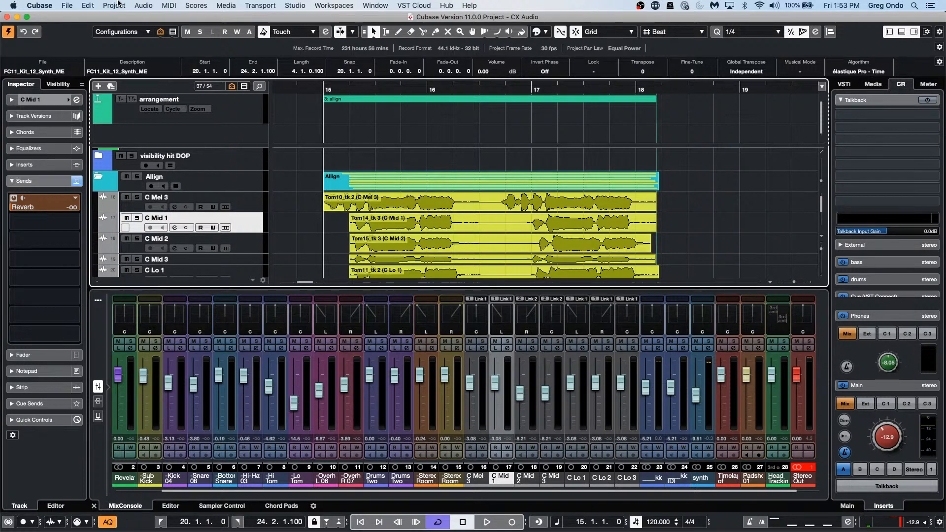
Step: Start a new project in the Hub with the default location option enabled
left_click(71, 6)
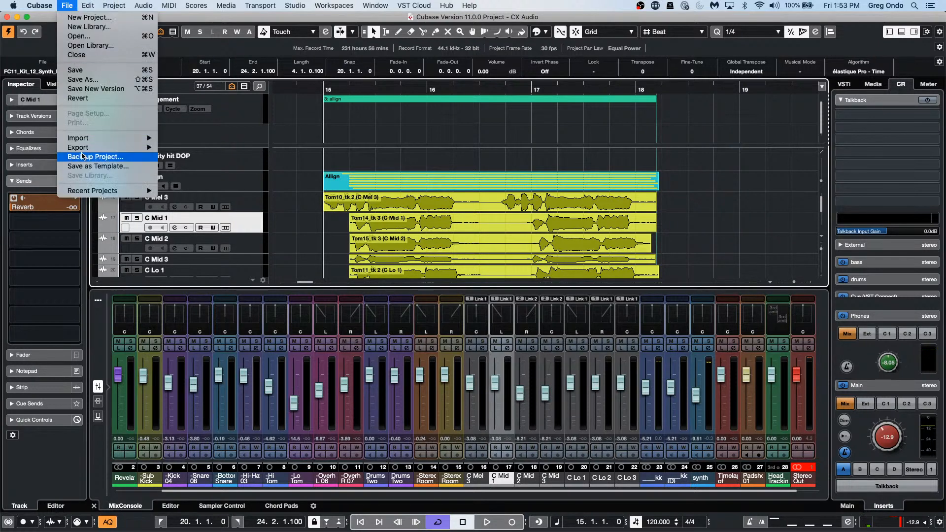
mouse_move(87, 140)
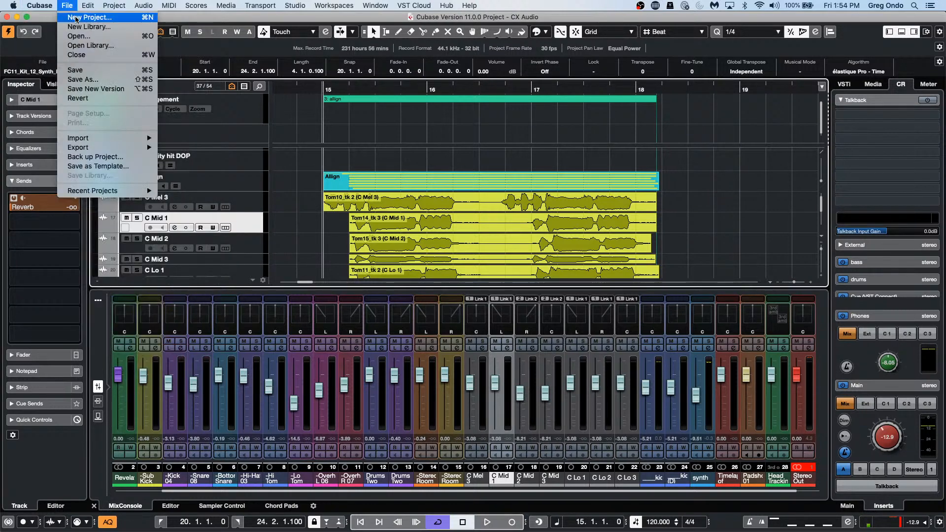
left_click(89, 17)
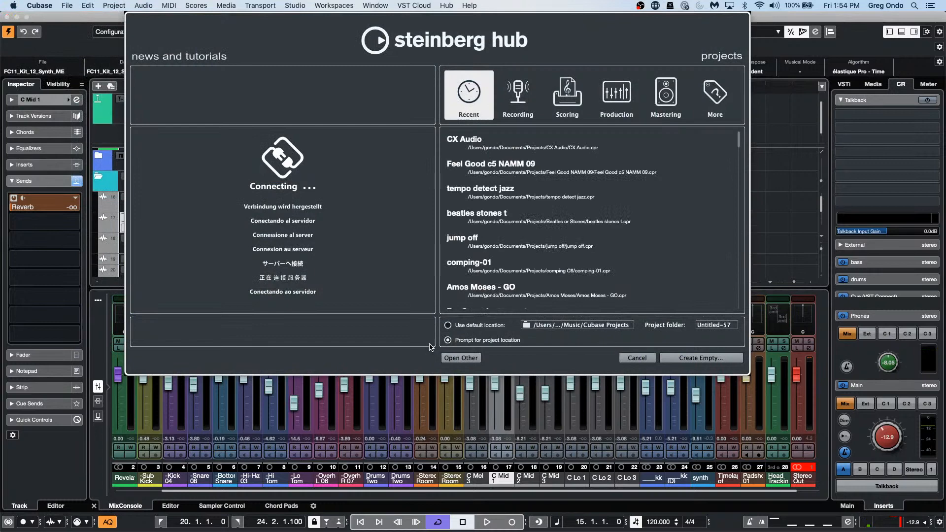
left_click(448, 325)
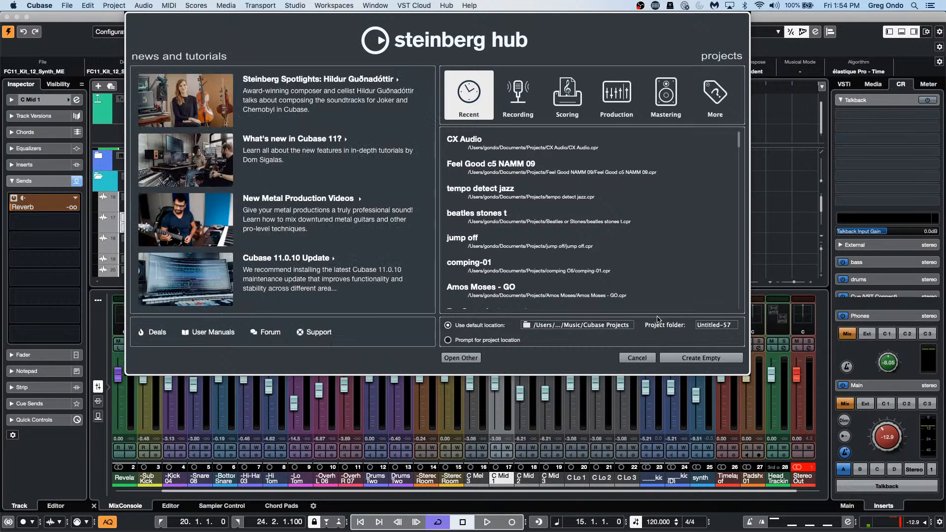
left_click(584, 326)
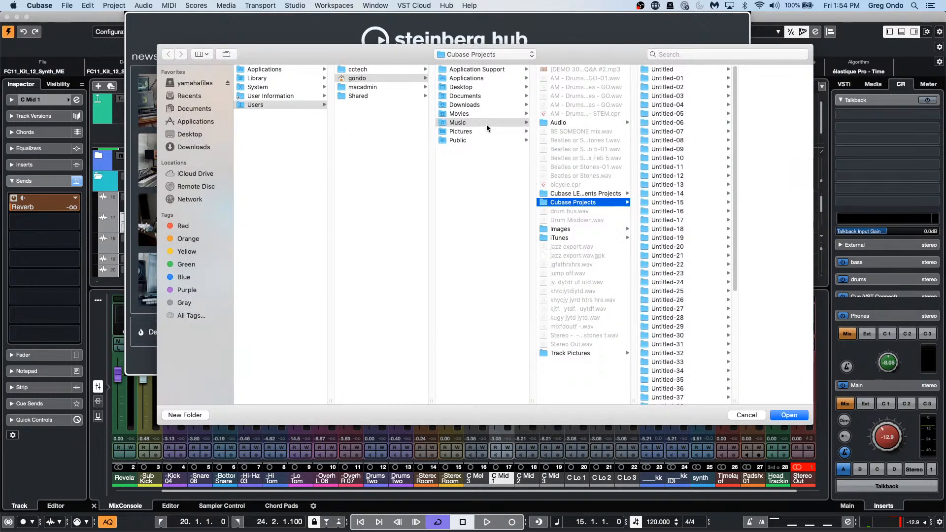
Step: Create a new Documents subfolder named after a person and set it as the default location
left_click(374, 79)
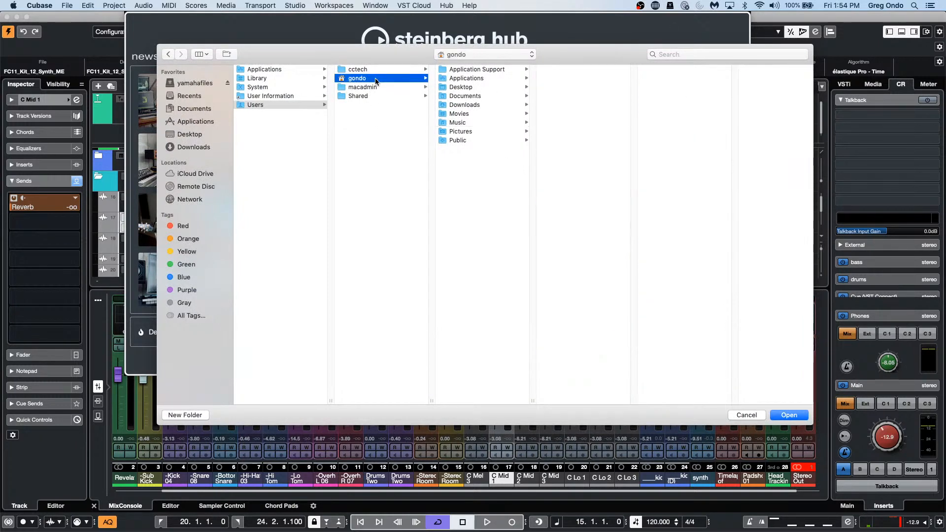
left_click(471, 97)
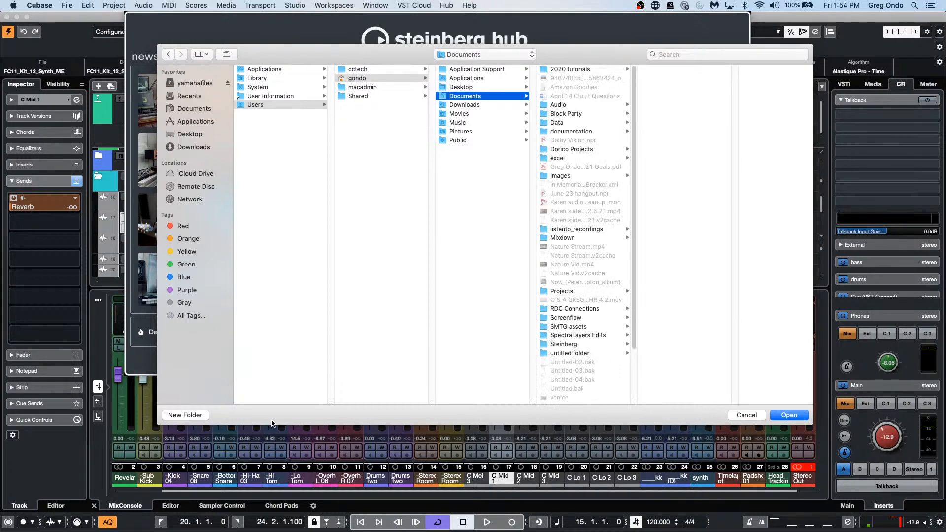
left_click(176, 414)
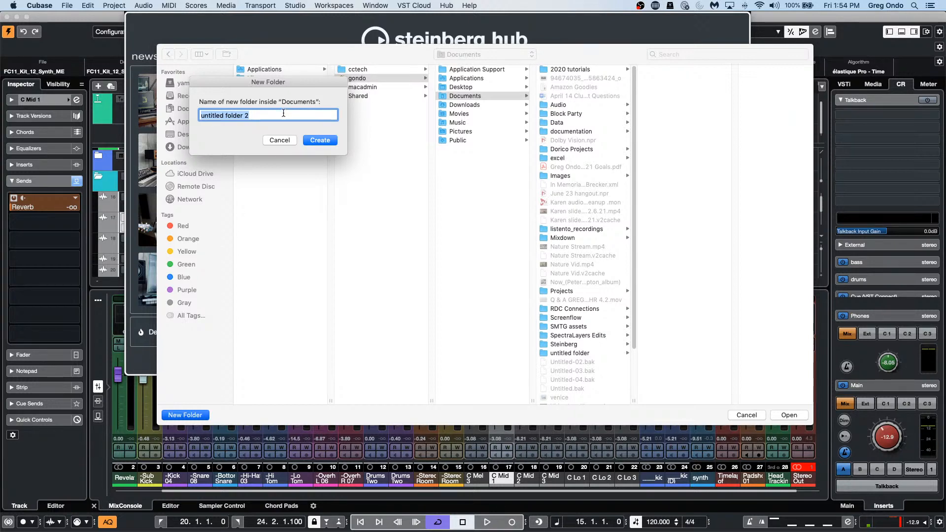
key("Return")
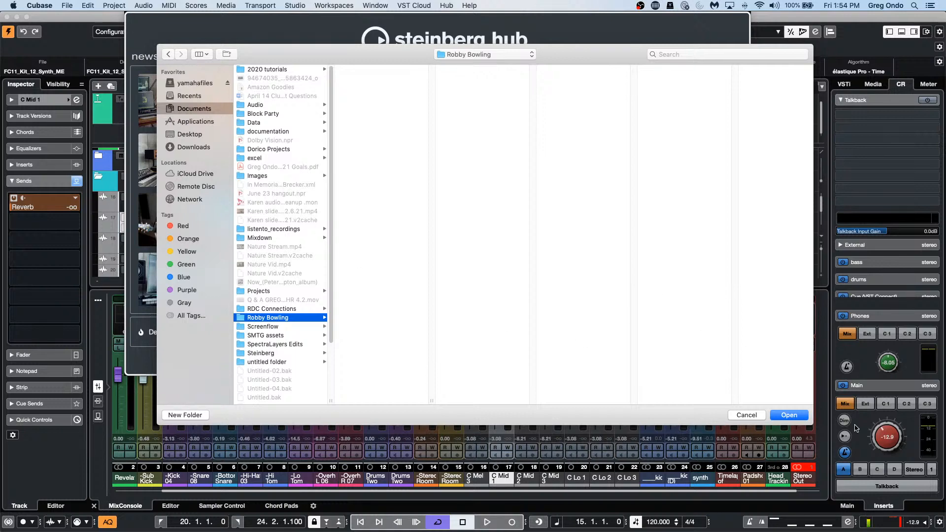
left_click(788, 415)
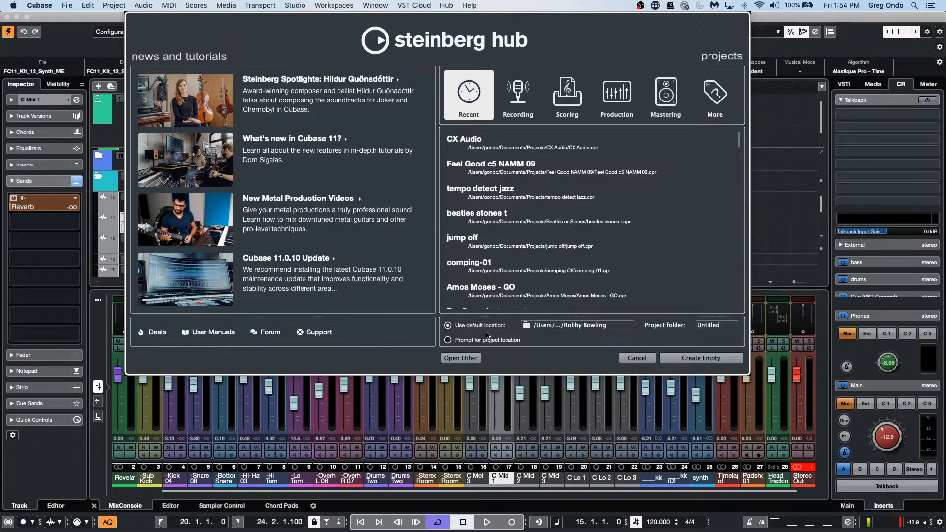
Step: Dismiss the folder chooser and cancel the Steinberg Hub, returning to the CX Audio project
left_click(587, 326)
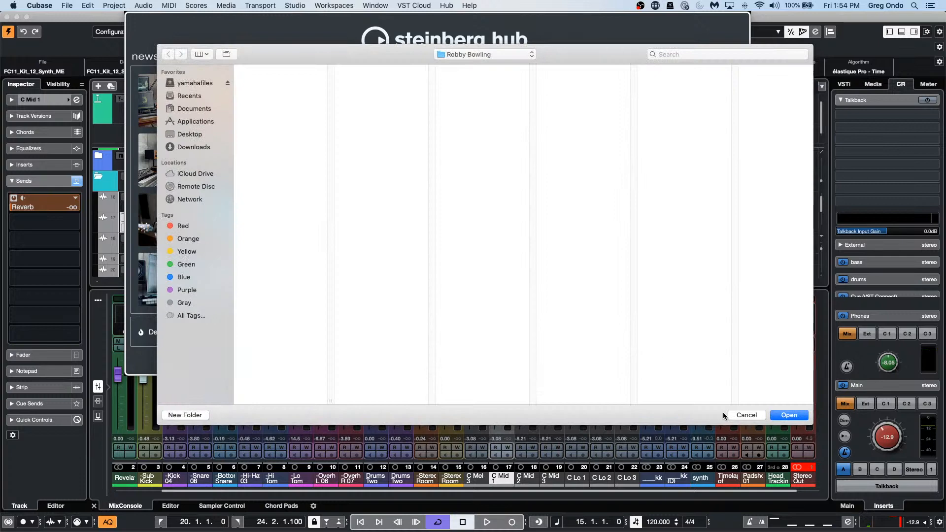
left_click(745, 415)
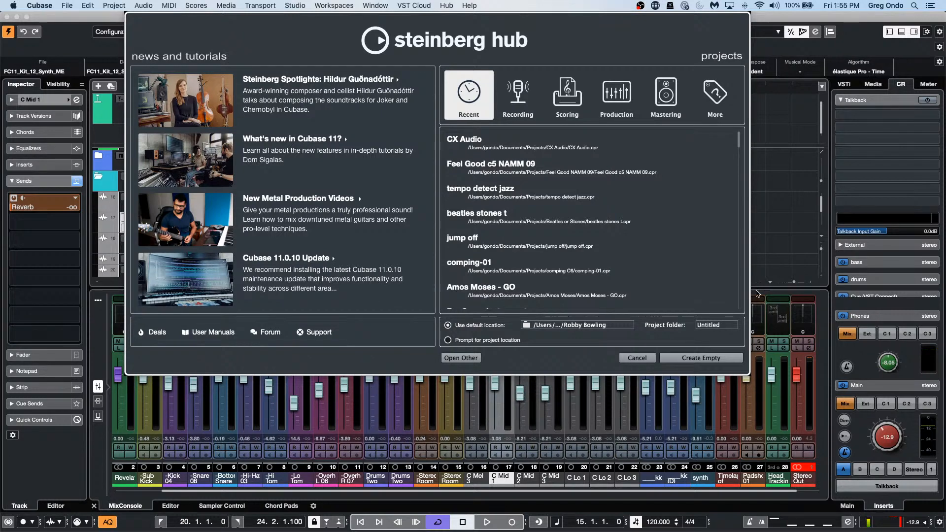
left_click(617, 357)
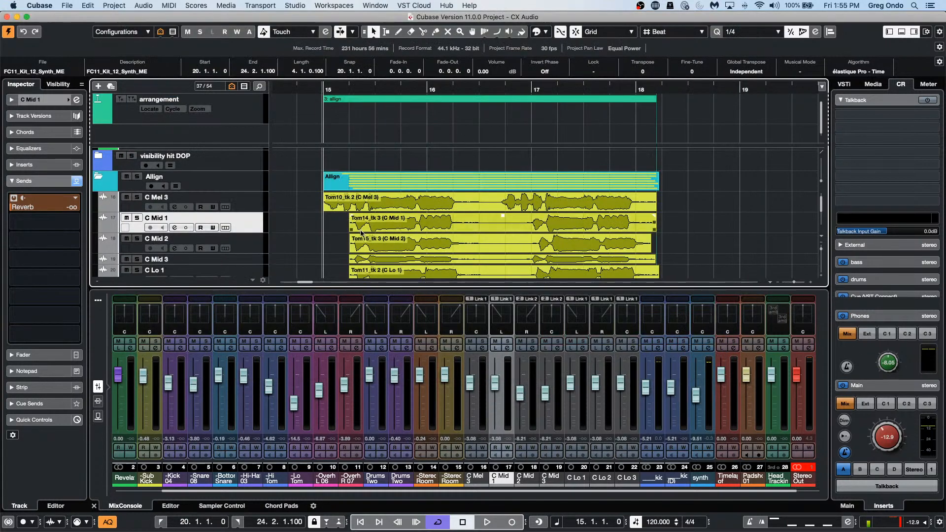
Step: Range-select C Mel 3 from bar 16 to about bar 18
left_click(348, 87)
left_click_drag(347, 87, 359, 86)
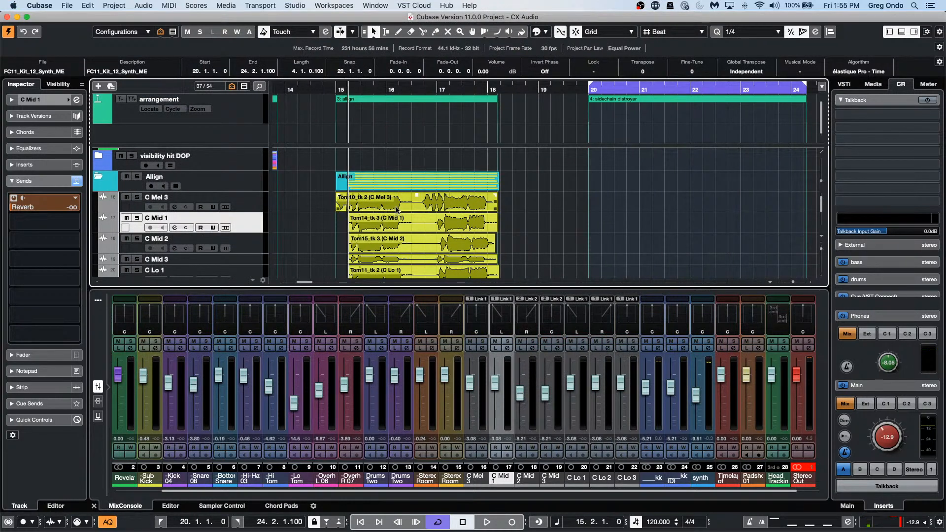
right_click(402, 229)
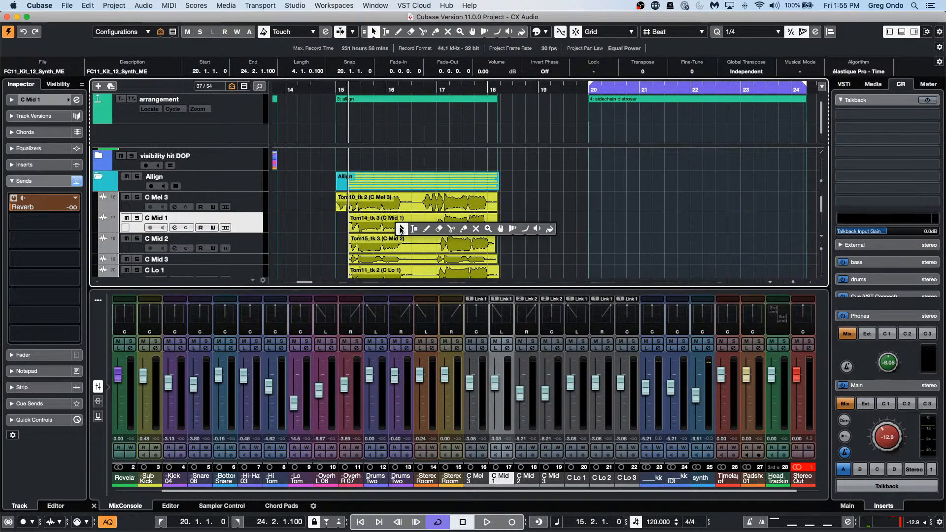
left_click(414, 229)
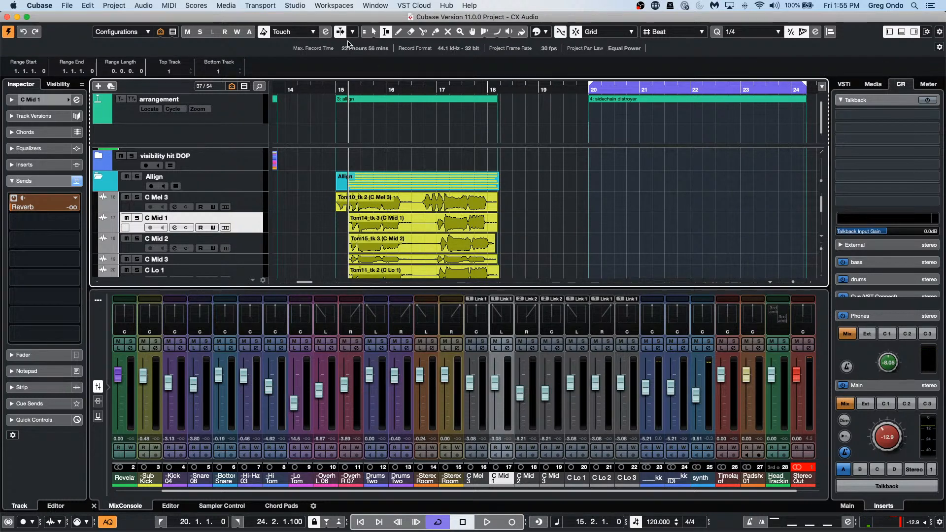
left_click(373, 32)
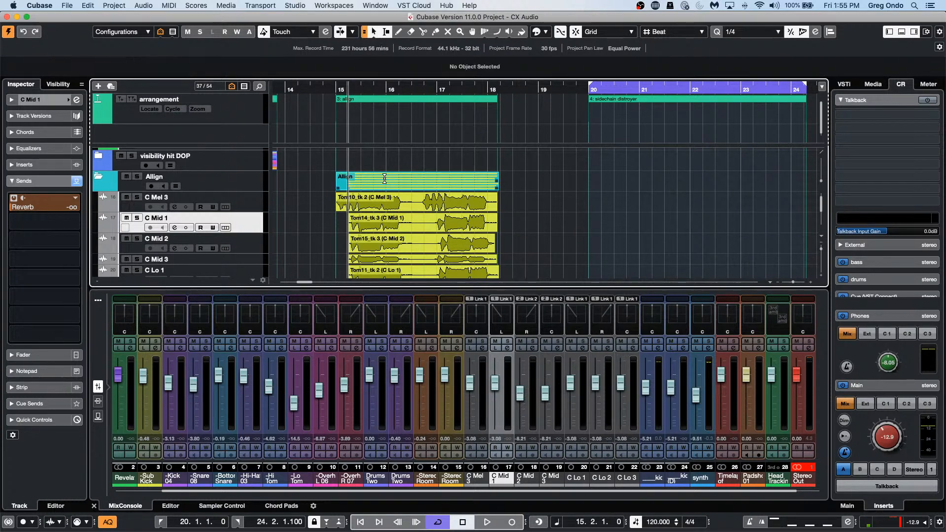
left_click_drag(398, 197, 466, 201)
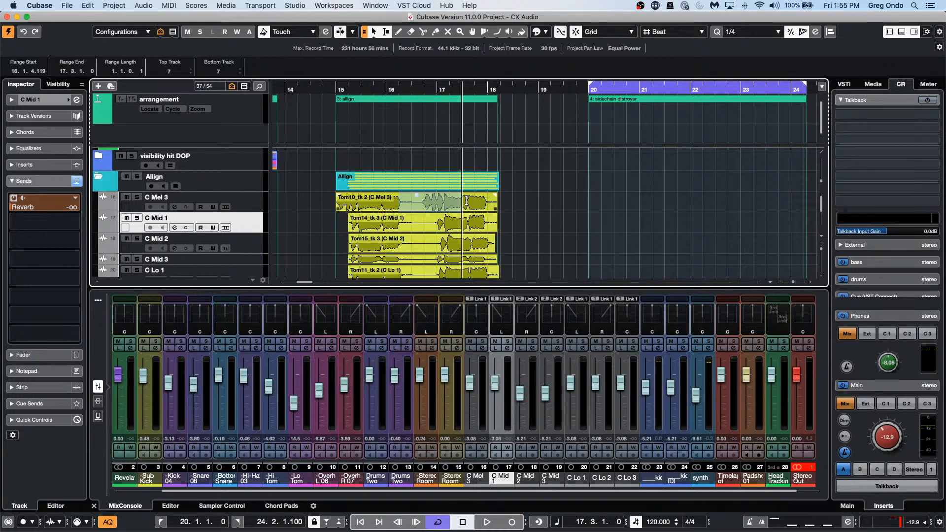
key("l")
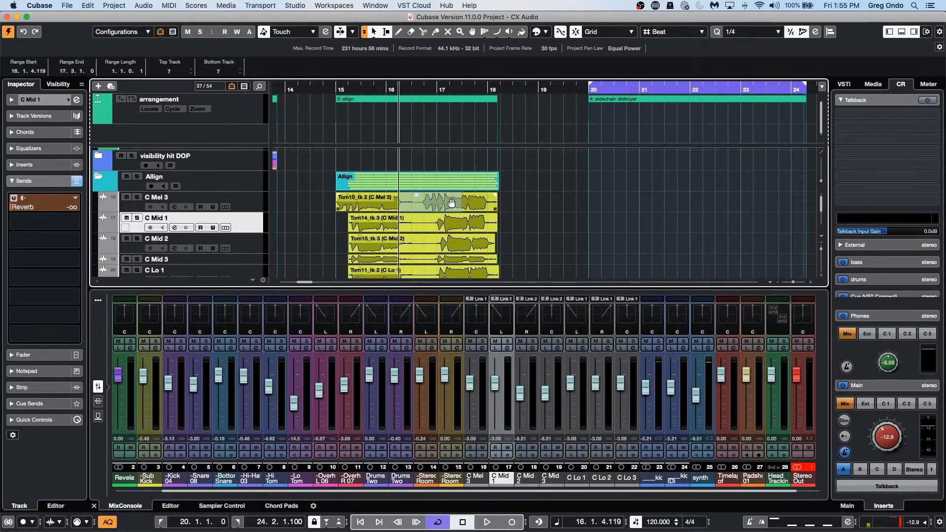
left_click_drag(461, 199, 497, 202)
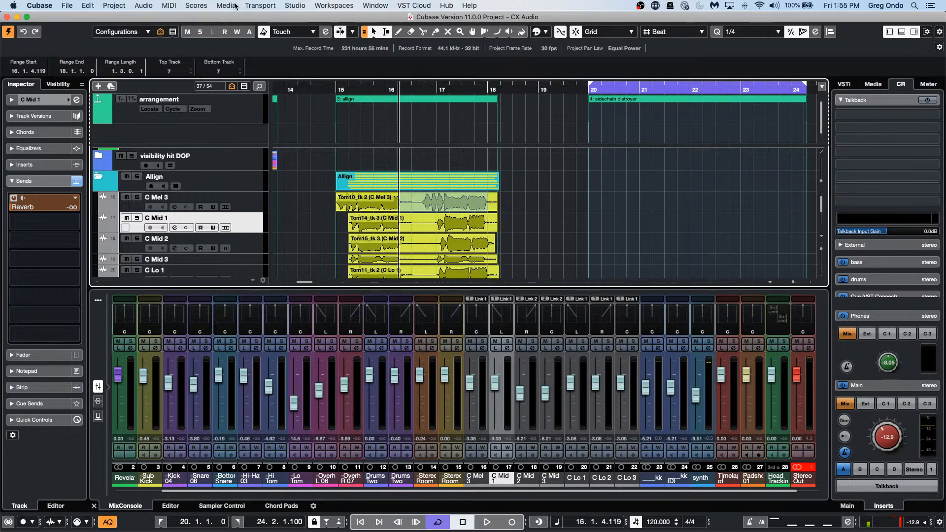
Step: Create a new empty project, Untitled5, from the Hub
left_click(68, 6)
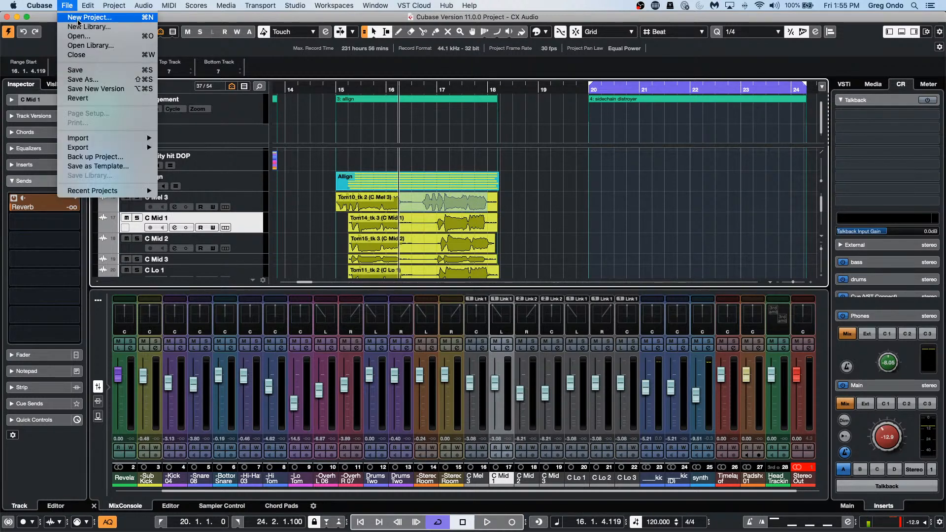
left_click(78, 18)
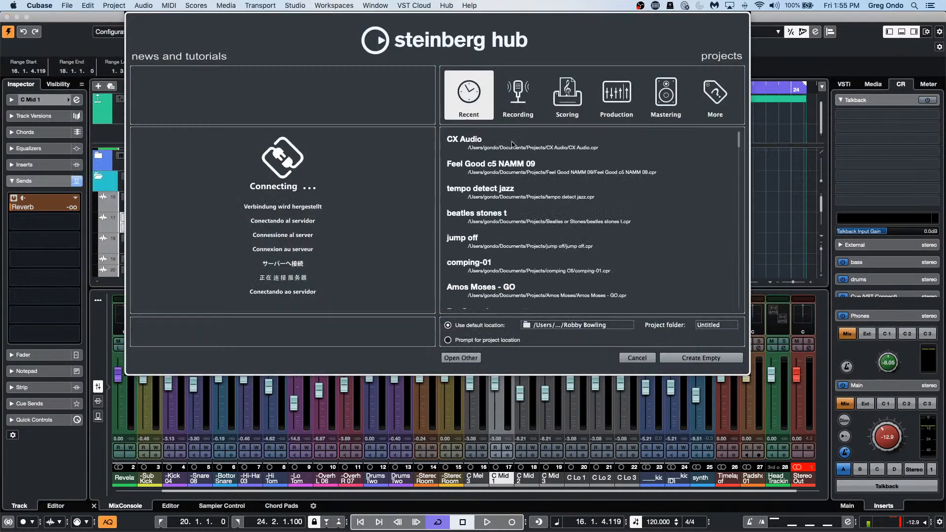
left_click(723, 359)
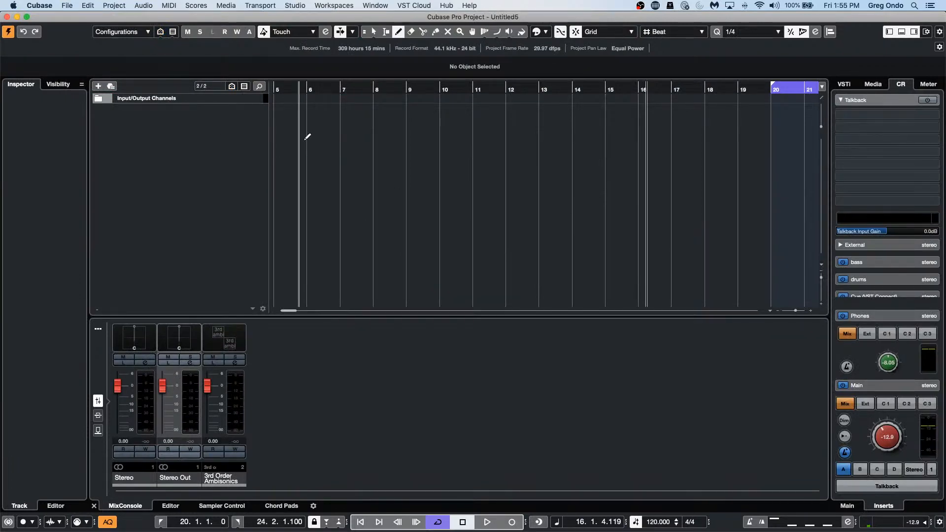
Step: Return the playback position to bar 1 and switch to the Range Selection tool
left_click_drag(298, 89, 181, 68)
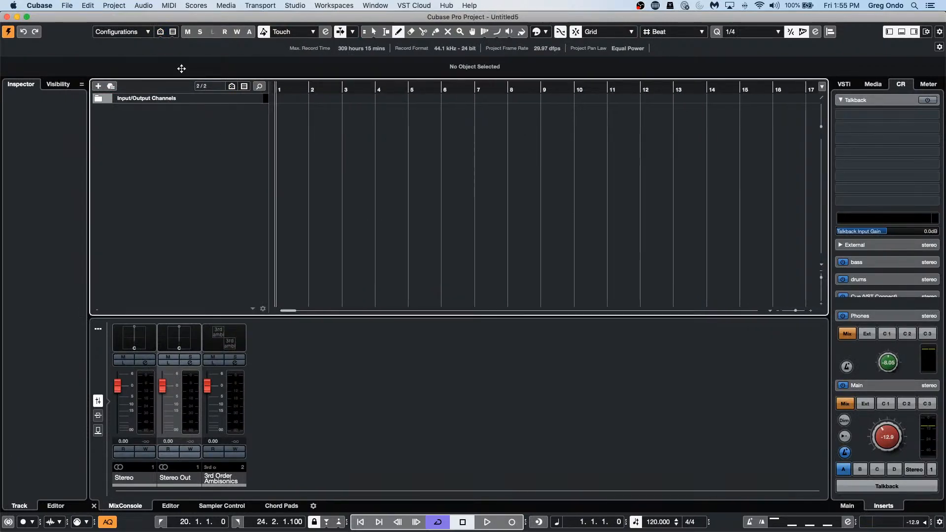
right_click(301, 142)
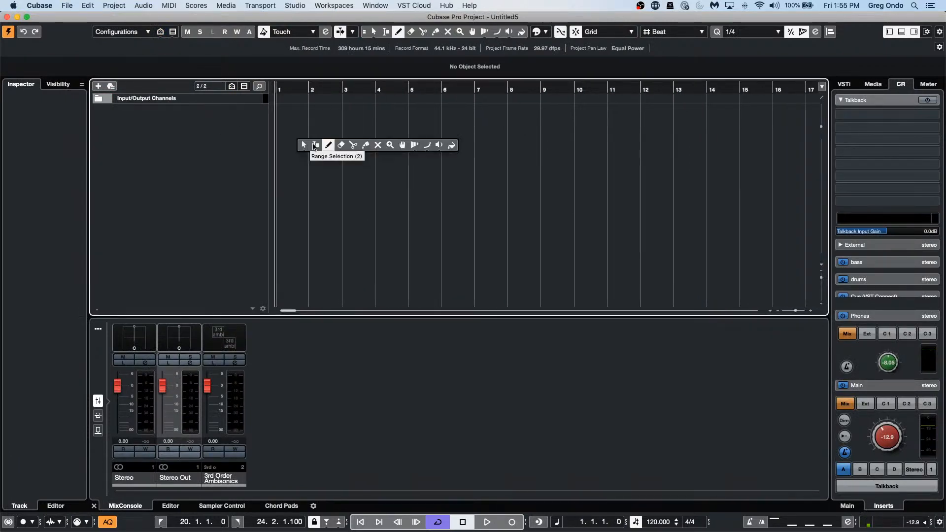
left_click(314, 146)
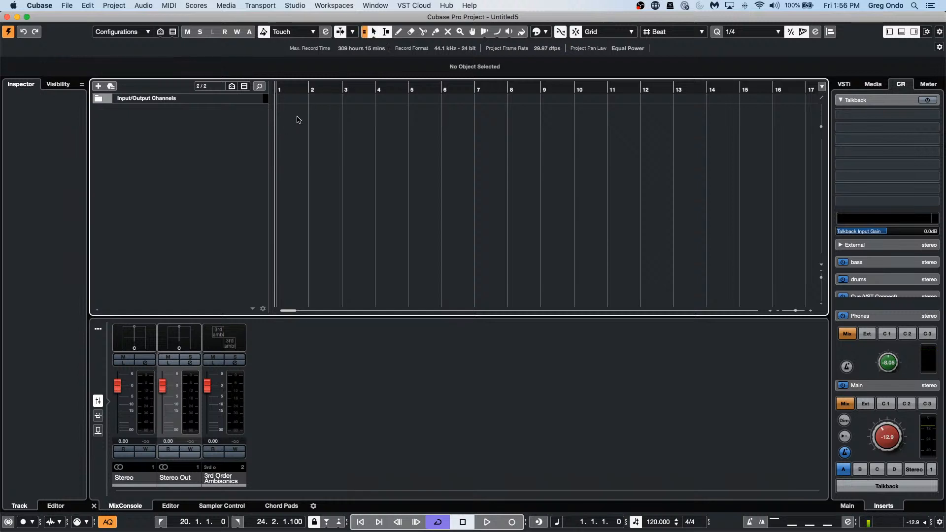
left_click(373, 32)
right_click(276, 121)
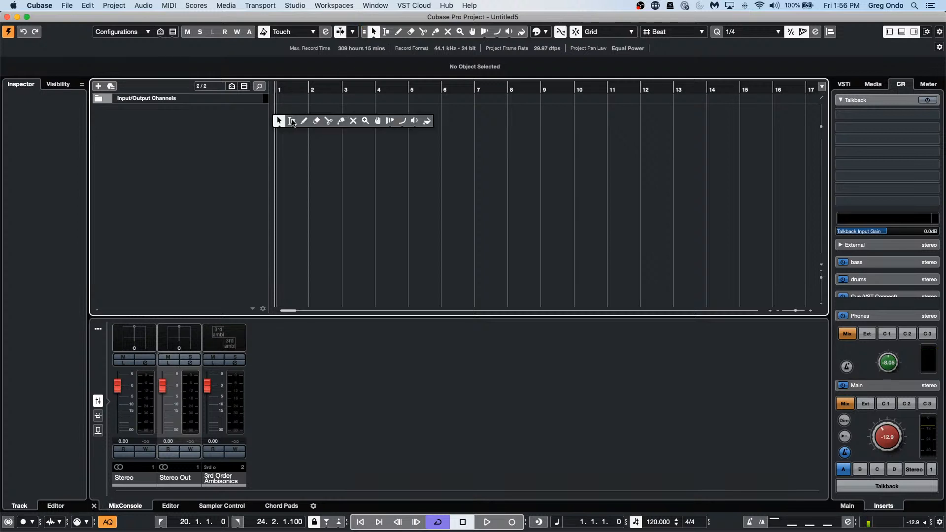
left_click(292, 122)
Step: Range-select bars 1 to 9 on the track and press P to match the cycle locators
left_click_drag(276, 119, 540, 120)
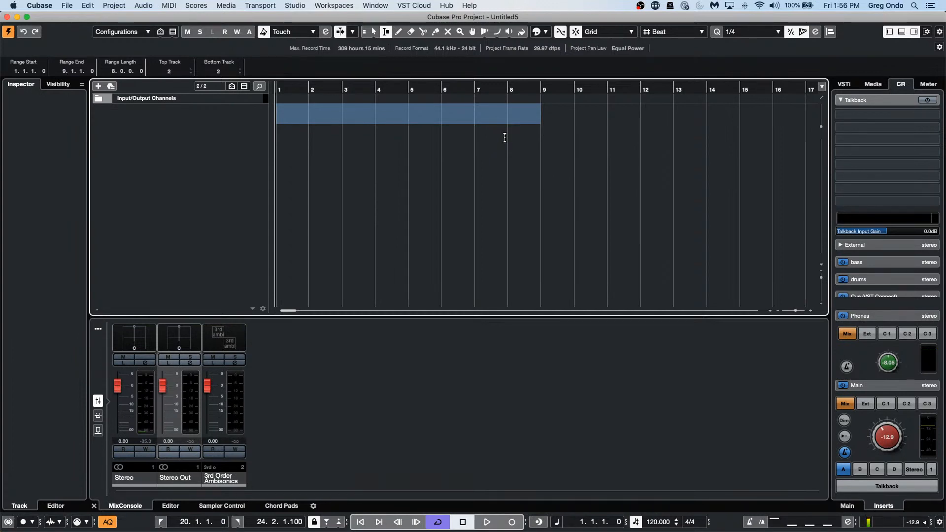
key("p")
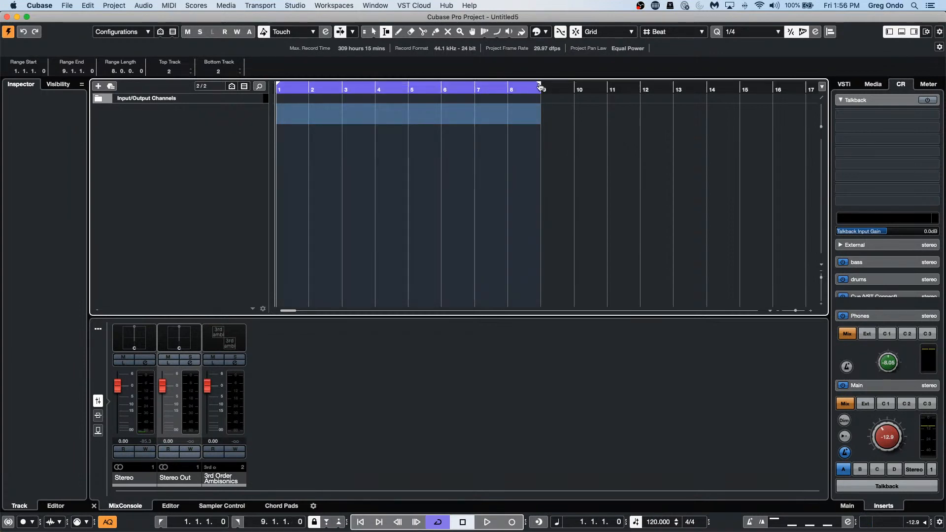
left_click_drag(539, 86, 590, 94)
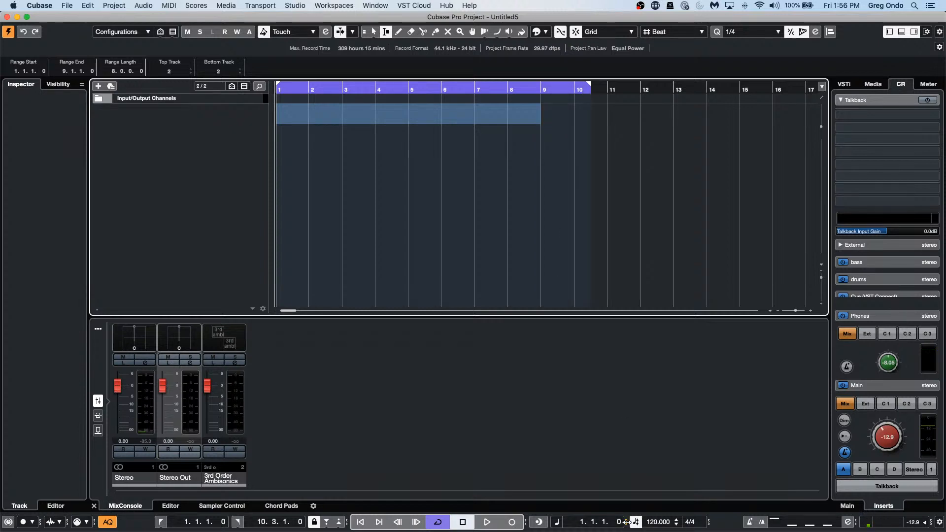
left_click_drag(626, 522, 717, 521)
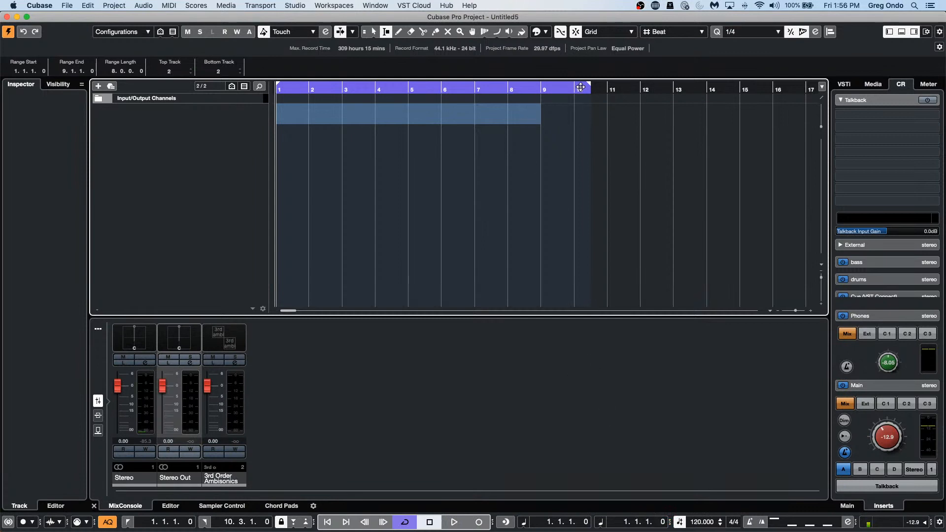
left_click_drag(580, 88, 540, 87)
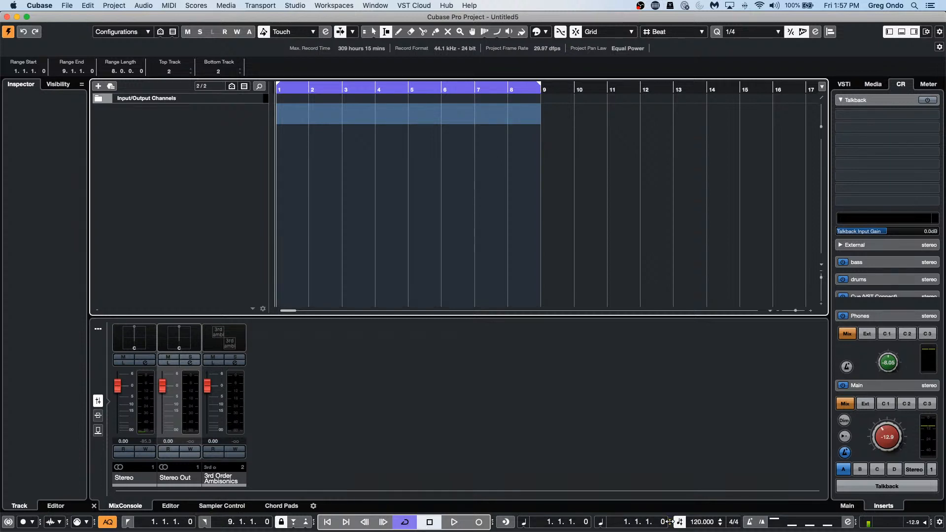
left_click_drag(670, 521, 527, 525)
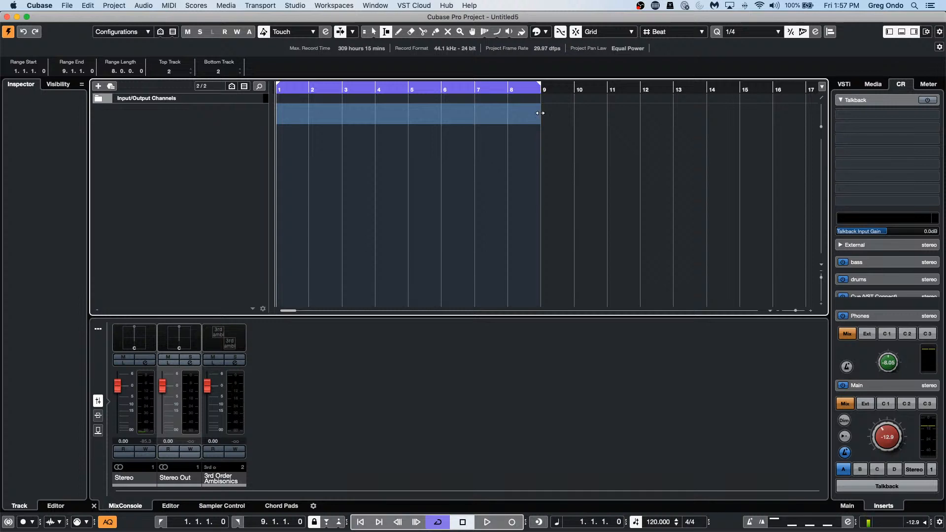
left_click_drag(540, 113, 545, 92)
left_click_drag(361, 117, 319, 111)
left_click_drag(540, 117, 564, 116)
left_click_drag(493, 114, 389, 113)
mouse_move(488, 114)
left_mouse_down()
mouse_move(507, 112)
mouse_move(483, 112)
mouse_move(492, 113)
left_mouse_up()
mouse_move(541, 112)
left_mouse_down()
mouse_move(599, 112)
mouse_move(538, 118)
left_mouse_up()
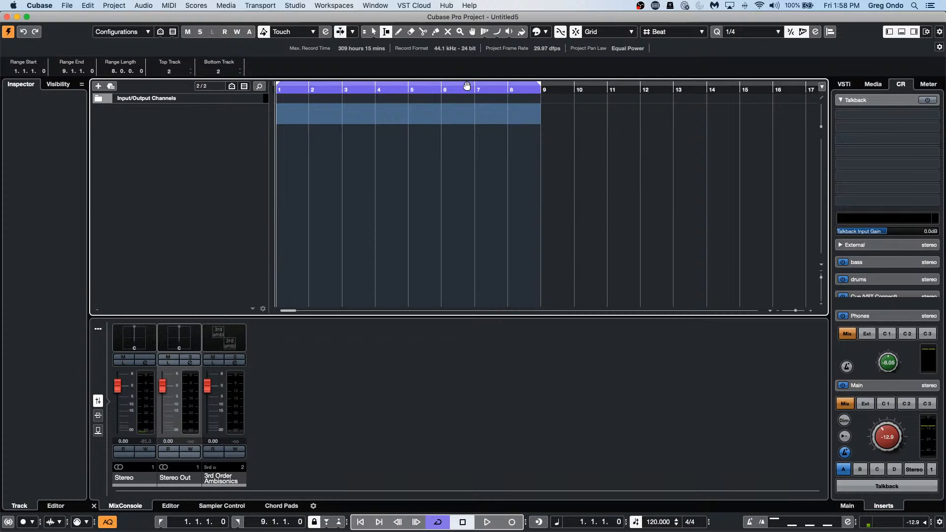
mouse_move(362, 88)
left_mouse_down()
mouse_move(521, 88)
mouse_move(312, 88)
mouse_move(504, 87)
mouse_move(373, 87)
left_mouse_up()
left_click_drag(498, 88, 413, 88)
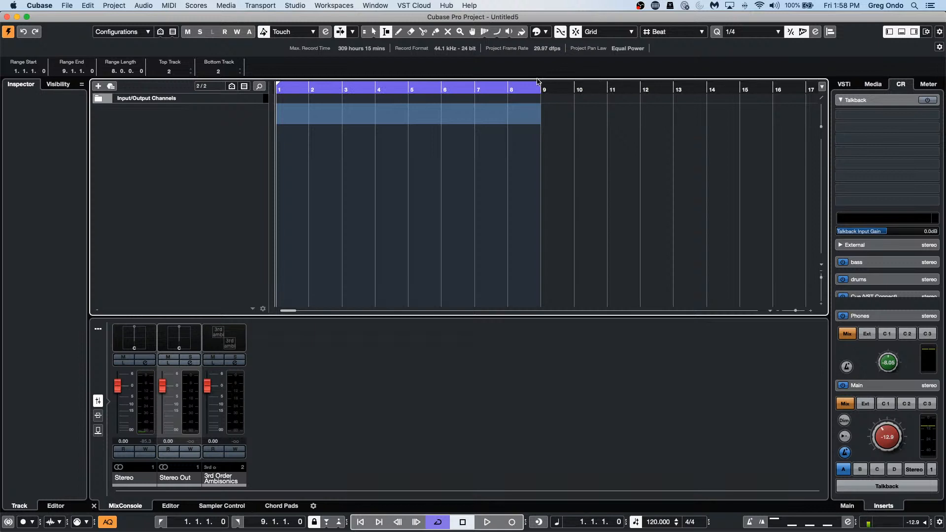
mouse_move(540, 88)
left_mouse_down()
mouse_move(701, 88)
mouse_move(541, 88)
mouse_move(586, 96)
mouse_move(541, 97)
left_mouse_up()
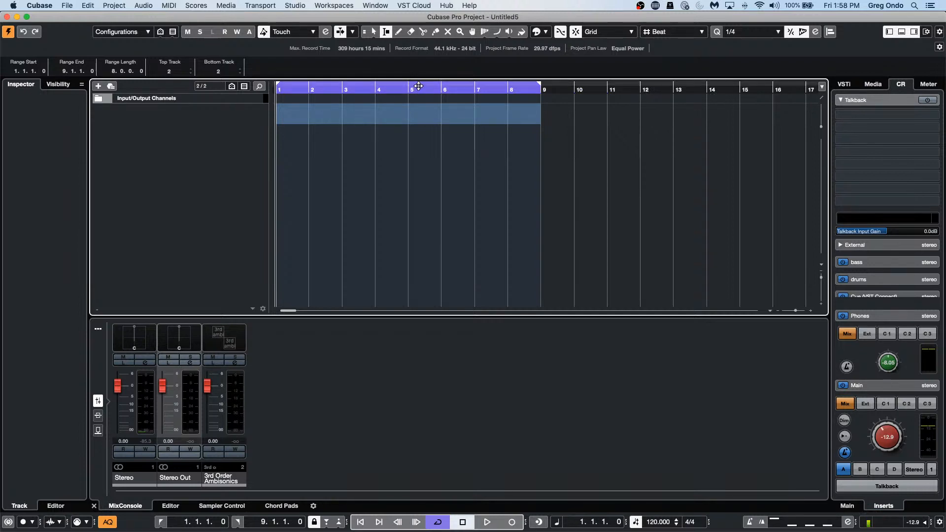
mouse_move(418, 86)
left_mouse_down()
mouse_move(546, 89)
mouse_move(410, 92)
mouse_move(474, 116)
mouse_move(396, 114)
left_mouse_up()
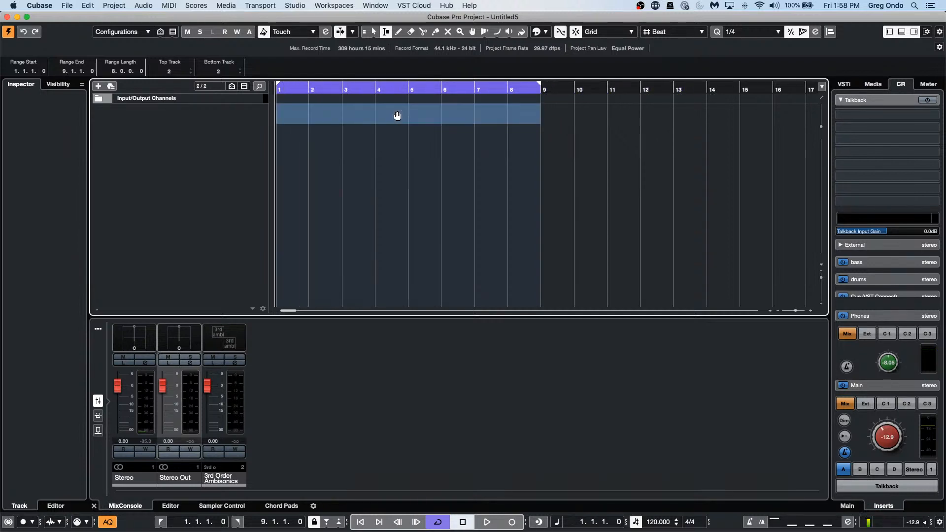
mouse_move(539, 86)
left_mouse_down()
mouse_move(560, 87)
mouse_move(539, 93)
mouse_move(569, 115)
mouse_move(540, 115)
left_mouse_up()
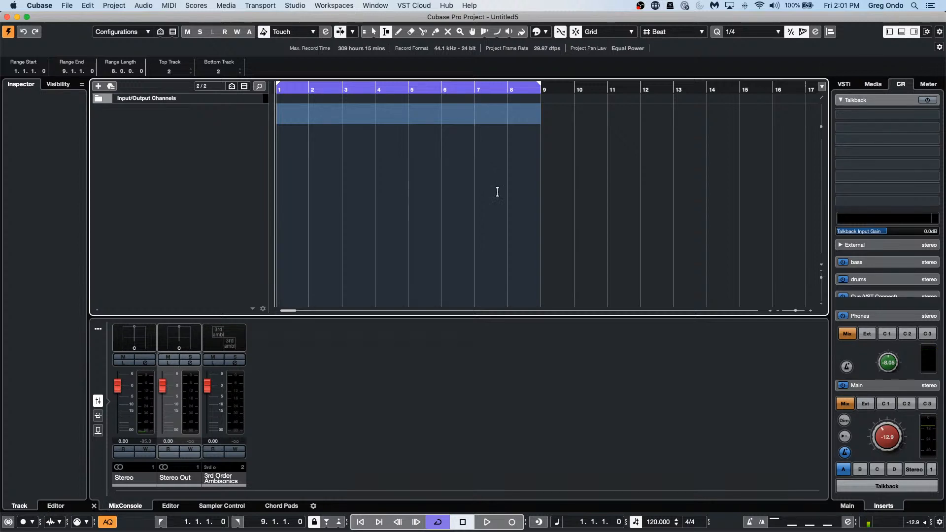
Step: Drag a one-beat range from 6.3 to 6.4 on track 5 with the Range Selection tool
left_click_drag(459, 165, 463, 170)
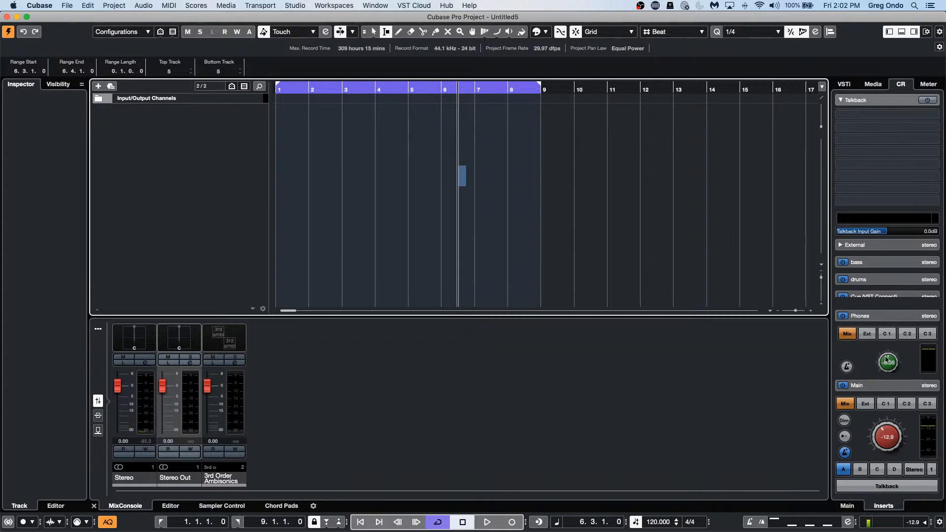
Step: Audition Cue 3 on the main monitors, return to the mix, and open the Steinberg CC121 remote settings
left_click(926, 404)
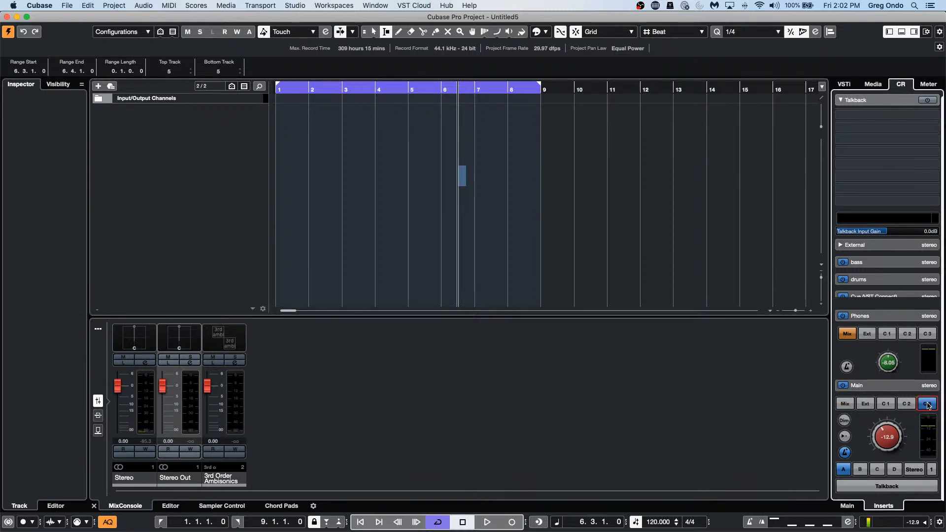
left_click(926, 404)
left_click(335, 5)
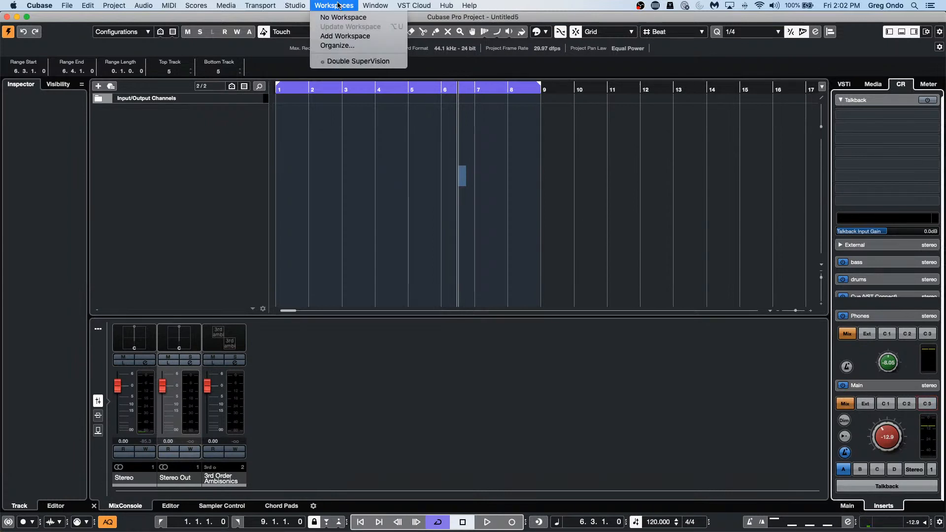
mouse_move(291, 6)
left_click(310, 169)
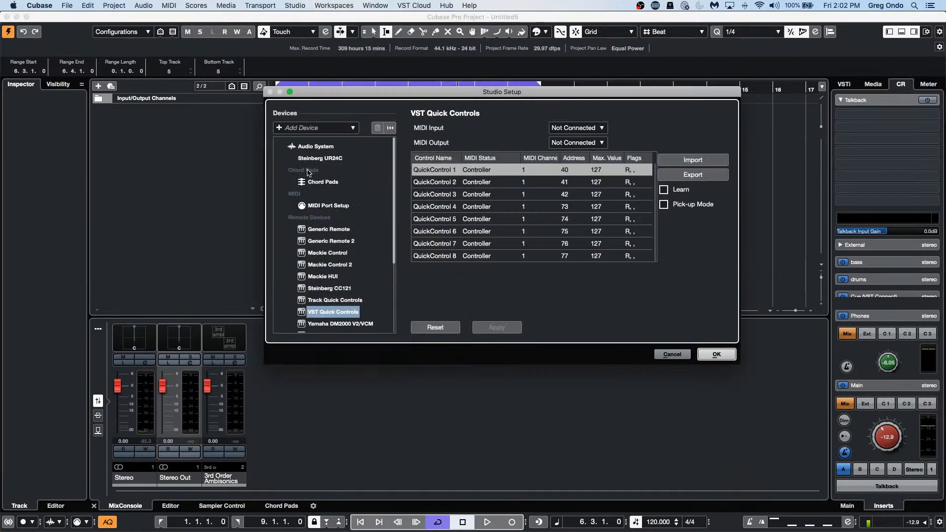
left_click(339, 288)
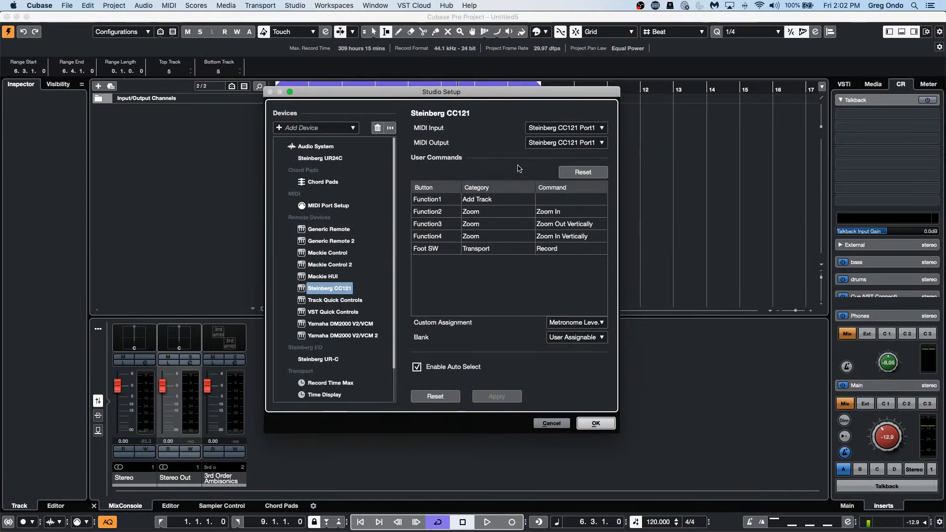
Step: Set the CC121 Function1 button's category to Control Room
left_click(569, 204)
left_click(526, 202)
left_click(510, 201)
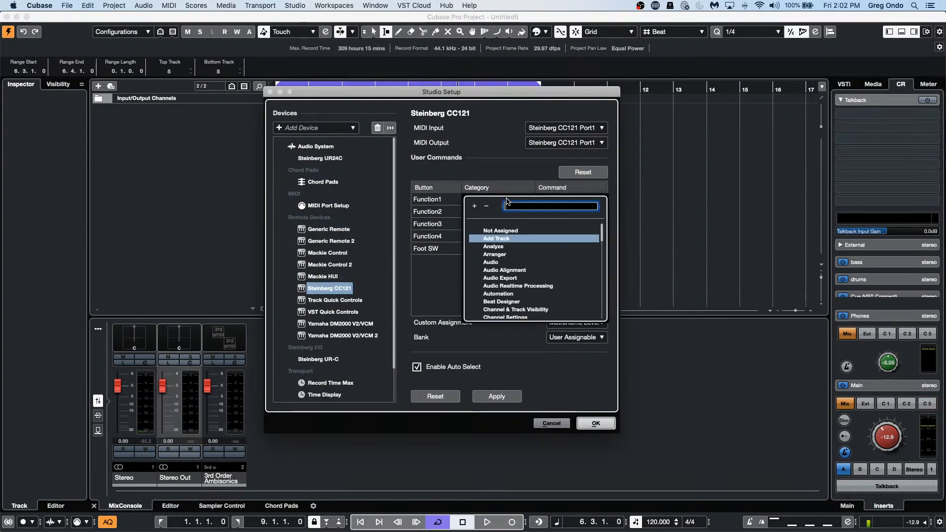
scroll(518, 246, "down", 5)
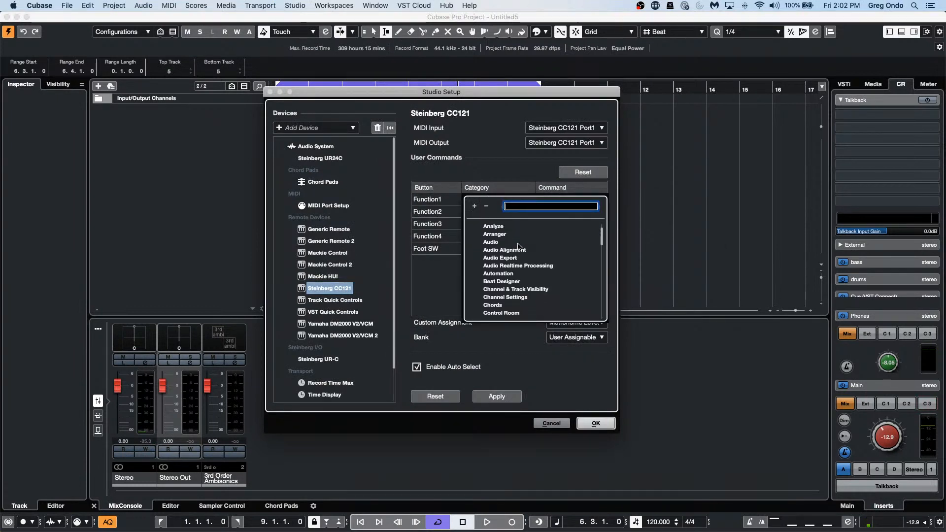
left_click(519, 280)
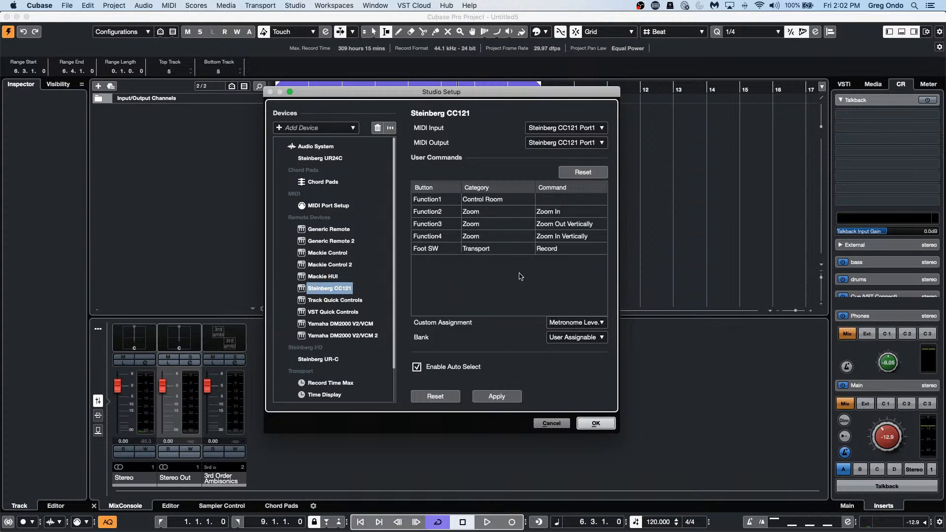
Step: Assign Cue 3 On/Off to the CC121 Function1 button, apply it, and close Studio Setup with OK
left_click(553, 197)
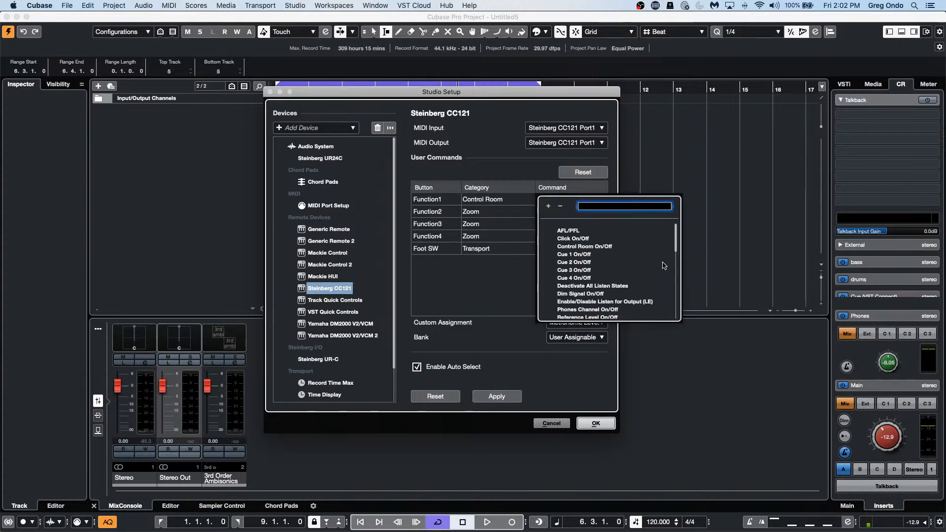
scroll(651, 261, "down", 2)
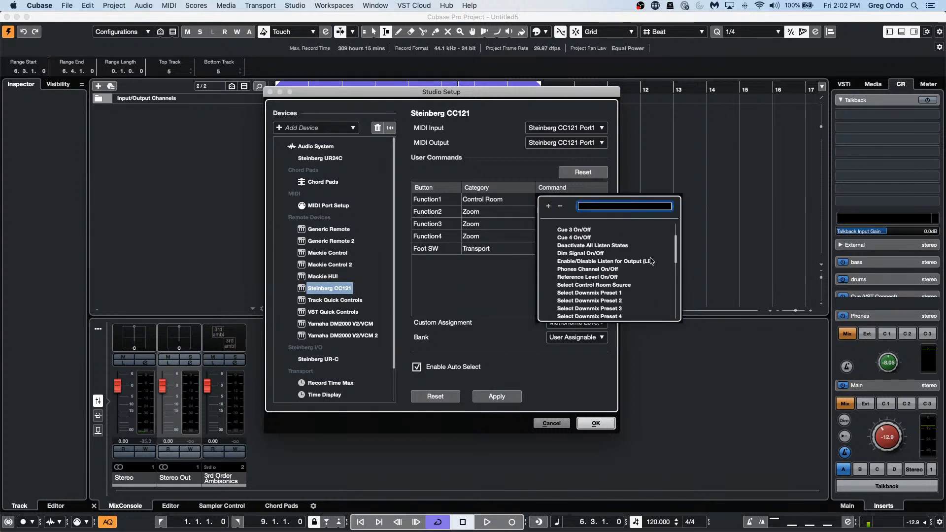
scroll(651, 261, "down", 3)
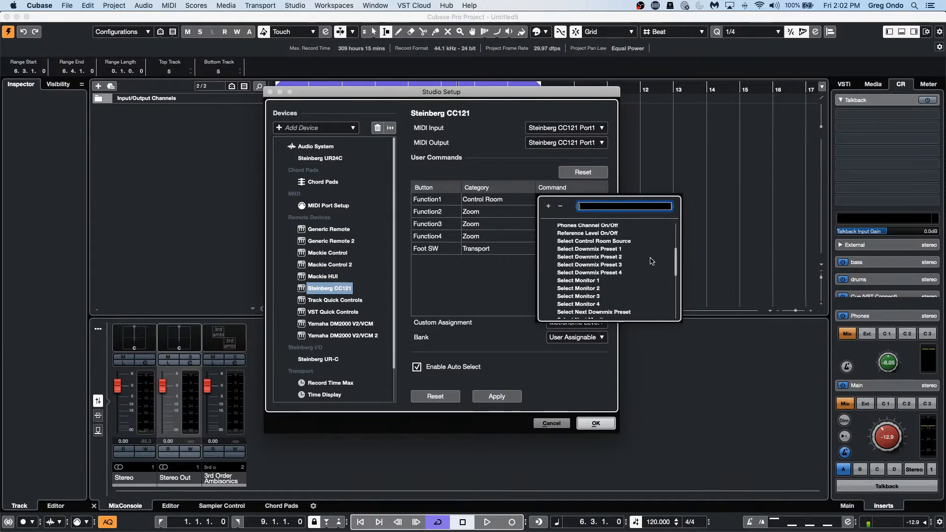
scroll(651, 261, "down", 1)
scroll(651, 261, "down", 1)
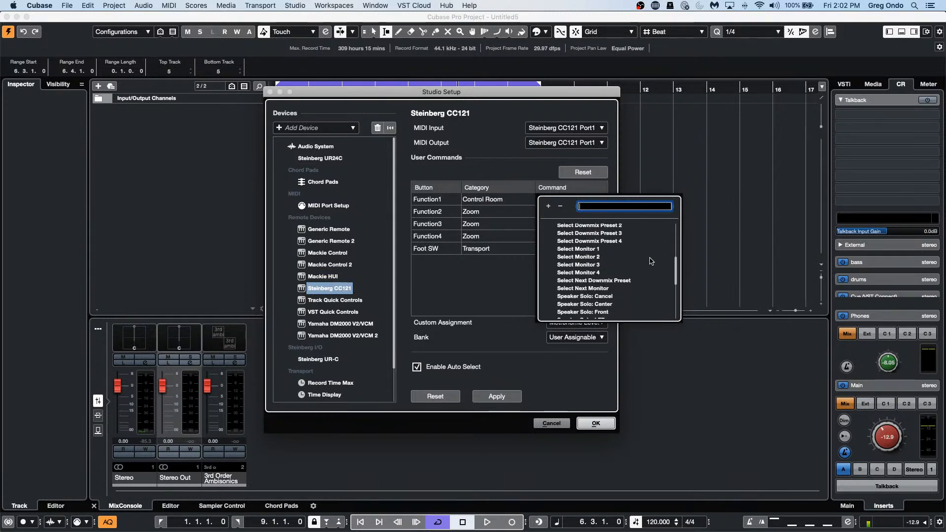
scroll(651, 261, "down", 2)
scroll(651, 261, "down", 5)
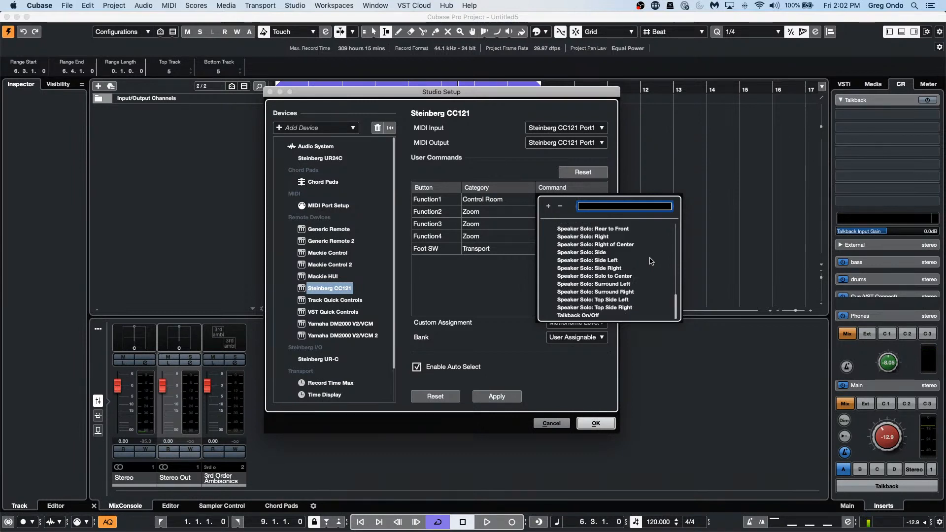
scroll(646, 258, "up", 8)
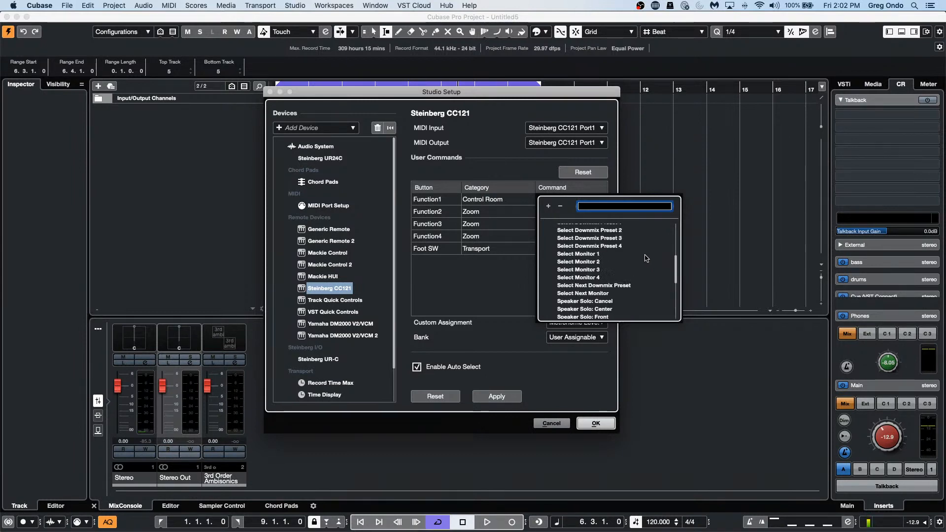
scroll(646, 258, "up", 4)
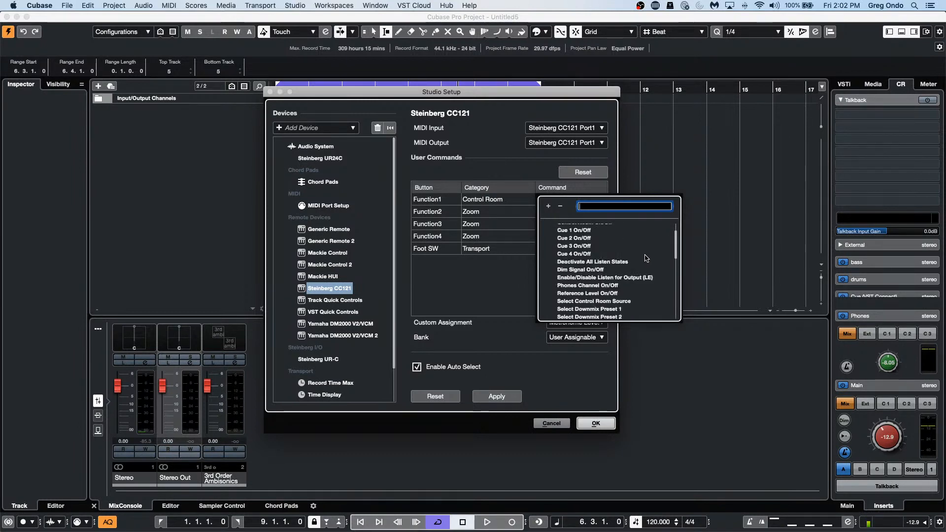
left_click(586, 247)
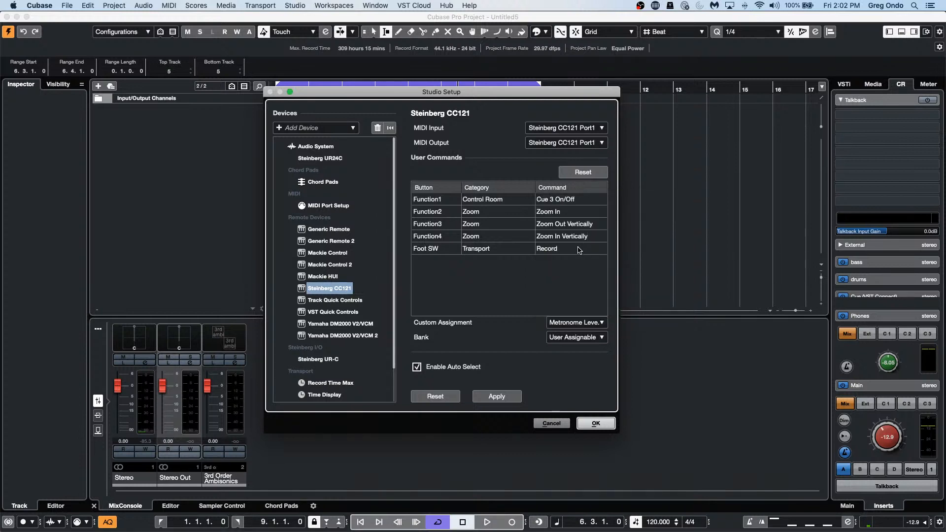
left_click(496, 396)
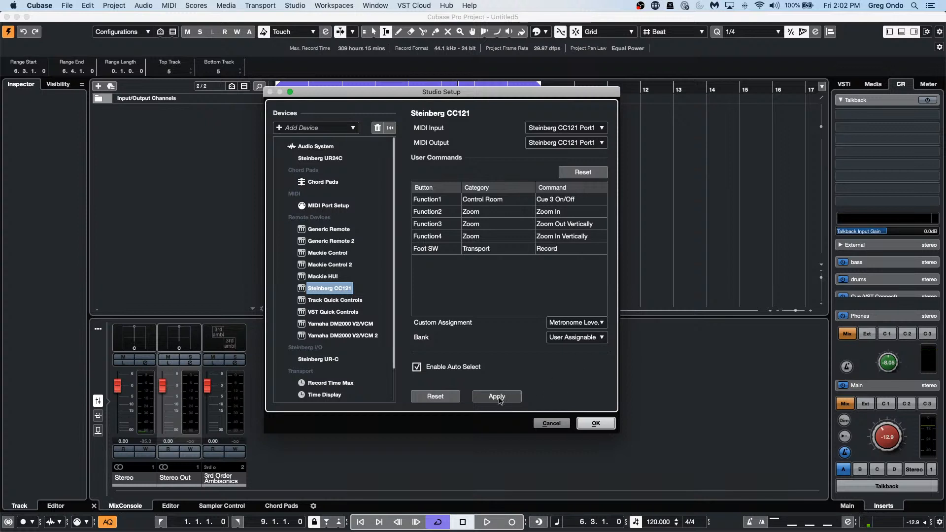
left_click(591, 424)
Step: Back in the CC121 remote settings, switch Function1's command from Cue 3 On/Off to Select Control Room Source
key("h")
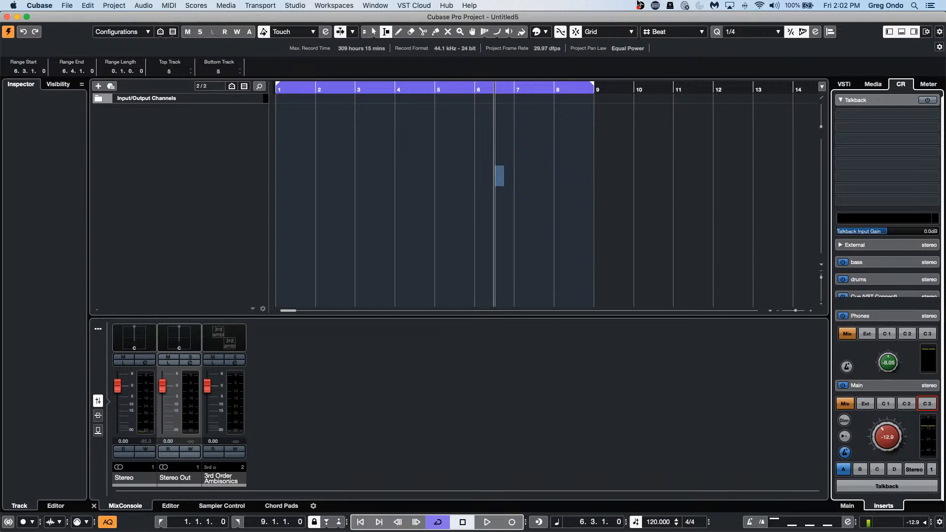
left_click(296, 5)
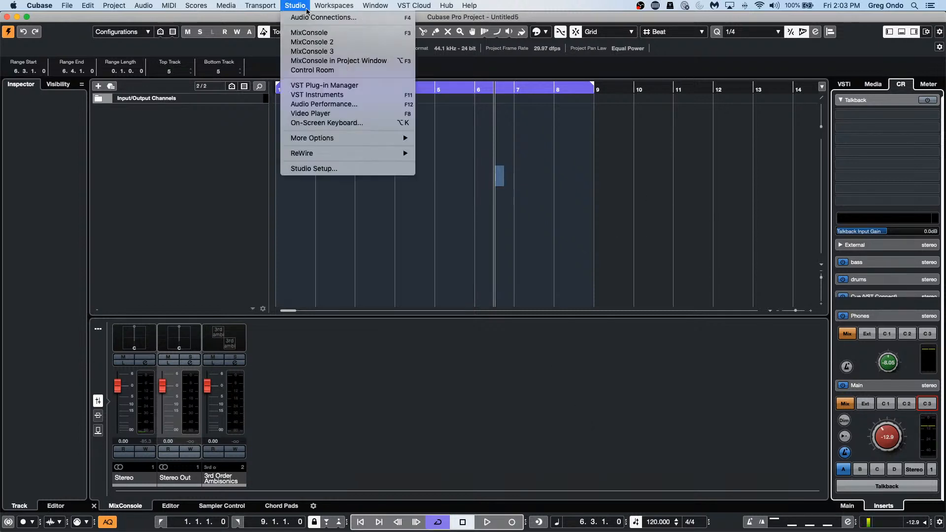
left_click(348, 170)
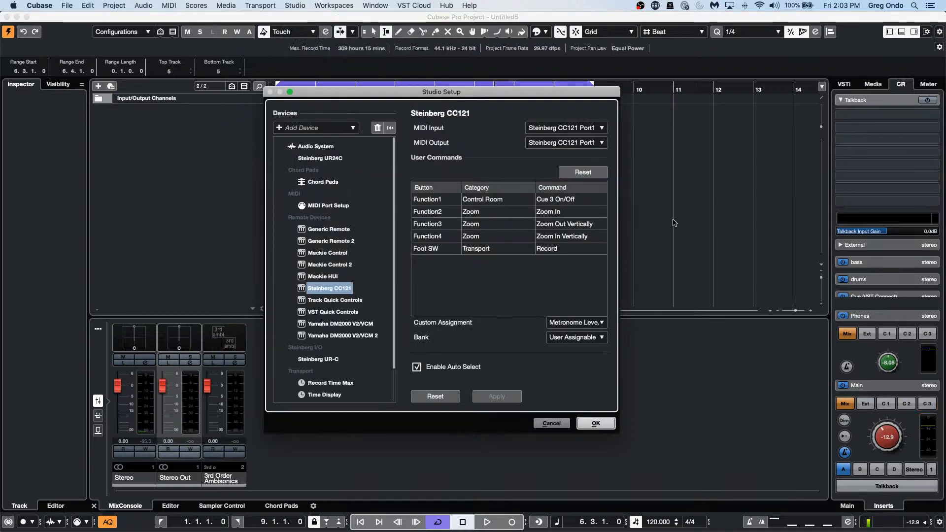
left_click(584, 200)
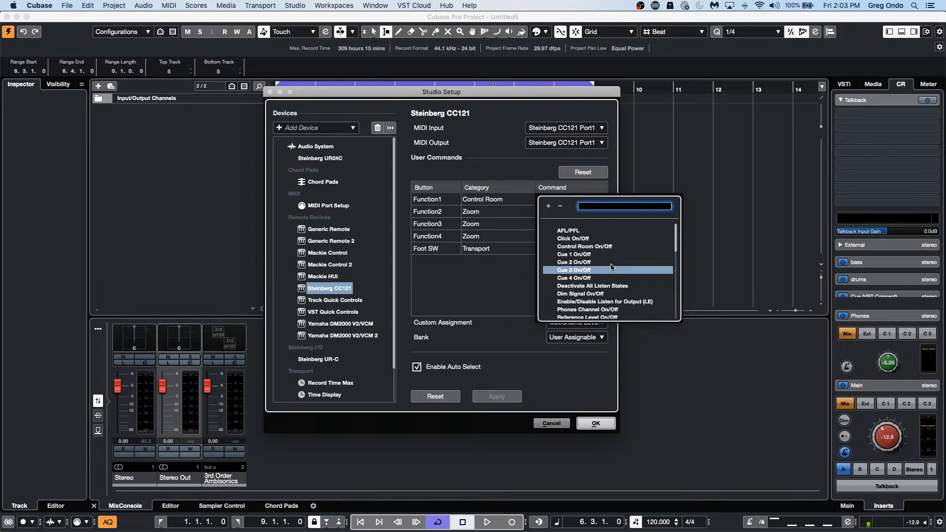
scroll(611, 267, "down", 1)
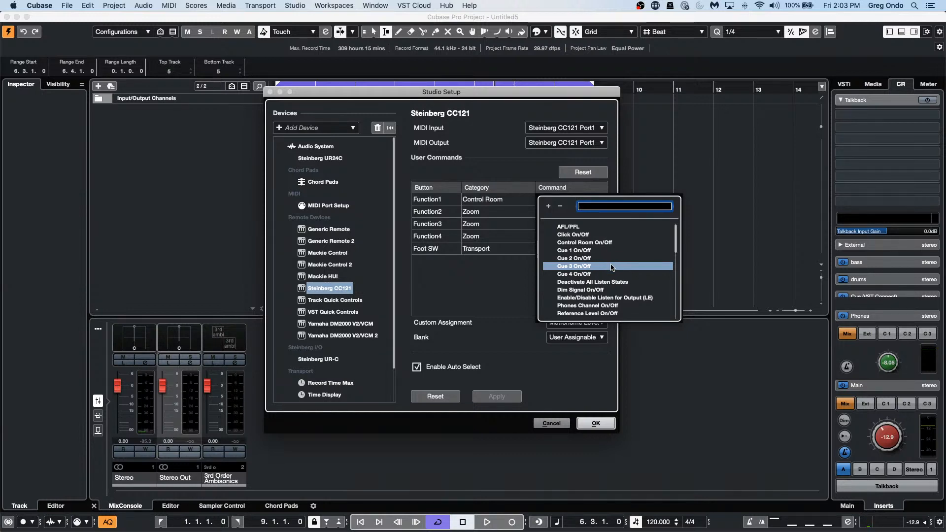
scroll(611, 267, "down", 1)
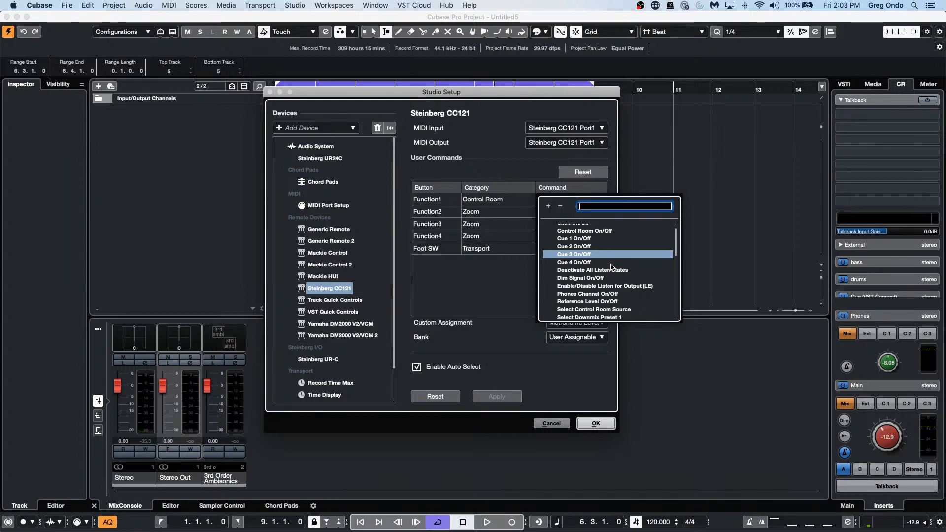
scroll(611, 267, "down", 1)
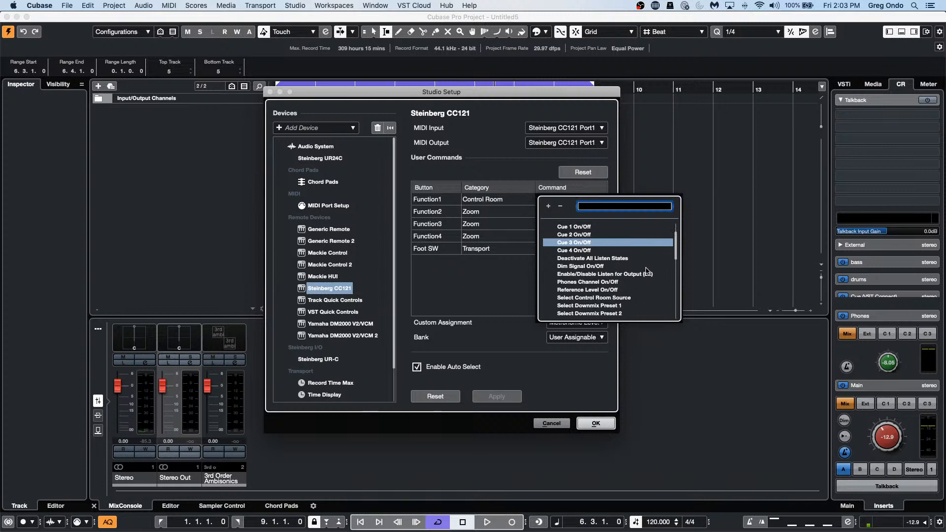
left_click(635, 298)
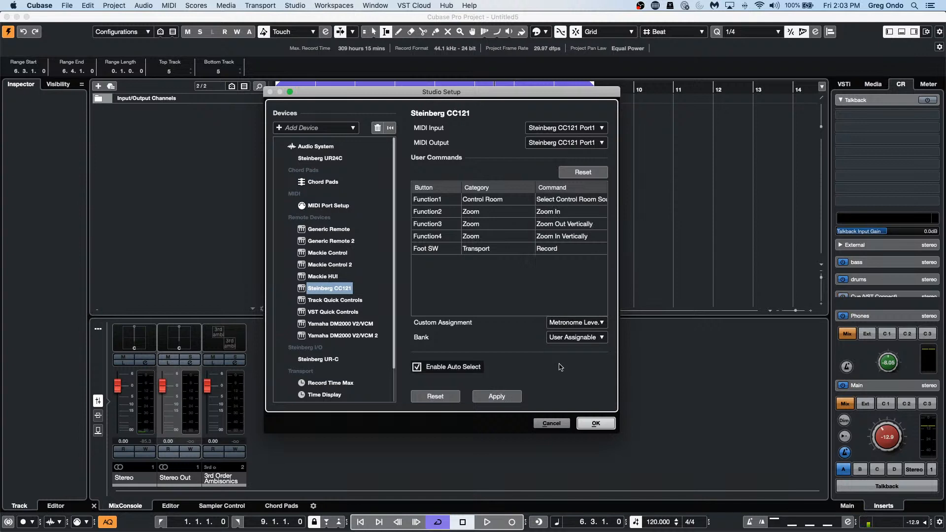
Step: Close Studio Setup with OK, then reopen the CC121 settings and Function1's command list
left_click(596, 423)
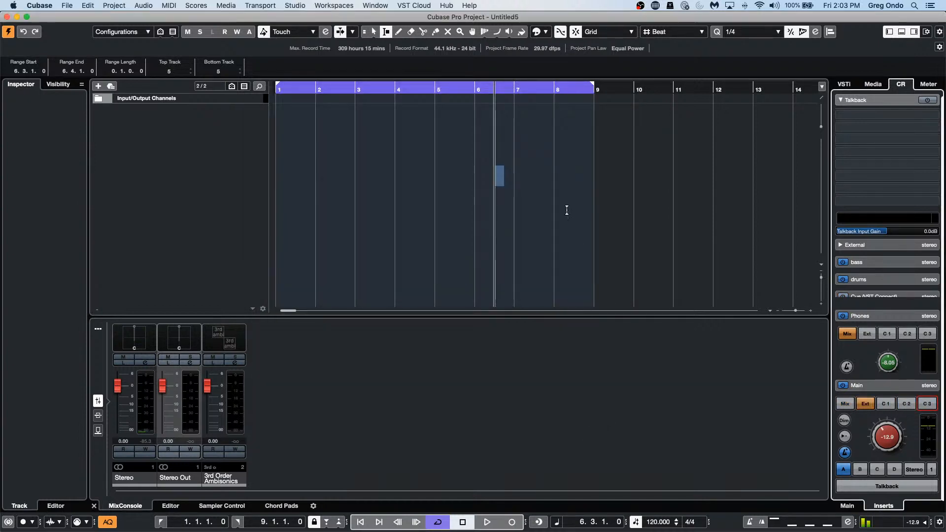
left_click(329, 6)
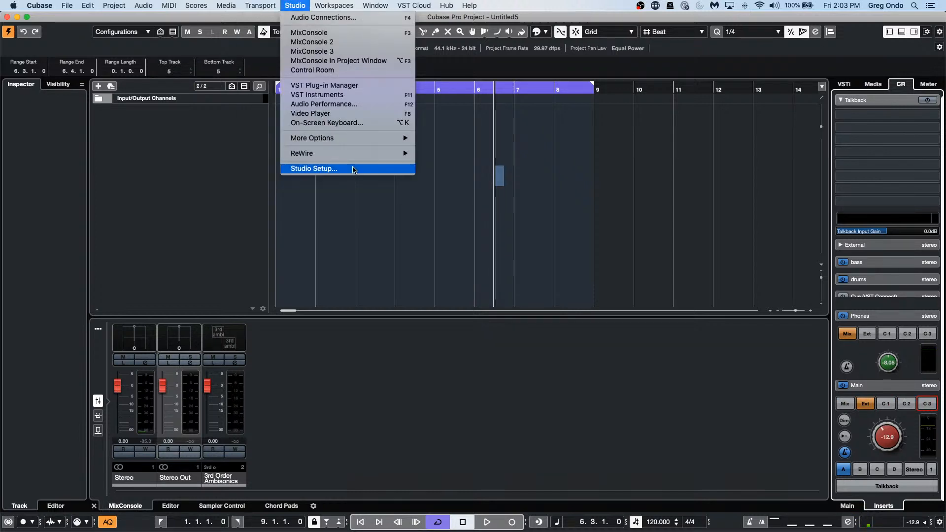
left_click(313, 168)
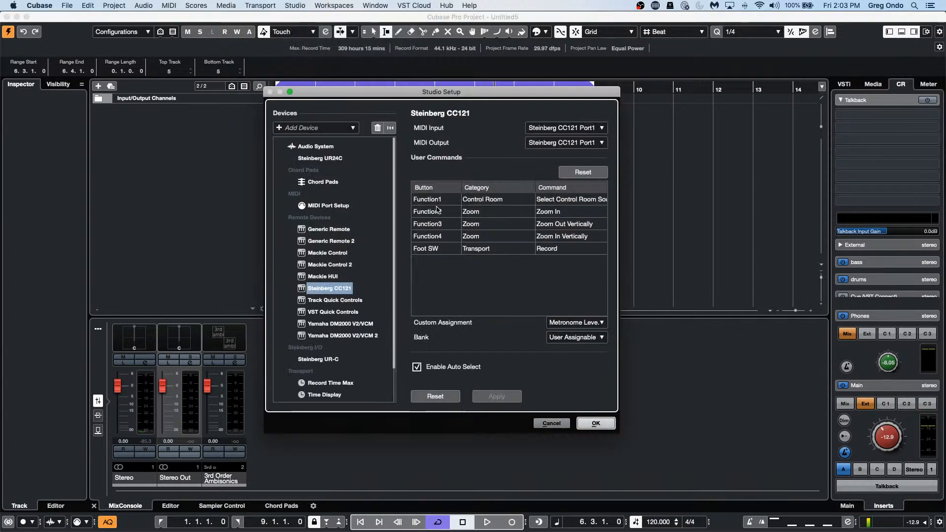
left_click(580, 200)
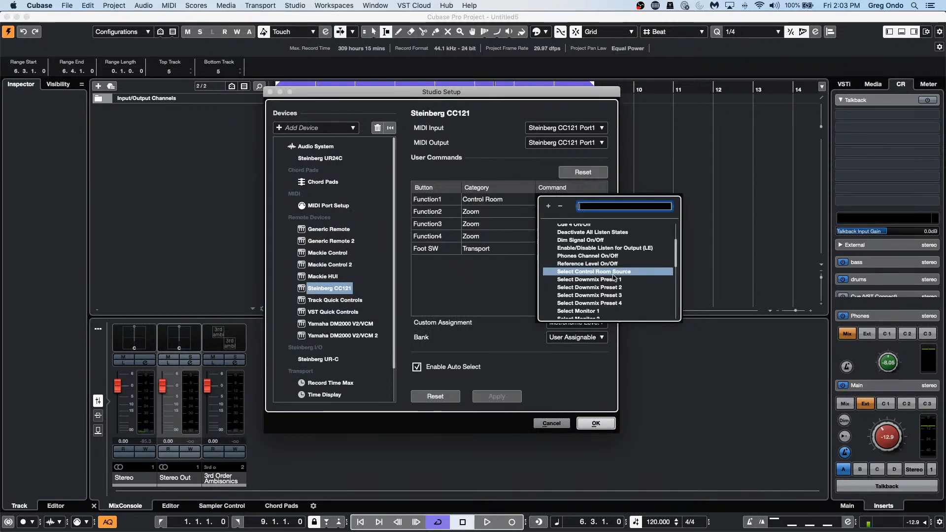
Step: Pick Select Control Room Source as CC121 Function1's command again and close Studio Setup with OK
left_click(745, 220)
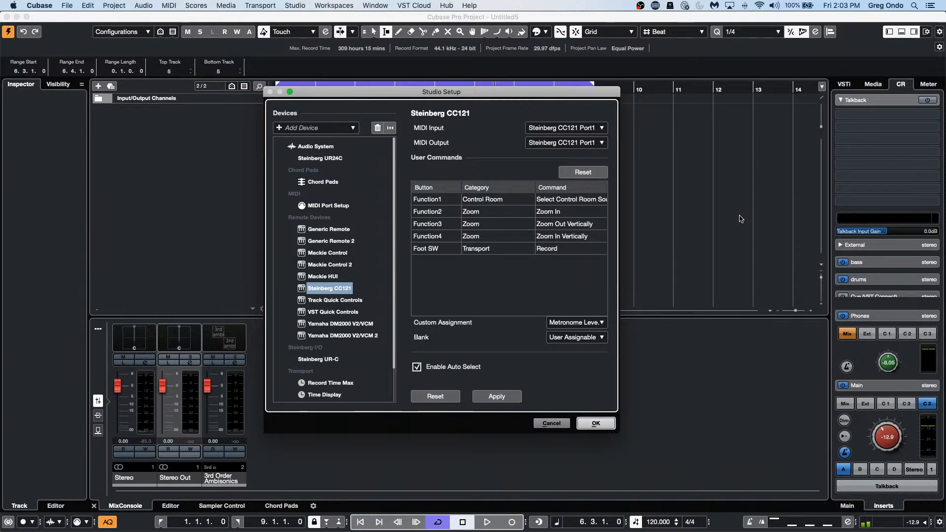
left_click(560, 199)
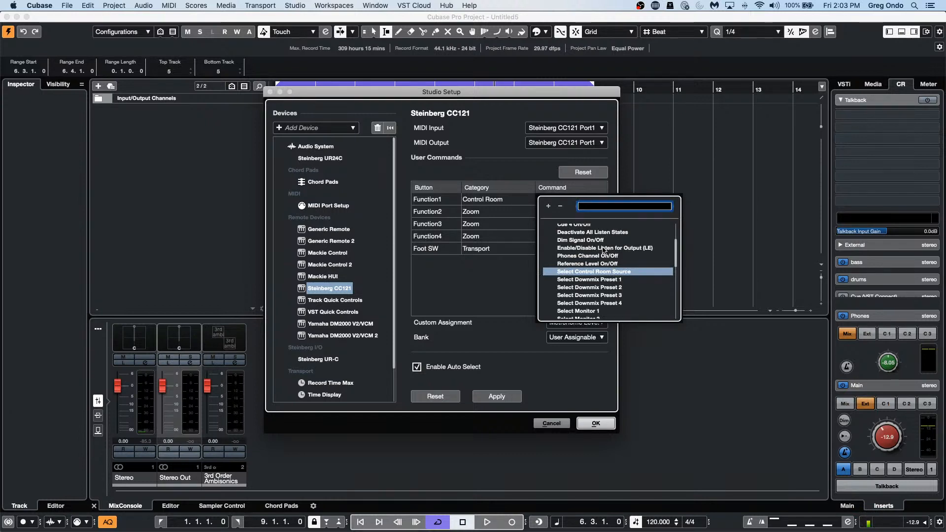
scroll(603, 250, "down", 1)
scroll(603, 250, "down", 3)
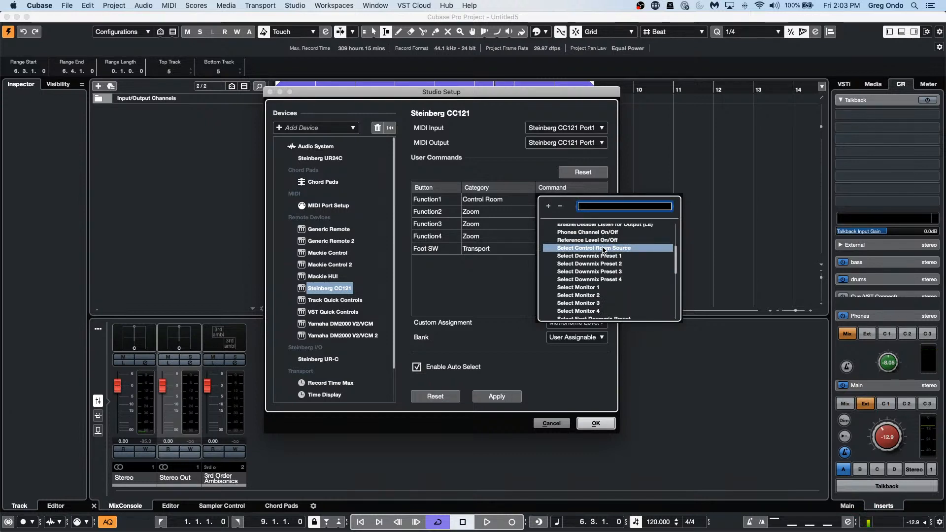
scroll(603, 250, "down", 1)
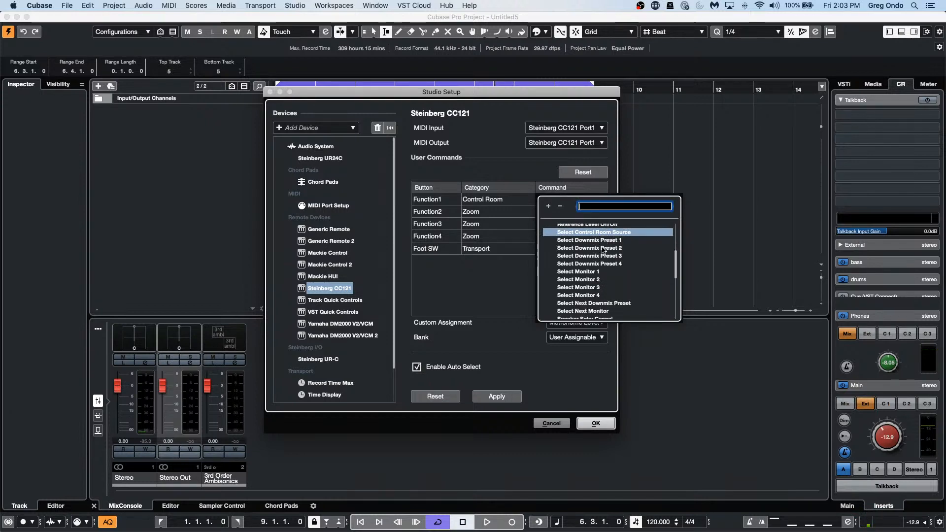
scroll(603, 250, "down", 3)
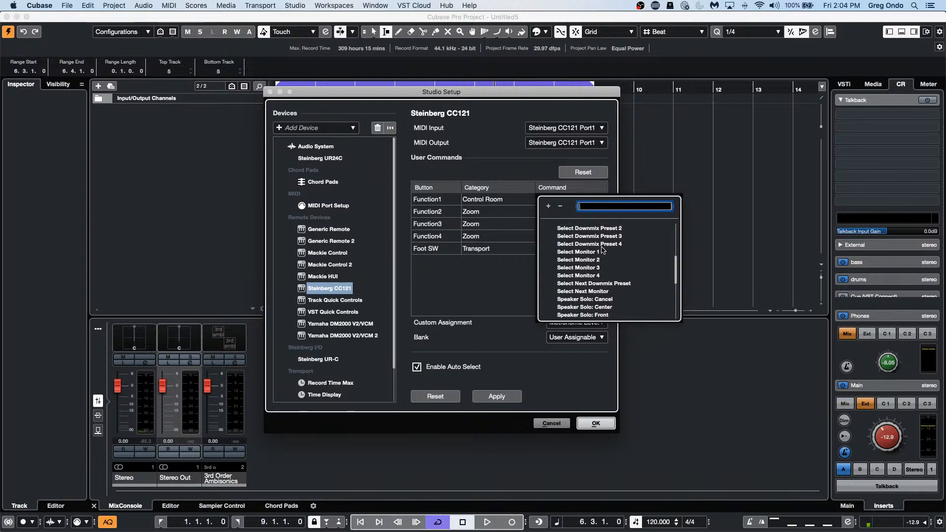
scroll(601, 249, "down", 2)
scroll(601, 249, "down", 3)
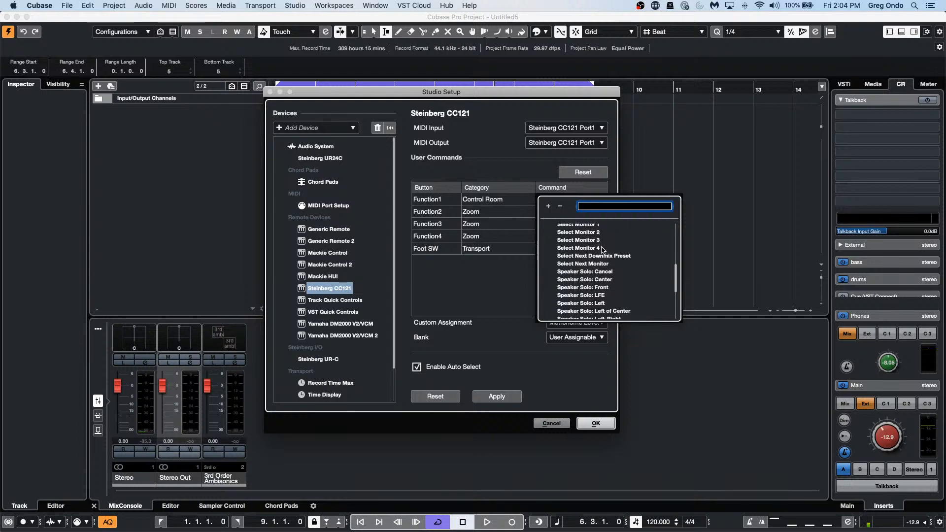
scroll(602, 249, "down", 3)
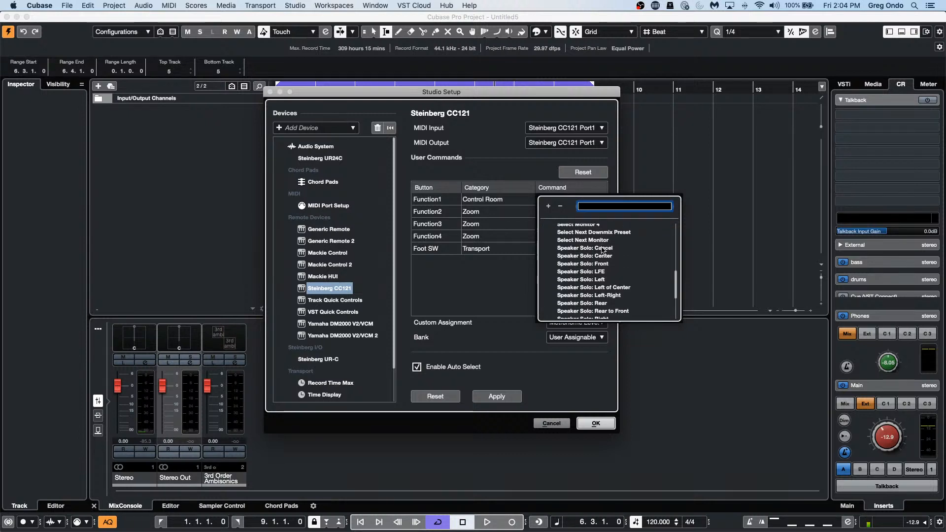
scroll(602, 250, "down", 6)
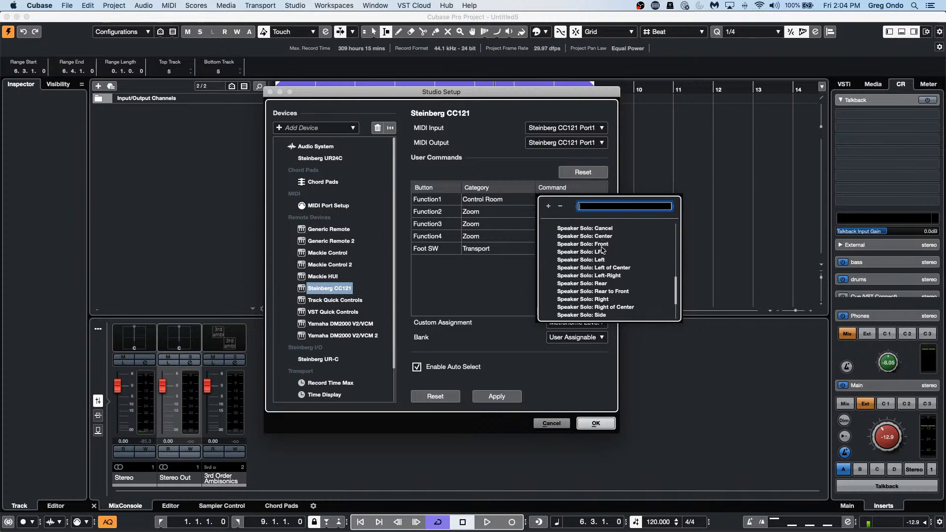
scroll(602, 249, "down", 4)
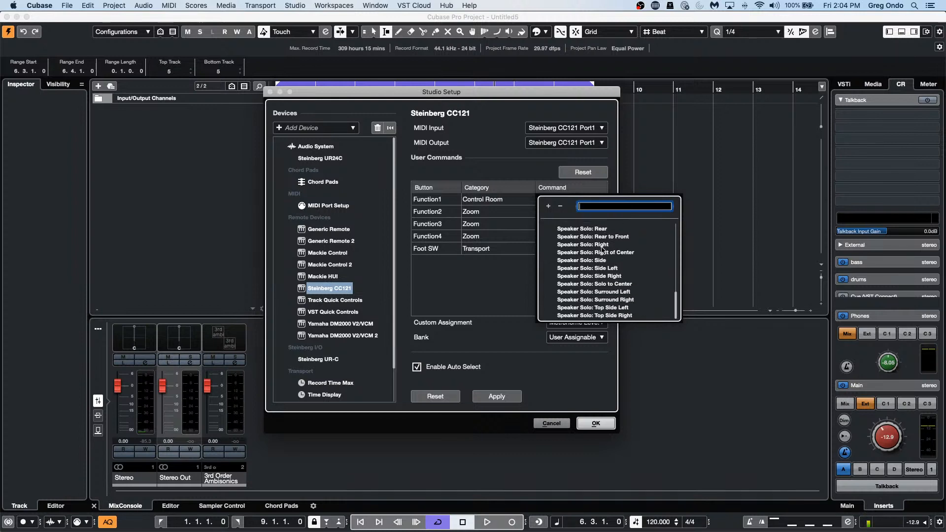
scroll(602, 249, "up", 20)
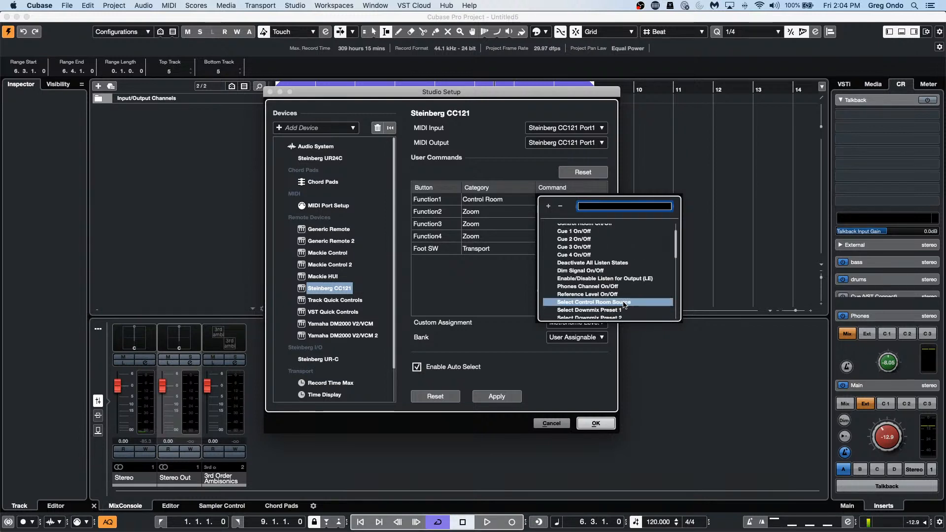
left_click(583, 389)
left_click(596, 423)
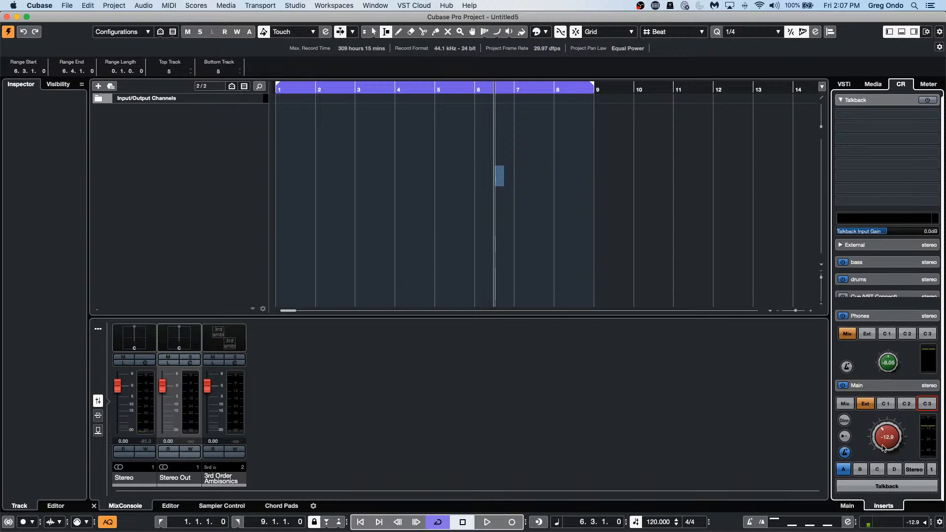
left_click(845, 454)
left_click(845, 453)
Step: In Metronome Setup's Click Sounds tab, lower the Audio Click Level from 91 to 90 and confirm
left_click(294, 5)
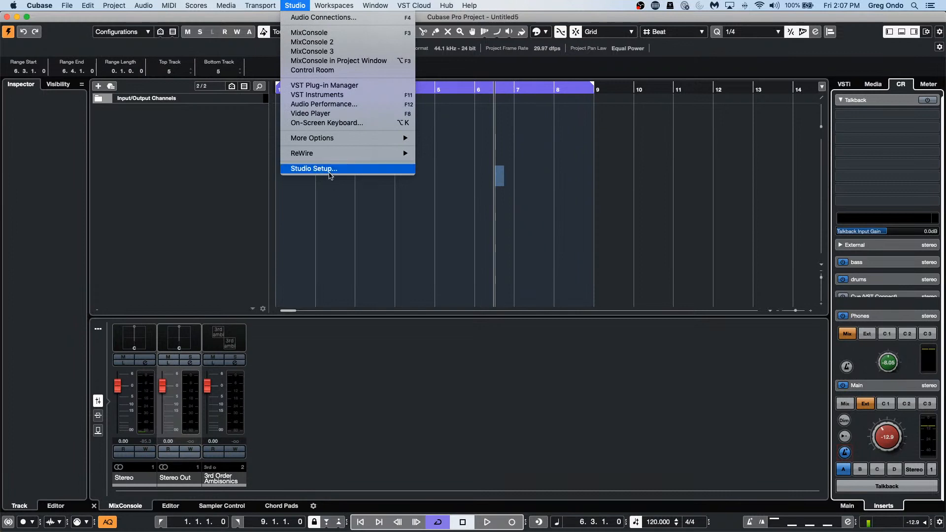
mouse_move(265, 7)
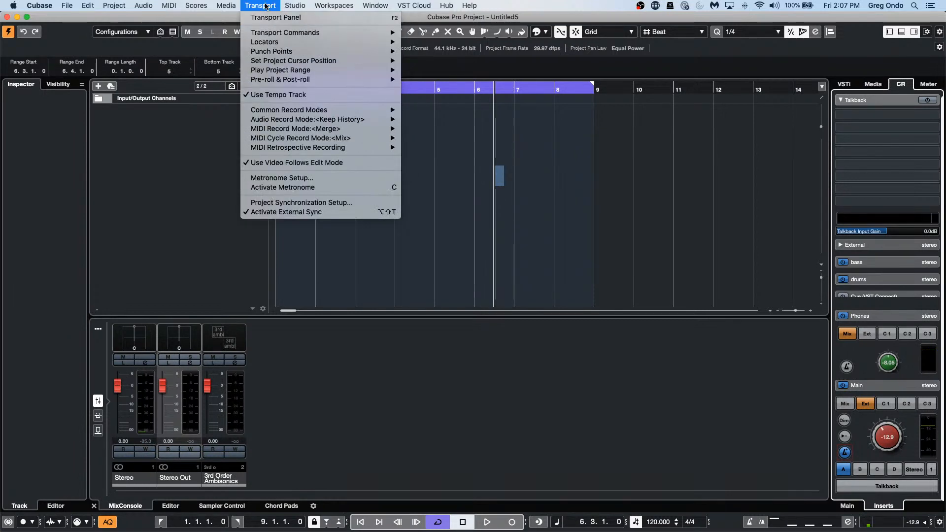
mouse_move(304, 7)
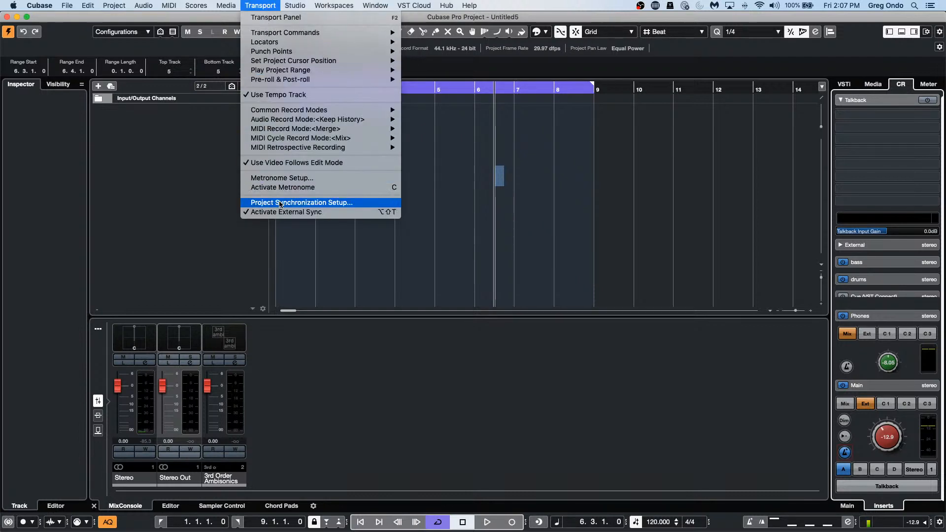
left_click(292, 178)
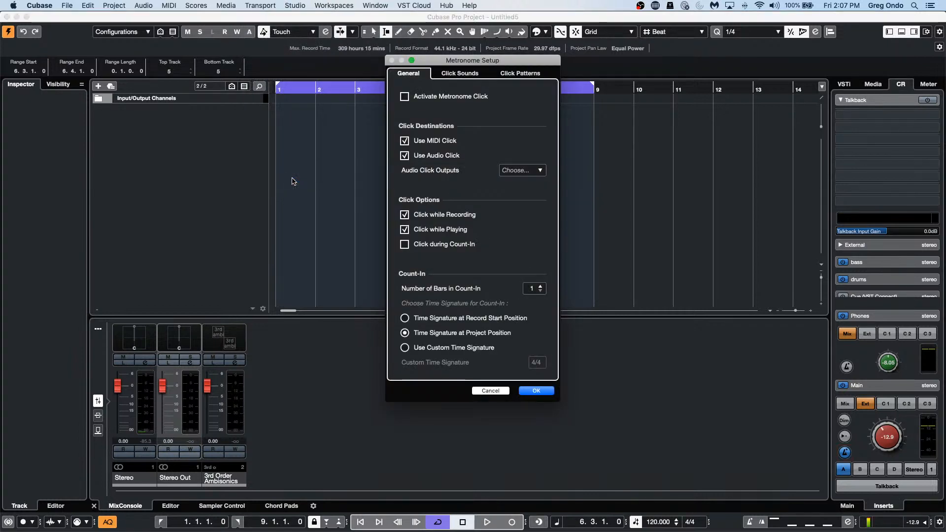
left_click(460, 74)
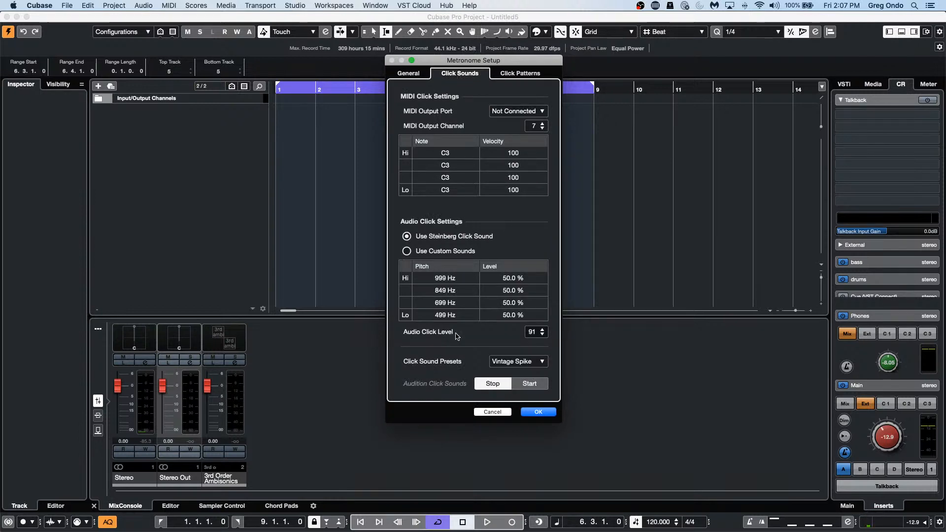
left_click(542, 336)
left_click(540, 413)
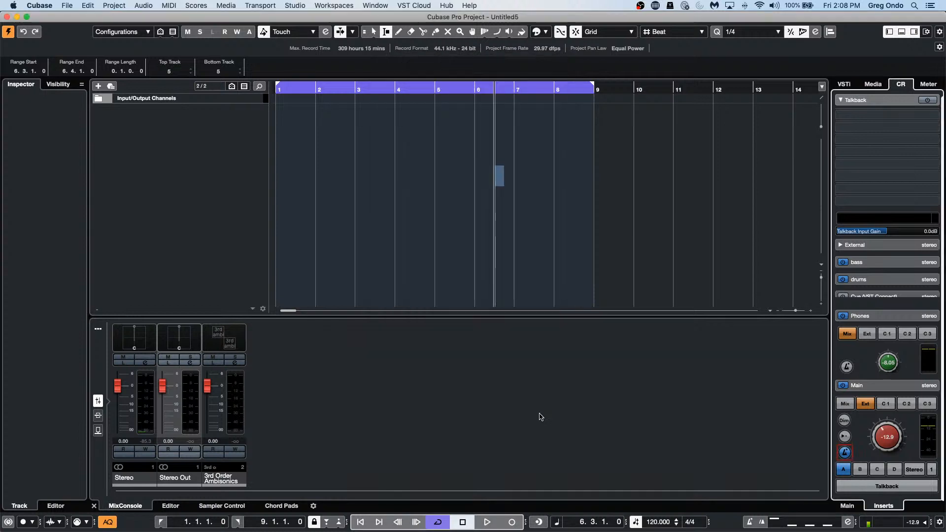
Step: Play the project, raise the Control Room Main level to -3.09, and enable the Main metronome click
key("space")
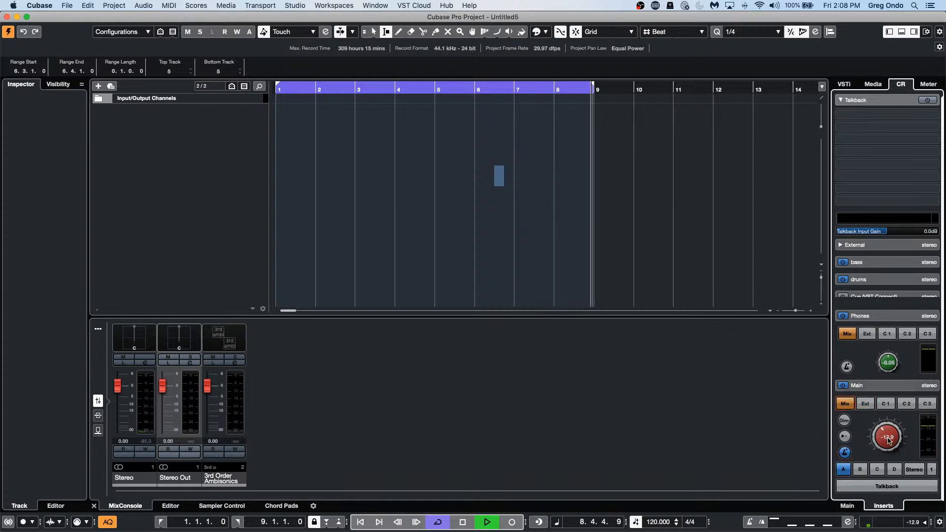
left_click_drag(887, 439, 891, 418)
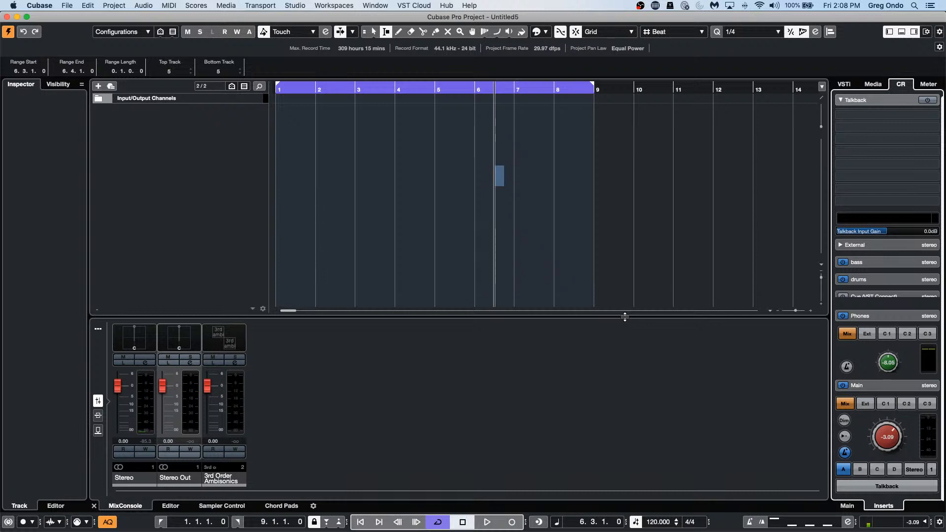
key("space")
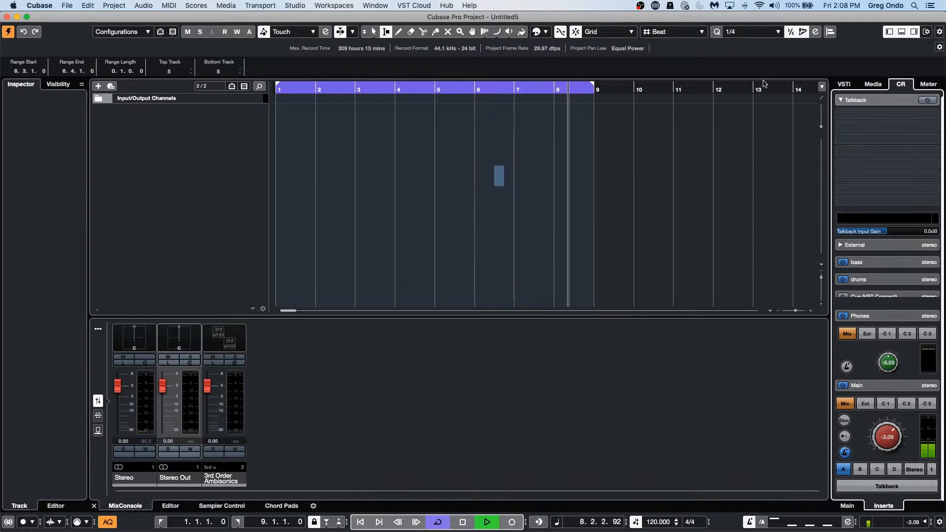
left_click(845, 452)
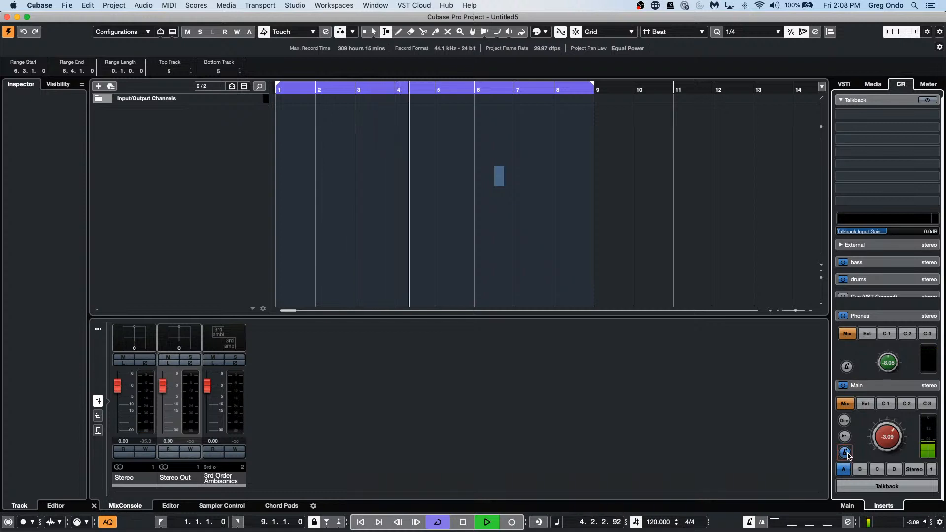
left_click(270, 6)
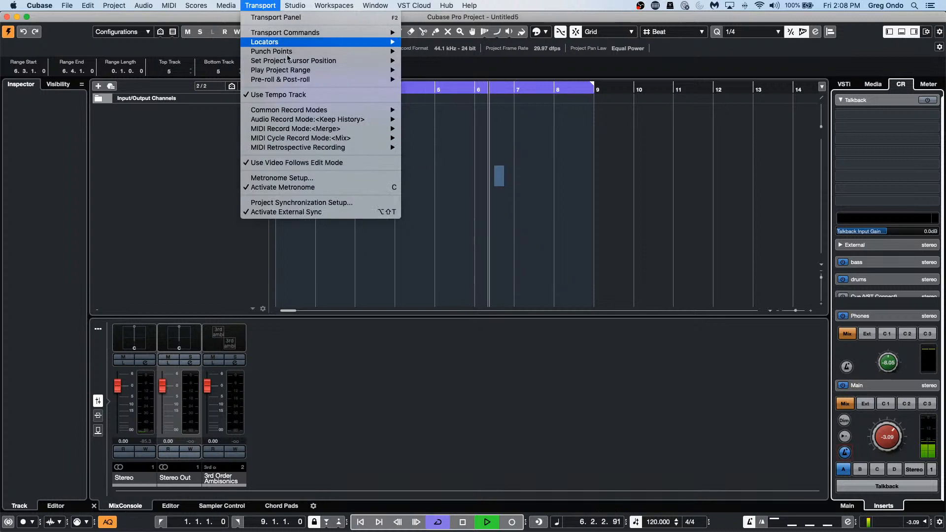
Step: Enter 91 as the Audio Click Level in Metronome Setup, confirm, and stop playback at 6.3.1.0
left_click(313, 177)
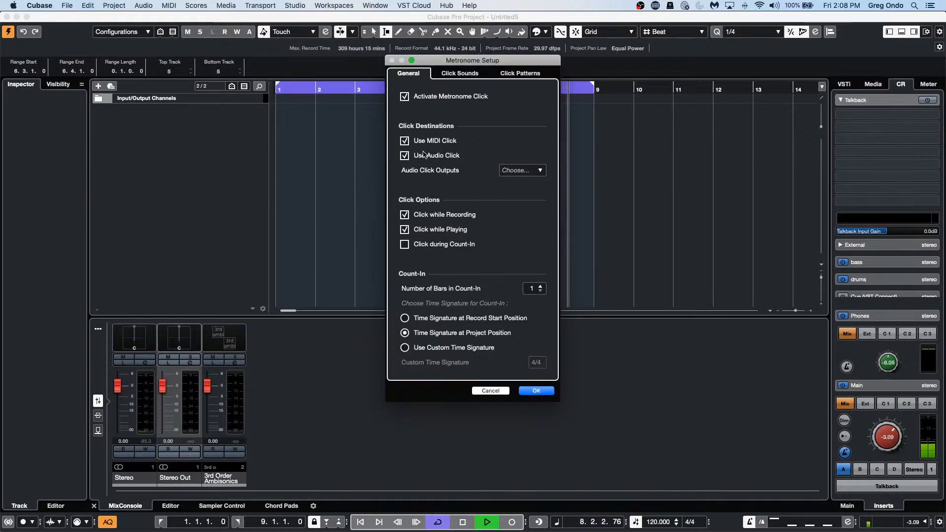
left_click(460, 73)
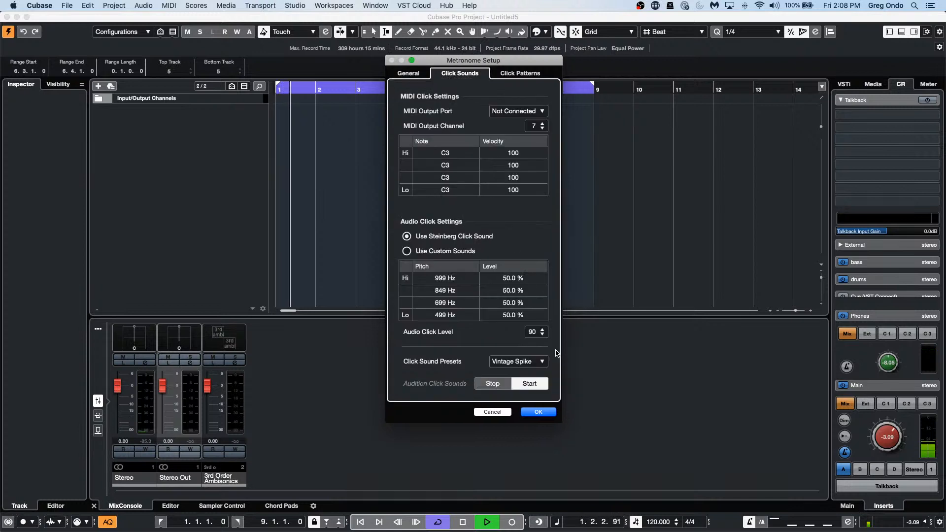
left_click(541, 334)
left_click(542, 334)
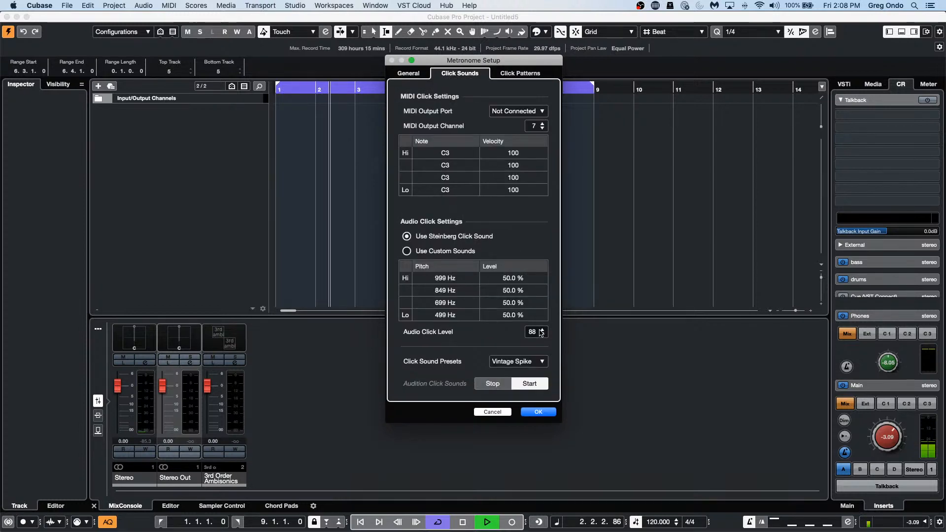
left_click(542, 334)
left_click(534, 332)
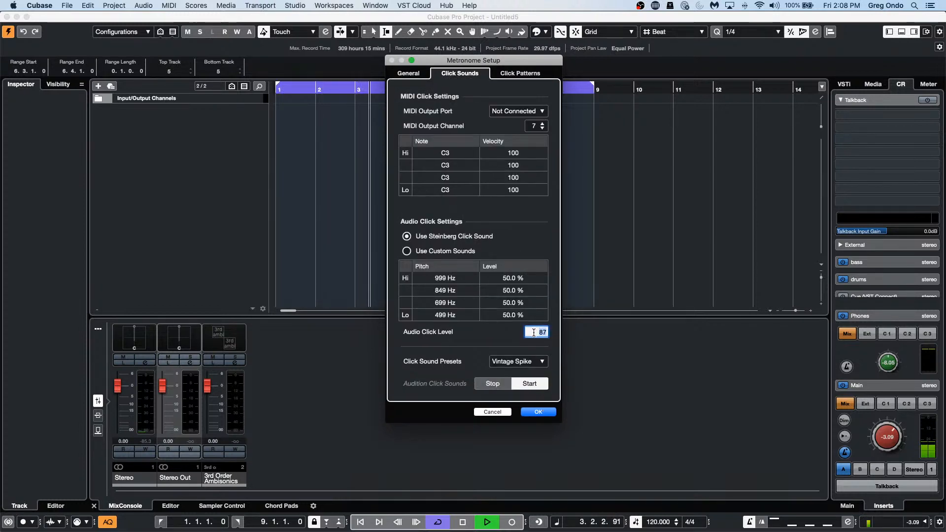
type("0")
key("Return")
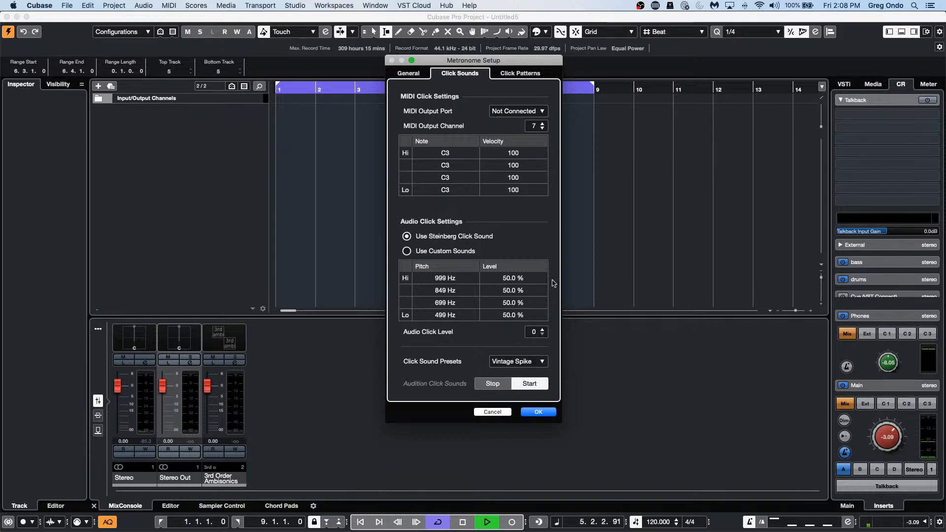
left_click(532, 332)
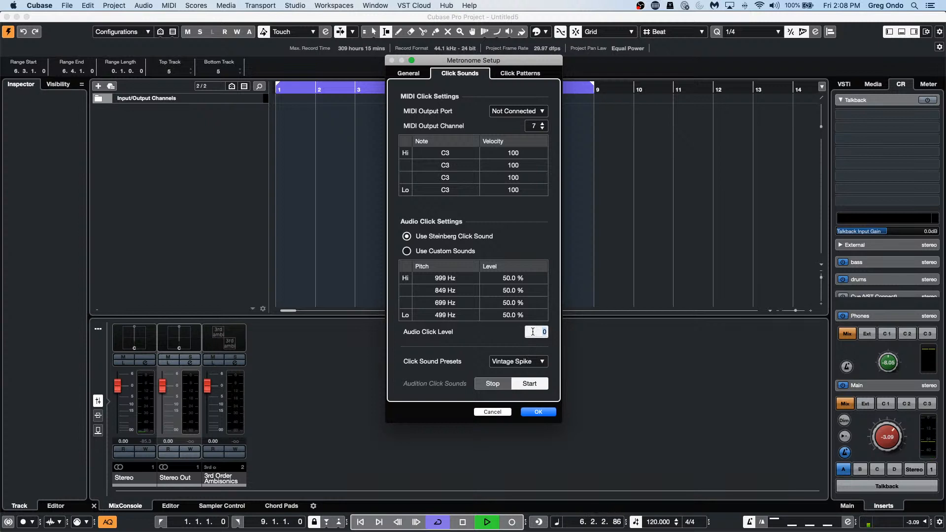
type("91")
key("Return")
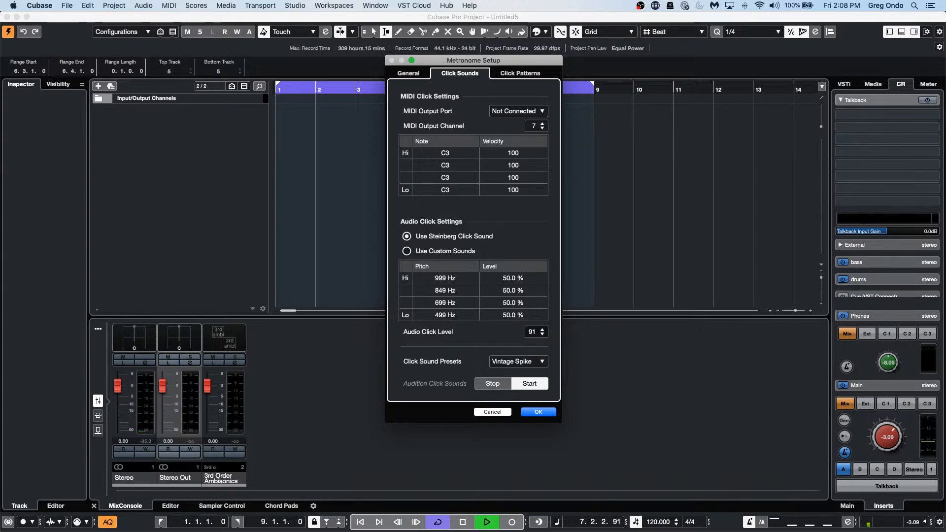
left_click(537, 411)
key("space")
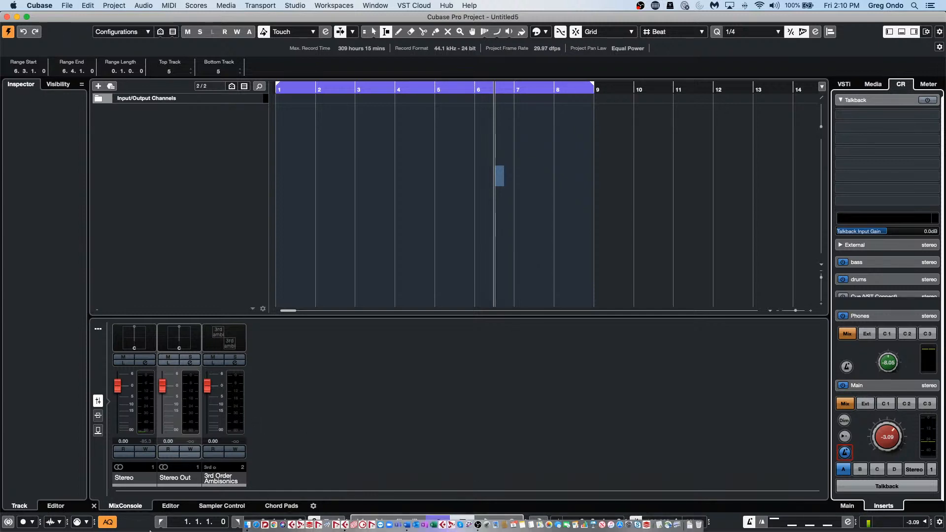
mouse_move(277, 531)
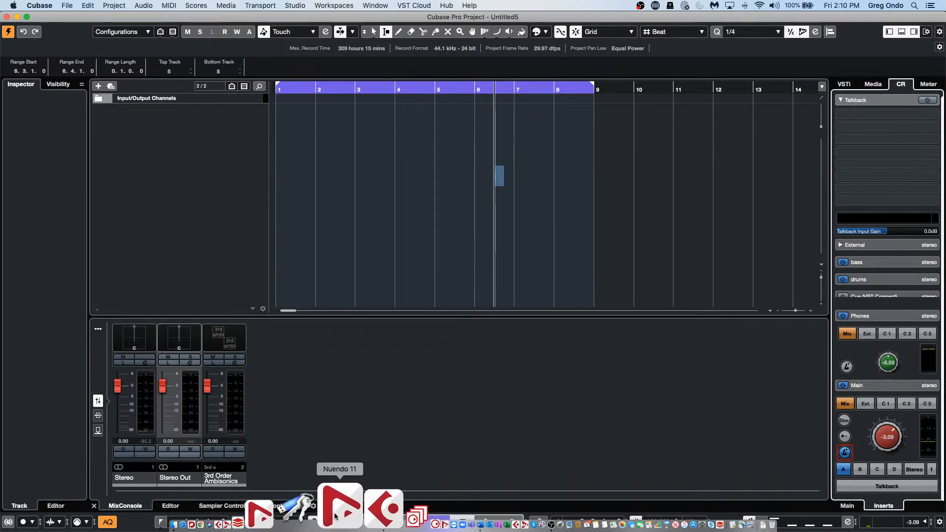
Step: Launch Nuendo 11, accept the license, network and RODE NT-USB driver prompts, and create an empty project in Documents
left_click(334, 512)
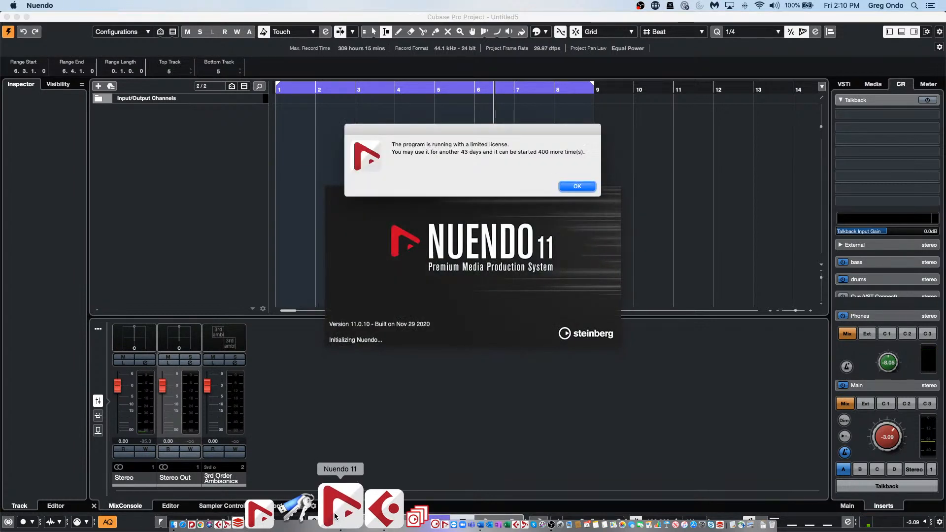
left_click(591, 187)
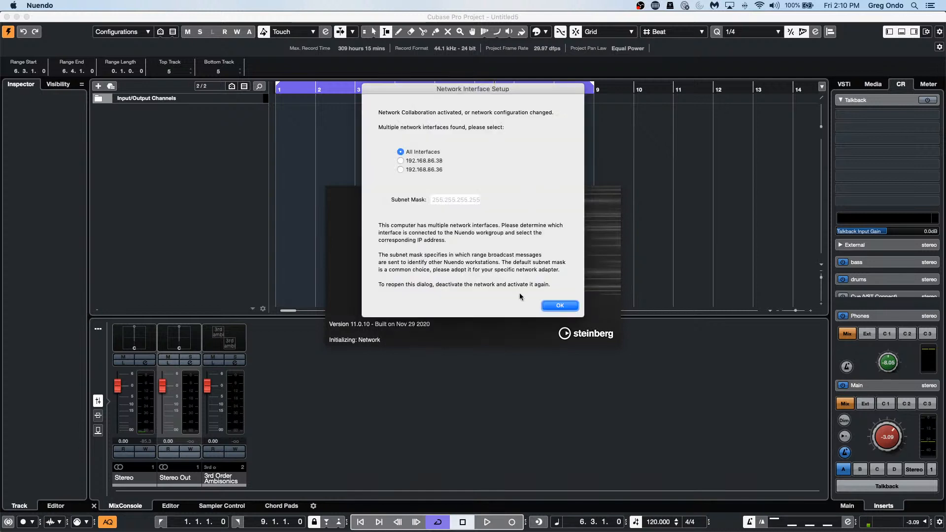
left_click(570, 304)
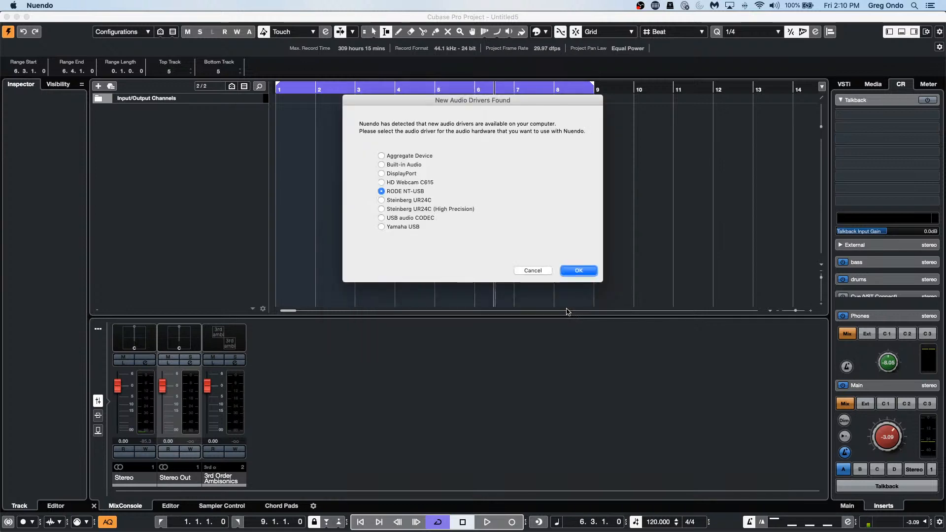
left_click(589, 274)
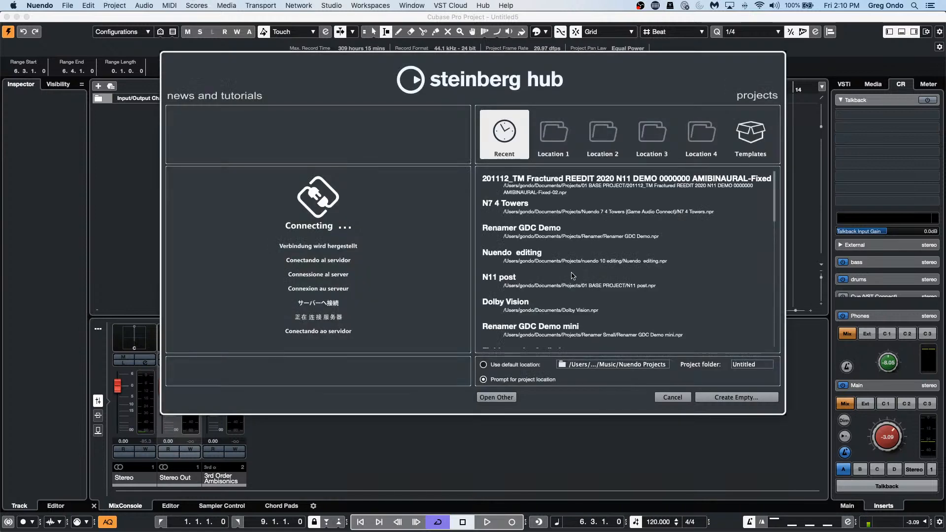
left_click(732, 398)
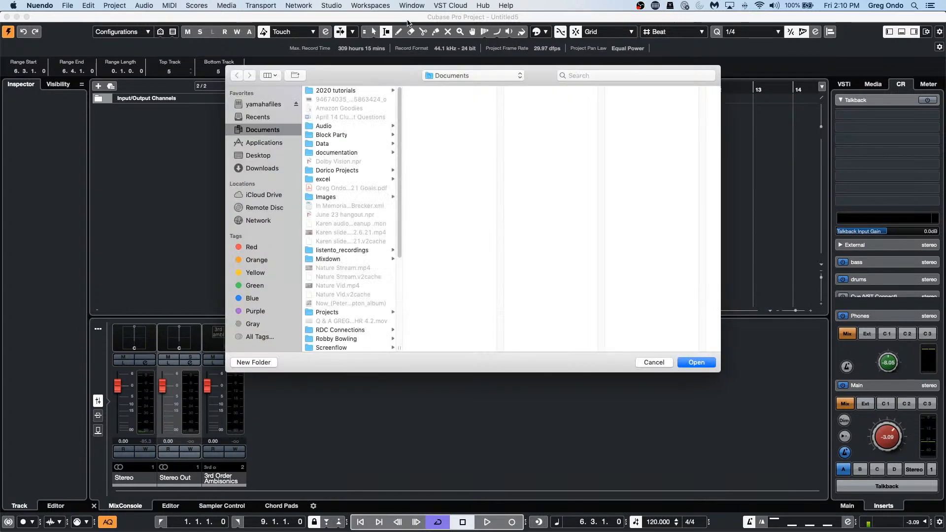
left_click(696, 362)
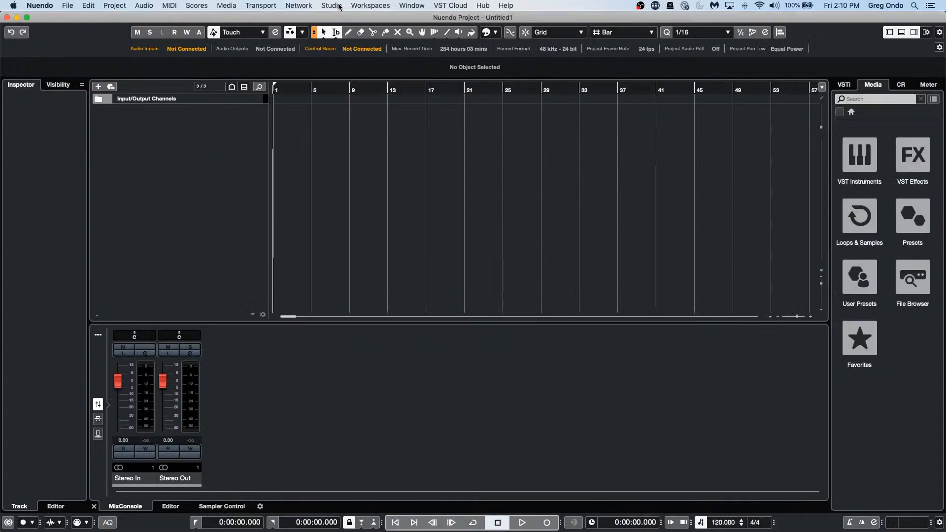
left_click(339, 6)
mouse_move(303, 4)
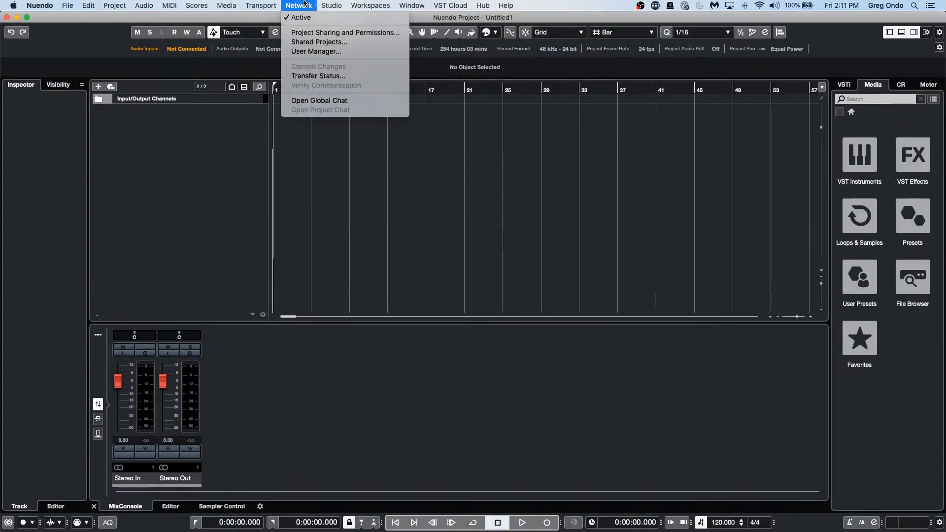
mouse_move(249, 4)
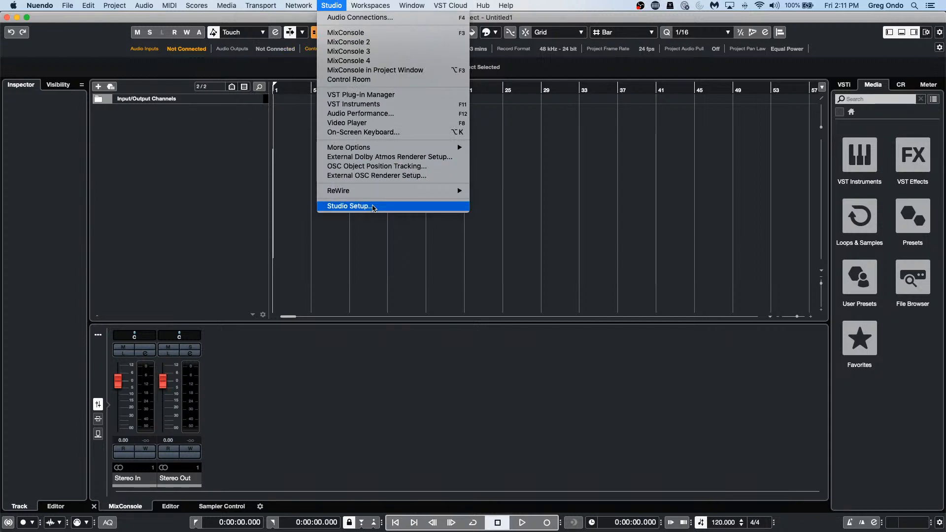
mouse_move(376, 150)
left_click(394, 207)
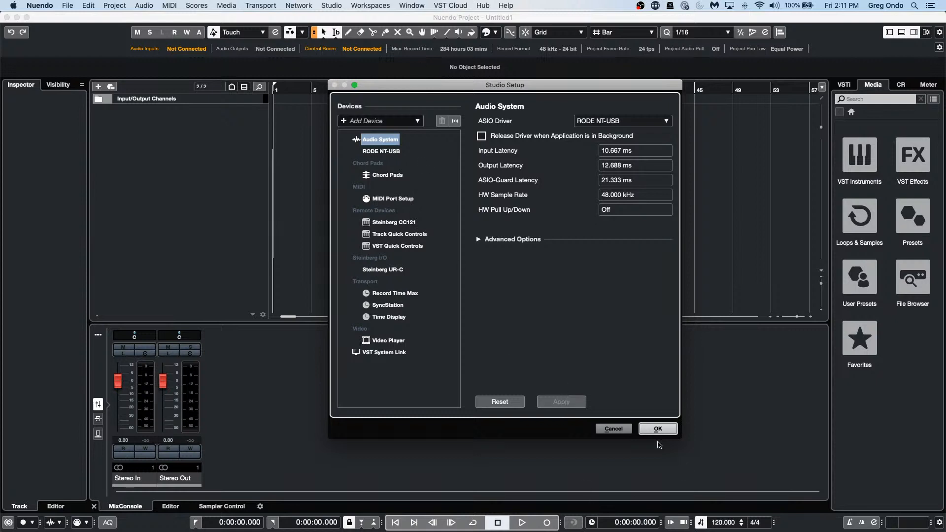
left_click(614, 428)
left_click(340, 7)
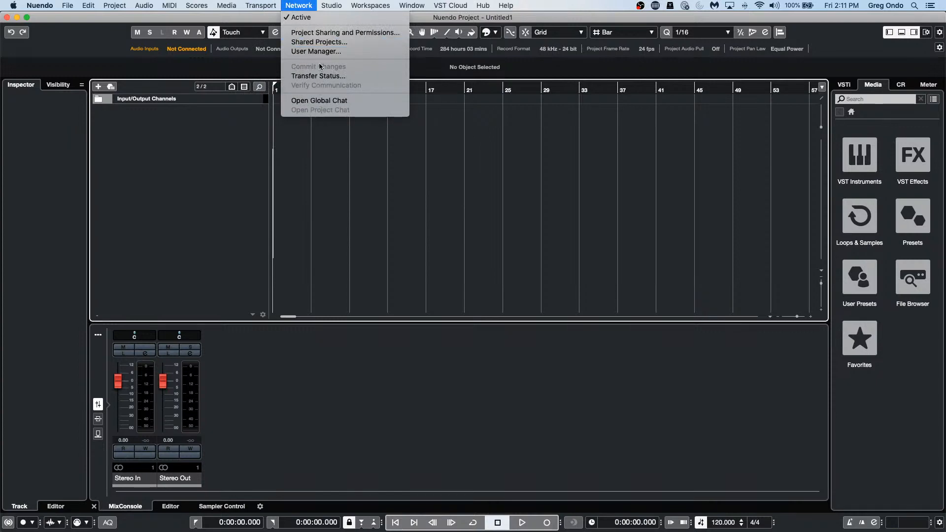
mouse_move(319, 4)
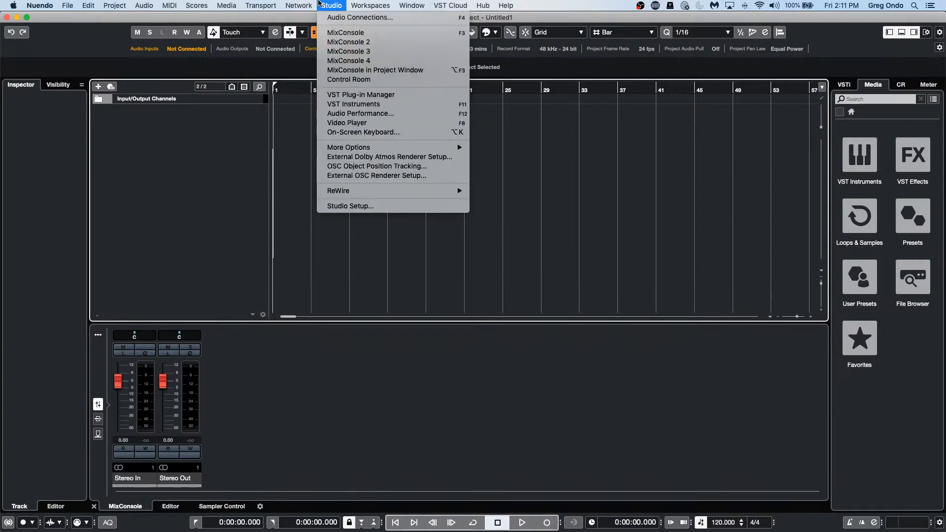
mouse_move(256, 4)
mouse_move(364, 151)
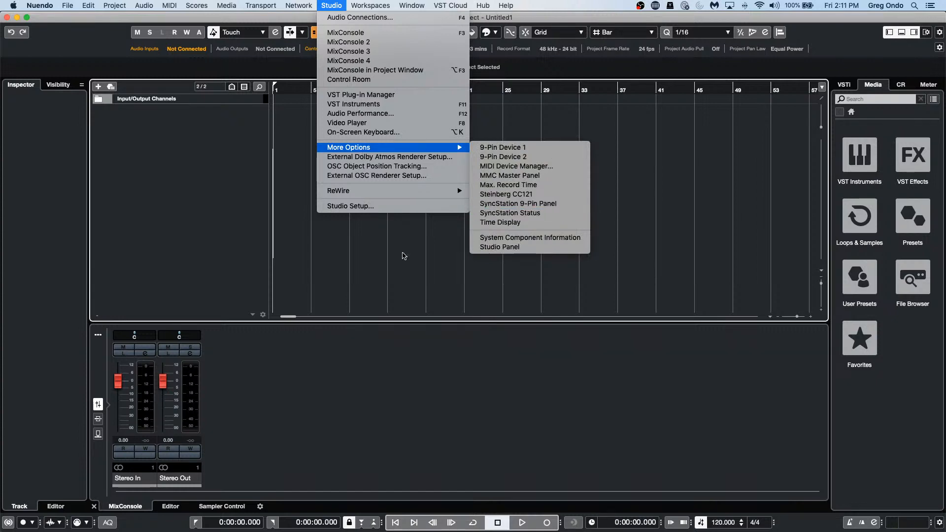
left_click(383, 271)
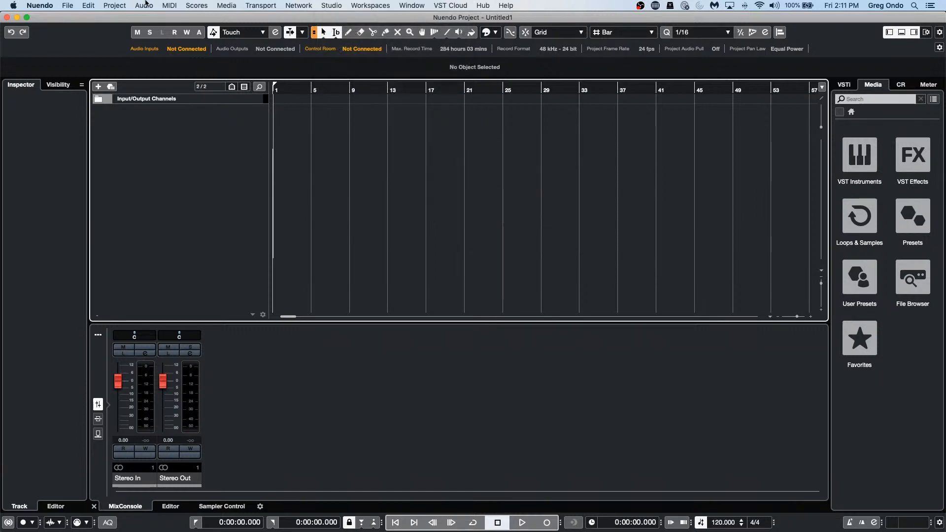
left_click(67, 6)
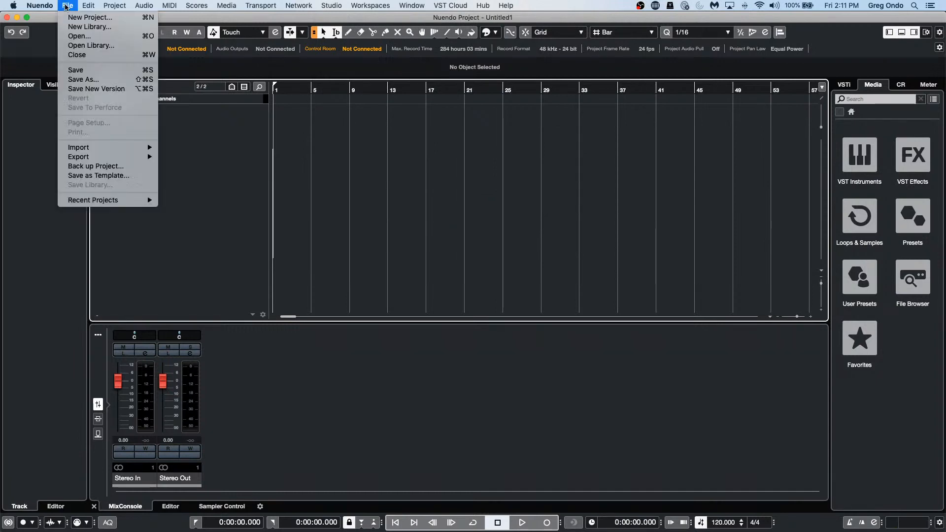
left_click(540, 263)
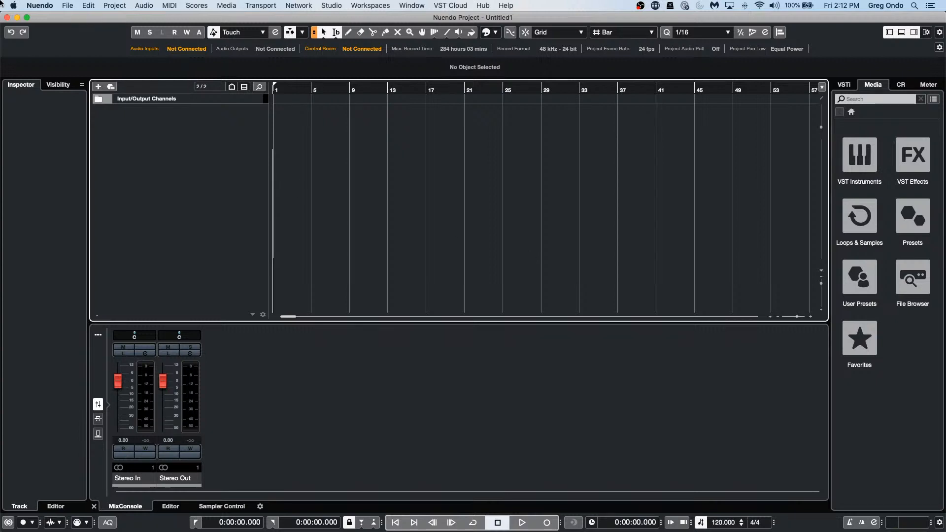
Step: Quit Nuendo and discard the empty Untitled1 project without saving
left_click(46, 6)
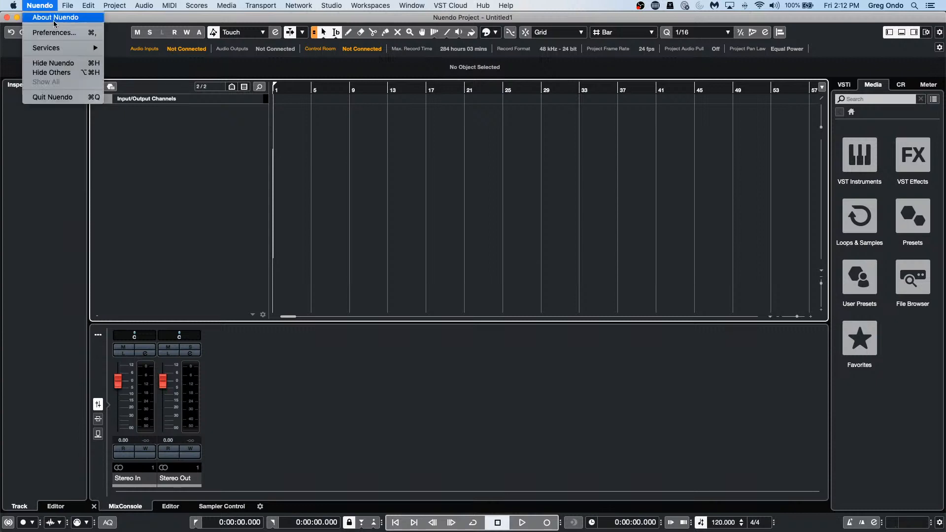
left_click(77, 97)
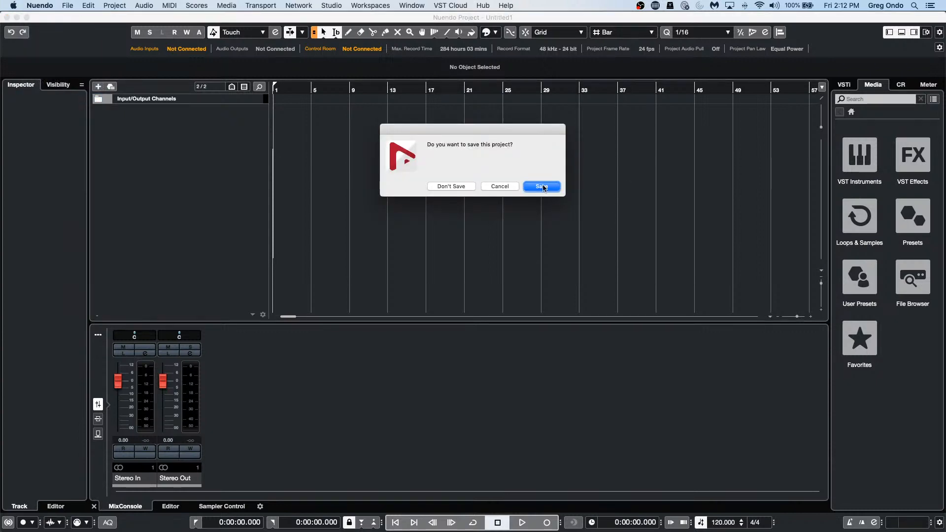
left_click(463, 188)
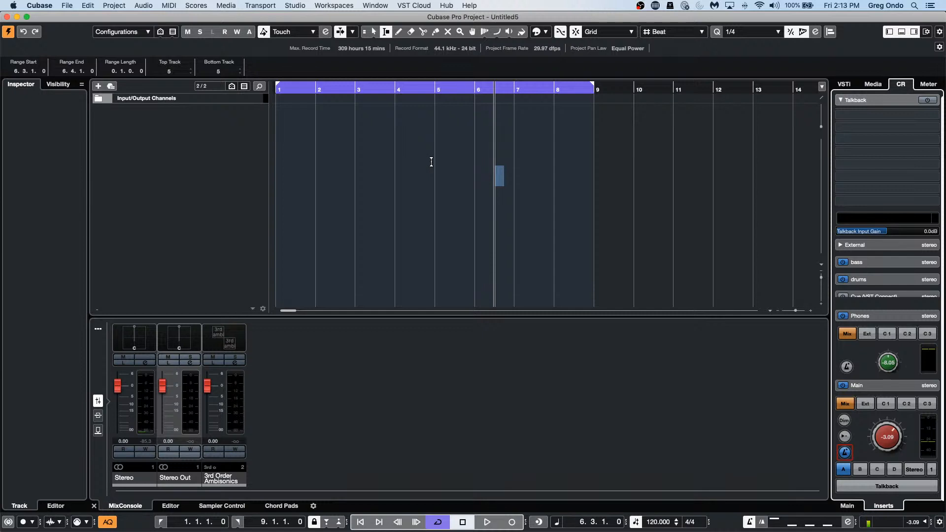
Step: Add a stereo audio track named Audio 01 to the Cubase project
right_click(214, 136)
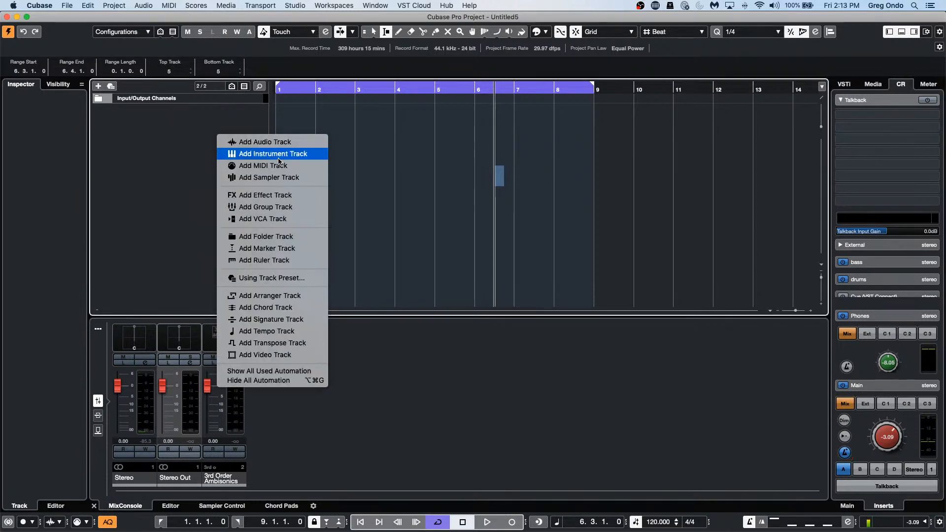
left_click(286, 144)
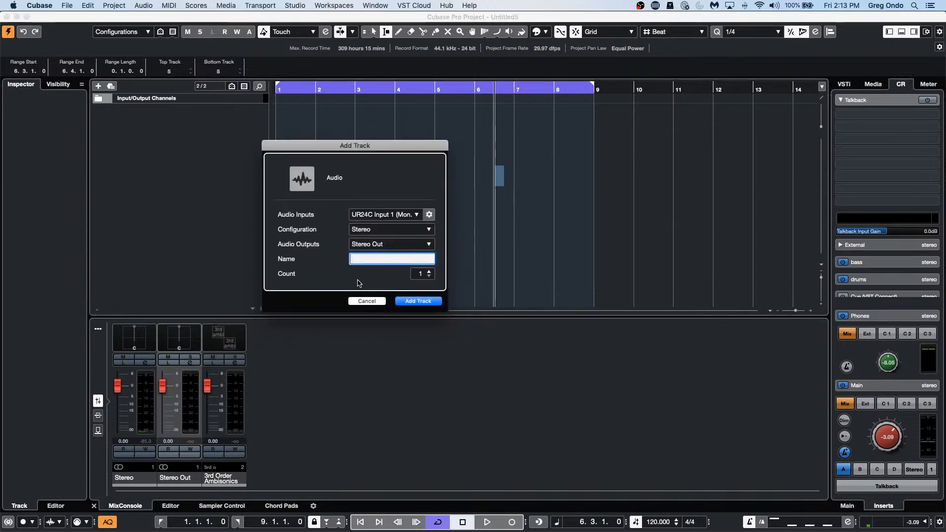
left_click(418, 300)
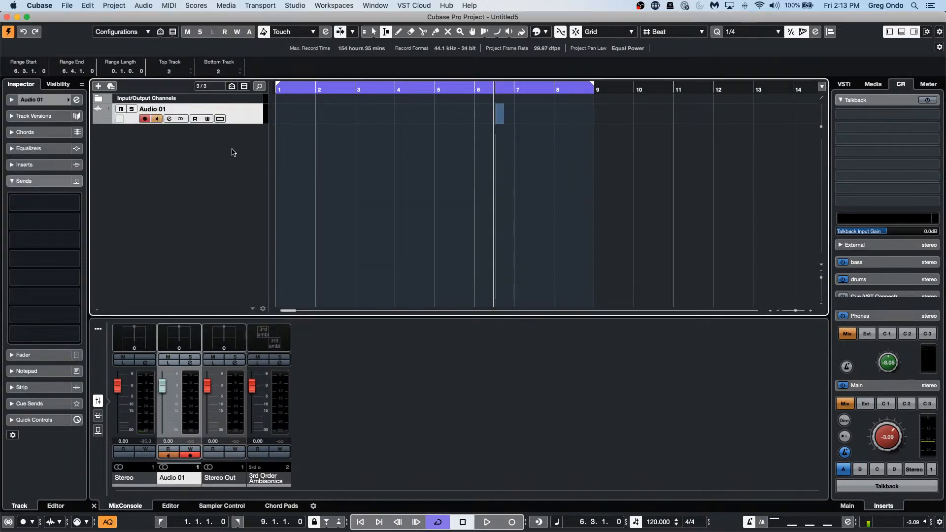
Step: Make Audio 01 taller and start recording the first take
left_click_drag(247, 124, 246, 221)
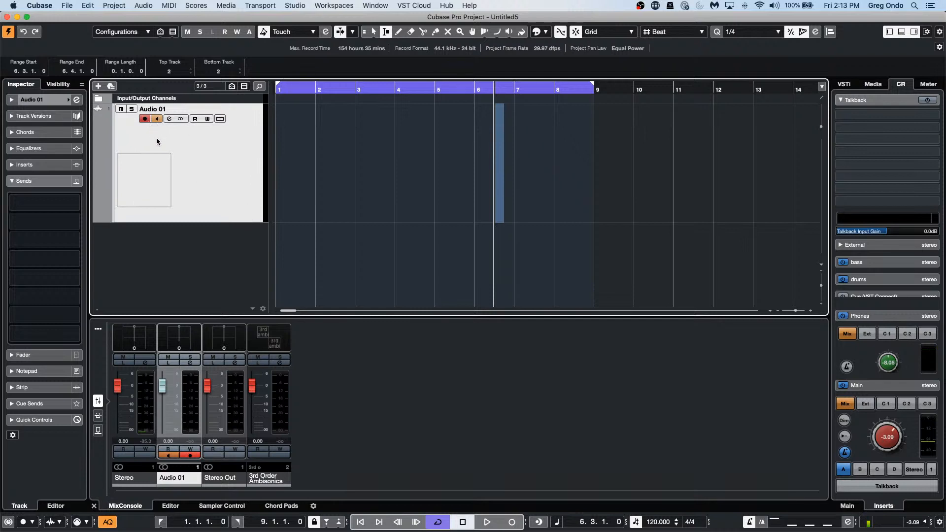
left_click(487, 522)
left_click(511, 522)
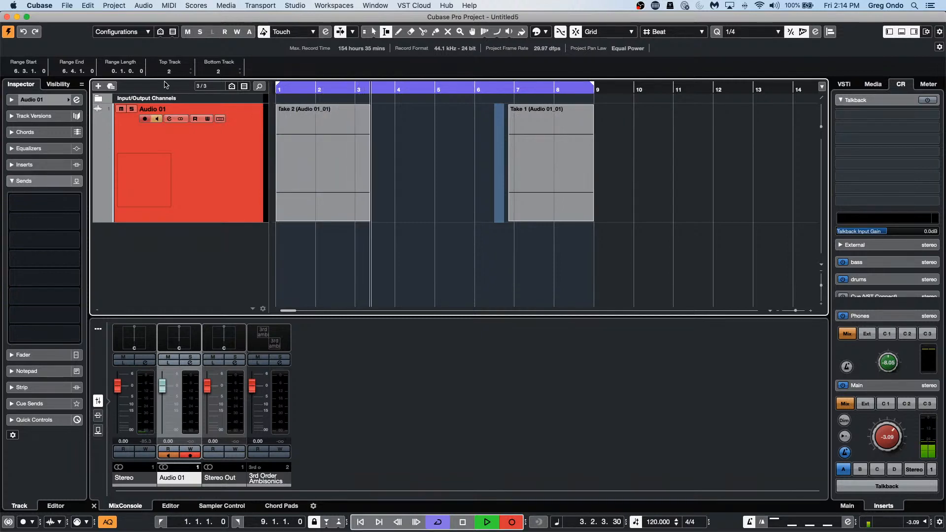
Step: Replay from the left locator, punch in recording, then stop to capture Take 3 on Audio 01
key("space")
key("space")
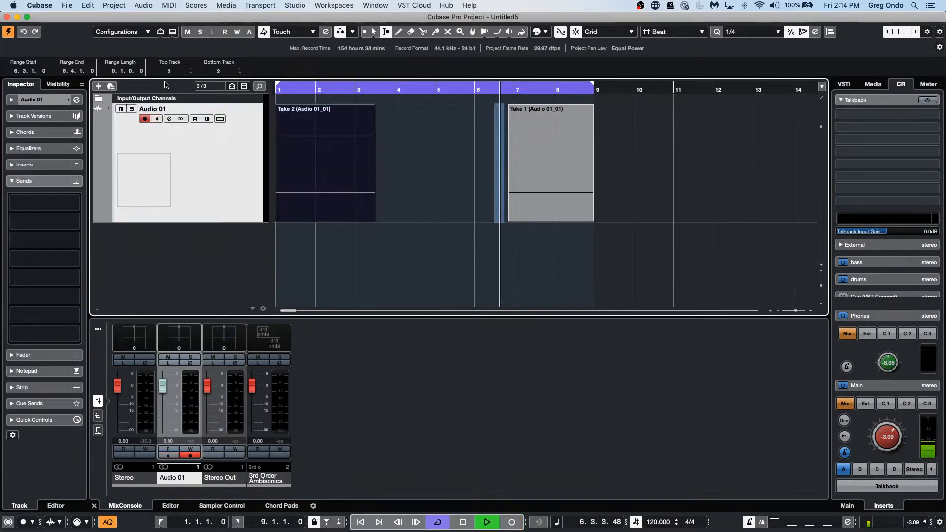
key("KP_Multiply")
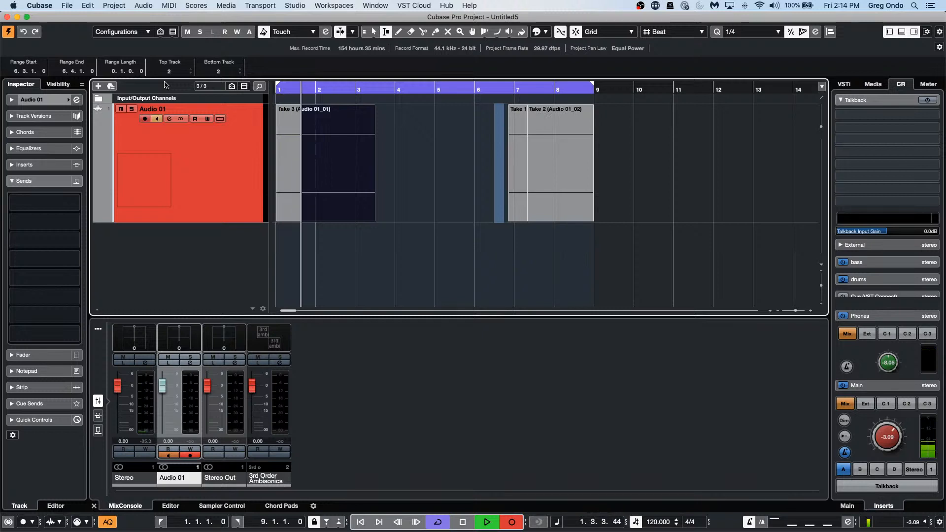
key("space")
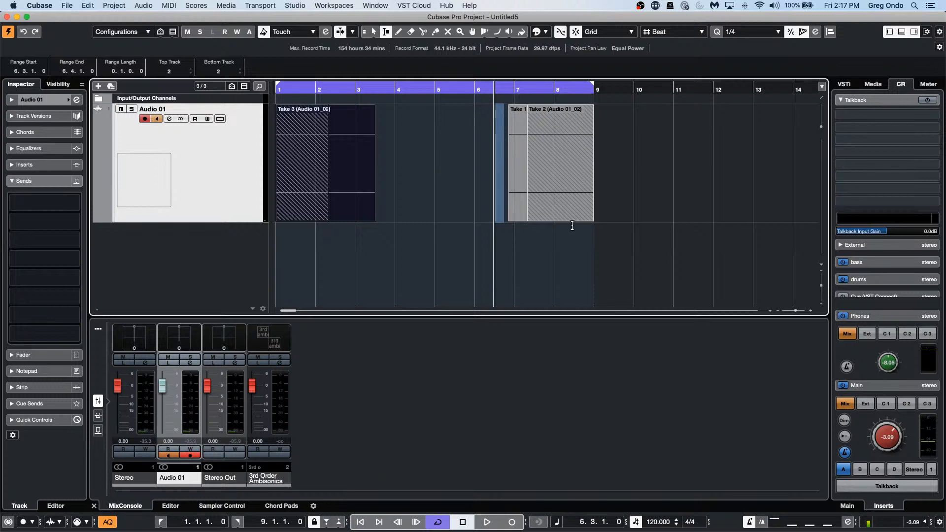
Step: Open the recent project 'beatles stones t', then go back to the File menu to load another project
left_click(69, 6)
mouse_move(97, 187)
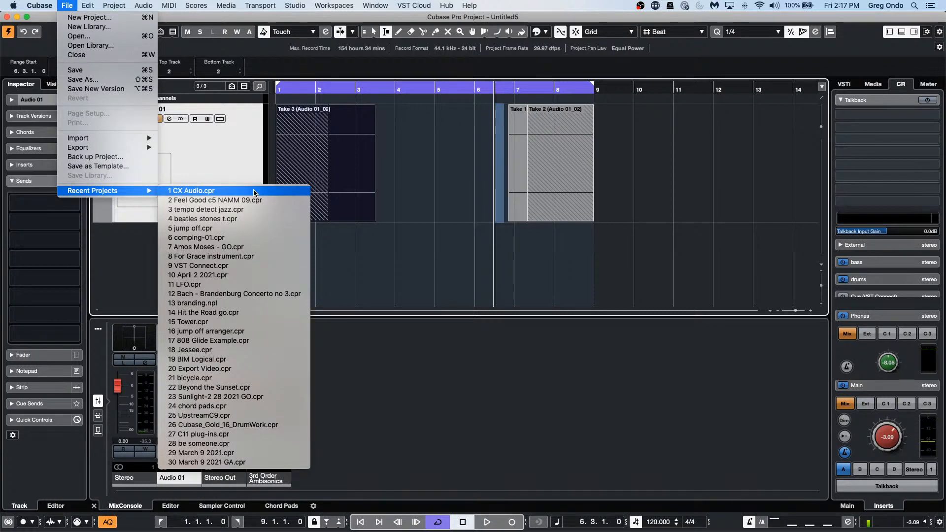
left_click(254, 219)
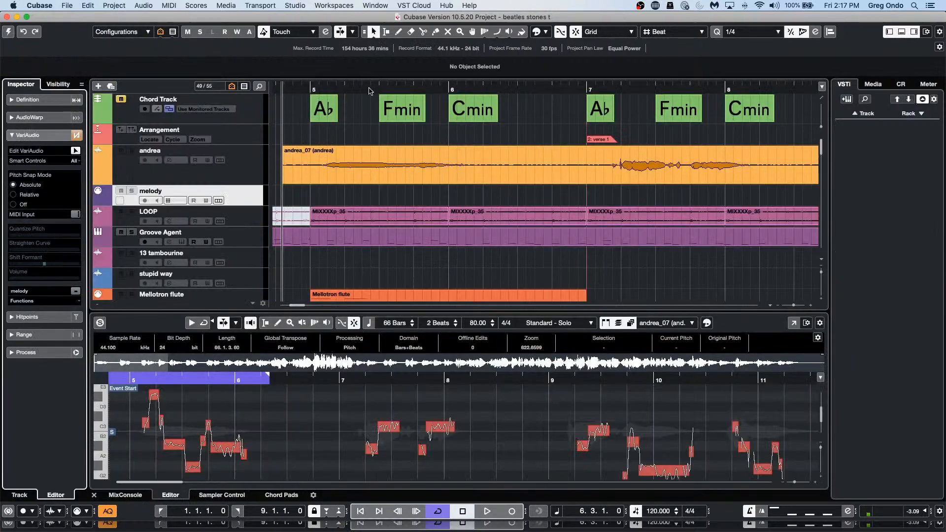
scroll(386, 159, "down", 3)
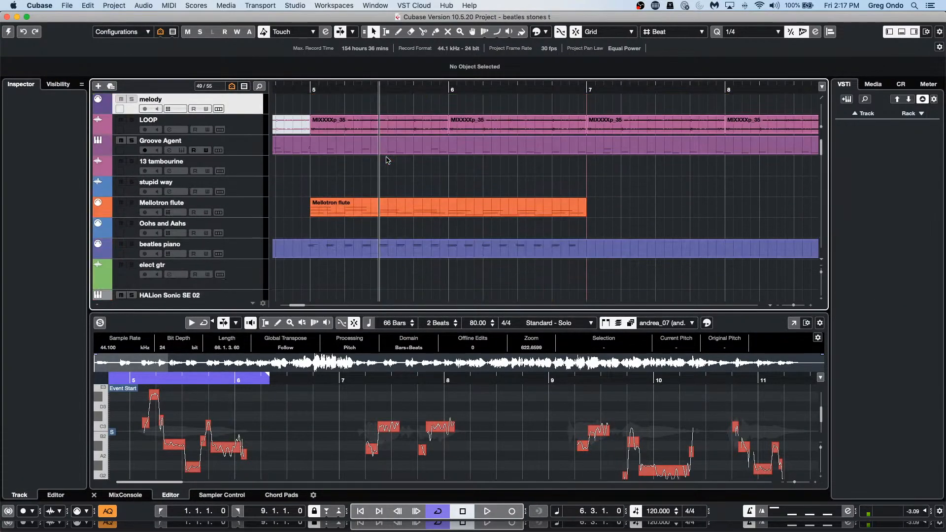
left_click(67, 6)
mouse_move(78, 193)
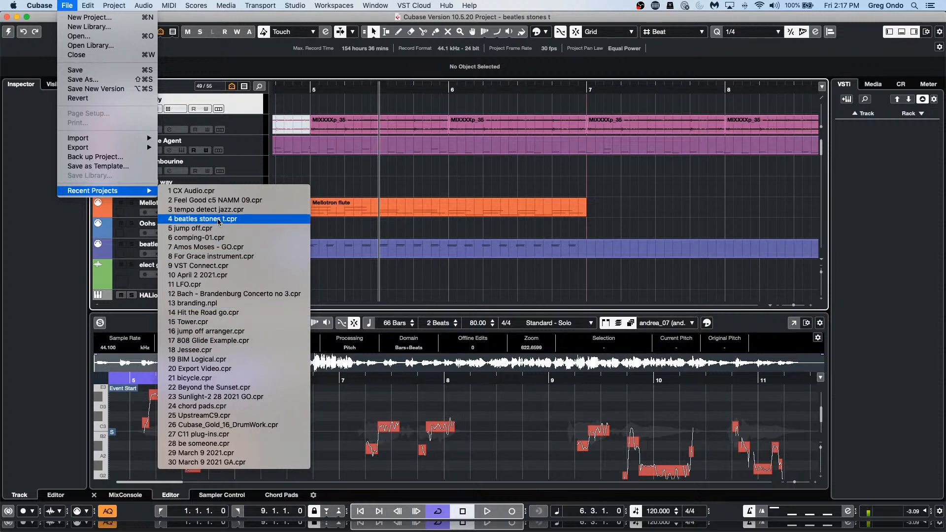
Step: Open UNINVITED G ONDO c9.cpr from the Uminvited C8 folder and activate it
left_click(114, 36)
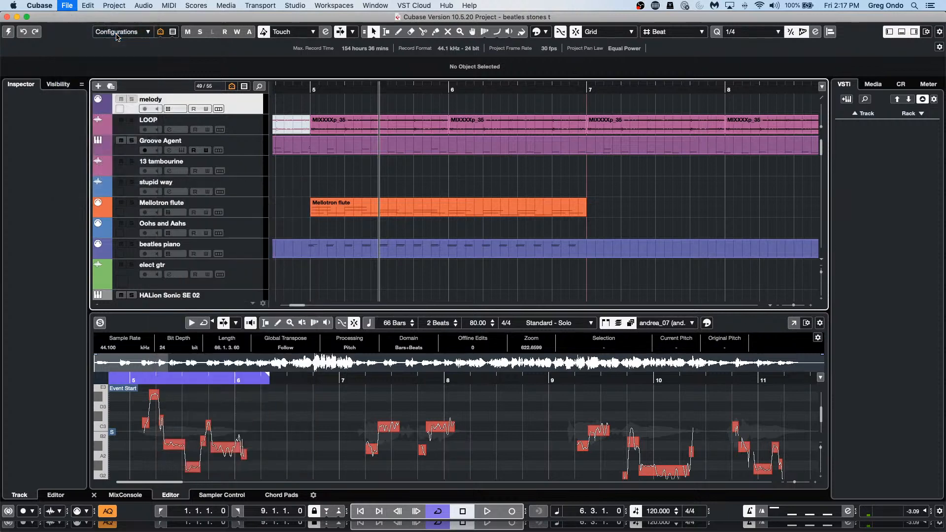
scroll(358, 227, "down", 10)
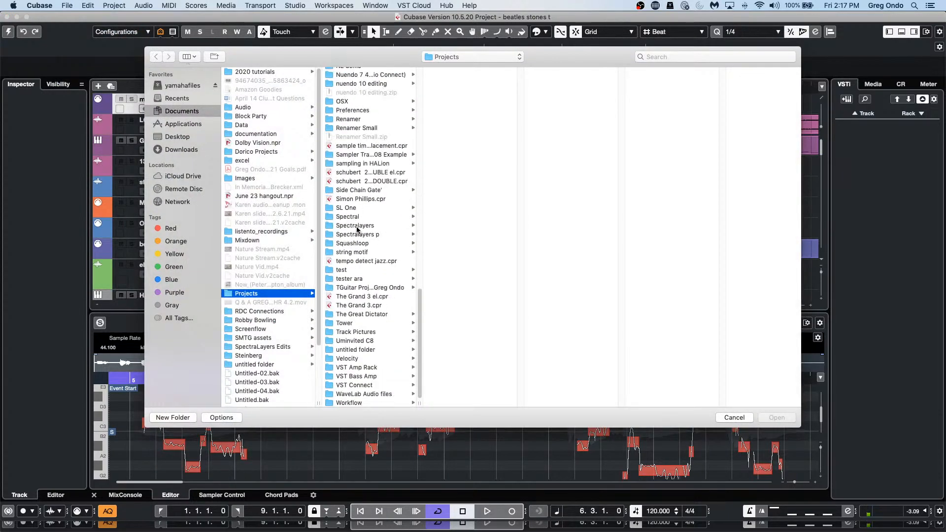
left_click(363, 341)
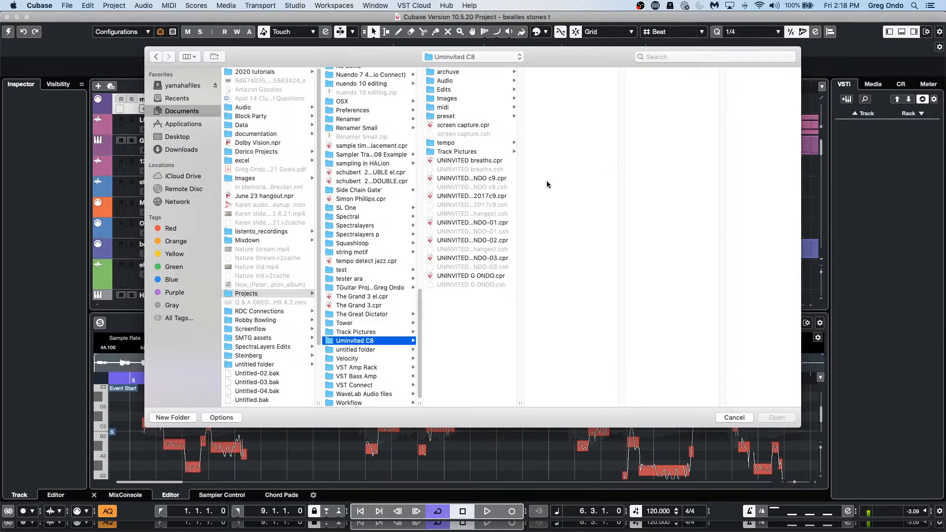
double_click(493, 180)
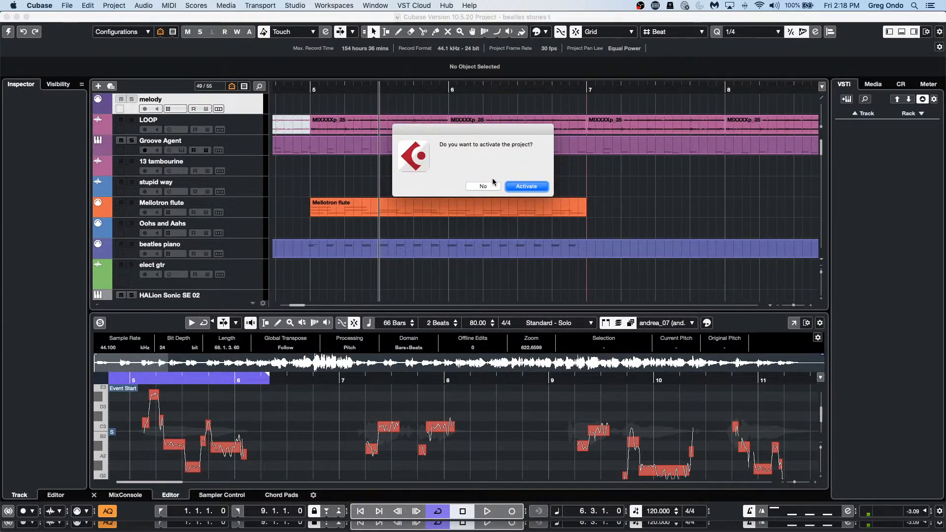
left_click(513, 187)
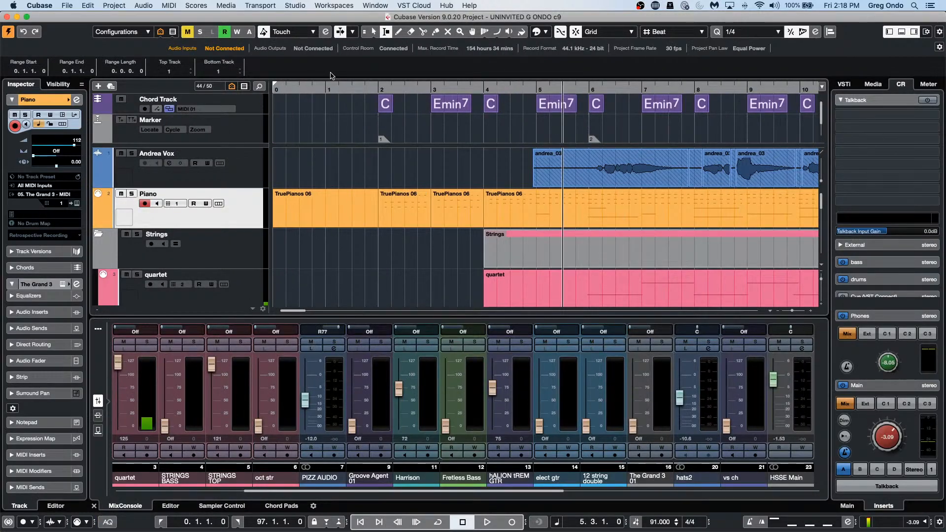
Step: Zoom the timeline out to show the whole song arrangement
left_click(402, 86)
left_click_drag(401, 86, 393, 37)
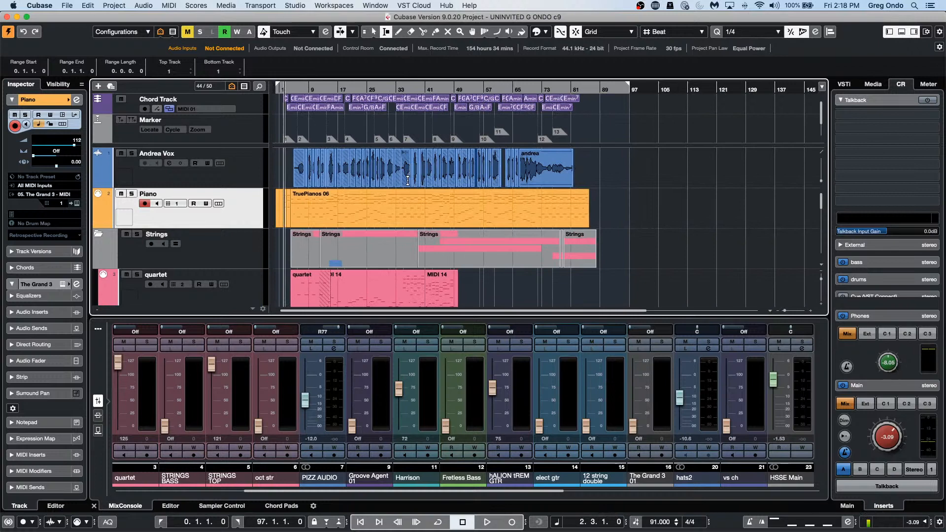
scroll(492, 258, "down", 5)
scroll(492, 258, "down", 6)
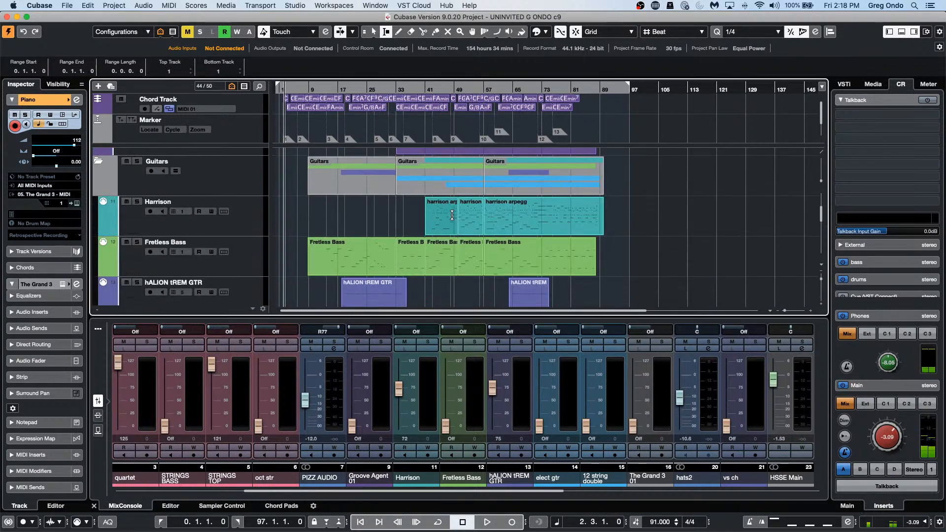
Step: Select the Harrison track and box-select its three arpeggio events with the Object Selection tool
left_click(252, 217)
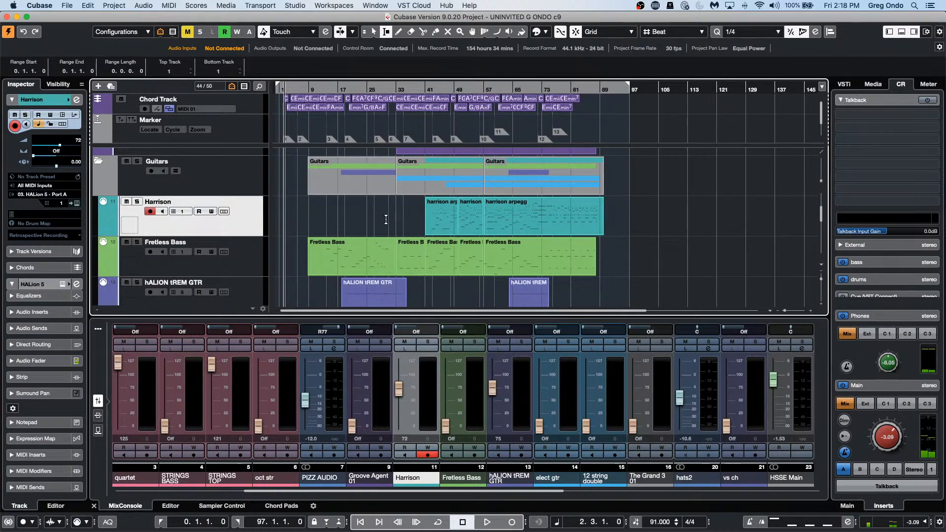
right_click(406, 220)
left_click(407, 221)
left_click_drag(407, 222, 583, 227)
Step: Open the selected Harrison arpeggio events in the Score Editor
left_click(143, 6)
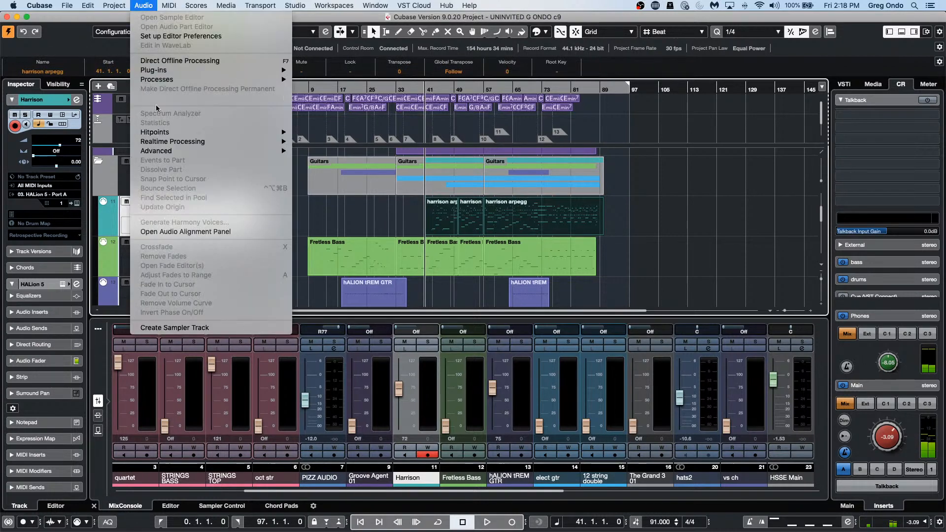
mouse_move(116, 5)
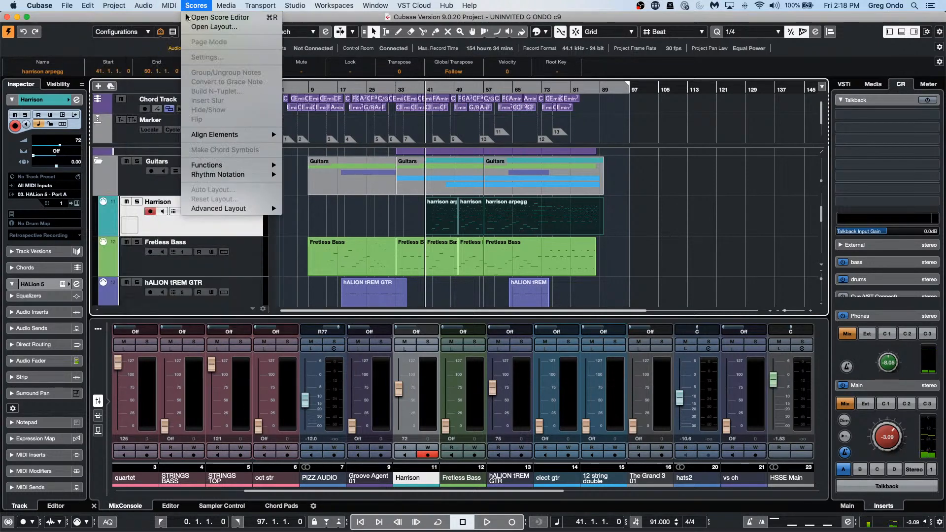
left_click(207, 17)
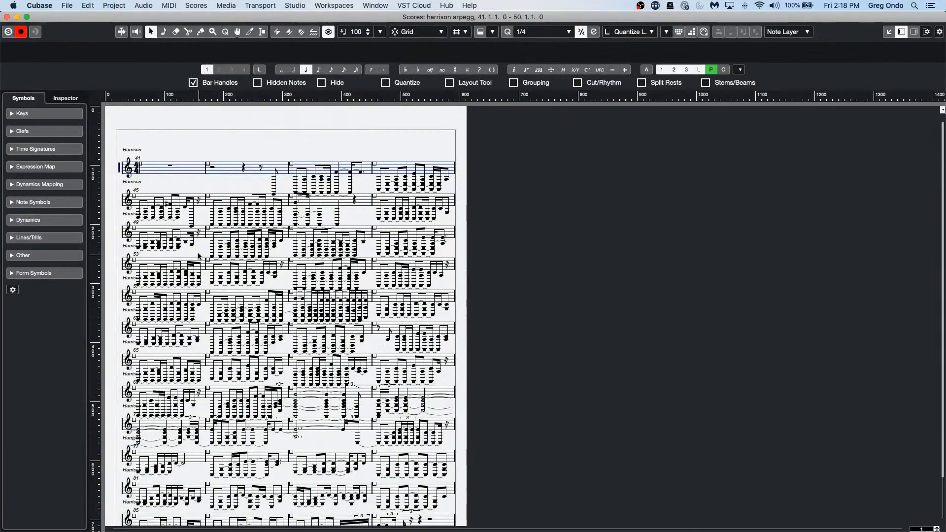
Step: Turn on Tablature Mode for the Harrison staff and show its stems and rests
double_click(119, 170)
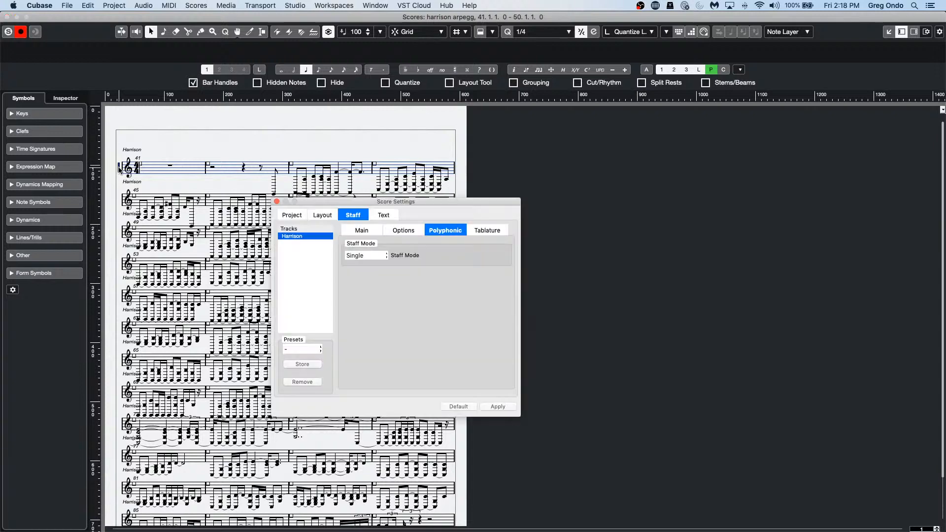
left_click(492, 229)
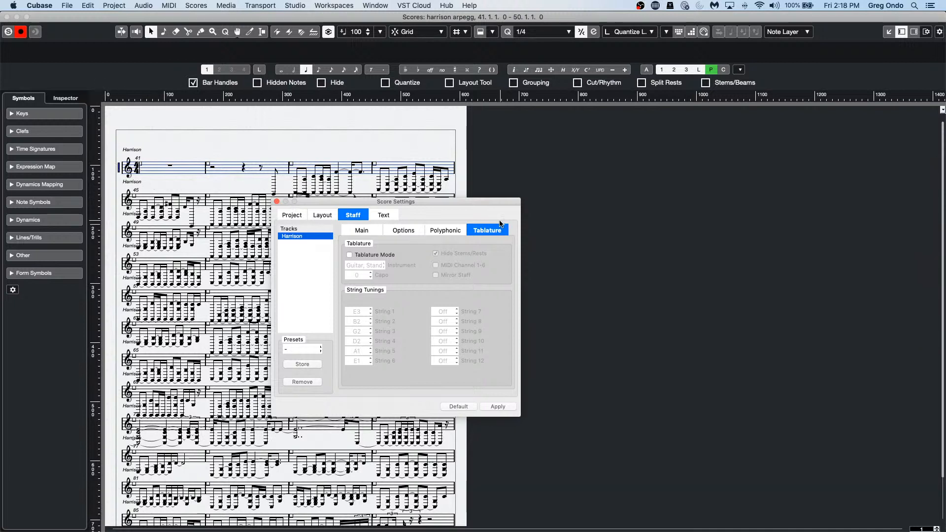
left_click(348, 254)
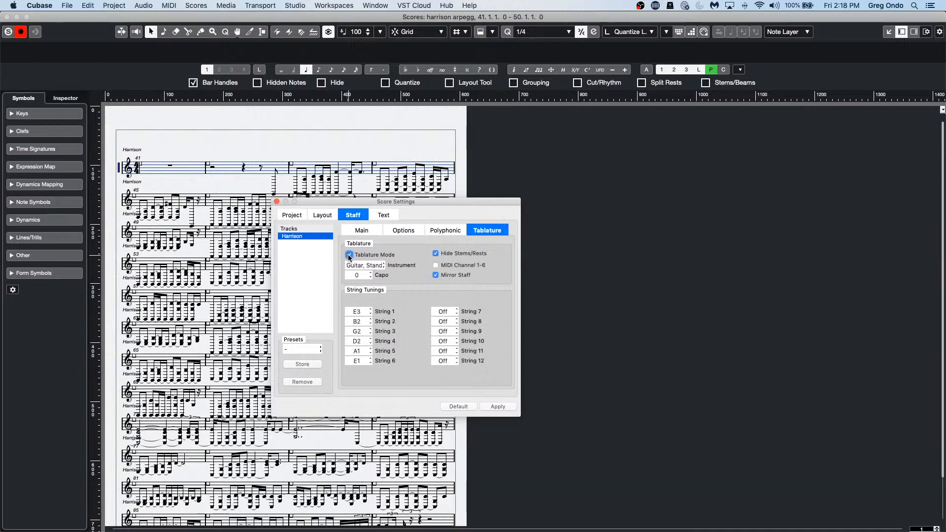
left_click(502, 406)
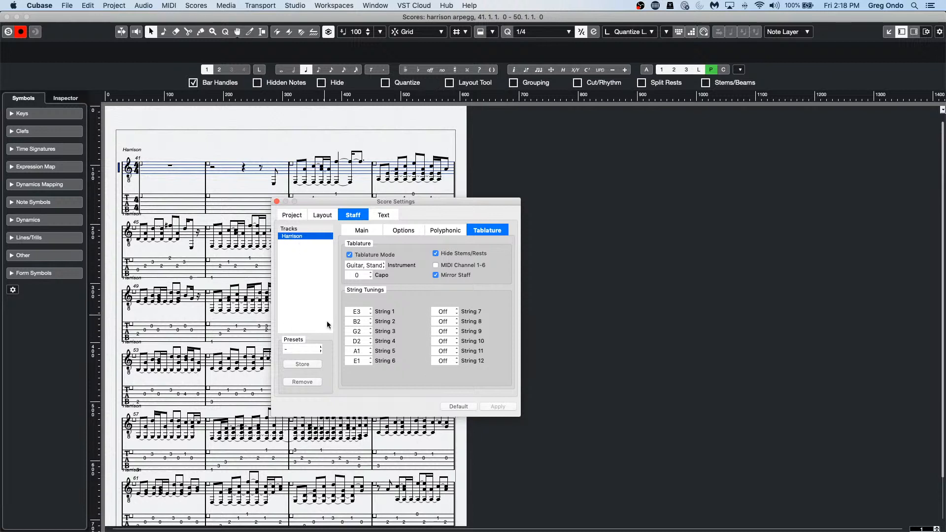
left_click(436, 254)
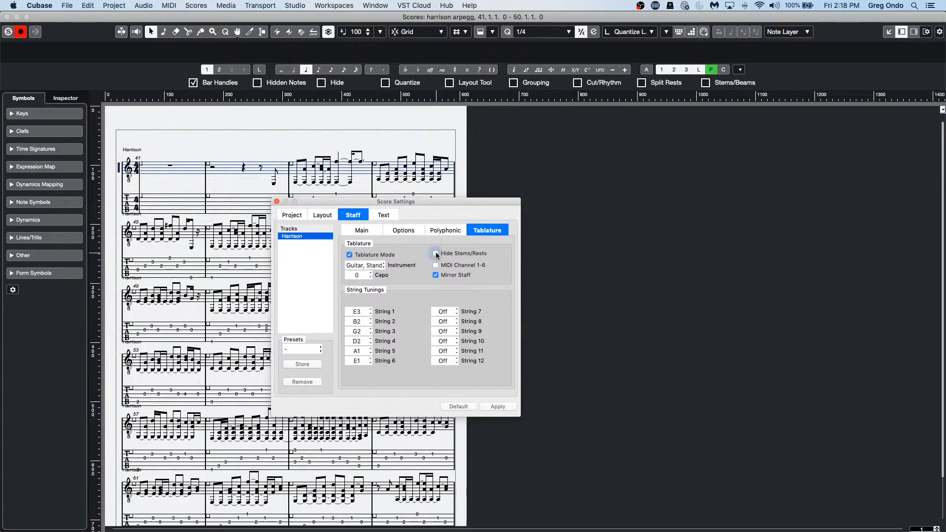
left_click(502, 406)
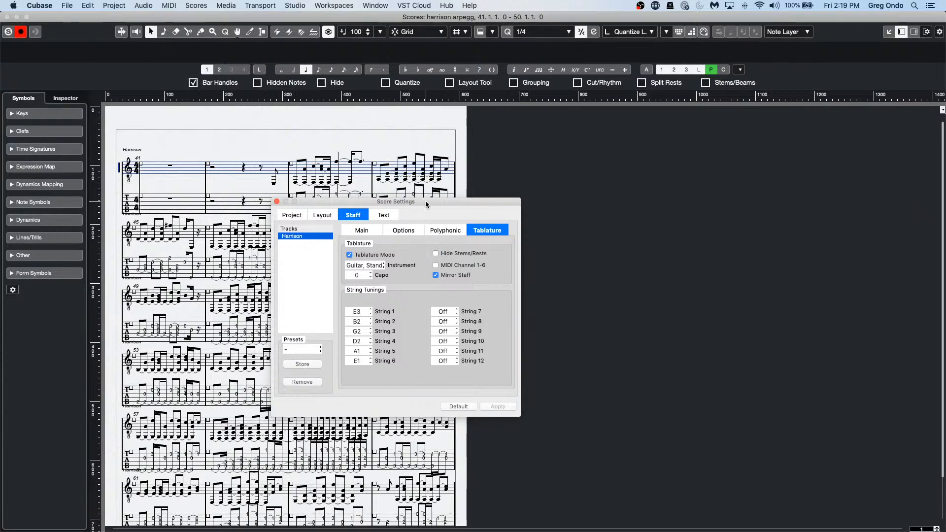
Step: Remove the mirrored notation staff and zoom into the tablature
left_click_drag(425, 200, 702, 195)
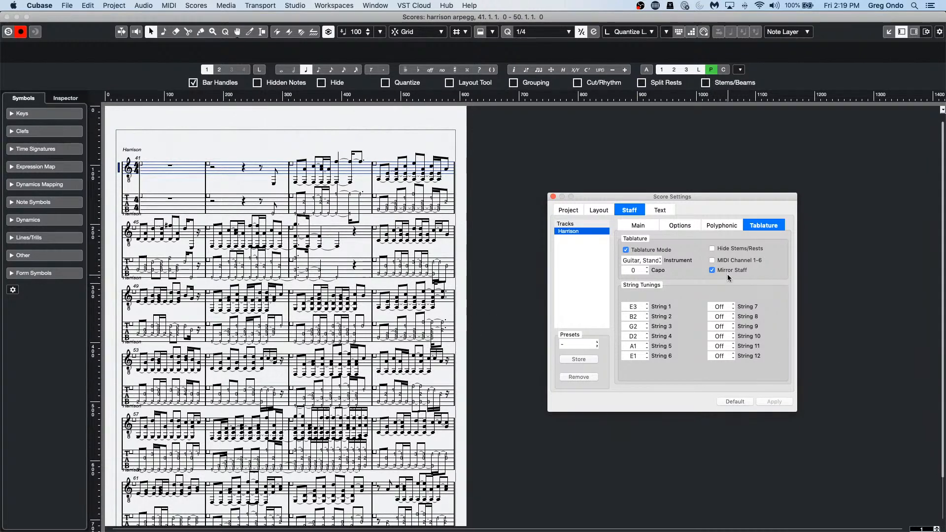
left_click(712, 270)
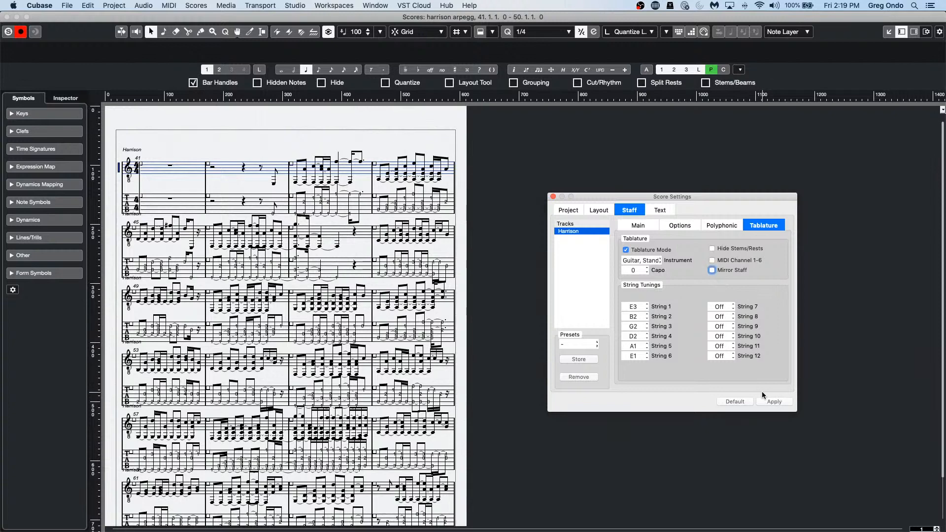
left_click(772, 401)
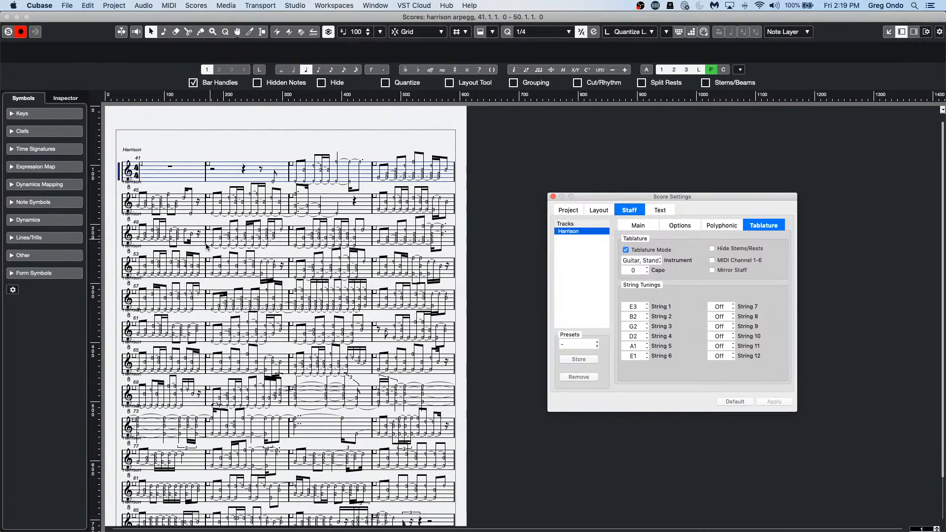
key("g")
key("g")
key("g")
key("h")
key("h")
key("h")
key("h")
key("h")
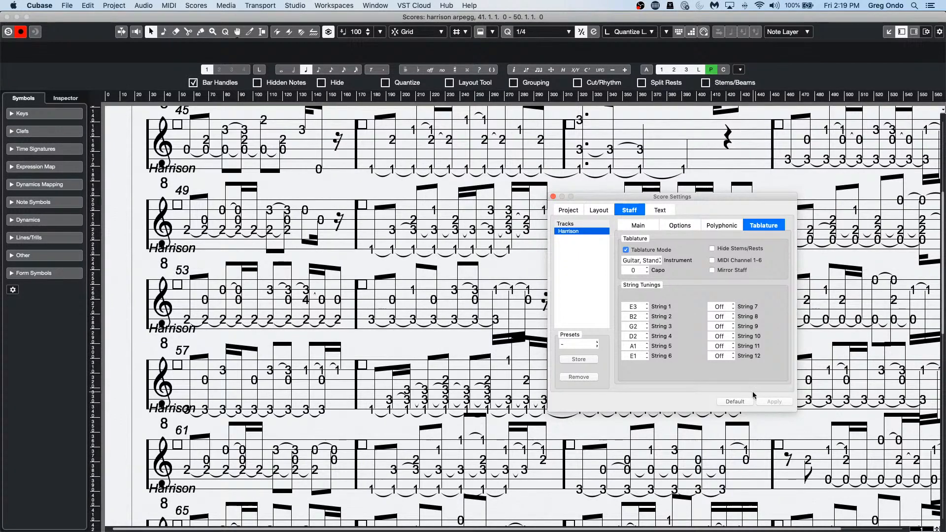
Step: Keep the Guitar, Standard tuning and close Score Settings
left_click(656, 260)
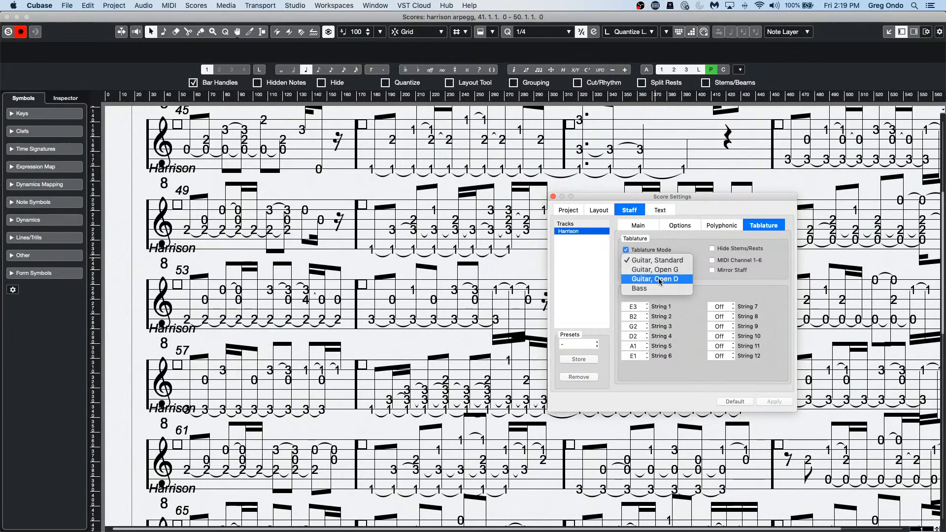
left_click(701, 290)
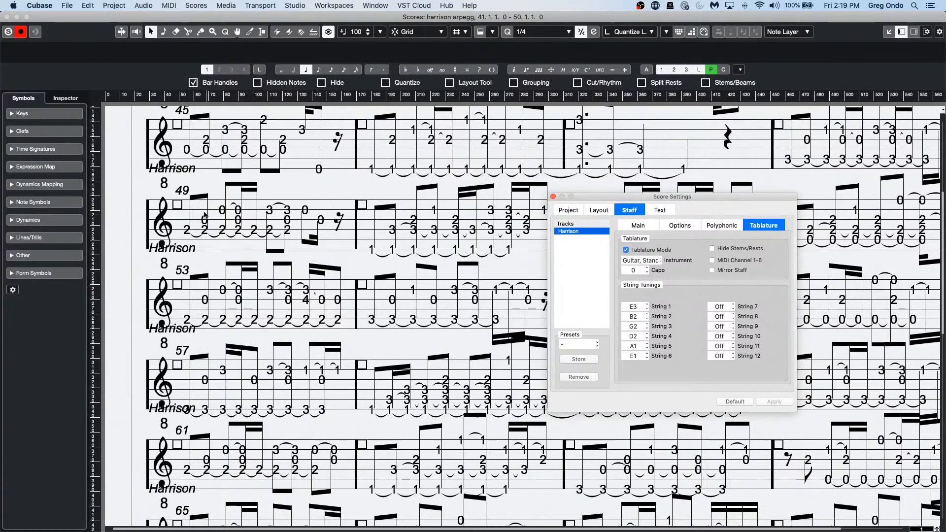
scroll(343, 350, "up", 5)
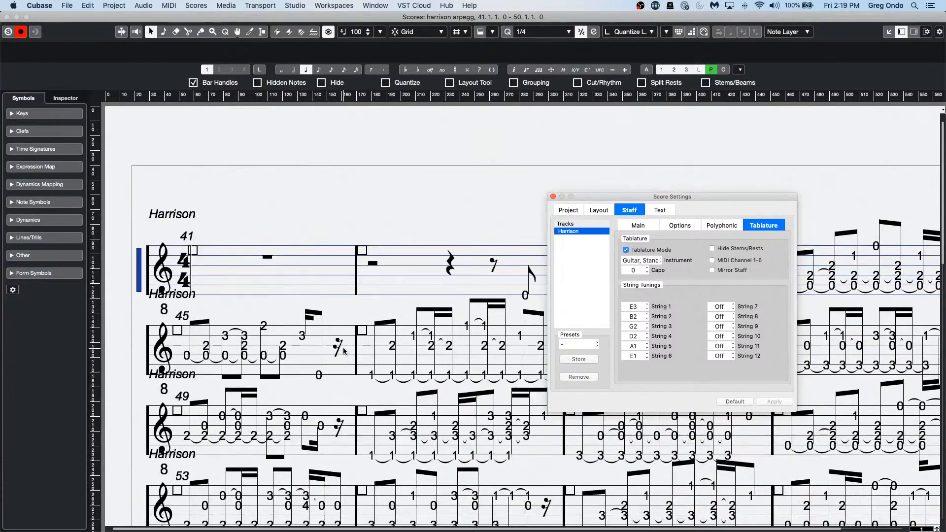
left_click(553, 197)
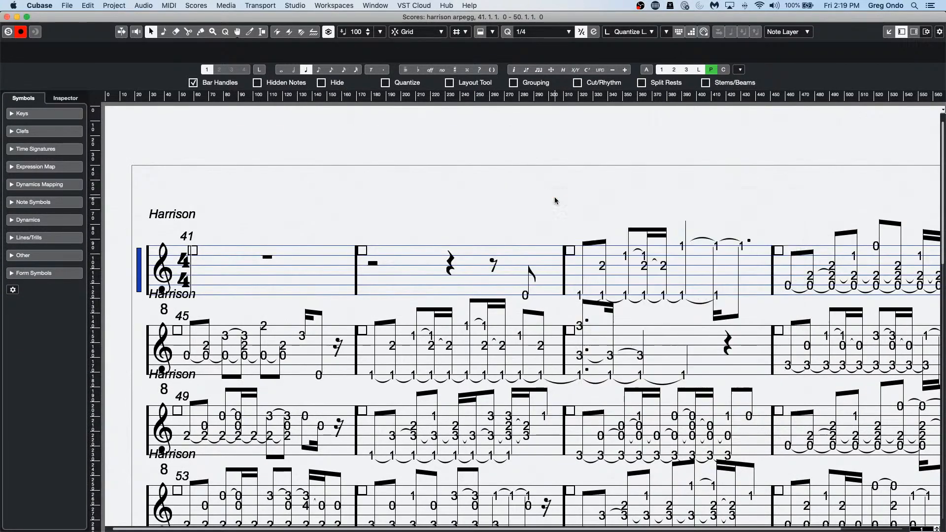
Step: Close the Score Editor window showing the Harrison tablature
left_click(8, 17)
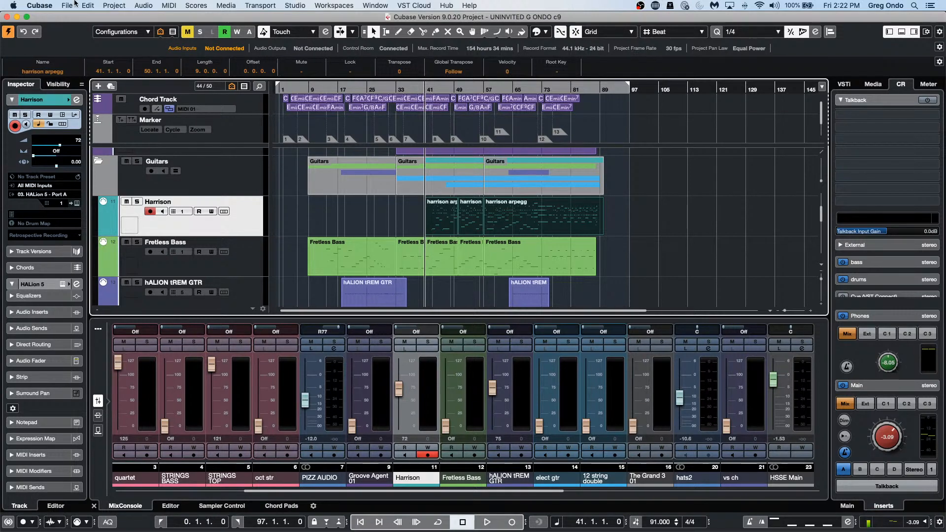
Step: Zoom the timeline out and move the project position back to the start
left_click_drag(380, 89, 383, 23)
left_click_drag(315, 89, 260, 88)
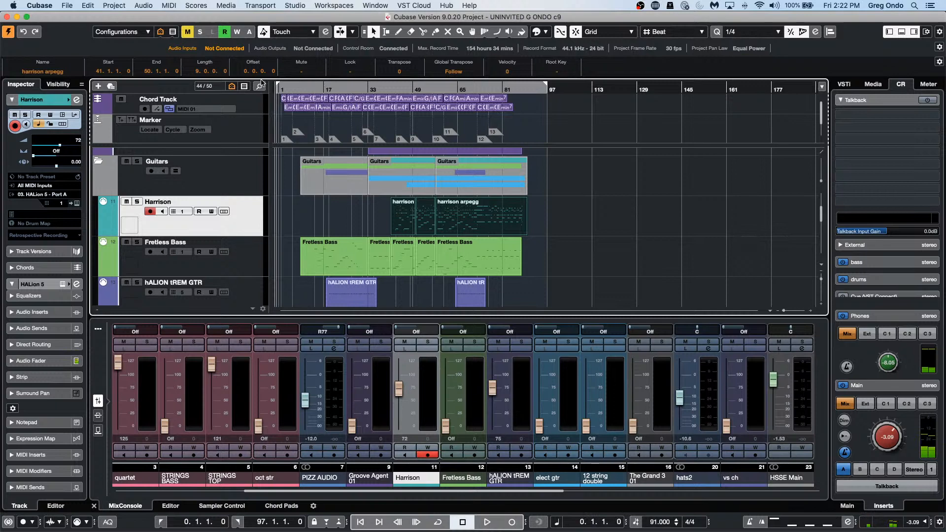
key("h")
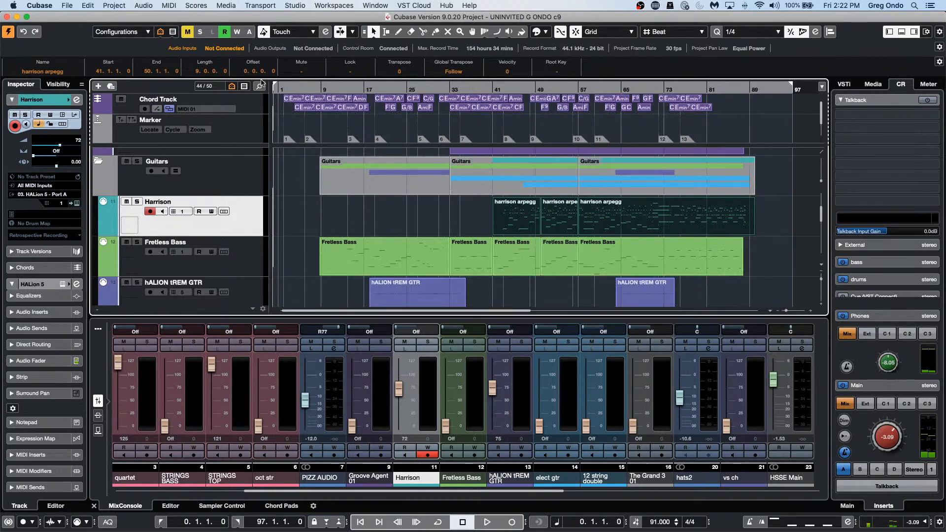
left_click(769, 313)
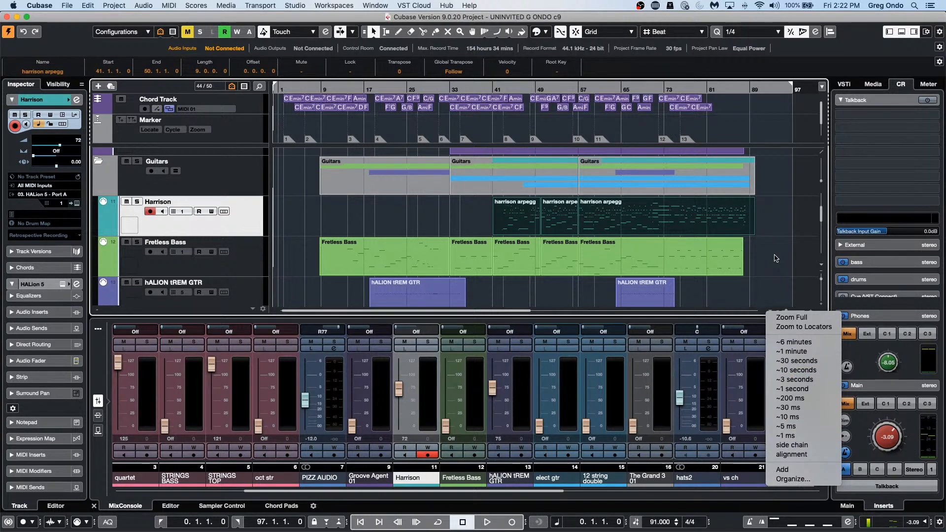
left_click(564, 295)
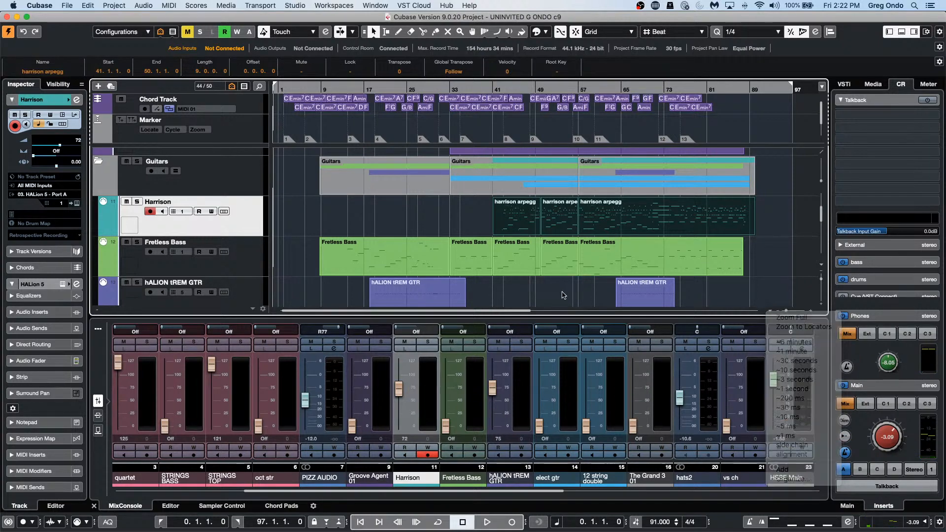
Step: Adjust zoom with G and H, then fit the whole song, bars 1–97, with Shift+F
key("h")
key("h")
key("h")
key("h")
key("h")
key("h")
key("h")
key("h")
key("h")
key("h")
key("h")
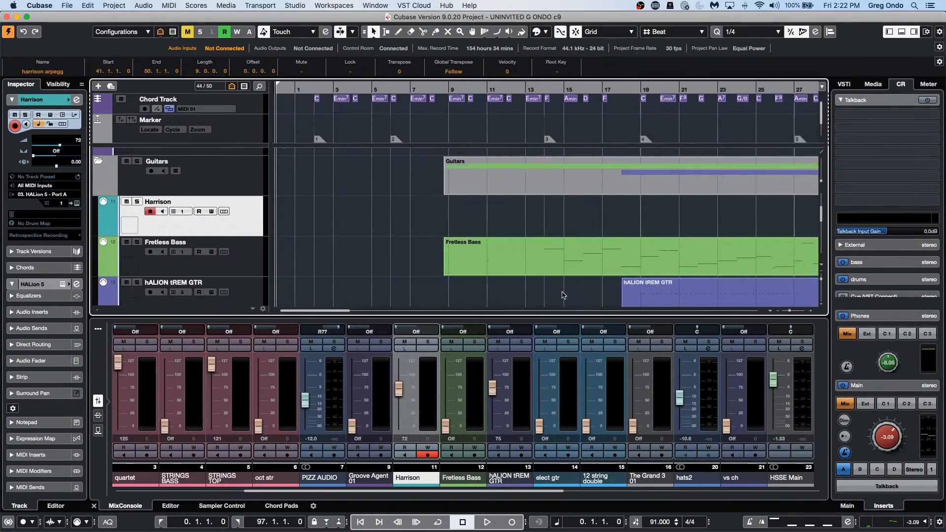
key("g")
key("g")
key("g")
key("g")
key("g")
key("g")
key("g")
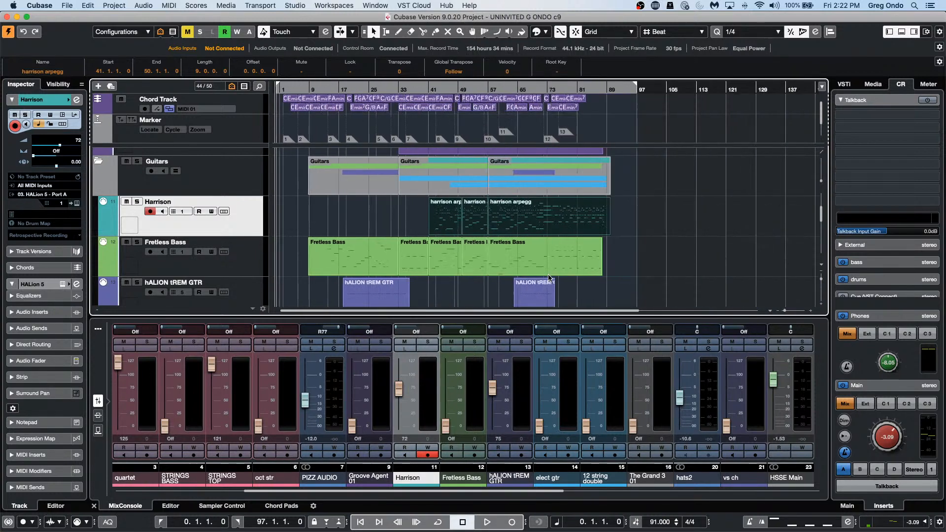
key("h")
key("h")
key("h")
key("h")
key("h")
key("h")
key("g")
key("g")
key("g")
key("g")
key("g")
key("g")
key("g")
key("g")
key("g")
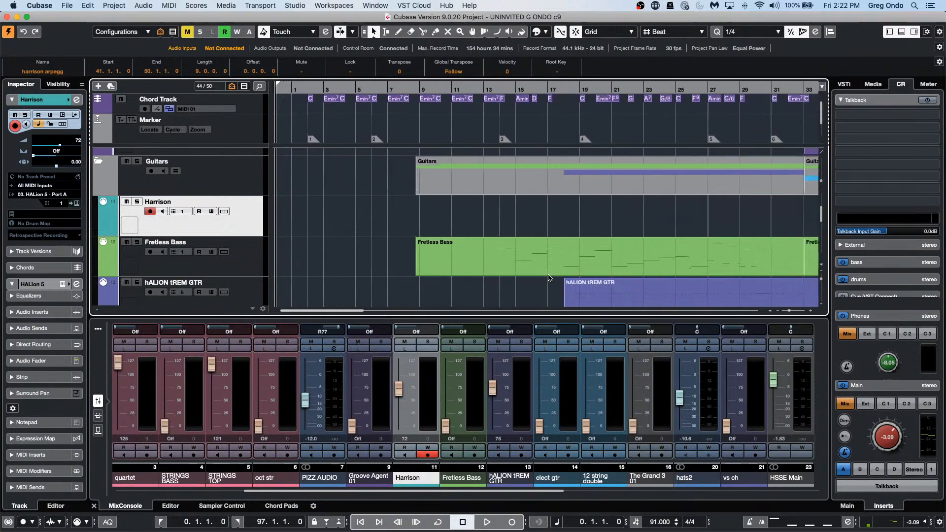
key("h")
key("h")
key("g")
key("g")
key("g")
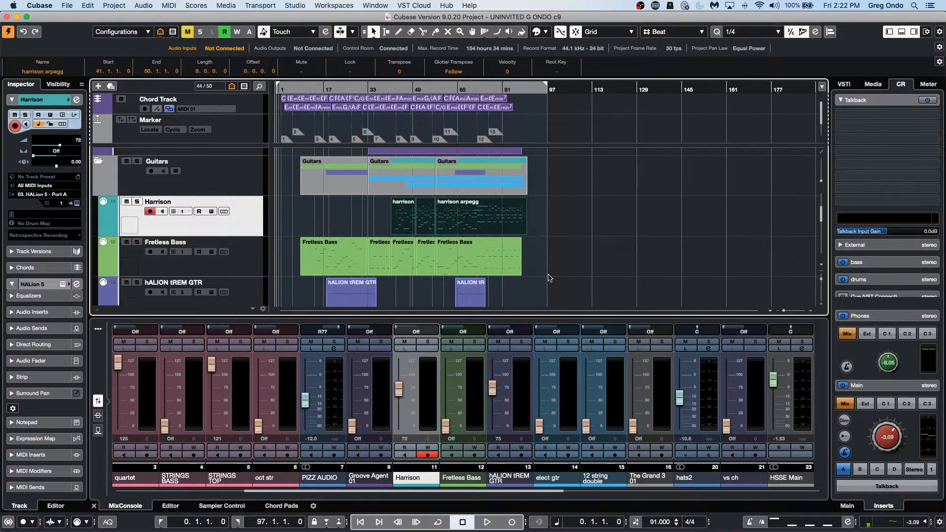
key("h")
key("h")
key("h")
key("h")
key("h")
key("h")
key("h")
key("h")
key("h")
key("h")
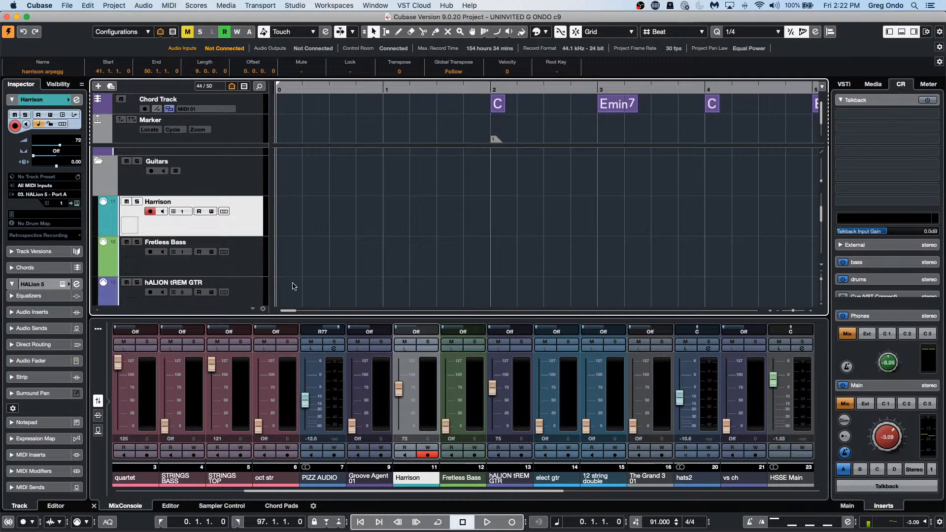
left_click_drag(289, 310, 484, 311)
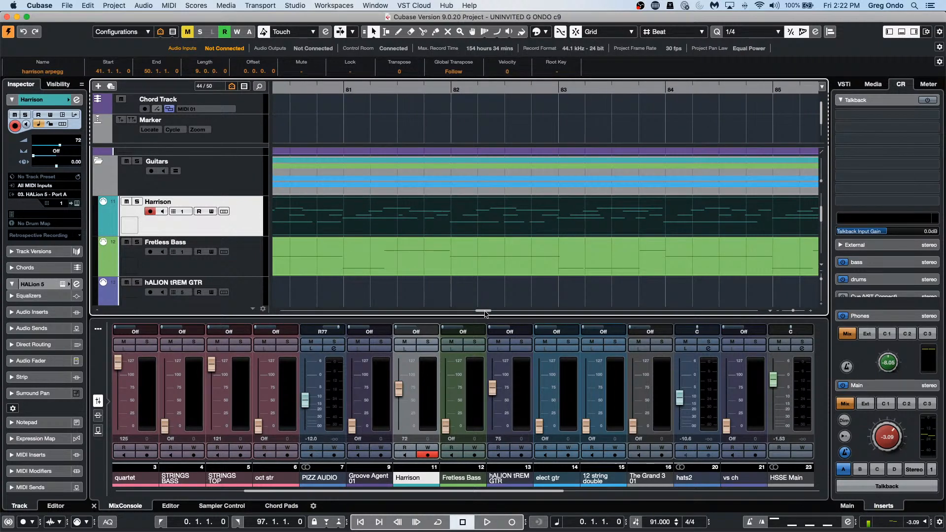
key("shift+f")
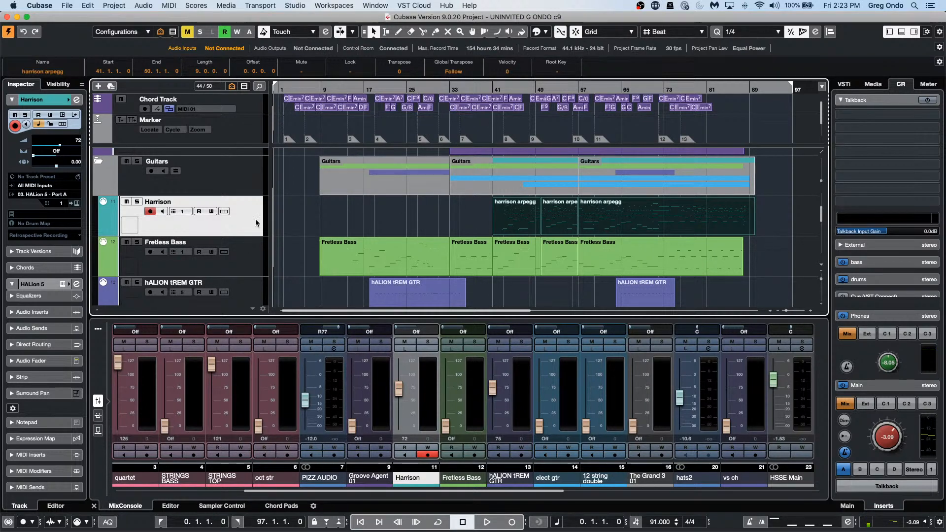
left_click(76, 99)
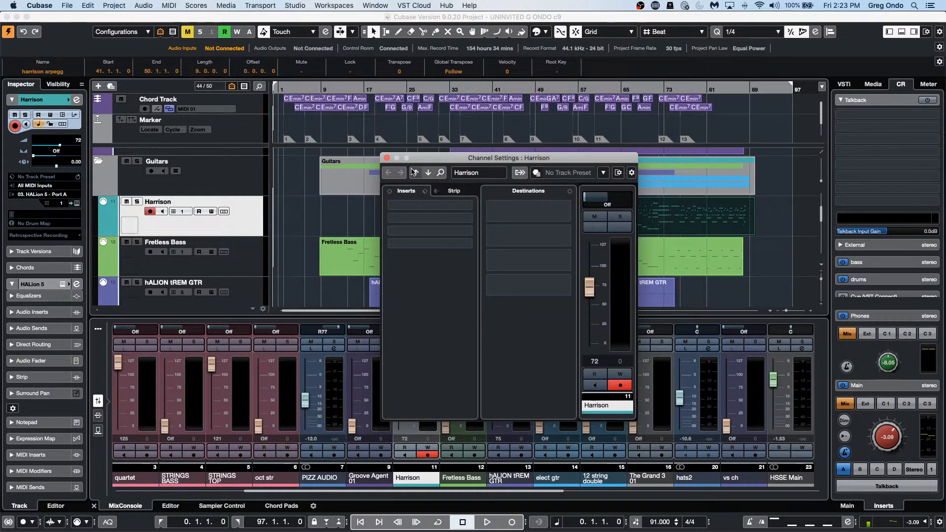
left_click(387, 158)
scroll(317, 228, "up", 6)
scroll(317, 228, "up", 5)
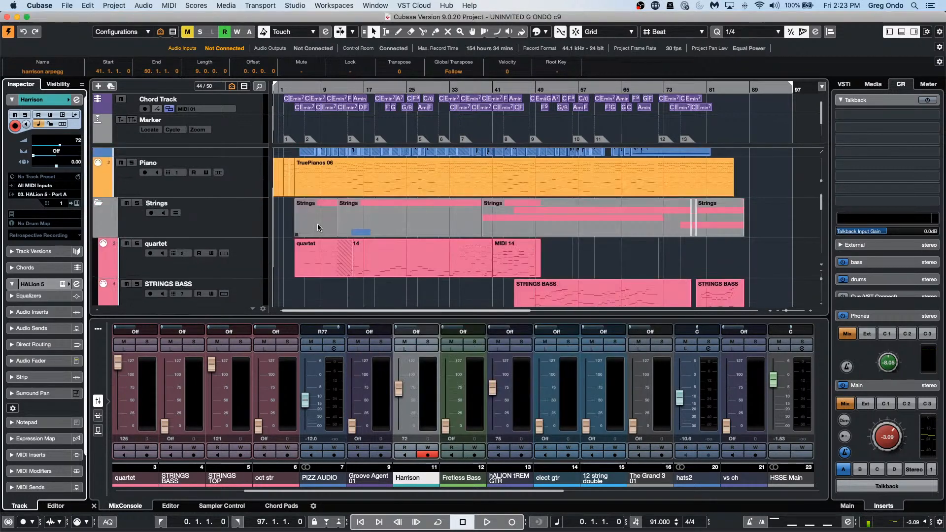
left_click(255, 171)
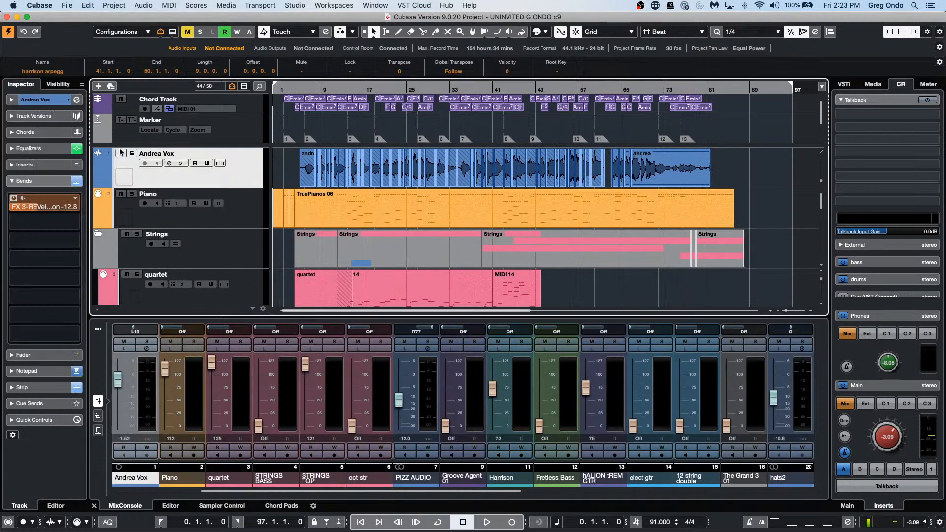
left_click(76, 99)
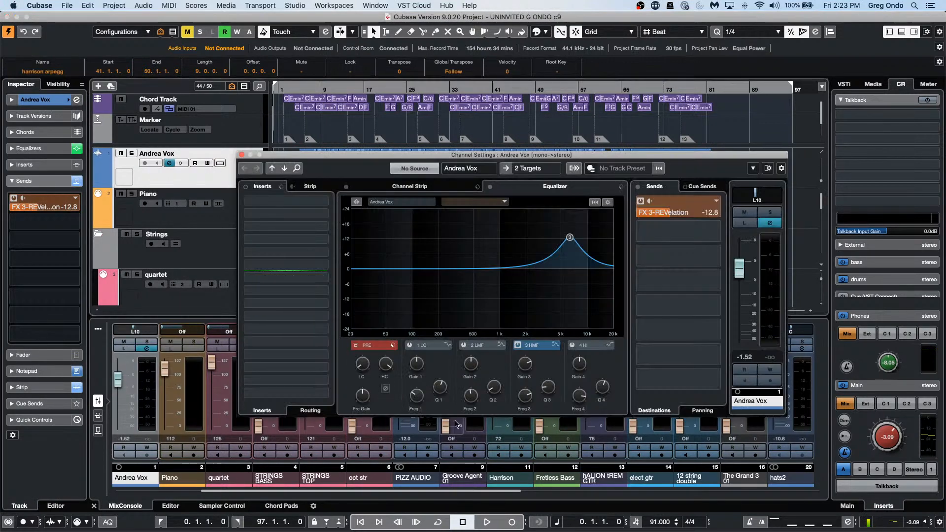
left_click(387, 390)
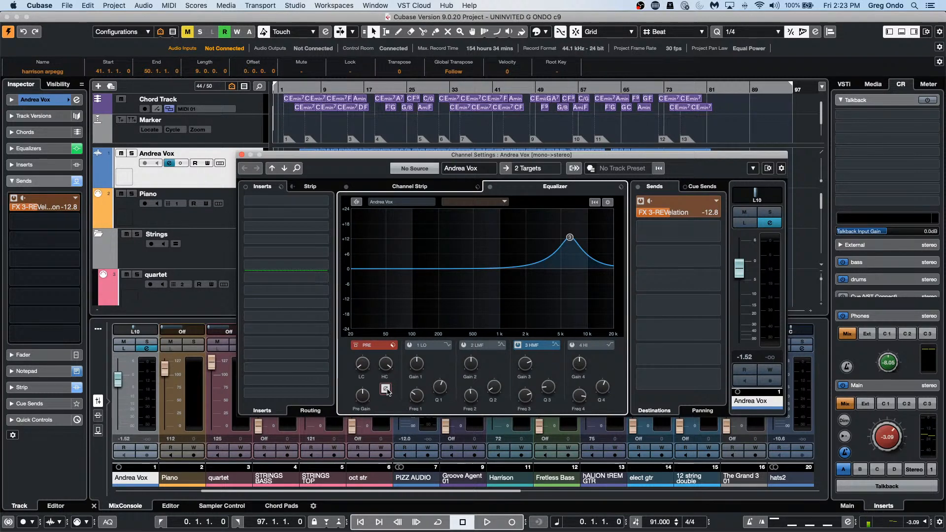
left_click(387, 390)
left_click(387, 390)
left_click(387, 390)
left_click(386, 390)
left_click(387, 390)
Step: Close the Andrea Vox channel settings and switch the lower-zone mixer between sends, inserts and faders
left_click(241, 155)
left_click(98, 415)
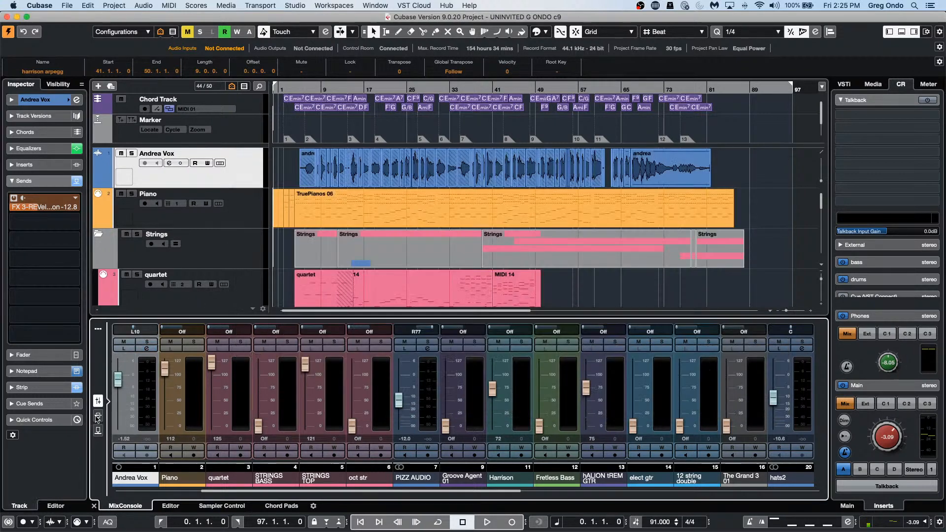
left_click(98, 415)
left_click(98, 401)
left_click(98, 415)
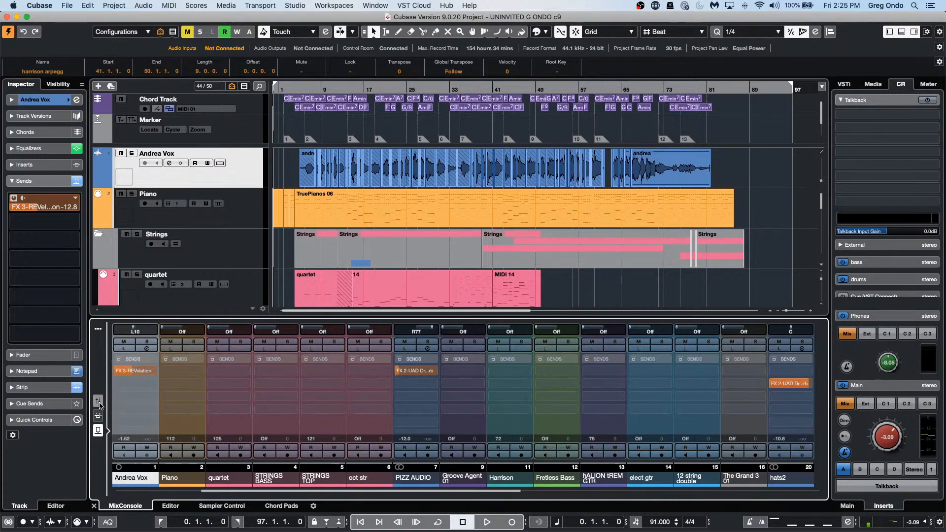
left_click(98, 401)
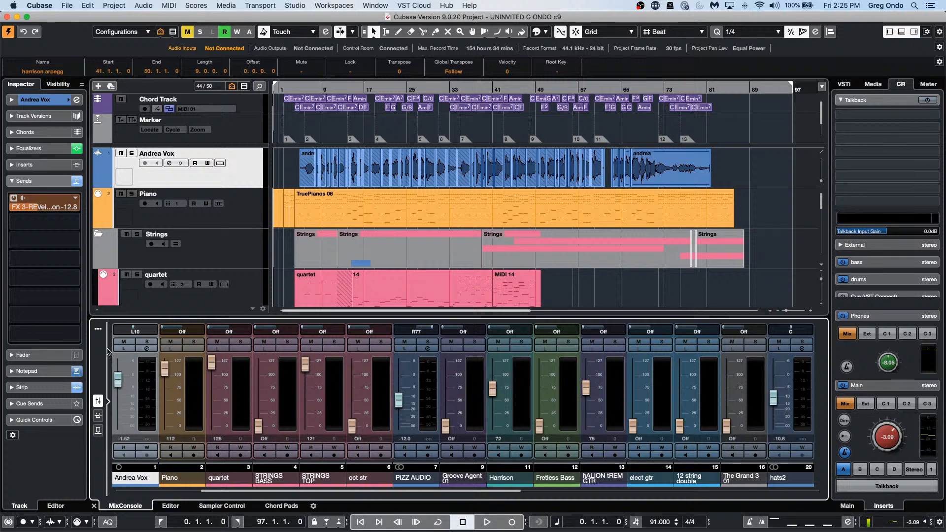
Step: Select the TruePianos 06 part on the Piano track and check the sends before returning to faders
left_click(630, 205)
left_click(98, 401)
left_click(98, 402)
Step: Restore and shrink the project window, hide the lower zone, then open the MixConsole with F3
double_click(642, 21)
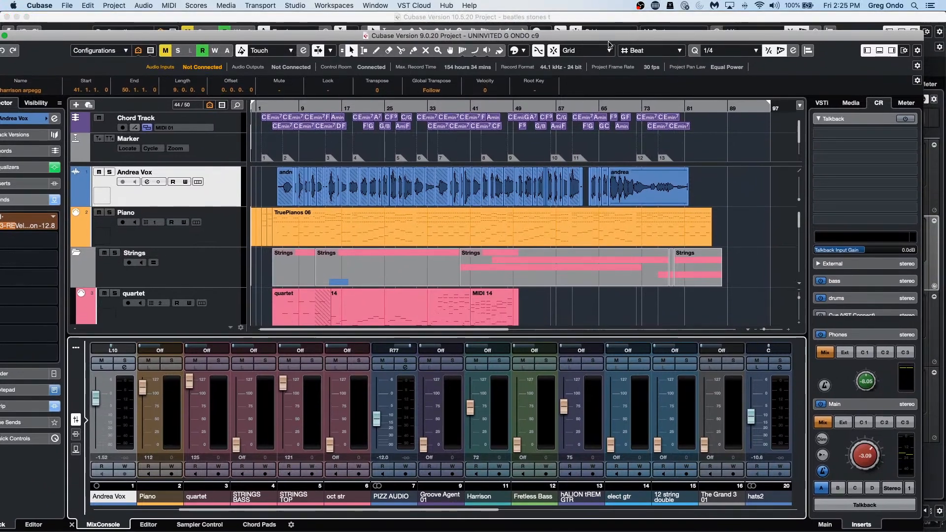
left_click_drag(43, 31, 45, 200)
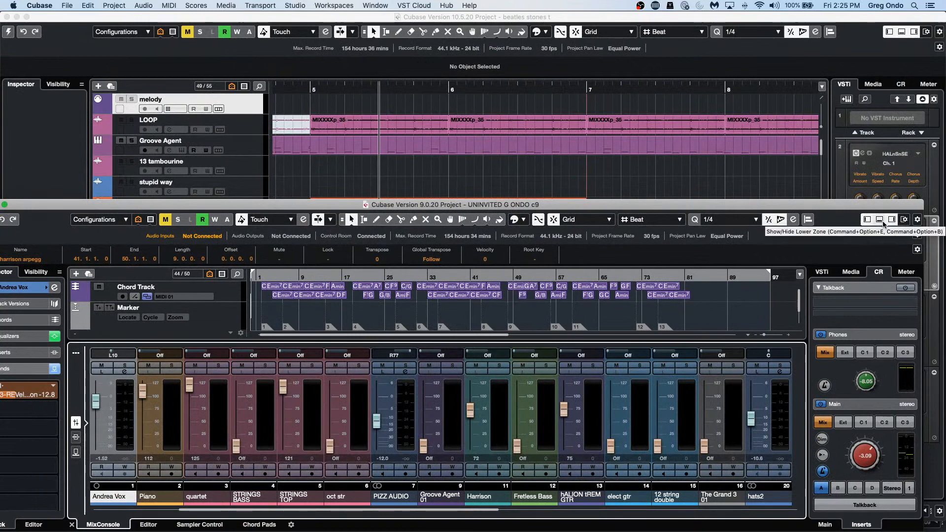
left_click(878, 221)
left_click_drag(709, 207, 723, 20)
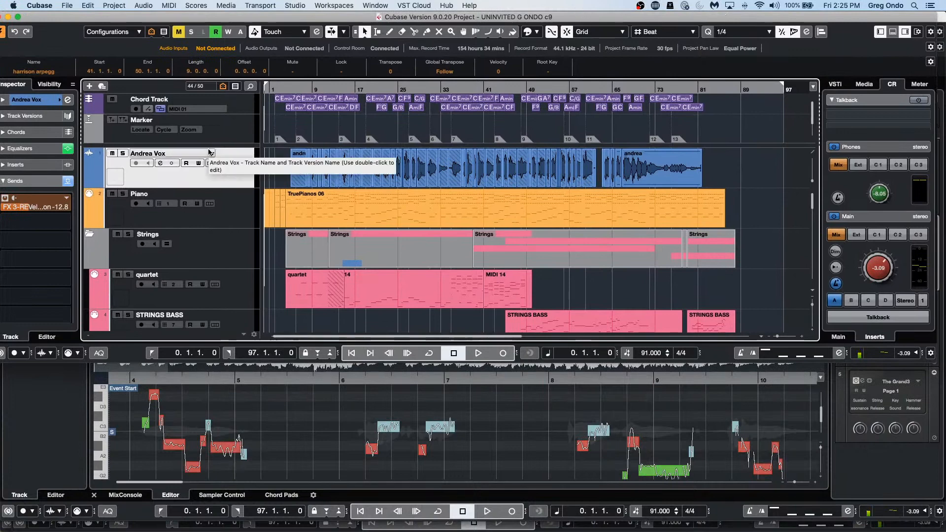
key("F3")
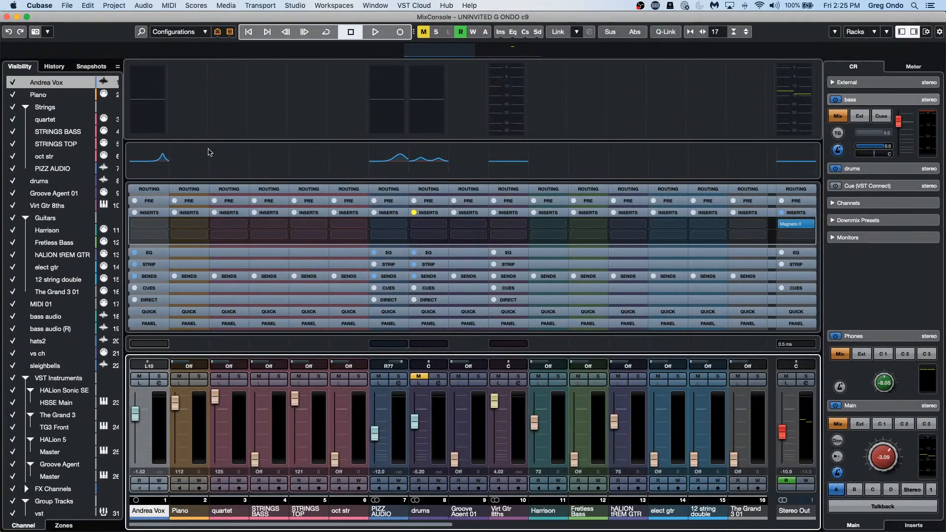
Step: Show only the Inserts rack in the MixConsole
left_click(874, 40)
left_click(862, 62)
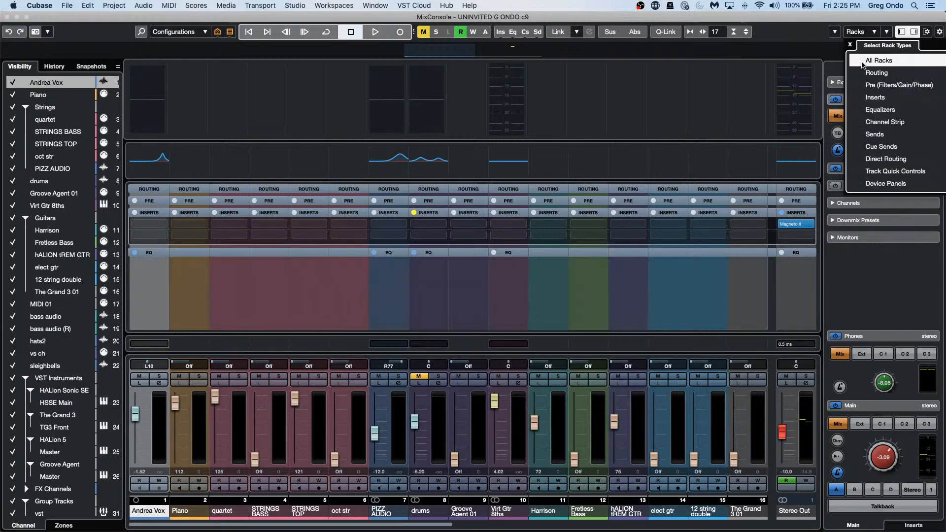
left_click(858, 101)
left_click(786, 106)
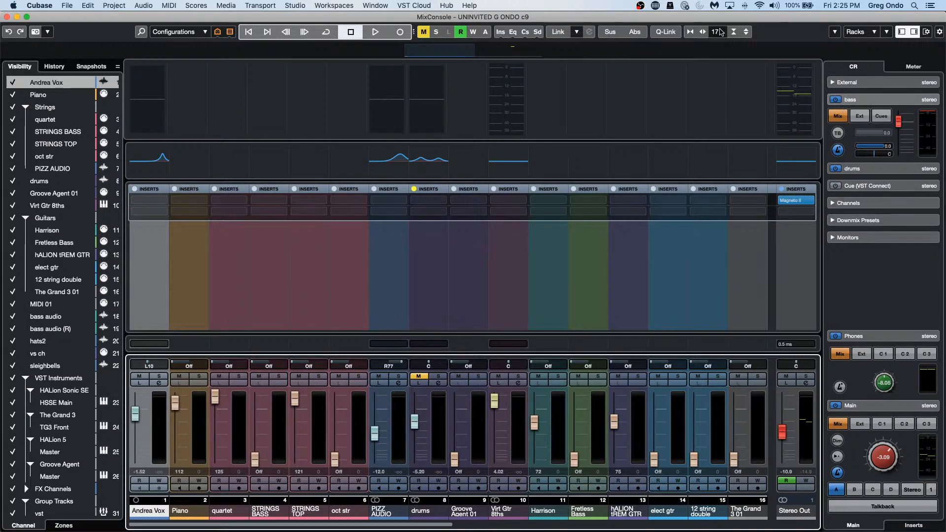
Step: Hide the overview, meter bridge, EQ curve, latency and both side zones, then move the mixer below the project
left_click(926, 32)
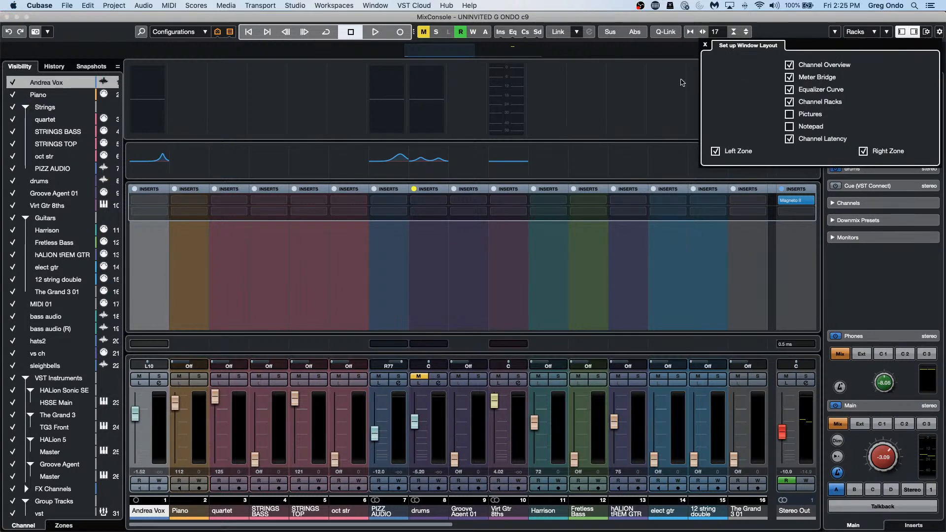
left_click(789, 66)
left_click(789, 77)
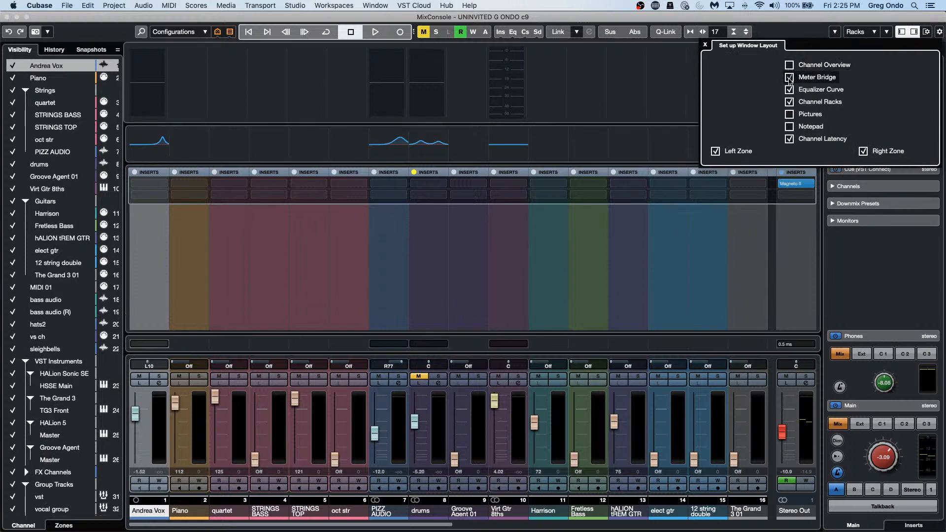
left_click(789, 90)
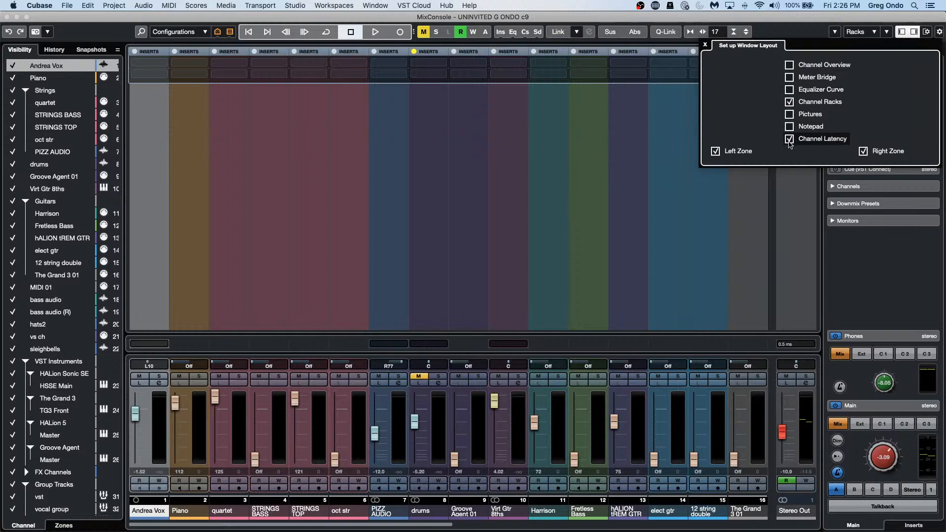
left_click(789, 140)
left_click(865, 153)
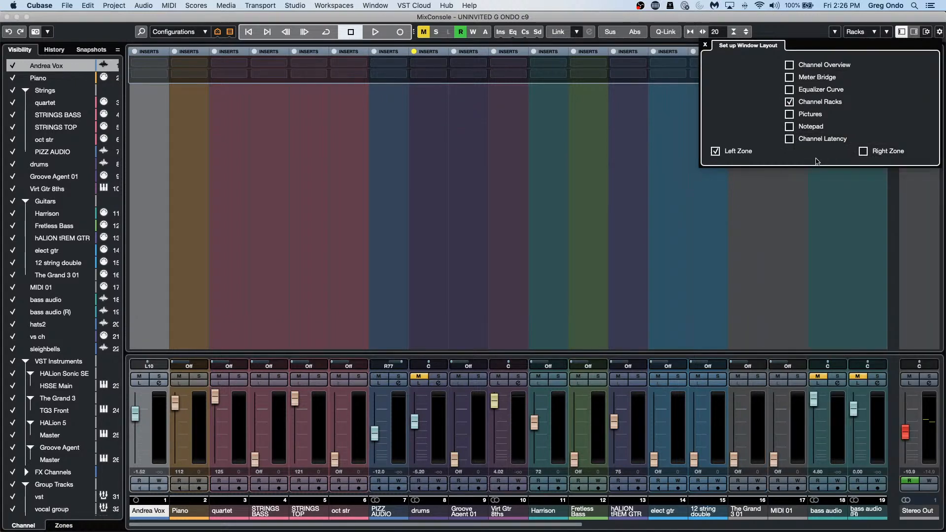
left_click(717, 151)
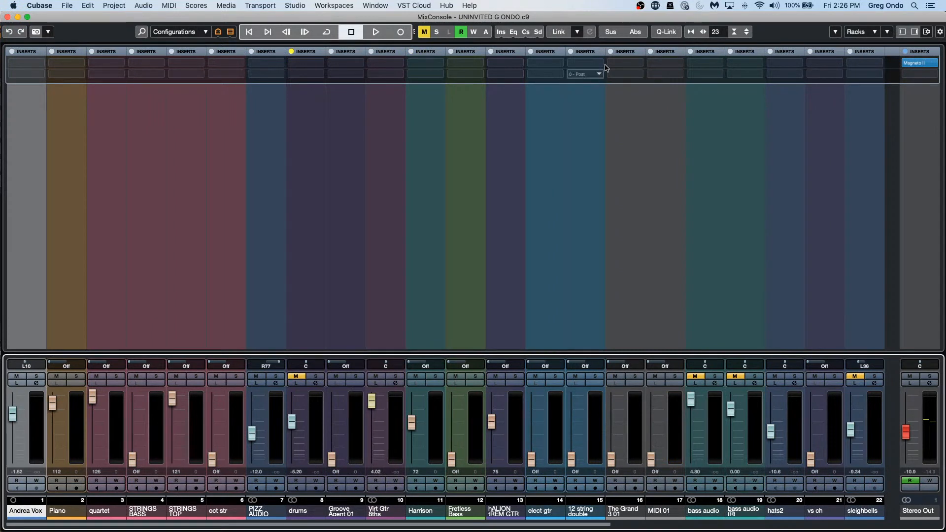
left_click_drag(615, 20, 611, 356)
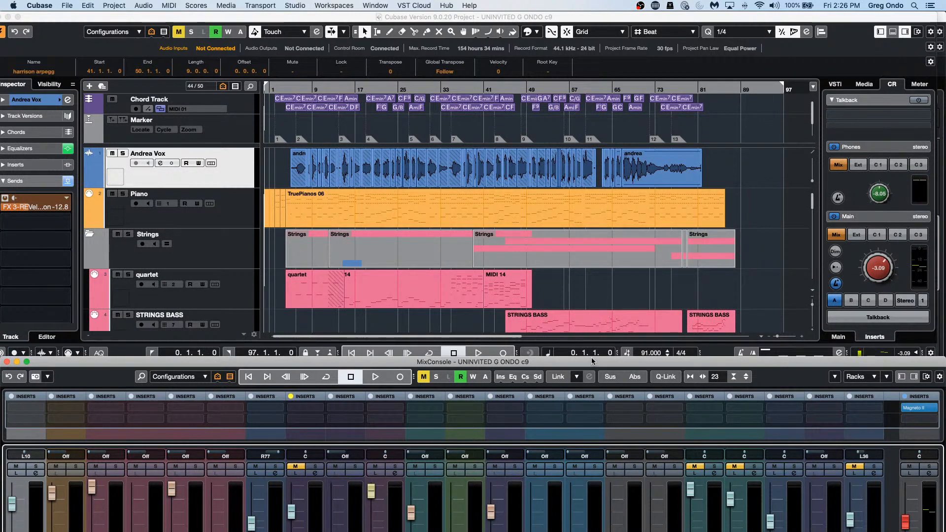
left_click_drag(590, 366, 609, 327)
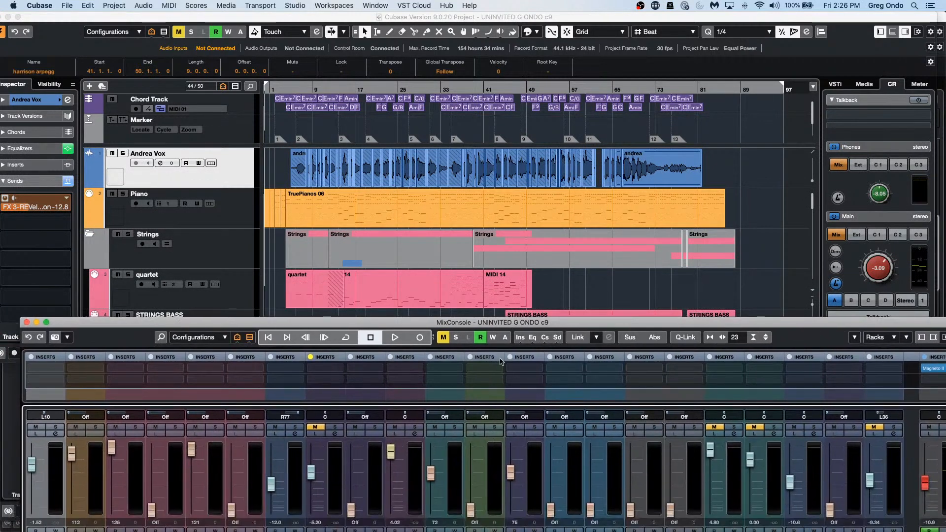
left_click(574, 390)
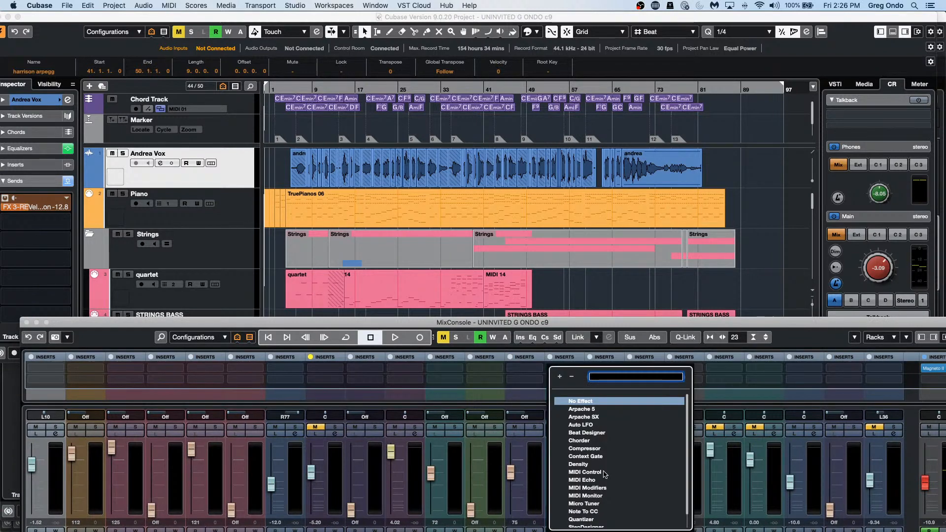
left_click(647, 302)
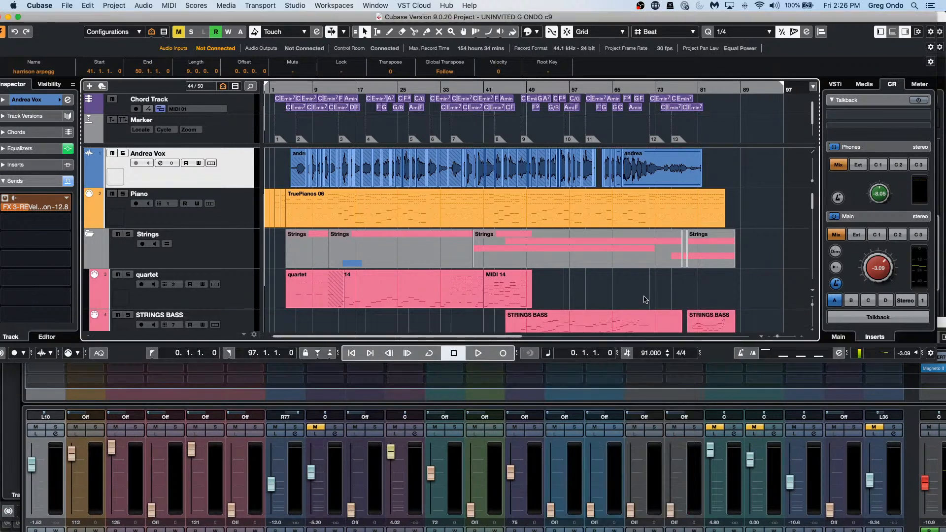
left_click(377, 5)
mouse_move(335, 6)
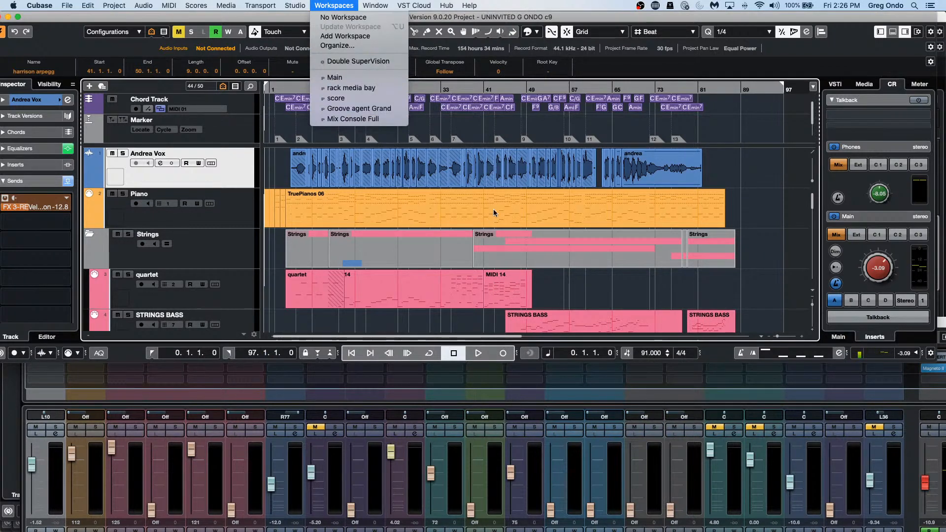
left_click(587, 302)
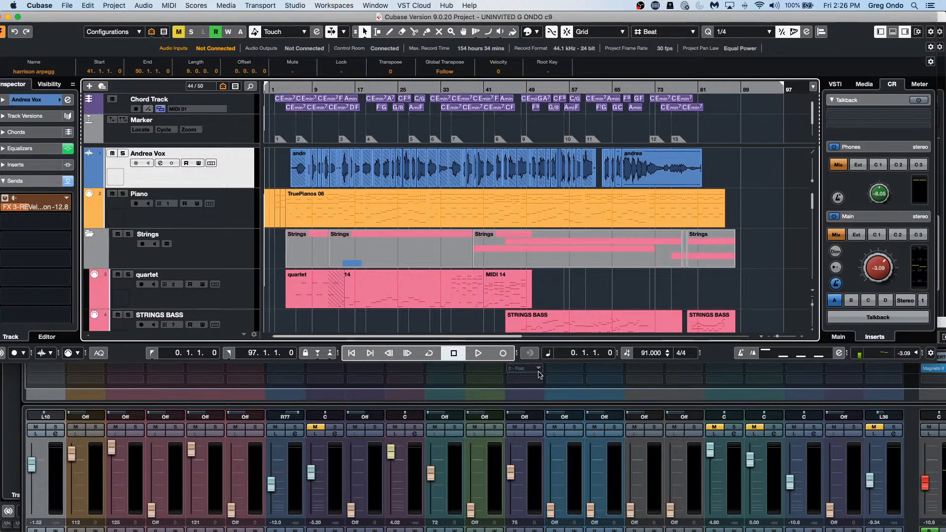
Step: Load Auto LFO, MIDI Compressor and Transformer into the first three MIDI insert slots
left_click(538, 373)
left_click(534, 427)
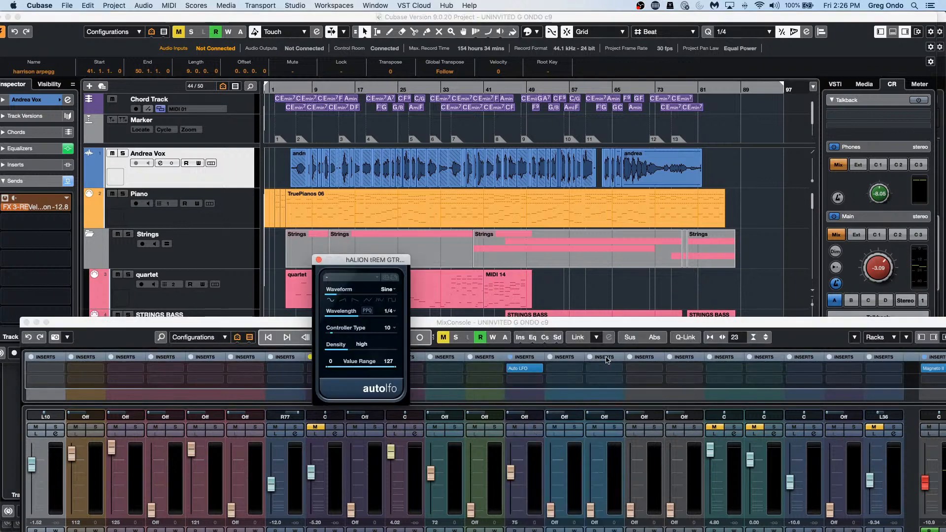
left_click(606, 373)
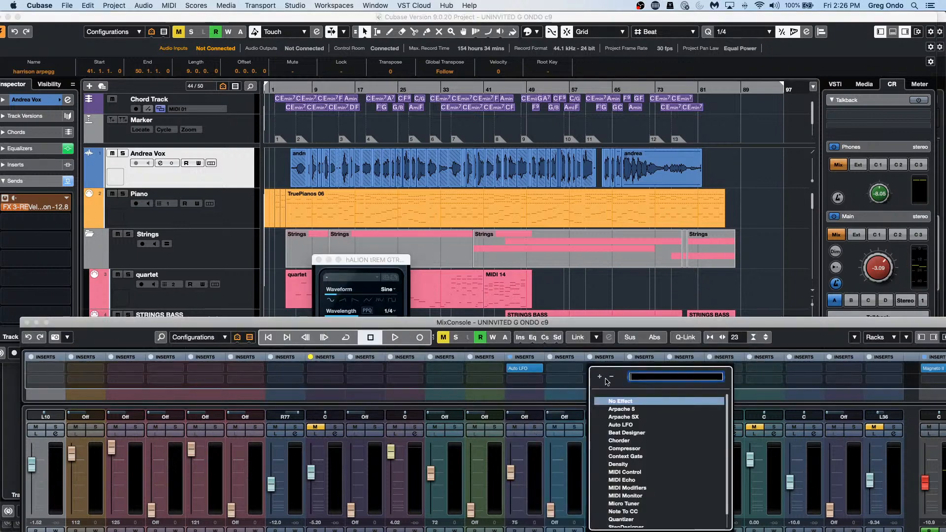
left_click(536, 382)
left_click(536, 383)
left_click(533, 461)
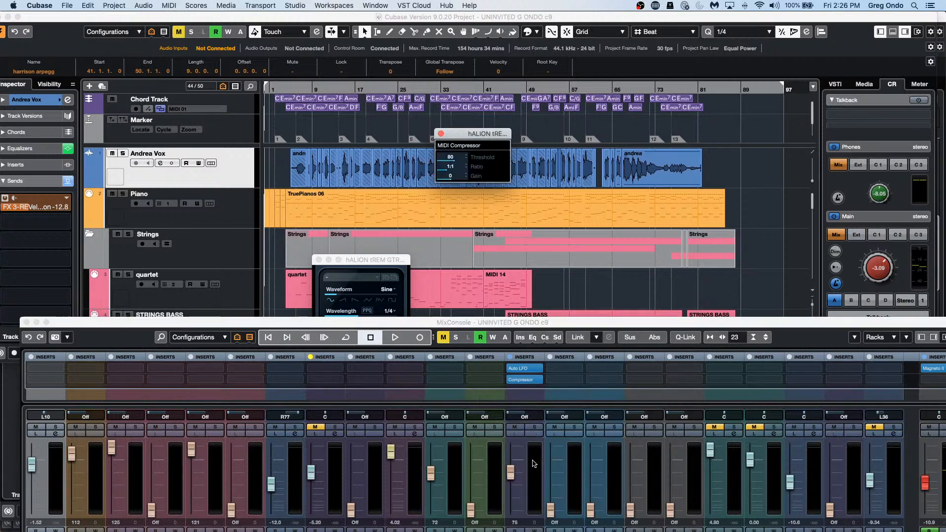
left_click(539, 392)
left_click(545, 361)
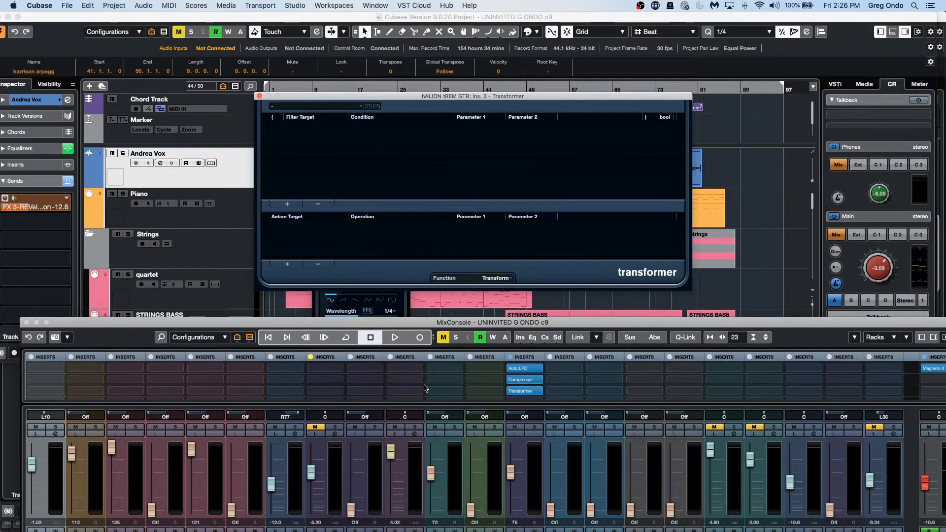
Step: Close the floating MixConsole along with the Transformer and Auto LFO plug-in windows
left_click(27, 322)
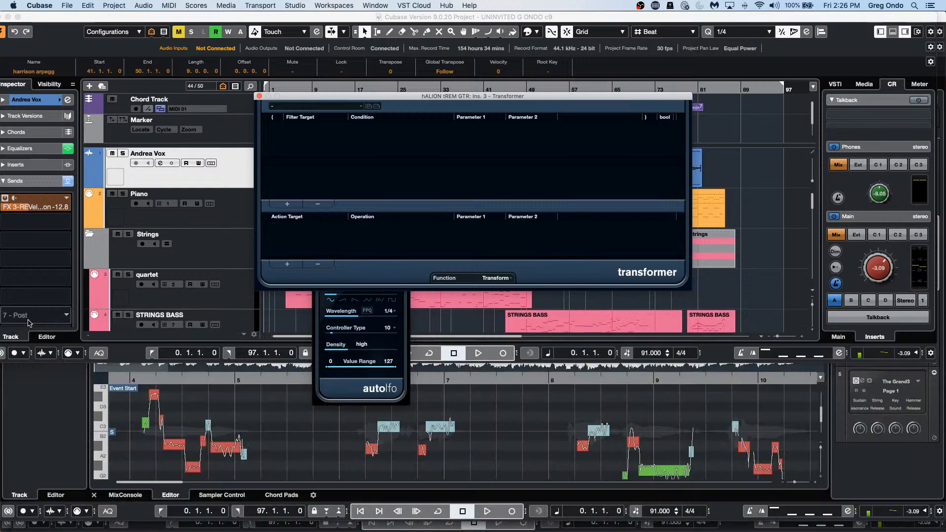
left_click(260, 97)
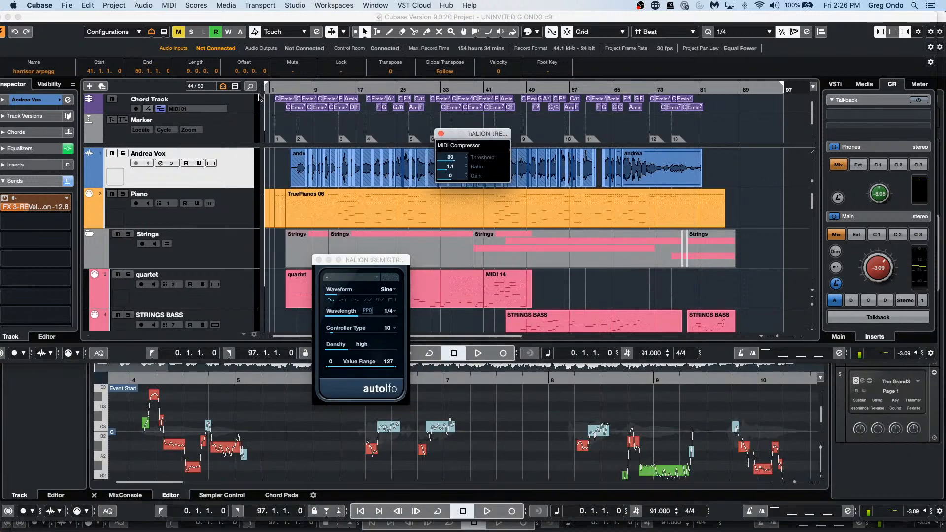
left_click(318, 259)
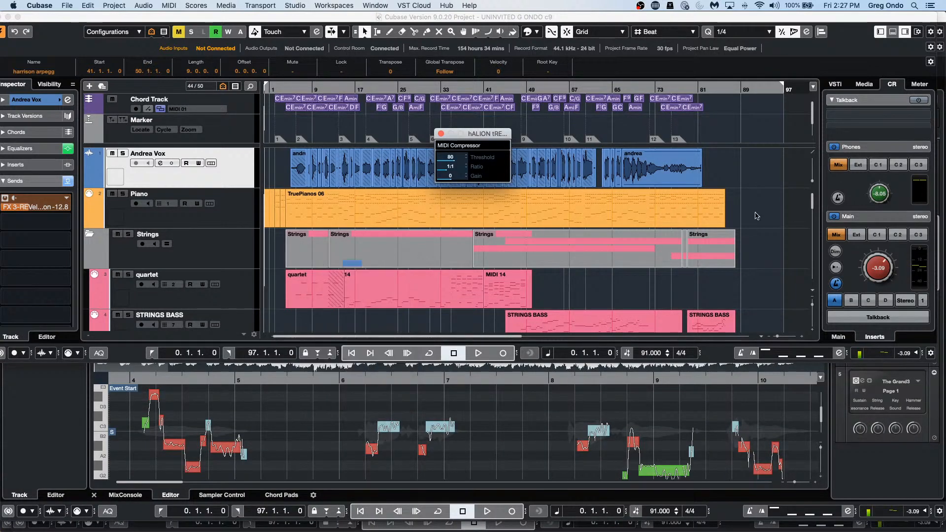
Step: Select the andrea event on the Andrea Vox track, then show File > Recent Projects
left_click(688, 158)
left_click(65, 5)
mouse_move(87, 192)
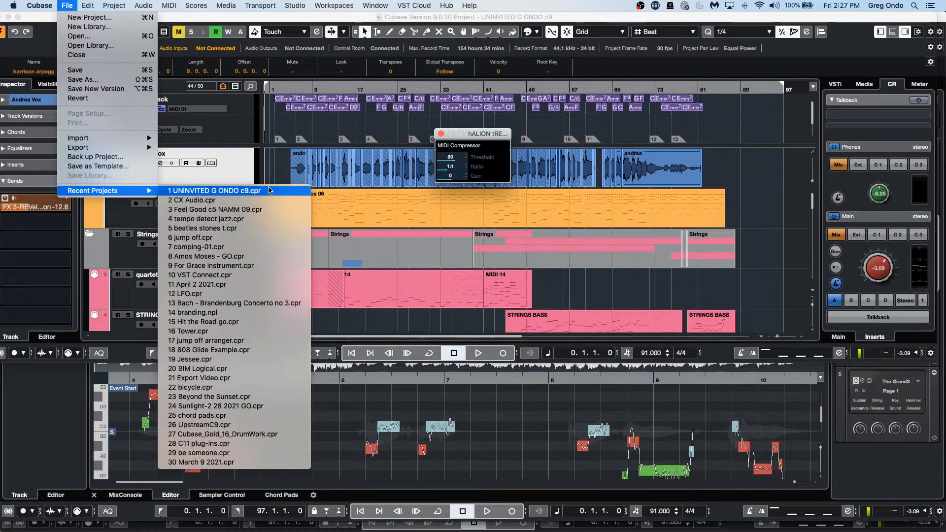
Step: Open and activate Amos Moses - GO, start playback, and zoom the timeline out to about 50 bars
left_click(266, 256)
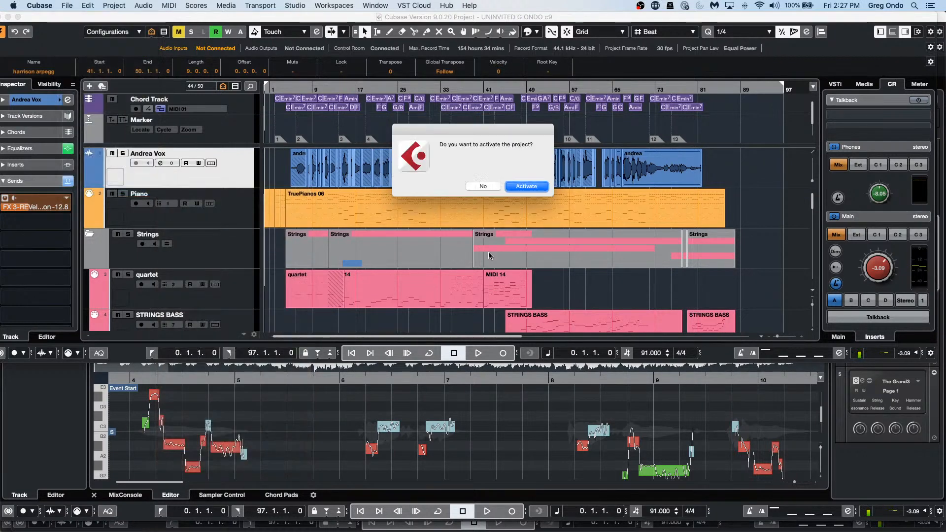
left_click(526, 186)
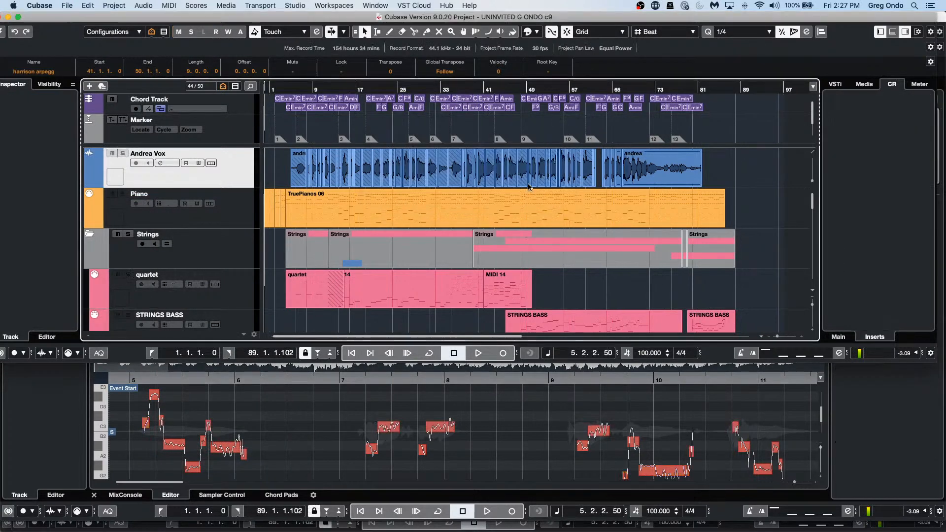
key("space")
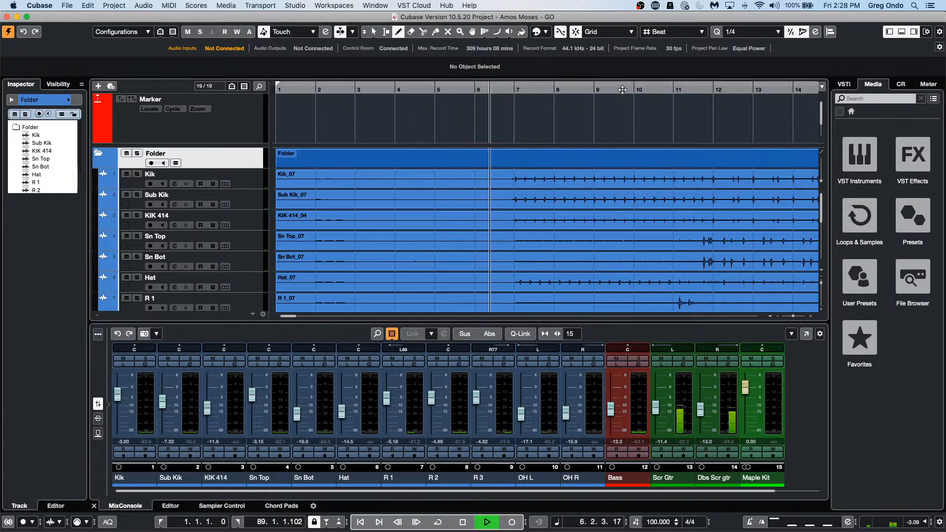
left_click_drag(624, 88, 655, 44)
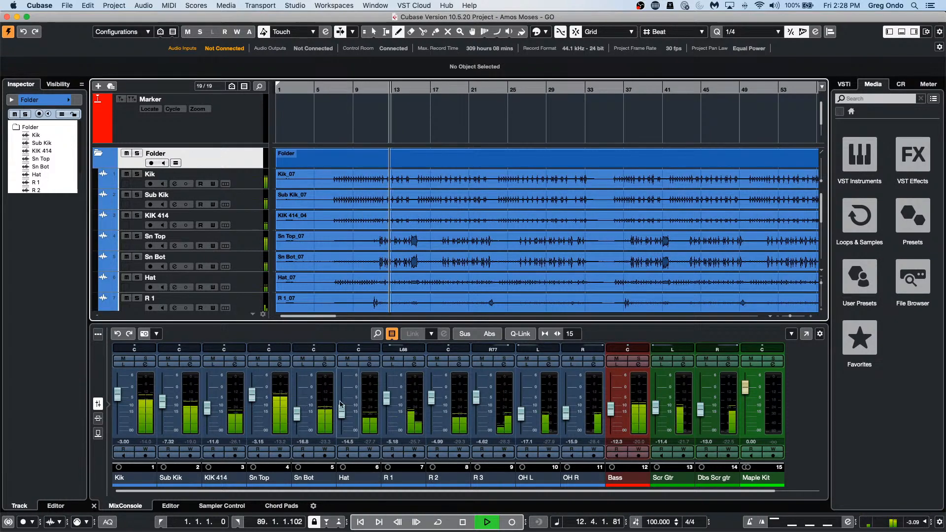
left_click(67, 6)
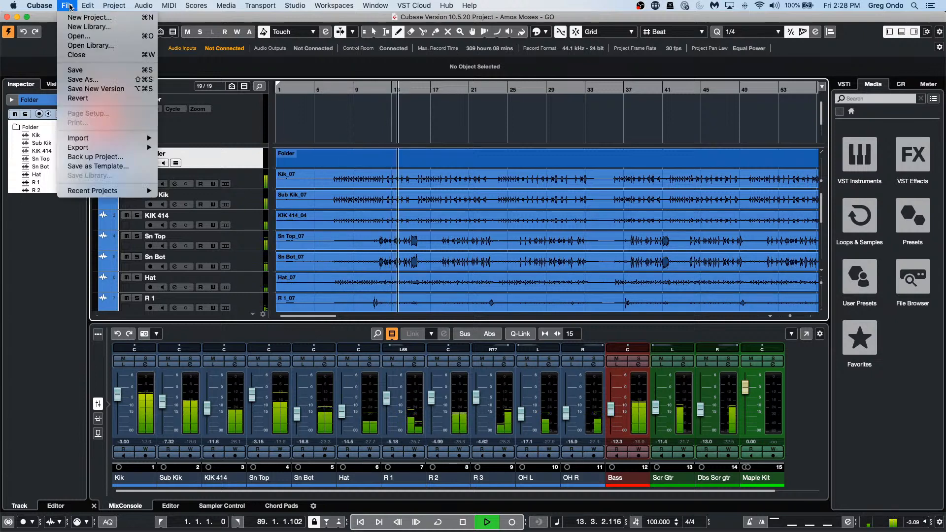
mouse_move(31, 5)
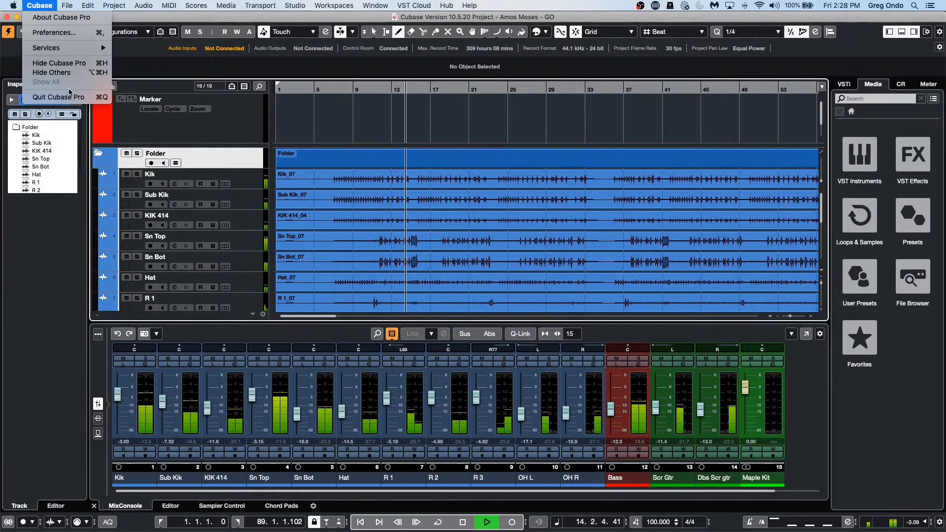
mouse_move(75, 47)
left_click(74, 36)
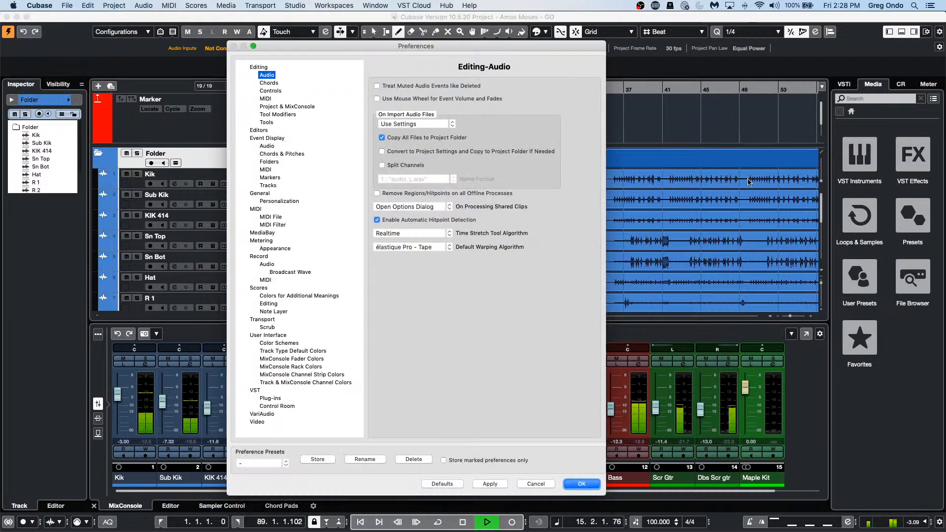
left_click_drag(411, 46, 732, 43)
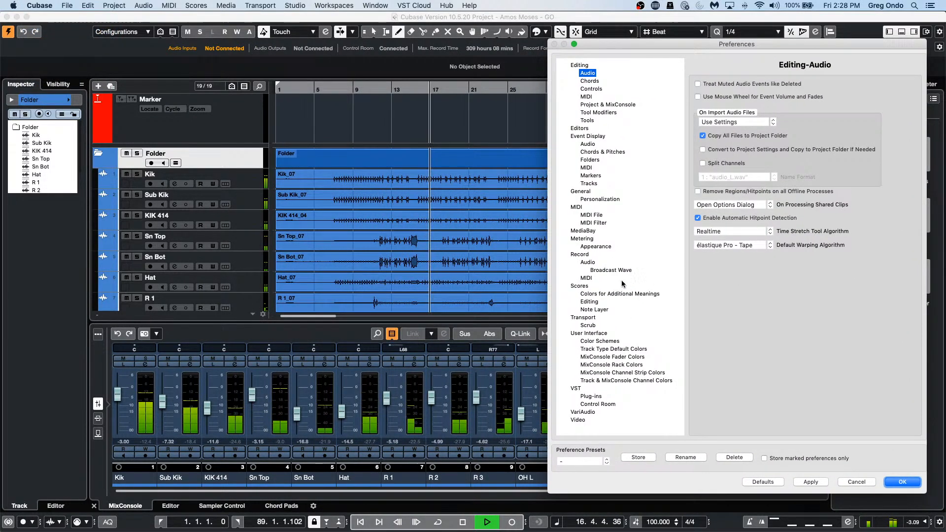
left_click(596, 247)
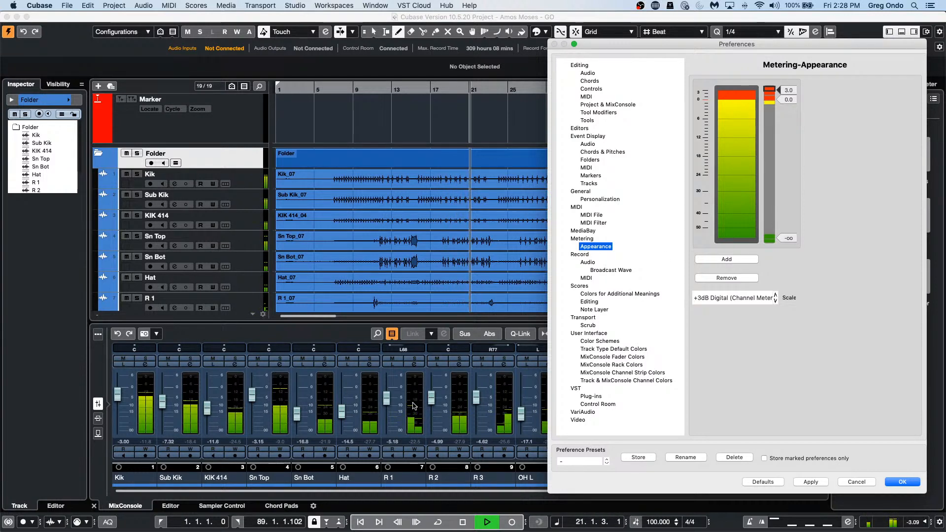
left_click(900, 482)
Step: Toggle Hold Forever under Global Meter Settings > Meter Peak Options, then stop playback
right_click(413, 398)
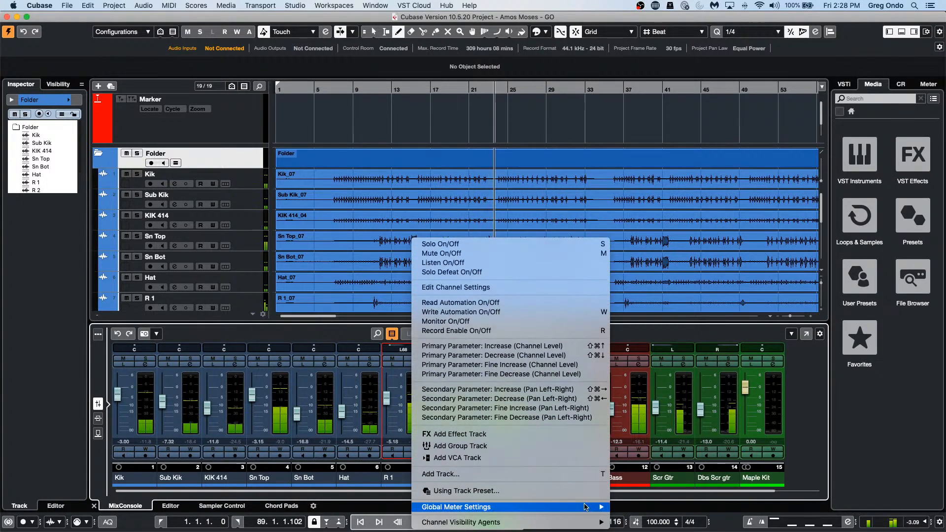
mouse_move(581, 506)
mouse_move(692, 507)
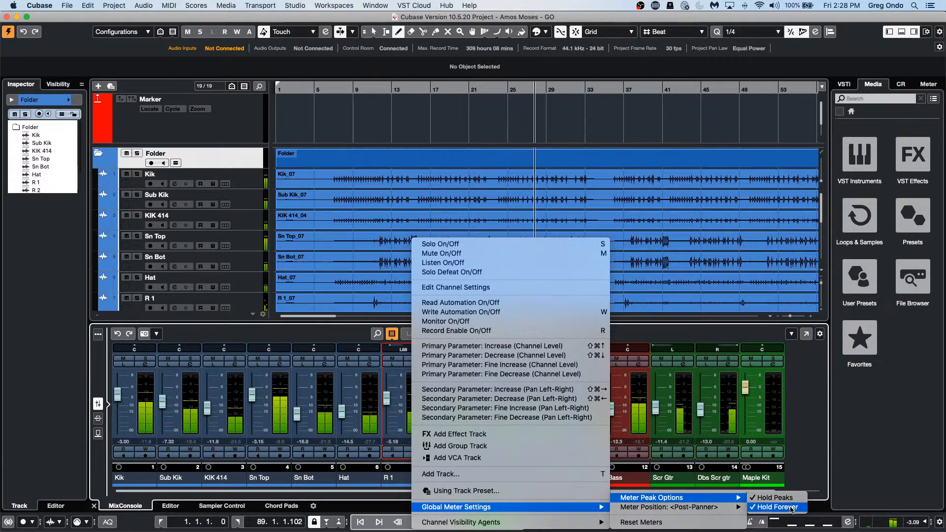
left_click(792, 507)
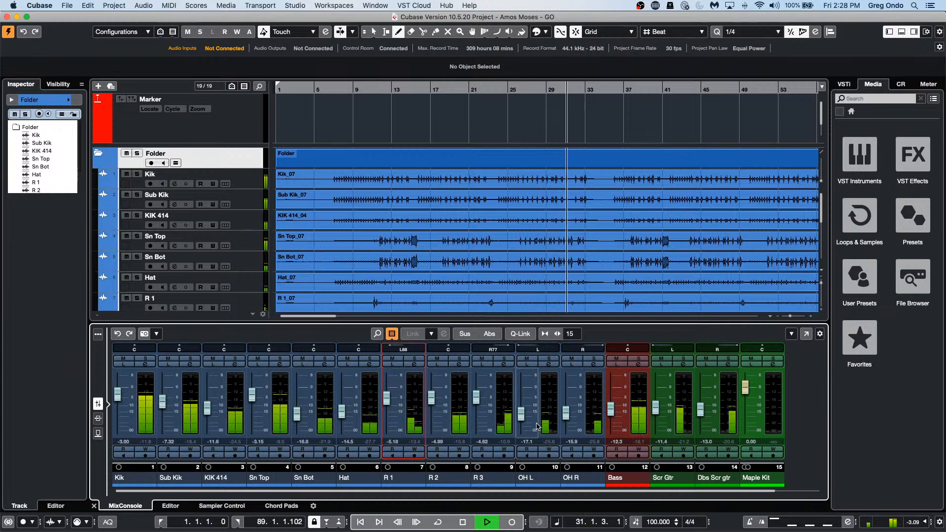
key("space")
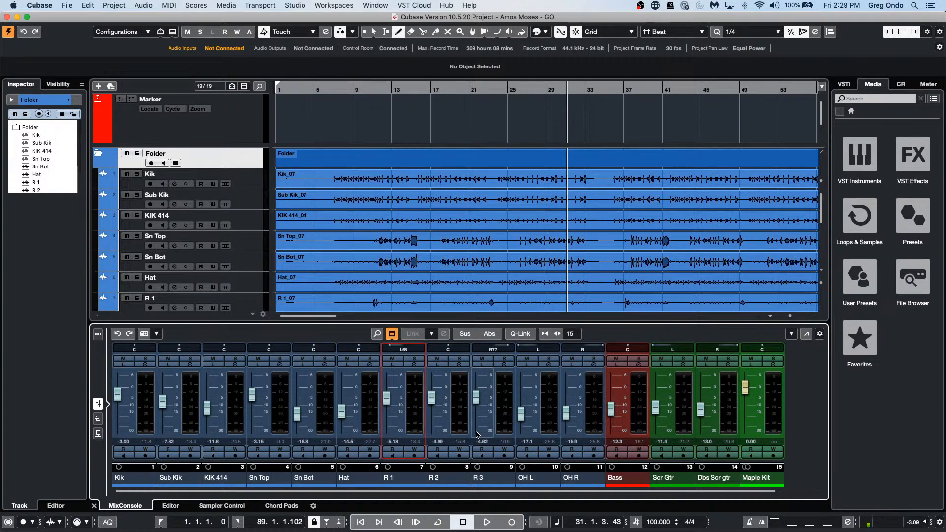
right_click(466, 396)
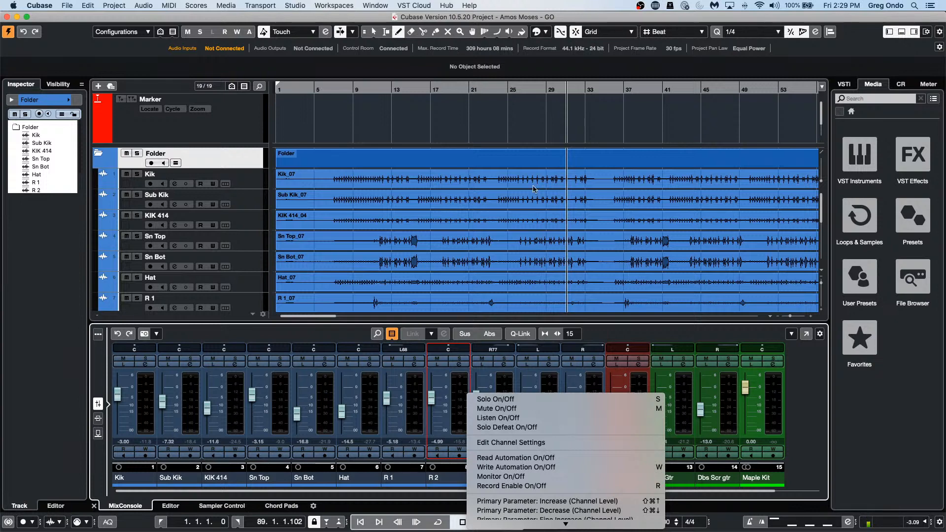
left_click(537, 118)
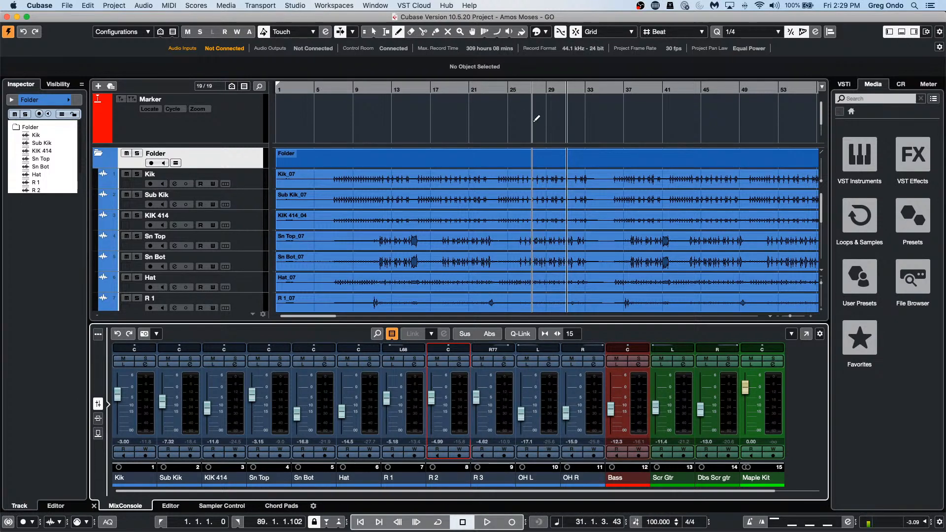
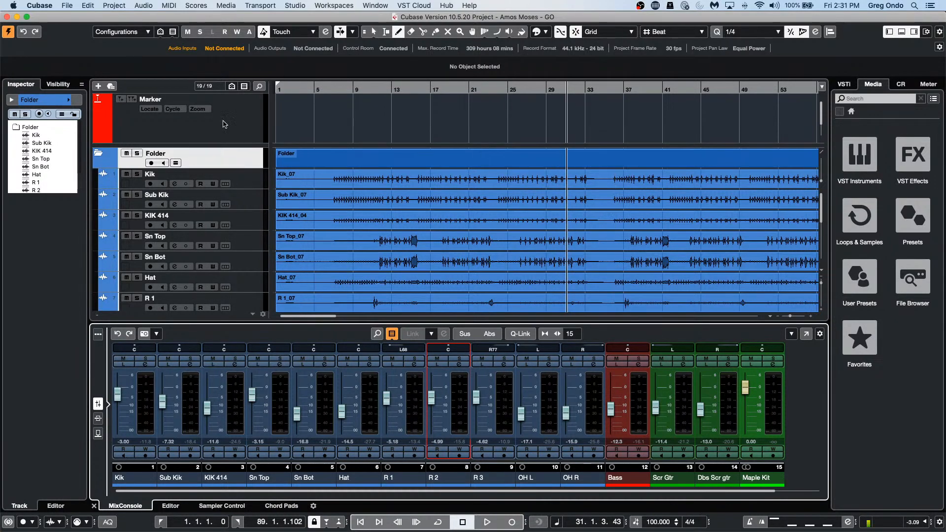
Step: Create a new empty project
left_click(67, 5)
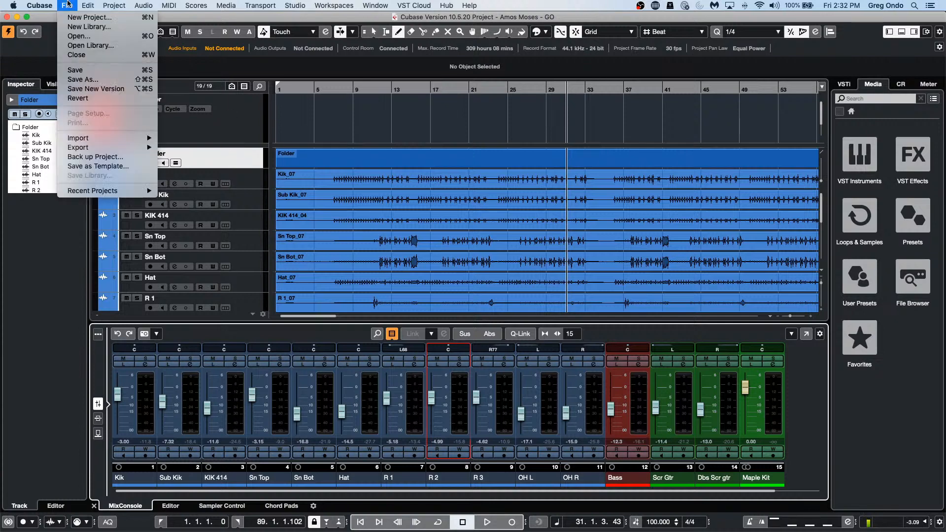
left_click(71, 17)
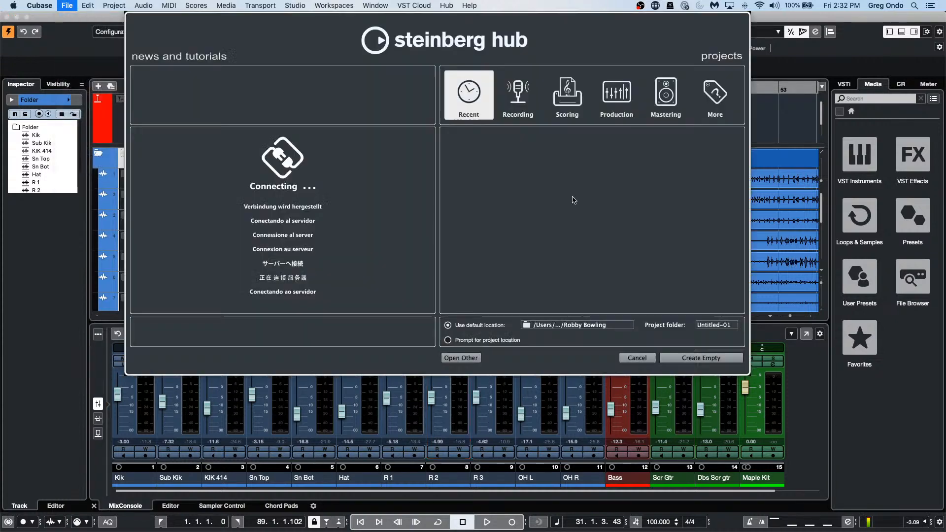
left_click(722, 359)
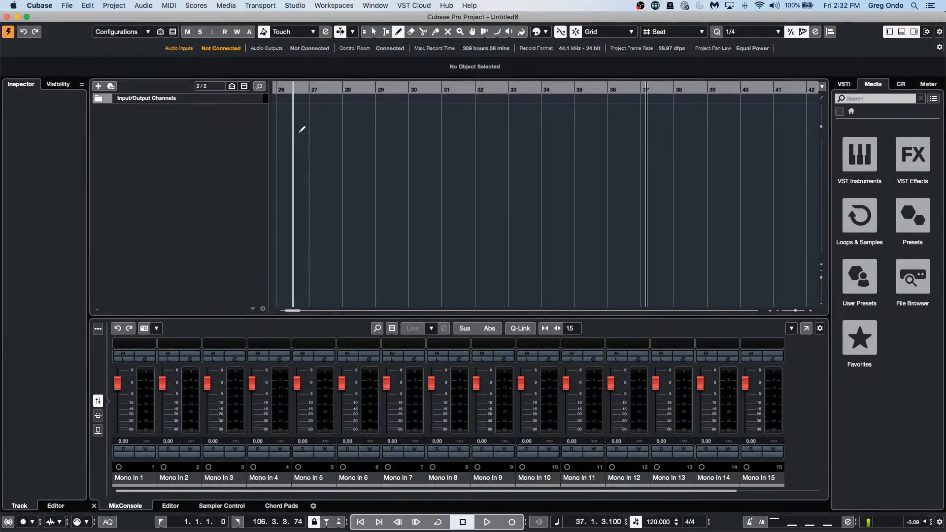
Step: Add a HALion Sonic SE instrument track and close its plugin window
right_click(237, 143)
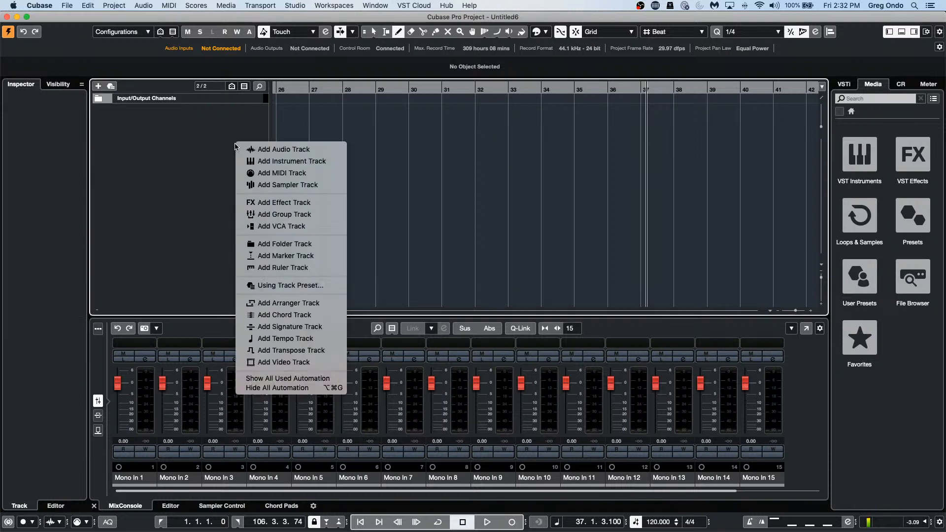
left_click(298, 161)
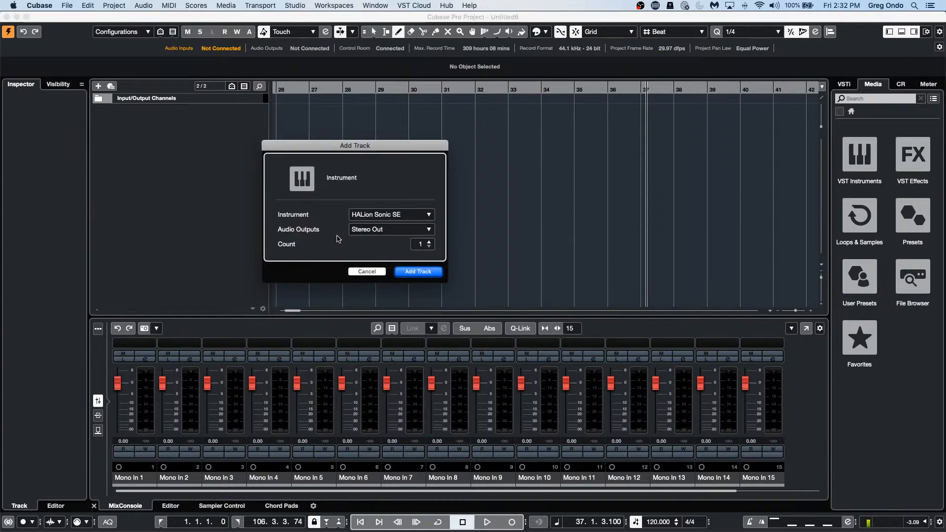
left_click(418, 272)
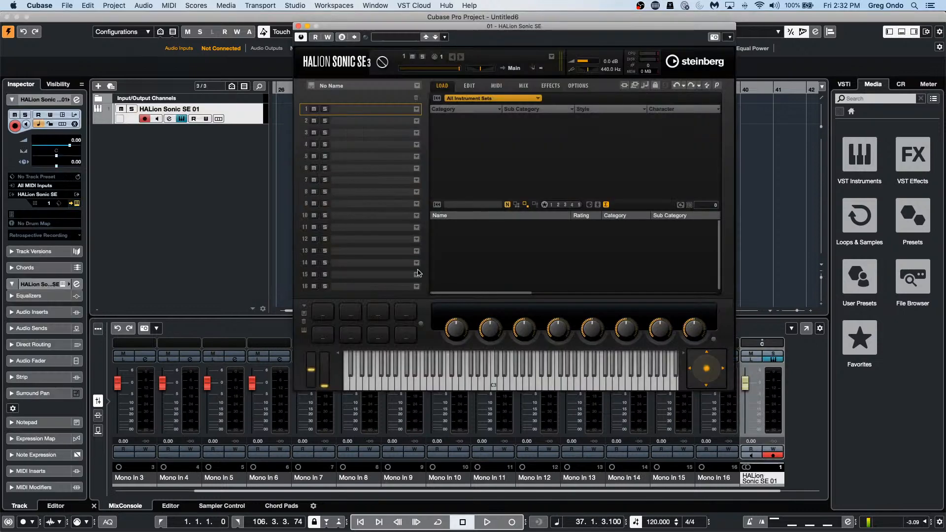
left_click(299, 26)
Step: Draw an empty two-bar MIDI part from bar 1 to bar 3, then return to the selection tool
left_click_drag(299, 85, 193, 108)
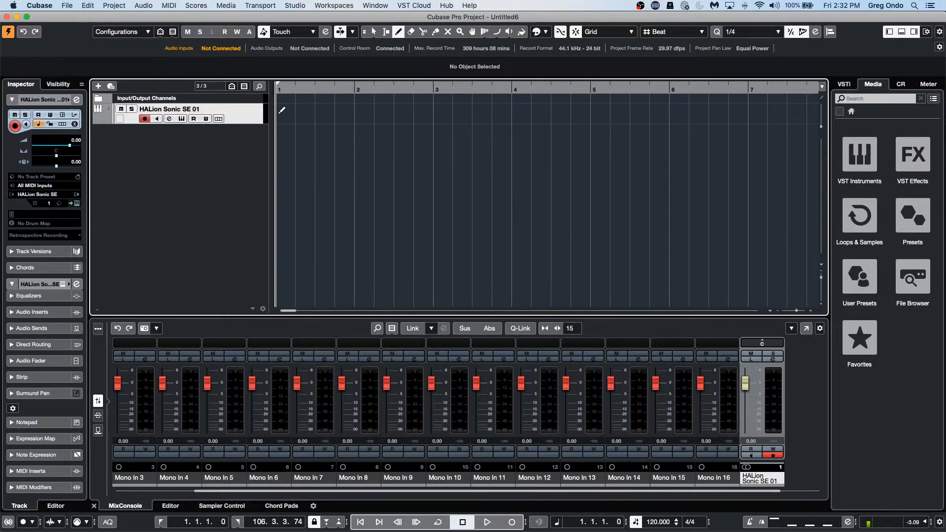
left_click_drag(279, 108, 444, 122)
right_click(379, 126)
left_click(356, 127)
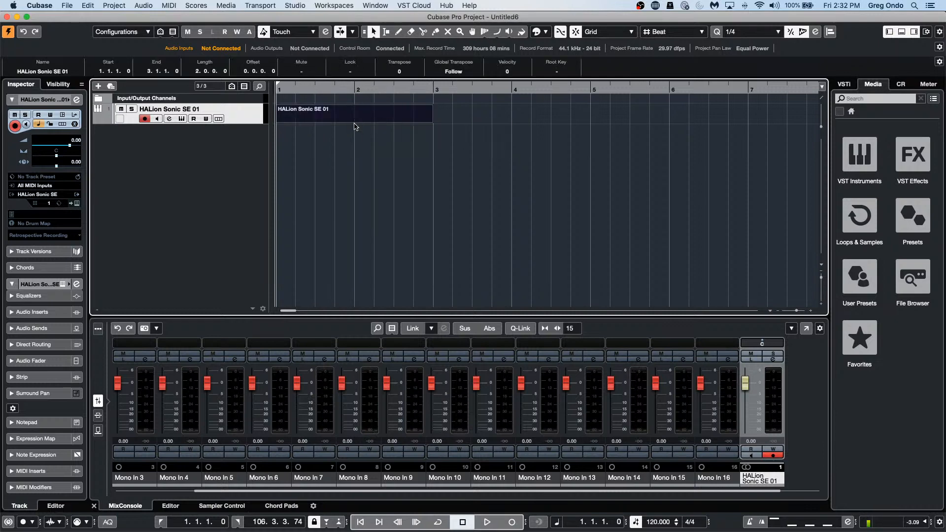
Step: Open the part in the Key Editor with the Draw tool and Step Input enabled
double_click(356, 124)
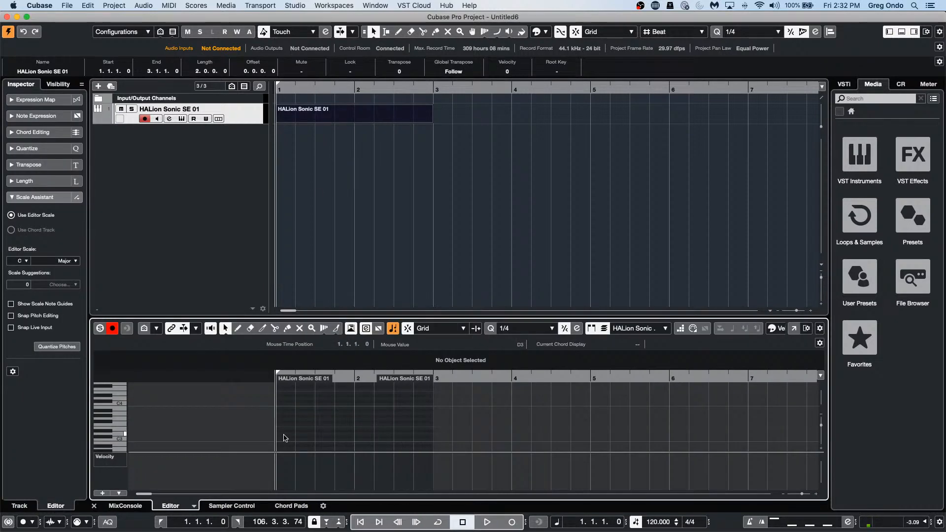
right_click(288, 436)
left_click(302, 435)
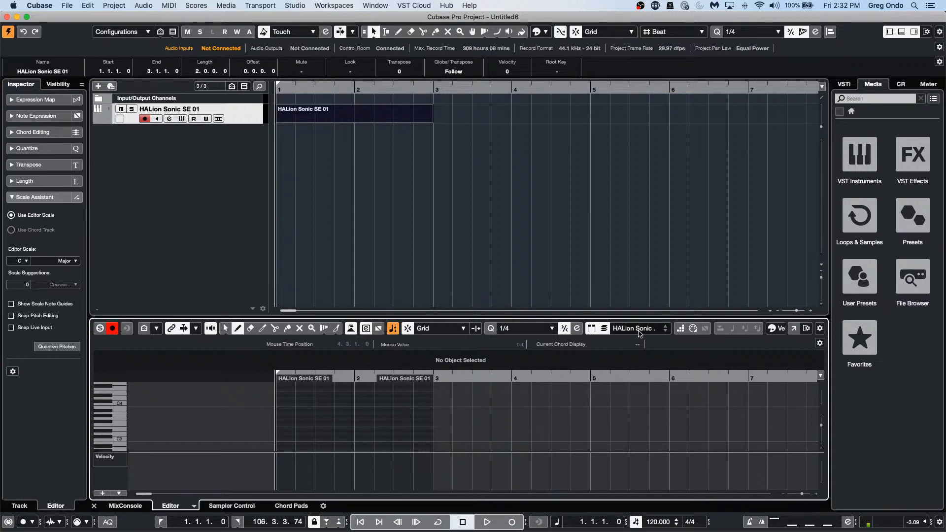
left_click(679, 329)
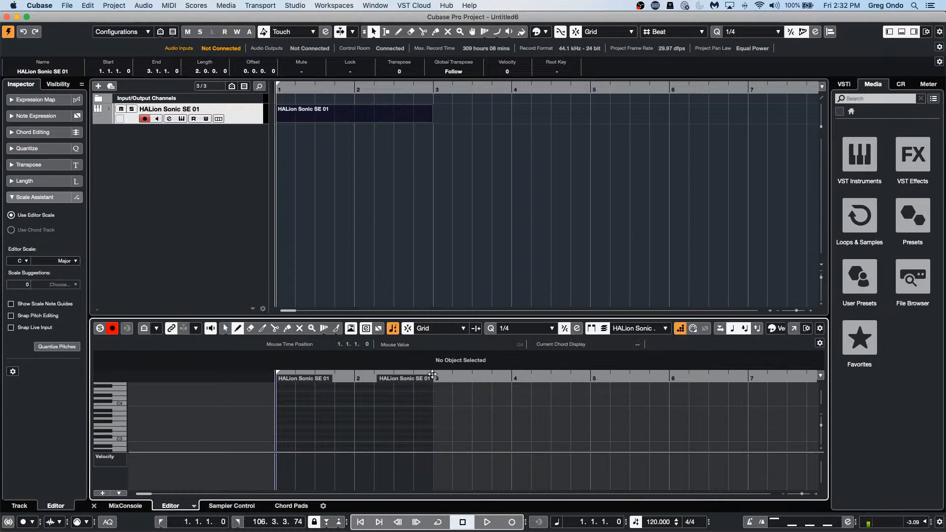
Step: Enter a run of eight notes starting with D3 at bar 1
left_click(285, 434)
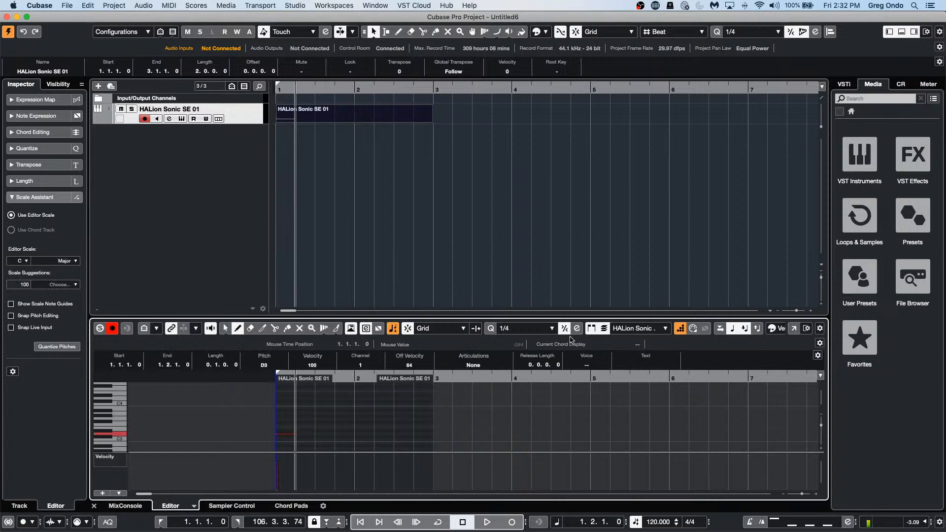
scroll(283, 391, "up", 10)
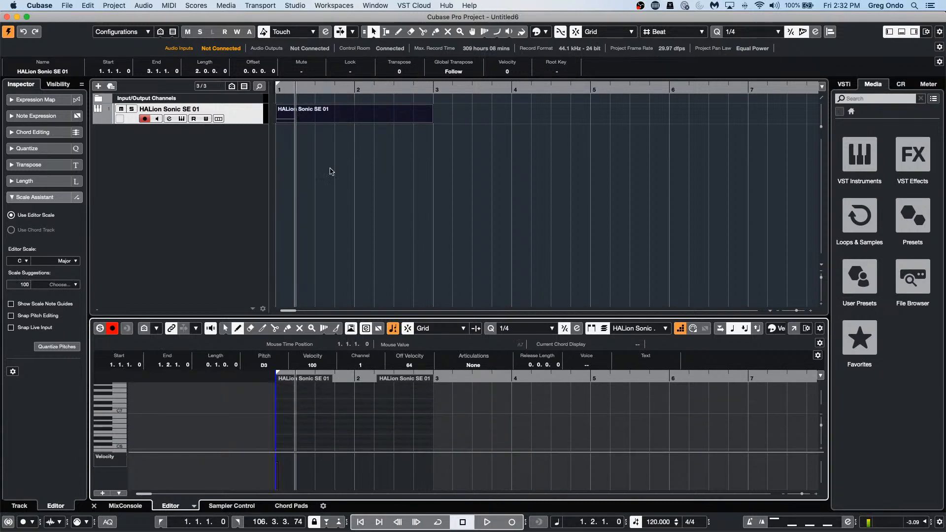
scroll(320, 416, "up", 3)
scroll(321, 418, "down", 3)
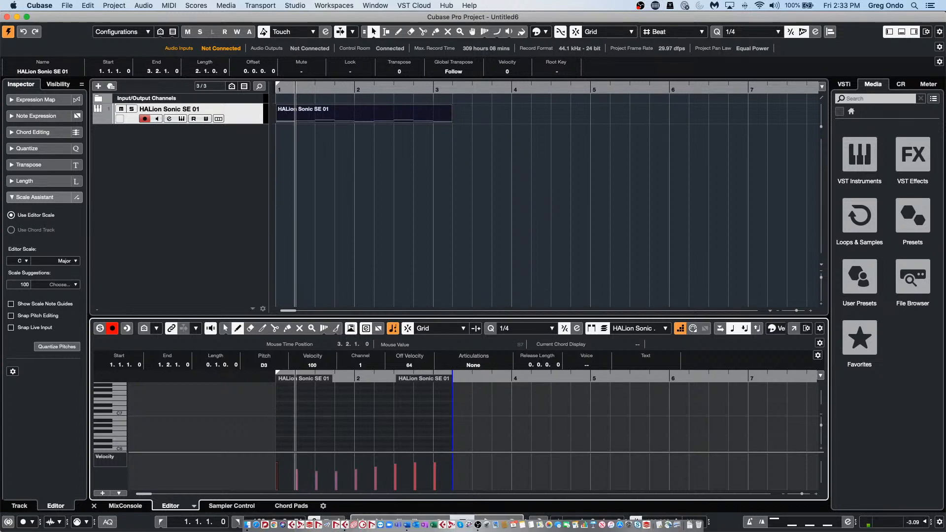
Step: Edit the track's notes in place, adding then undoing a stray D1 note
key("super+shift+i")
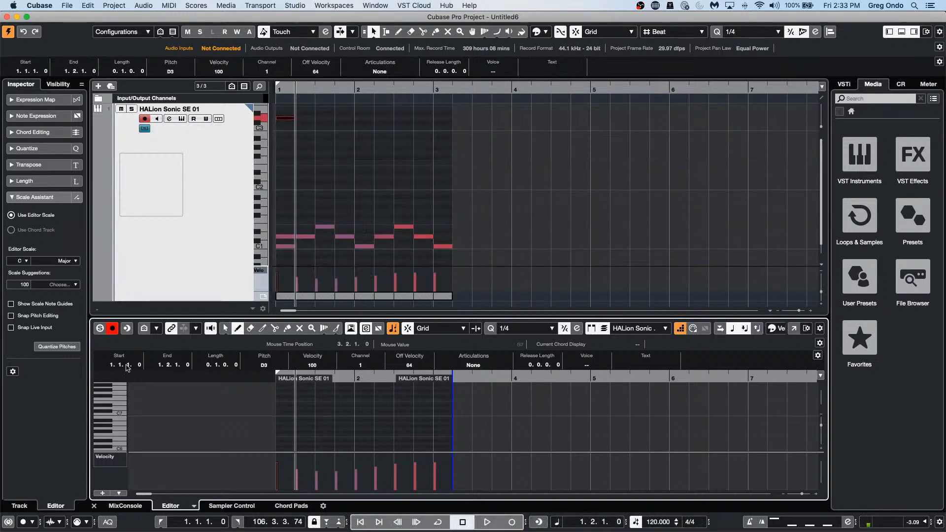
right_click(302, 249)
left_click(304, 250)
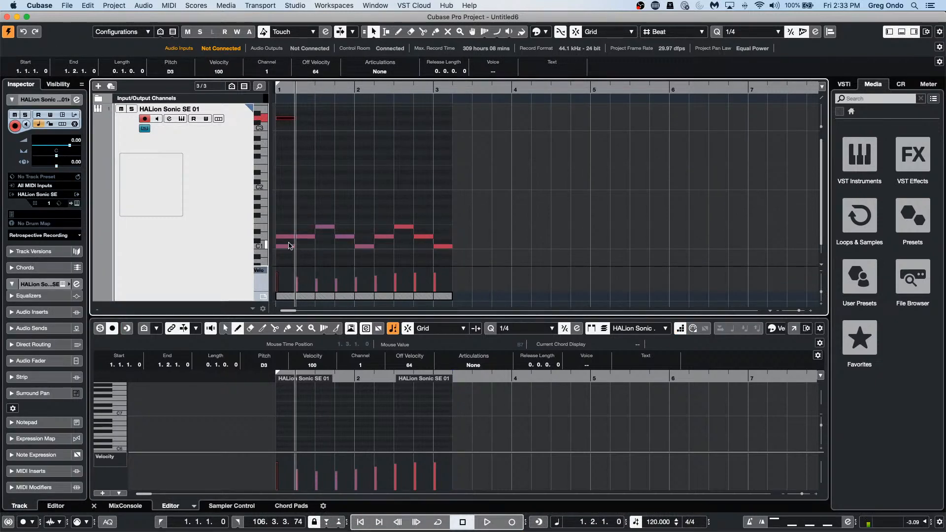
left_click(283, 237)
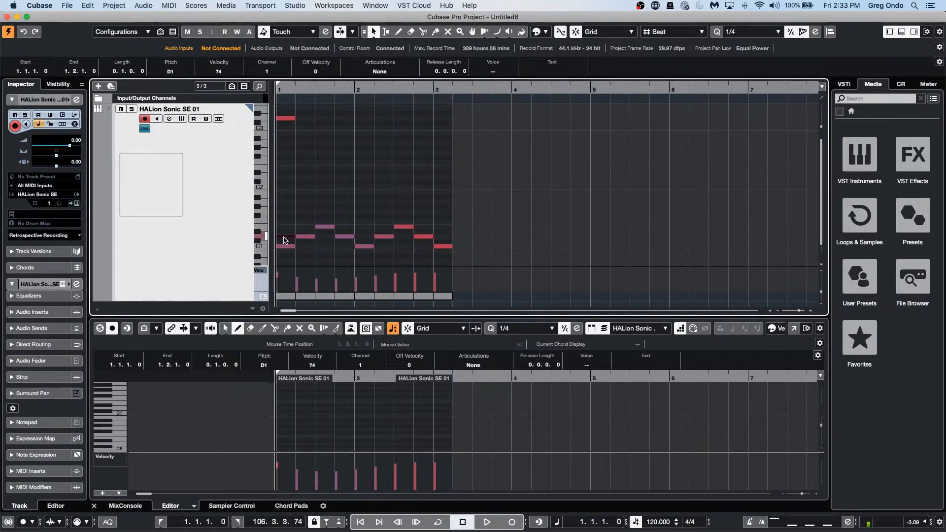
key("super+z")
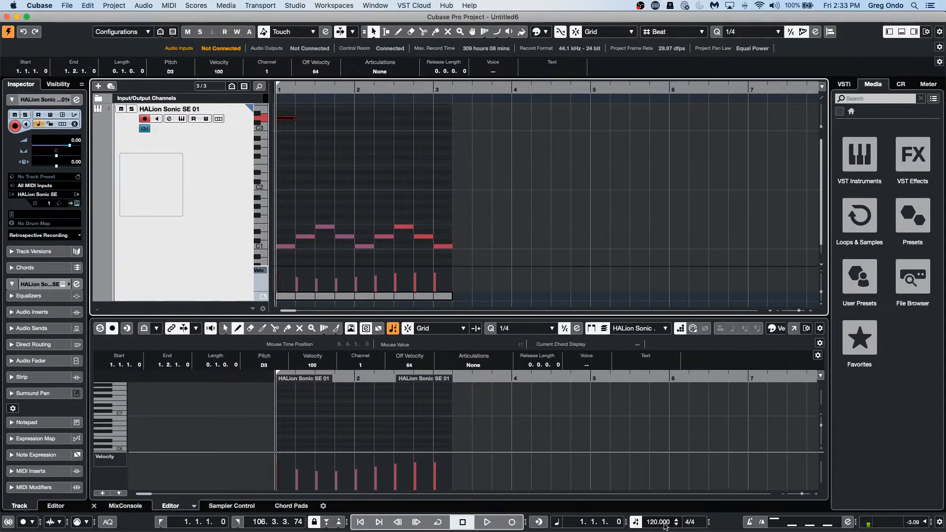
Step: Set the HALion track to a Linear time base, test tempo ending at 120, and close Edit In-Place
scroll(655, 524, "down", 1)
scroll(655, 525, "down", 2)
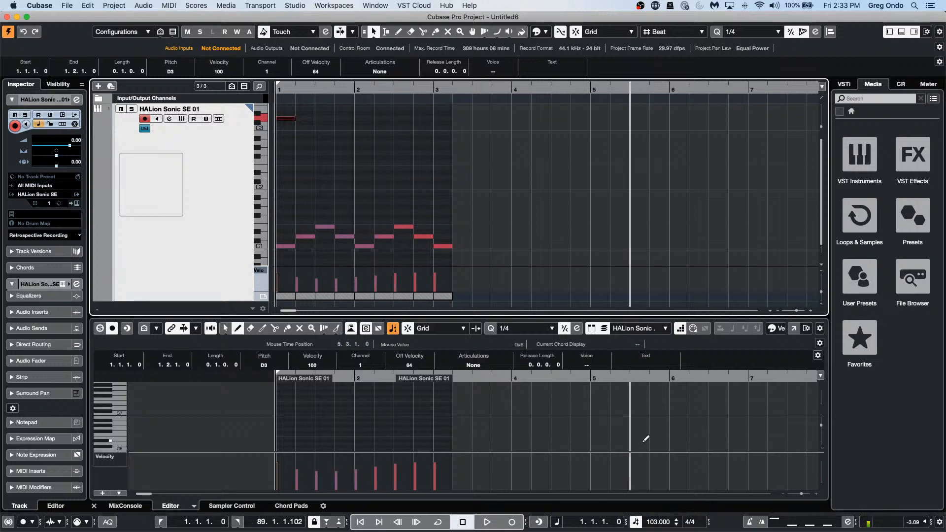
scroll(655, 525, "down", 6)
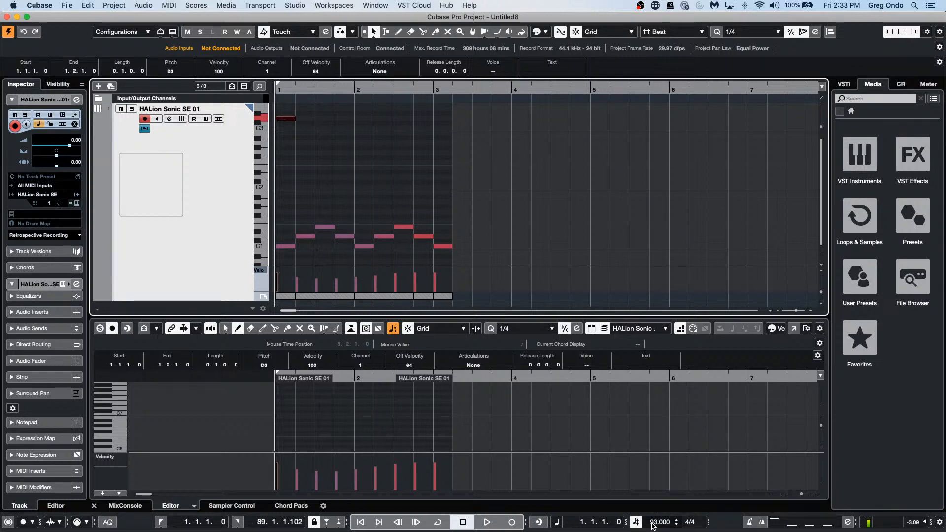
scroll(653, 526, "down", 9)
scroll(655, 523, "up", 12)
left_click(40, 125)
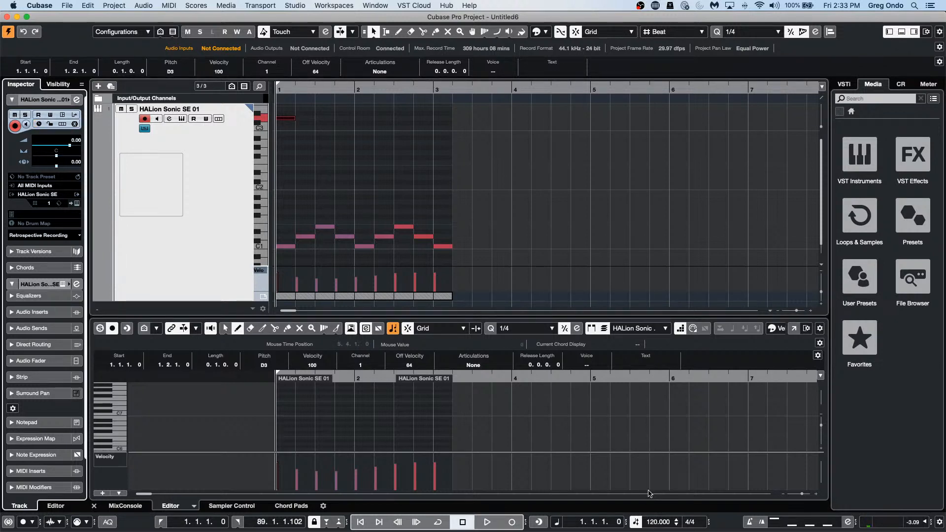
scroll(653, 523, "down", 5)
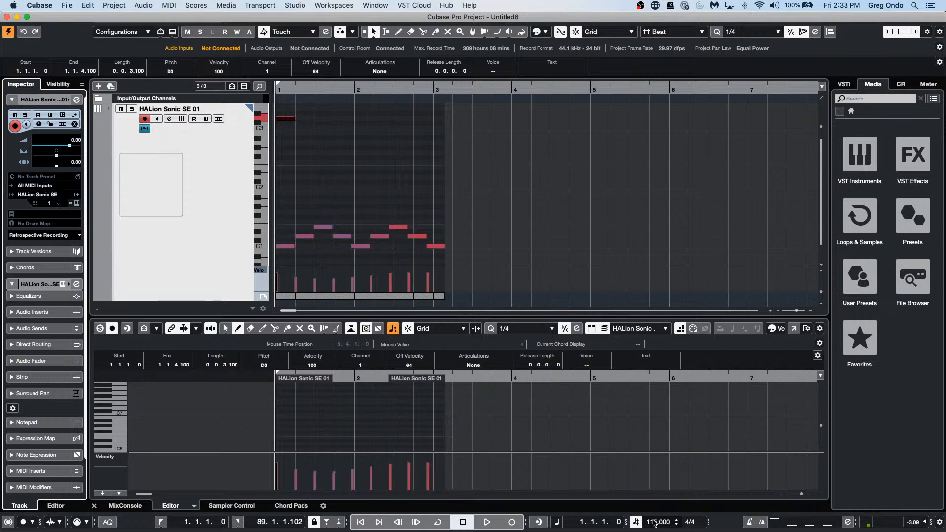
scroll(653, 523, "down", 20)
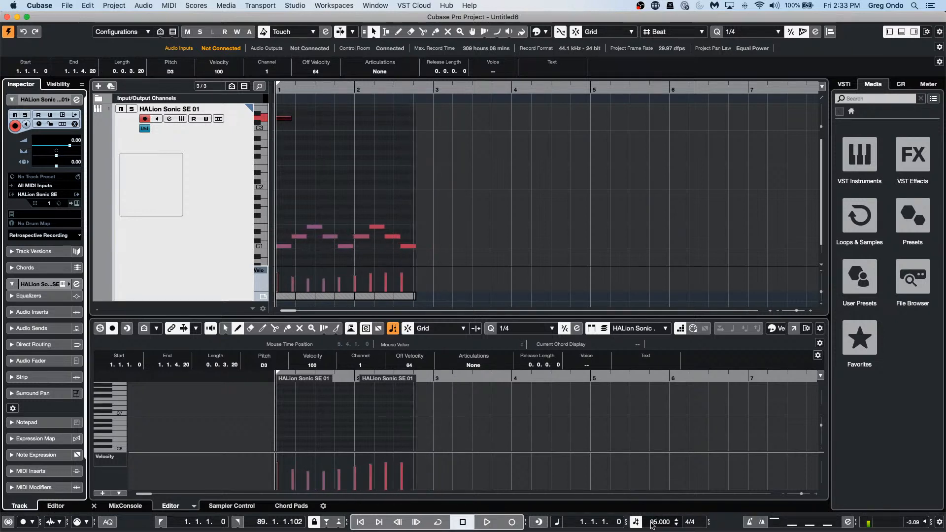
scroll(651, 524, "up", 8)
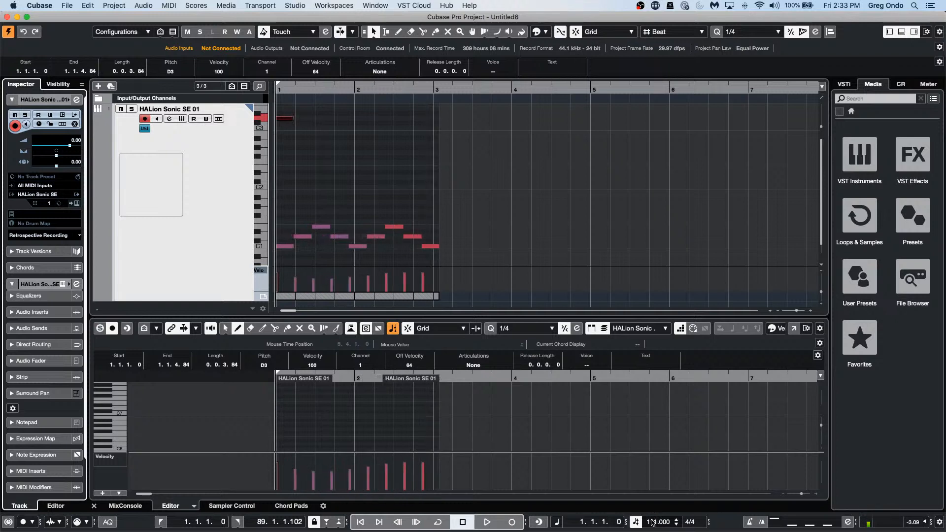
scroll(652, 523, "up", 17)
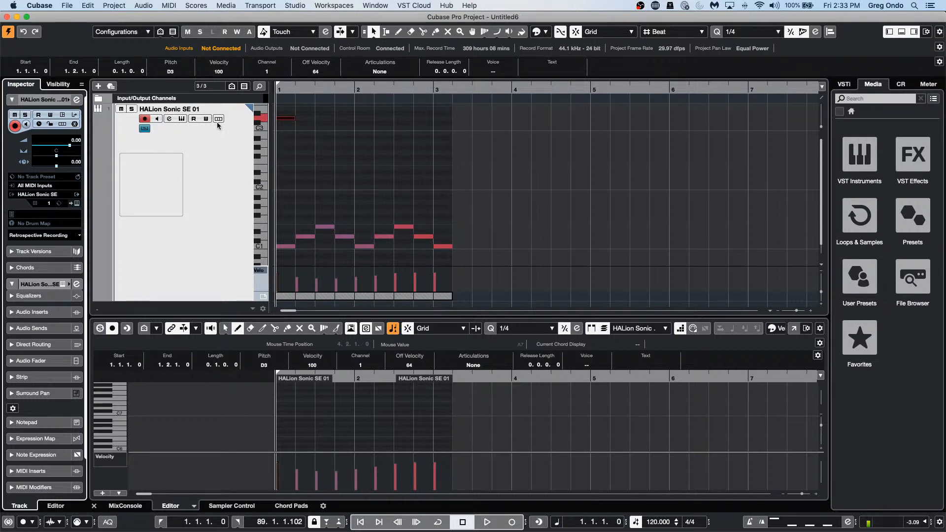
left_click(144, 128)
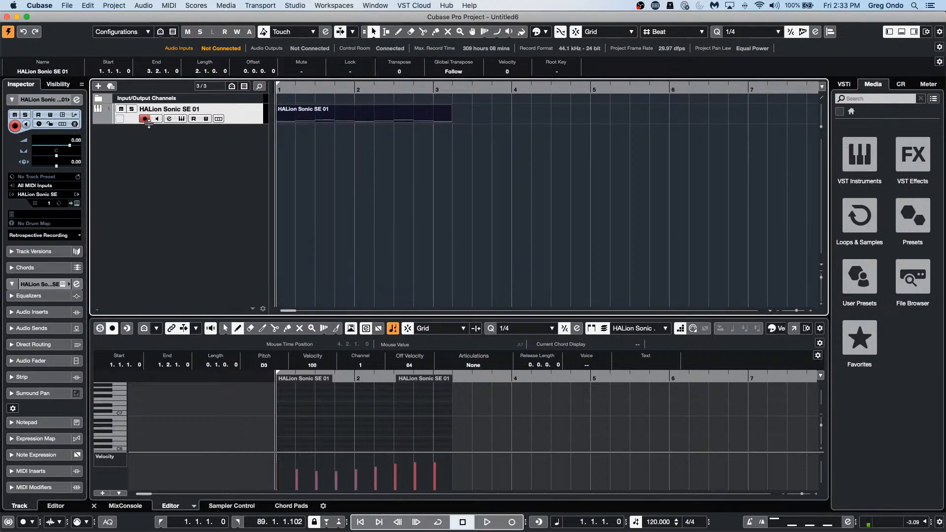
Step: Switch back to the Object Selection tool and turn off Step Input
scroll(347, 388, "down", 1)
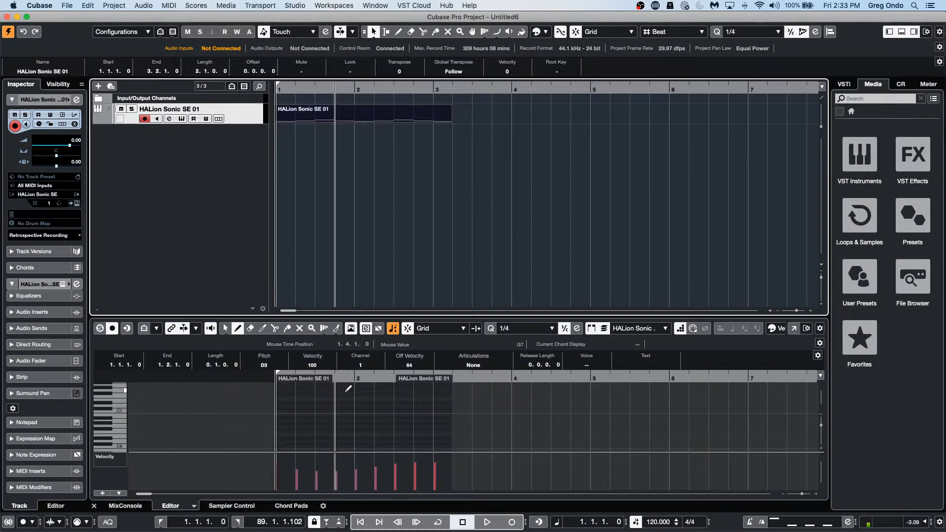
scroll(348, 387, "up", 4)
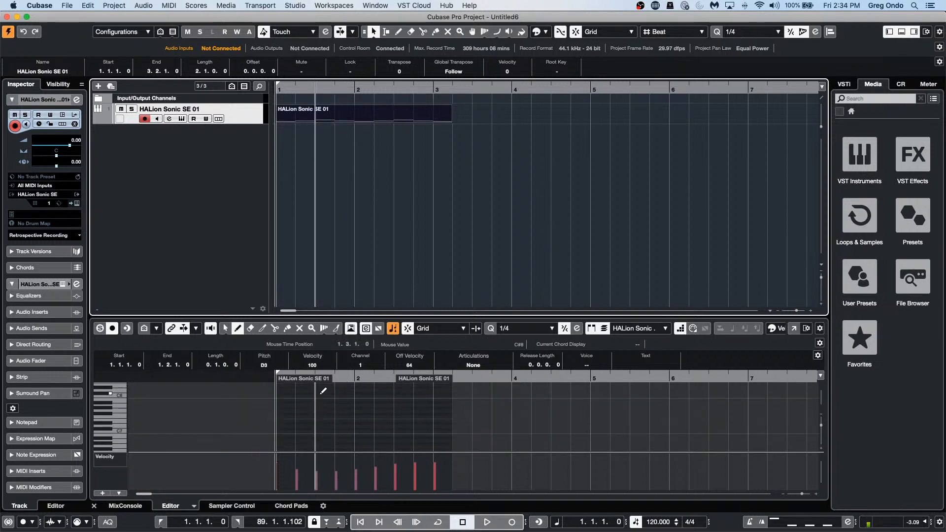
right_click(326, 403)
left_click(319, 404)
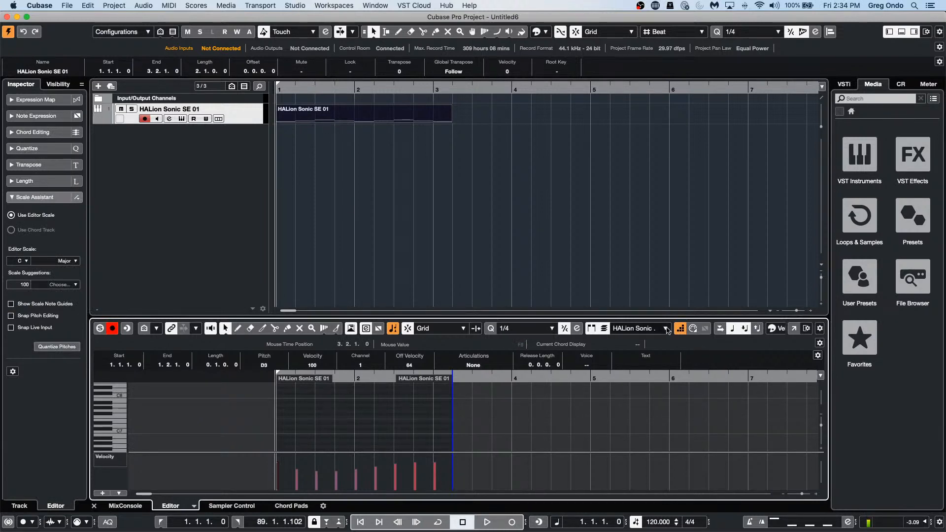
left_click(679, 328)
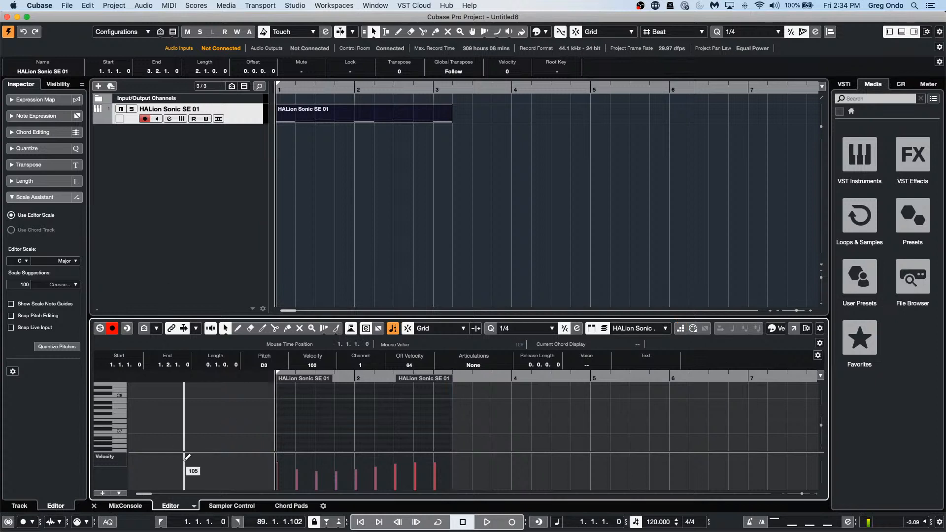
Step: Select all notes and transpose them so the leading pitch moves from D3 to C3, then deselect
key("super+a")
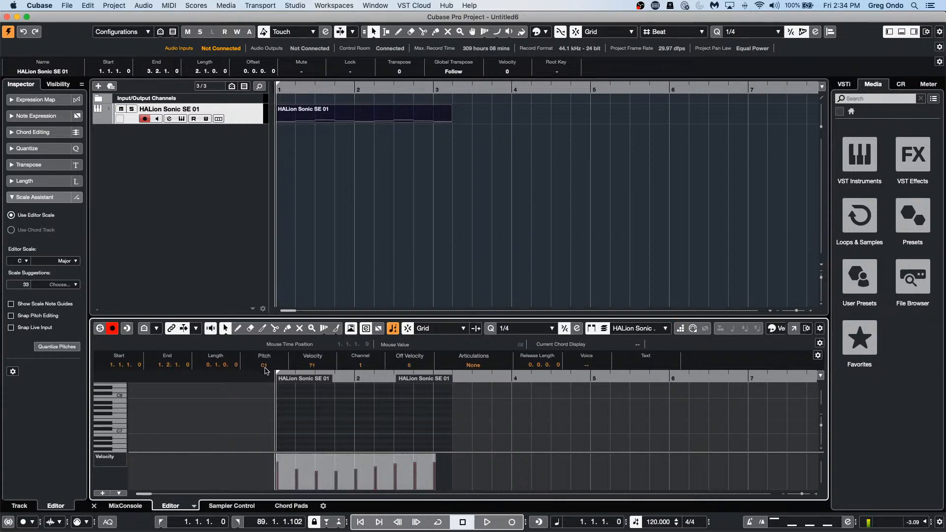
scroll(266, 370, "up", 3)
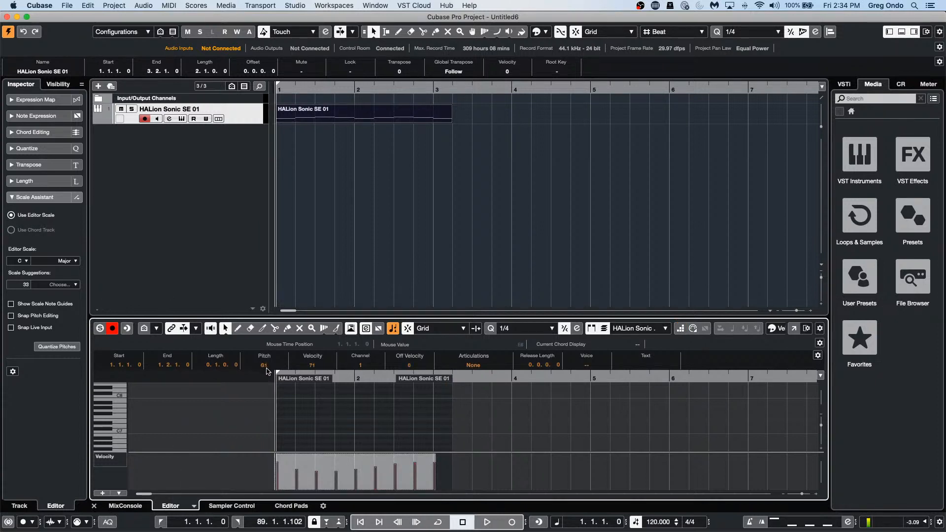
scroll(266, 371, "up", 5)
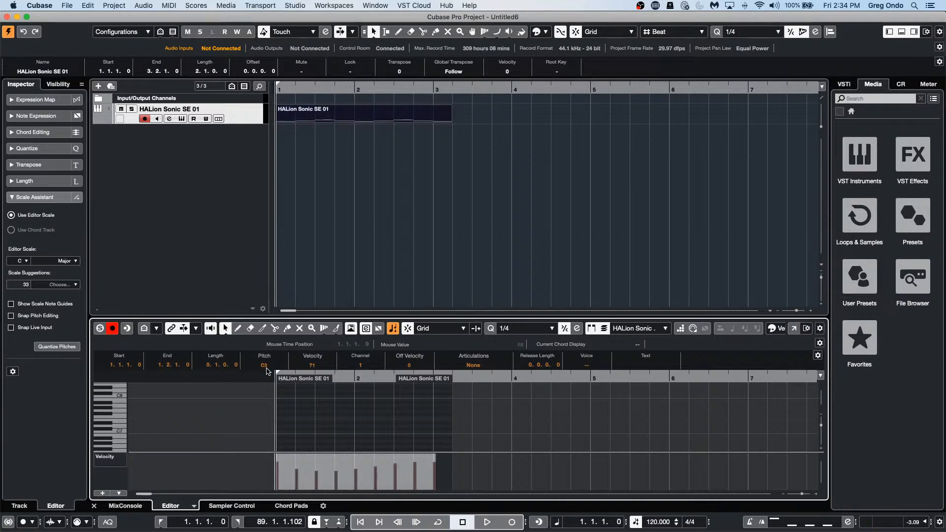
scroll(266, 370, "up", 8)
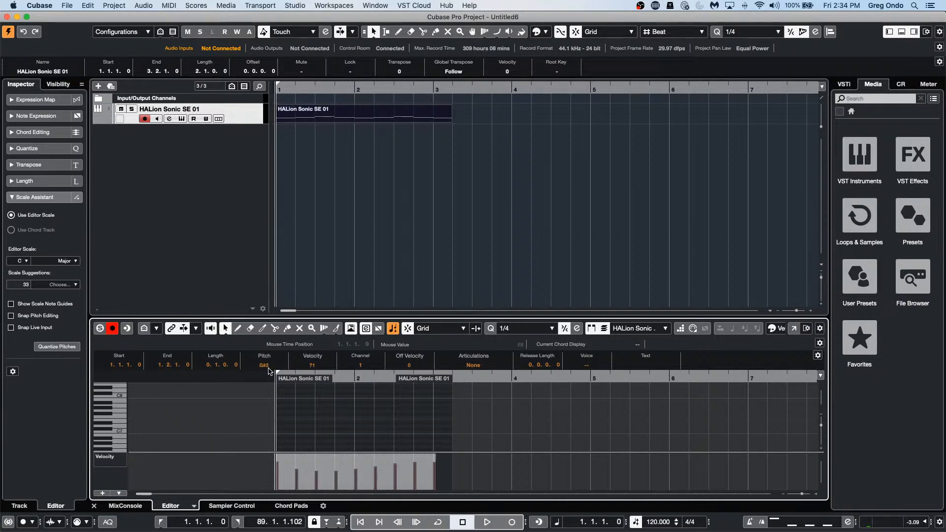
scroll(269, 371, "up", 4)
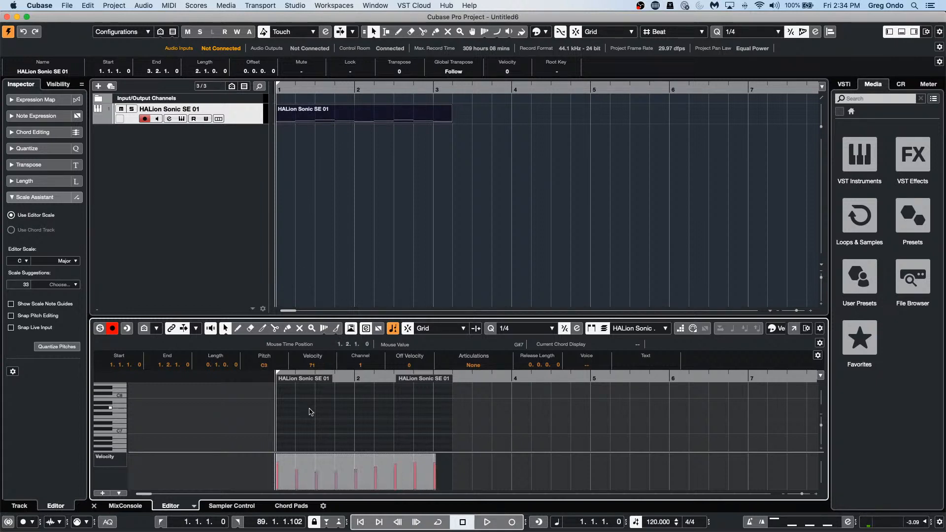
left_click(311, 412)
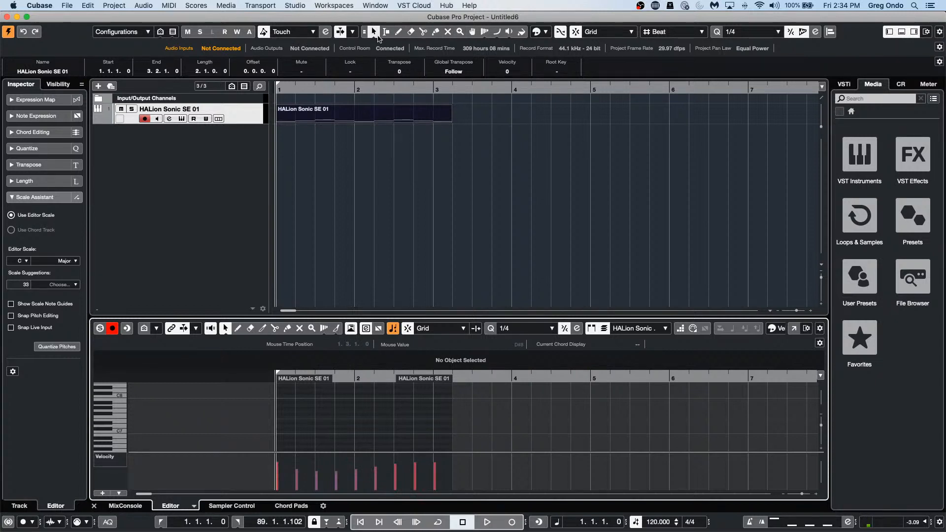
Step: With Normal Sizing, shorten the part so it ends at bar 3
left_click(377, 36)
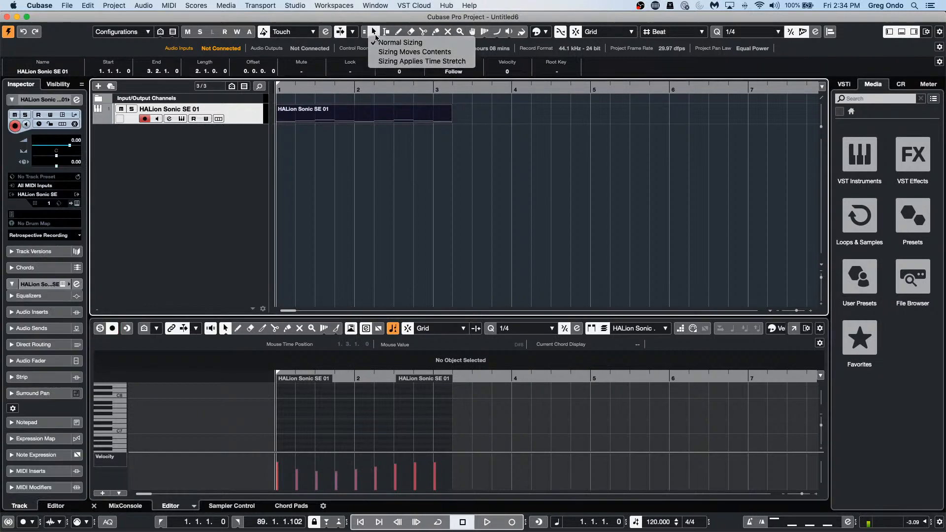
left_click(393, 61)
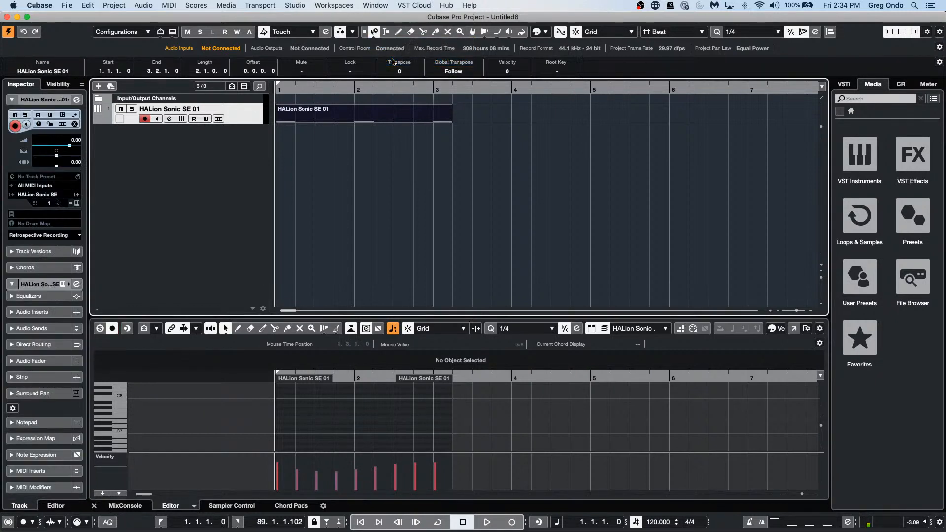
left_click(375, 33)
left_click(378, 42)
left_click_drag(450, 120, 424, 116)
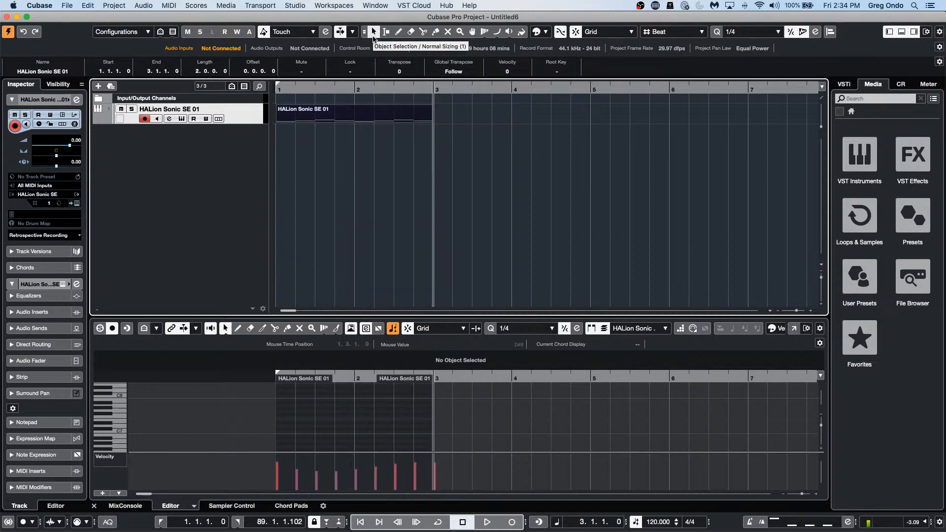
Step: Time-stretch the part to end at 2.2.1.0, then restore Normal Sizing
left_click(372, 32)
left_click(386, 61)
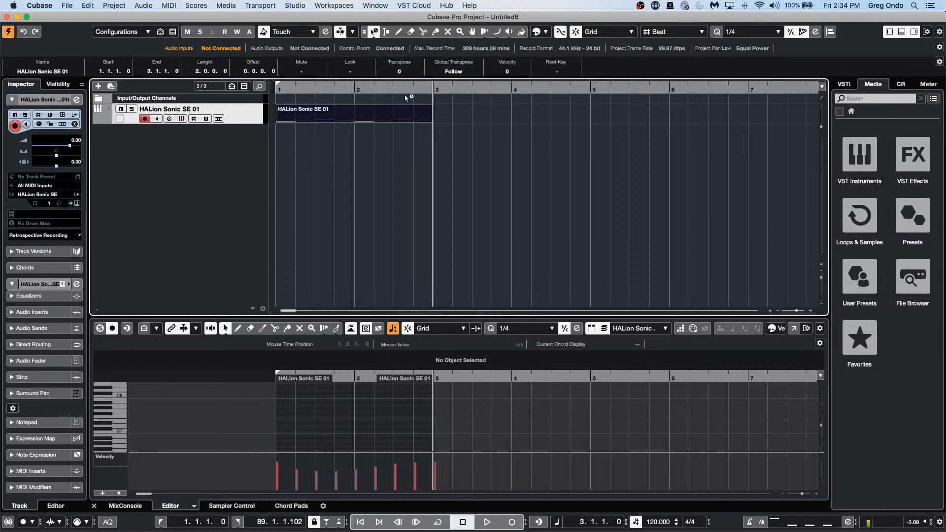
left_click_drag(431, 119, 374, 118)
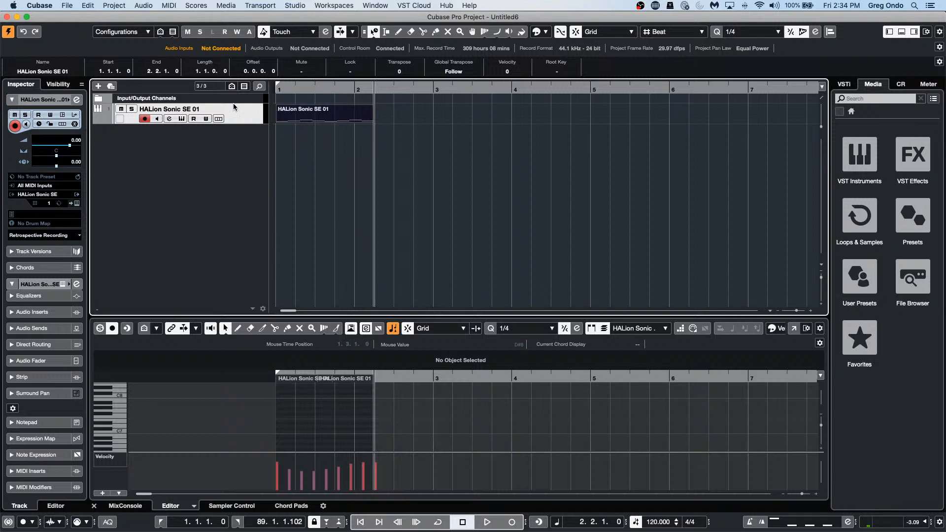
left_click(374, 31)
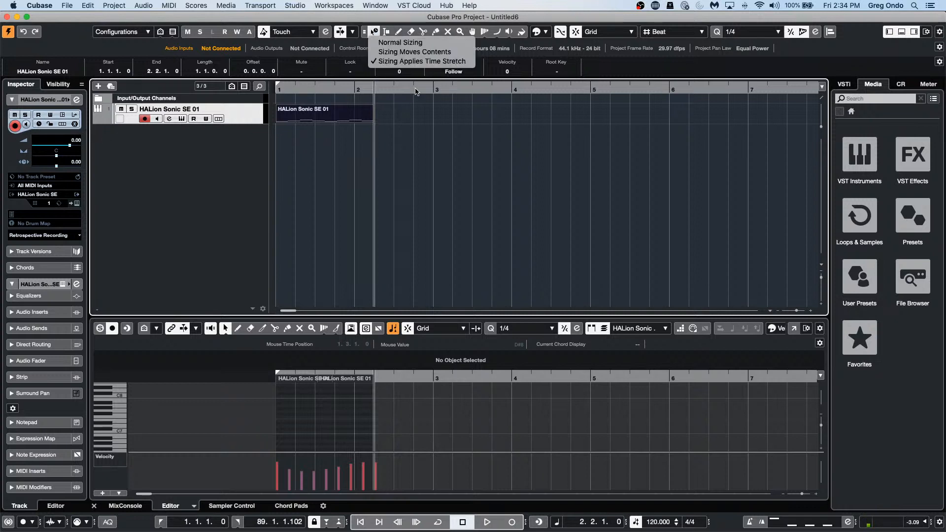
left_click(400, 43)
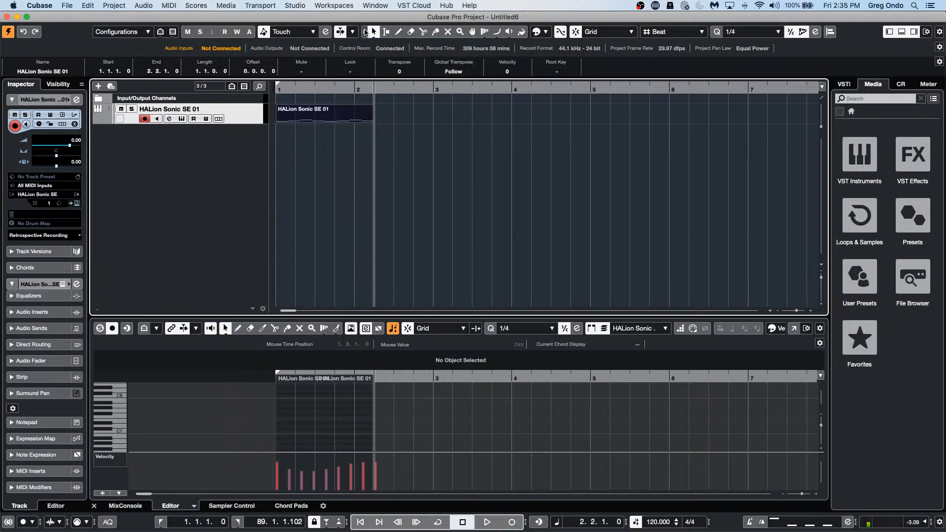
left_click(372, 33)
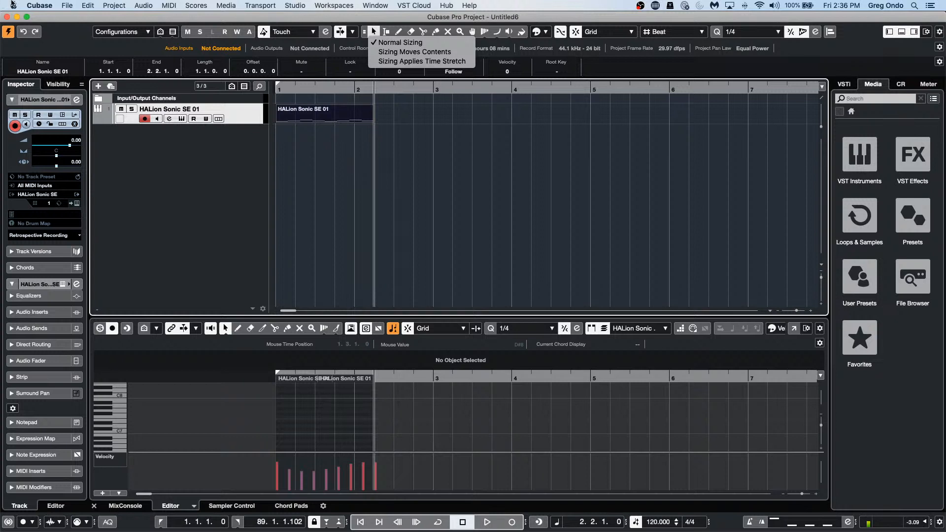
Step: Briefly open the Score Editor, then duplicate the part and open both parts as notation
left_click(308, 122)
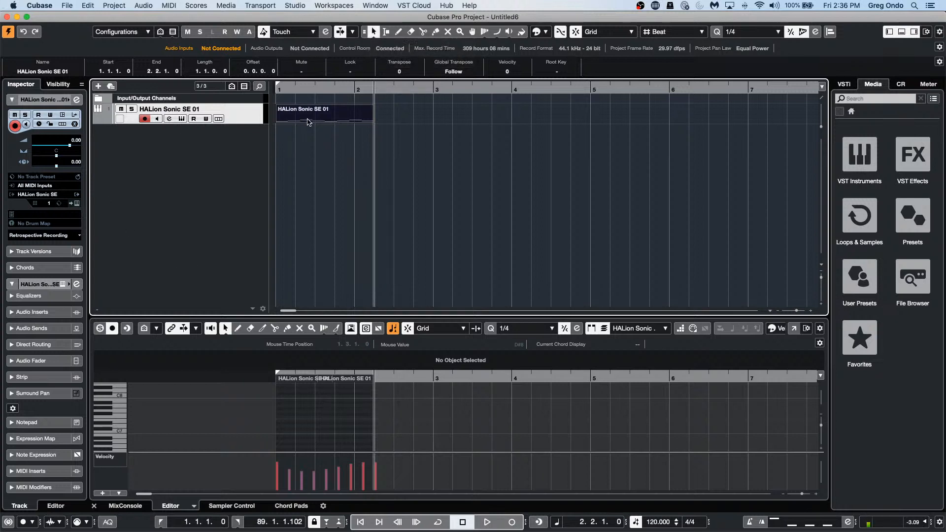
left_click(199, 5)
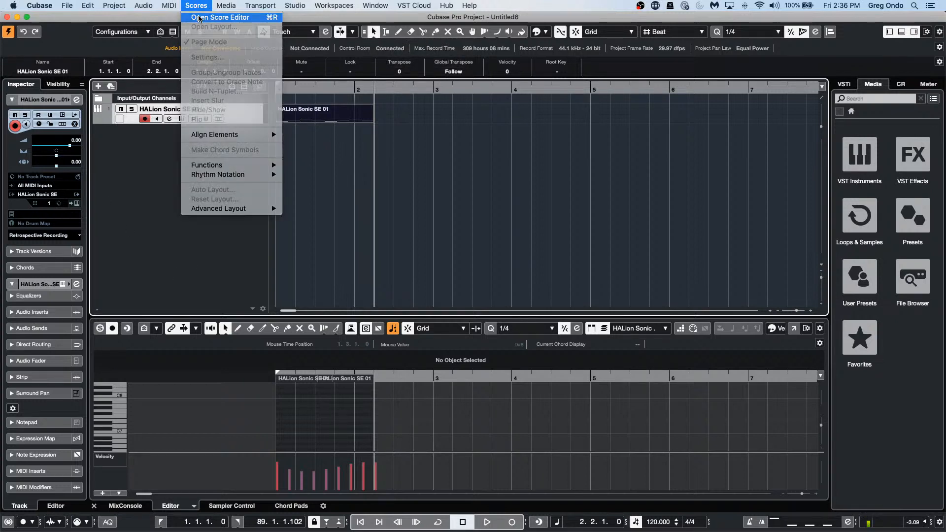
left_click(200, 17)
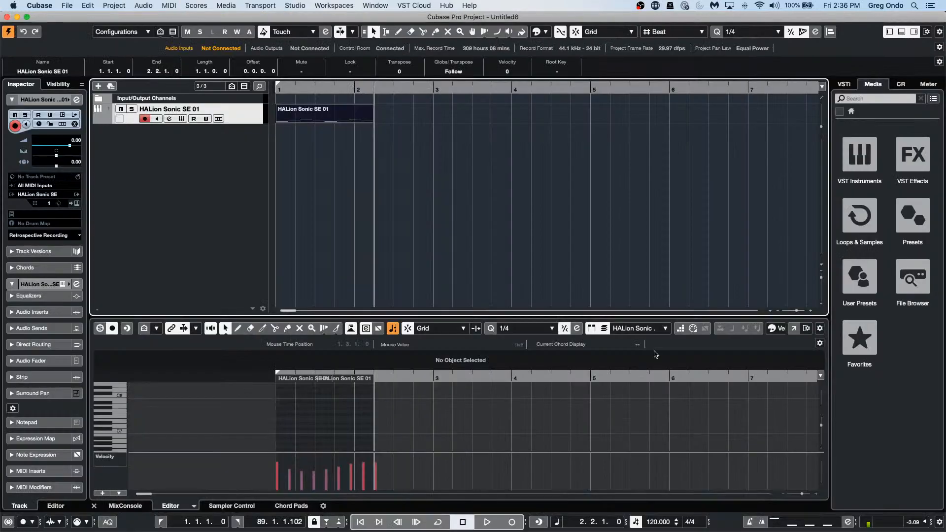
left_click(7, 17)
key("super+d")
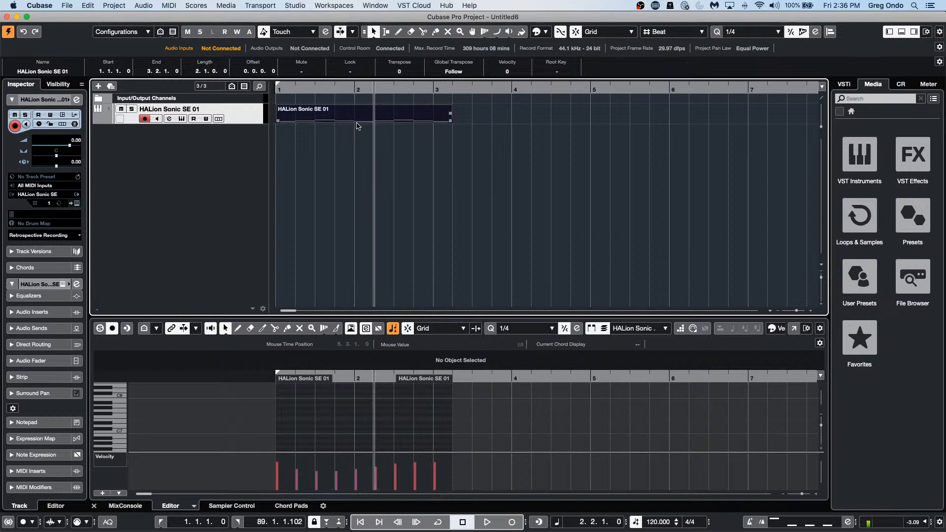
key("super+r")
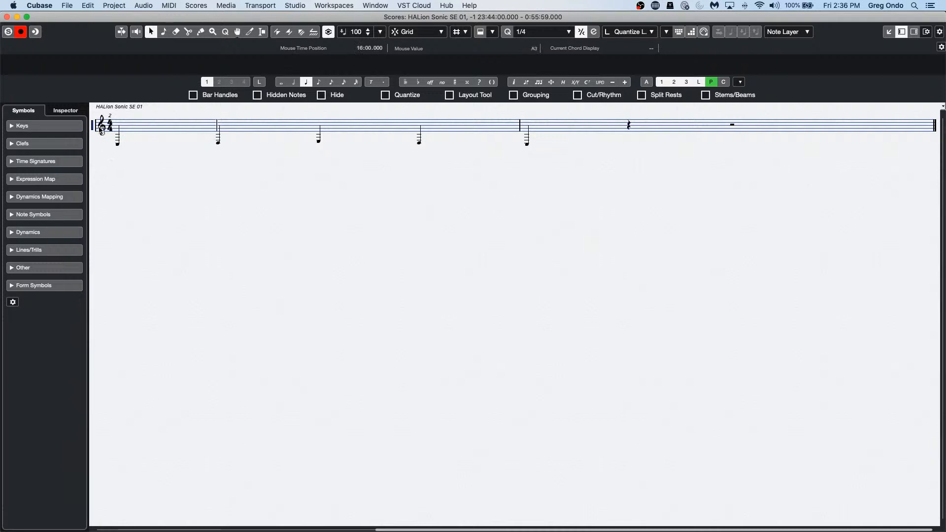
Step: Set the HALion Sonic SE 01 staff to bass clef in Score Settings
double_click(92, 129)
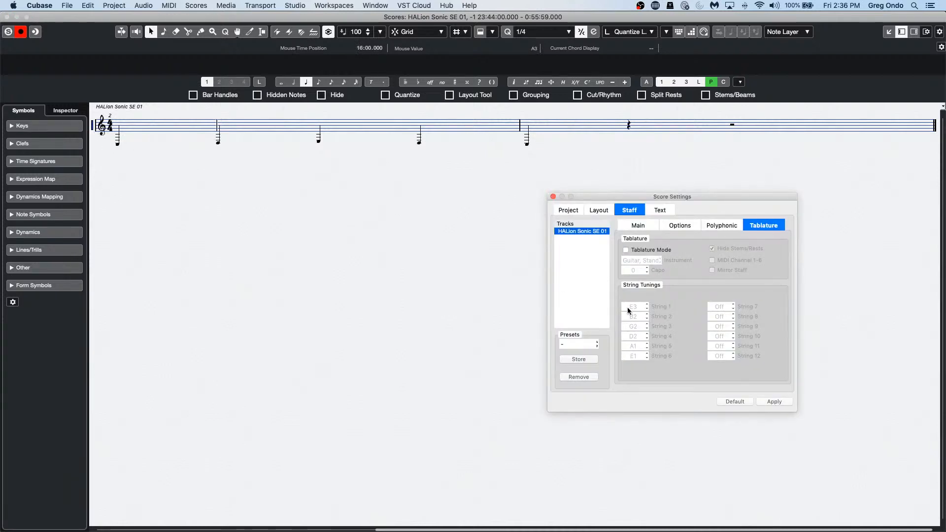
left_click(637, 226)
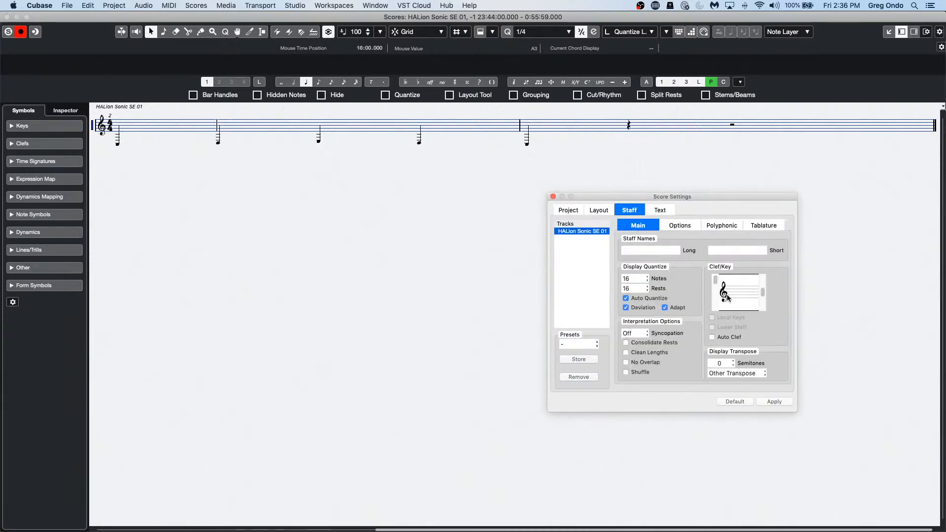
left_click(715, 289)
left_click(777, 402)
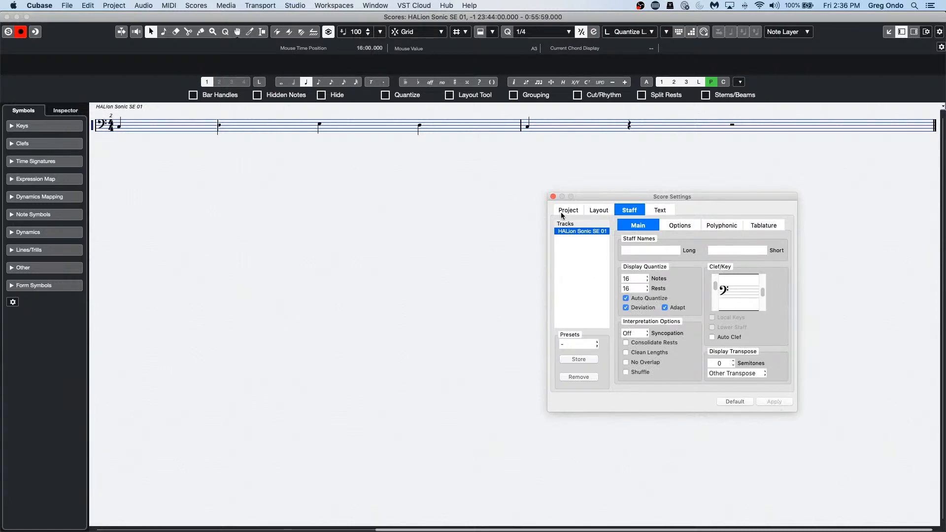
left_click(552, 196)
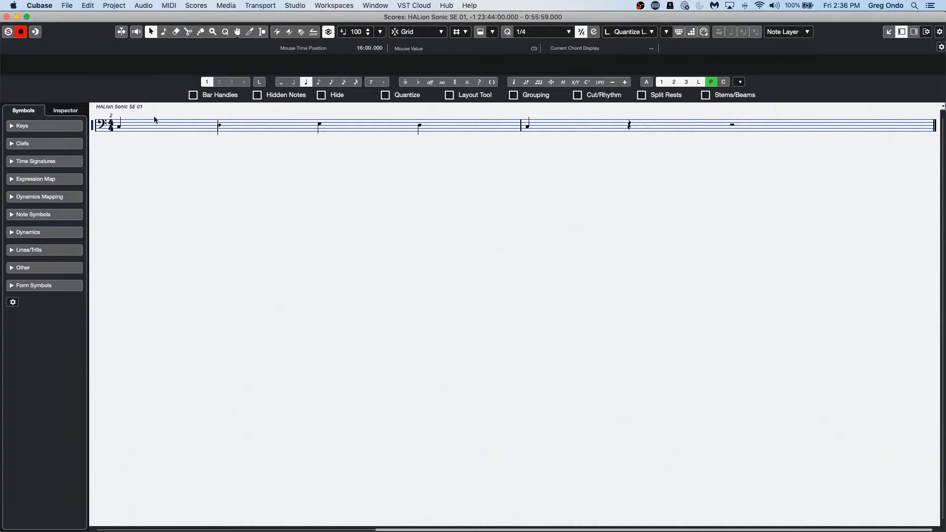
Step: Switch the score to Page Mode, zoom in, and reopen the staff settings
left_click(194, 6)
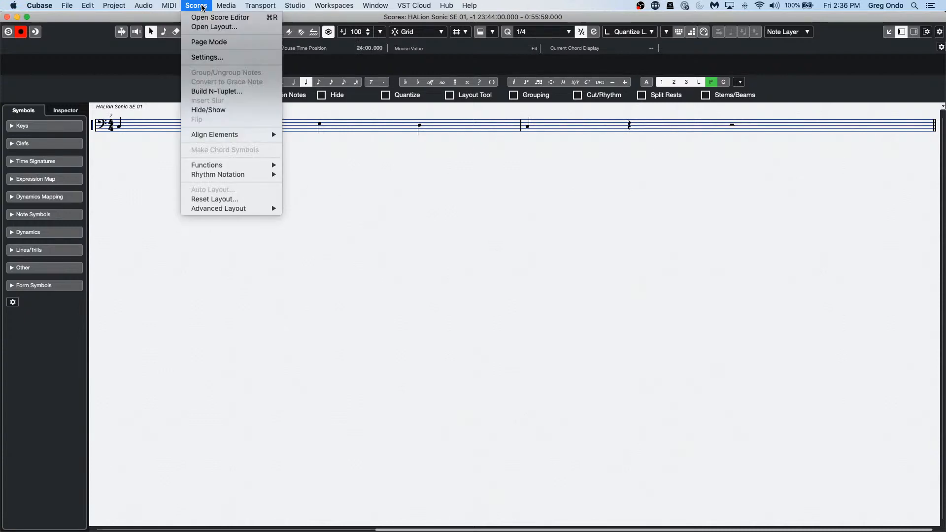
left_click(194, 43)
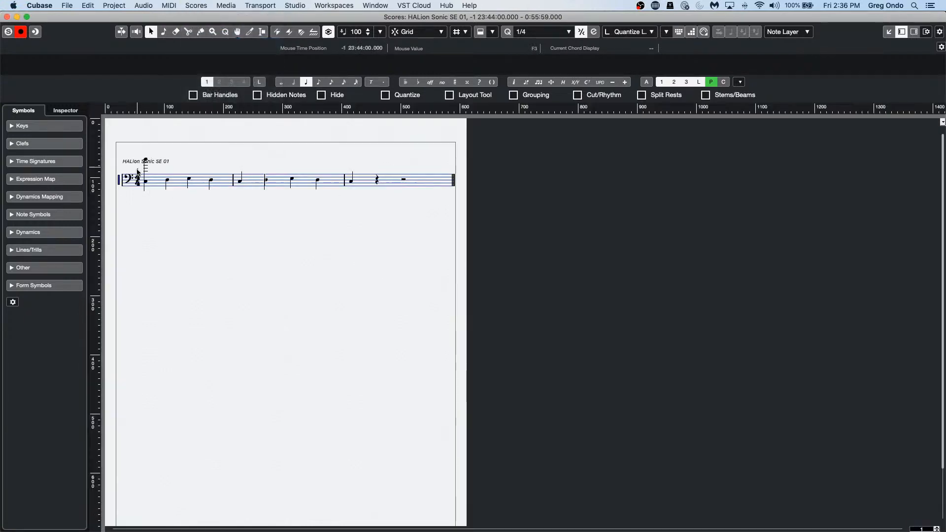
key("h")
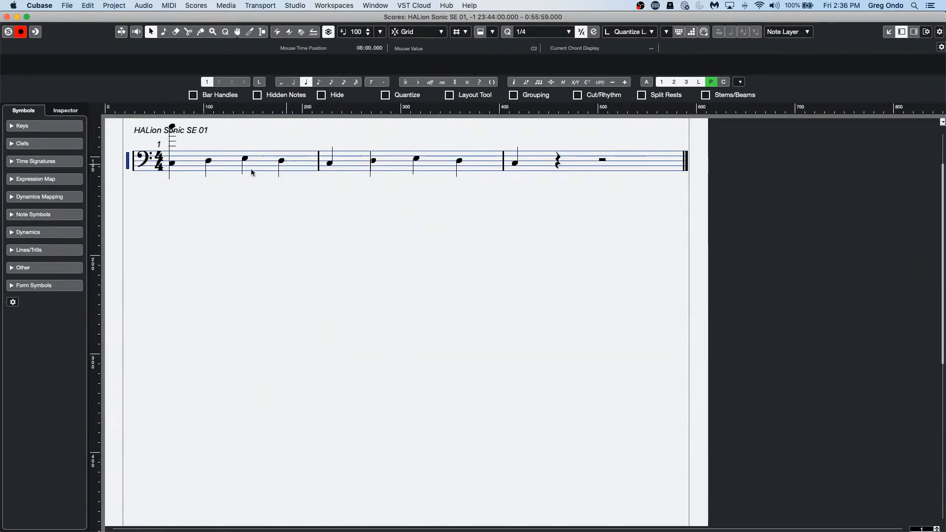
double_click(128, 164)
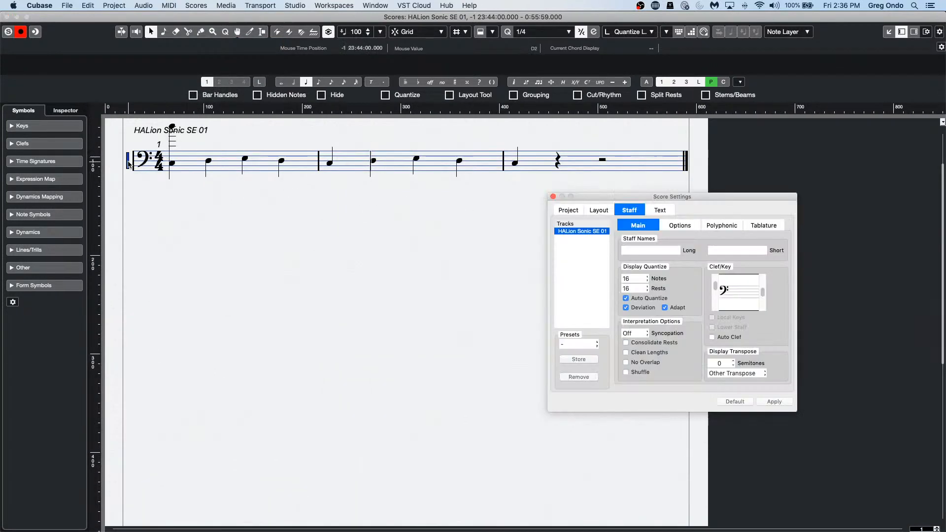
Step: Apply the Jazz score font in the project Font Settings
left_click(568, 209)
left_click_drag(578, 195, 459, 224)
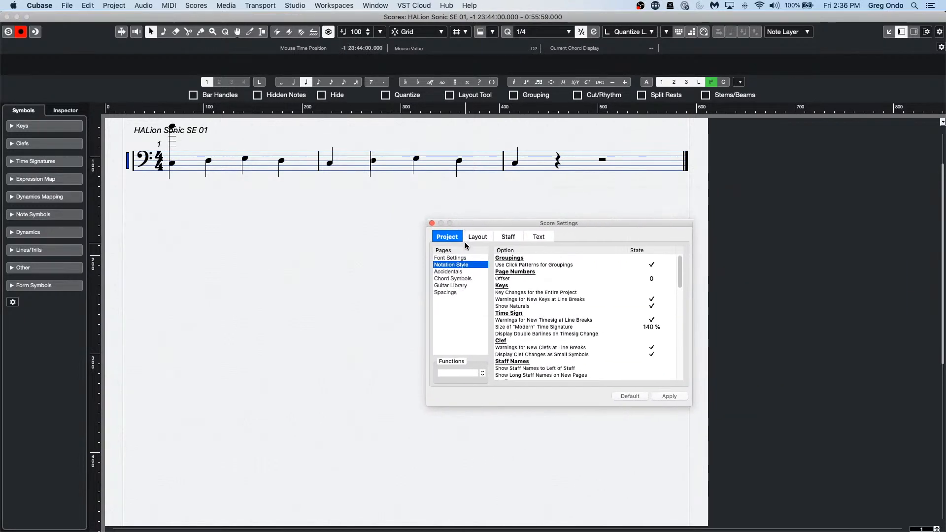
left_click(461, 257)
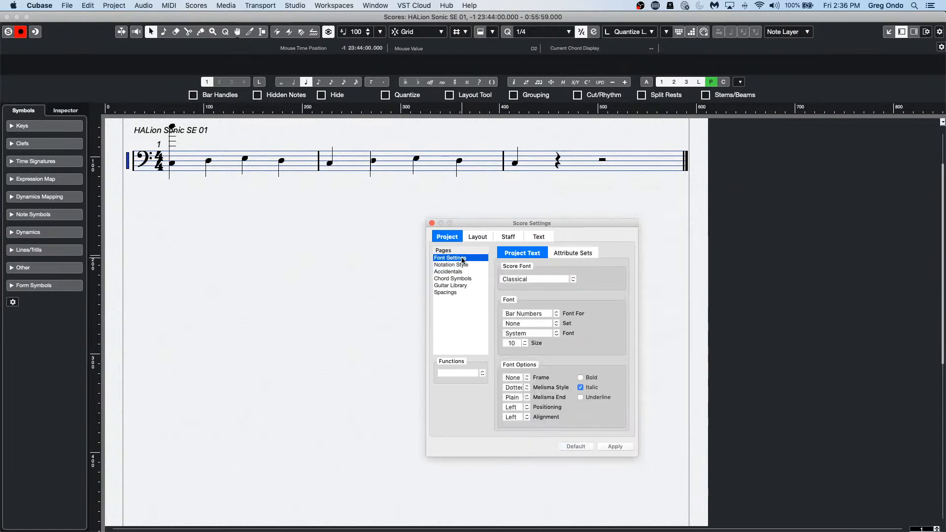
left_click(539, 280)
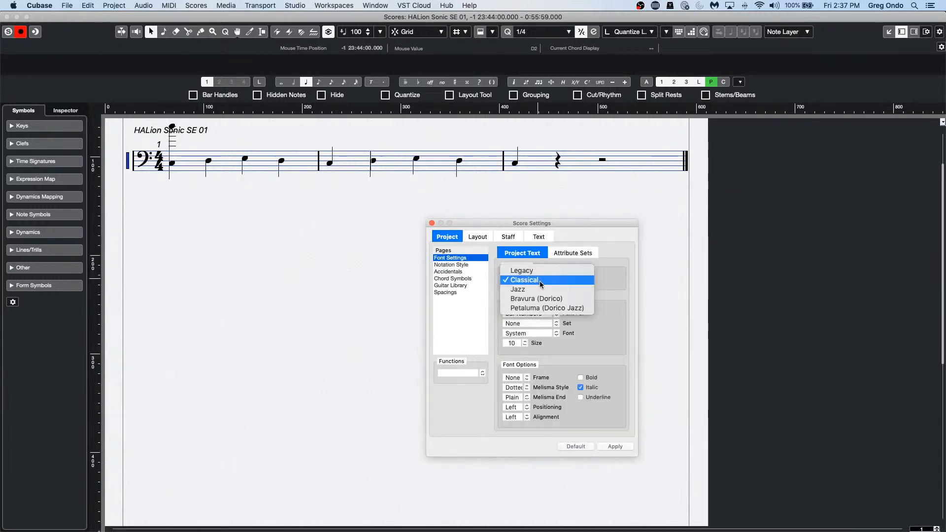
left_click(541, 290)
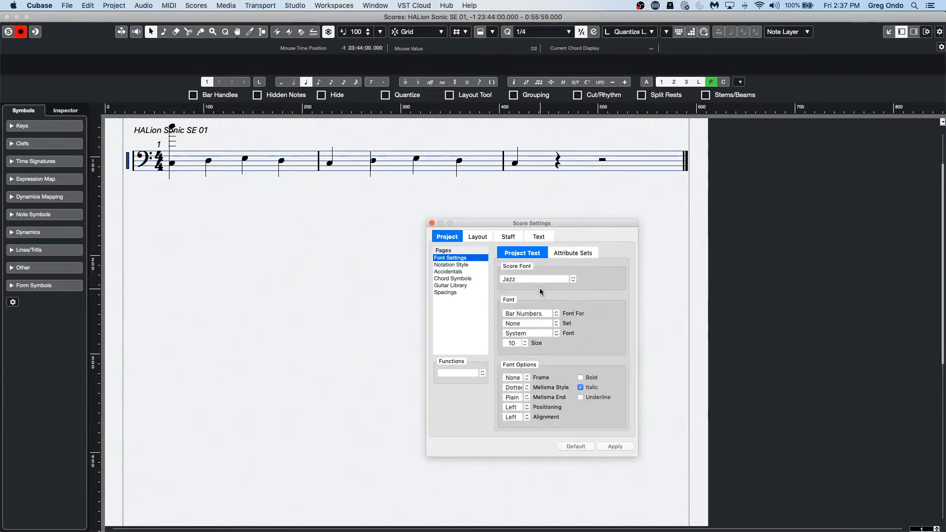
left_click(615, 446)
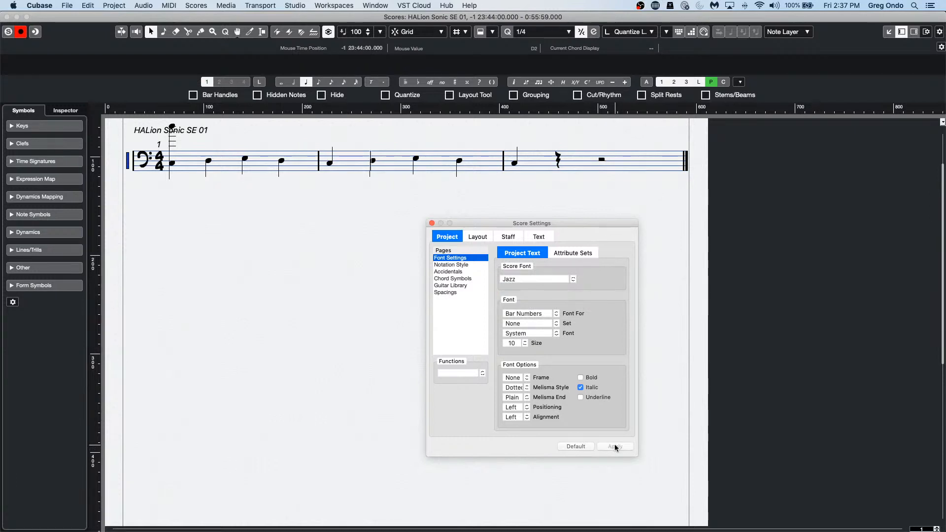
Step: Apply Bravura, then Petaluma (Dorico Jazz), and close Score Settings
left_click(545, 279)
left_click(547, 290)
left_click(615, 446)
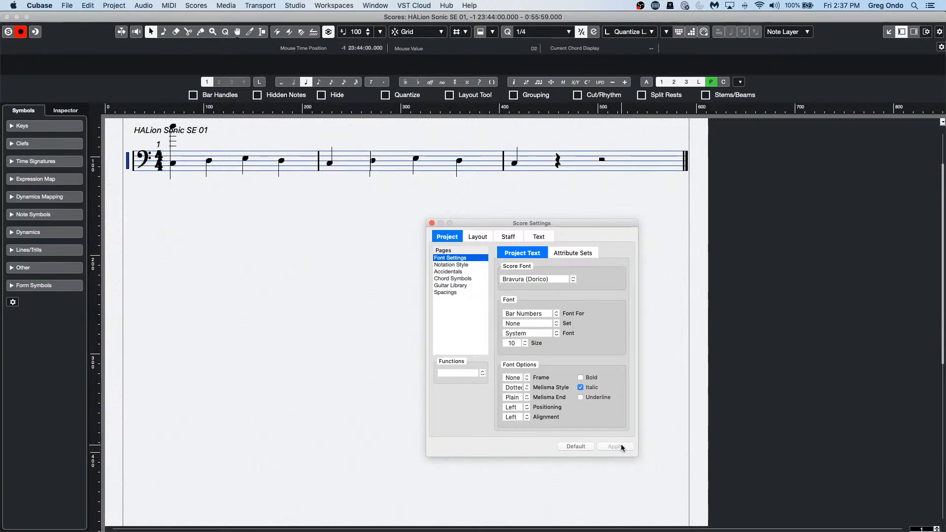
left_click(551, 279)
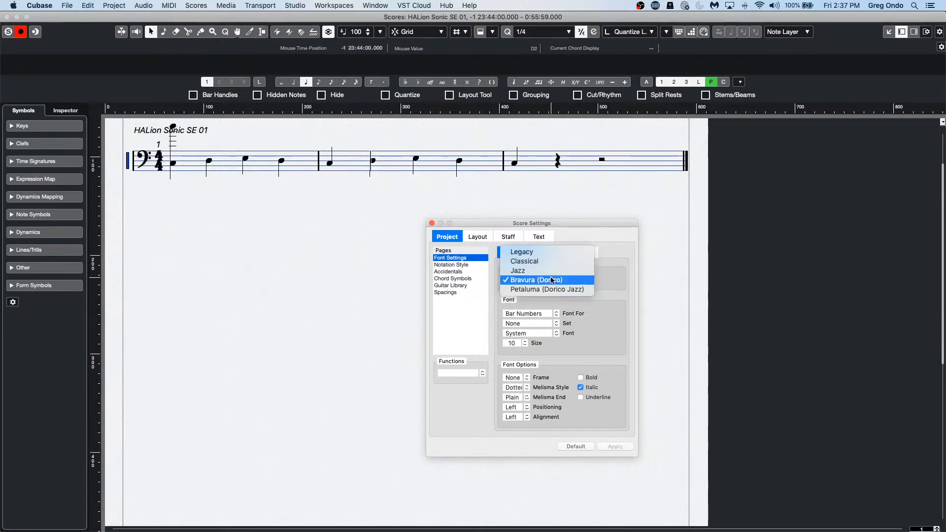
left_click(546, 289)
left_click(619, 446)
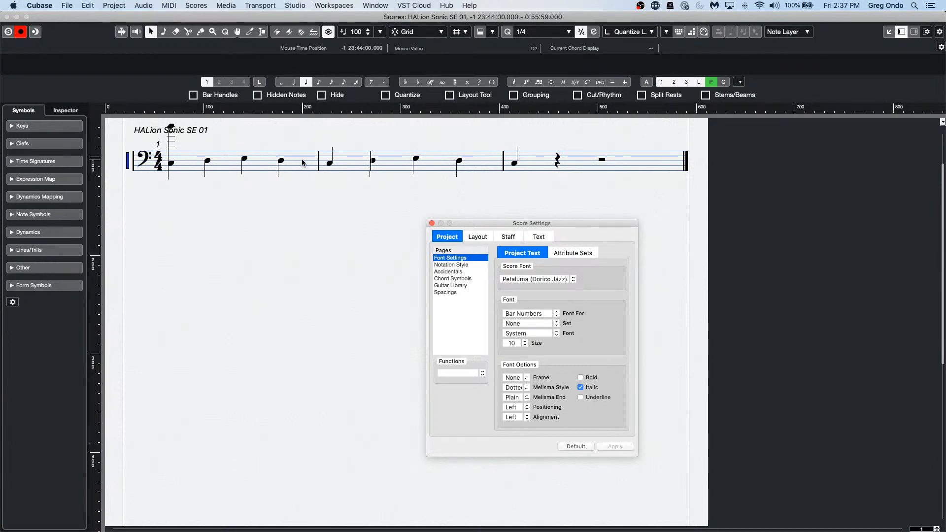
left_click(431, 223)
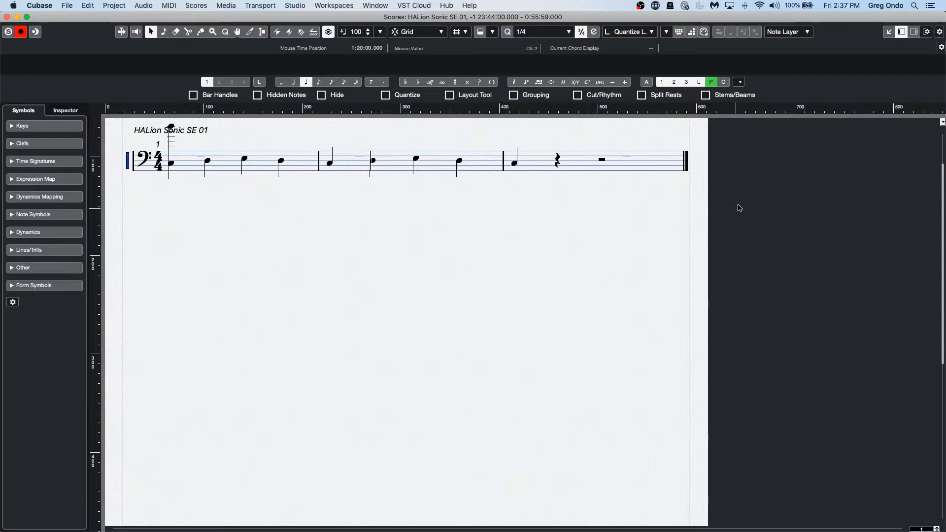
Step: Pick the Erase tool from the score toolbox, then close the Score Editor
right_click(180, 204)
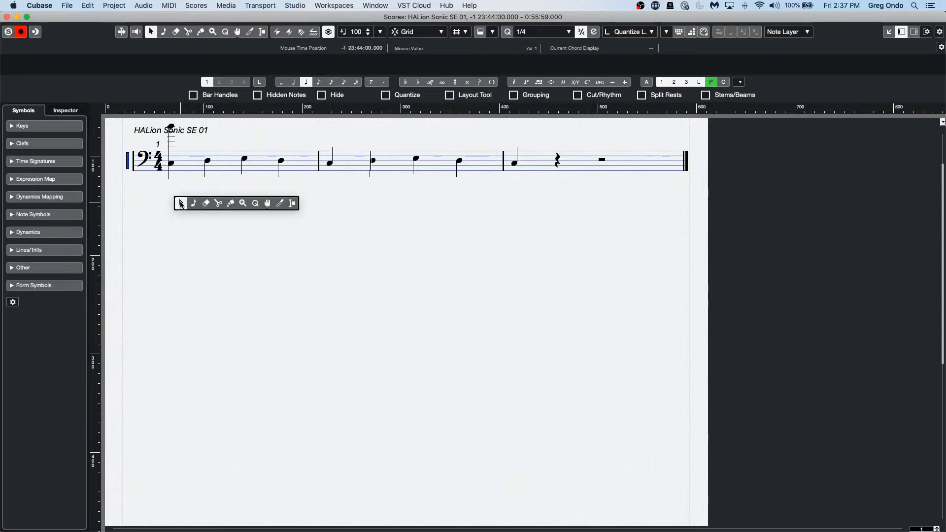
left_click(206, 203)
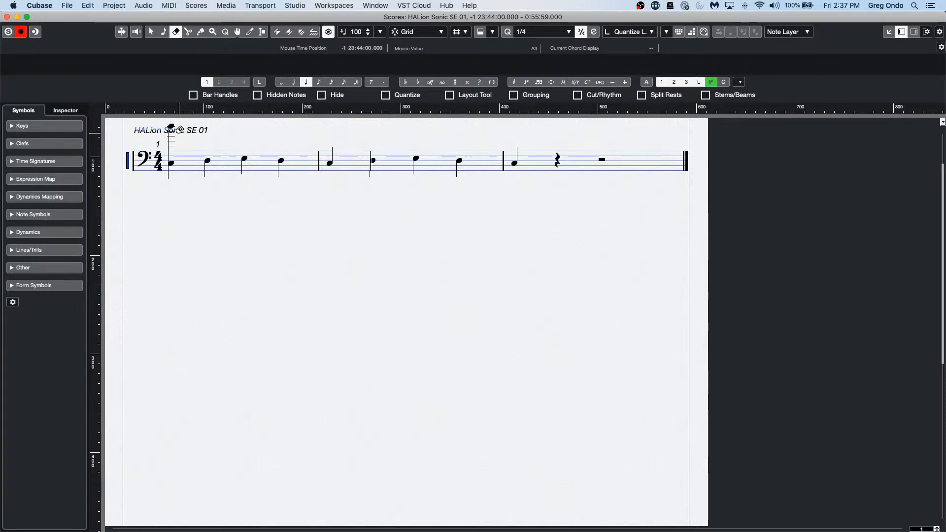
left_click(7, 16)
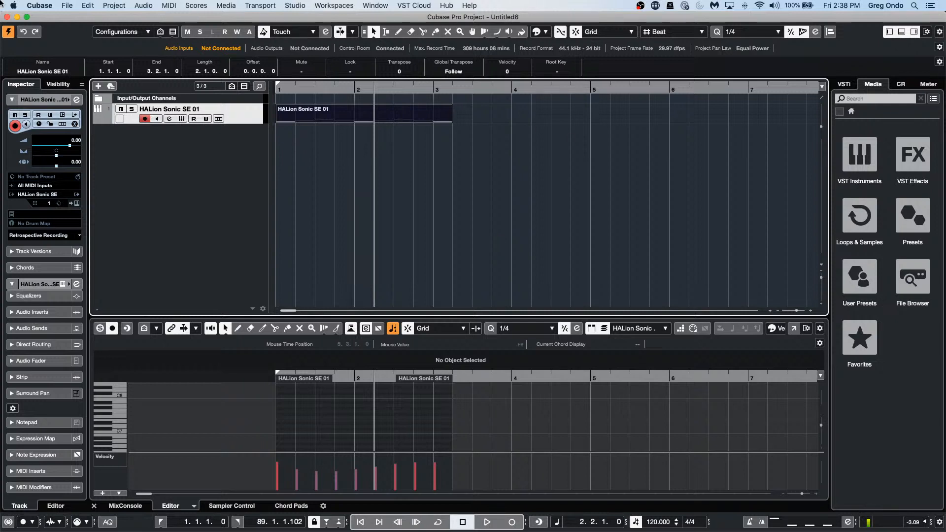
Step: Open CX Audio.cpr from Recent Projects, zoom out to bars 1–50, and activate it
left_click(69, 5)
mouse_move(87, 191)
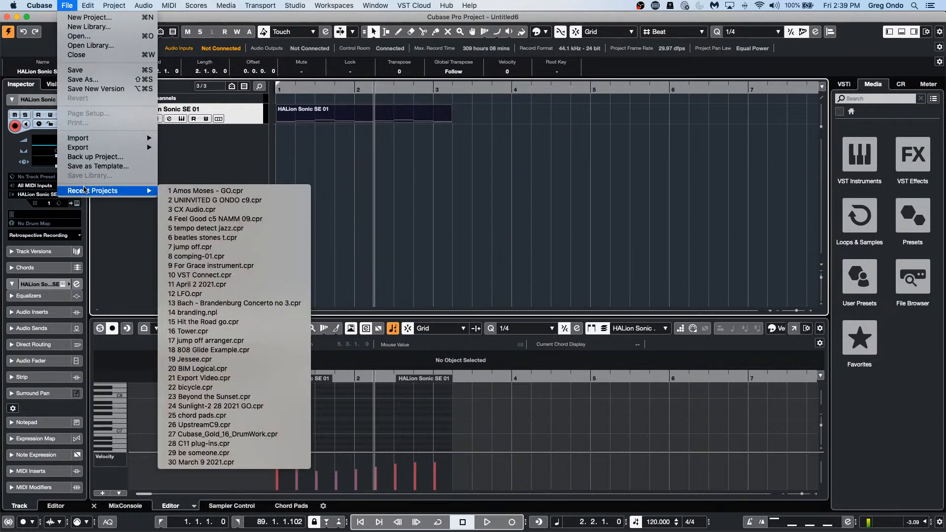
left_click(218, 211)
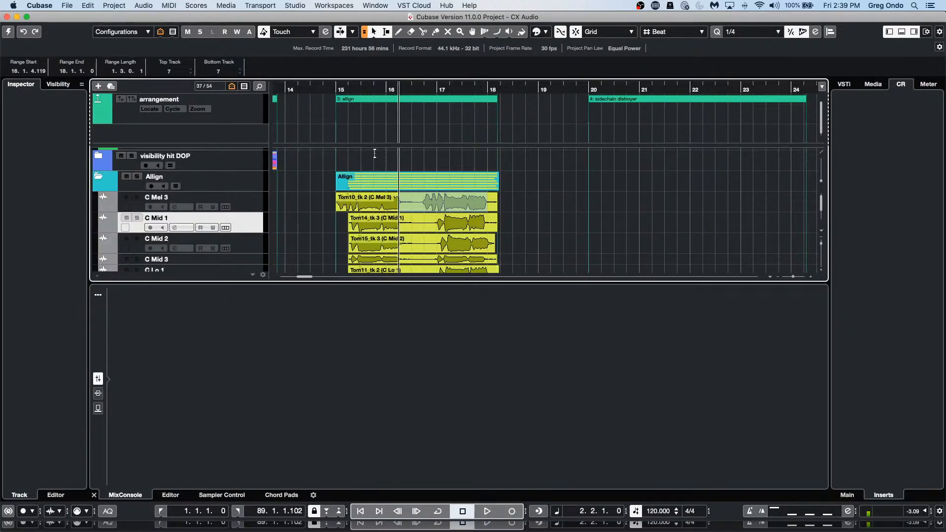
left_click_drag(488, 87, 478, 76)
scroll(556, 153, "down", 8)
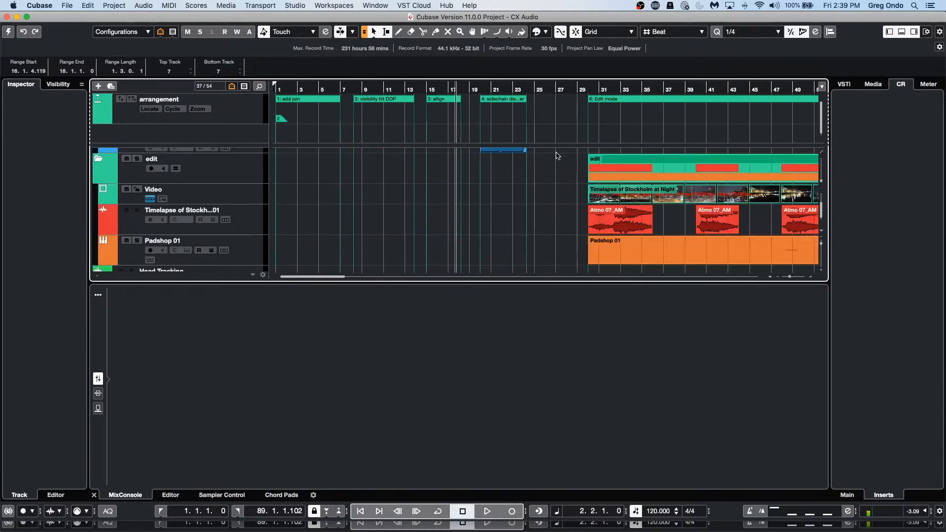
scroll(555, 153, "up", 3)
scroll(554, 153, "up", 2)
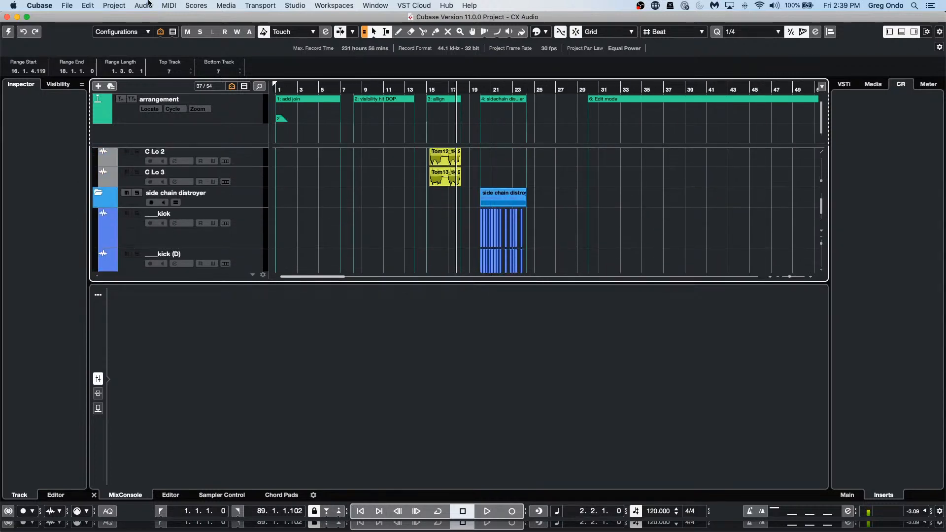
left_click(9, 32)
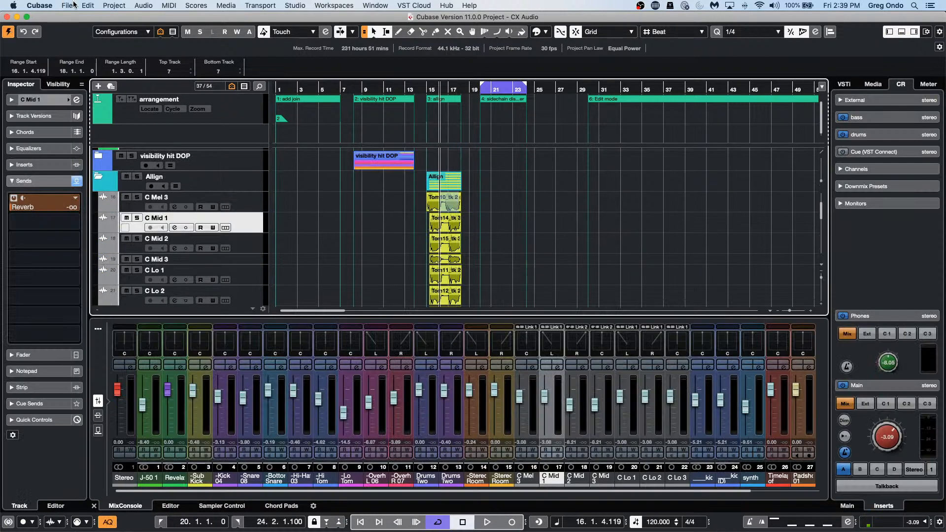
left_click(67, 5)
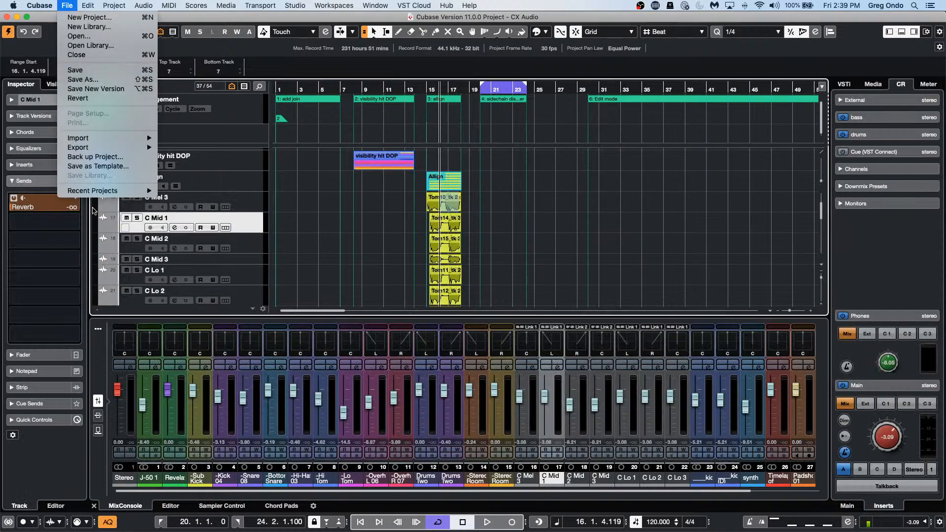
Step: Revert the CX Audio project from the File menu and confirm Revert in the dialog
mouse_move(99, 190)
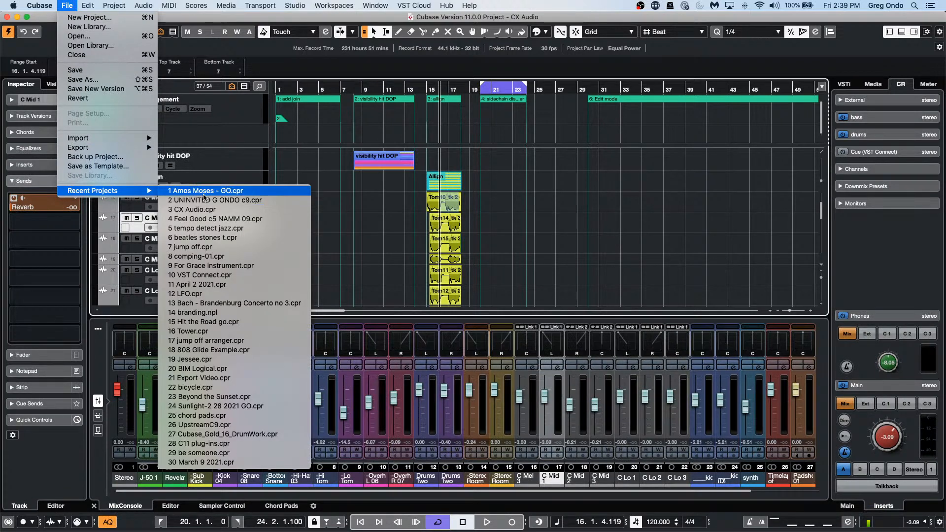
mouse_move(40, 4)
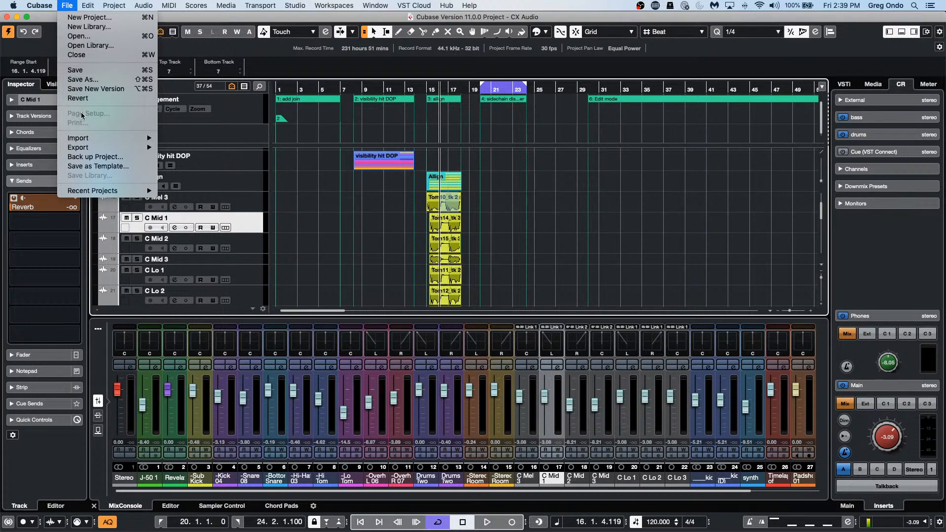
mouse_move(89, 146)
left_click(104, 98)
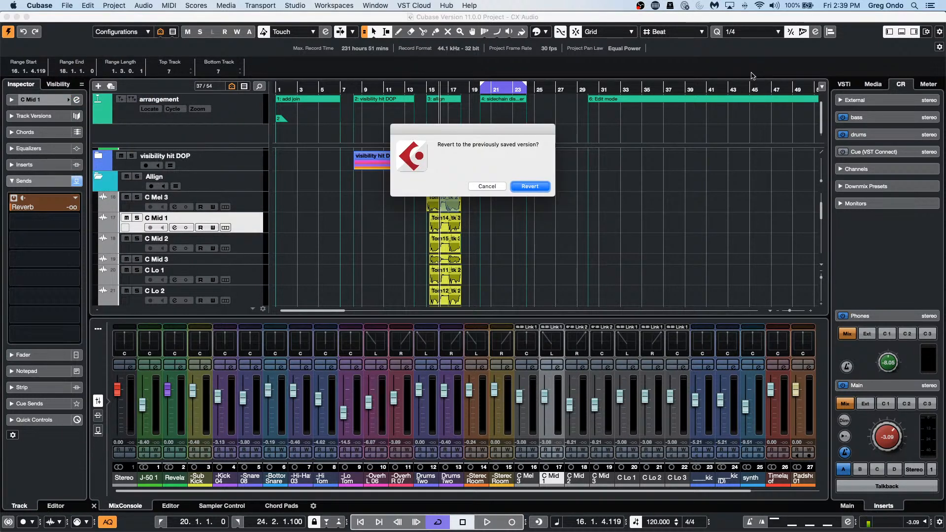
left_click(525, 187)
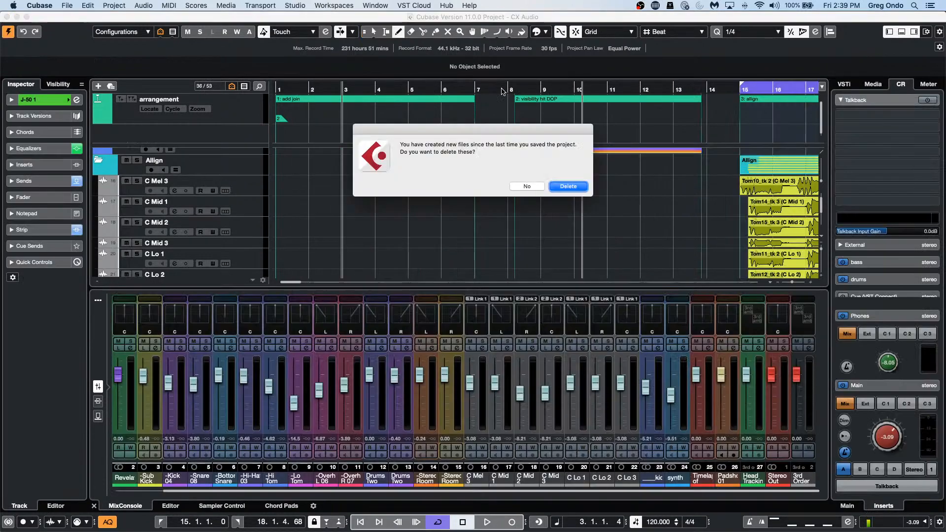
Step: Delete the files created since the last save and zoom the timeline far out
left_click(568, 187)
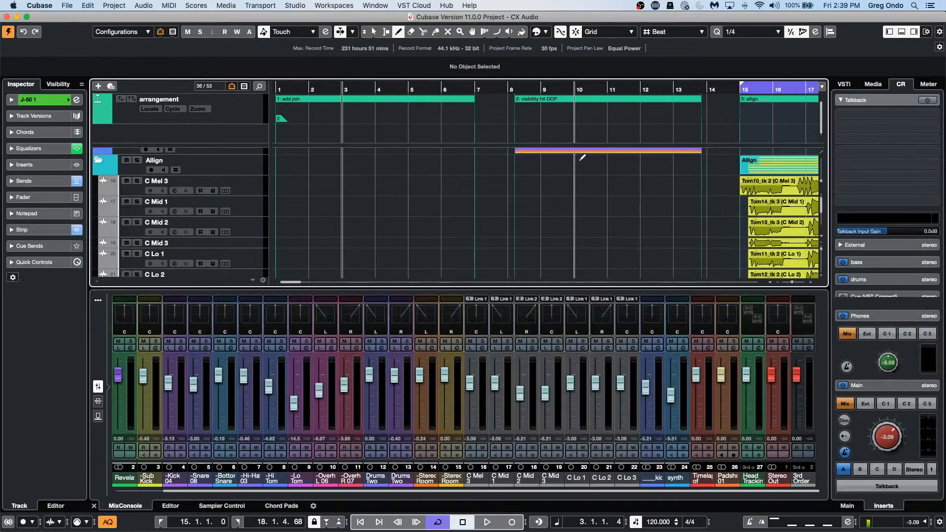
scroll(553, 159, "down", 3)
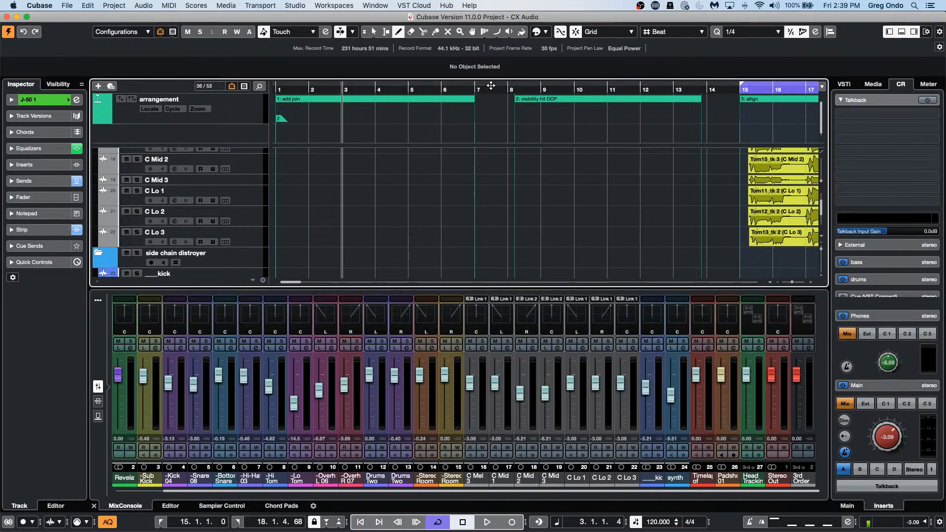
left_click_drag(489, 87, 564, 163)
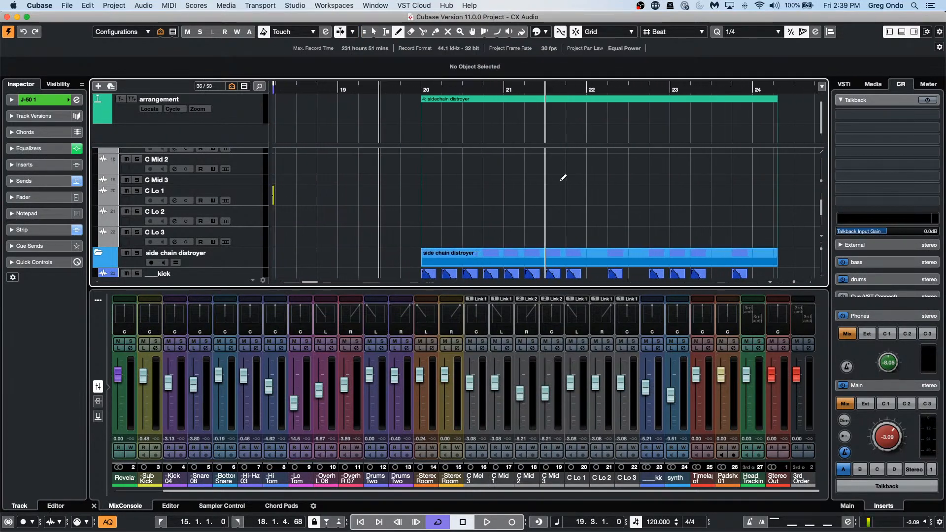
Step: Select the side chain distroyer part, zoom in, and set the locators to it with P
key("1")
left_click(516, 257)
key("l")
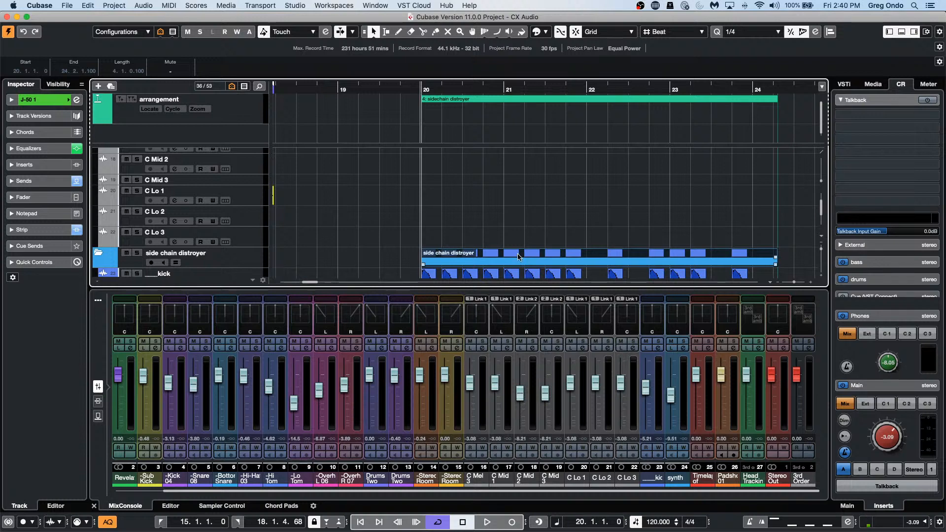
key("p")
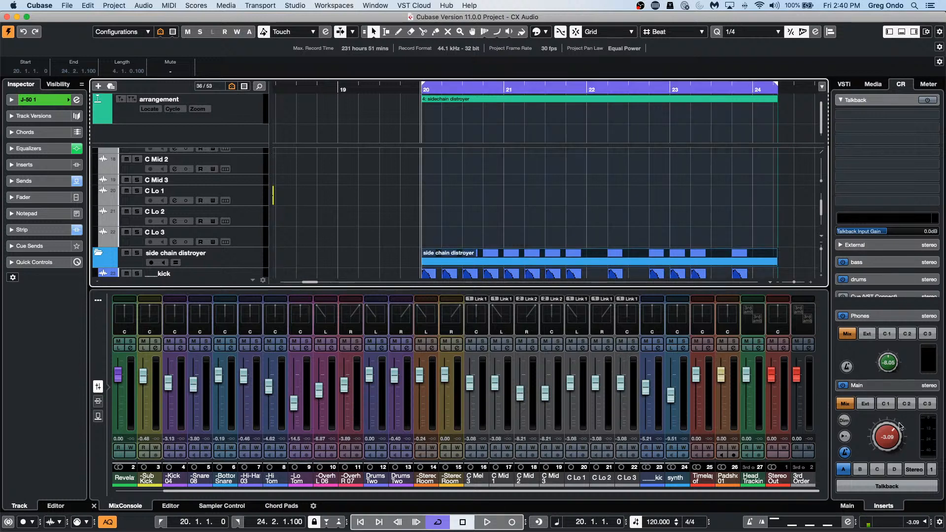
Step: Lower the Control Room Main level to about -16.4 and start playback
left_click_drag(893, 427, 891, 460)
key("space")
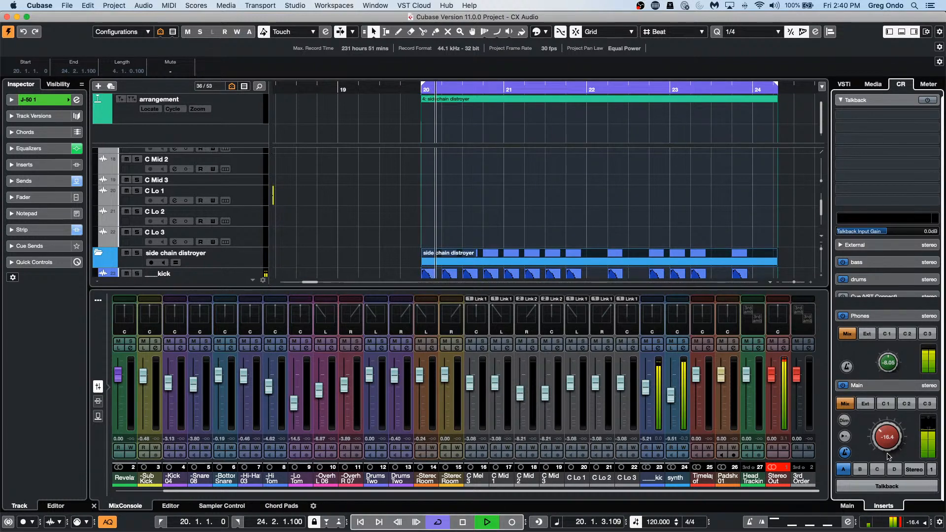
scroll(598, 206, "down", 4)
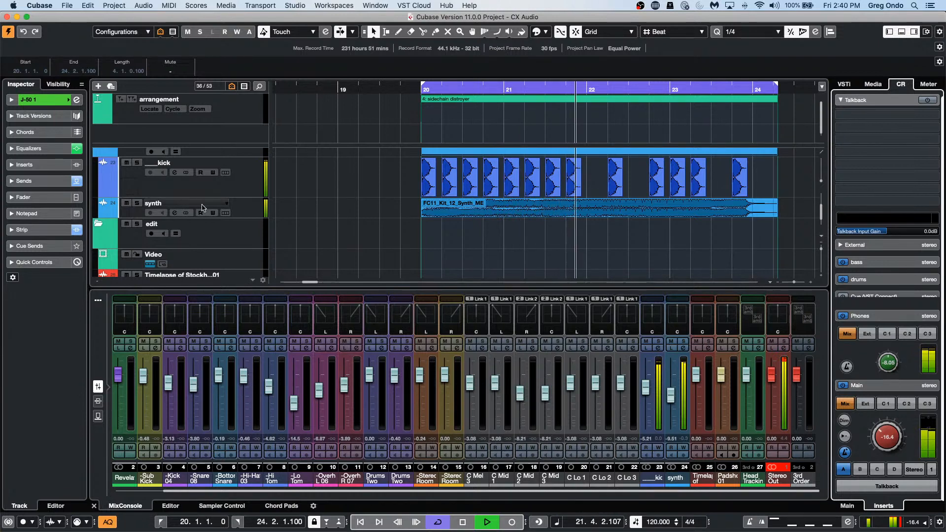
Step: Add the _kick track as side-chain source on the synth track's Compressor insert
left_click(241, 206)
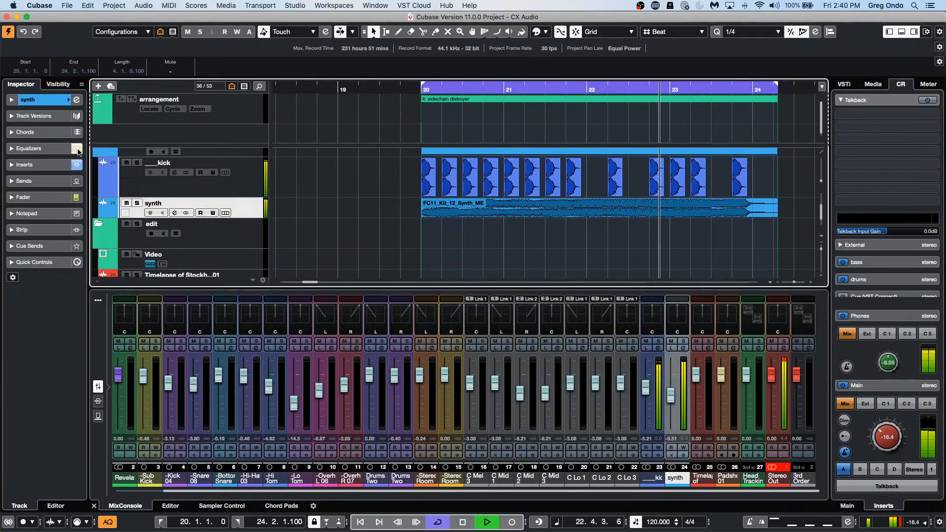
left_click(53, 102)
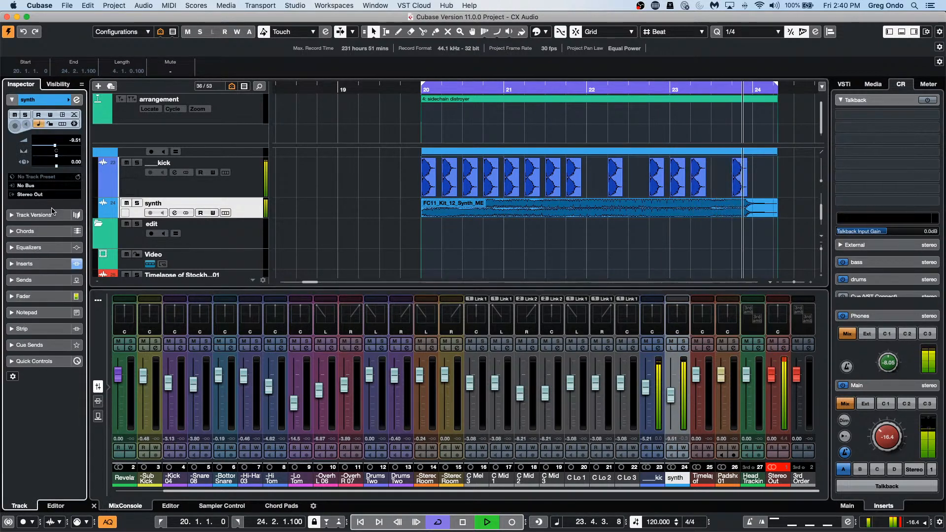
left_click(53, 268)
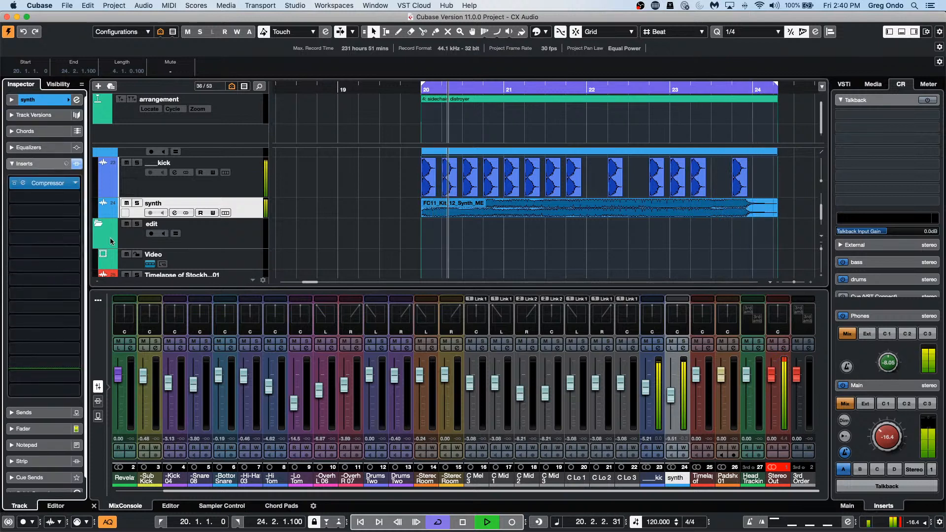
left_click(58, 184)
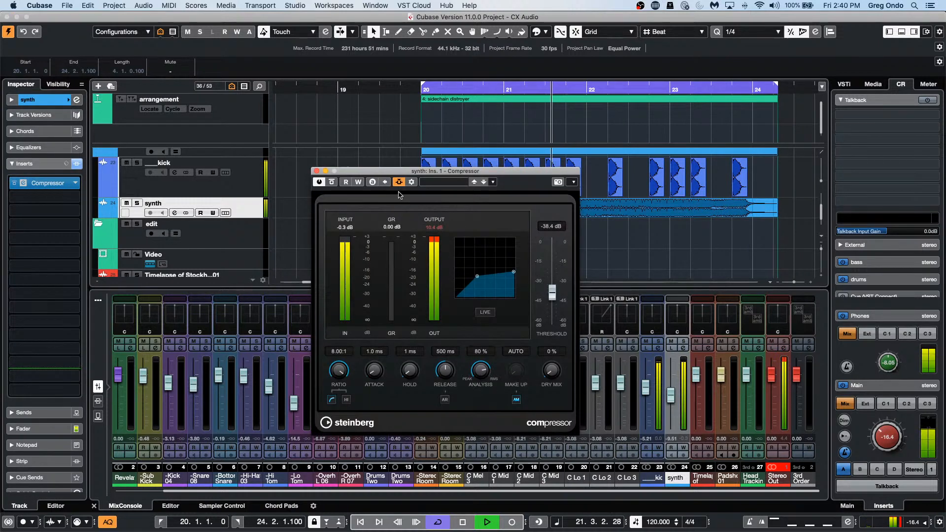
left_click(412, 182)
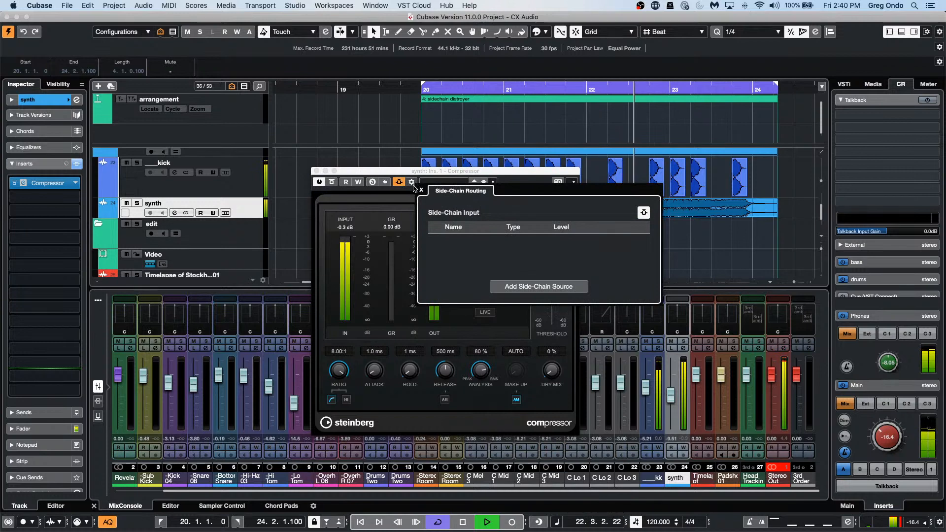
left_click(531, 288)
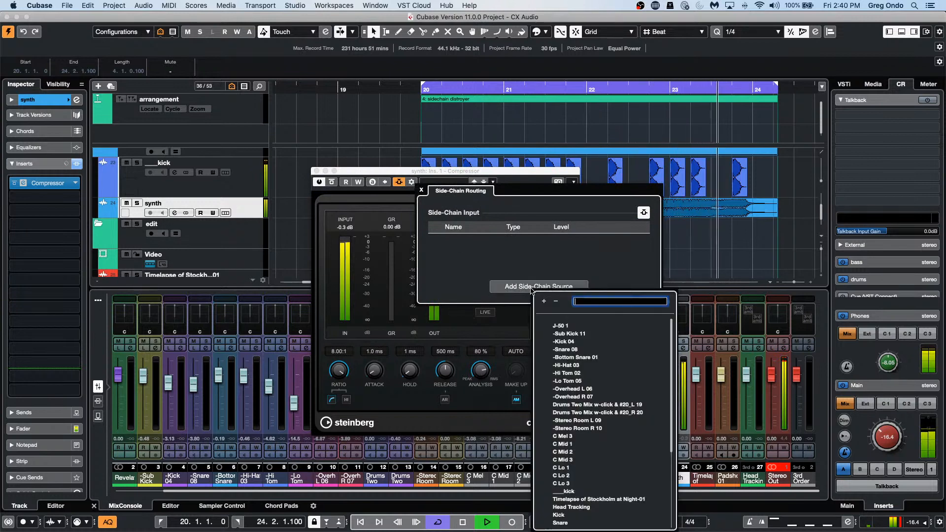
left_click(569, 491)
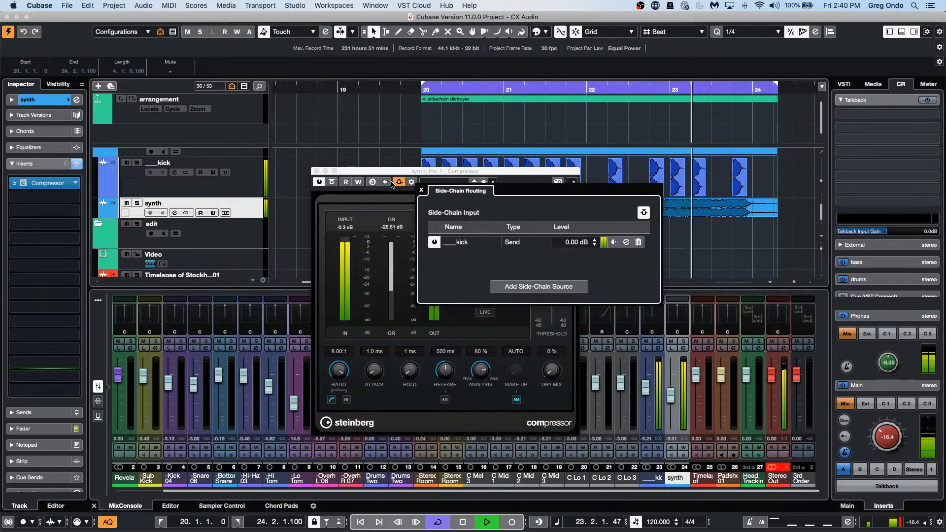
left_click(421, 191)
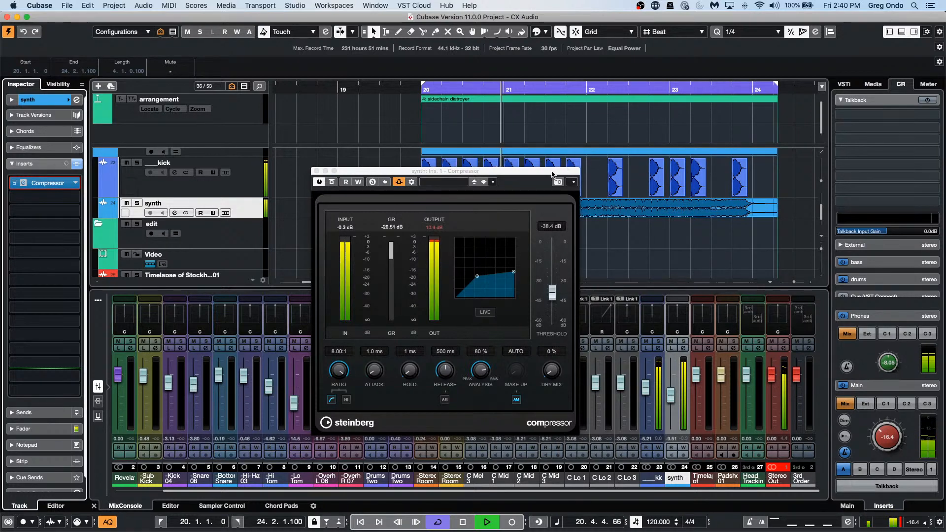
Step: Drag the Compressor window off the synth part, then stop the transport
left_click_drag(550, 172, 661, 217)
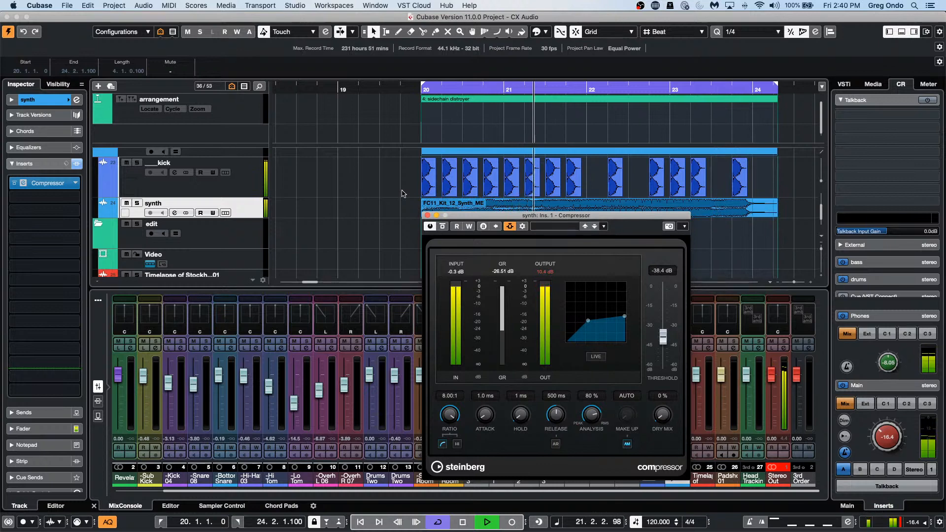
key("space")
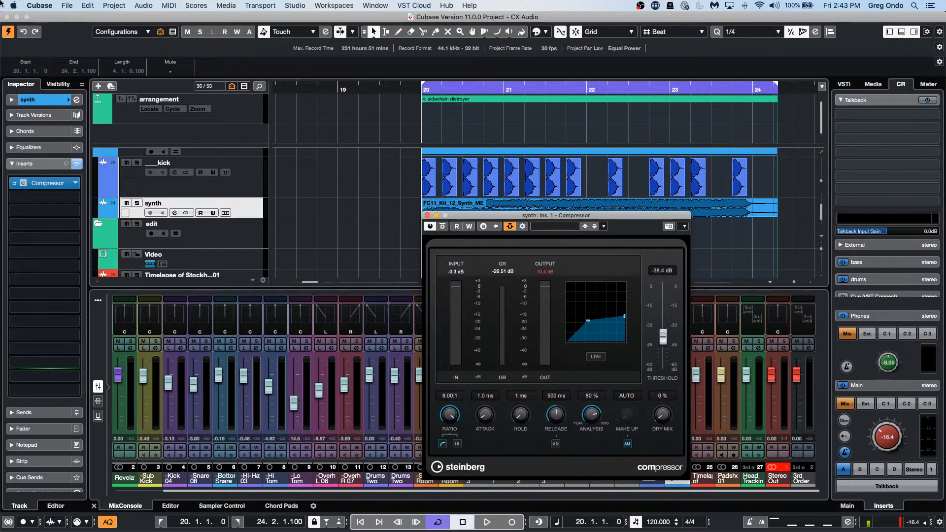
Step: Open 'Bach - Brandenburg Concerto no 3.cpr' from Recent Projects, activate it, and select the Violin II part
left_click(67, 6)
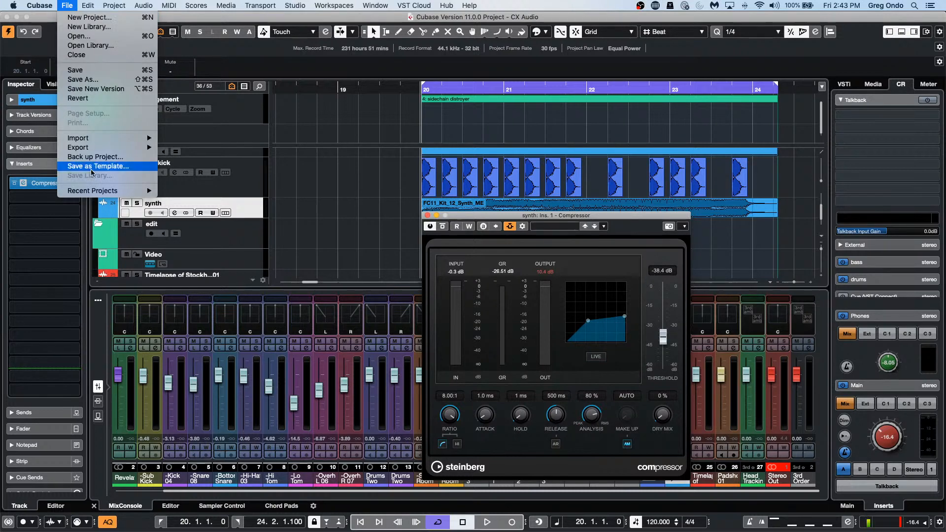
mouse_move(102, 192)
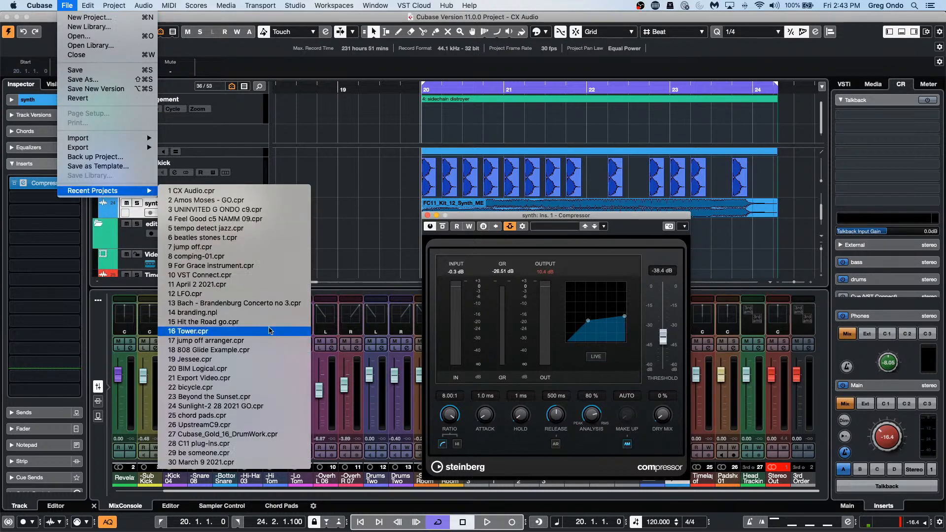
left_click(268, 303)
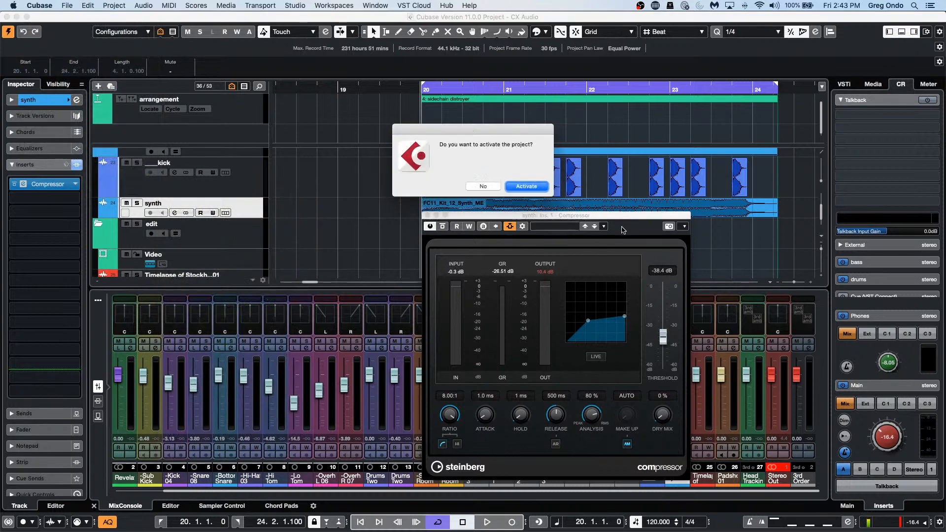
left_click(526, 186)
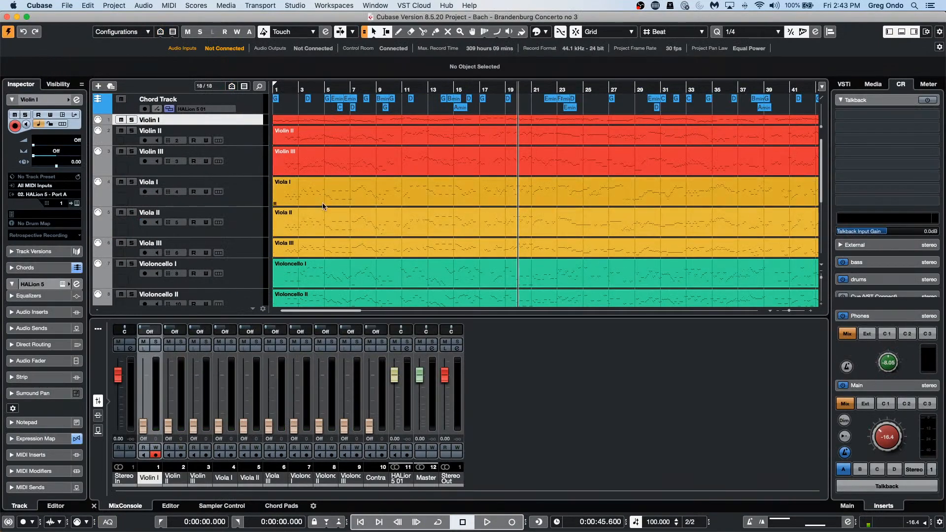
left_click(372, 143)
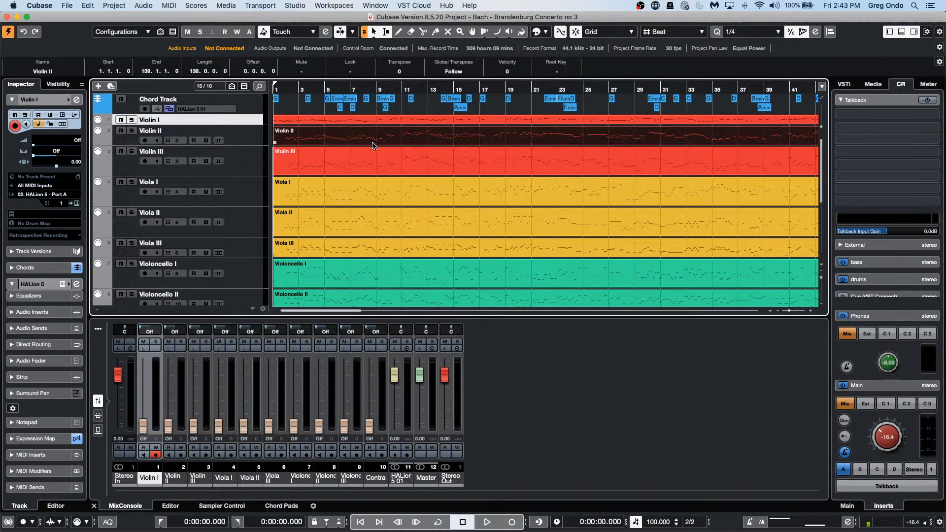
Step: Open the Violin II part in the Score Editor and zoom in on the notes
key("super+r")
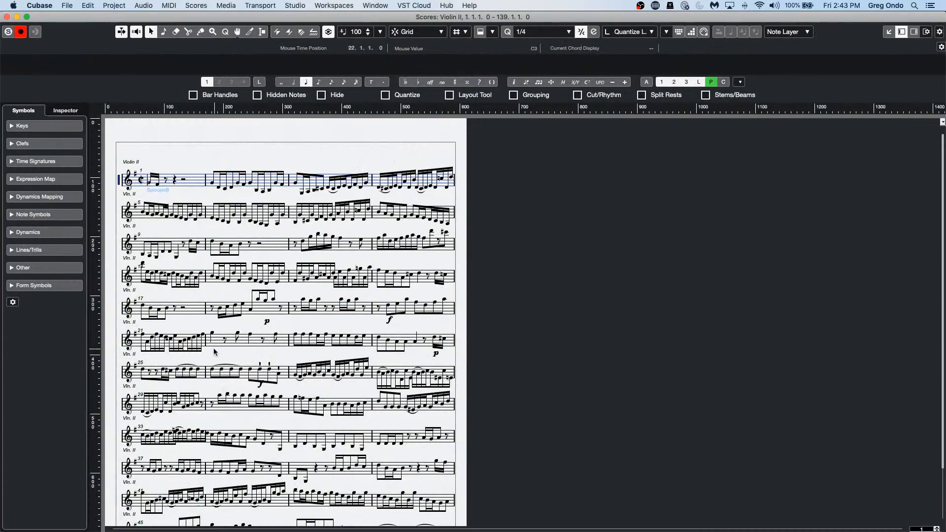
key("g")
key("h")
key("h")
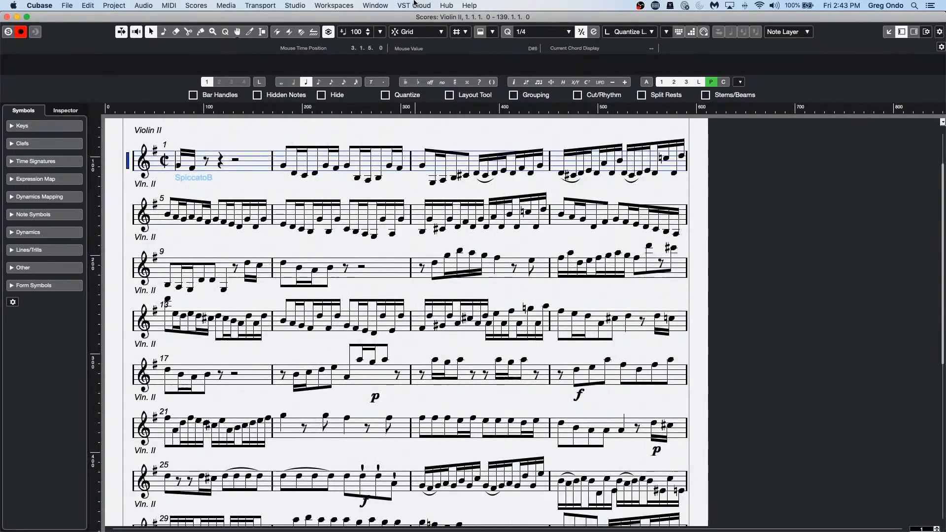
left_click(188, 7)
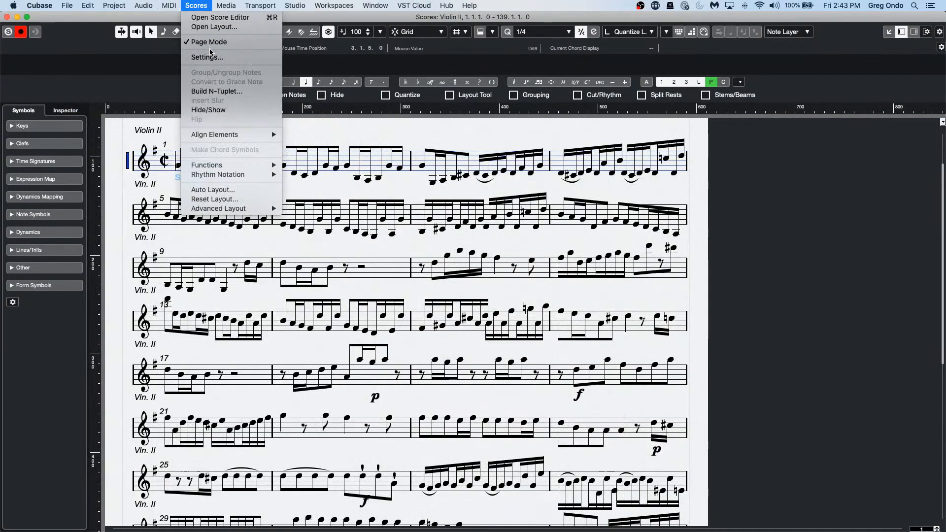
left_click(315, 304)
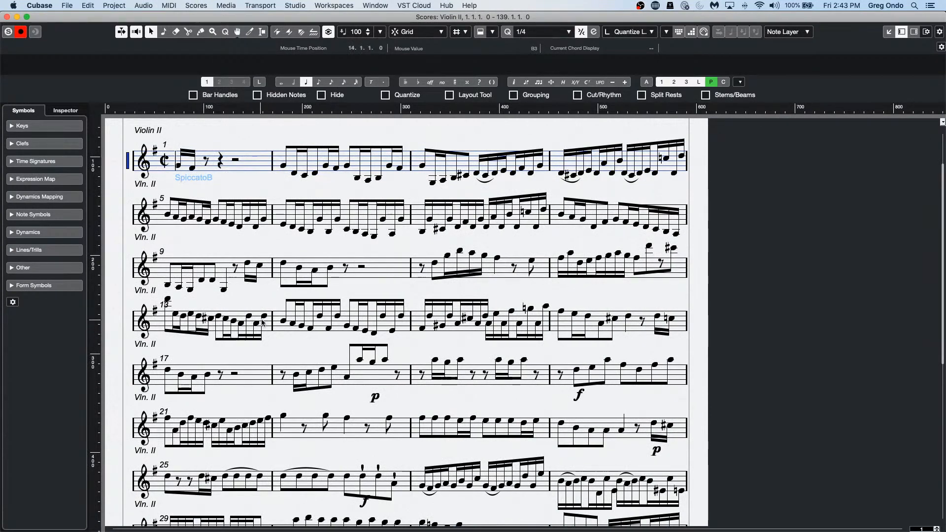
Step: Activate the bar 9 staff, enable Solo Editor, and set the playback position to bar 15
left_click(334, 274)
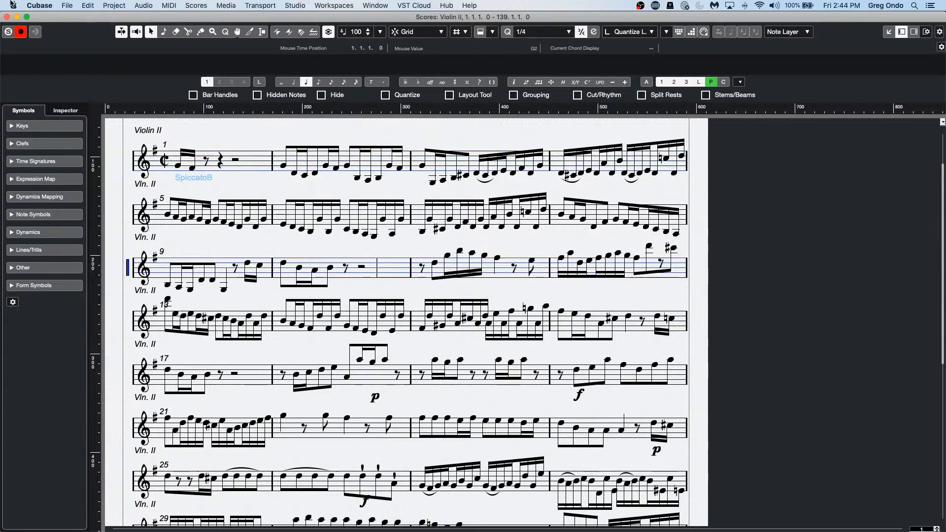
left_click(8, 31)
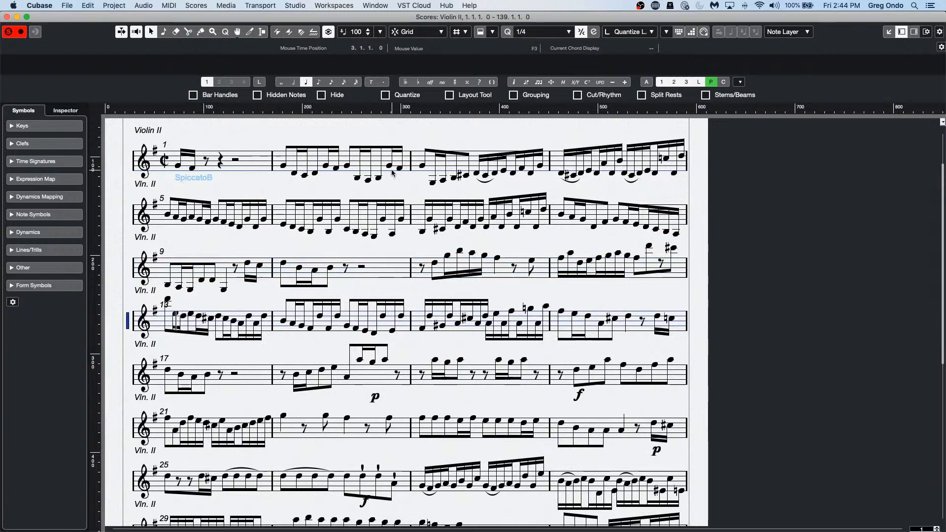
left_click(422, 327, "alt+shift")
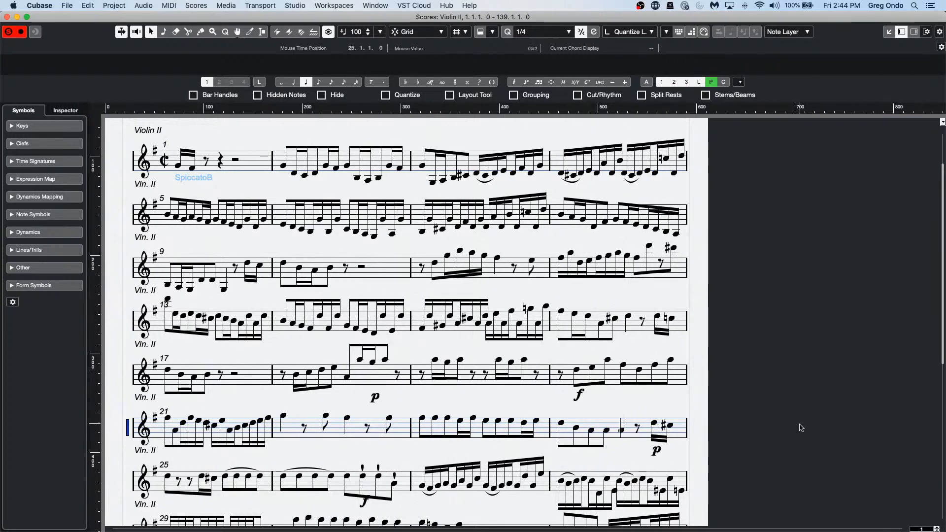
Step: Play the Violin II score from the first system near bar 2, glancing through the Window menu
left_click(284, 167)
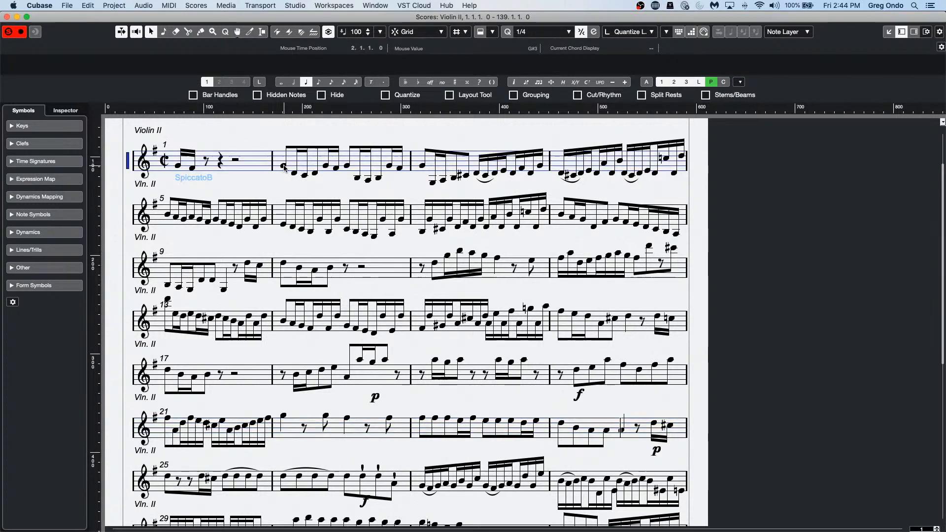
key("space")
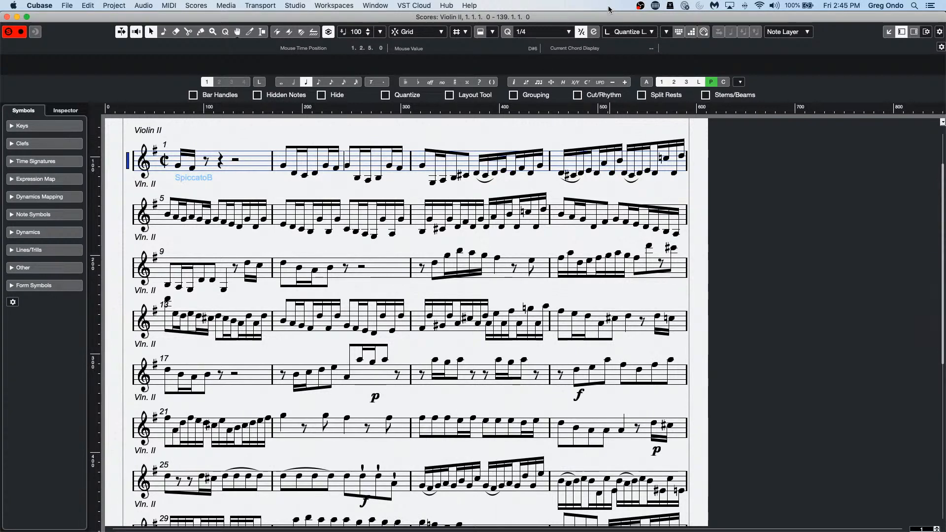
left_click(303, 6)
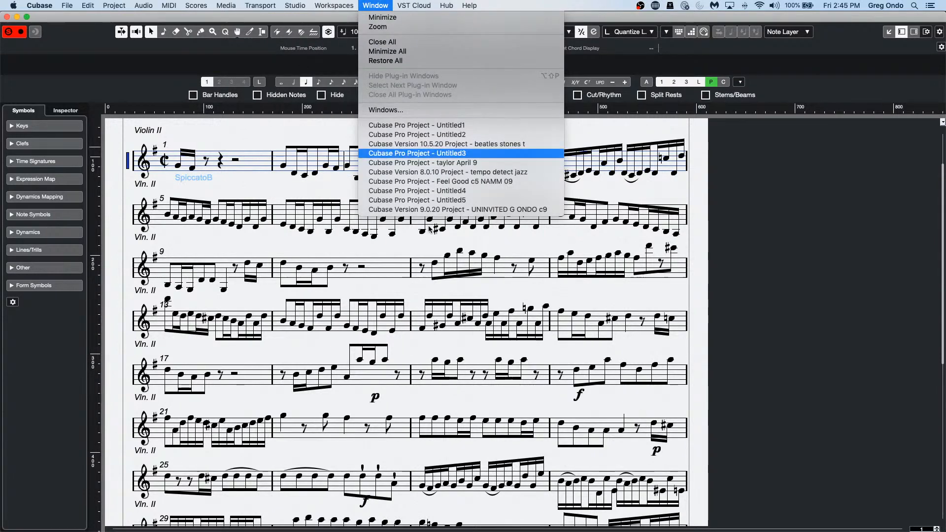
left_click(363, 457)
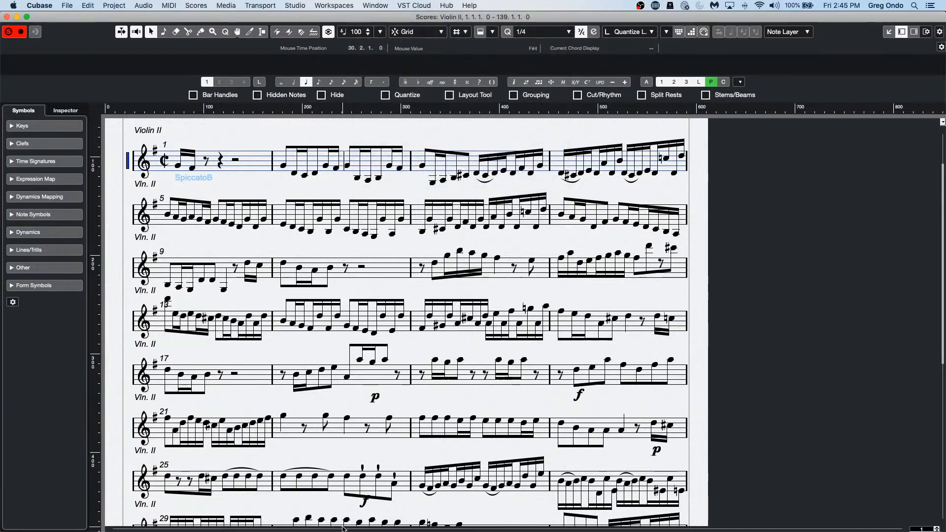
Step: Close the Score Editor and toggle Constrain Delay Compensation repeatedly, leaving it off
mouse_move(268, 526)
left_click(7, 16)
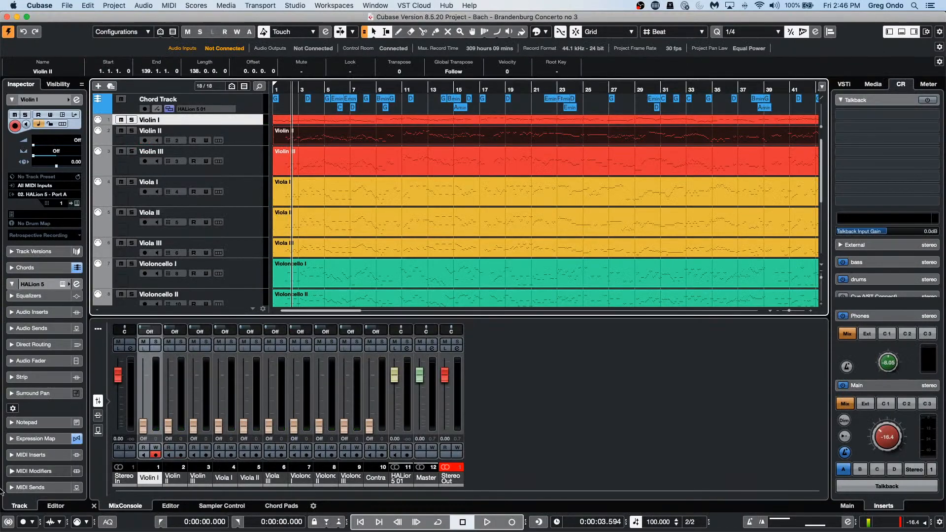
left_click(7, 524)
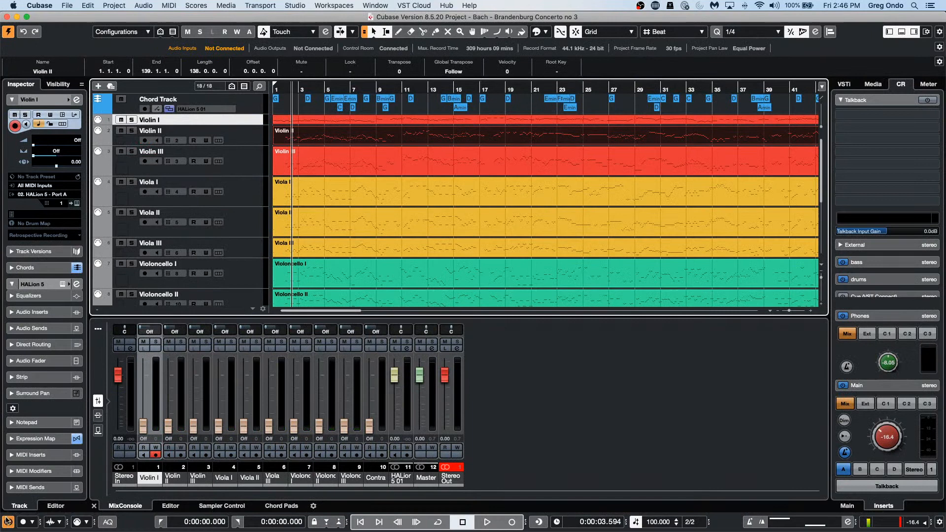
left_click(7, 524)
left_click(8, 523)
left_click(9, 523)
left_click(8, 523)
left_click(10, 521)
left_click(10, 521)
left_click(10, 521)
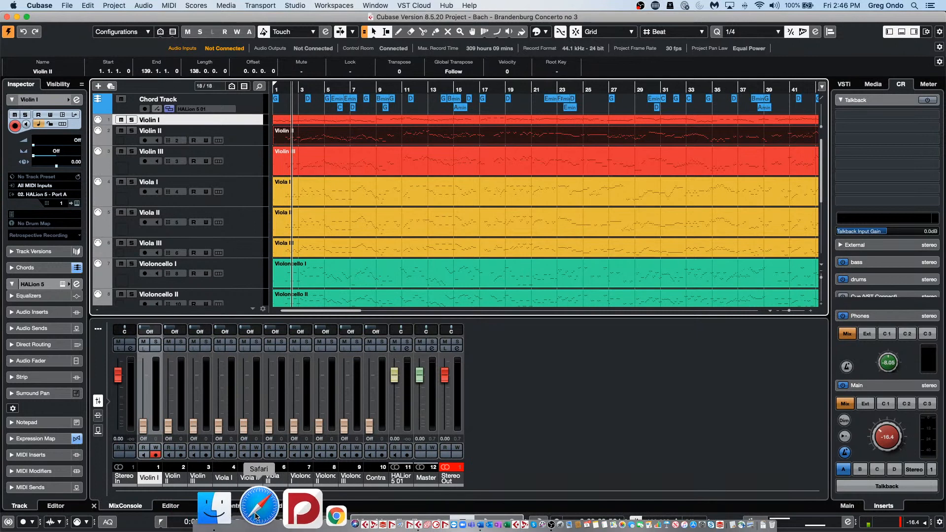
Step: In Safari, google 'Cubase records MIDI too early' and scroll through the results and back up
left_click(256, 516)
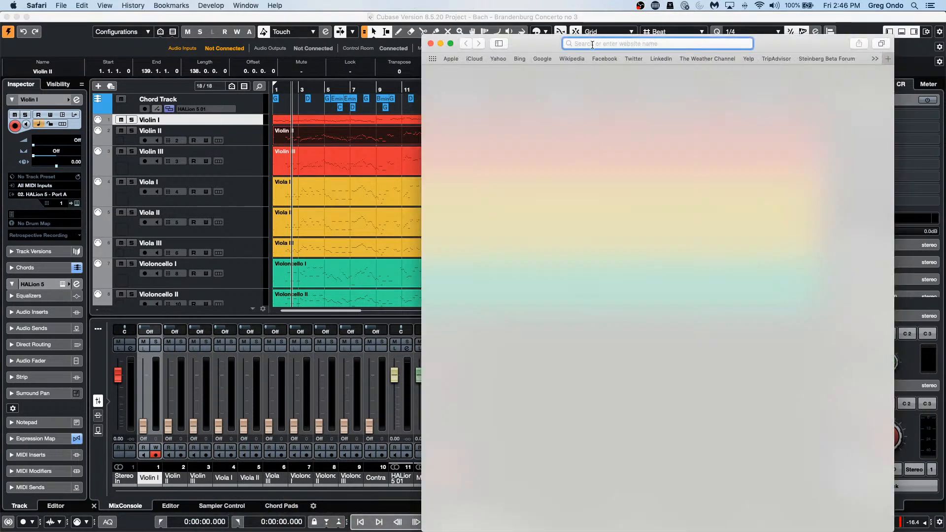
type("Cu")
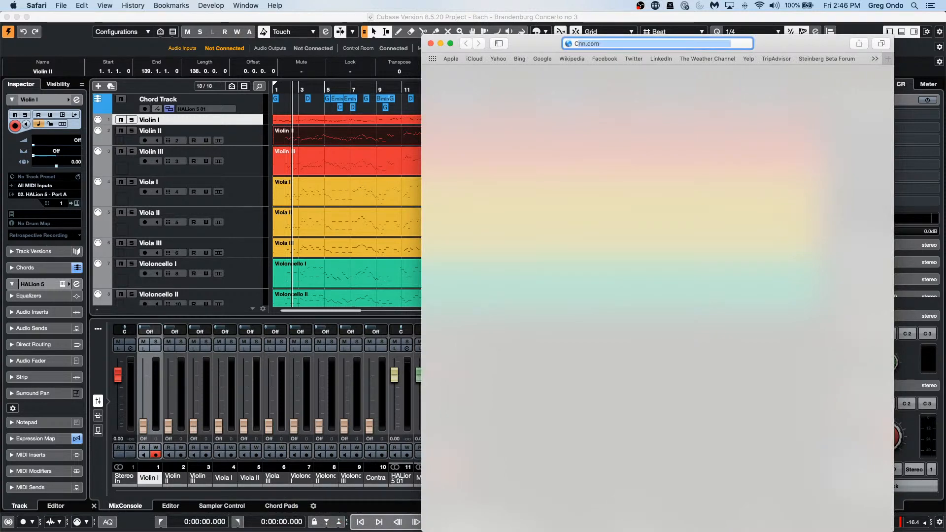
type("base ")
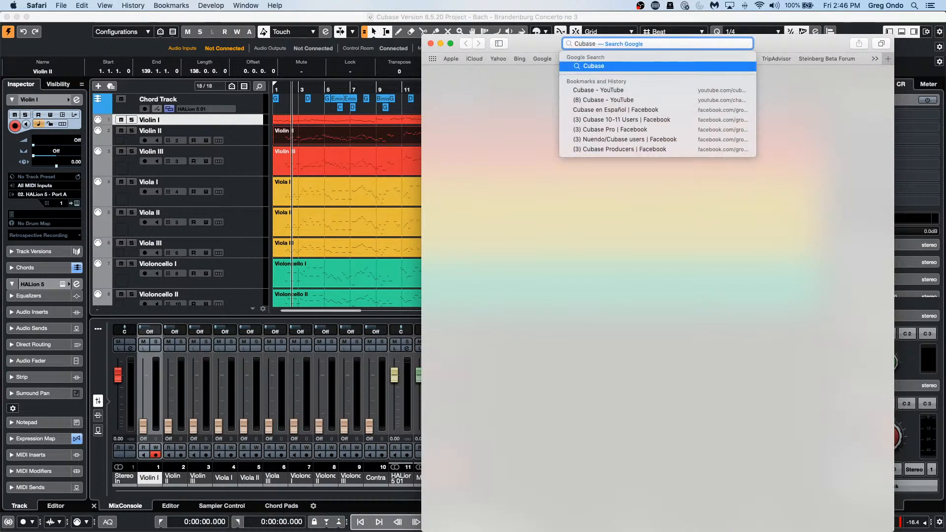
type("reco")
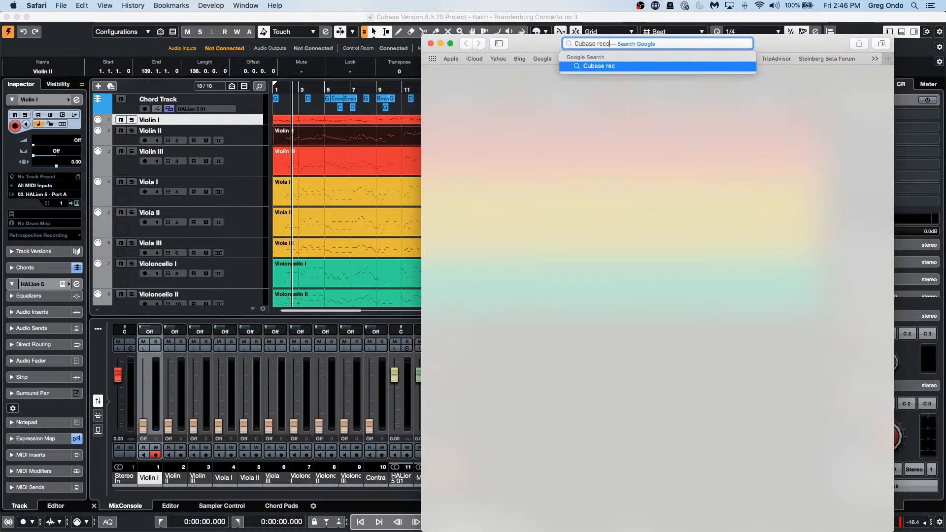
type("rds MI")
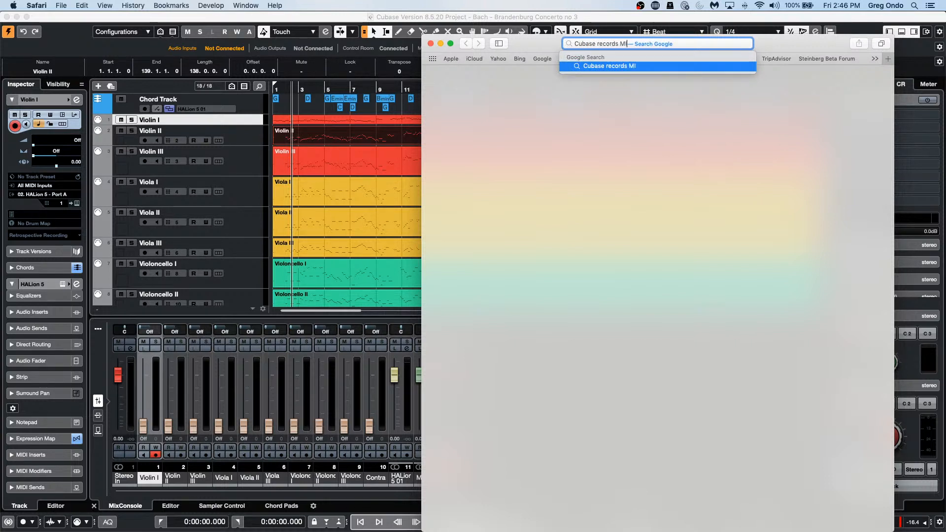
type("DI too early")
key("Return")
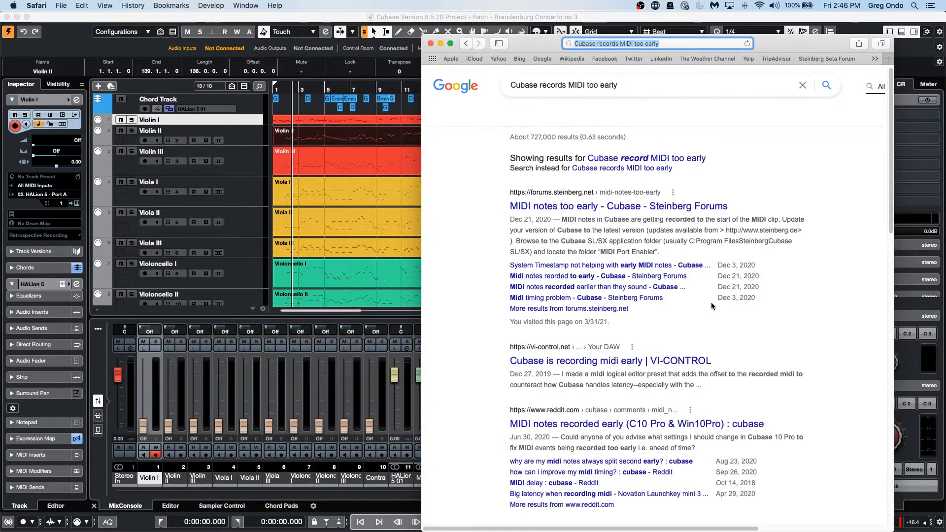
scroll(711, 302, "down", 3)
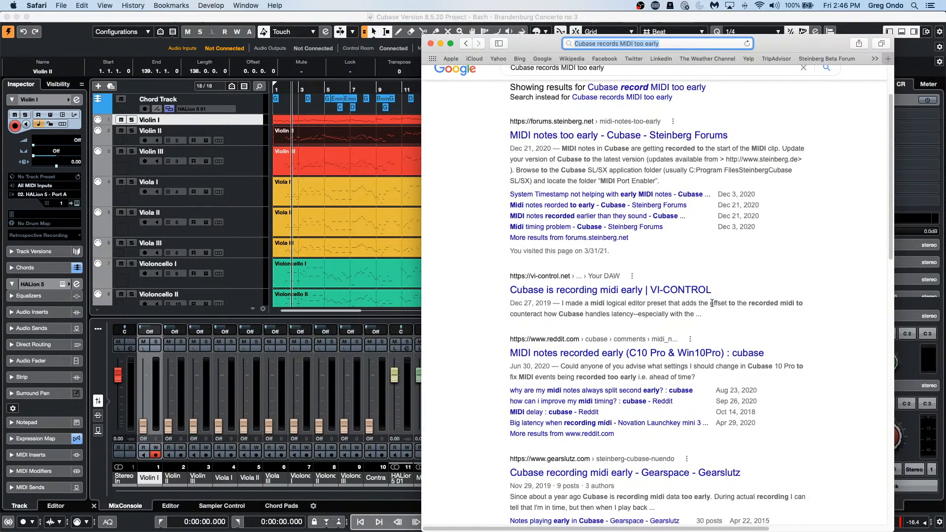
scroll(712, 302, "down", 6)
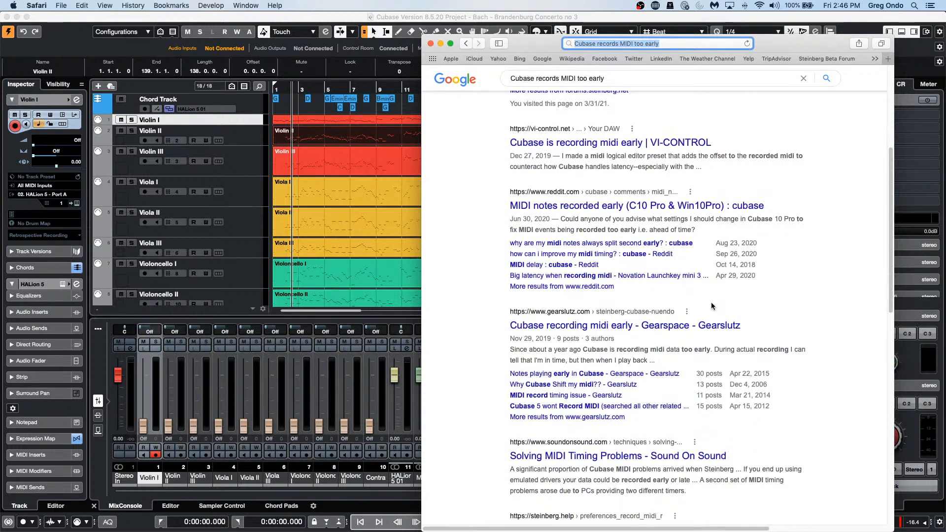
scroll(711, 302, "down", 3)
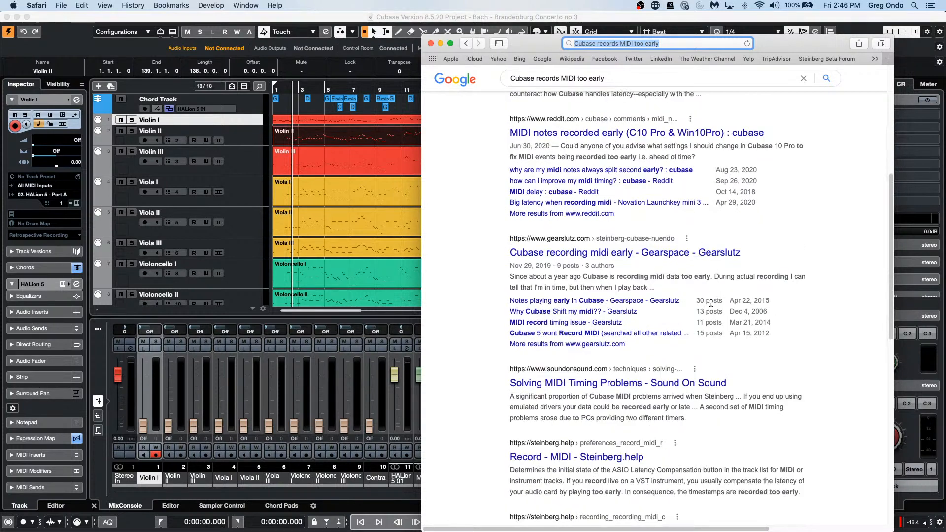
scroll(710, 303, "down", 3)
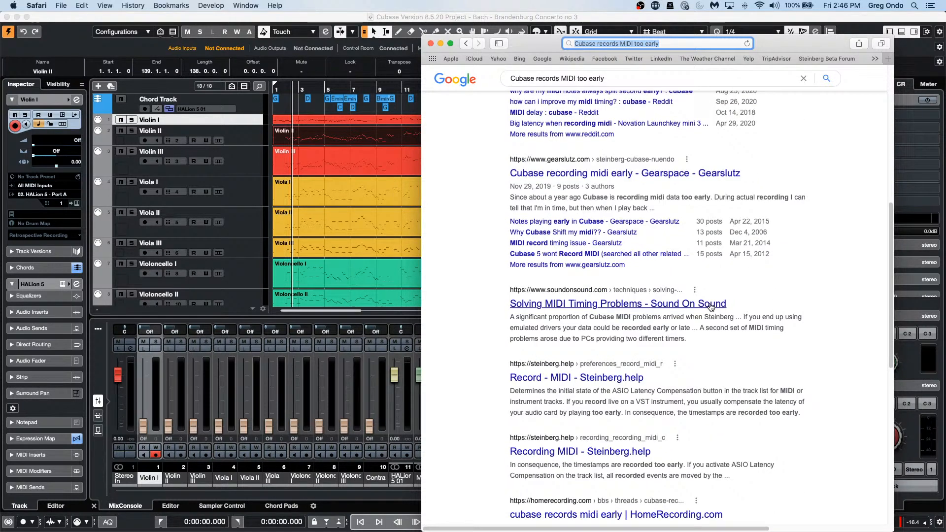
scroll(711, 306, "down", 3)
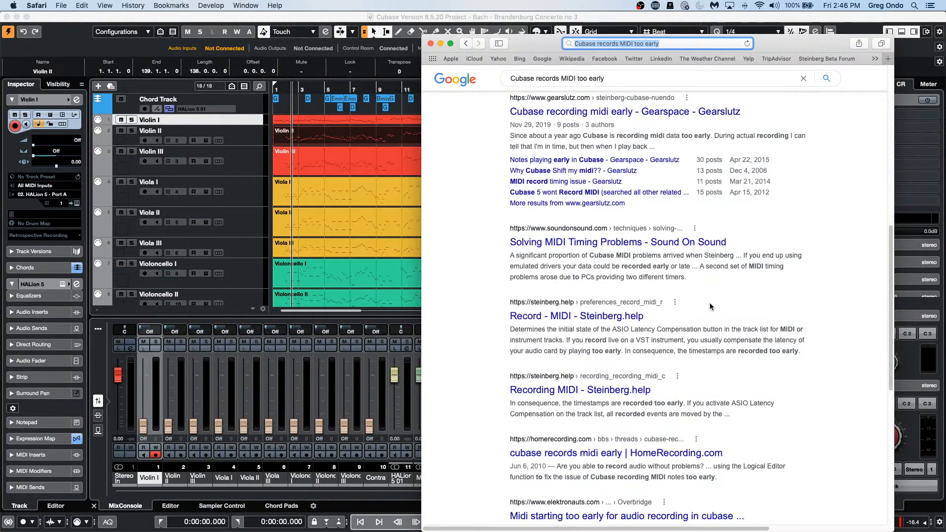
scroll(711, 307, "down", 3)
scroll(710, 304, "up", 5)
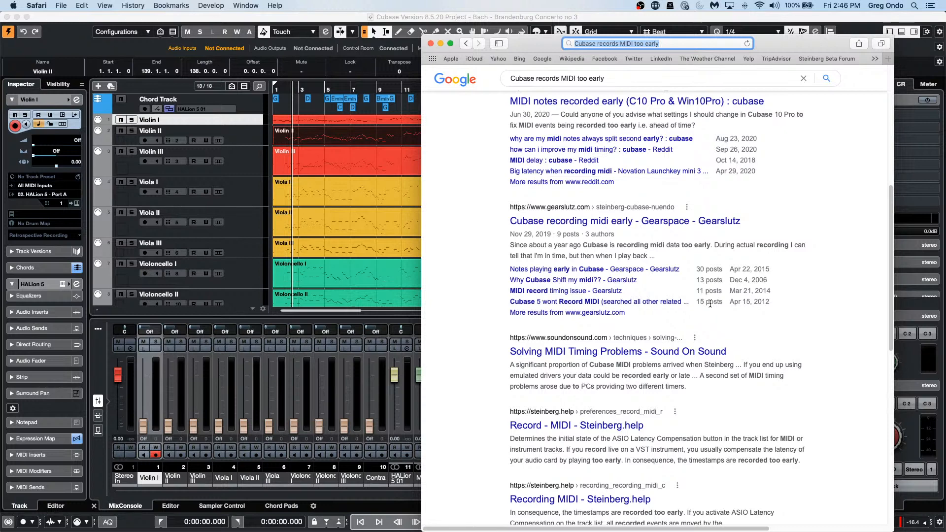
scroll(710, 303, "up", 10)
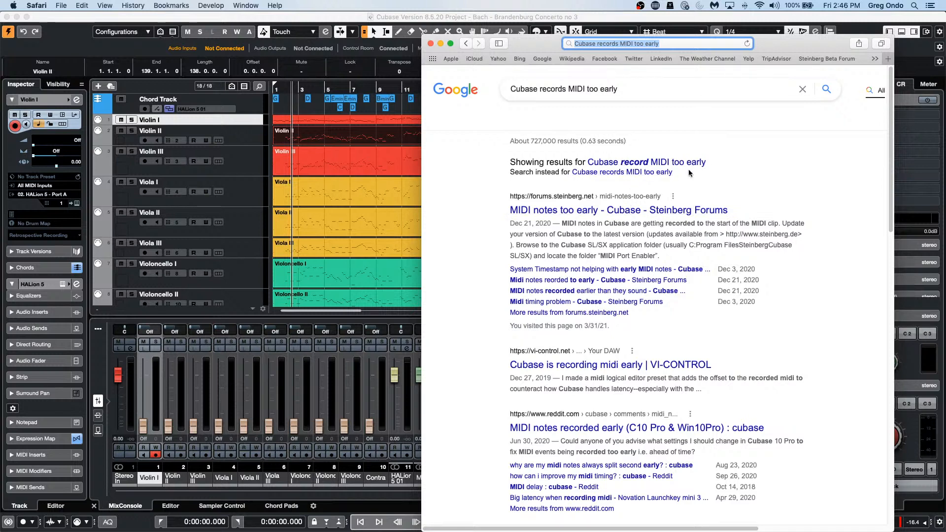
Step: Search the exact wording, add '+ Steinberg.net' to the query, and scroll the Steinberg forum results
left_click(668, 173)
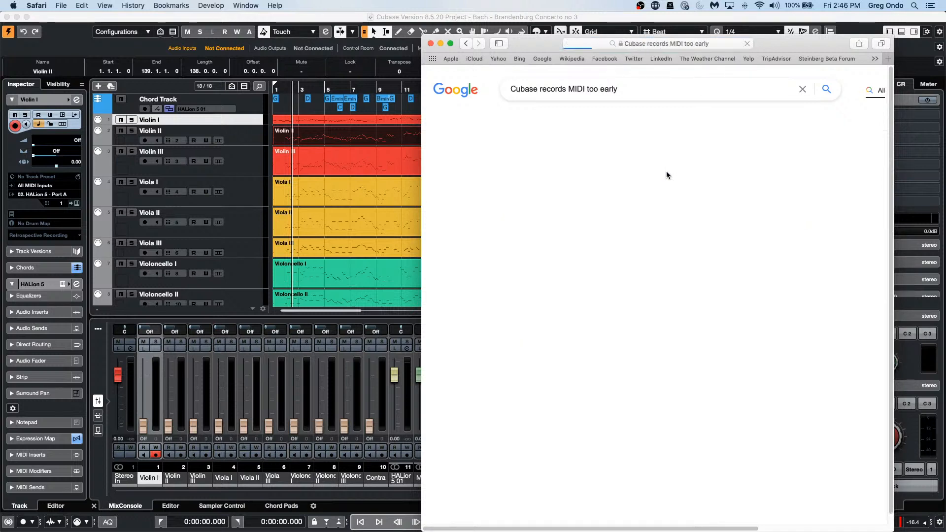
left_click(644, 85)
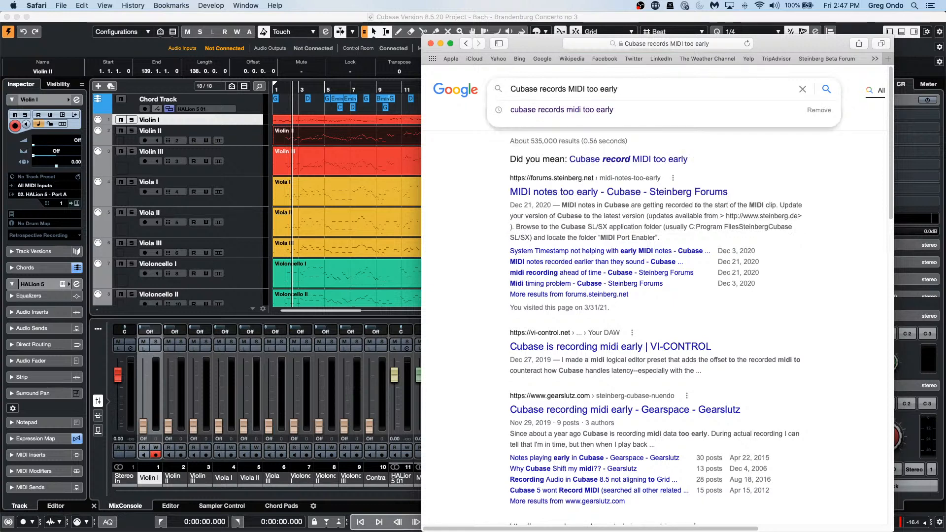
type("+ Ste")
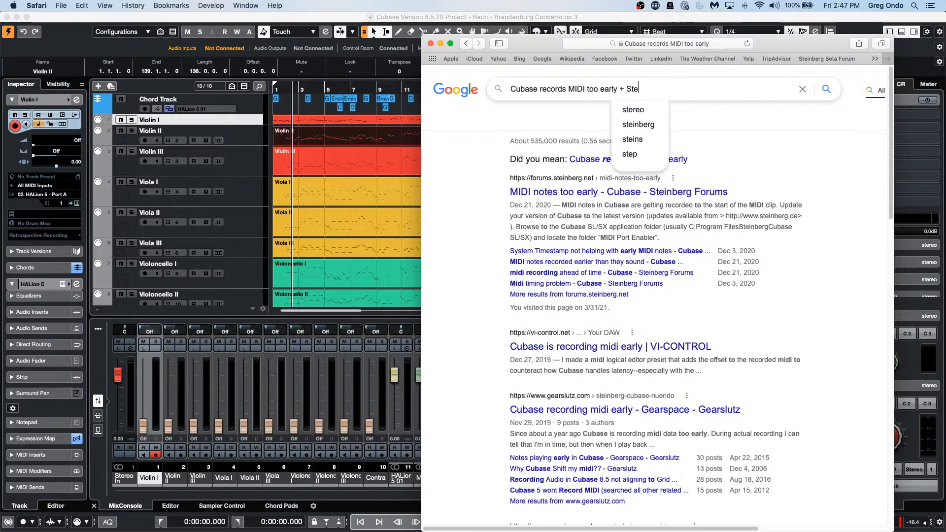
type("inberg.")
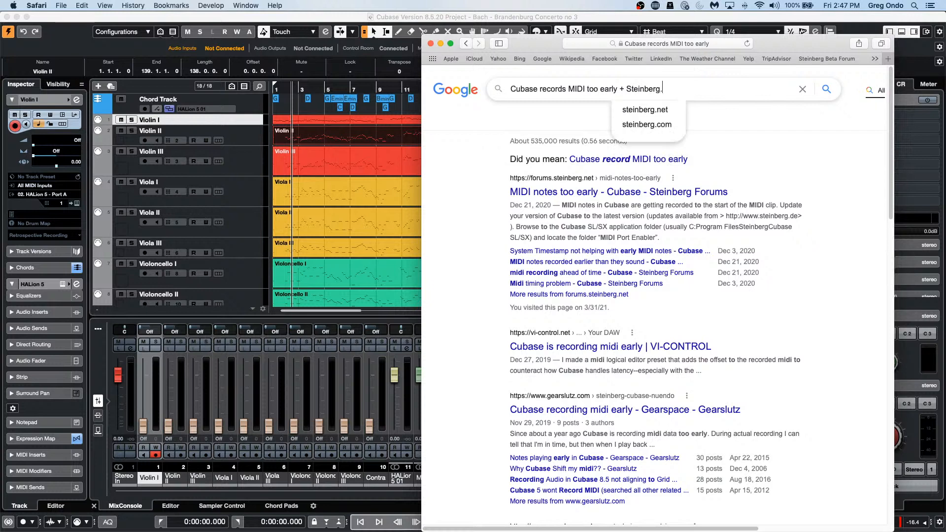
type("net")
key("Return")
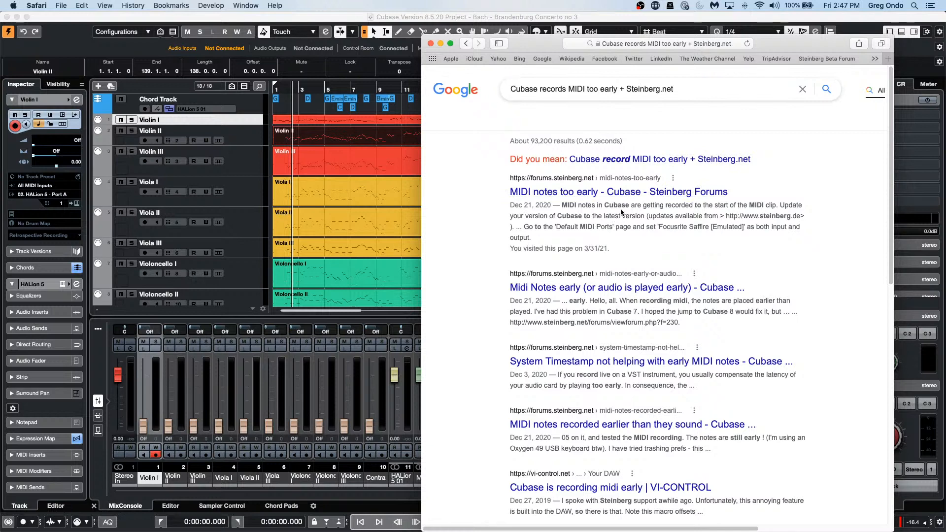
scroll(625, 230, "down", 1)
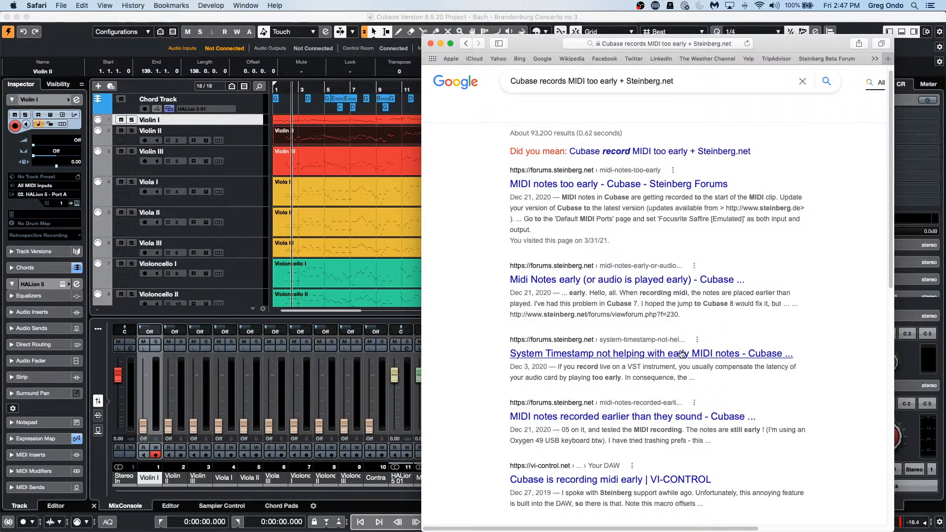
scroll(670, 340, "down", 3)
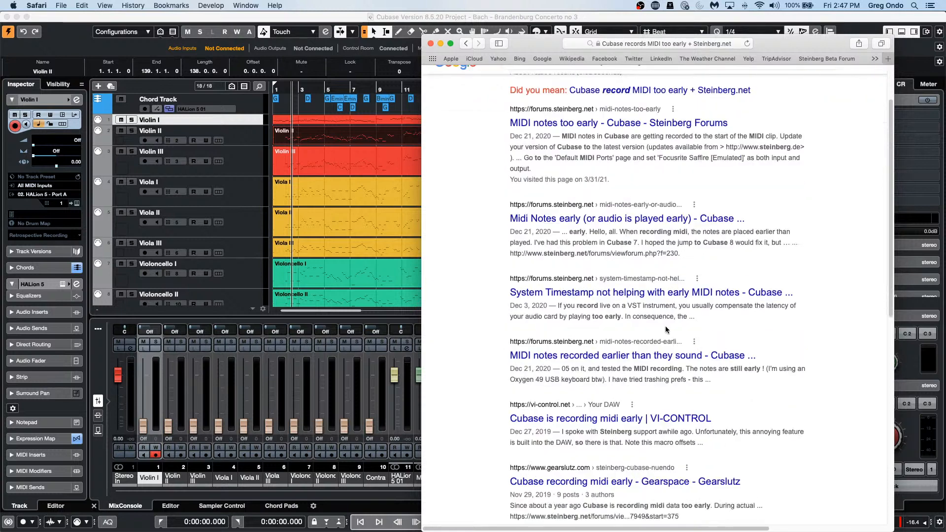
scroll(666, 330, "down", 3)
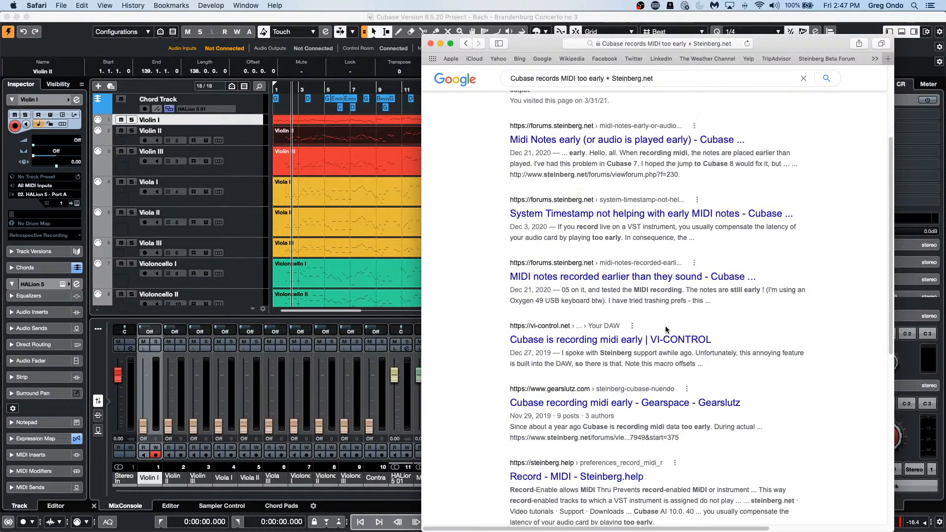
scroll(666, 329, "down", 9)
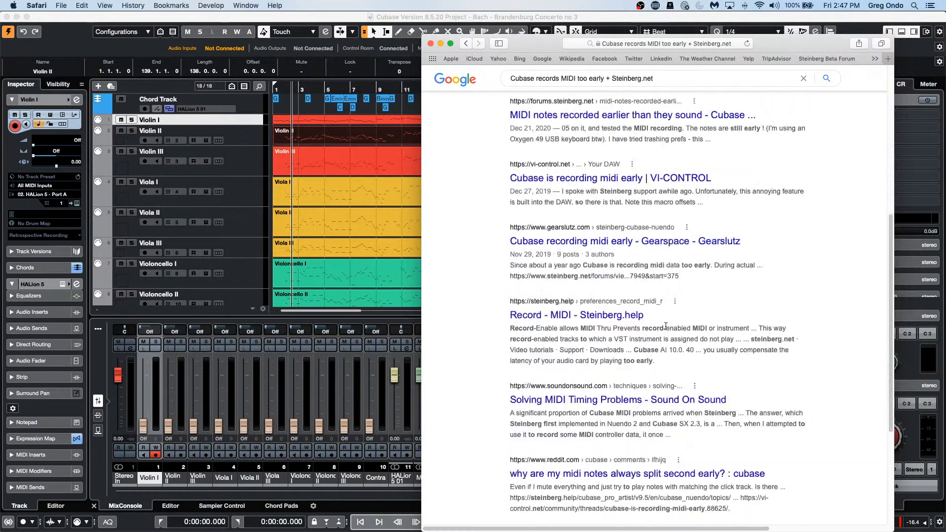
scroll(665, 325, "up", 15)
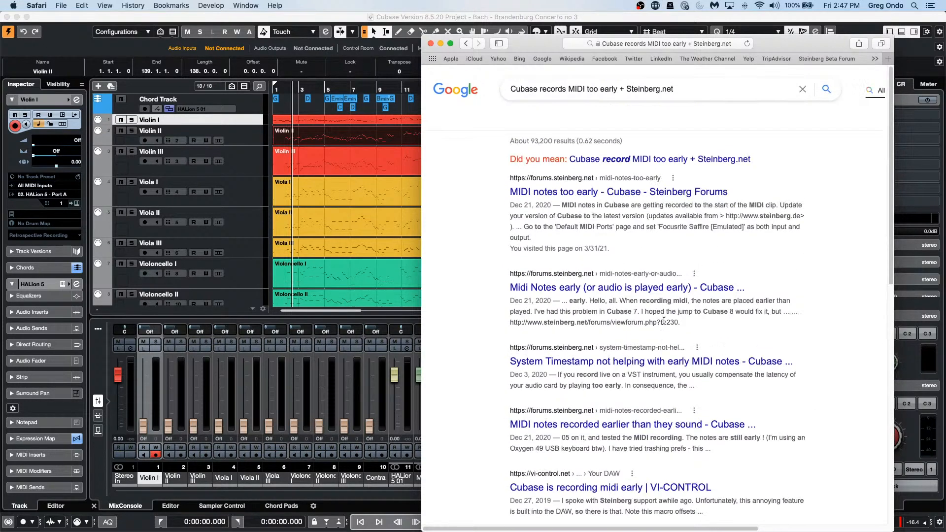
Step: Replace the Google query with 'steinberg.net' and open the 'Welcome to Steinberg | Steinberg' result
triple_click(702, 90)
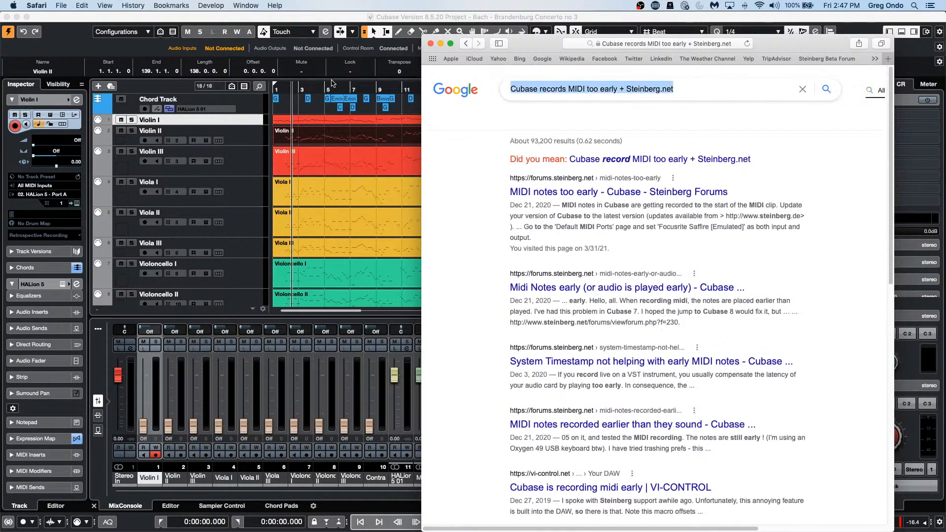
type("st")
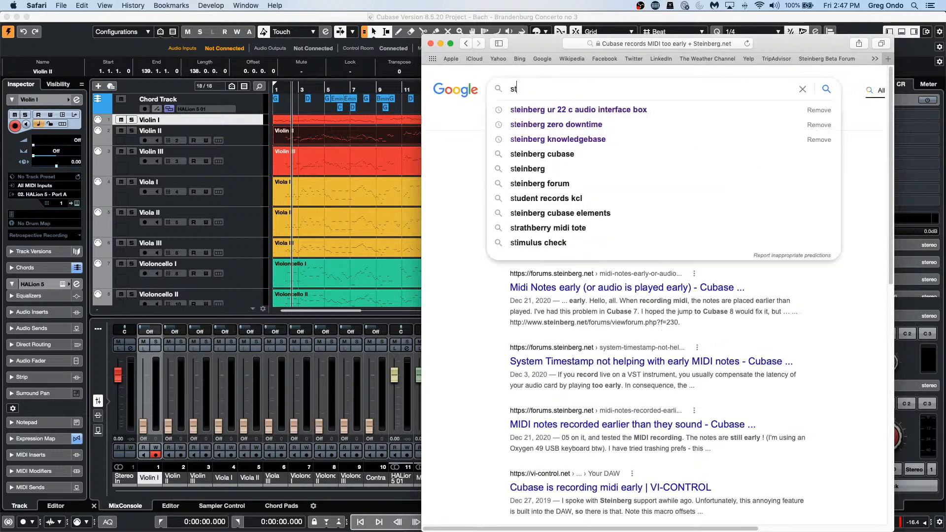
type("einberg")
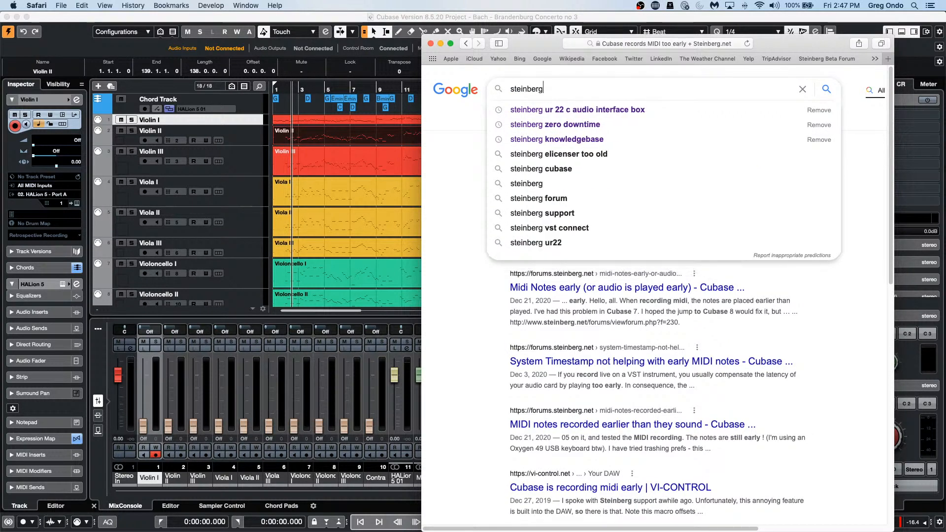
type(".net")
key("Return")
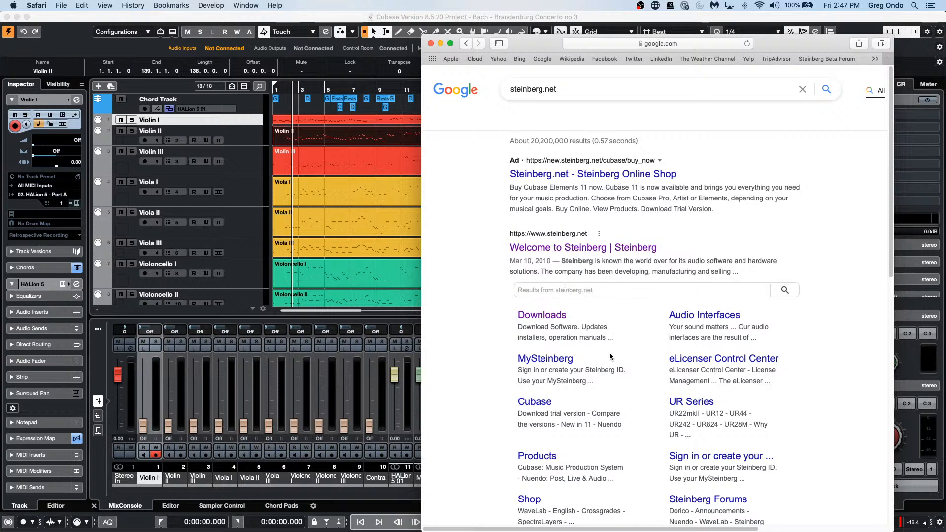
scroll(611, 353, "down", 3)
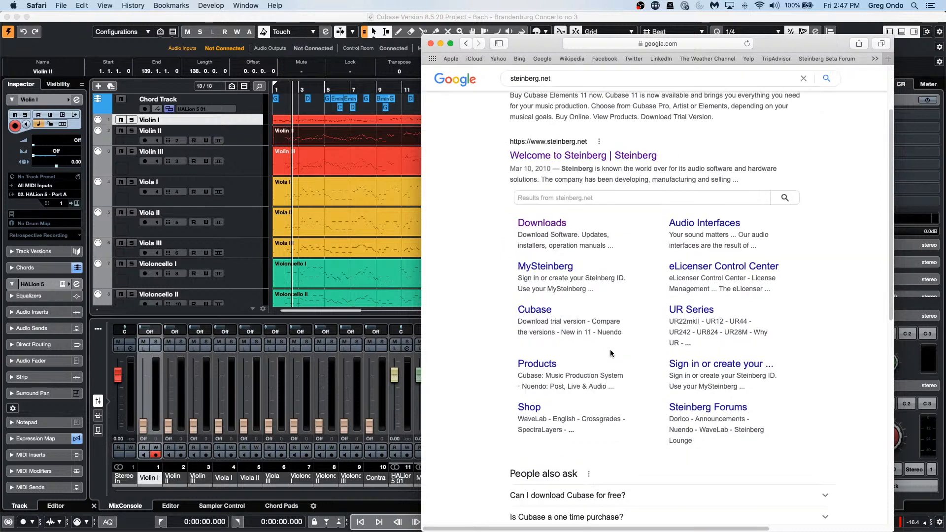
left_click(582, 157)
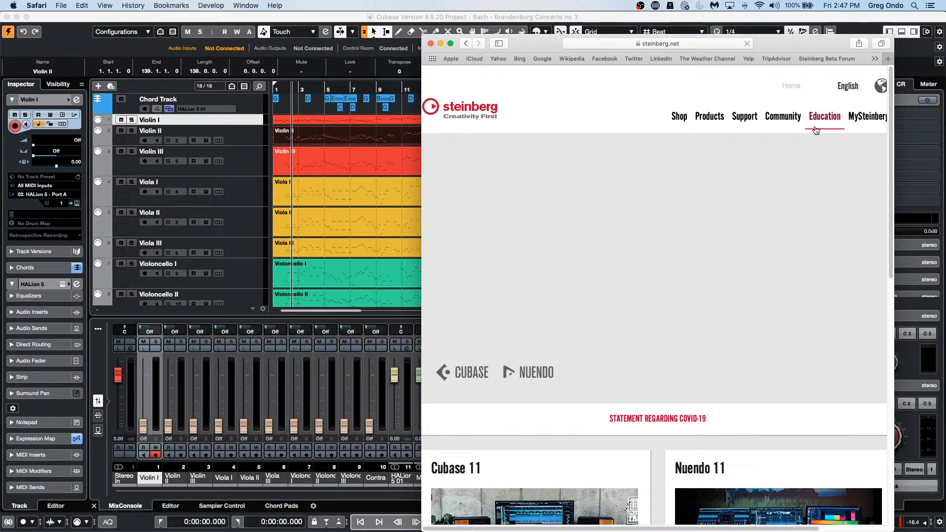
Step: Search the Steinberg Help Center for 'MIDI record too early'
left_click(744, 117)
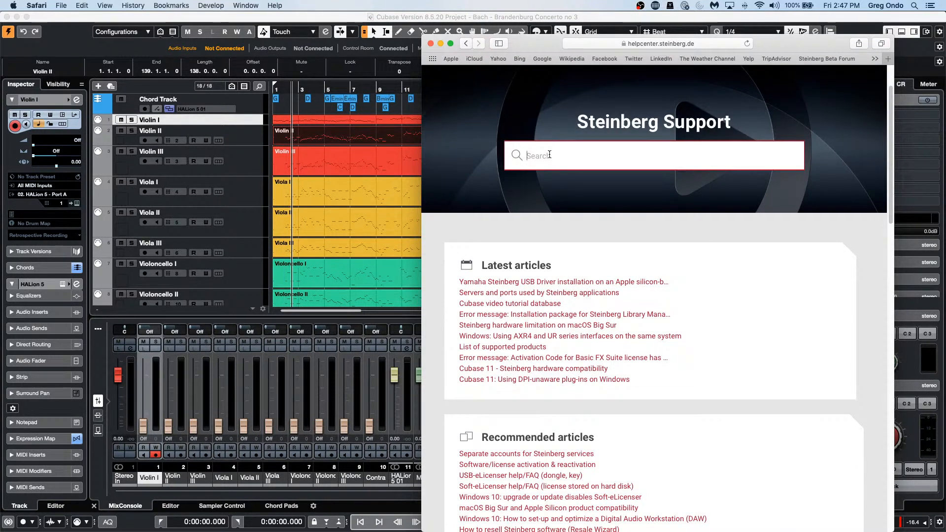
type("MIDI record too ")
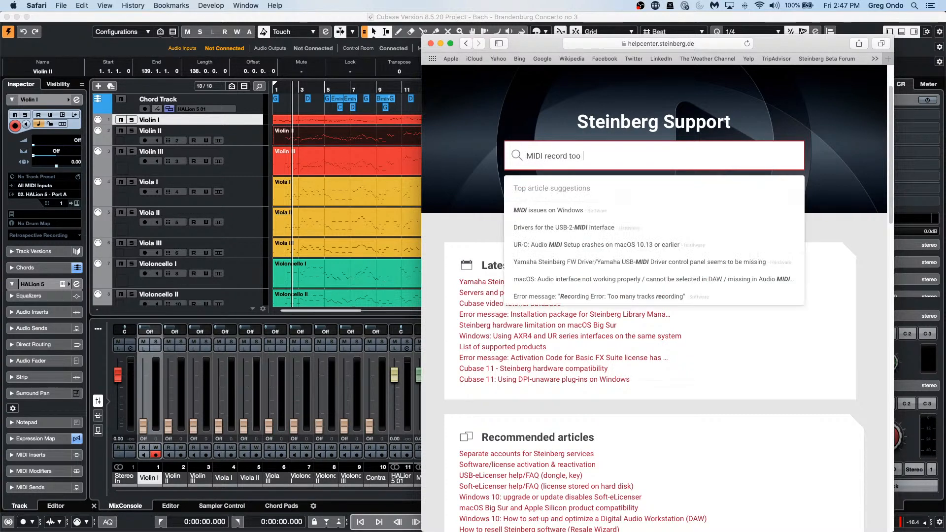
type("earl")
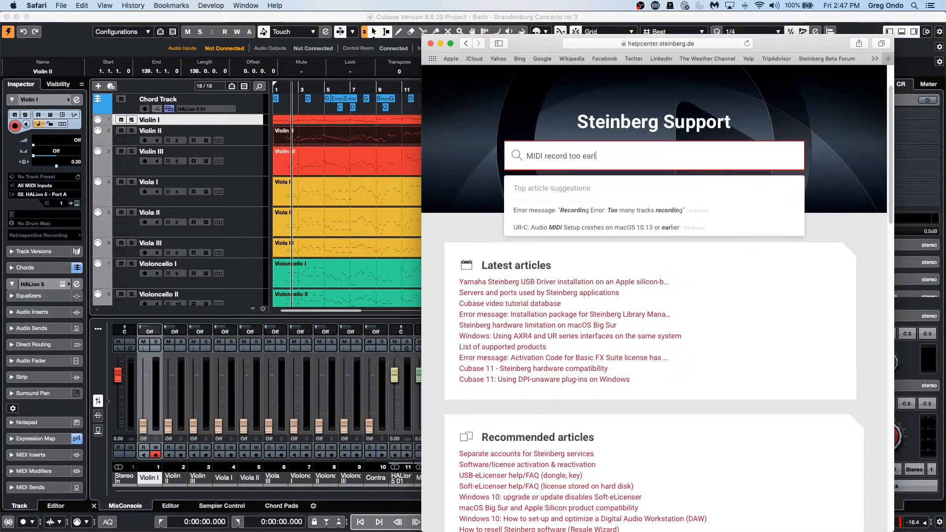
type("y")
key("Return")
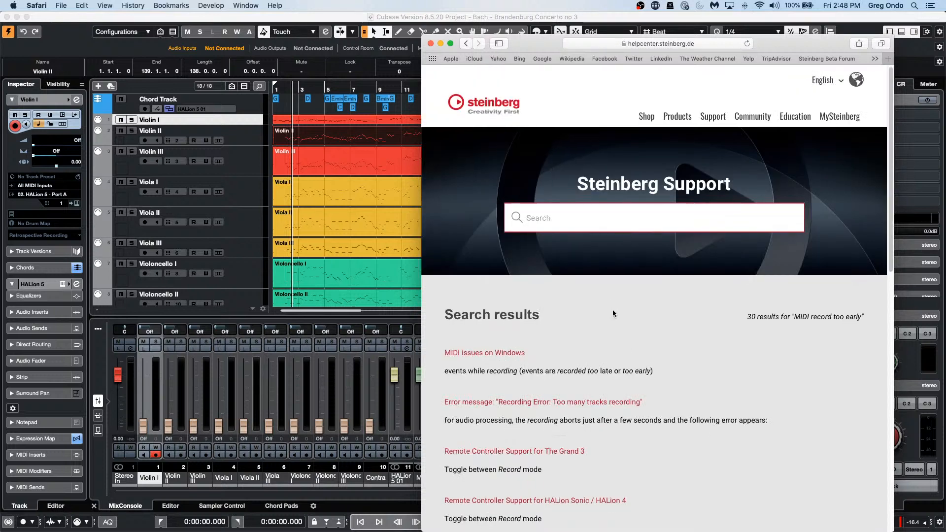
Step: Scroll through the 30 results down to the first page's pagination links
scroll(613, 312, "down", 2)
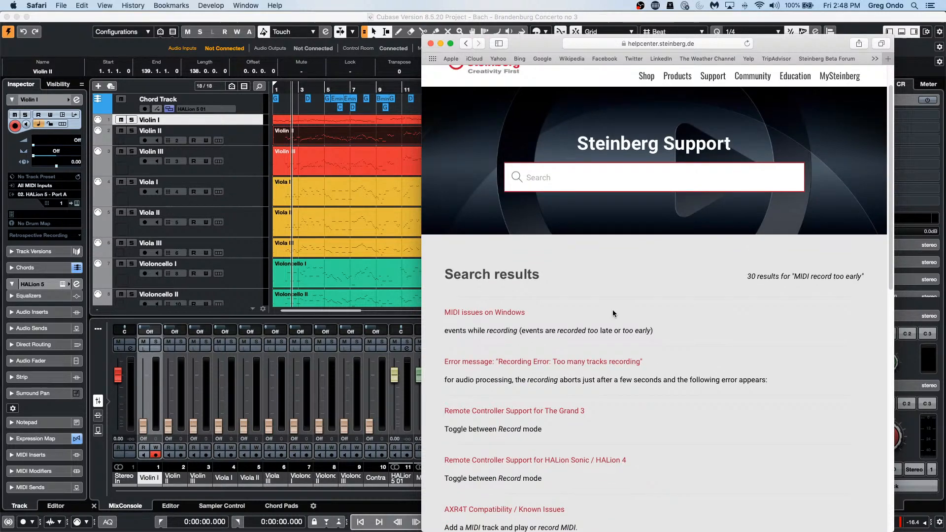
scroll(612, 313, "down", 5)
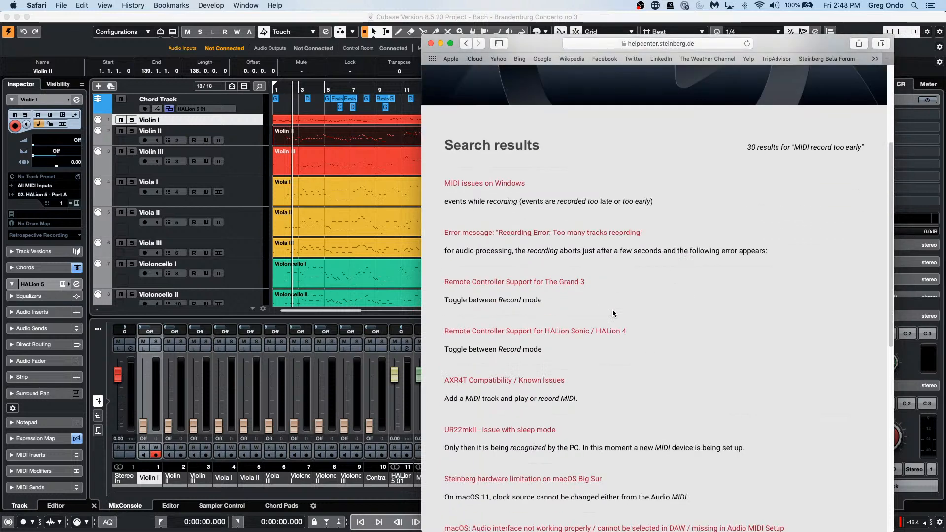
scroll(612, 313, "down", 5)
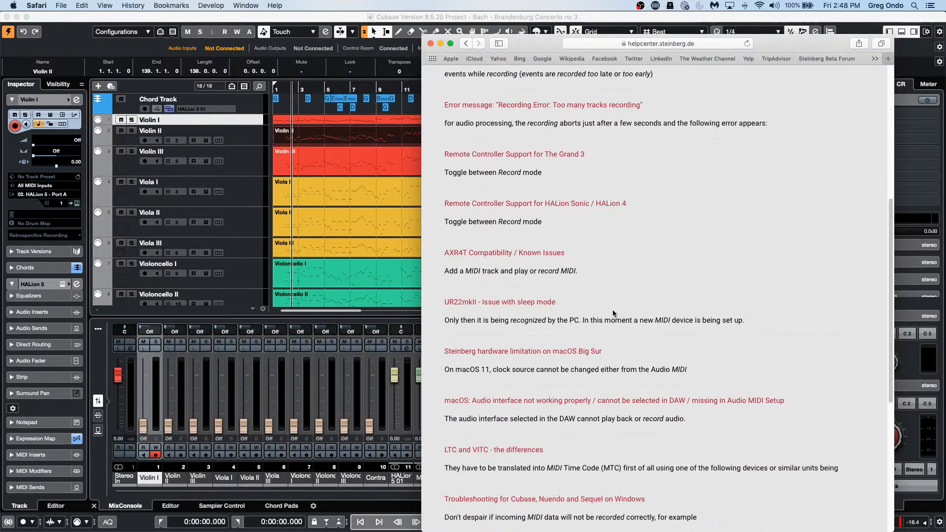
scroll(614, 313, "down", 2)
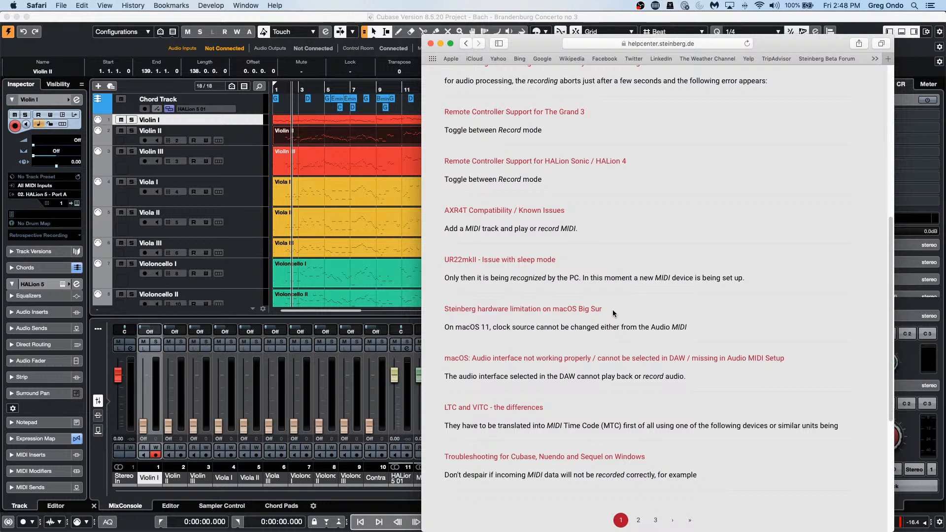
scroll(613, 313, "down", 1)
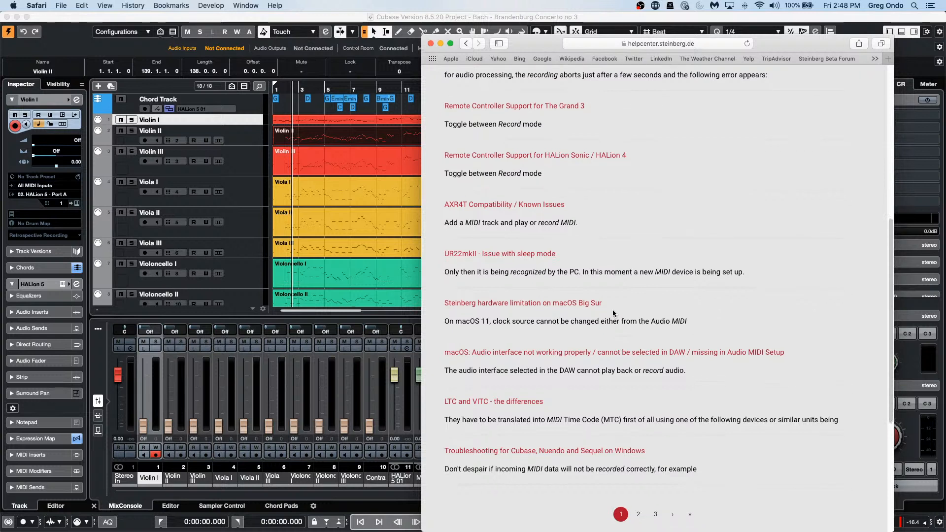
scroll(614, 315, "down", 2)
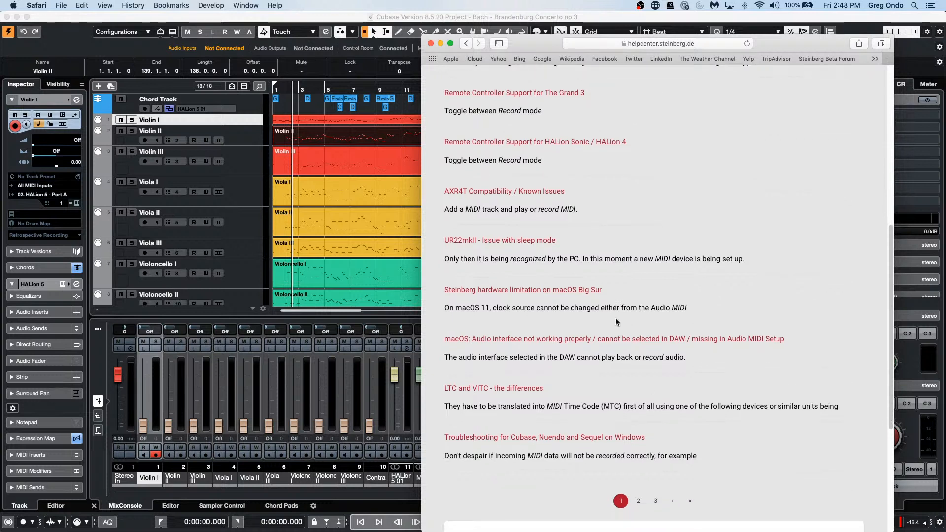
Step: Open 'Troubleshooting for Cubase, Nuendo and Sequel on Windows' at its 'Solving MIDI timing trouble' section
left_click(521, 437)
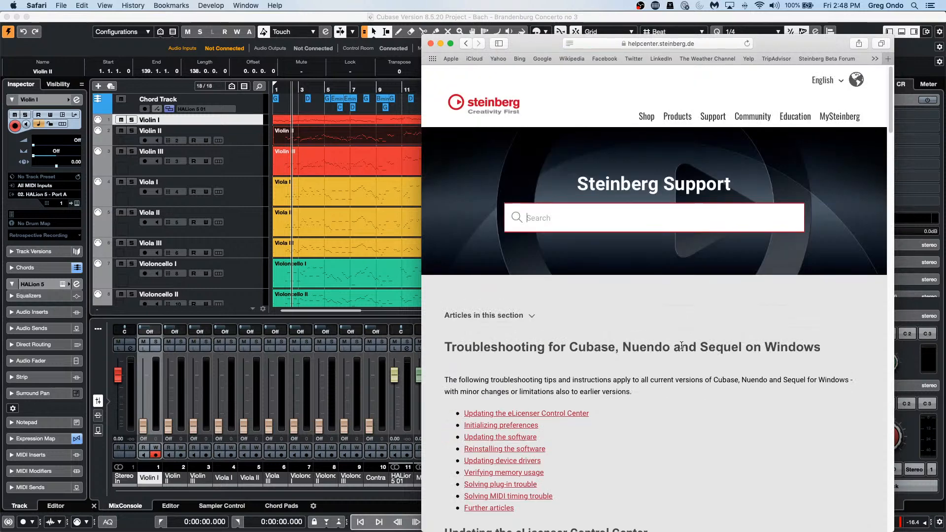
scroll(680, 347, "down", 2)
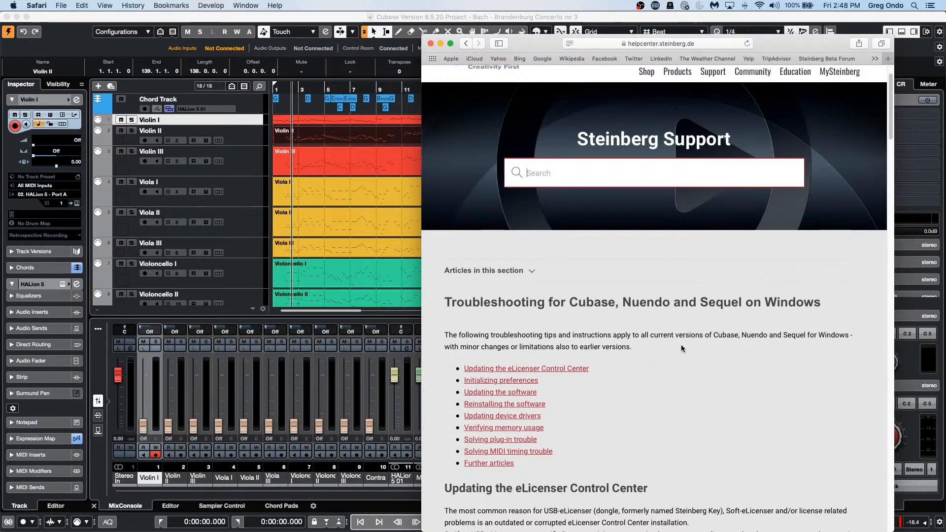
left_click(518, 452)
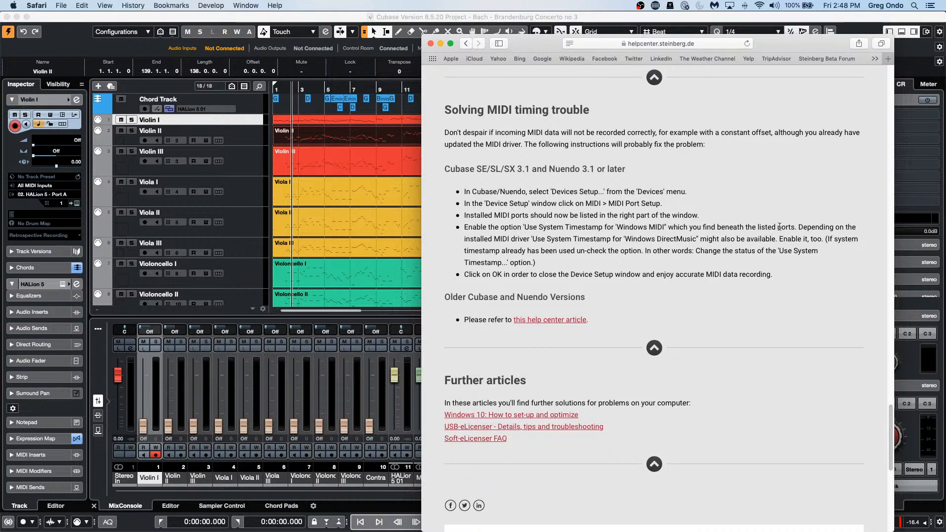
Step: Close Safari, play the concerto from around bar 12, and reveal the Control Room Main insert slots
left_click(431, 44)
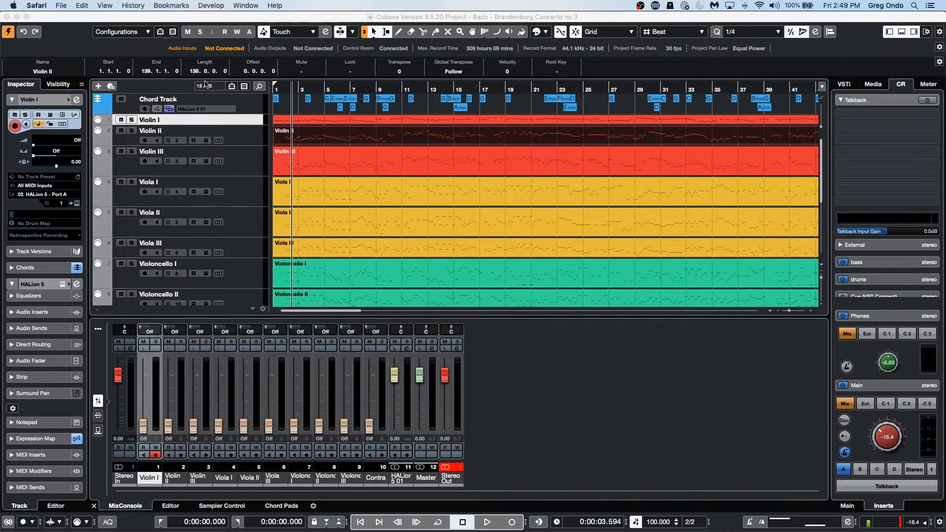
left_click(420, 93)
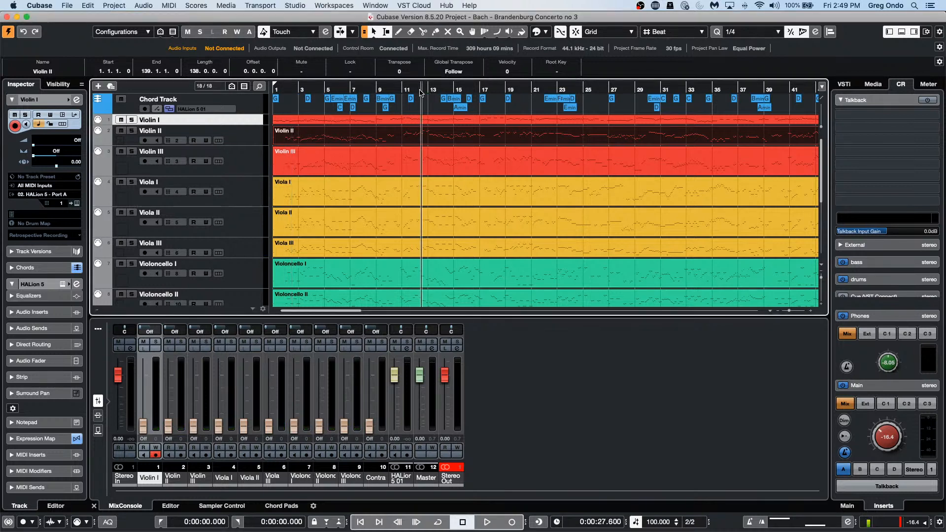
key("space")
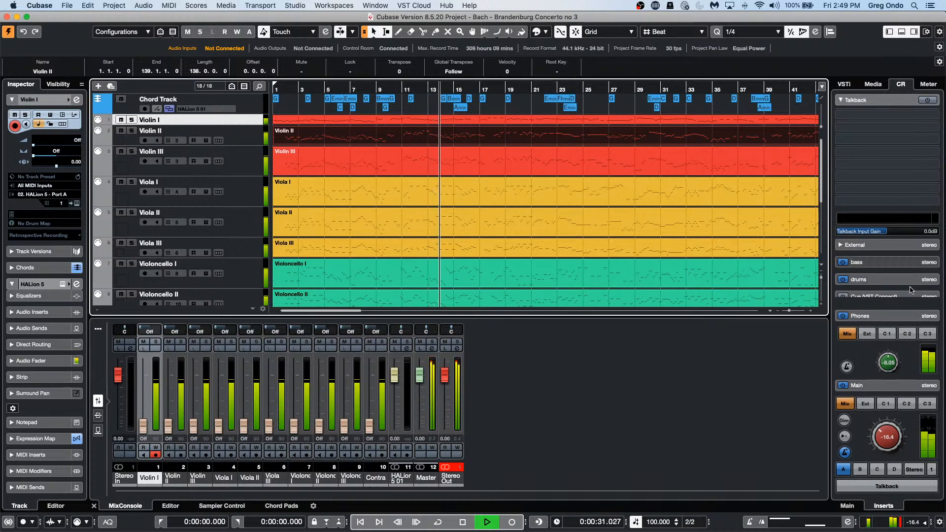
left_click(878, 506)
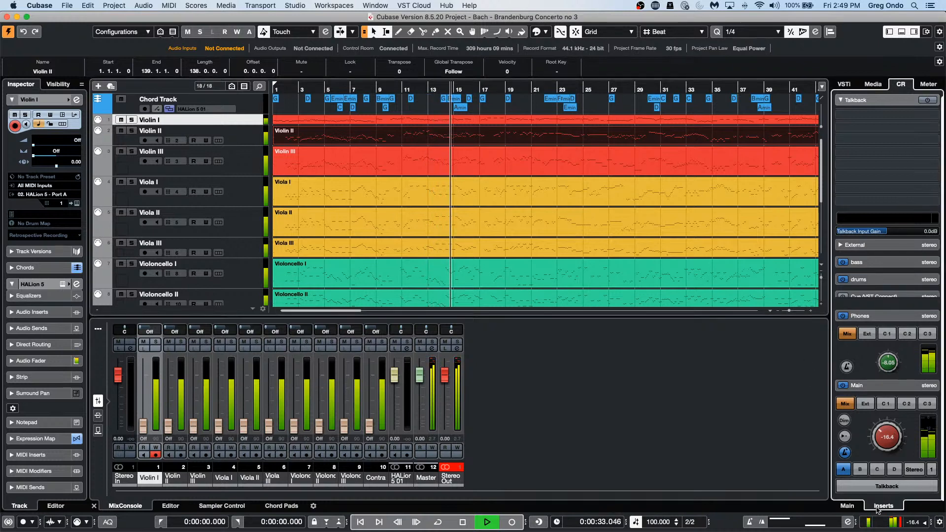
left_click(888, 384)
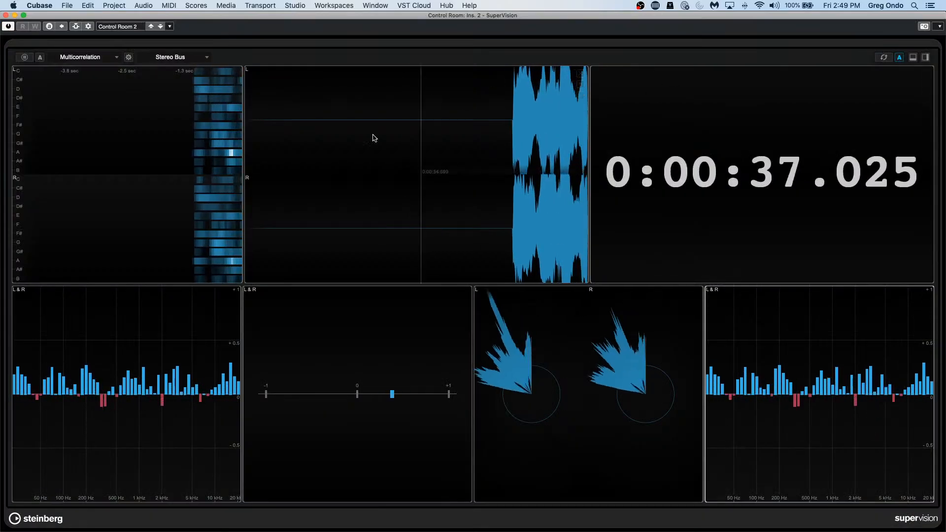
Step: Load the 'Control Room View' preset in SuperVision
left_click(118, 26)
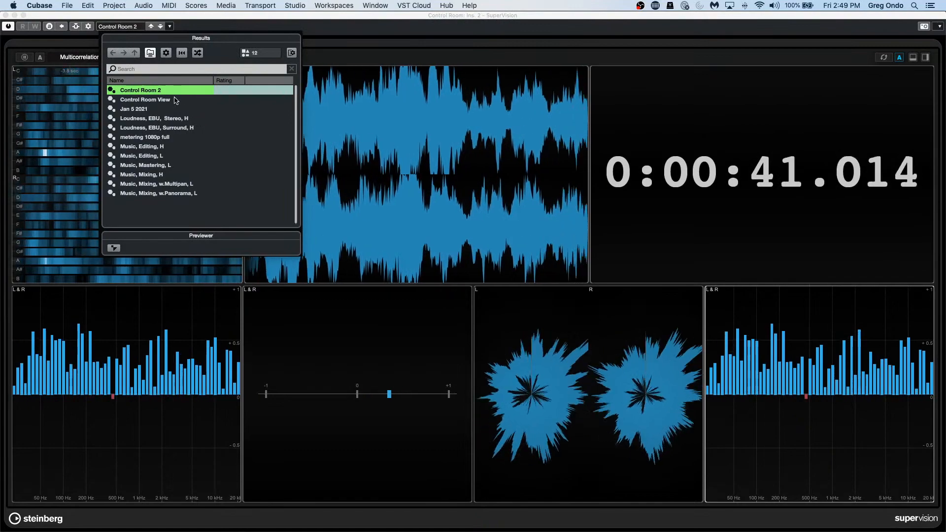
left_click(170, 100)
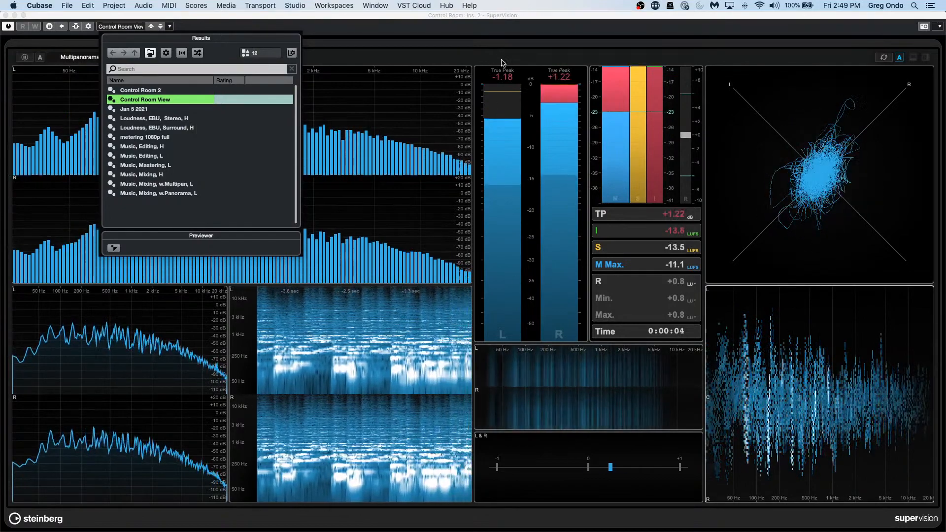
left_click_drag(500, 20, 451, 80)
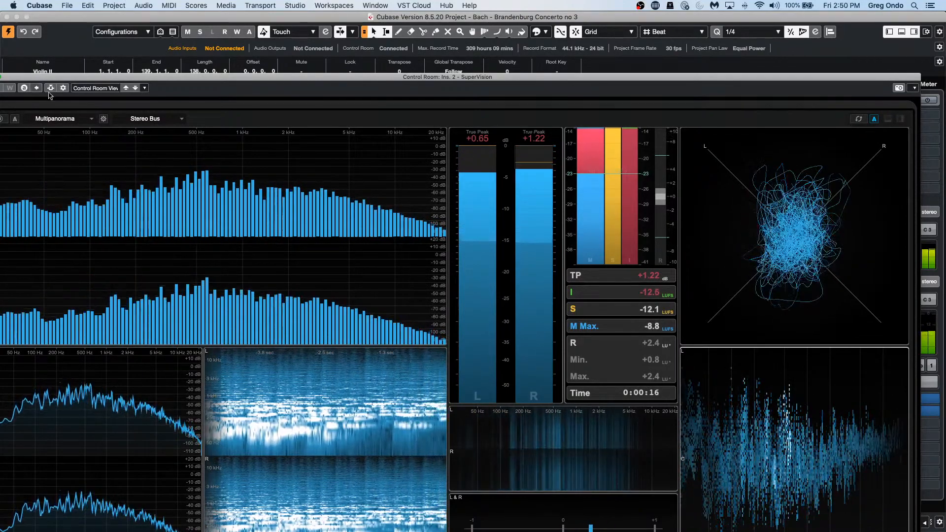
left_click(85, 89)
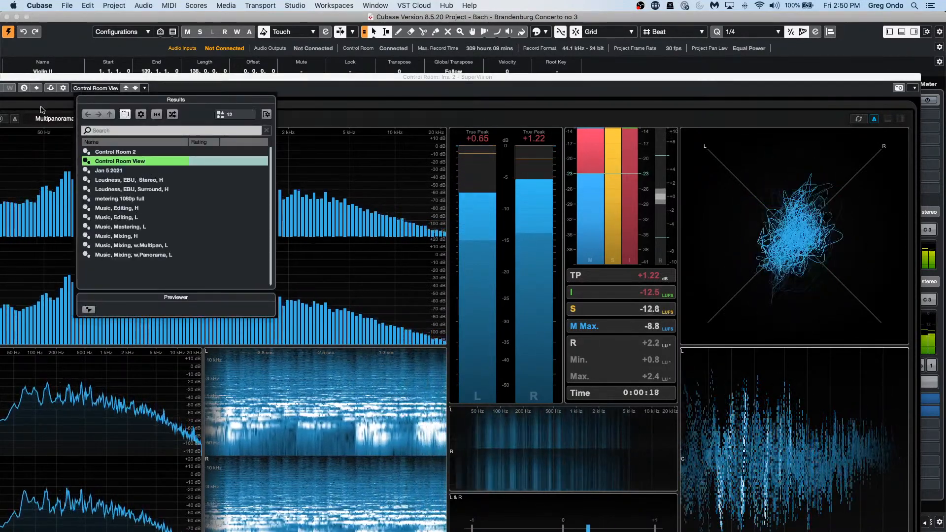
left_click(41, 103)
left_click(56, 121)
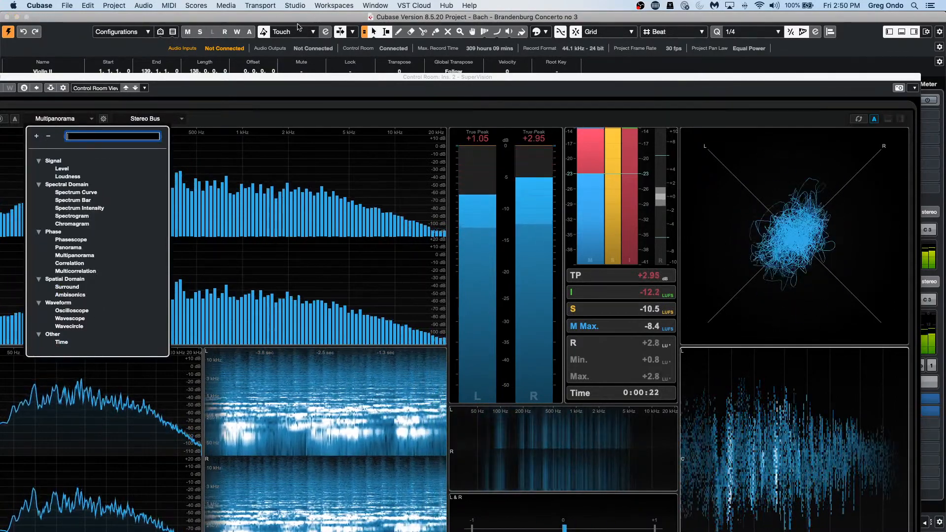
Step: Maximize the SuperVision window, stop playback, and close the meter window
left_click_drag(139, 78, 171, 85)
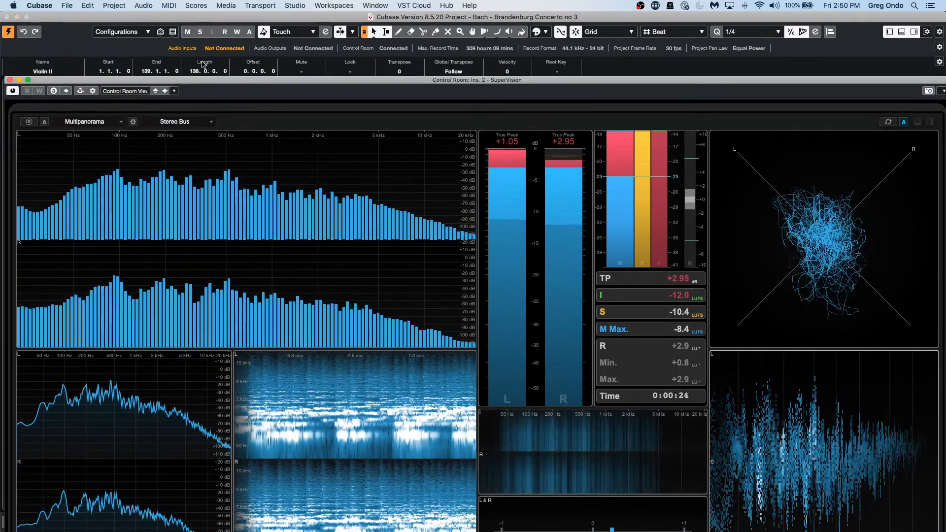
left_click(28, 80)
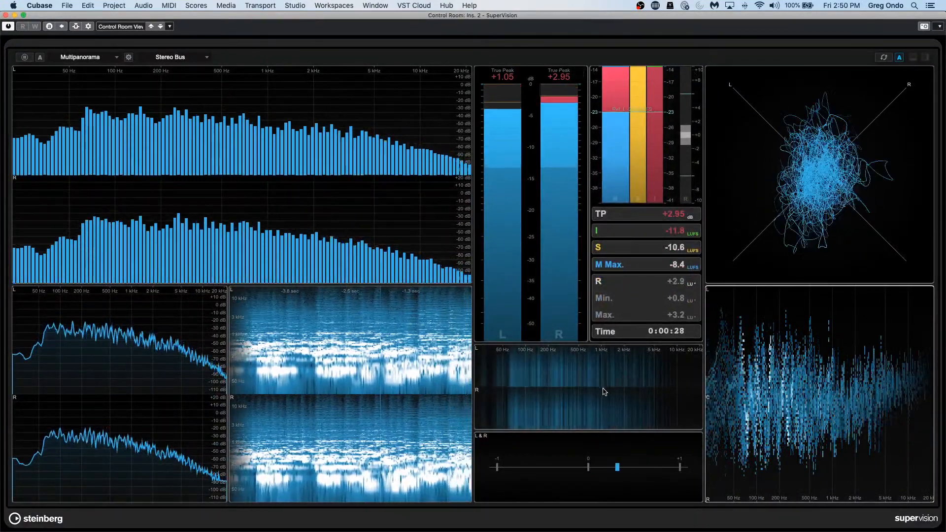
key("space")
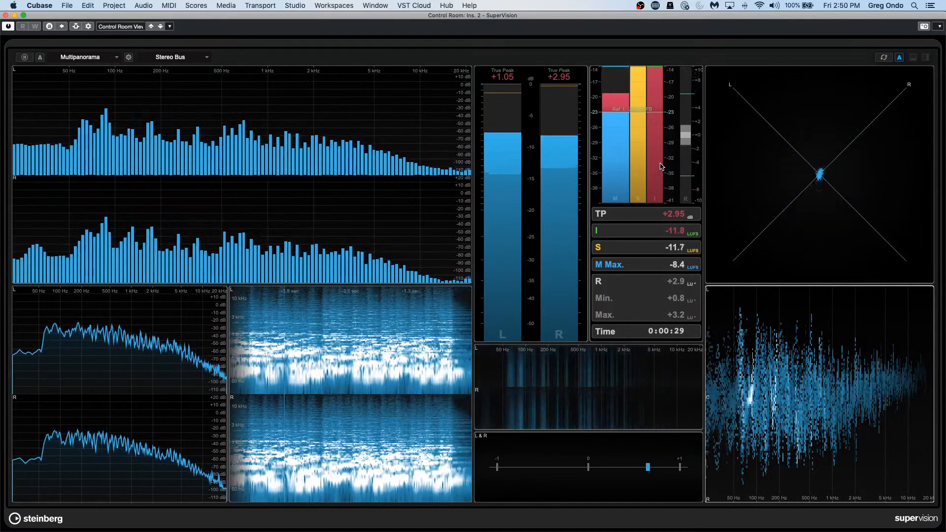
left_click(6, 15)
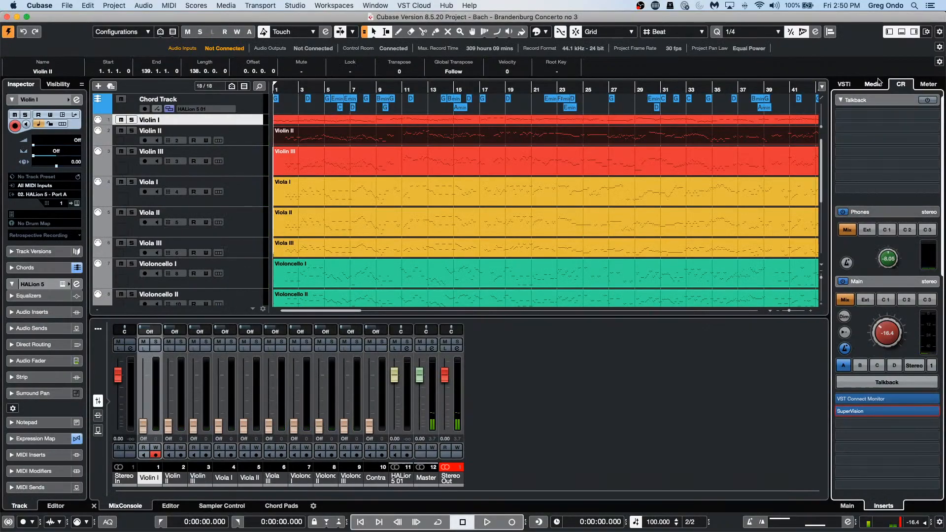
left_click(871, 86)
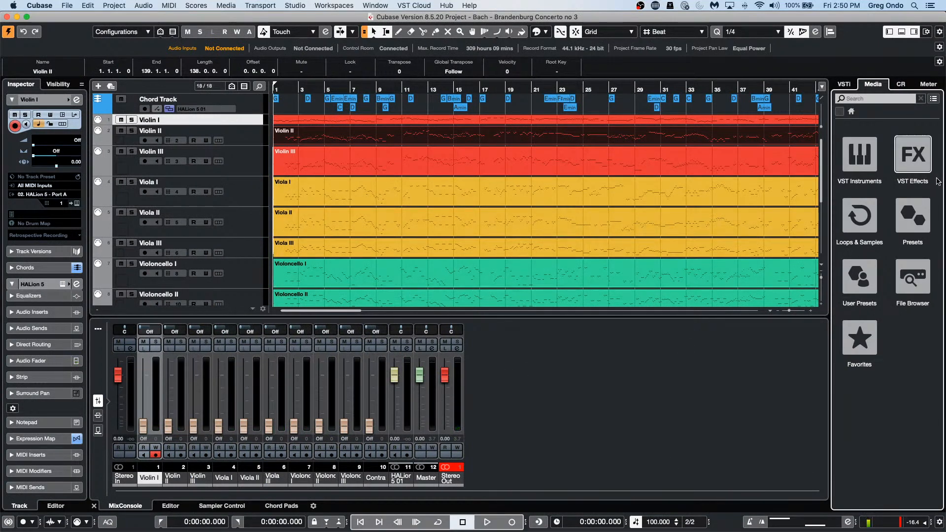
left_click(901, 84)
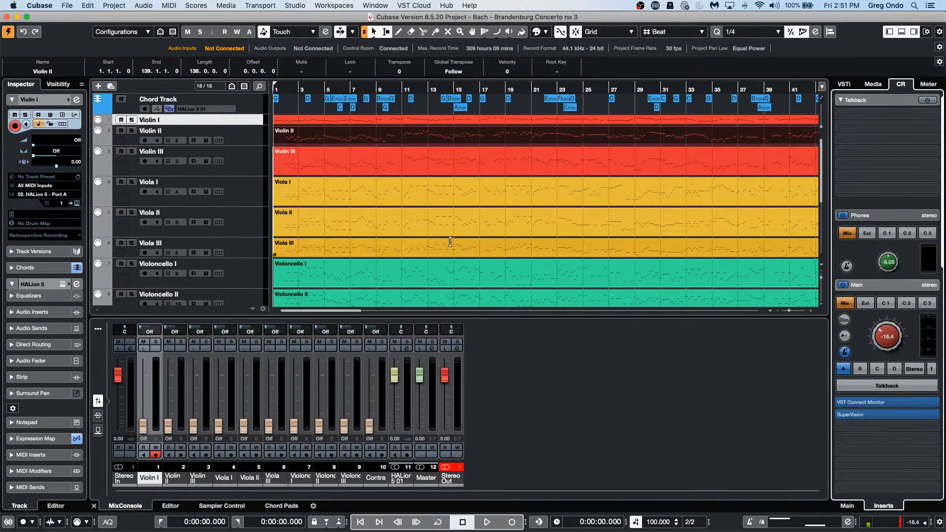
Step: Play from around bar 4, wind forward to bar 18 and back to bar 11, then stop
left_click(310, 87)
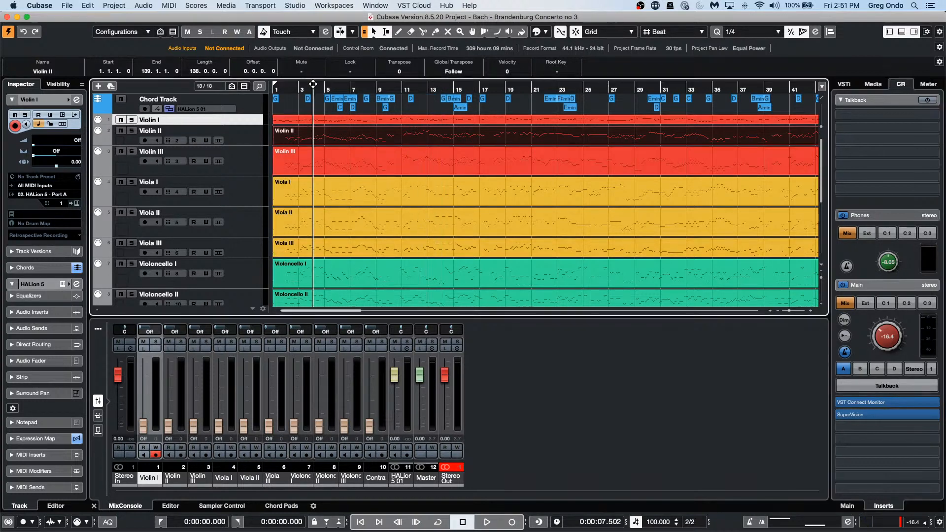
key("space")
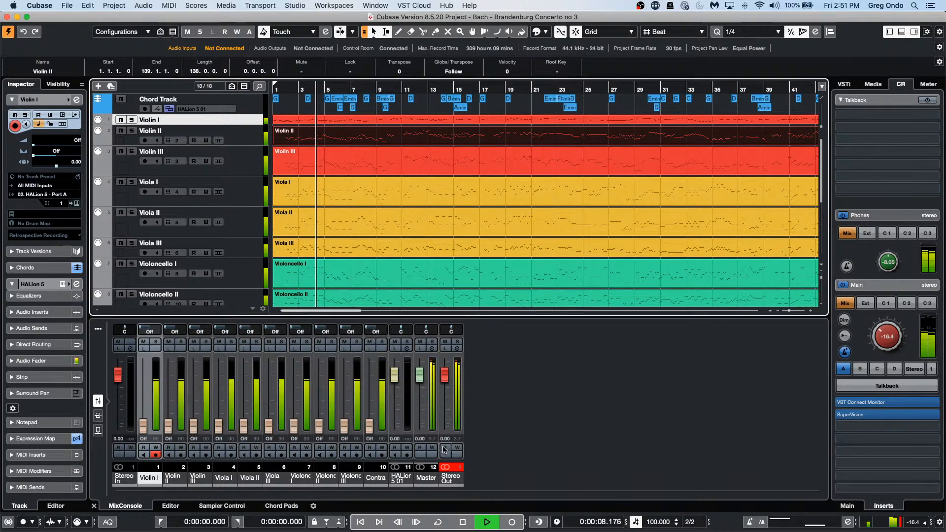
left_click(416, 522)
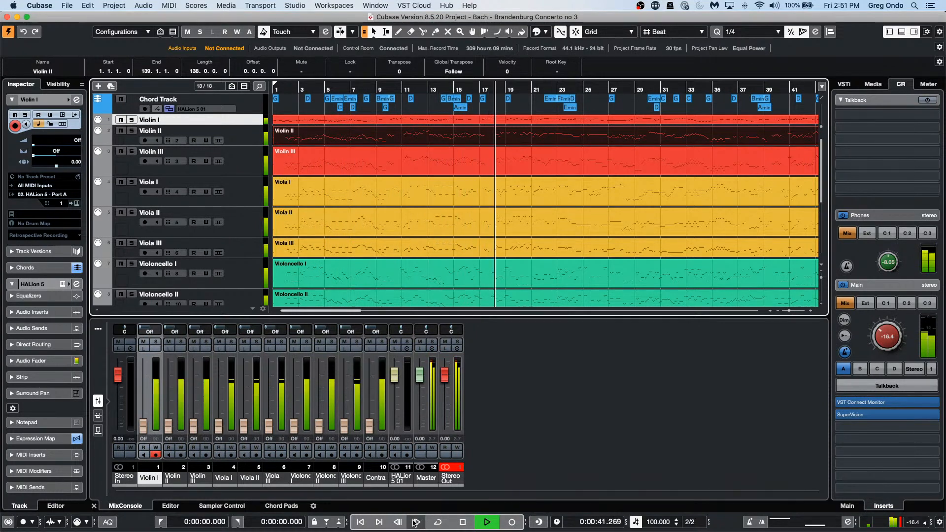
left_click(397, 523)
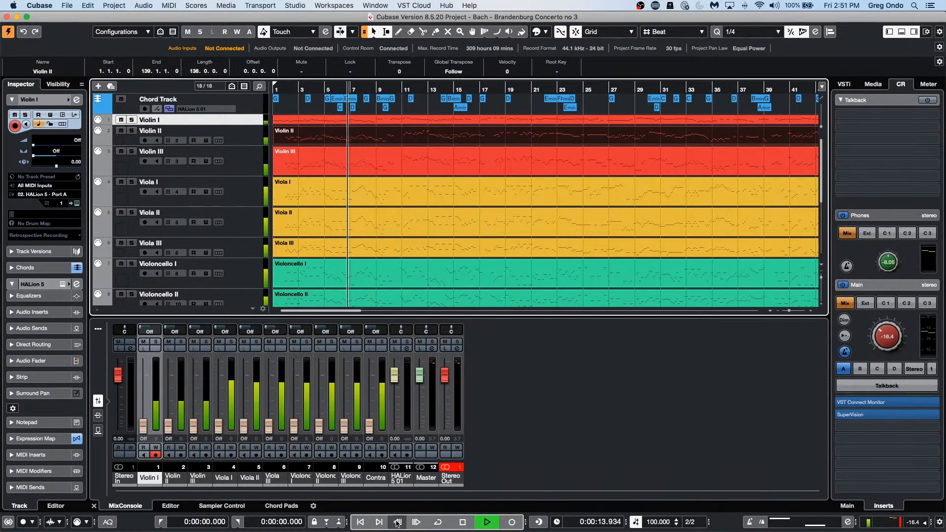
key("space")
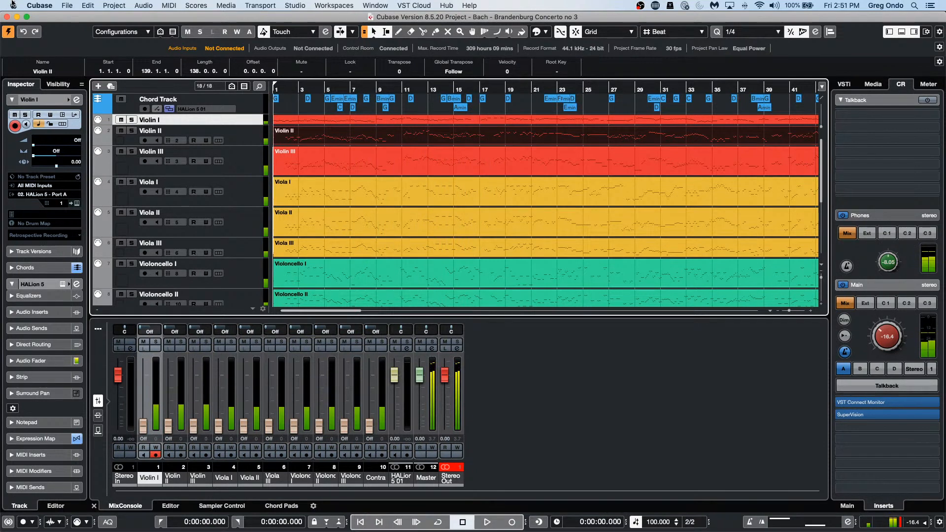
left_click(13, 5)
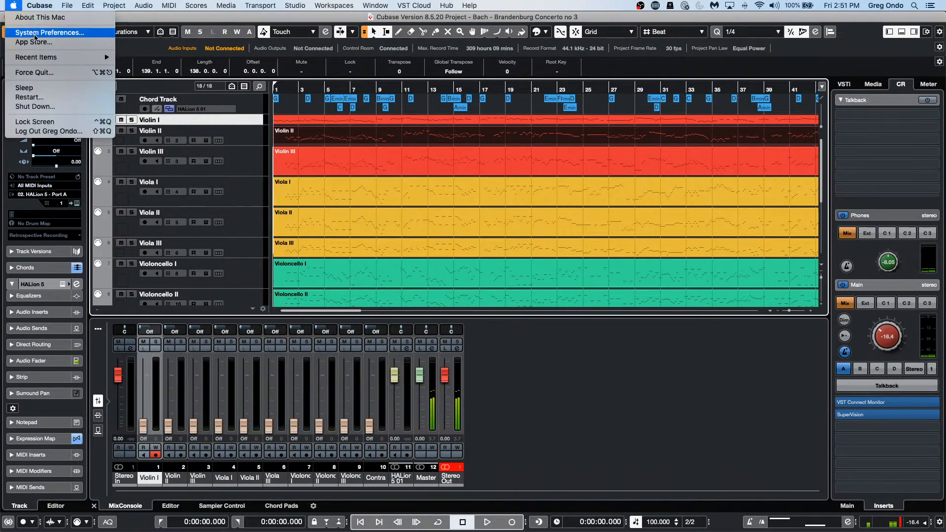
Step: Tick Stop Playback while Winding in the Transport preferences, confirm, and start playback
mouse_move(39, 6)
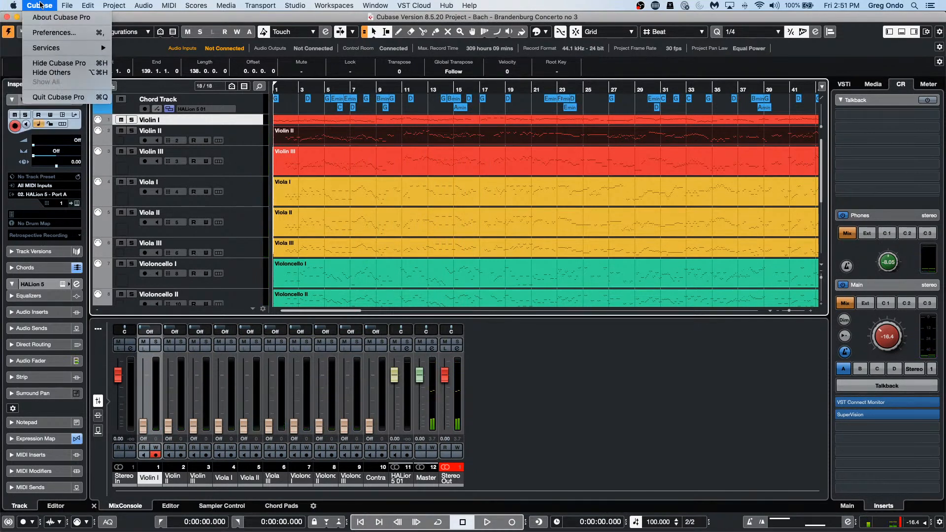
left_click(41, 33)
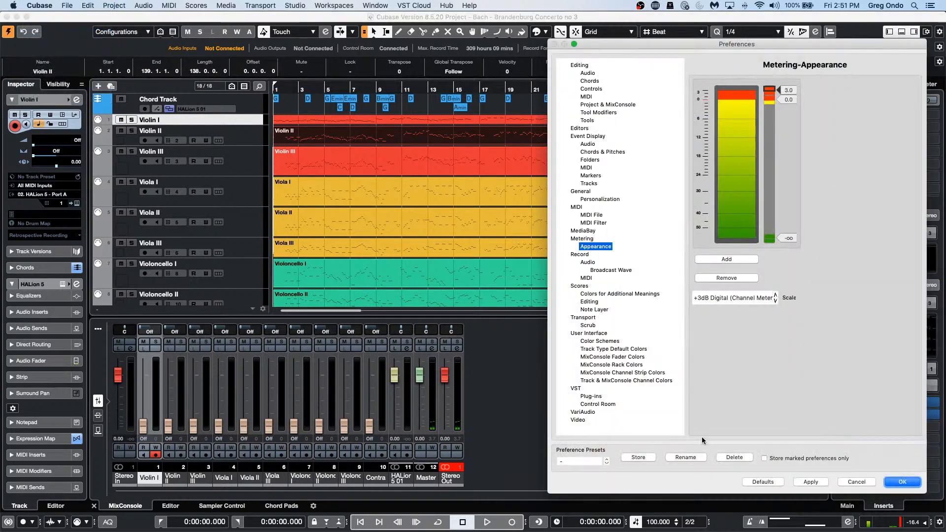
left_click(582, 318)
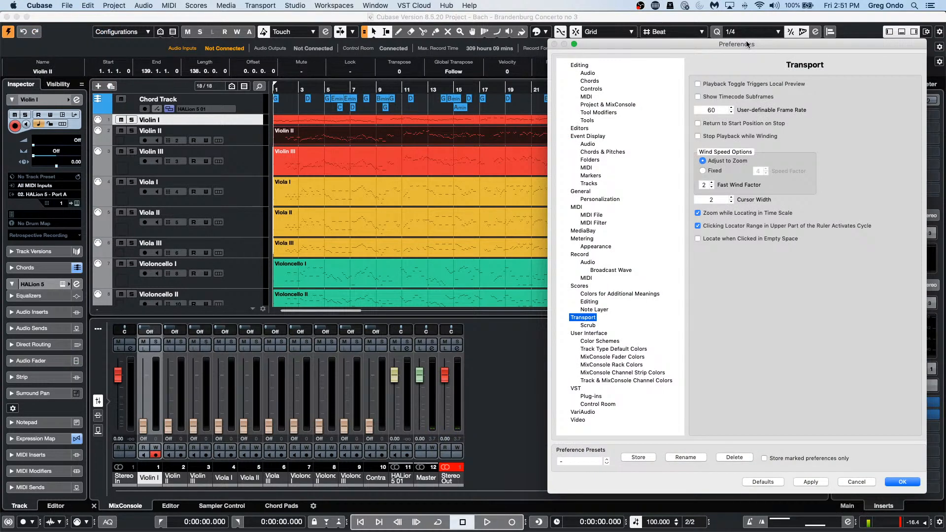
left_click_drag(731, 46, 402, 46)
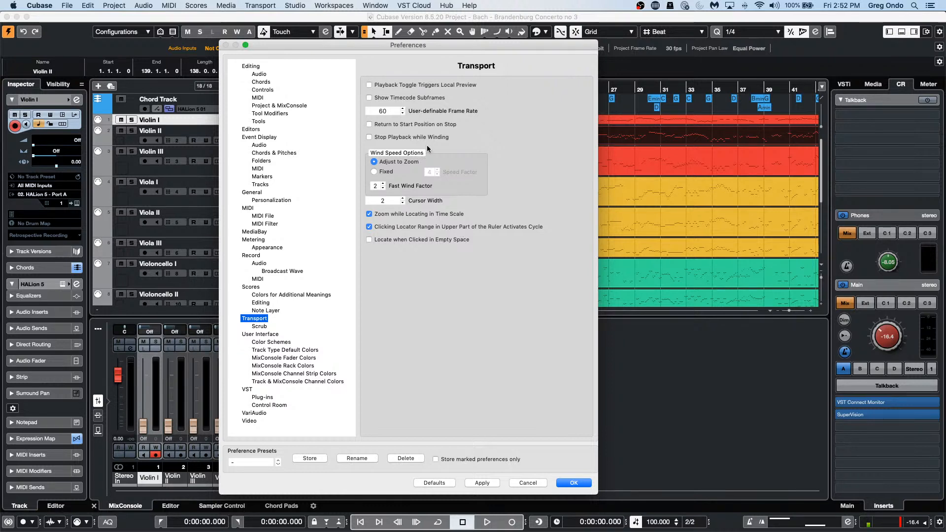
left_click(368, 137)
left_click(579, 484)
key("space")
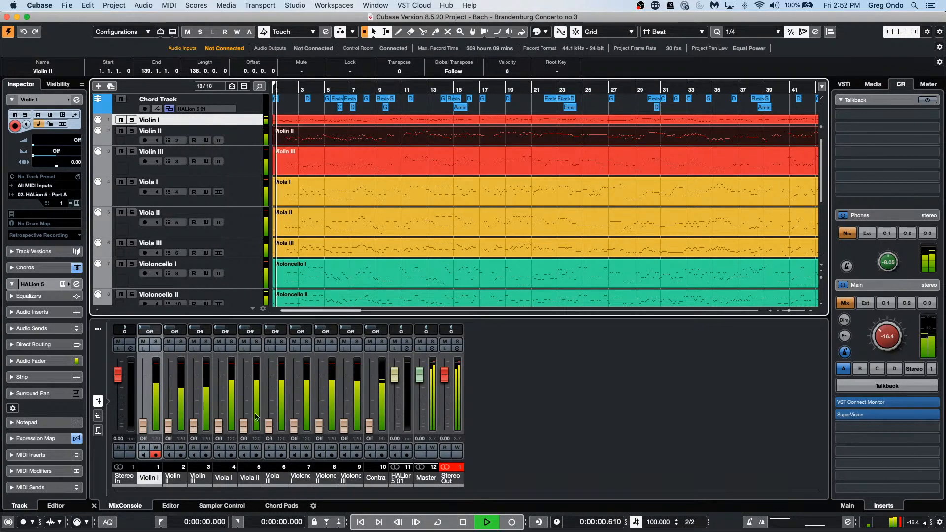
Step: Wind forward to bar 17, then back to bars 14 and 9, replaying after each rewind
left_click(416, 522)
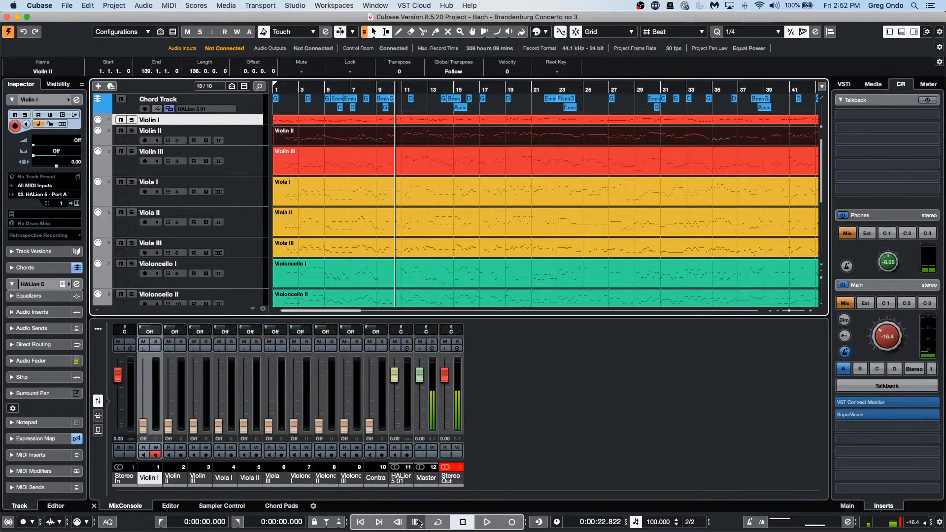
left_click(418, 521)
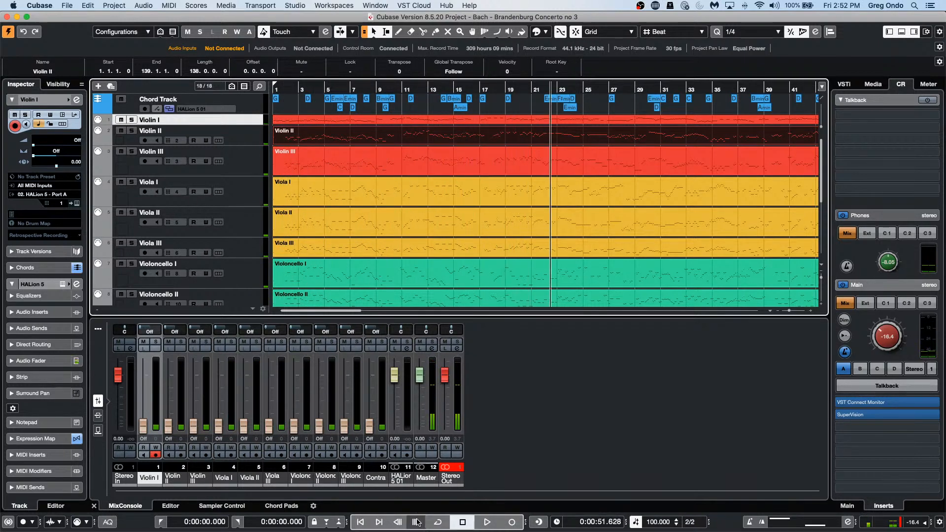
left_click(396, 522)
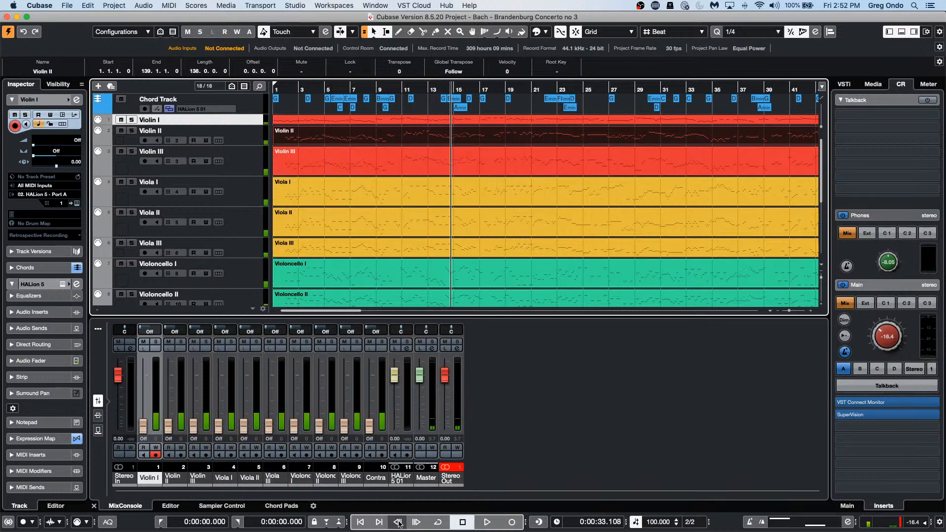
key("space")
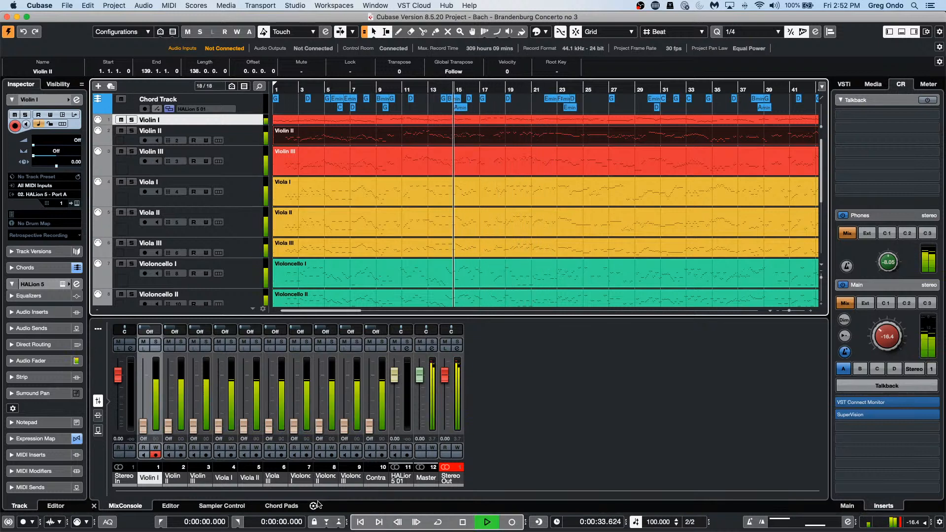
left_click(398, 522)
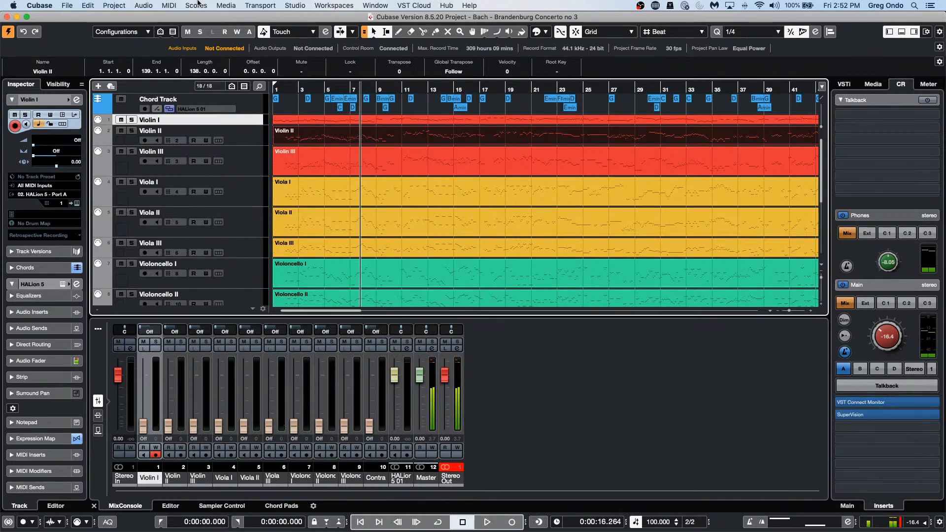
key("space")
key("space")
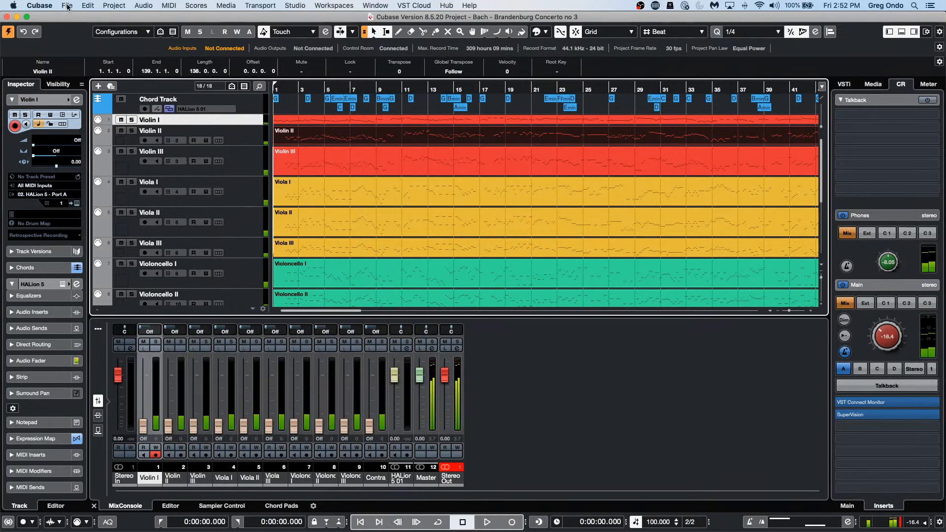
left_click(68, 6)
Step: Untick Stop Playback while Winding in the Transport preferences
mouse_move(40, 9)
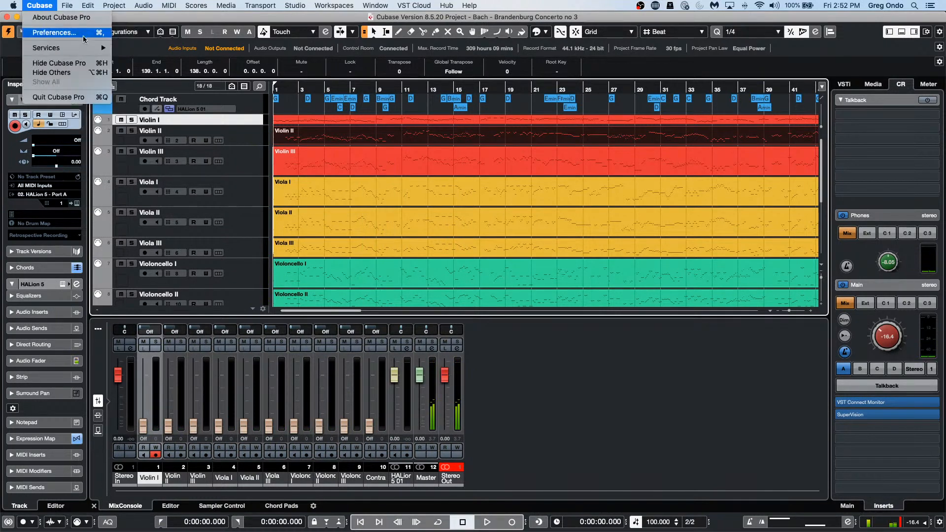
left_click(54, 33)
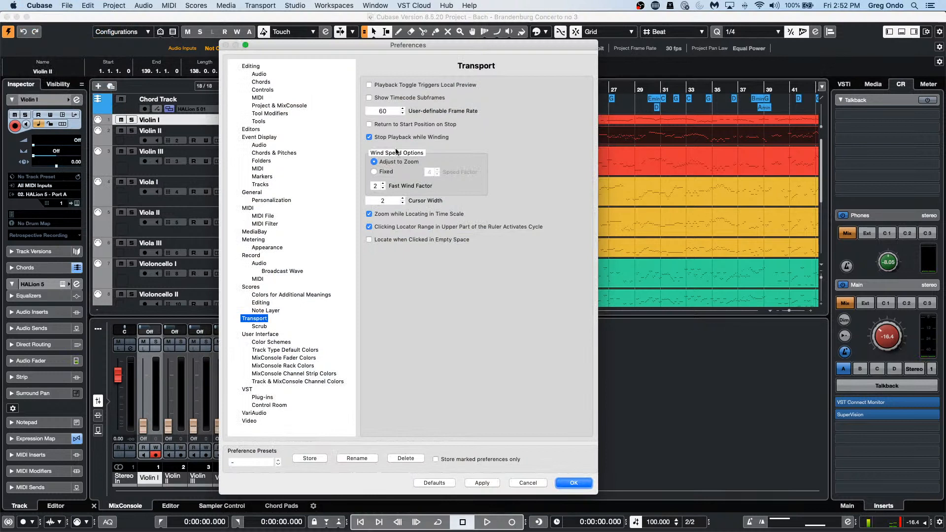
left_click(370, 137)
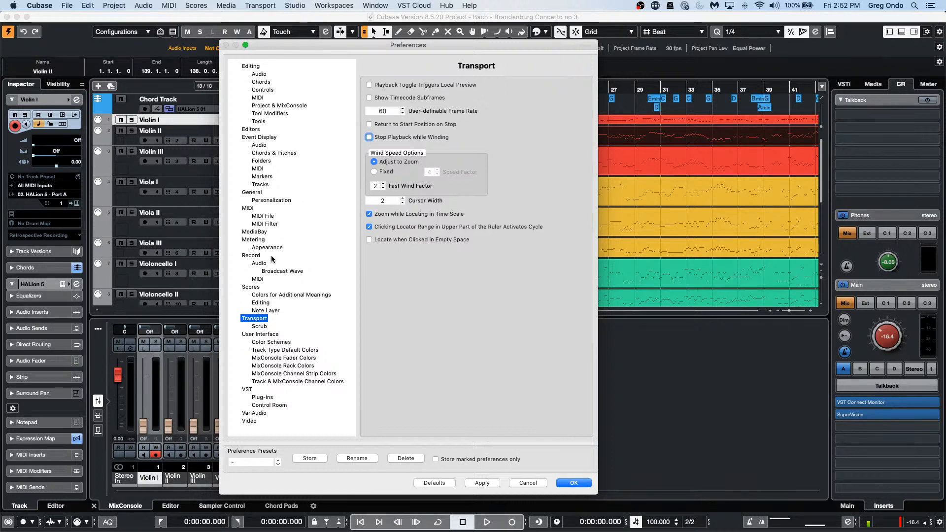
Step: Tick Quick Zoom in the Editing preferences, confirm with OK, and resume playback
left_click(250, 67)
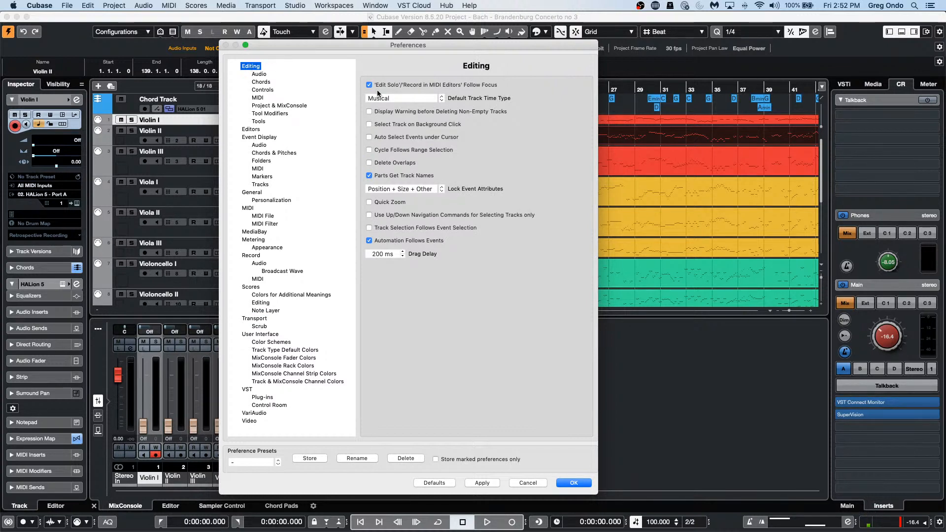
left_click(370, 202)
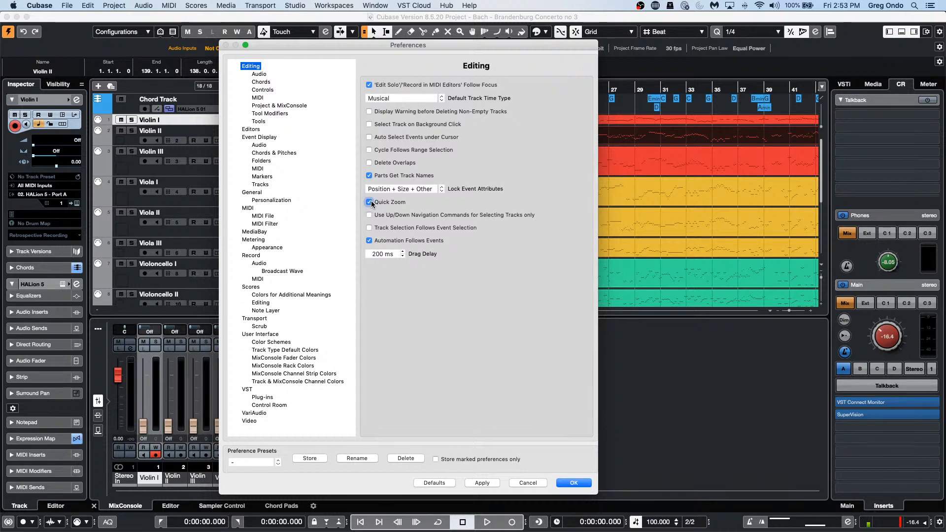
left_click(574, 483)
key("space")
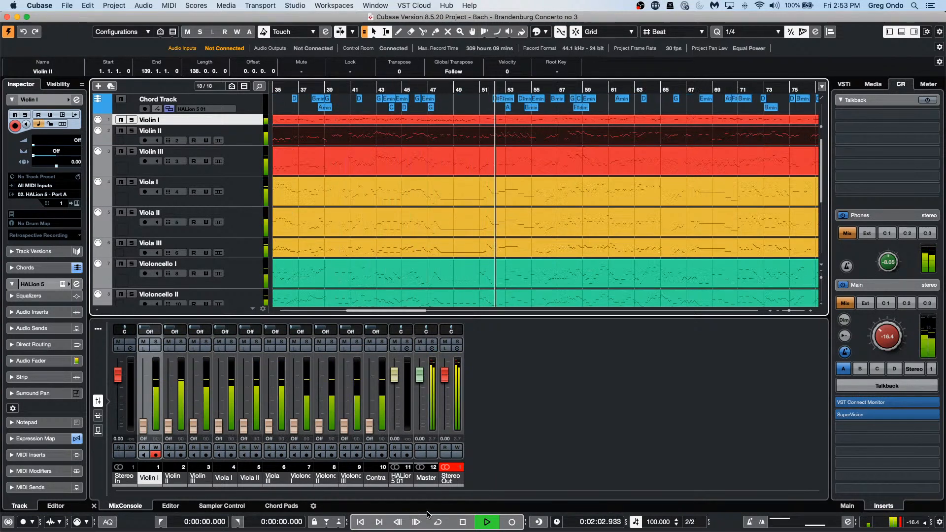
Step: Rewind, stop playback, zoom the timeline in around bar 76, and reopen Preferences
left_click(399, 523)
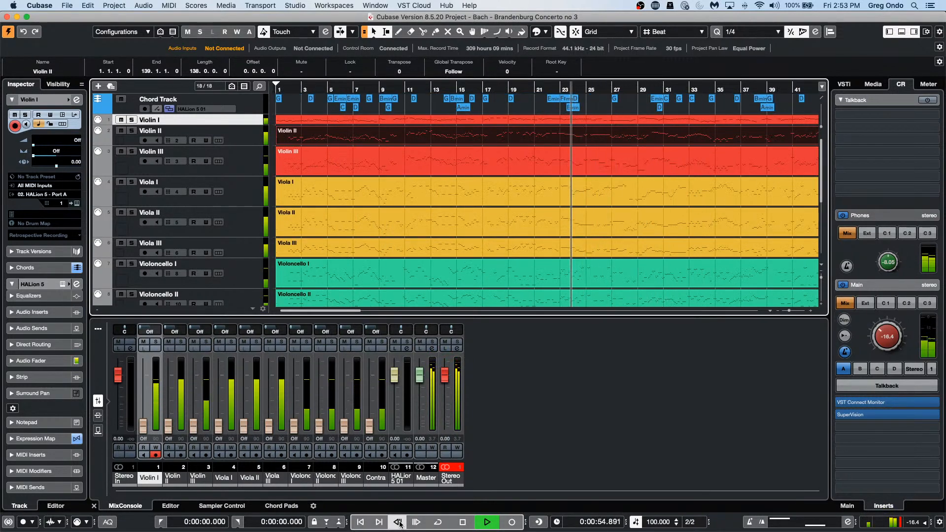
left_click(397, 522)
key("space")
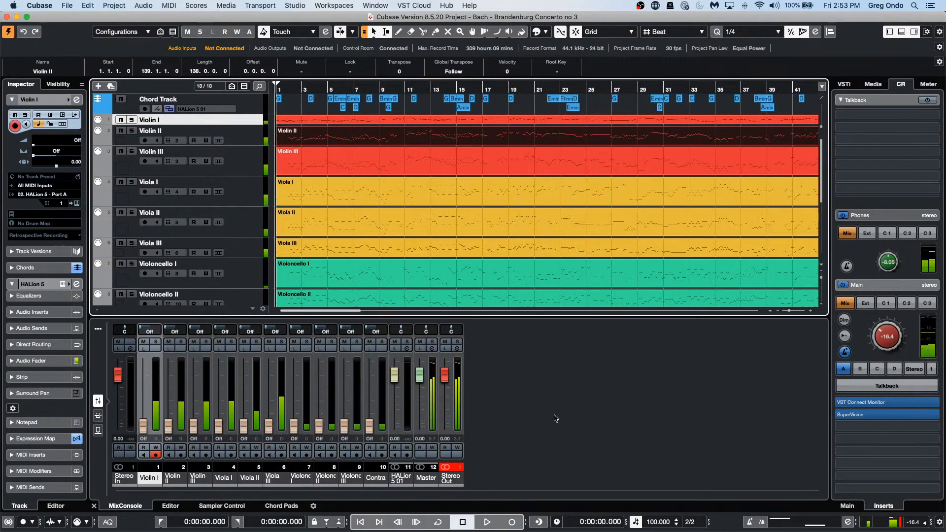
left_click(445, 89)
left_click_drag(445, 99, 439, 135)
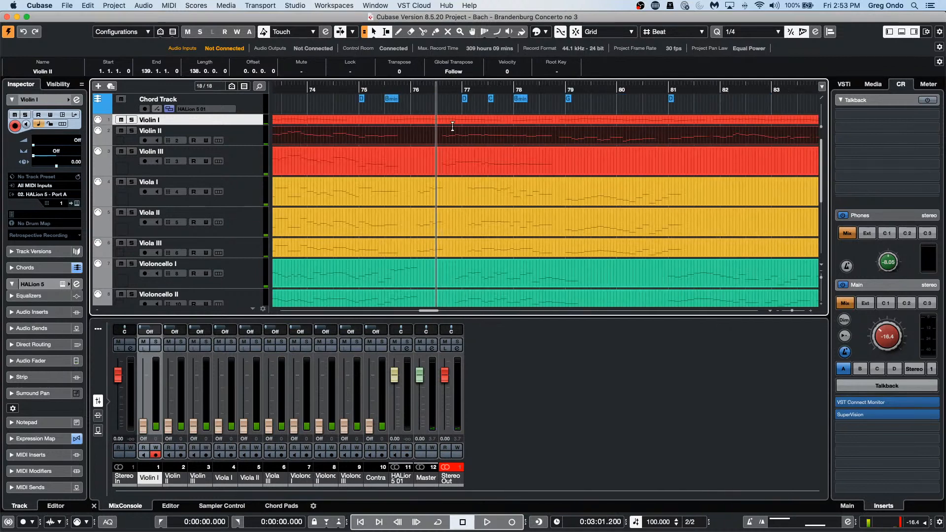
left_click(40, 6)
left_click(45, 33)
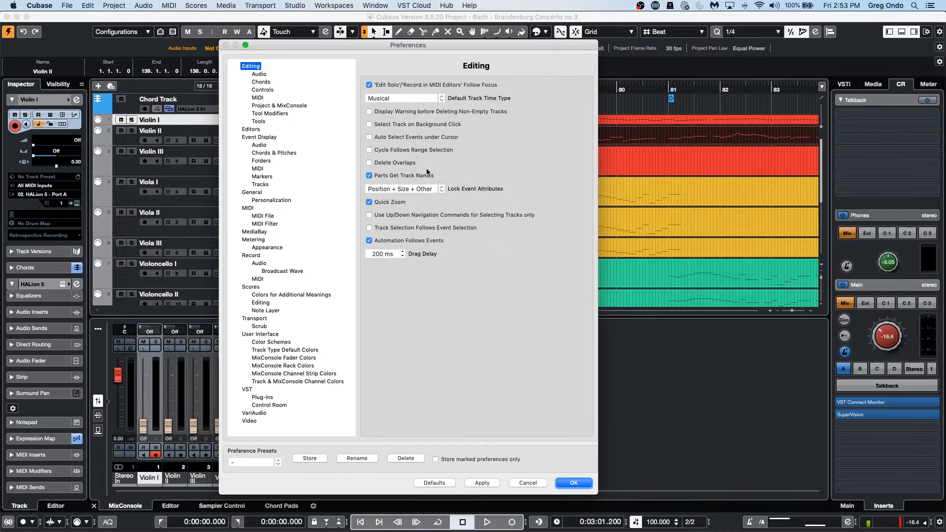
Step: Turn Quick Zoom off and set Transport wind speed to Fixed with Speed Factor 4
left_click(368, 202)
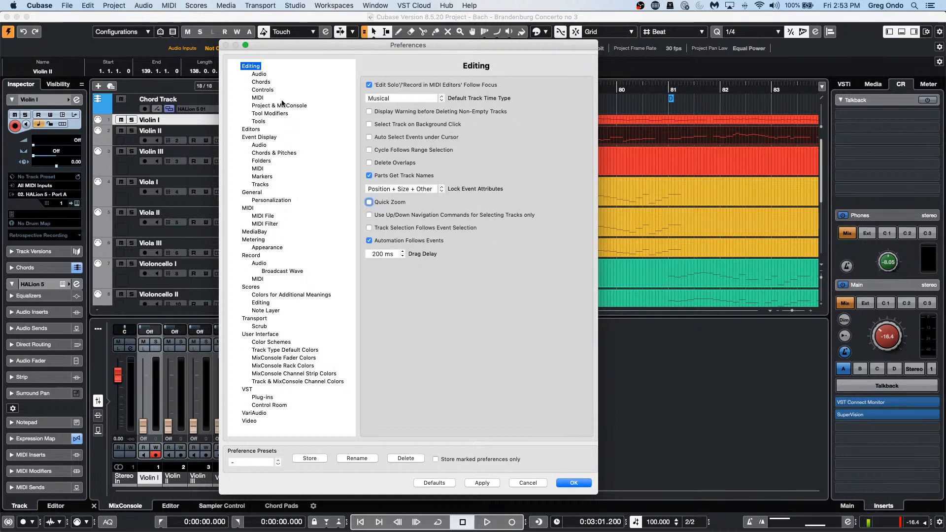
left_click(282, 106)
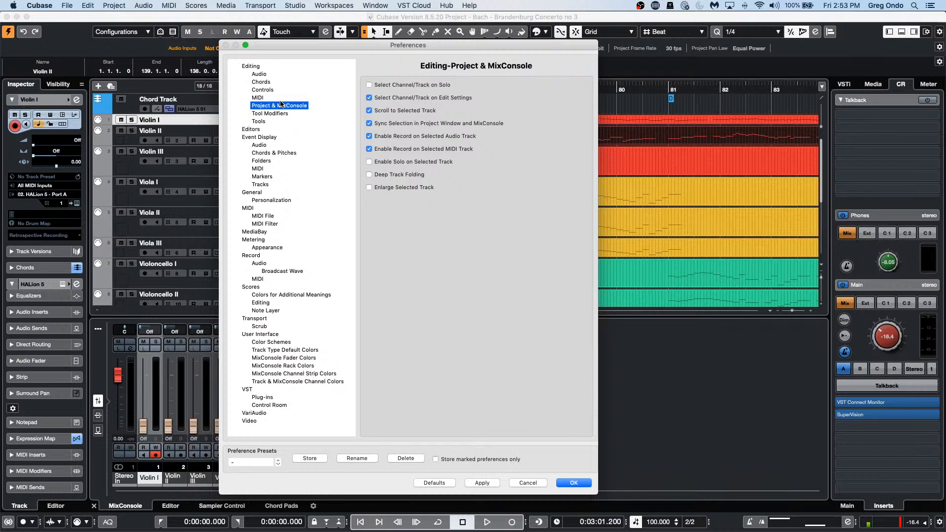
left_click(267, 327)
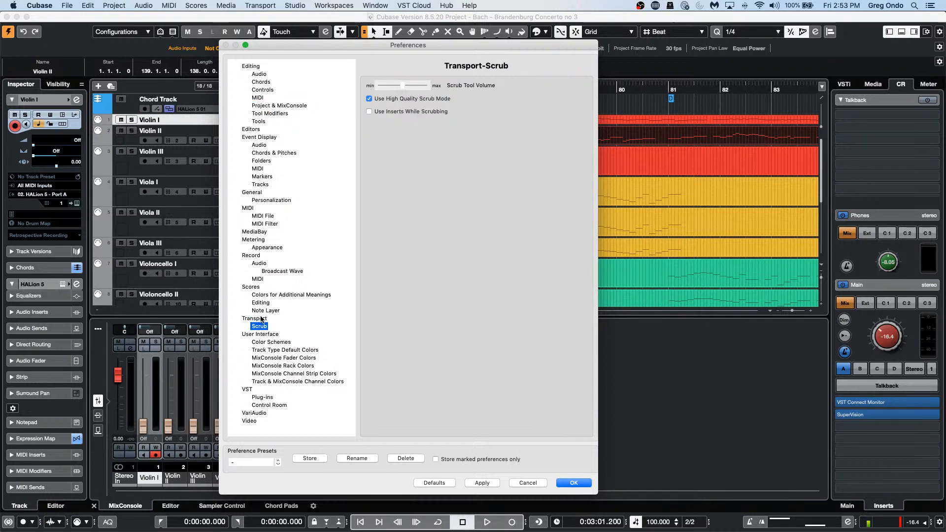
left_click(261, 319)
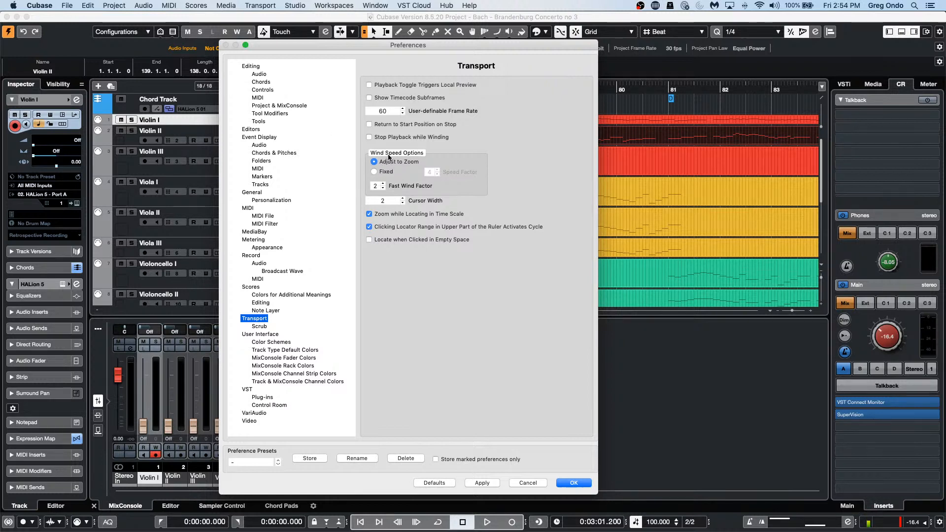
left_click(374, 172)
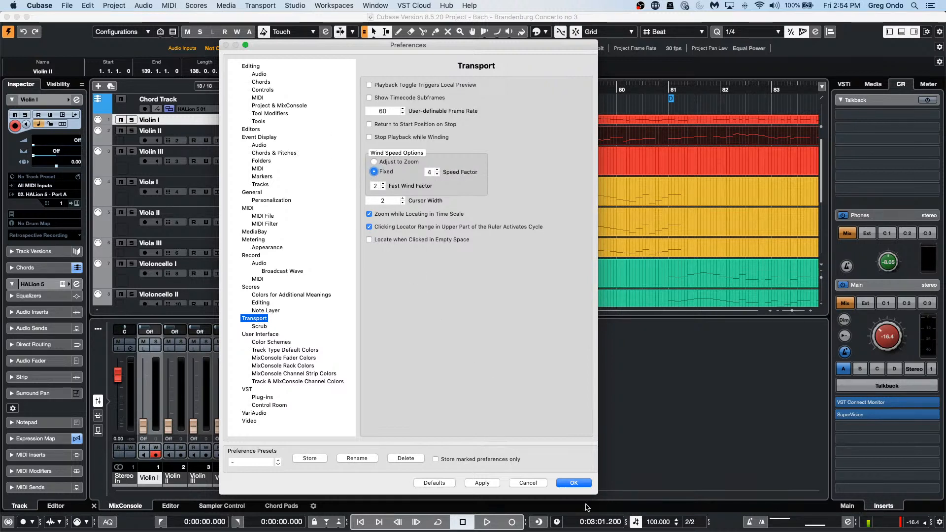
left_click(574, 483)
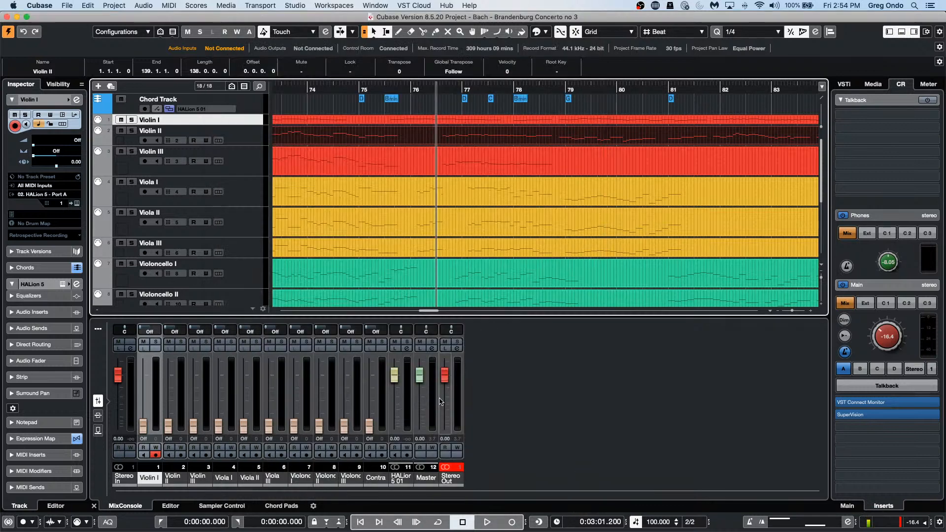
Step: Play the concerto and wind the playhead forward and back to test fixed-speed winding
key("space")
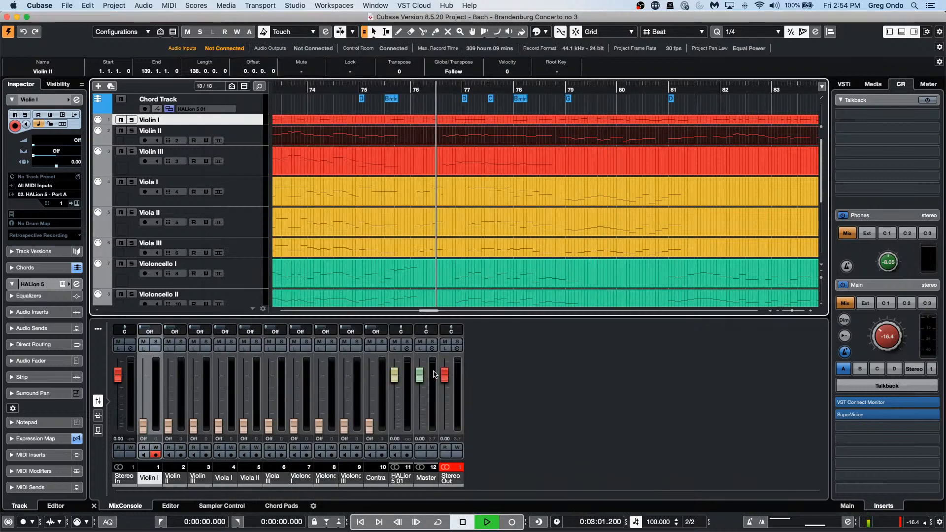
left_click(416, 522)
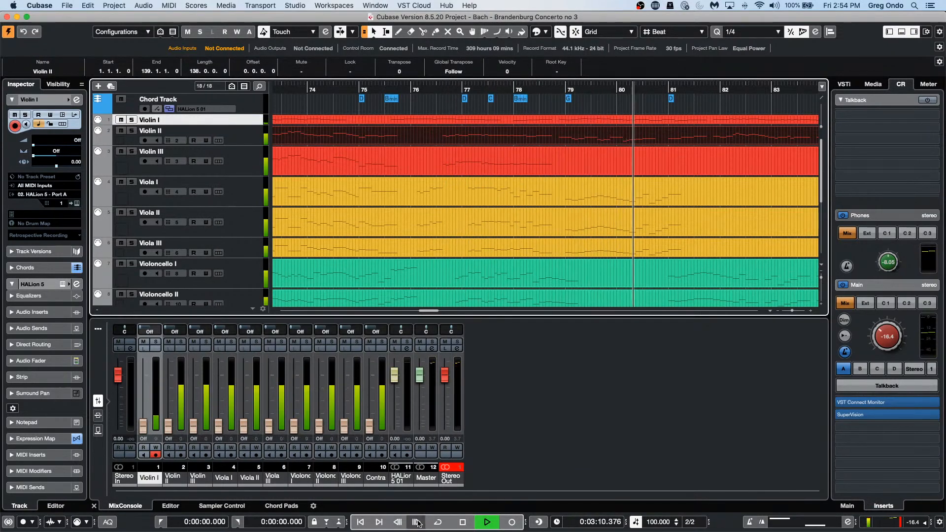
left_click(398, 522)
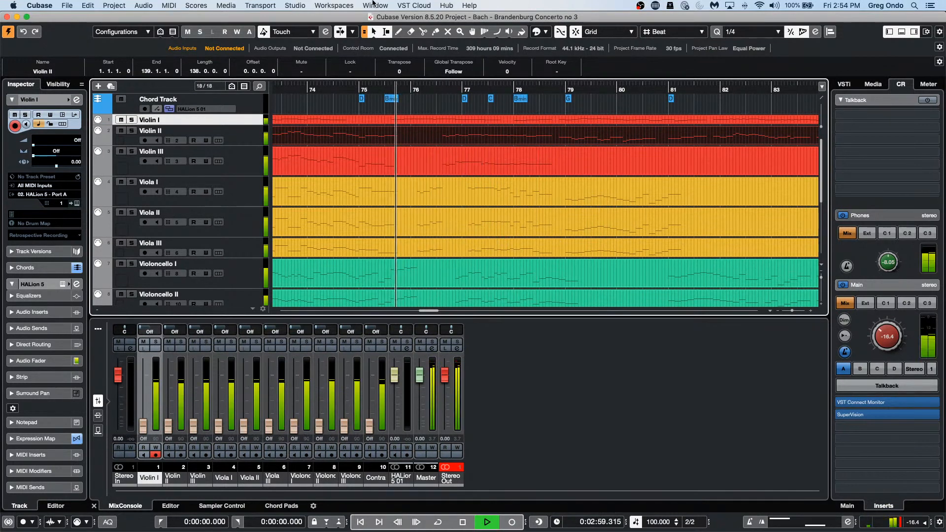
key("space")
Step: Play from bar 1 and stop at 0:00:09.007, near bar 4
left_click(291, 6)
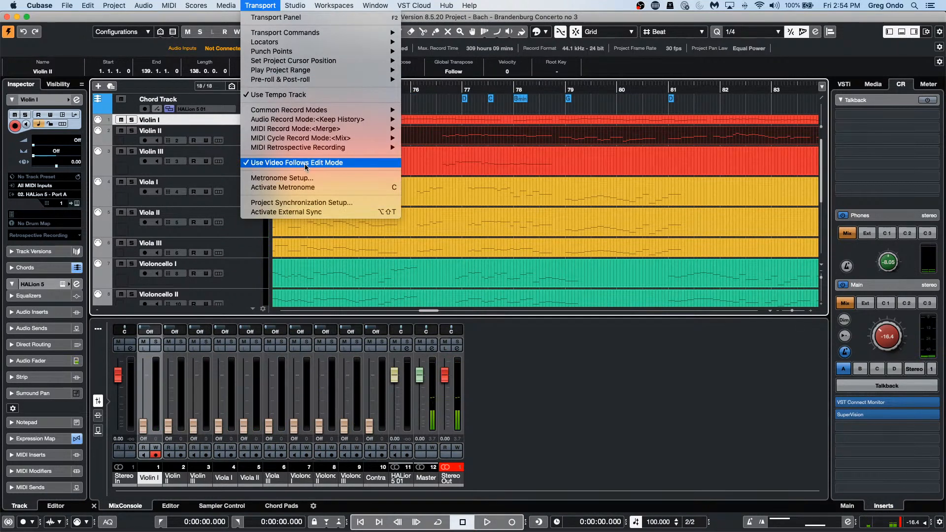
left_click(349, 167)
key("space")
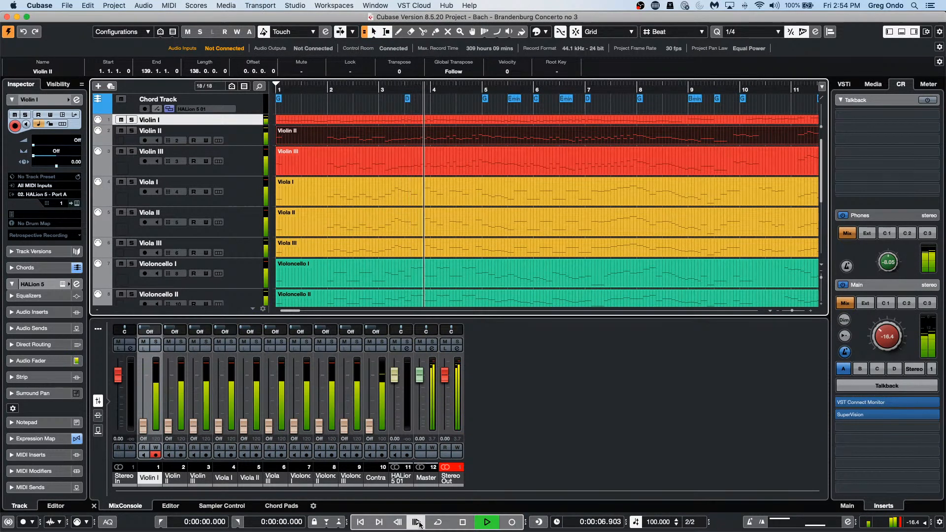
left_click(462, 522)
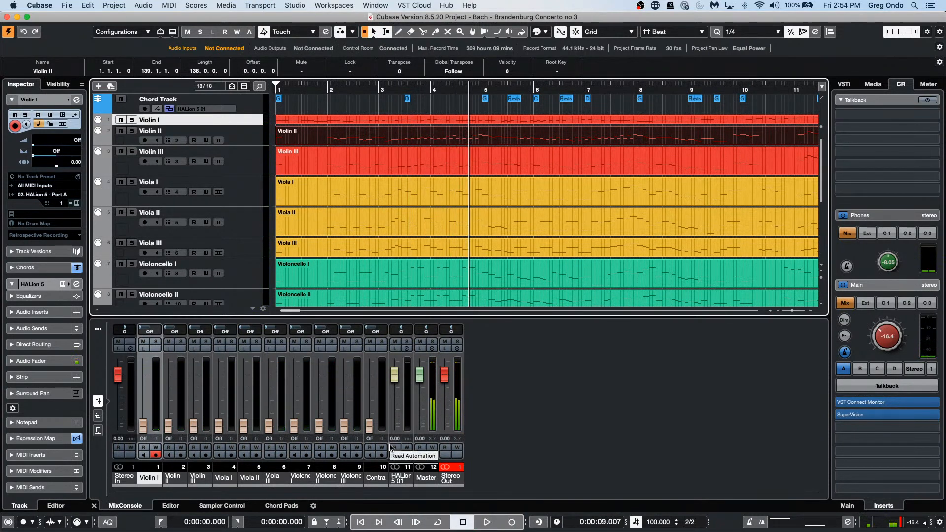
left_click(50, 6)
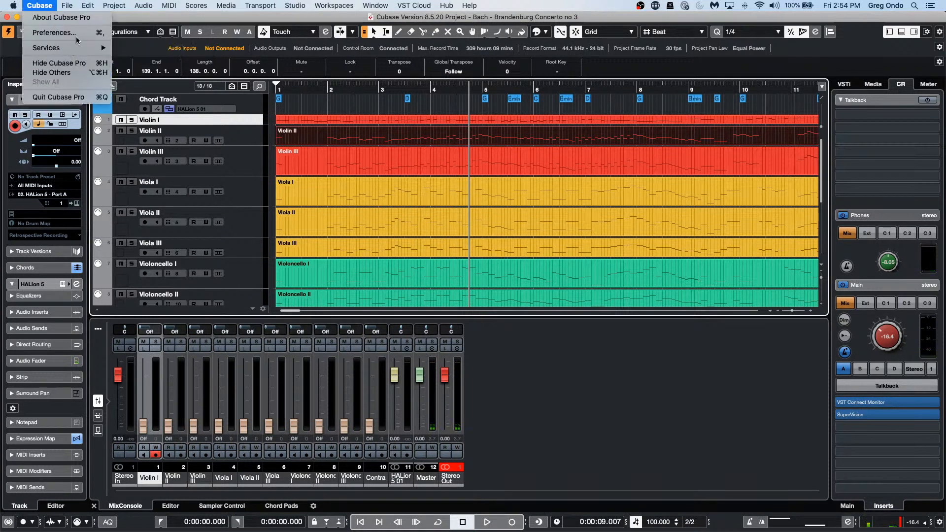
Step: Set Transport Wind Speed Options to Adjust to Zoom, apply it, and close Preferences
left_click(51, 32)
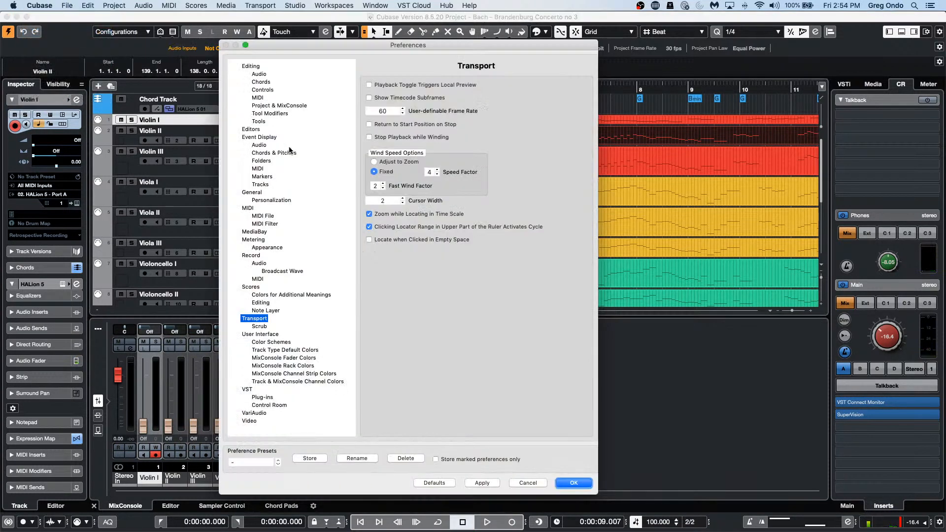
left_click(374, 162)
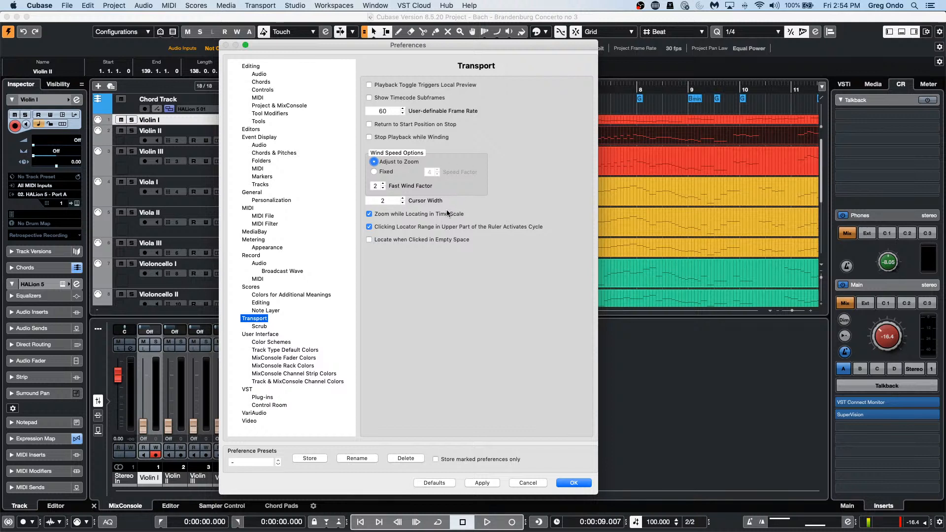
left_click(490, 484)
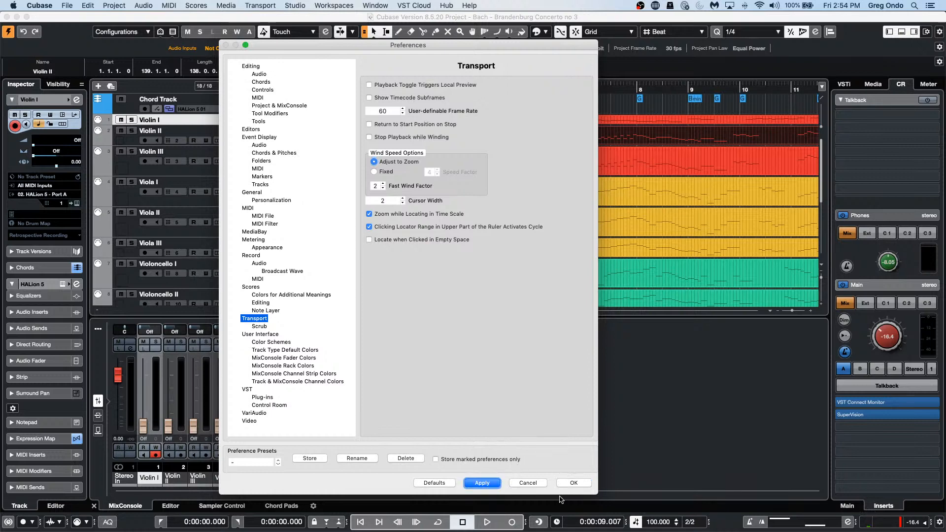
left_click(574, 483)
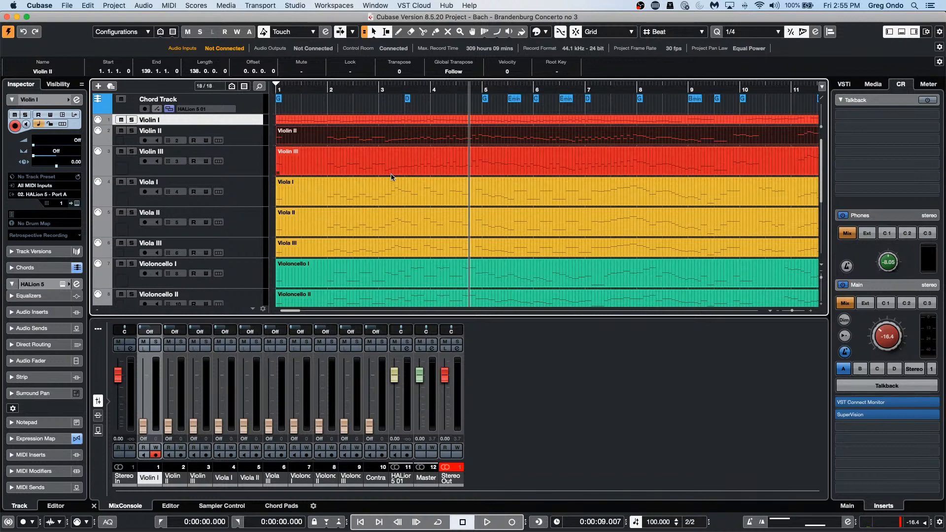
Step: Select Viola I, try range selections and undo a range move, then enable Combine Selection Tools
left_click(395, 202)
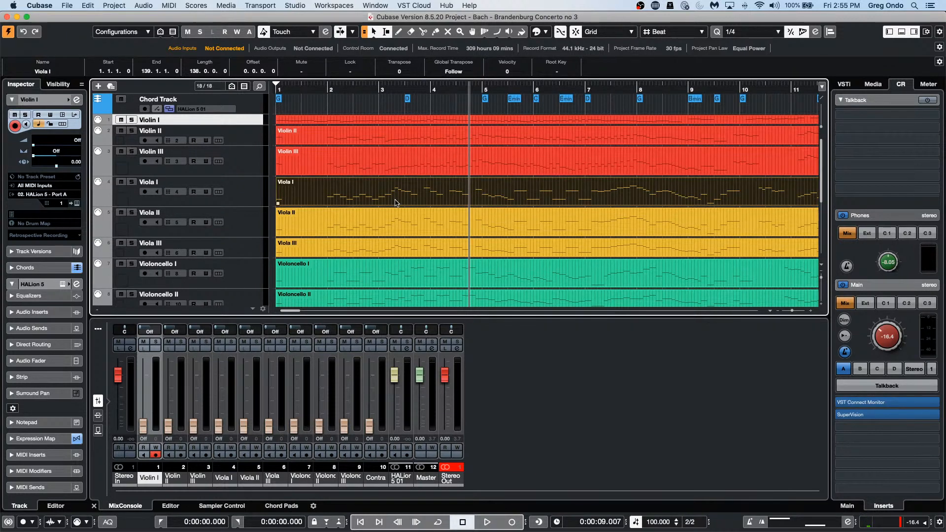
left_click_drag(399, 183, 527, 182)
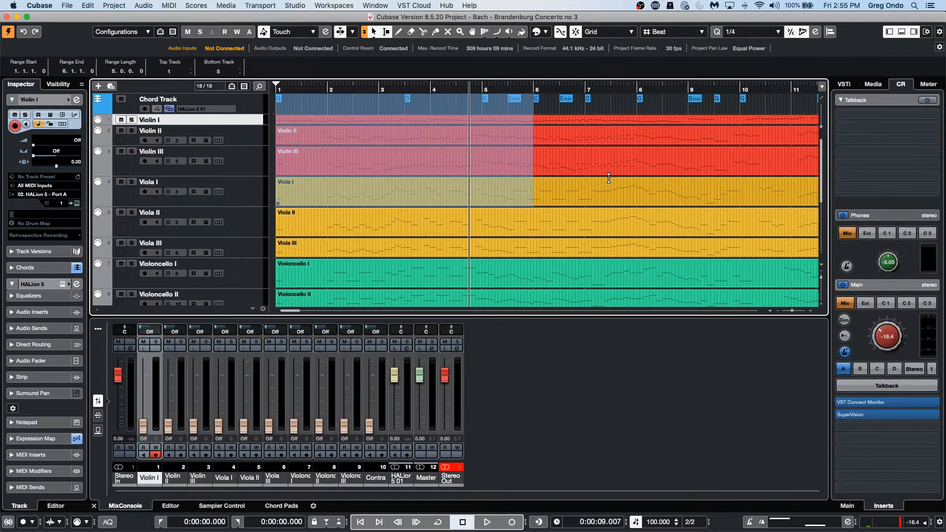
left_click_drag(608, 179, 306, 186)
left_click_drag(385, 188, 540, 196)
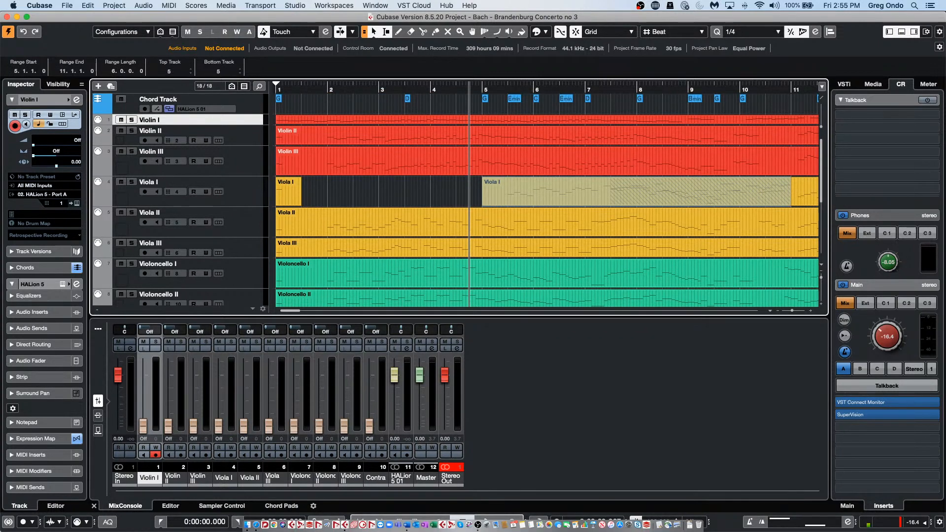
key("super+z")
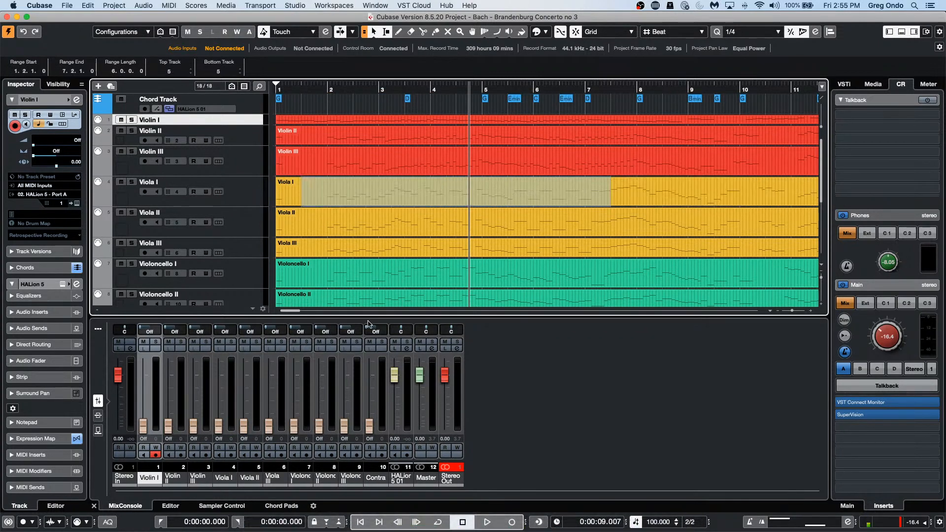
left_click_drag(611, 194, 570, 195)
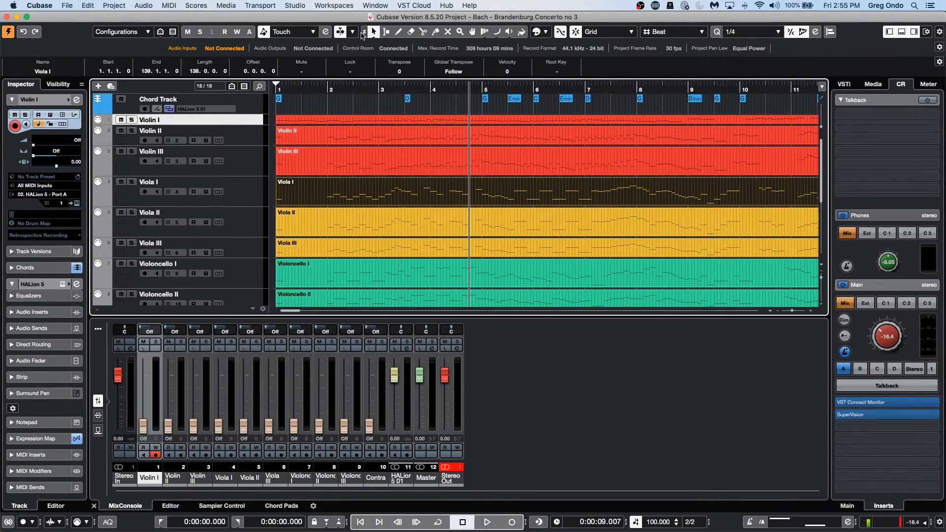
left_click(364, 32)
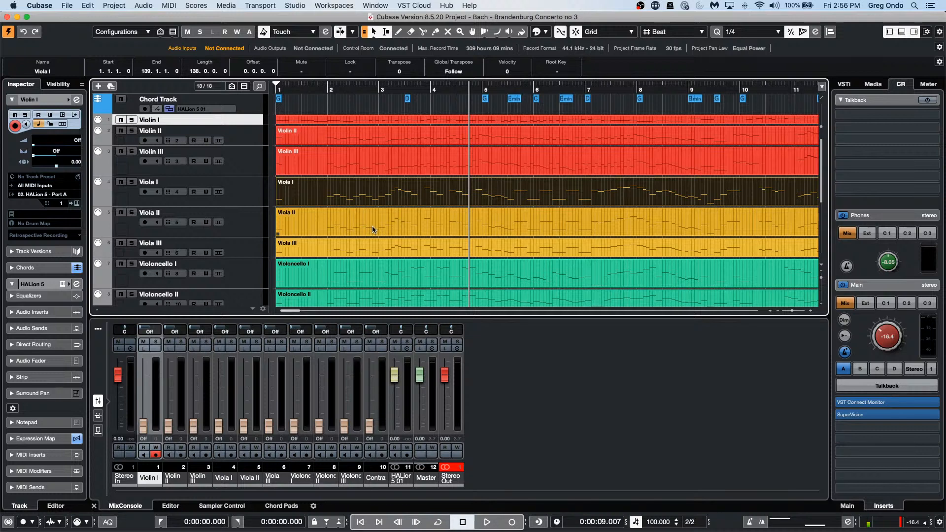
Step: With the Split tool, cut the Viola I part at several bars up to bar 11
right_click(389, 191)
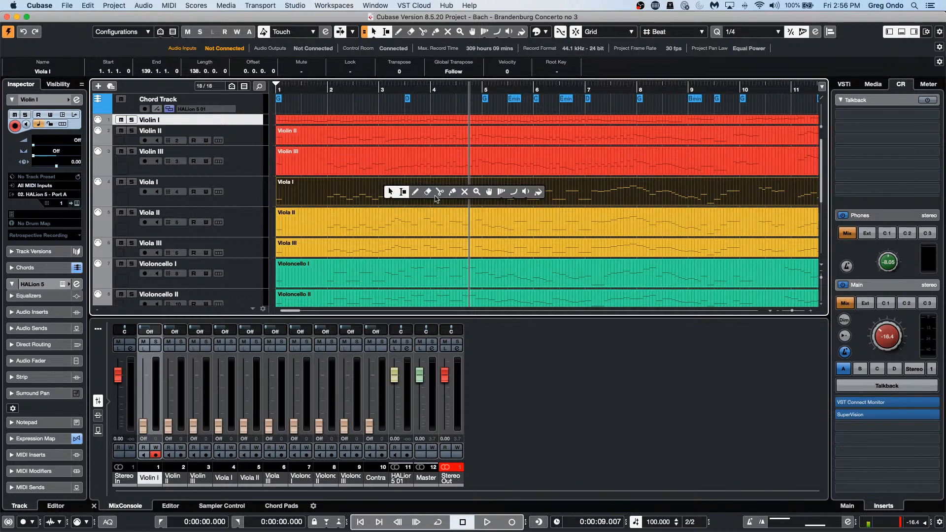
left_click(439, 192)
left_click(431, 200)
left_click(508, 200)
left_click(637, 200)
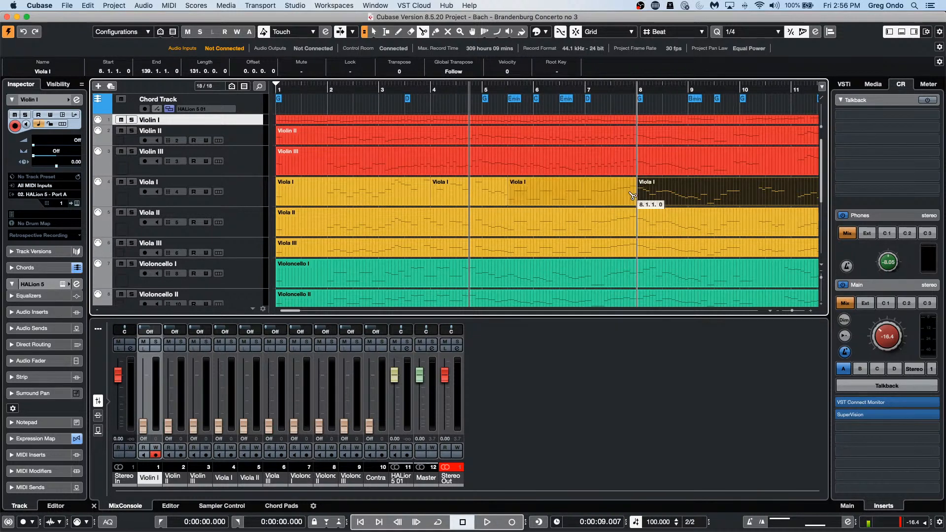
left_click(688, 199)
left_click(716, 197)
left_click(742, 197)
left_click(791, 197)
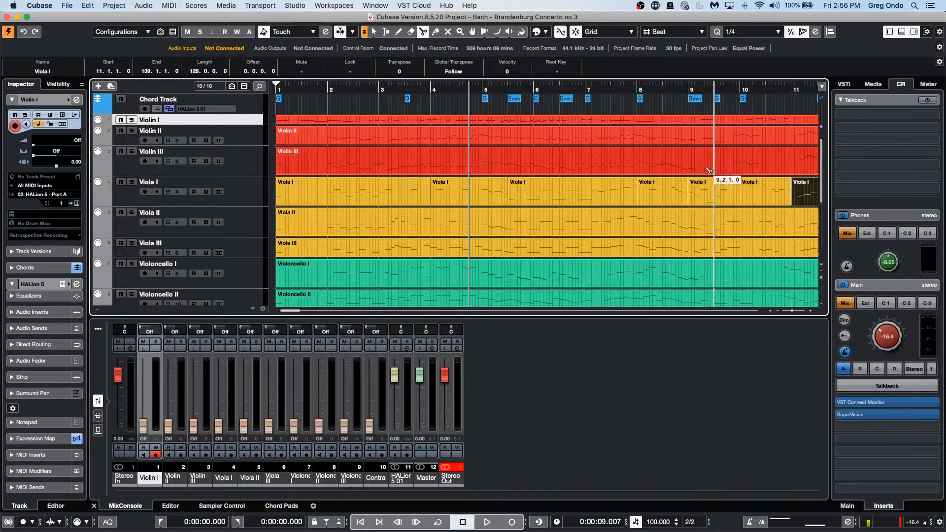
Step: Split Viola I further at bars 15, 17, 18, 21, 21.2, 23 and 24.2
left_click_drag(575, 87, 575, 66)
left_click(593, 197)
left_click(638, 197)
left_click(660, 197)
left_click(727, 197)
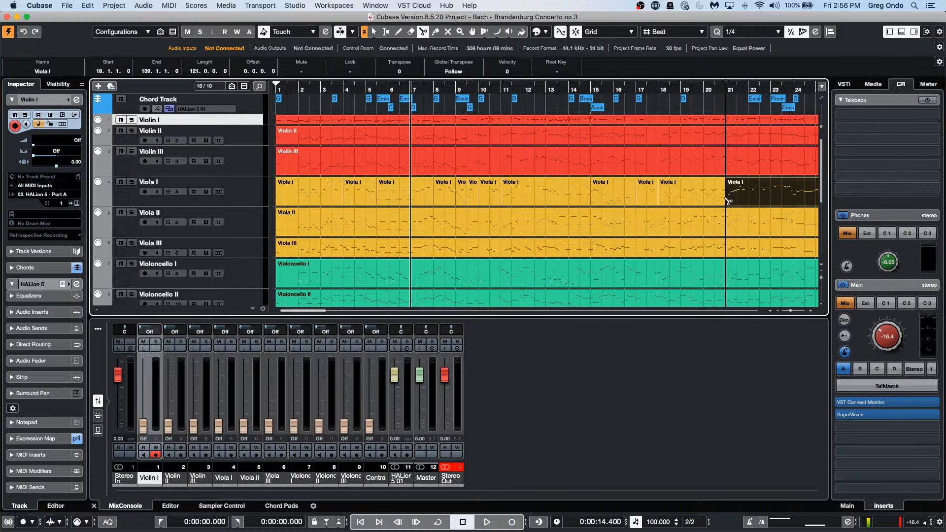
left_click(739, 197)
left_click(771, 199)
left_click(804, 198)
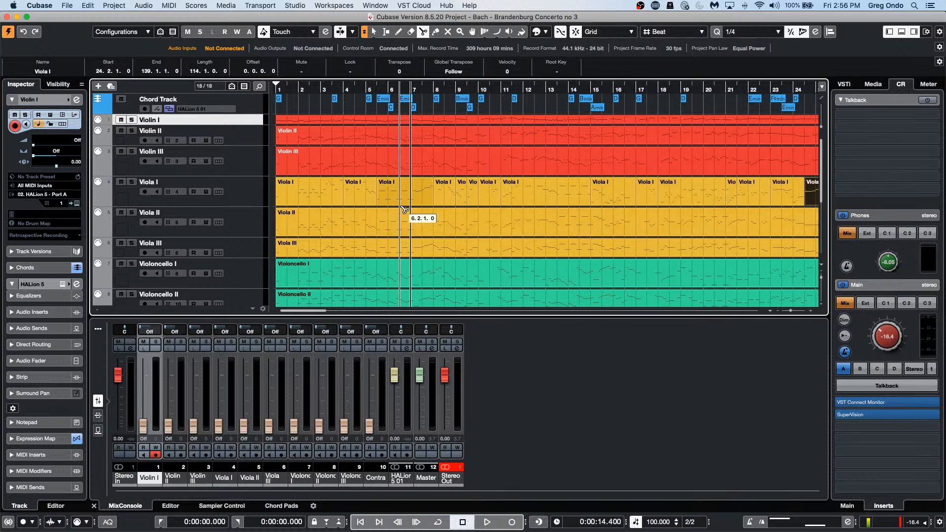
Step: Return to Object Selection and select the Viola I pieces from bar 11 onward
right_click(361, 192)
left_click(310, 192)
left_click(388, 187)
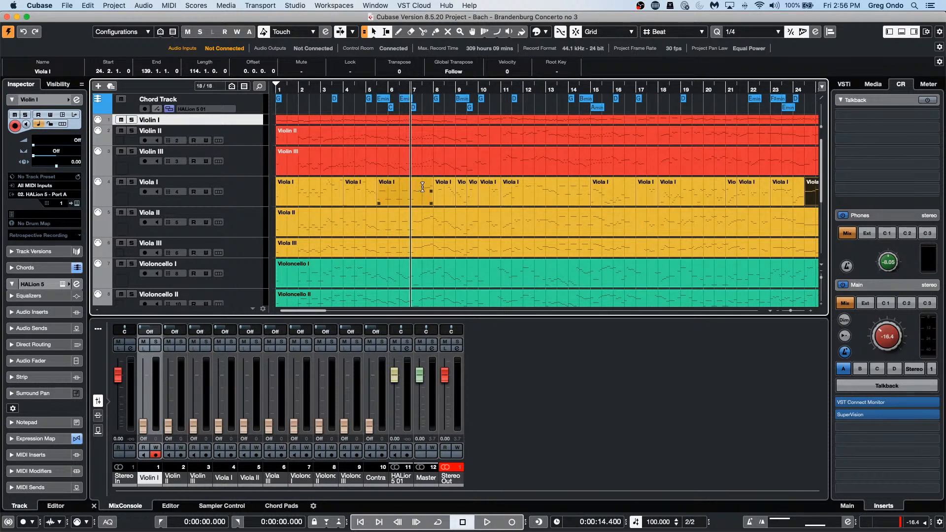
left_click(353, 191)
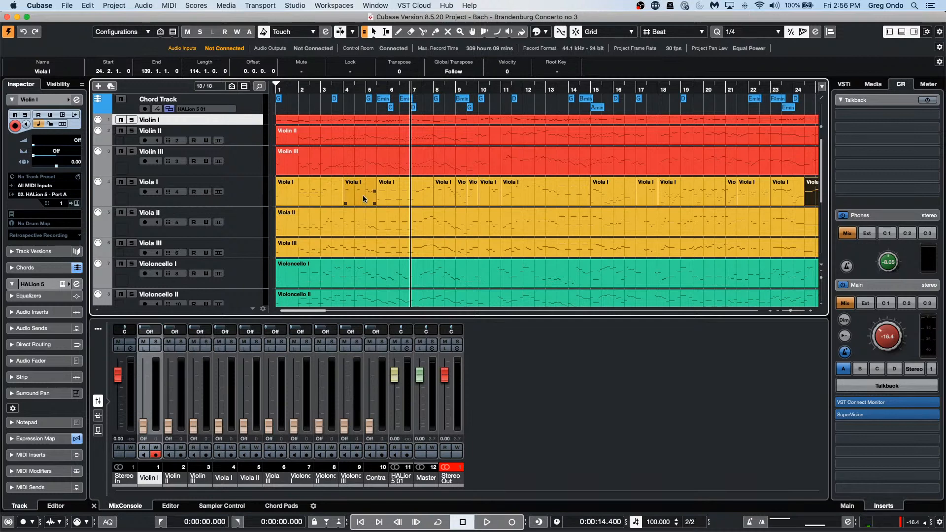
double_click(363, 196, "shift")
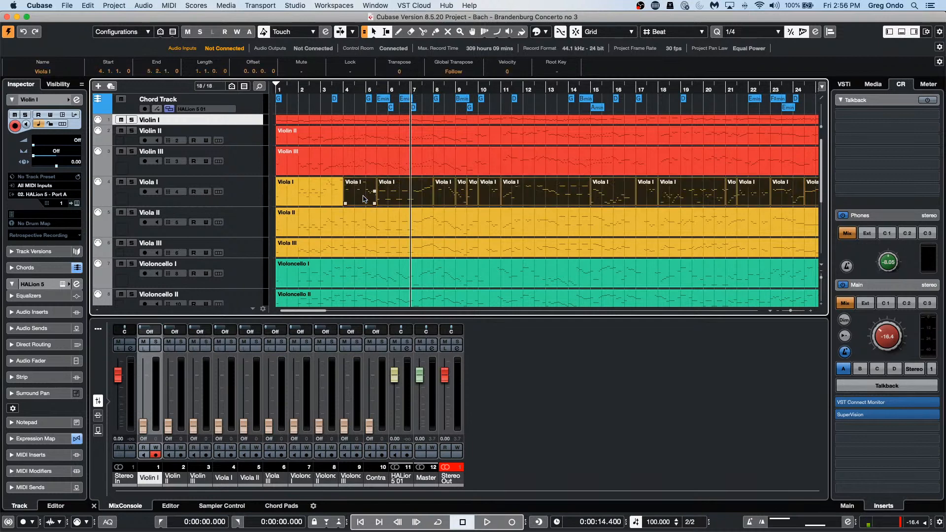
left_click(367, 88)
key("g")
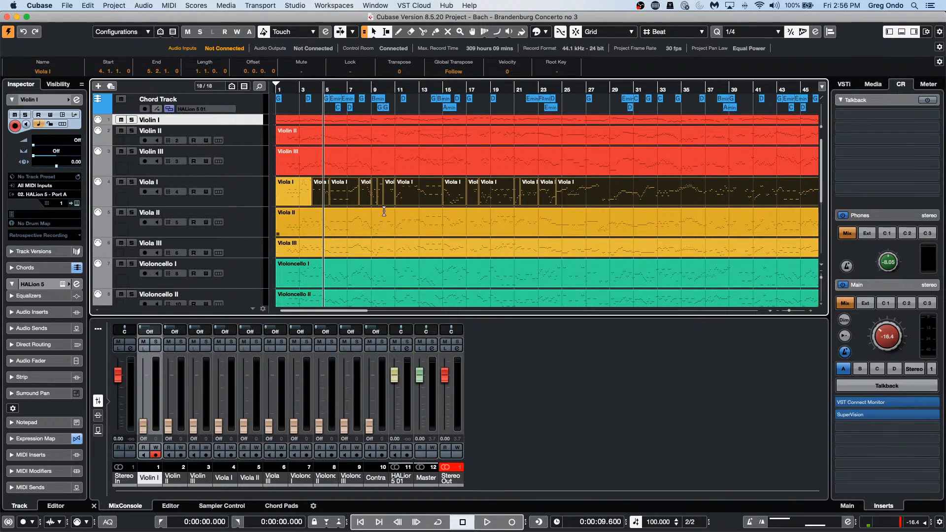
left_click(421, 199)
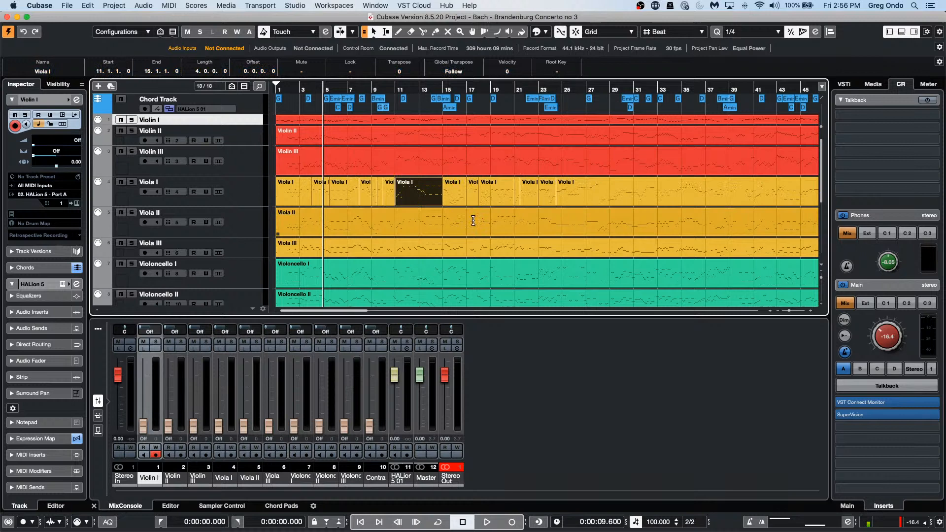
double_click(422, 198, "shift")
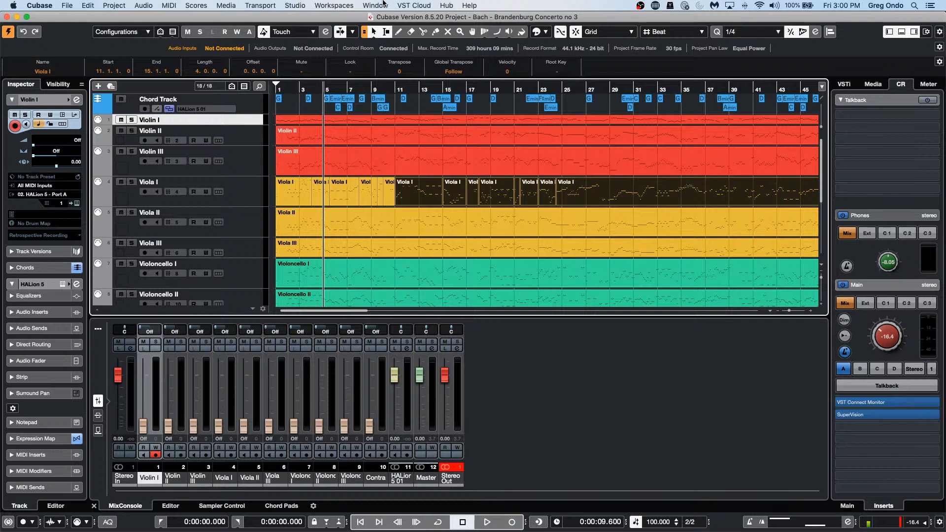
Step: Open the project Notepad from the Project menu and move it up and left
left_click(108, 5)
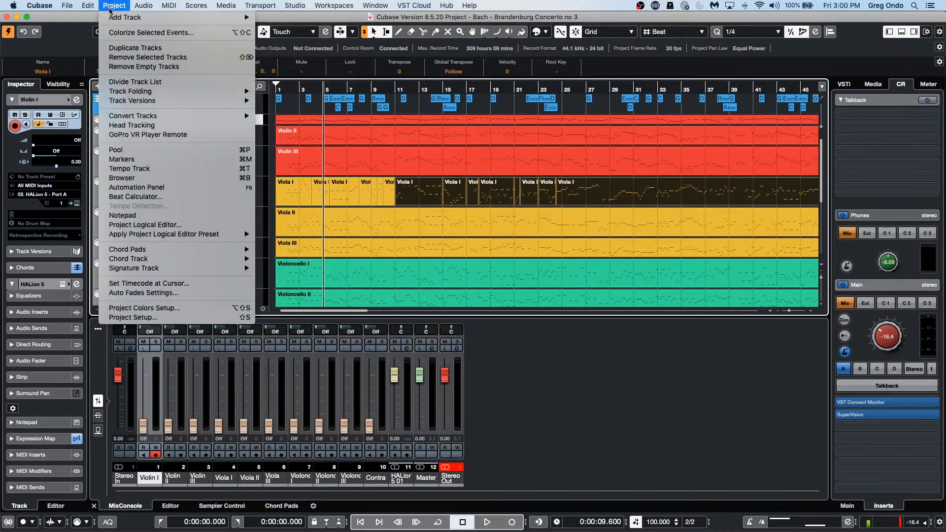
left_click(187, 216)
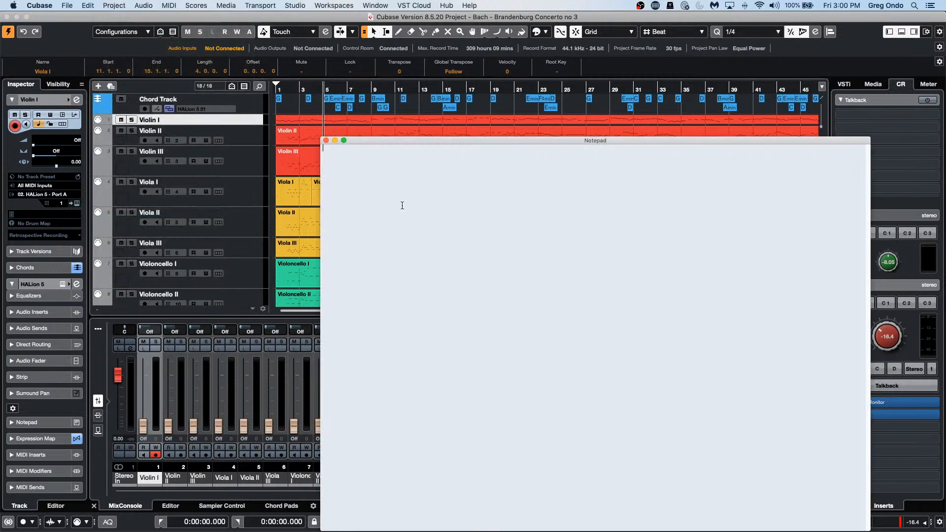
left_click_drag(433, 138, 292, 53)
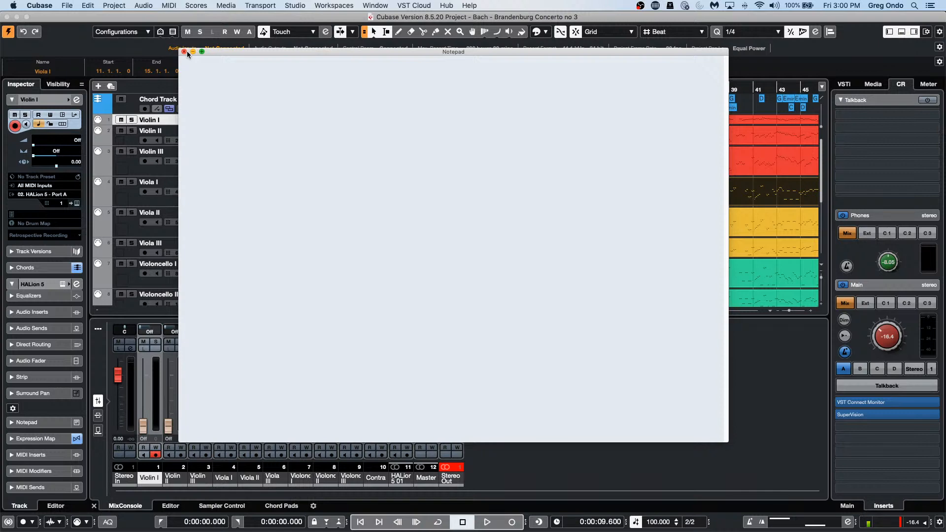
Step: Load the recent project 'beatles stones t', close the Notepad and activate the project
left_click(88, 6)
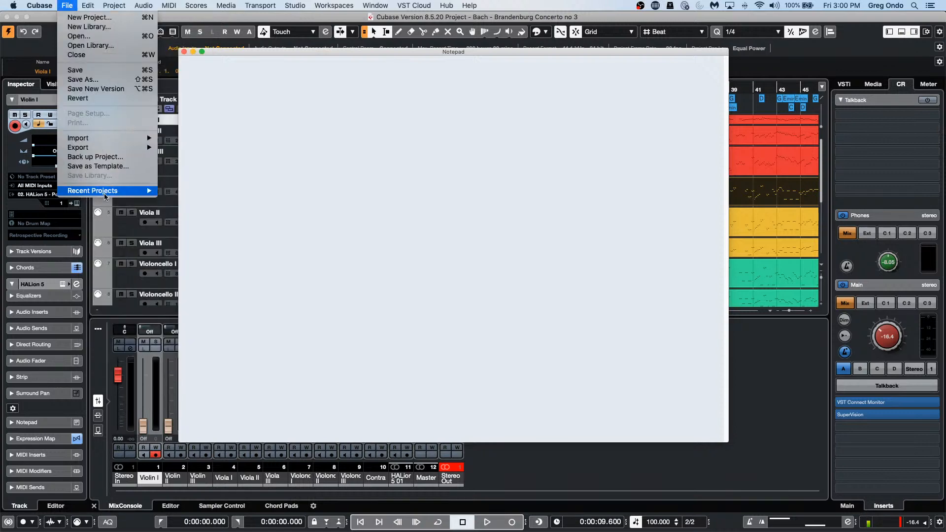
mouse_move(105, 197)
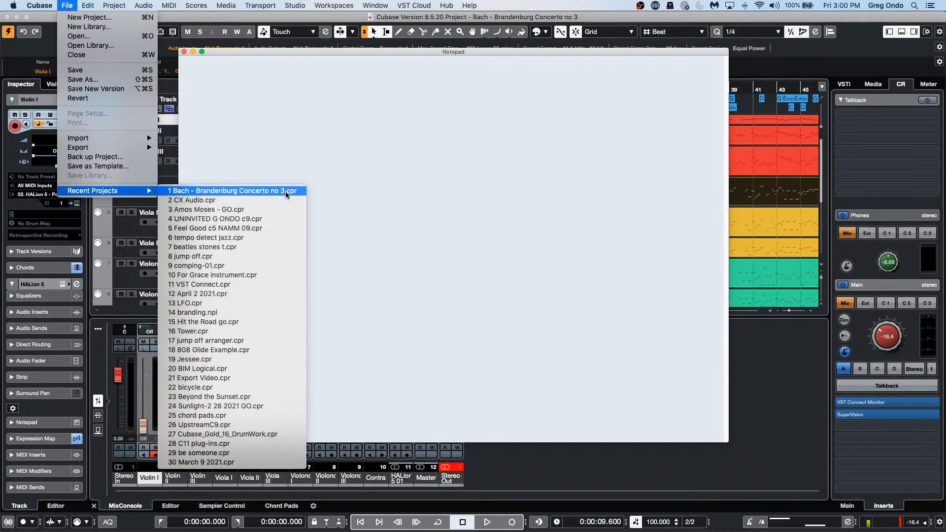
left_click(291, 246)
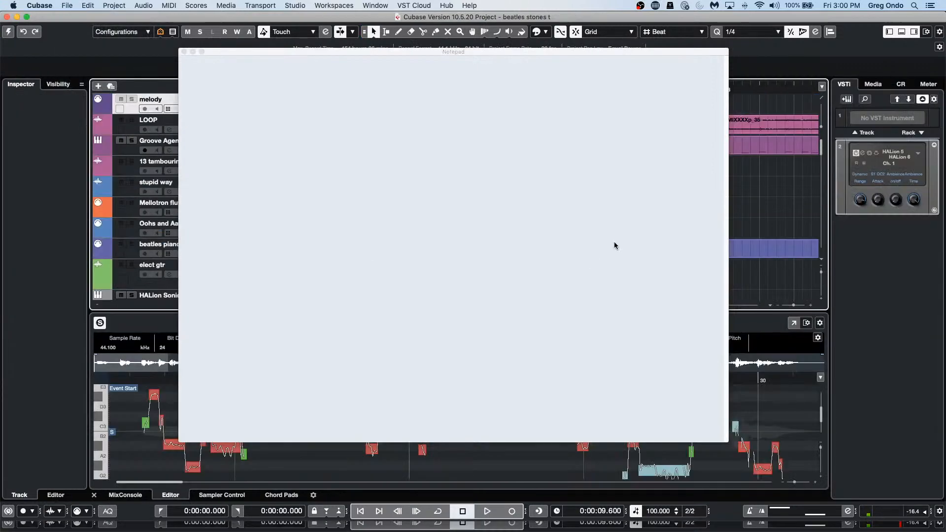
left_click(184, 51)
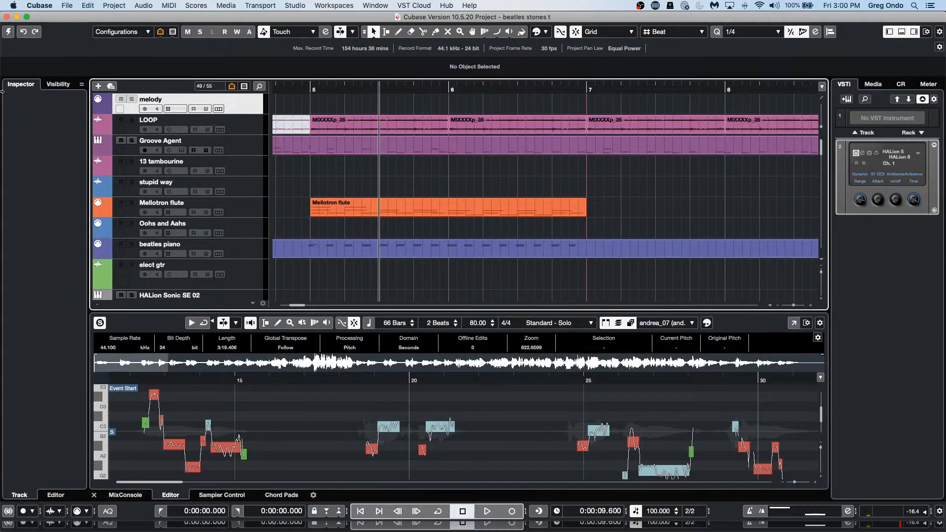
left_click(9, 33)
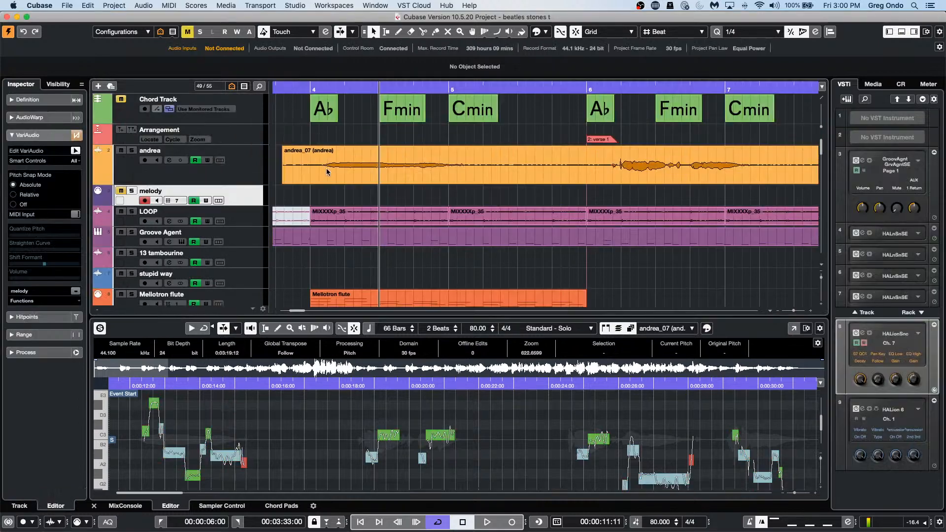
left_click(114, 5)
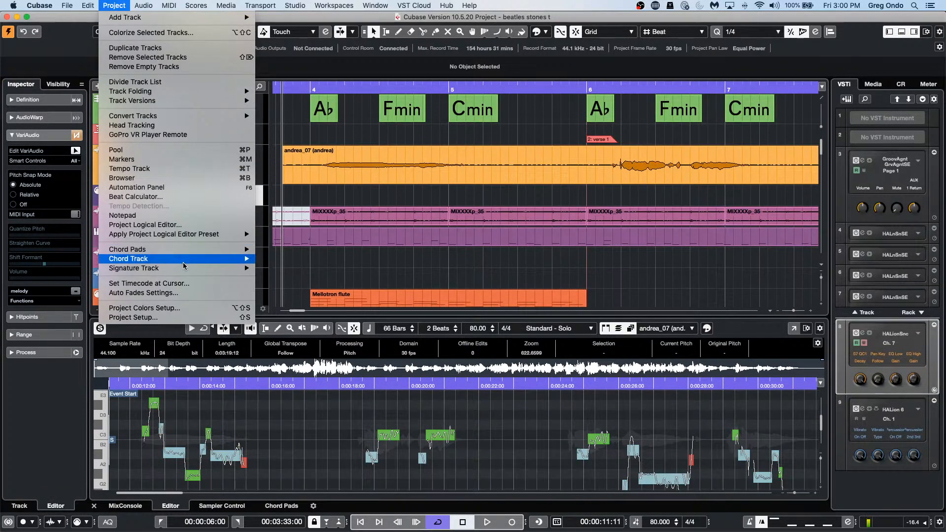
left_click(183, 219)
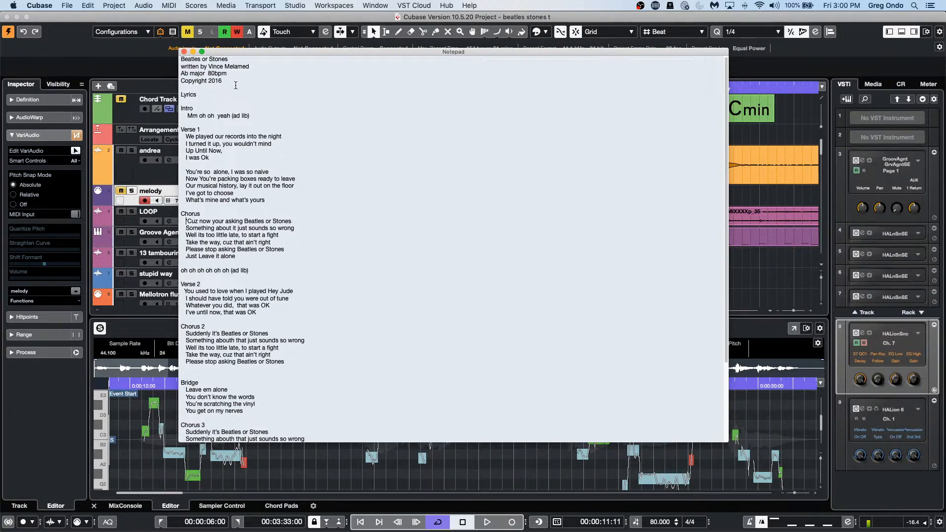
scroll(223, 200, "down", 1)
scroll(223, 201, "down", 6)
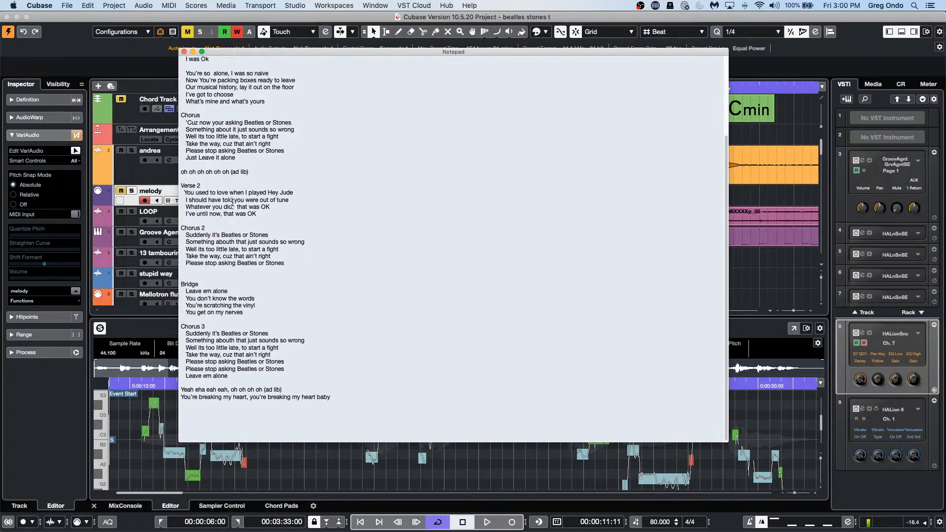
scroll(232, 201, "up", 2)
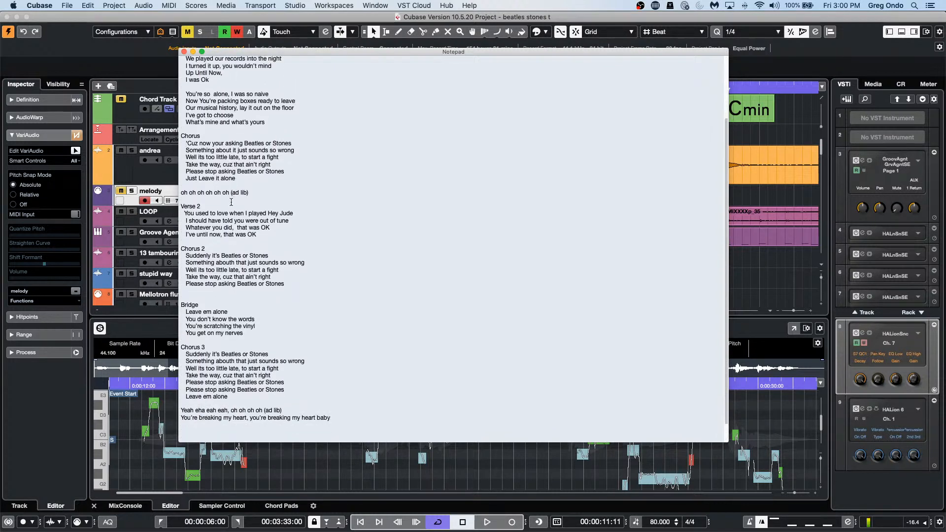
scroll(231, 201, "down", 2)
scroll(231, 202, "up", 9)
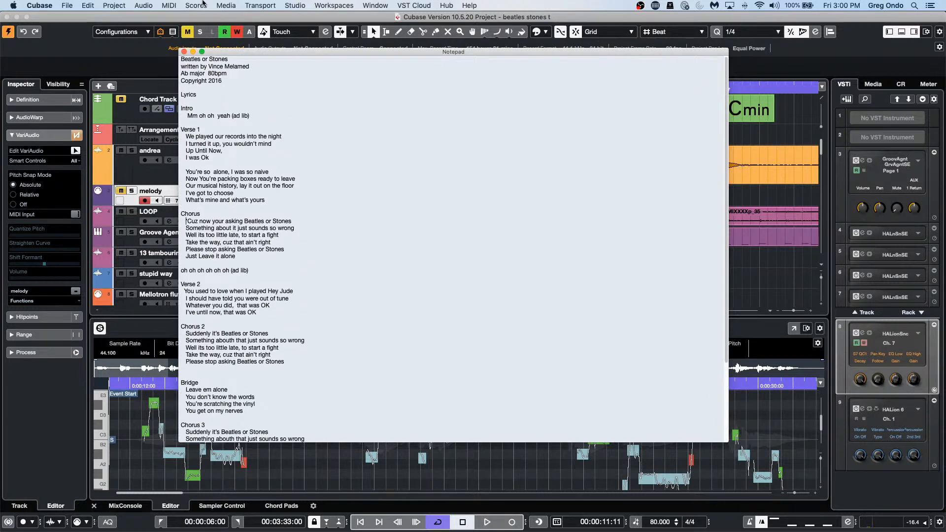
left_click(71, 6)
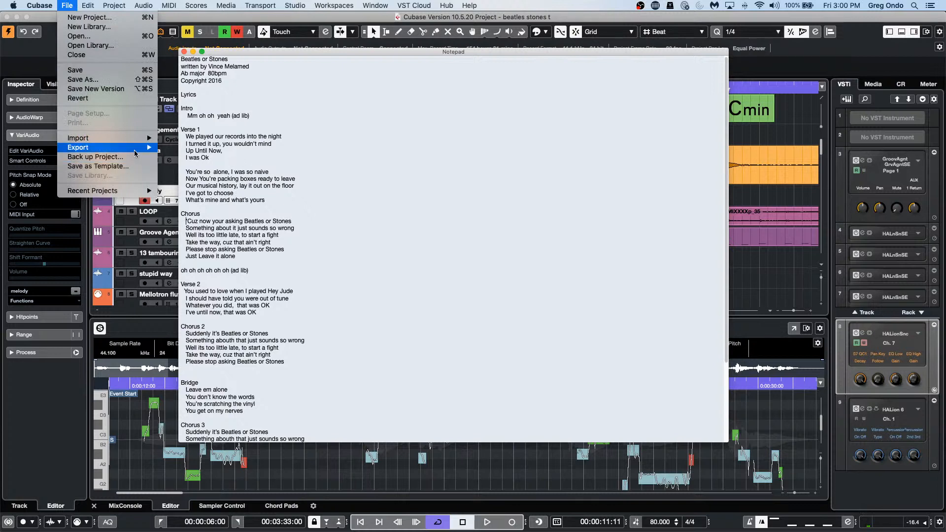
mouse_move(136, 147)
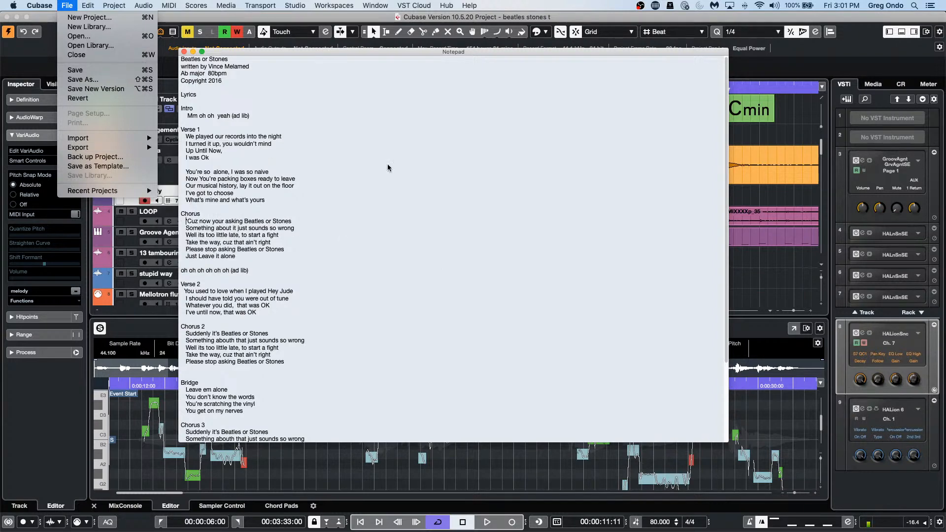
left_click(433, 208)
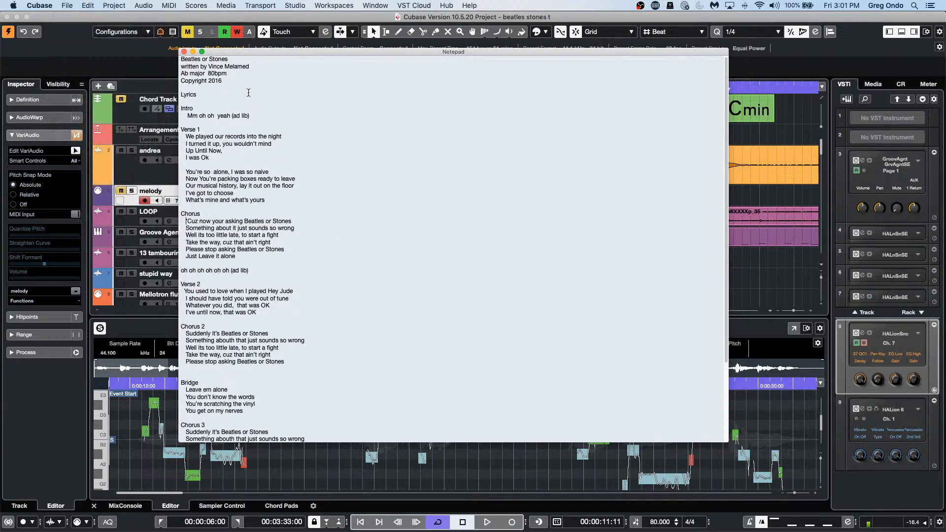
left_click(184, 52)
left_click(88, 6)
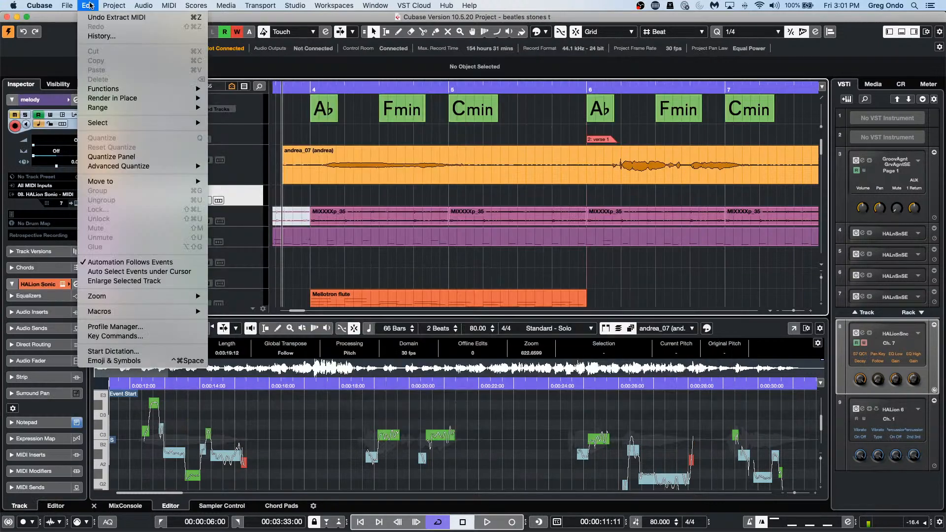
mouse_move(148, 294)
mouse_move(114, 5)
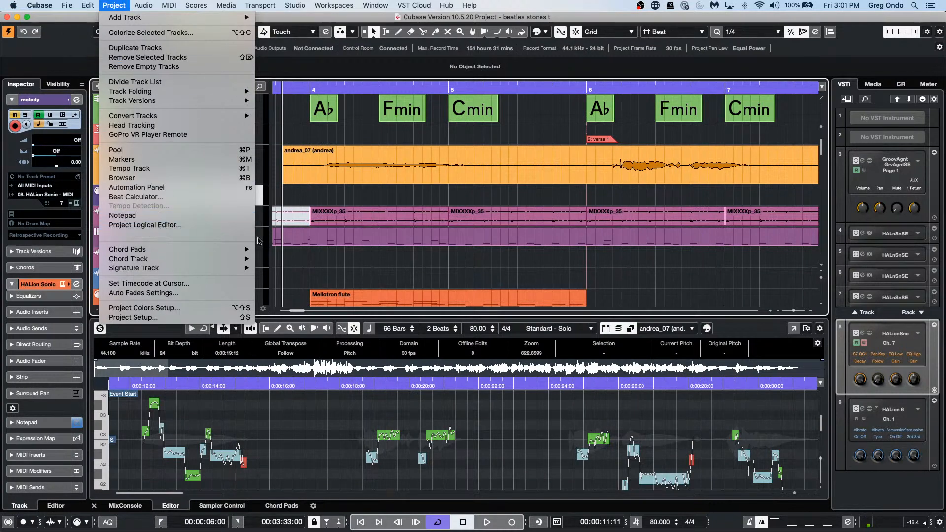
left_click(461, 263)
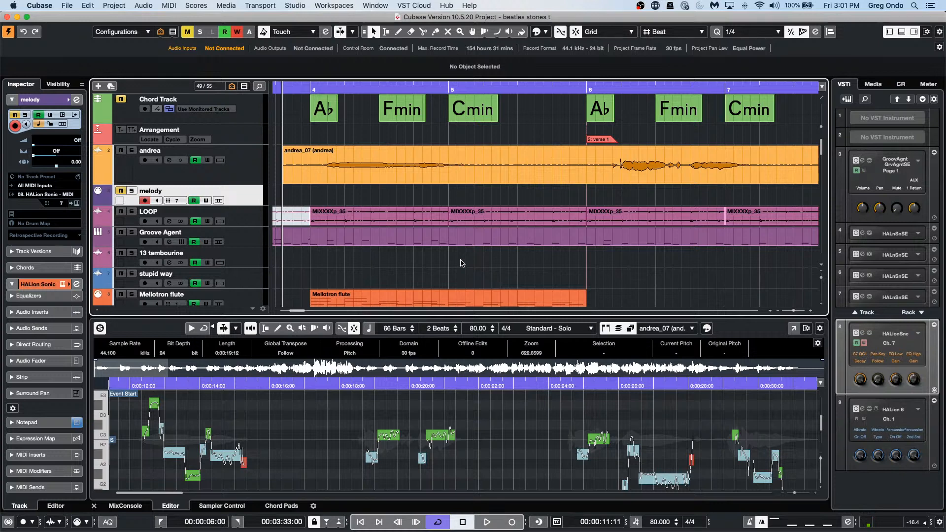
left_click(68, 99)
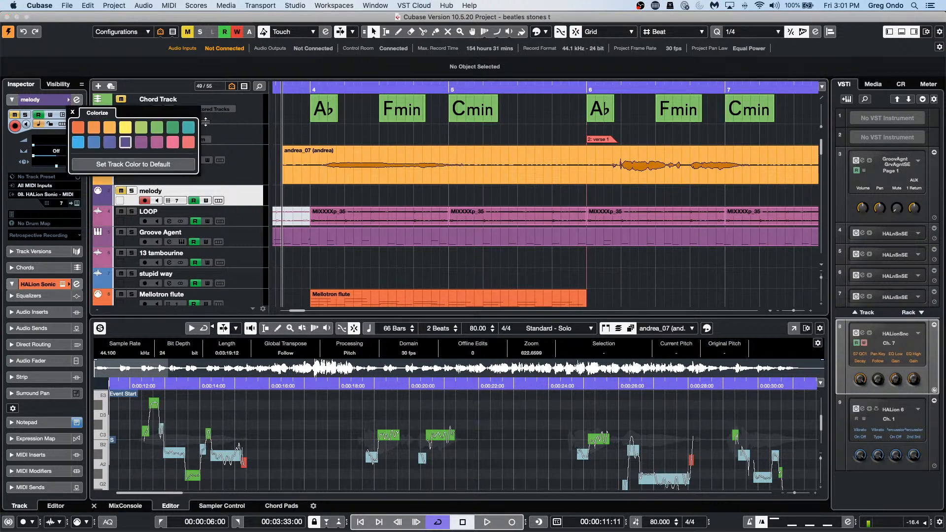
left_click(241, 238)
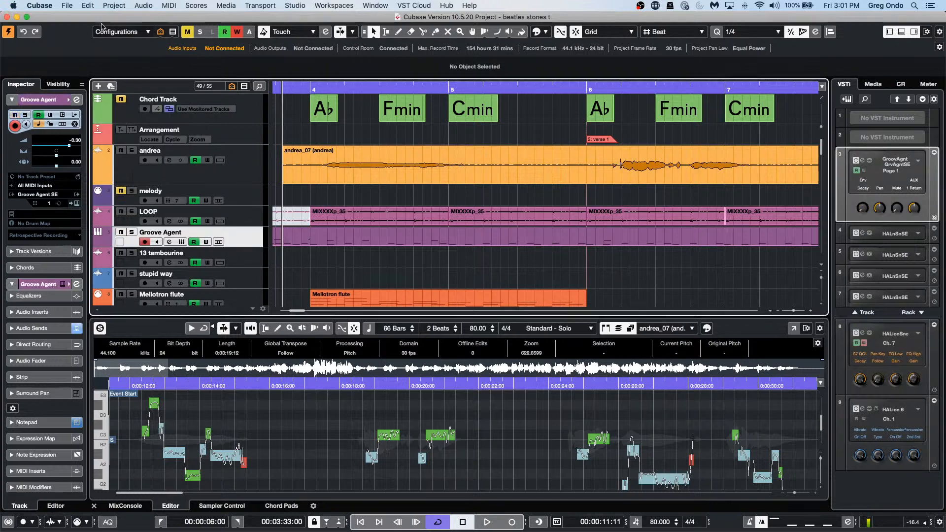
left_click(114, 5)
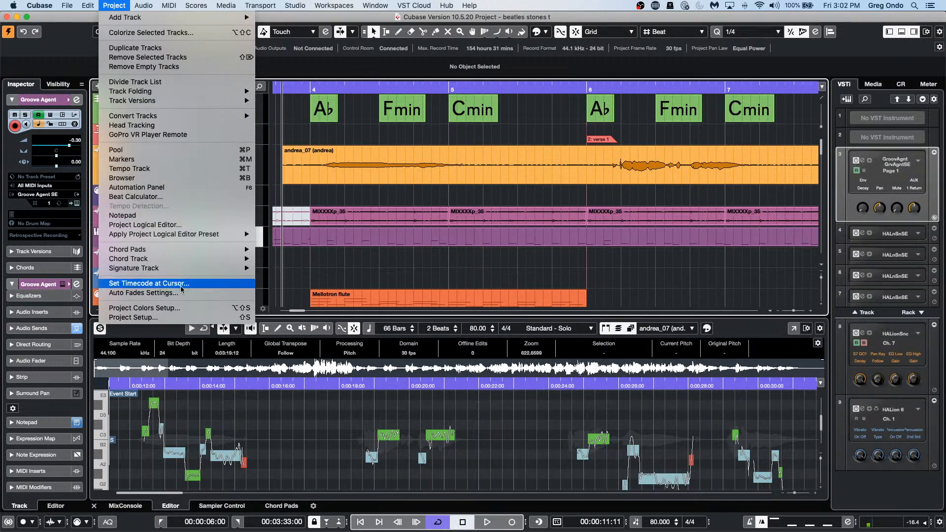
Step: In Project Colors Setup, build a new set of 32 basic colours with 4 tints and apply it
left_click(184, 314)
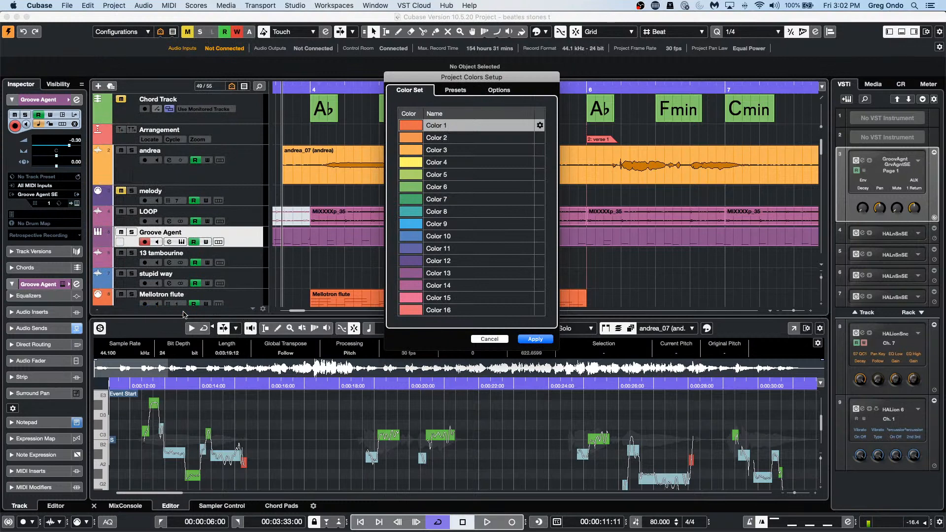
left_click(467, 91)
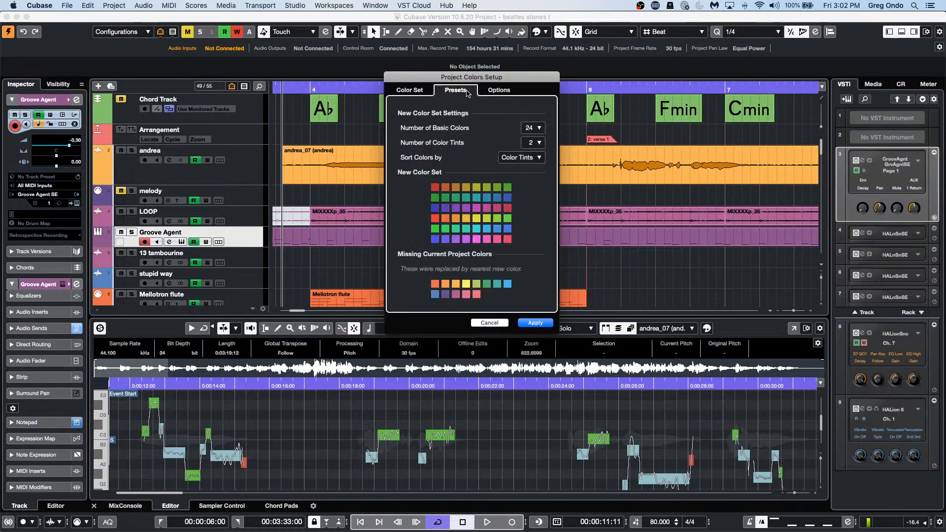
left_click(530, 126)
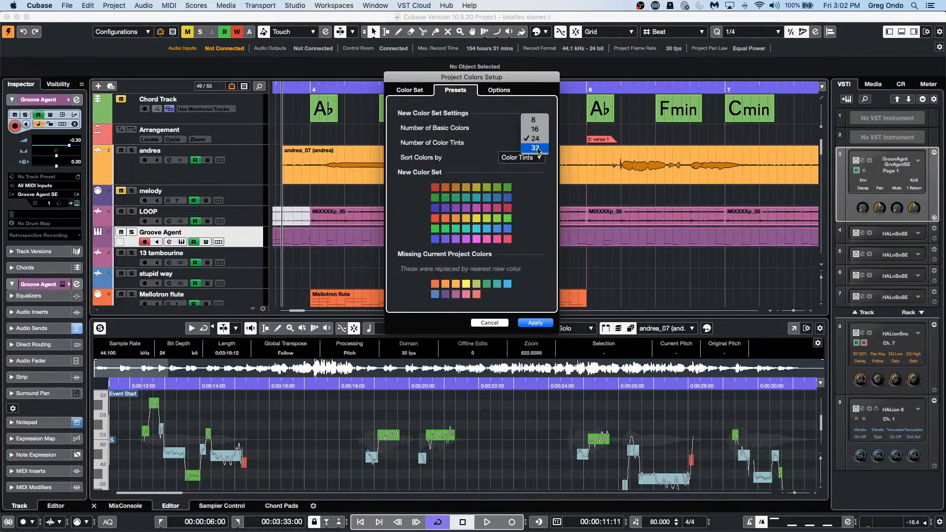
left_click(539, 146)
left_click(538, 145)
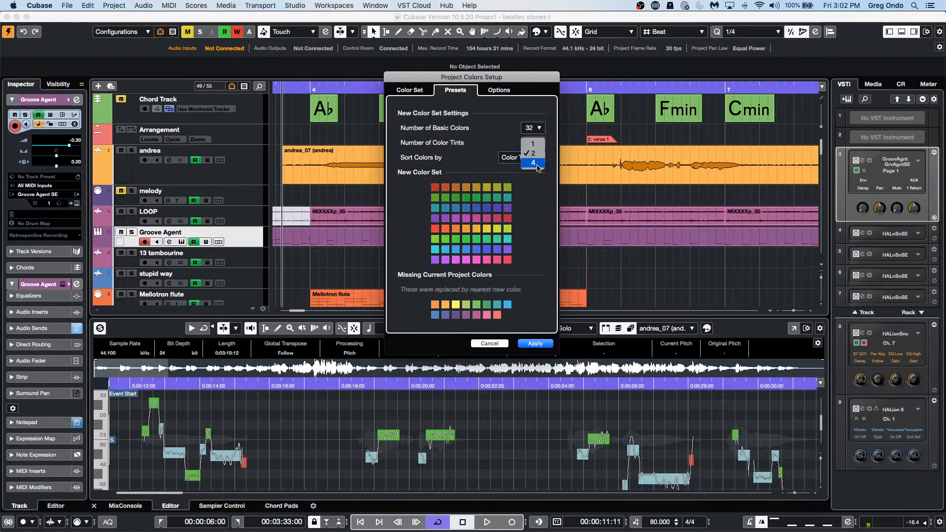
left_click(534, 163)
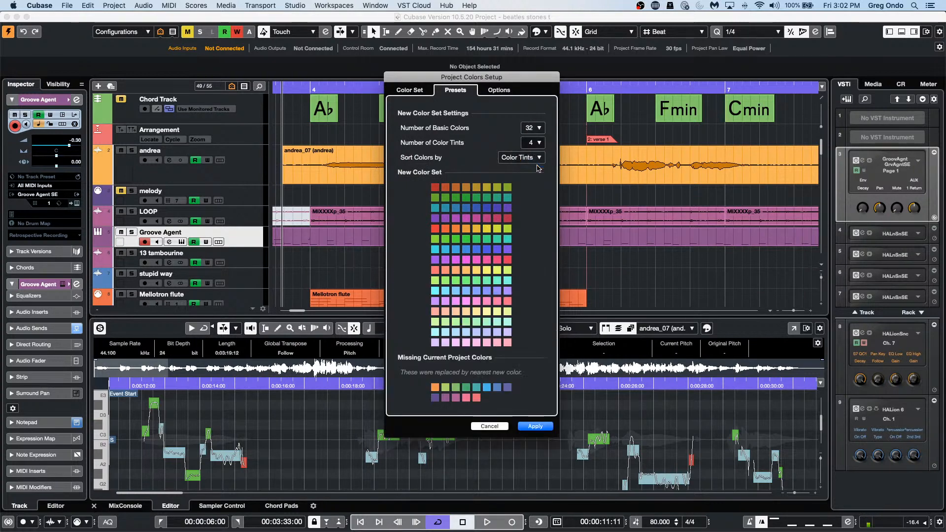
left_click(537, 426)
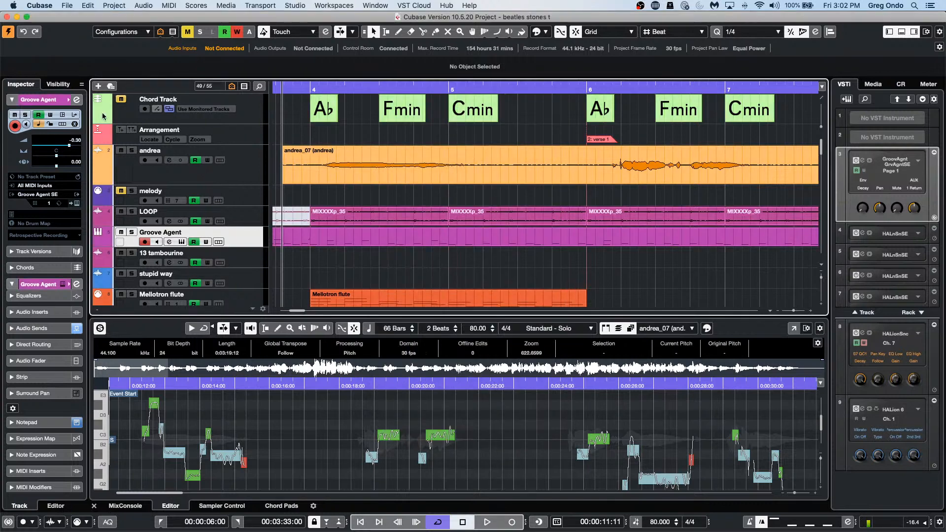
Step: Dismiss the Groove Agent track's colour palette unchanged, select the andrea track, and show the Project menu
left_click(69, 99)
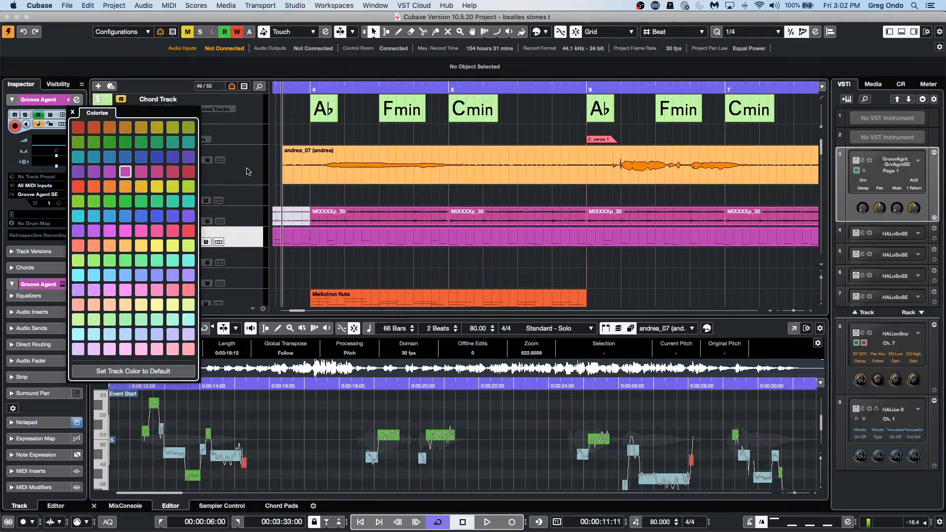
left_click(219, 162)
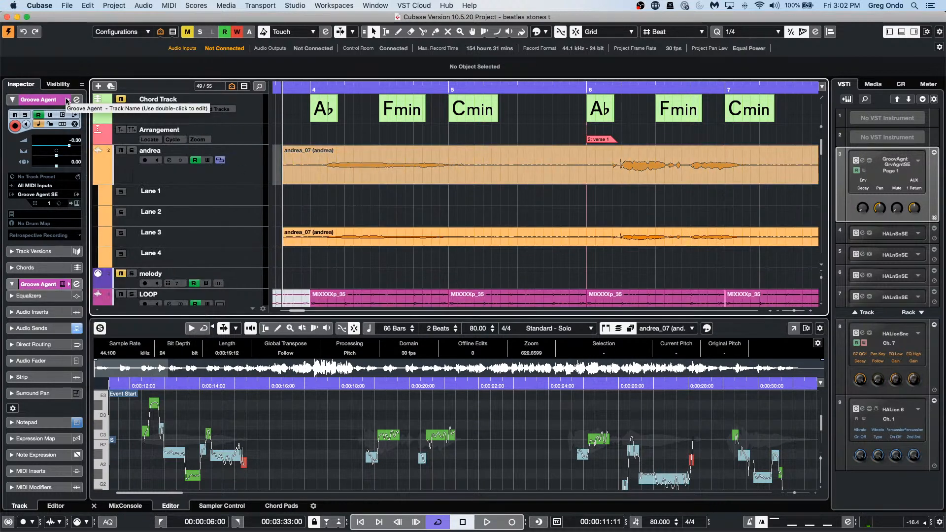
left_click(69, 100)
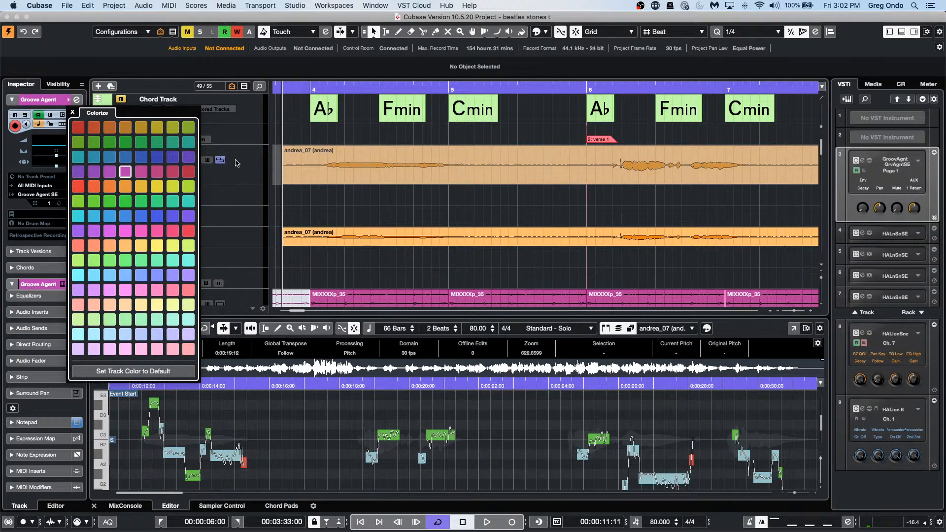
left_click(253, 167)
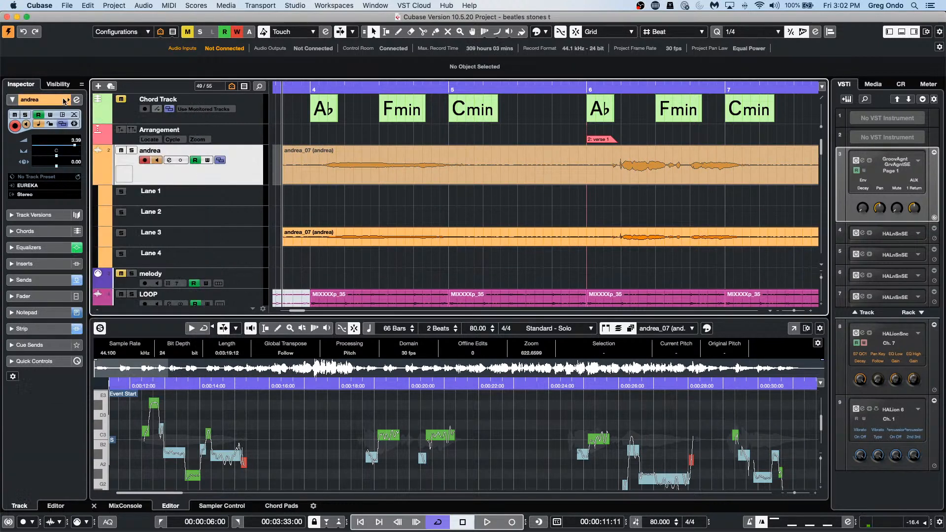
left_click(114, 6)
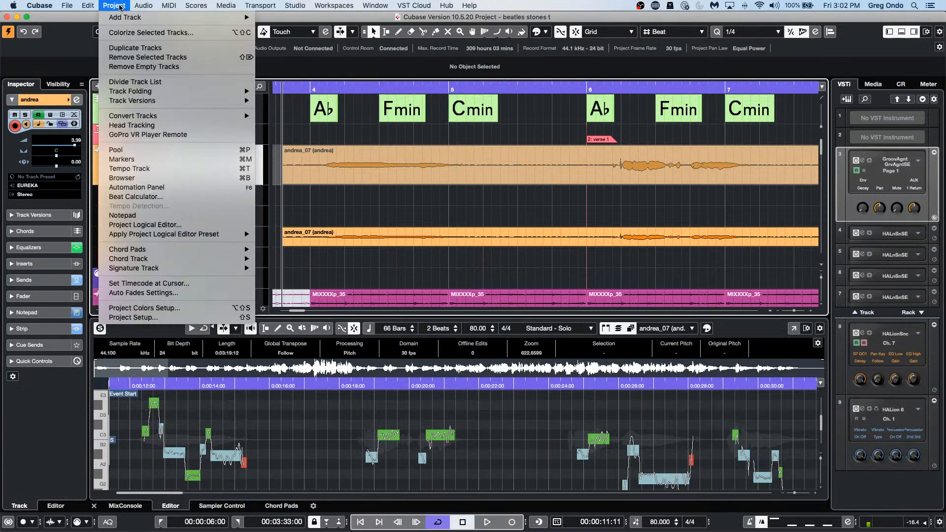
Step: Try brighter red, pink, purple and blue shades for Color 1, then cancel to keep it red
left_click(148, 308)
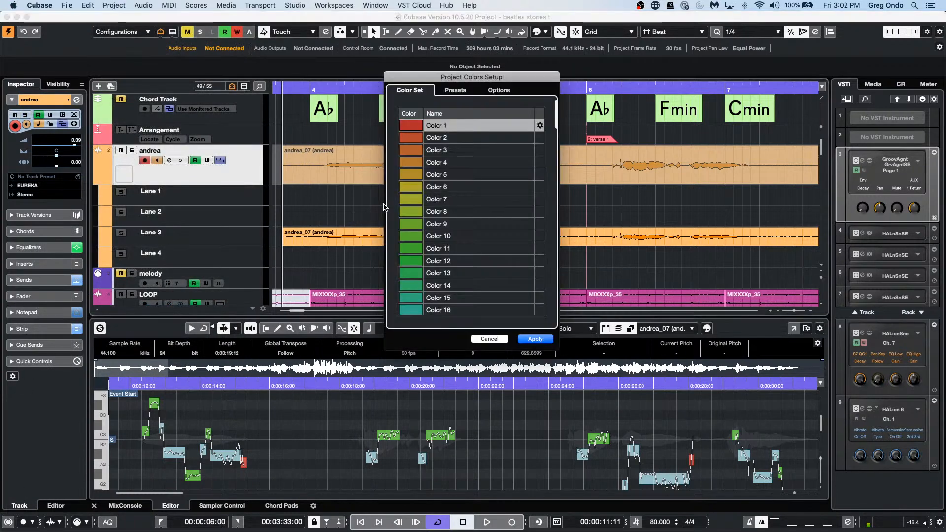
left_click(414, 125)
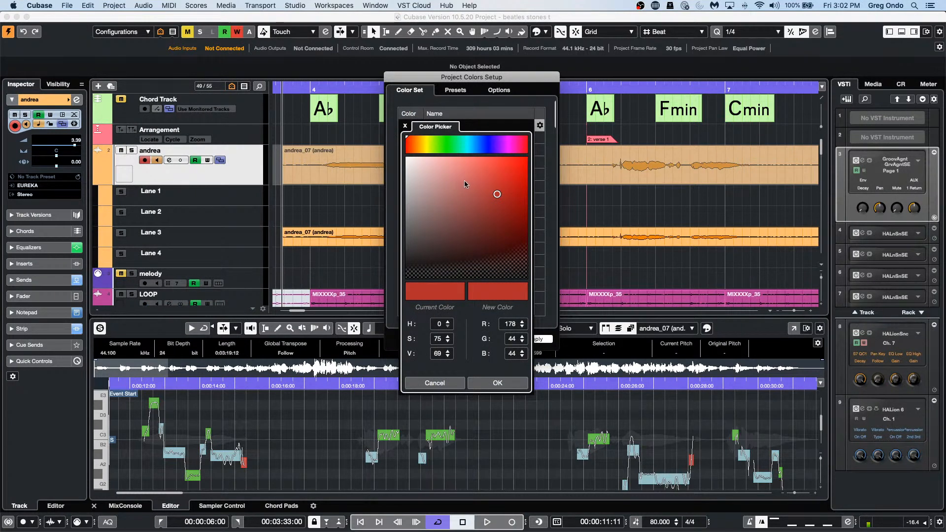
left_click(505, 180)
mouse_move(506, 180)
left_mouse_down()
mouse_move(501, 201)
mouse_move(454, 170)
mouse_move(480, 160)
mouse_move(513, 171)
left_mouse_up()
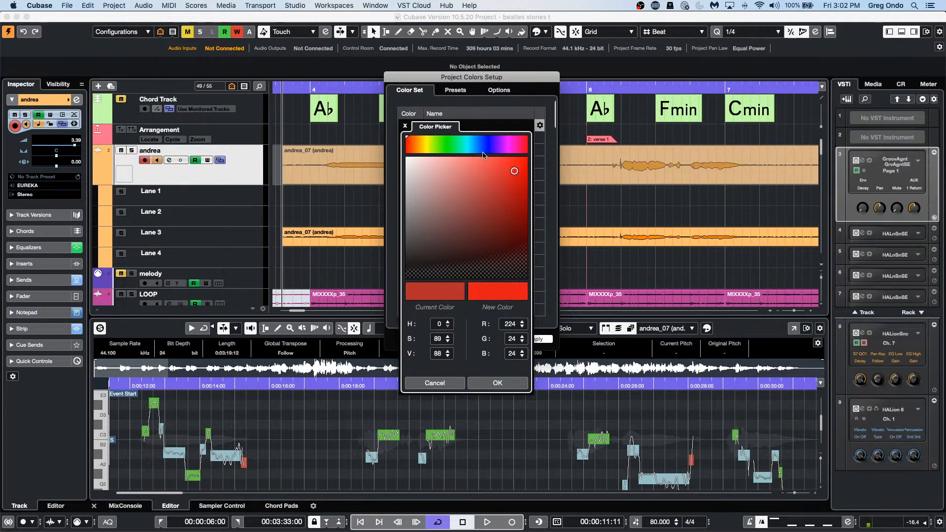
mouse_move(467, 146)
left_mouse_down()
mouse_move(496, 152)
mouse_move(478, 147)
left_mouse_up()
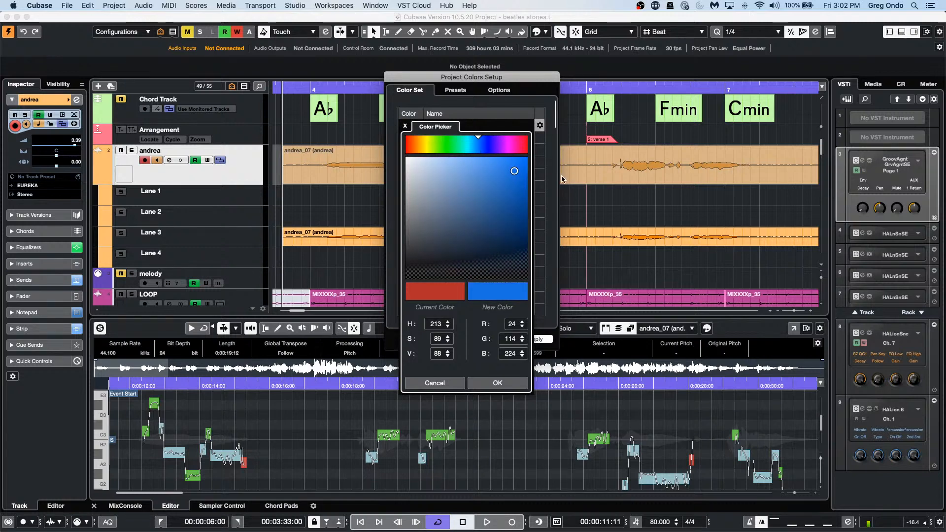
mouse_move(519, 176)
left_mouse_down()
mouse_move(509, 207)
mouse_move(490, 219)
mouse_move(511, 187)
left_mouse_up()
left_click(439, 384)
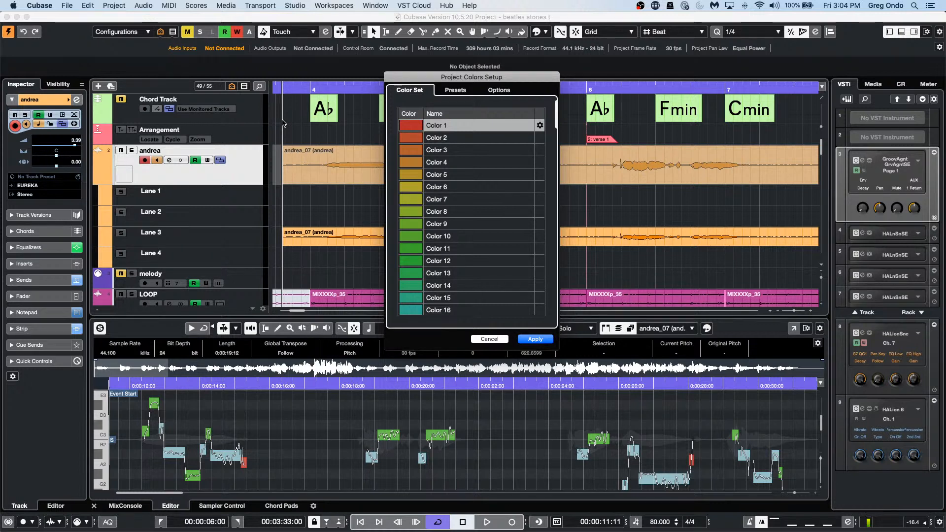
Step: Cancel the Project Colors Setup and show the Window menu's list of open projects
left_click(493, 339)
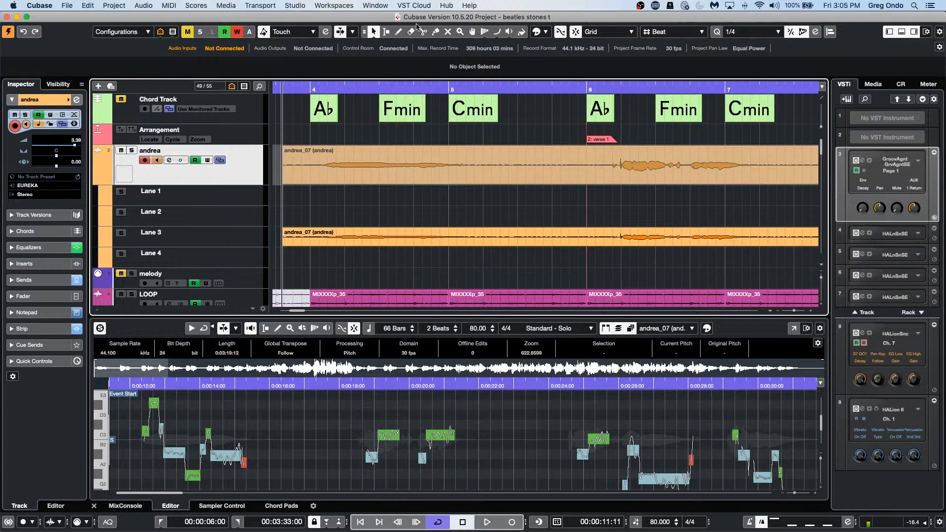
left_click(376, 5)
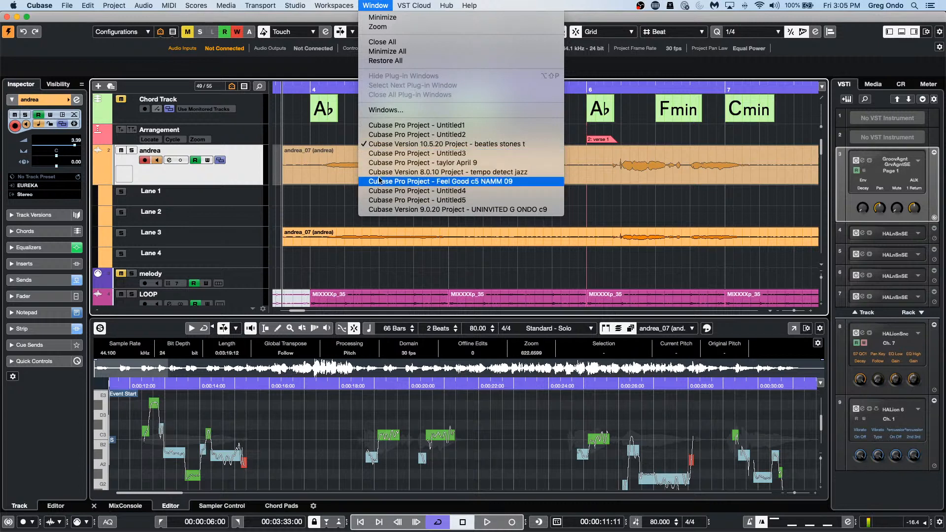
Step: Load the recent 'Bach - Brandenburg Concerto no 3' project and open Viola II in the lower-zone Key Editor
mouse_move(51, 3)
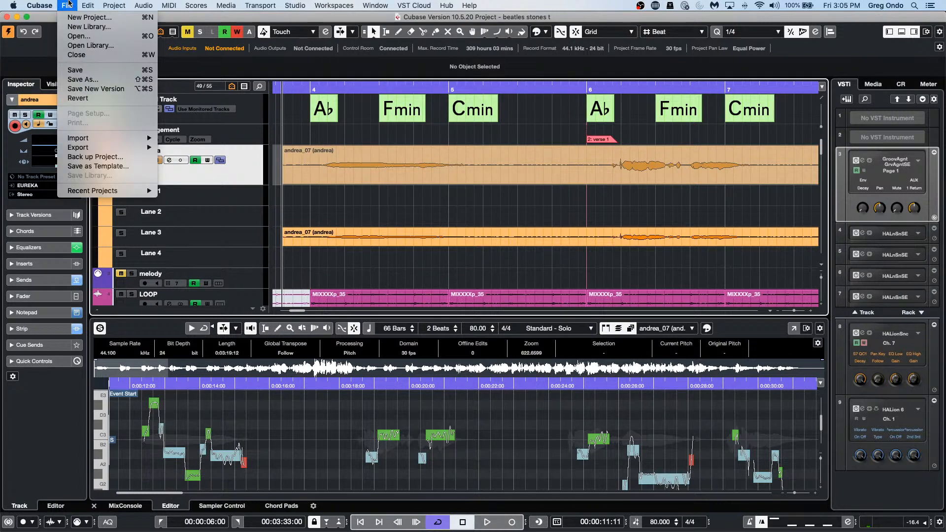
mouse_move(96, 192)
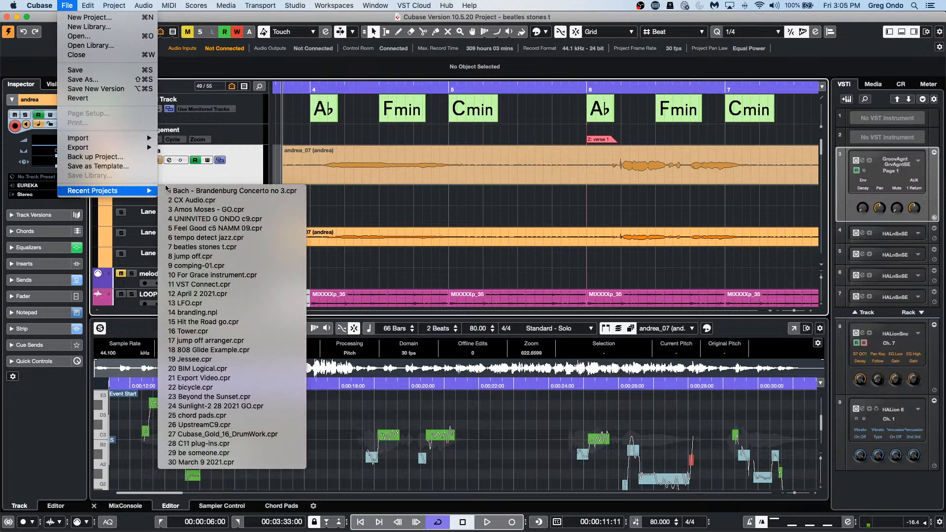
left_click(235, 191)
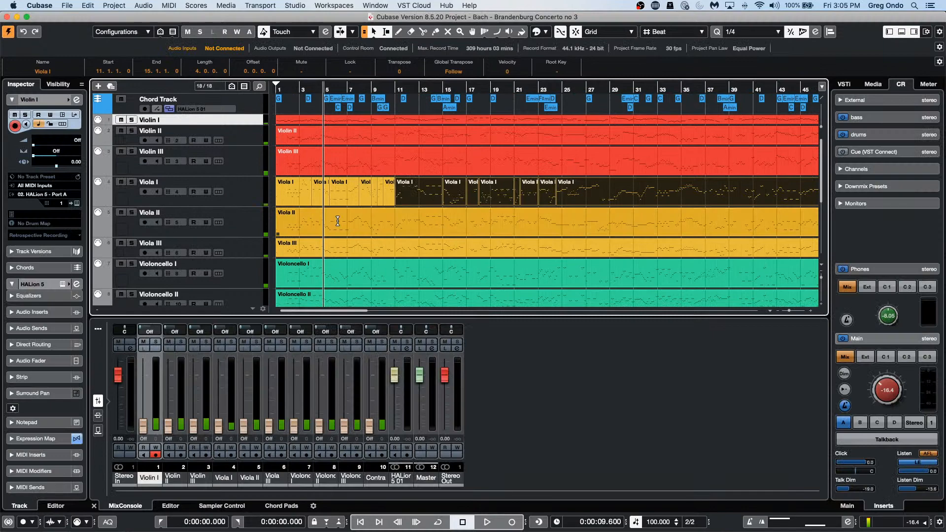
double_click(339, 223)
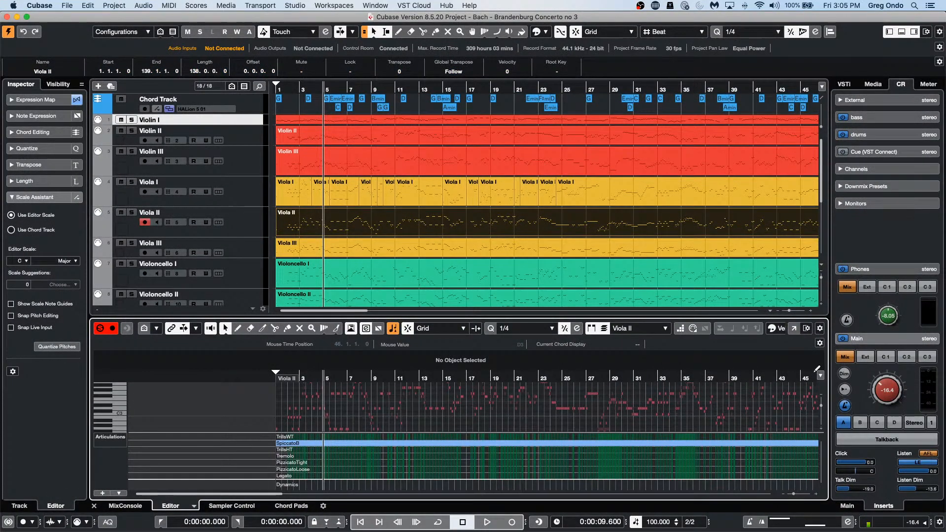
Step: Detach the Viola II Key Editor into its own window and show the part in the Score Editor
left_click(793, 328)
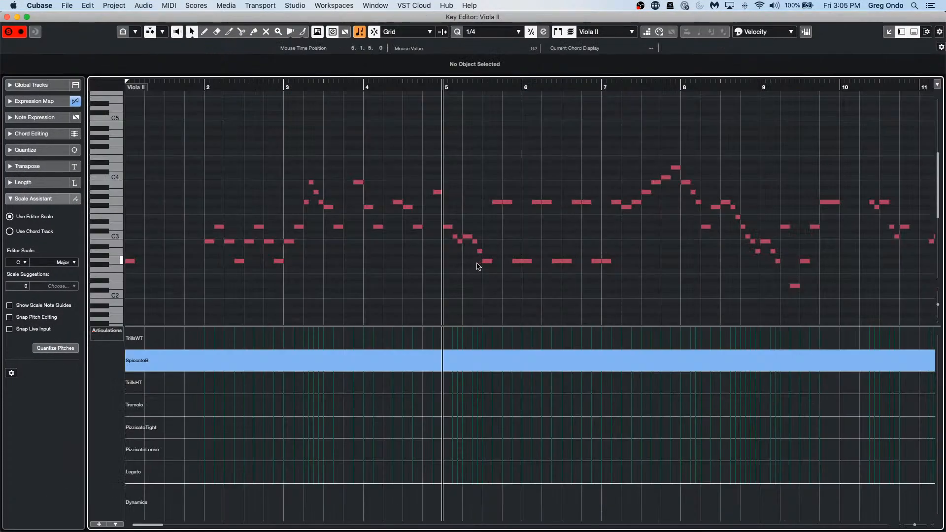
key("super+r")
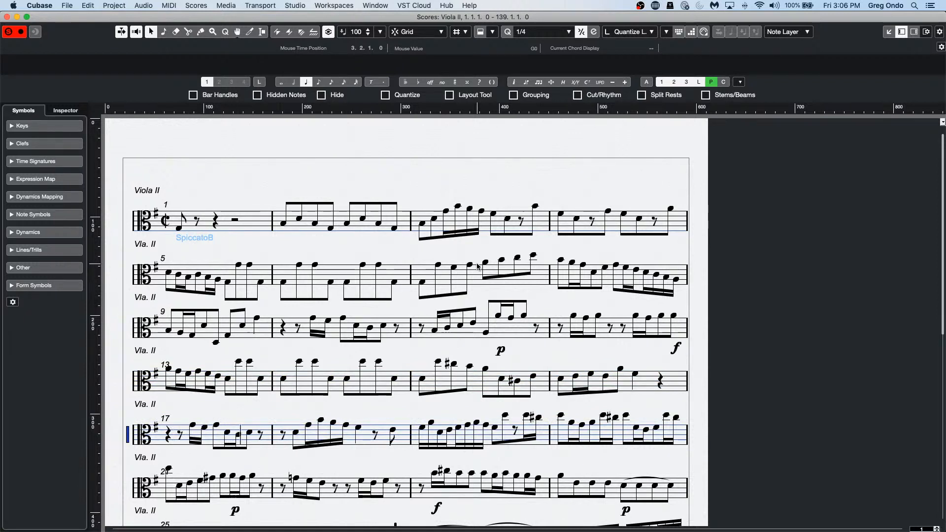
key("KP_Subtract")
key("KP_Subtract")
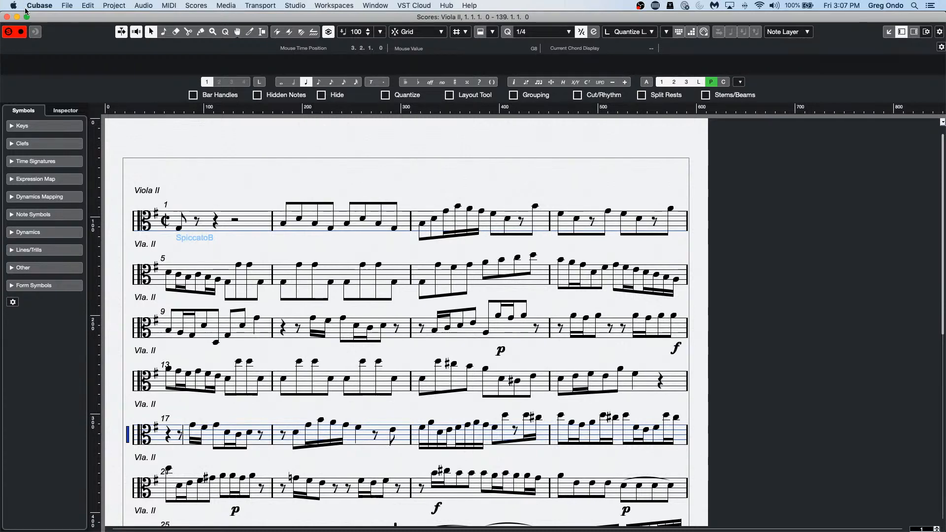
Step: Close the Score Editor window, then the separate Viola II Key Editor window
left_click(7, 16)
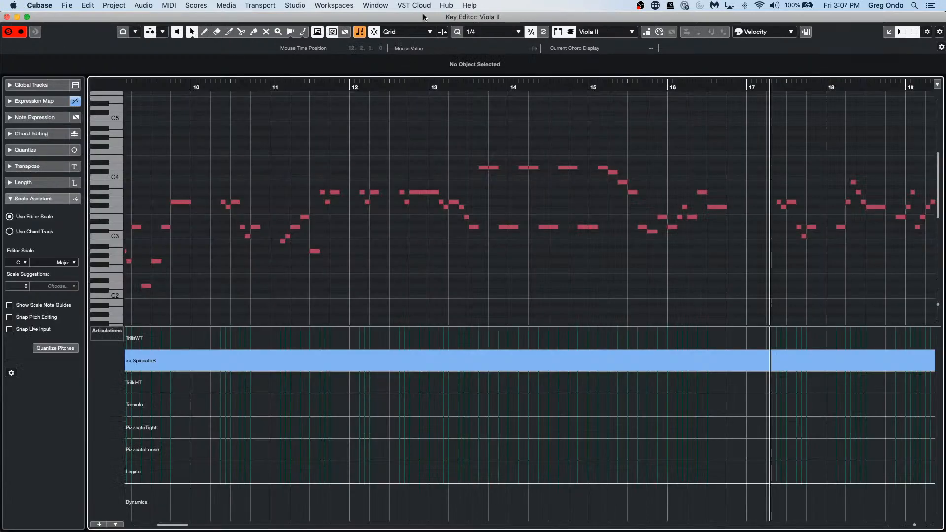
left_click(6, 16)
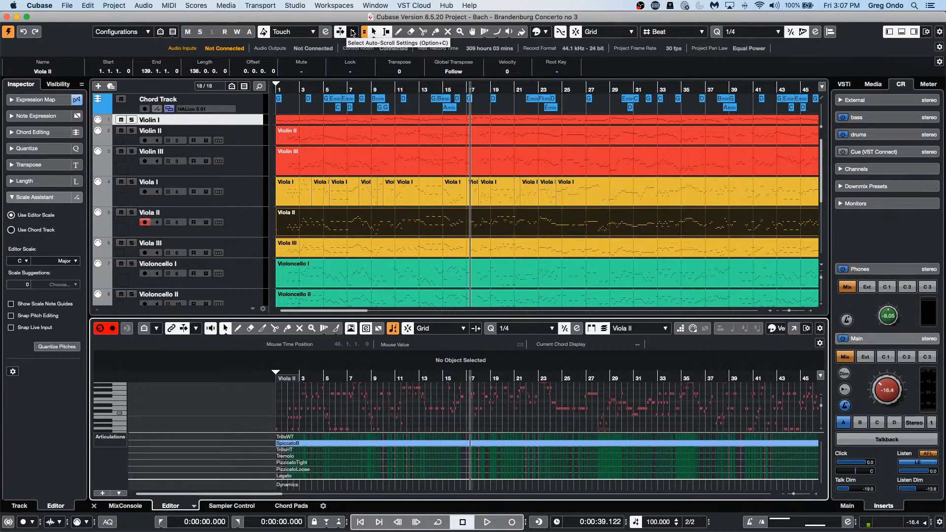
Step: Play the concerto with fast-forward and rewind, stop near bar 29, and show the Auto-Scroll options
key("f")
key("space")
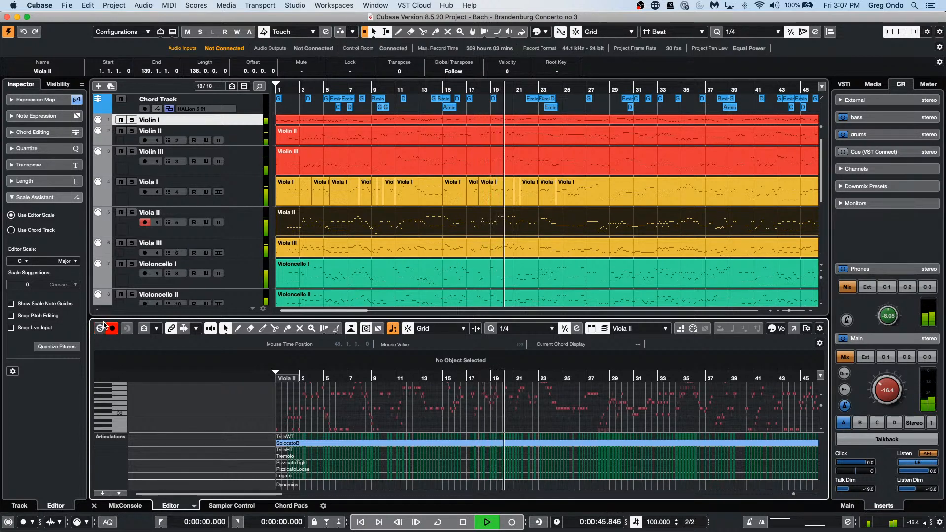
key("shift+KP_Add")
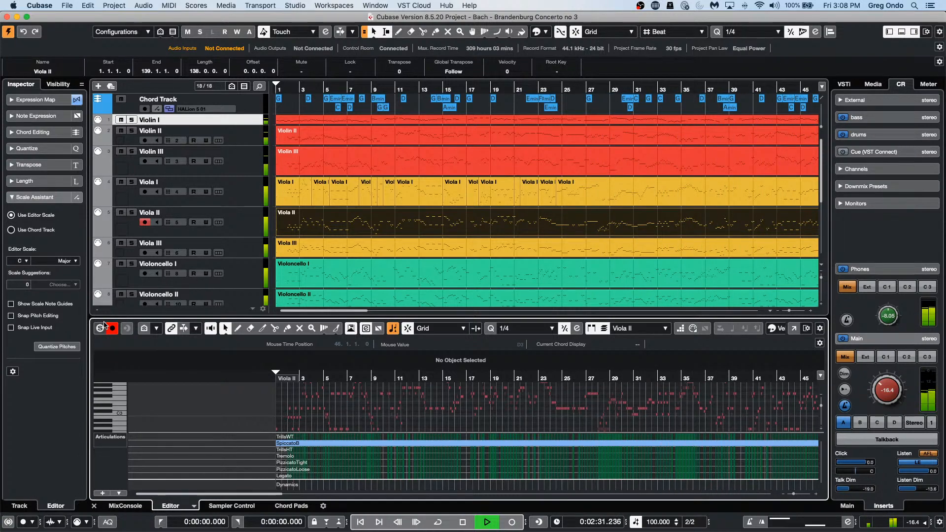
key("KP_0")
key("KP_Decimal")
key("KP_Add")
key("KP_Subtract")
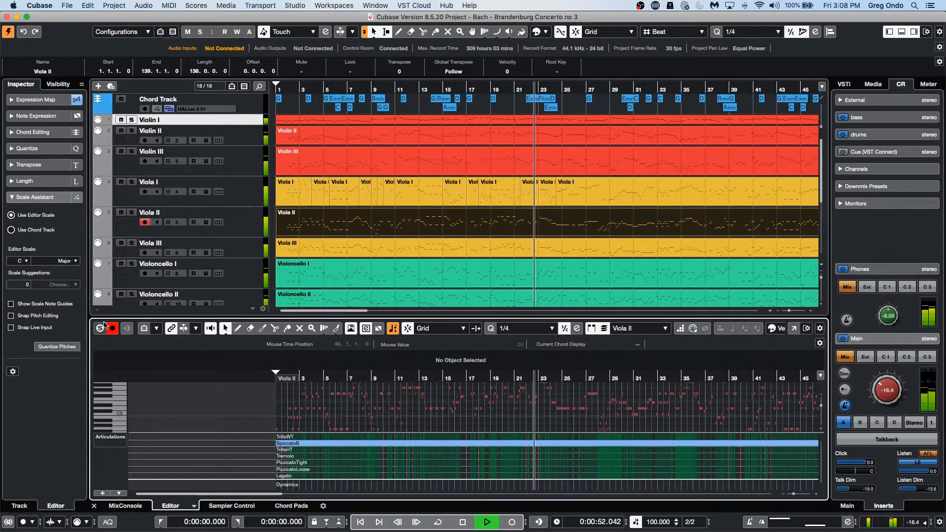
key("KP_Add")
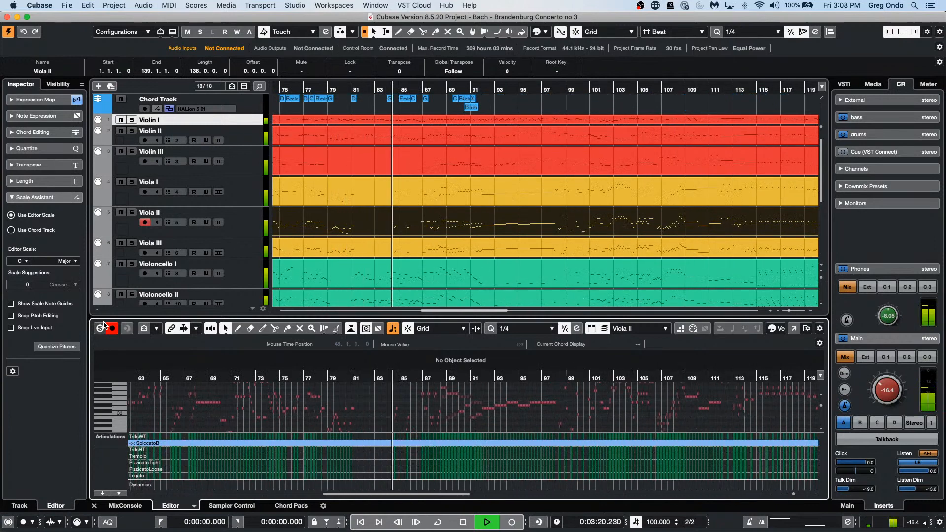
key("KP_Subtract")
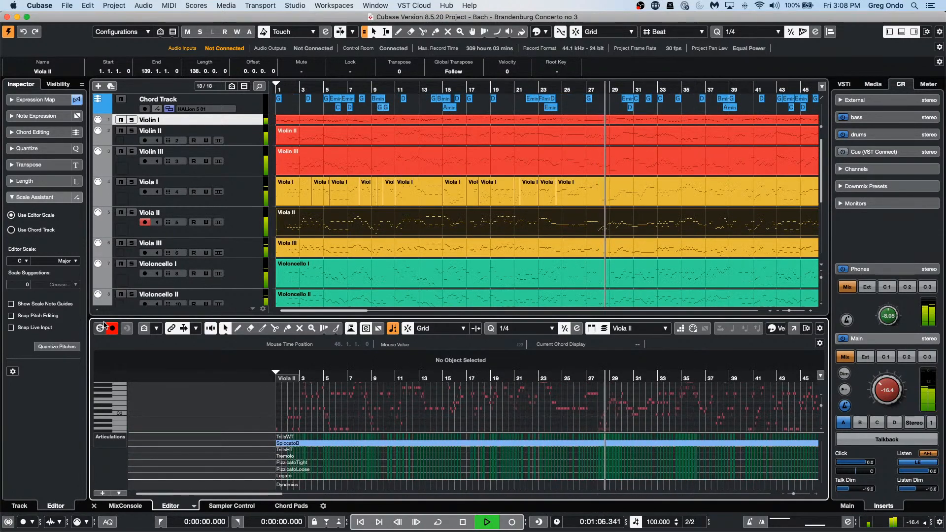
key("space")
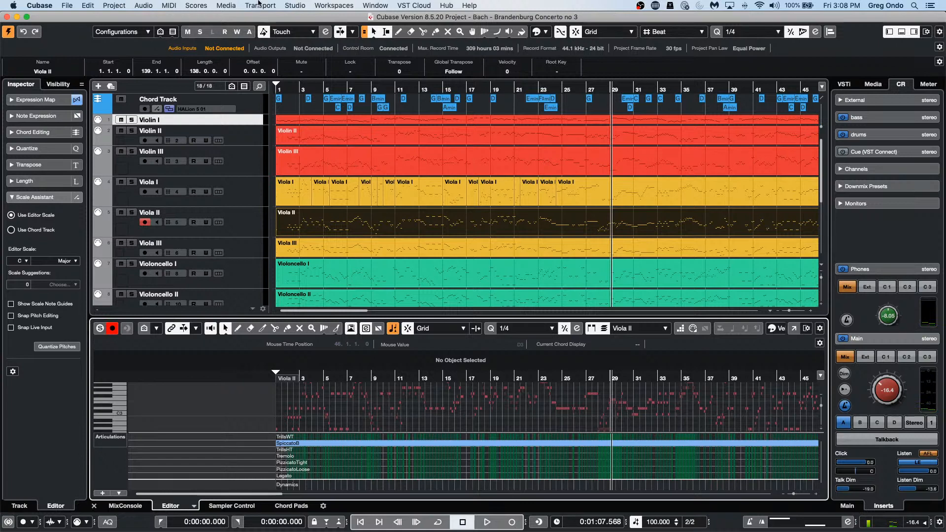
left_click(353, 32)
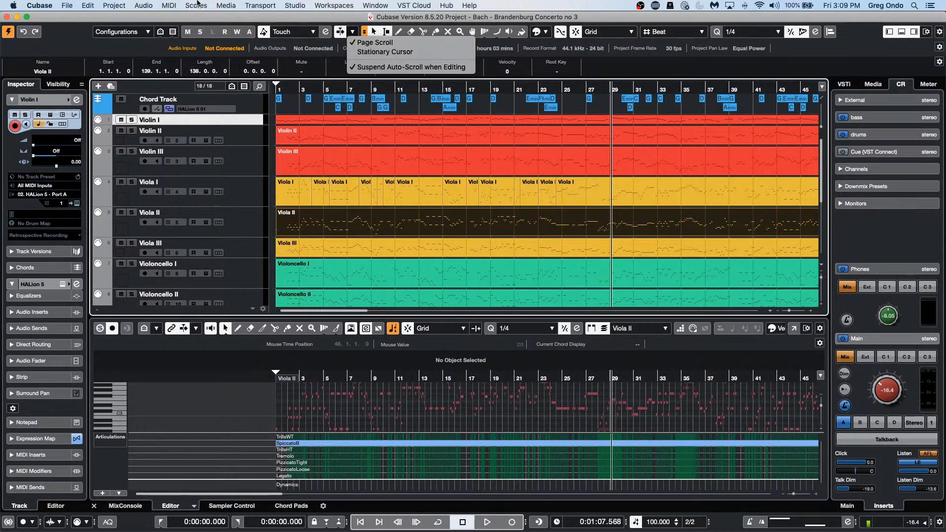
Step: Close the auto-scroll options, open and close Violin I channel settings, and show the Window menu's open projects
left_click(77, 102)
left_click(77, 102)
left_click(77, 101)
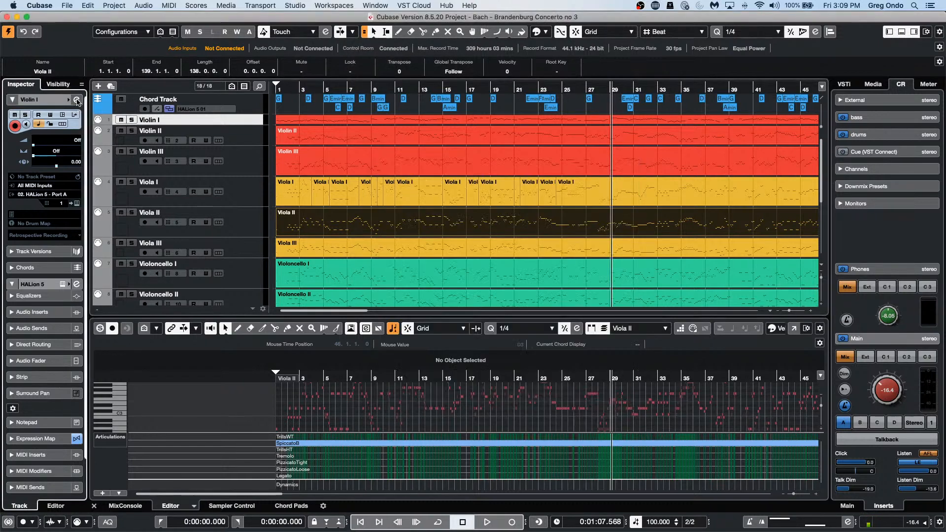
left_click(196, 6)
mouse_move(375, 6)
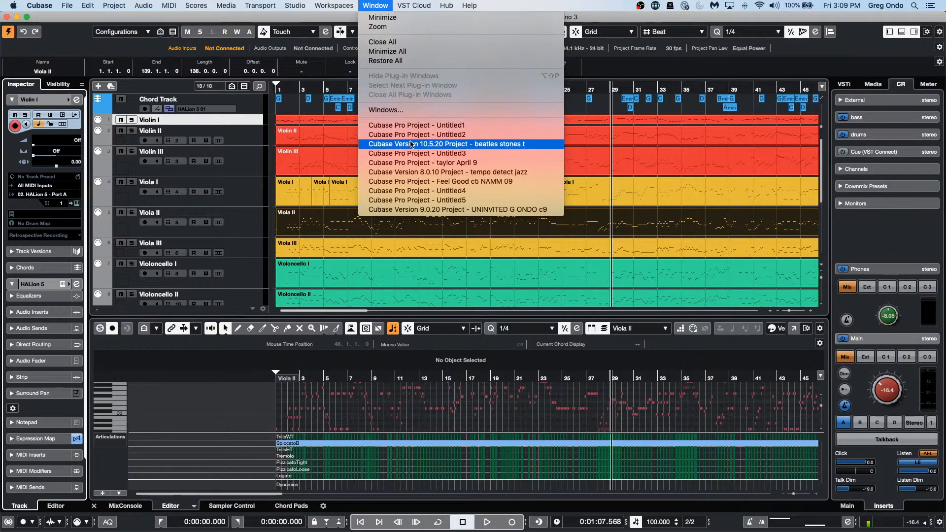
Step: Switch to the beatles stones project and open channel settings for the andrea_07 vocal track
left_click(440, 144)
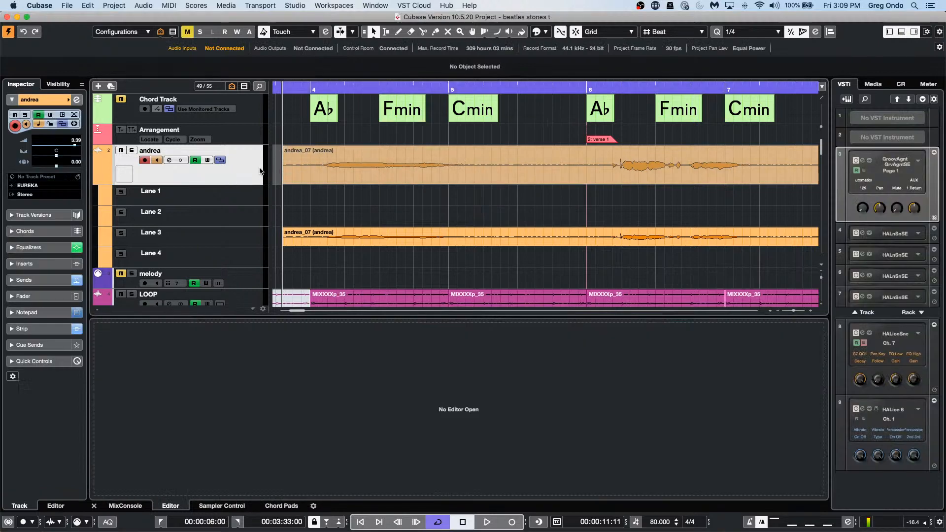
left_click(335, 167)
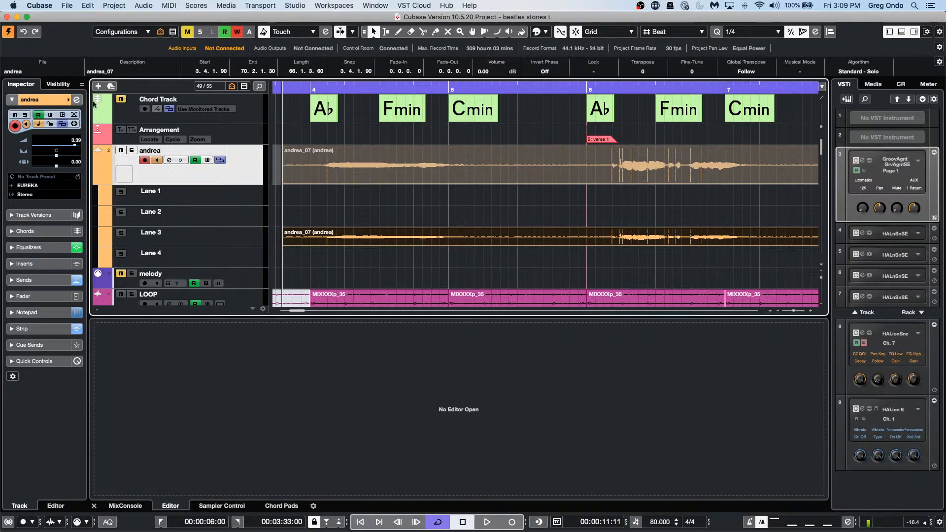
left_click(77, 100)
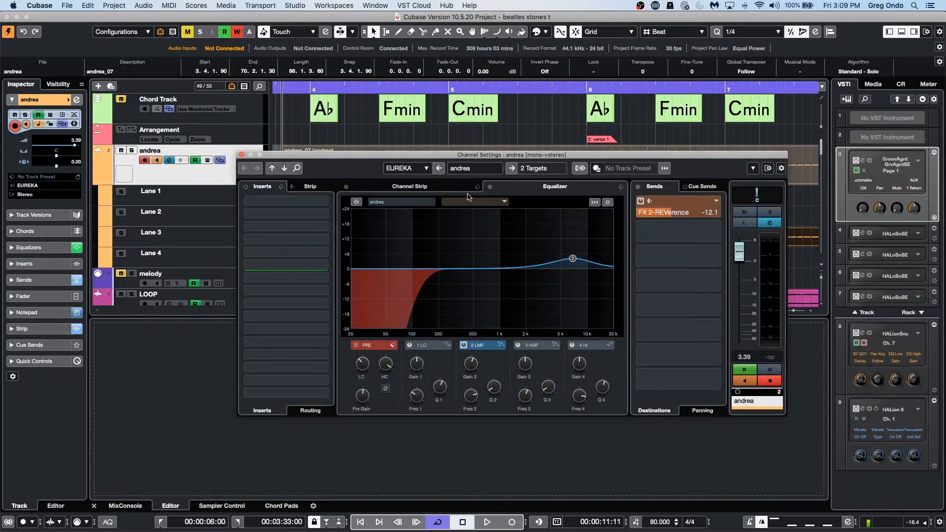
Step: Flip the andrea settings to the channel strip modules and back to the EQ curve, then open the File menu
left_click(437, 187)
left_click(527, 189)
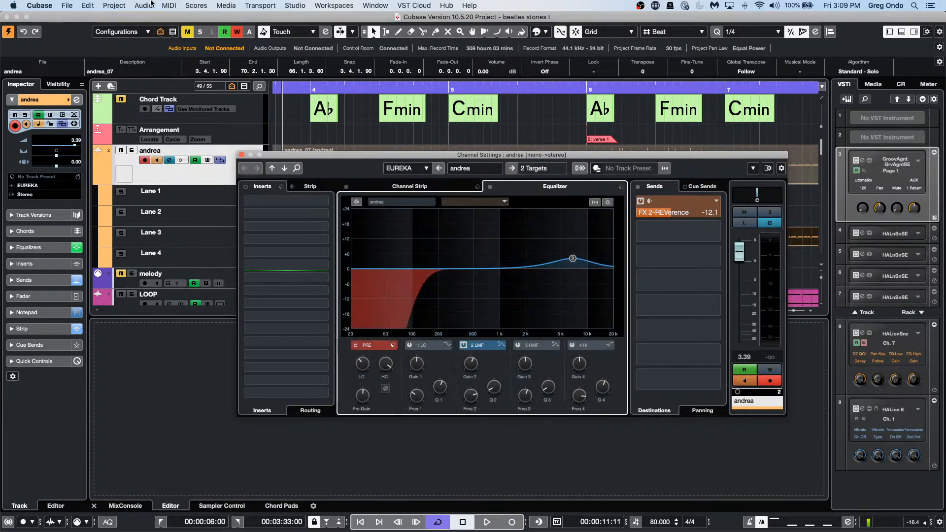
left_click(67, 6)
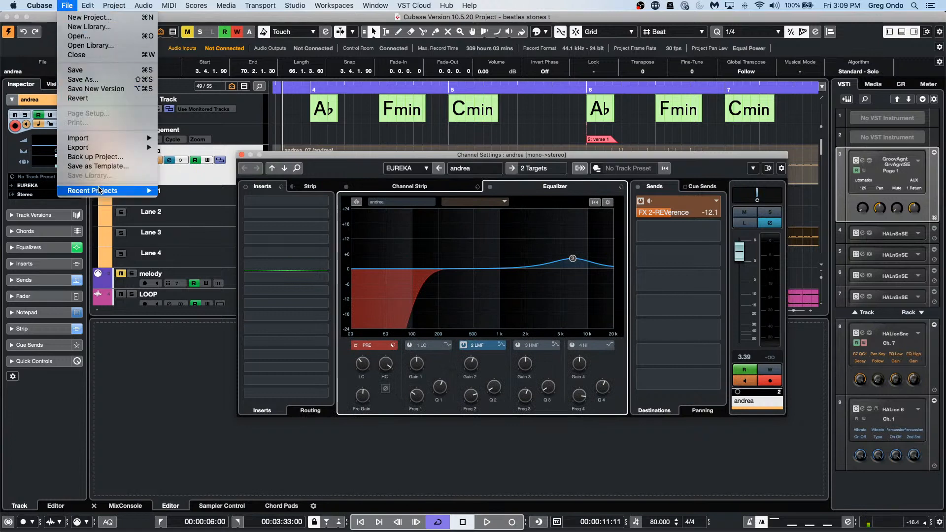
mouse_move(101, 191)
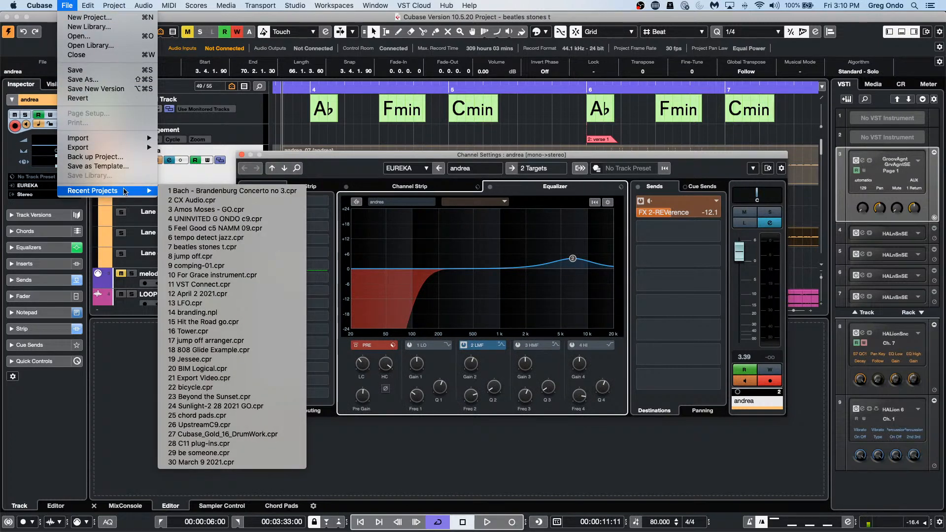
Step: Search Key Commands for 'channel strip', stepping to the Expand and Views: Channel Strip matches
mouse_move(88, 5)
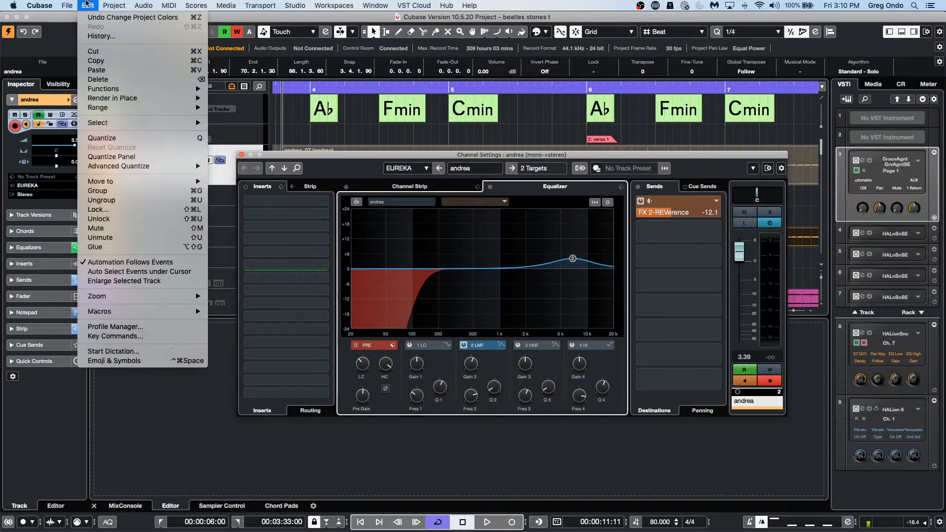
left_click(116, 336)
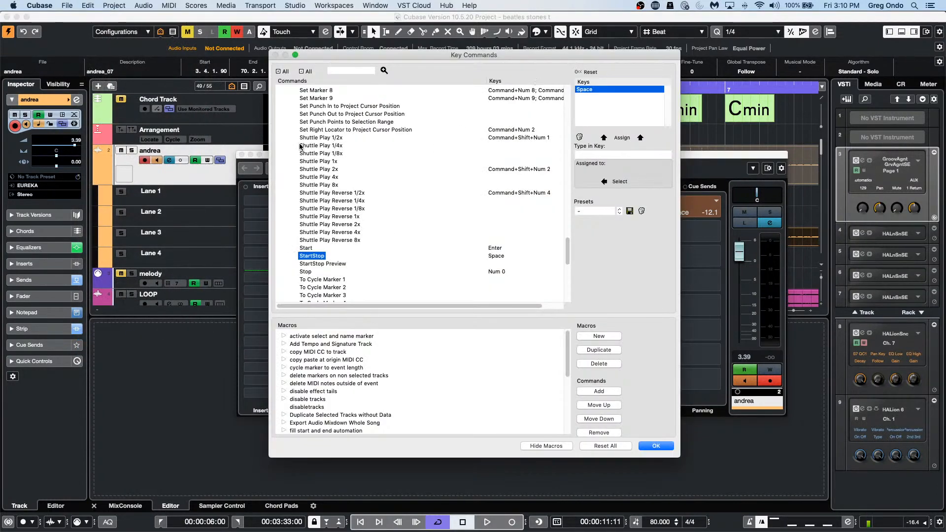
scroll(345, 150, "up", 20)
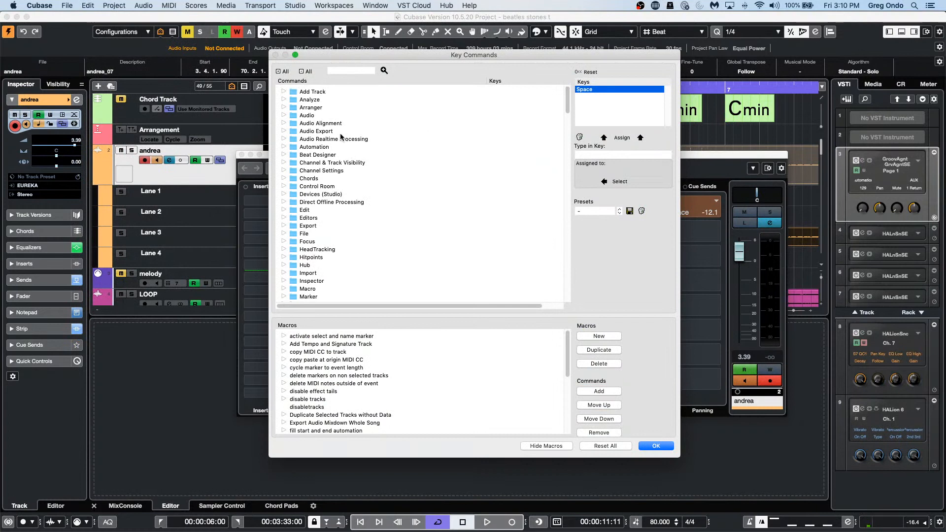
left_click(338, 70)
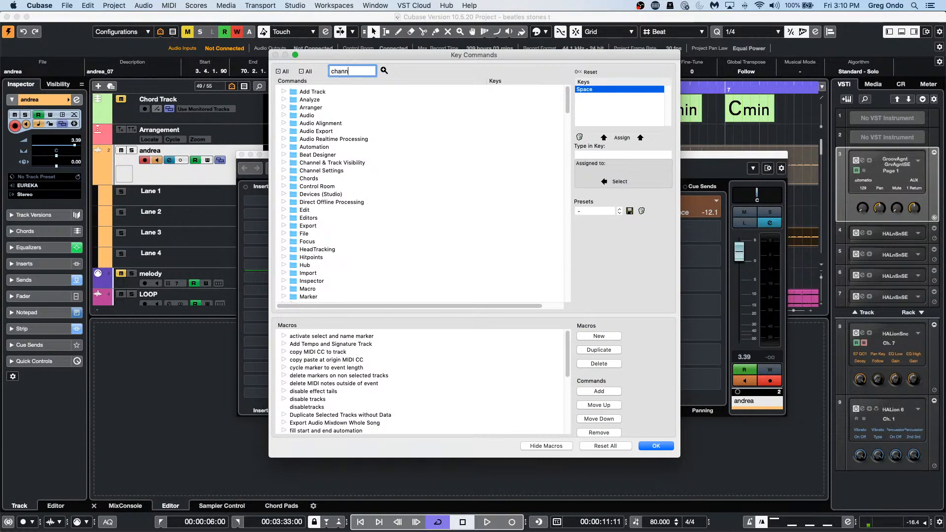
type("channel strip")
key("Return")
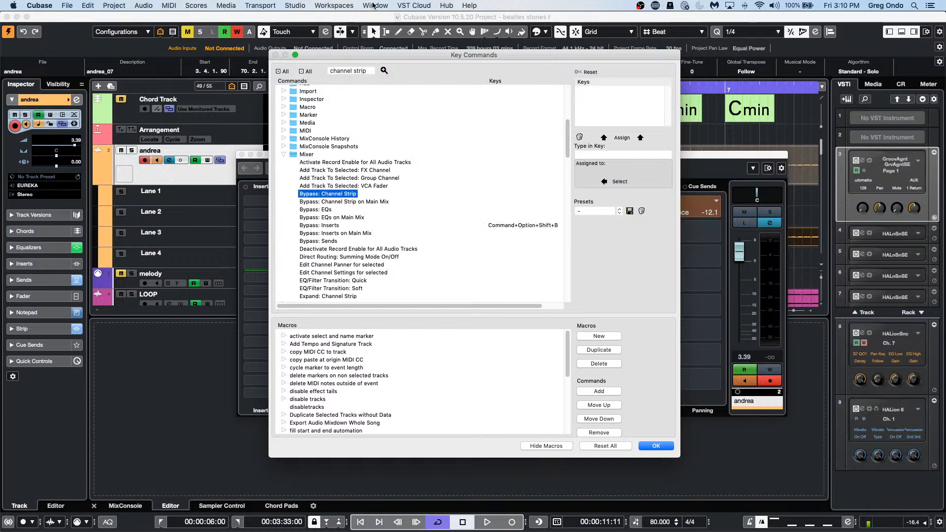
left_click(383, 70)
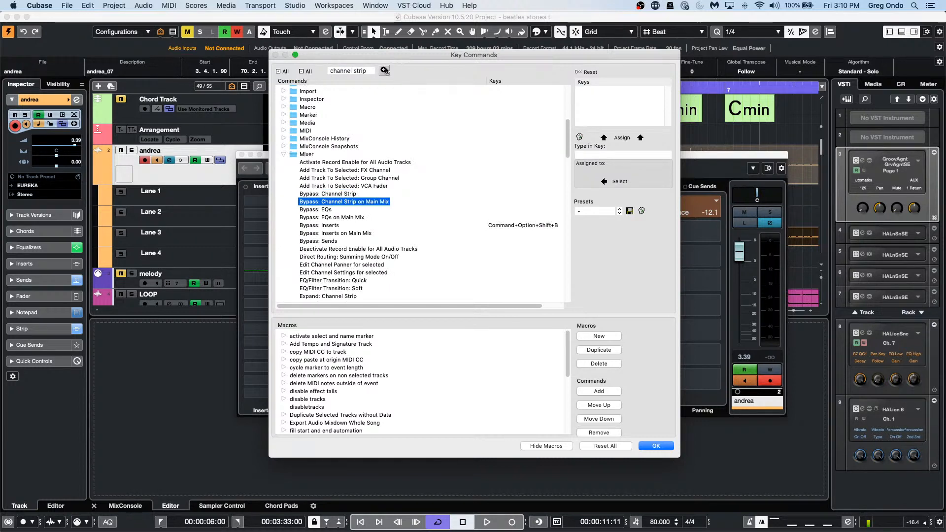
left_click(384, 71)
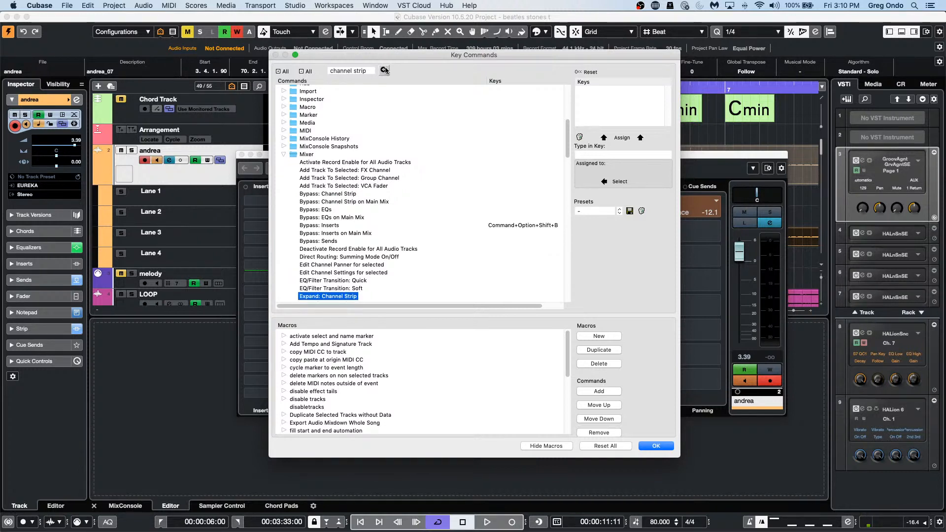
left_click(383, 71)
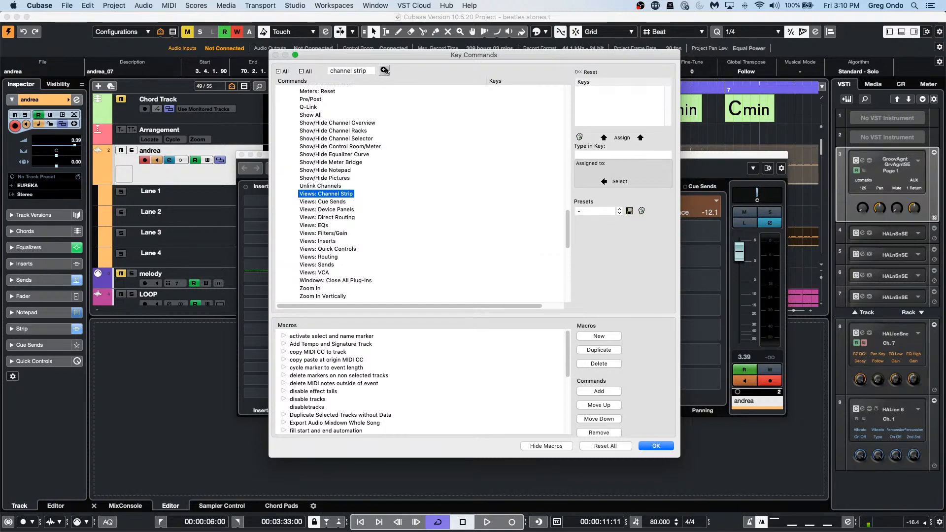
Step: Cycle through the channel strip matches again, wrapping back to Bypass: Channel Strip
scroll(386, 135, "up", 20)
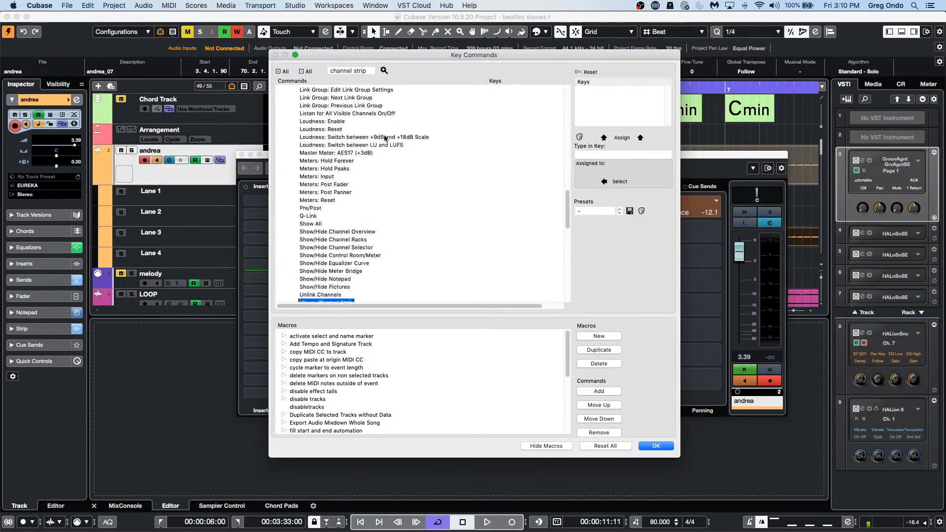
scroll(386, 133, "down", 20)
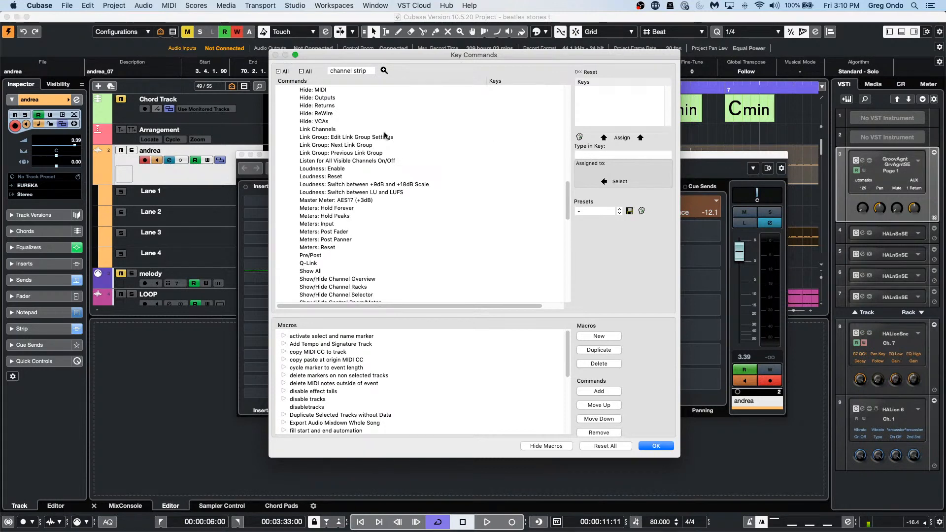
left_click(385, 71)
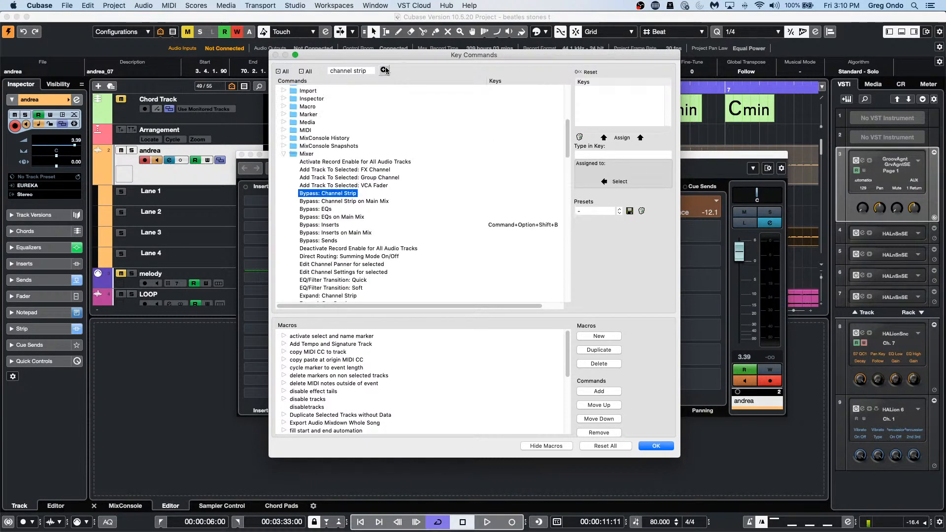
left_click(385, 70)
left_click(385, 69)
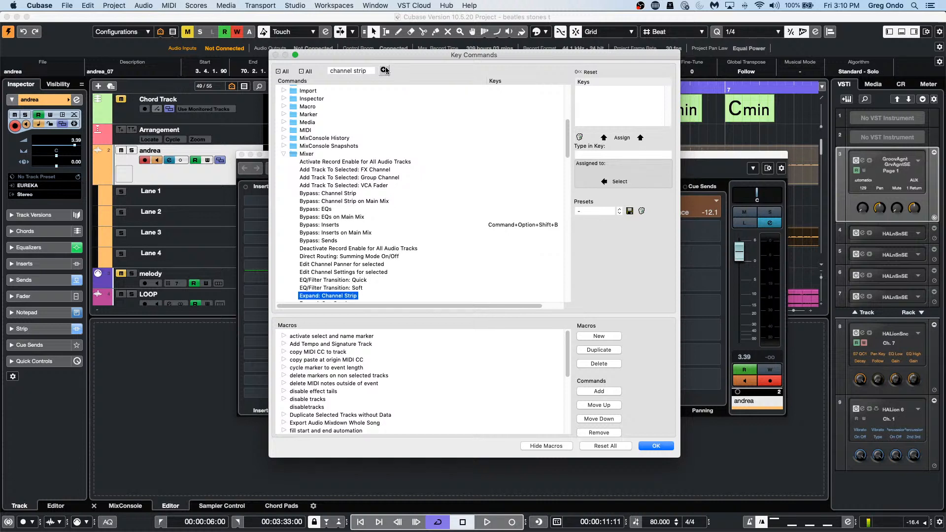
left_click(385, 70)
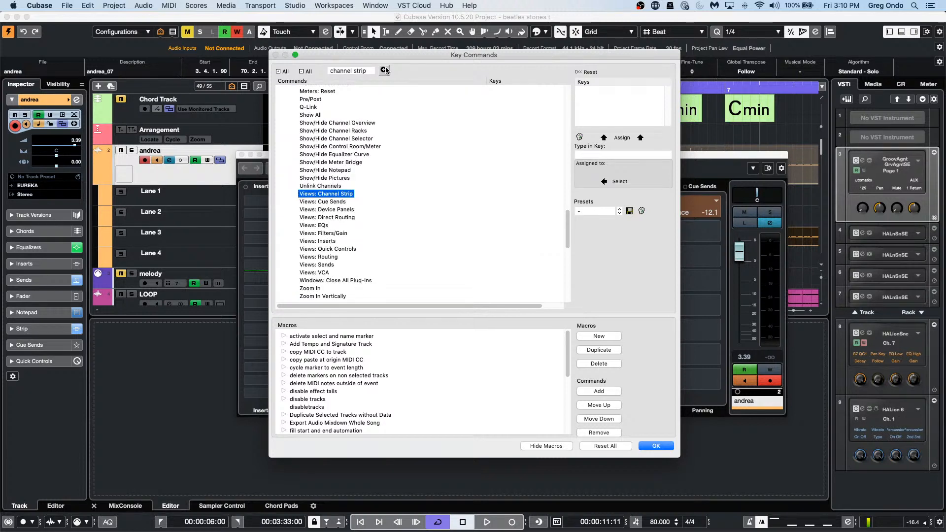
left_click(385, 70)
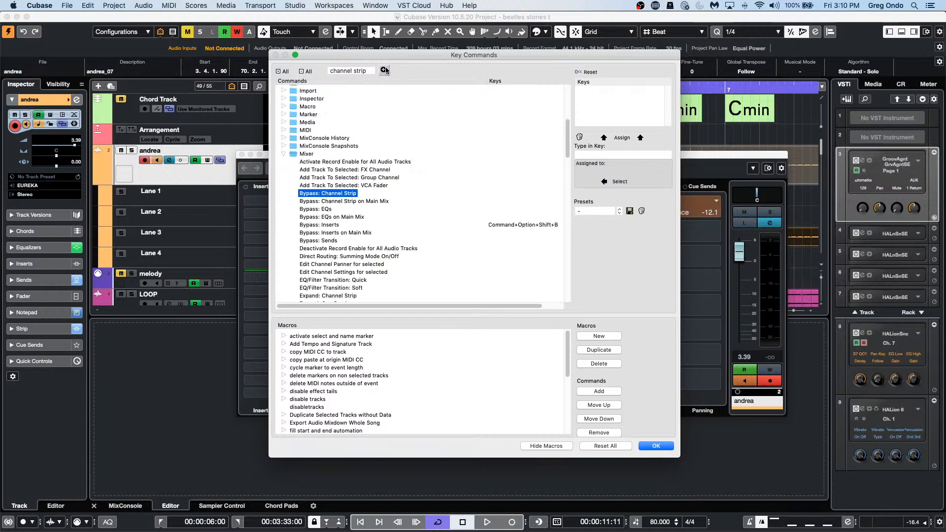
left_click(385, 70)
left_click(386, 70)
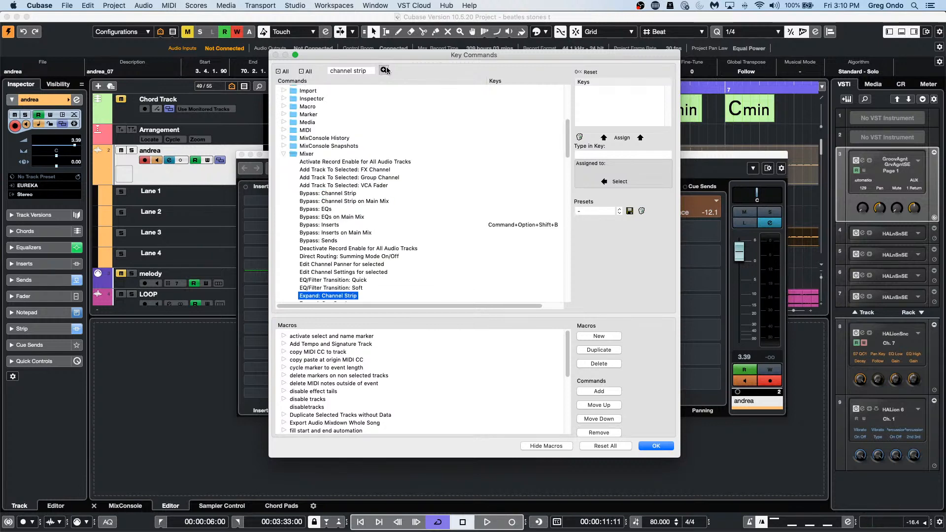
left_click(385, 70)
Step: Search for 'channel EQ' commands, then close Key Commands without assigning anything
left_click(369, 72)
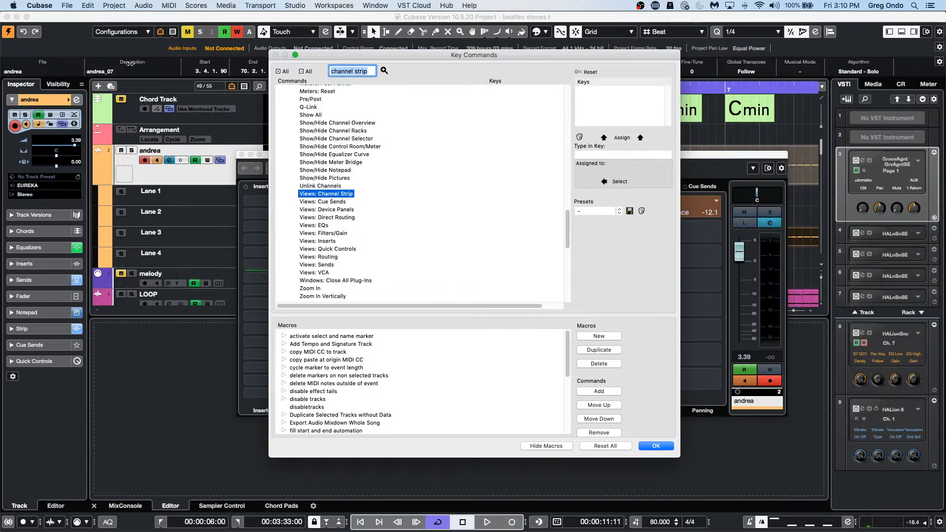
type("cha")
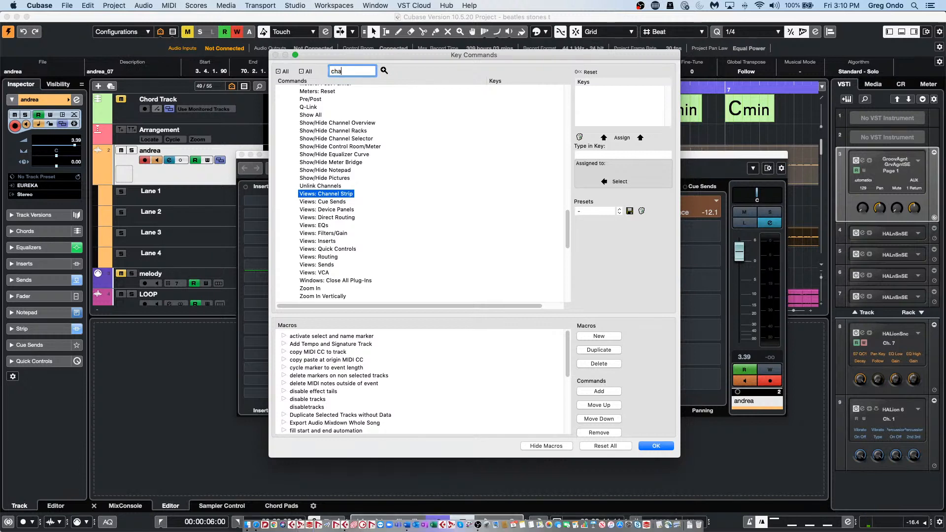
type("nnel")
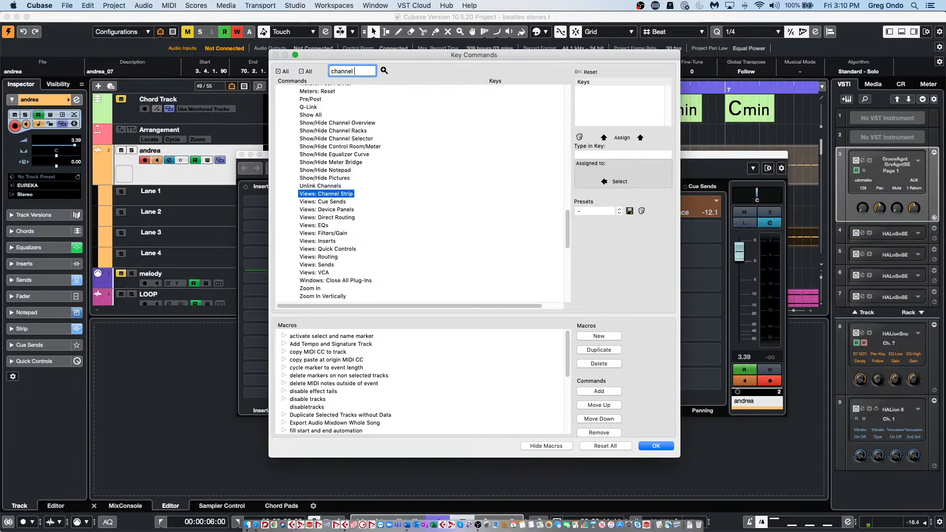
type(" EQ")
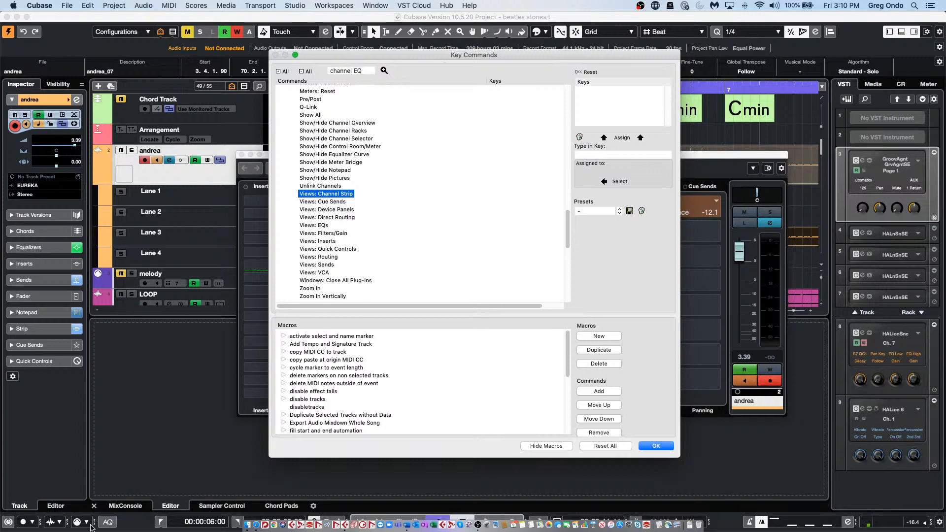
left_click(384, 70)
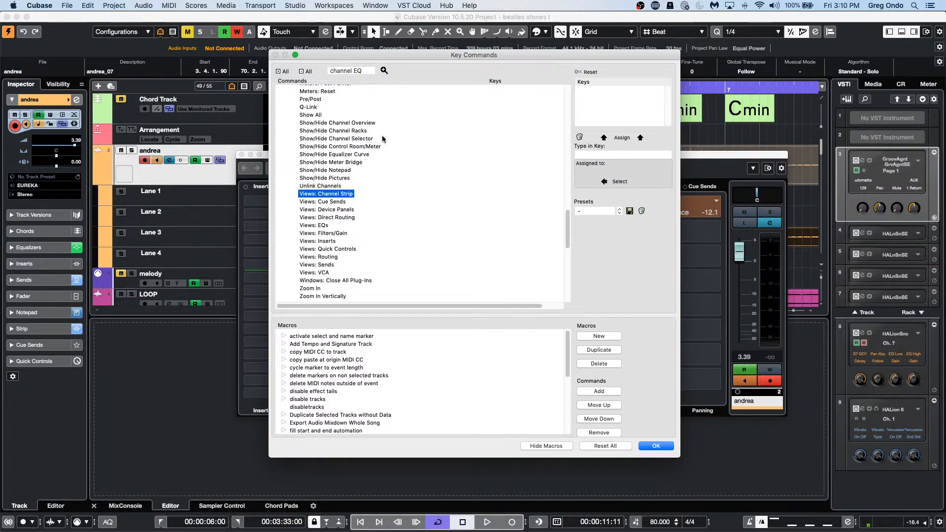
left_click(666, 449)
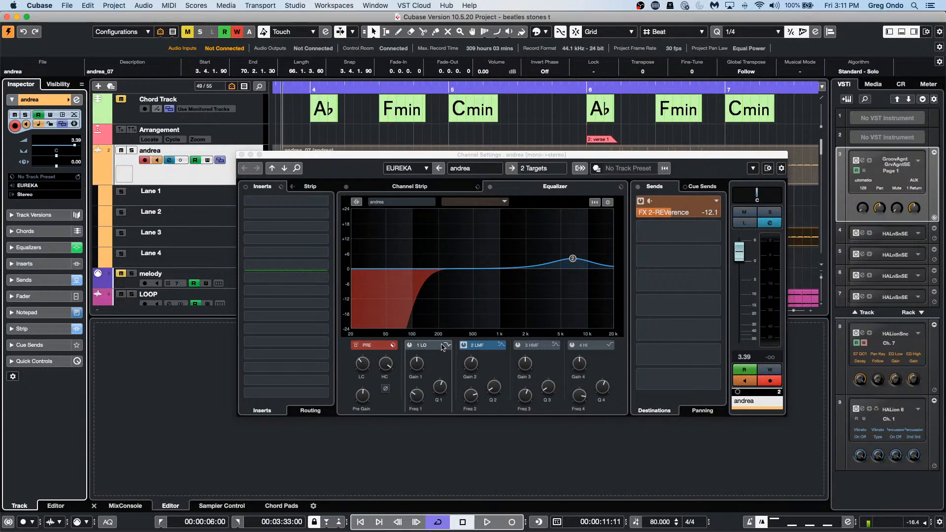
Step: Add a -11.4 dB EQ dip at 1.19 kHz and nudge the andrea event earlier
left_click_drag(481, 322, 506, 299)
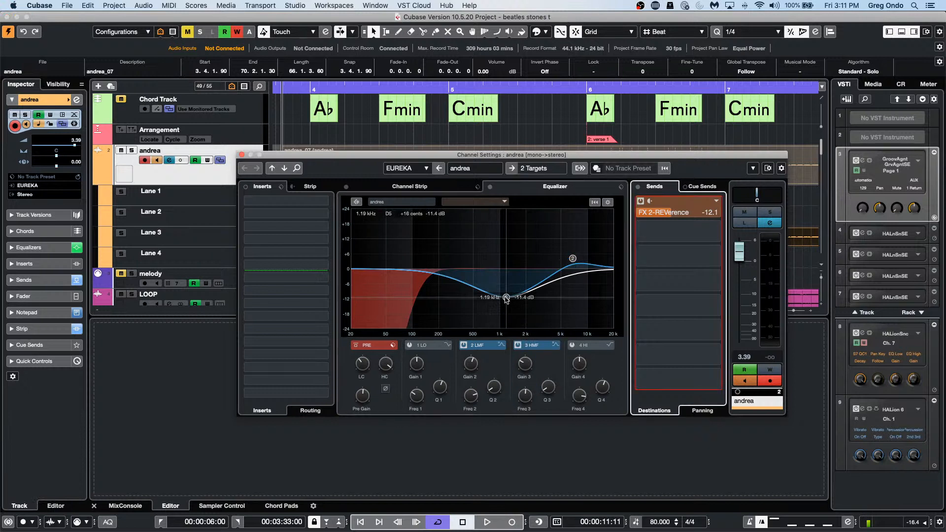
key("Tab")
key("Tab")
key("Tab")
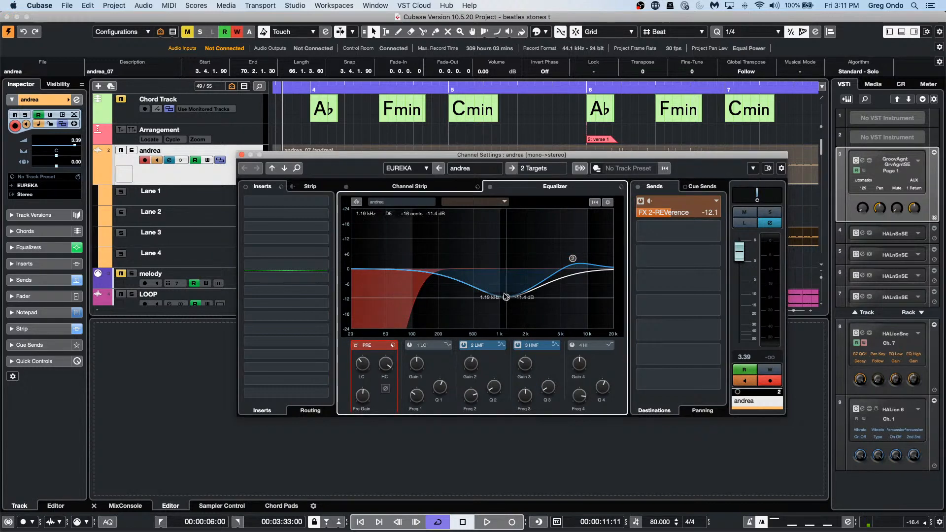
key("super+Left")
key("super+Left")
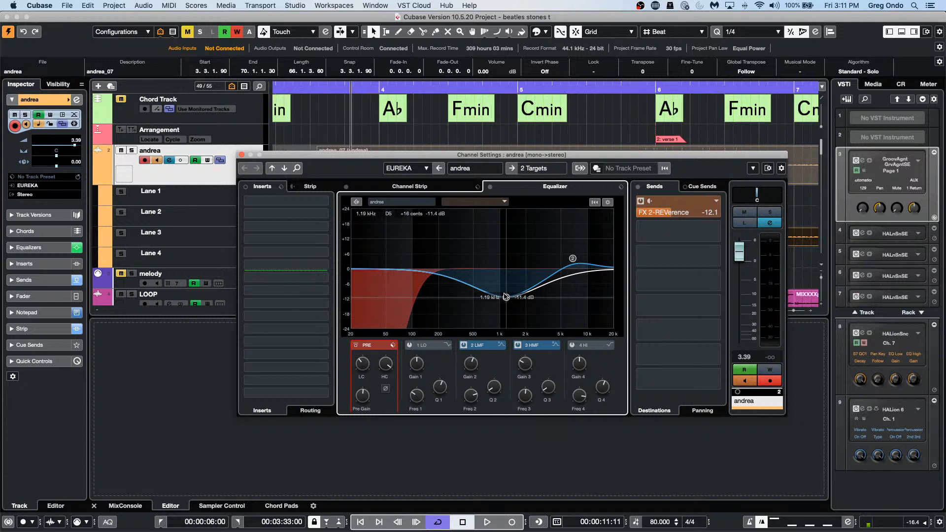
key("super+Left")
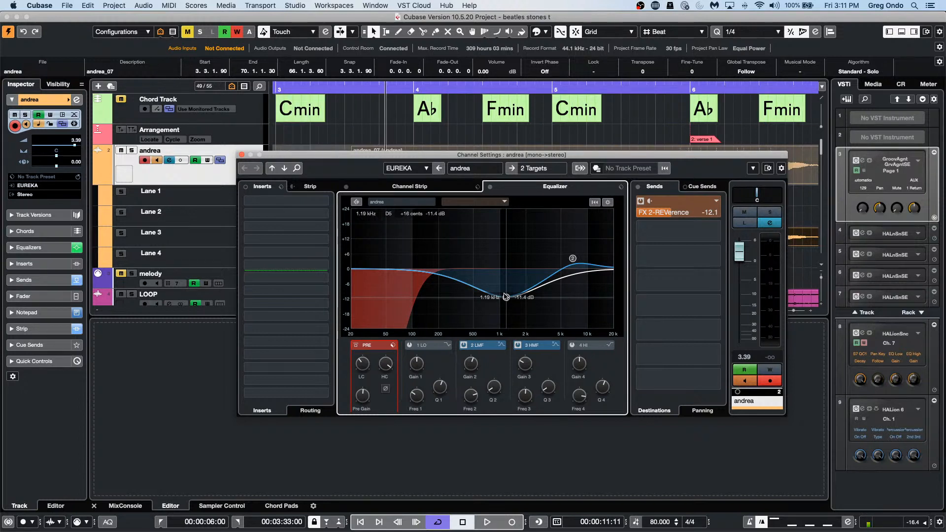
Step: Nudge the andrea event later and cycle keyboard focus between the Sends and Inserts sections
key("Right")
key("Right")
key("super+Right")
key("super+Right")
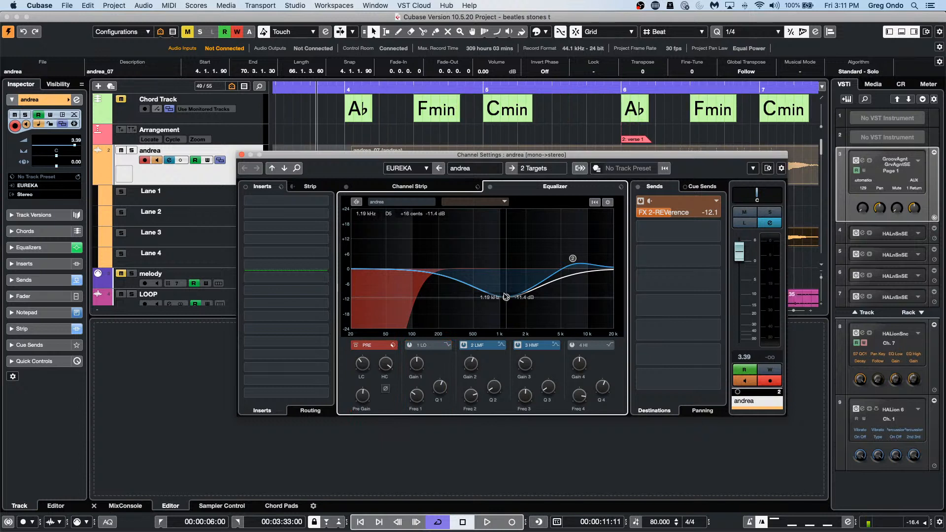
key("Tab")
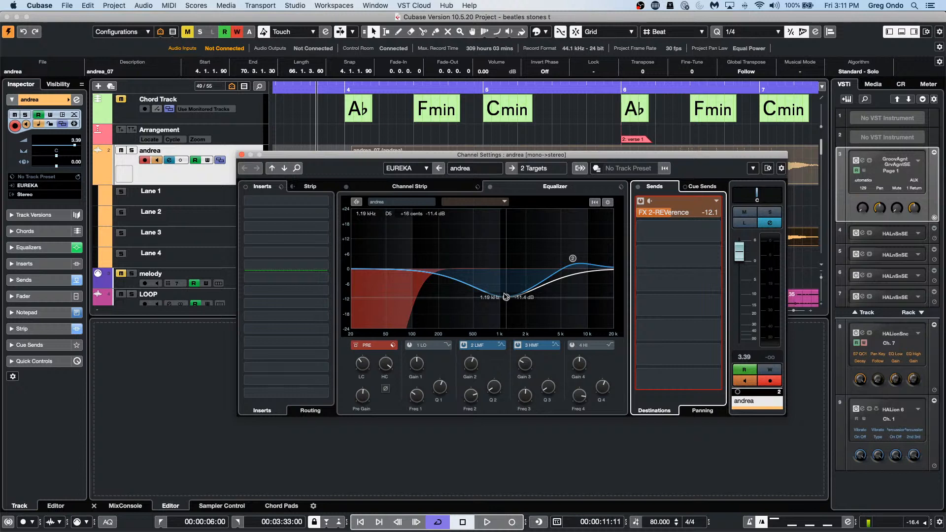
key("super+Right")
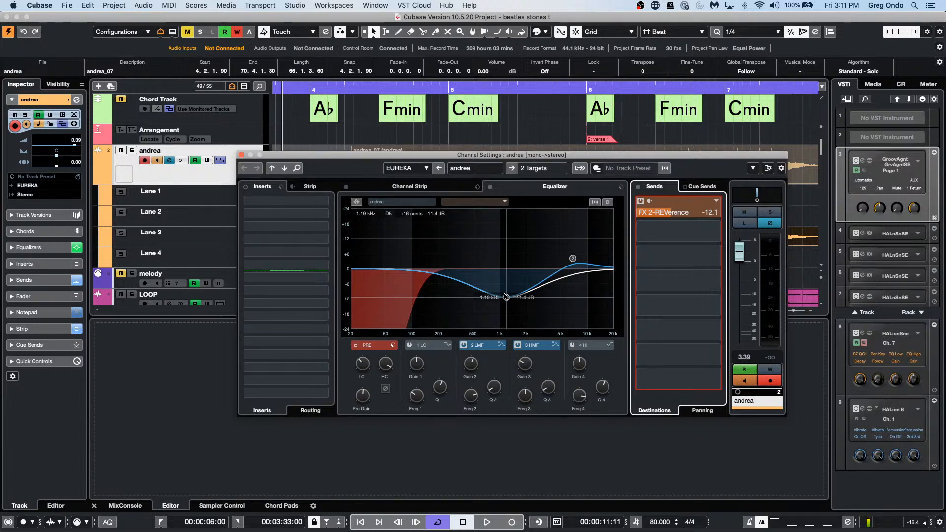
key("Tab")
key("Tab")
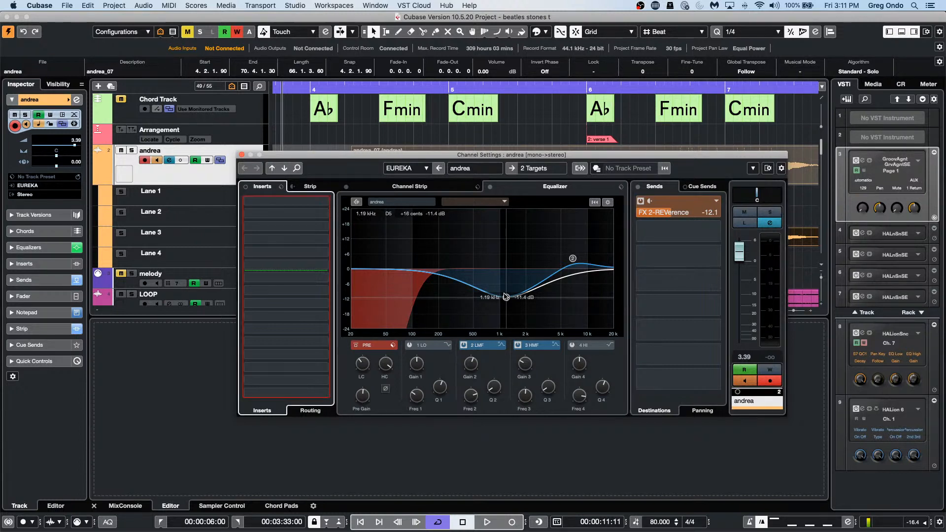
key("Tab")
key("Tab")
key("Tab")
key("Tab")
key("Tab")
key("Tab")
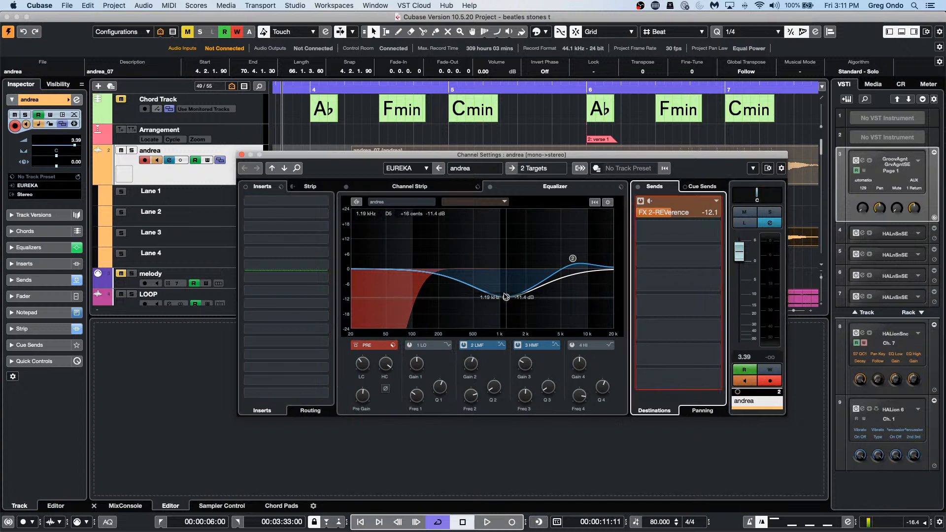
key("Tab")
key("Tab")
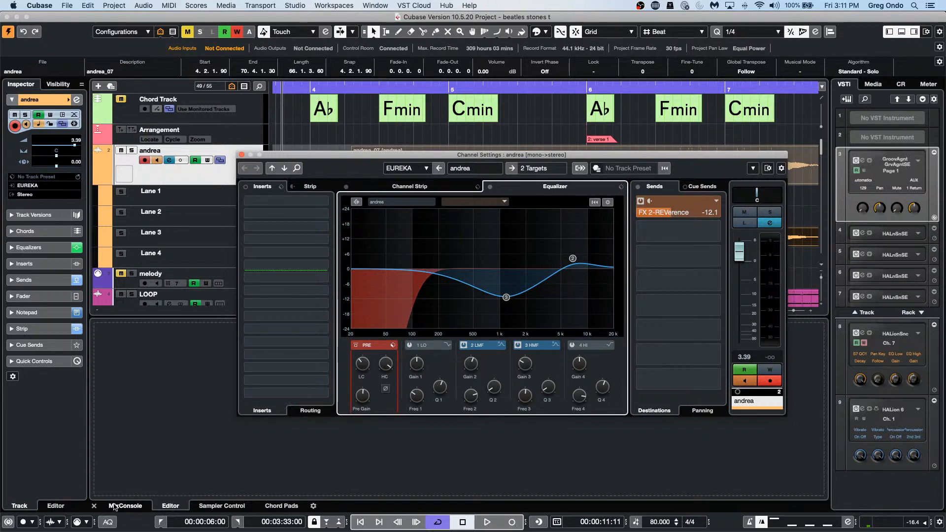
left_click(66, 7)
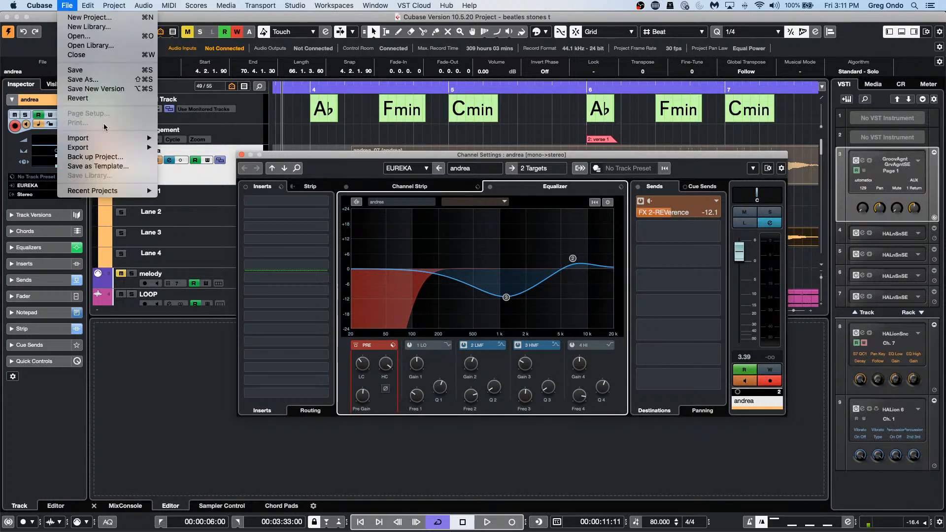
mouse_move(37, 5)
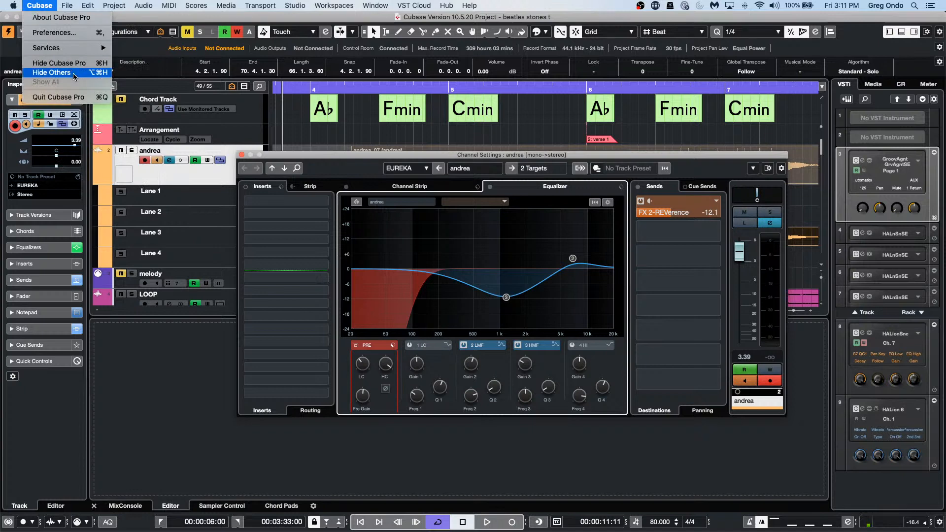
mouse_move(69, 11)
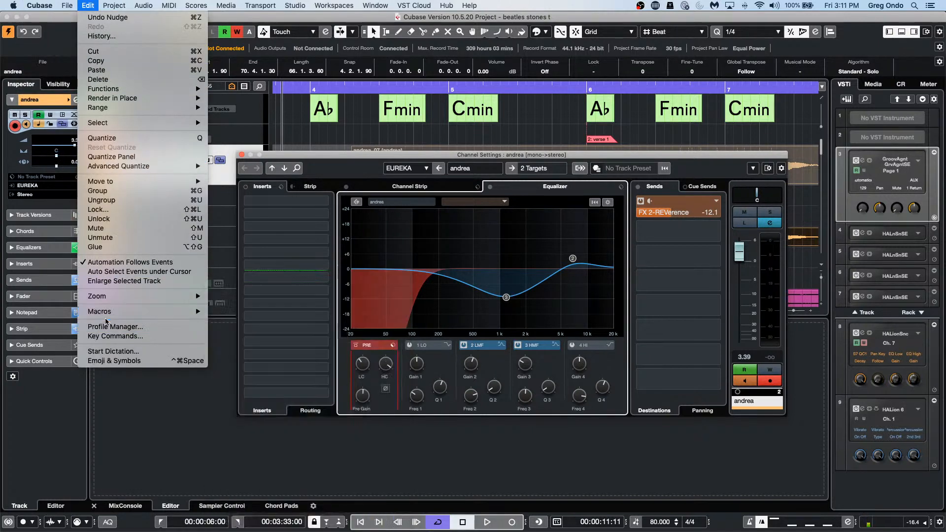
left_click(108, 337)
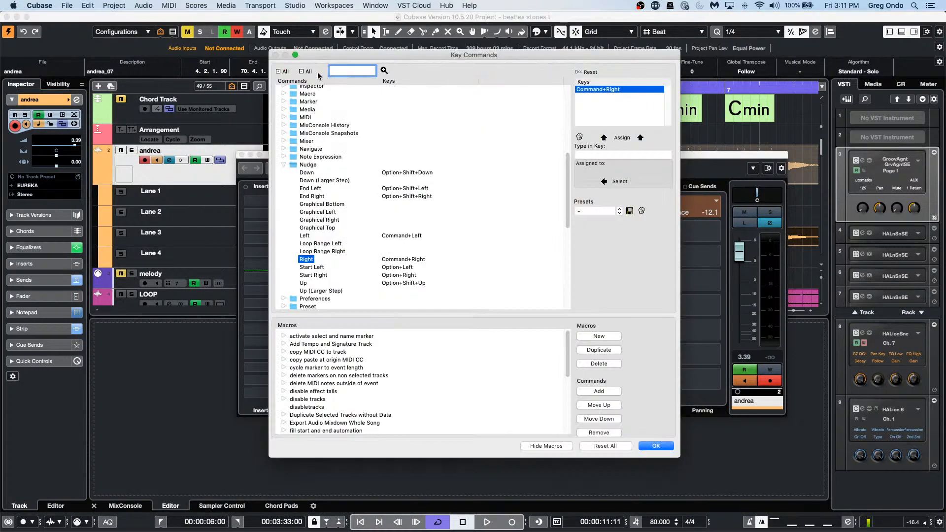
type("lower")
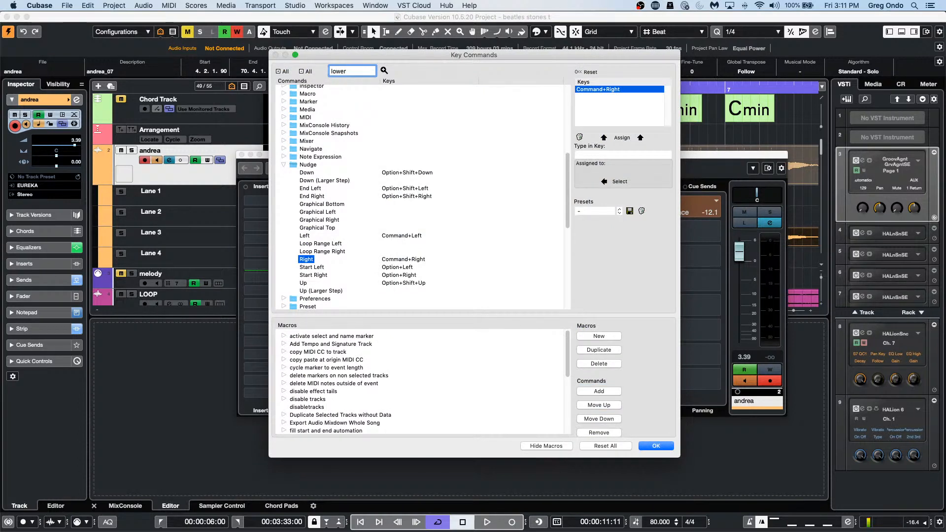
type(" zone")
key("Return")
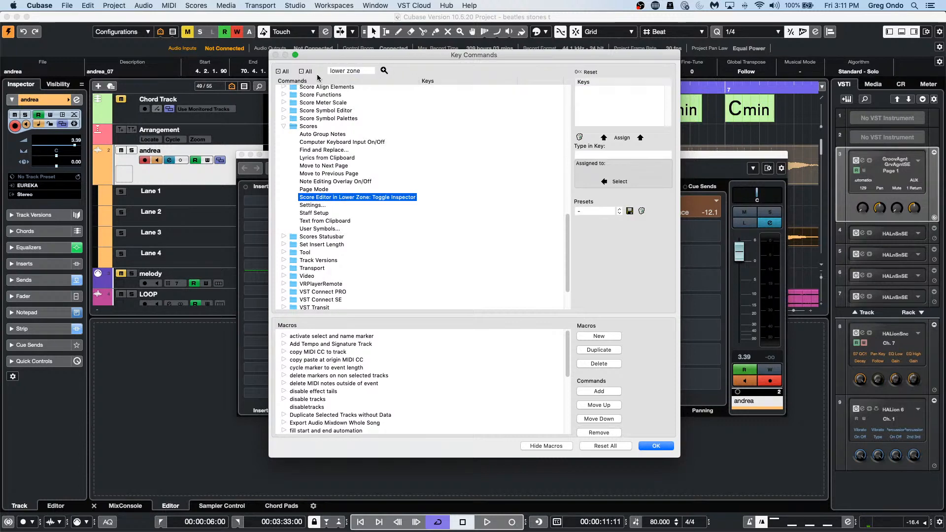
left_click(383, 71)
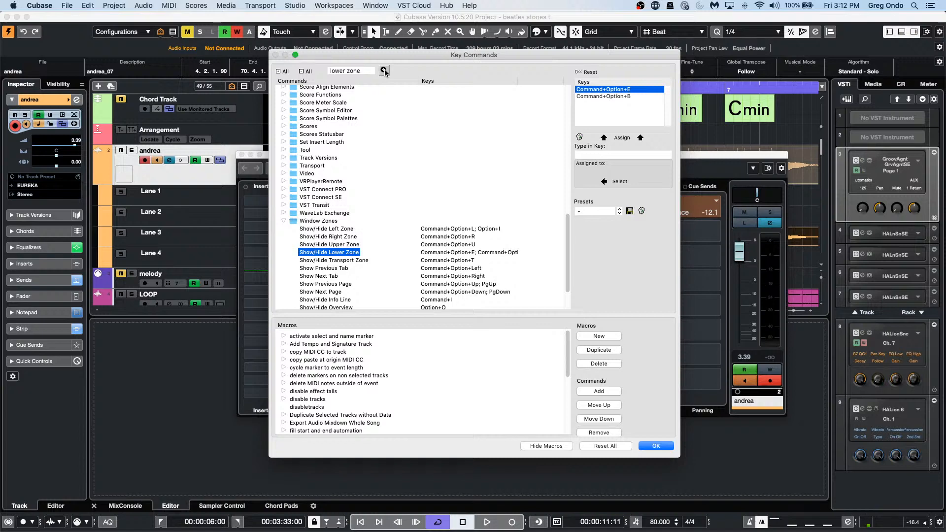
left_click(662, 448)
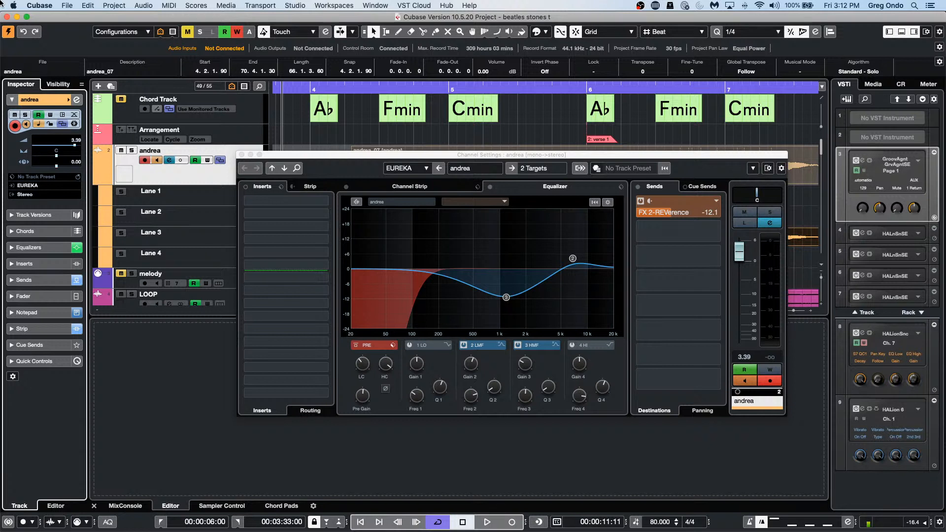
Step: Enable the low EQ band, then set HI to -1.7 dB/2298 Hz and HMF to -6.6 dB/1790 Hz
key("Tab")
key("Tab")
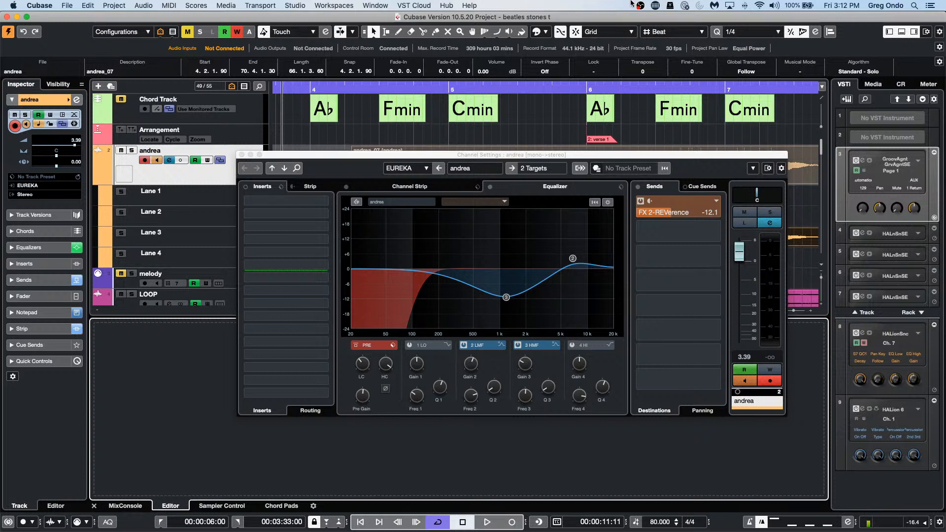
left_click(443, 251)
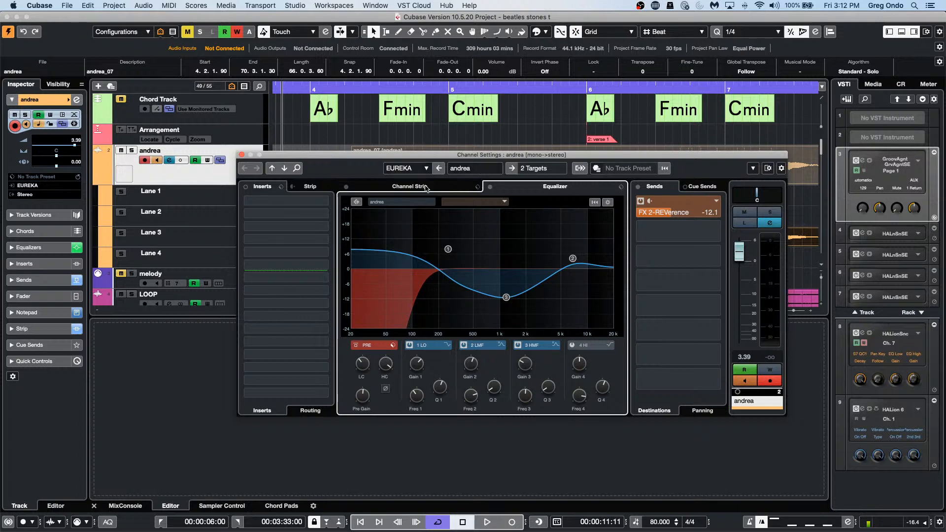
left_click(409, 186)
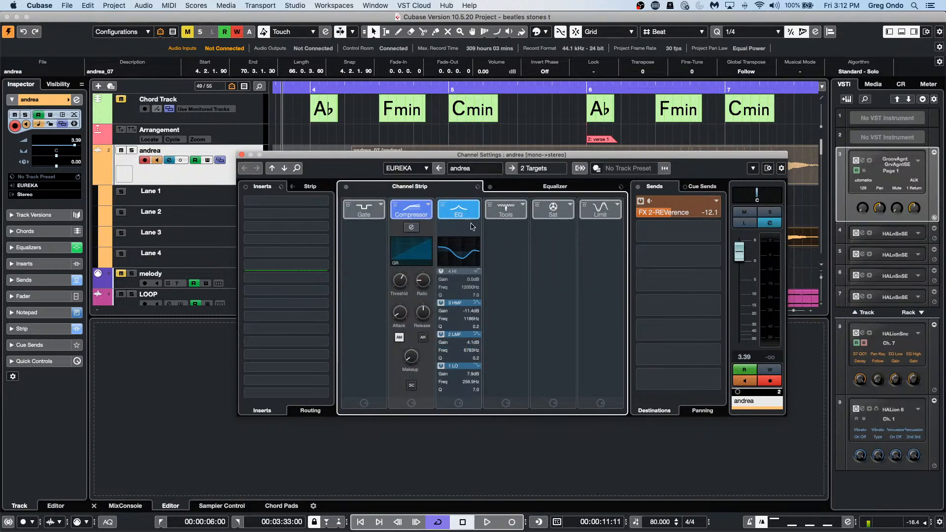
left_click_drag(467, 255, 466, 253)
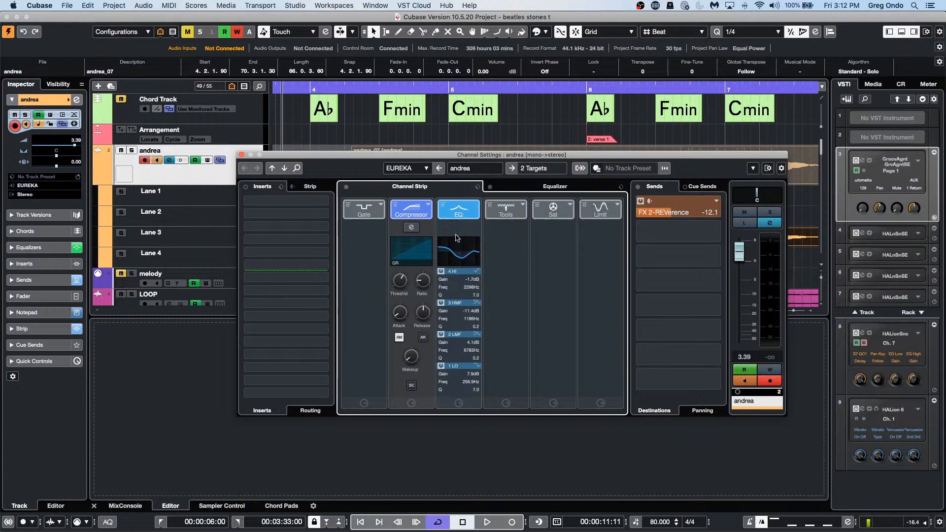
left_click_drag(466, 260, 469, 256)
Step: Check the curve in the Equalizer view, return to Channel Strip, and dismiss the zone display options
left_click(520, 179)
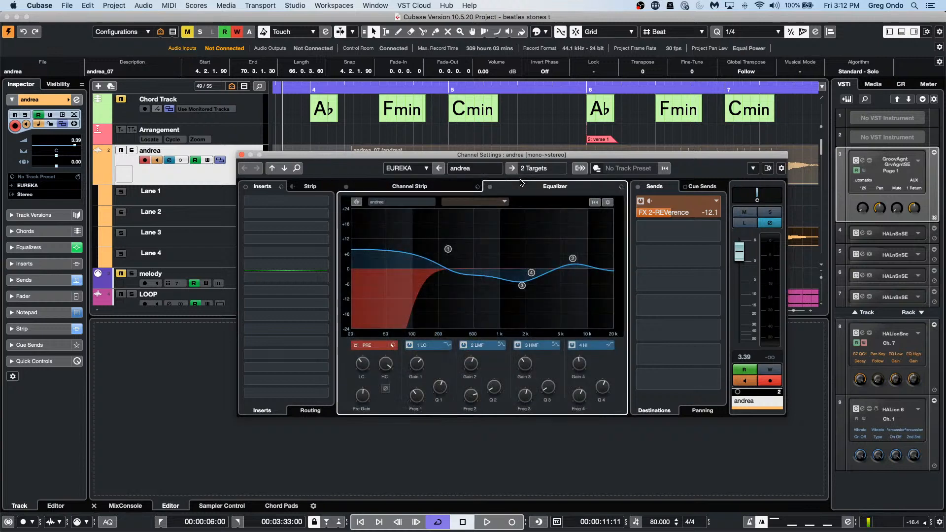
left_click(435, 185)
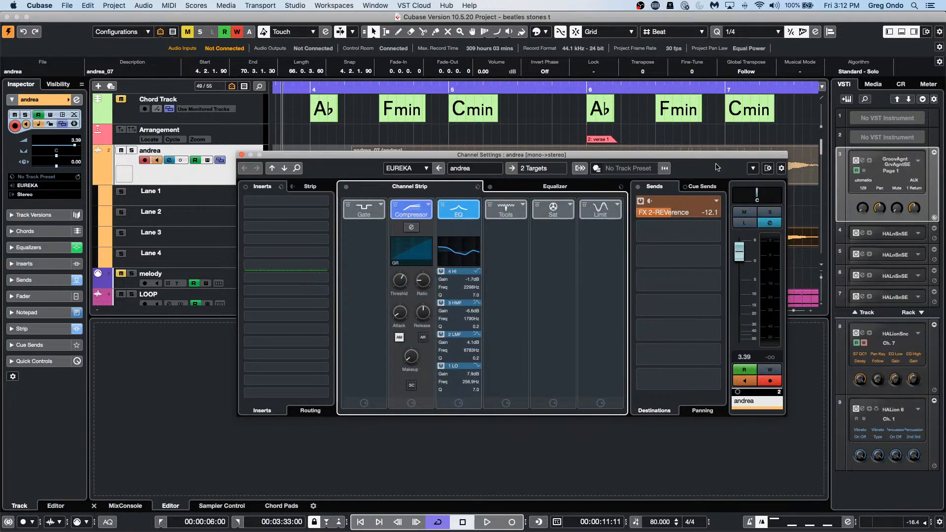
left_click(780, 169)
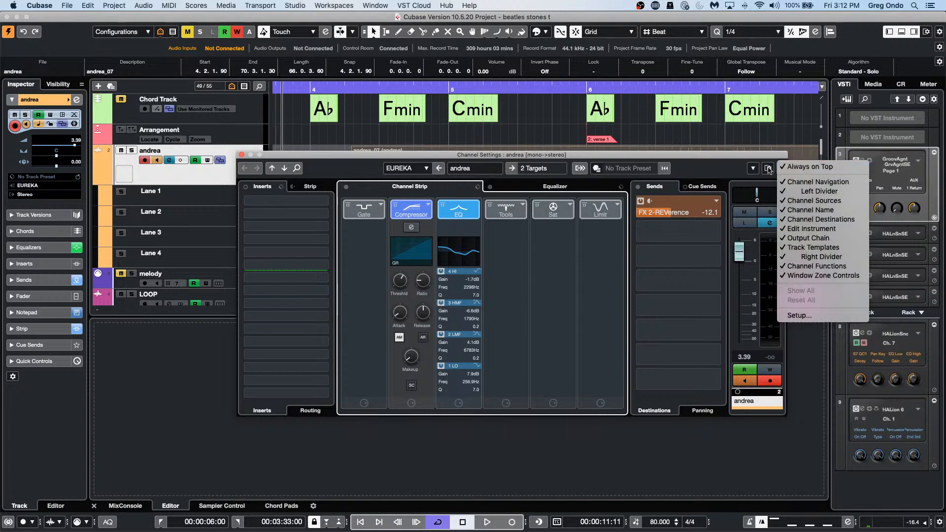
left_click(724, 168)
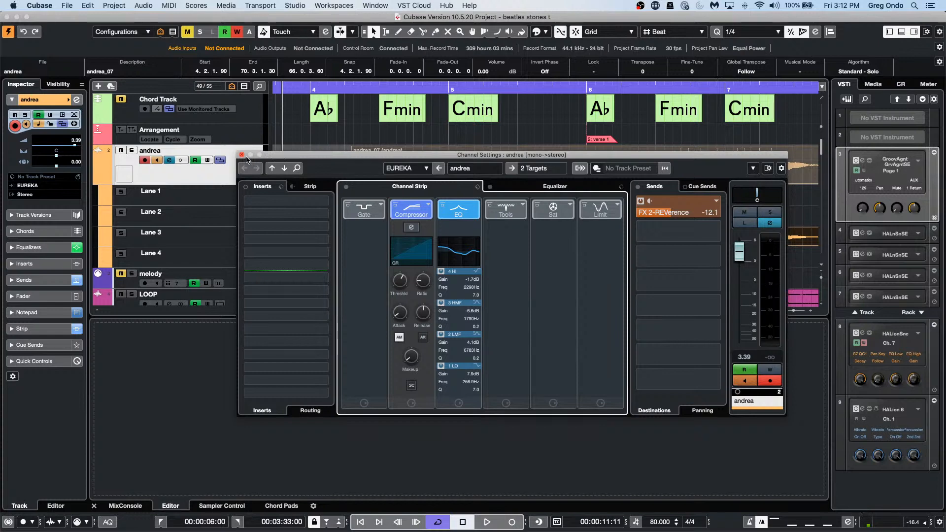
Step: Close the andrea channel settings, reopen them with the track's 'e' button, and show the Equalizer tab
left_click(241, 154)
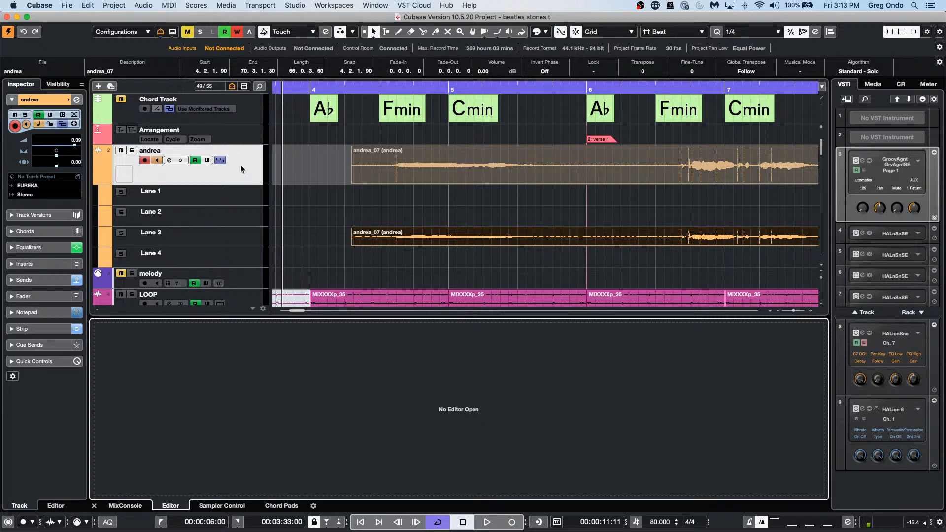
left_click(76, 100)
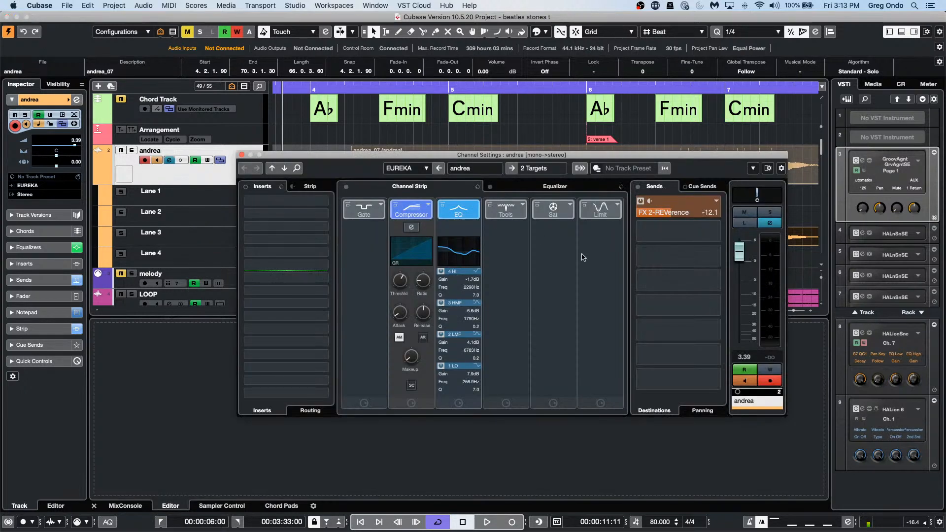
left_click(554, 187)
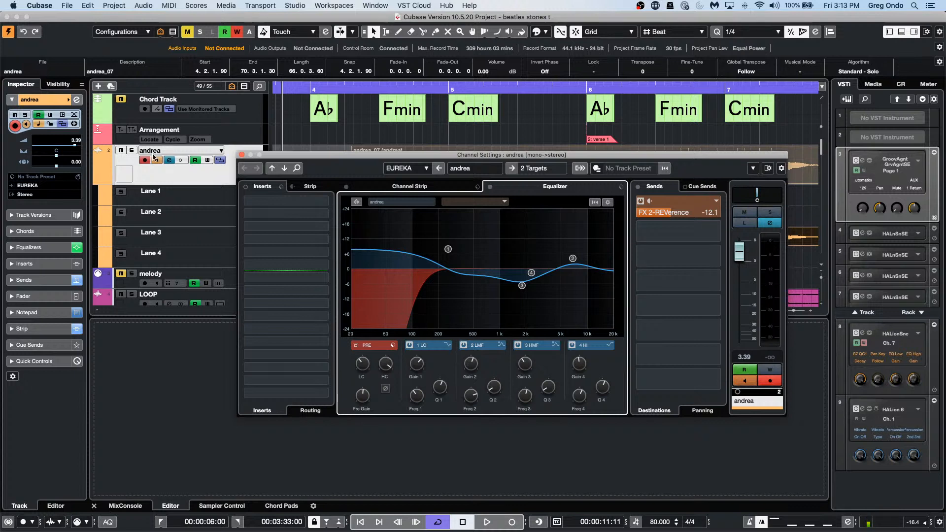
left_click(38, 7)
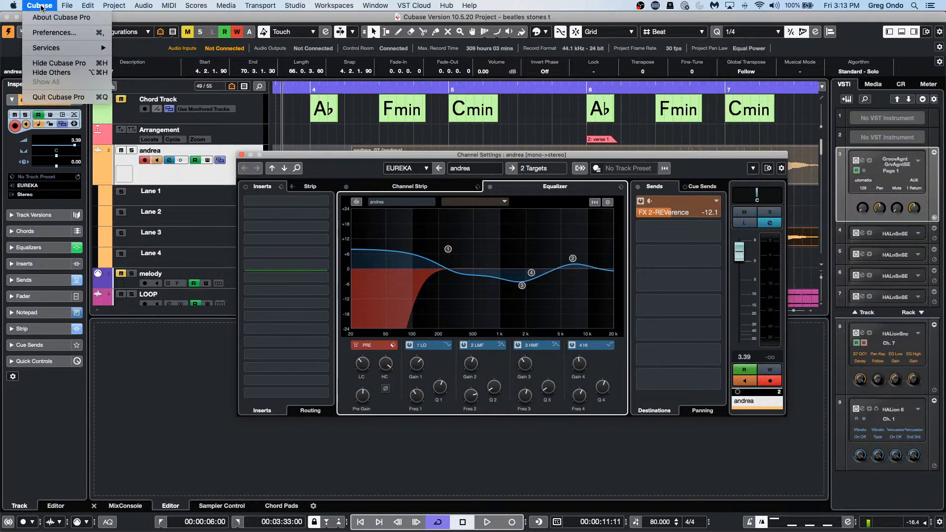
left_click(47, 34)
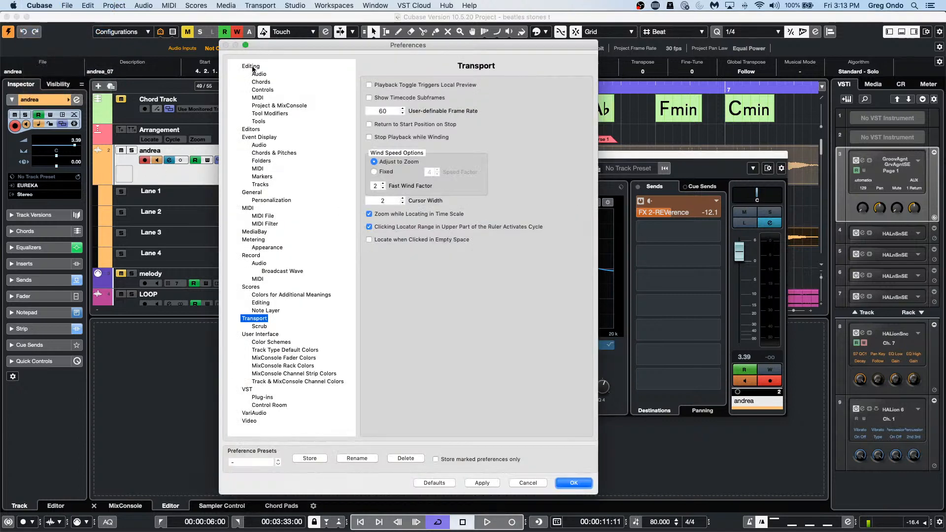
left_click(267, 106)
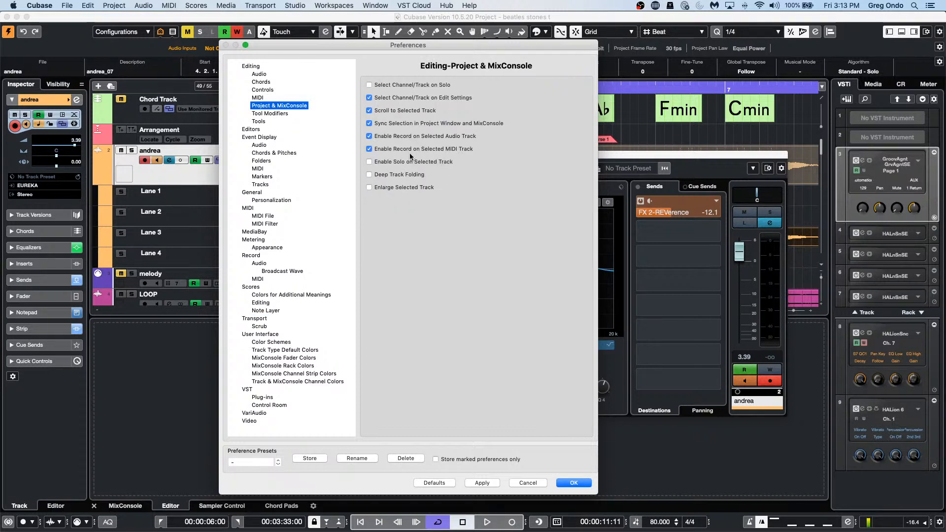
left_click(369, 149)
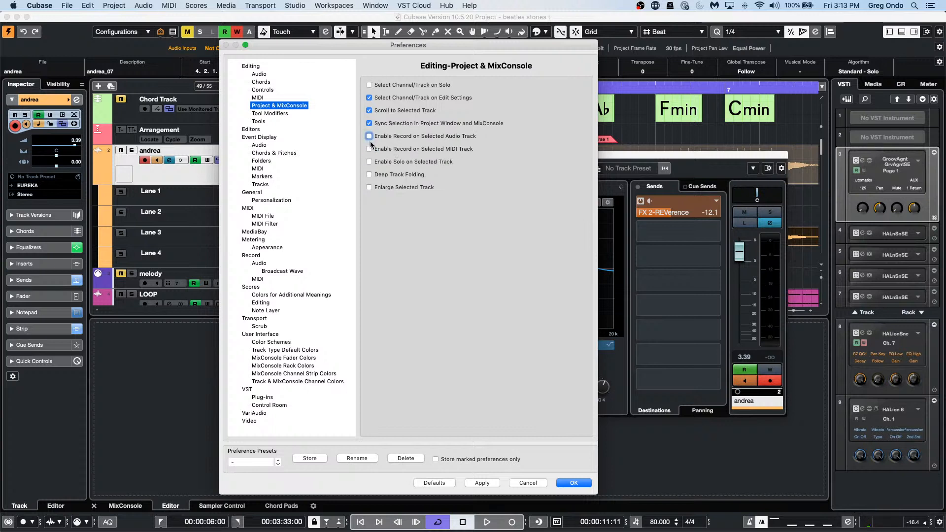
left_click(370, 149)
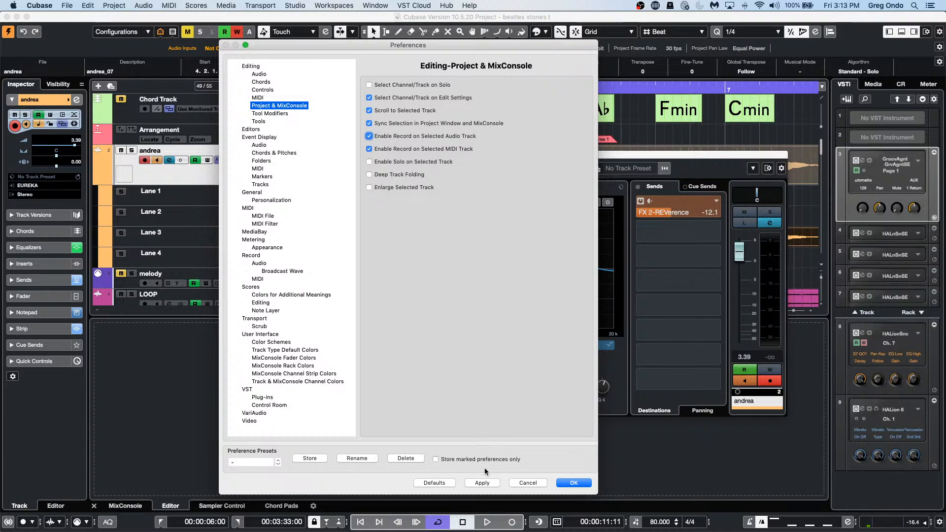
left_click(486, 483)
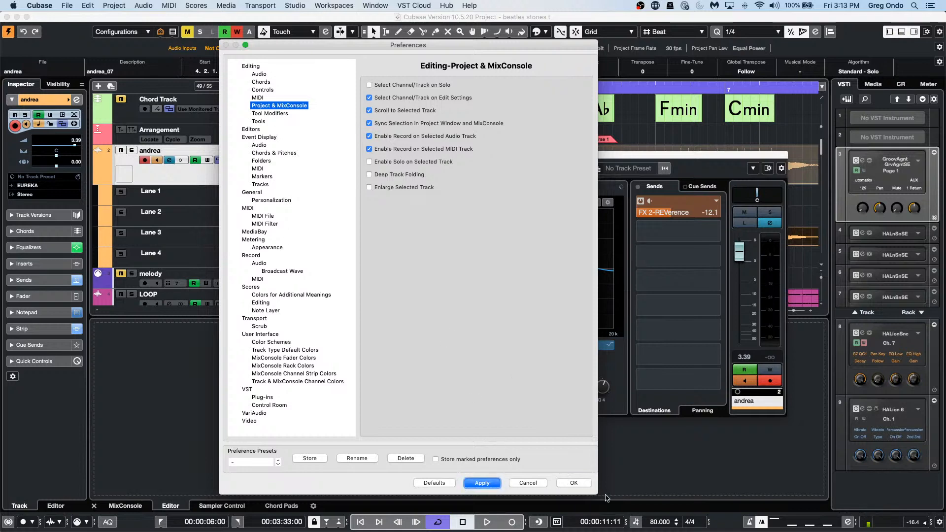
left_click(581, 483)
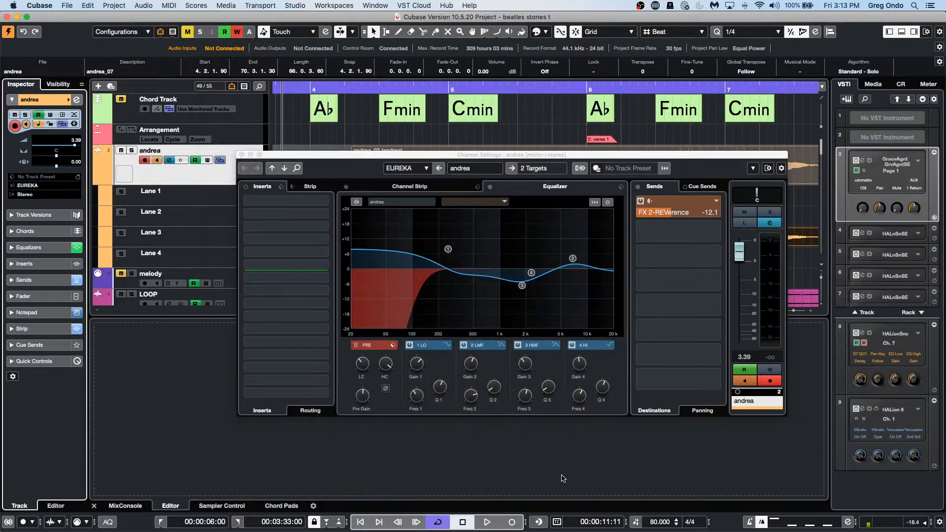
left_click(69, 4)
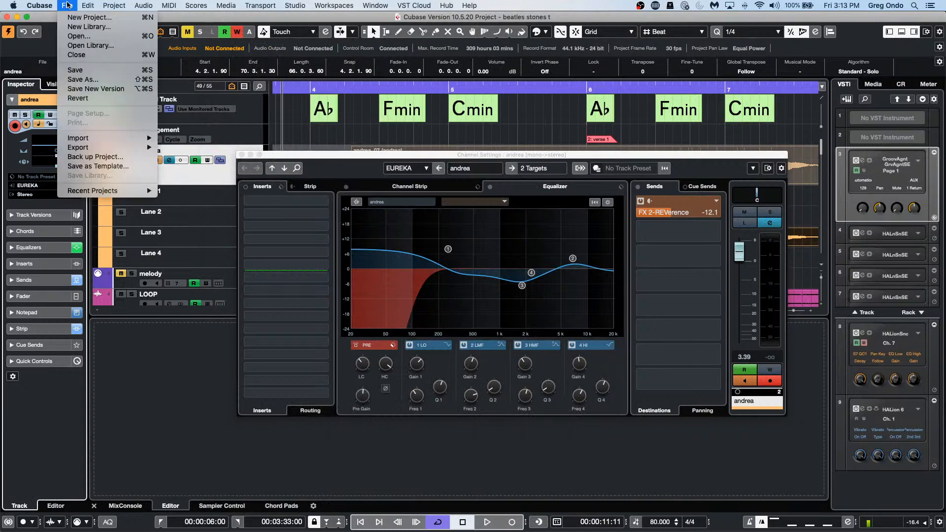
mouse_move(39, 5)
left_click(49, 33)
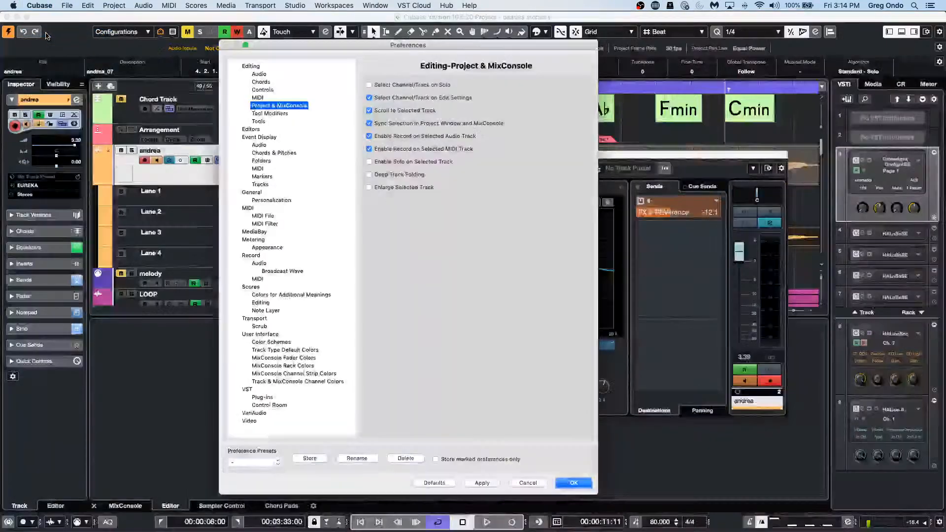
left_click(573, 483)
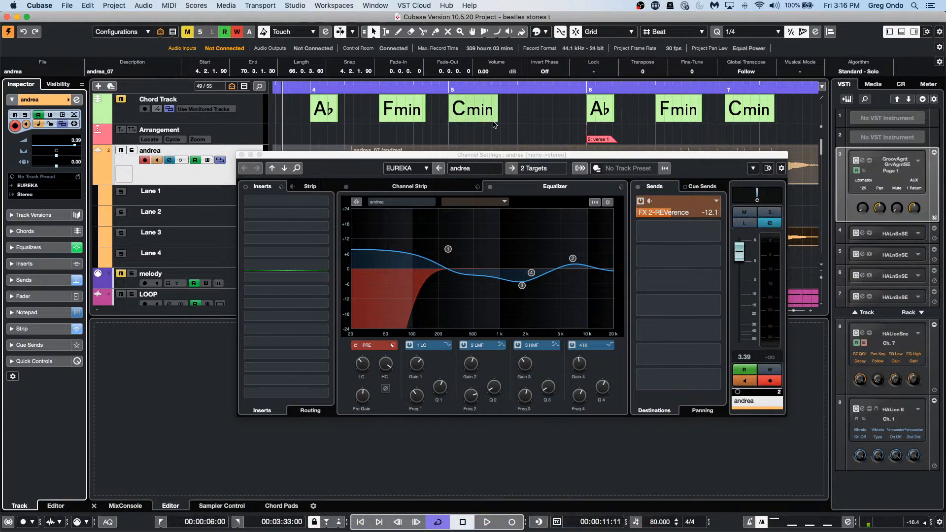
left_click(74, 6)
mouse_move(108, 139)
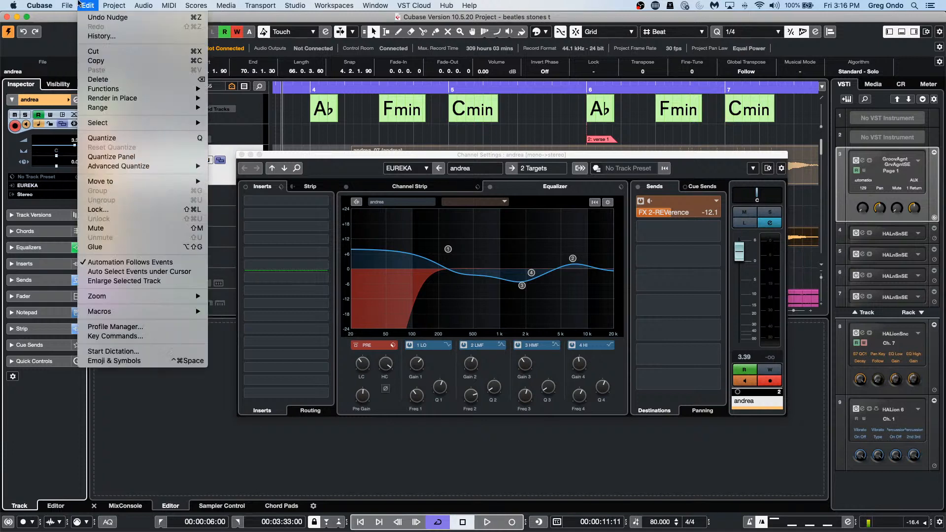
Step: Assign Command+Option+Shift+E to Mixer's 'Edit Channel Settings for selected' in Key Commands and confirm with OK
mouse_move(105, 11)
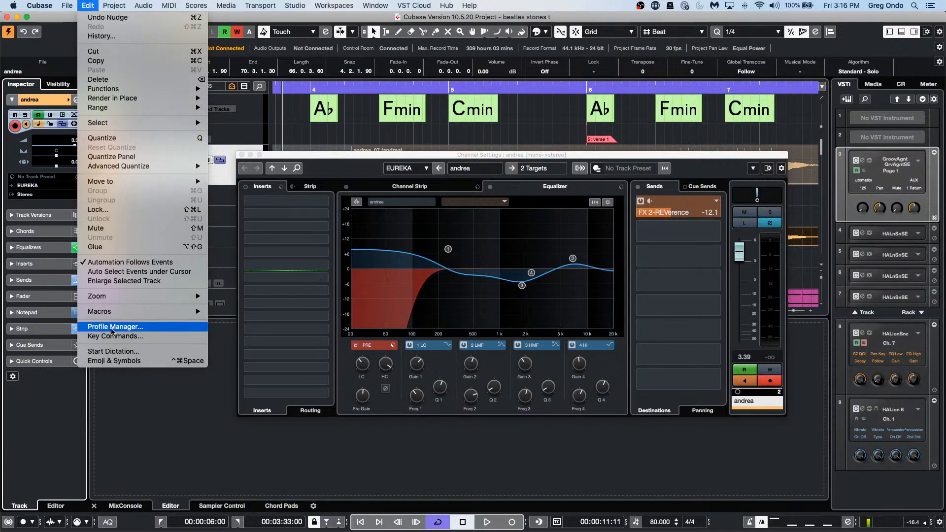
left_click(114, 336)
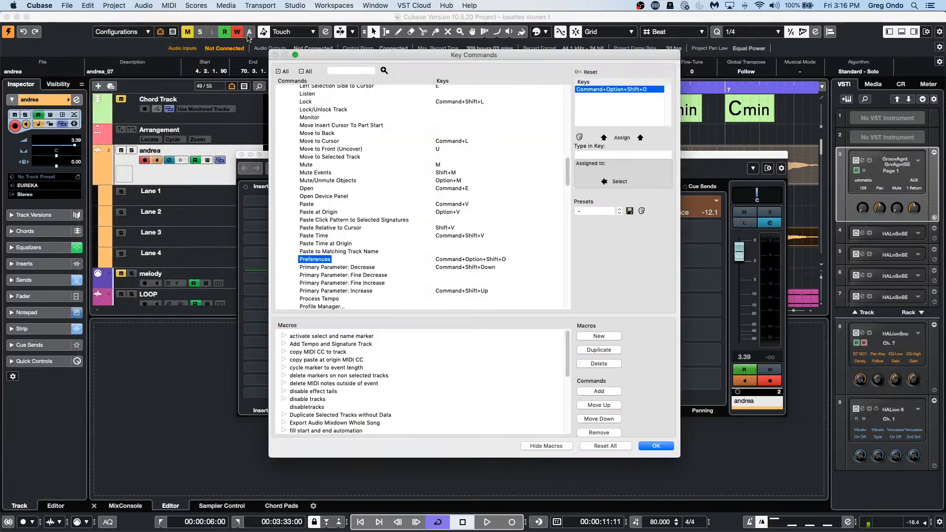
left_click(338, 70)
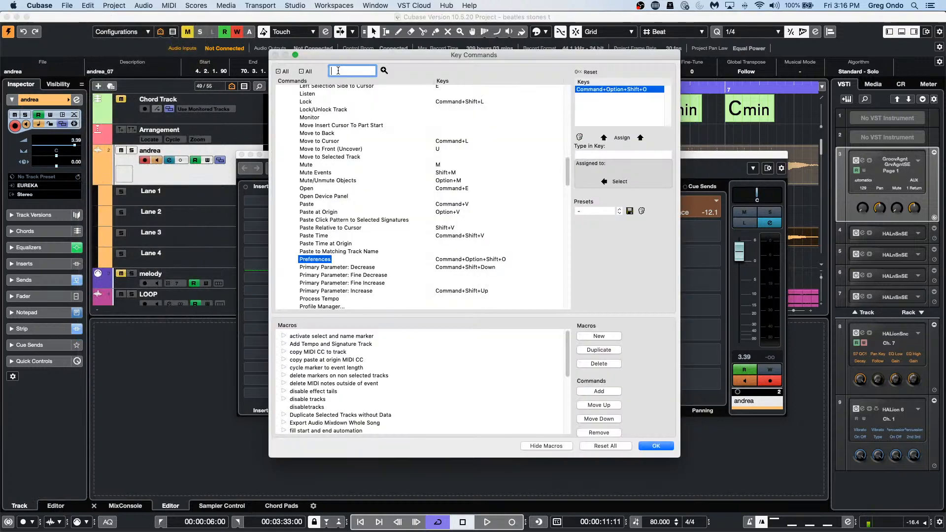
type("edit c")
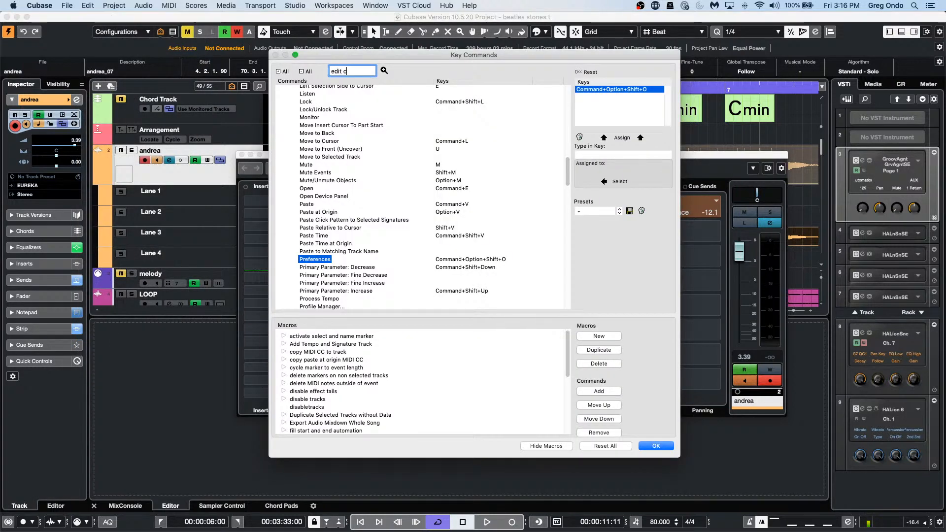
type("hanne")
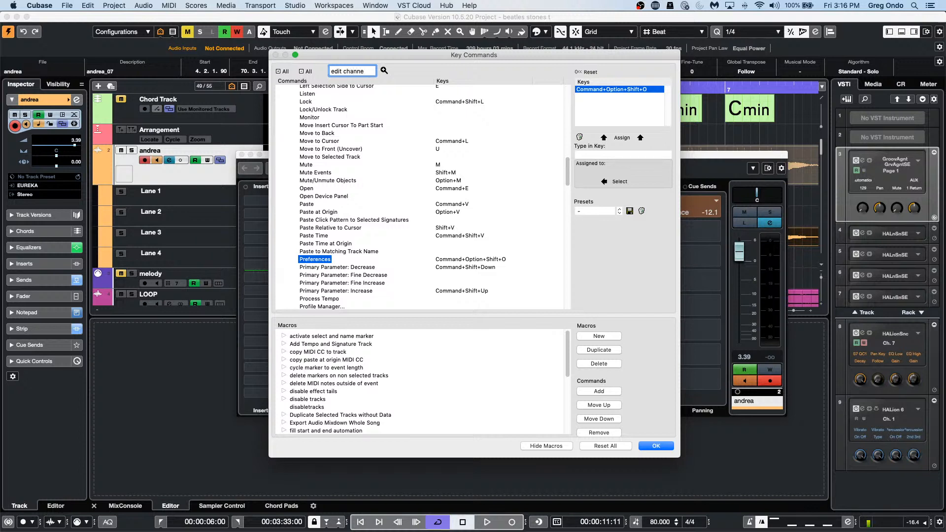
type("l settings")
key("Return")
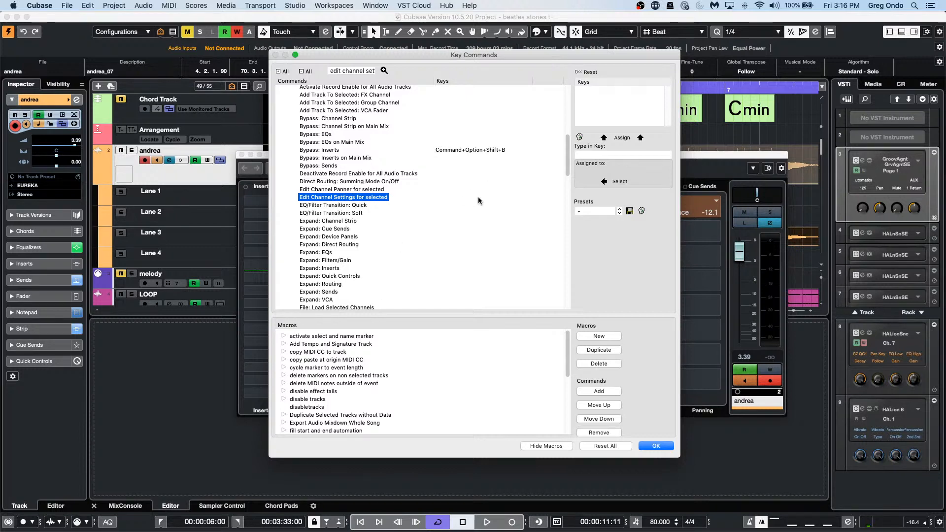
scroll(478, 197, "down", 1)
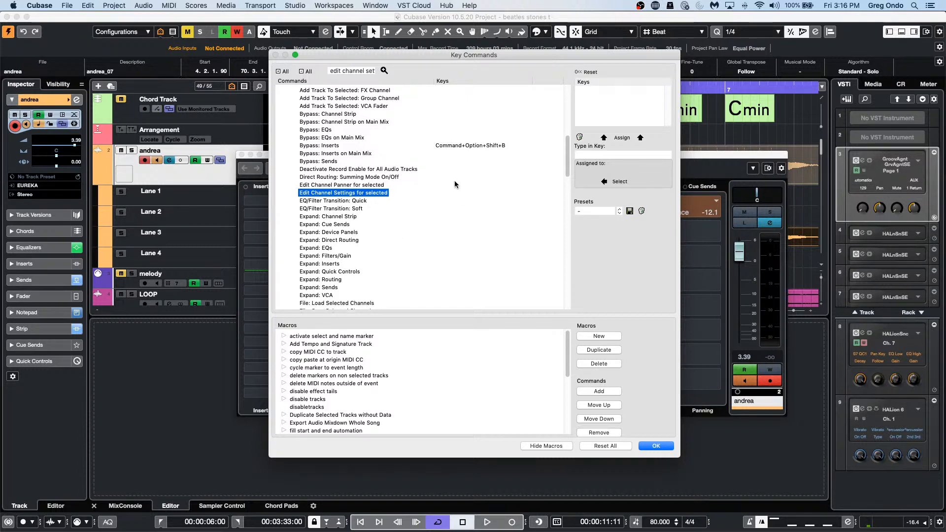
left_click(607, 156)
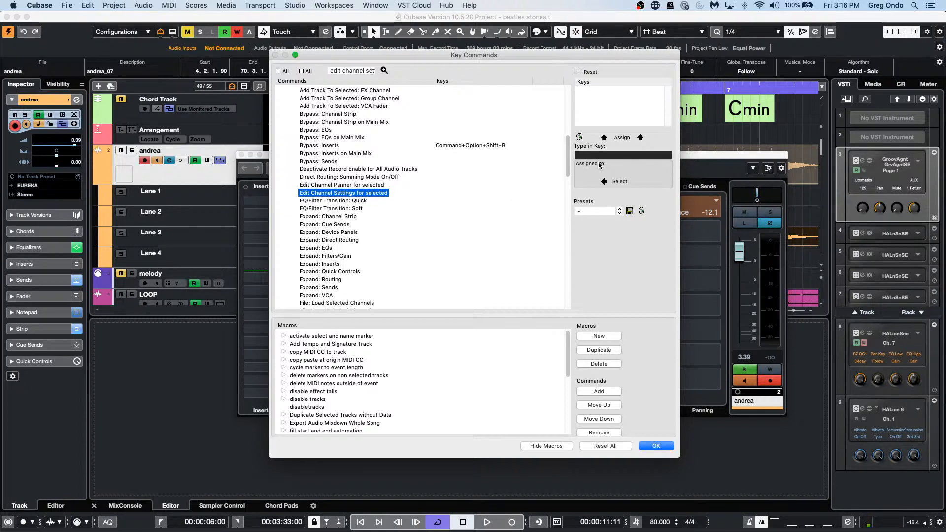
key("super+alt+shift+e")
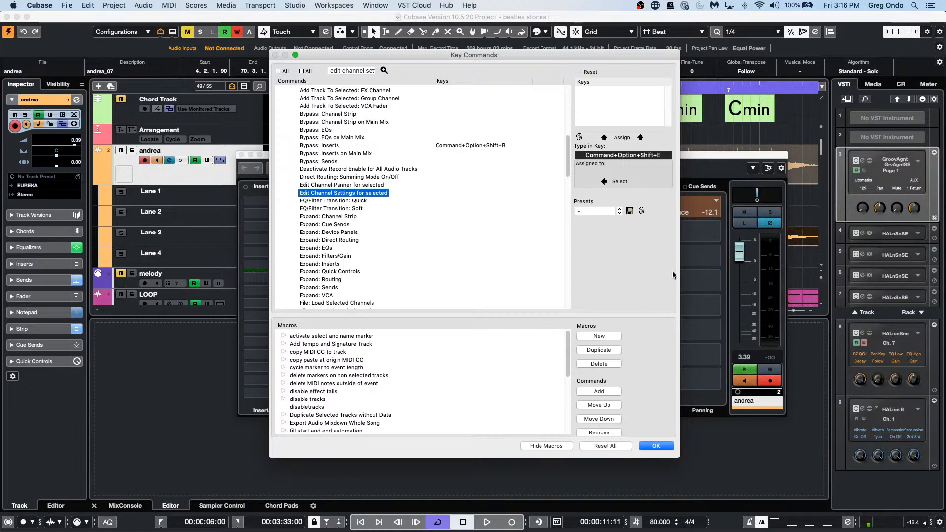
left_click(622, 138)
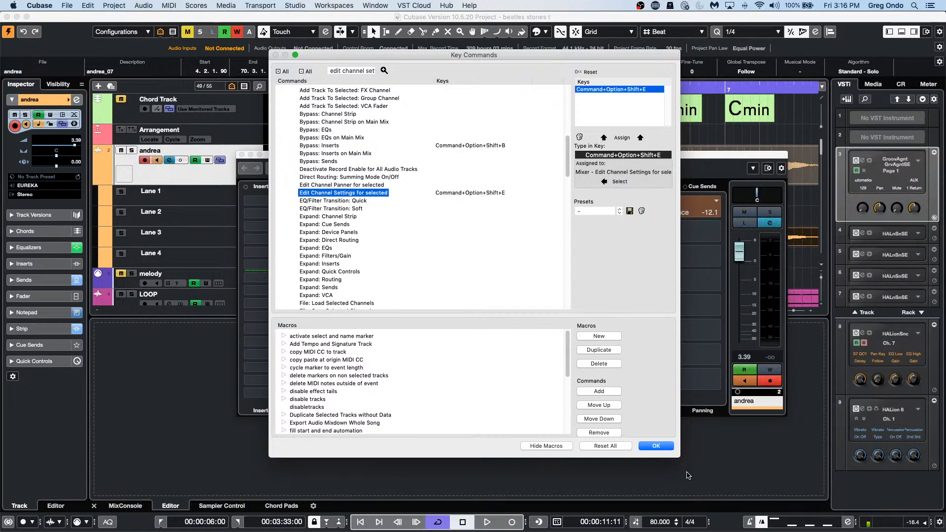
left_click(655, 446)
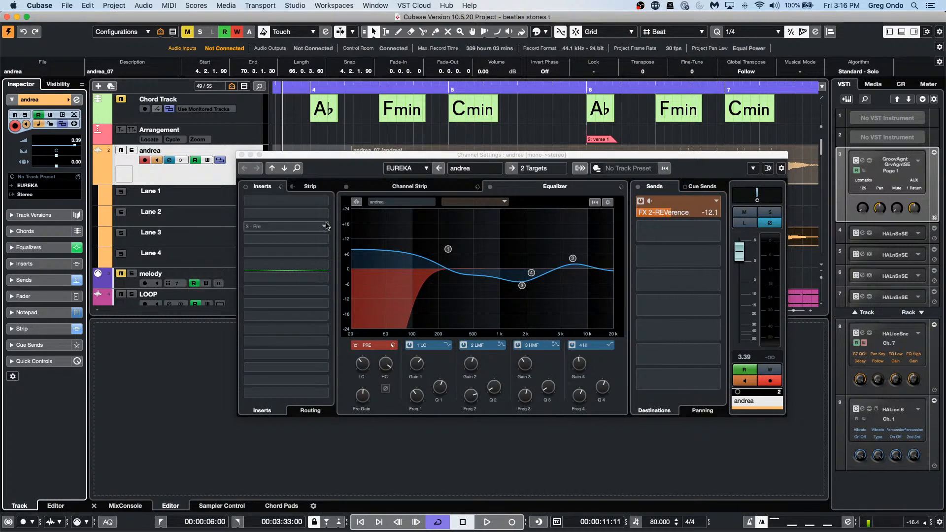
left_click(241, 155)
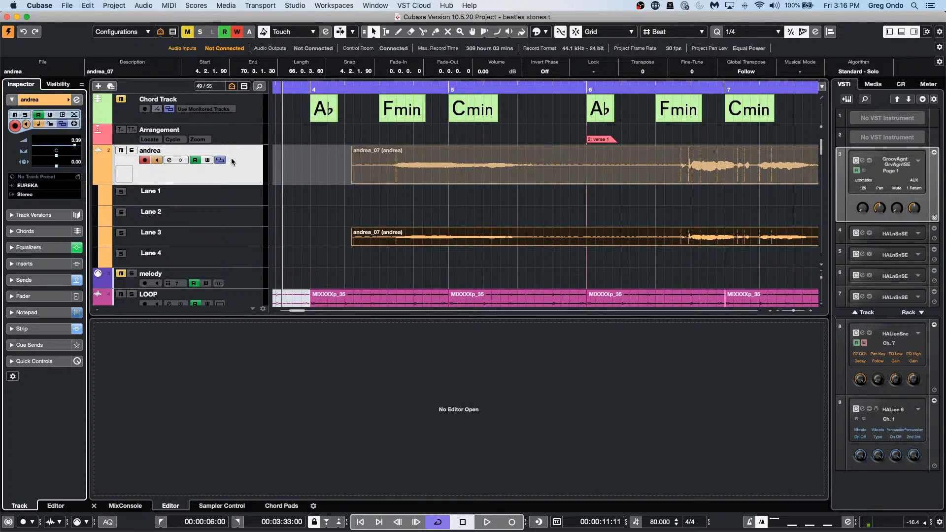
left_click(77, 99)
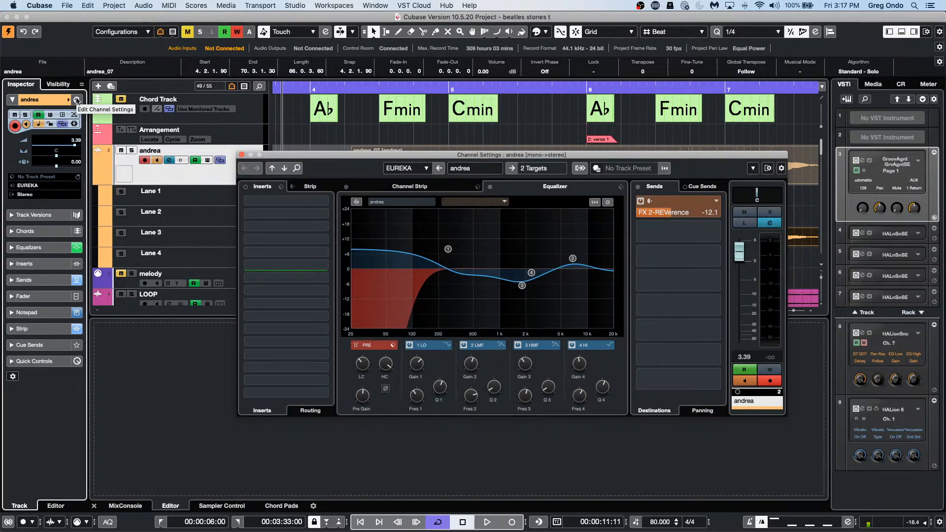
left_click(68, 6)
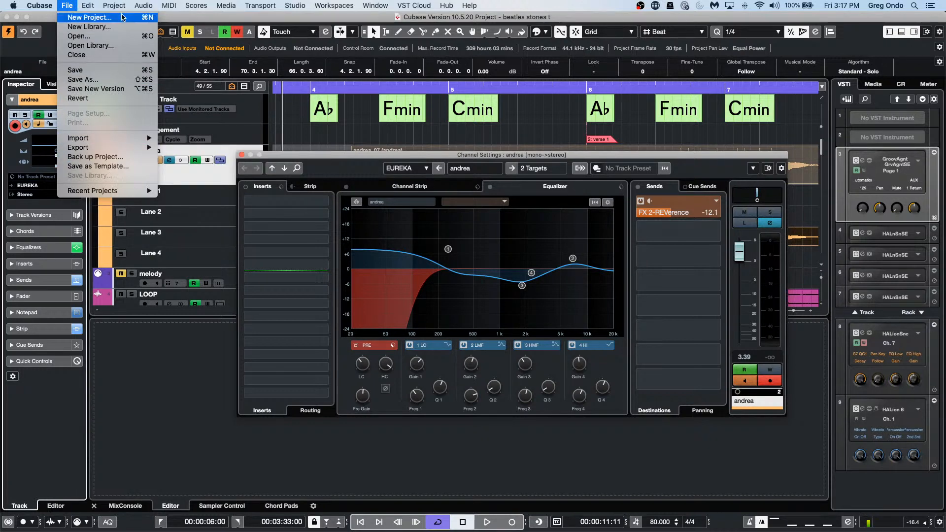
mouse_move(115, 4)
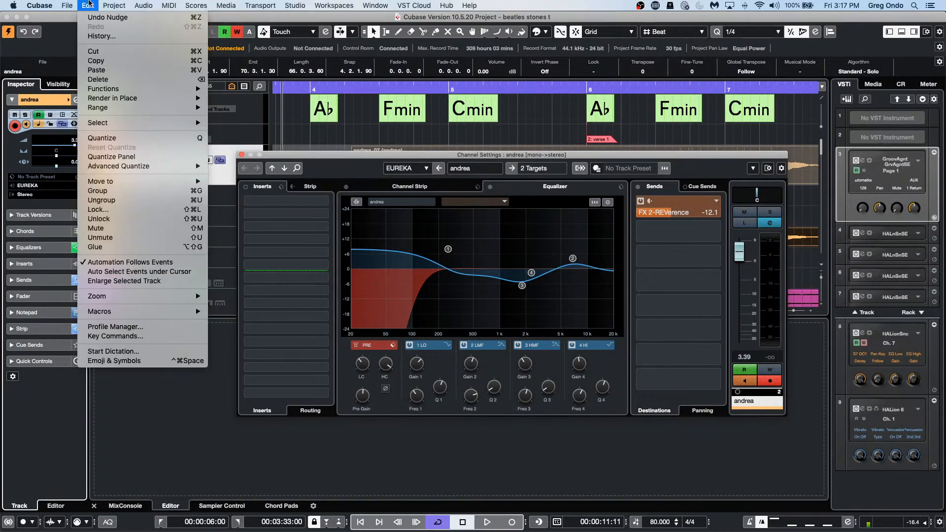
Step: Delete the Command+Option+Shift+E shortcut from 'Edit Channel Settings for selected'
left_click(156, 335)
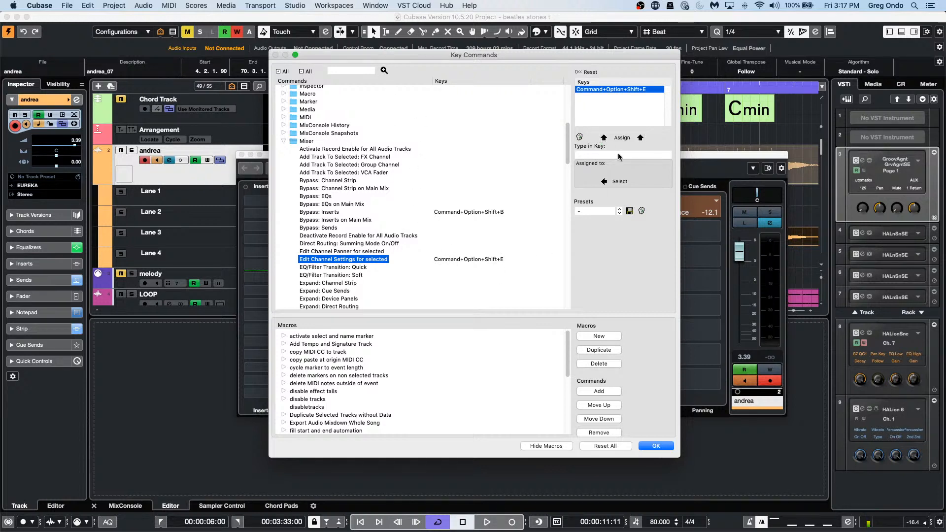
left_click(580, 137)
left_click(531, 187)
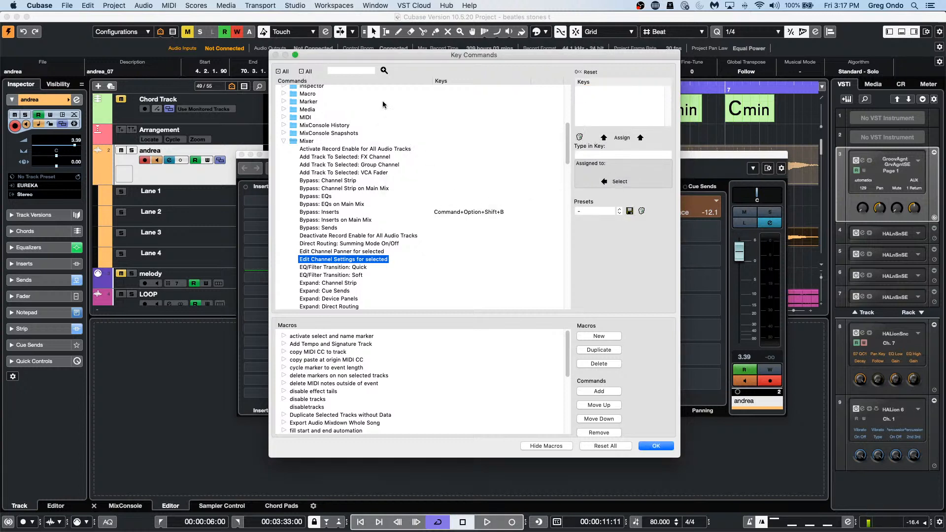
Step: Search 'edit channel settings', enter Command+Option+Shift+E as its shortcut, and close the dialog
left_click(345, 68)
type("edit cha")
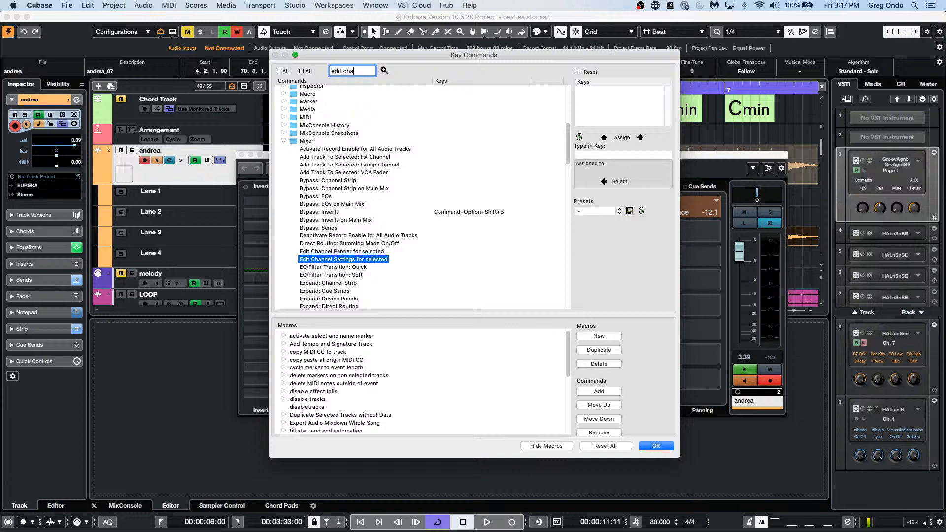
type("nnel s")
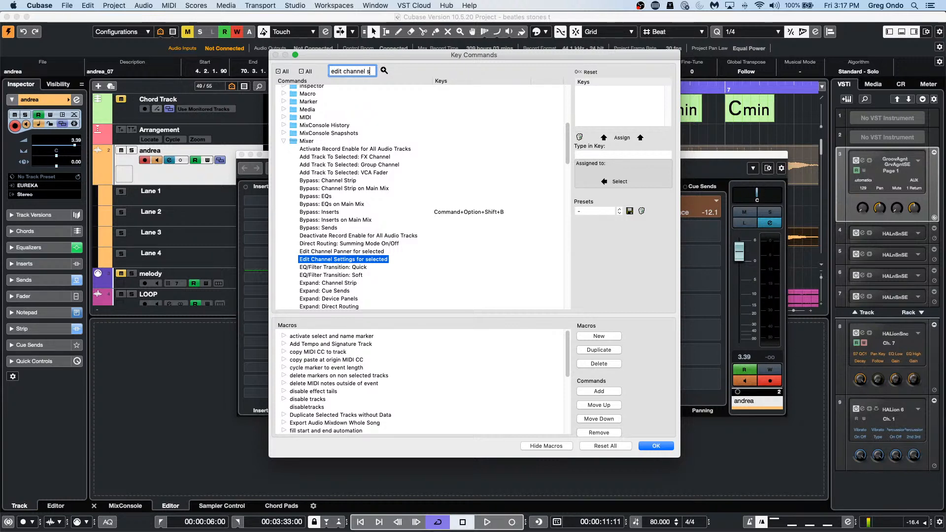
type("ettings")
key("Return")
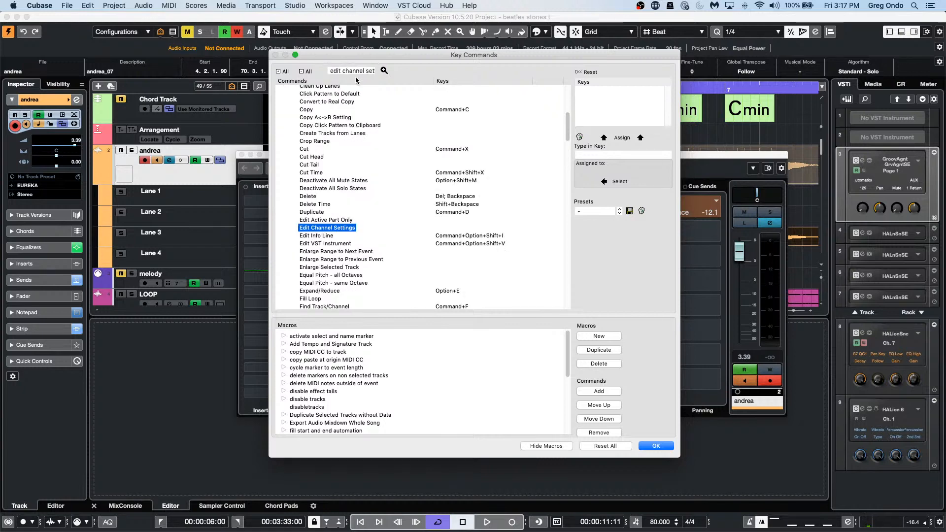
scroll(475, 225, "up", 8)
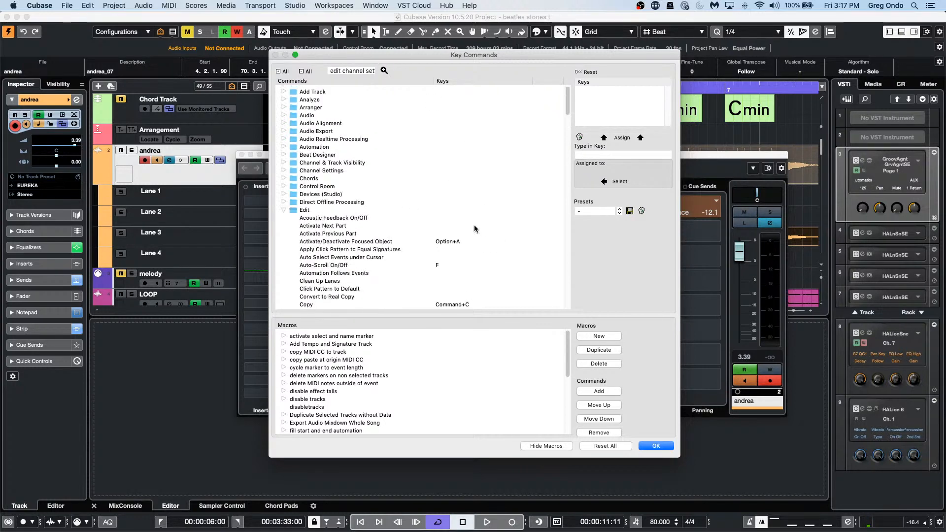
scroll(474, 226, "down", 20)
scroll(474, 225, "up", 15)
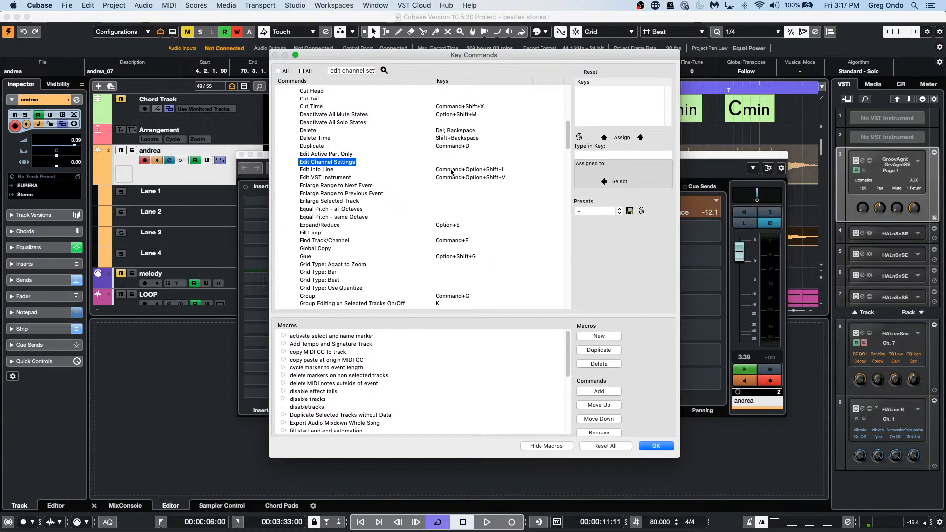
left_click(581, 155)
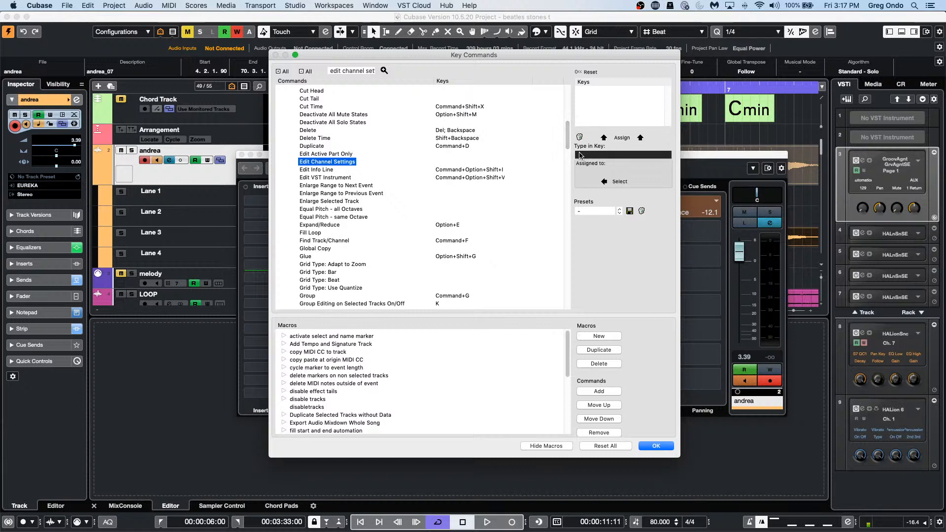
key("super+alt+shift+e")
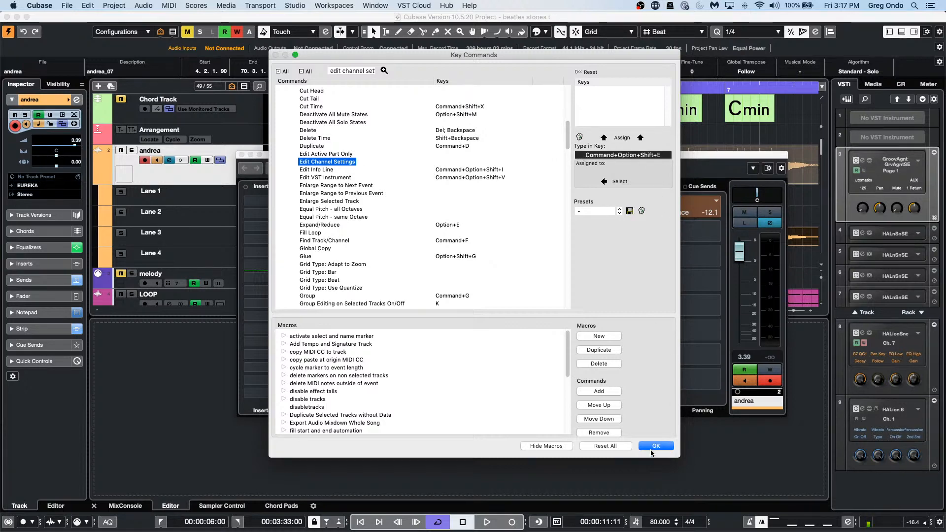
left_click(656, 445)
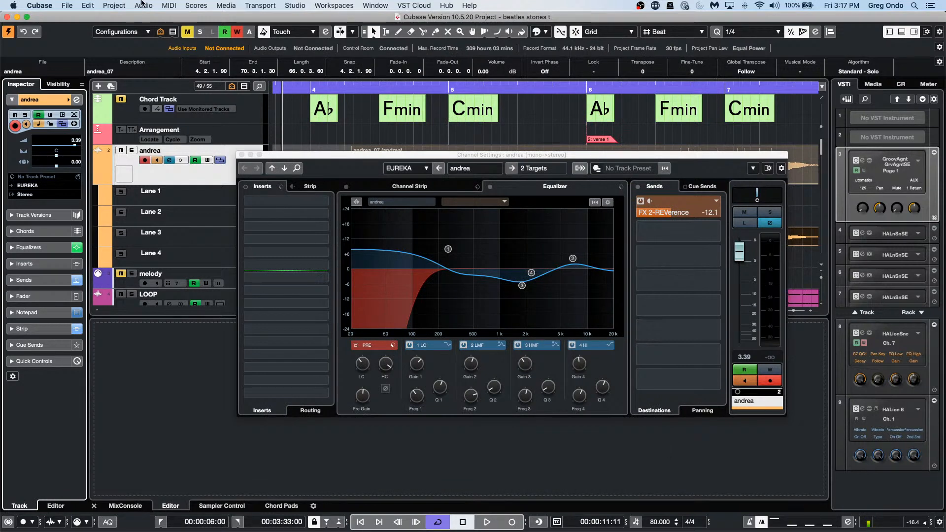
Step: Assign Command+Option+Shift+E to Edit Channel Settings in Key Commands and confirm with OK
left_click(88, 5)
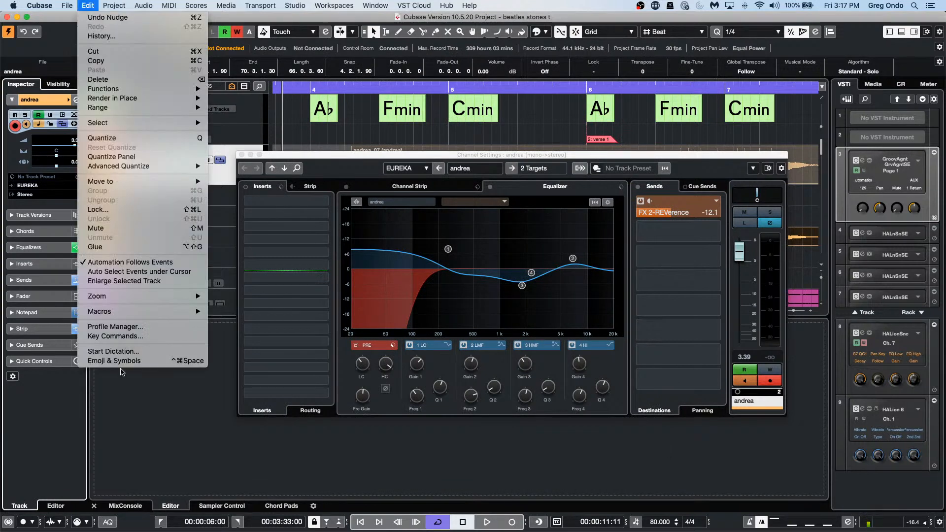
left_click(128, 336)
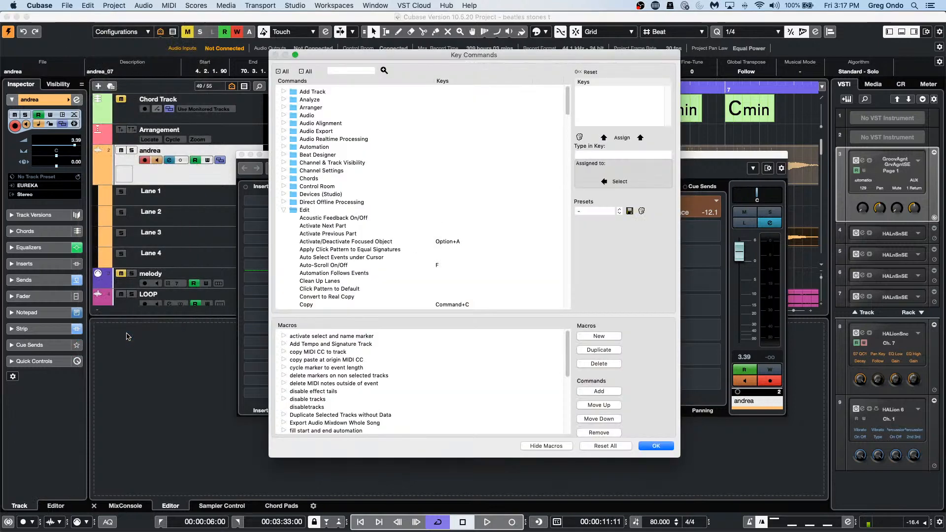
scroll(409, 222, "down", 10)
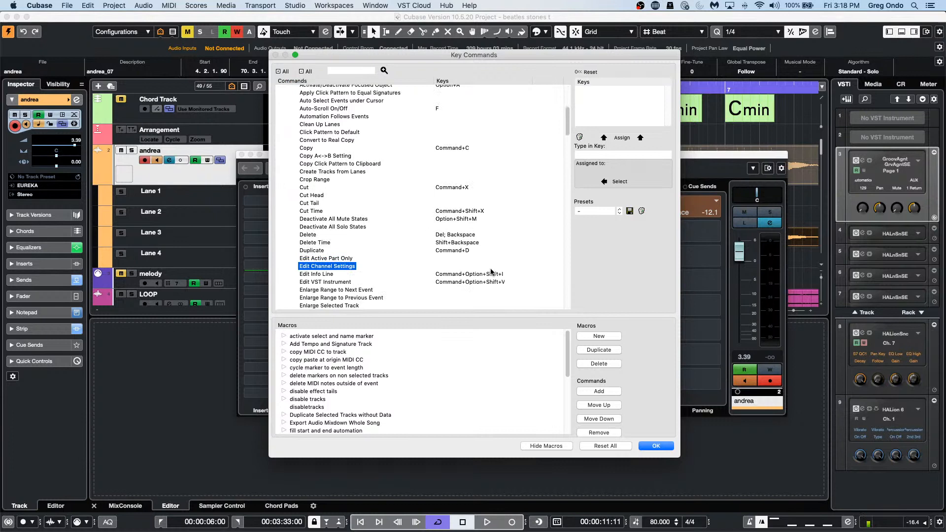
left_click(628, 156)
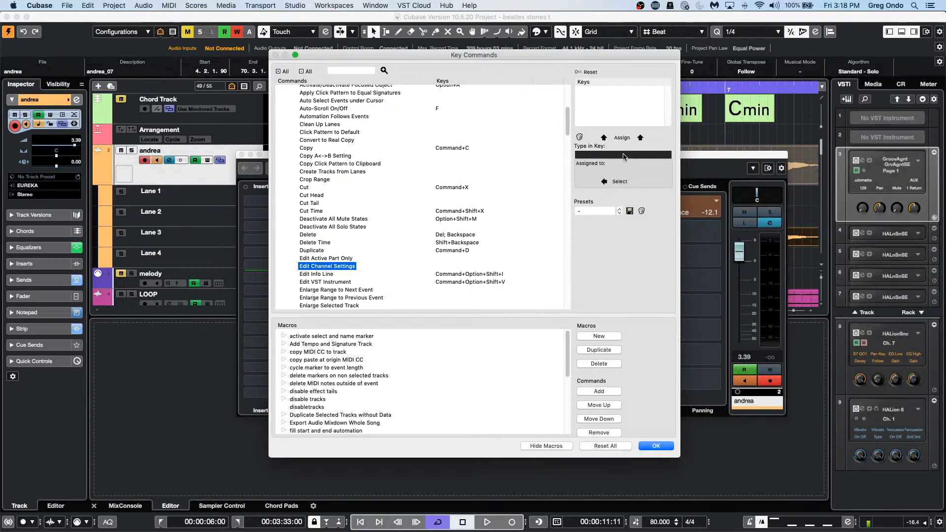
key("alt+shift+super+e")
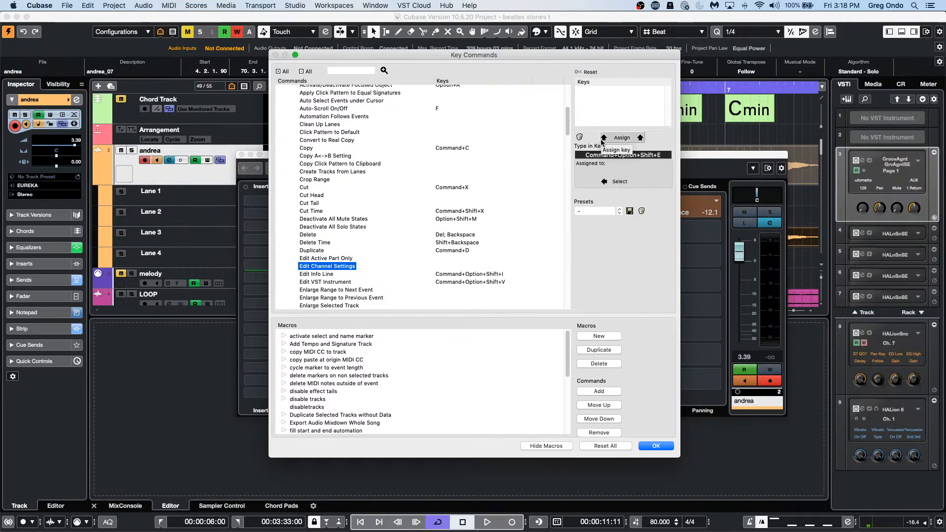
left_click(622, 139)
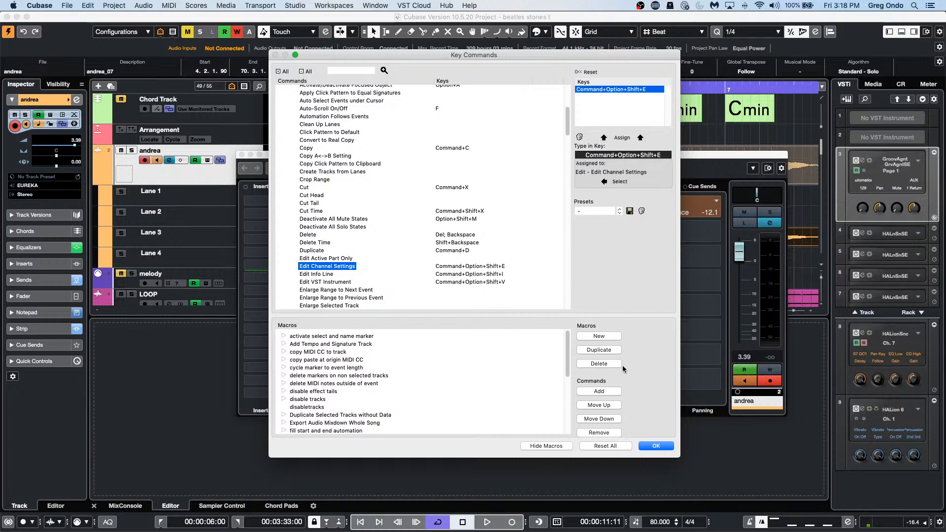
left_click(658, 446)
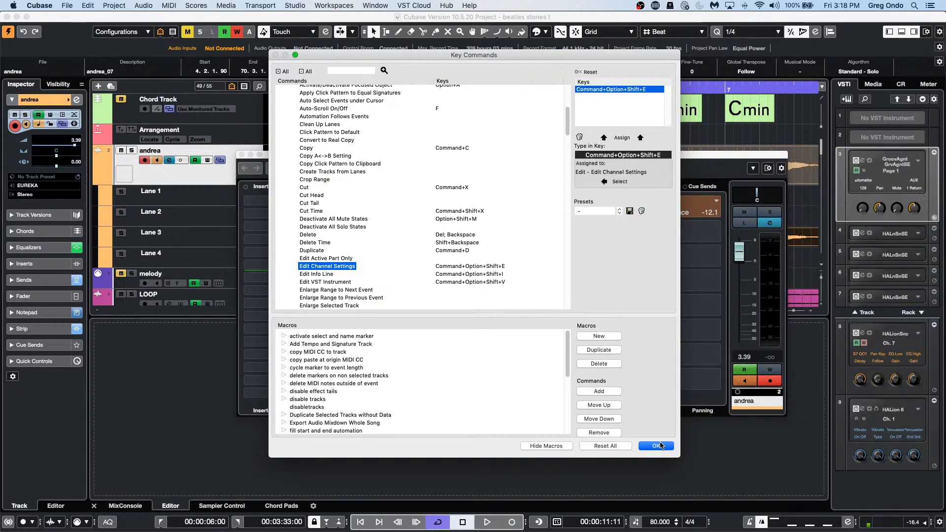
Step: Toggle the andrea channel settings with the new shortcut, ending on the equalizer curve view
key("e")
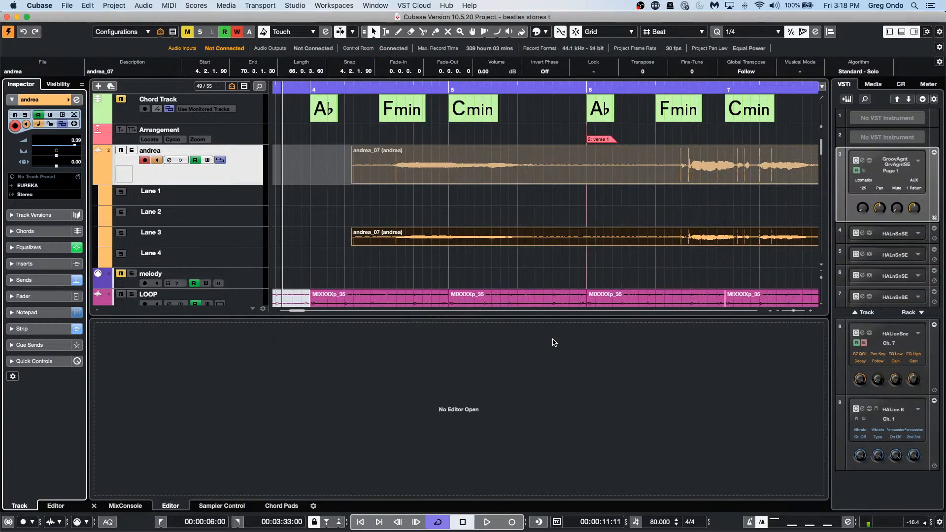
key("e")
key("e")
key("e")
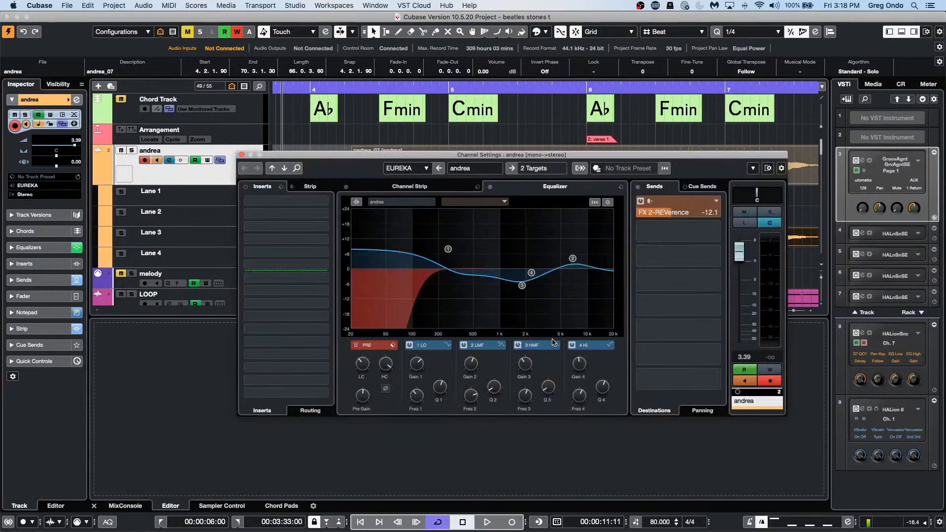
key("e")
key("e")
key("e")
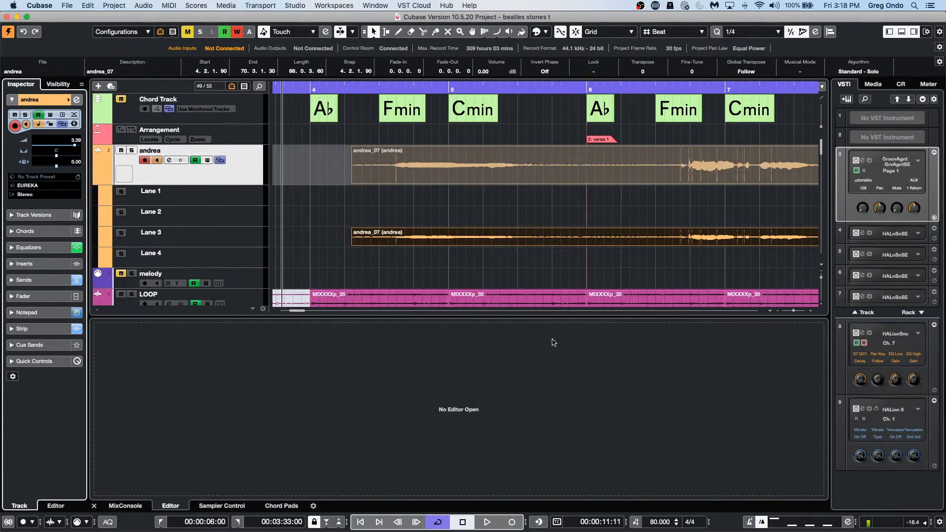
key("e")
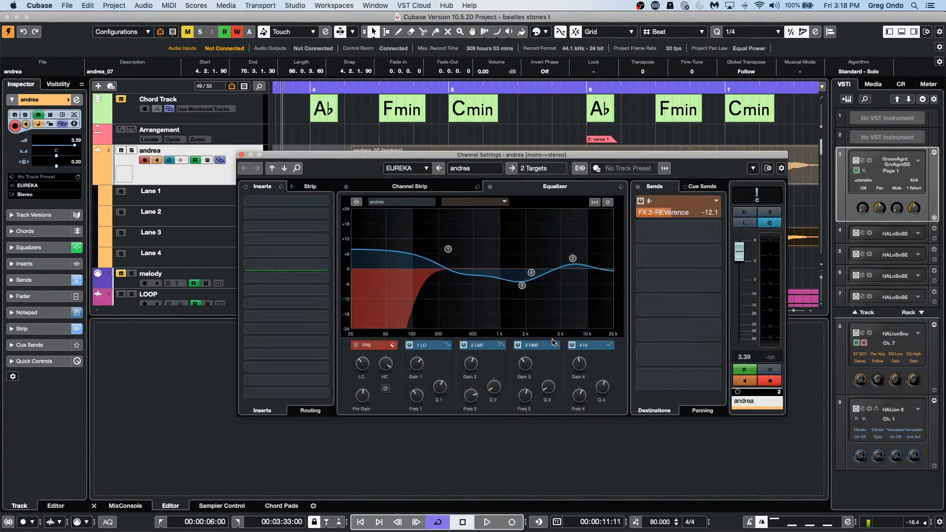
left_click(451, 188)
left_click(517, 185)
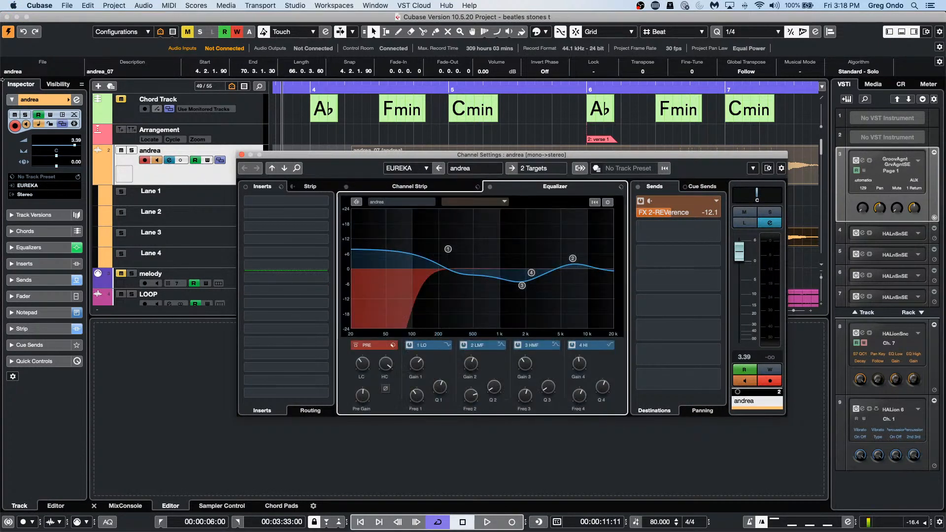
Step: Open Key Commands from the Edit menu
left_click(88, 5)
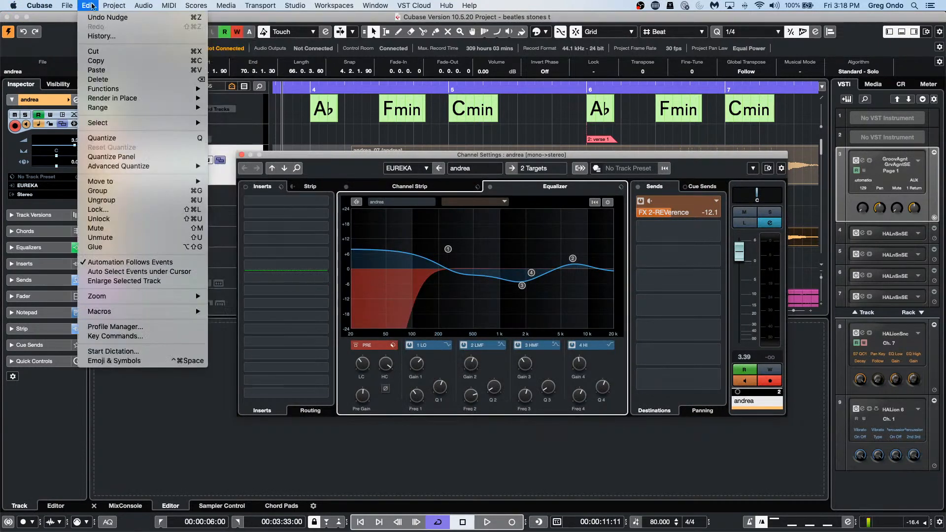
mouse_move(176, 315)
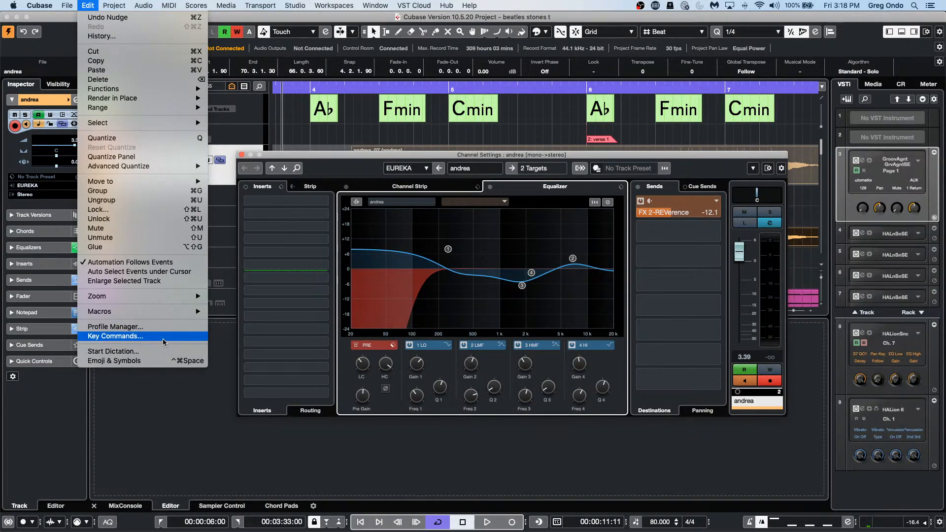
left_click(162, 336)
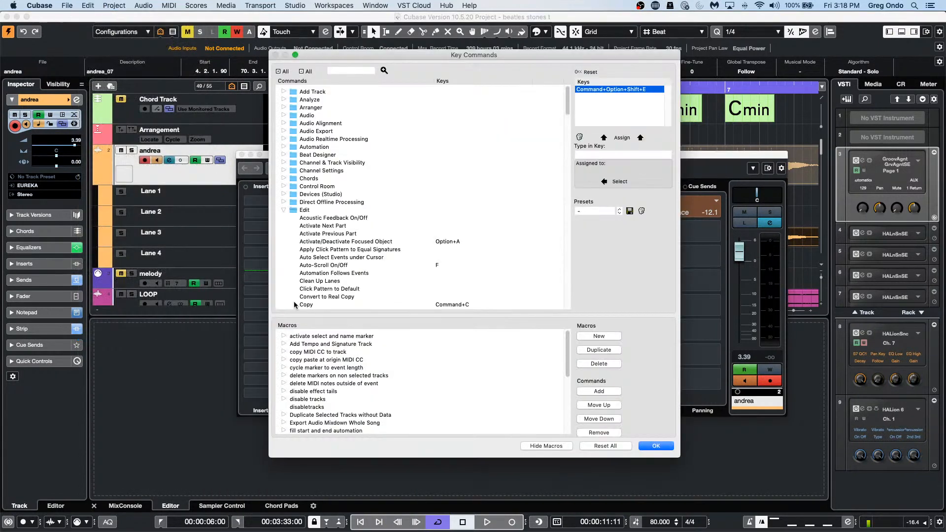
scroll(345, 207, "down", 5)
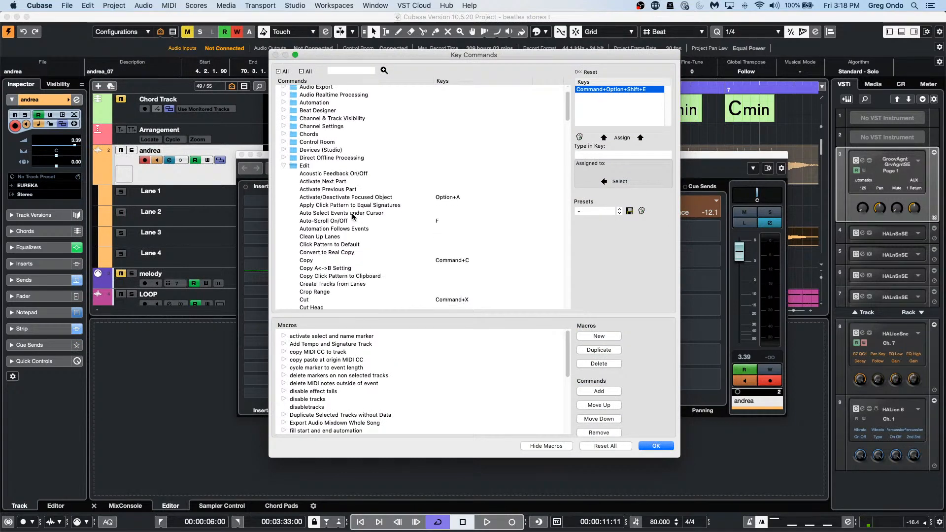
scroll(353, 216, "down", 6)
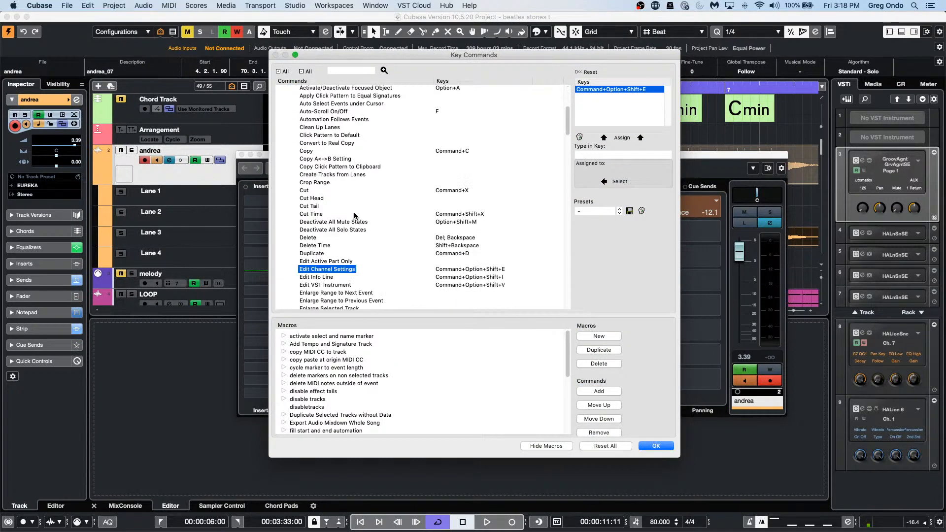
scroll(354, 216, "down", 1)
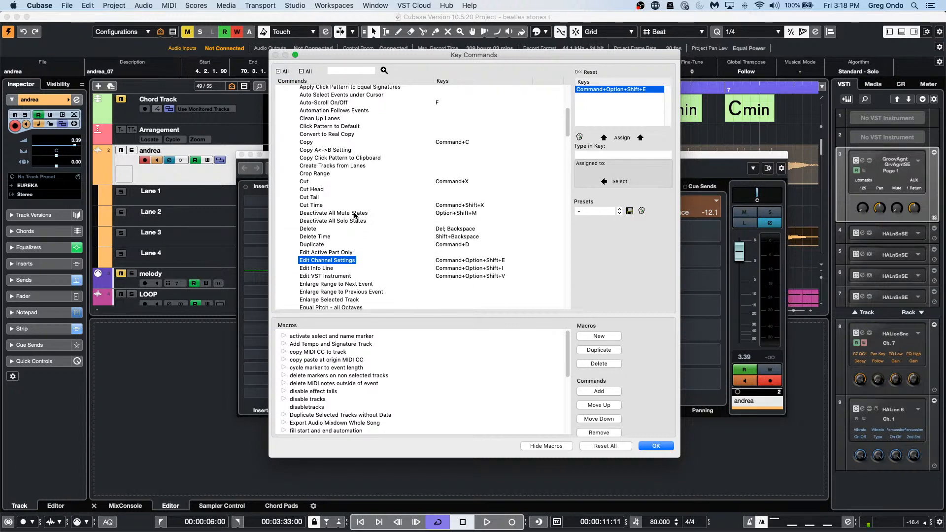
scroll(354, 216, "down", 1)
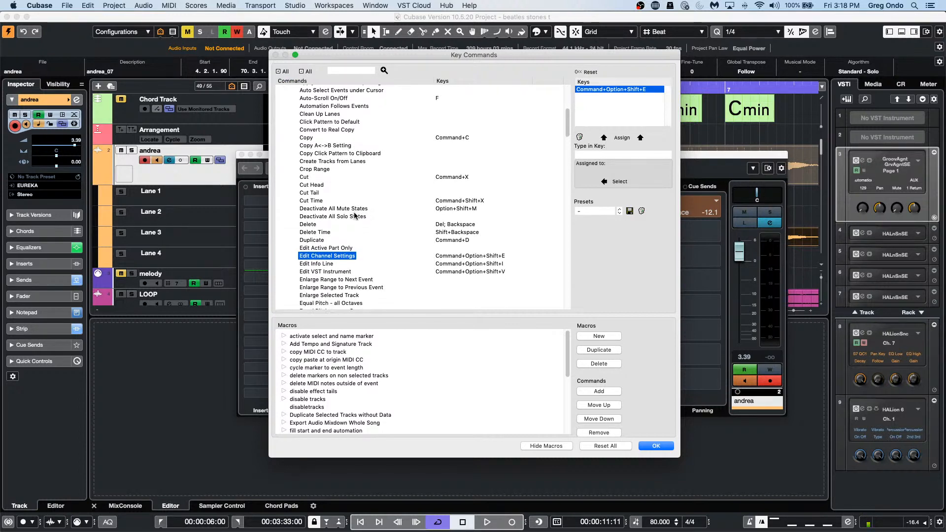
scroll(354, 216, "down", 1)
scroll(354, 215, "down", 1)
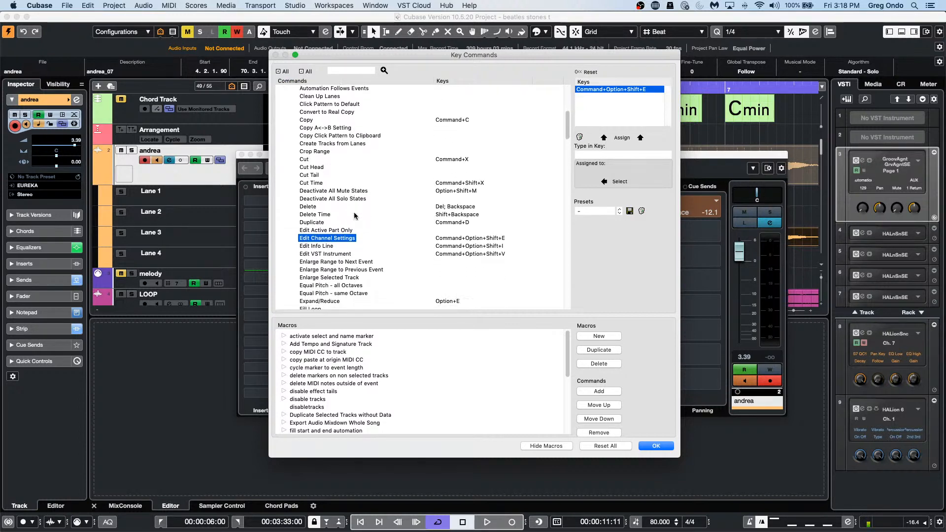
scroll(354, 215, "down", 3)
scroll(354, 215, "down", 8)
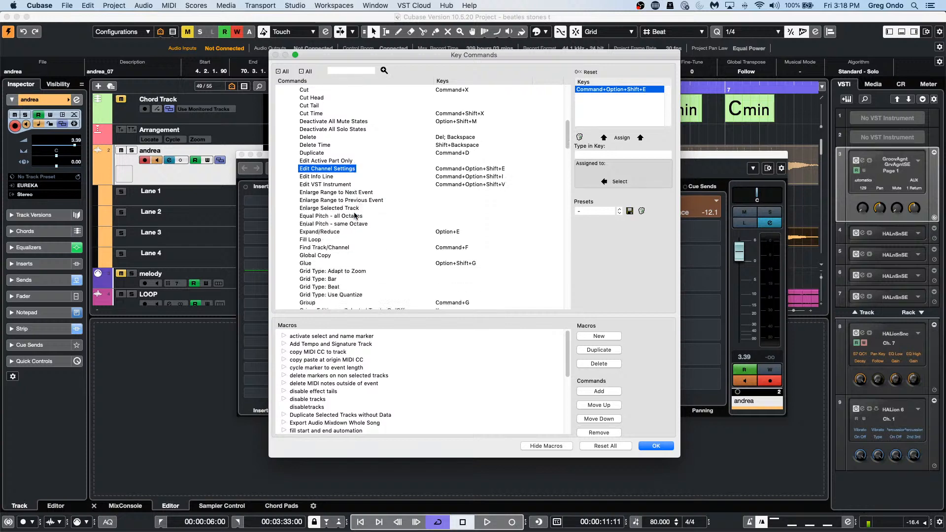
scroll(354, 215, "down", 16)
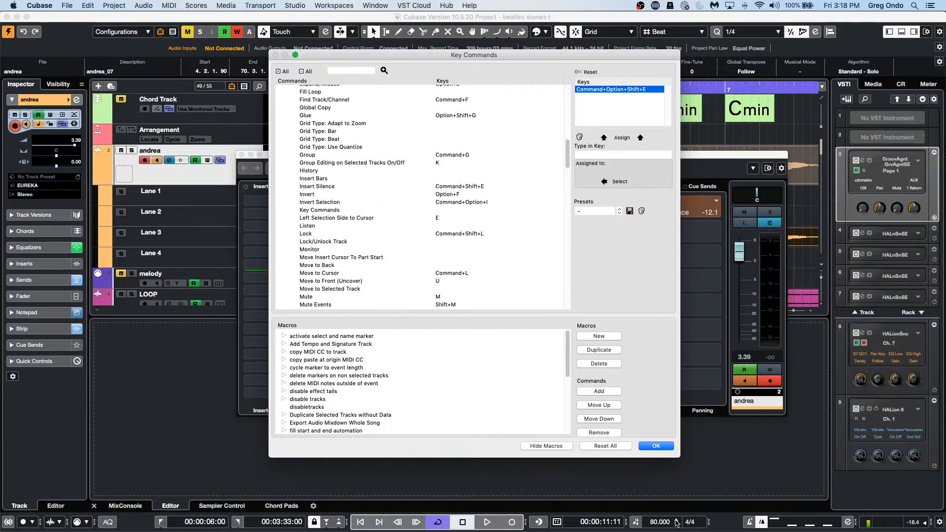
left_click(669, 449)
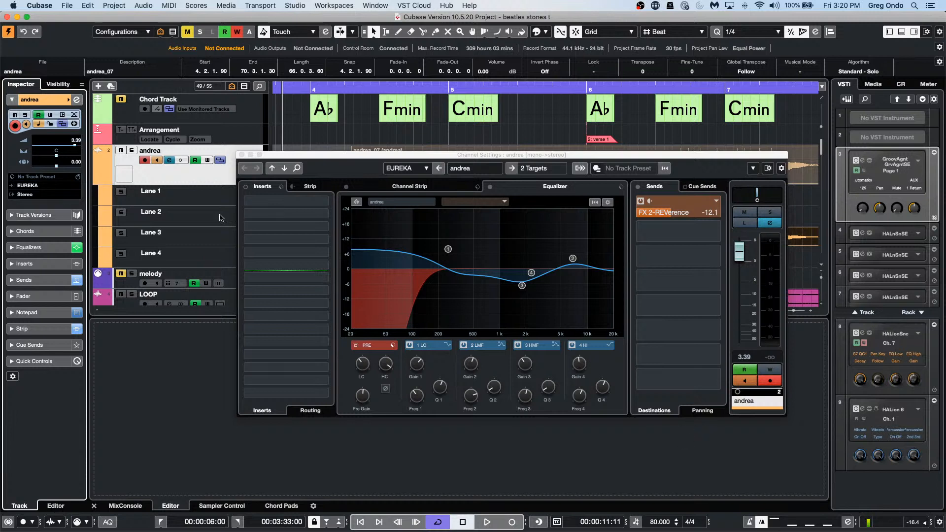
left_click(324, 206)
Step: Load ModMachine from the Delay category into insert slot 1, then close the channel settings
left_click(324, 206)
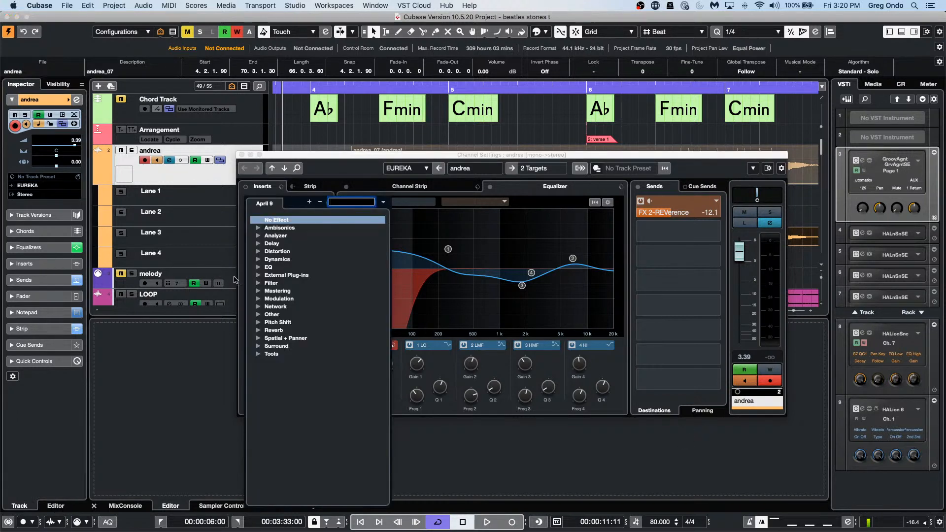
left_click(259, 244)
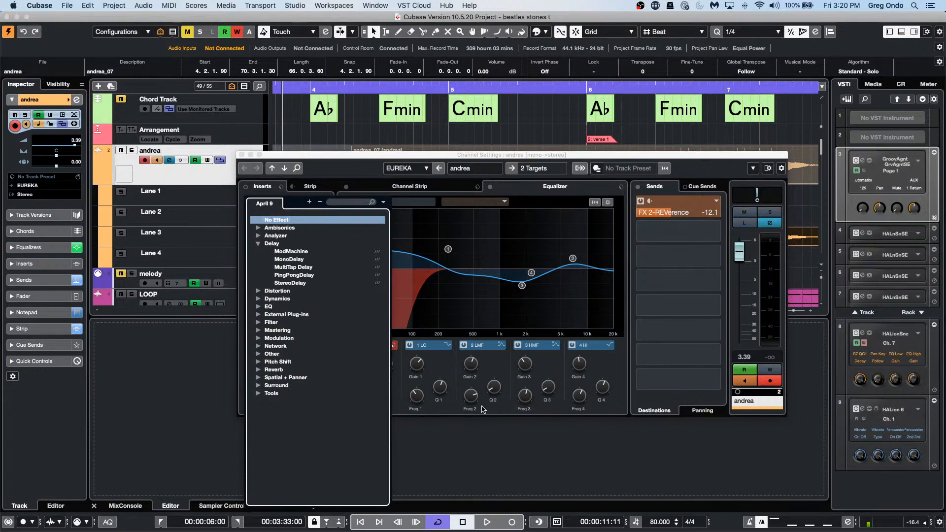
left_click(295, 252)
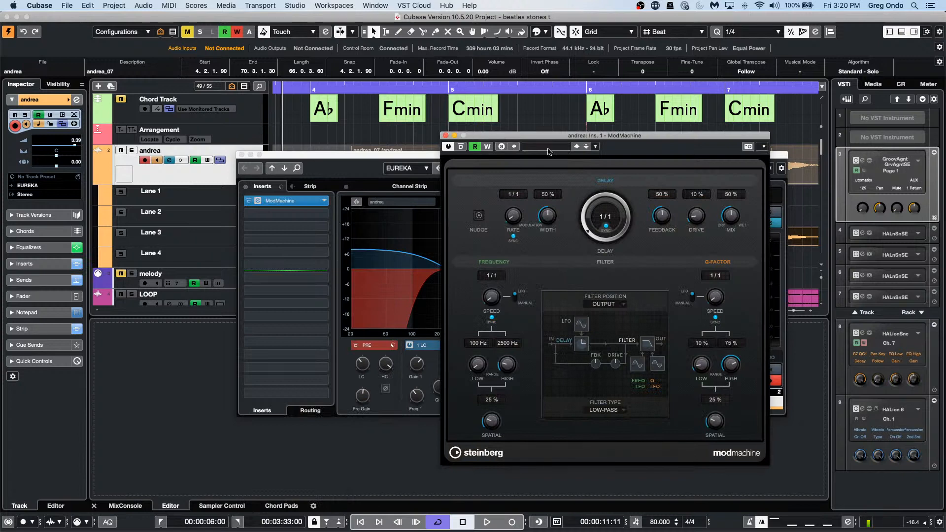
left_click(242, 155)
Step: Move the ModMachine editor left and browse the Media browser's VST Effects, expanding Modulation
left_click_drag(558, 135, 397, 134)
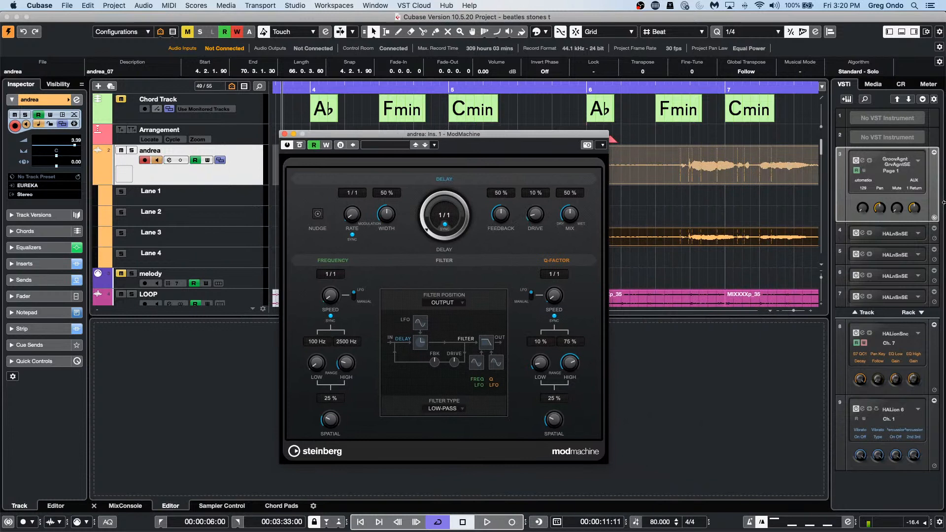
left_click(880, 86)
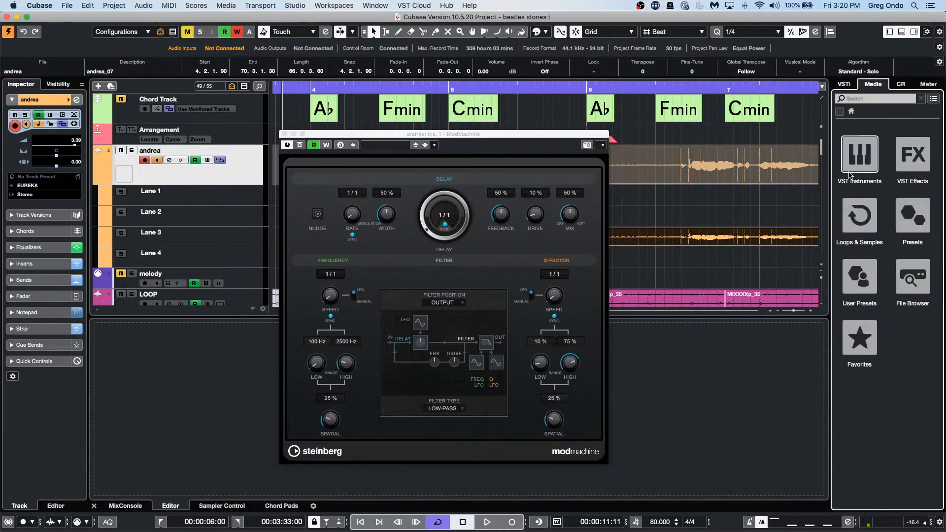
left_click(919, 158)
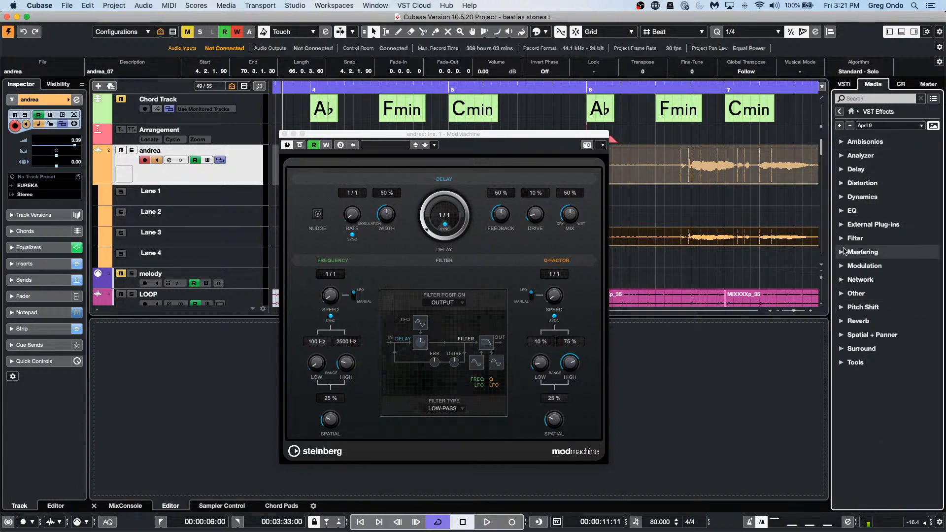
left_click(845, 267)
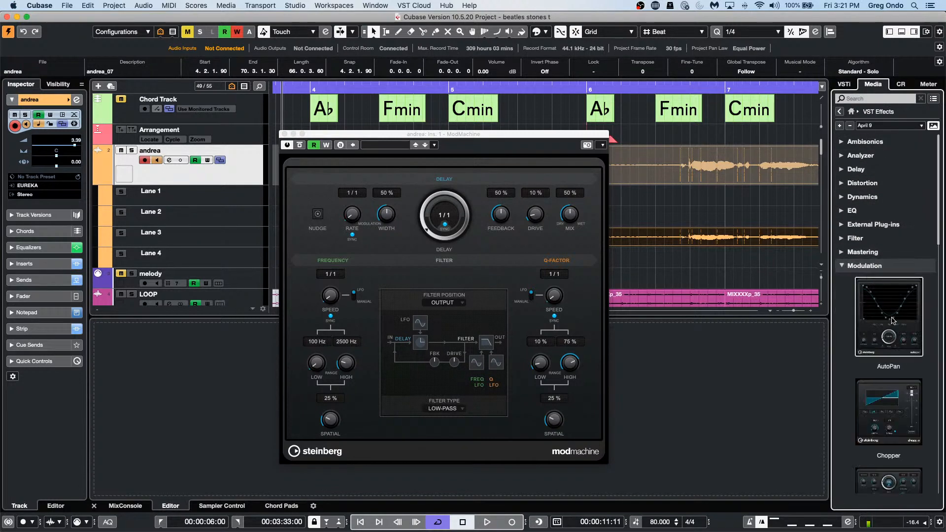
scroll(897, 318, "down", 5)
scroll(896, 317, "down", 5)
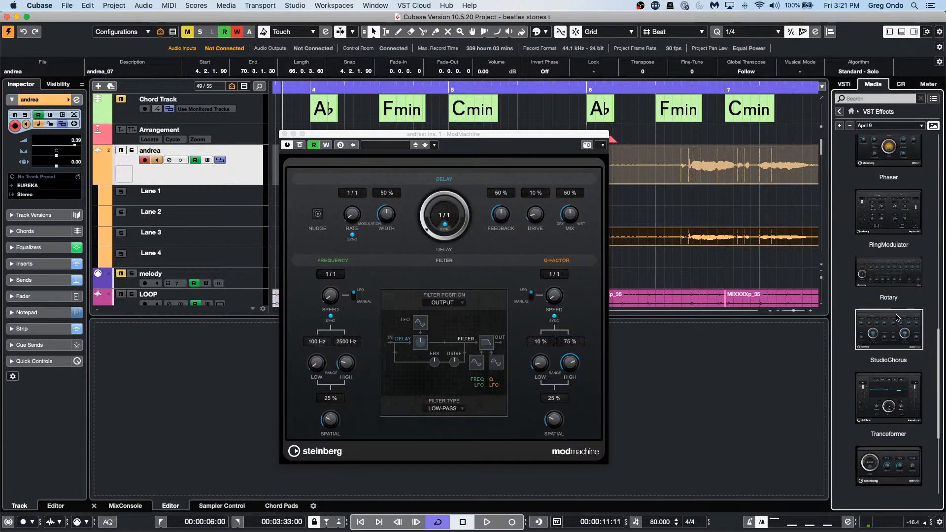
scroll(897, 317, "down", 3)
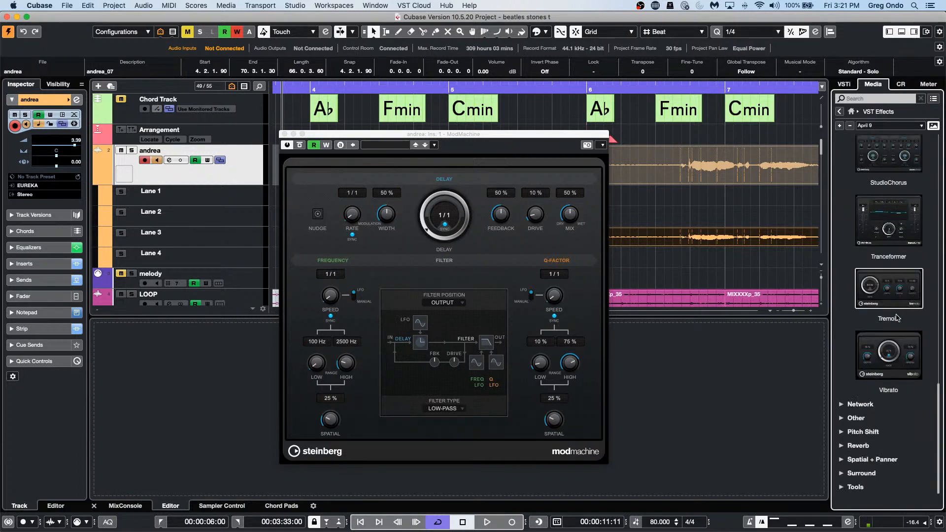
scroll(897, 318, "up", 15)
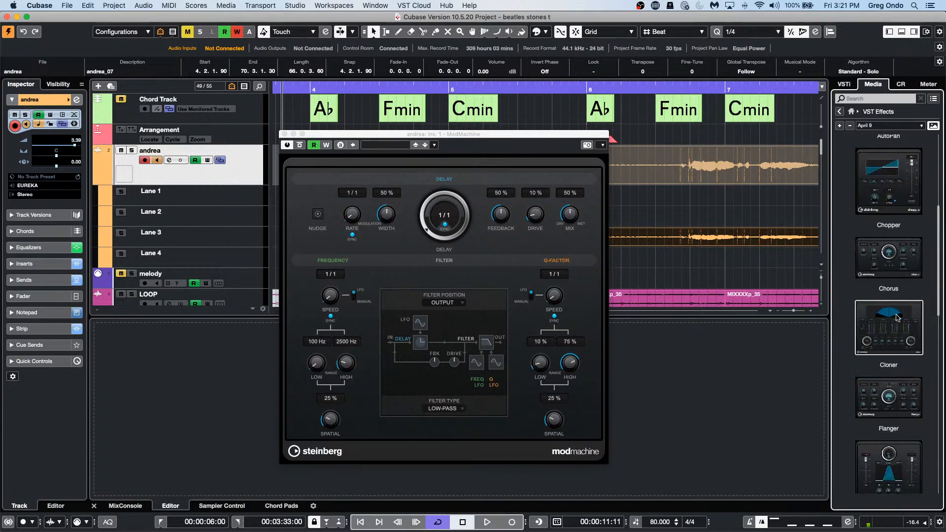
scroll(896, 317, "down", 10)
scroll(896, 317, "up", 15)
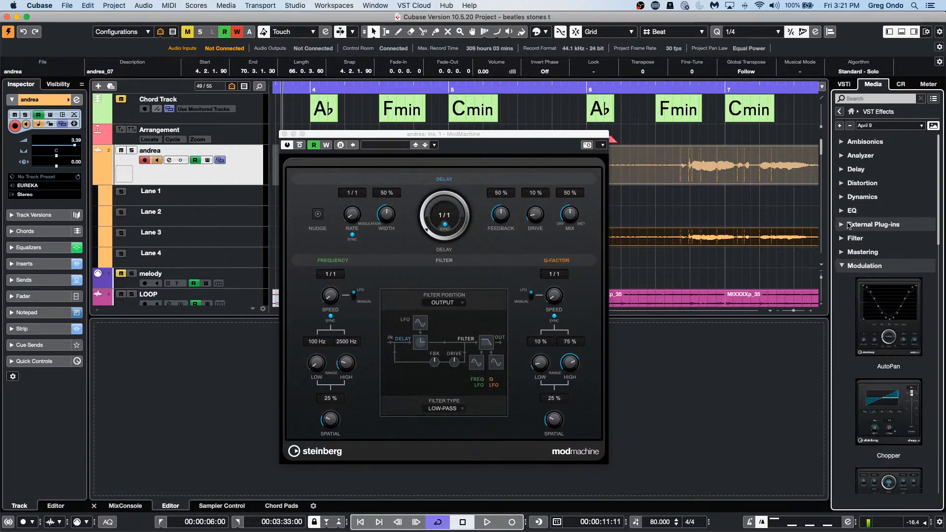
Step: Expand Delay, show the ModMachine presets and audition Extreme FX
left_click(869, 169)
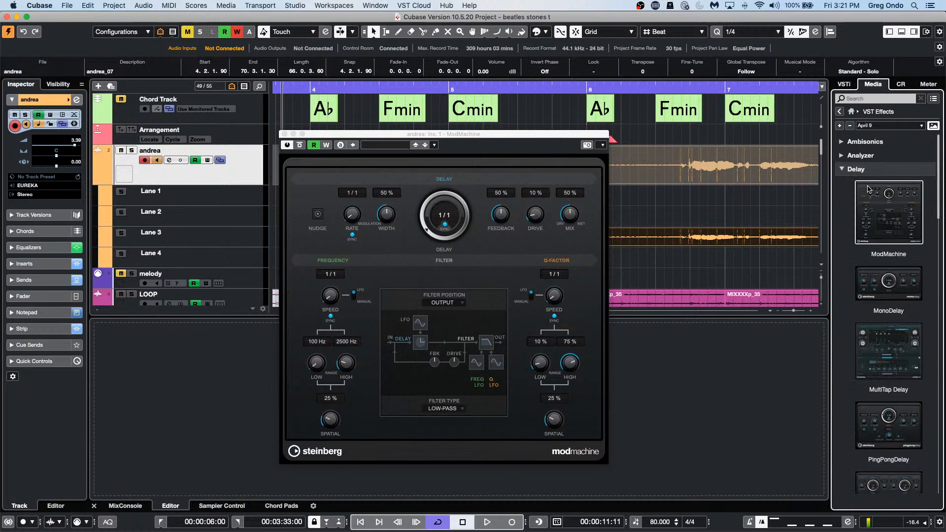
left_click(889, 215)
left_click(880, 288)
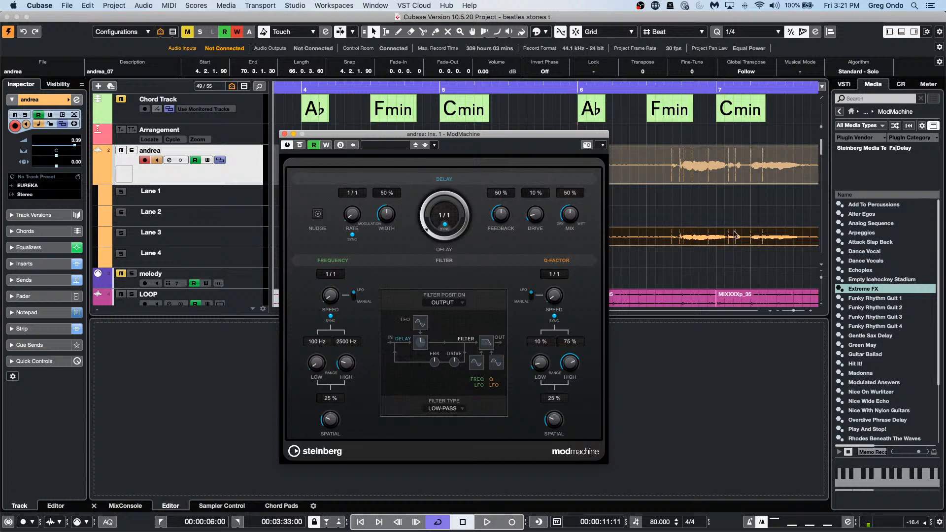
Step: Audition Gentle Sax Delay, then drag the Madonna and Funky Rhythm Guit 4 presets onto ModMachine
left_click(861, 336)
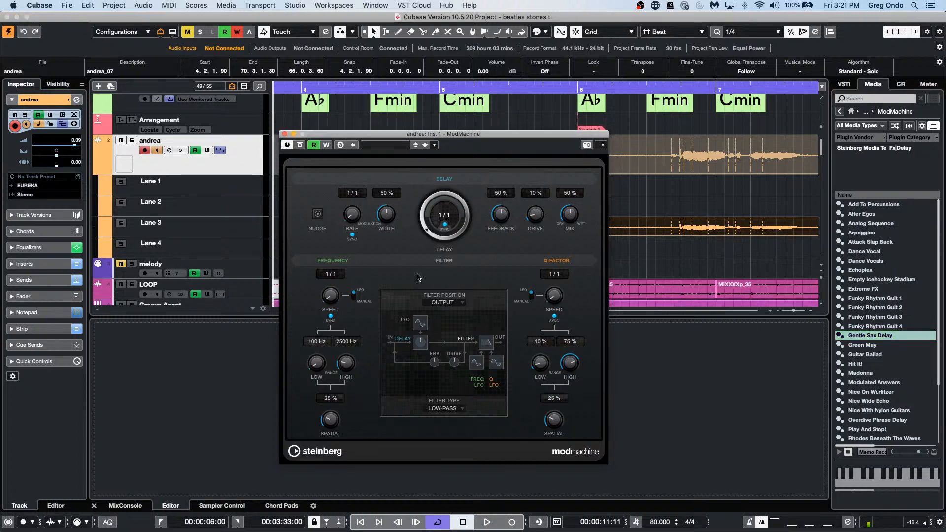
left_click(880, 373)
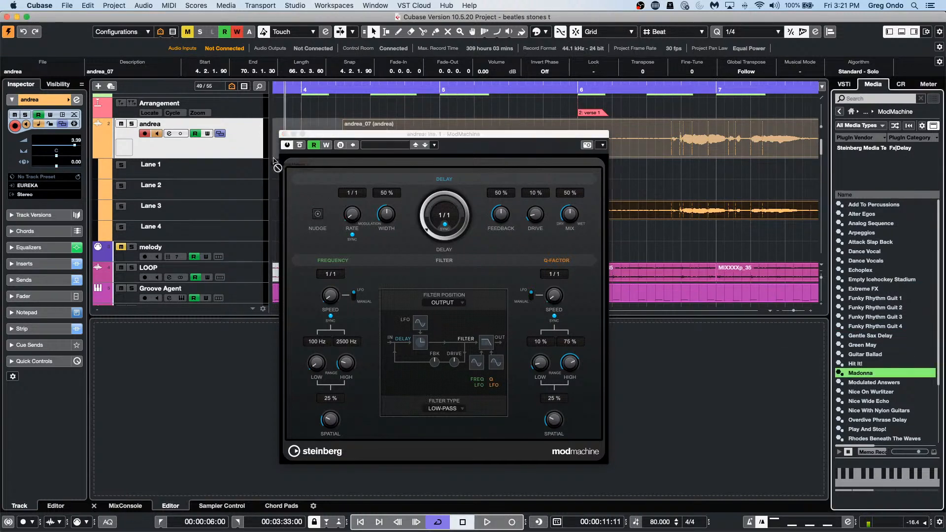
left_click_drag(274, 158, 383, 147)
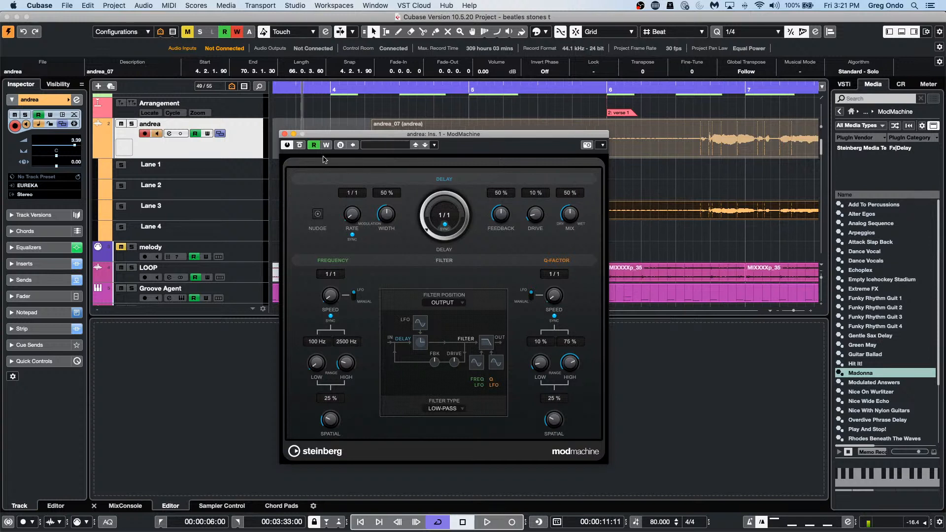
left_click_drag(882, 326, 200, 150)
mouse_move(201, 144)
left_mouse_down()
mouse_move(203, 157)
mouse_move(203, 142)
left_mouse_up()
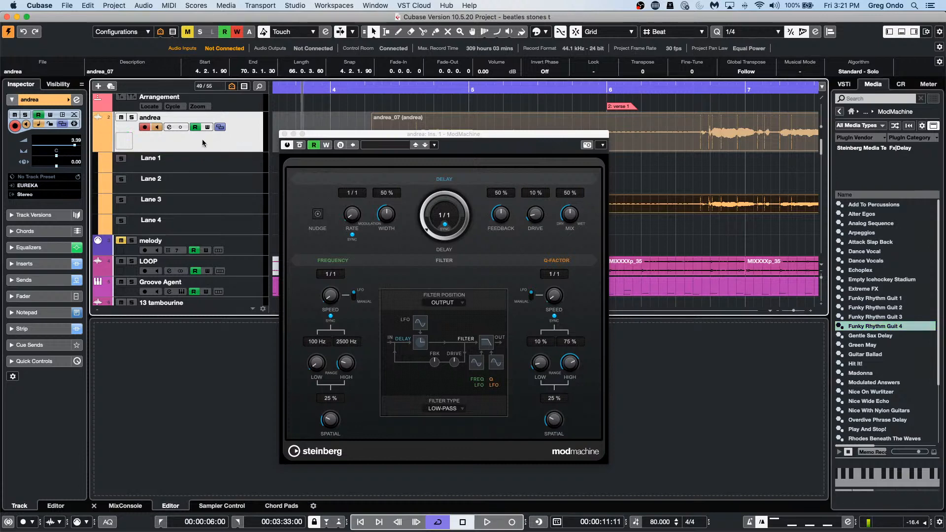
Step: Close the editor, drop Gentle Sax Delay on andrea, and reopen insert 1's ModMachine from the Inspector
left_click(285, 133)
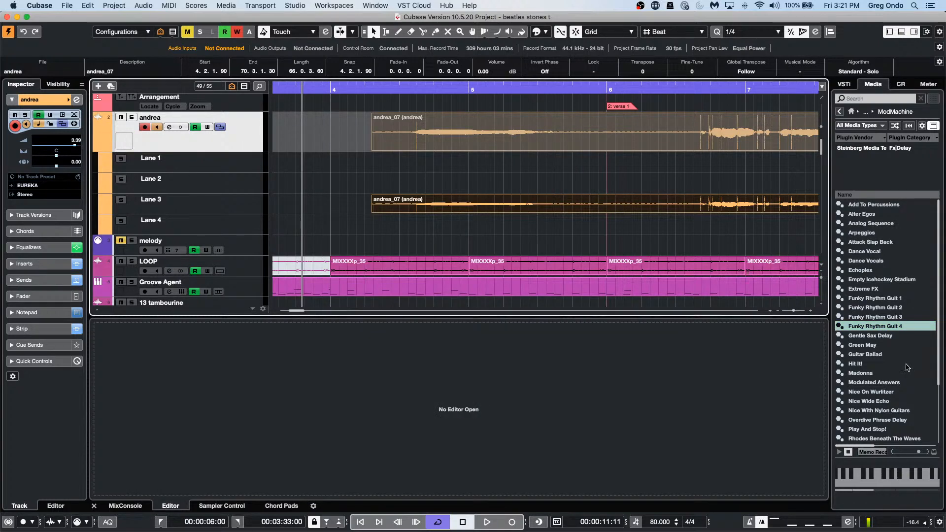
left_click_drag(875, 337, 202, 139)
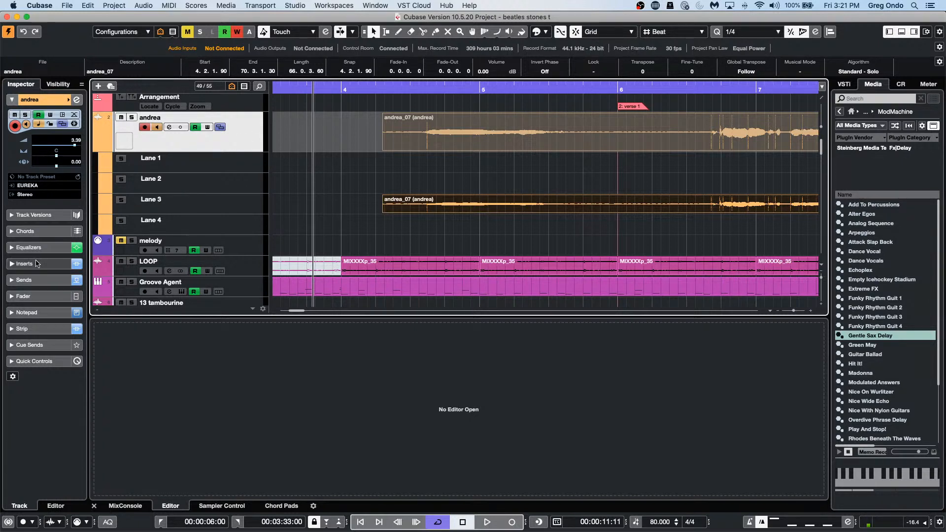
left_click(37, 267)
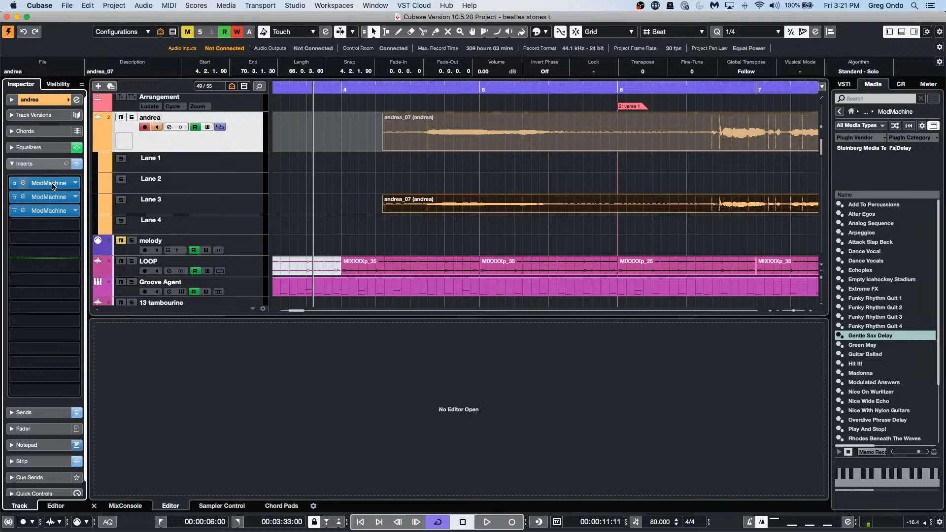
left_click(49, 184)
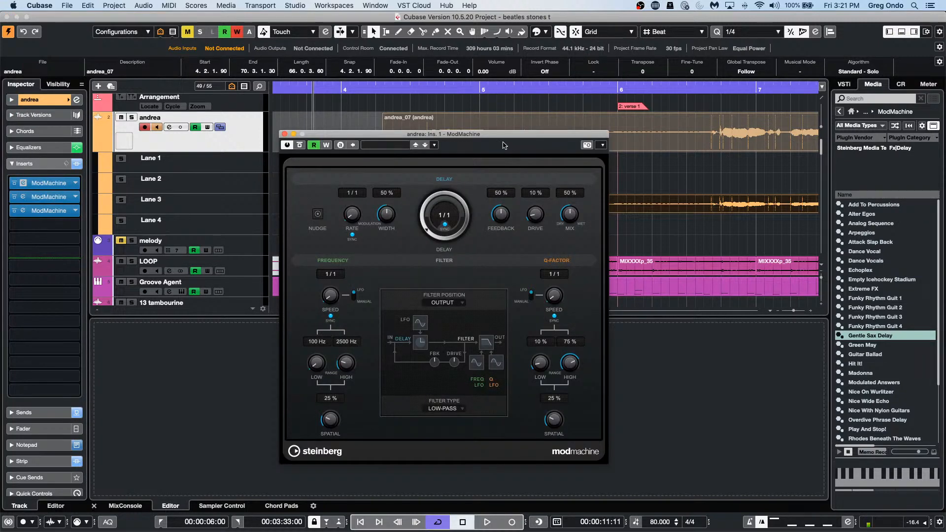
Step: Audition the Dance Vocals, Extreme FX, Madonna and Nice On Wurlitzer presets on insert 1
left_click_drag(518, 137, 423, 133)
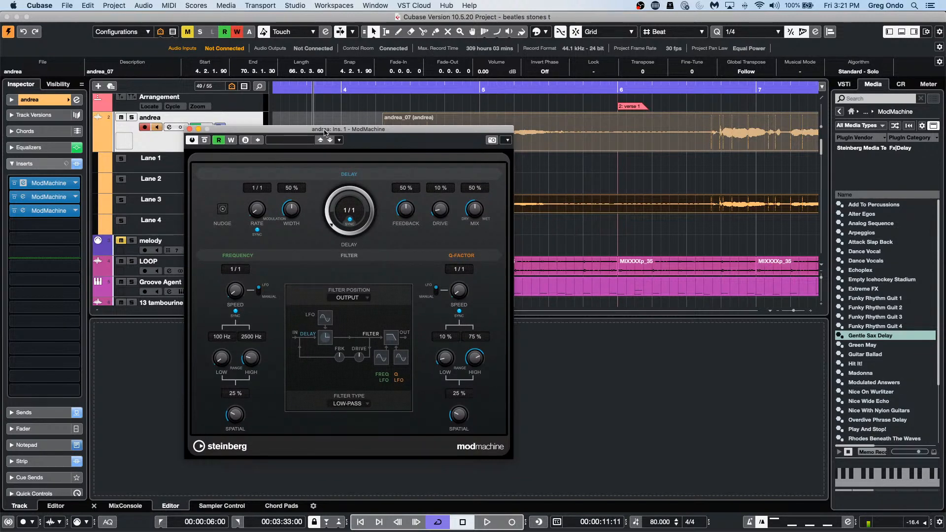
left_click(285, 142)
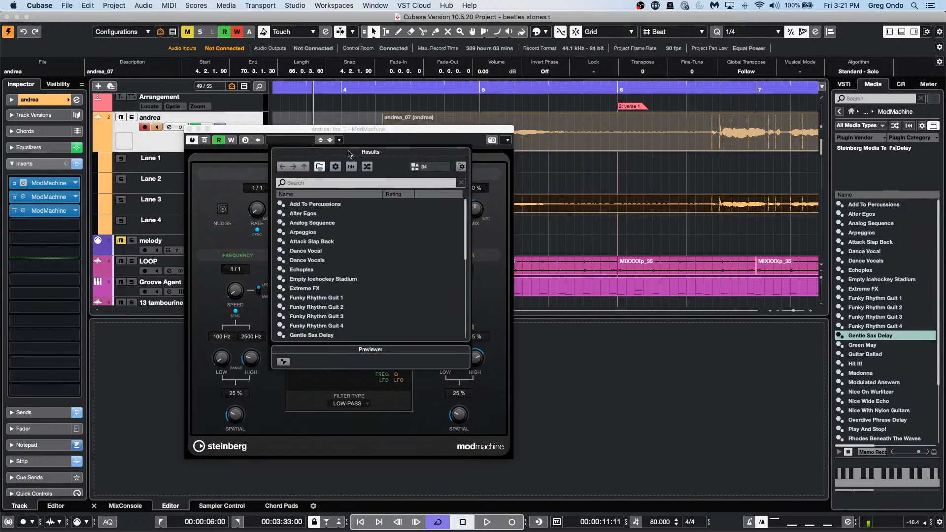
left_click(320, 261)
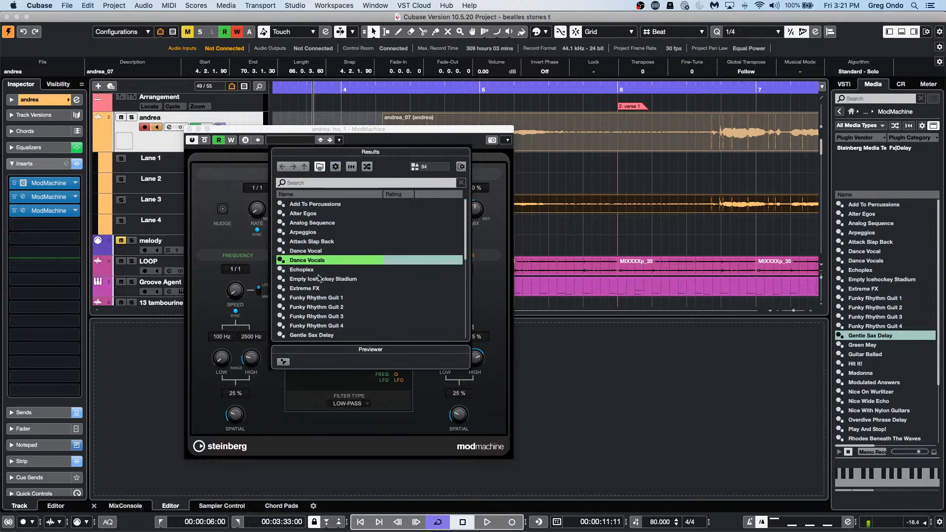
left_click(320, 289)
scroll(313, 290, "down", 1)
scroll(313, 291, "down", 3)
left_click(319, 290)
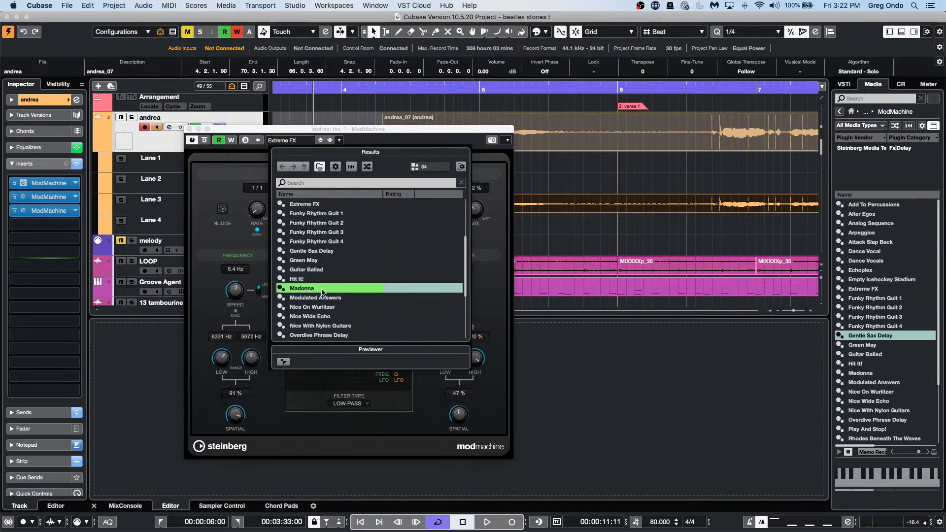
left_click(321, 291)
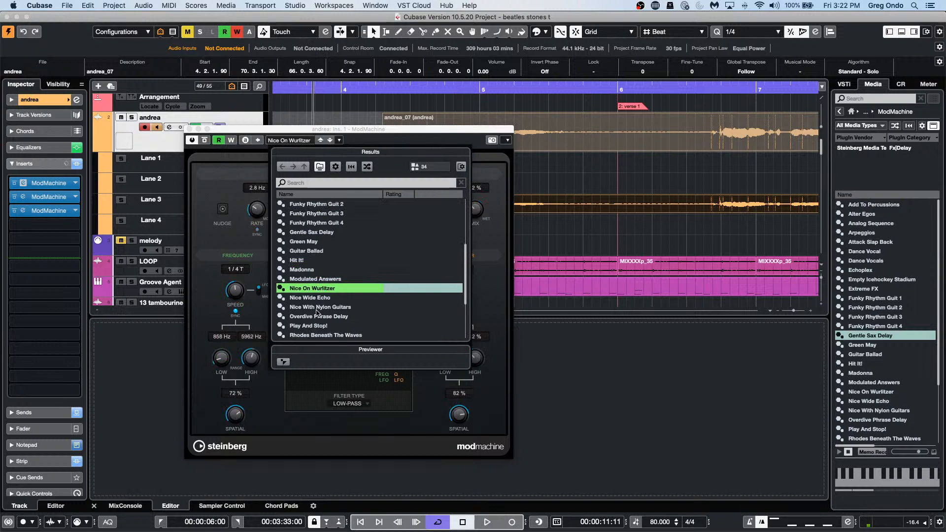
Step: Try Rockabilly Delay and Single Answer, then load Tape Delay Filter and move the list aside
scroll(318, 303, "down", 3)
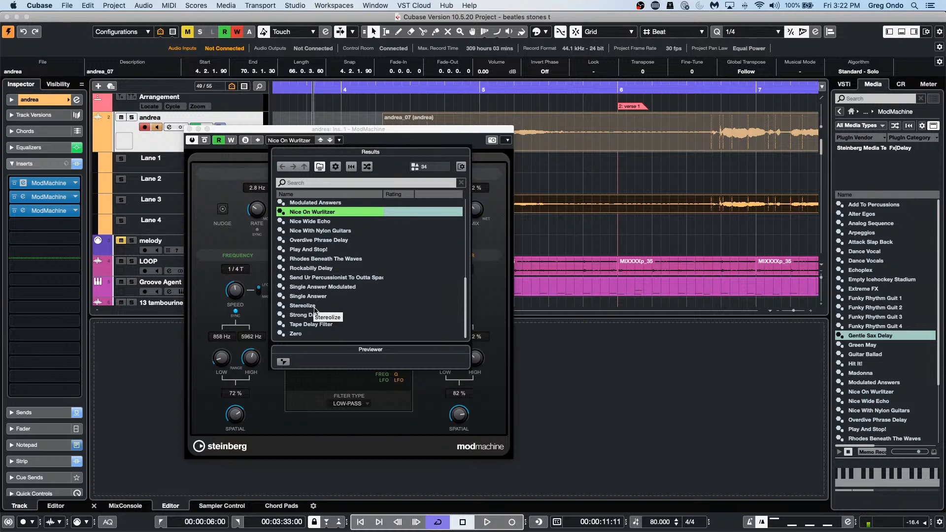
left_click(317, 269)
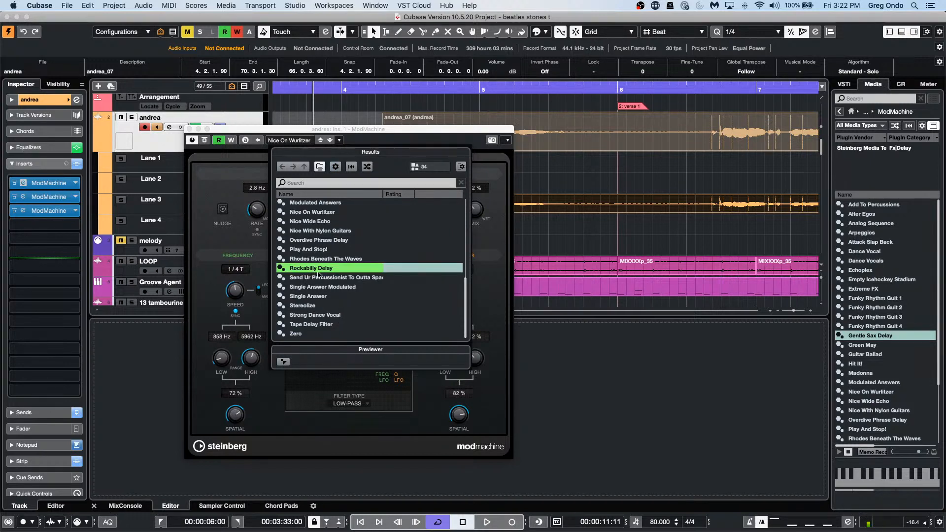
mouse_move(280, 151)
left_mouse_down()
mouse_move(576, 155)
mouse_move(192, 148)
mouse_move(279, 165)
left_mouse_up()
left_click(326, 311)
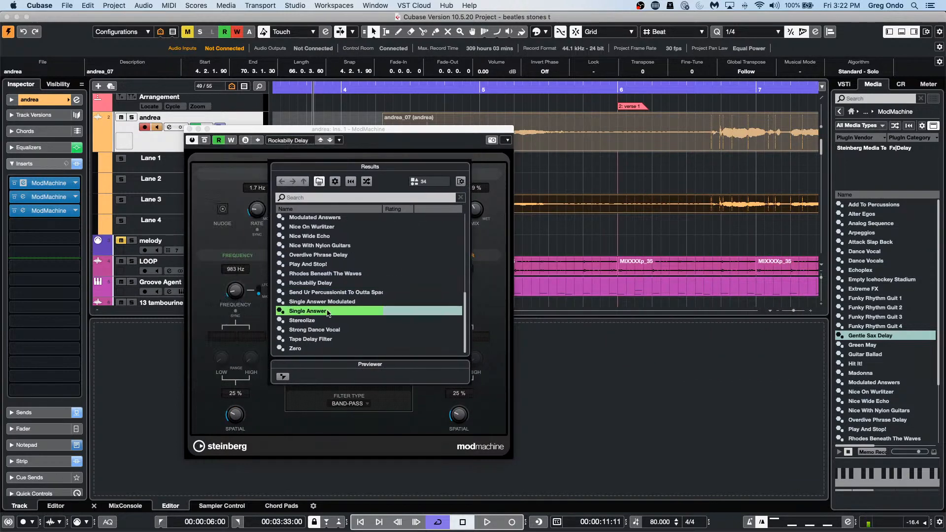
left_click(318, 336)
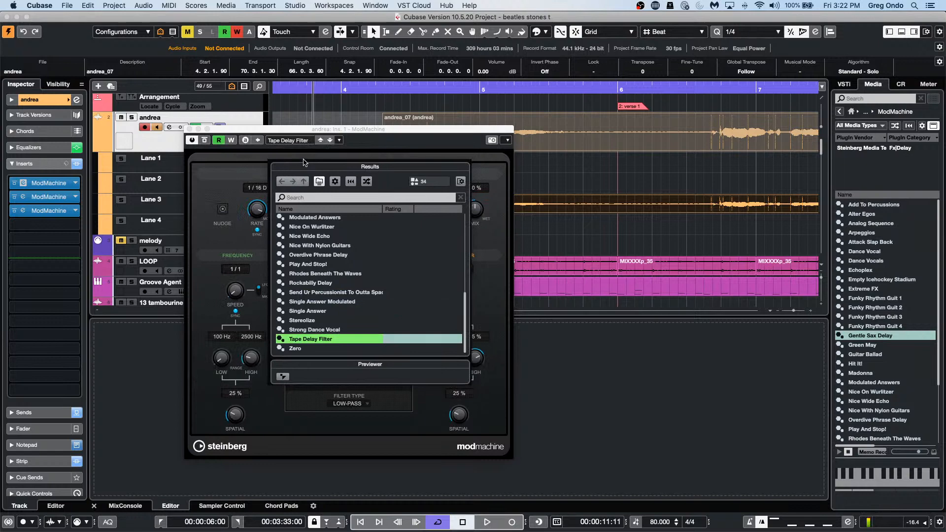
left_click_drag(304, 162, 624, 181)
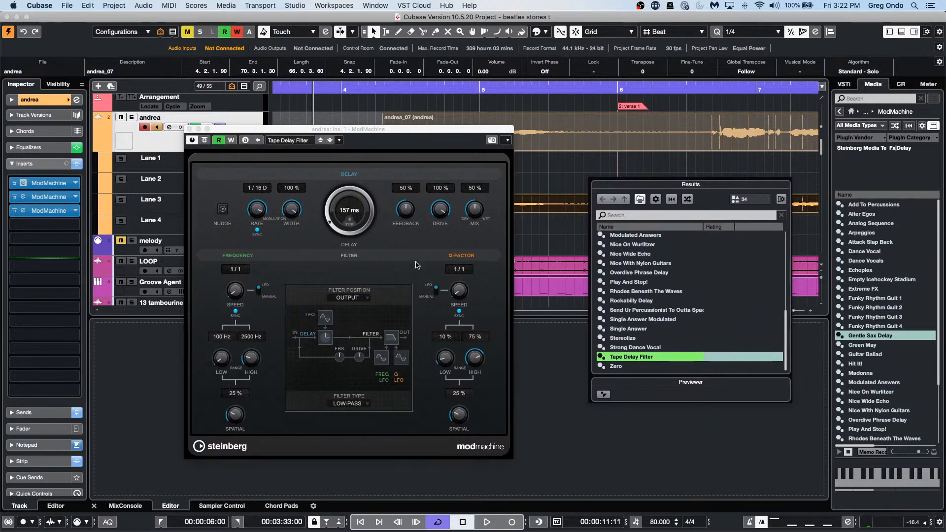
Step: Load Rockabilly Delay, add Overdrive Phrase Delay as a new insert, and try Nylon Guitars and Rhodes presets
left_click(645, 310)
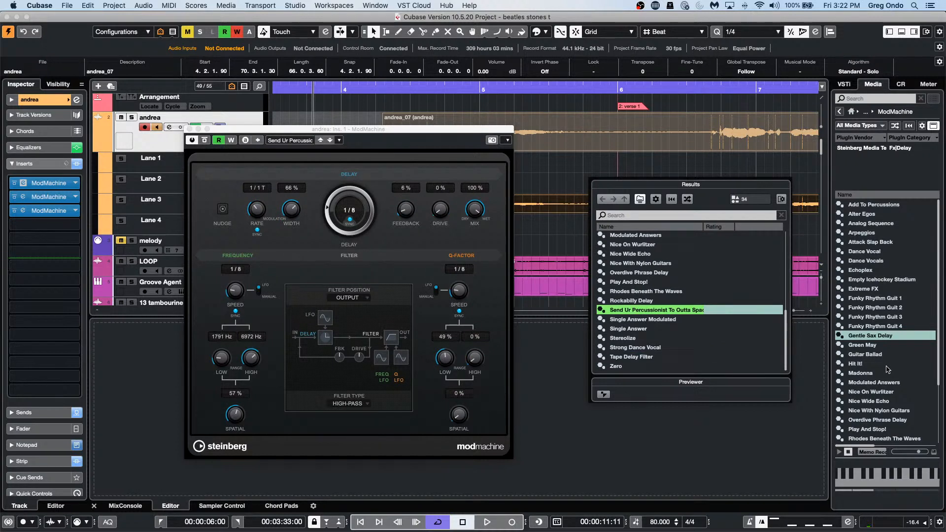
left_click(665, 301)
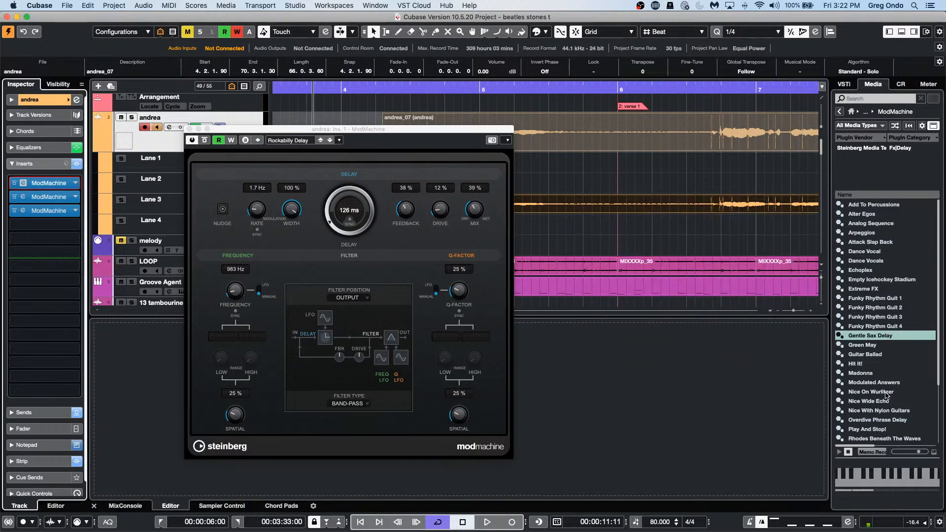
left_click_drag(877, 419, 45, 200)
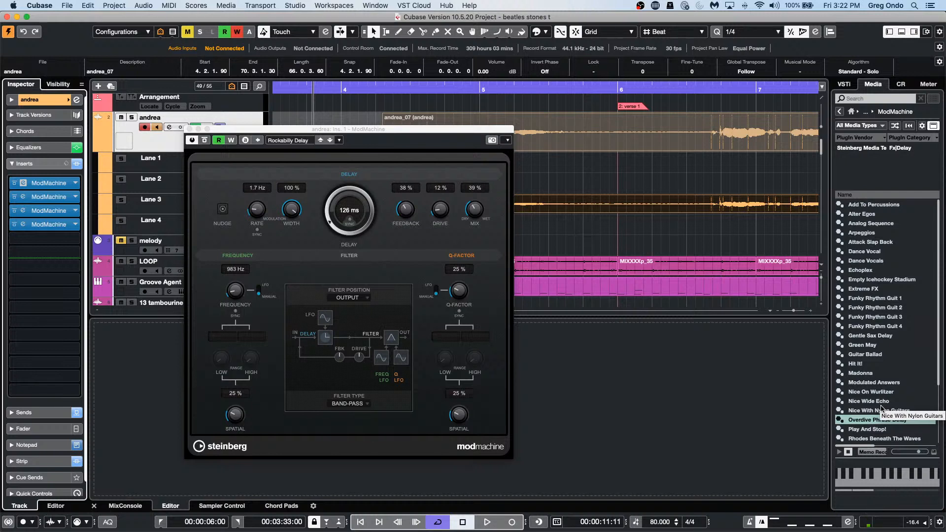
left_click_drag(882, 411, 282, 132)
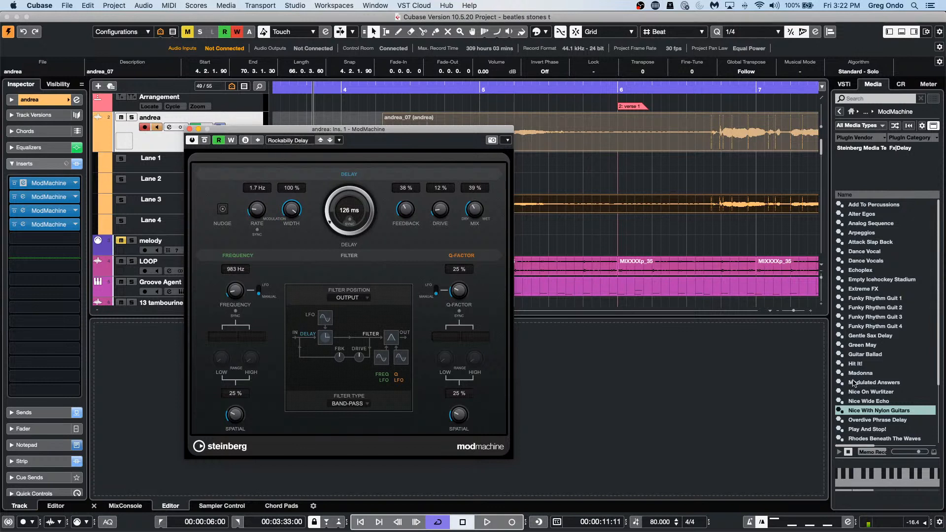
left_click_drag(866, 436, 291, 136)
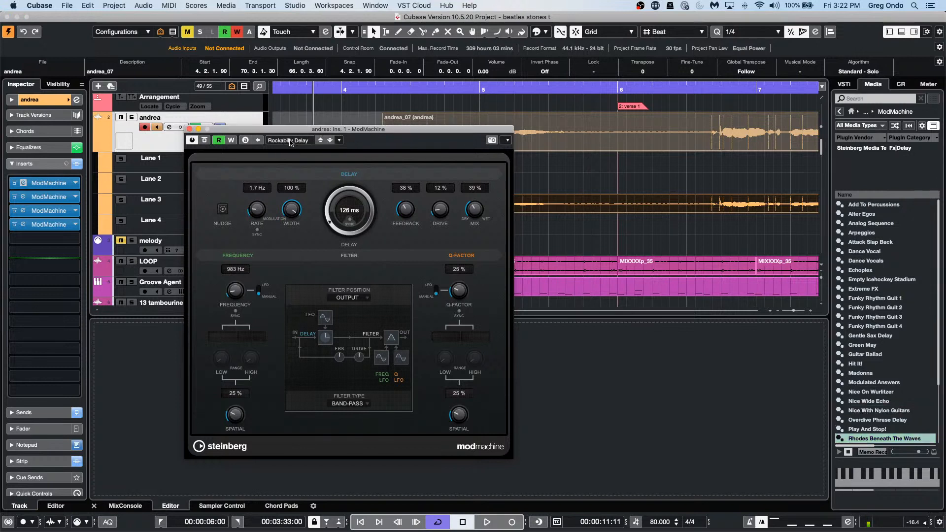
Step: Audition Nice Wide Echo, Play And Stop!, Single Answer, Stereolize and Strong Dance Vocal, then reload Rockabilly Delay
left_click(291, 143)
left_click(335, 232)
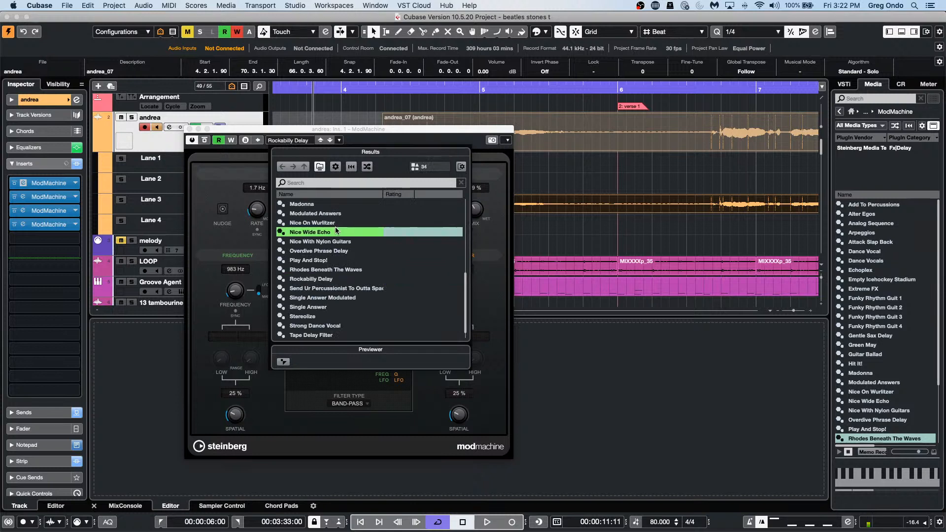
left_click(334, 260)
left_click(335, 279)
left_click(334, 306)
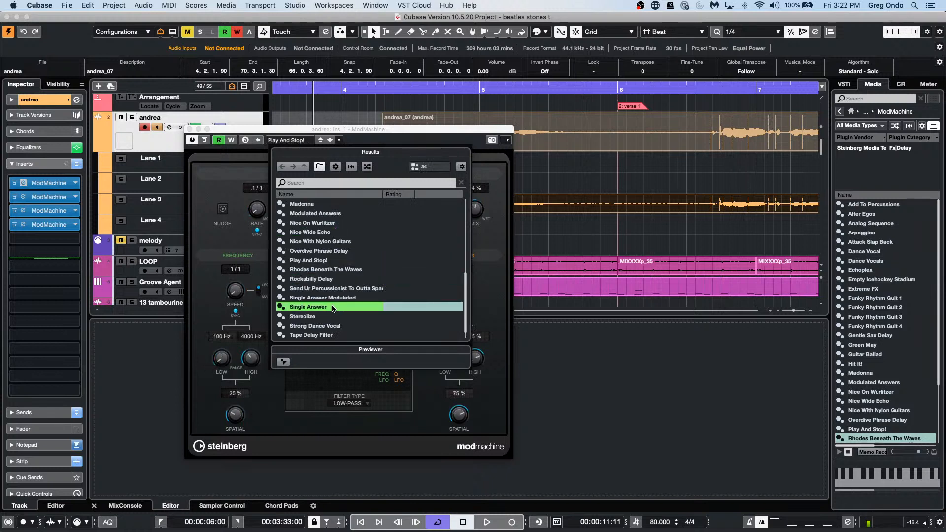
left_click(322, 316)
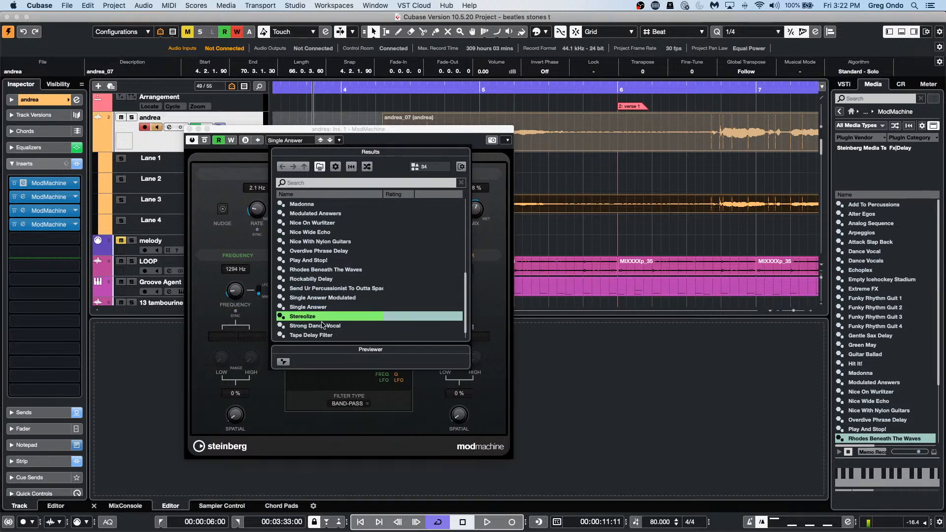
left_click(323, 326)
left_click(329, 280)
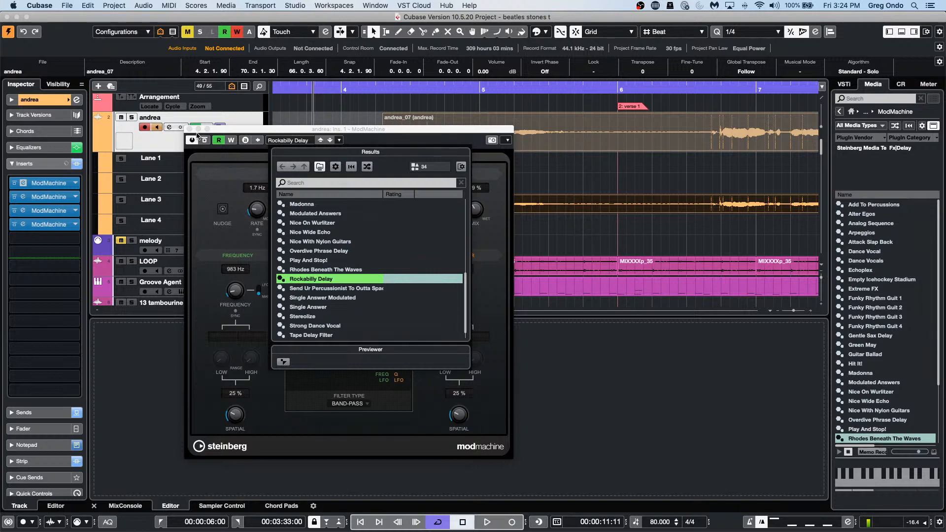
Step: Close the ModMachine window, look at the Arrangement track's options, then open the File menu
left_click(189, 129)
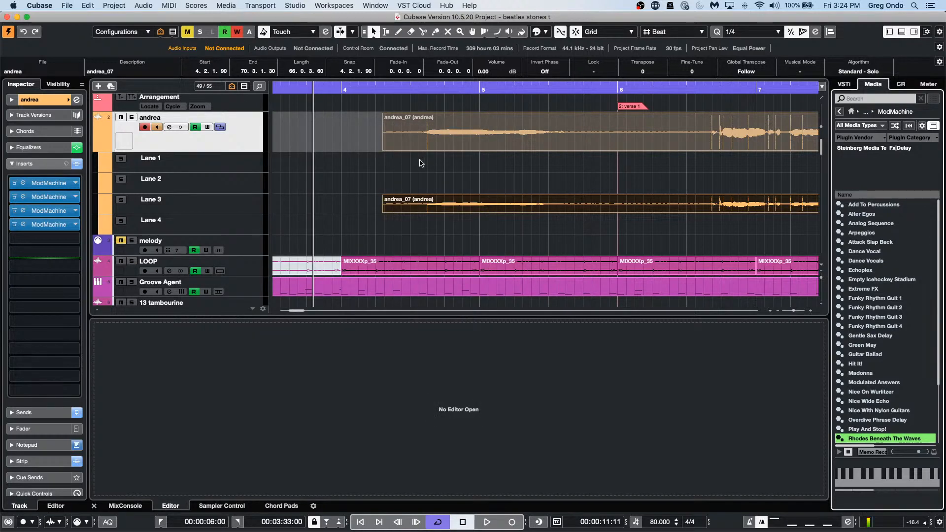
left_click(241, 137)
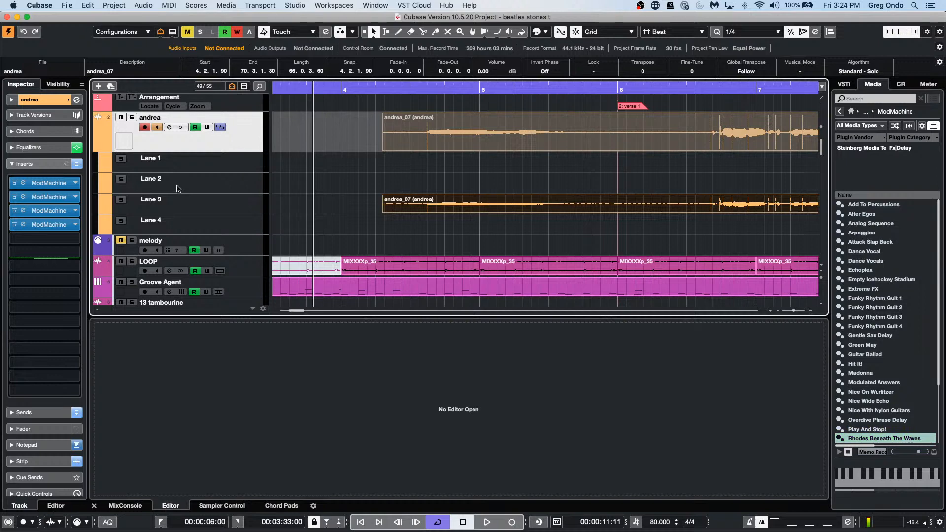
scroll(305, 176, "up", 1)
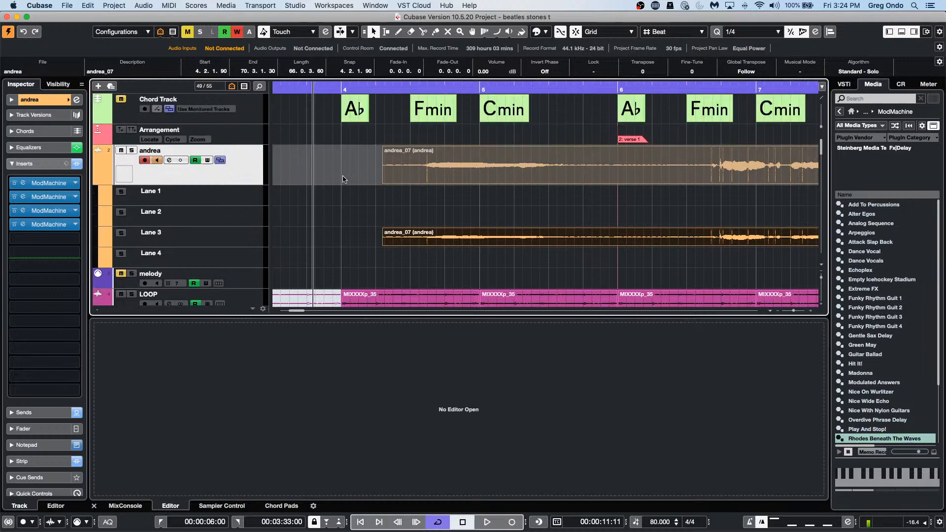
right_click(251, 136)
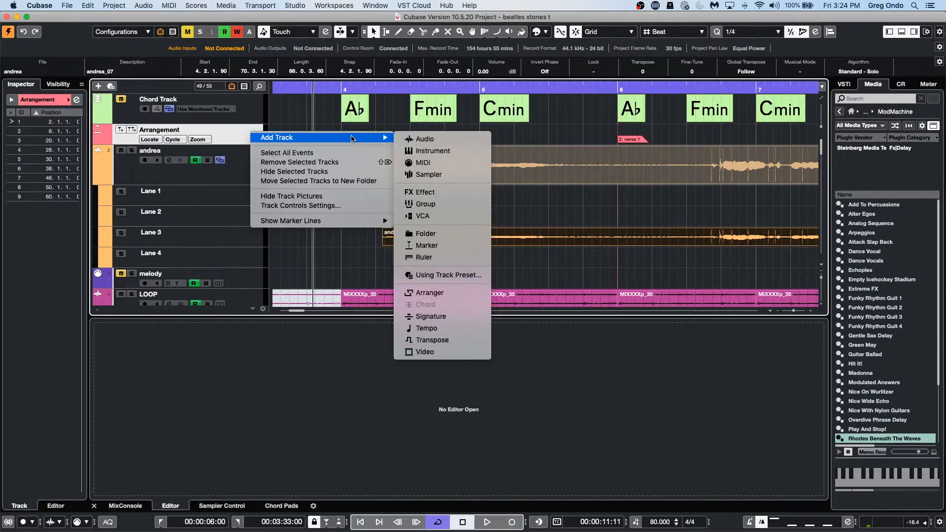
left_click(66, 5)
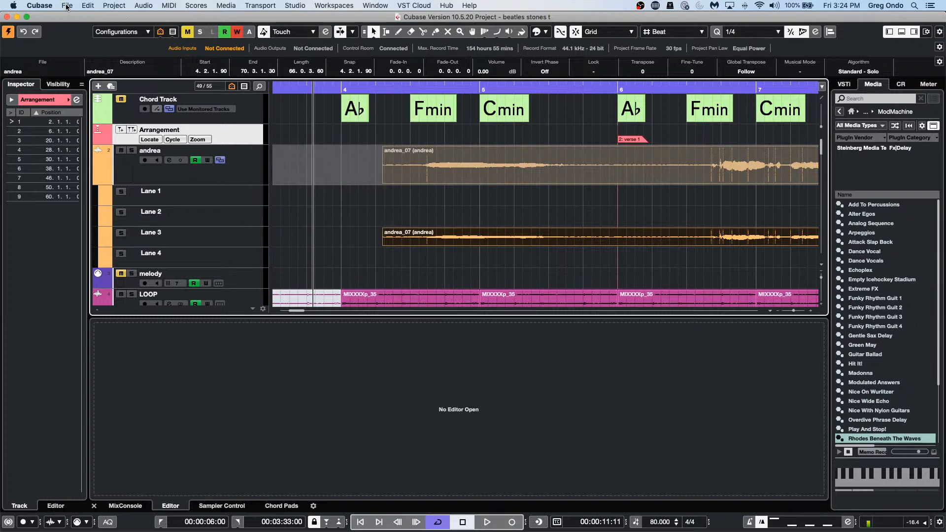
left_click(67, 5)
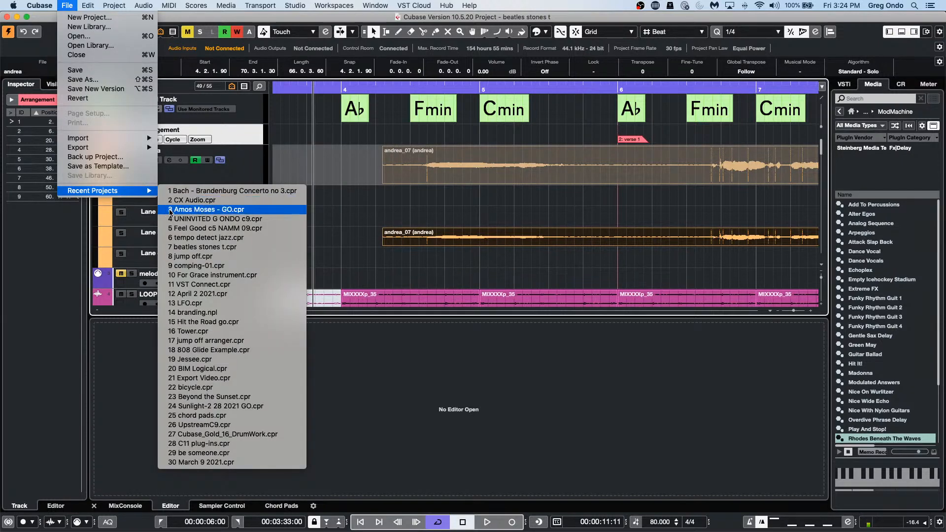
Step: Start opening a project and browse to the Projects folder
left_click(79, 35)
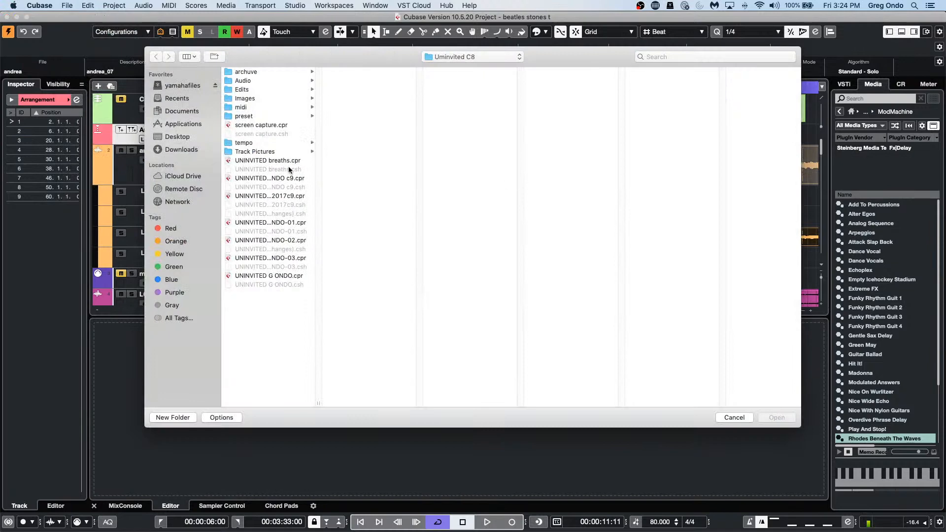
left_click(468, 58)
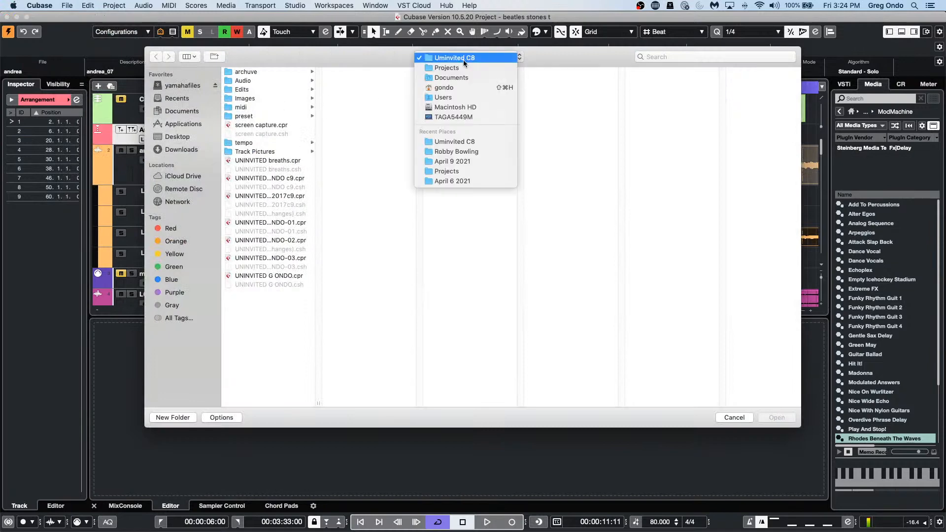
left_click(446, 67)
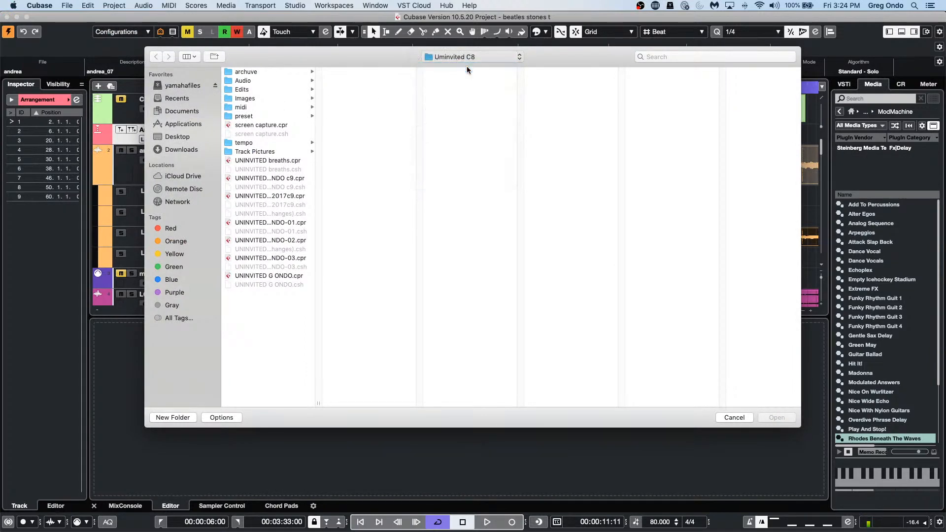
scroll(372, 291, "down", 15)
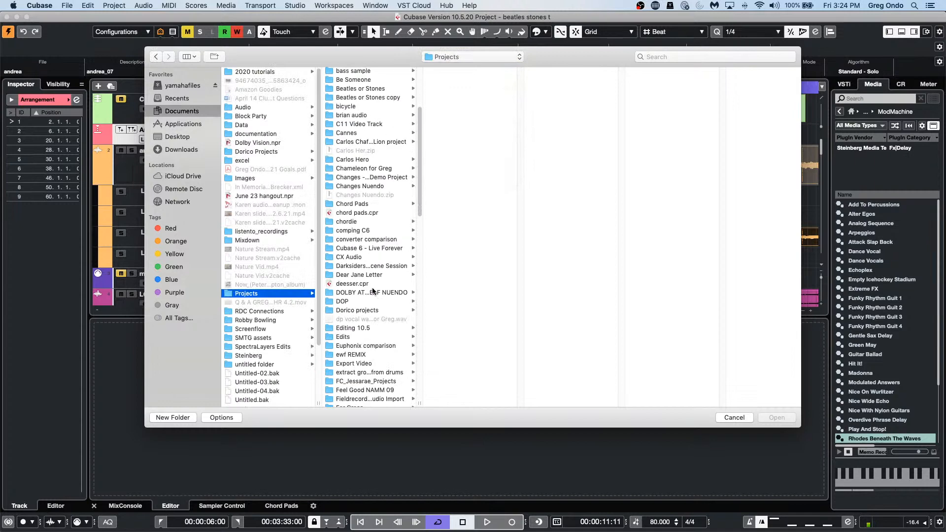
scroll(372, 291, "down", 5)
scroll(372, 291, "down", 5)
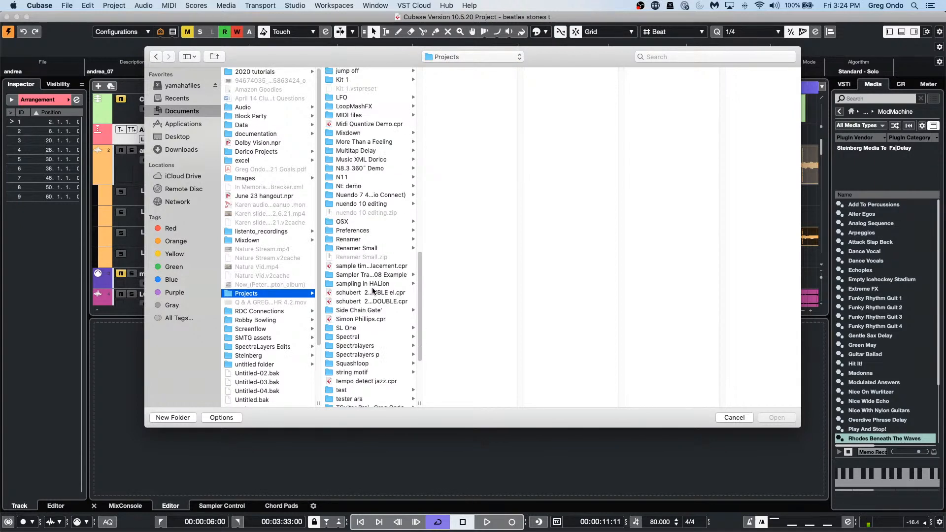
scroll(372, 291, "up", 8)
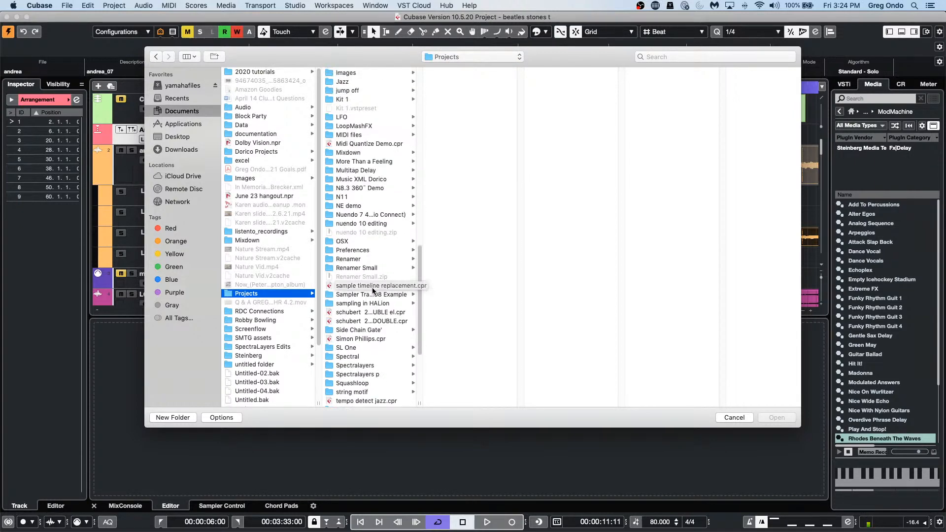
scroll(373, 291, "up", 6)
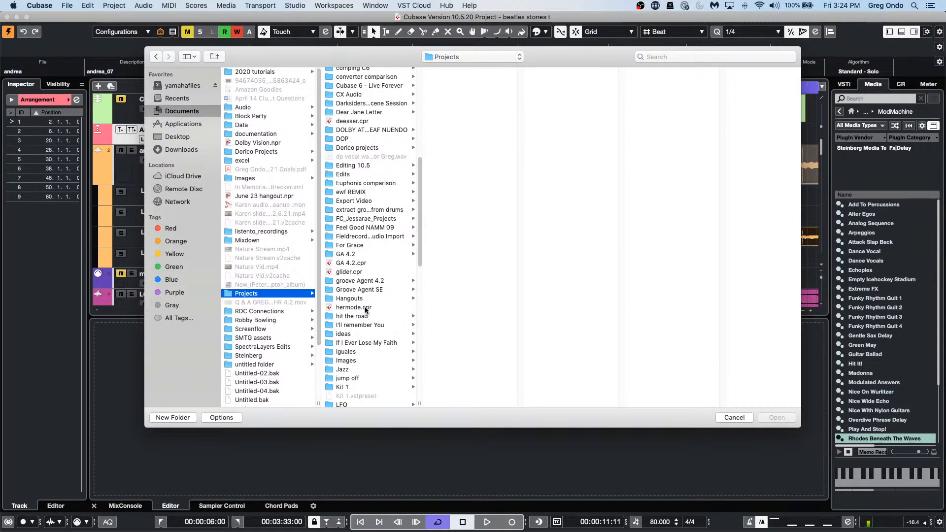
Step: Go into Hangouts > july 4 > MIDI Features 11 and open MIDI Features 11.cpr
left_click(363, 299)
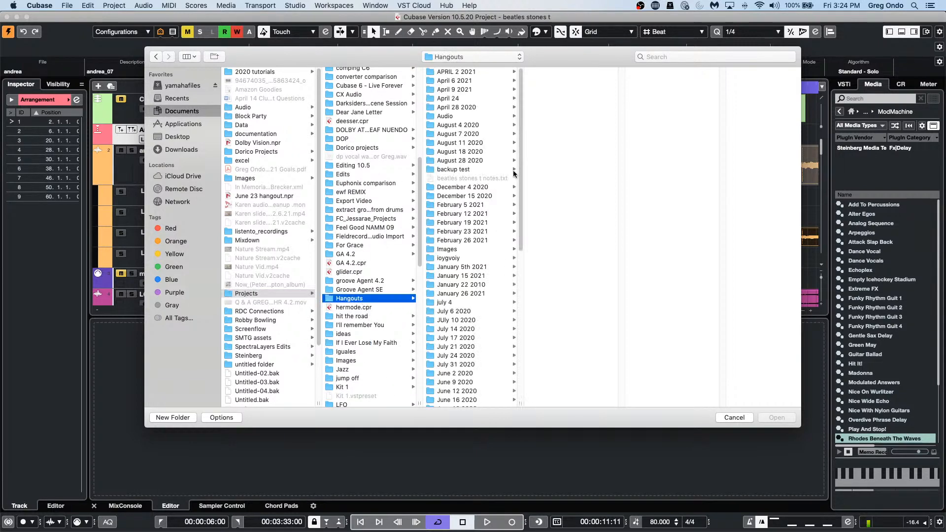
scroll(492, 201, "down", 1)
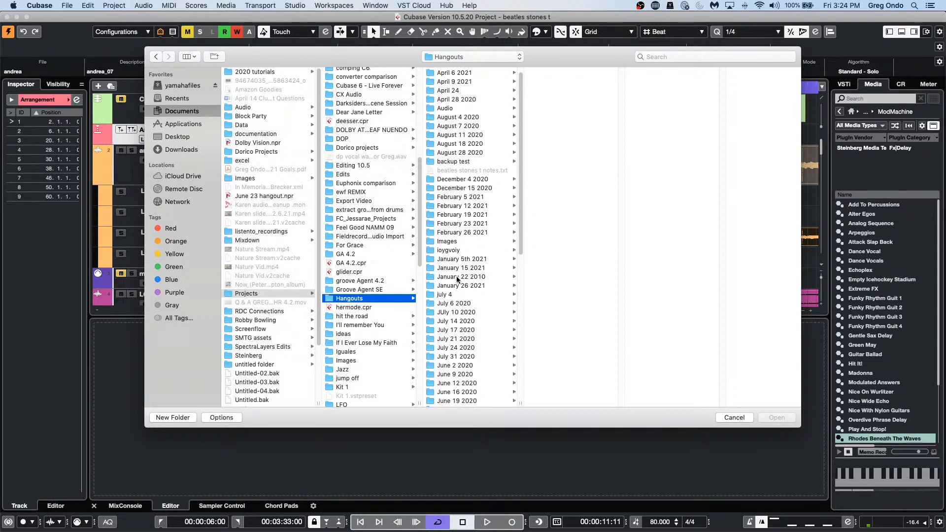
left_click(458, 294)
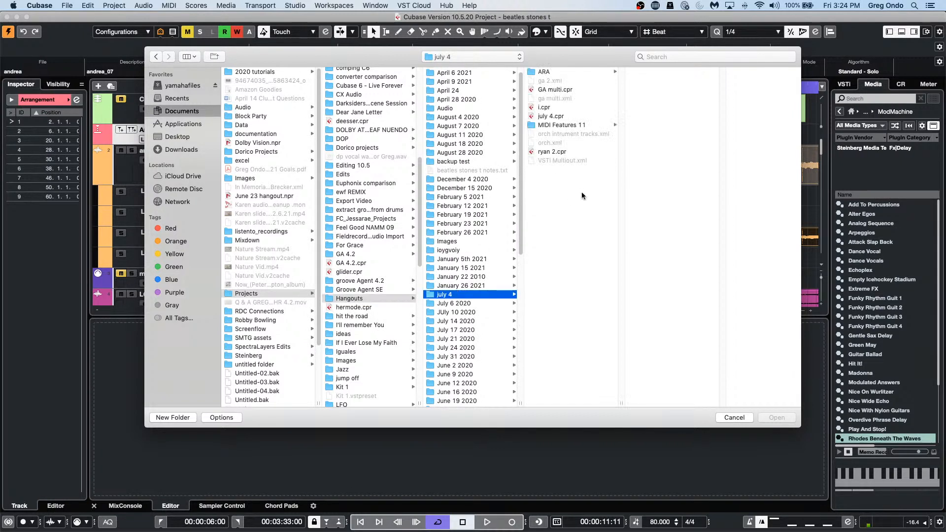
left_click(567, 125)
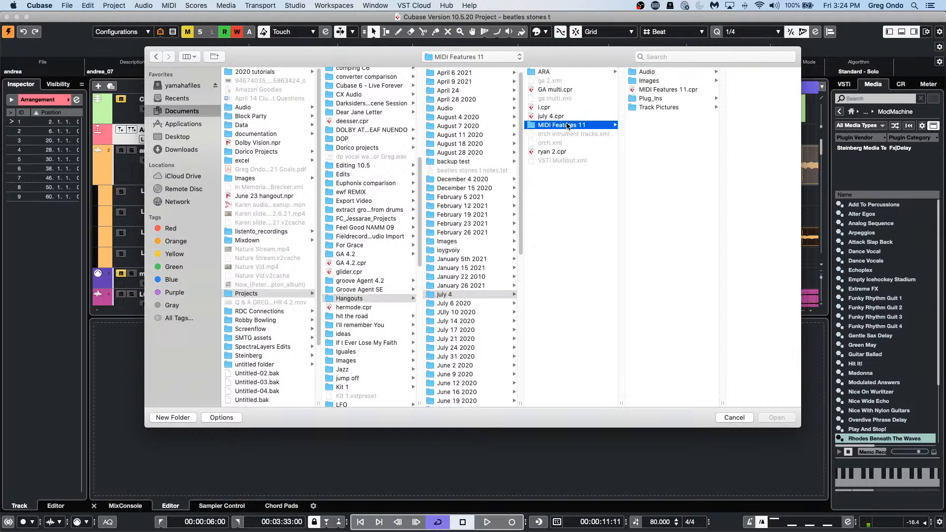
left_click(673, 90)
double_click(673, 90)
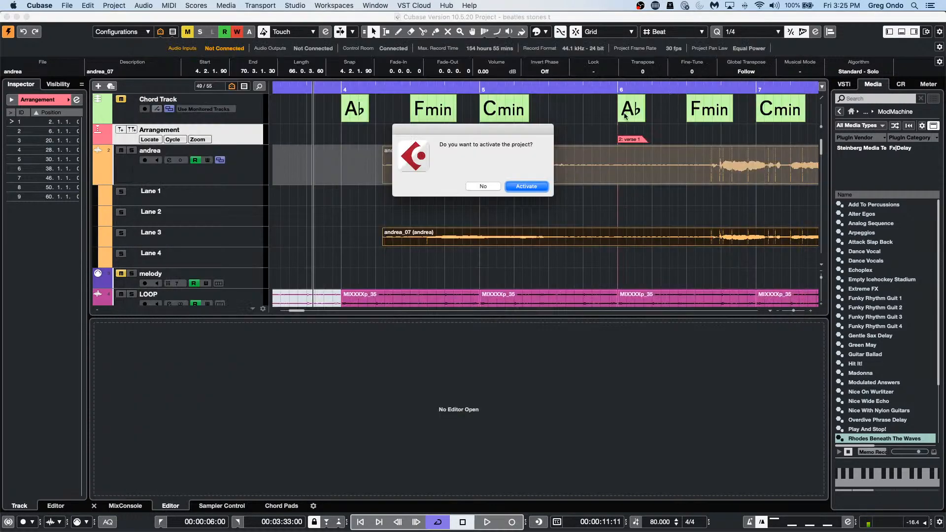
Step: Activate MIDI Features 11, select the song edits marker track and view its track options
left_click(525, 186)
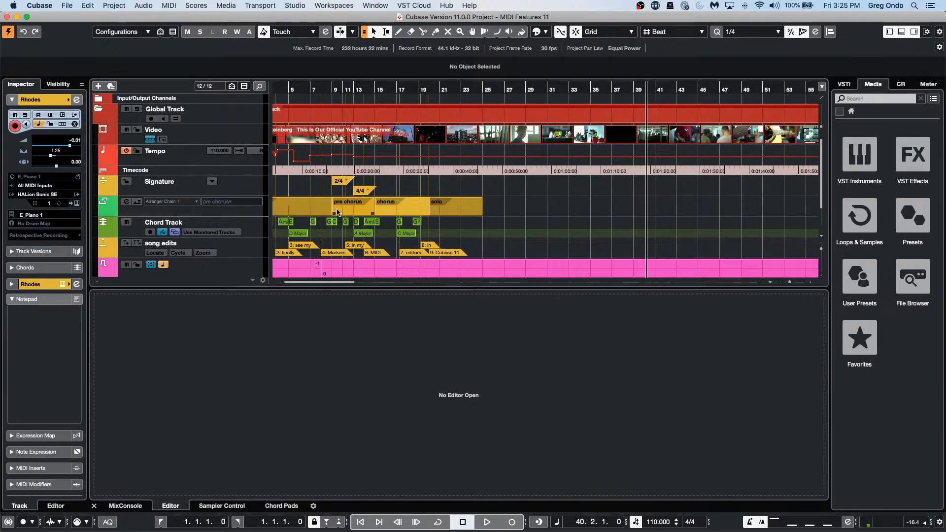
left_click(236, 252)
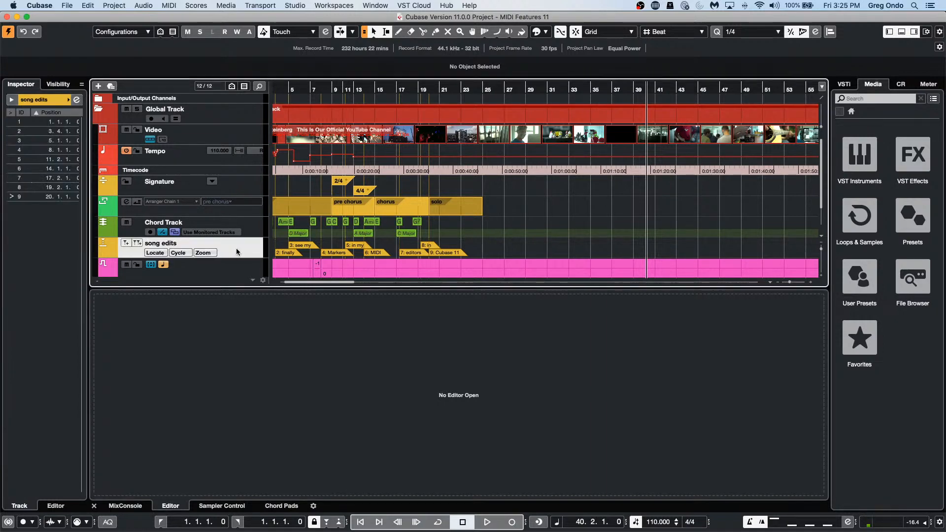
left_click_drag(318, 87, 210, 111)
scroll(261, 188, "down", 2)
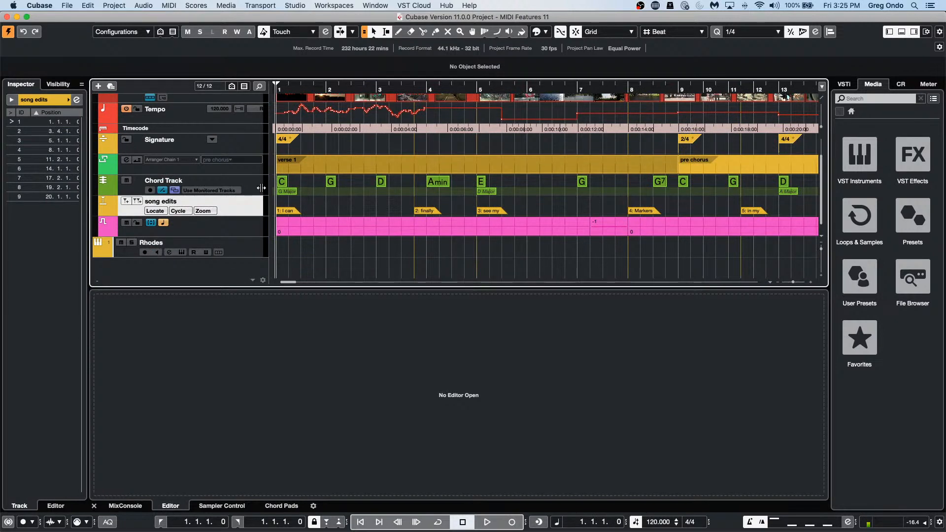
right_click(242, 203)
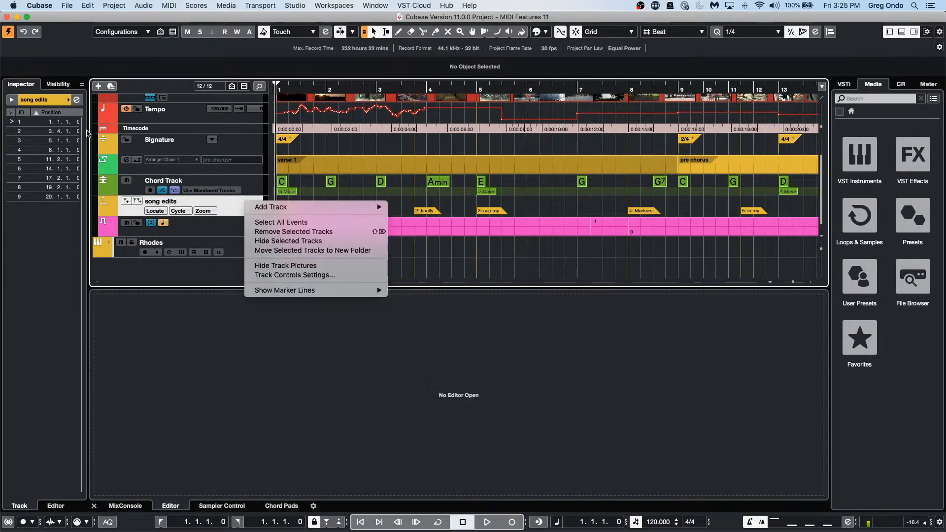
left_click(61, 86)
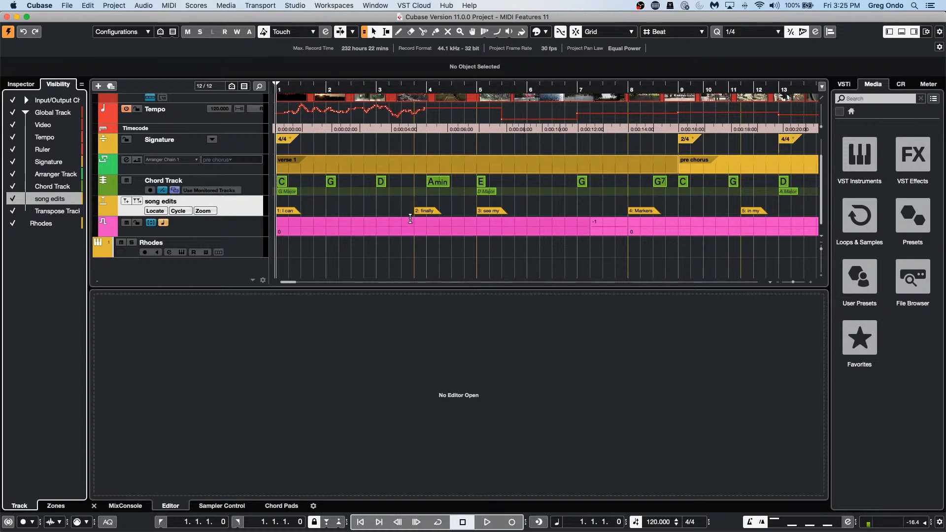
Step: Make the song edits track taller and open the Markers window listing its nine markers
left_click(252, 217)
left_click_drag(252, 217, 251, 247)
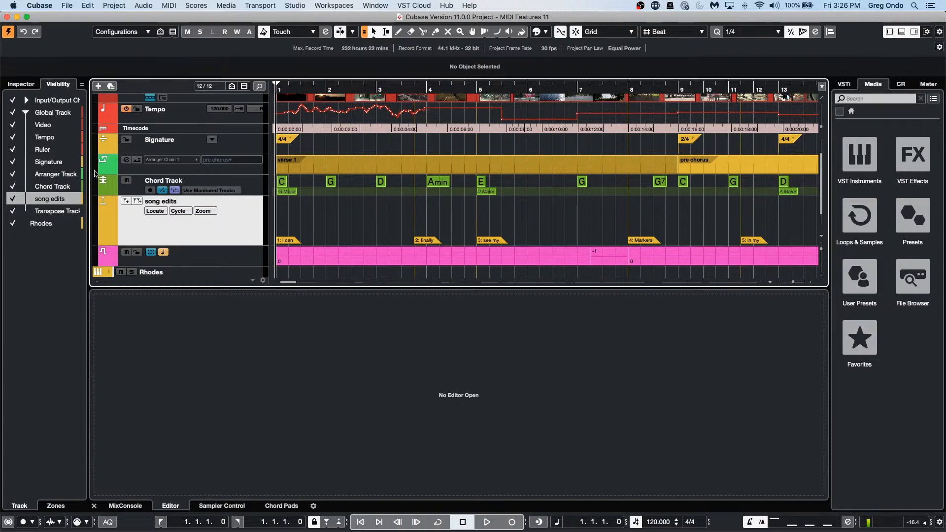
left_click(23, 85)
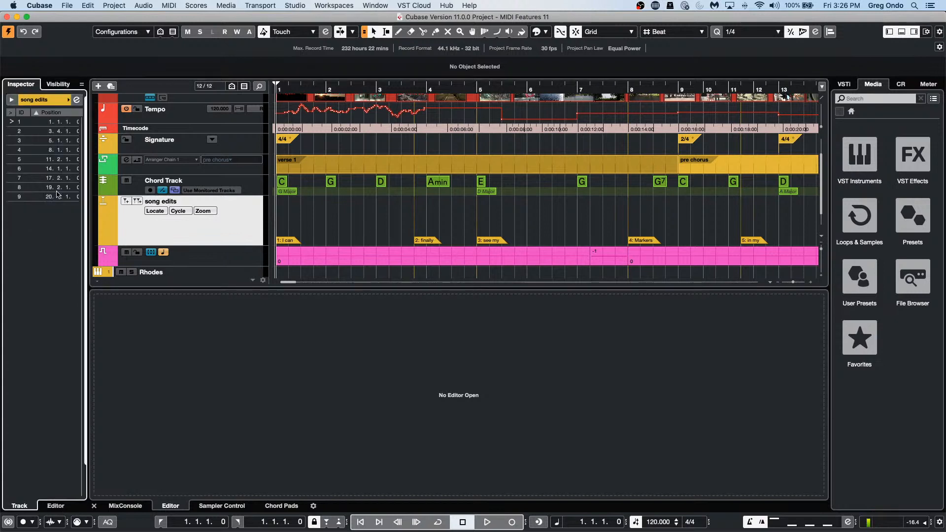
left_click(76, 100)
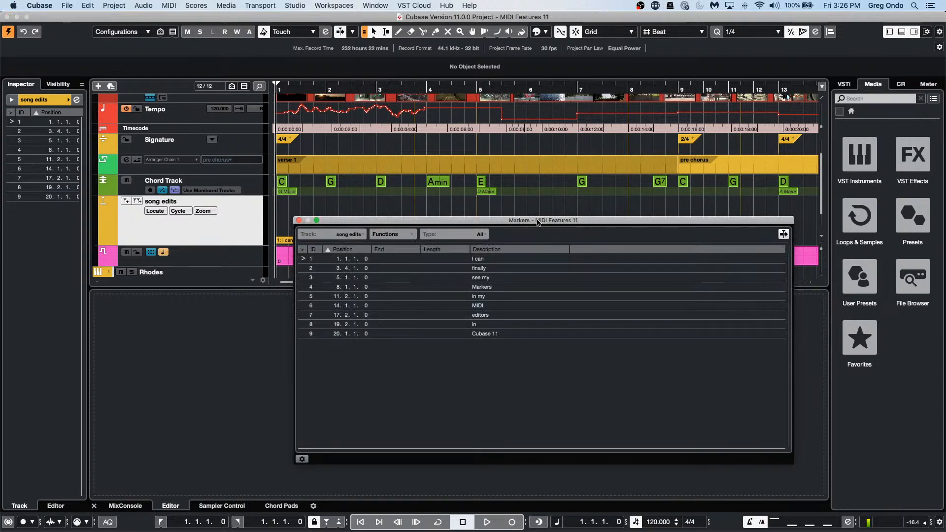
Step: Jump between the see my, MIDI, Cubase 11, Markers, in and in my markers
left_click(302, 277)
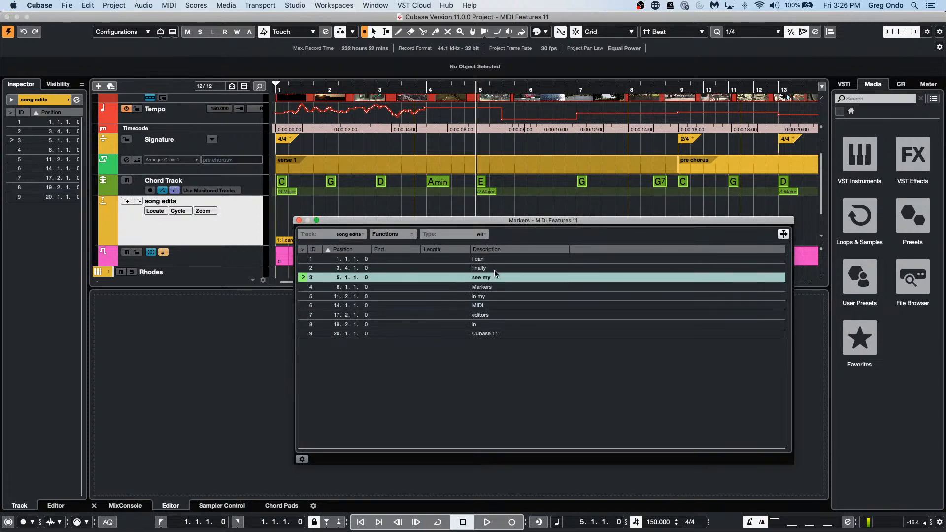
left_click(302, 306)
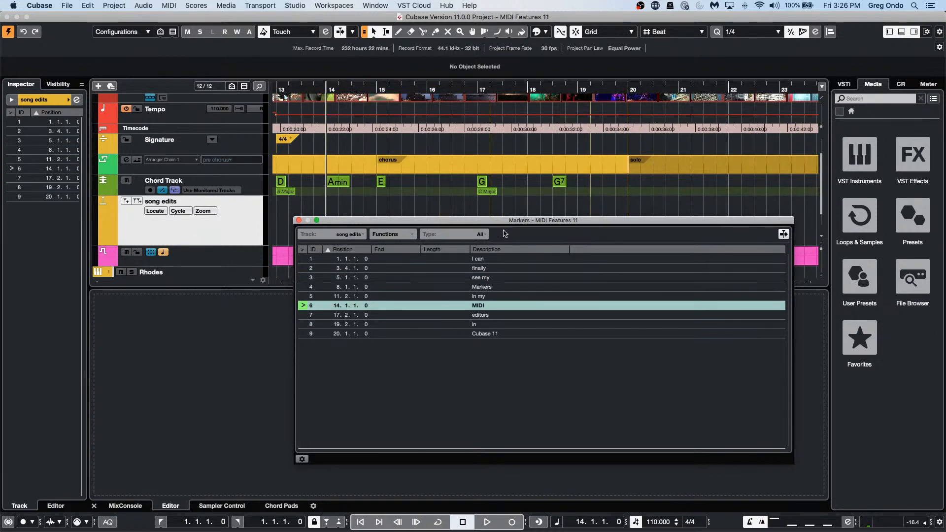
left_click(305, 333)
left_click(313, 315)
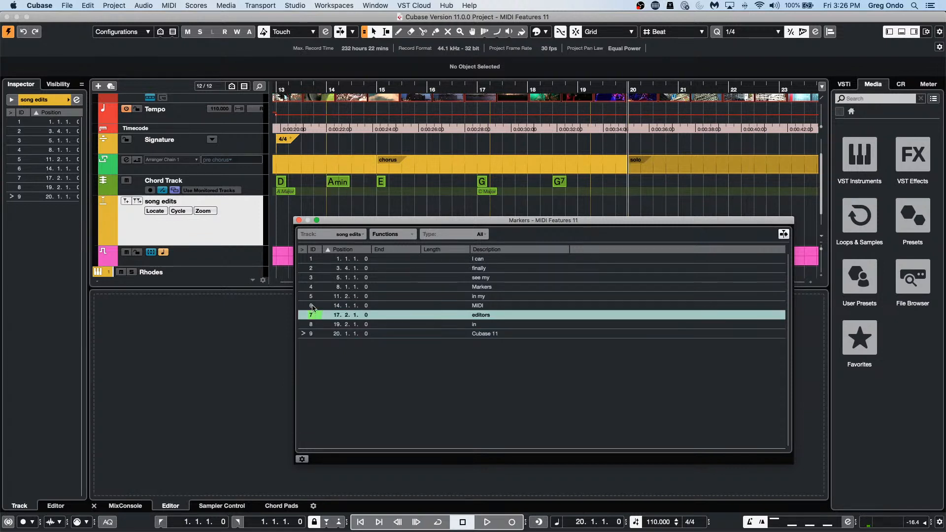
left_click(312, 288)
left_click(311, 269)
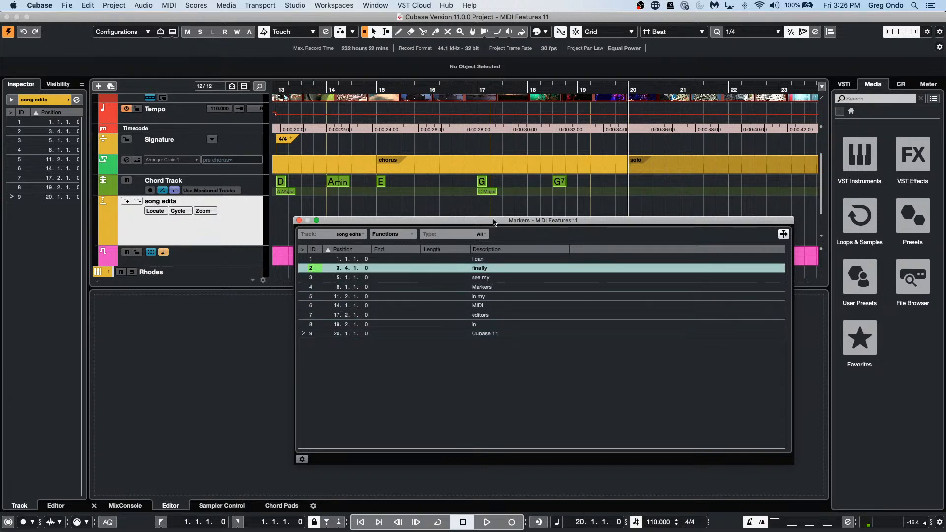
left_click(303, 287)
left_click(303, 296)
left_click(303, 324)
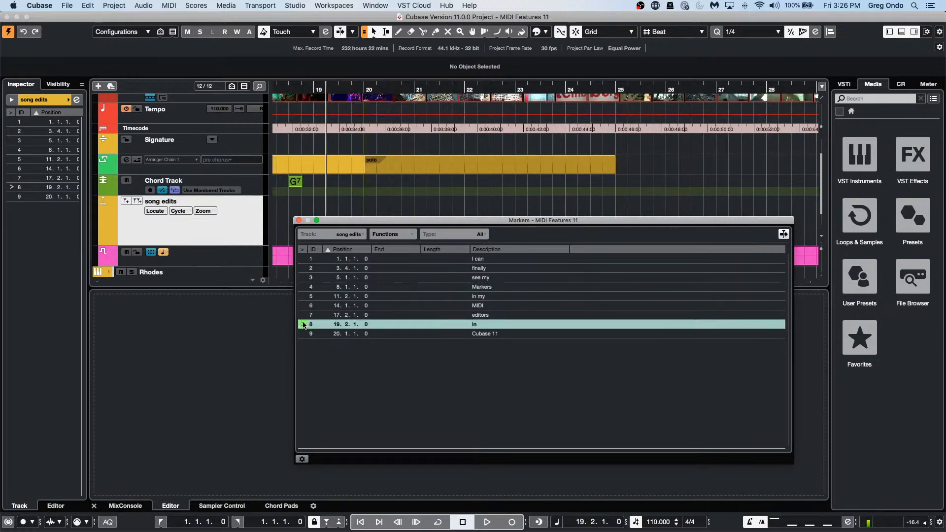
left_click(305, 296)
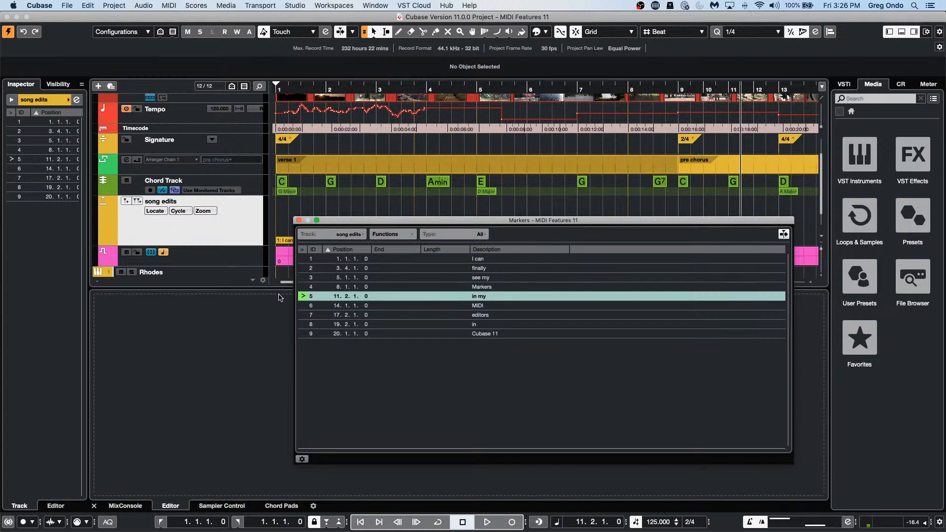
Step: Step through the markers to marker 6, MIDI, at bar 14, then close the marker list
key("Up")
left_click(302, 297)
left_click(303, 306)
left_click(305, 314)
left_click(304, 296)
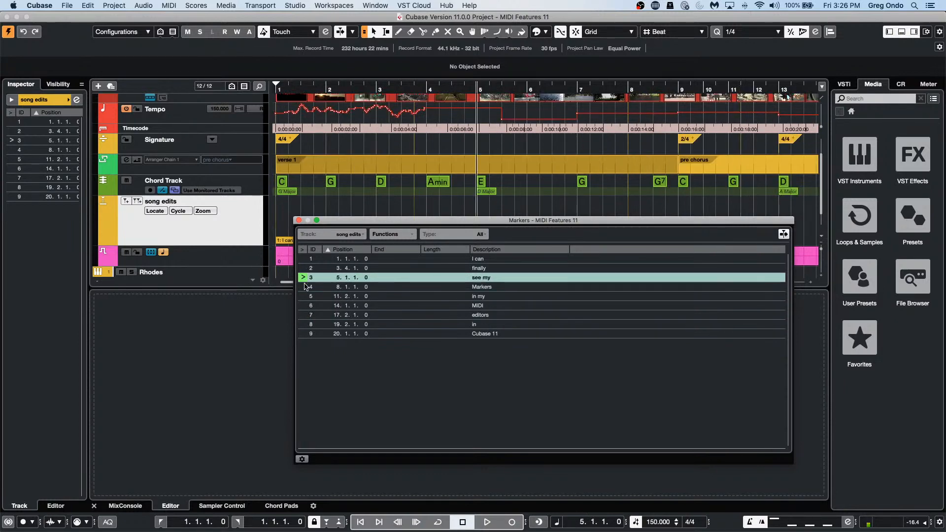
left_click(303, 307)
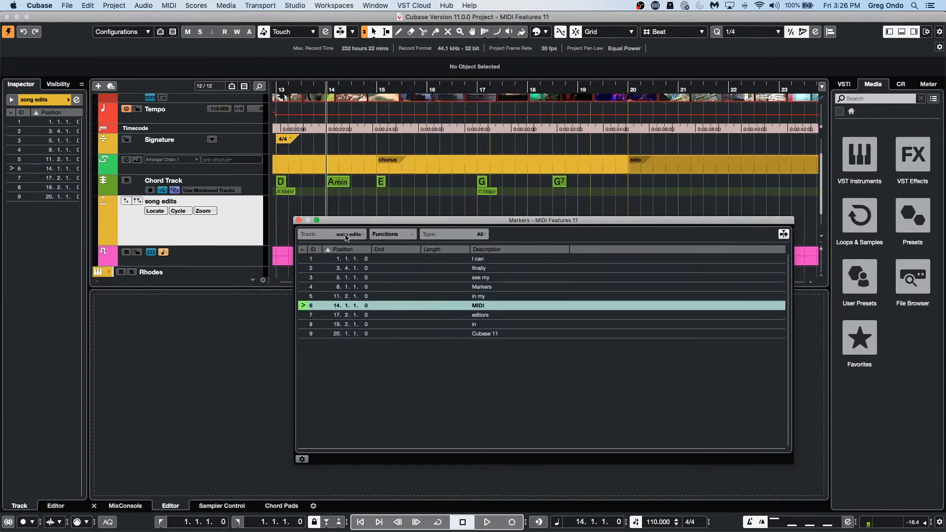
left_click(299, 221)
left_click(378, 259)
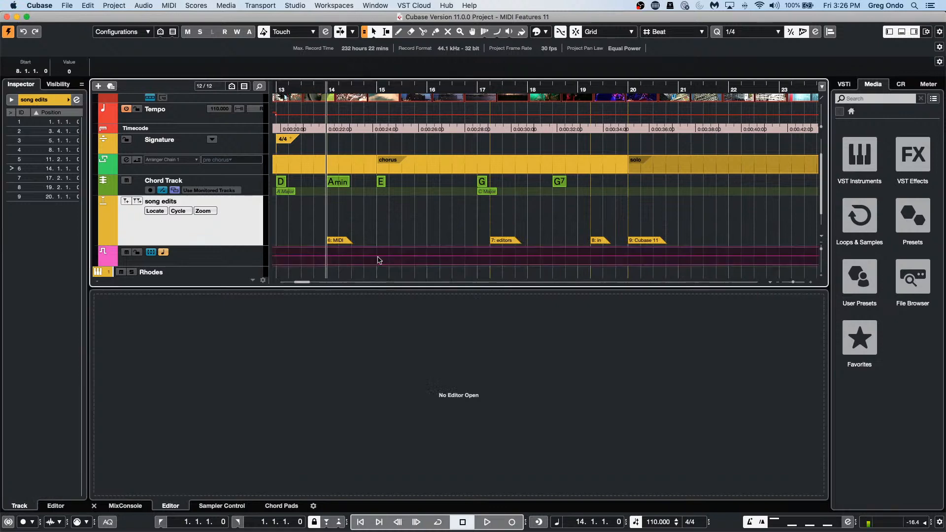
Step: Return to the project start and draw a Rhodes part from bar 1.2 to bar 38
left_click(422, 229)
scroll(443, 186, "down", 2)
scroll(443, 185, "up", 4)
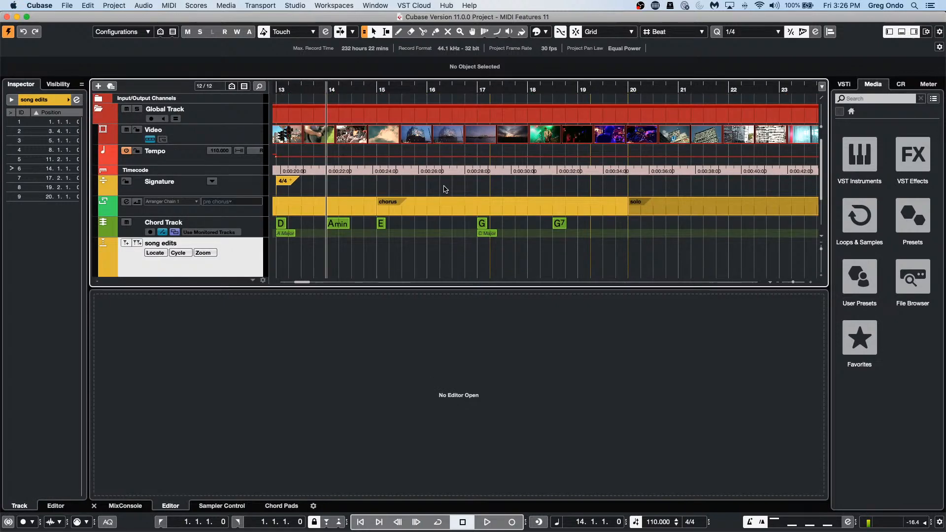
scroll(255, 163, "down", 4)
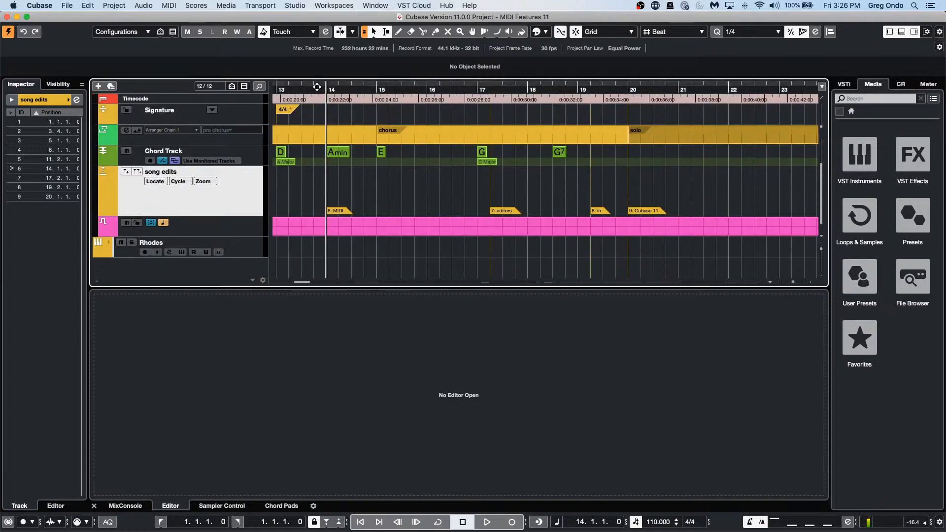
left_click_drag(316, 88, 161, 71)
key("Home")
right_click(340, 257)
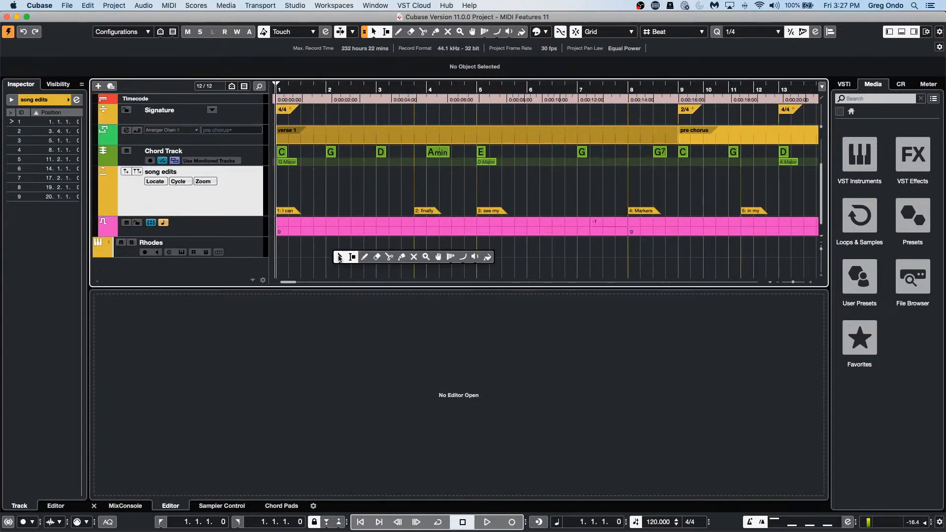
left_click(363, 257)
left_click_drag(302, 248, 813, 249)
Step: Open the Rhodes part in a separate Key Editor showing the global tracks, then close it
right_click(483, 250)
left_click(484, 250)
left_click(483, 249)
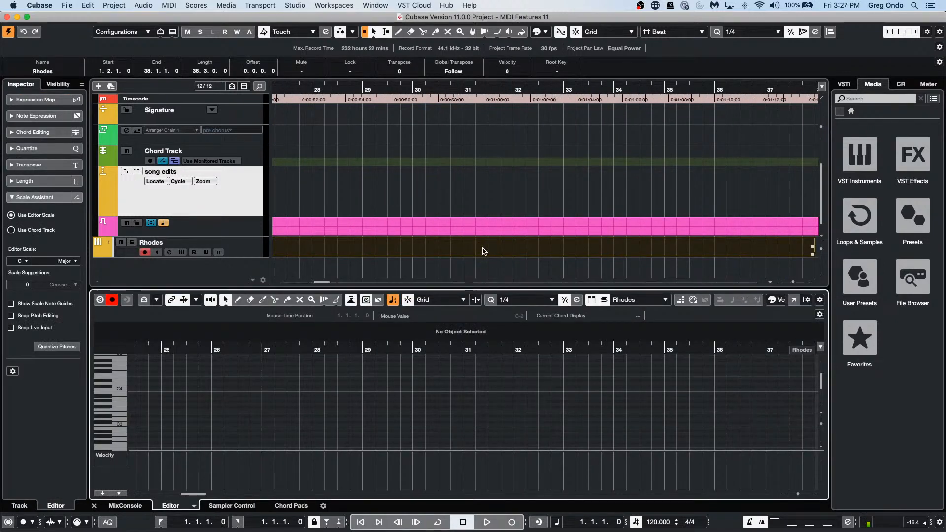
left_click(794, 299)
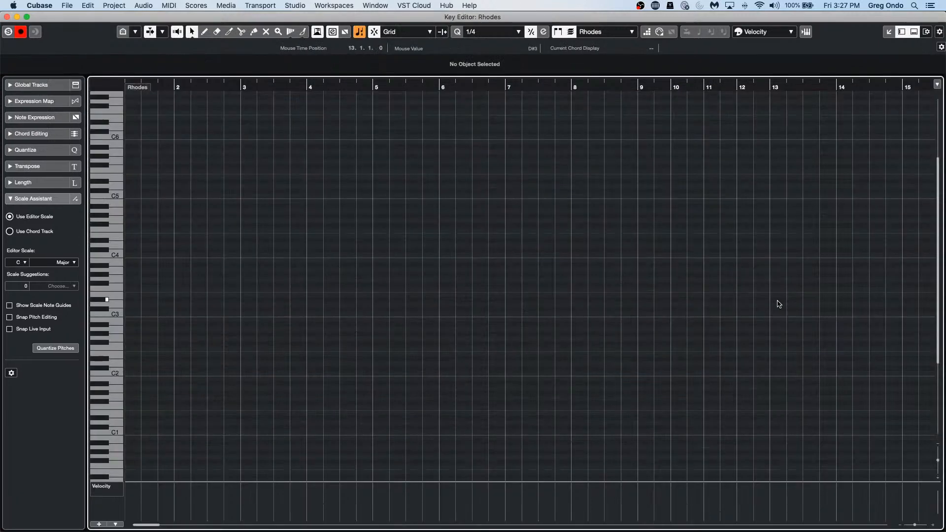
left_click(44, 87)
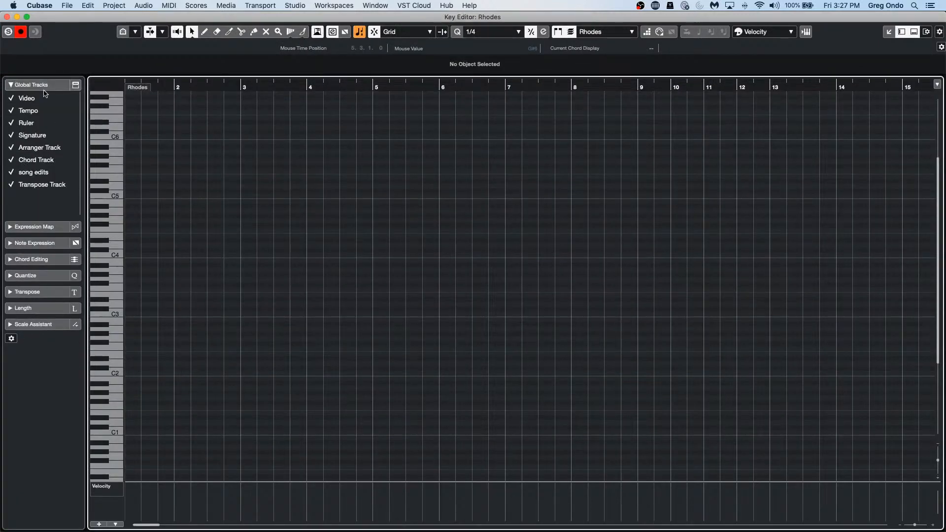
left_click(76, 85)
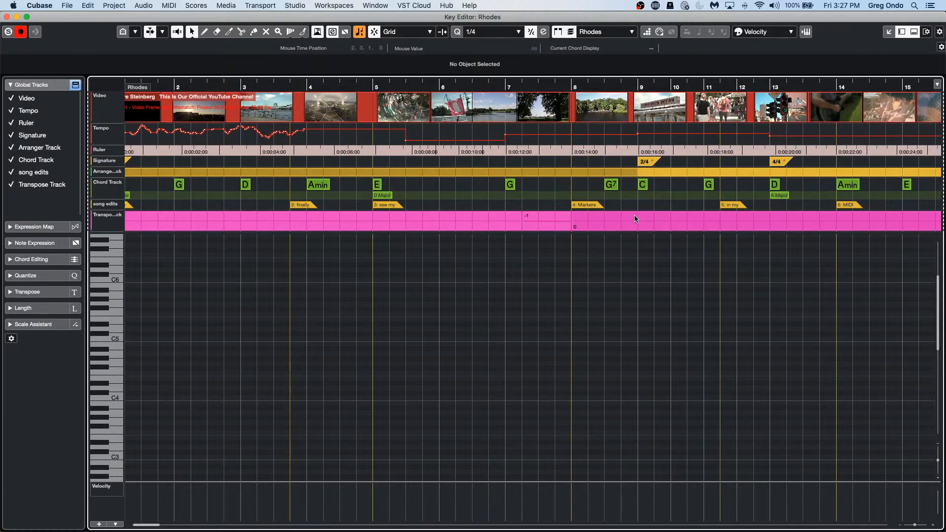
left_click(7, 17)
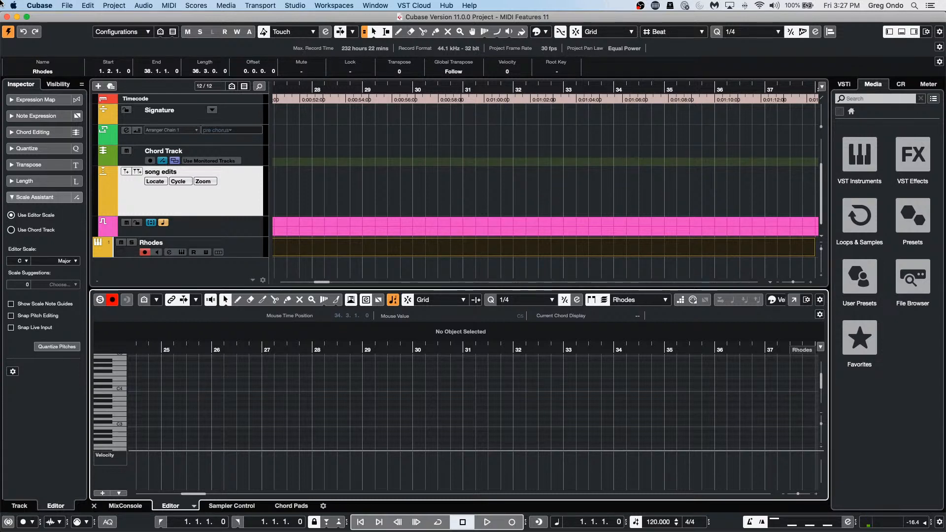
Step: Open and activate the recent project Amos Moses - GO, then select the Kik_07 event
left_click(67, 5)
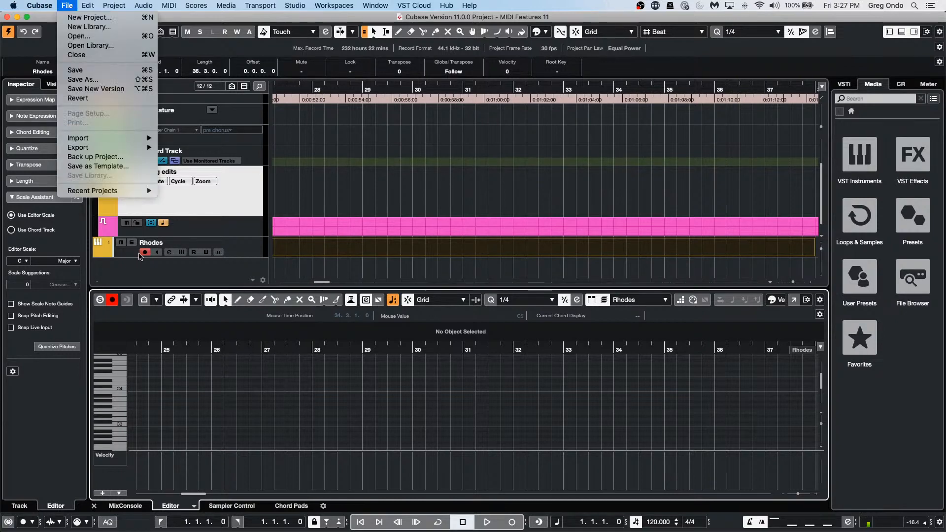
mouse_move(132, 188)
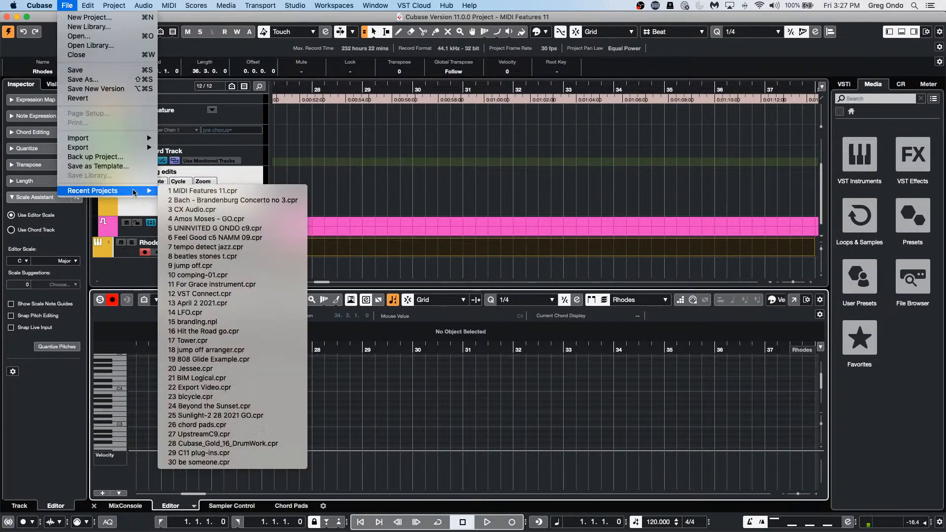
left_click(230, 220)
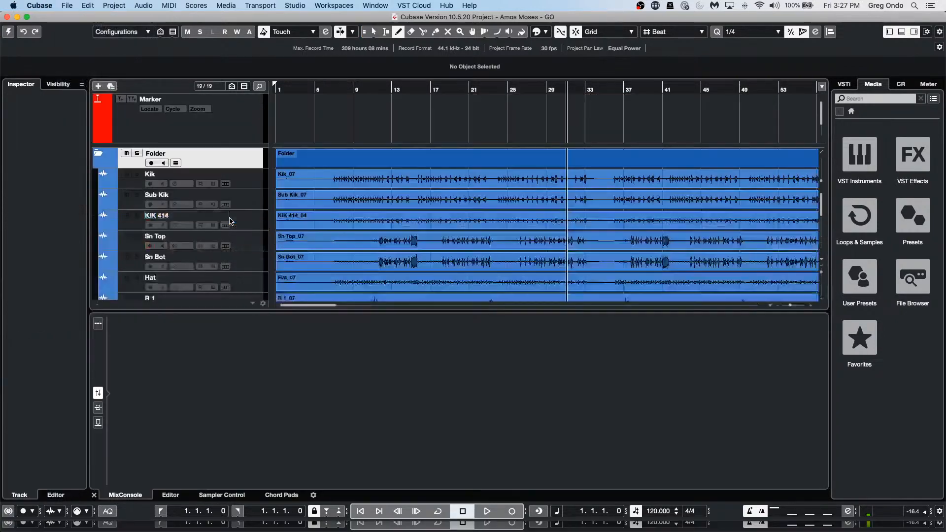
left_click(9, 32)
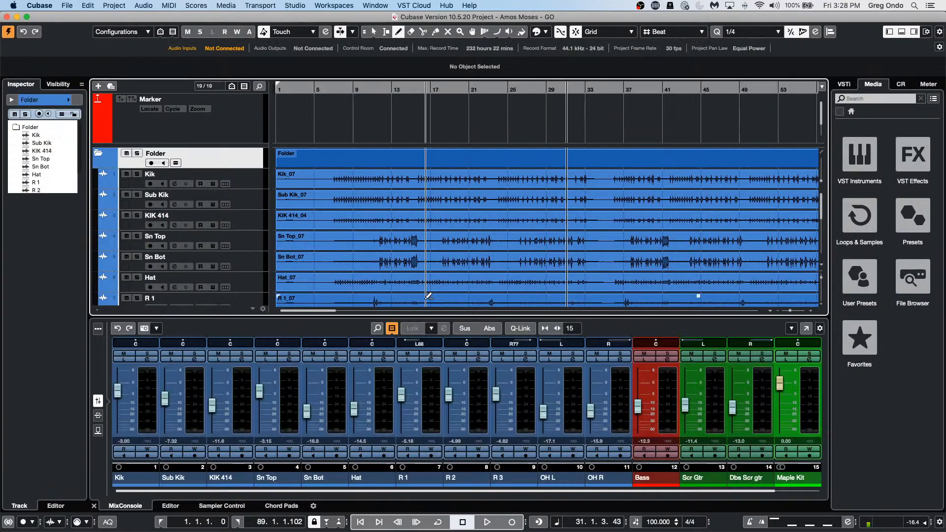
right_click(389, 184)
left_click(365, 185)
left_click(369, 185)
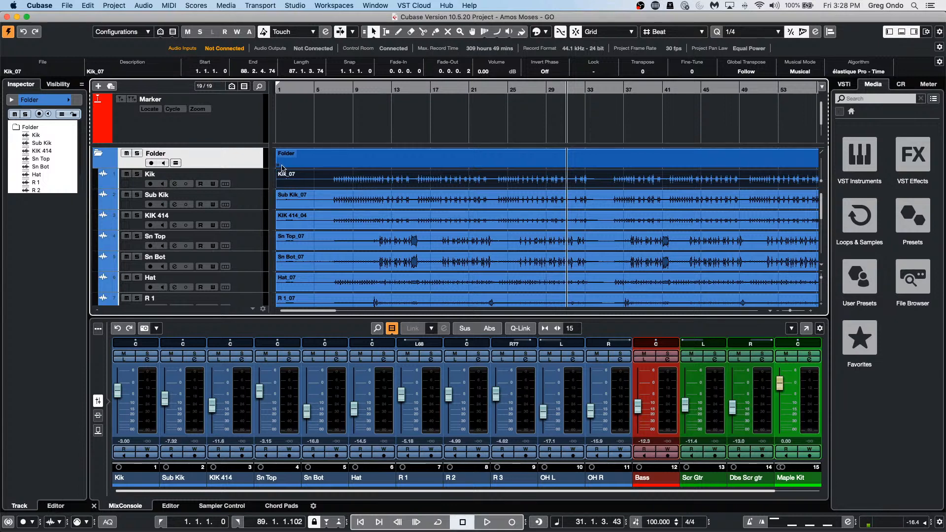
Step: Check the project's end, dismiss the Steinberg Hub, and zoom in at bar 10
key("End")
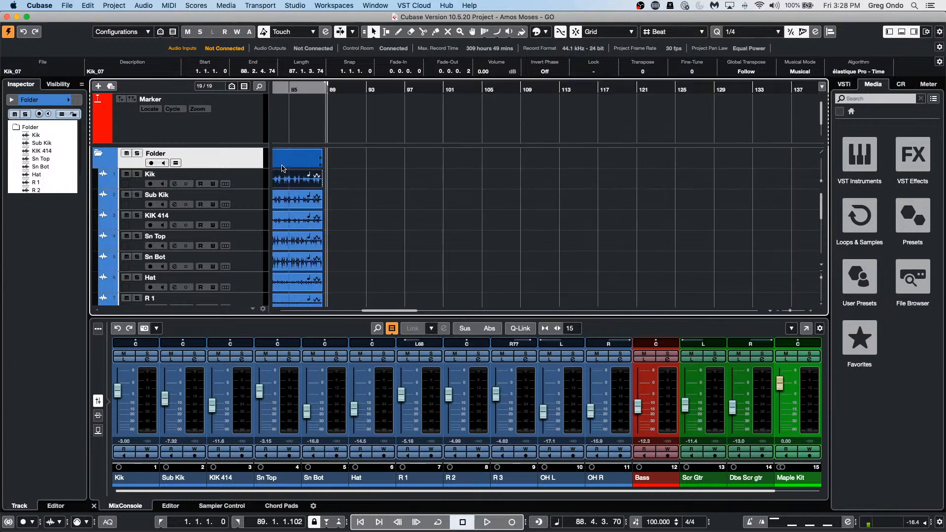
key("Home")
key("super+n")
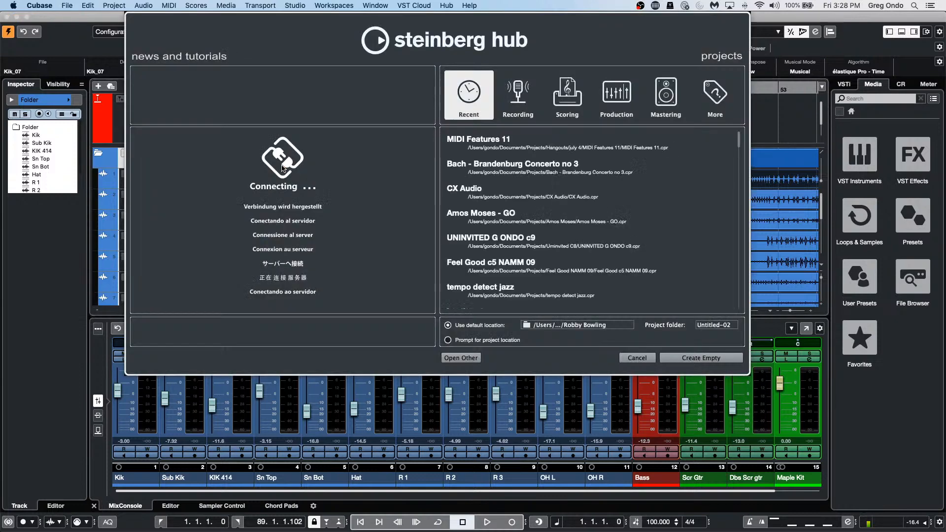
left_click(638, 358)
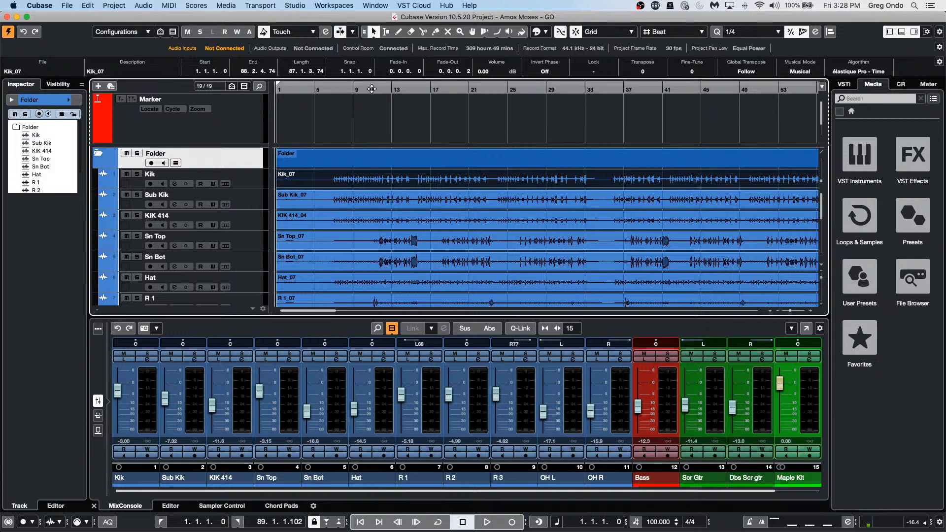
left_click_drag(372, 89, 371, 140)
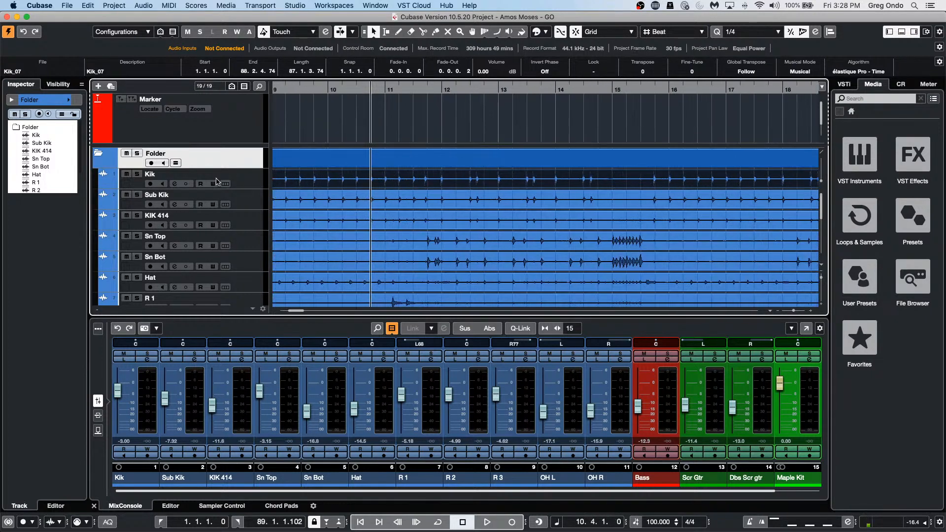
Step: Play from the Kik track, shuttling the playhead around bars 11–13, then play from bar 13
left_click(255, 180)
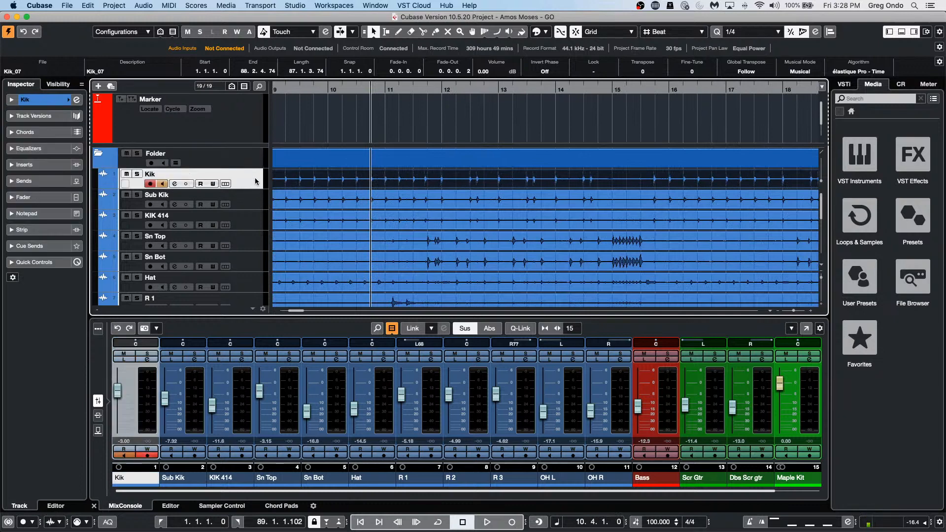
key("space")
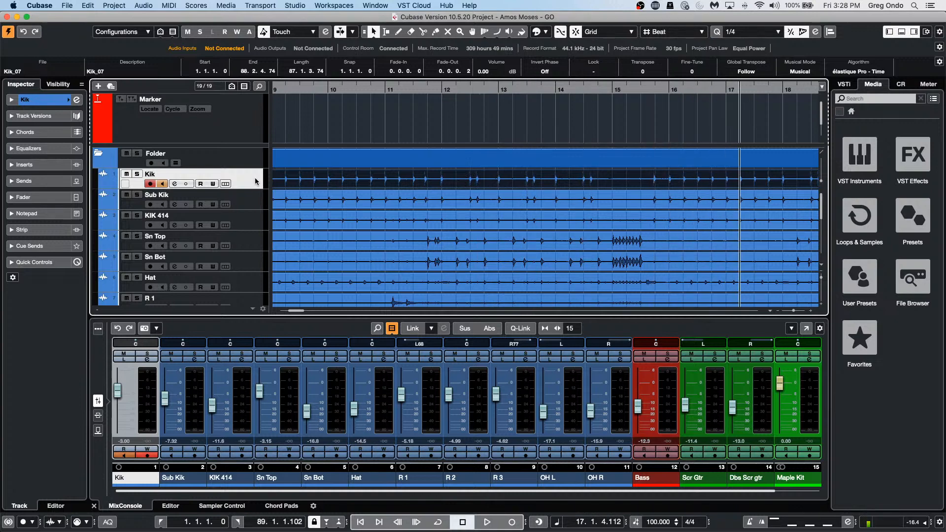
key("KP_Subtract")
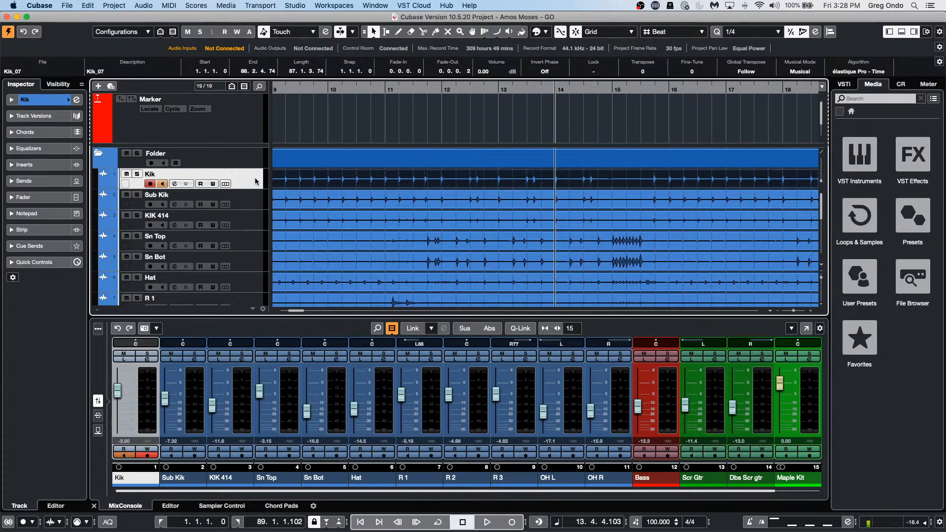
key("KP_Subtract")
key("KP_Add")
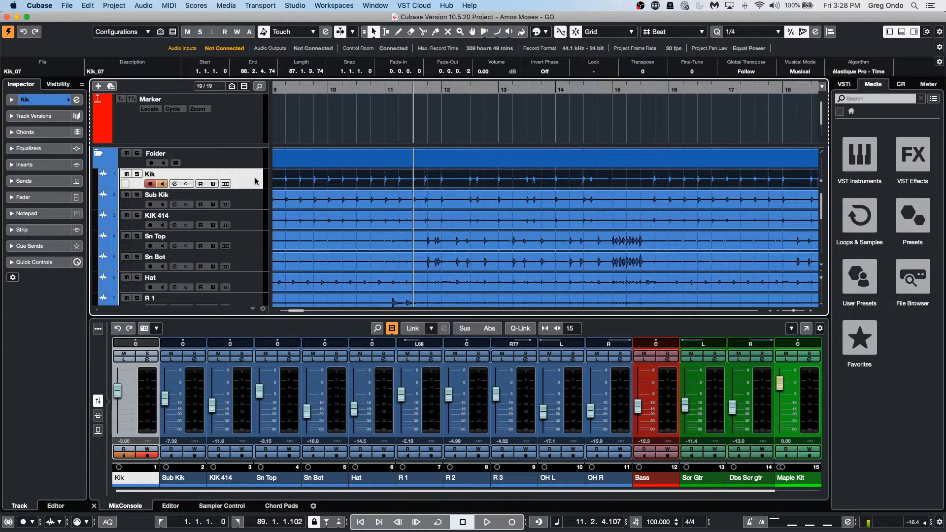
key("KP_Add")
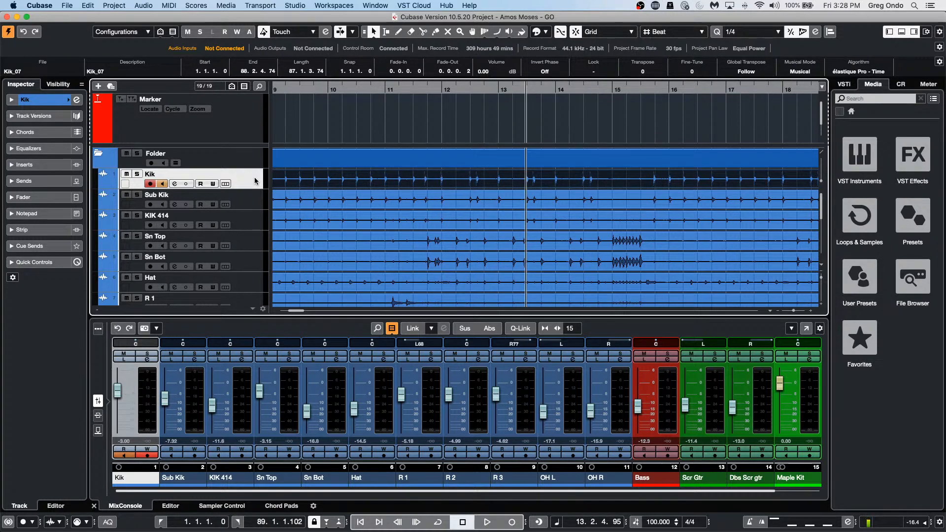
key("Down")
key("Down")
key("Down")
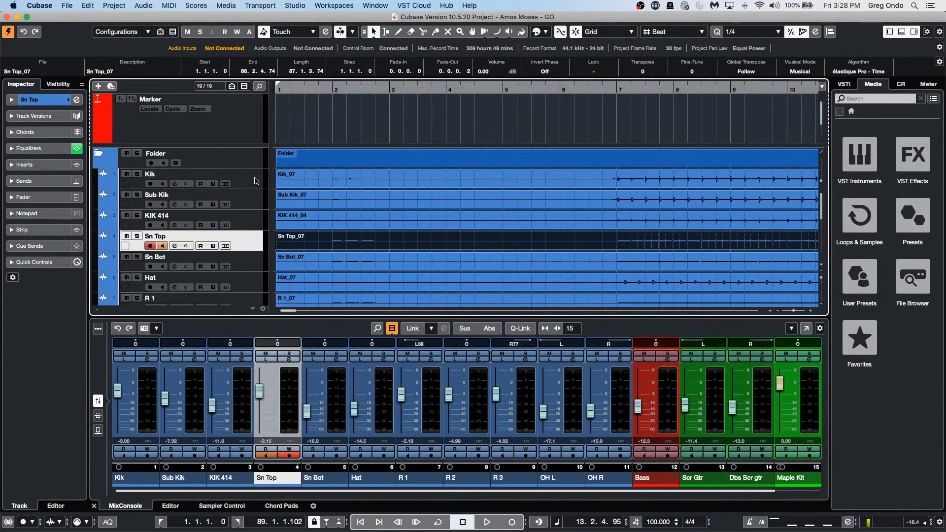
key("space")
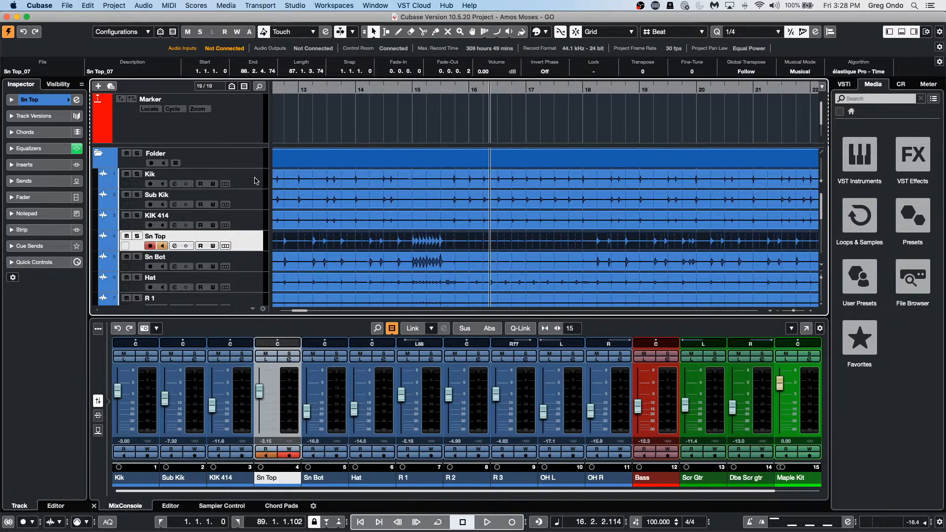
Step: Wind the playhead around bars 14–17, then return it to the project start
key("KP_Subtract")
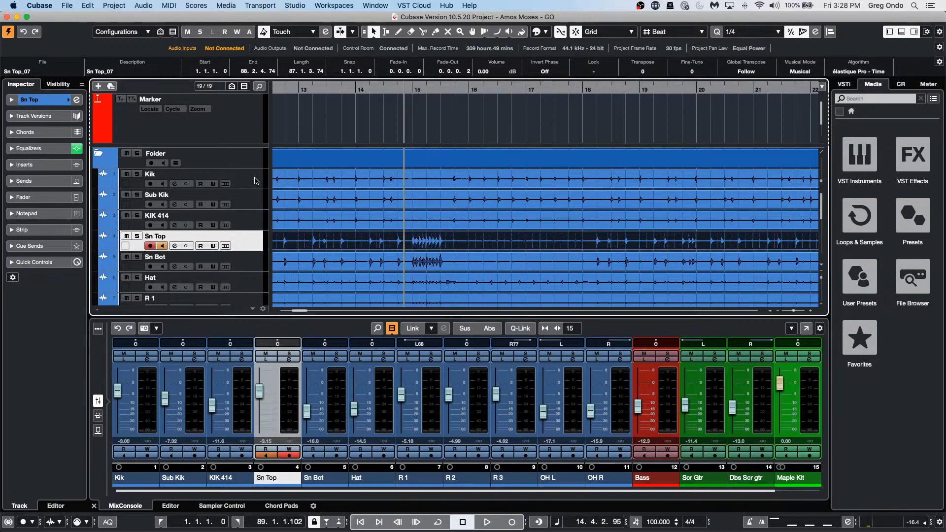
key("Up")
key("Up")
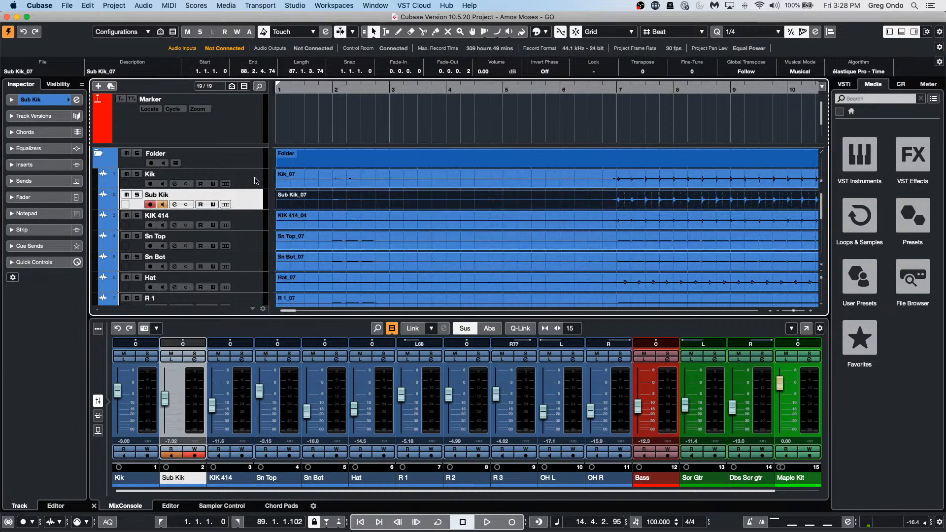
key("KP_Add")
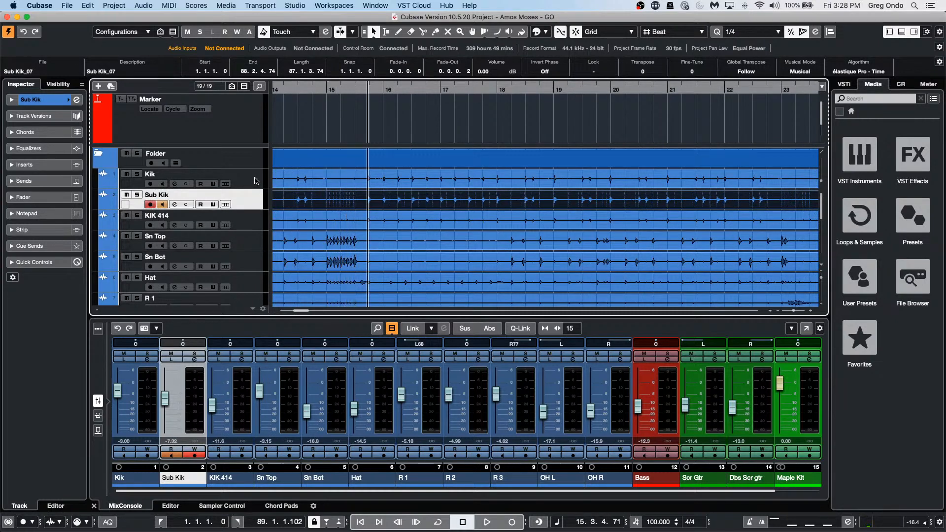
key("KP_Add")
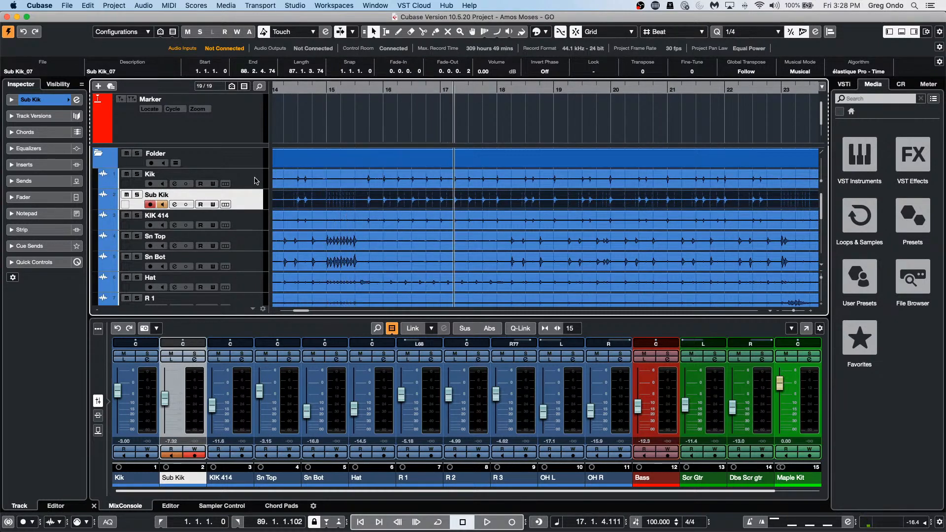
key("KP_Add")
key("KP_Subtract")
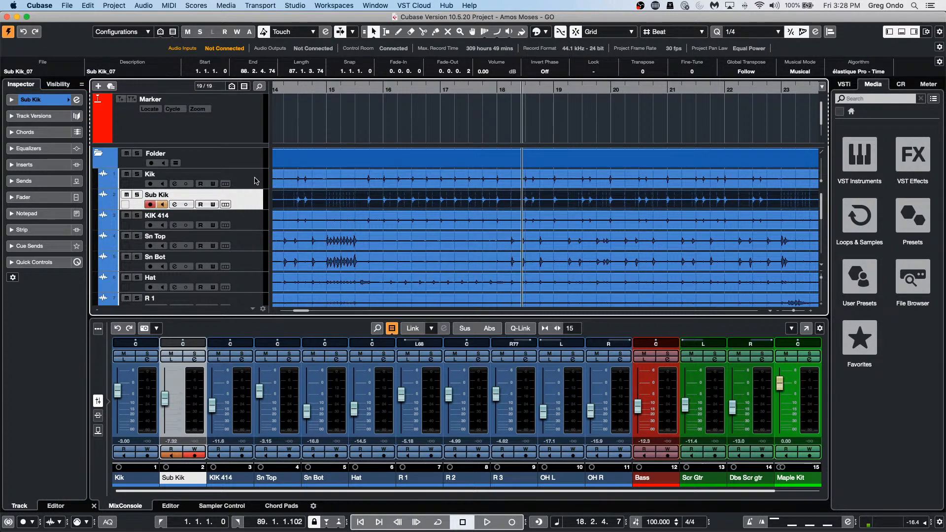
key("KP_Subtract")
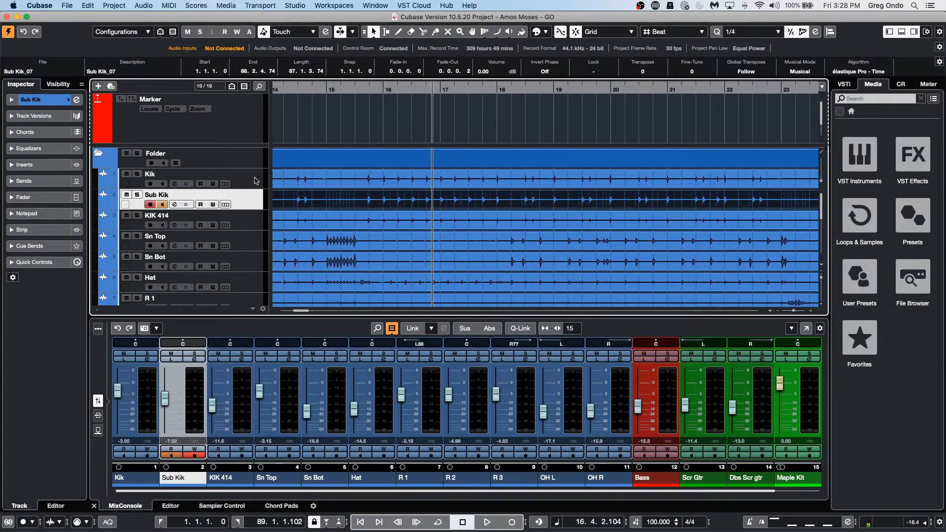
key("KP_Add")
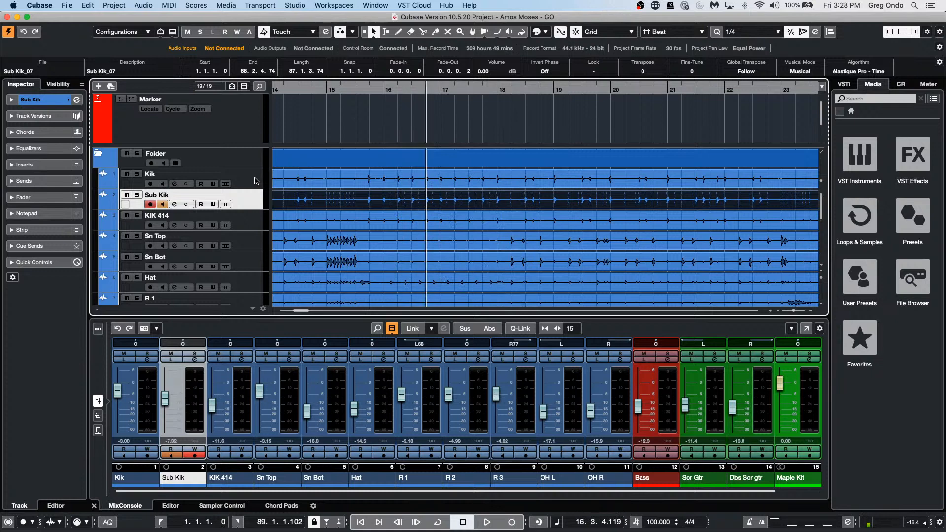
key("KP_Decimal")
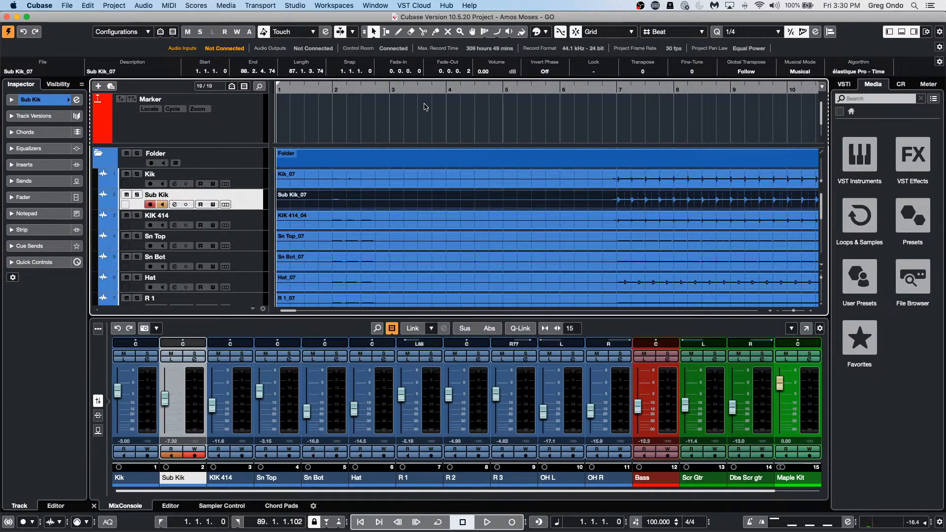
Step: Zoom out, start playback, set the Control Room Main level to -7.36, and open MixConsole with F3
left_click_drag(435, 89, 466, 60)
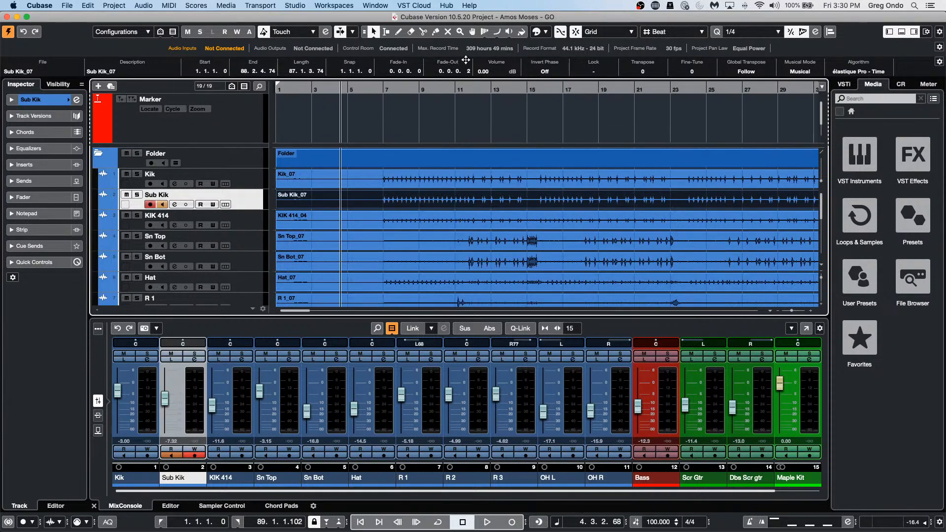
key("space")
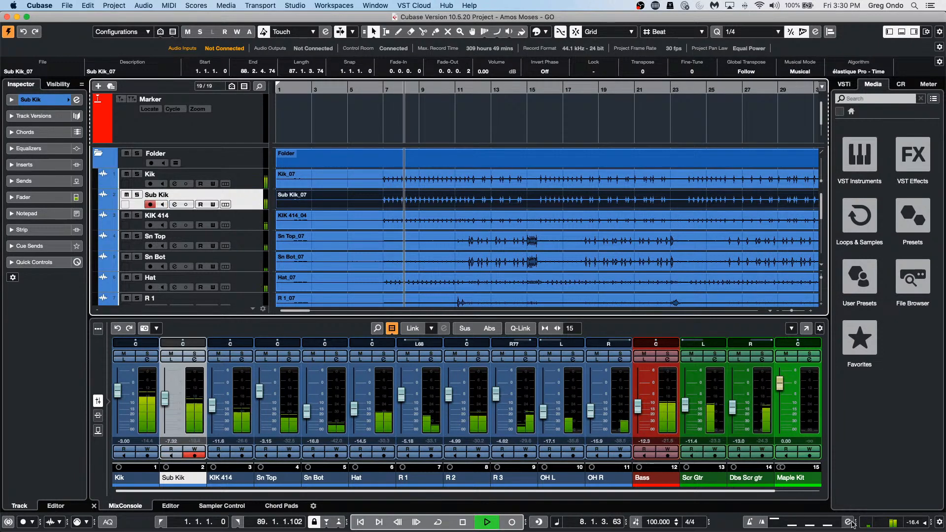
left_click(904, 86)
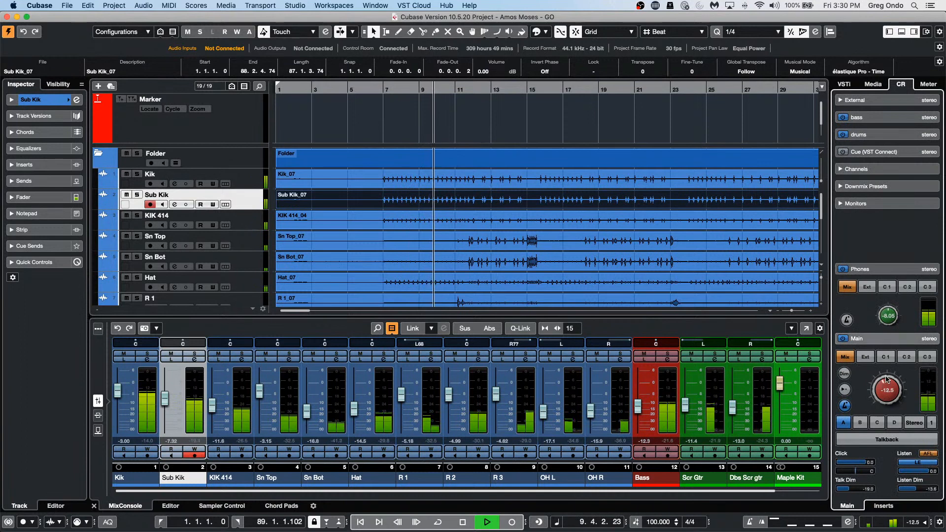
left_click_drag(886, 379, 887, 371)
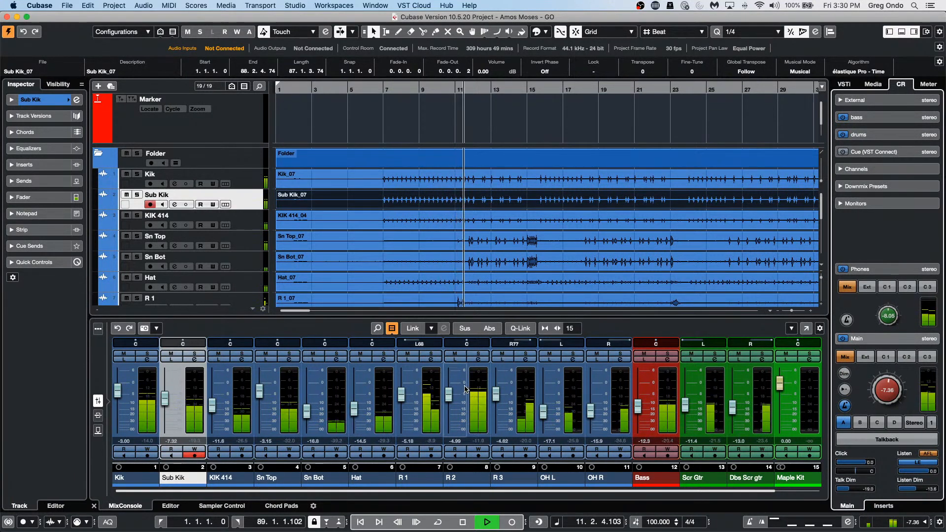
key("F3")
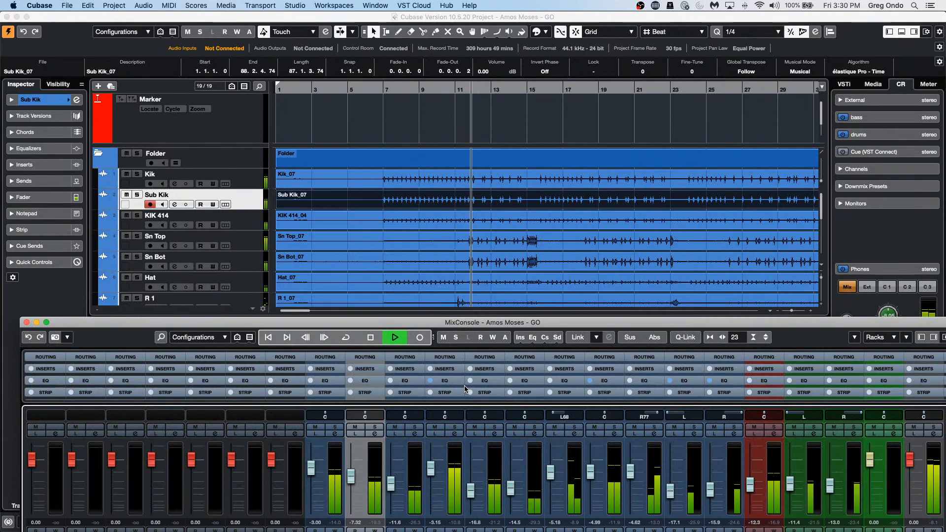
Step: Maximize the MixConsole and enable meter bridge, channel overview, EQ curve, pictures, notepad and latency rows
left_click(46, 321)
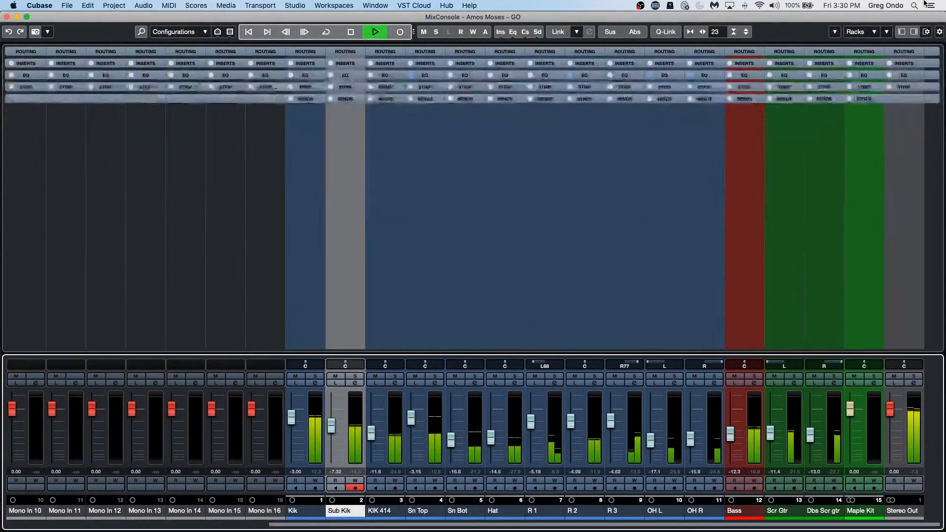
left_click(887, 32)
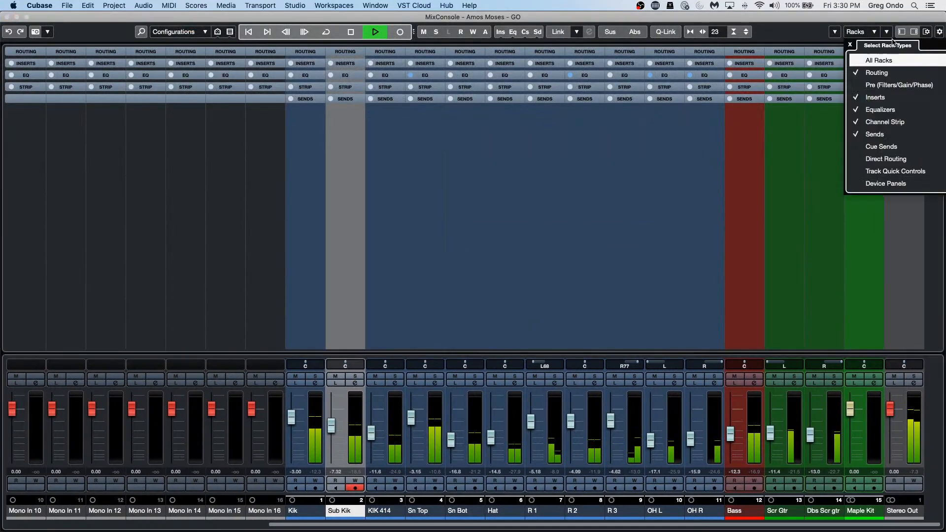
left_click(915, 32)
left_click(915, 32)
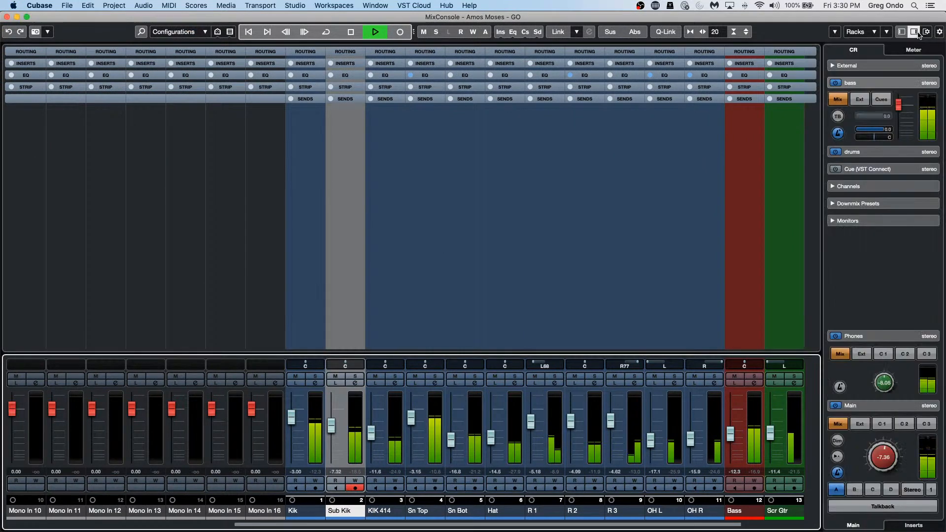
left_click(925, 32)
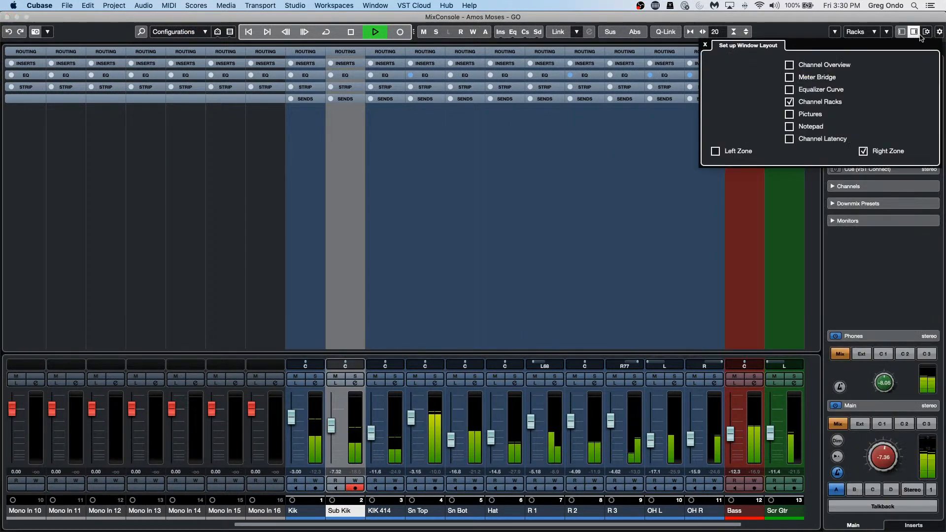
left_click(794, 76)
left_click(792, 65)
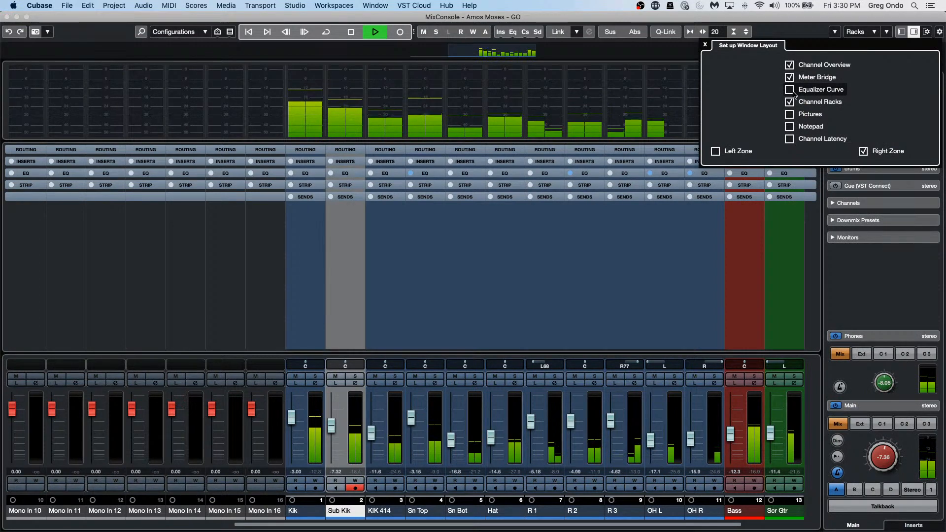
left_click(793, 91)
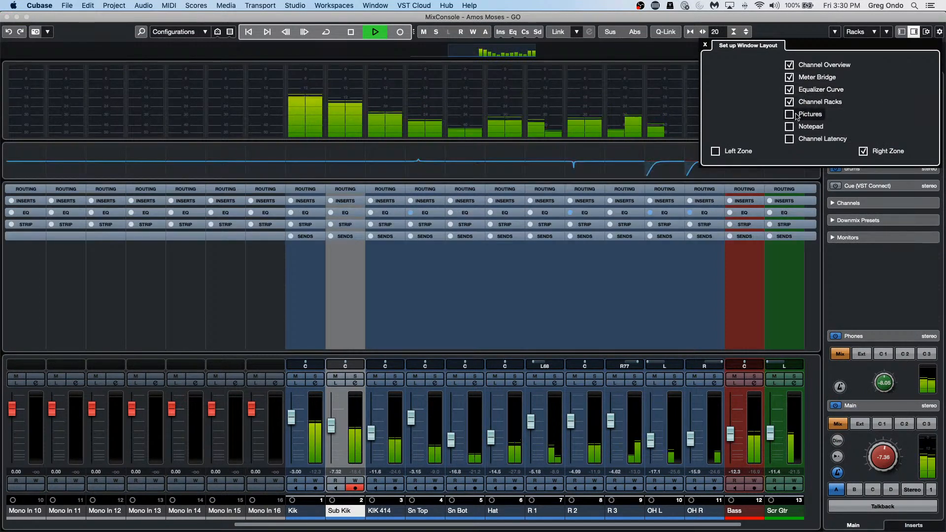
left_click(794, 115)
left_click(793, 126)
left_click(793, 139)
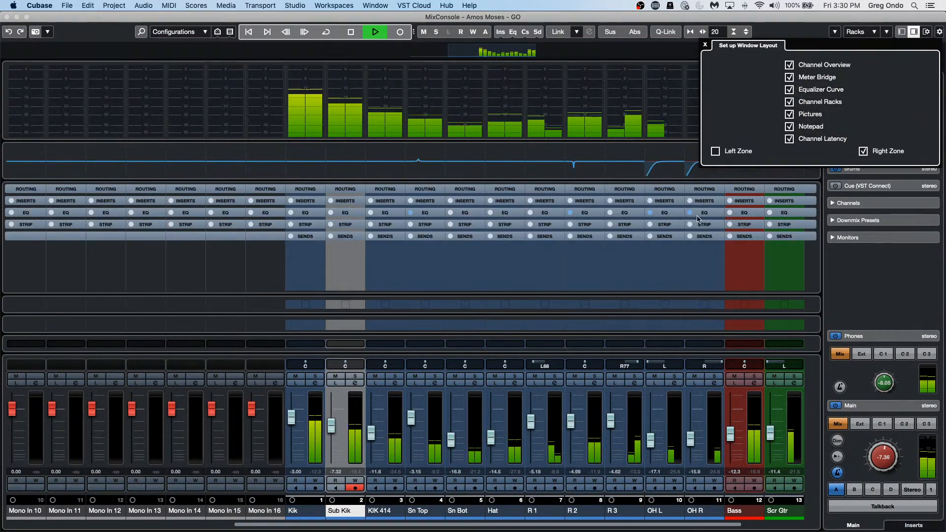
left_click(417, 121)
Step: Set the meter bridge to Wave meters, trying PPM in between, then close the MixConsole
right_click(434, 106)
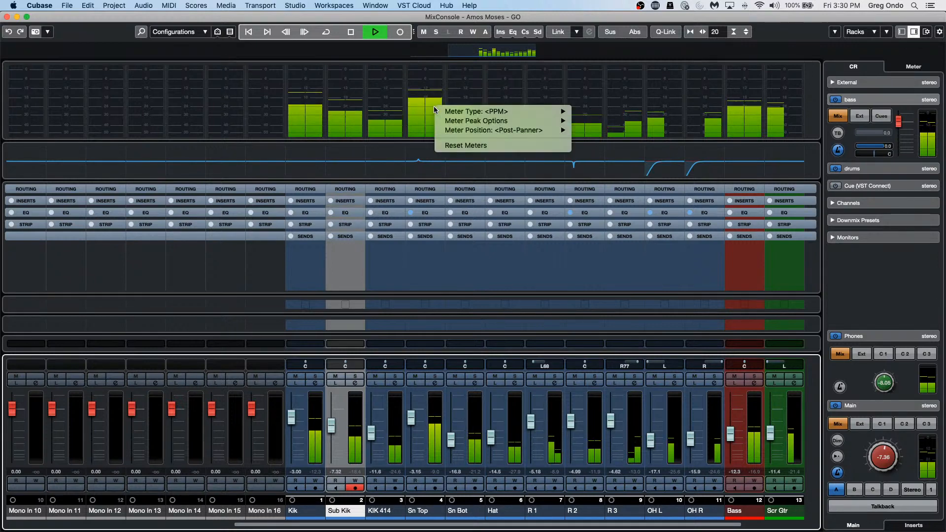
mouse_move(531, 113)
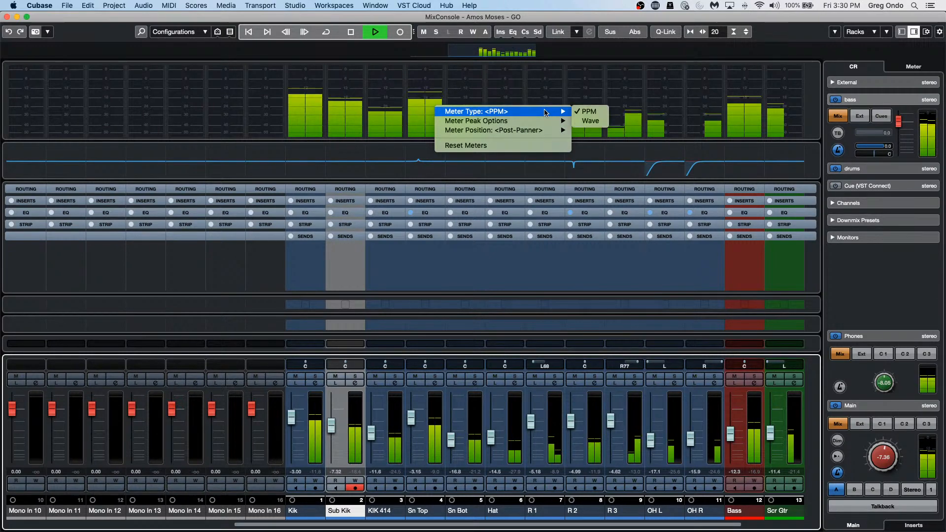
left_click(590, 121)
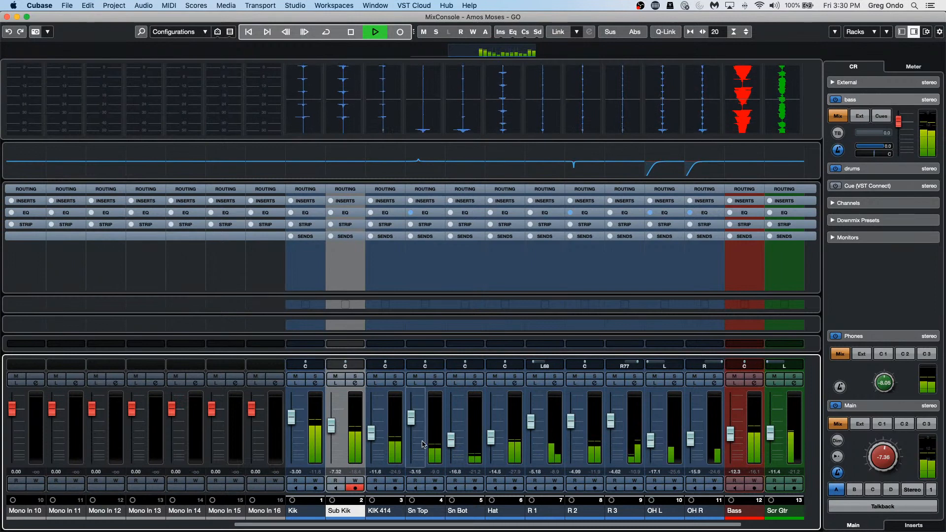
left_click_drag(282, 525, 306, 525)
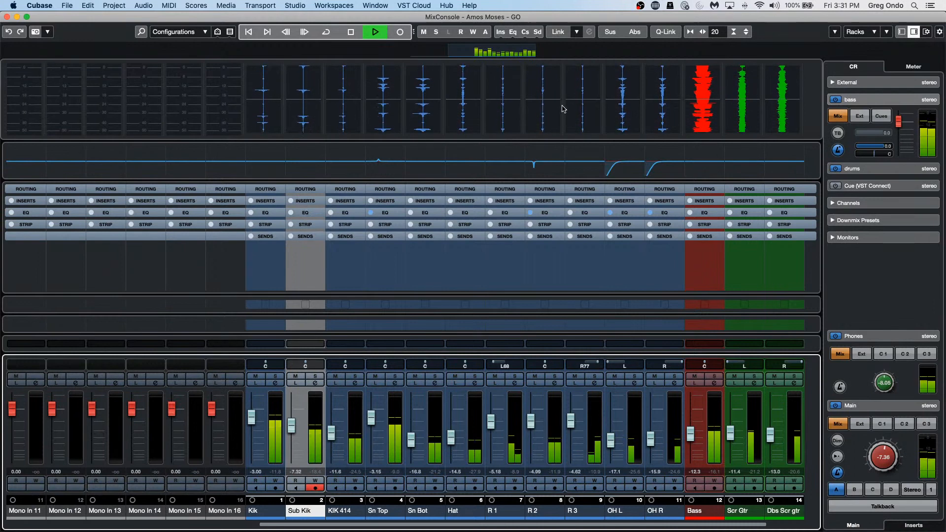
right_click(407, 98)
mouse_move(522, 103)
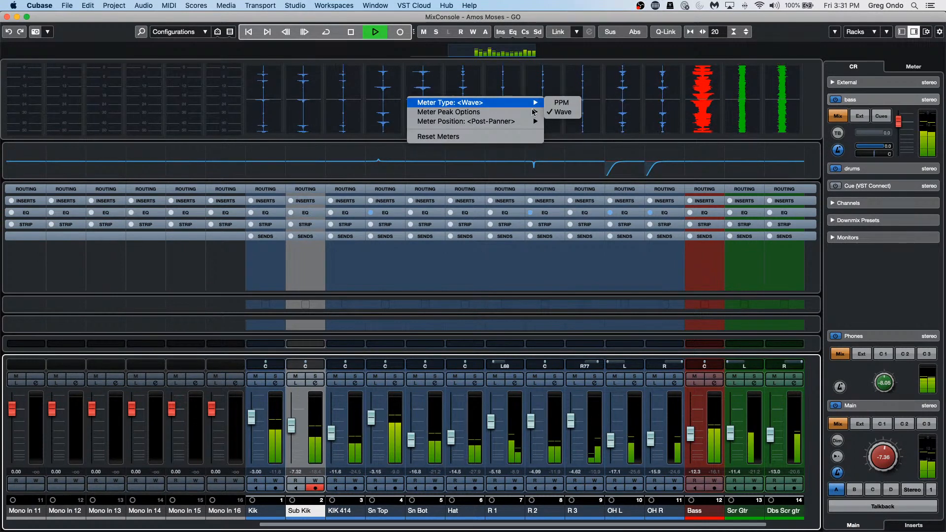
left_click(562, 103)
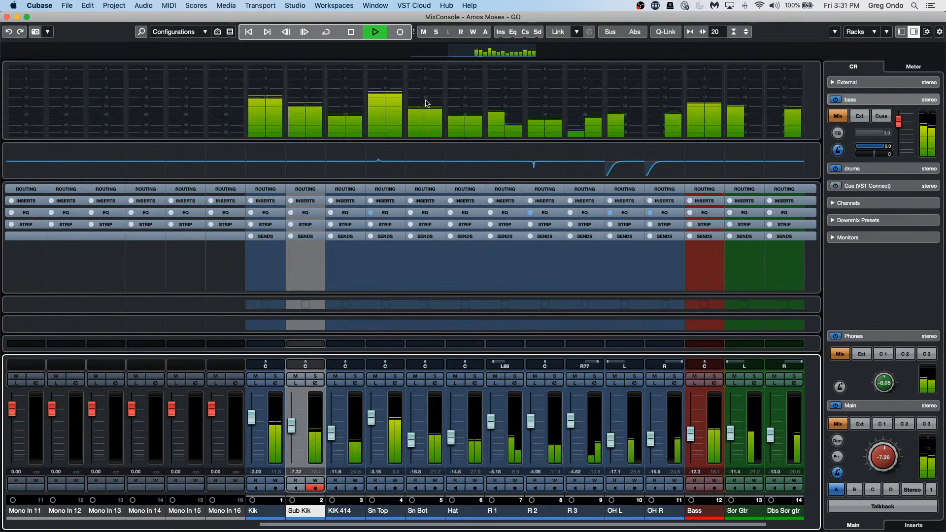
right_click(467, 94)
mouse_move(566, 99)
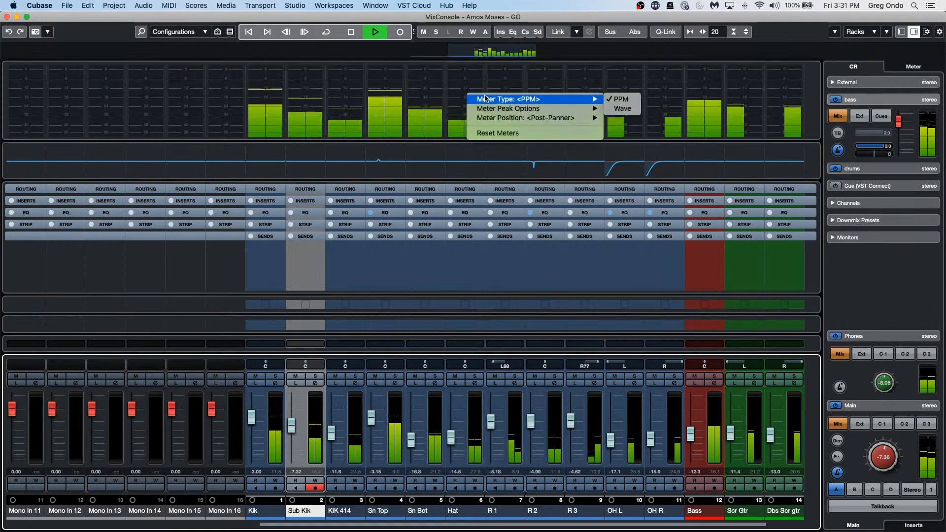
left_click(623, 108)
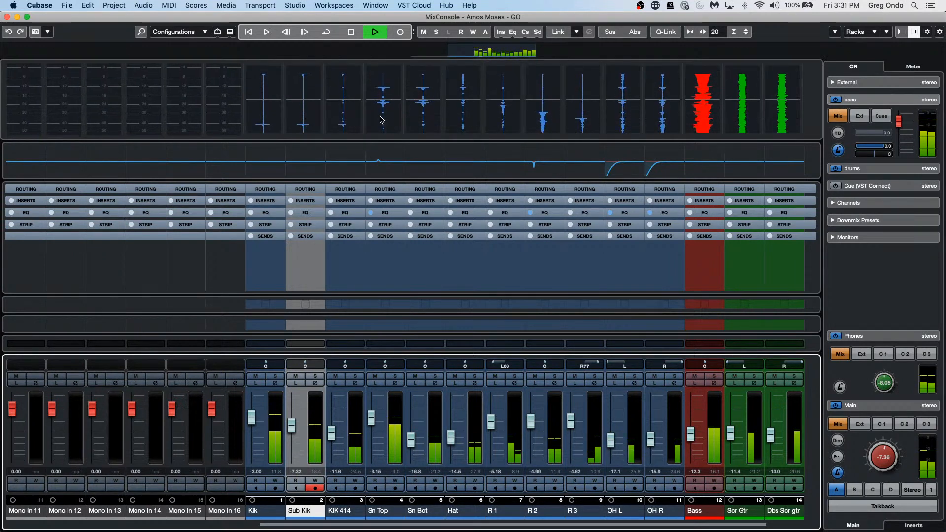
left_click(7, 17)
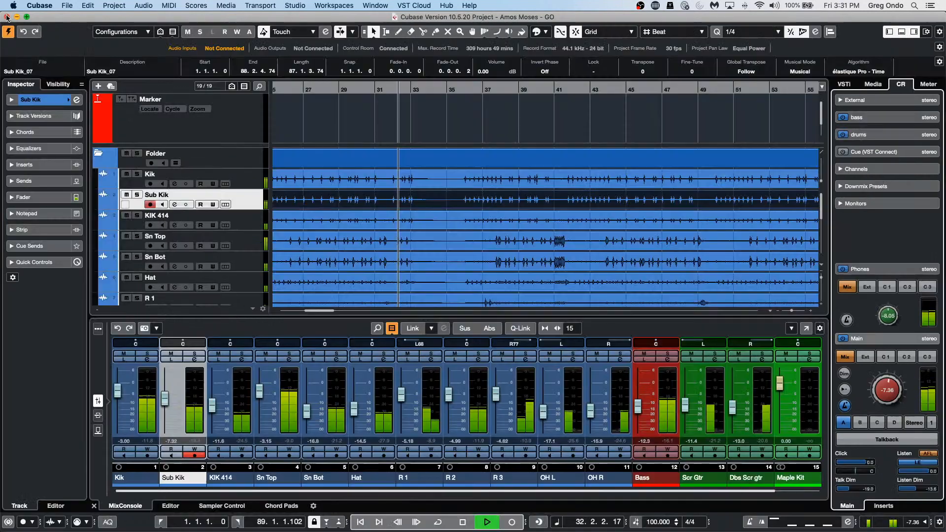
Step: Stop playback, restart it from the Transport bar, and scroll the mixer right toward Stereo Out
key("space")
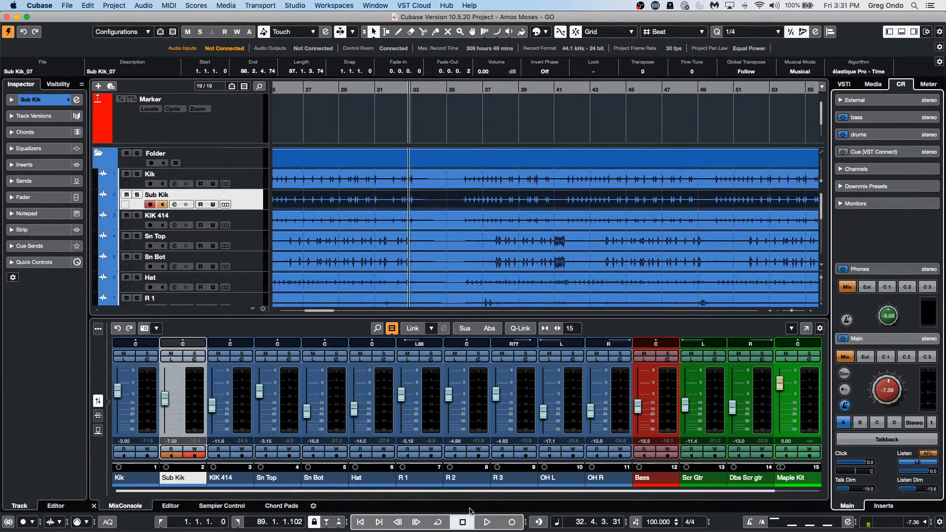
left_click(489, 522)
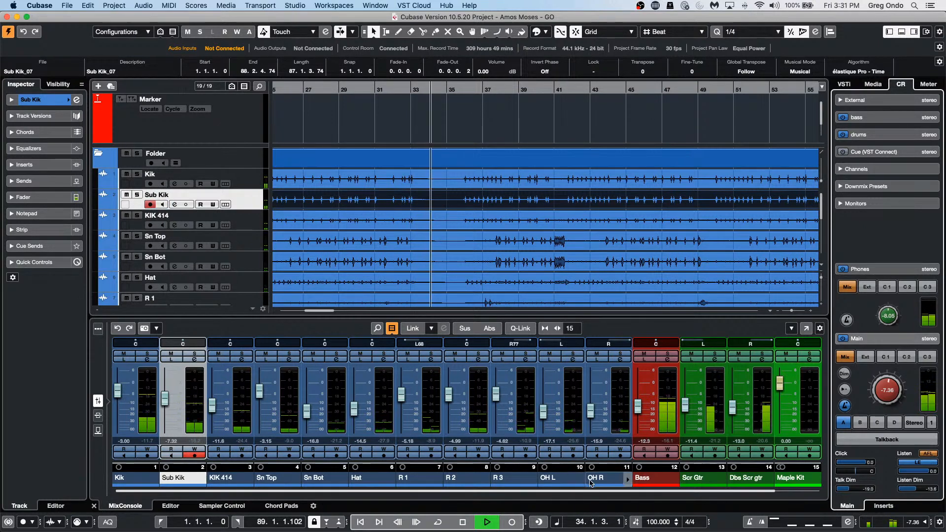
scroll(647, 492, "right", 1)
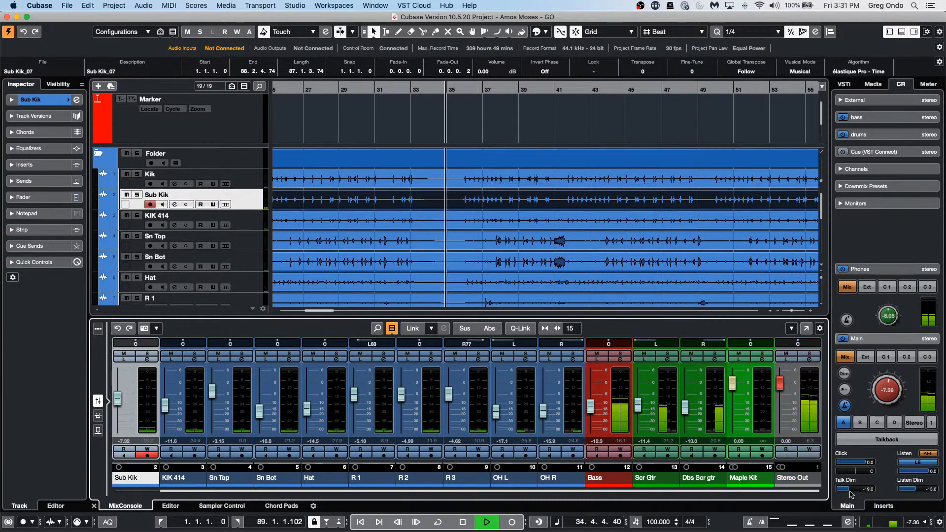
Step: Load Squasher from the Dynamics category into insert slot 1 of the Stereo Out channel
left_click(809, 360)
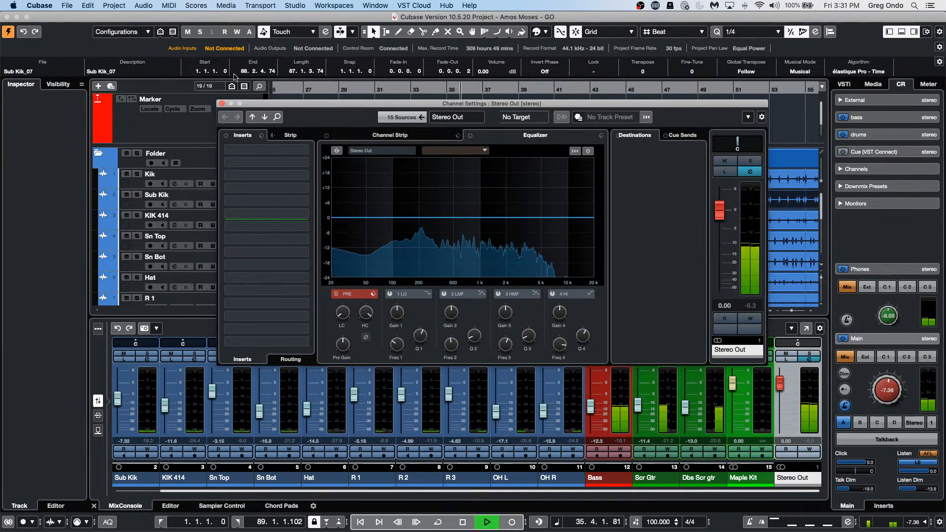
left_click(302, 150)
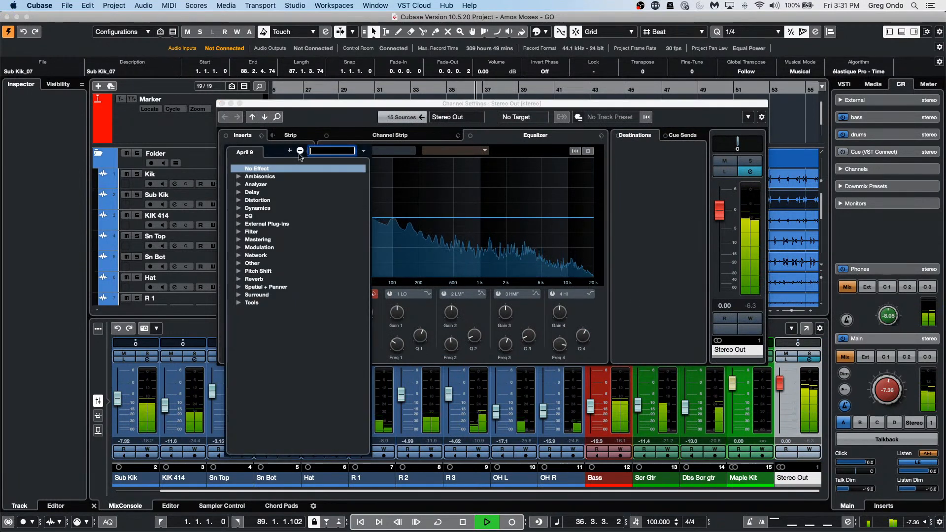
left_click(239, 200)
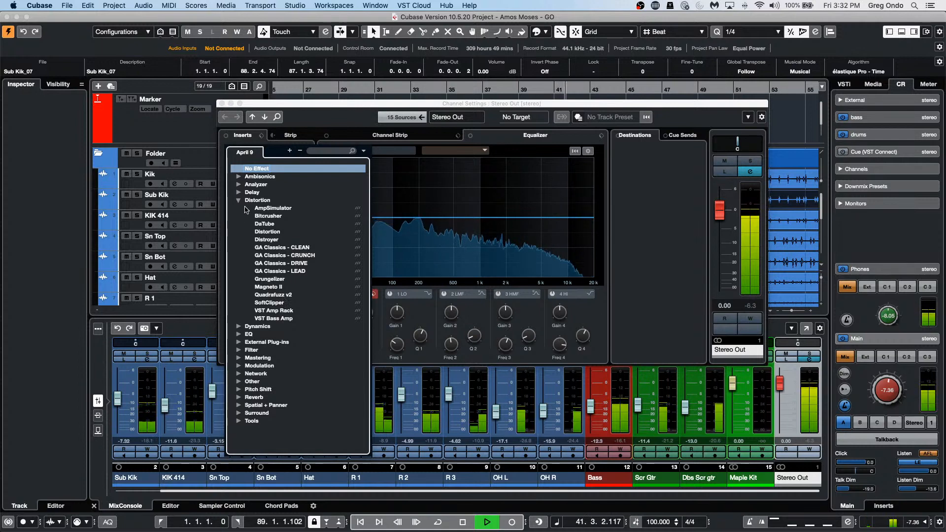
left_click(240, 326)
scroll(297, 383, "down", 5)
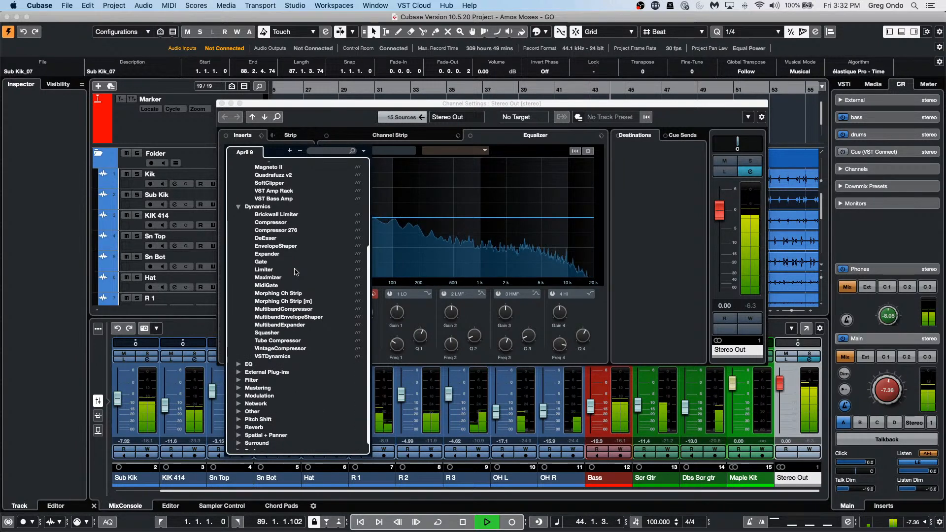
left_click(266, 333)
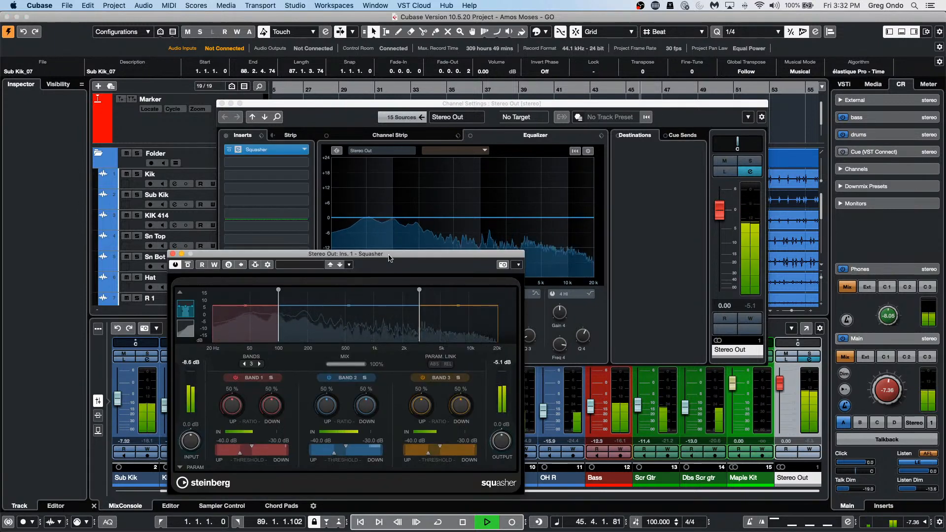
Step: Apply Squasher's Master Bus Glue preset, A/B it with bypass, and open insert 2's effect list
left_click_drag(389, 257, 443, 139)
left_click(365, 148)
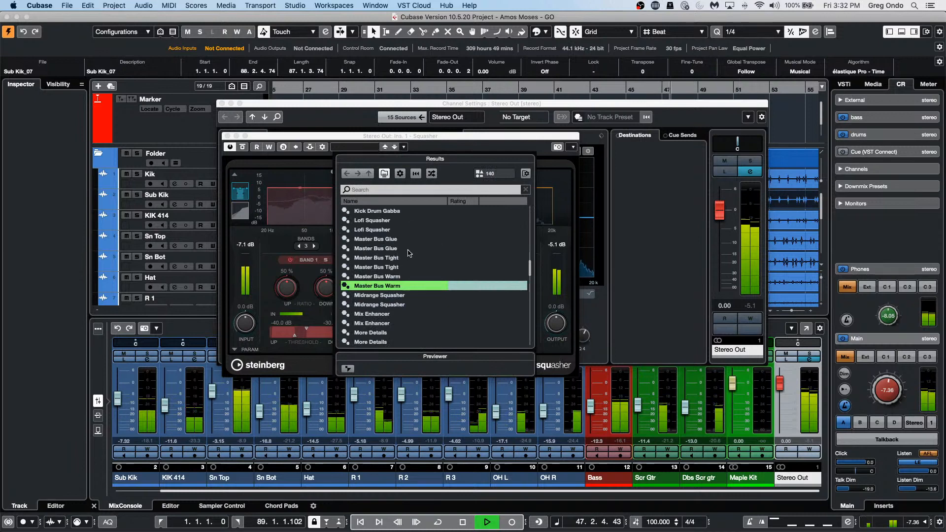
double_click(408, 249)
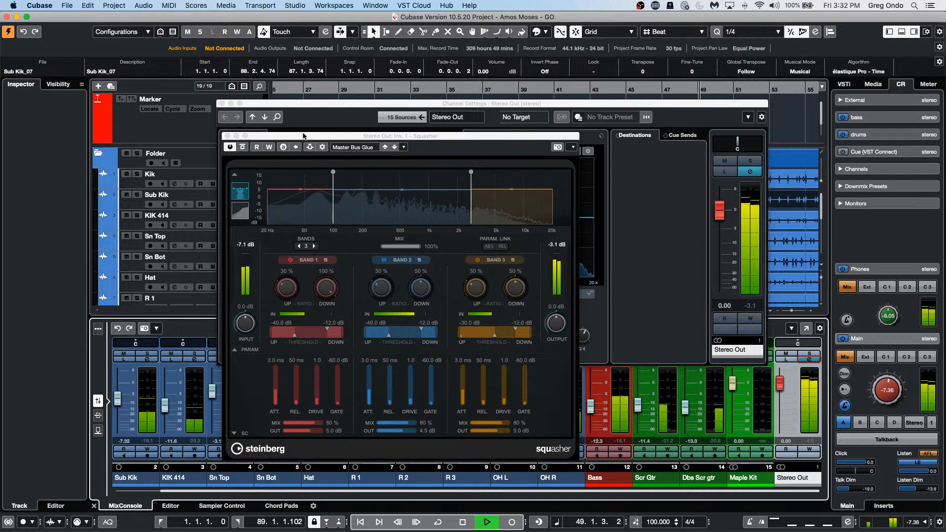
left_click_drag(303, 135, 617, 133)
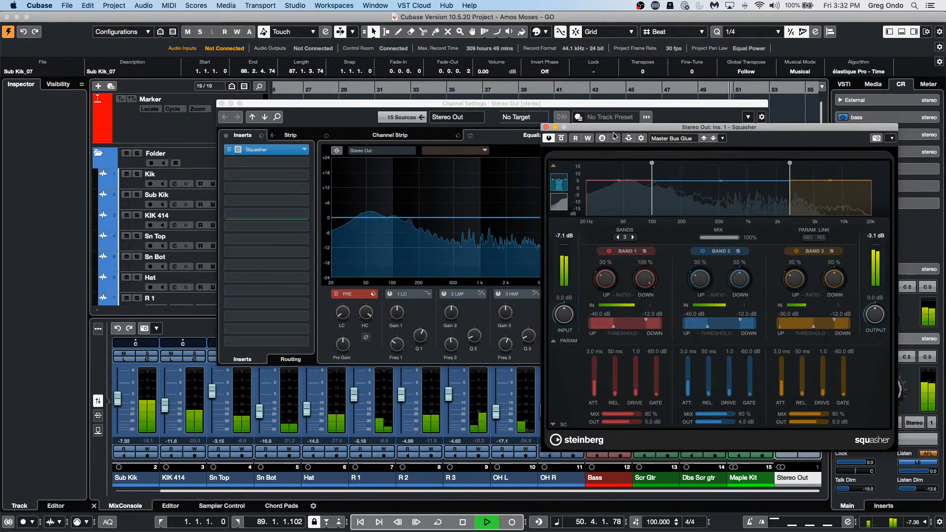
left_click(551, 138)
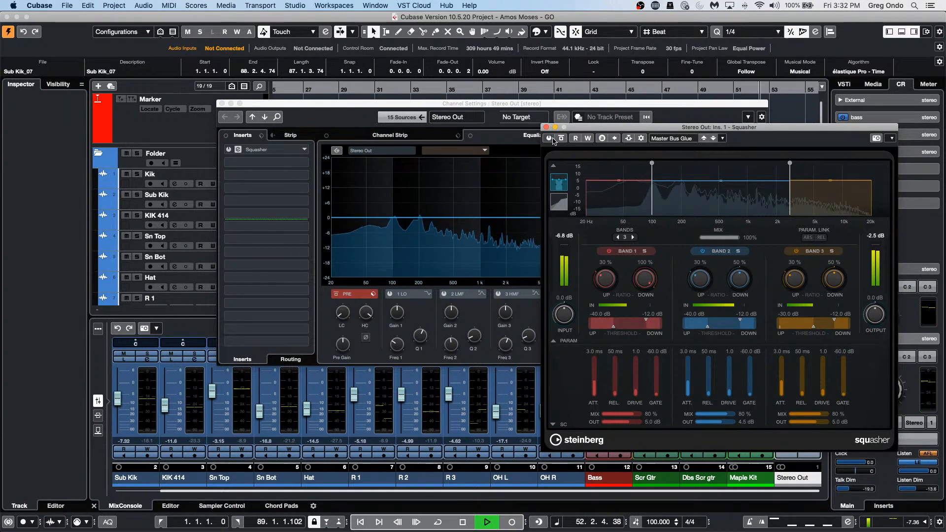
left_click(550, 138)
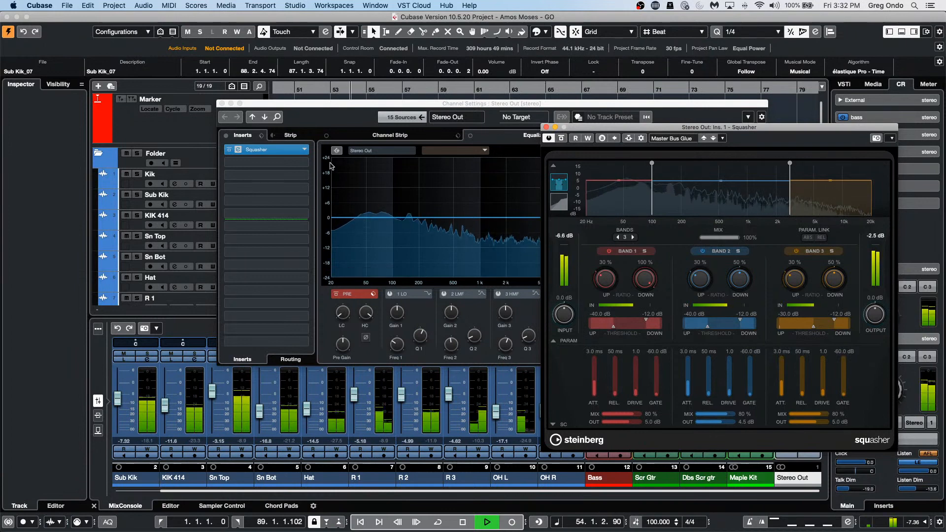
left_click(305, 163)
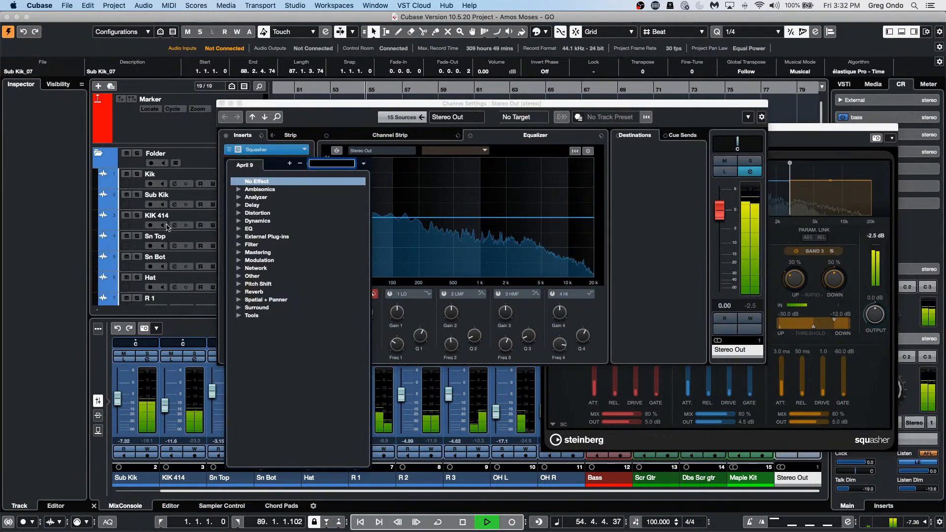
Step: Load Frequency into insert 2, add a band 5 boost, and set band 5 to M/S
left_click(240, 228)
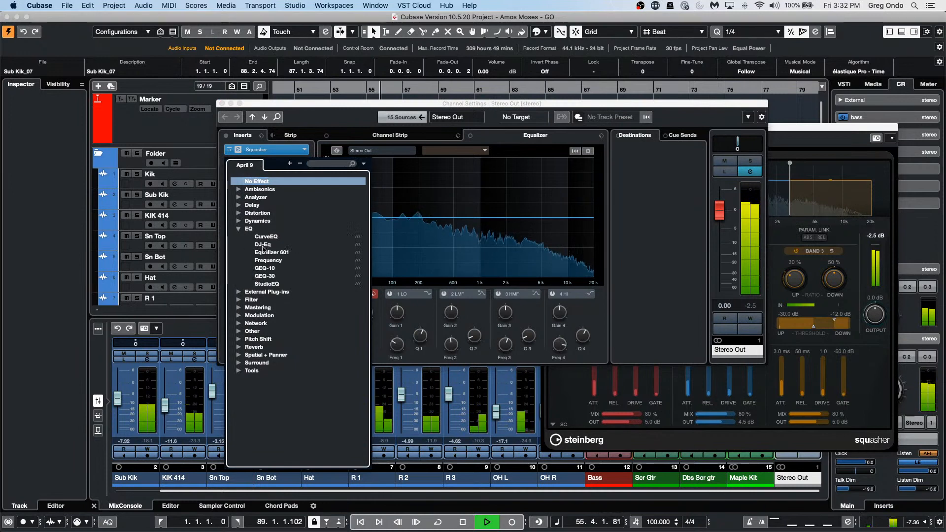
left_click(268, 260)
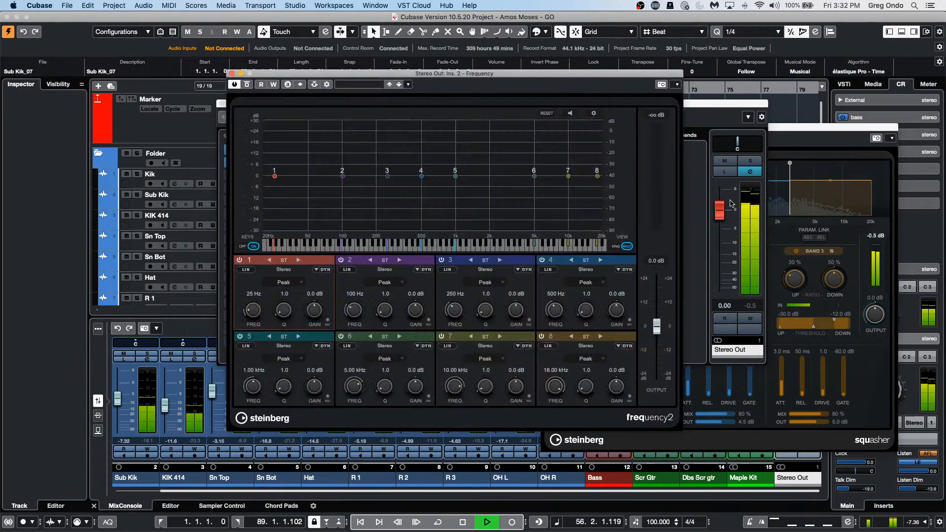
left_click_drag(455, 176, 464, 166)
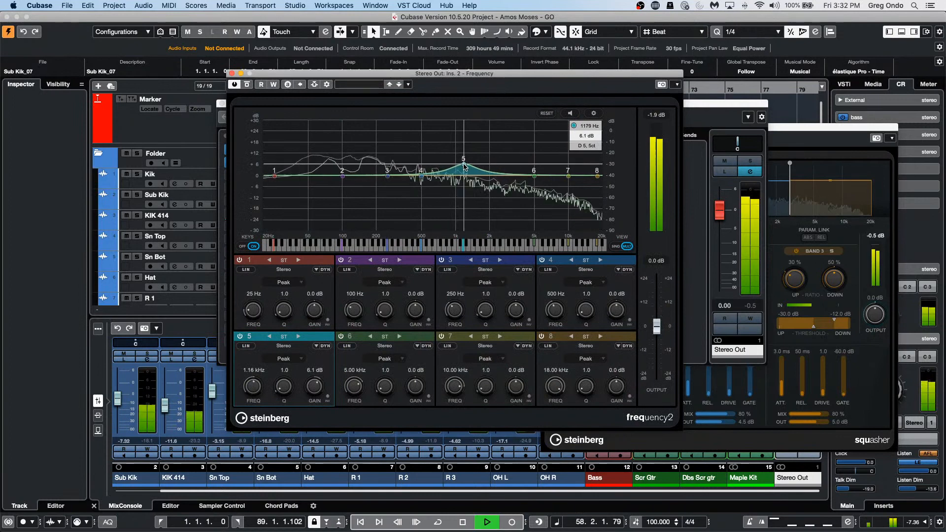
left_click(298, 336)
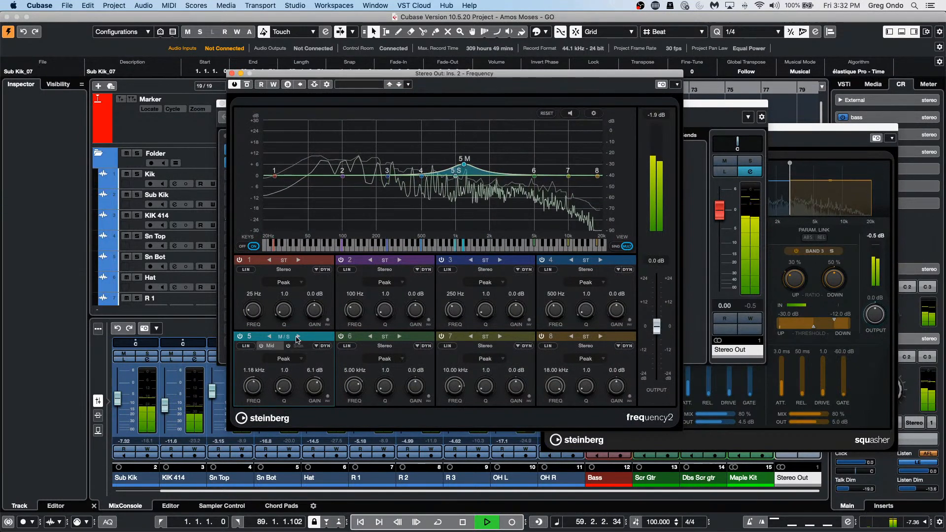
left_click(269, 336)
left_click(298, 337)
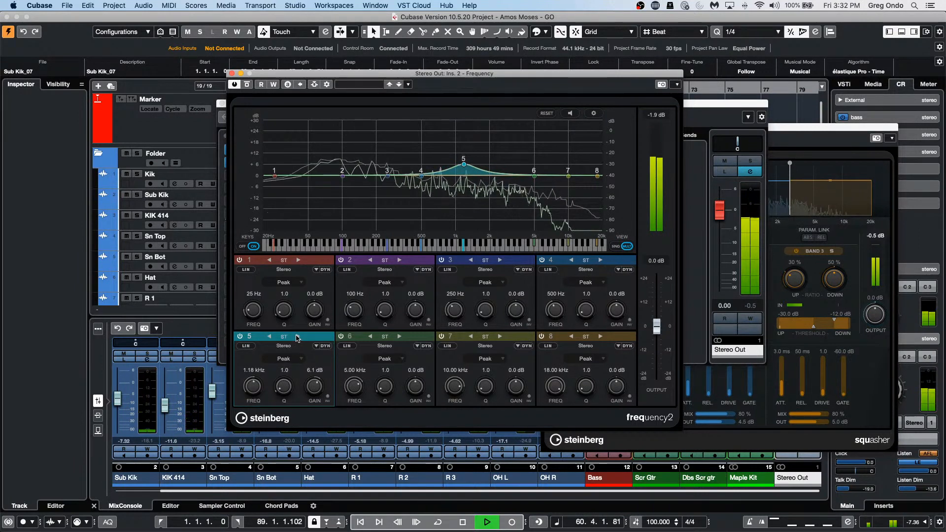
left_click(298, 336)
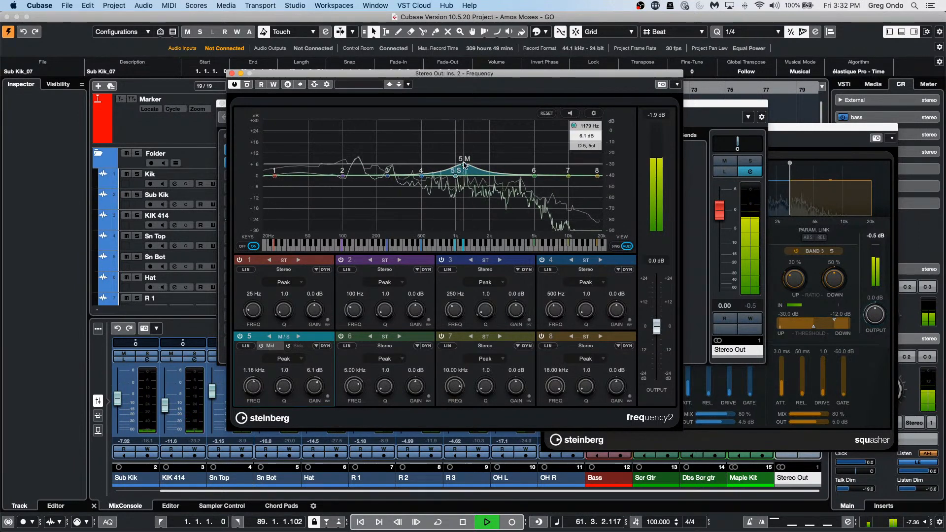
Step: Shape band 5: a narrow side boost in the mids, a mid boost of 10.1 dB at 12.60 kHz
left_click_drag(457, 167, 439, 163)
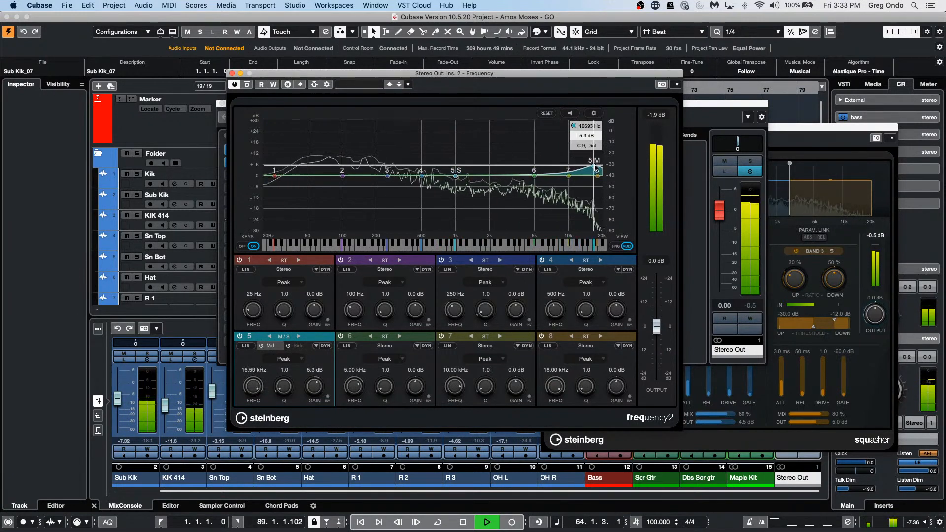
left_click_drag(589, 156, 590, 157)
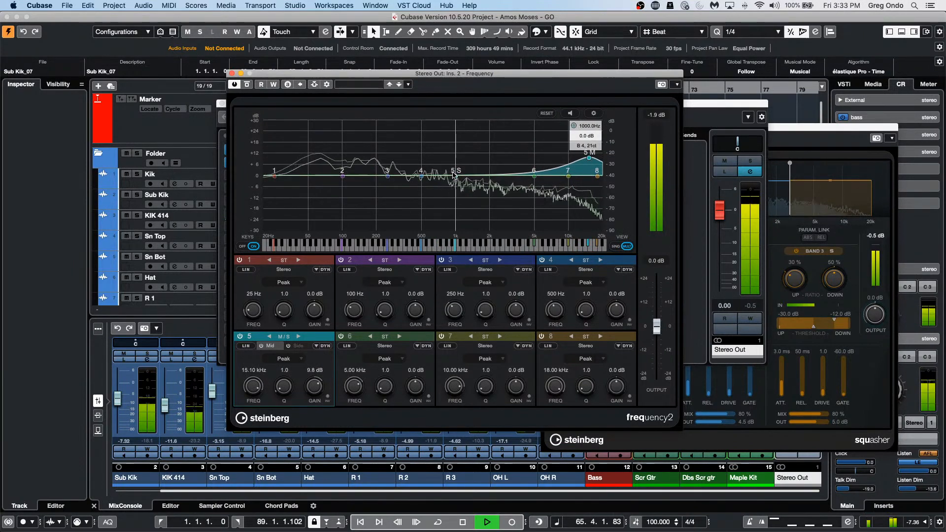
left_click_drag(455, 178, 430, 198)
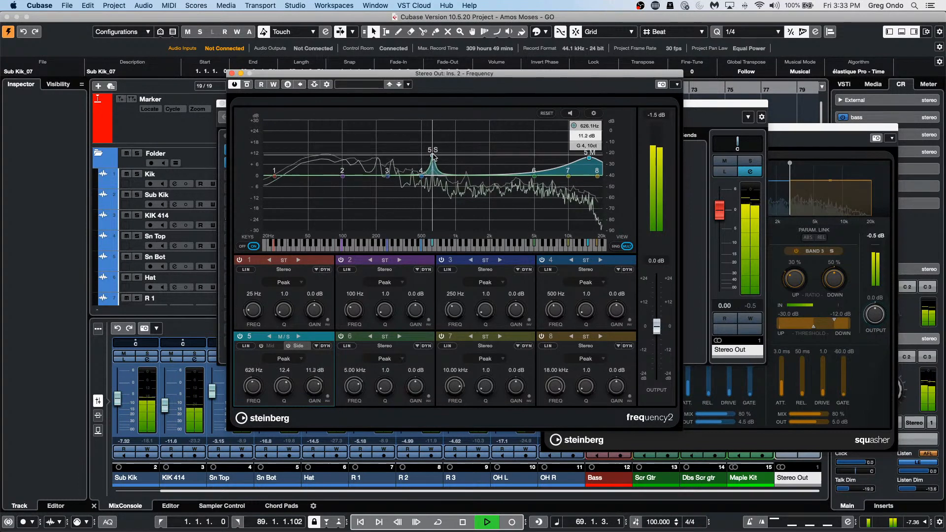
left_click_drag(404, 152, 379, 156)
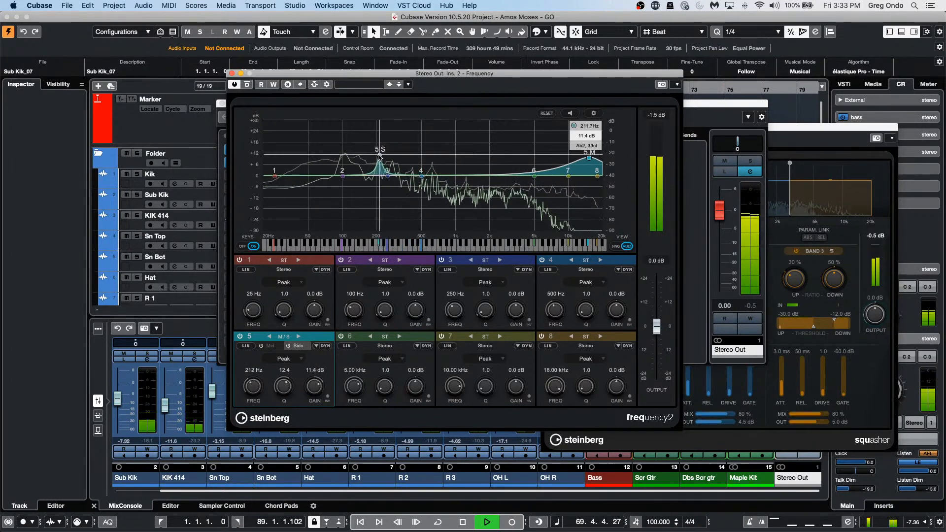
left_click_drag(426, 195, 441, 154)
left_click(570, 114)
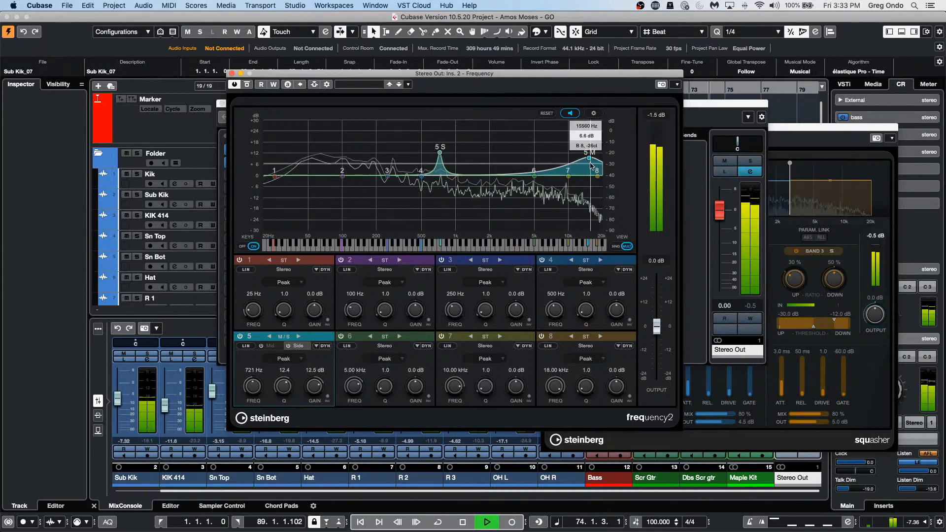
left_click_drag(587, 158, 580, 156)
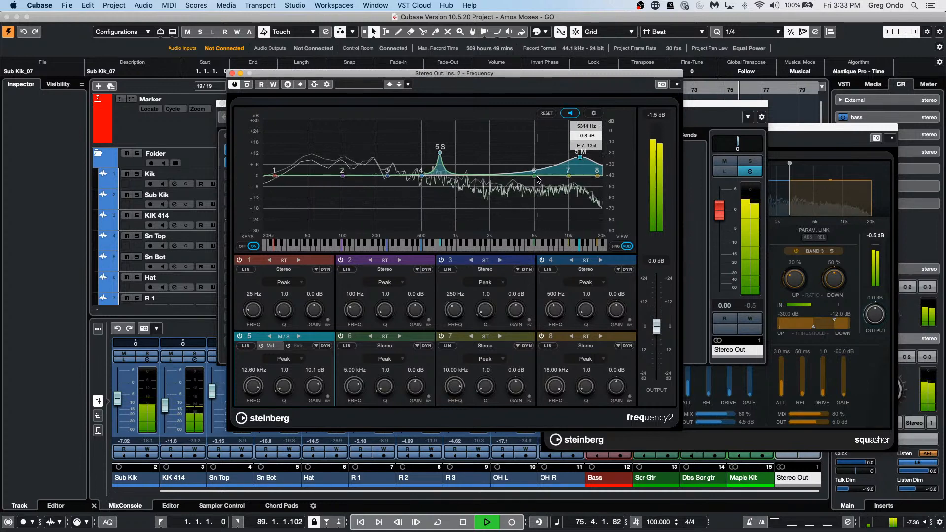
Step: Set band 6 to left/right processing, stop playback, and close the Frequency window
left_click(371, 337)
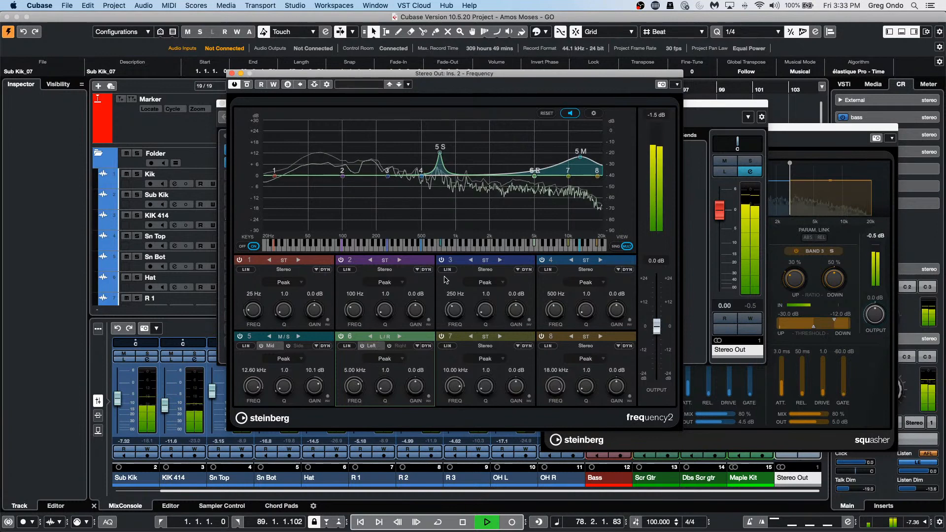
key("space")
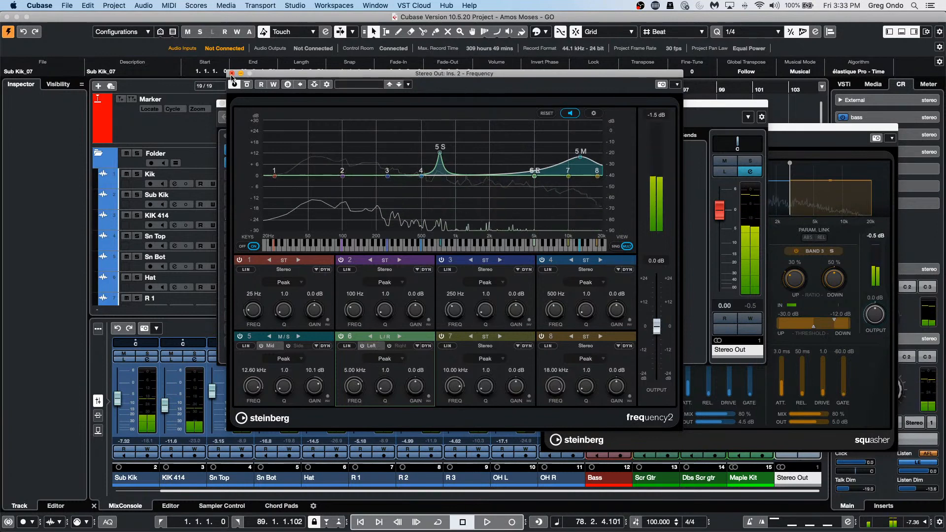
left_click(233, 73)
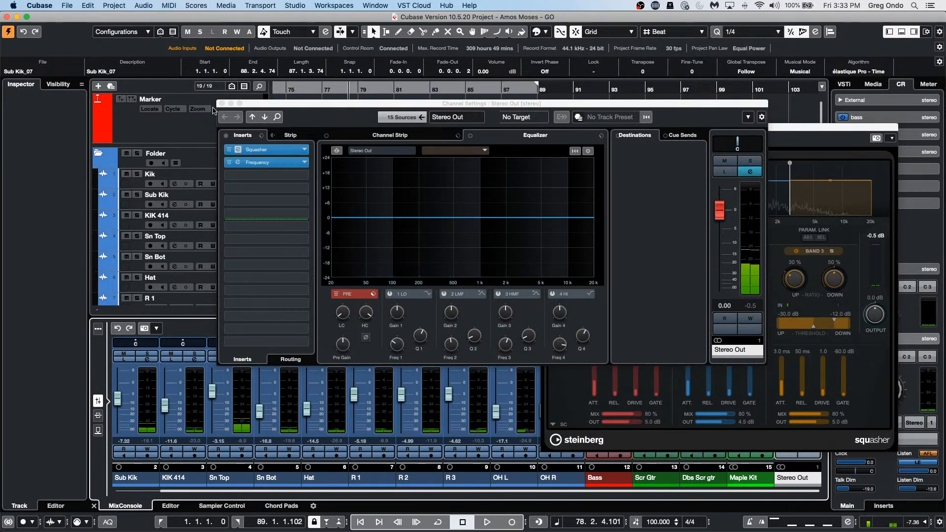
Step: Remove Squasher from insert 1, undo the removal, and resume playback
left_click(266, 149)
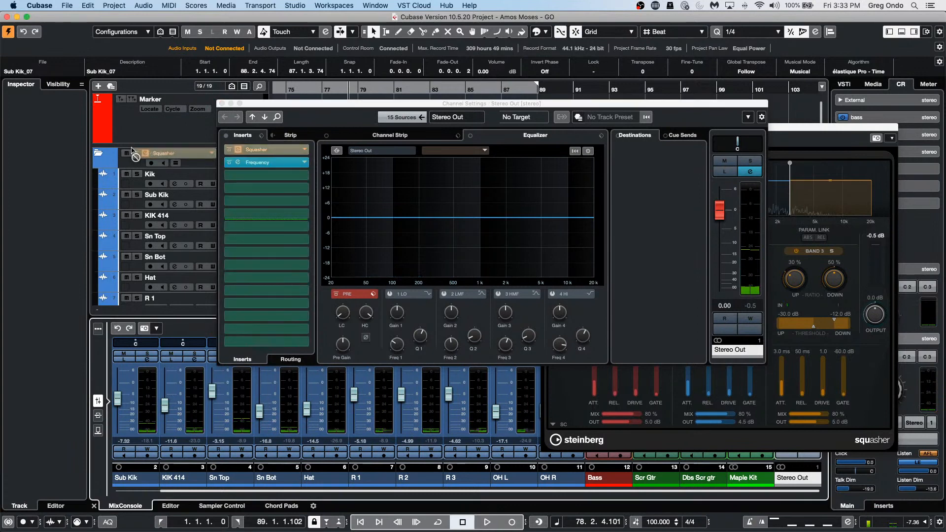
left_click(133, 150)
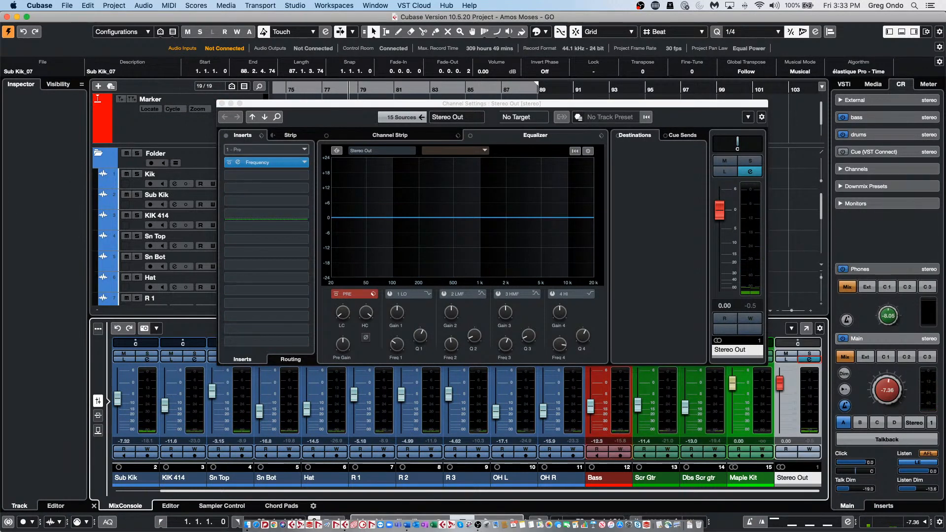
key("alt+z")
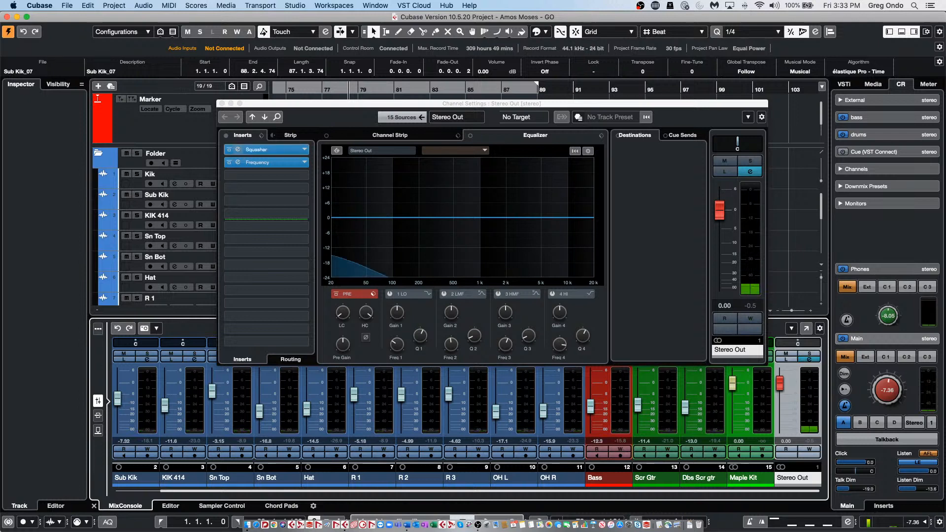
key("space")
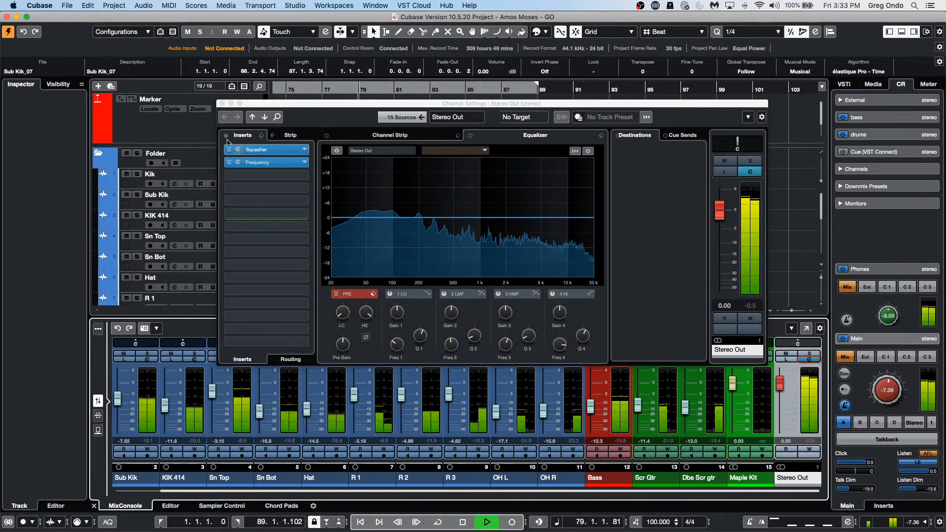
Step: Add SuperVision with the Control Room View preset to insert 3, then close the Stereo Out channel settings
left_click(303, 176)
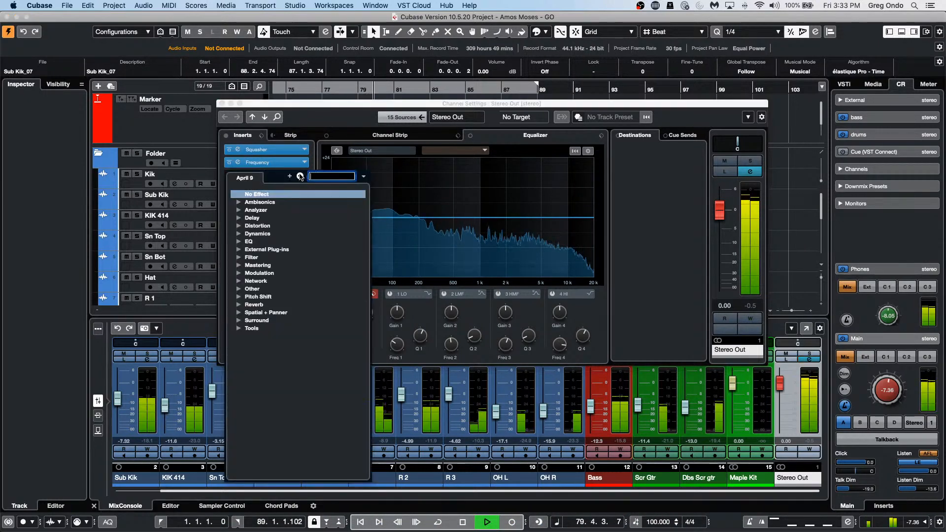
left_click(238, 210)
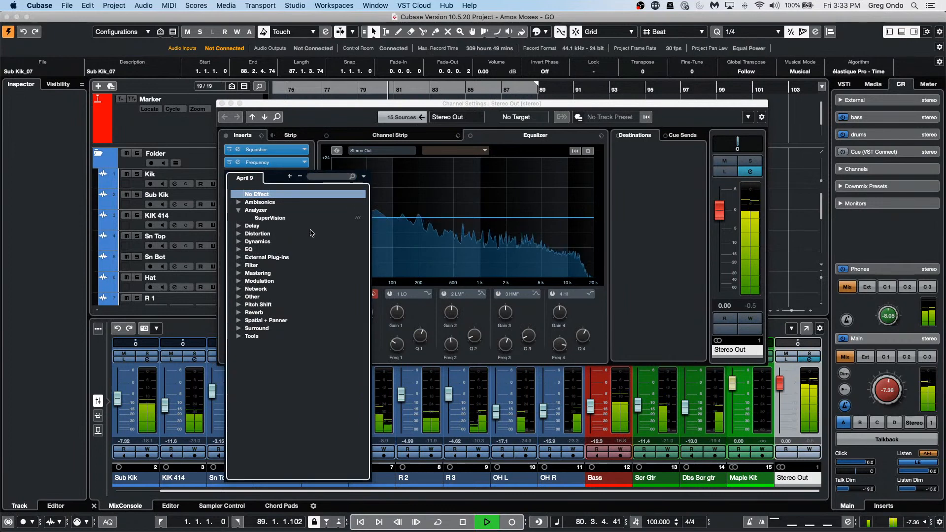
left_click(288, 217)
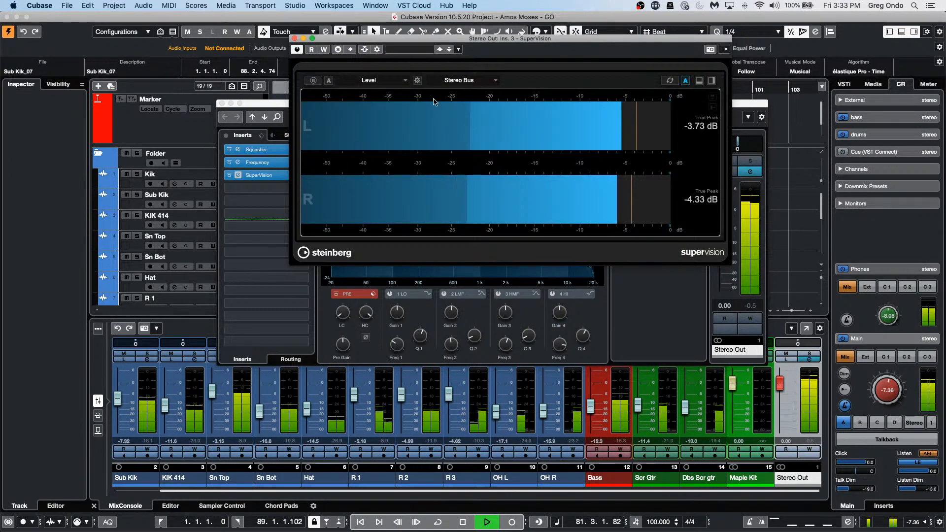
left_click(411, 50)
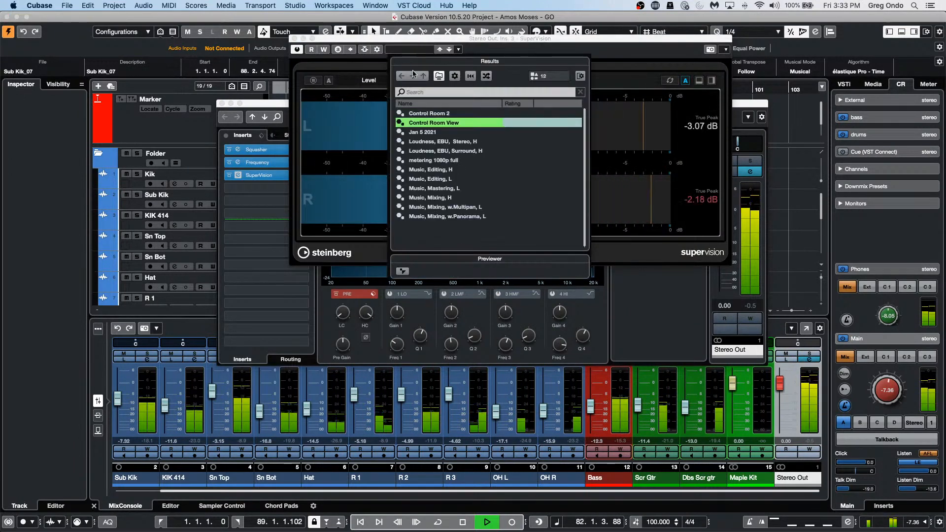
double_click(433, 122)
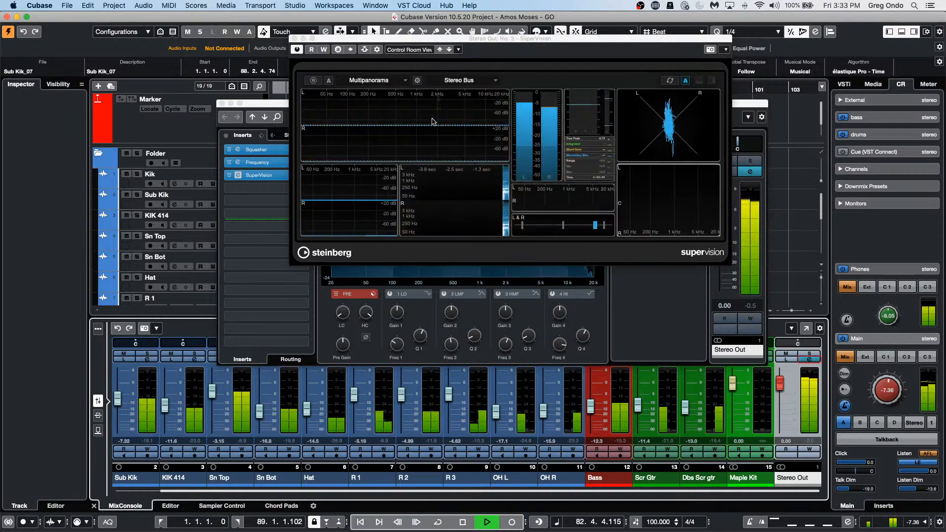
left_click(311, 38)
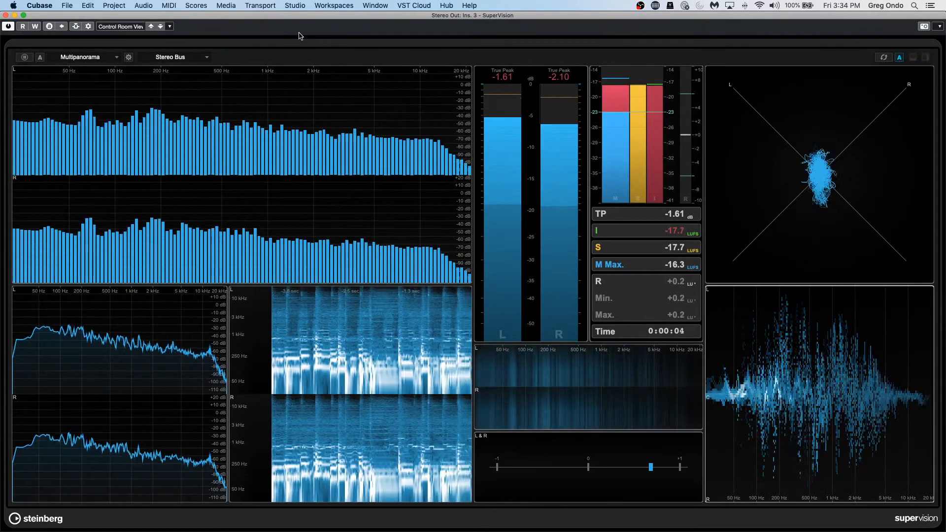
left_click(5, 16)
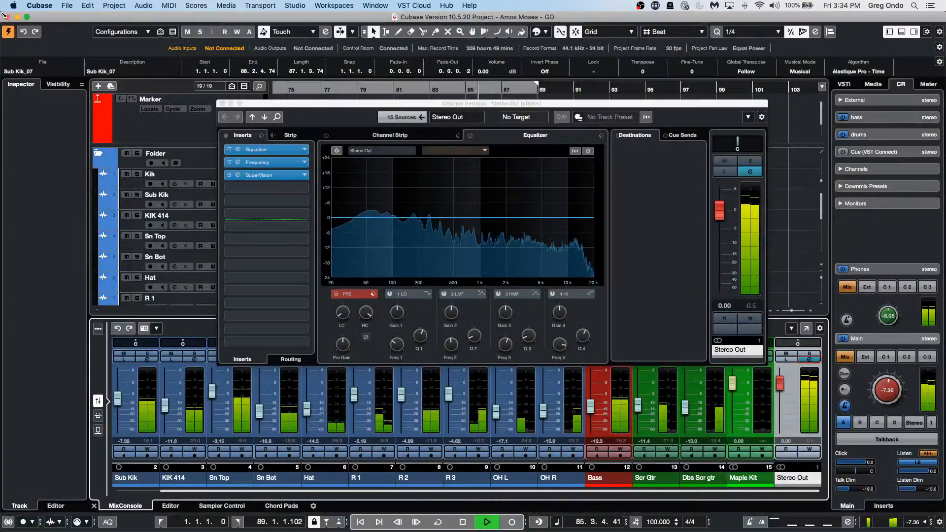
left_click(222, 103)
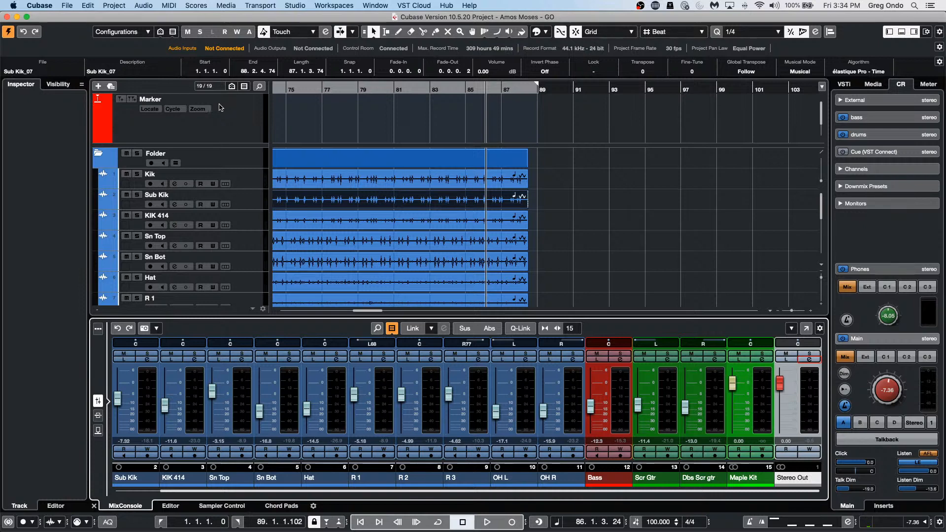
Step: Range-select sections of Kik, Sub Kik and KIK 414 and copy them to bars 93–99
right_click(347, 178)
left_click(362, 179)
left_click_drag(356, 174, 691, 183)
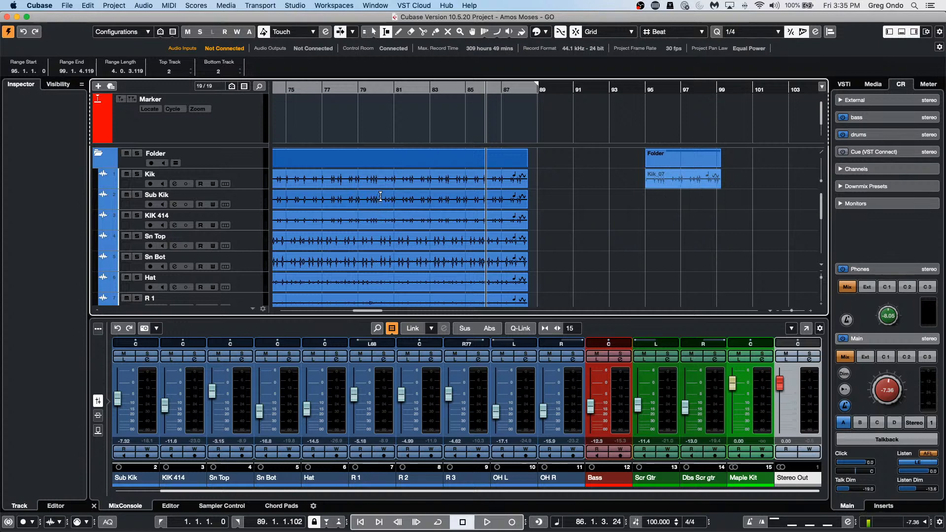
left_click_drag(380, 200, 695, 196)
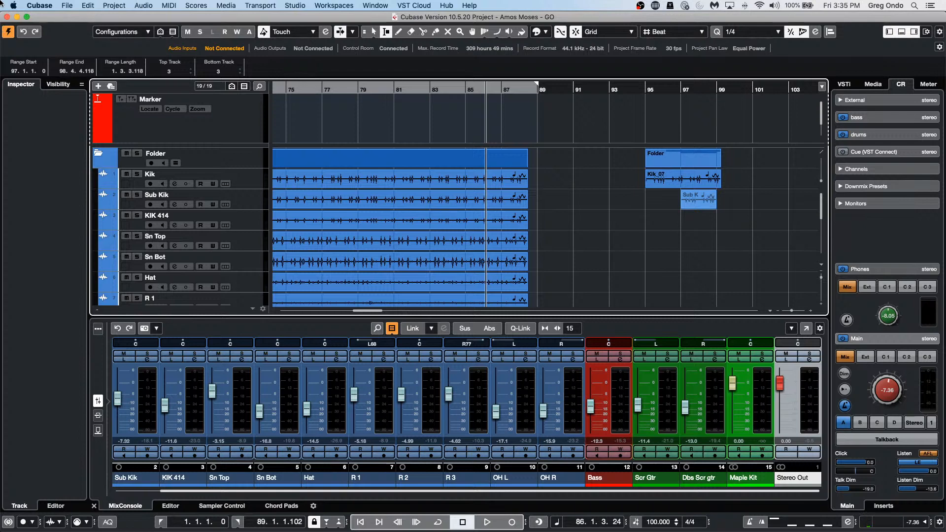
left_click_drag(367, 218, 636, 225)
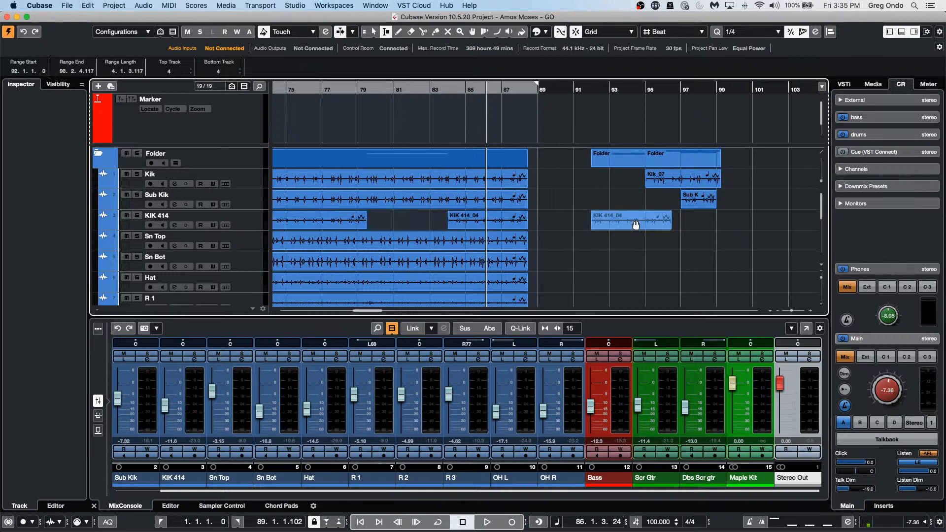
key("super+z")
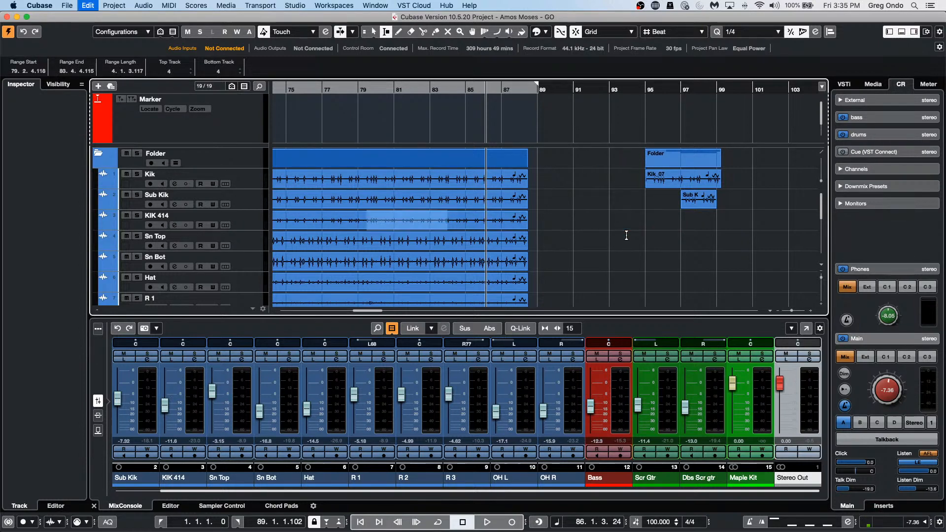
left_click_drag(424, 223, 675, 226)
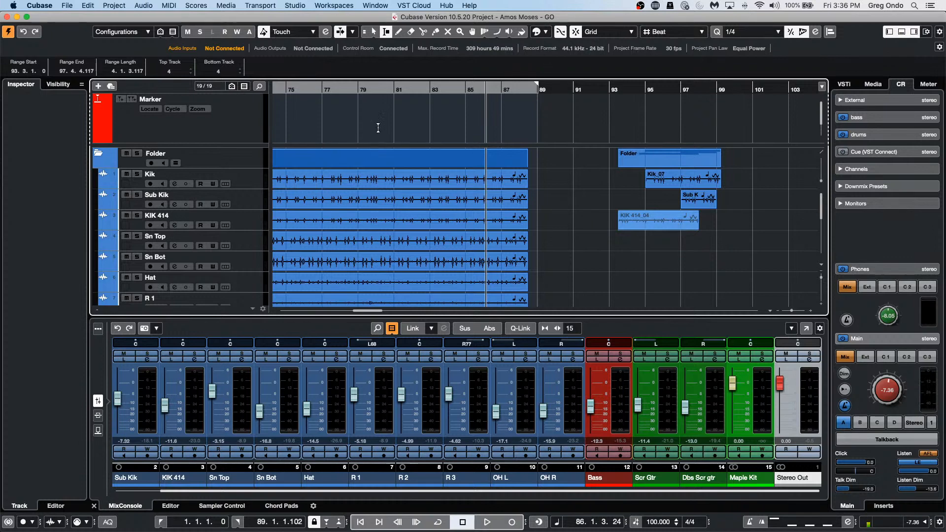
Step: Move the left and right locators to bars 7 and 13
mouse_move(537, 84)
left_mouse_down()
mouse_move(275, 94)
mouse_move(493, 90)
left_mouse_up()
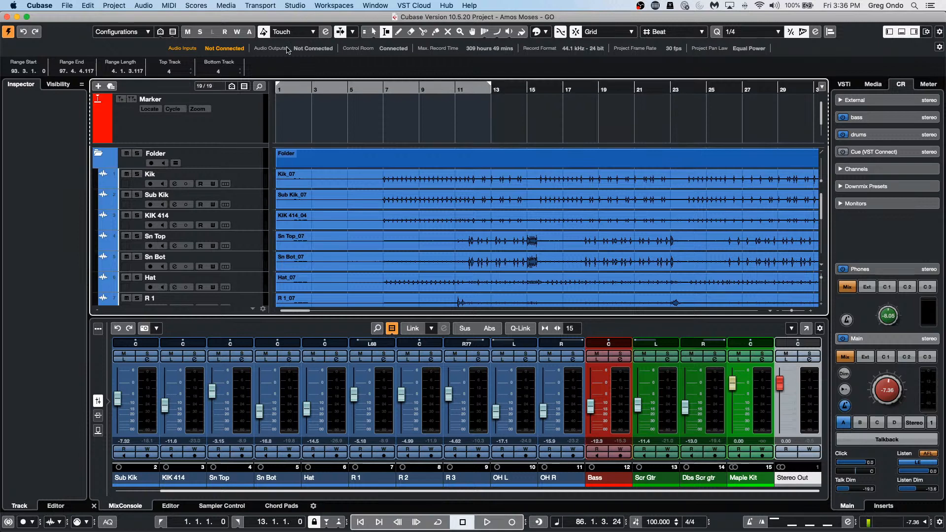
left_click(67, 5)
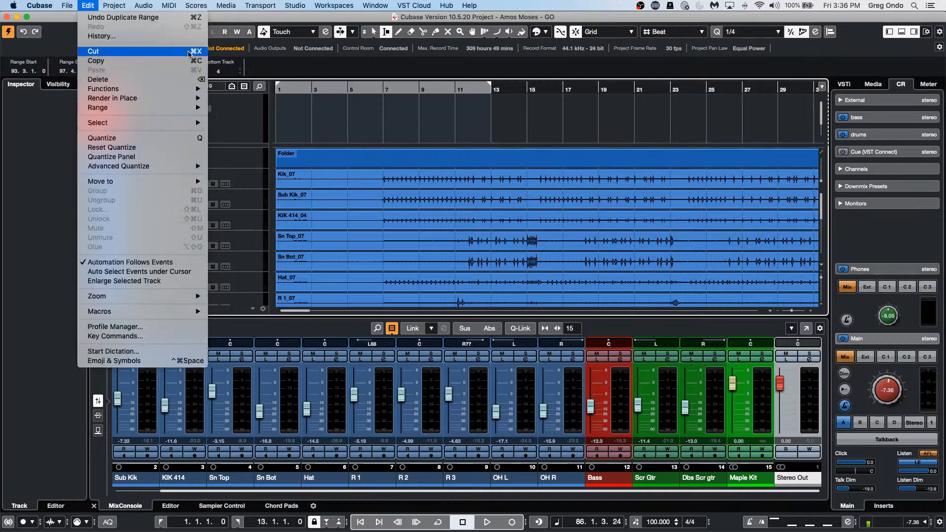
left_click(570, 114)
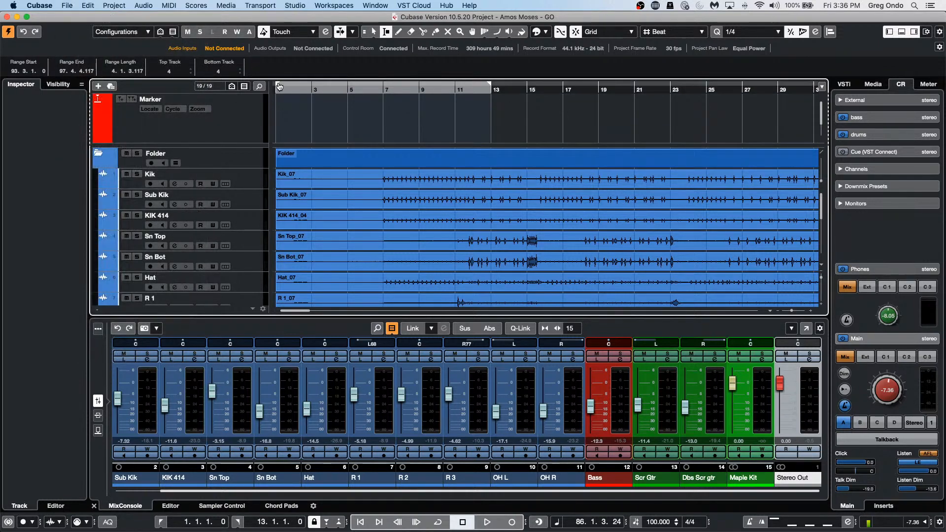
left_click_drag(278, 85, 383, 102)
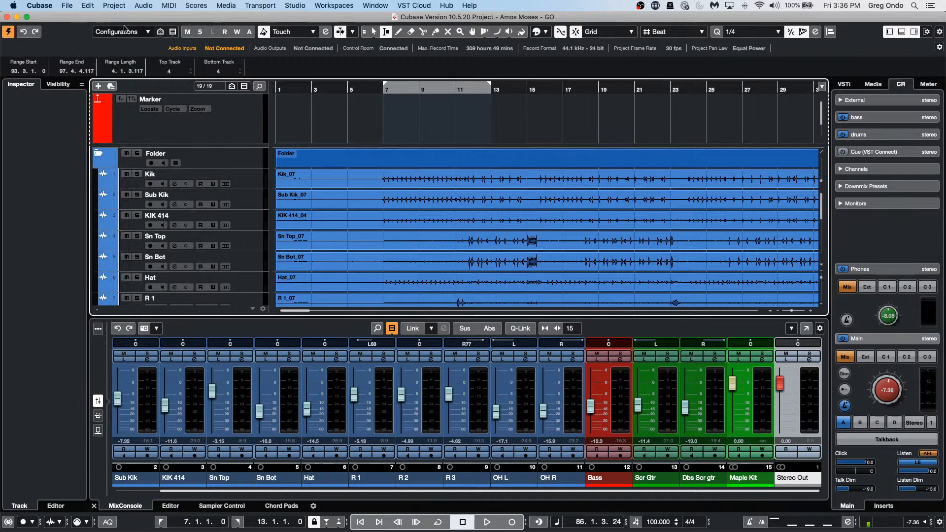
left_click(67, 6)
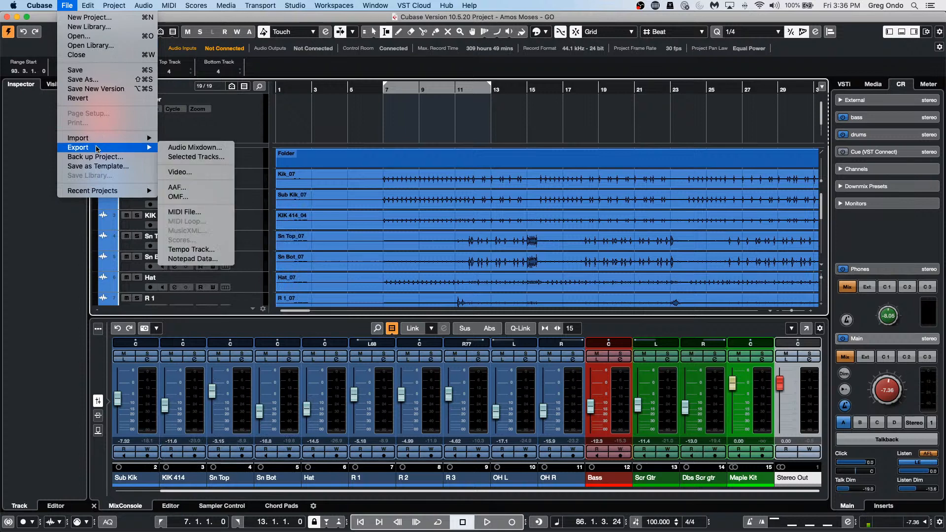
Step: Export a realtime Stereo Out Wave mixdown named 'April 9' through the export queue
left_click(204, 148)
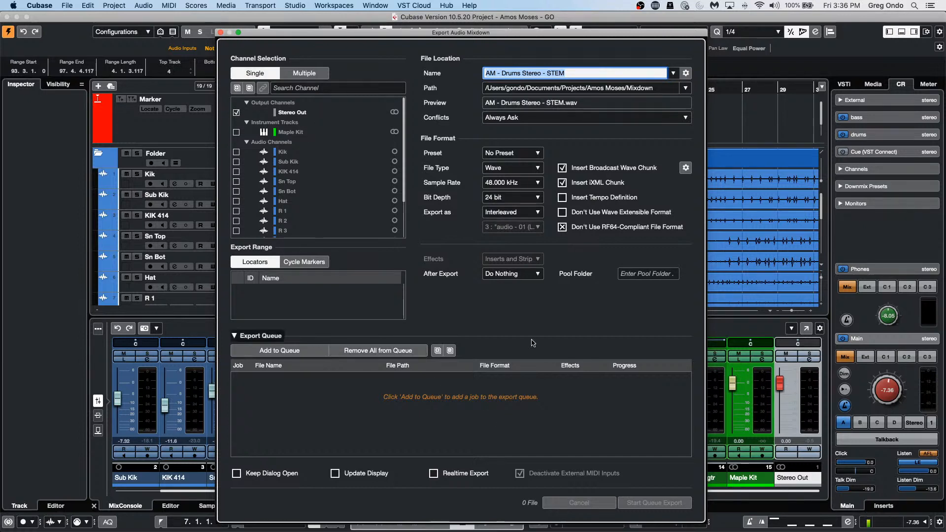
left_click(530, 274)
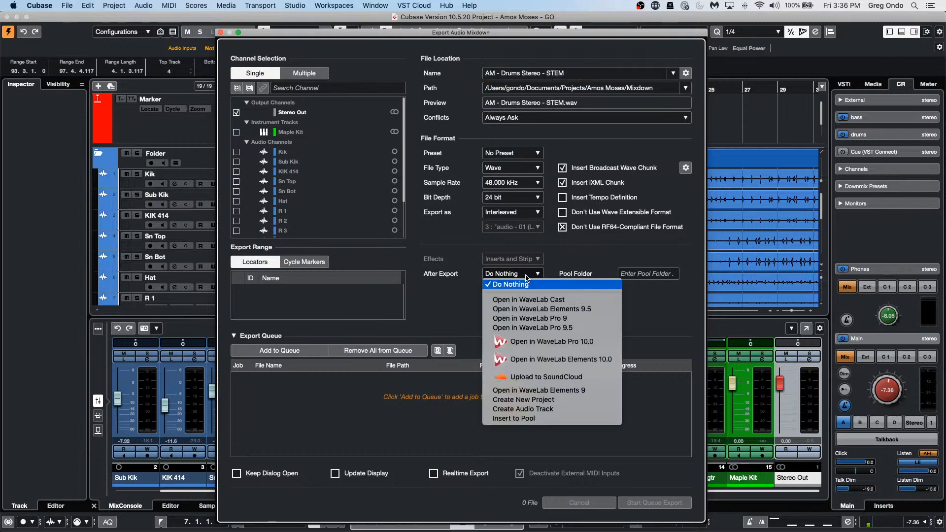
left_click(459, 293)
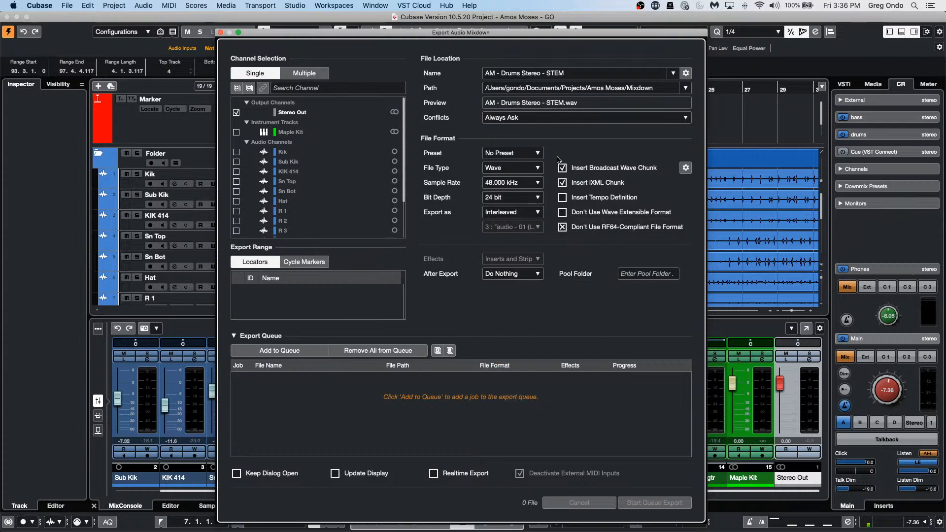
left_click(567, 72)
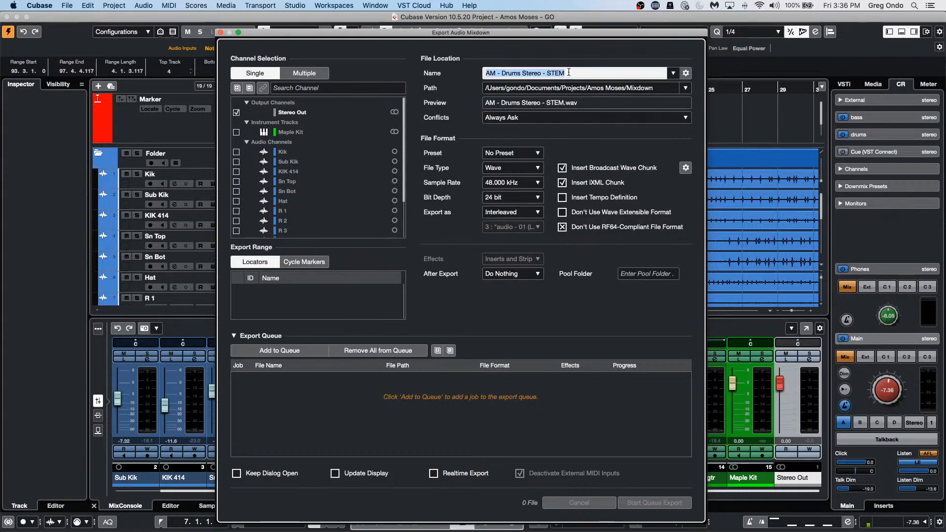
type("A")
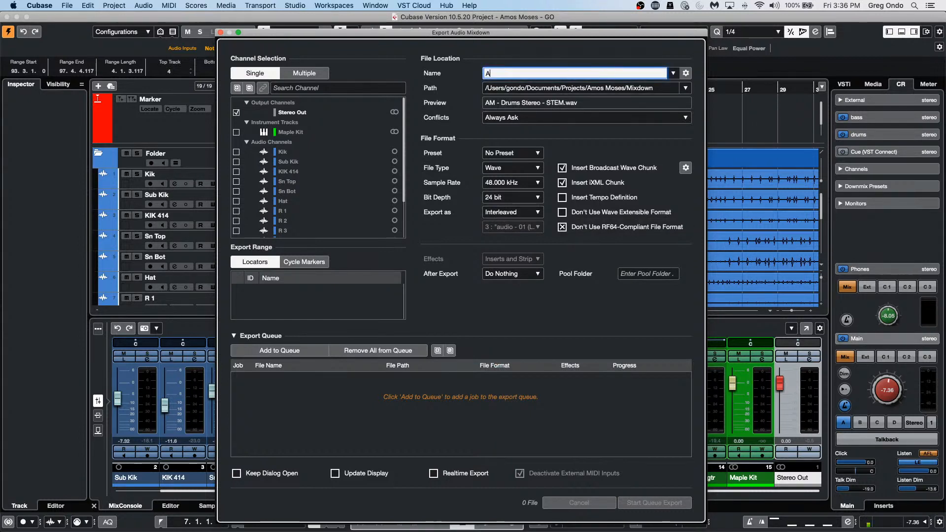
type("pril 9")
key("Return")
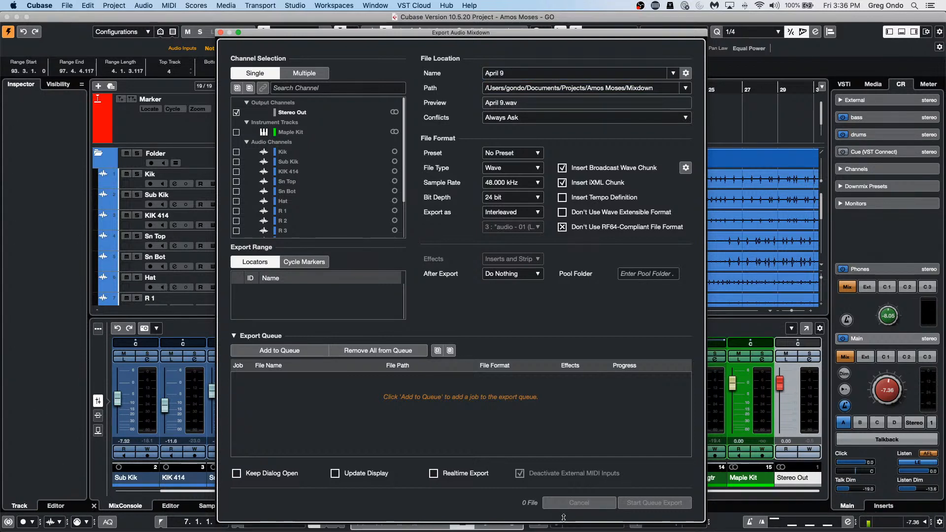
left_click(434, 474)
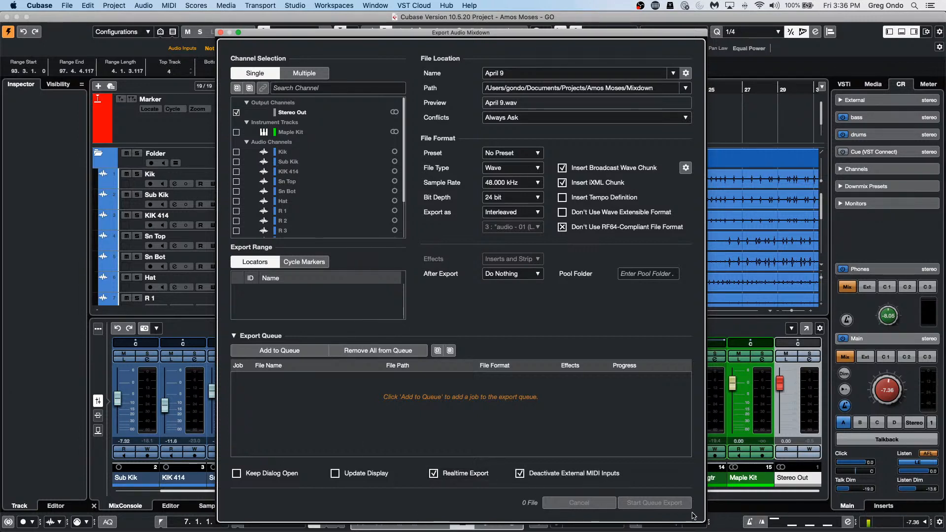
left_click(251, 354)
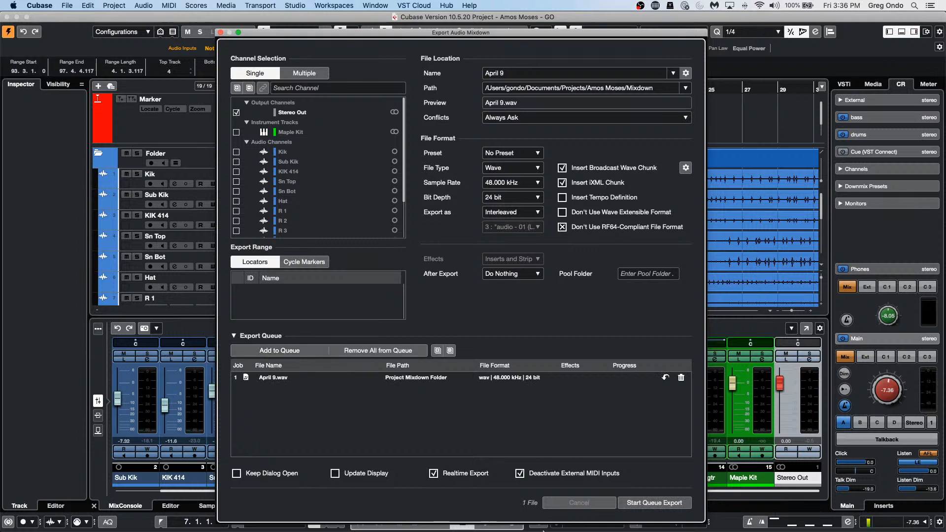
left_click(654, 507)
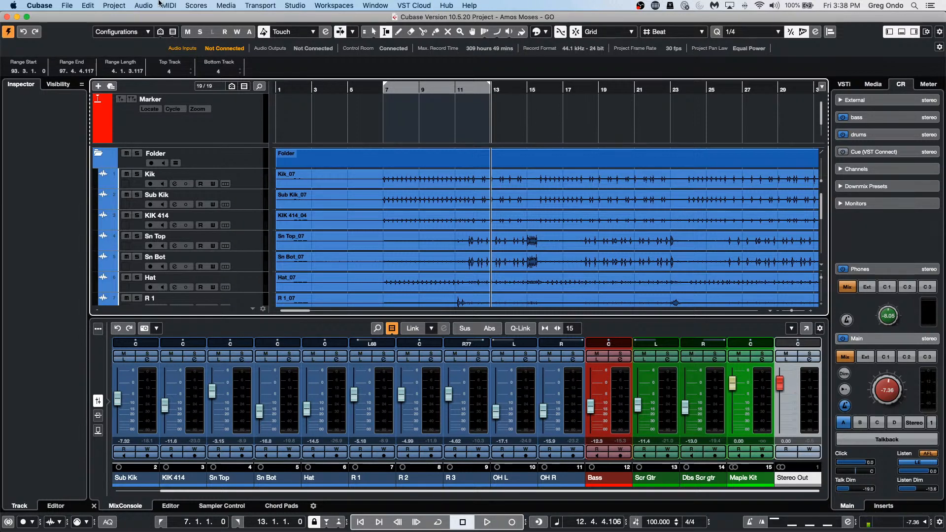
Step: Create a new empty project
left_click(64, 5)
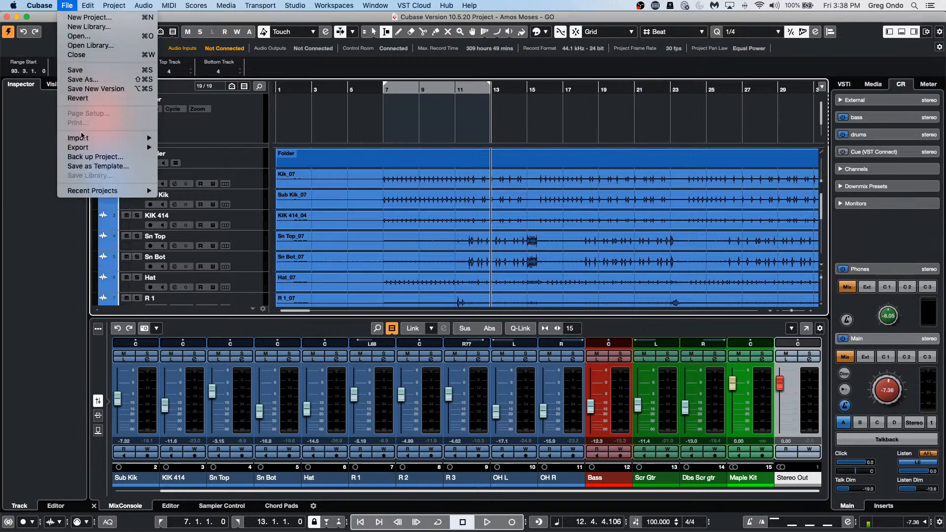
mouse_move(123, 190)
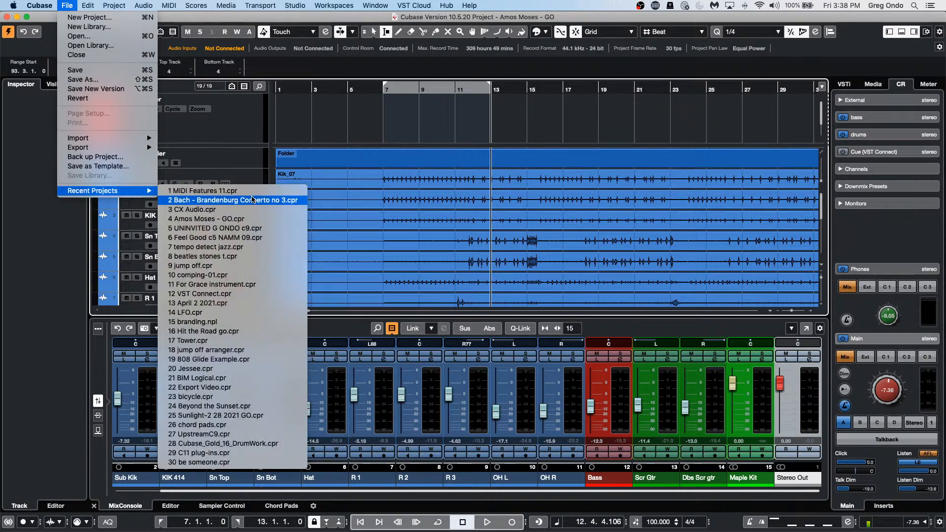
left_click(108, 19)
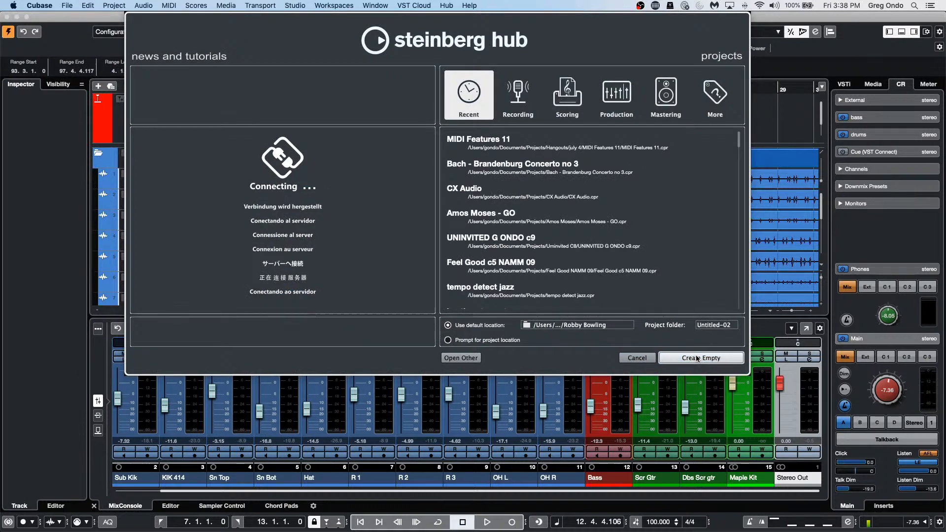
left_click(697, 358)
Step: Import DeNoiser (off).wav from the WaveLab Audio files folder
left_click(67, 5)
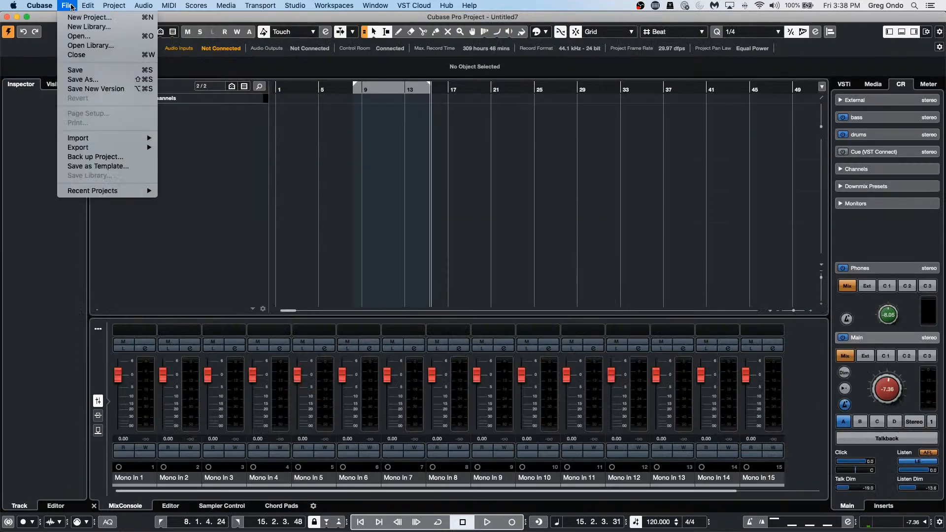
mouse_move(127, 138)
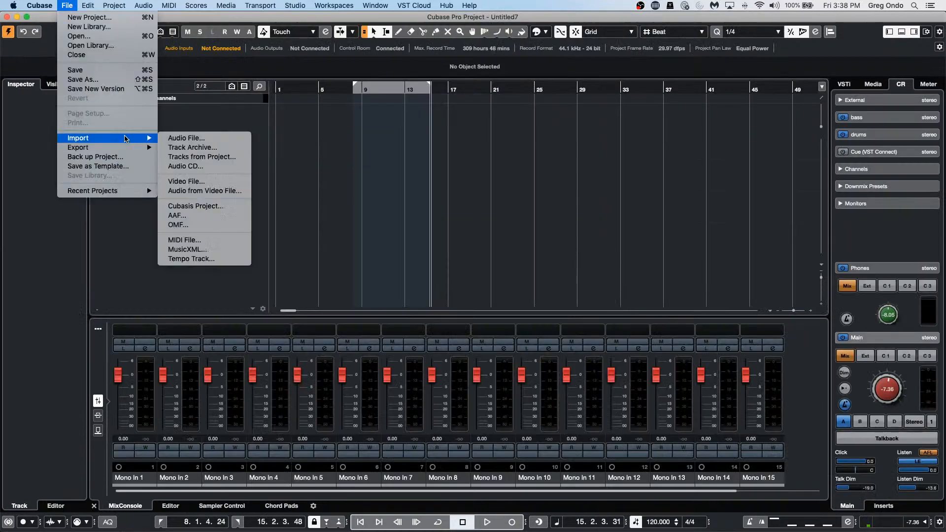
left_click(200, 138)
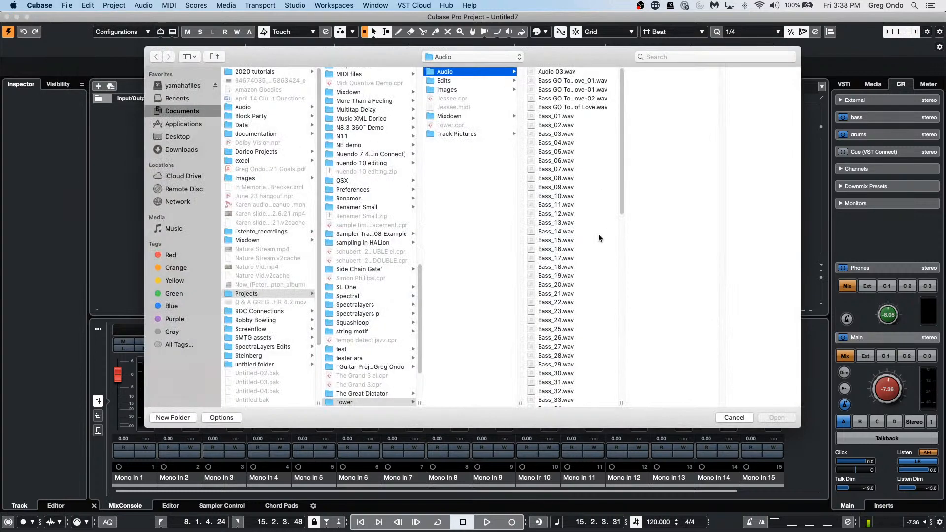
scroll(349, 273, "down", 5)
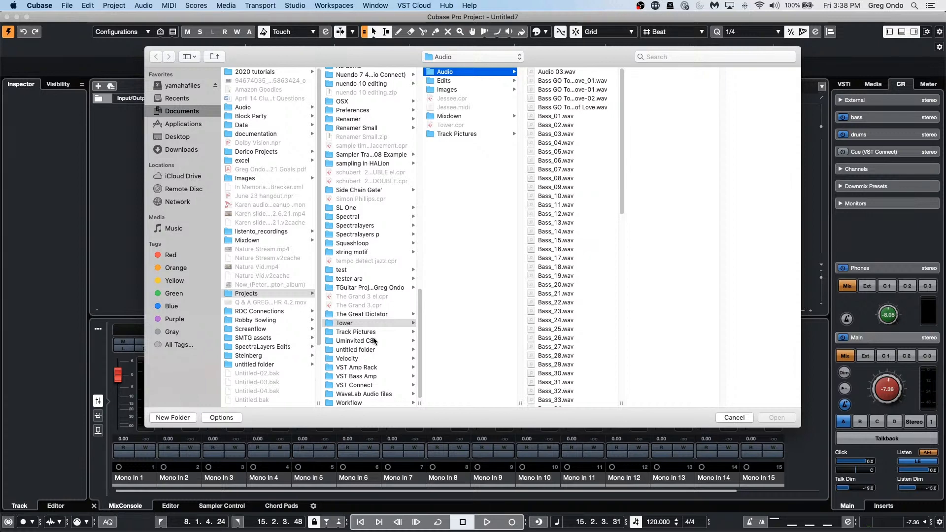
scroll(374, 340, "up", 1)
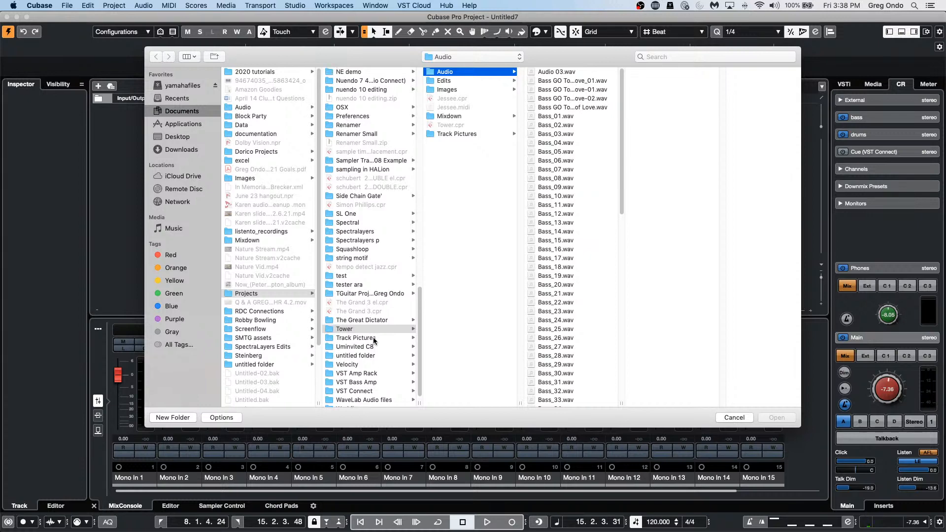
scroll(374, 340, "up", 10)
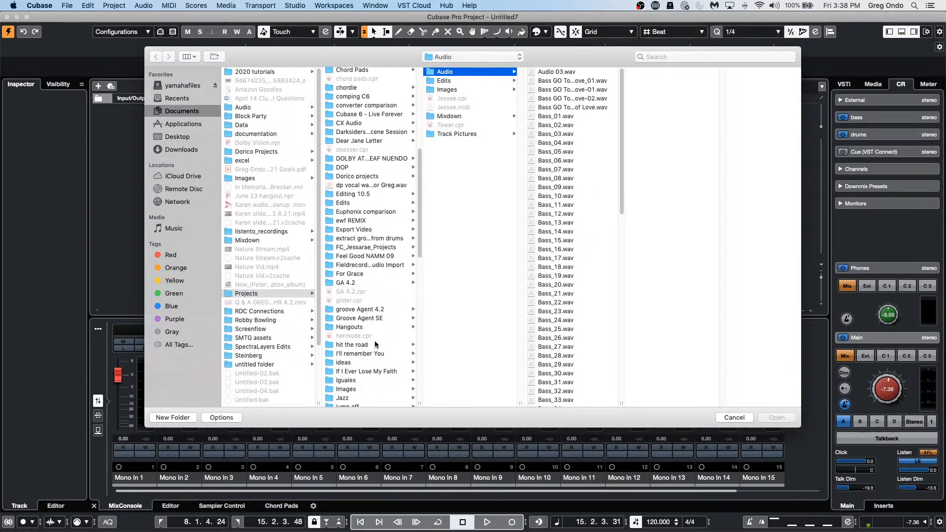
scroll(374, 344, "down", 10)
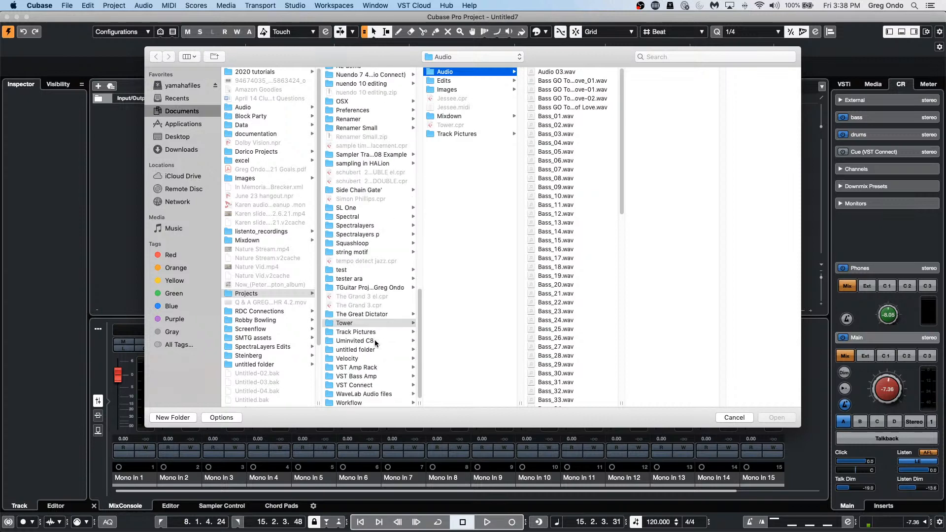
left_click(365, 393)
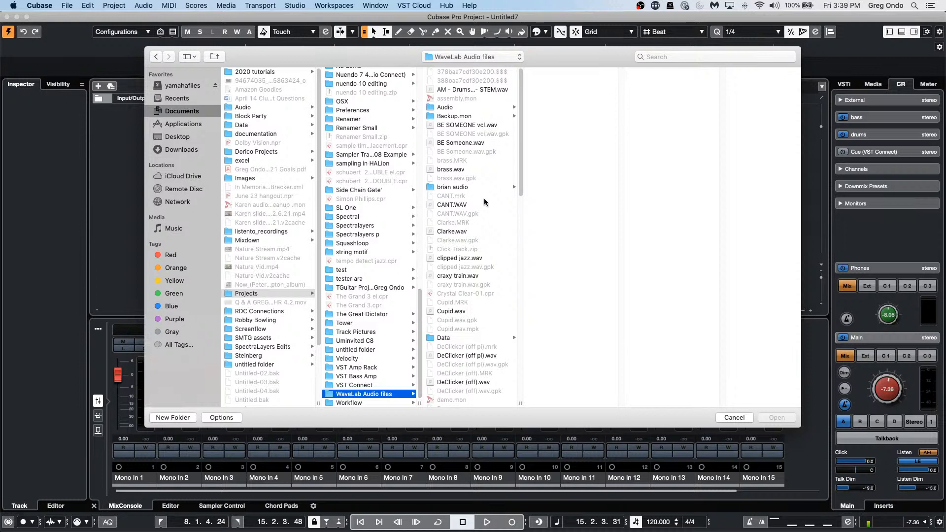
scroll(485, 202, "down", 1)
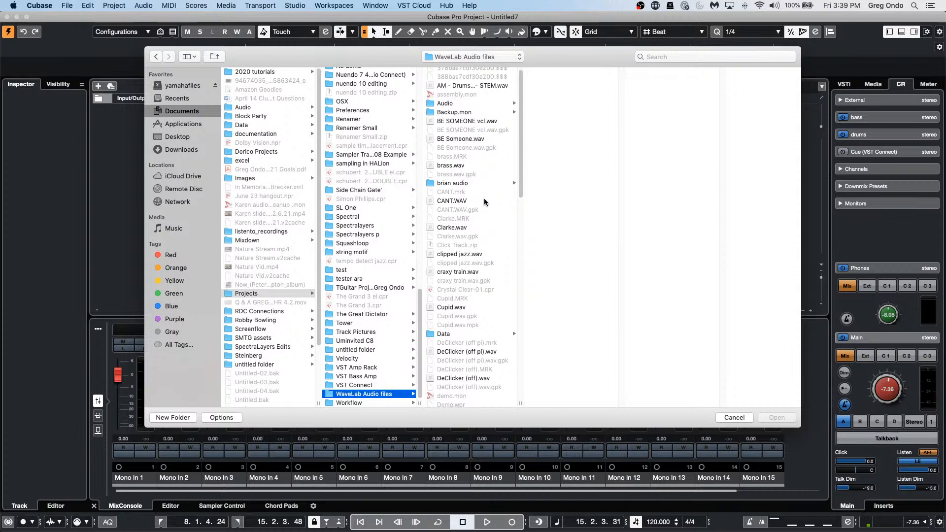
scroll(484, 202, "down", 5)
scroll(484, 202, "down", 1)
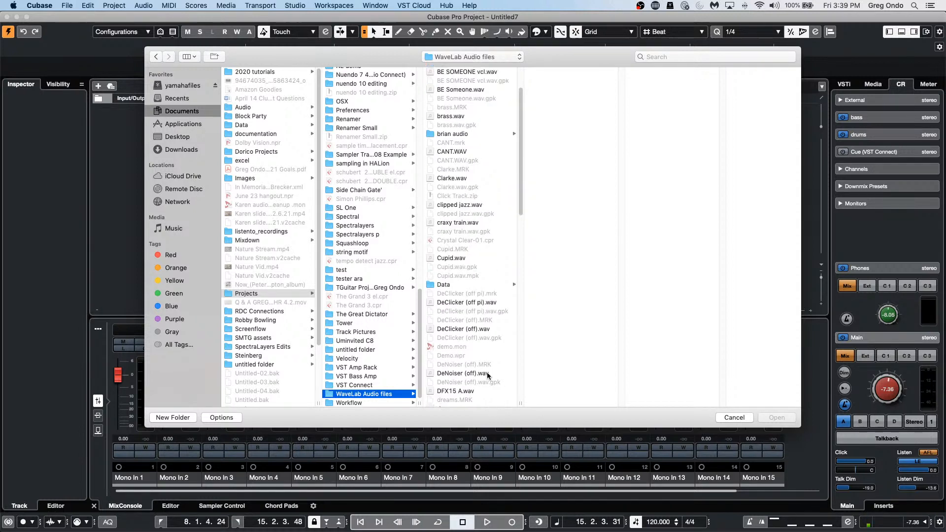
double_click(477, 374)
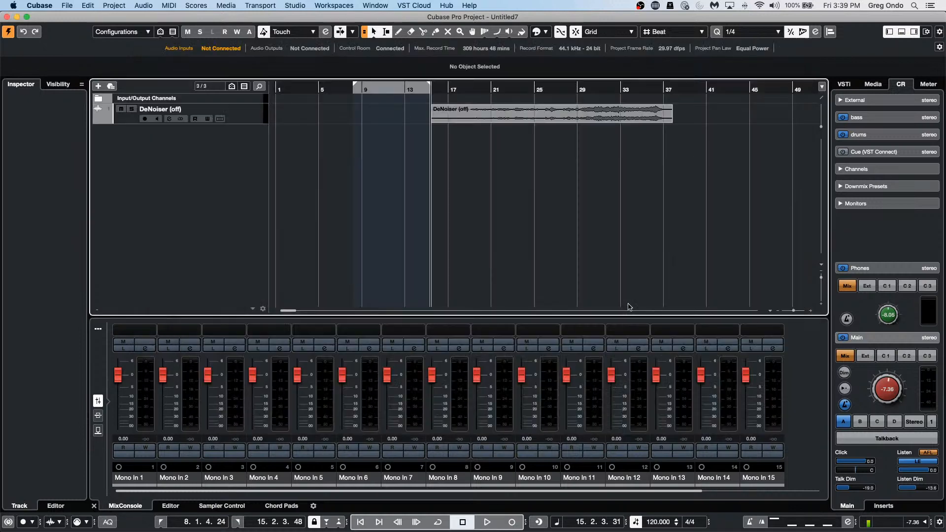
Step: Play the DeNoiser clip, enlarge its track, and set Control Room Main to -3.83
key("space")
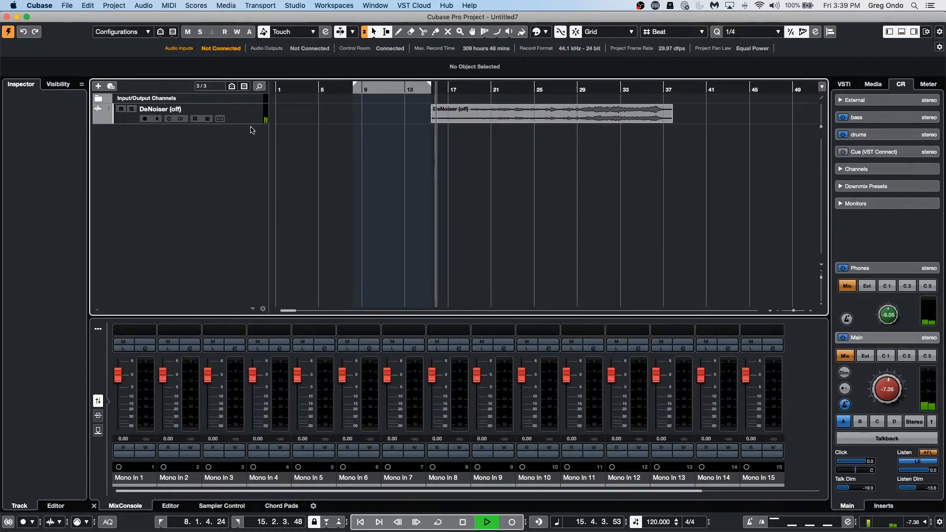
left_click_drag(249, 124, 247, 173)
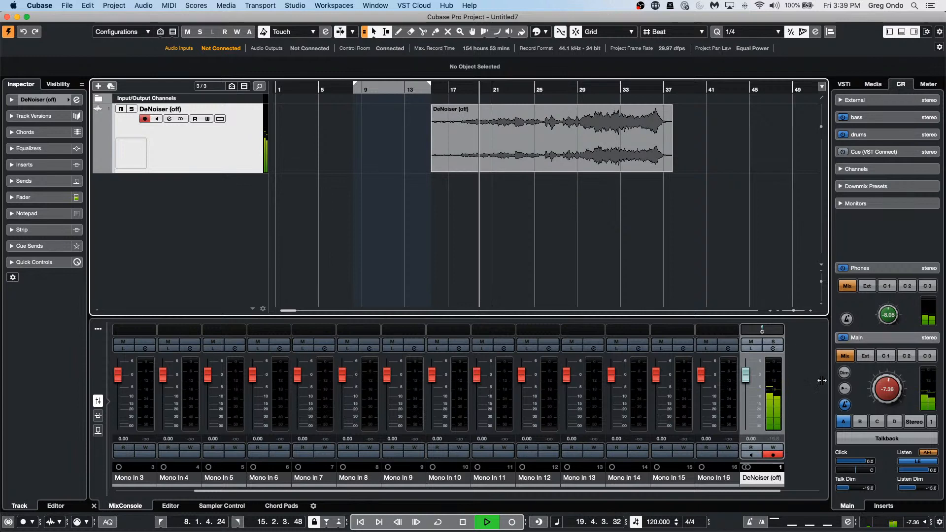
left_click_drag(888, 384, 890, 378)
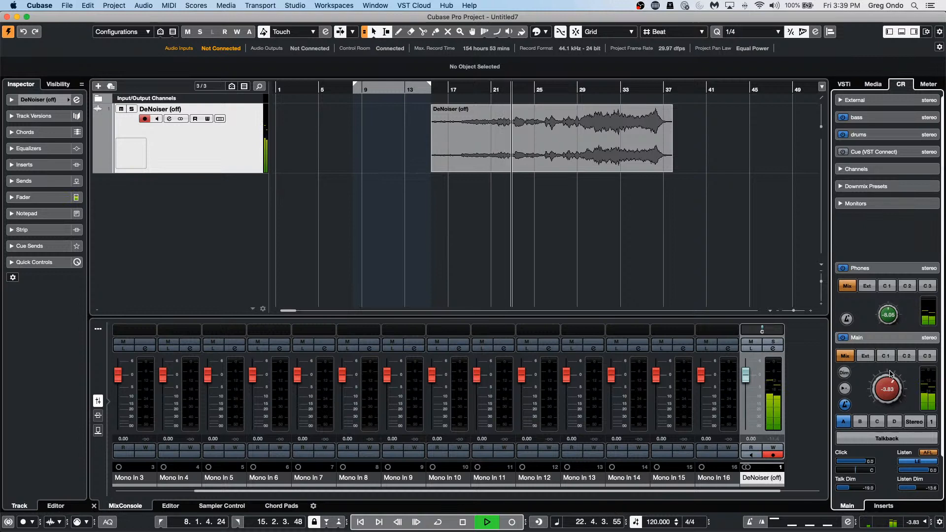
key("space")
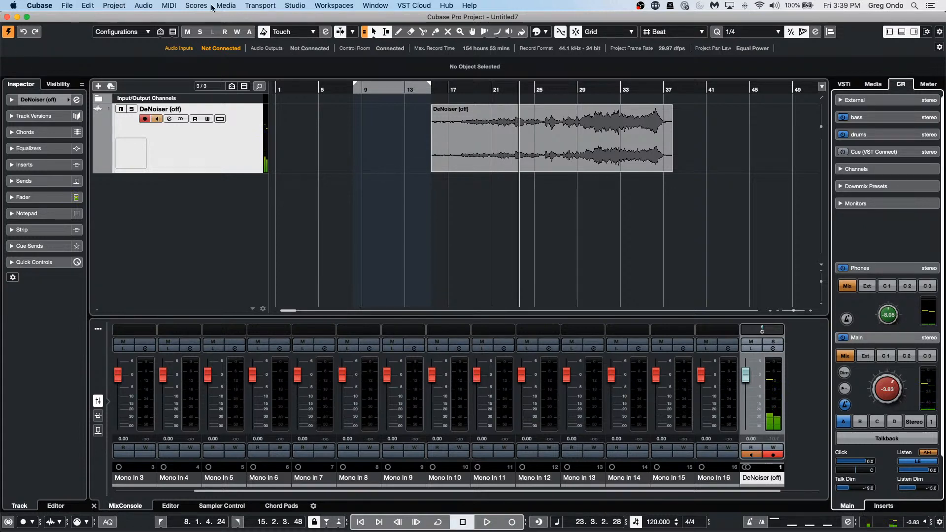
left_click(499, 158)
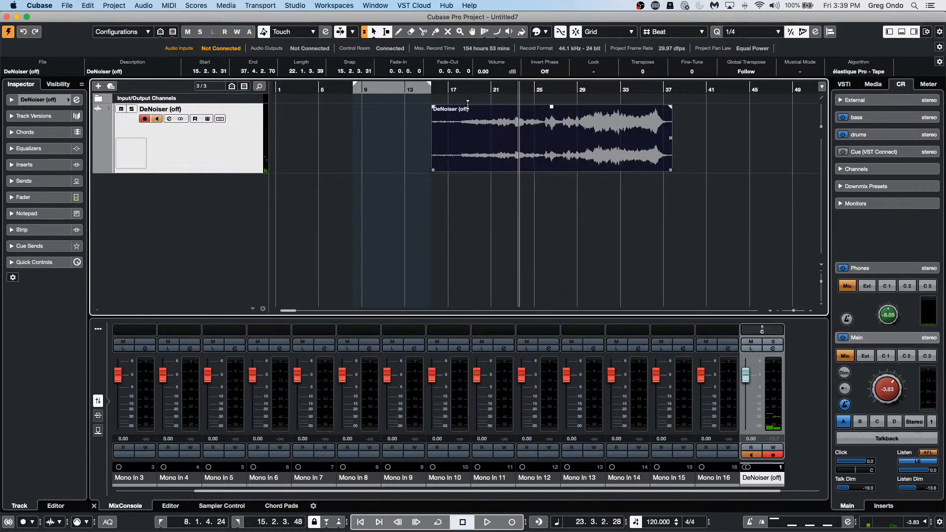
Step: Open the DeNoiser event in SpectraLayers via Audio > Extensions and expand the editor full-window
left_click(124, 6)
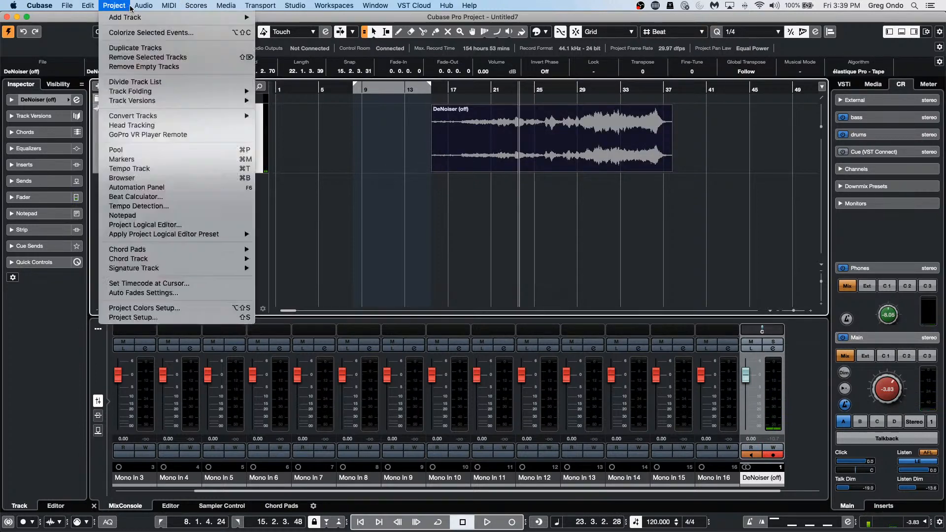
mouse_move(140, 7)
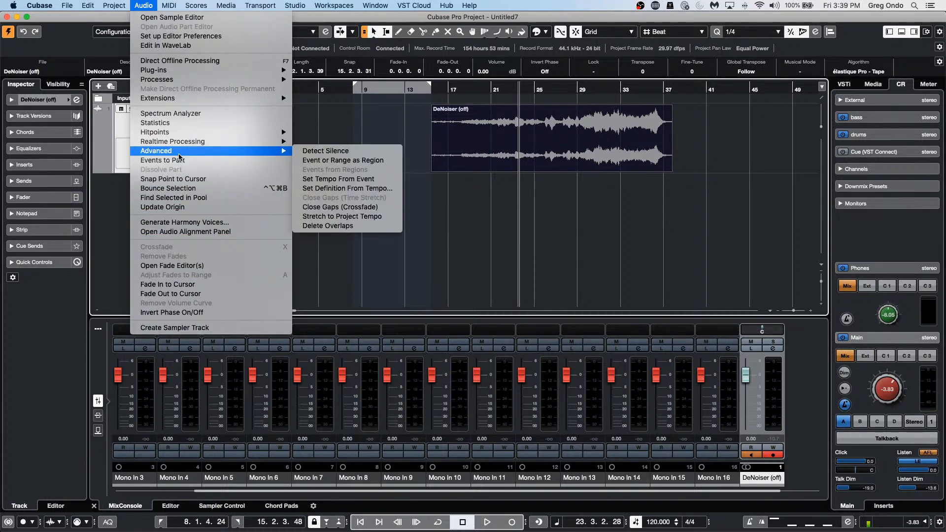
mouse_move(181, 99)
left_click(344, 100)
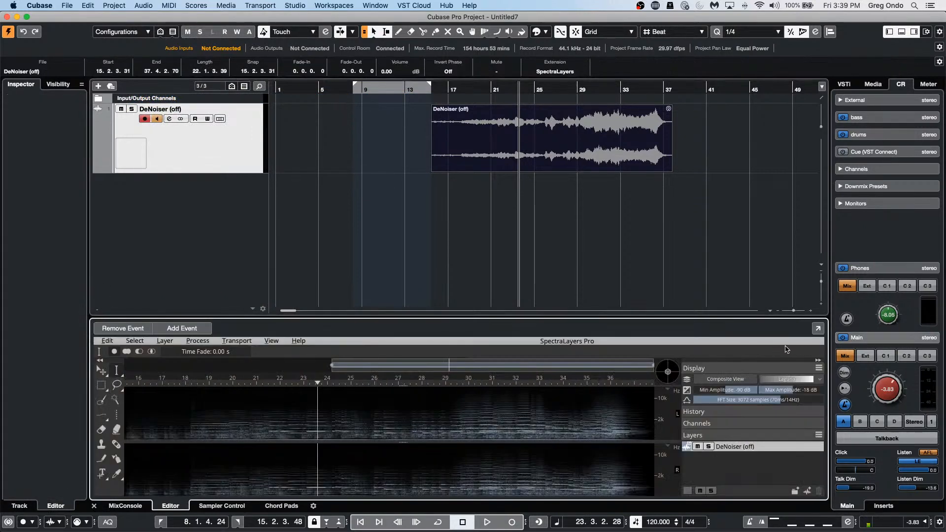
left_click(817, 328)
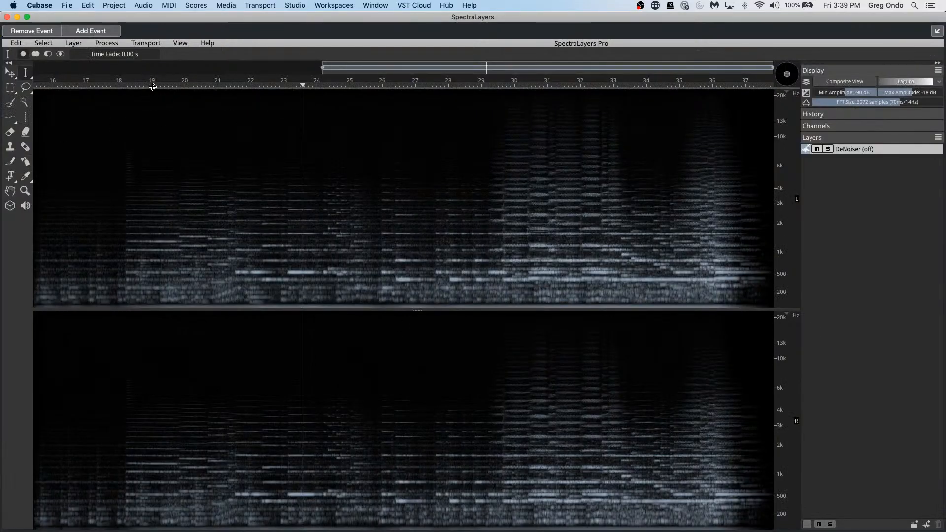
Step: Display the spectrograms in the Laguna colour map and move the playhead near bar 17
left_click(836, 83)
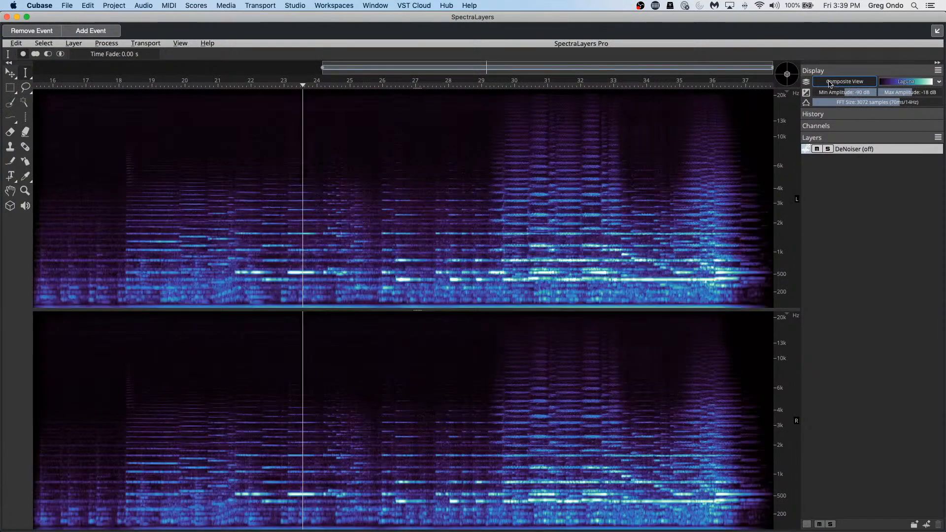
left_click(806, 83)
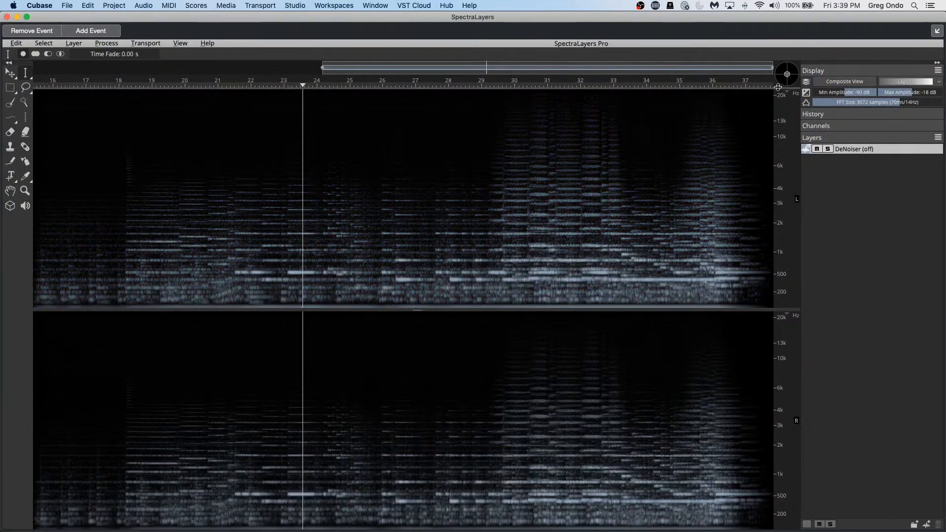
left_click(857, 84)
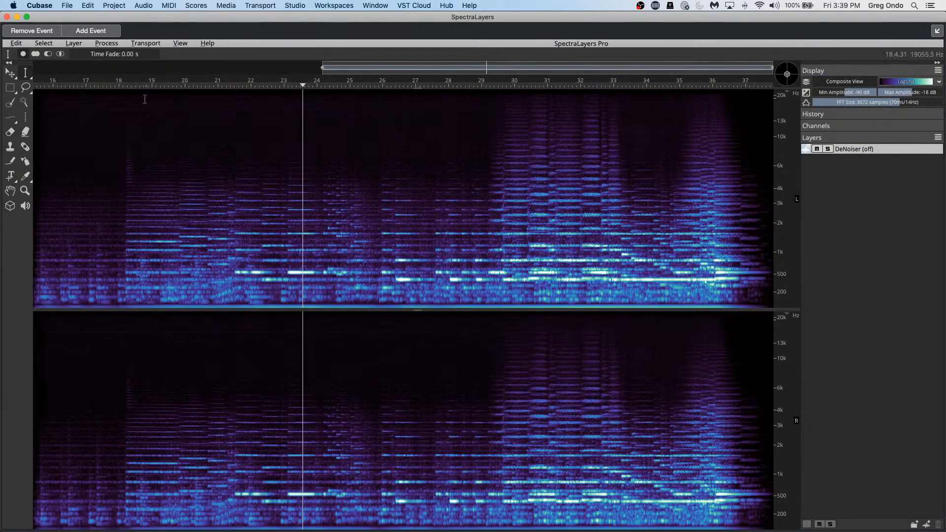
left_click(67, 86)
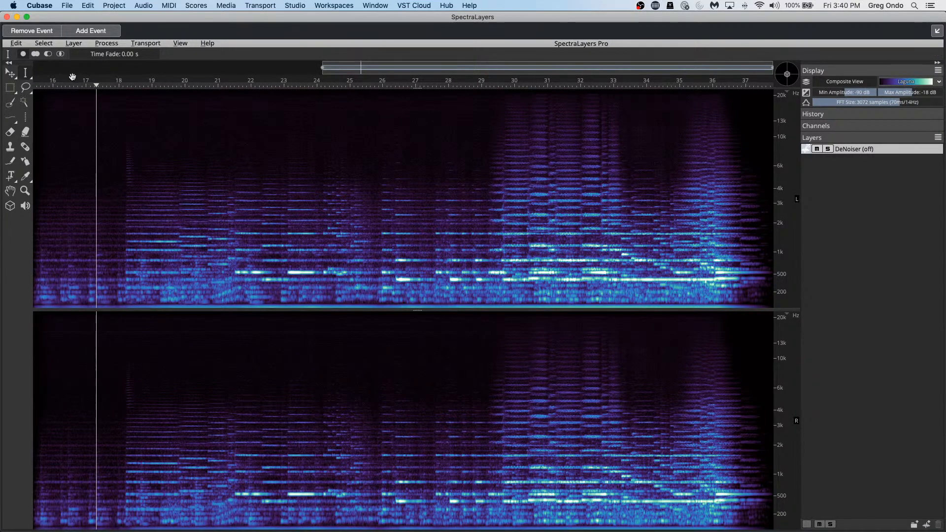
Step: Pick the Rectangular Selection tool and try a small selection of the opening noise
left_click(15, 93)
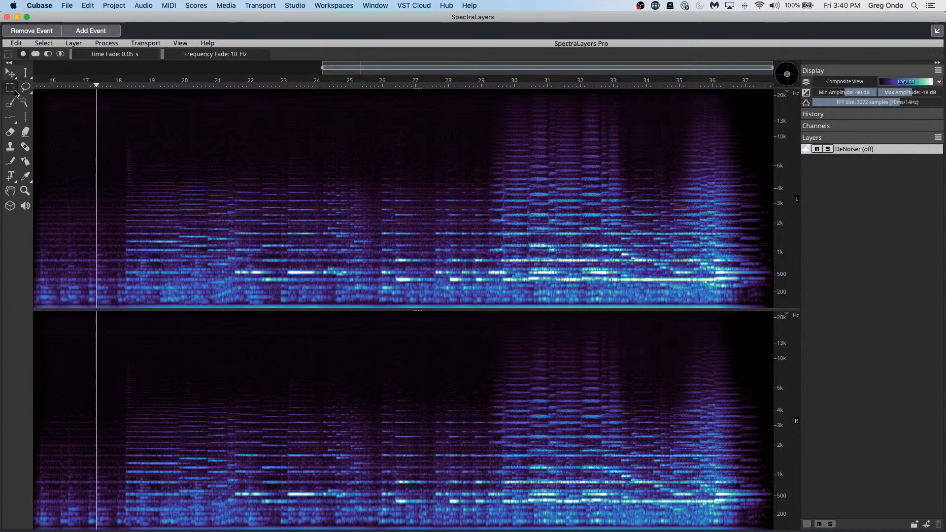
left_click(14, 93)
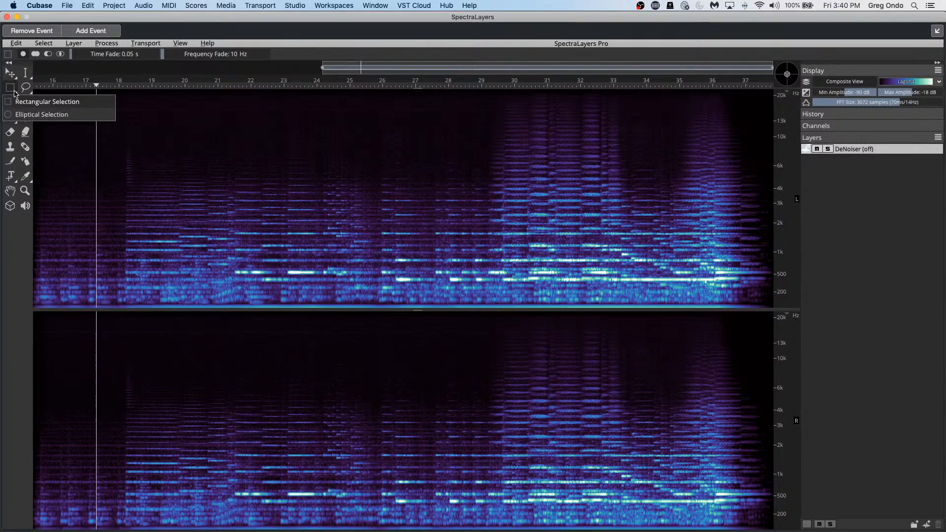
left_click(30, 102)
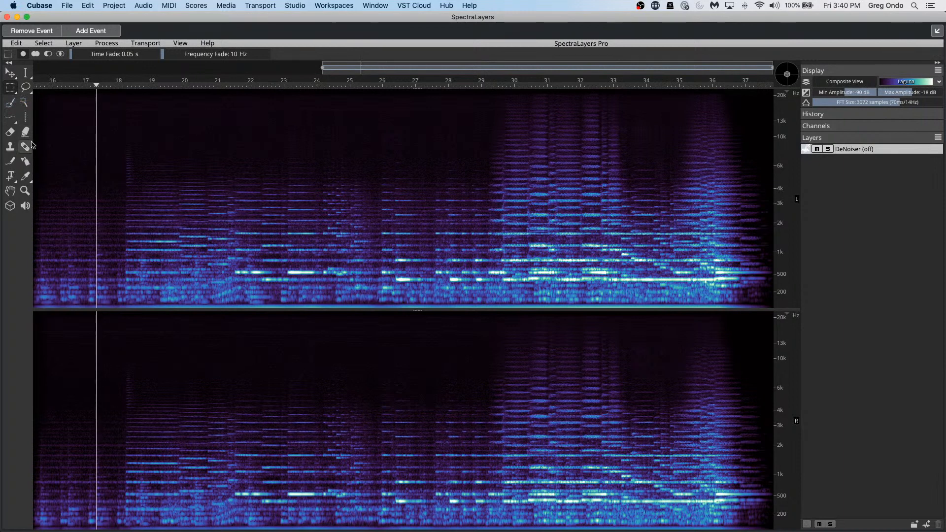
left_click_drag(35, 142, 126, 250)
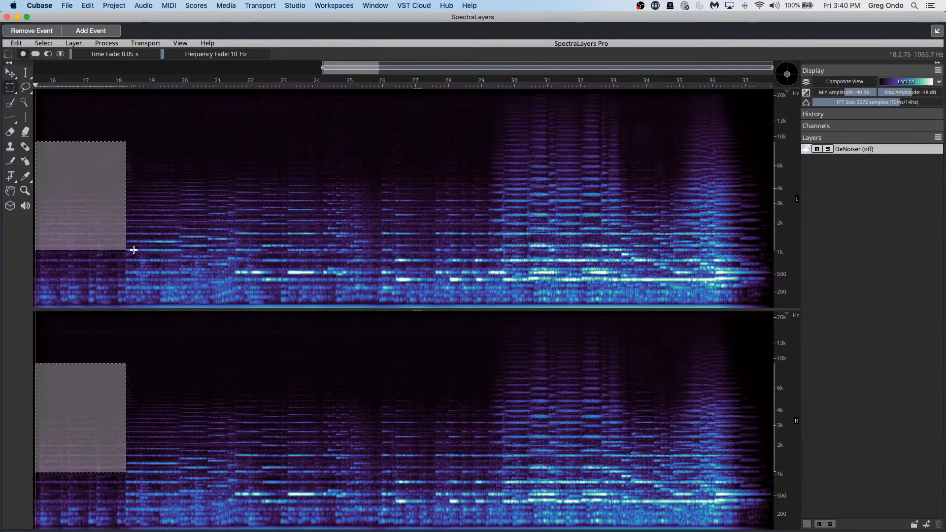
key("space")
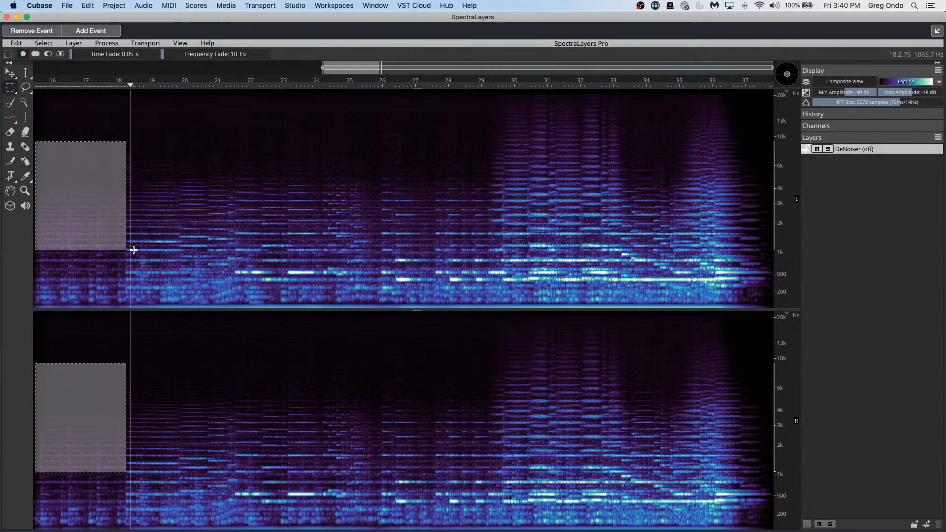
left_click(78, 134)
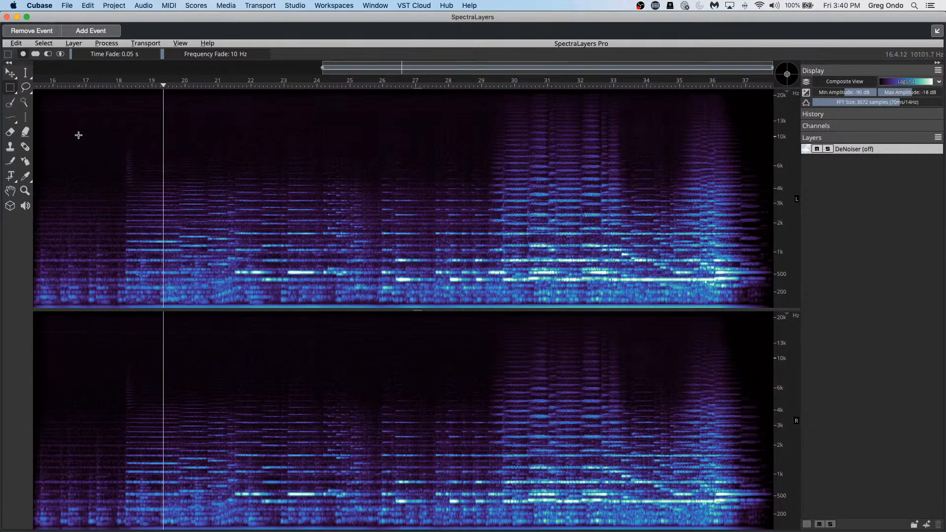
Step: Select bars 16–18 above about 1 kHz and play from the start to check it
left_click_drag(35, 93, 126, 256)
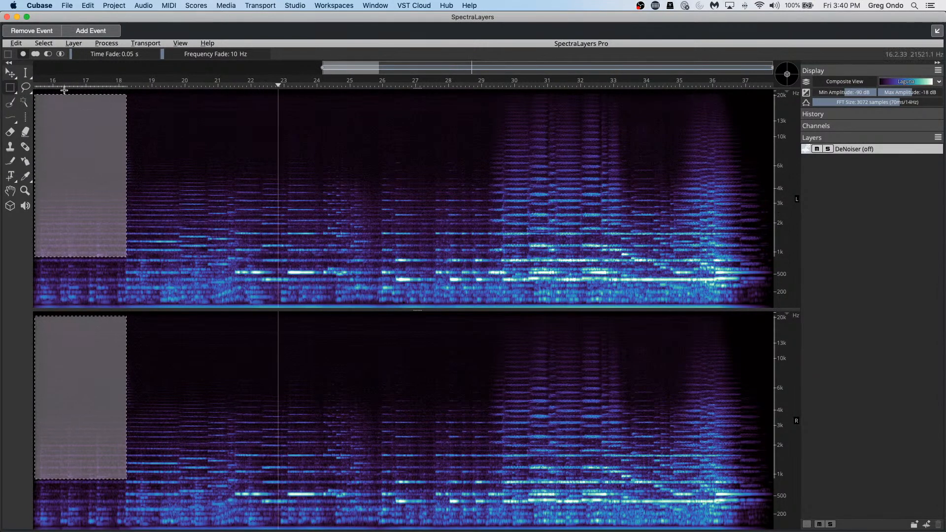
key("space")
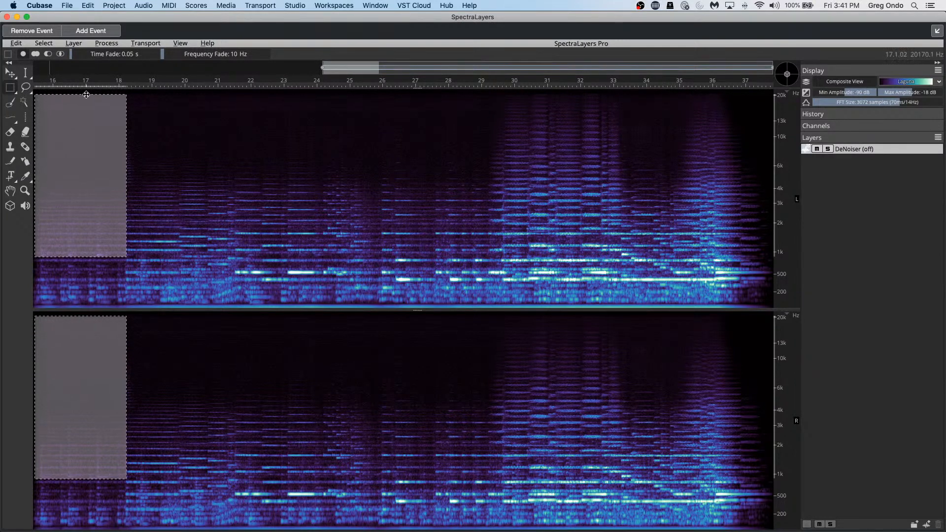
left_click_drag(85, 92, 125, 259)
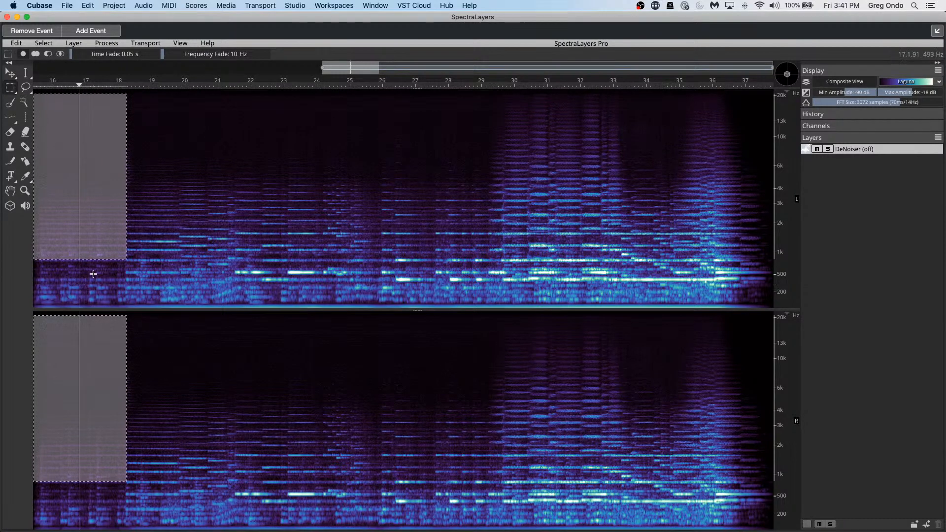
left_click_drag(83, 251, 84, 244)
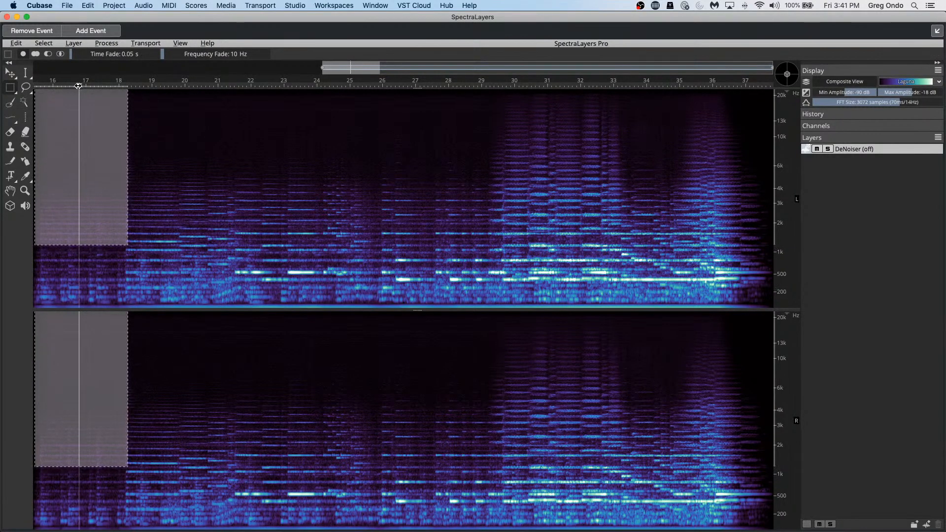
left_click_drag(80, 86, 27, 93)
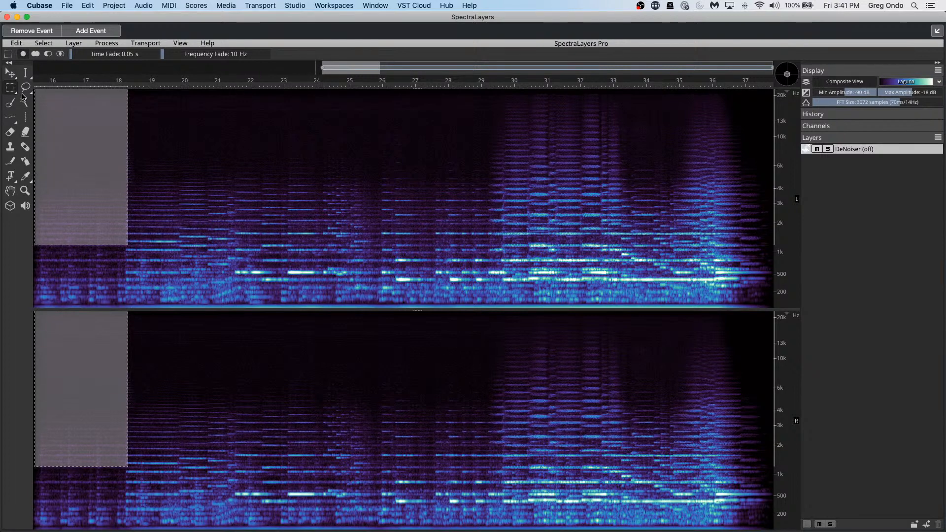
key("space")
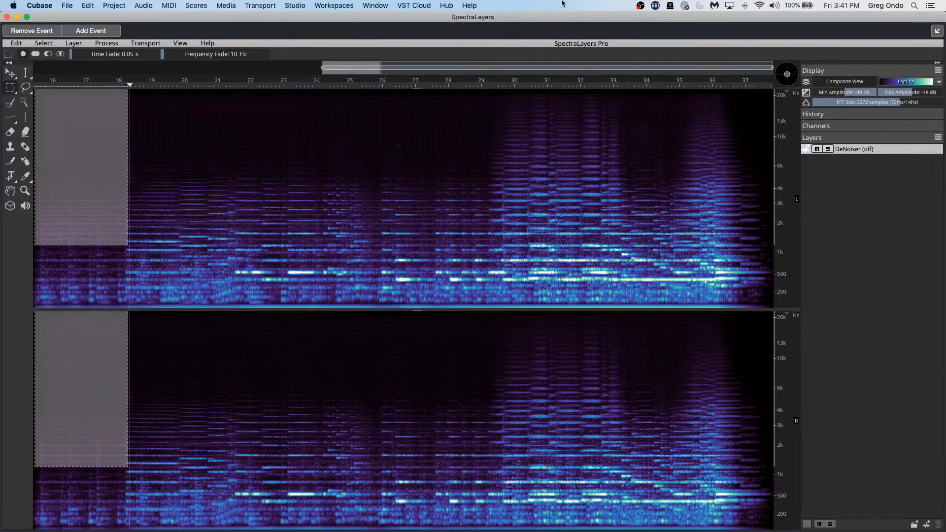
Step: Register the selected area of the DeNoiser (off) loop as the noise profile
left_click(120, 46)
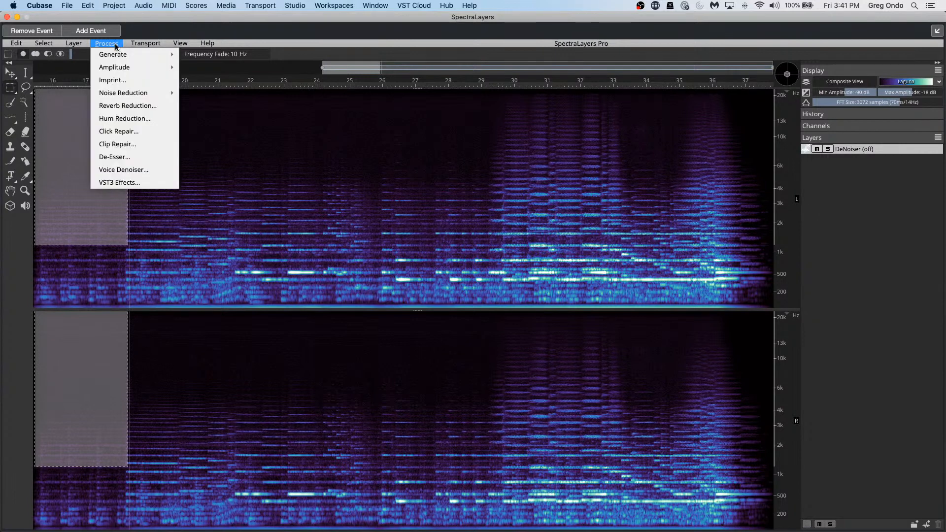
mouse_move(149, 96)
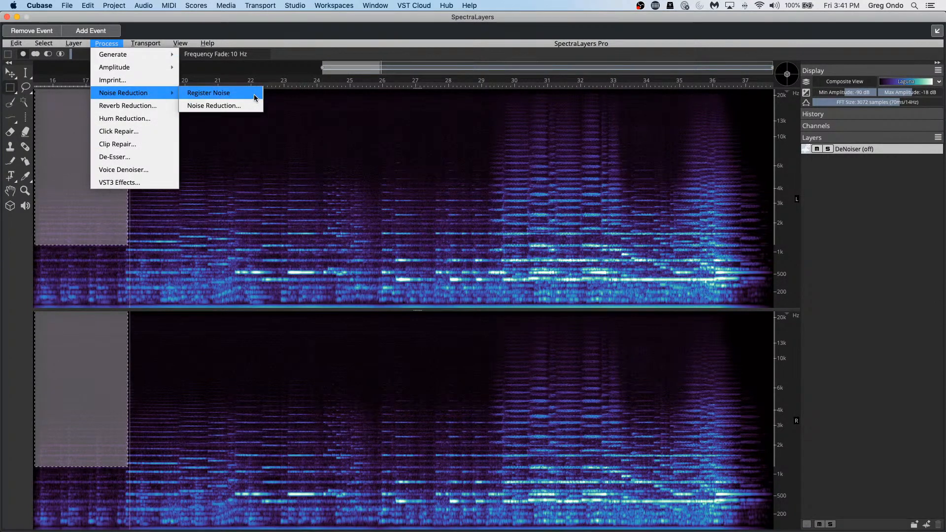
left_click(254, 96)
left_click(188, 122)
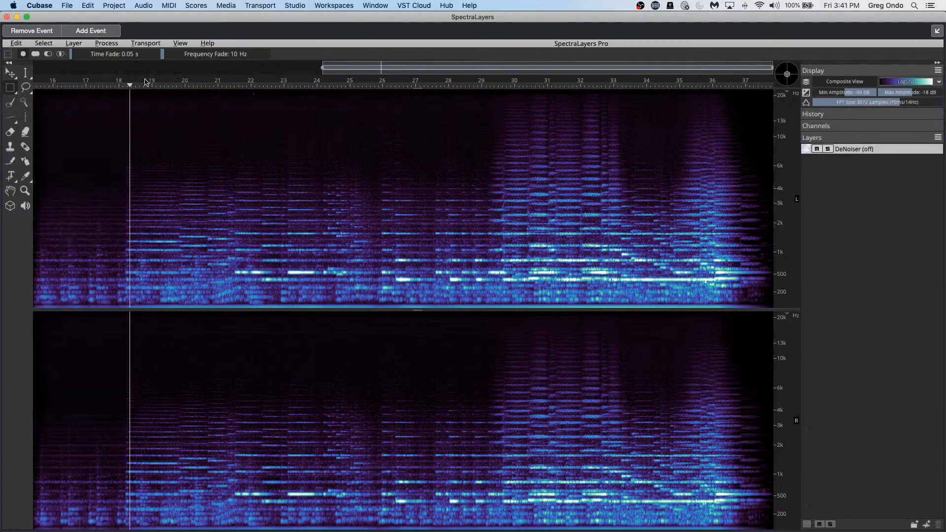
Step: Apply noise reduction with 3.0 dB tolerance and 75% ratio, then return to Cubase
left_click(107, 43)
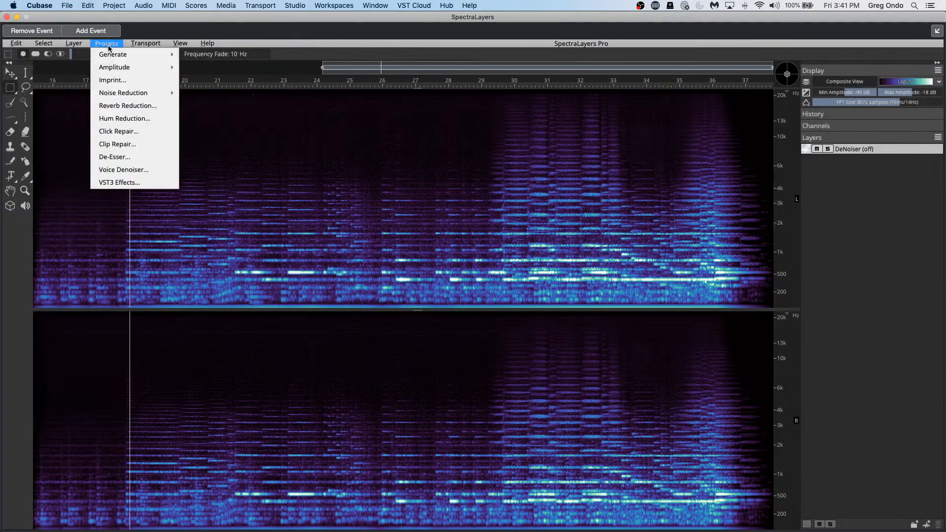
mouse_move(148, 94)
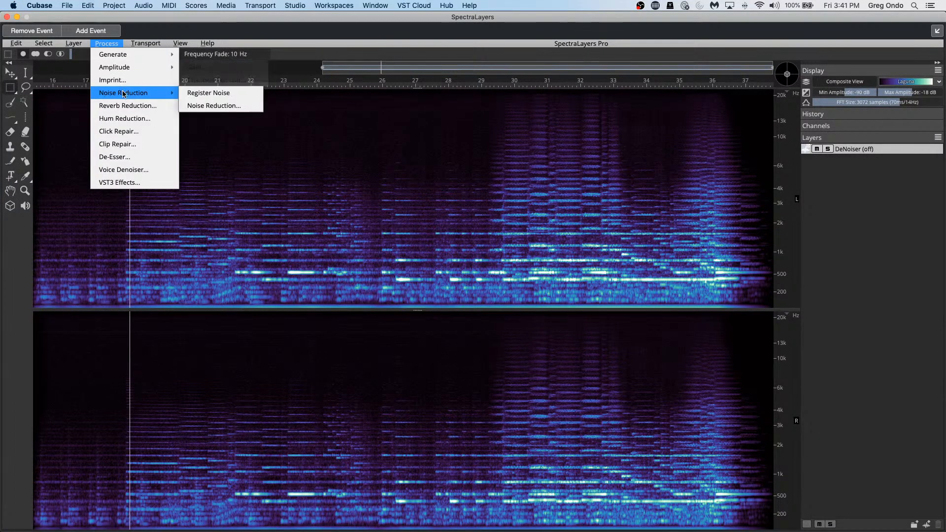
left_click(227, 106)
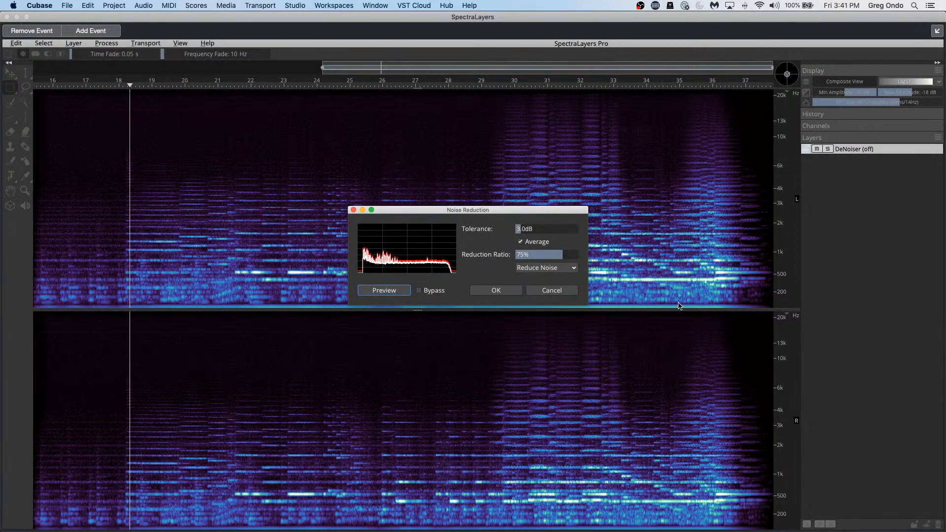
left_click(495, 291)
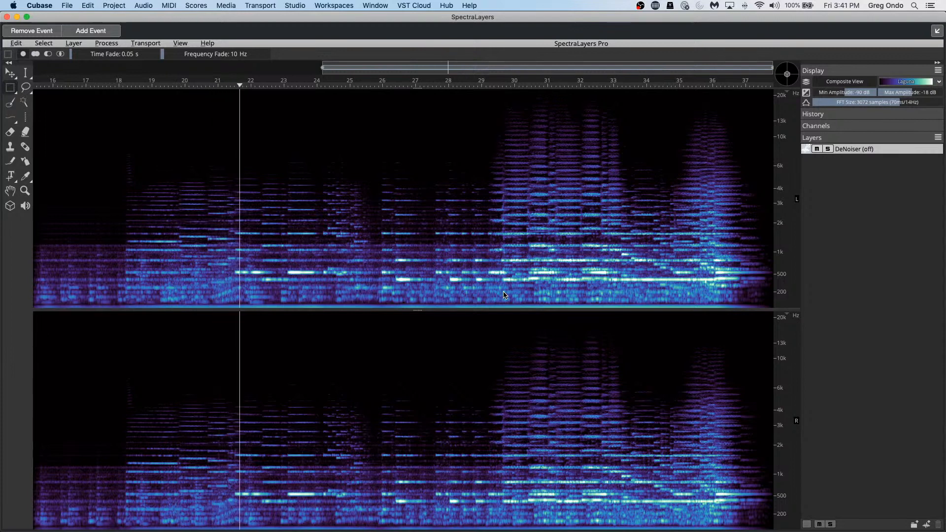
key("super+w")
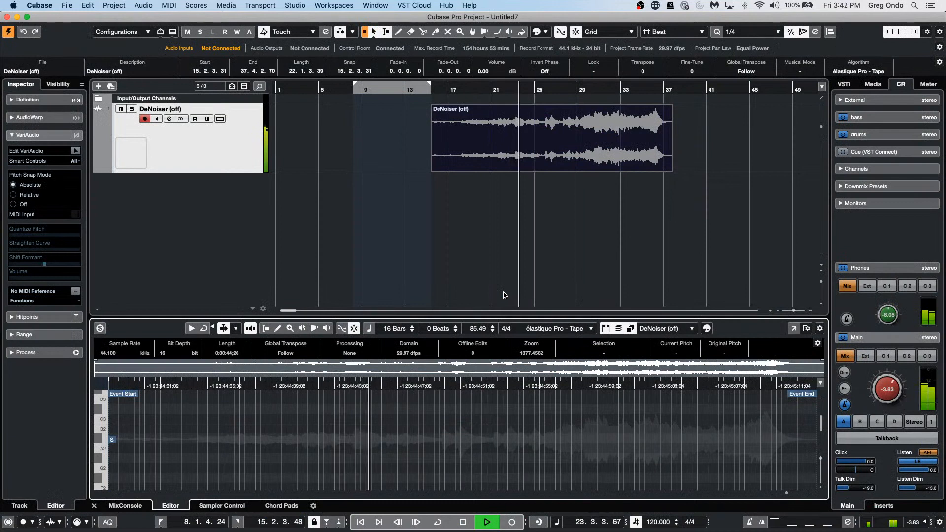
Step: Stop playback and remove the SpectraLayers extension from the DeNoiser (off) event
key("super+z")
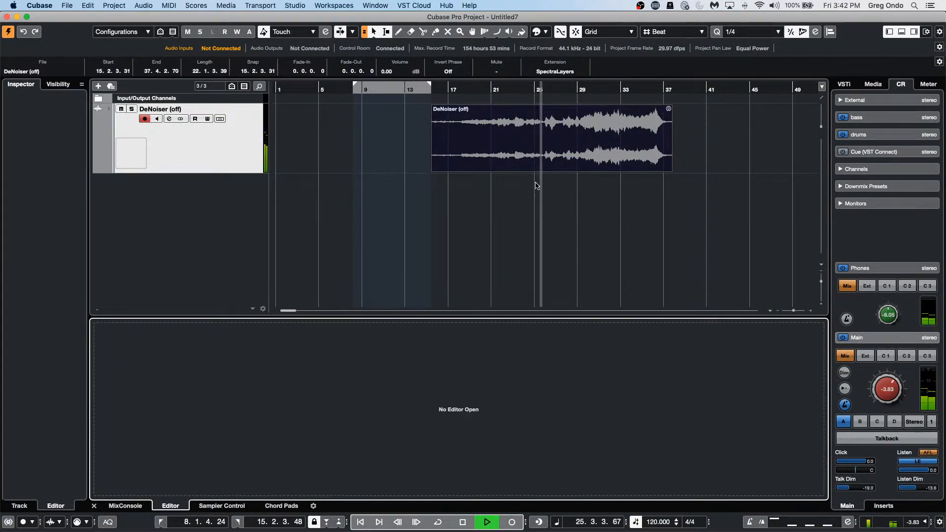
key("space")
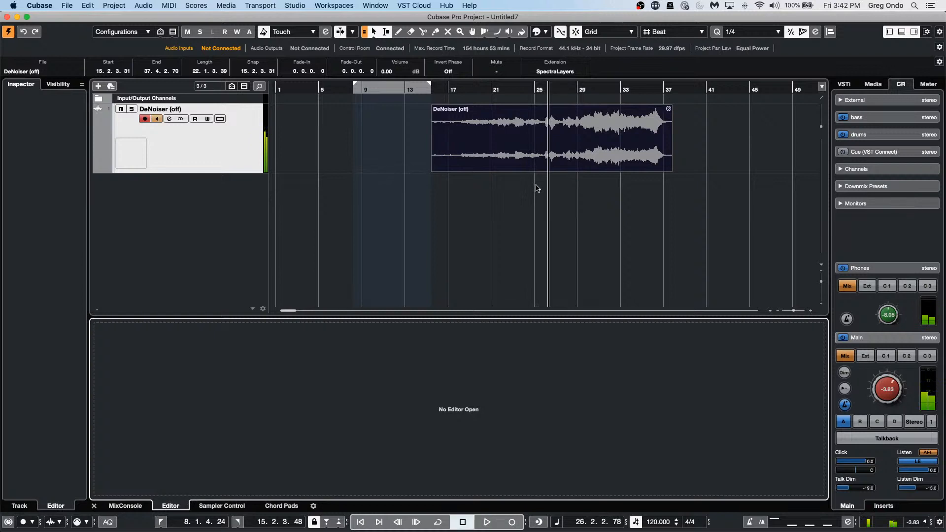
left_click(561, 167)
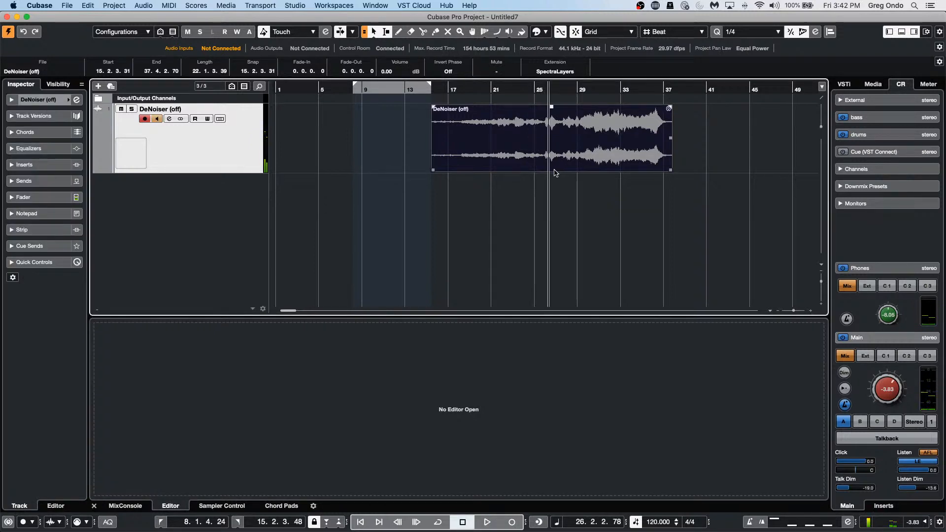
left_click(114, 5)
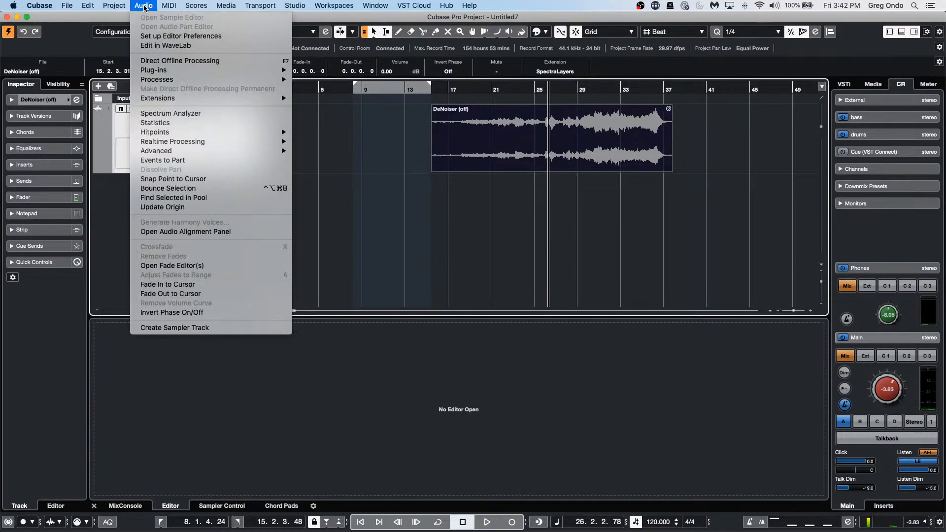
mouse_move(193, 99)
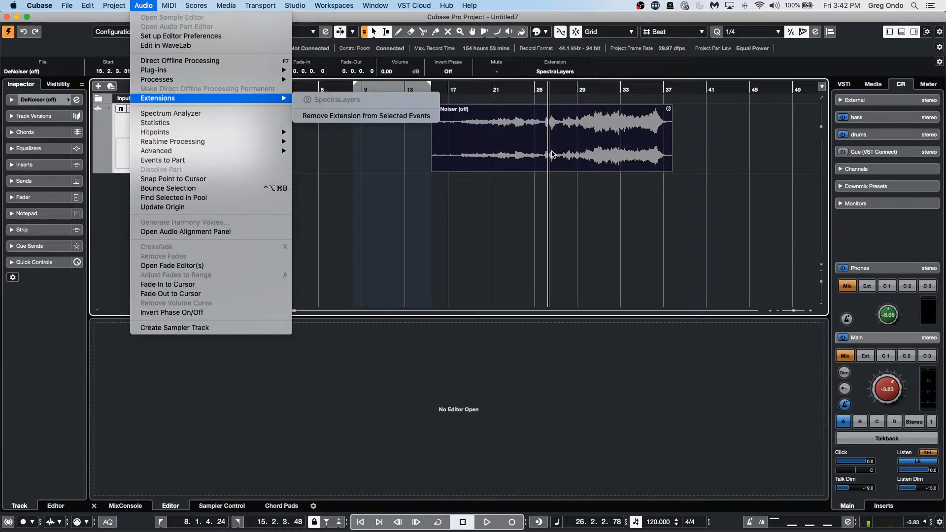
left_click(399, 117)
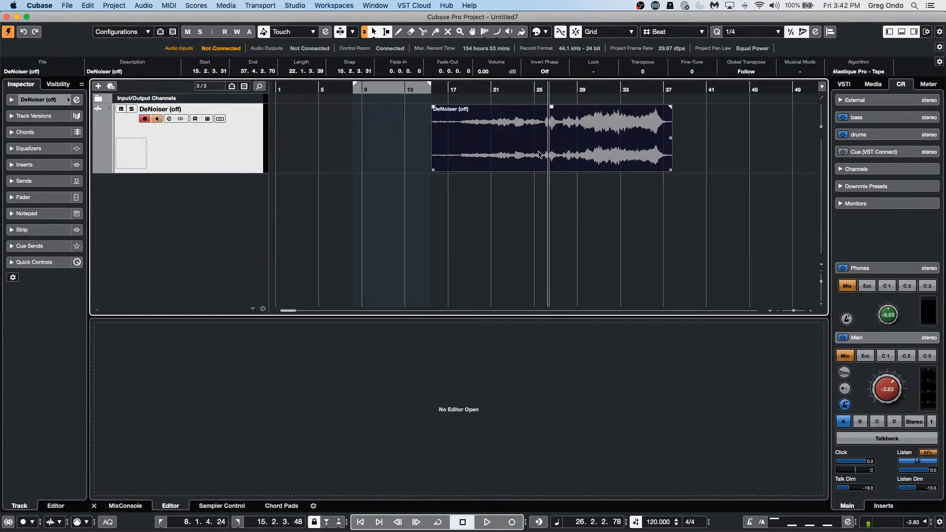
Step: Apply a new SpectraLayers extension to the event and expand it to a full window
left_click(141, 7)
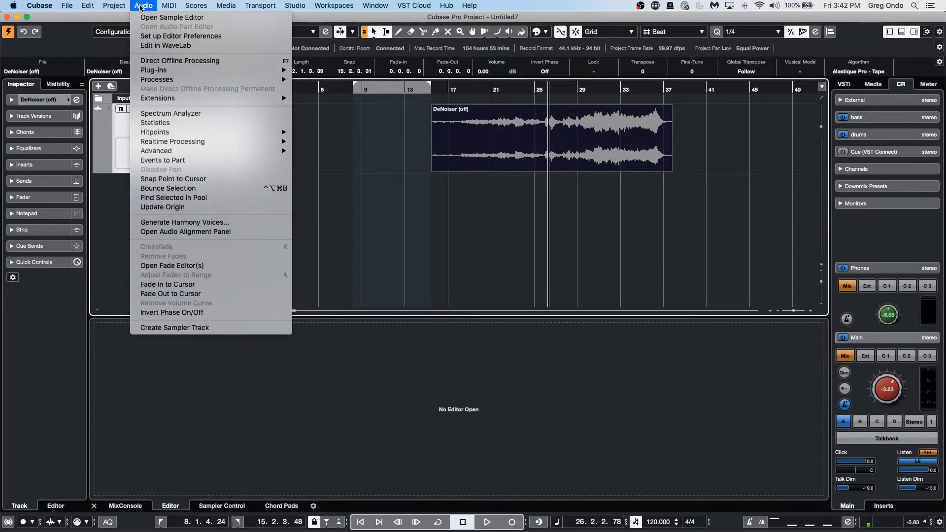
mouse_move(101, 7)
mouse_move(136, 8)
left_click(544, 157)
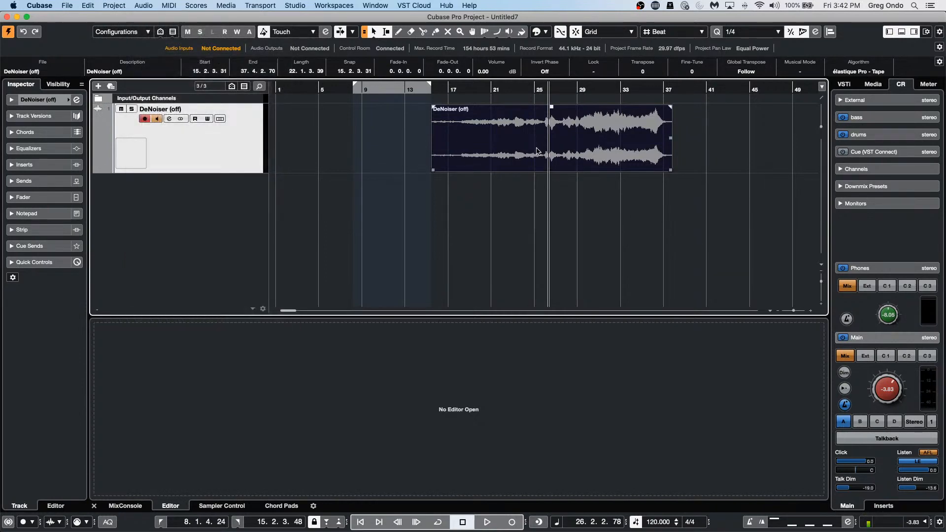
left_click(121, 5)
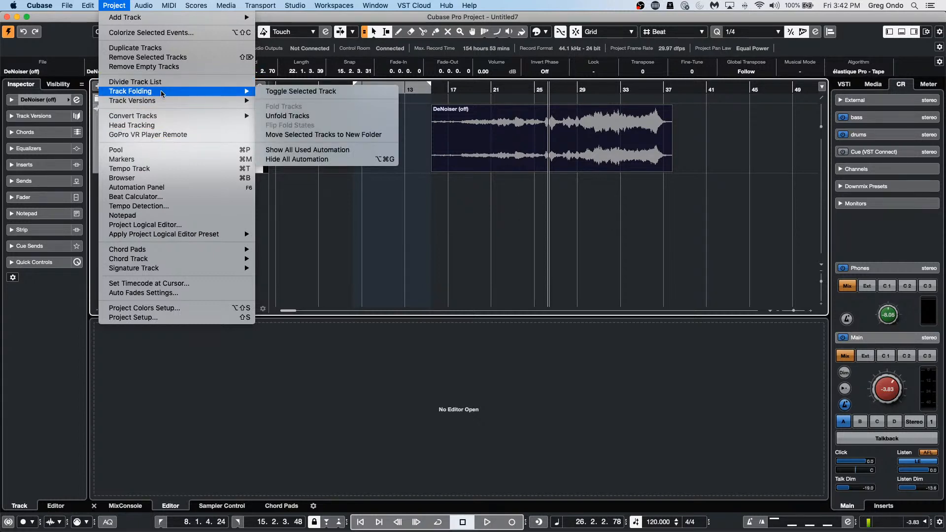
mouse_move(159, 104)
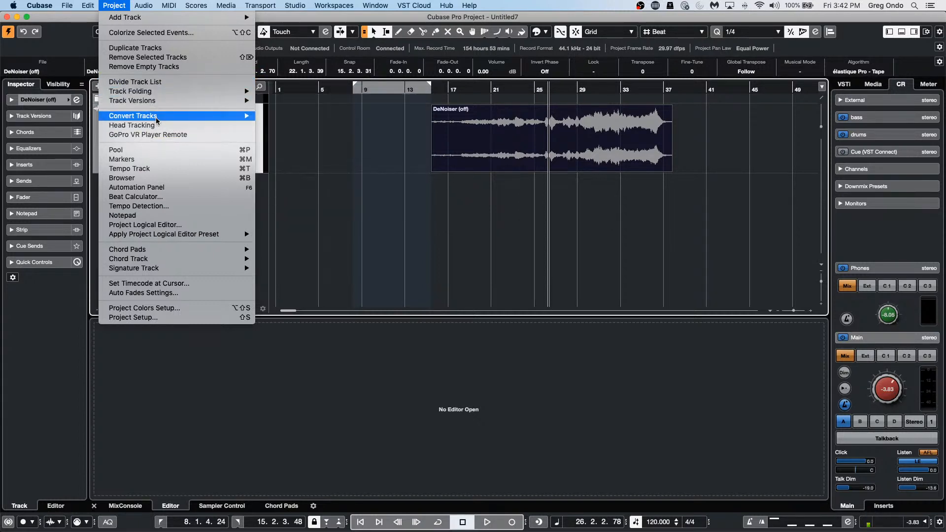
mouse_move(143, 5)
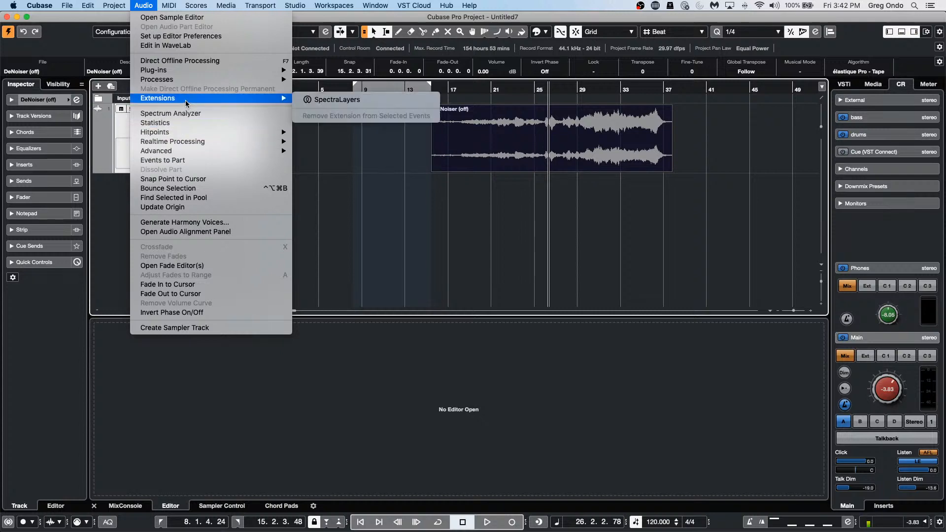
left_click(353, 102)
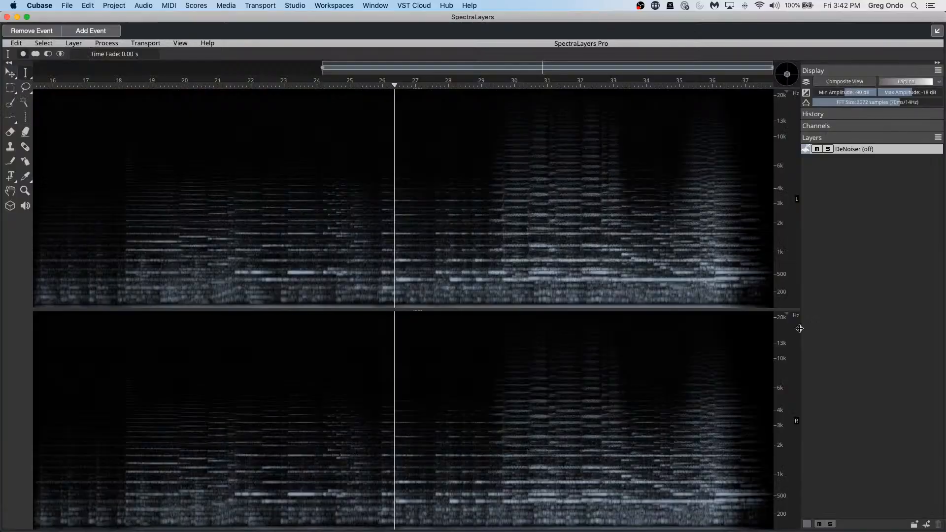
left_click(817, 329)
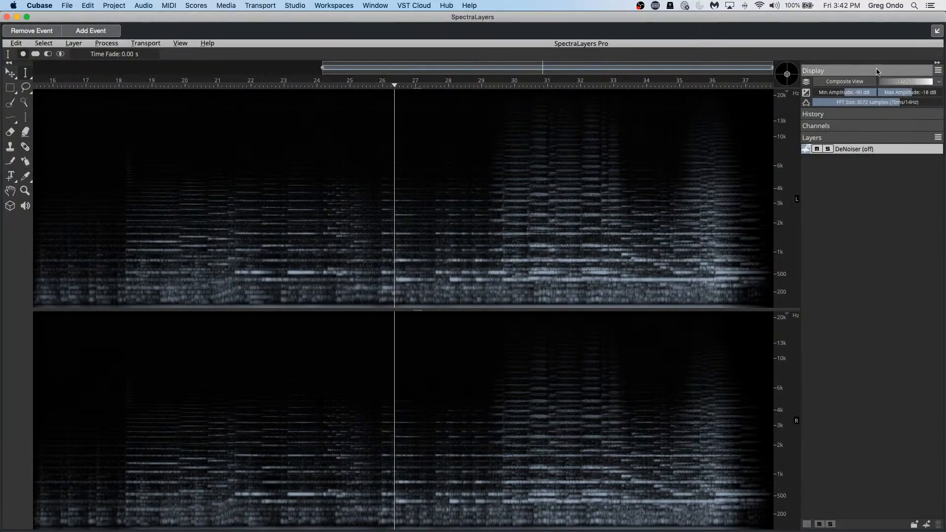
Step: Show the spectrogram in colour and rectangle-select the high-frequency noise before about 18 s
left_click(857, 82)
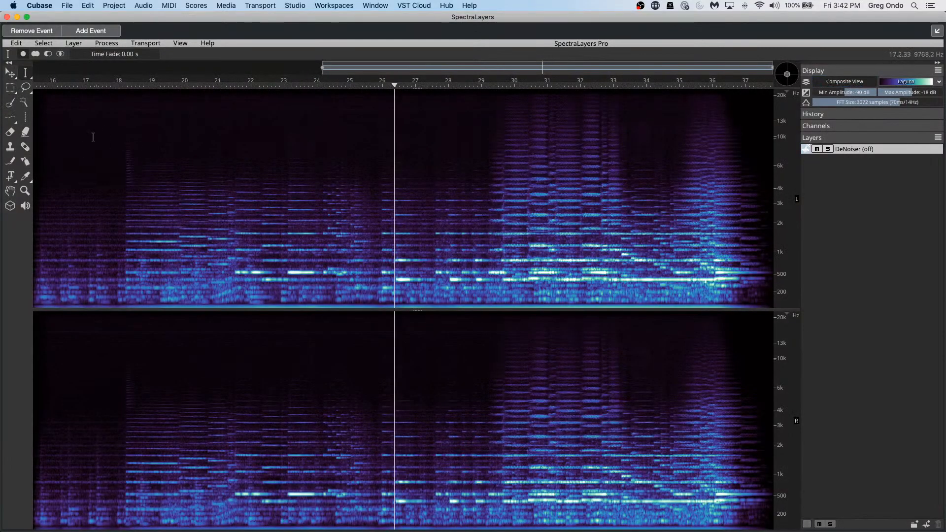
left_click(10, 87)
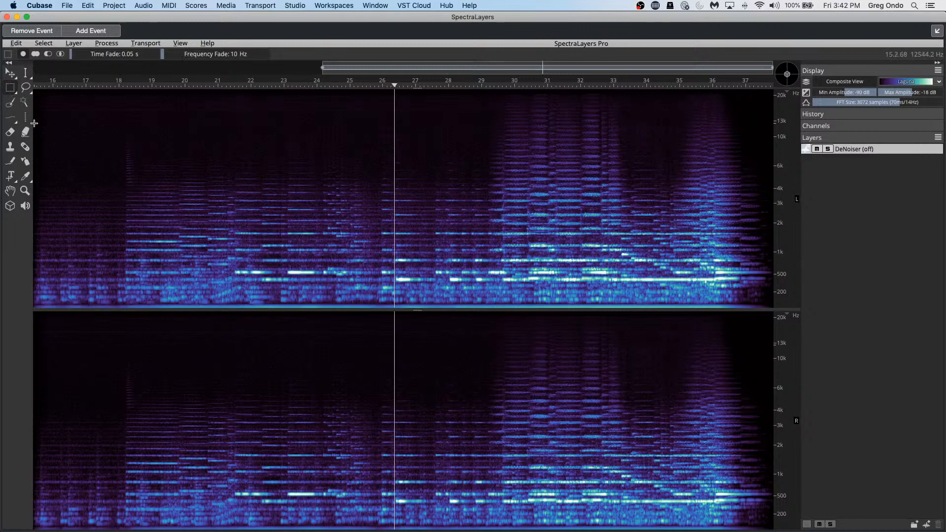
left_click_drag(34, 101, 123, 264)
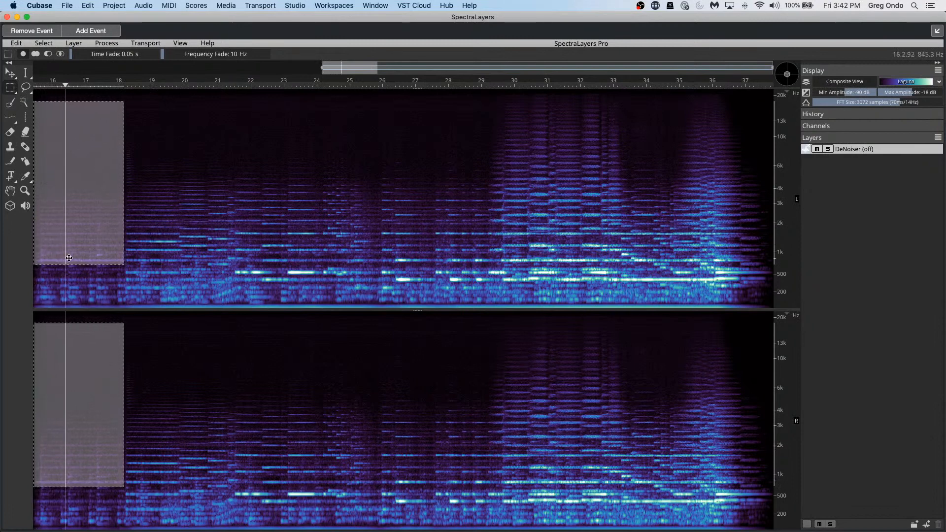
left_click_drag(69, 257, 65, 250)
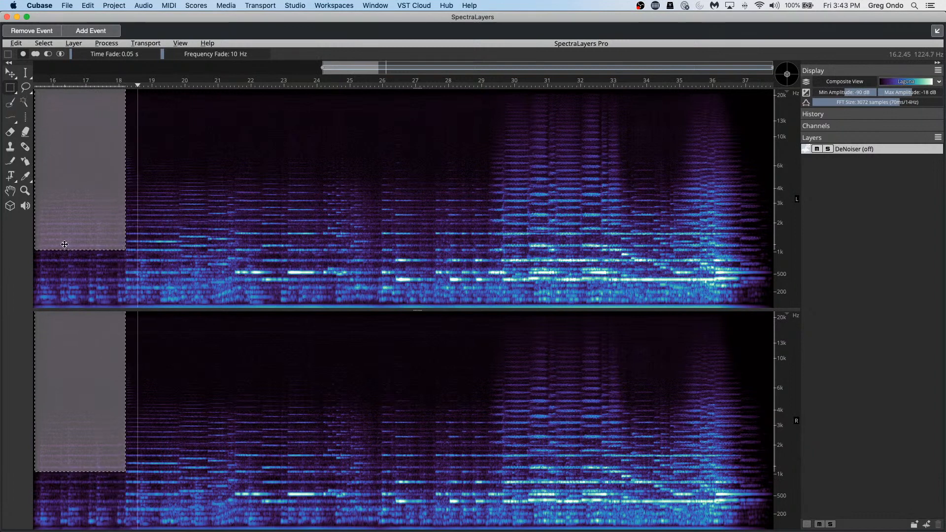
left_click(169, 87)
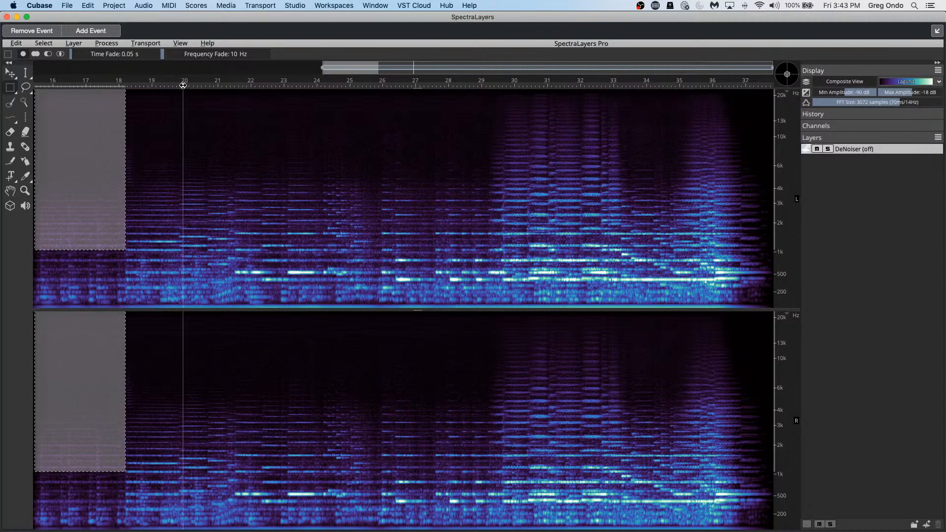
left_click_drag(167, 88, 61, 89)
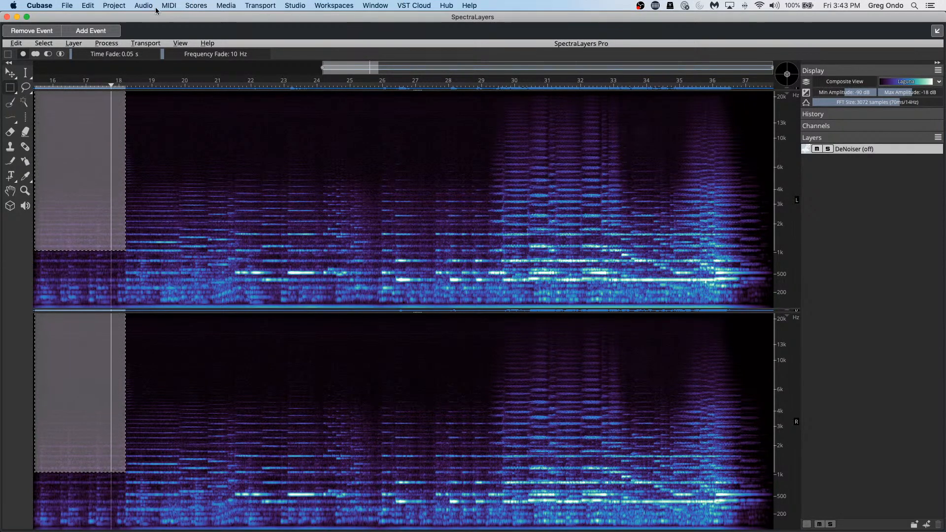
Step: Register the selection as the noise profile and dismiss the confirmation
left_click(99, 44)
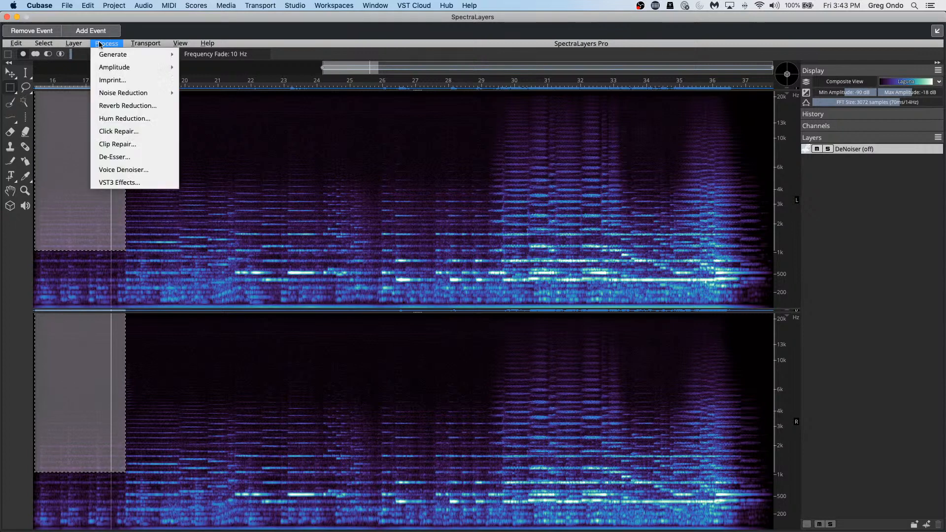
mouse_move(132, 93)
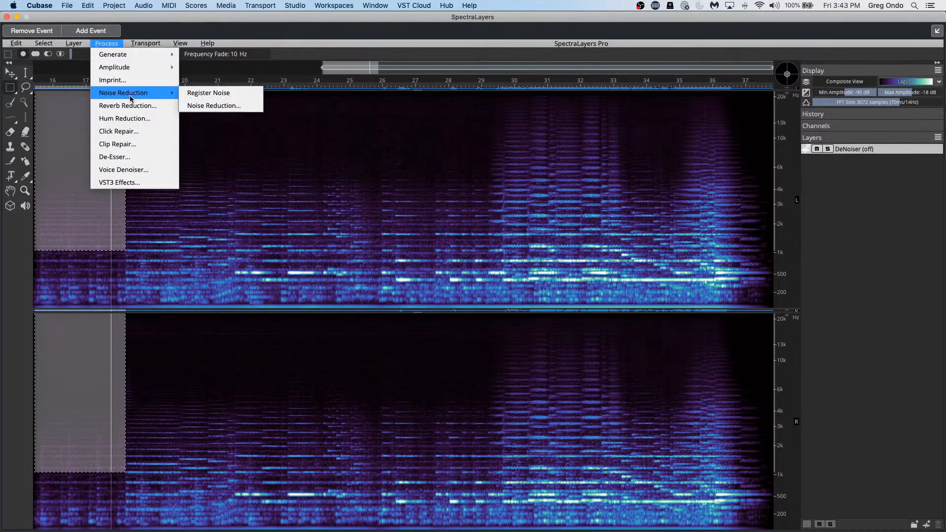
left_click(238, 92)
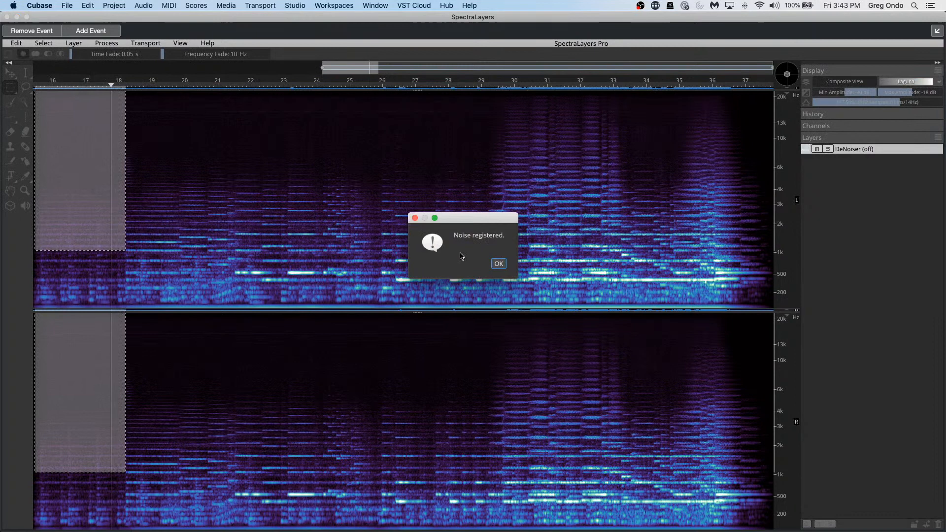
left_click(497, 265)
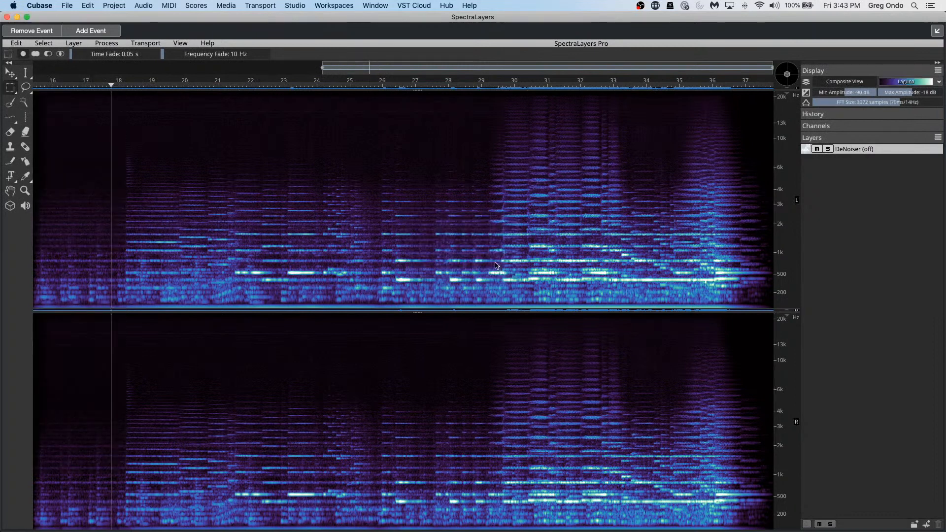
left_click(111, 42)
Step: Reduce noise across the loop at 3.0 dB tolerance and 75% ratio, then close SpectraLayers
mouse_move(157, 99)
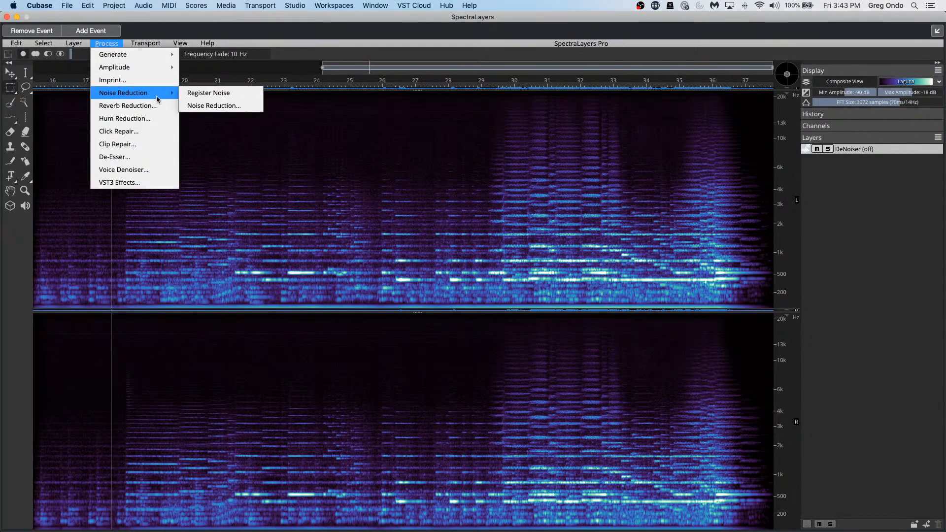
left_click(207, 105)
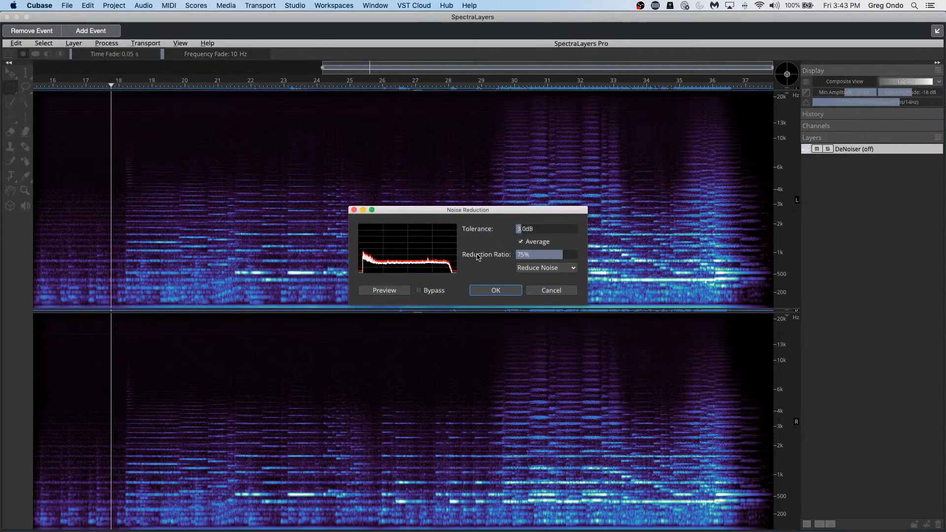
left_click(501, 287)
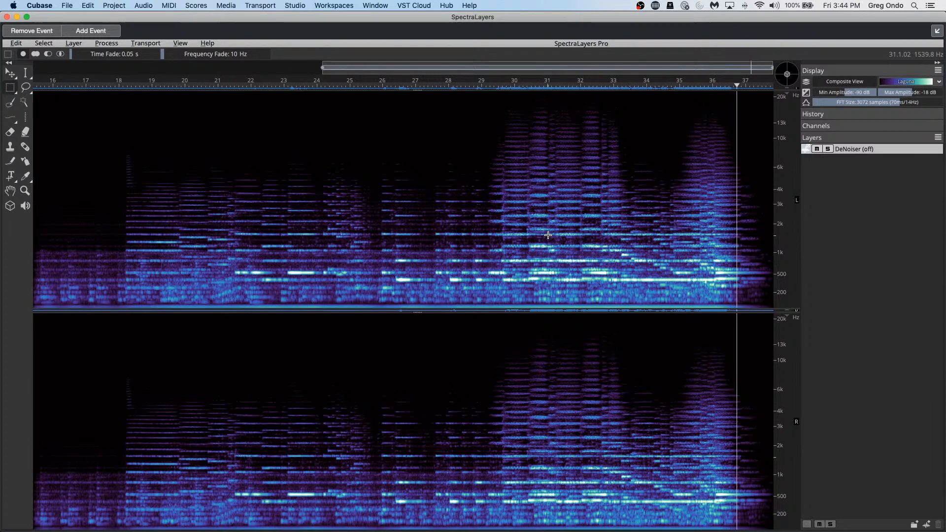
key("super+z")
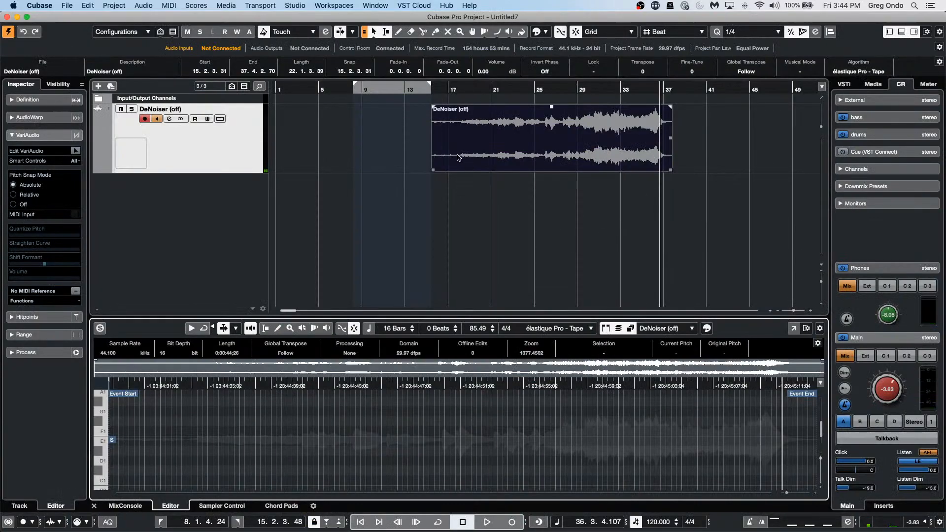
right_click(478, 157)
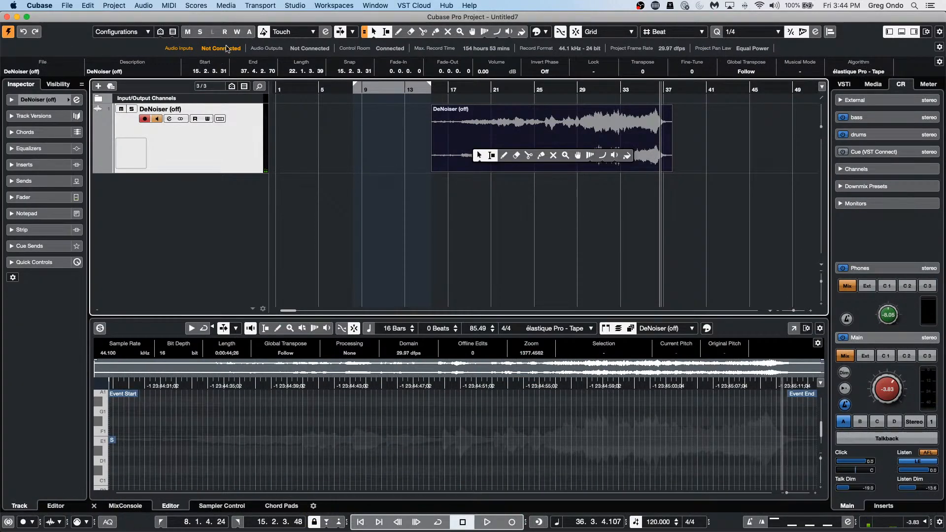
left_click(106, 5)
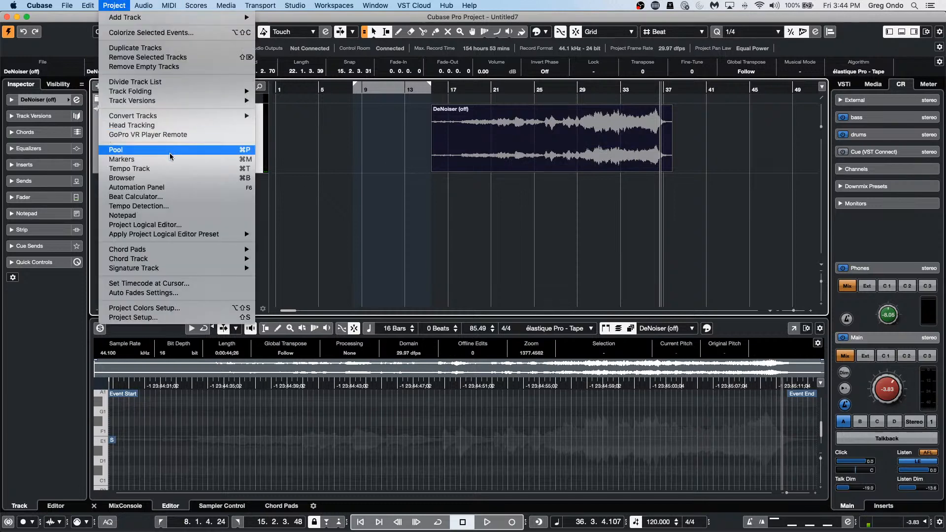
mouse_move(87, 5)
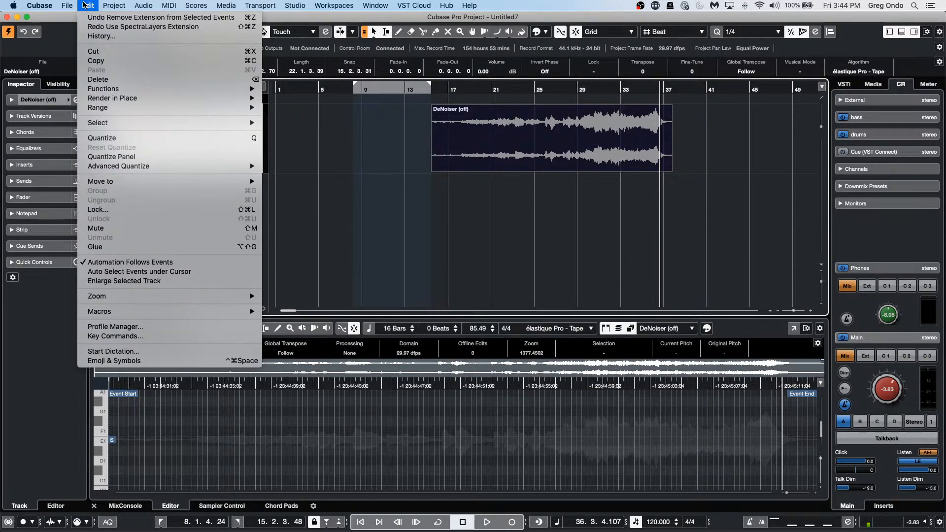
mouse_move(134, 113)
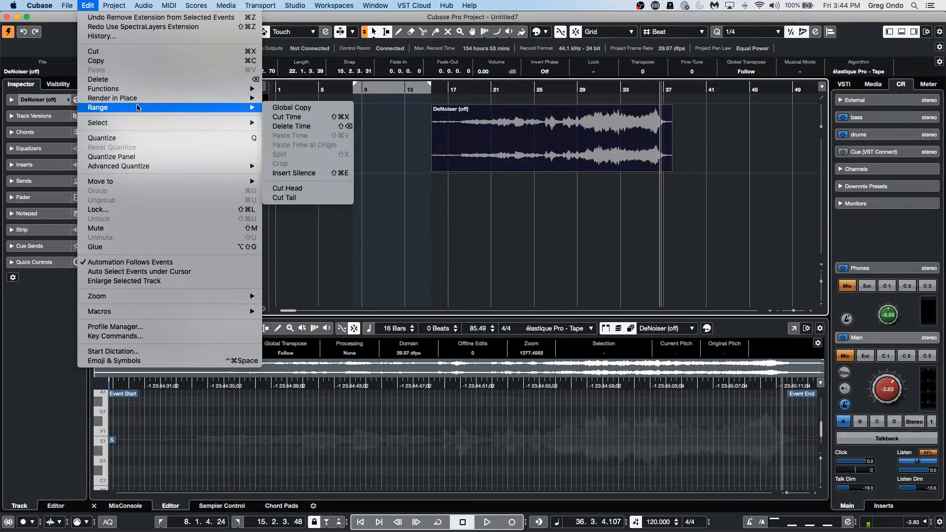
left_click(929, 87)
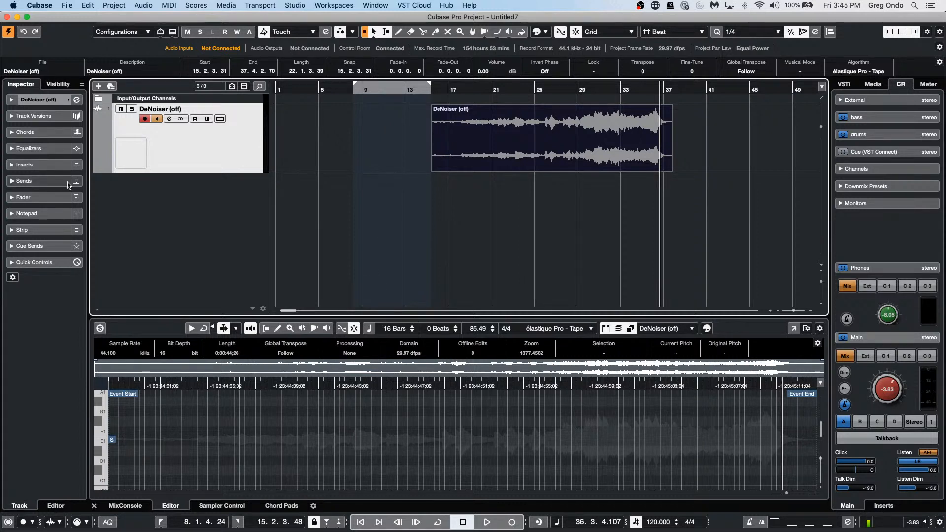
Step: Show the DeNoiser track's Volume automation lane and reselect the DeNoiser (off) event
left_click(97, 169)
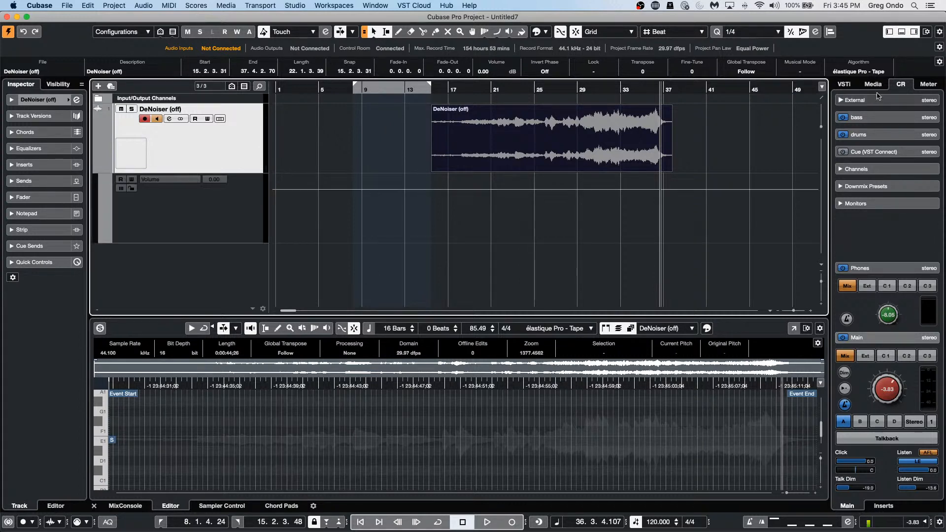
left_click_drag(660, 88, 625, 89)
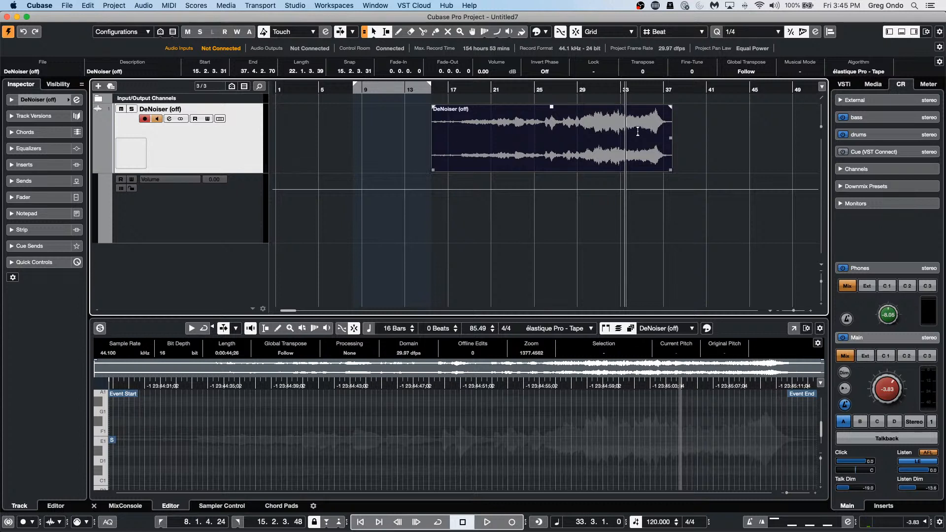
left_click(721, 144)
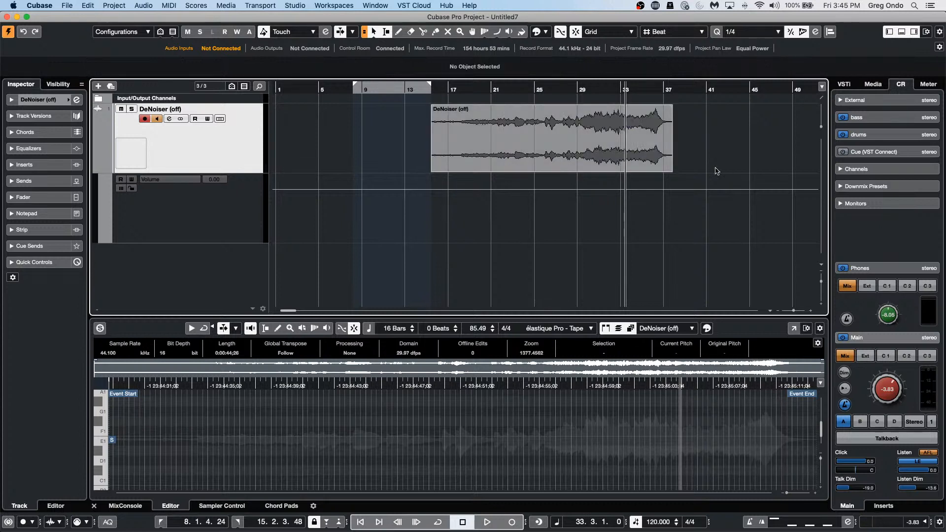
left_click(633, 150)
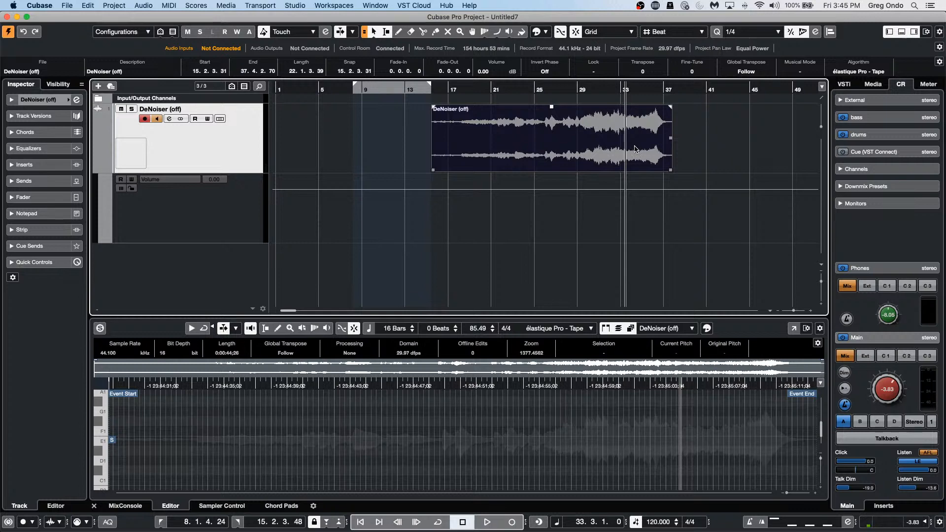
left_click(618, 185)
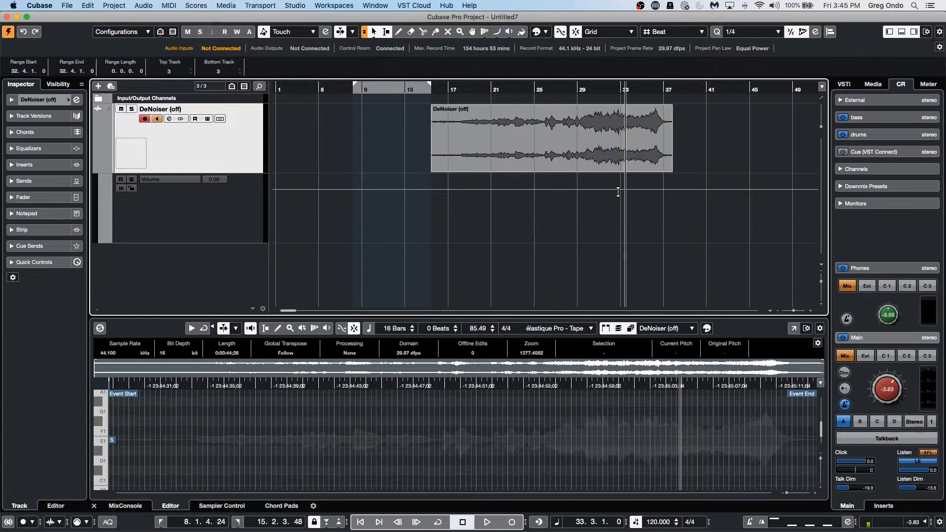
left_click(647, 157)
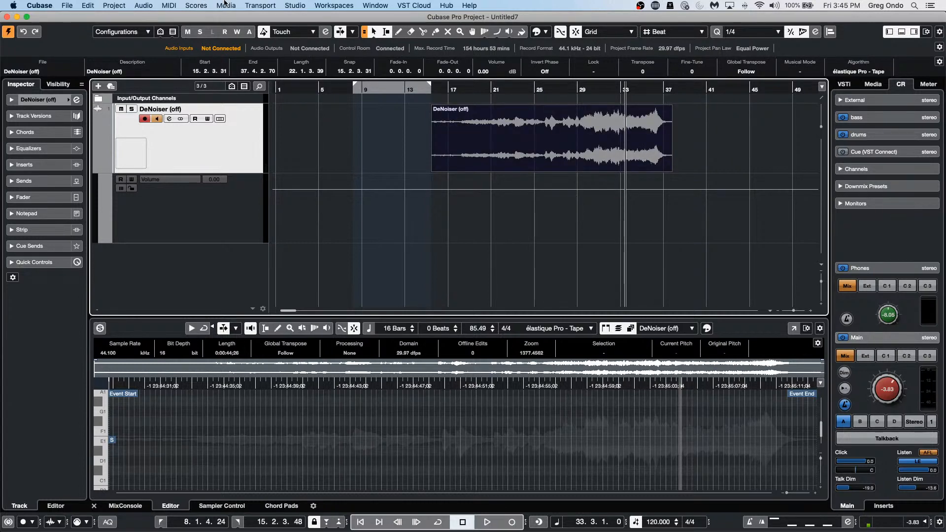
left_click(148, 6)
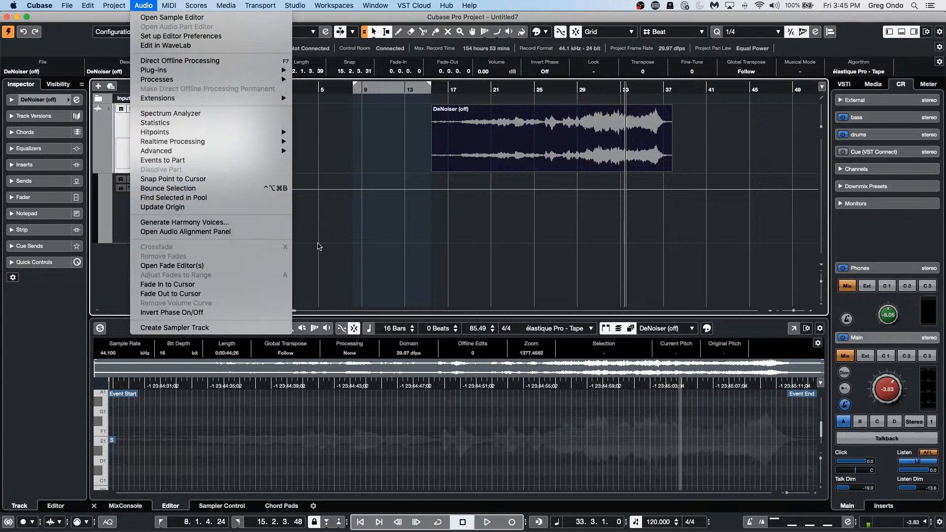
left_click(318, 246)
Step: Set the Line tool to straight-line mode from the toolbox, then return to Object Selection
right_click(626, 194)
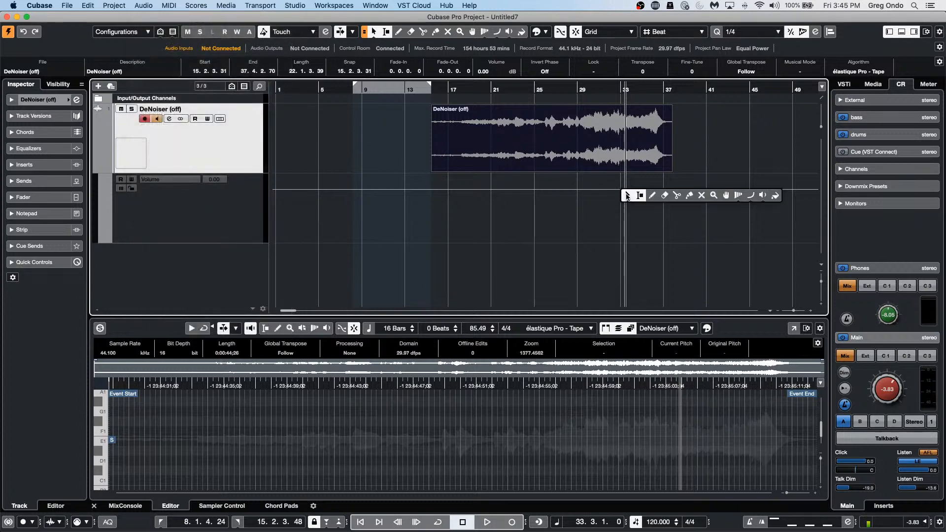
left_click(752, 197)
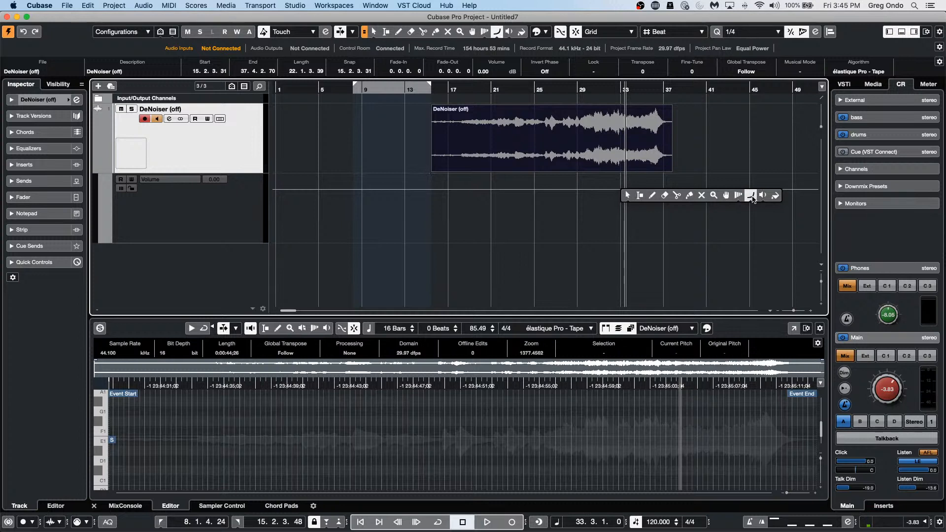
right_click(752, 198)
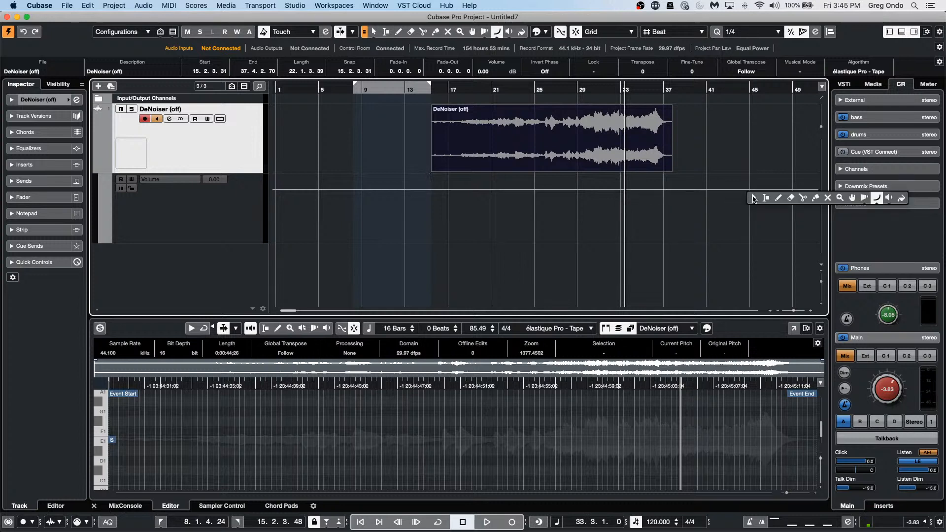
left_click(877, 197)
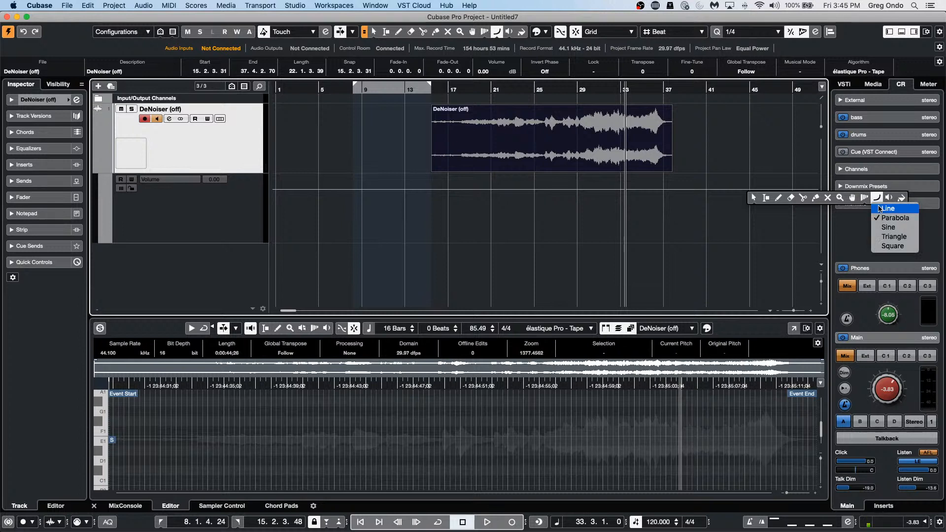
left_click(881, 207)
left_click(639, 147)
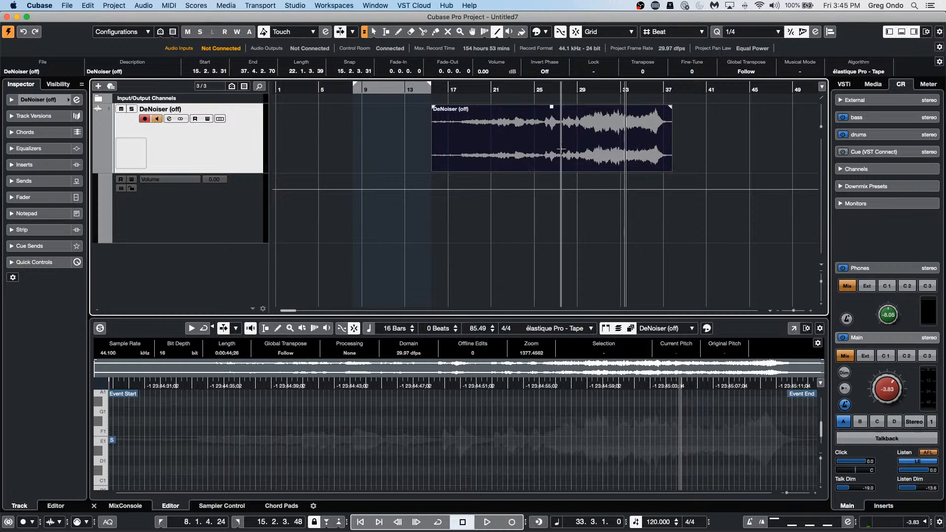
right_click(542, 149)
left_click(542, 149)
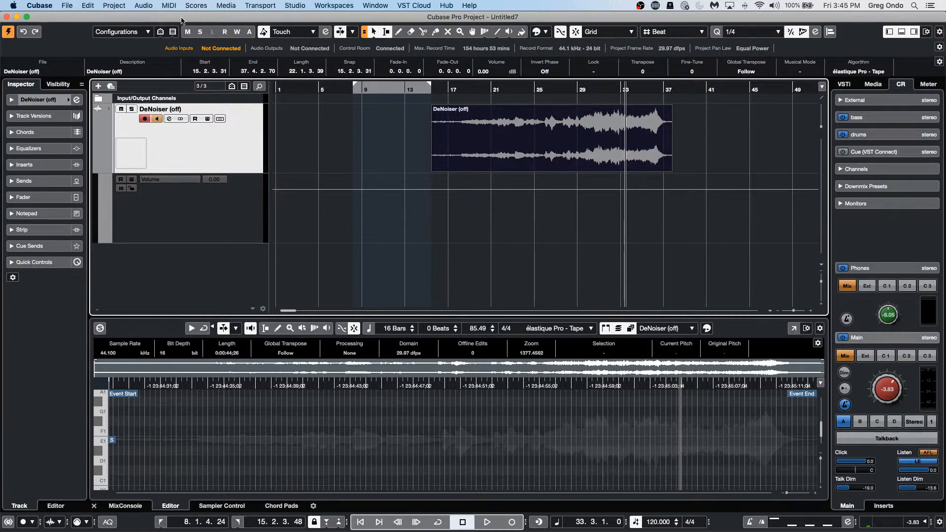
Step: Close Untitled7 without saving, deleting its new files, and create an empty project
left_click(7, 17)
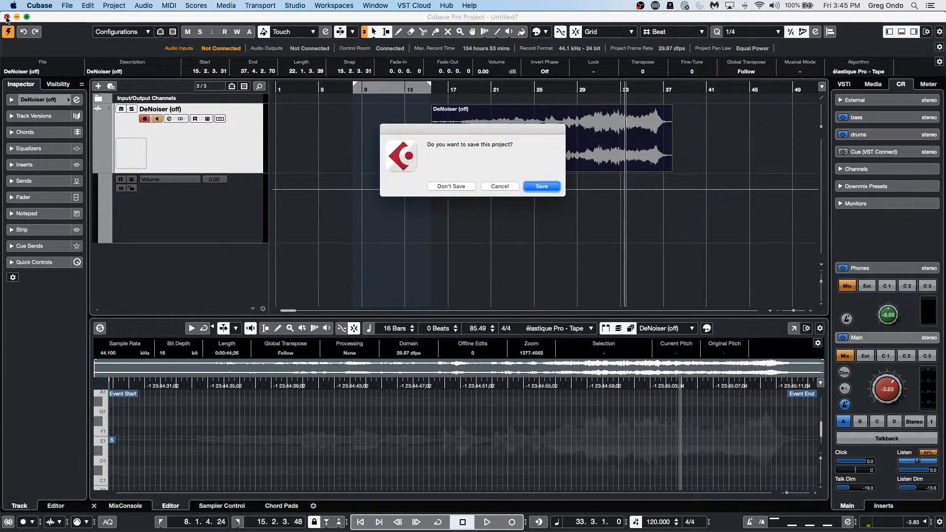
left_click(448, 186)
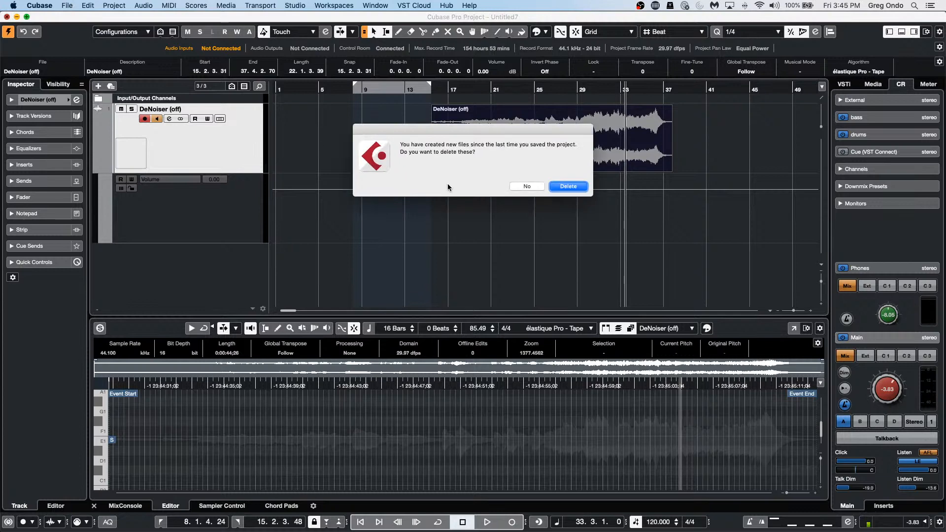
left_click(571, 187)
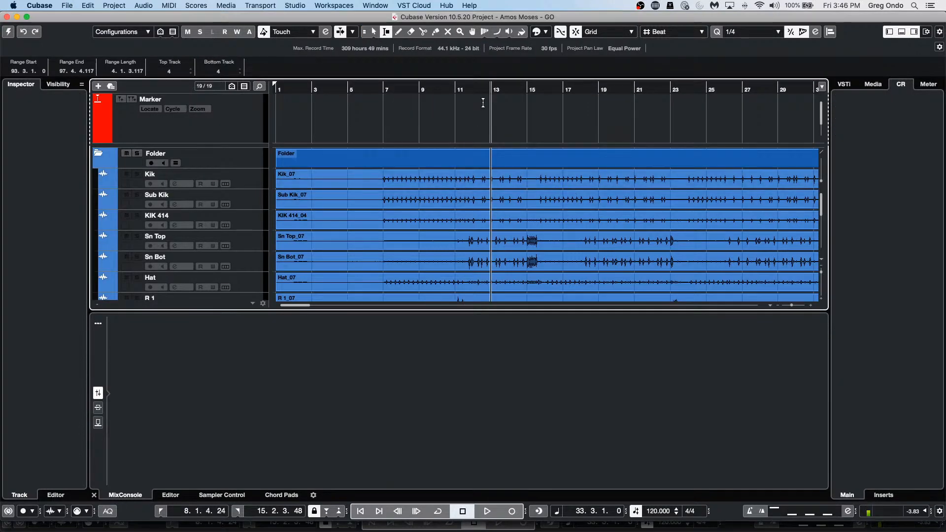
left_click(66, 6)
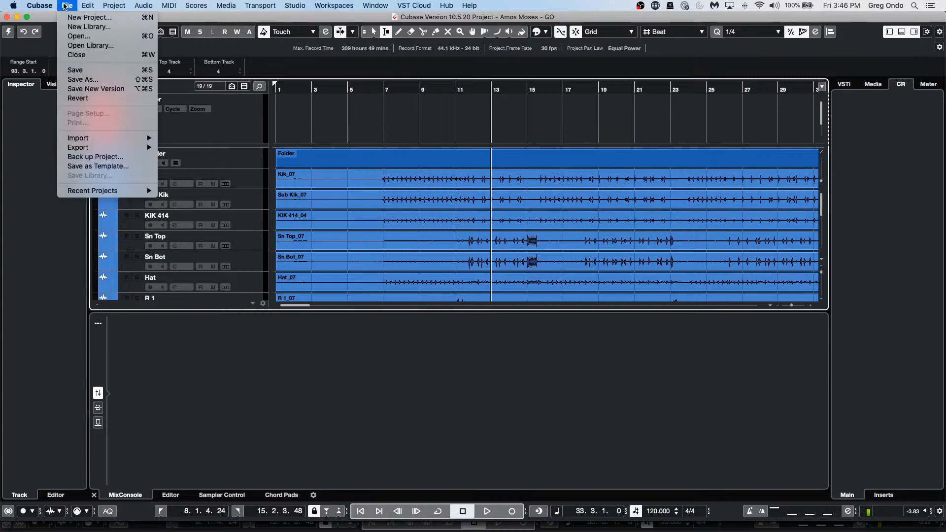
left_click(76, 21)
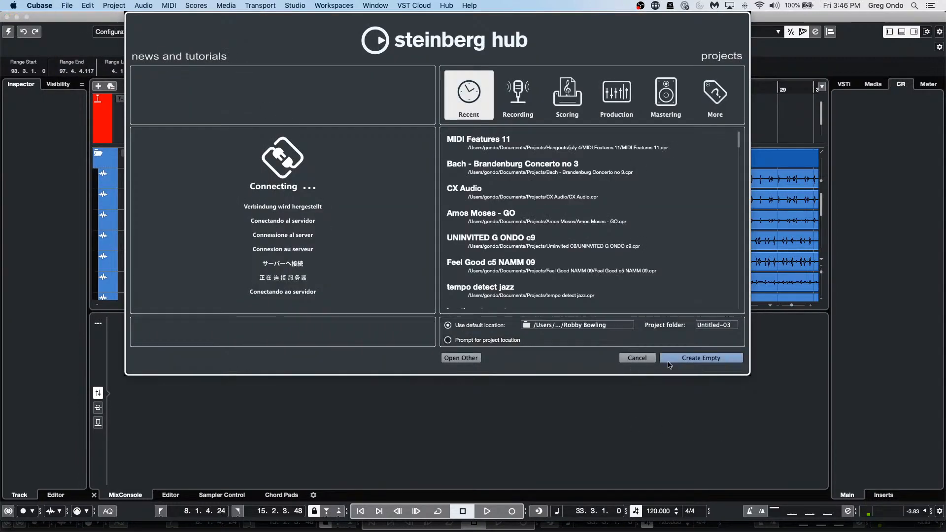
left_click(683, 359)
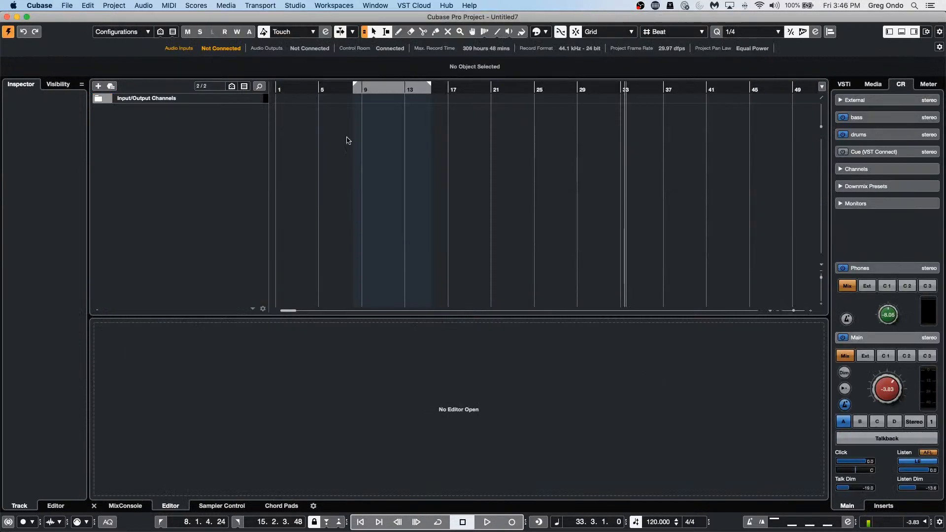
Step: Add a stereo audio track named Audio 01 to the new project
left_click(325, 91)
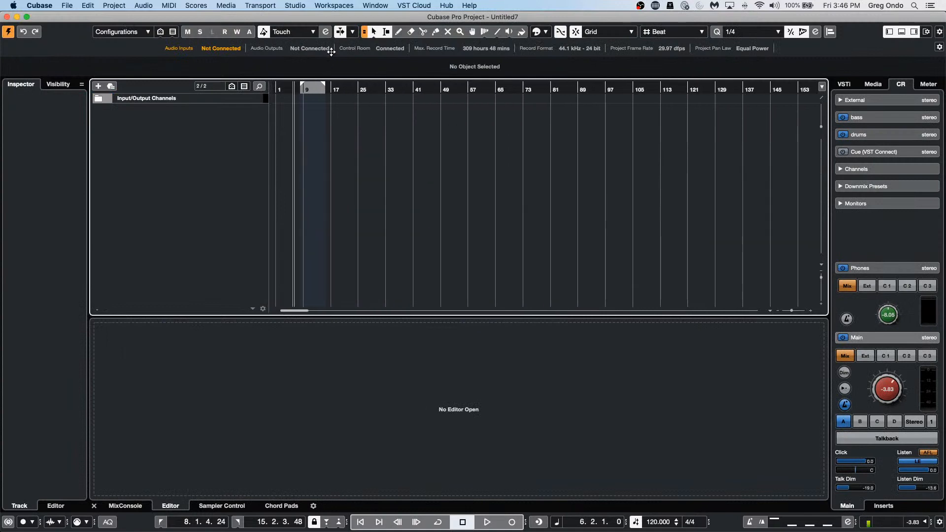
right_click(168, 118)
left_click(182, 125)
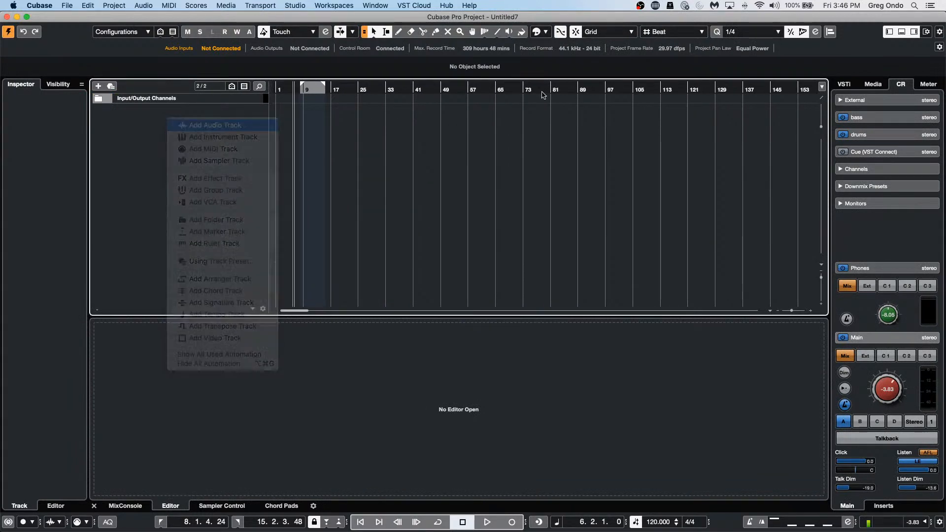
left_click(415, 303)
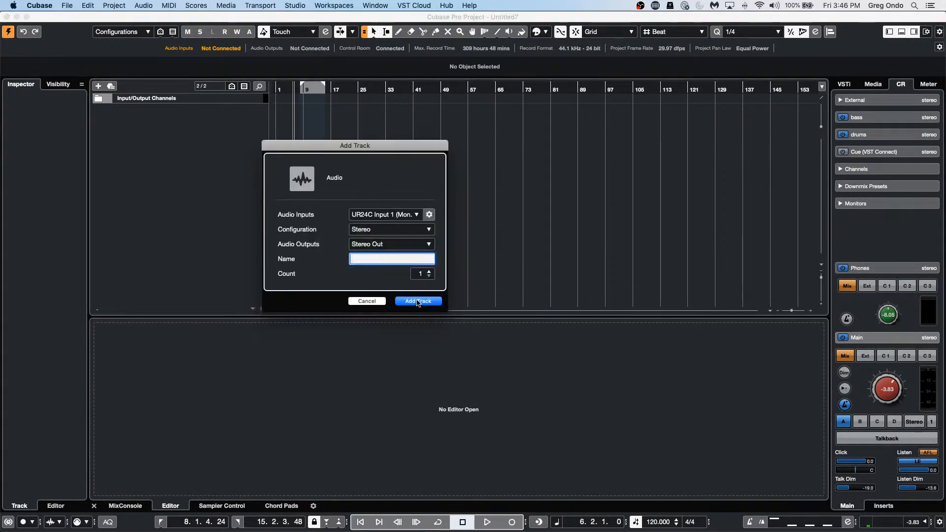
left_click(873, 85)
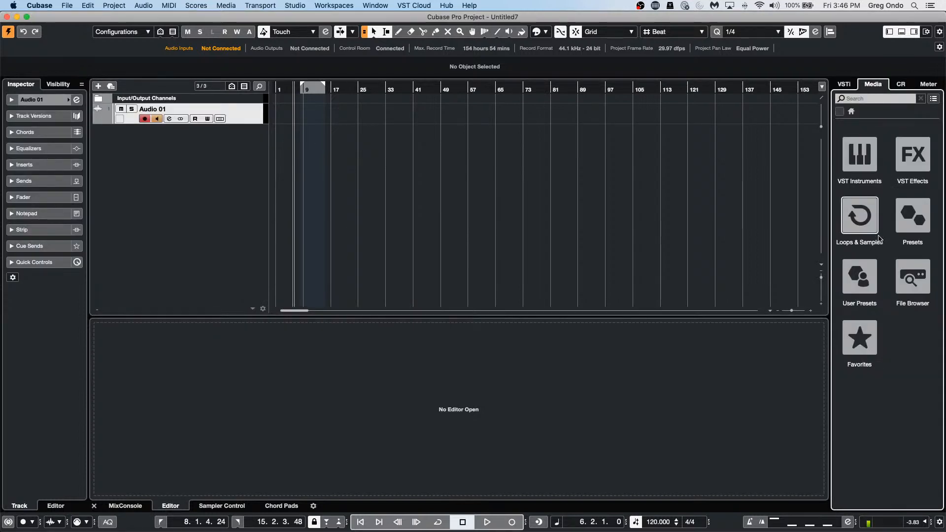
Step: Drag Tech_House_Bass_Loop_16 from the Dancefloor Tech House pack onto a new track, bars 8–16
left_click(867, 222)
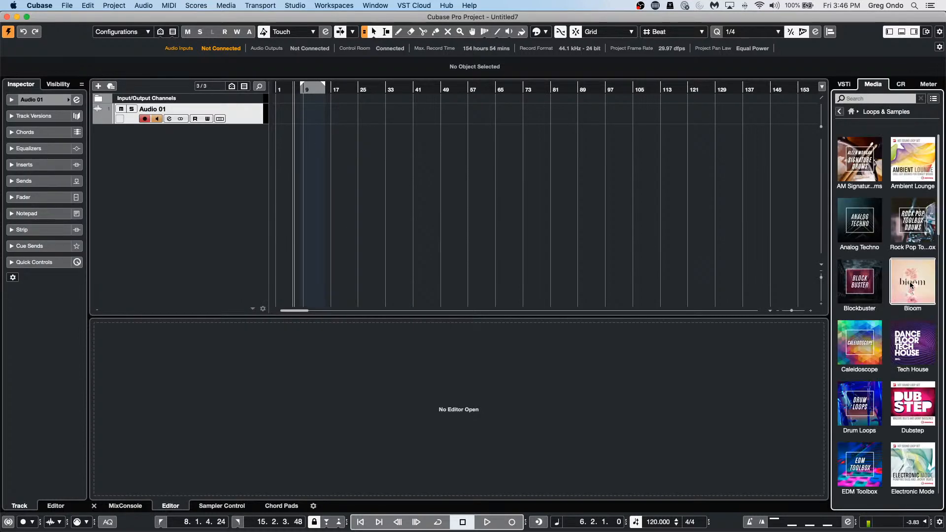
left_click(925, 346)
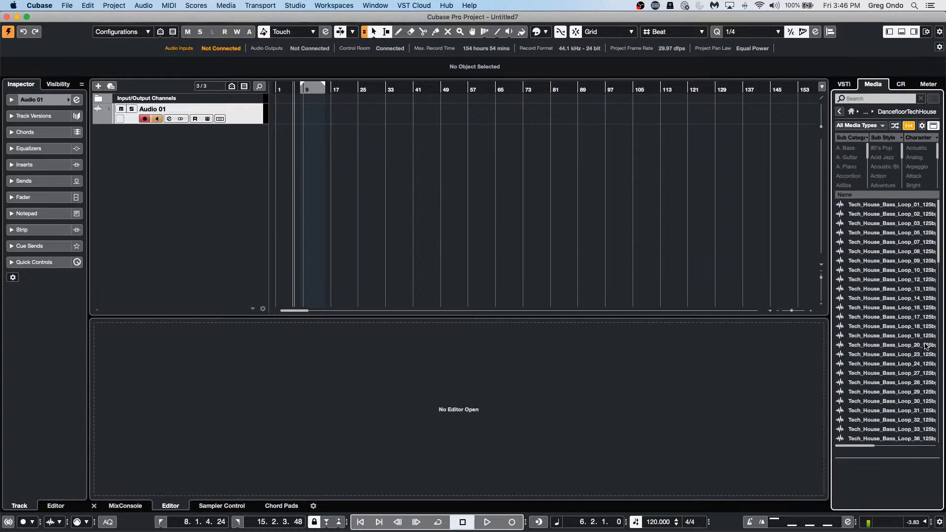
left_click_drag(926, 346, 242, 147)
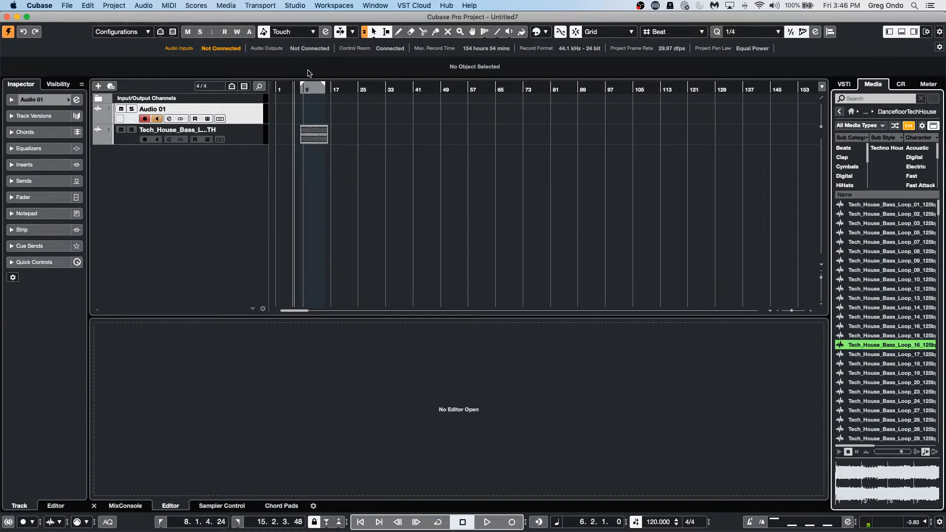
left_click_drag(307, 88, 238, 225)
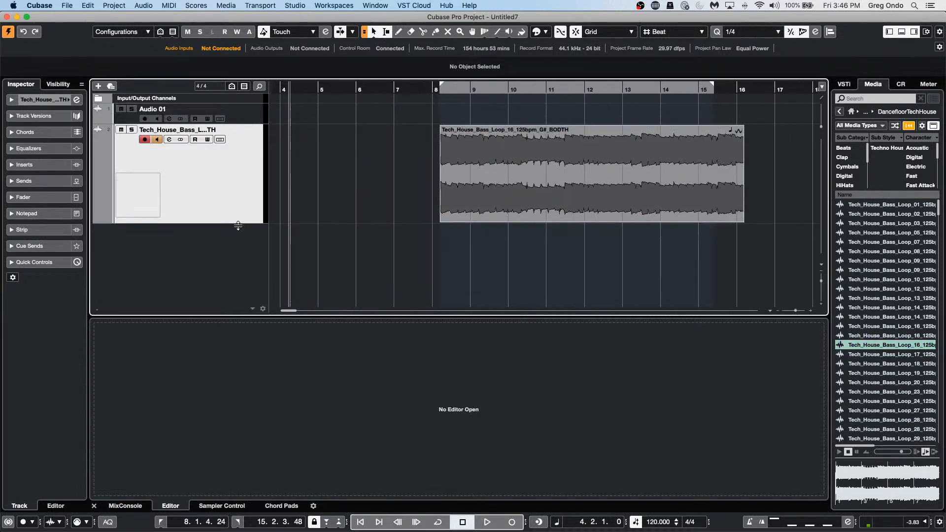
left_click(681, 180)
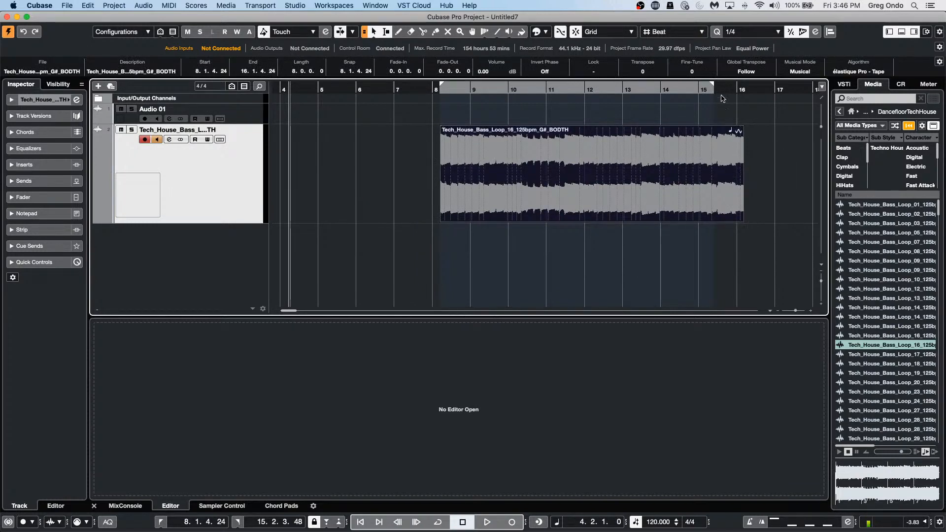
left_click_drag(725, 89, 699, 91)
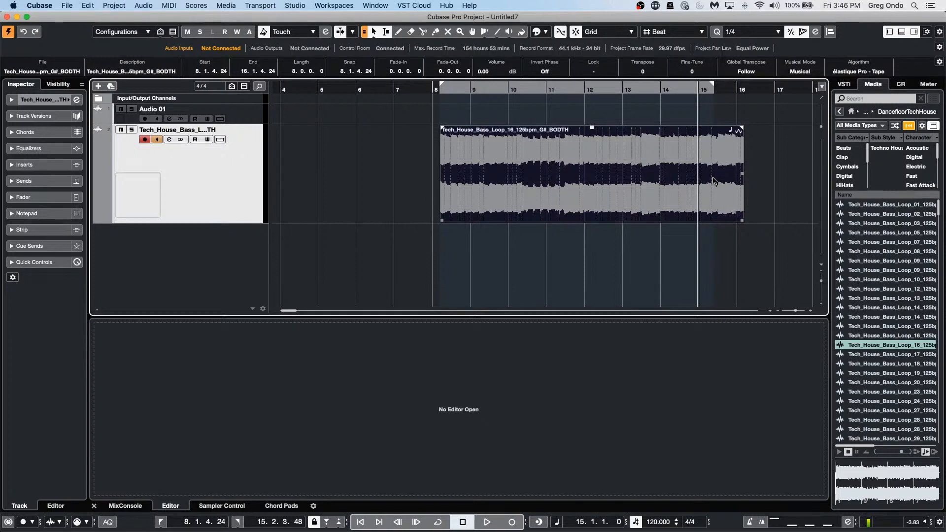
left_click(64, 5)
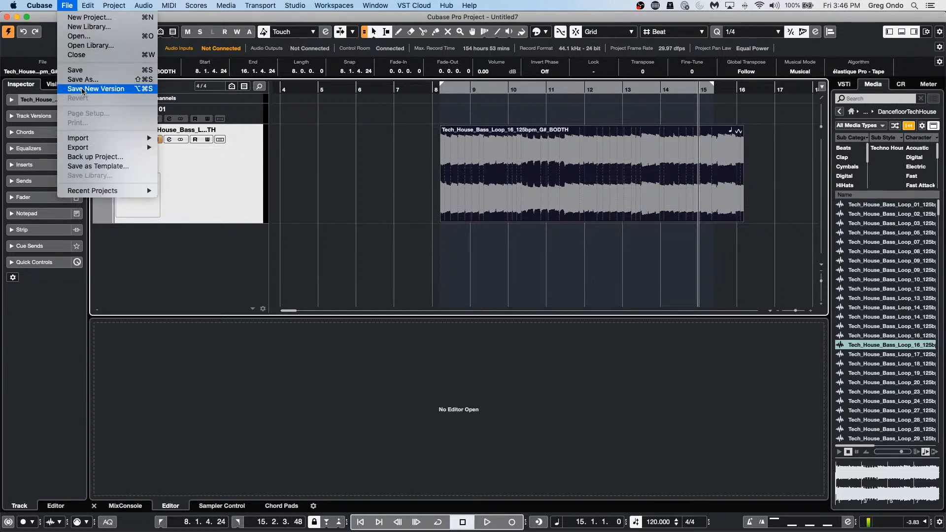
mouse_move(87, 6)
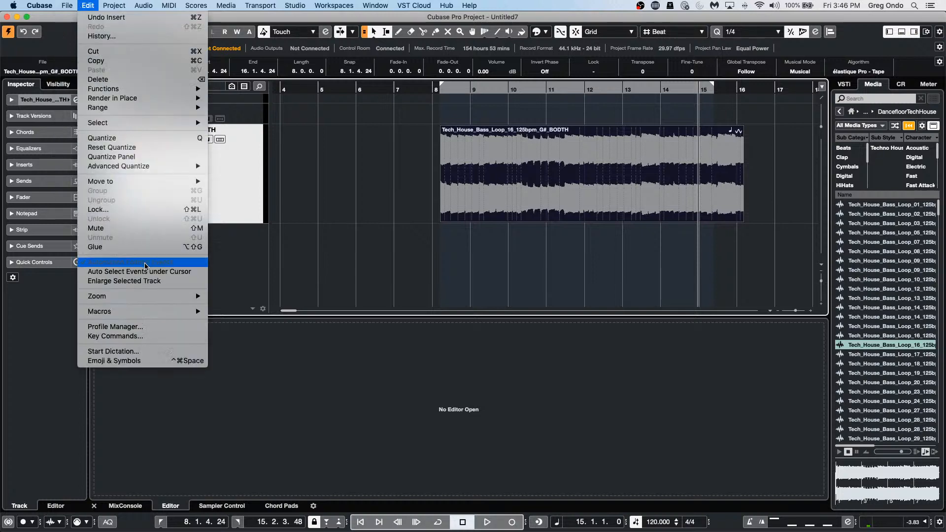
left_click(148, 339)
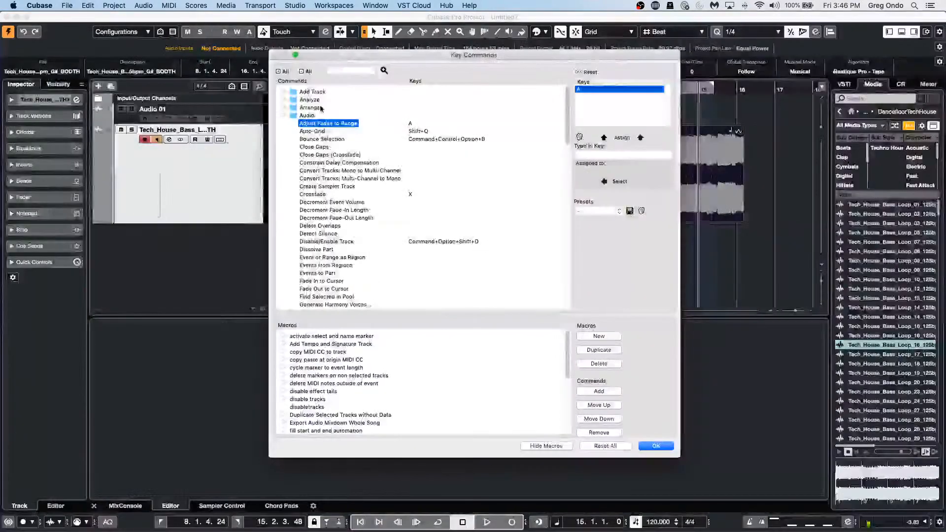
left_click(350, 70)
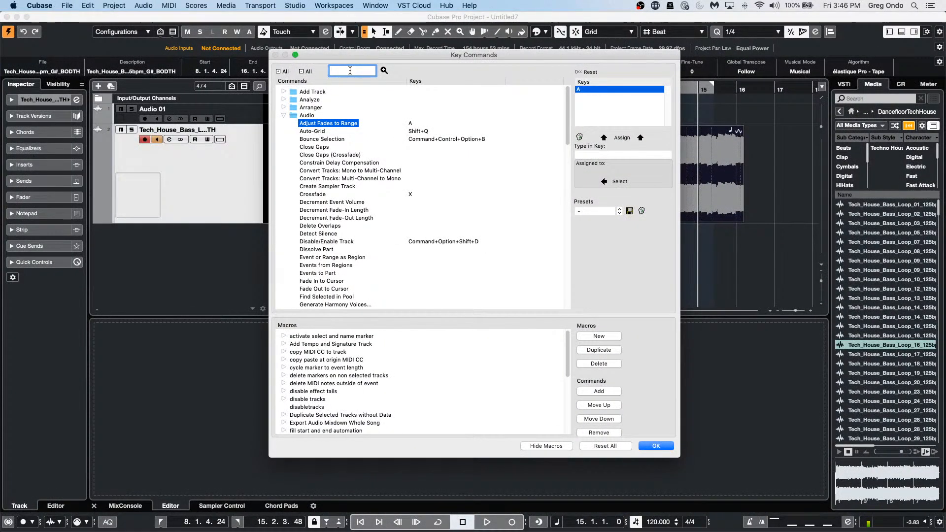
type("fade to e")
type("ange")
key("Return")
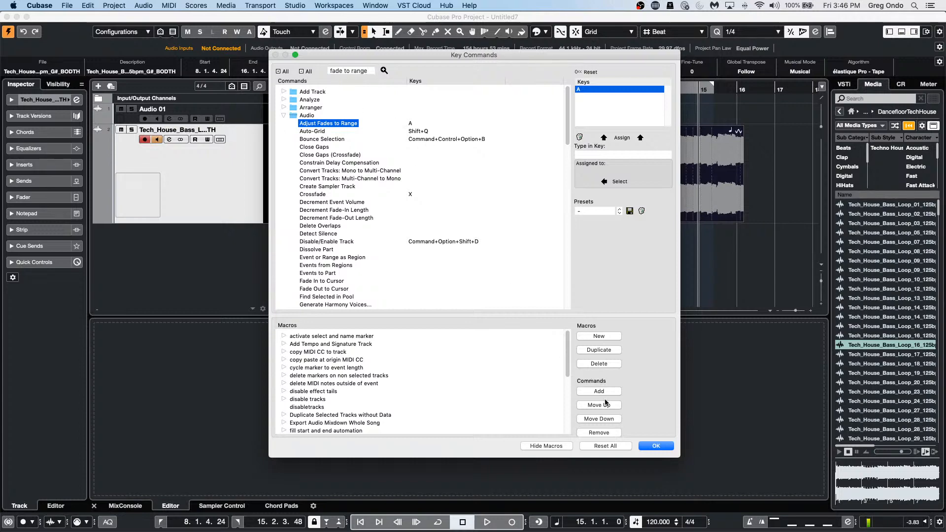
left_click(655, 445)
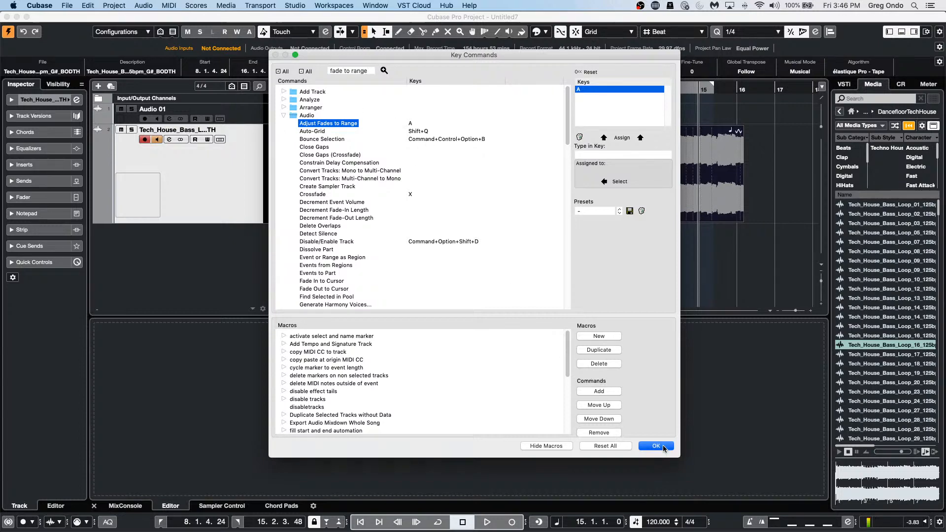
left_click(747, 143)
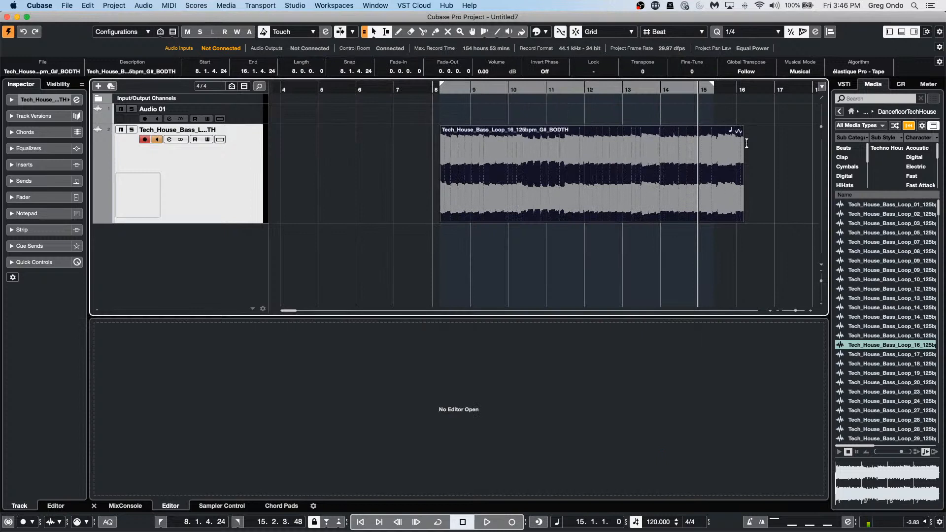
Step: Try a fade on bars 13.3–16.2, undo it, and show the bass track's Volume lane
left_click_drag(742, 129, 744, 174)
left_click(652, 164)
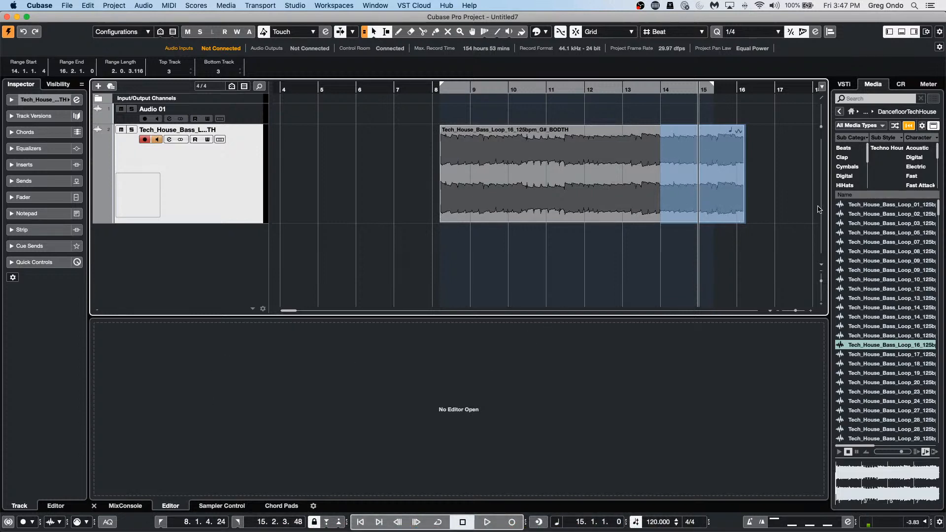
left_click_drag(642, 146, 742, 154)
key("a")
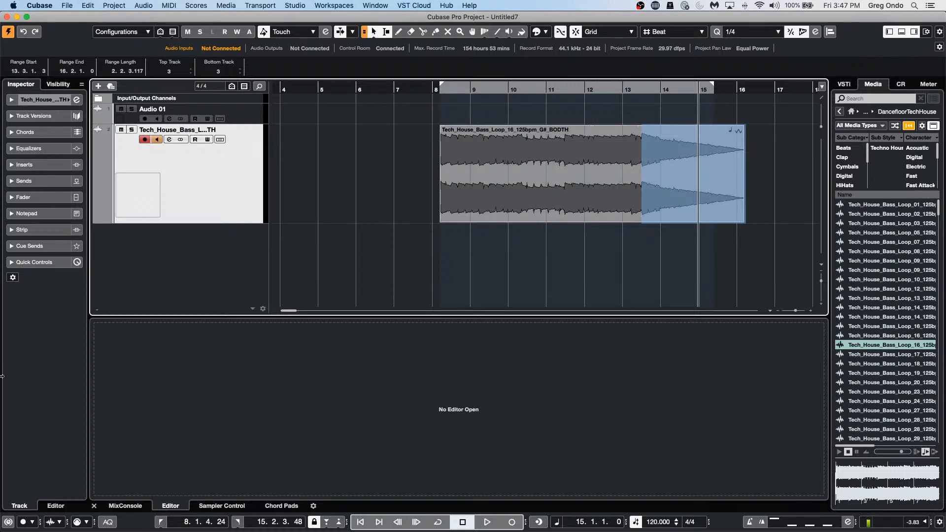
key("super+z")
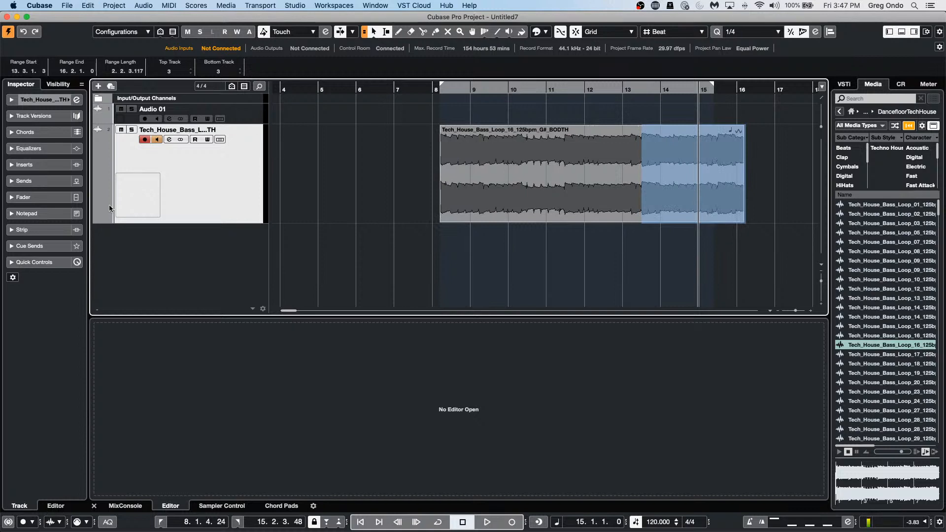
left_click(96, 219)
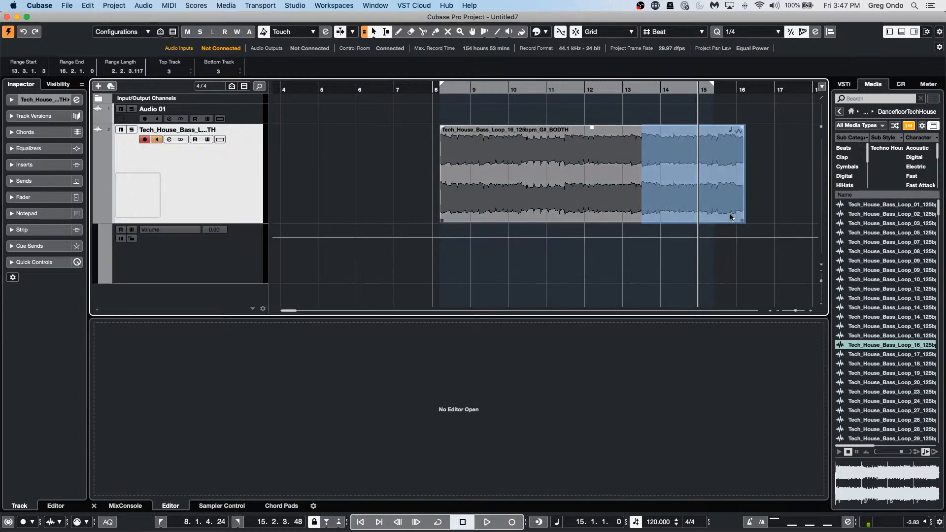
Step: Draw a straight volume ramp falling toward bar 16, adjust its points, then undo the last move
right_click(711, 244)
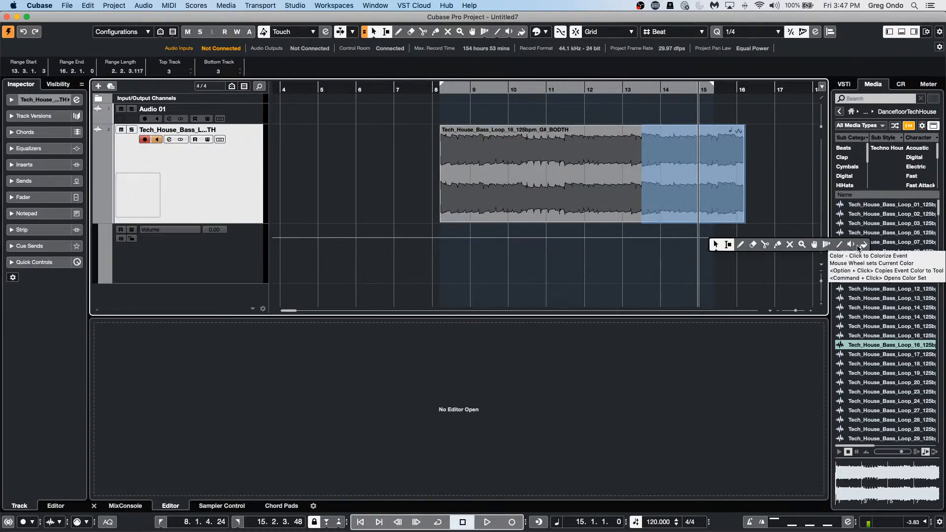
left_click(840, 246)
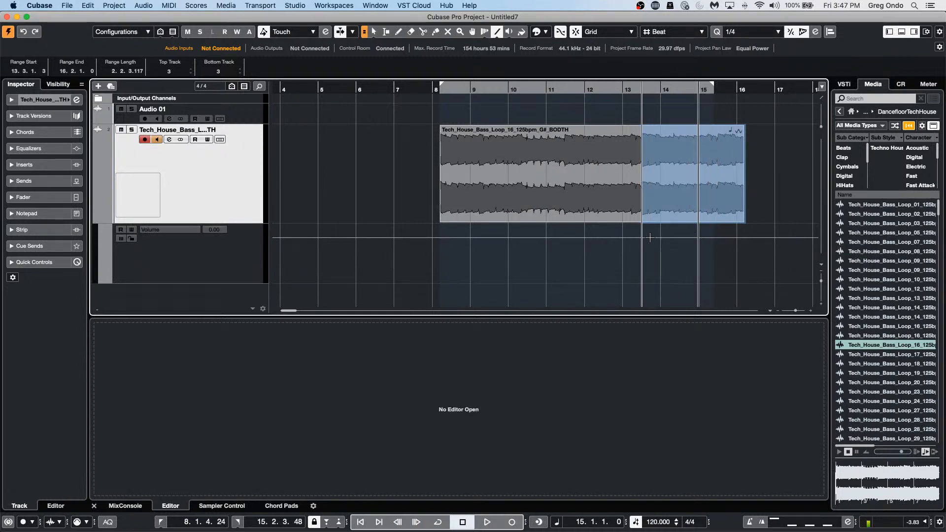
left_click_drag(642, 238, 736, 283)
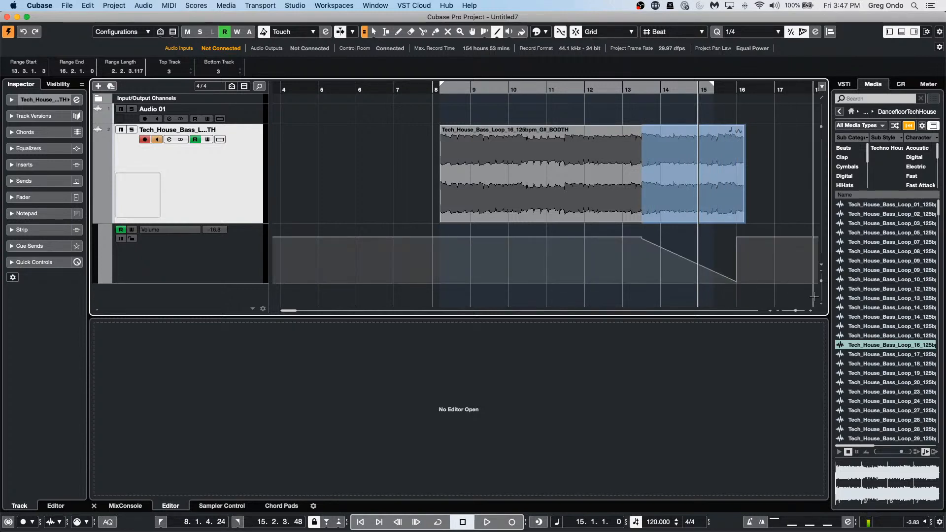
right_click(729, 261)
left_click(730, 261)
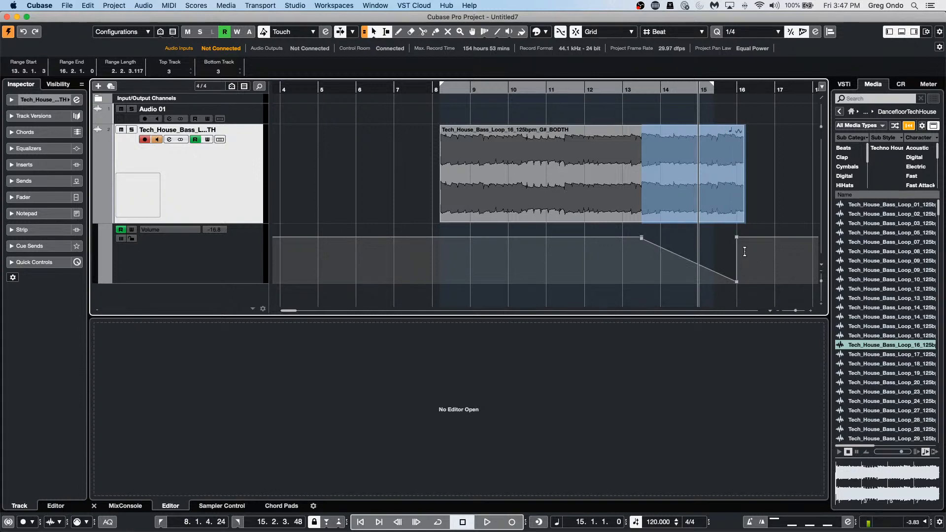
left_click_drag(737, 243, 774, 237)
mouse_move(737, 287)
left_mouse_down()
mouse_move(758, 286)
mouse_move(747, 284)
left_mouse_up()
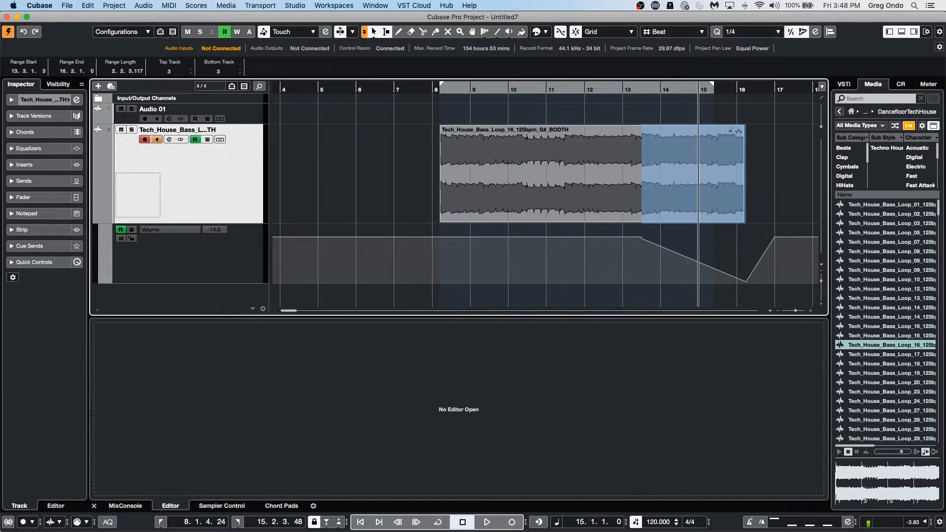
key("super+z")
key("super+z")
key("super+z")
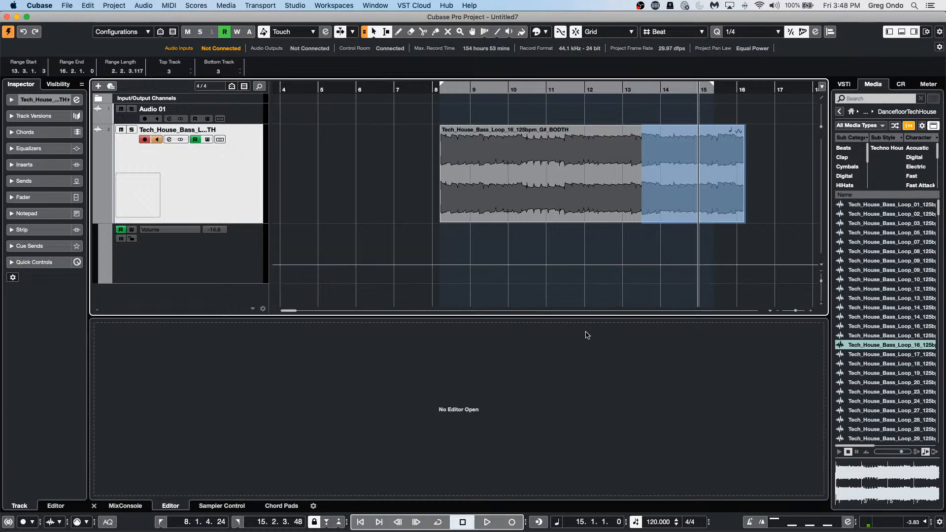
Step: Undo the earlier edit, then sketch and undo a freehand volume curve from bar 13.5 to 16
key("super+z")
key("super+z")
left_click(183, 255)
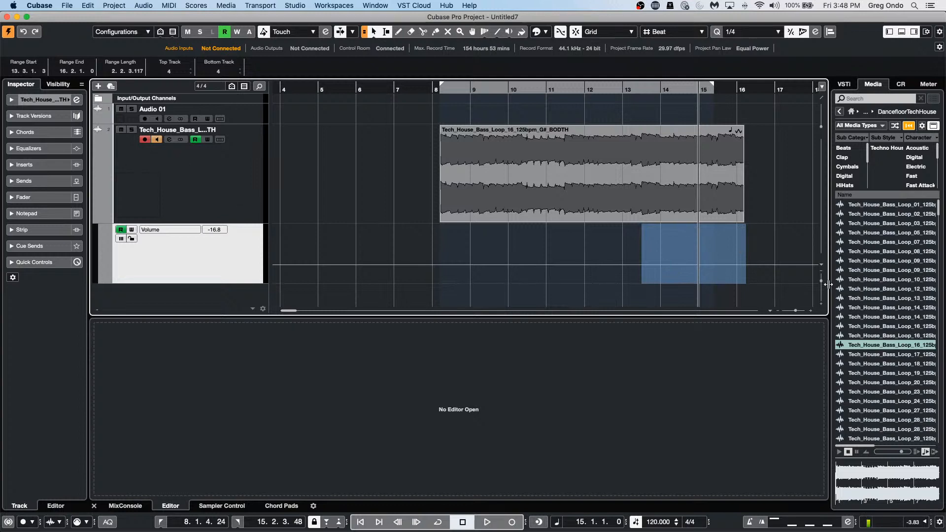
right_click(661, 251)
left_click(685, 249)
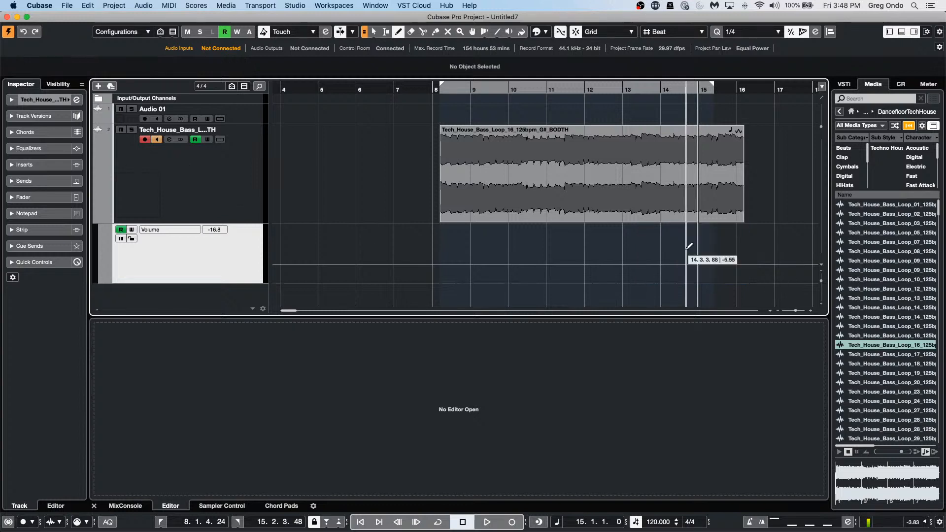
mouse_move(639, 242)
left_mouse_down()
mouse_move(755, 237)
mouse_move(616, 241)
mouse_move(656, 239)
left_mouse_up()
key("super+z")
key("super+z")
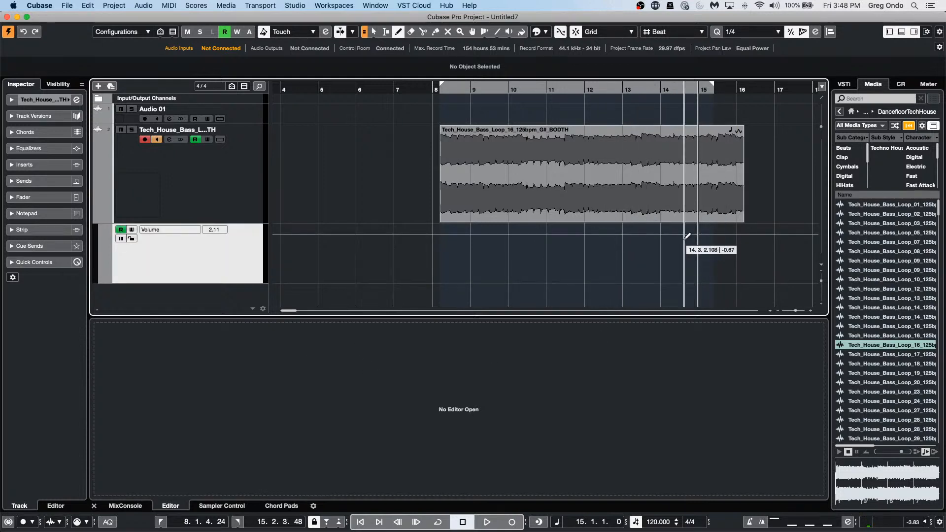
Step: Add volume points at bars 13, 13.2 and 16, drop bar 16 to silence, raise volume after it
left_click(659, 234)
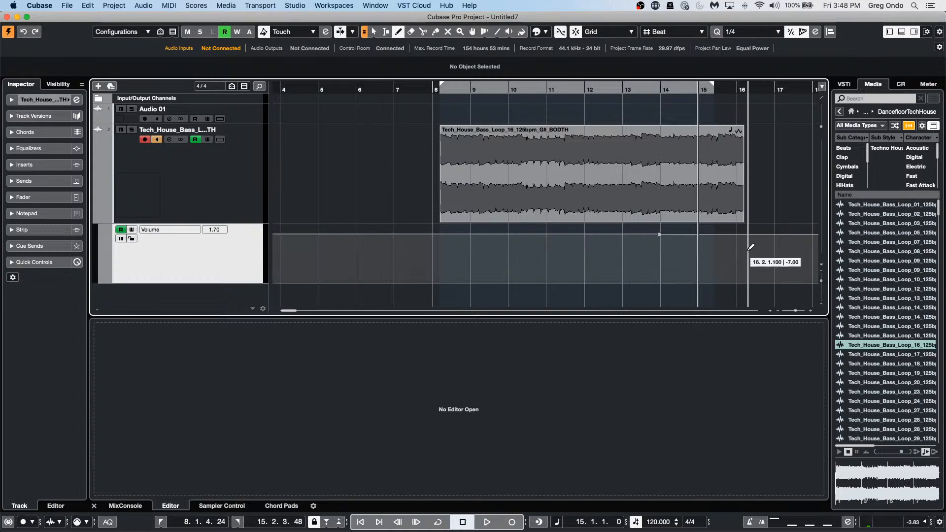
left_click(744, 232)
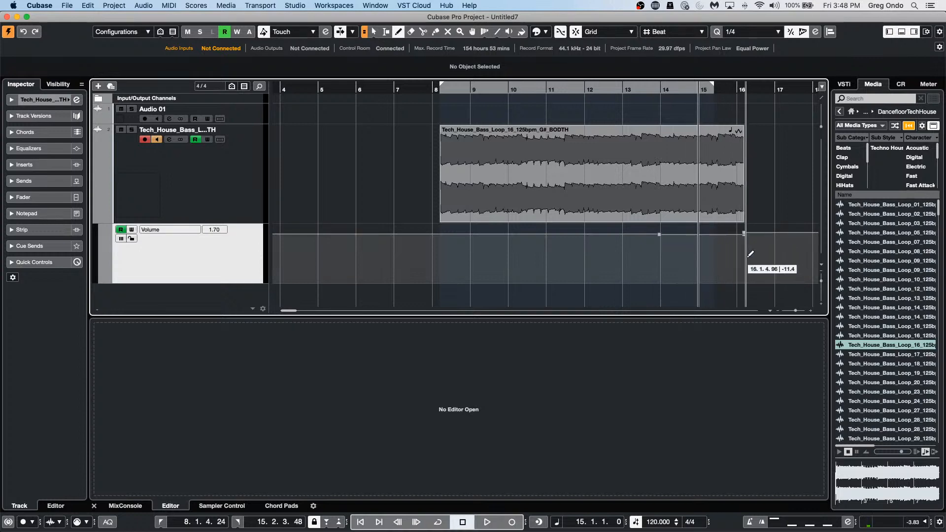
key("1")
left_click_drag(740, 234, 819, 342)
left_click_drag(311, 90, 355, 133)
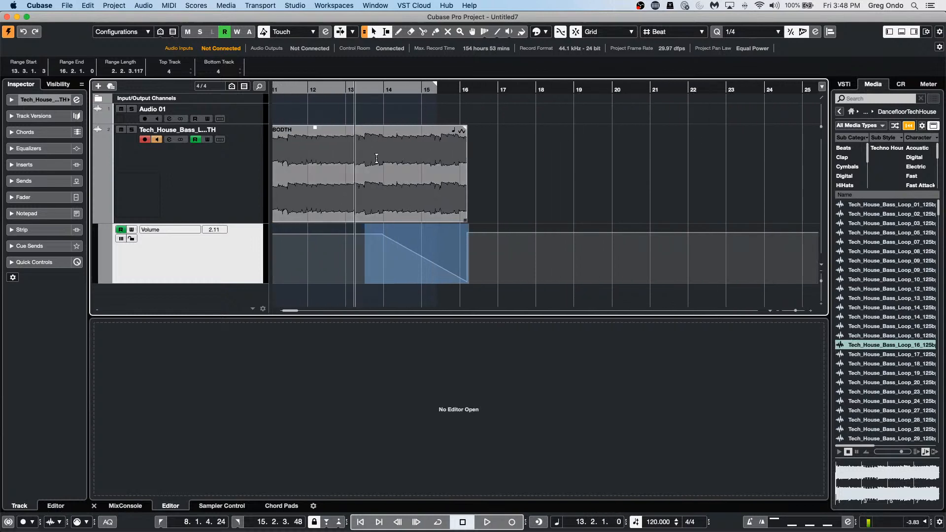
left_click_drag(383, 237, 355, 231)
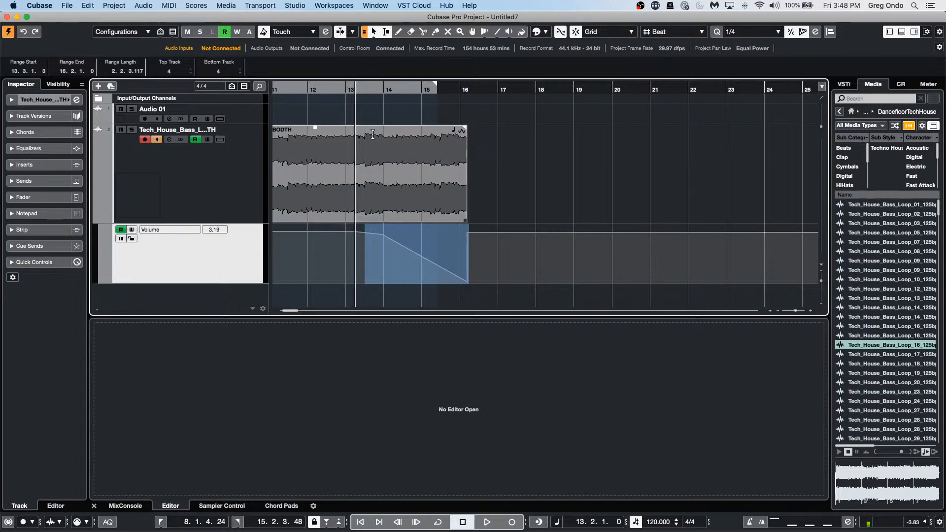
right_click(415, 246)
left_click(407, 246)
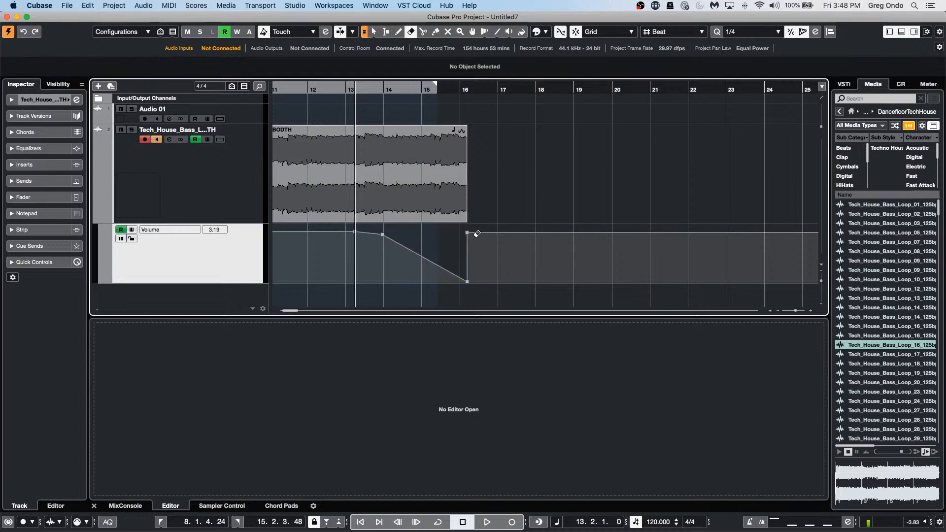
right_click(472, 280)
left_click(474, 286)
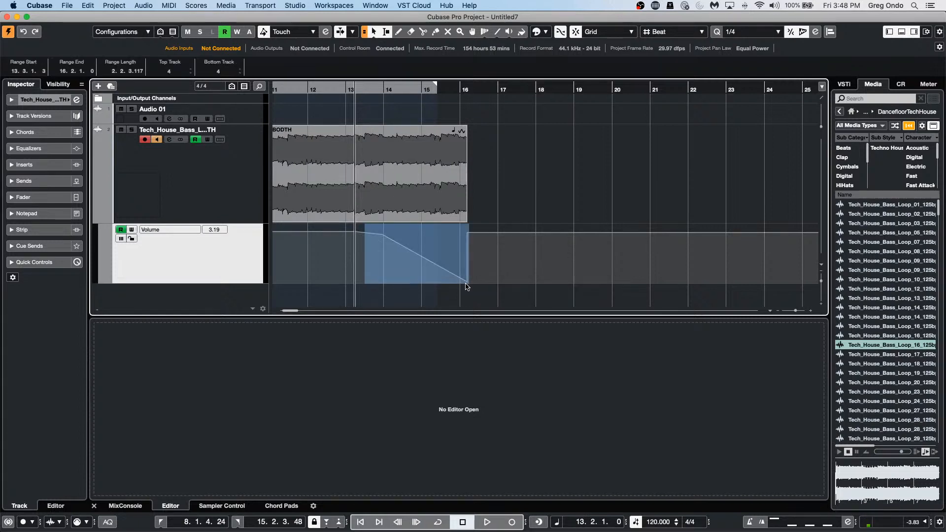
left_click_drag(467, 284, 469, 331)
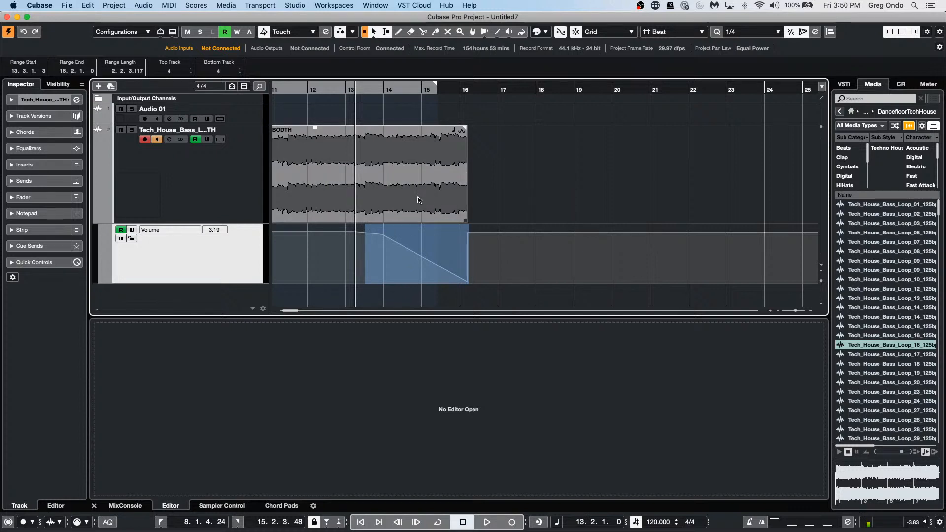
Step: Switch back to the Object Selection tool and select the whole Tech House bass loop event
left_click(373, 33)
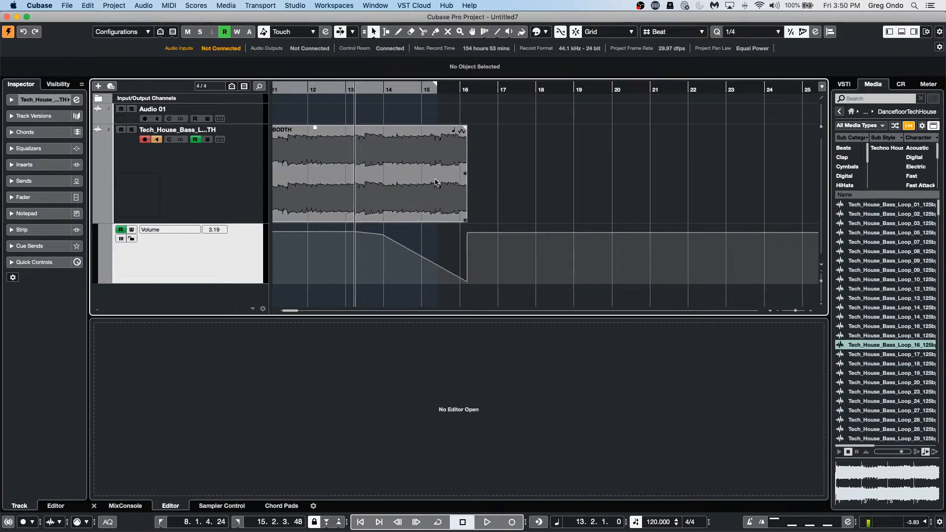
left_click_drag(416, 179, 473, 182)
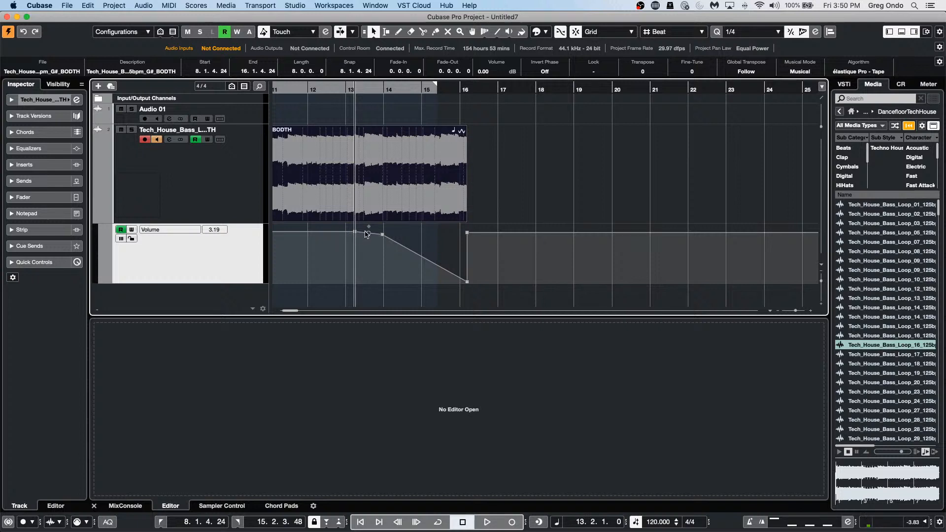
Step: Split the bass loop with the Scissors tool at several points between bars 11 and 16
left_click(382, 234)
right_click(329, 179)
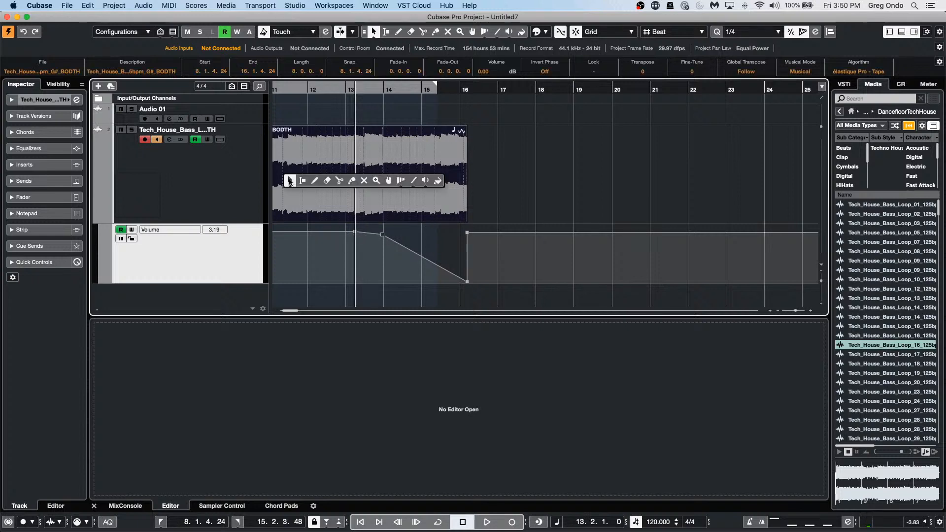
left_click(341, 181)
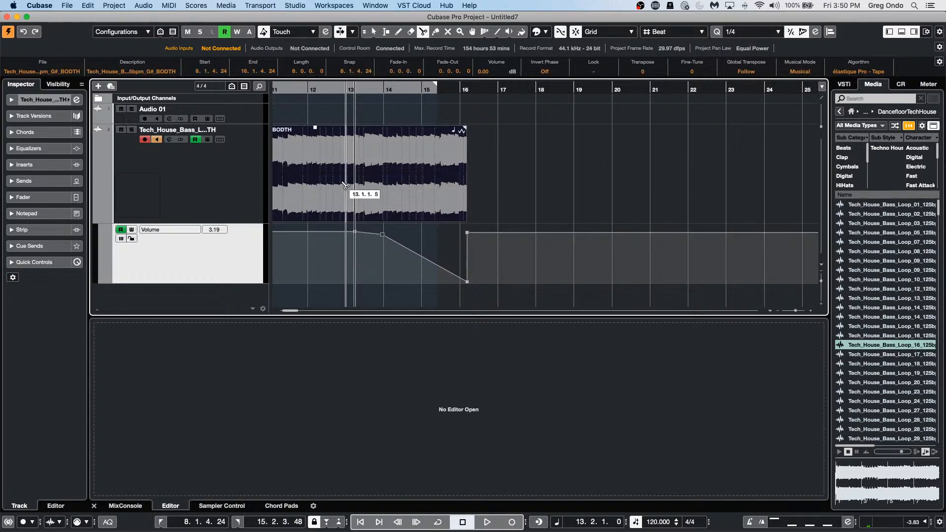
left_click(321, 187)
left_click_drag(324, 188, 356, 194)
key("1")
left_click(366, 197)
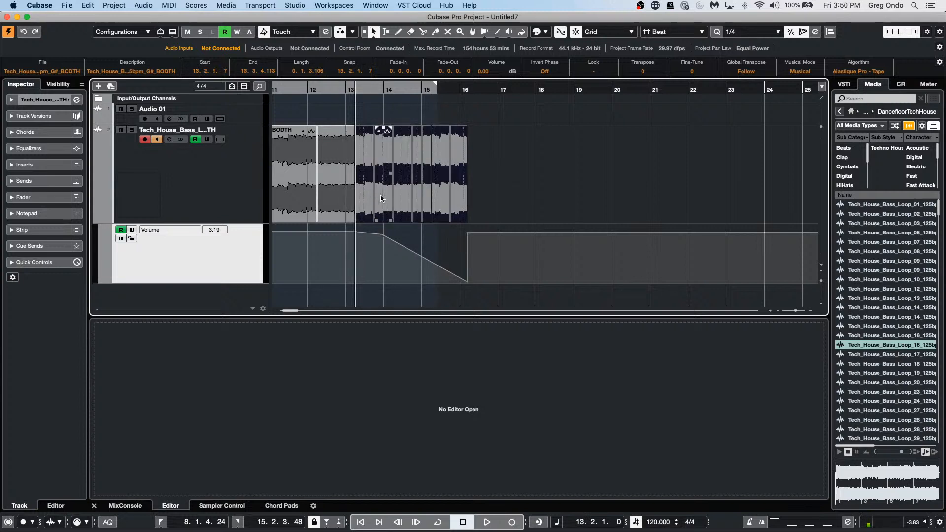
Step: Shift-select all the resulting bass loop slices together
left_click(381, 197)
left_click(359, 191, "shift")
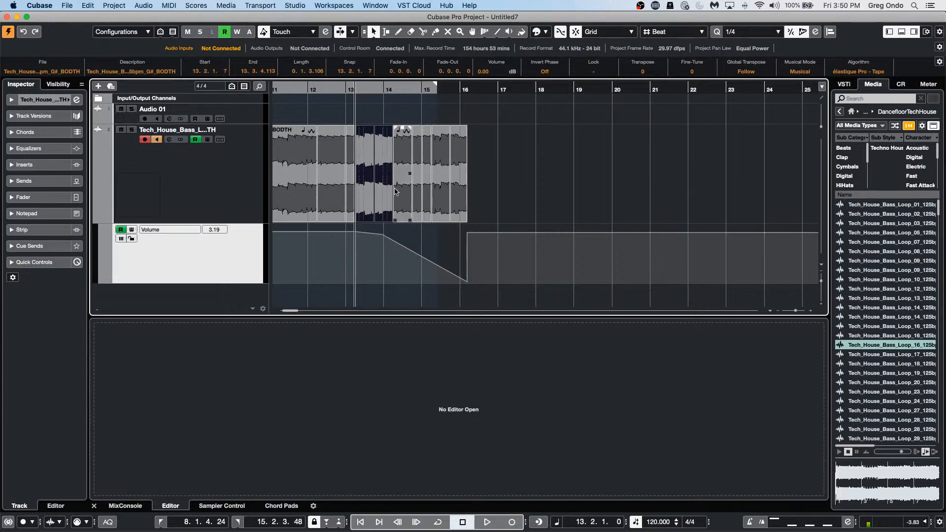
left_click(401, 192, "shift")
left_click(426, 187, "shift")
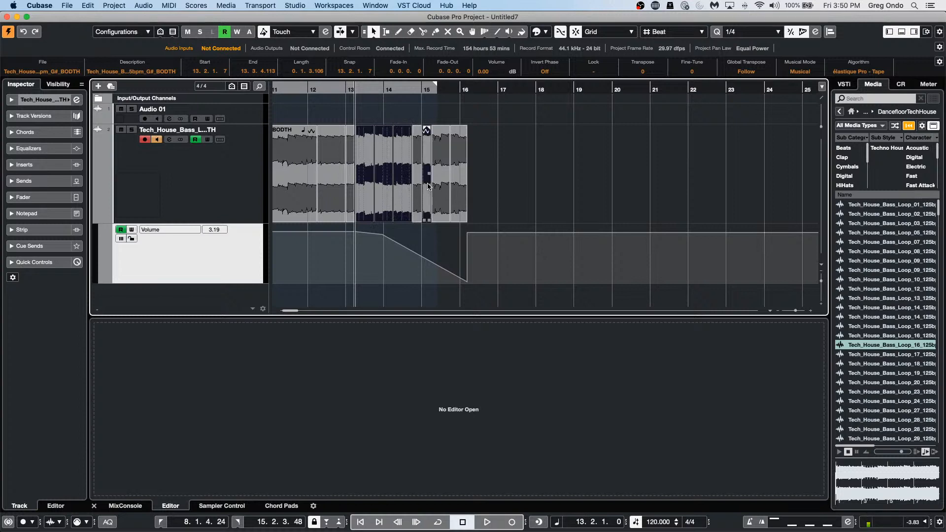
left_click(418, 188, "shift")
left_click(453, 191, "shift")
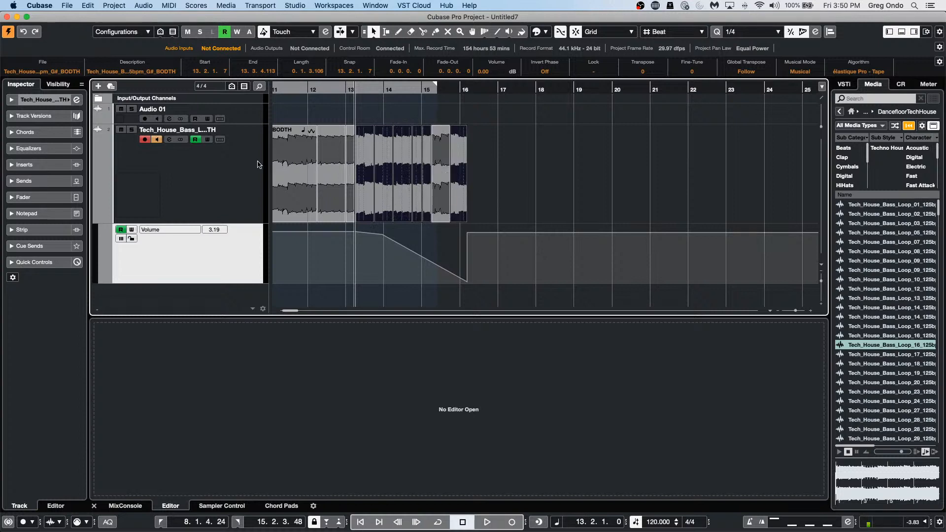
left_click(306, 181, "shift")
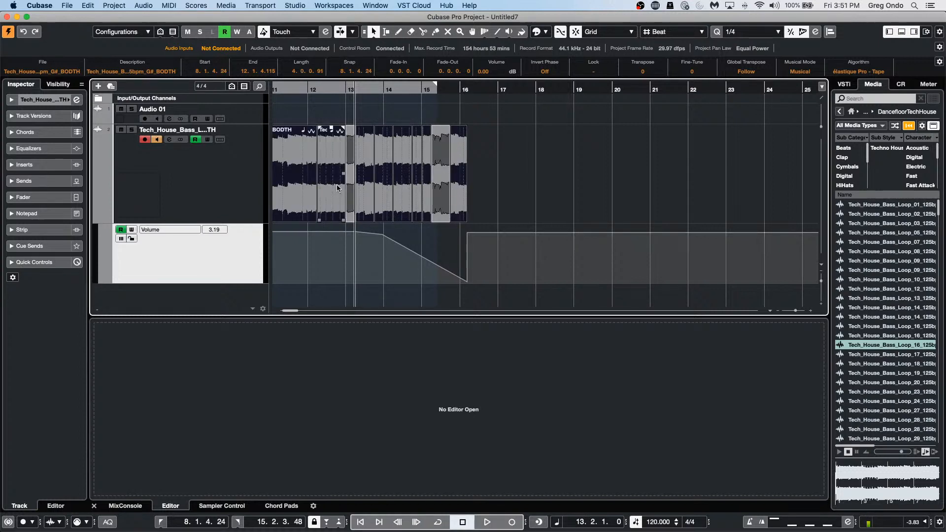
left_click(379, 190)
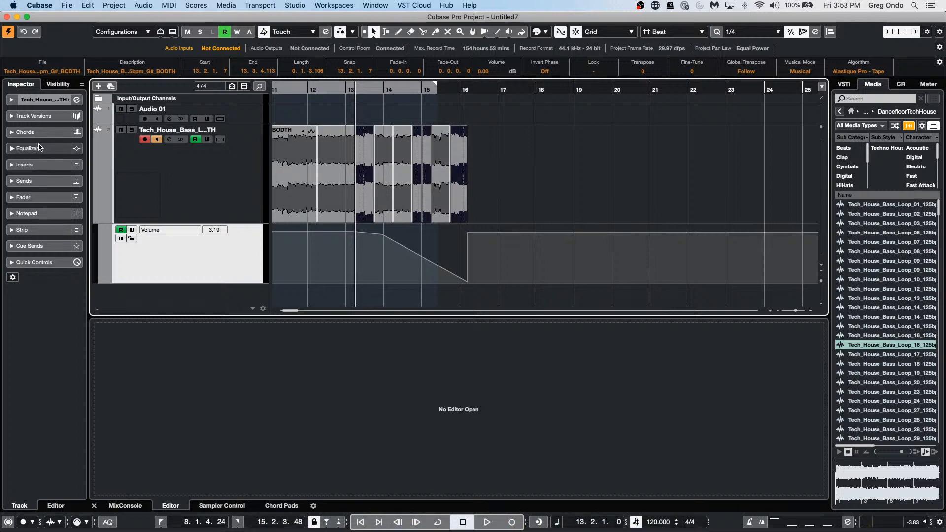
Step: Undo the last split, then add four new audio tracks with Count set to 4
key("super+z")
key("super+z")
key("super+z")
key("super+z")
key("super+z")
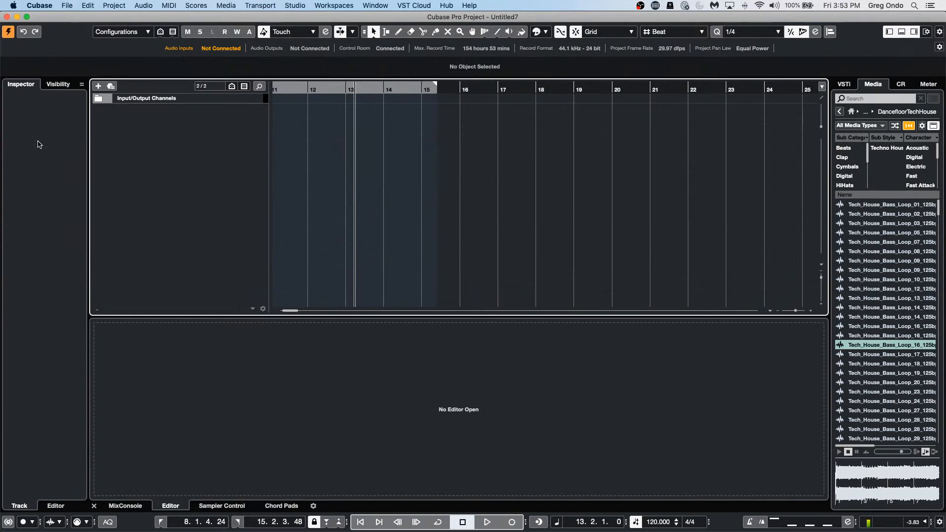
right_click(204, 134)
left_click(220, 140)
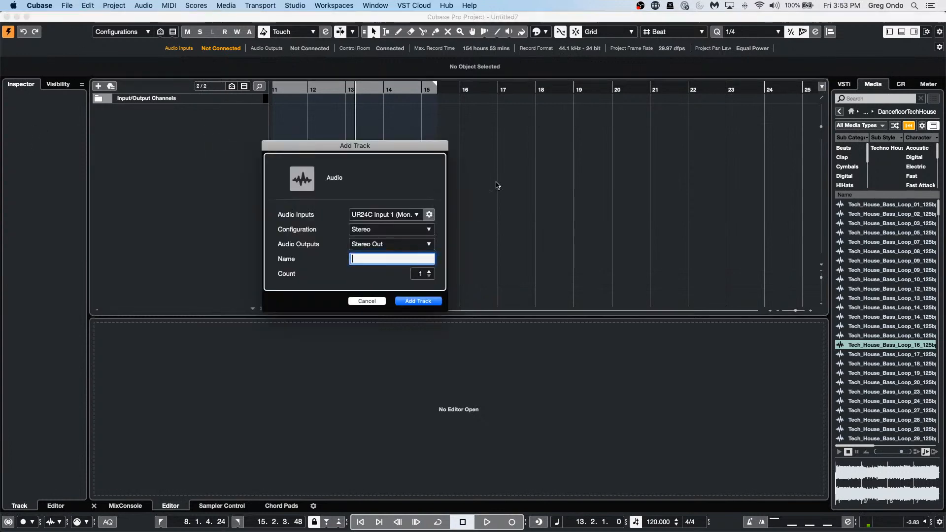
left_click(431, 274)
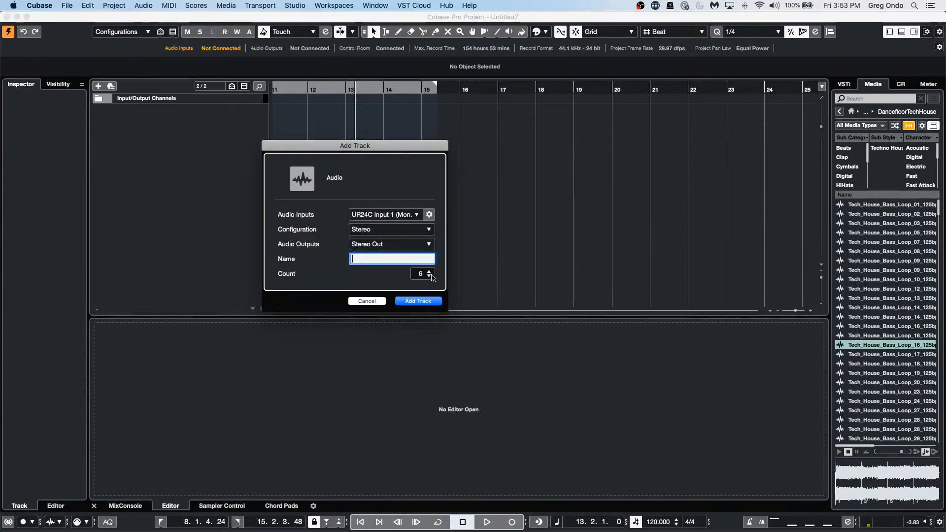
left_click(431, 274)
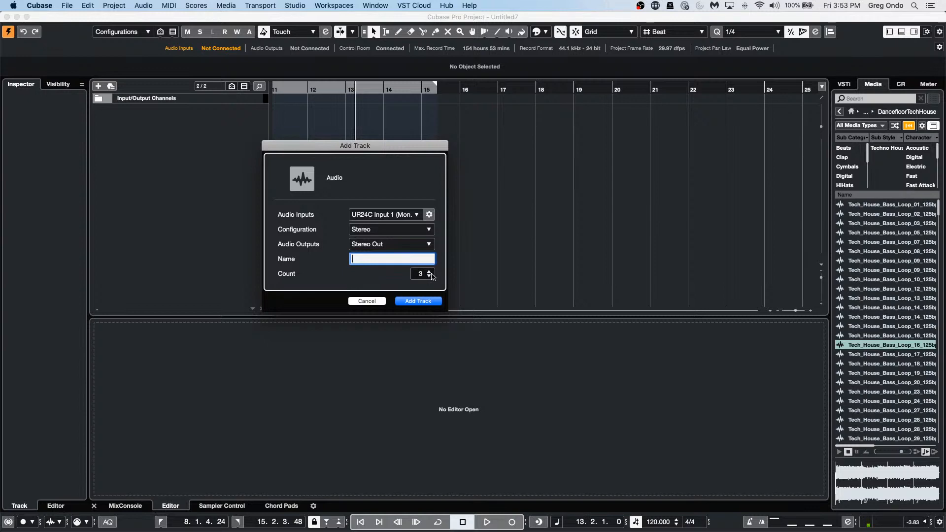
left_click(428, 301)
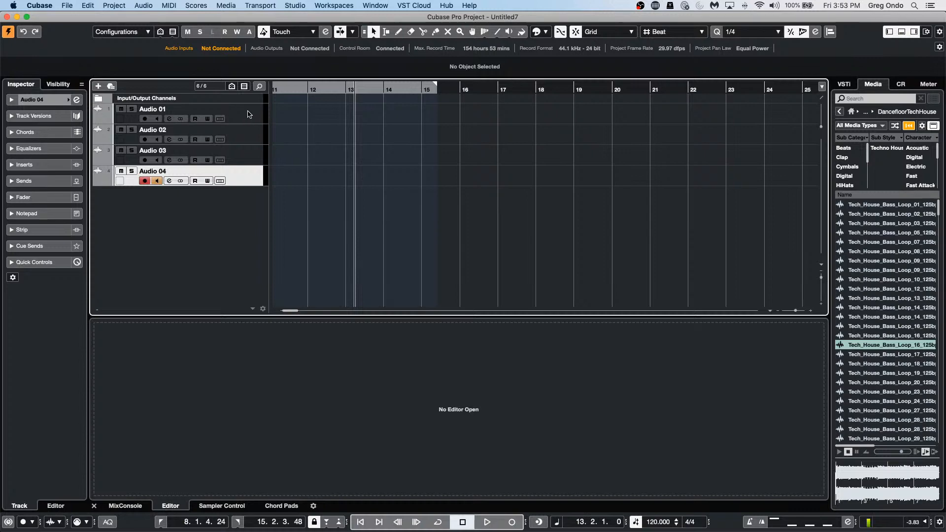
Step: Show the MixConsole in the lower zone, select Audio 01–04 and enable Q-Link
left_click(123, 506)
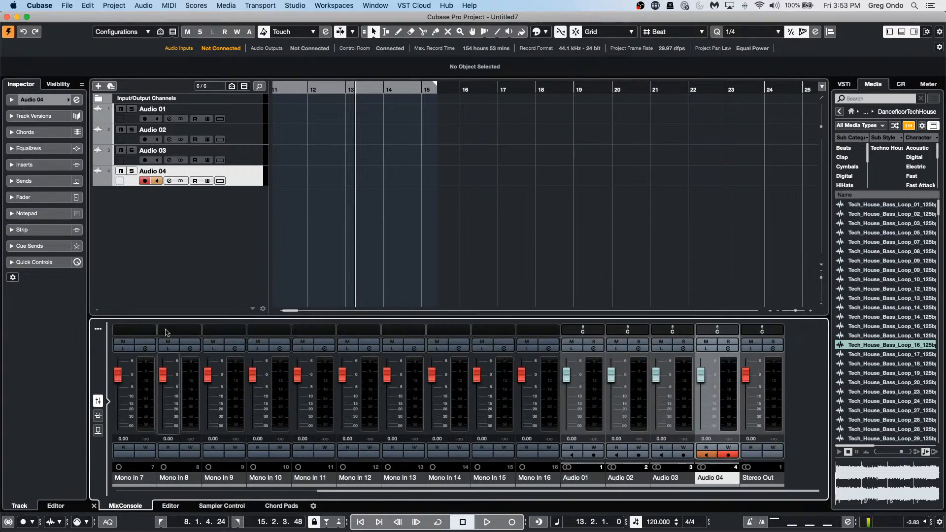
left_click(253, 111, "shift")
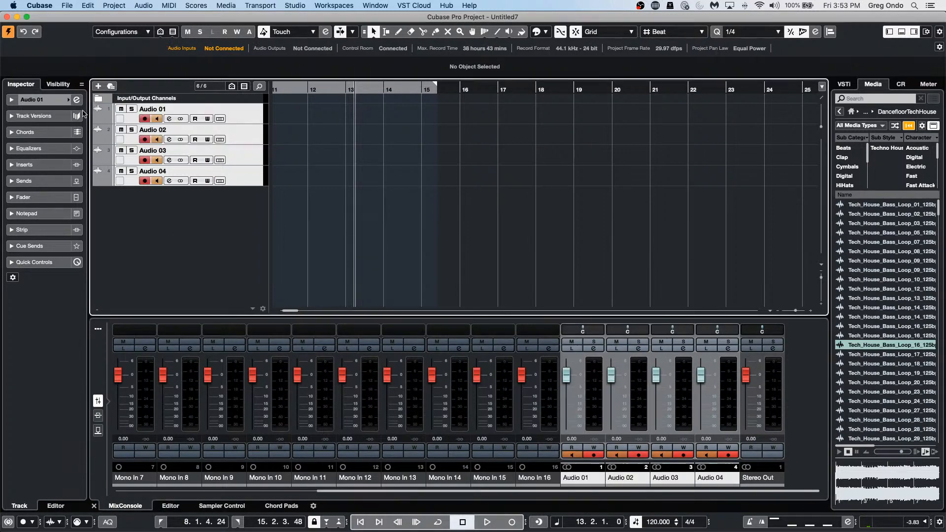
left_click(97, 333)
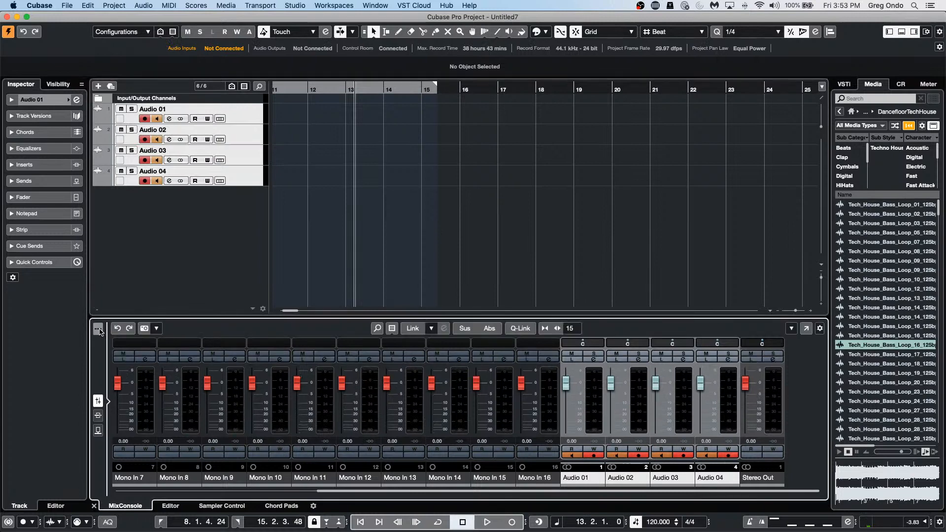
left_click(520, 328)
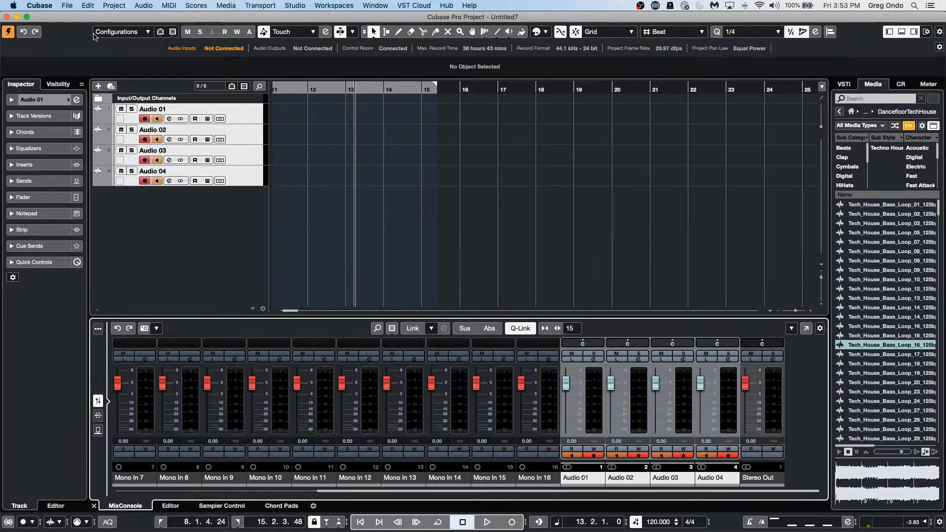
Step: In Audio 01's Channel Strip module view, drag EQ ahead of Comp
left_click(78, 101)
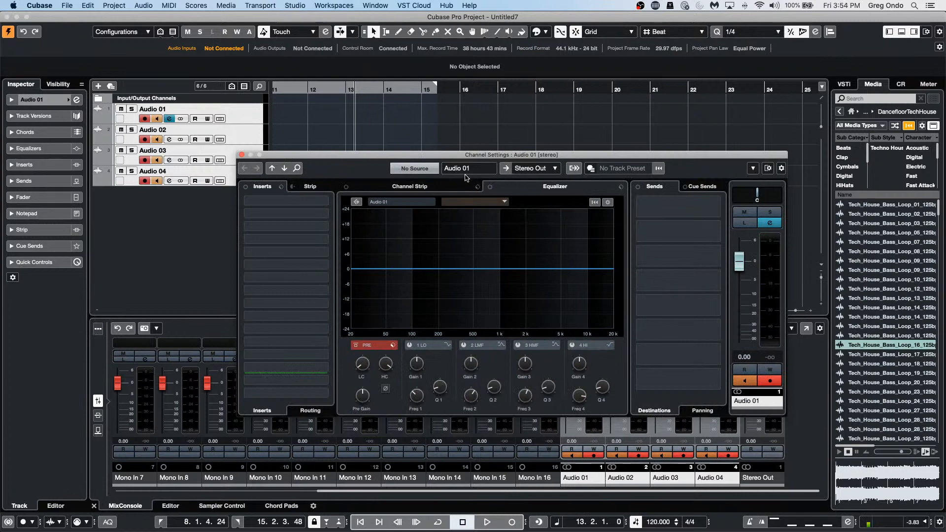
left_click(455, 188)
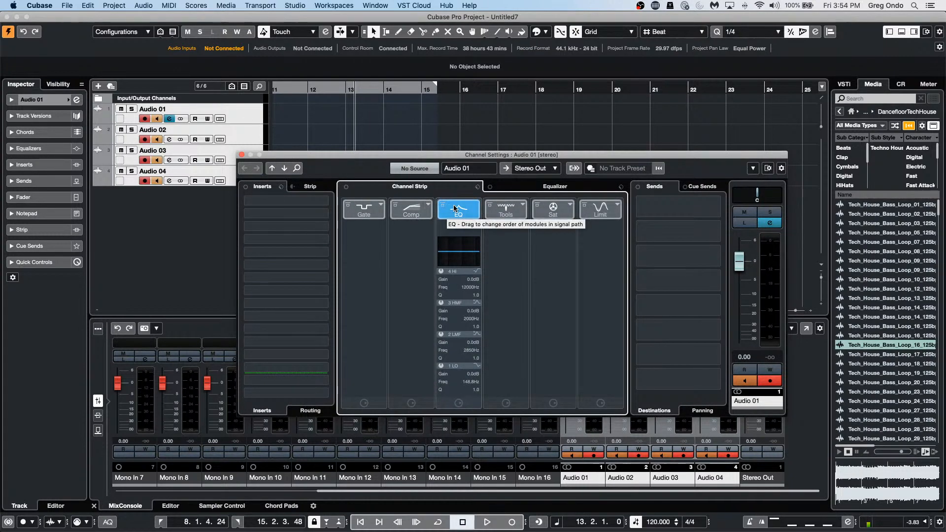
left_click_drag(460, 212, 413, 211)
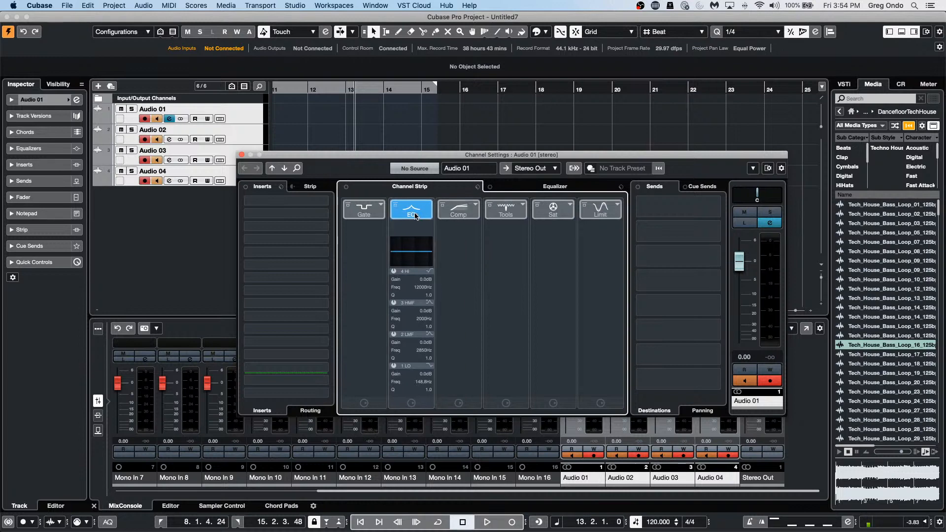
left_click(241, 155)
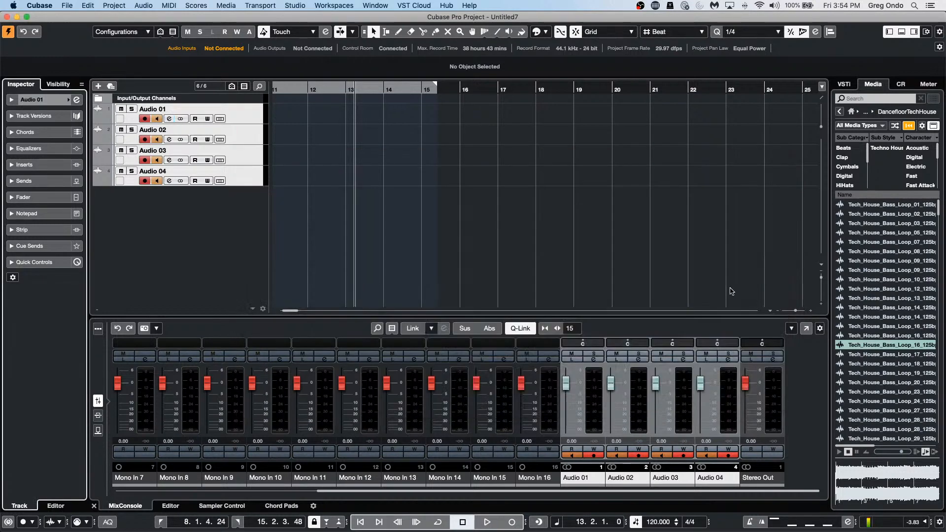
Step: Open Audio 02's channel settings, return to Audio 01, and arrow between tracks to compare strips
left_click(253, 138)
left_click(77, 100)
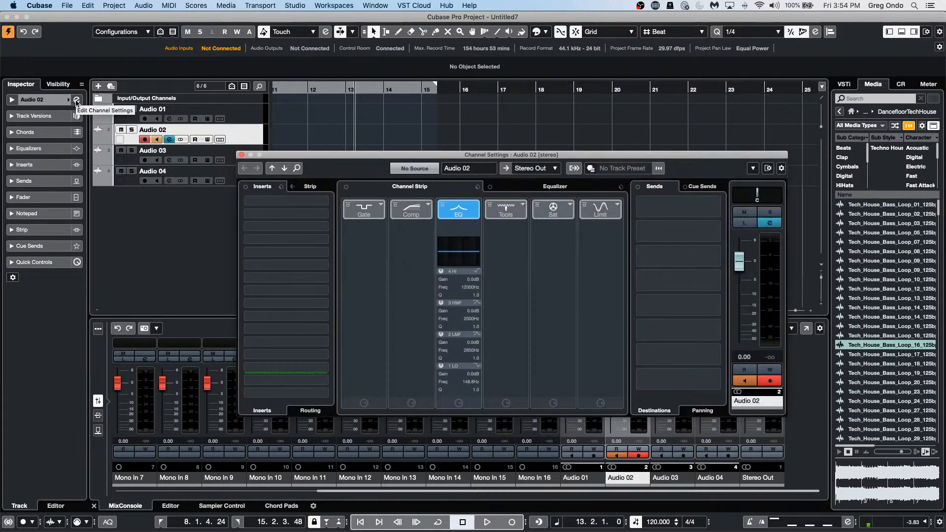
left_click(255, 114)
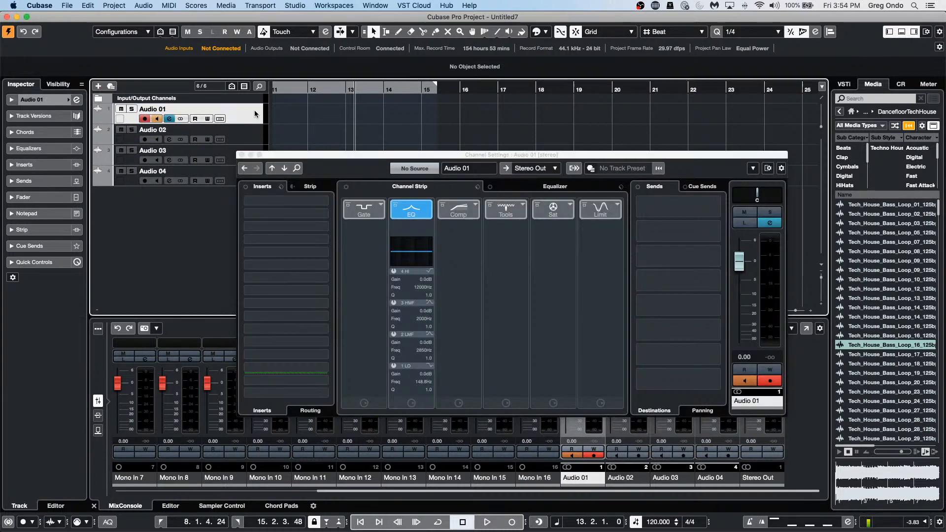
left_click(77, 100)
left_click(77, 100)
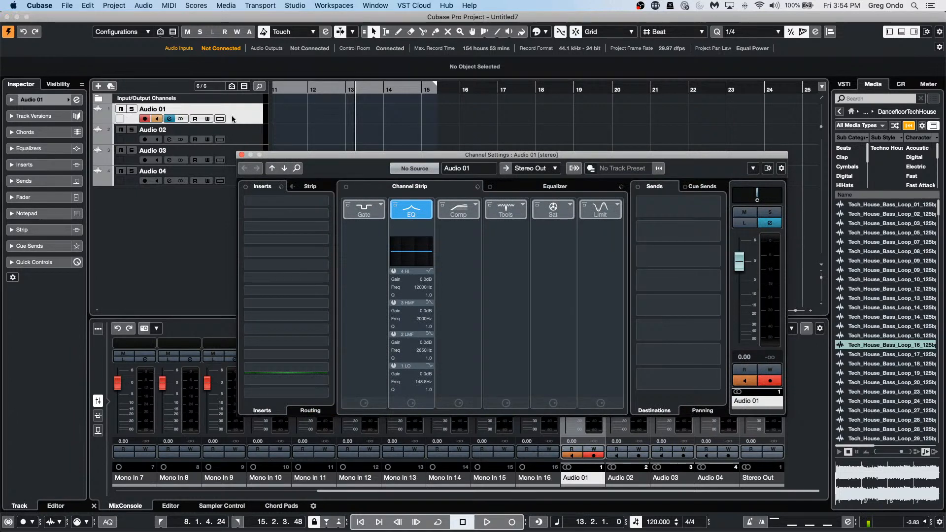
key("Down")
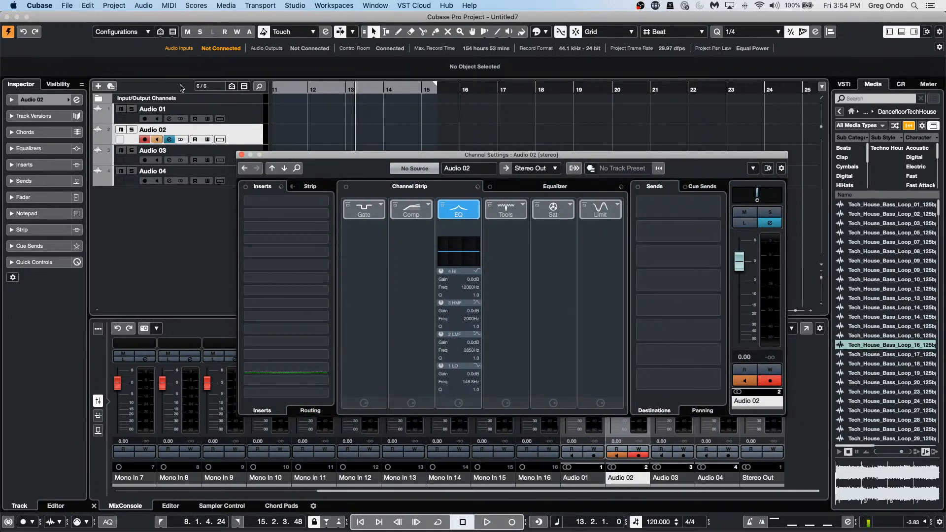
key("Up")
key("Down")
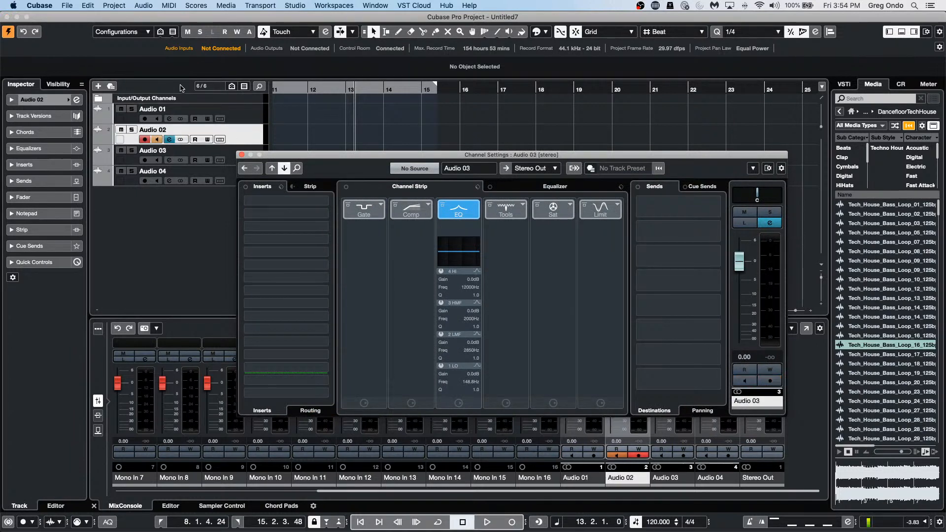
key("Down")
key("Up")
key("Up")
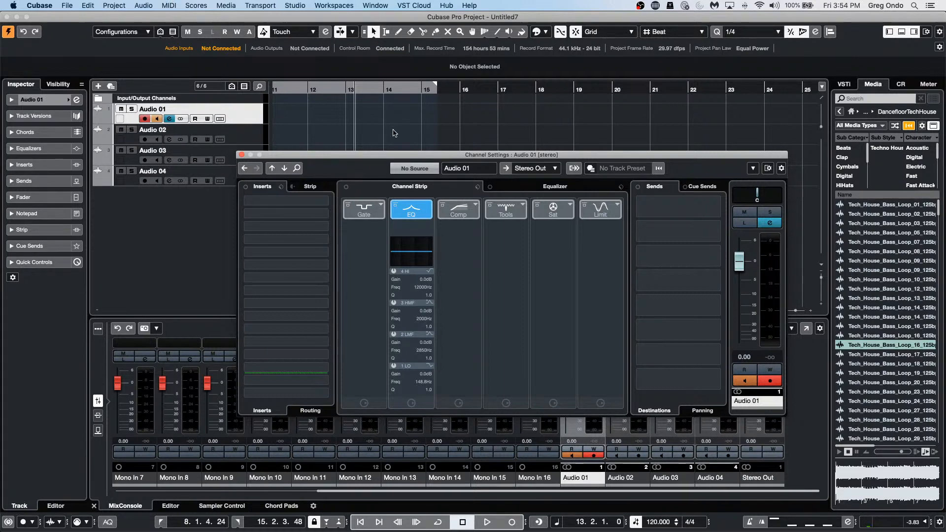
Step: With all four tracks selected, reorder the channel strip so Tools comes first
left_click_drag(395, 154, 520, 64)
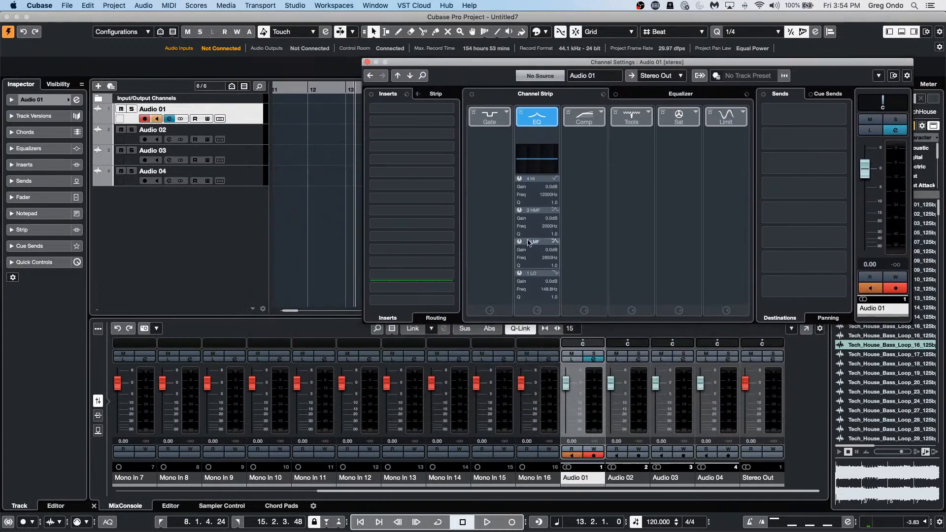
left_click(525, 335)
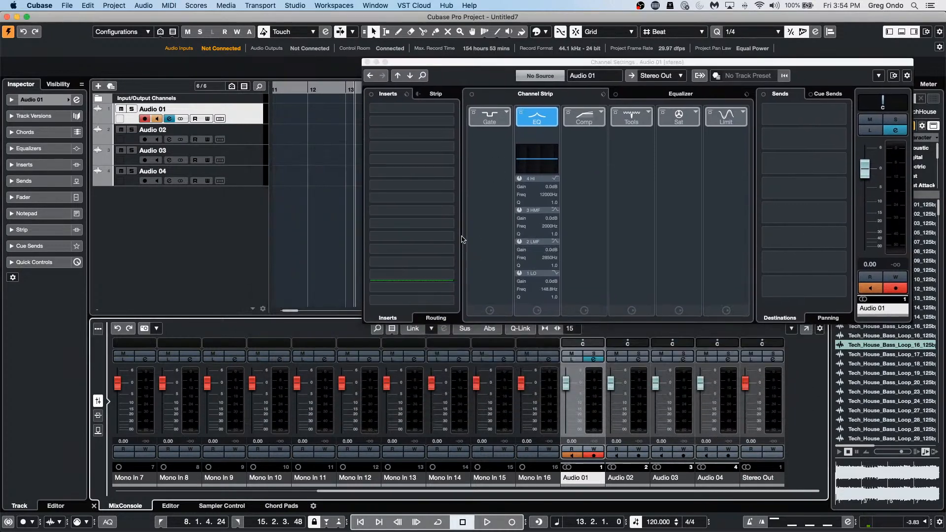
left_click(252, 181, "shift")
left_click_drag(586, 131, 507, 131)
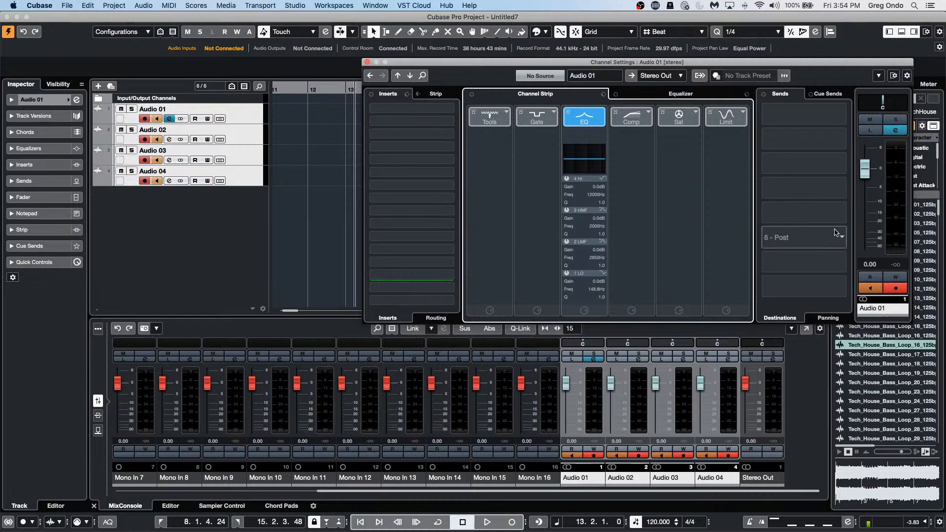
Step: Select Audio 01 and step through the tracks to check the new module order
left_click(244, 113)
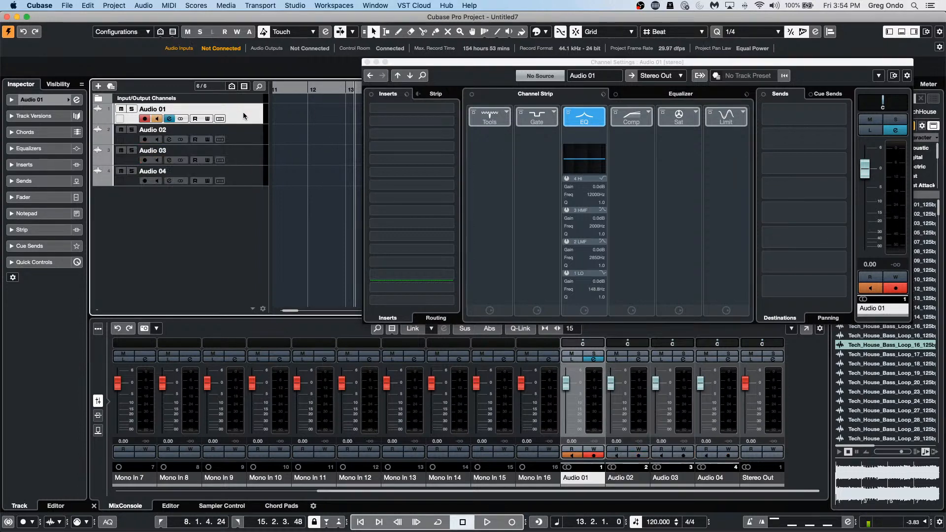
key("Down")
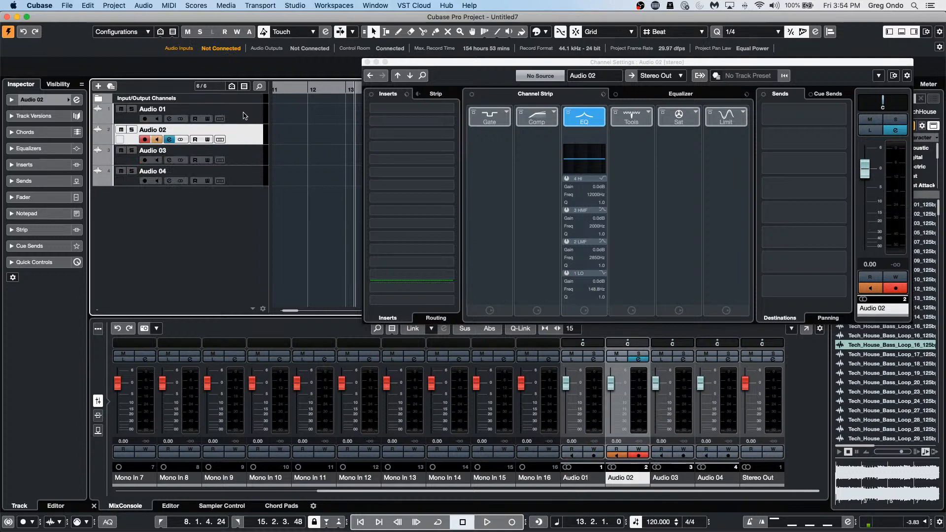
key("Down")
key("Down")
key("Up")
key("Up")
key("Up")
key("Up")
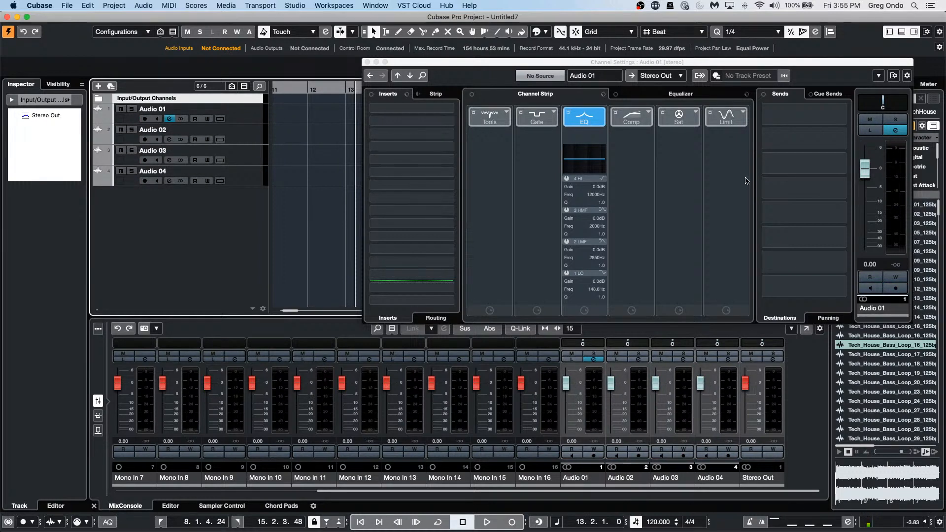
Step: Close Audio 01's Channel Settings window
left_click(365, 62)
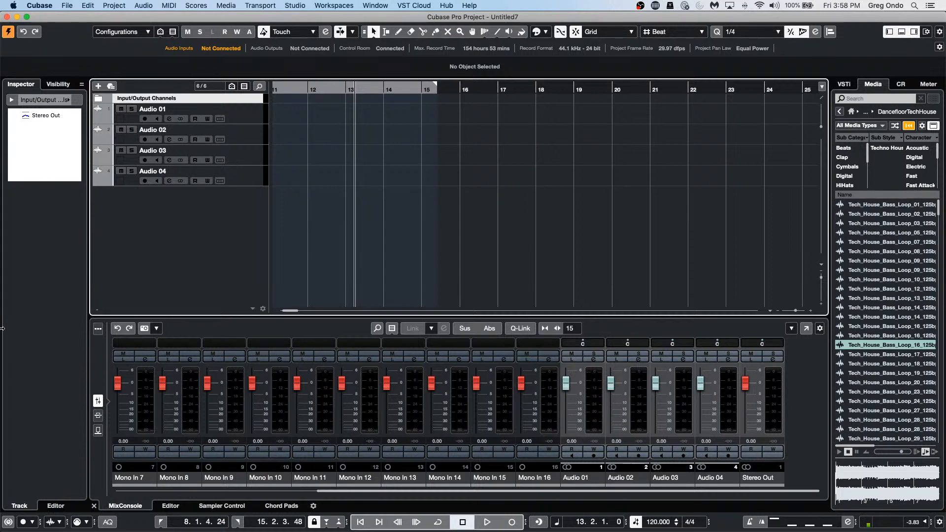
Step: Load Dynamics > Maximizer into insert slot 1 of Audio 02's channel settings
left_click(260, 142)
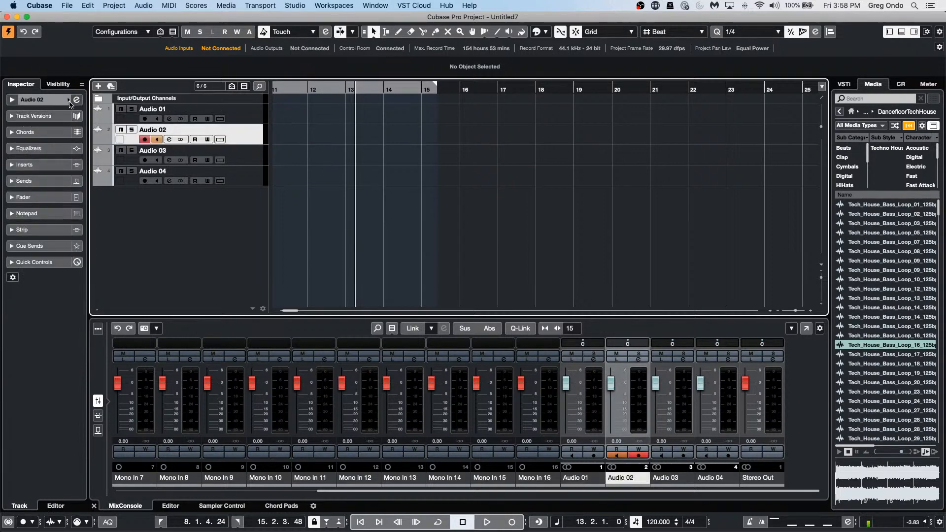
left_click(76, 100)
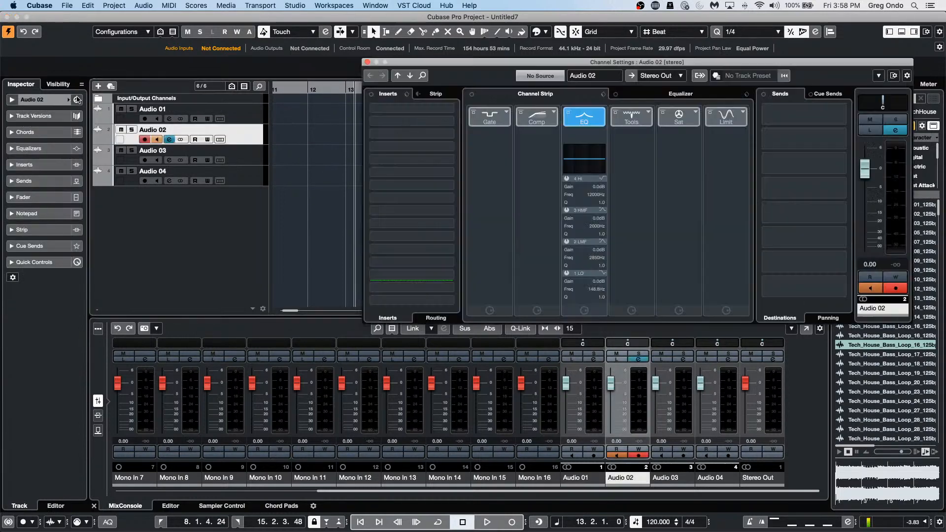
left_click(448, 120)
left_click(384, 191)
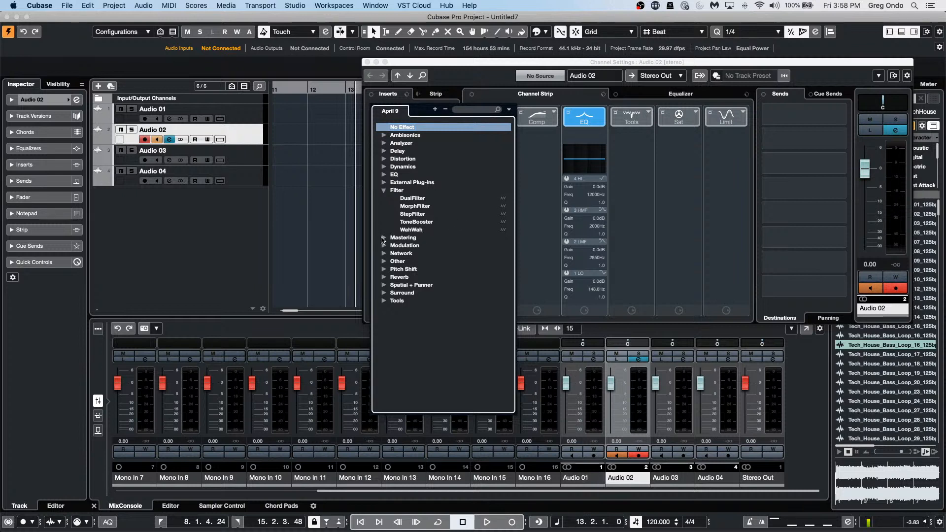
left_click(383, 166)
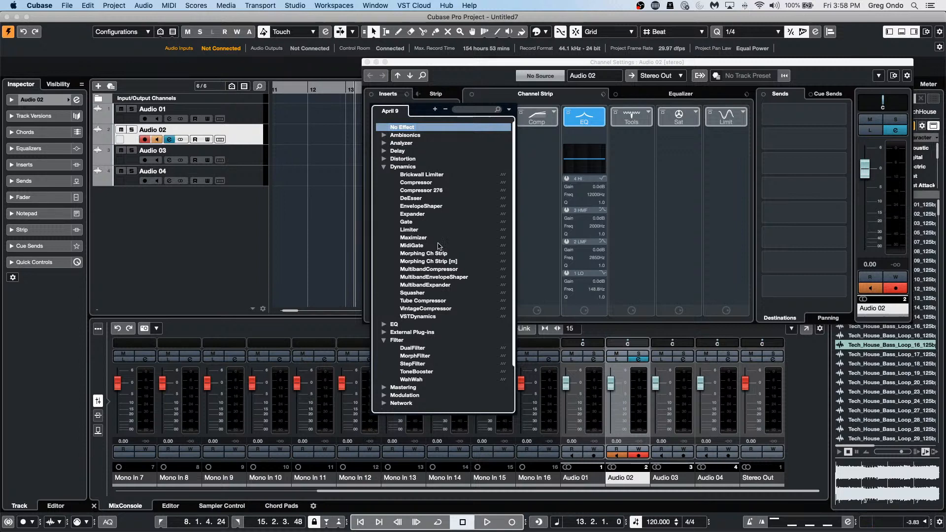
left_click(423, 239)
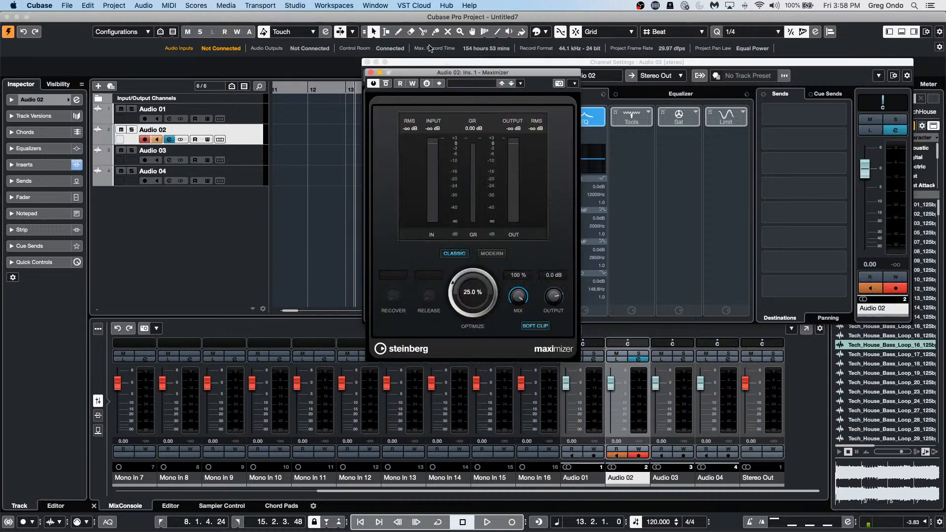
Step: Close the channel settings and Maximizer windows and return to the project window
left_click(367, 62)
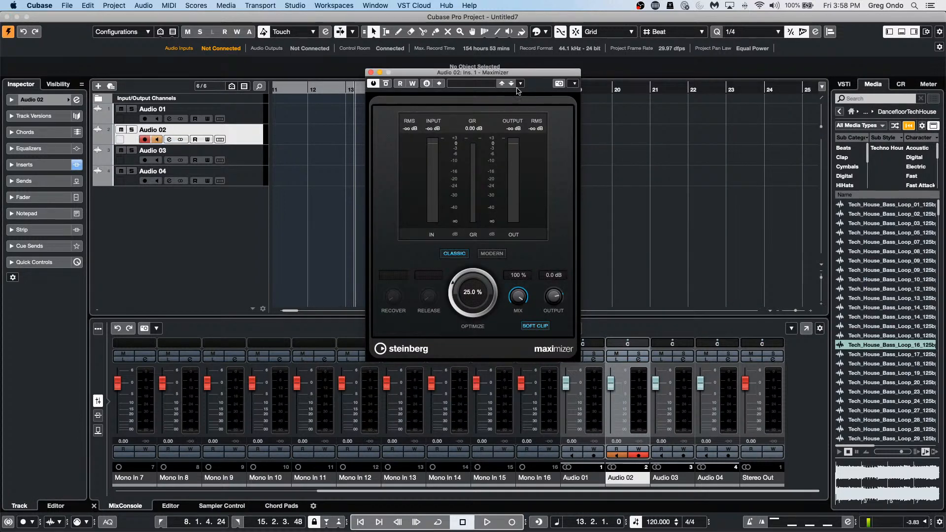
right_click(544, 84)
left_click(553, 88)
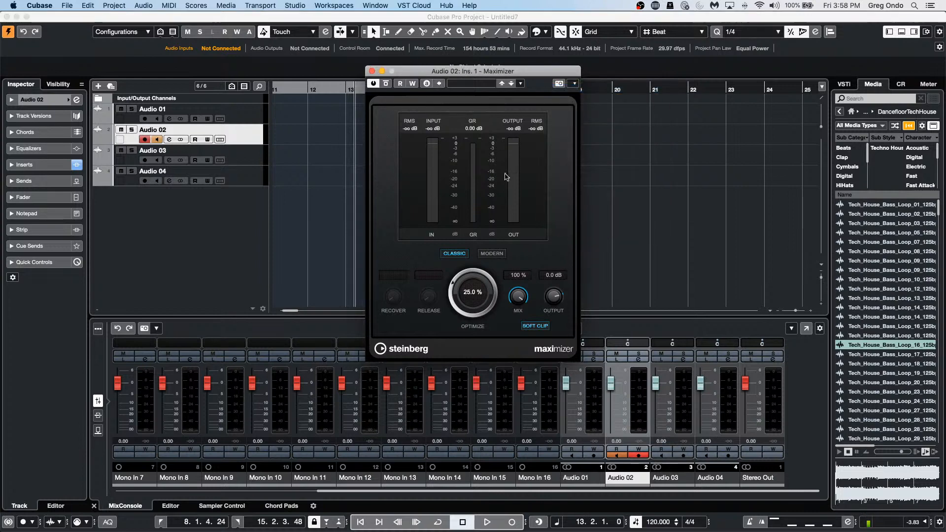
left_click(673, 170)
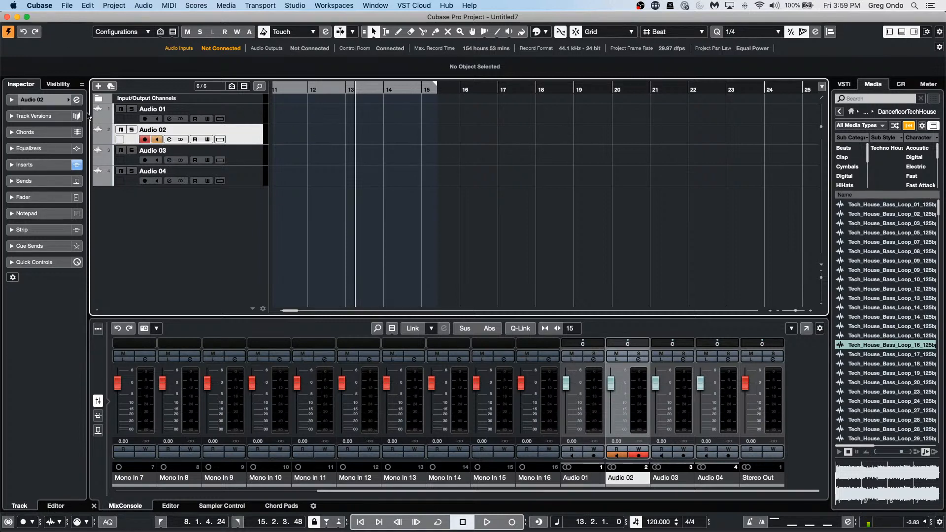
Step: Expand Audio 02's Inspector Inserts section and open the Maximizer plug-in editor
left_click(37, 99)
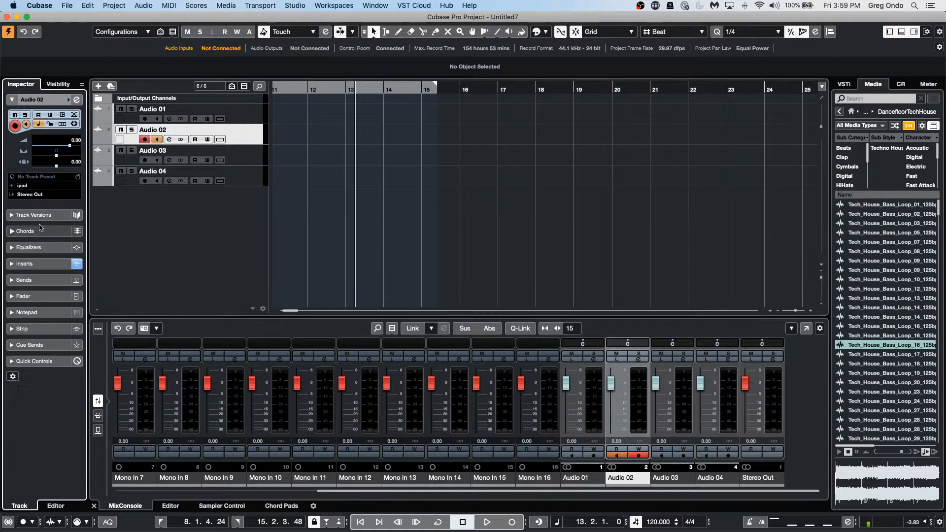
left_click(46, 264)
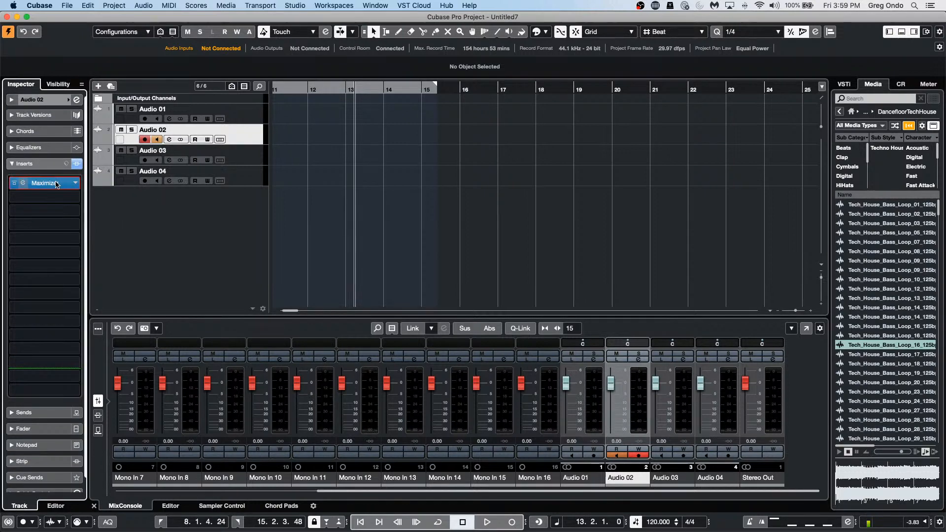
left_click(57, 184)
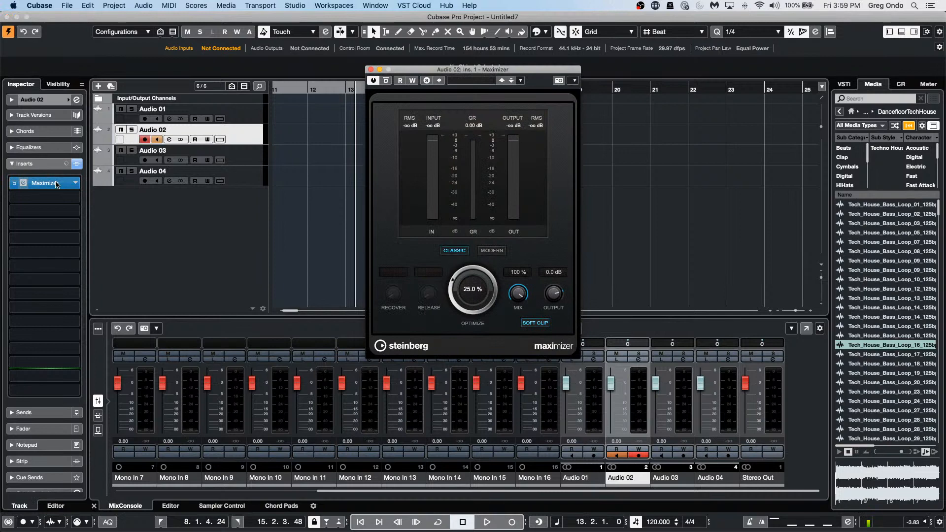
Step: Toggle the Maximizer window's Always on Top off and on, move it aside, then close it
right_click(548, 89)
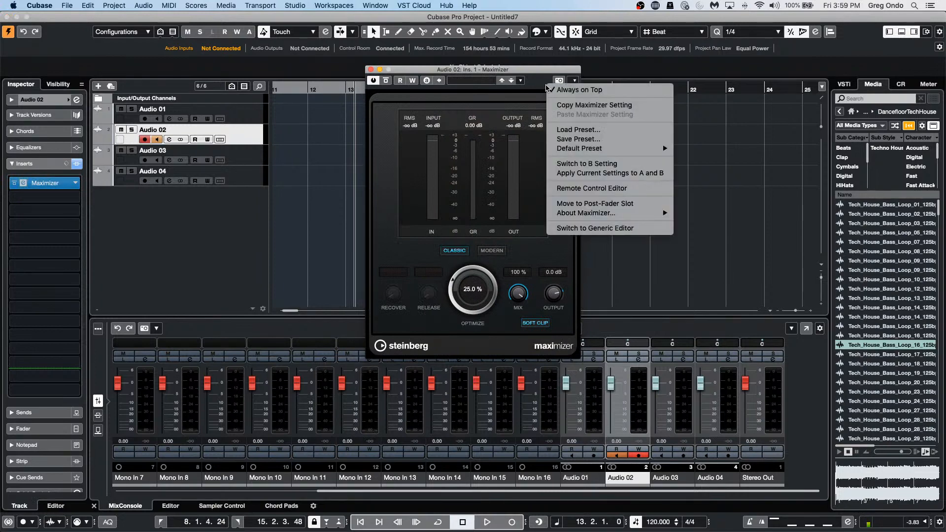
left_click(582, 89)
right_click(533, 88)
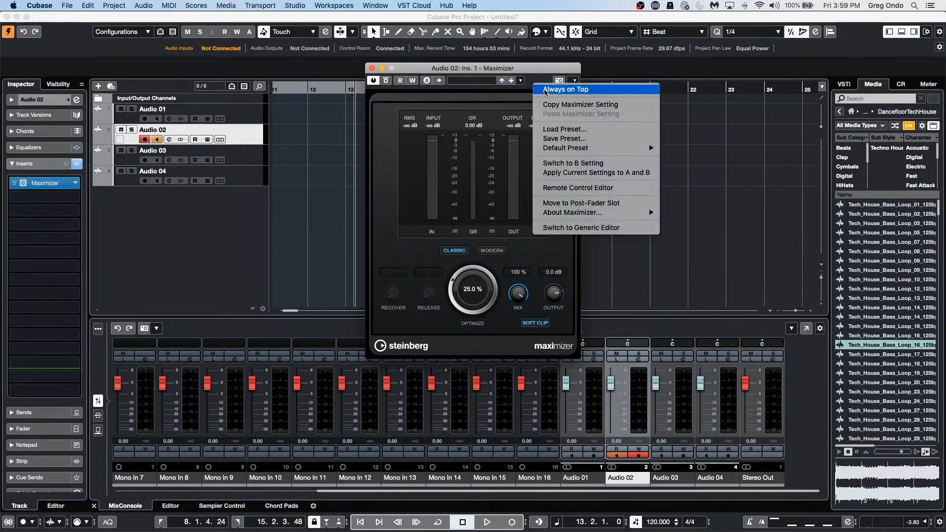
left_click(545, 89)
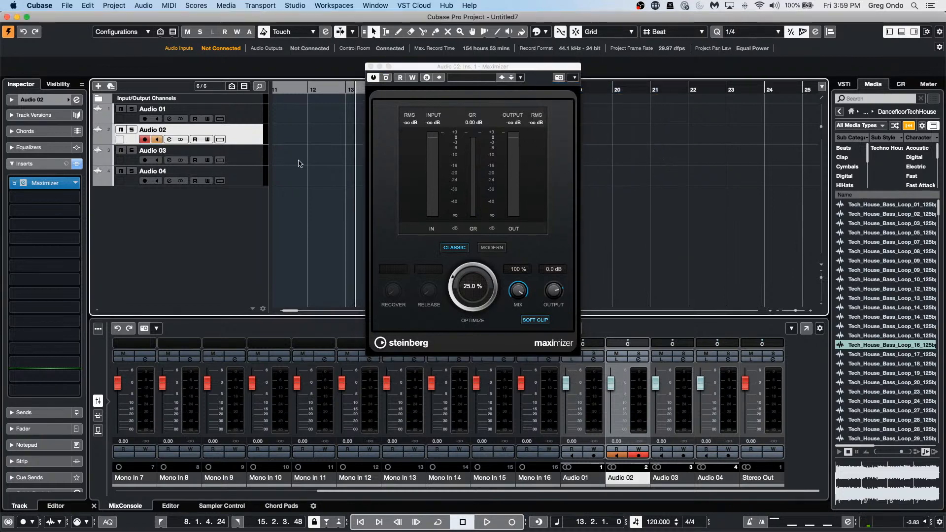
left_click_drag(436, 69, 599, 137)
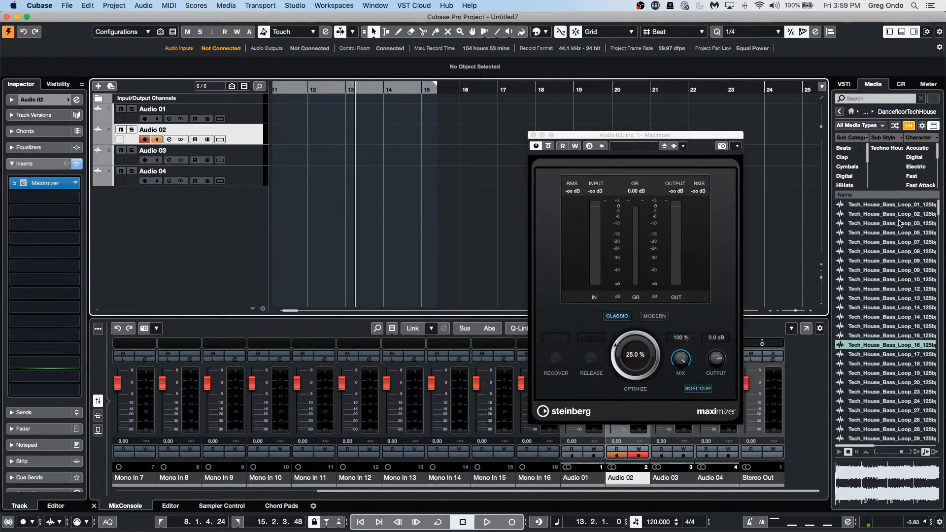
right_click(697, 149)
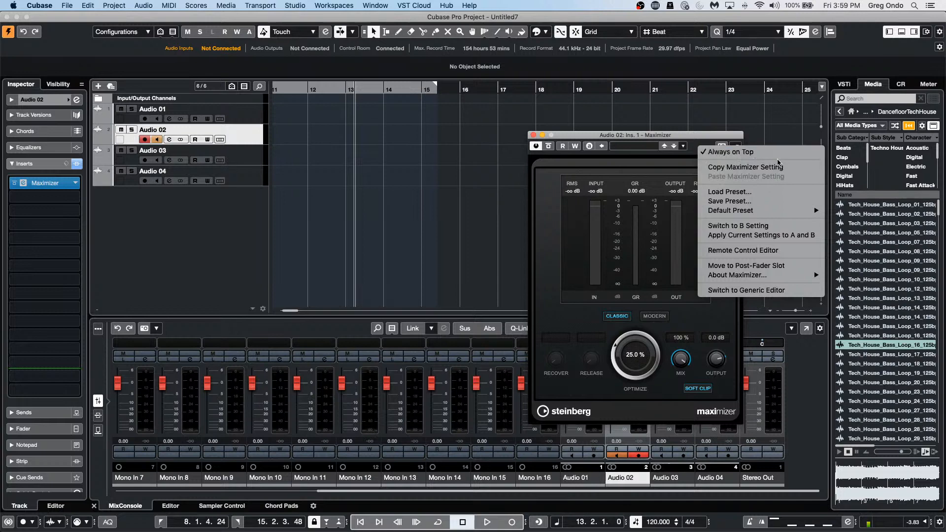
left_click(491, 138)
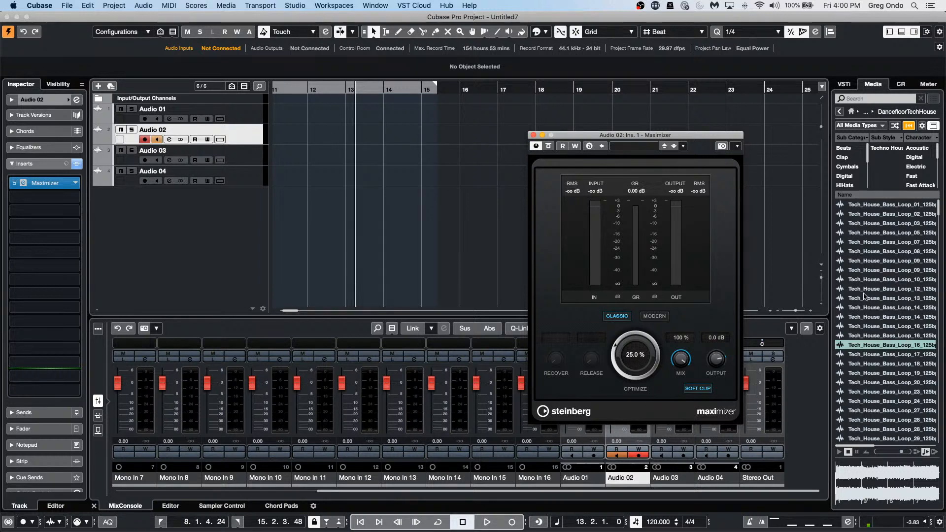
left_click(533, 135)
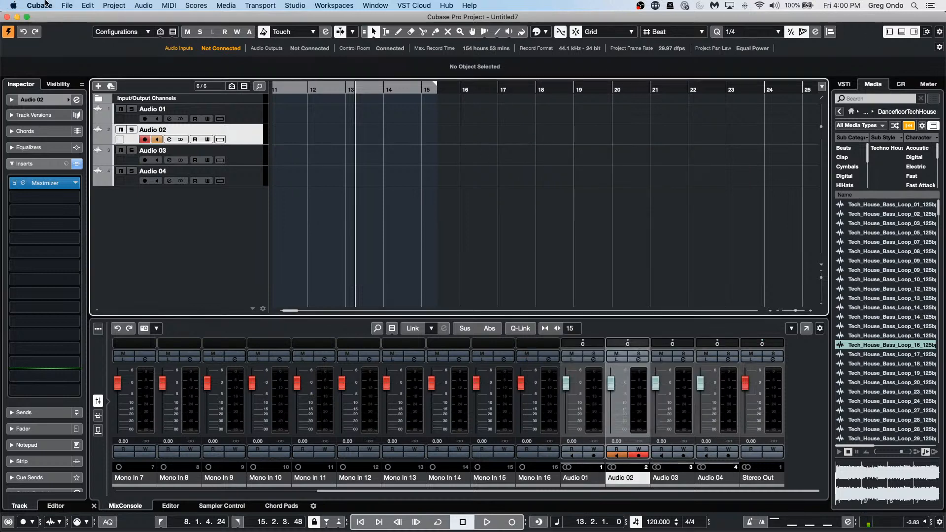
Step: Open the recent project Amos Moses - GO.cpr
left_click(68, 5)
mouse_move(98, 190)
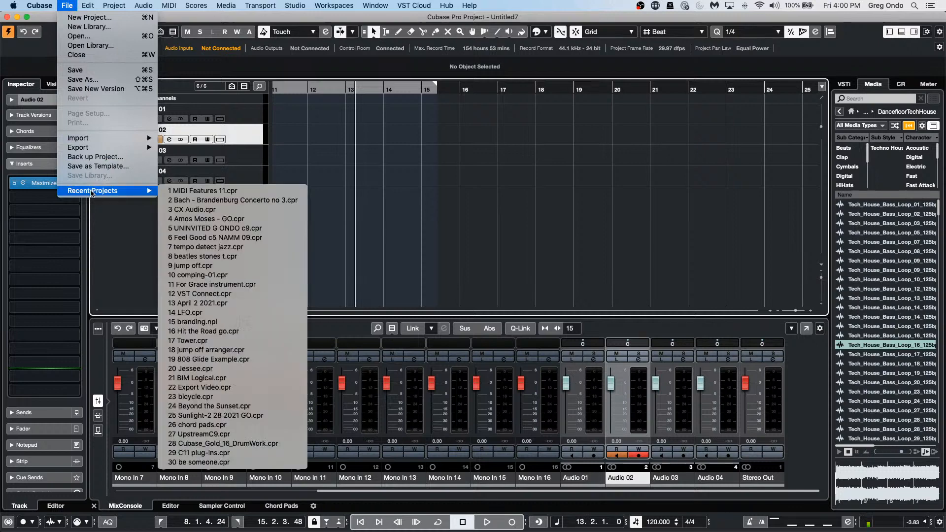
left_click(264, 220)
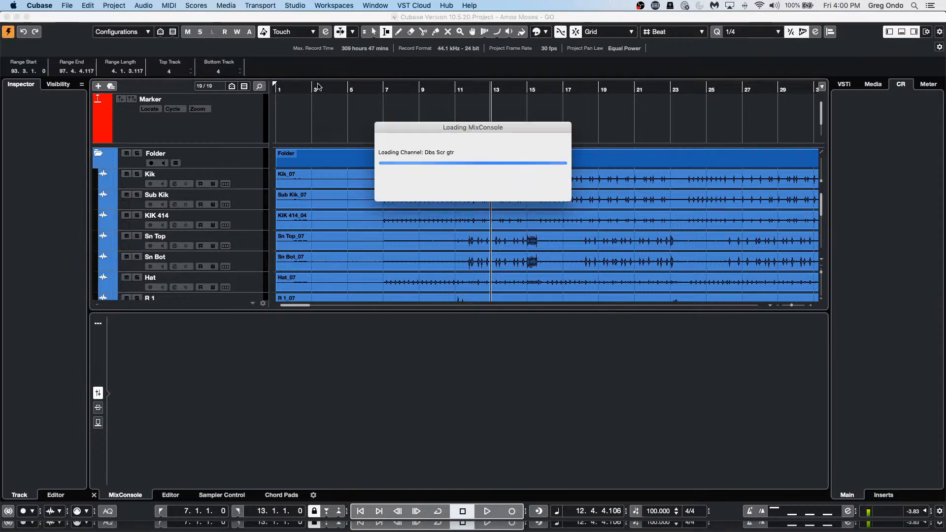
Step: Add four stereo audio tracks, Audio 01 to Audio 04, after Maple Kit
scroll(493, 227, "down", 5)
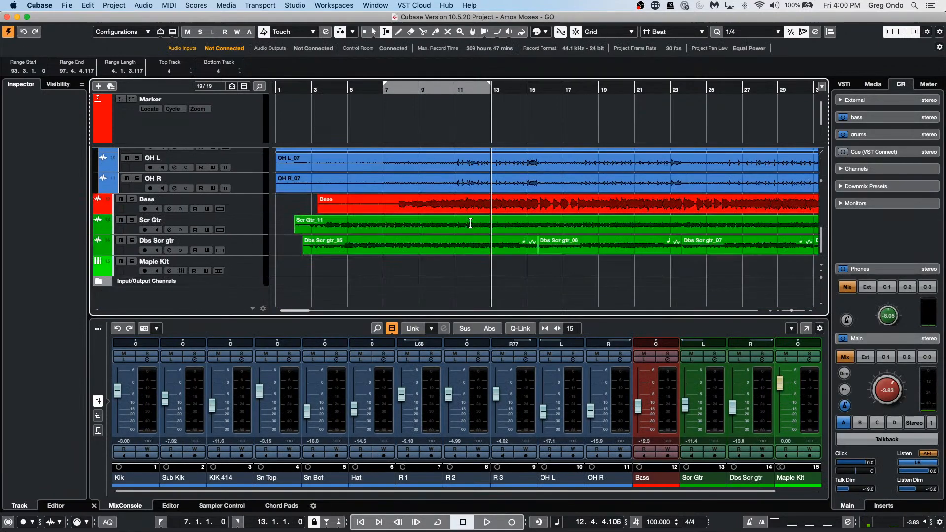
right_click(250, 250)
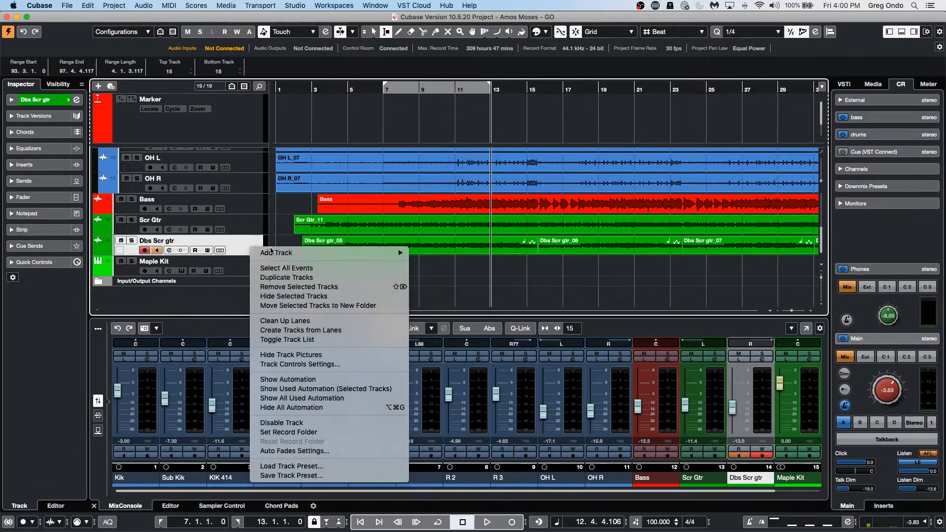
mouse_move(296, 253)
left_click(467, 255)
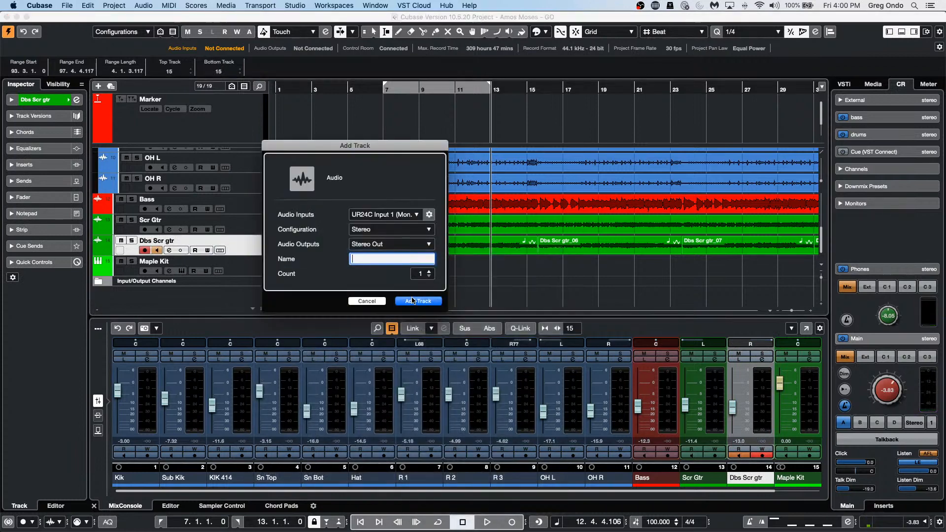
left_click(429, 271)
left_click(429, 271)
left_click(429, 271)
left_click(417, 301)
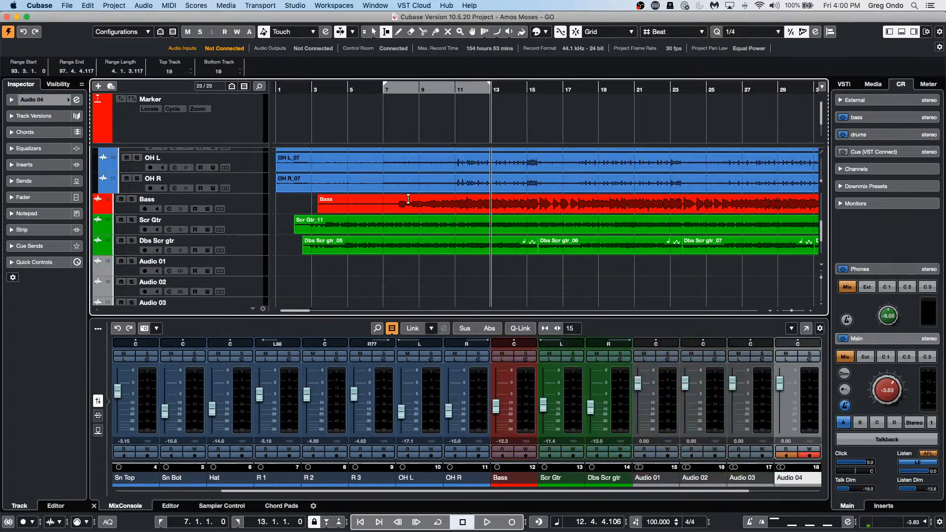
Step: Range-select the Bass event from bar 9.2 to 12.3 and drag it down toward the lower tracks
left_click_drag(409, 201, 437, 284)
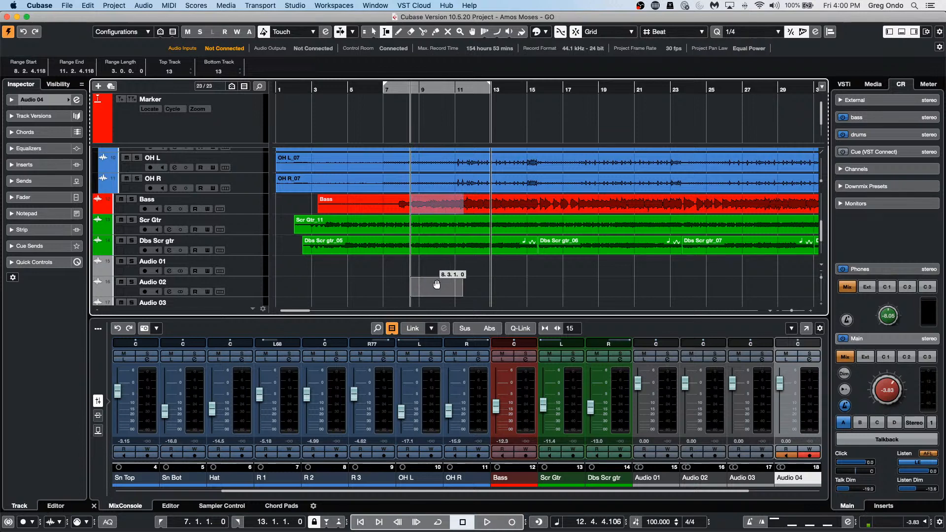
left_click_drag(436, 284, 437, 206)
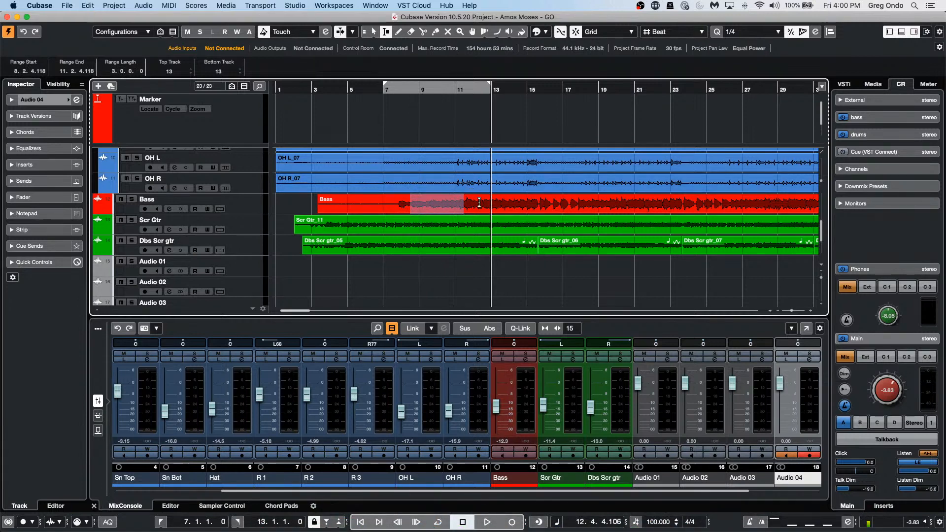
left_click_drag(486, 204, 423, 200)
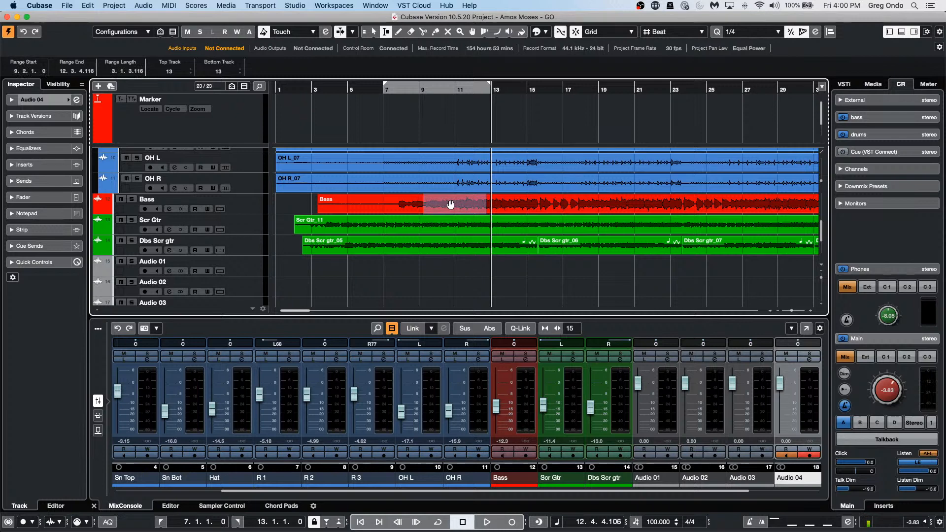
left_click_drag(451, 204, 464, 242)
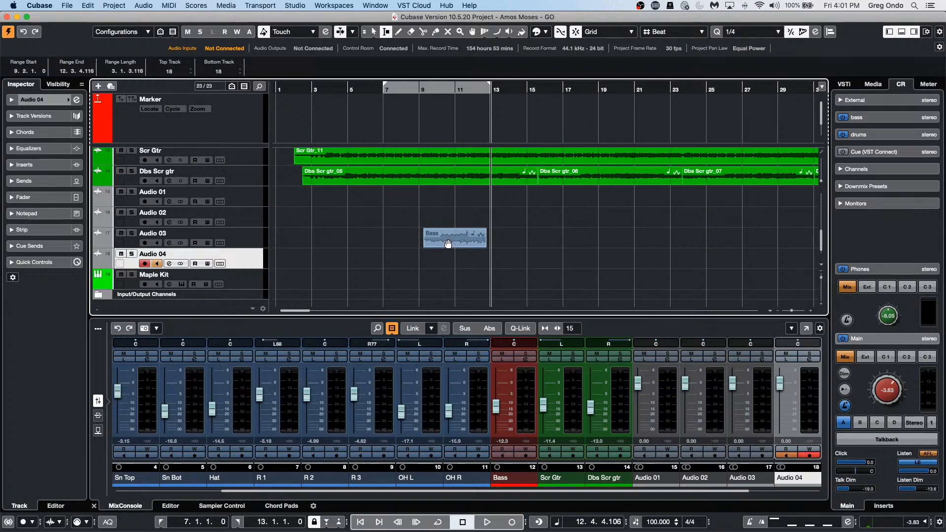
Step: Move the Bass section up to bar 10.5 later onto Audio 03, then select bars 20–25 on Dbs Scr gtr
left_click(448, 243)
left_click_drag(424, 236, 573, 241)
mouse_move(571, 239)
left_mouse_down()
mouse_move(693, 244)
mouse_move(541, 243)
mouse_move(555, 244)
mouse_move(558, 208)
mouse_move(551, 251)
mouse_move(565, 218)
mouse_move(559, 234)
mouse_move(570, 237)
mouse_move(560, 240)
mouse_move(586, 241)
mouse_move(554, 240)
mouse_move(597, 242)
mouse_move(568, 242)
mouse_move(575, 228)
mouse_move(578, 237)
left_mouse_up()
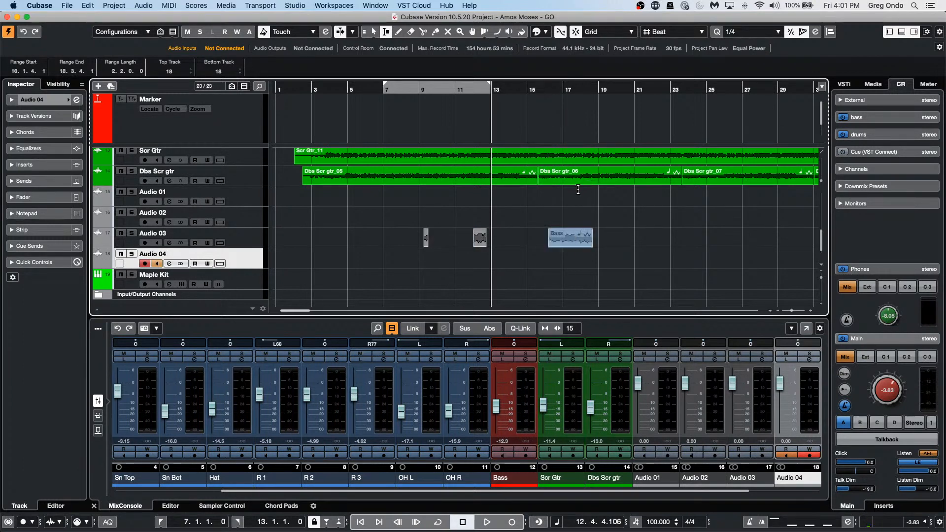
left_click_drag(623, 173, 710, 175)
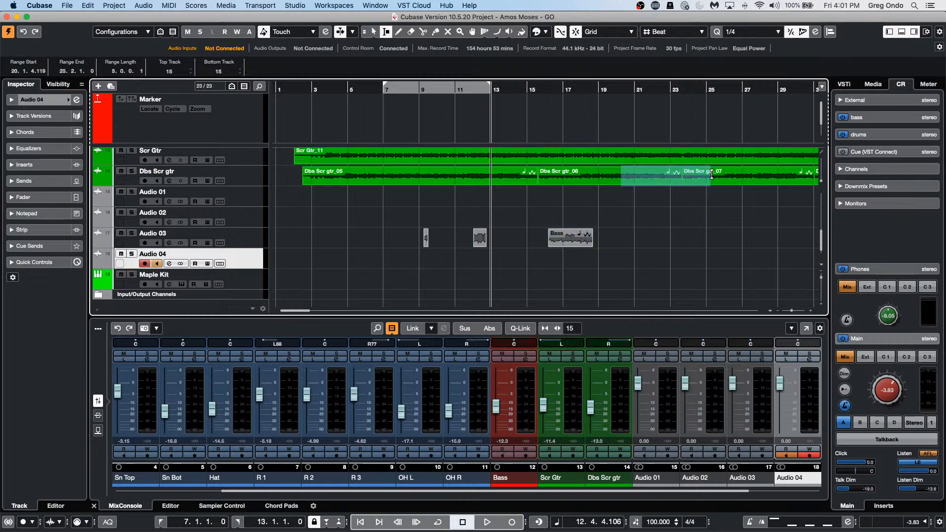
left_click(85, 5)
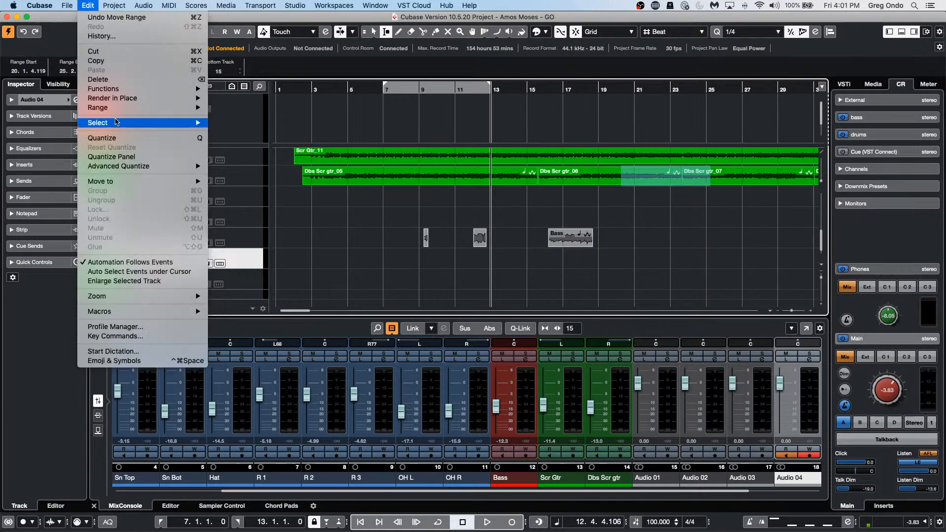
mouse_move(76, 9)
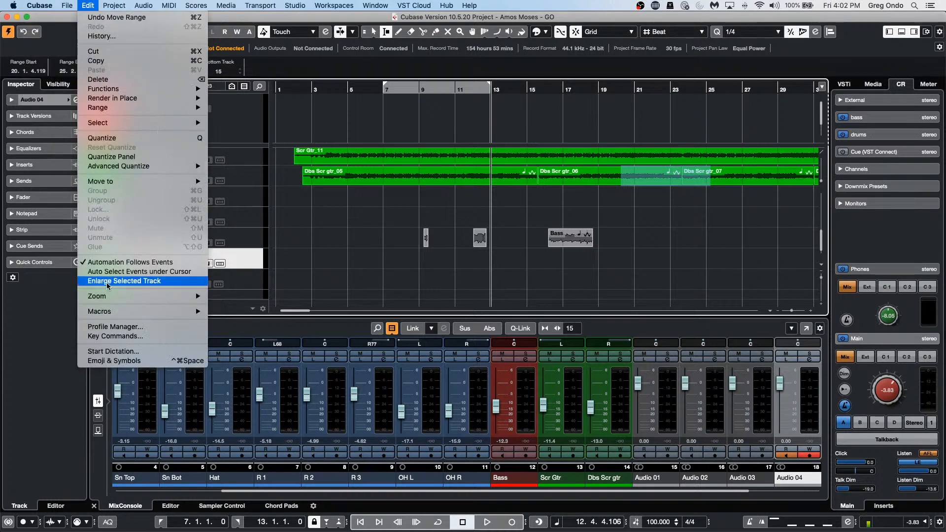
left_click(104, 337)
scroll(331, 212, "up", 10)
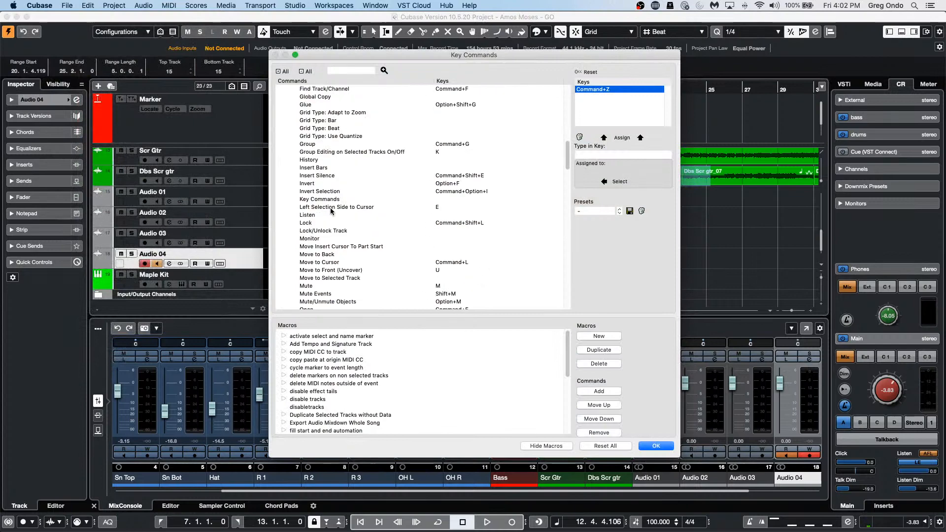
left_click(285, 210)
scroll(296, 207, "down", 8)
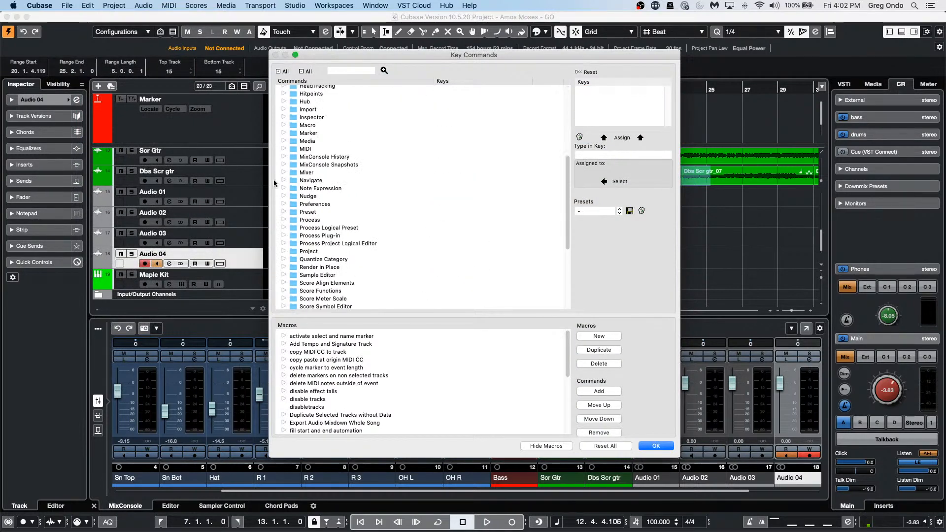
left_click(283, 196)
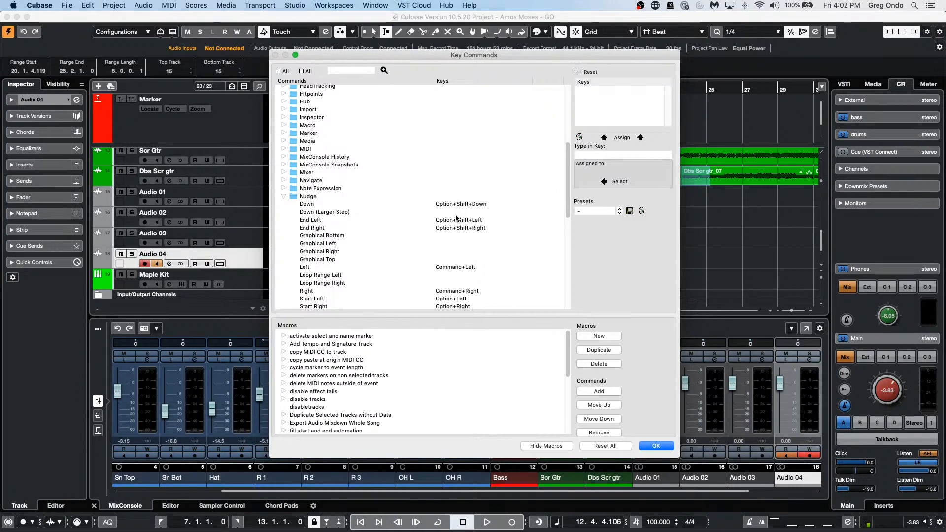
scroll(383, 260, "down", 1)
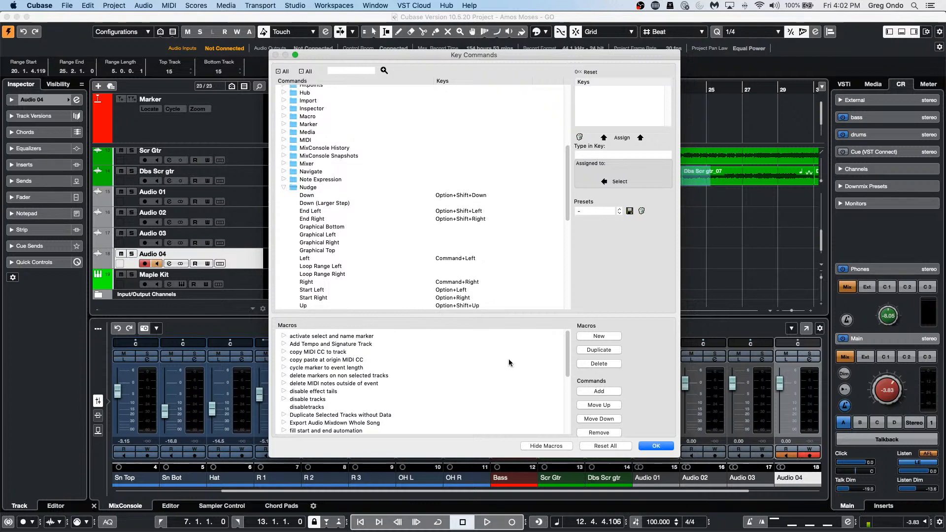
left_click(655, 445)
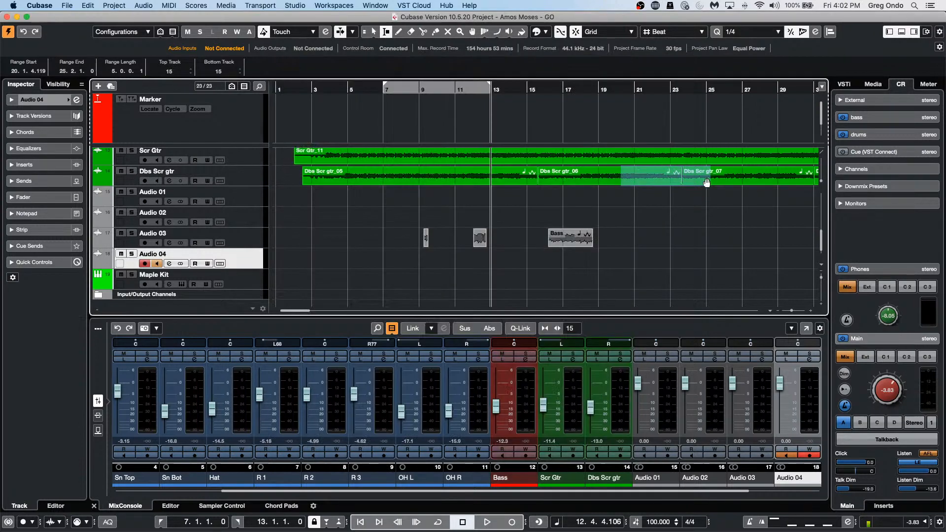
left_click(732, 179)
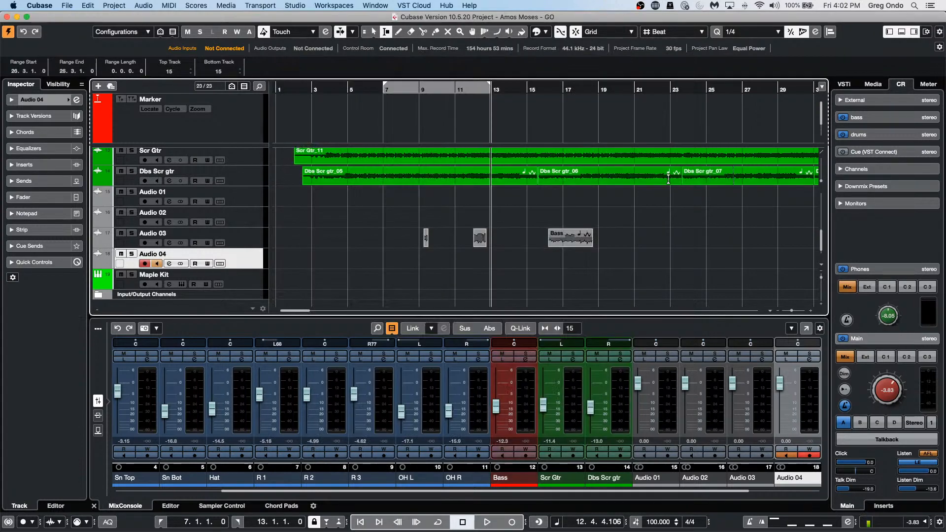
left_click_drag(604, 176, 669, 176)
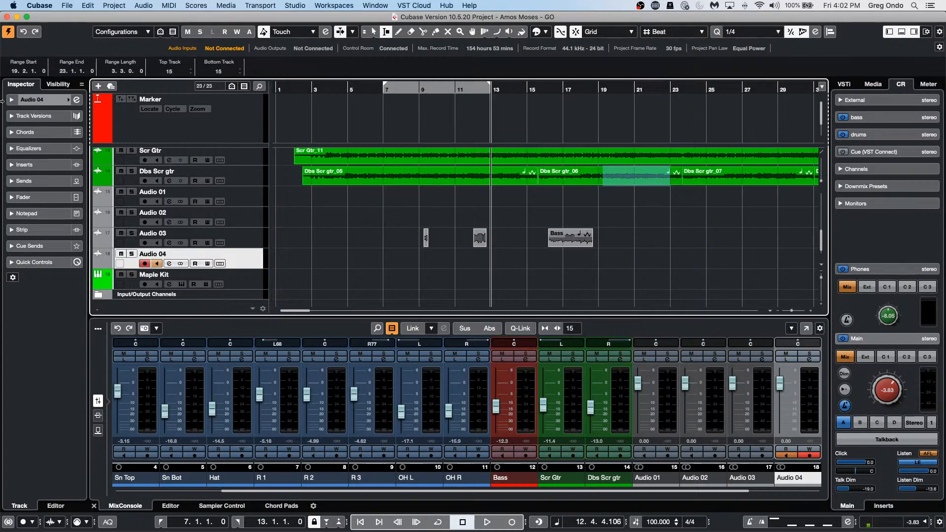
key("super+shift+a")
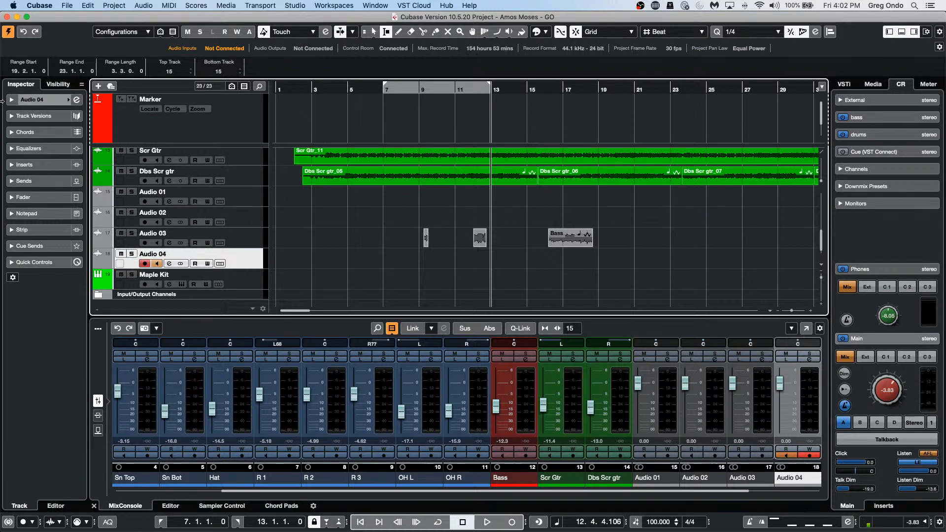
left_click(87, 5)
mouse_move(112, 311)
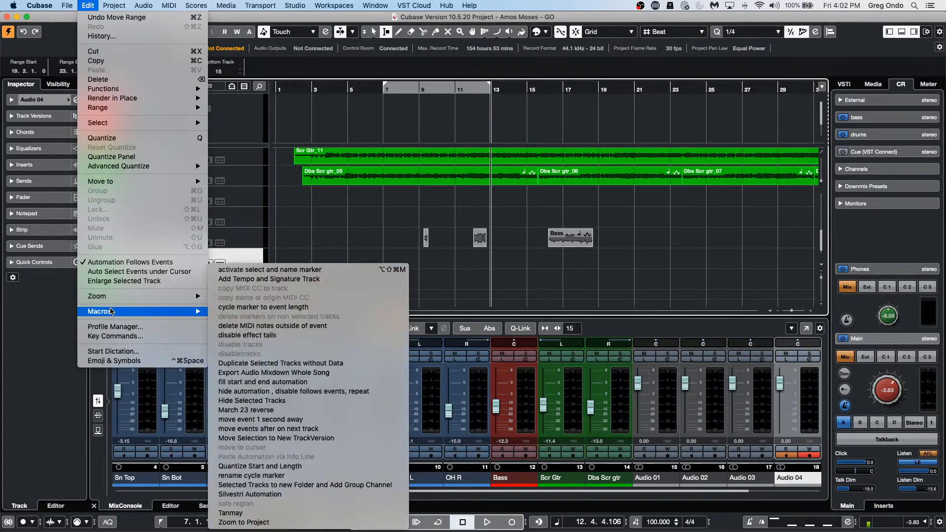
left_click(105, 336)
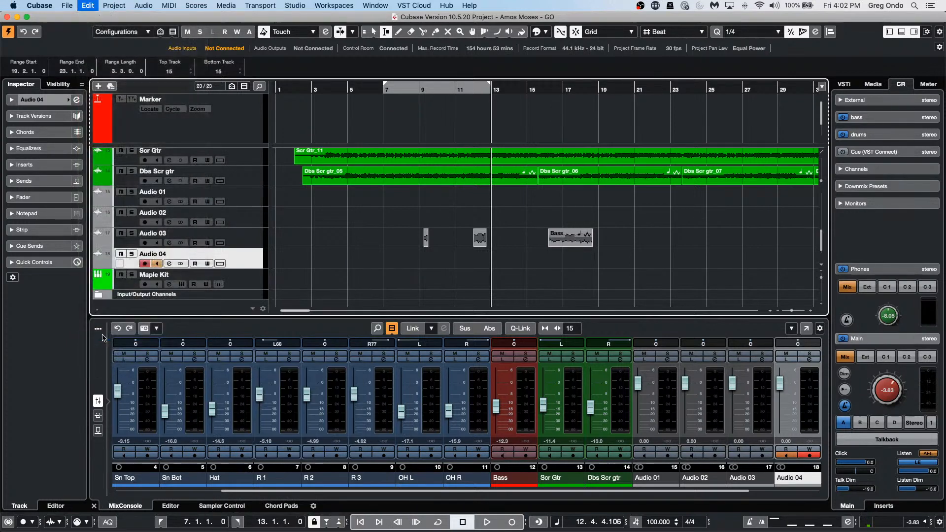
scroll(383, 164, "down", 1)
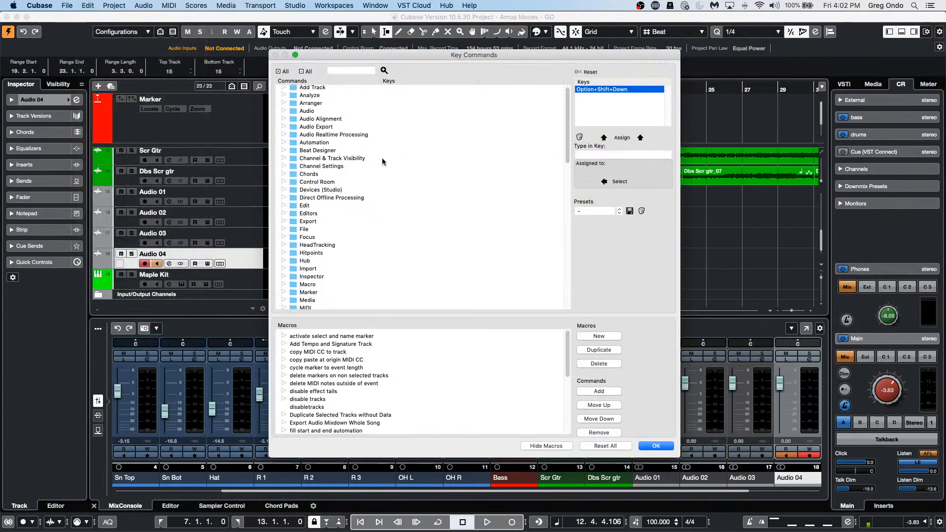
left_click(357, 71)
type("nu")
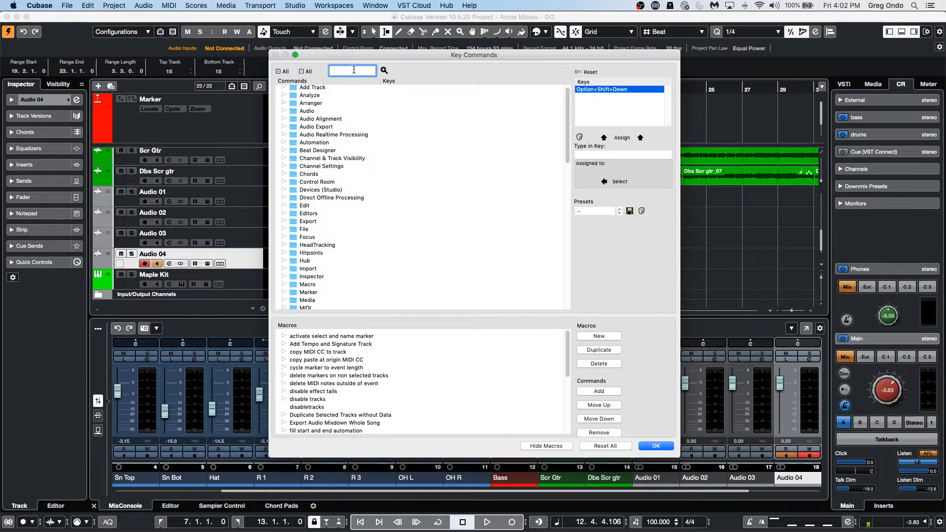
type("dge down")
key("Return")
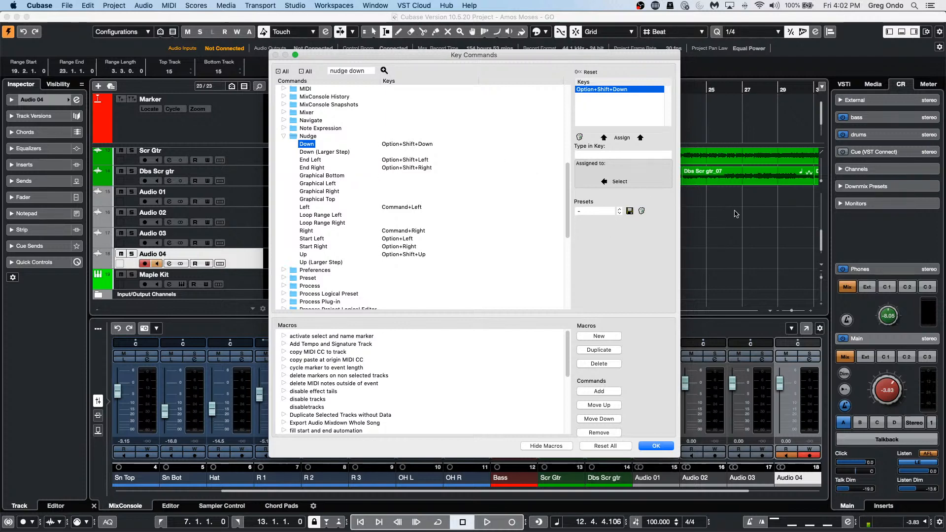
left_click(656, 445)
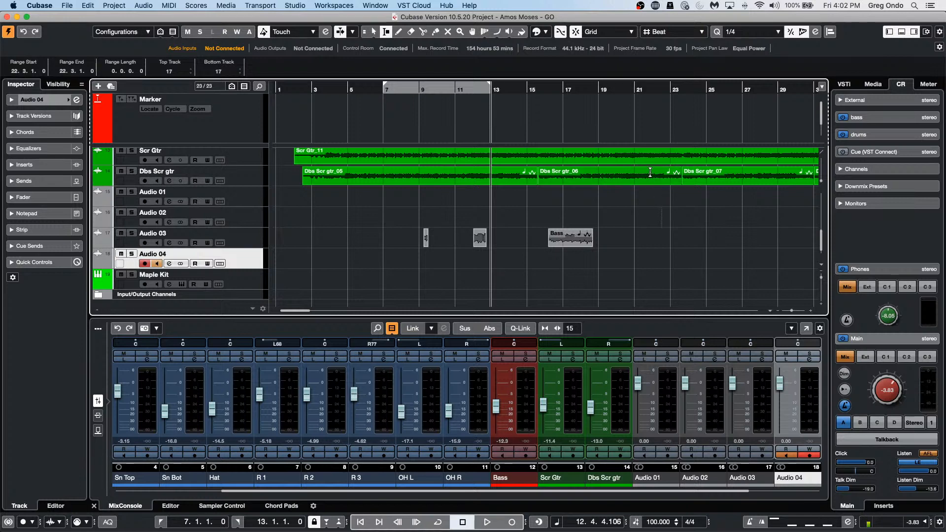
left_click_drag(716, 172, 781, 172)
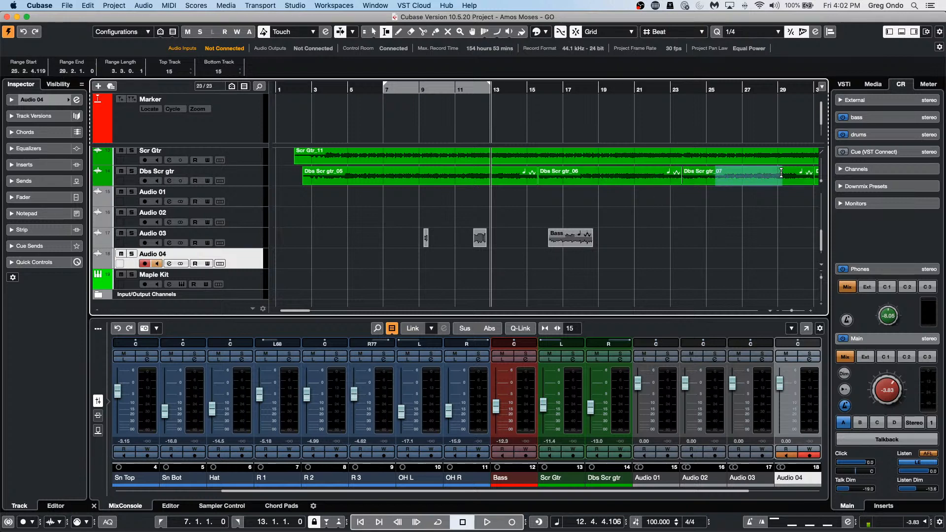
key("alt+shift")
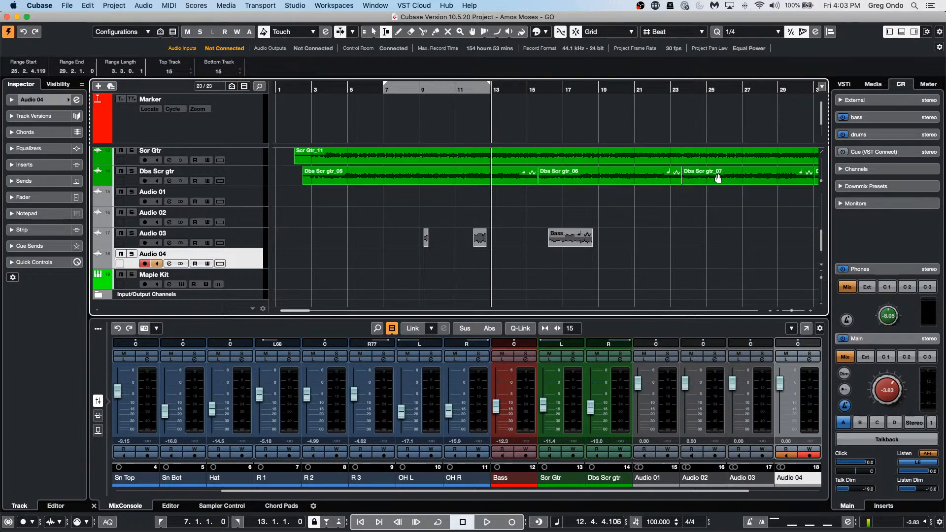
left_click_drag(712, 175, 765, 175)
left_click_drag(738, 182, 739, 240)
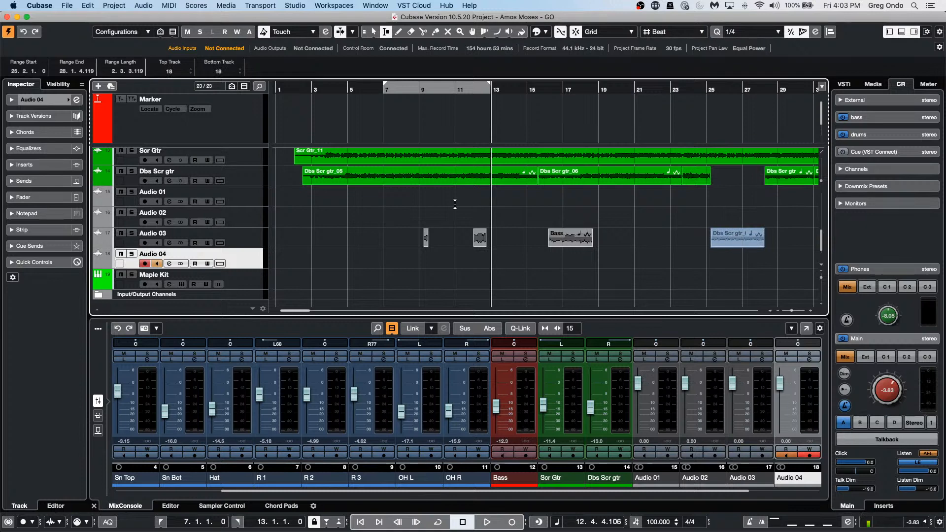
key("super+z")
left_click_drag(645, 176, 688, 238)
left_click(754, 231)
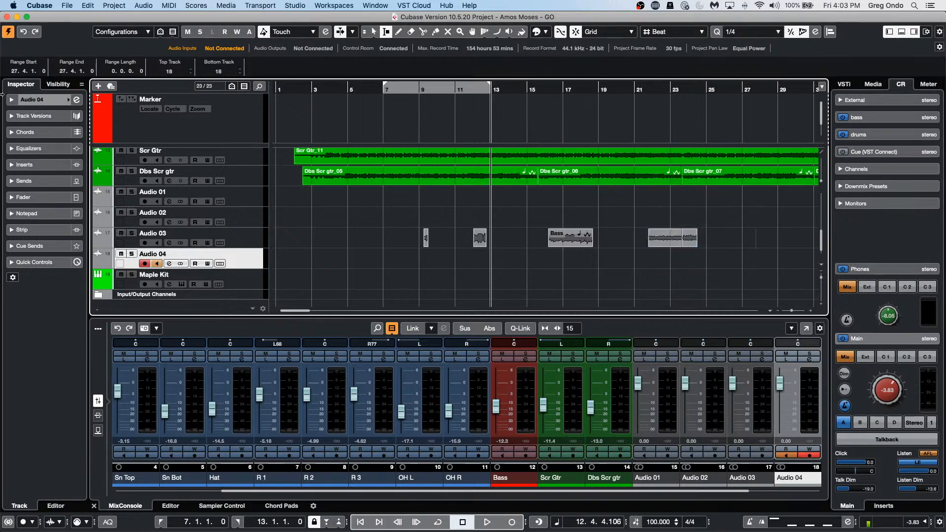
key("super+z")
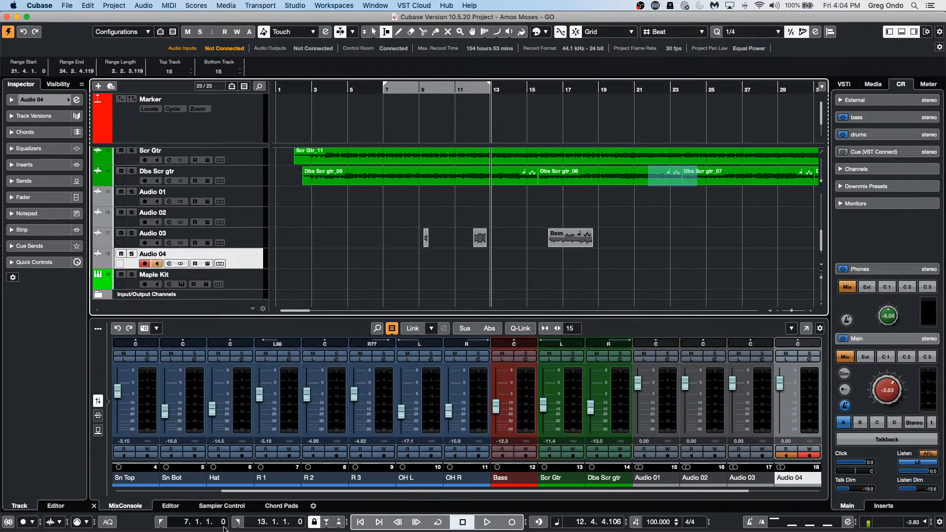
mouse_move(456, 529)
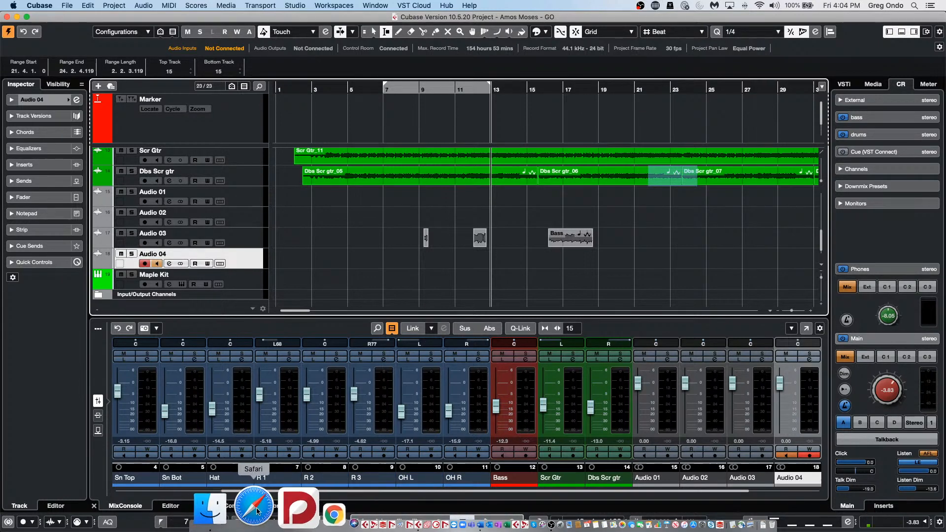
Step: Browse Documents › Projects › Hangouts › August 28 2020 and bring up August 28 2020.cpr's options
left_click(247, 508)
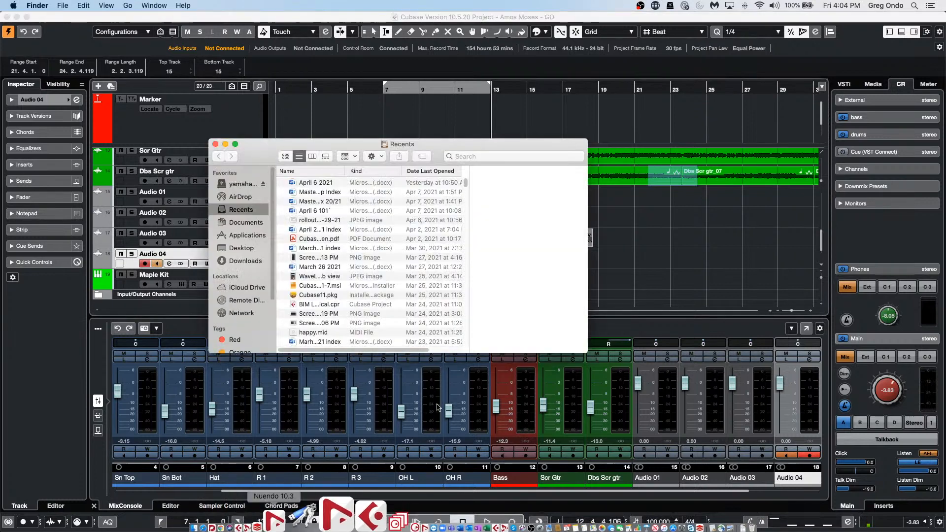
left_click(239, 222)
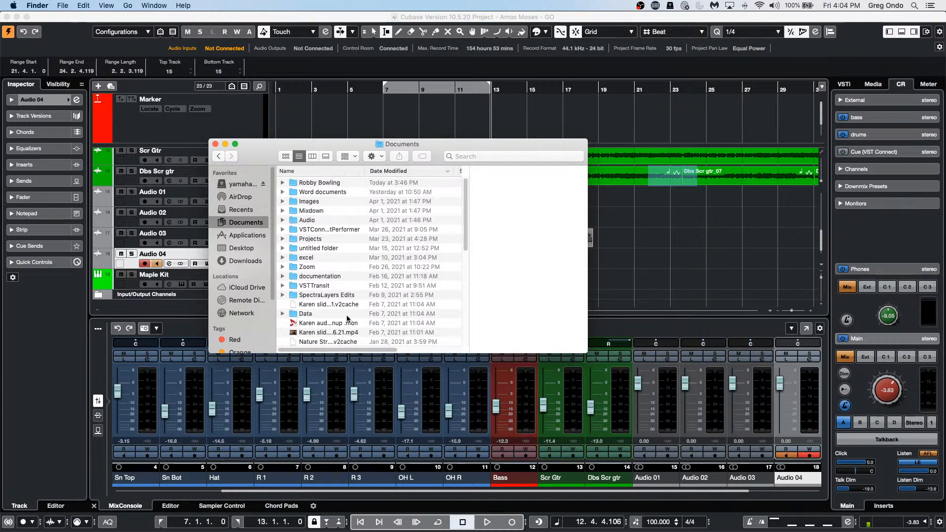
scroll(341, 266, "down", 3)
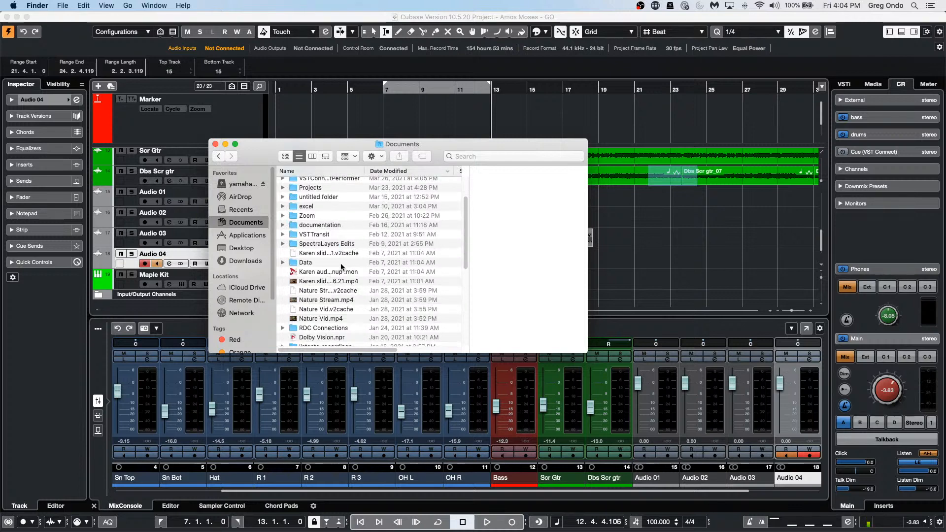
left_click(317, 188)
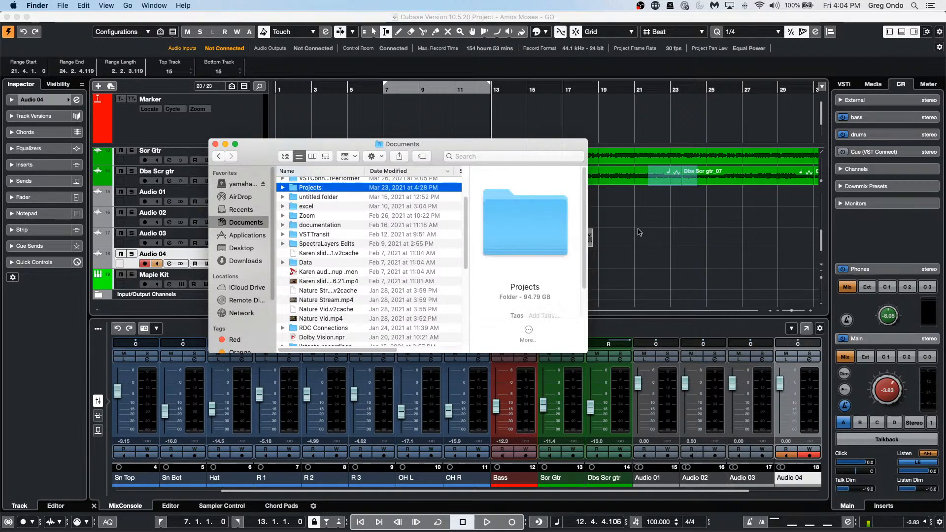
double_click(340, 187)
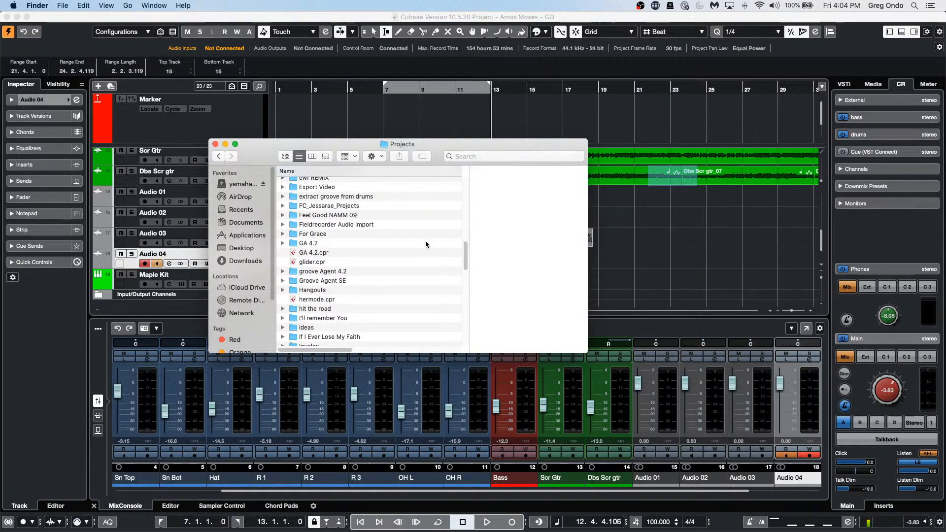
left_click(317, 291)
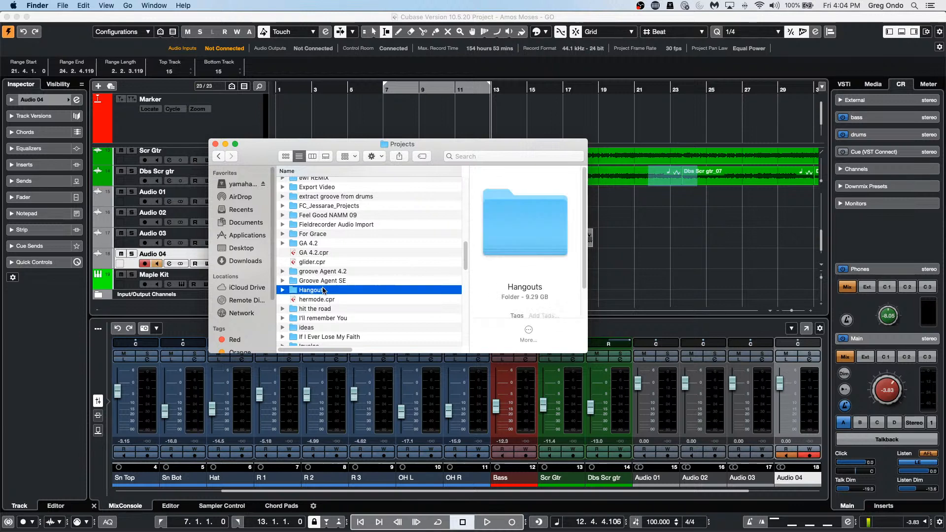
double_click(323, 290)
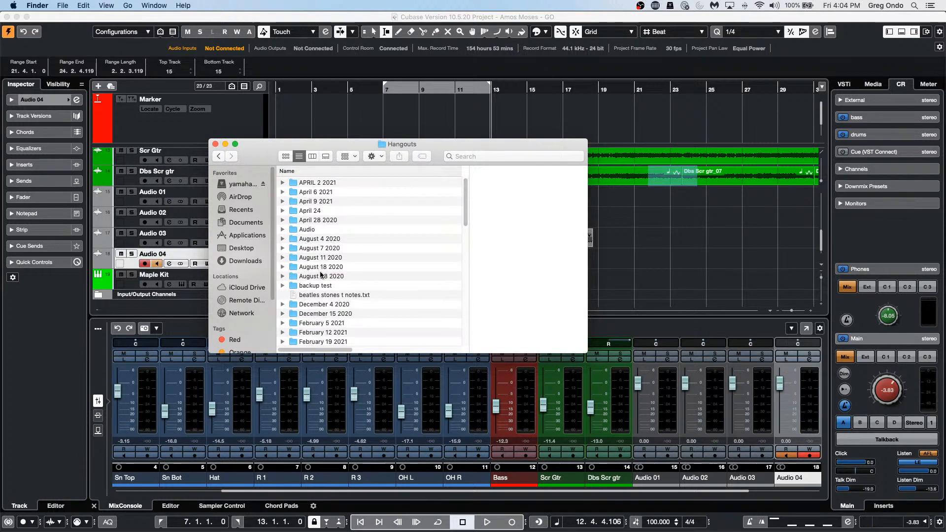
left_click(321, 276)
double_click(321, 275)
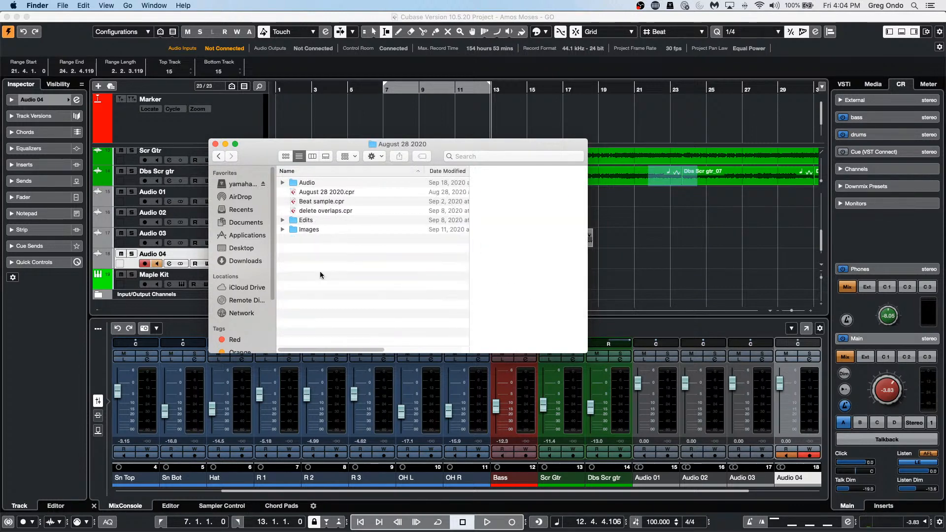
right_click(320, 192)
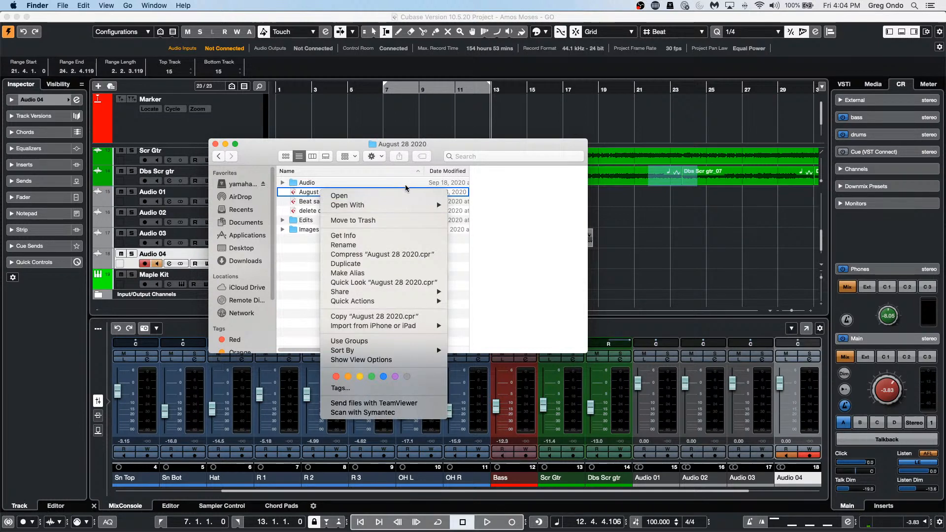
mouse_move(402, 207)
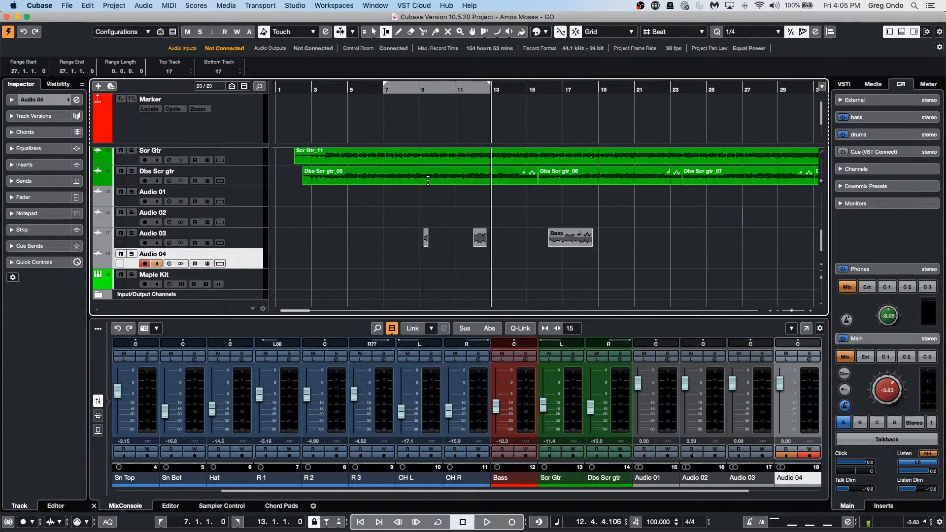
Step: Switch to the Object Selection tool and open the Bass event in the Sample Editor
left_click(429, 178)
key("1")
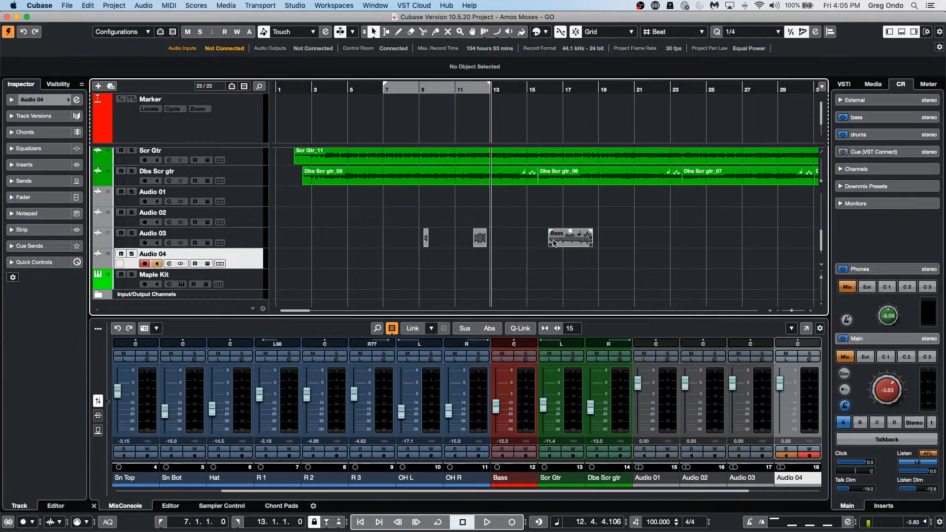
left_click(575, 240)
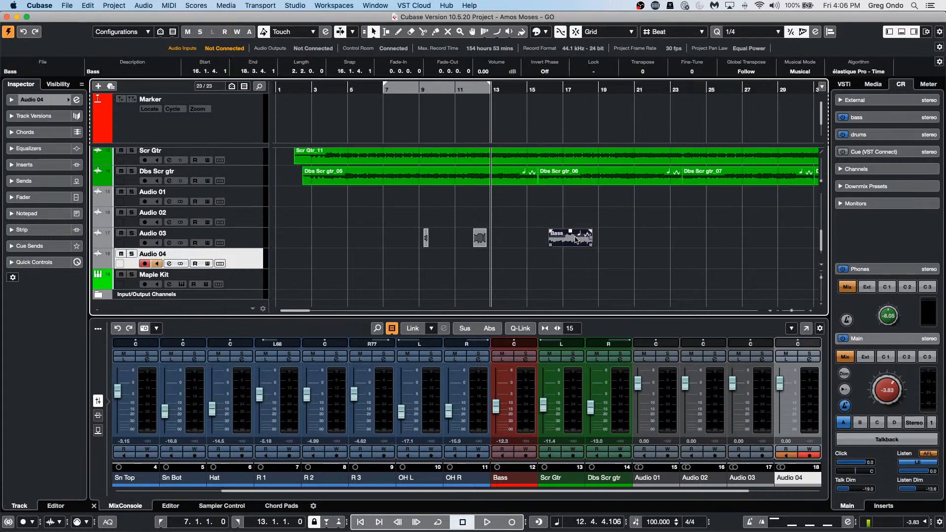
double_click(575, 240)
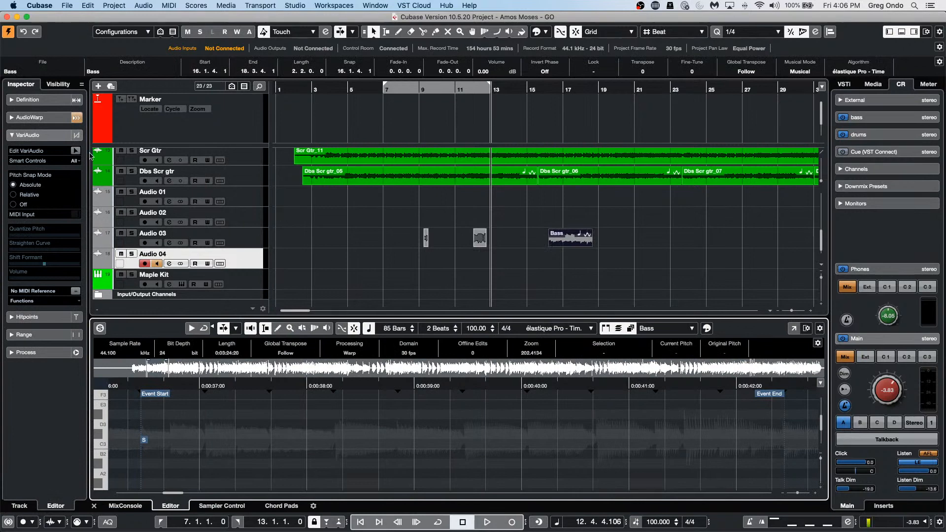
Step: Reselect the Bass event and send it to SpectraLayers via Audio > Extensions
left_click(583, 243)
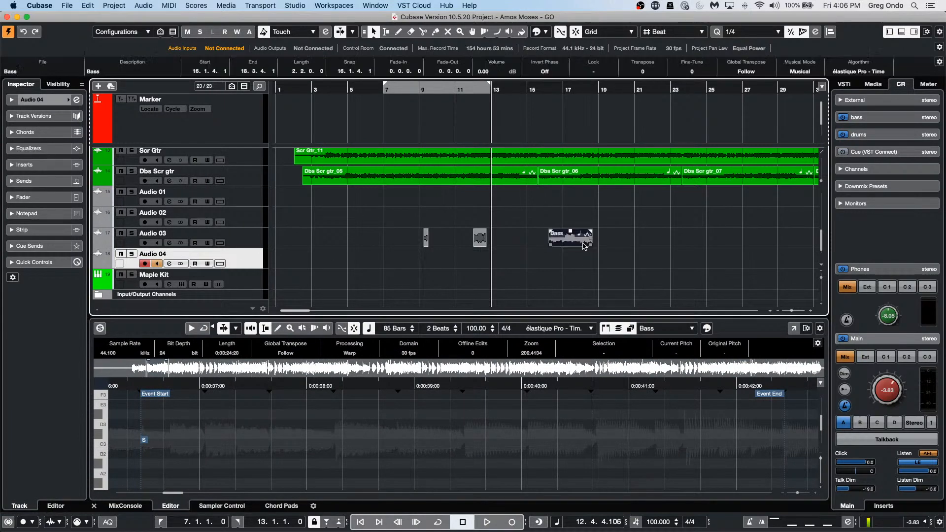
left_click(143, 5)
mouse_move(162, 142)
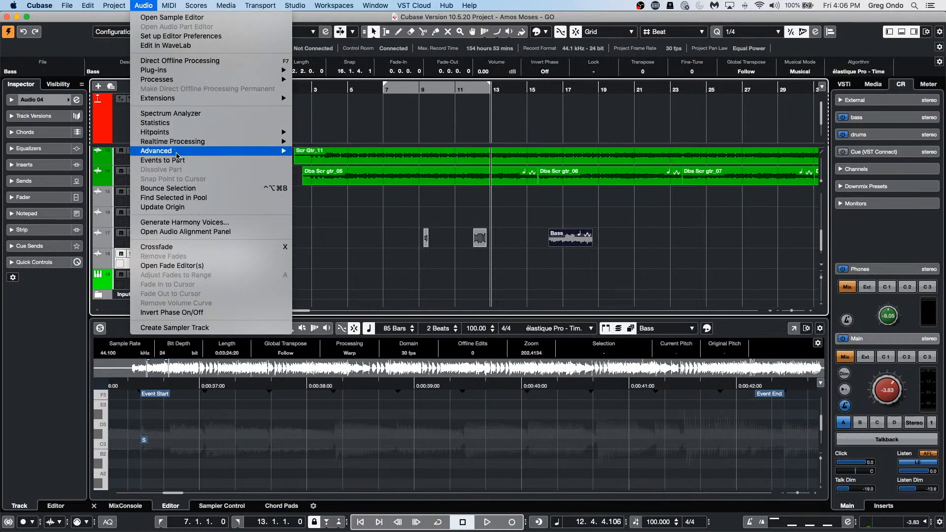
mouse_move(181, 99)
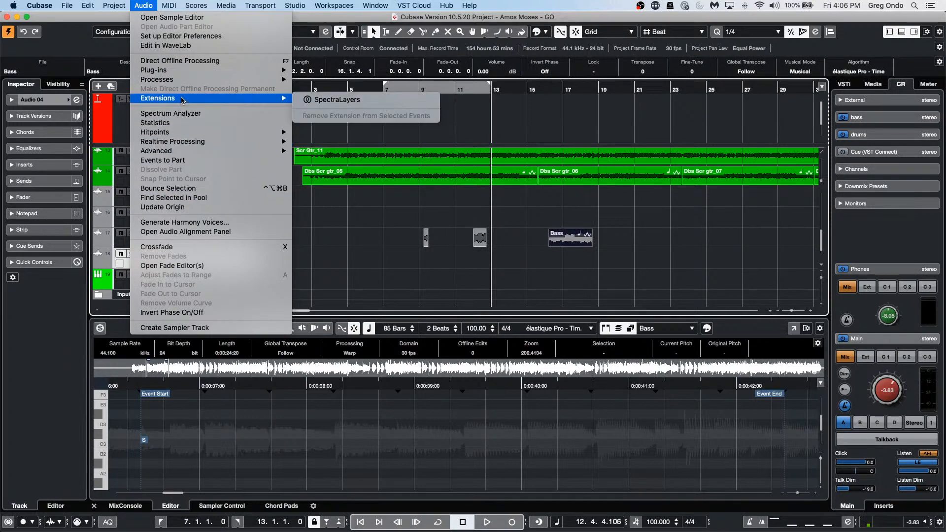
left_click(347, 98)
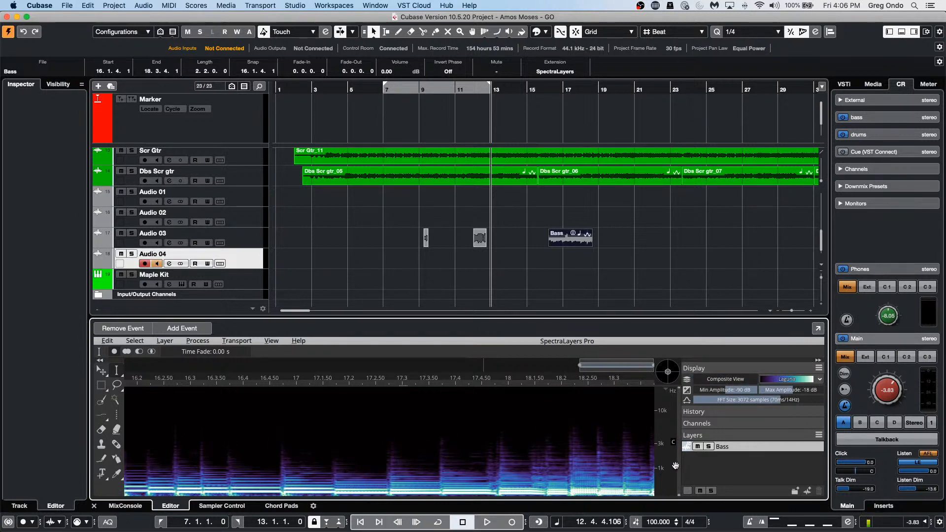
Step: Move the playhead to about 18.2 seconds and shift the spectrogram view down to the bass frequencies
scroll(667, 473, "up", 3)
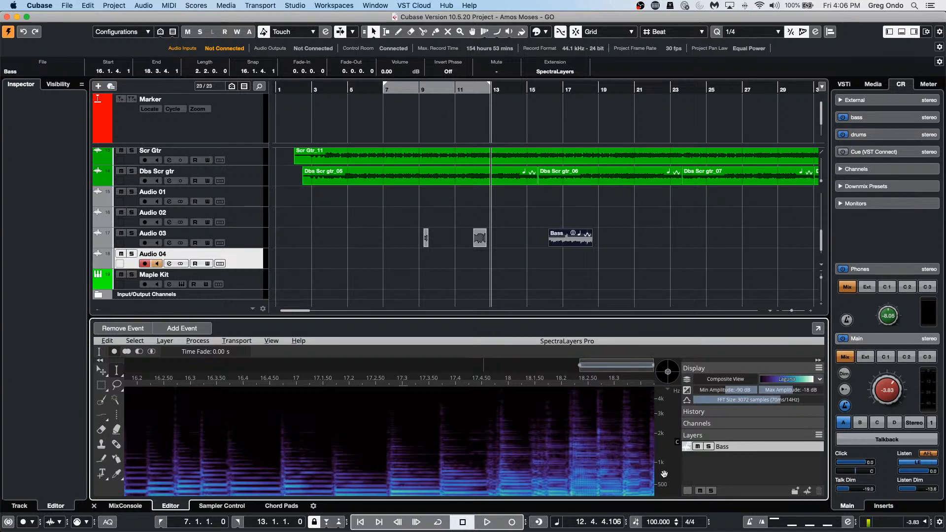
left_click(557, 466)
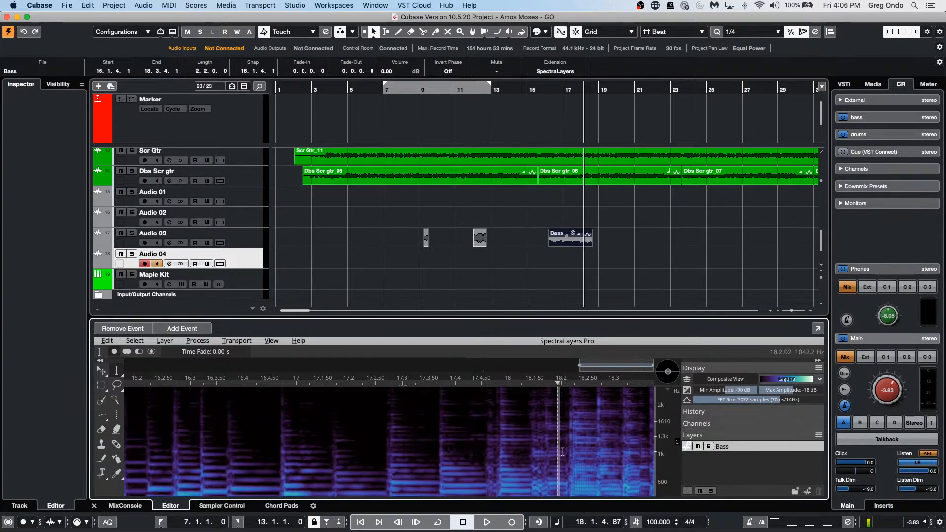
scroll(660, 465, "down", 2)
scroll(666, 465, "down", 2)
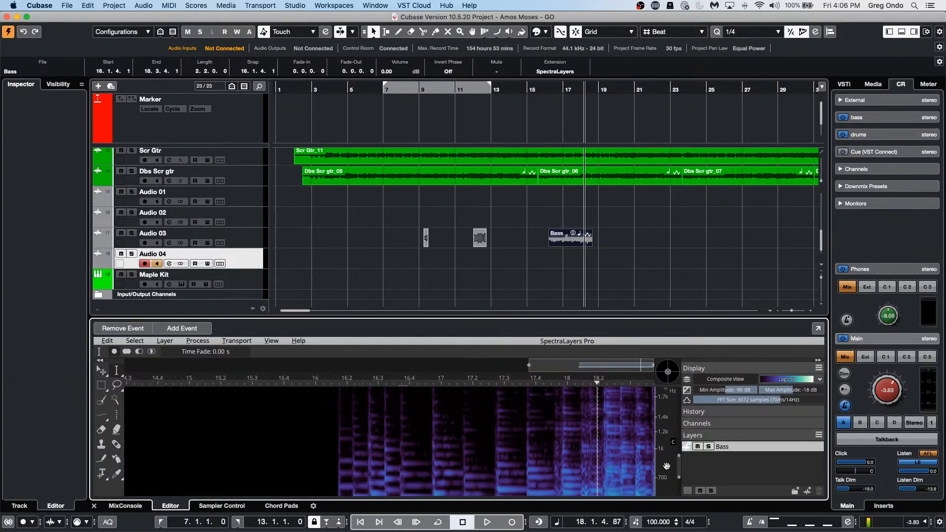
left_click_drag(660, 481, 661, 433)
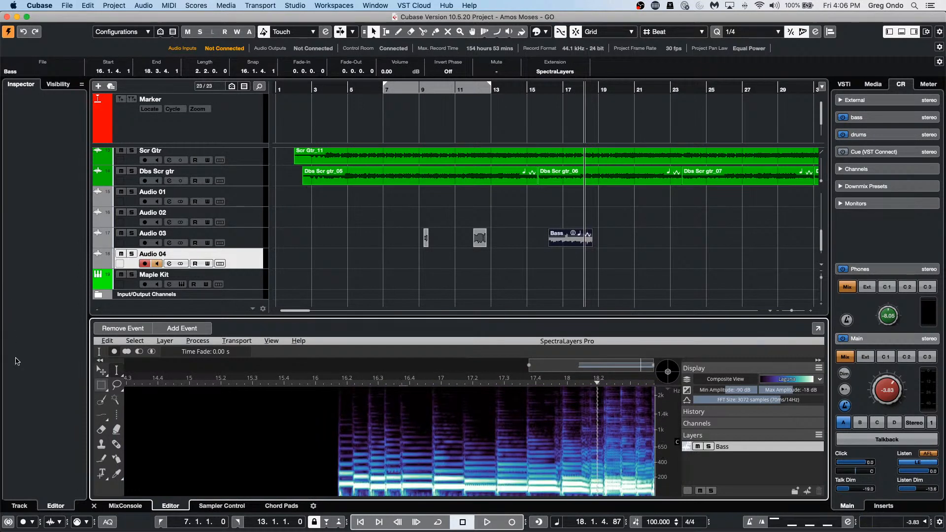
Step: Try the rectangle and frequency selection tools, tracing a selection along one bass harmonic
left_click(106, 389)
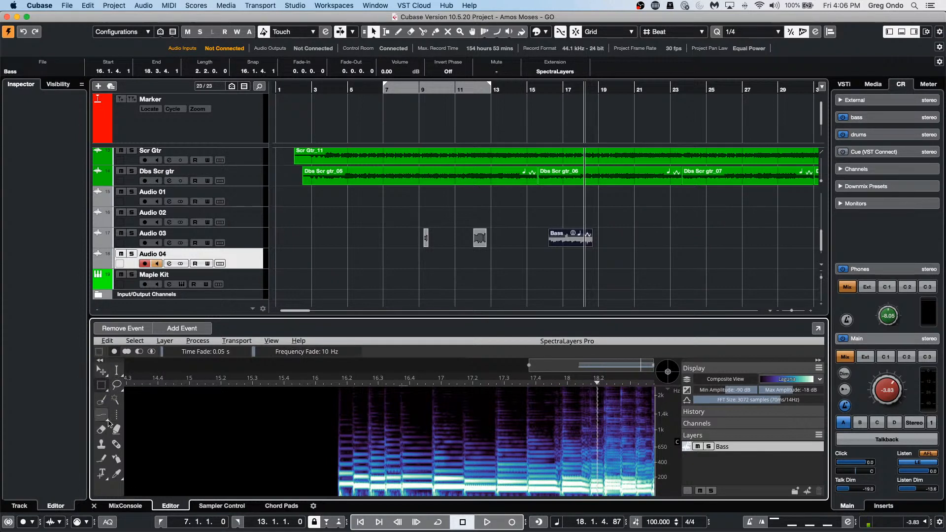
left_click(107, 420)
left_click(107, 422)
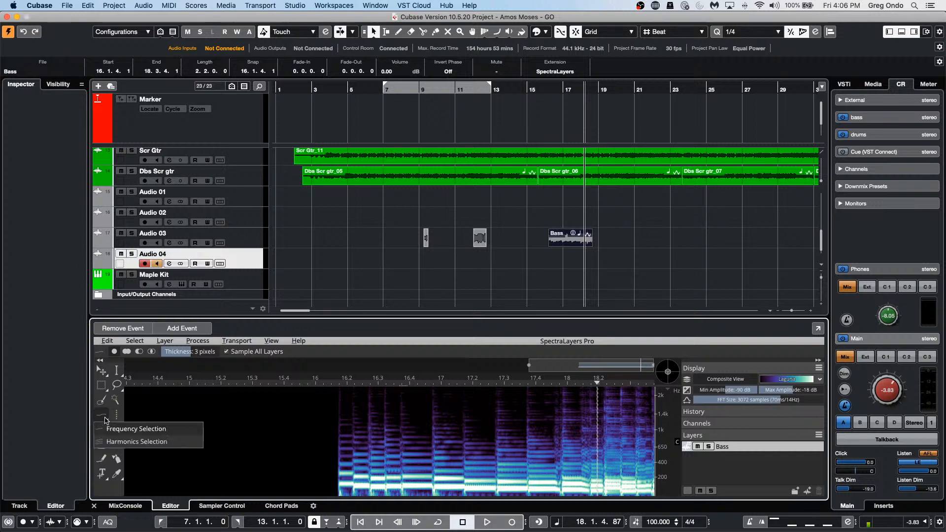
left_click(138, 427)
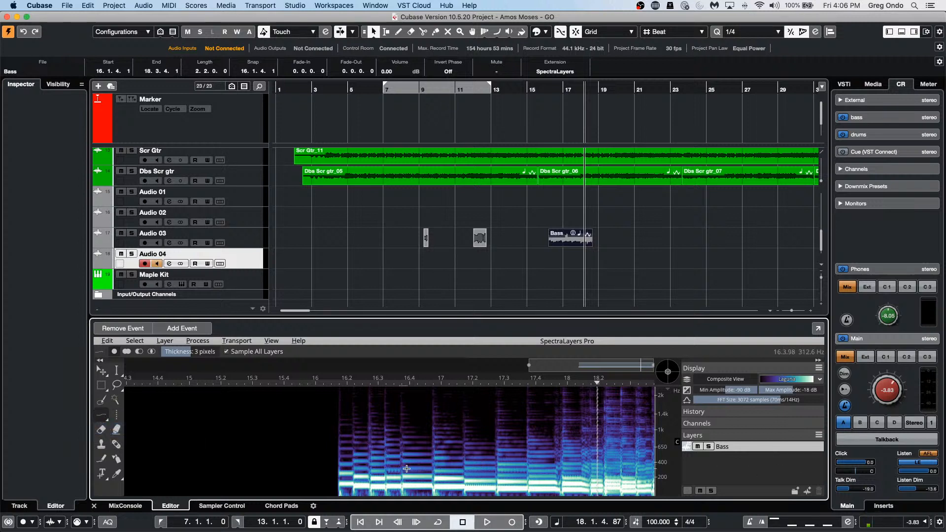
left_click_drag(387, 468, 601, 470)
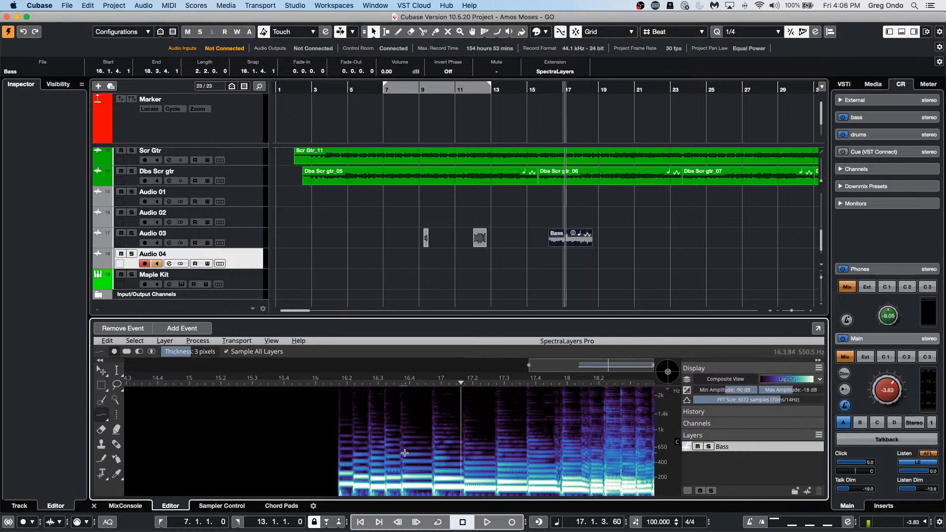
right_click(418, 470)
left_click(294, 440)
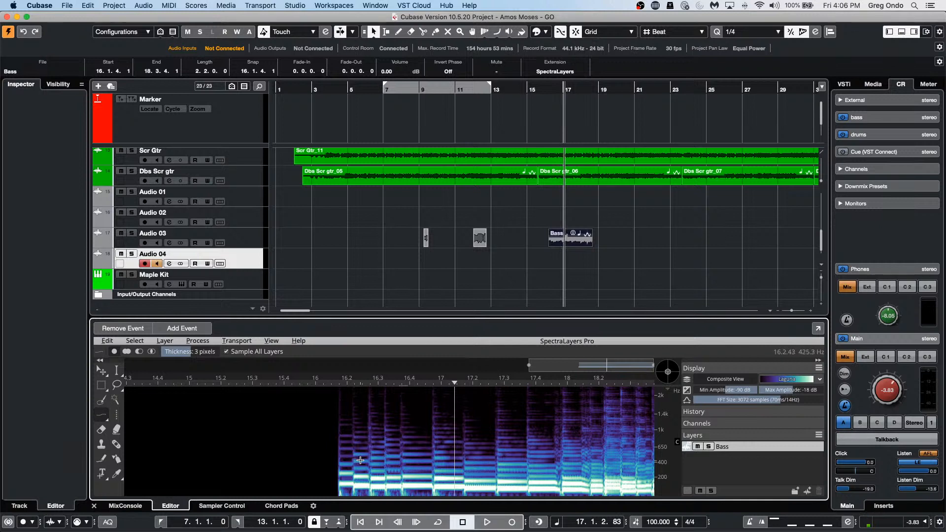
right_click(361, 459)
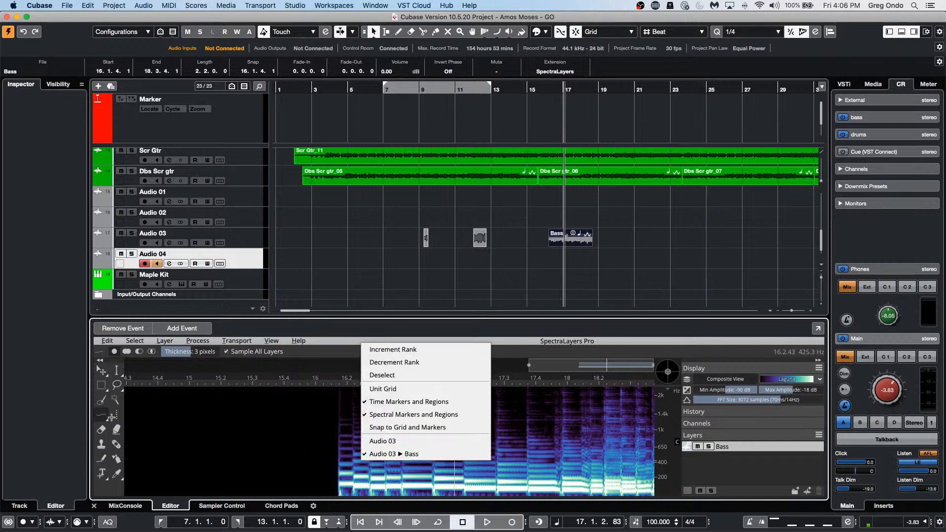
left_click(105, 418)
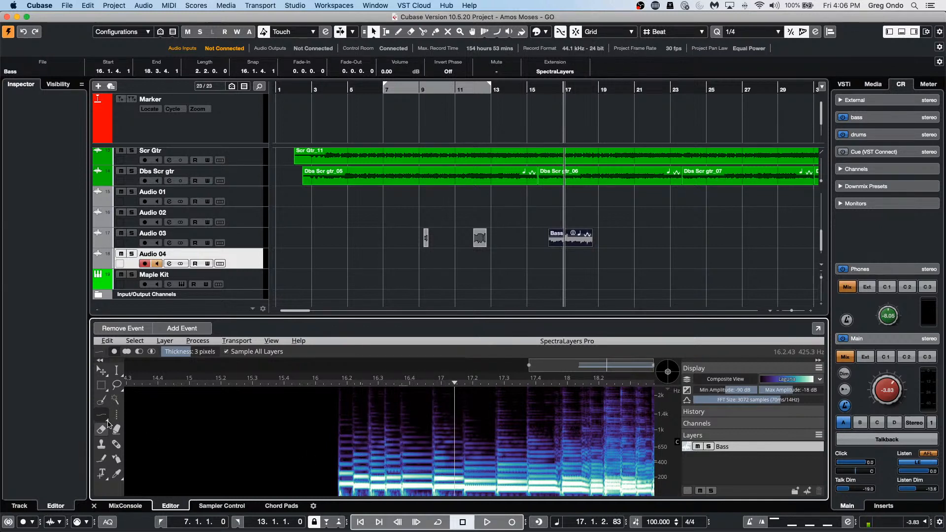
Step: In full-screen SpectraLayers, choose Frequency Selection mode and select the bass notes around 150–200 Hz
left_click(817, 329)
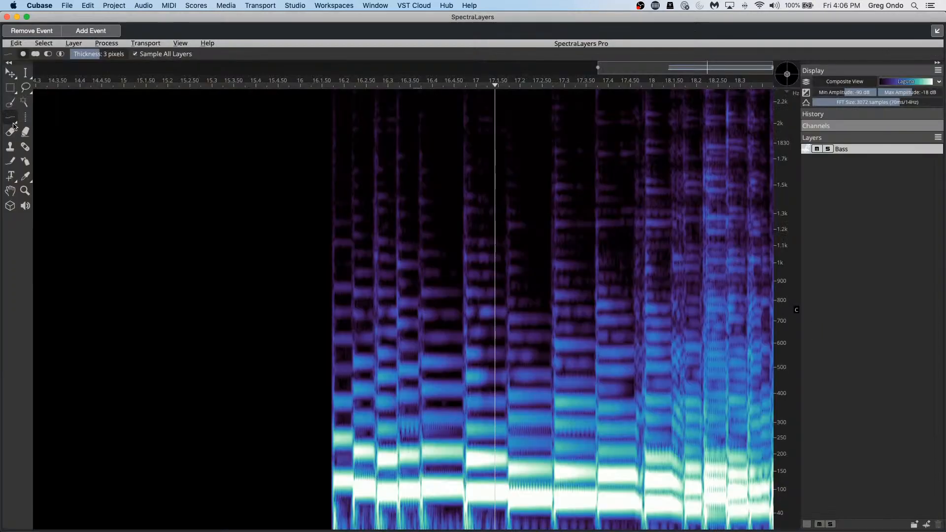
left_click(13, 107)
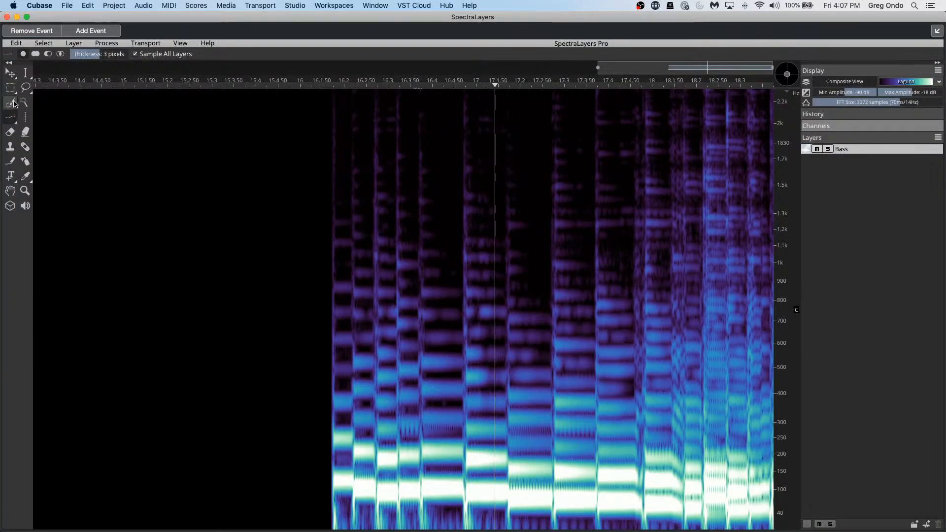
left_click(14, 117)
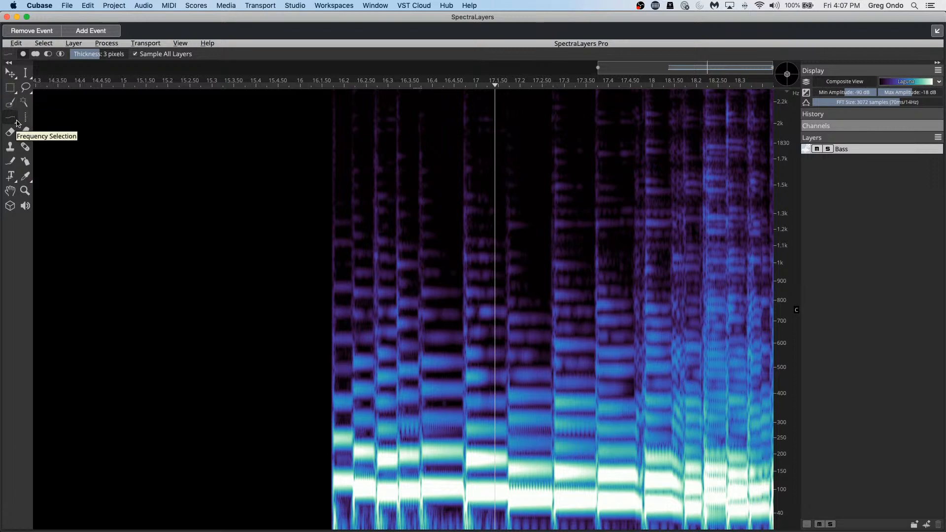
left_click(16, 104)
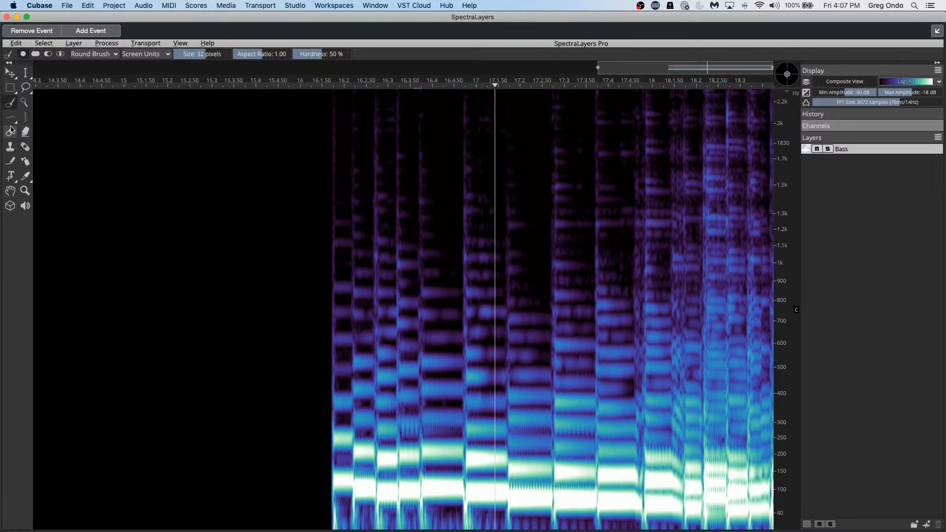
left_click(15, 121)
left_click(16, 124)
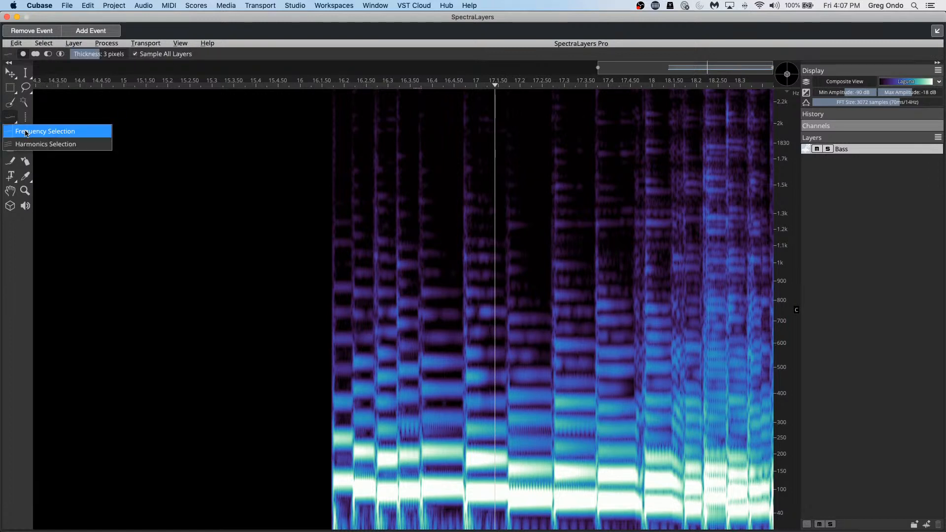
left_click(26, 132)
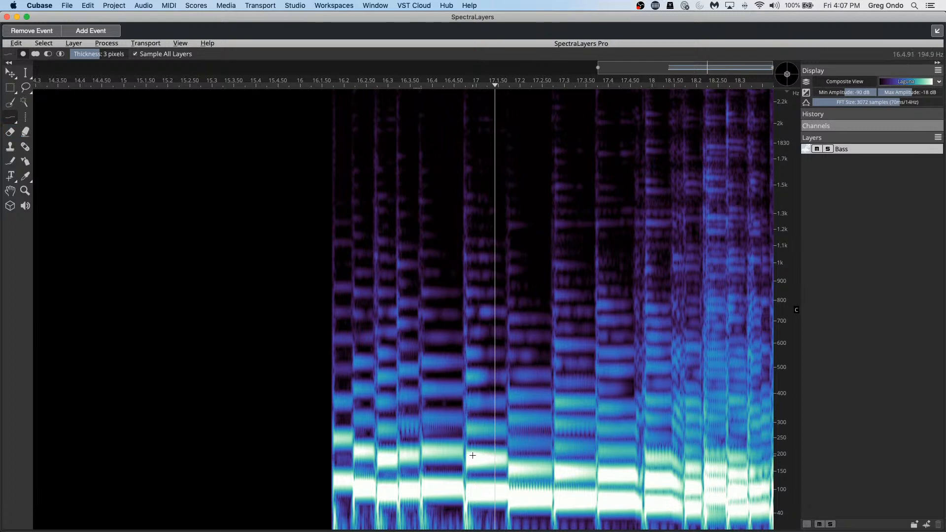
left_click_drag(472, 455, 645, 478)
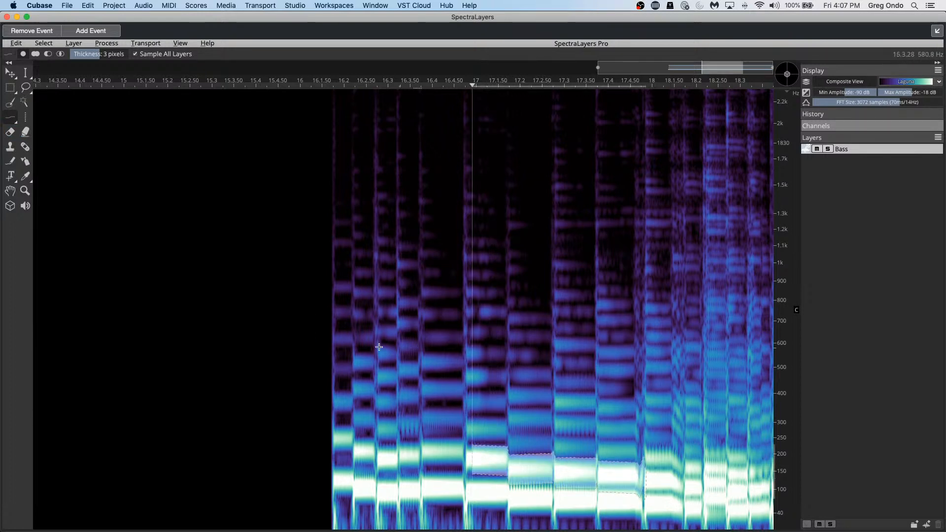
right_click(487, 460)
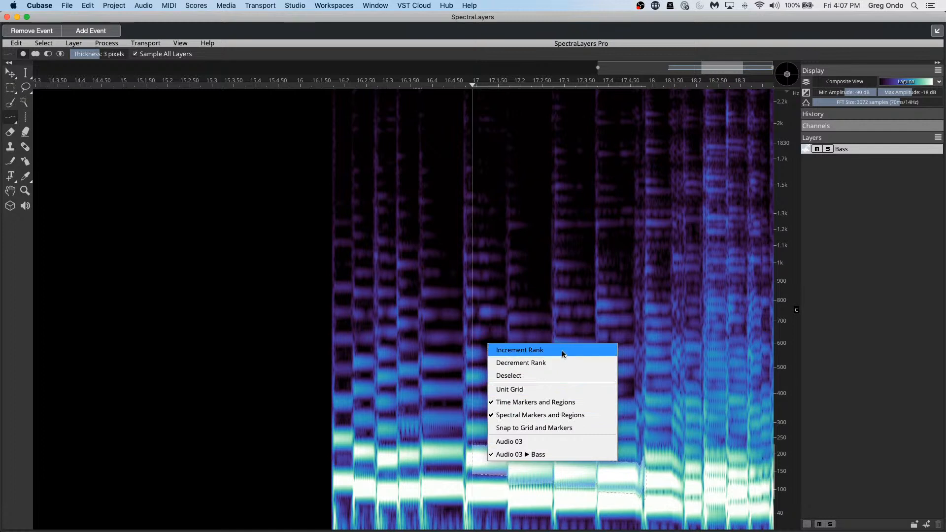
left_click(164, 308)
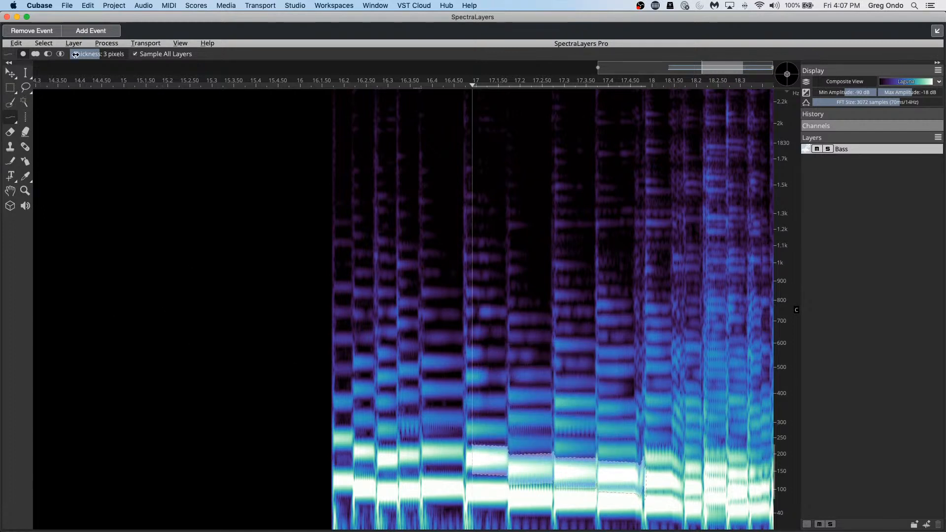
Step: Browse the Process menu's list of audio processes
left_click(103, 44)
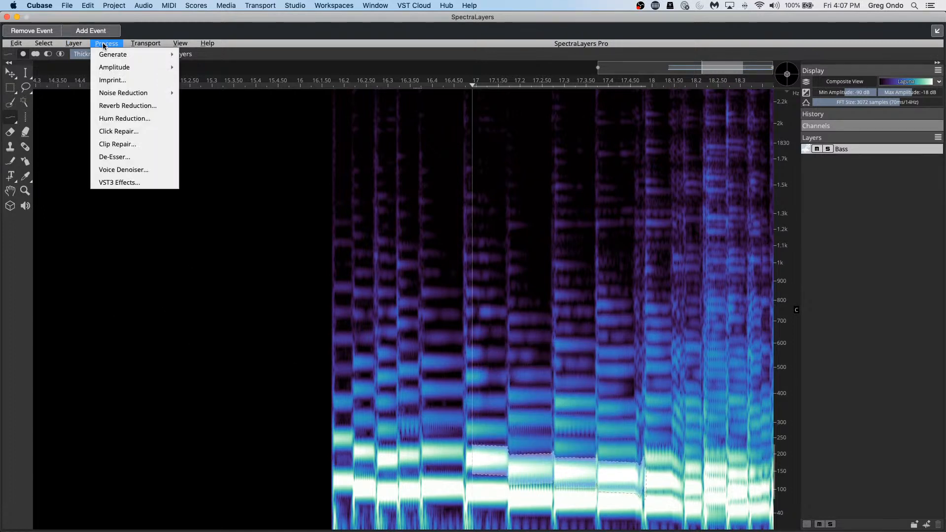
mouse_move(82, 45)
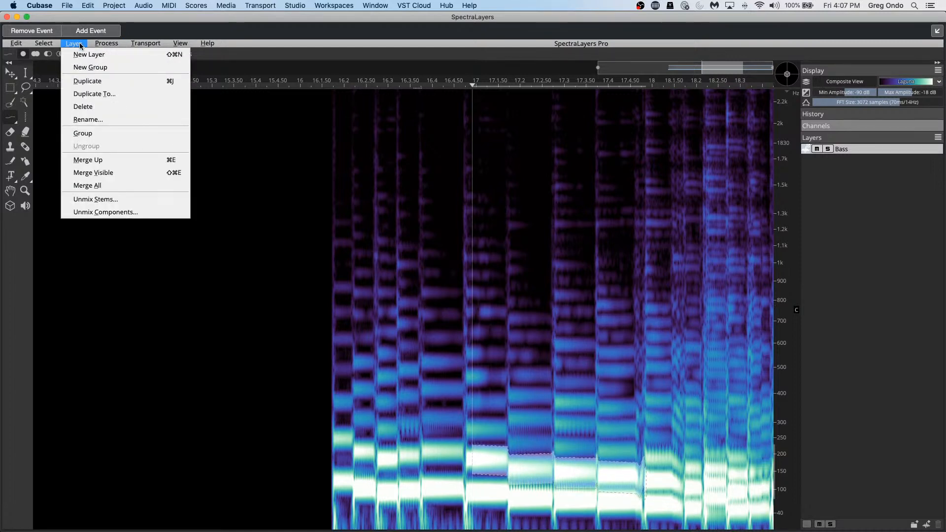
mouse_move(141, 45)
Step: After trying the repair tool, choose Frequency Range Selection and drag a full-width 100–220 Hz band
left_click(54, 235)
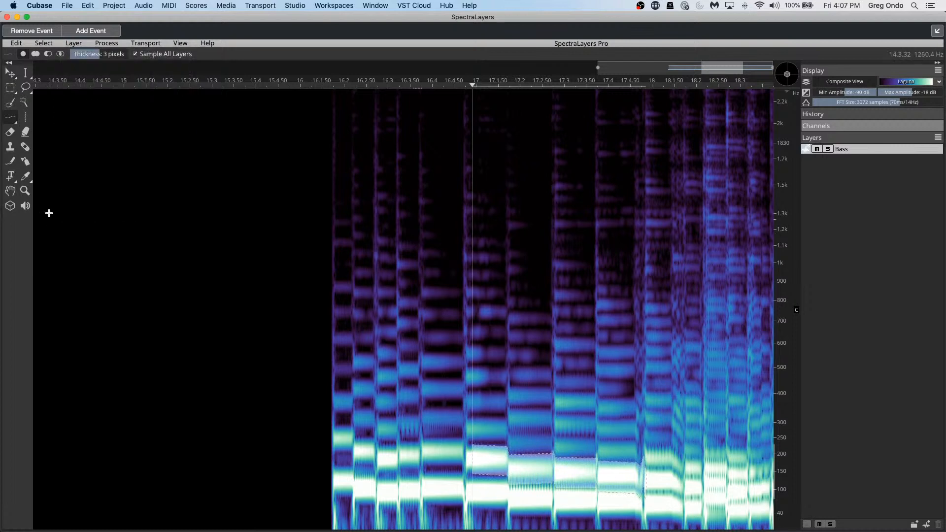
left_click(29, 149)
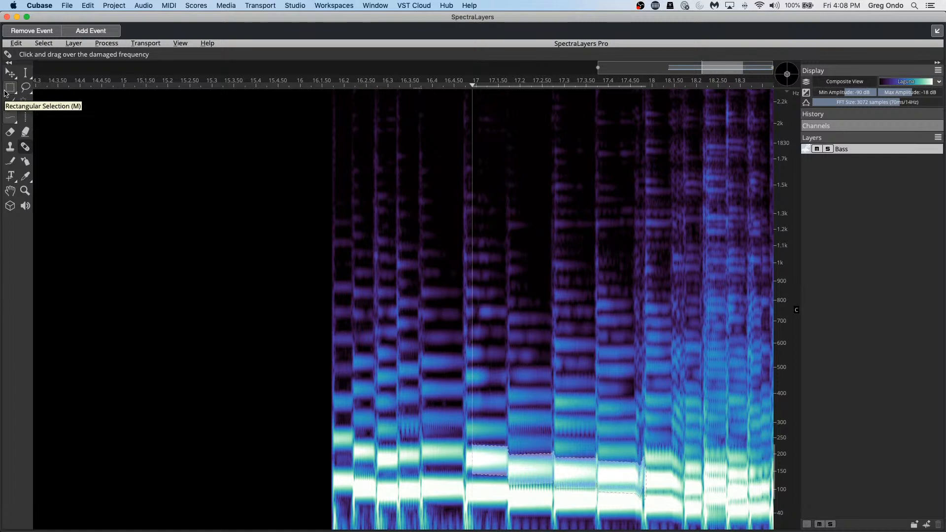
left_click(30, 83)
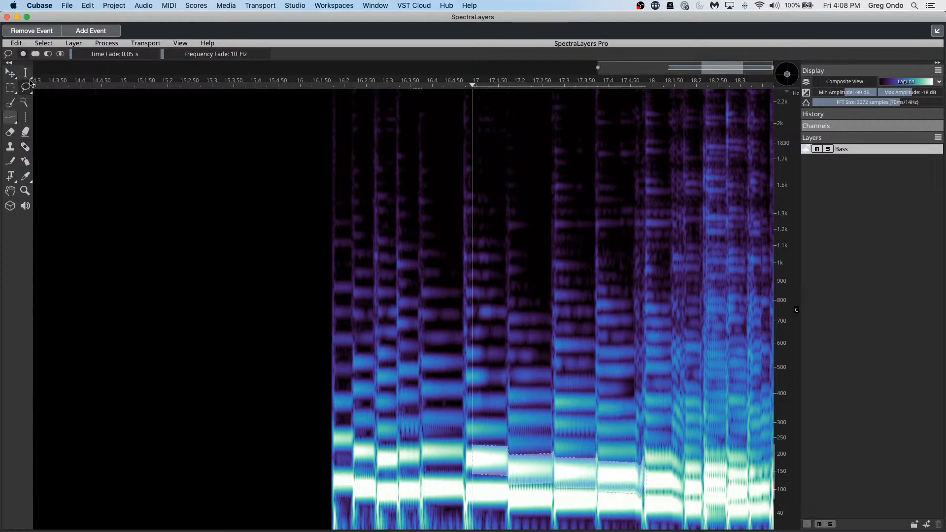
left_click(30, 78)
left_click(75, 101)
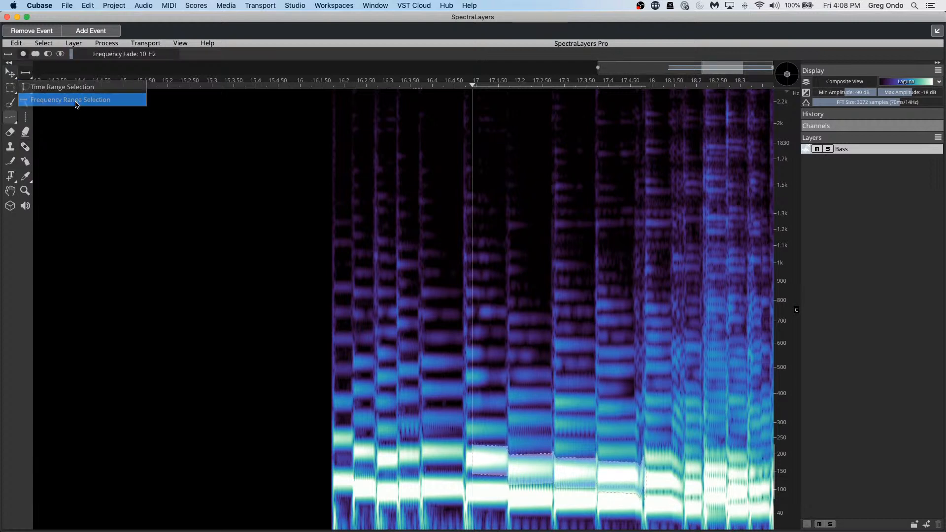
mouse_move(419, 445)
left_mouse_down()
mouse_move(596, 467)
mouse_move(593, 487)
left_mouse_up()
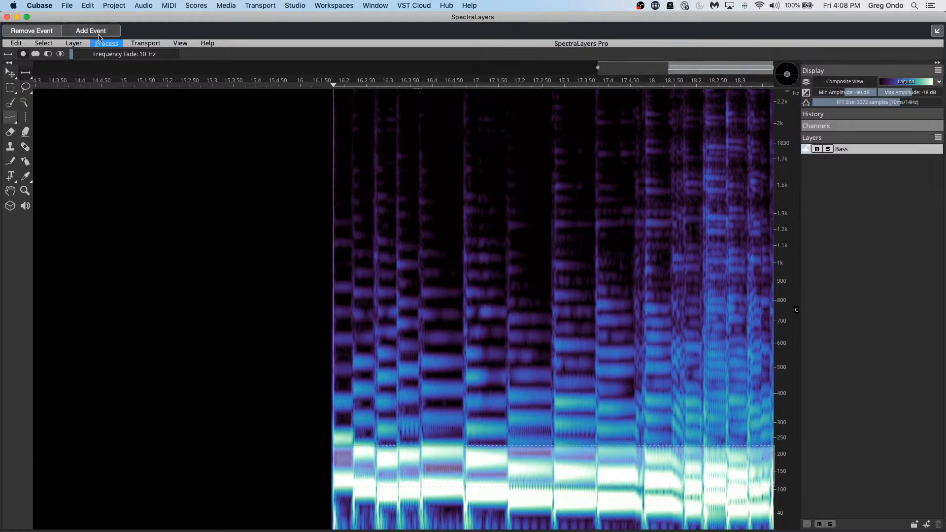
Step: Browse the Process and Transport menus without choosing anything
left_click(117, 44)
mouse_move(84, 45)
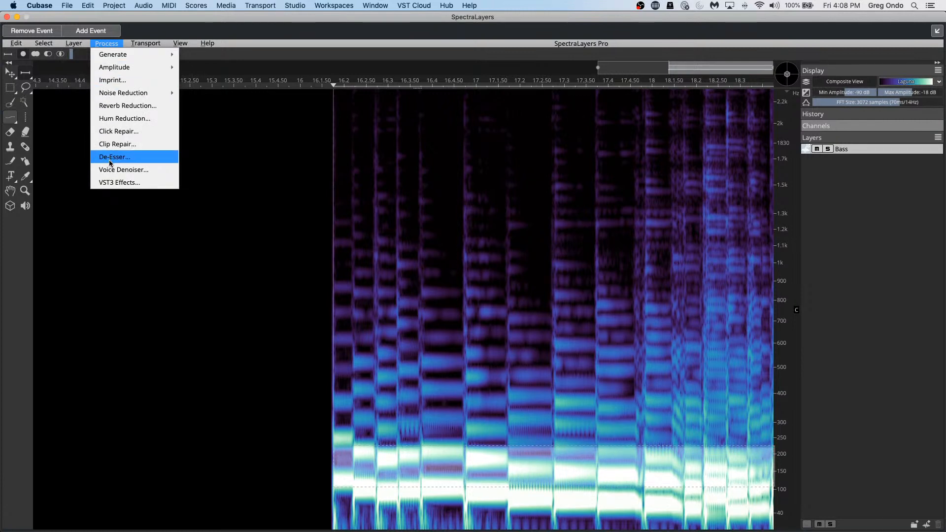
mouse_move(132, 90)
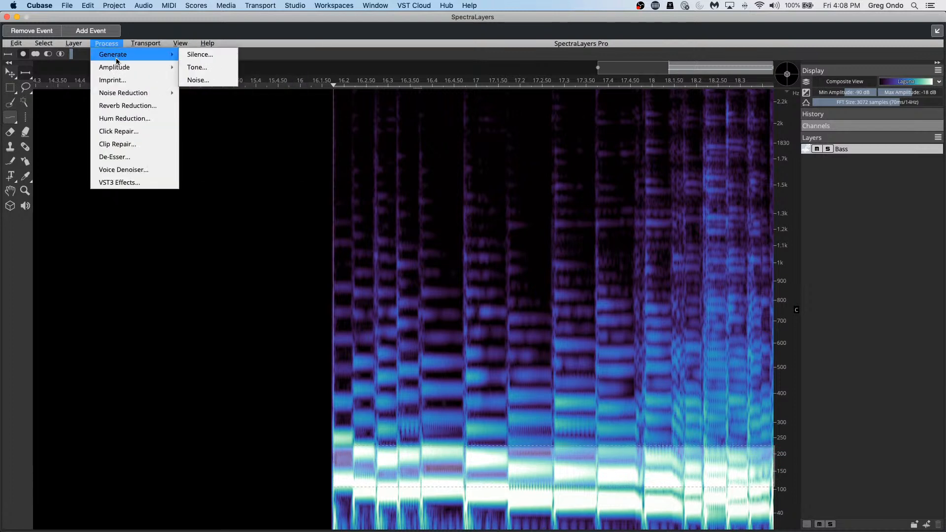
mouse_move(155, 43)
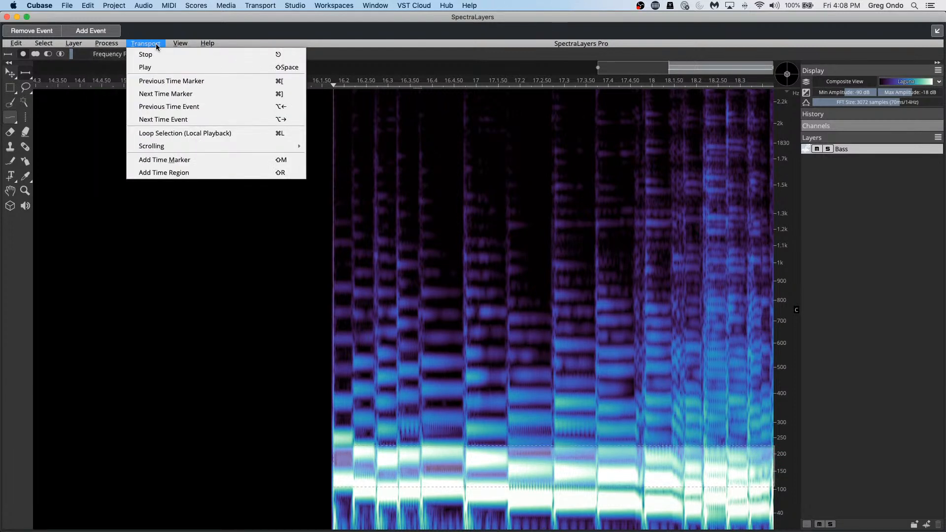
left_click(164, 207)
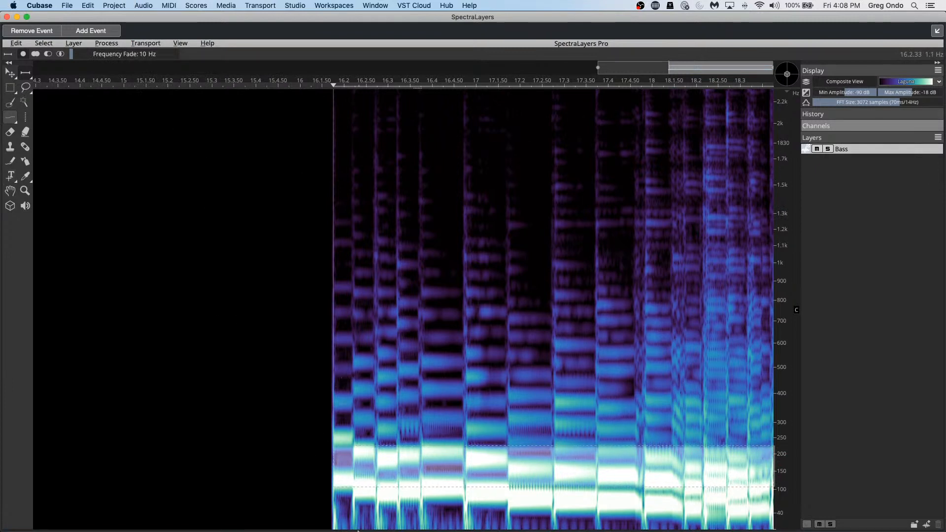
Step: Drag the selected band up to about 160–350 Hz, deselect, and return to the Cubase project window
left_click_drag(533, 474, 555, 227)
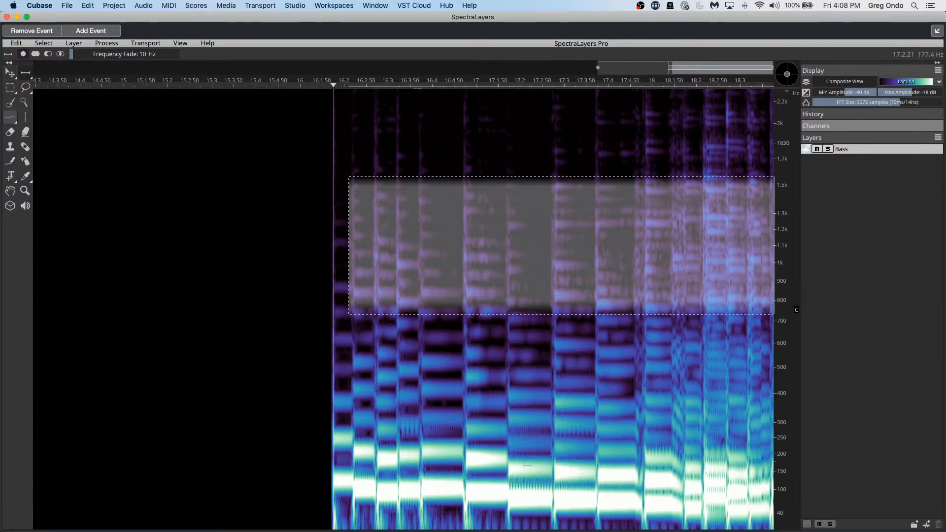
left_click(558, 479)
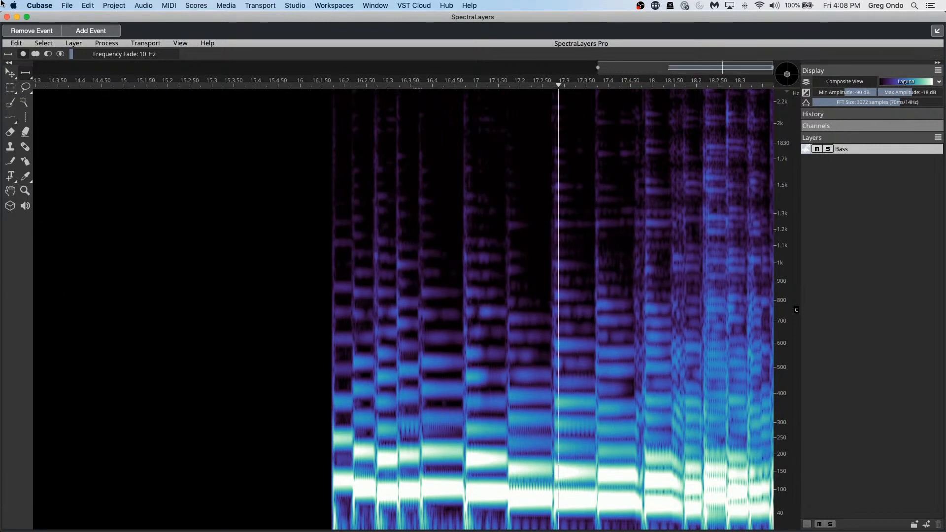
left_click(7, 17)
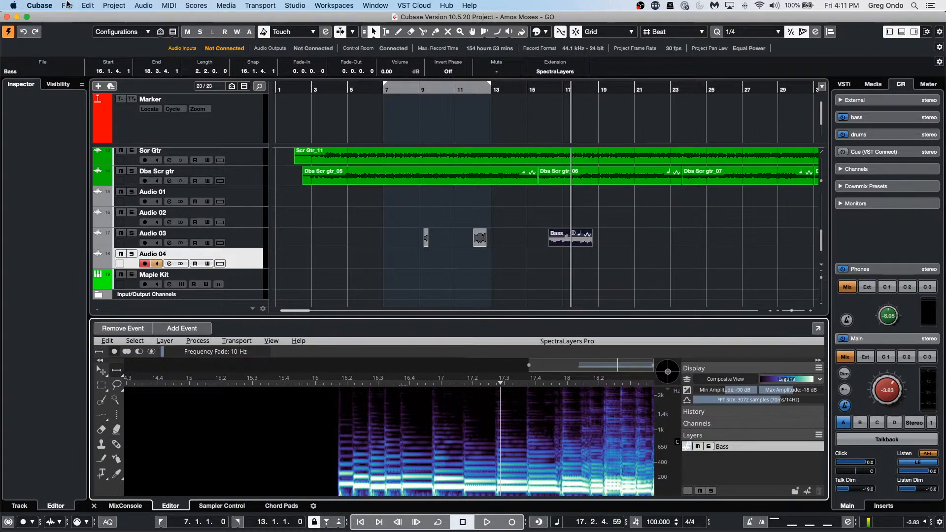
Step: Open jump off.cpr from File > Recent Projects and activate it
left_click(67, 5)
mouse_move(83, 196)
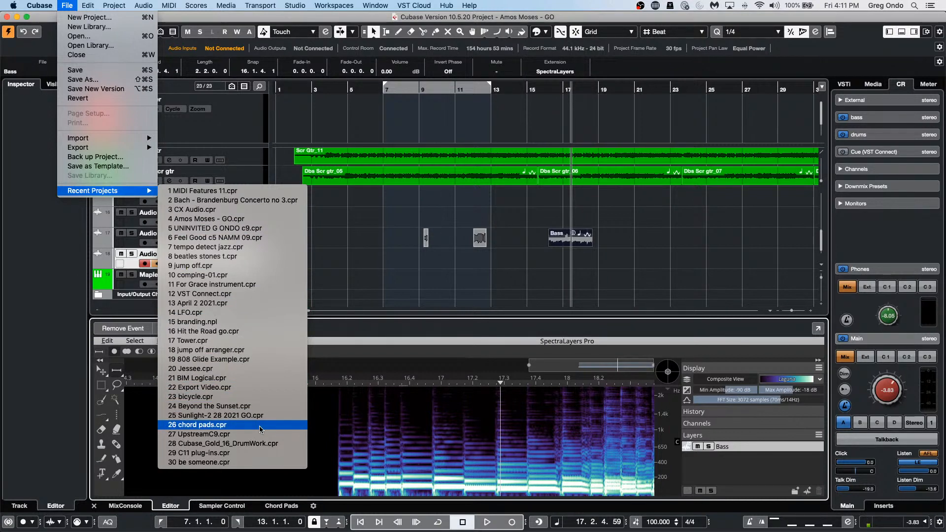
left_click(241, 268)
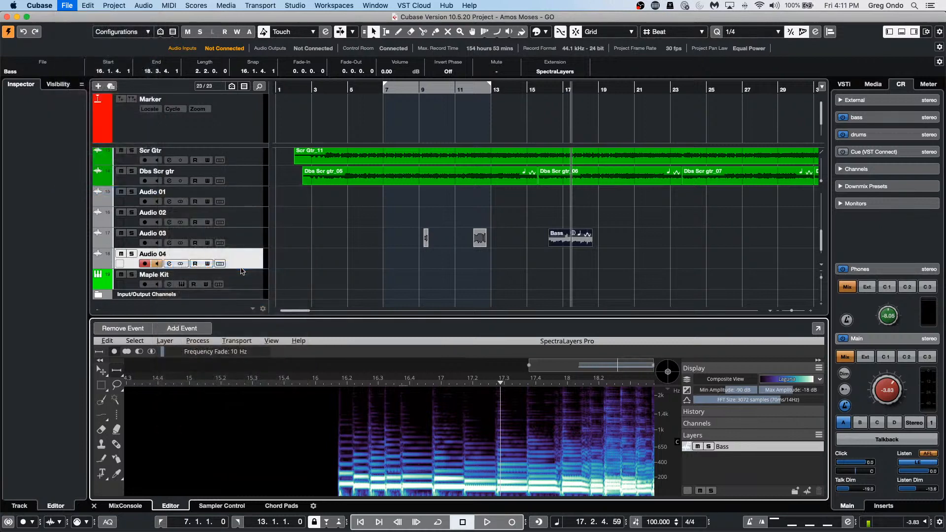
left_click(526, 186)
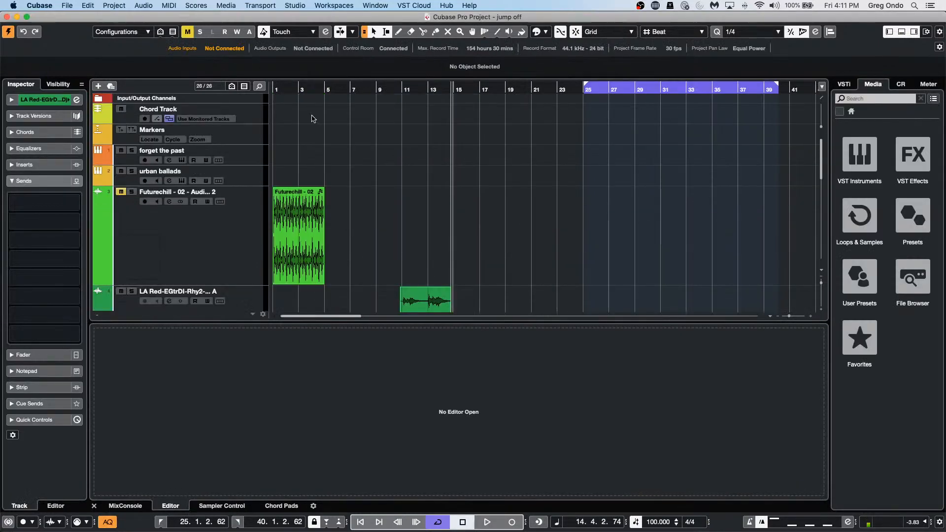
Step: Drag Groove Agent SE's Main 1 pad onto bar 1 of forget the past, then close the plug-in windows
left_click(240, 154)
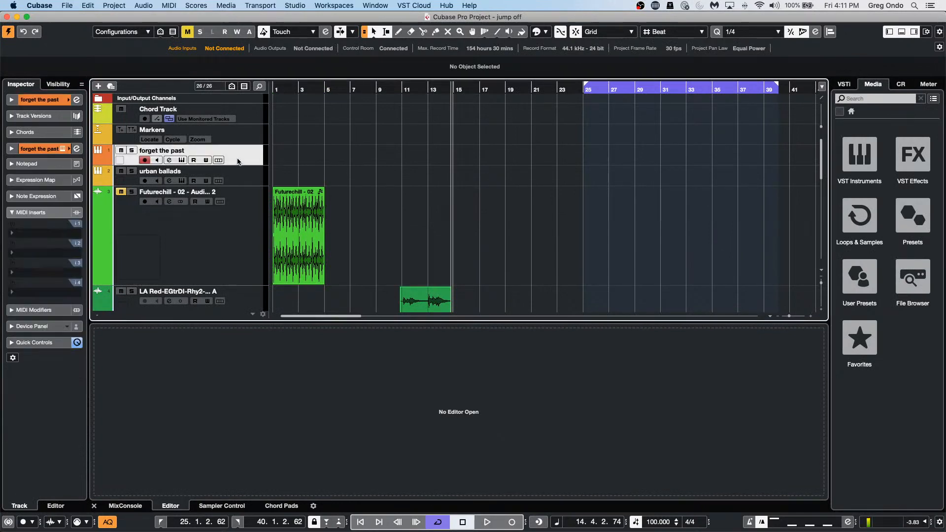
left_click(76, 100)
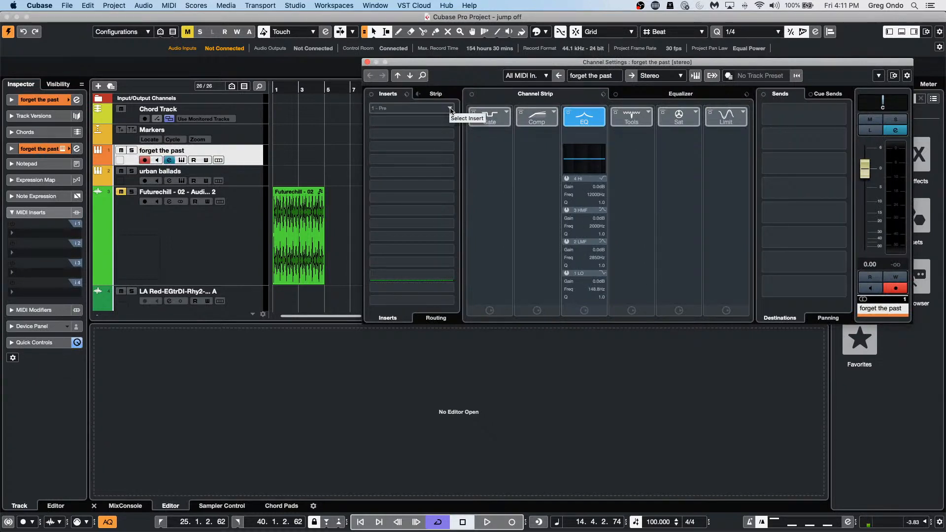
left_click(234, 160)
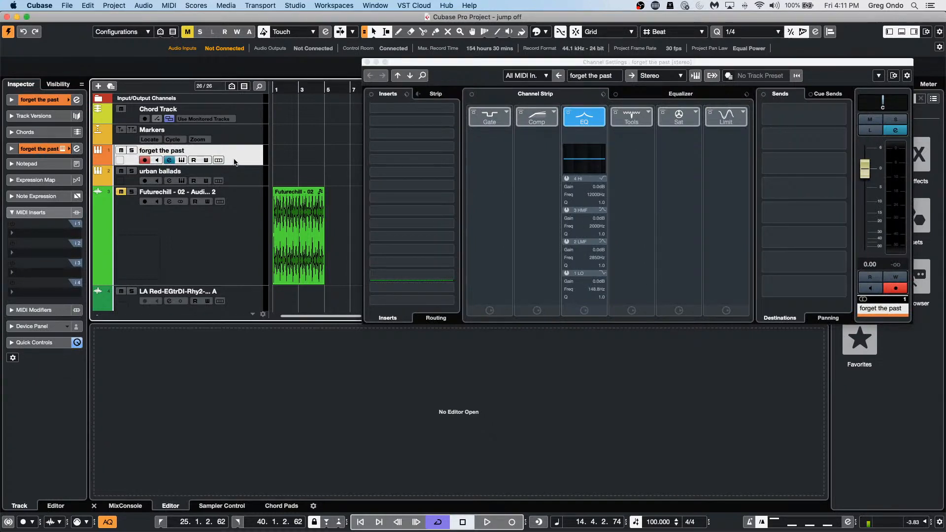
left_click(42, 97)
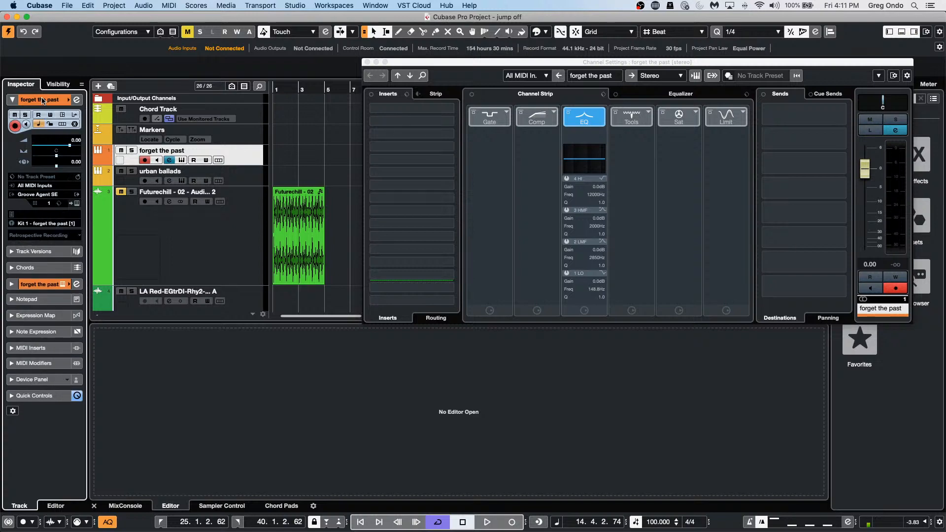
left_click(76, 195)
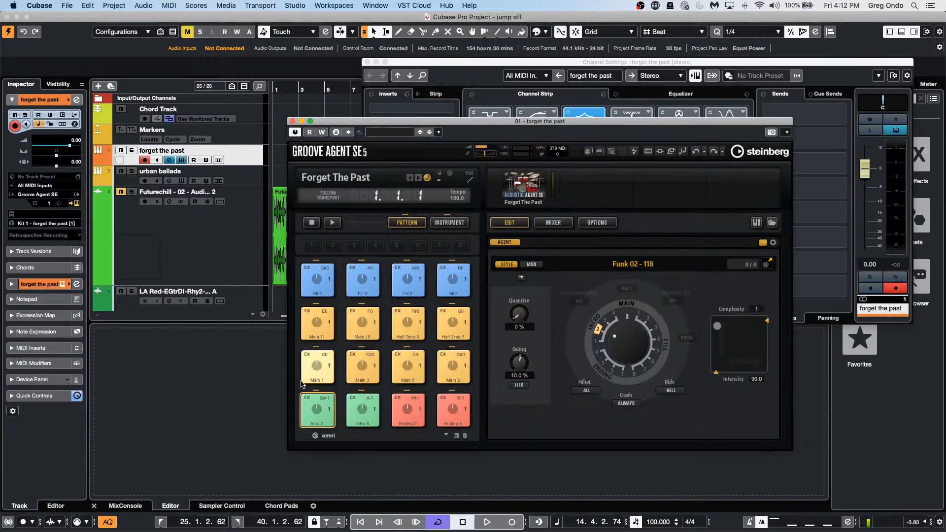
left_click_drag(321, 372, 275, 150)
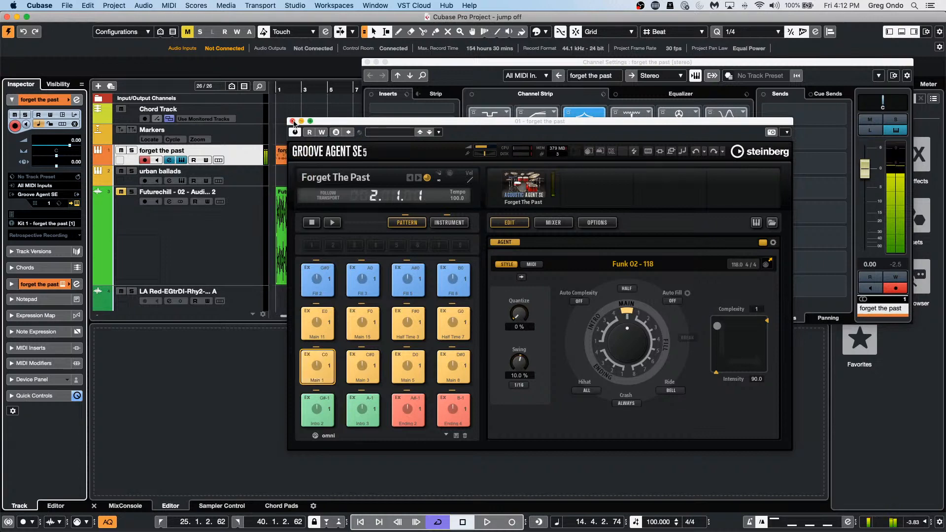
left_click(293, 121)
left_click(367, 62)
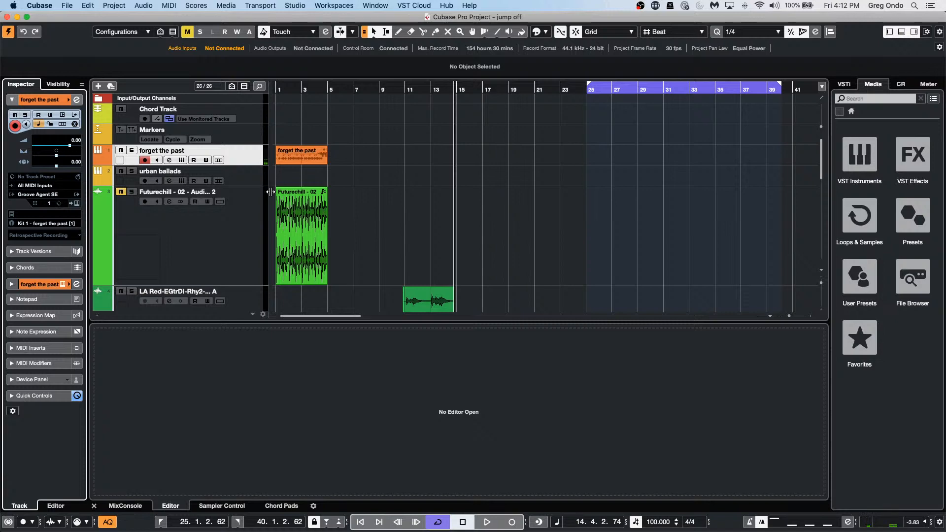
Step: Dissolve the forget the past clip with Separate Pitches using MIDI > Dissolve Part
left_click(294, 157)
left_click(194, 6)
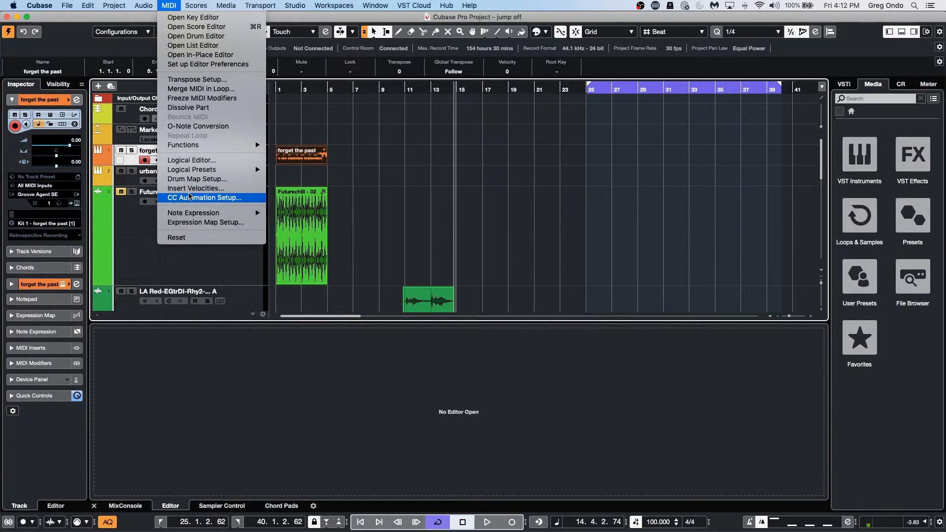
mouse_move(210, 145)
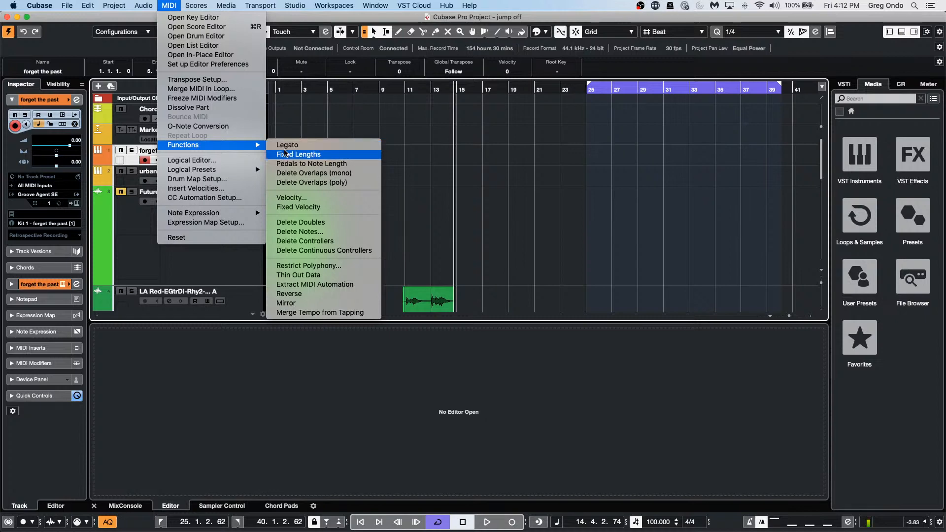
left_click(188, 107)
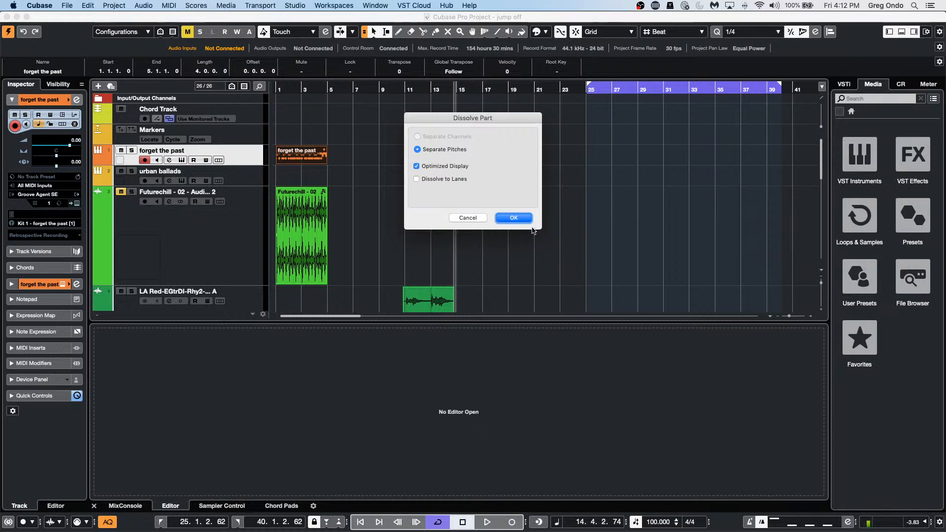
left_click(523, 224)
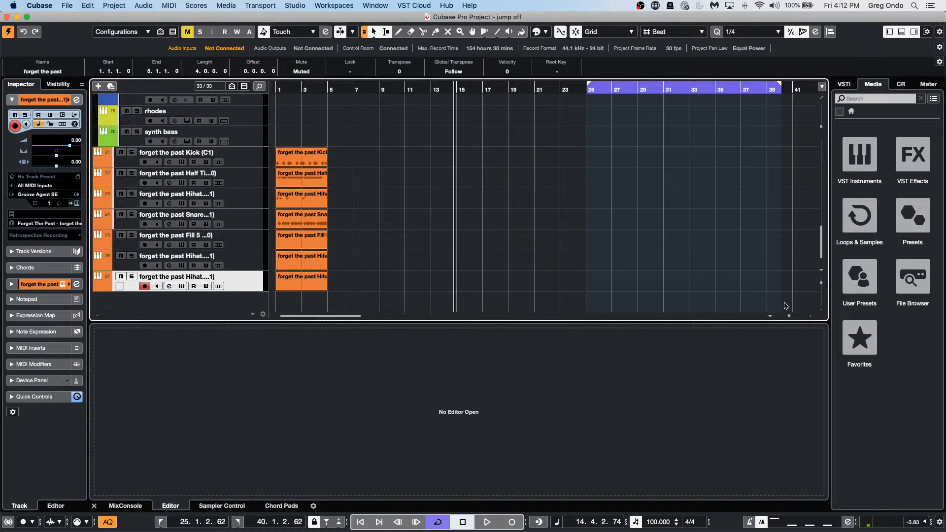
Step: Show the VST Instruments rack and open the Kick (C1) track's Groove Agent SE
left_click(844, 86)
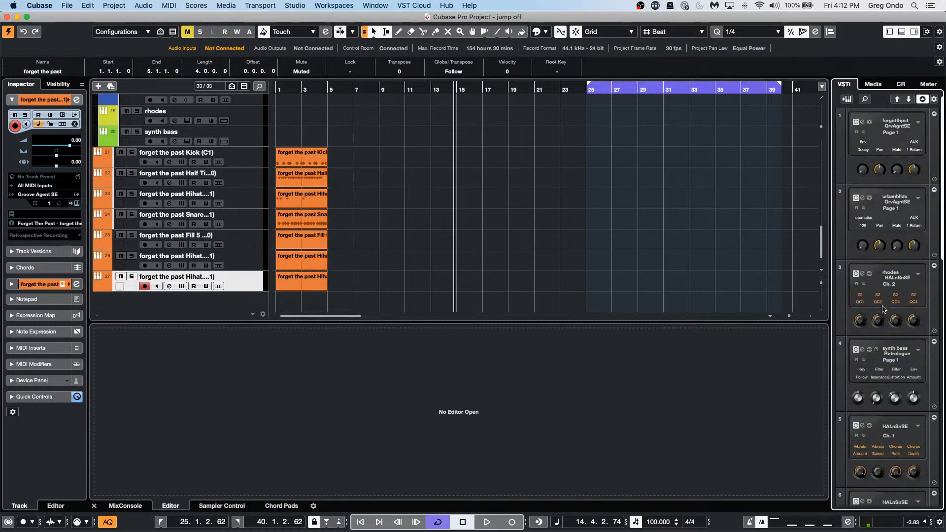
left_click(256, 158)
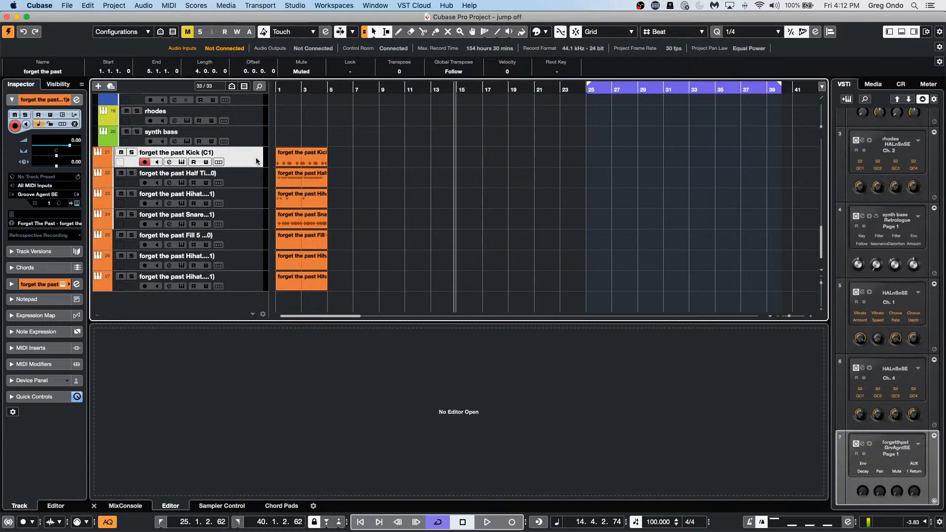
left_click(77, 206)
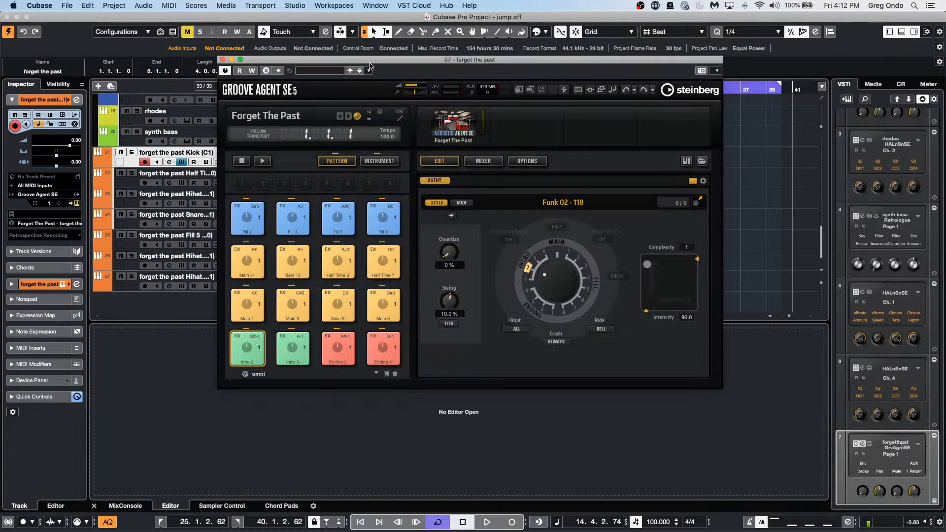
left_click_drag(375, 61, 618, 92)
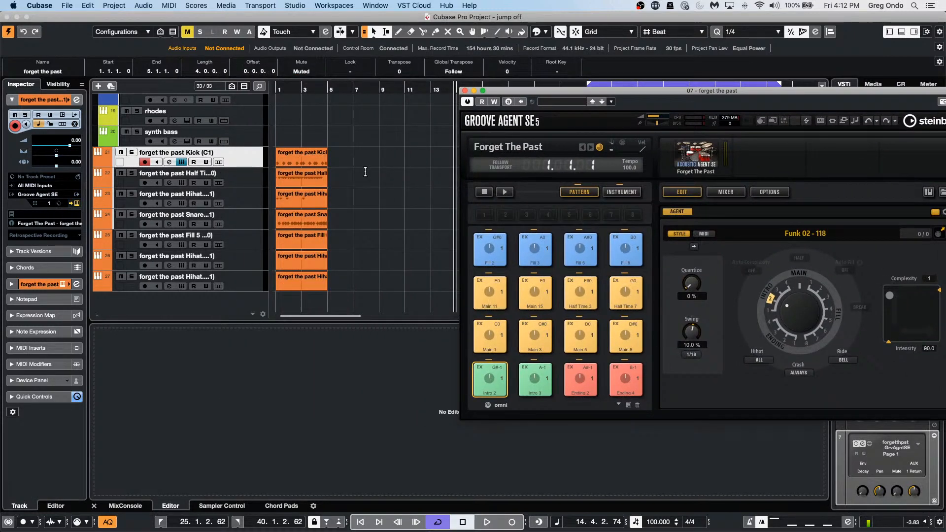
right_click(793, 106)
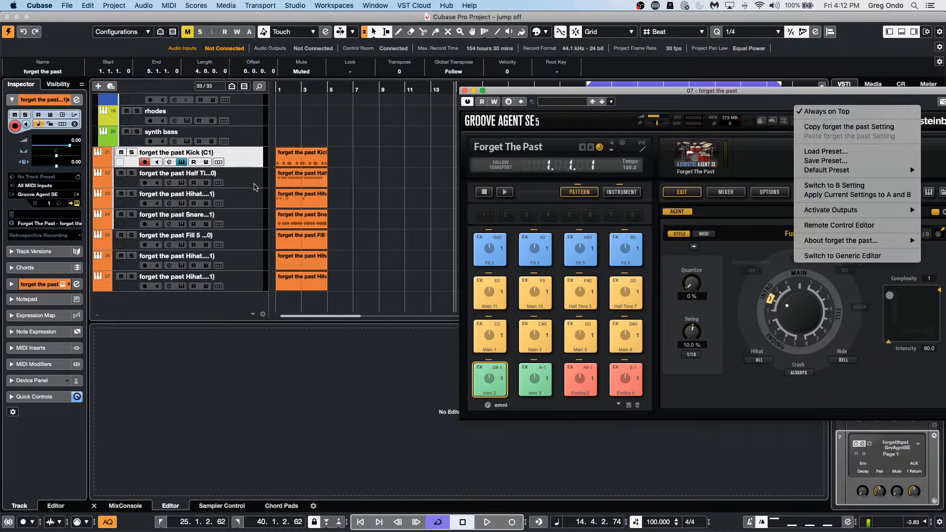
left_click(254, 183)
Step: Open and close the half-time track's Groove Agent SE, then undo the pitch split with Cmd+Z
left_click(254, 183)
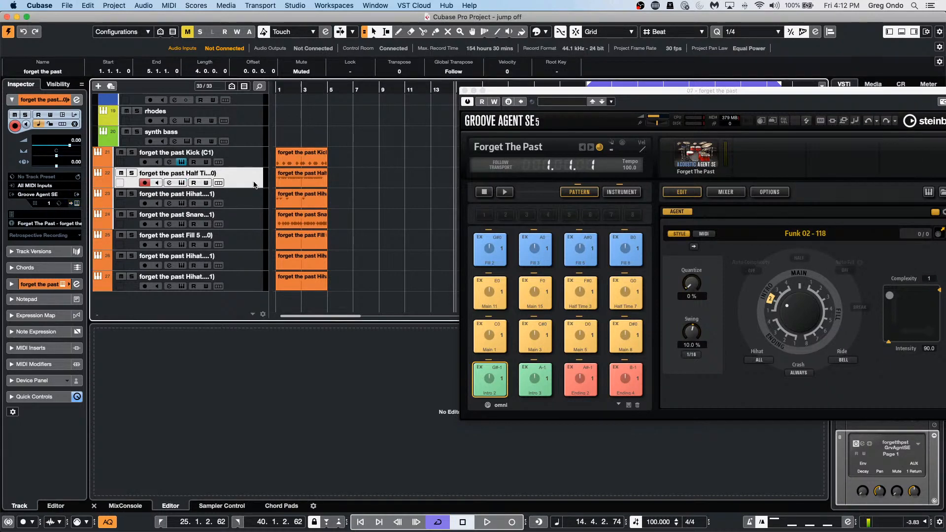
left_click(77, 203)
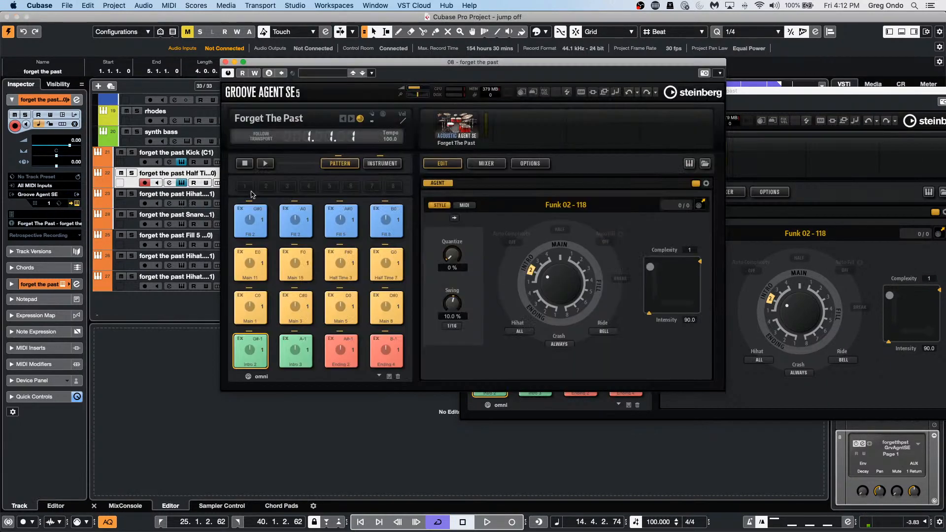
left_click(225, 62)
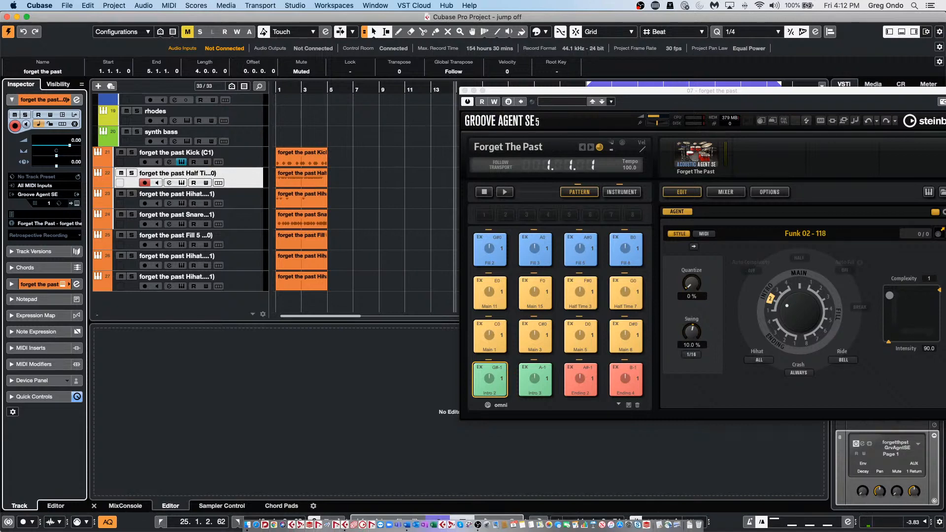
key("super+z")
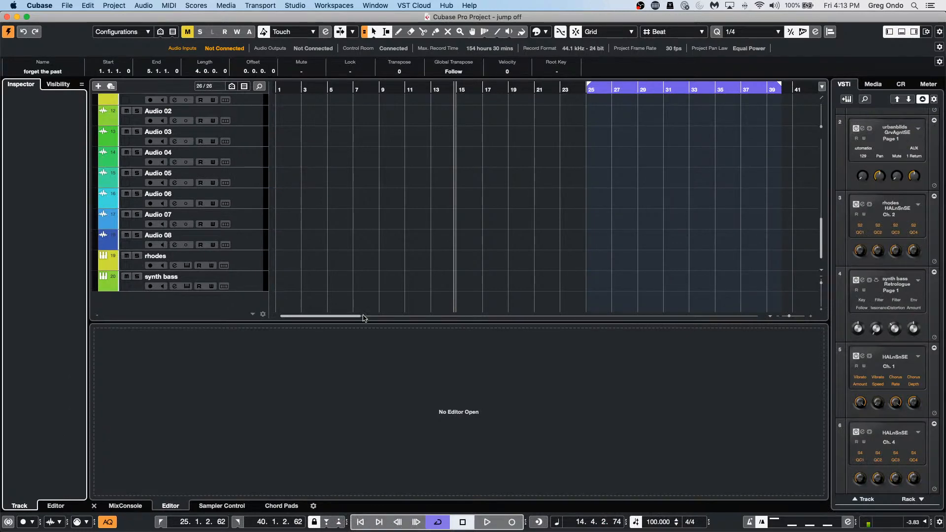
Step: Dismiss the Forget the Past track's context menu and browse the VST instruments in the media browser
scroll(316, 189, "up", 10)
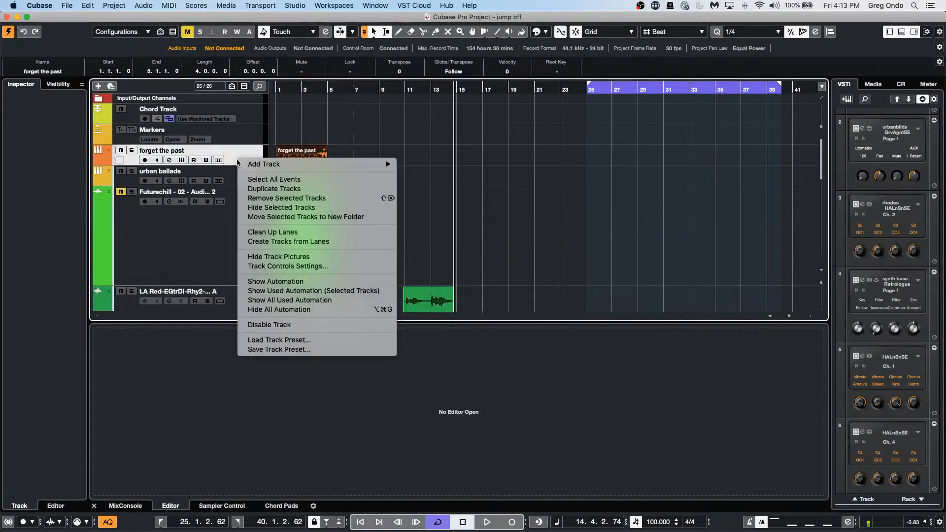
right_click(239, 160)
mouse_move(270, 166)
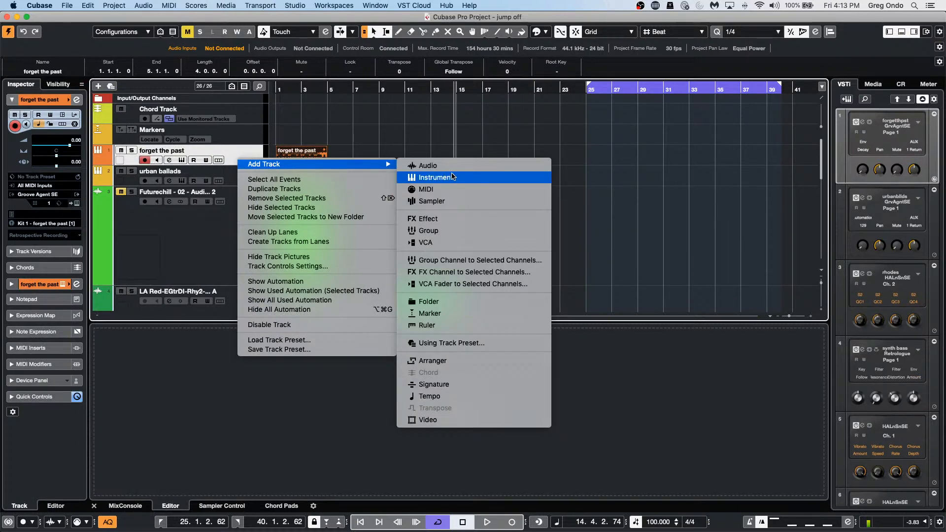
left_click(882, 87)
left_click(880, 86)
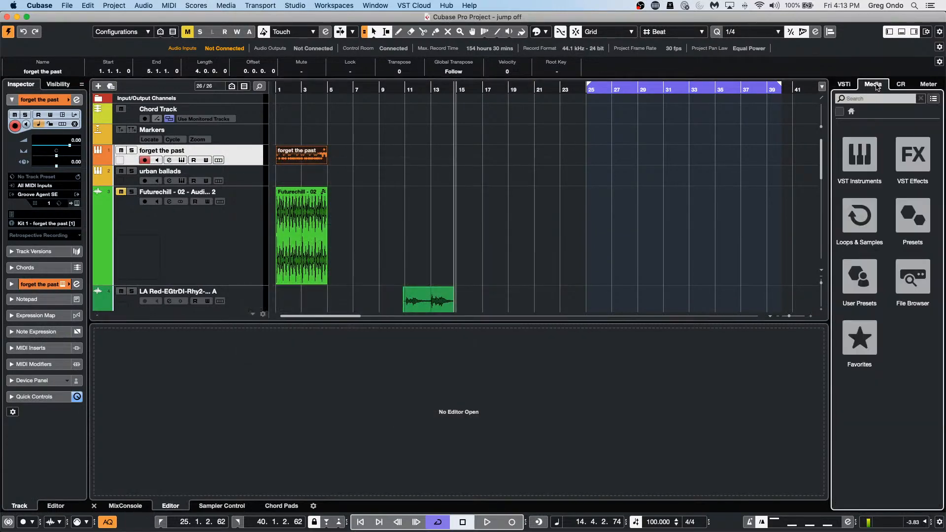
left_click(867, 153)
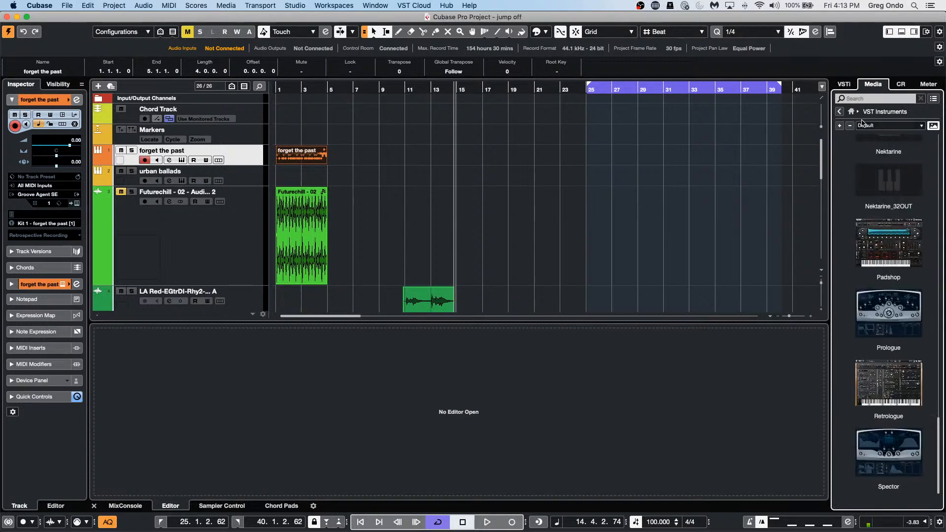
Step: Add Groove Agent SE from the Drum category to the VST Instruments rack
left_click(847, 88)
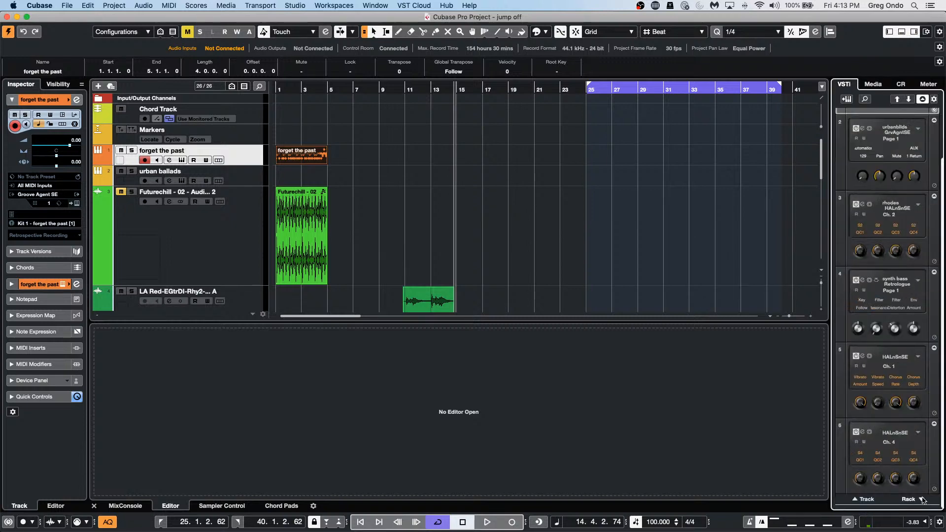
left_click(921, 499)
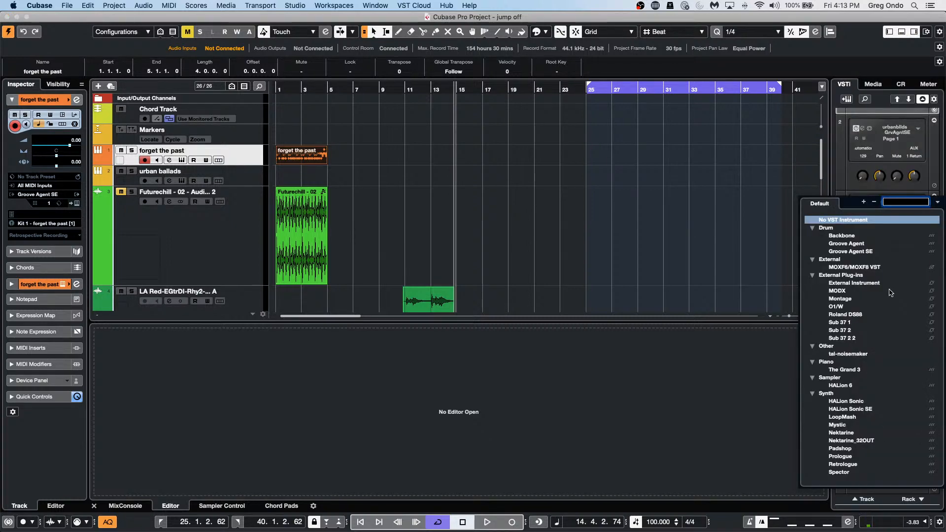
left_click(873, 253)
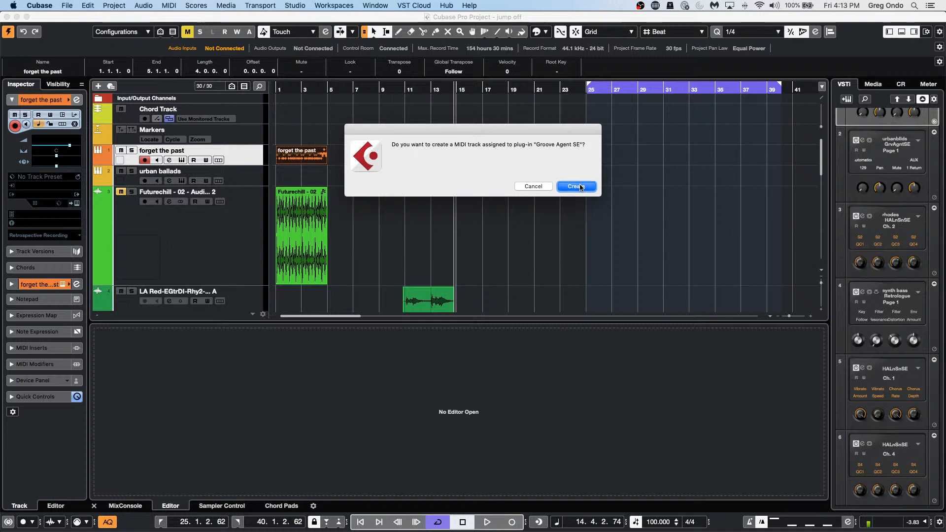
Step: Create the Groove Agent SE 01 MIDI track and load the Forget The Past kit with its patterns, found by searching FORGET
left_click(582, 186)
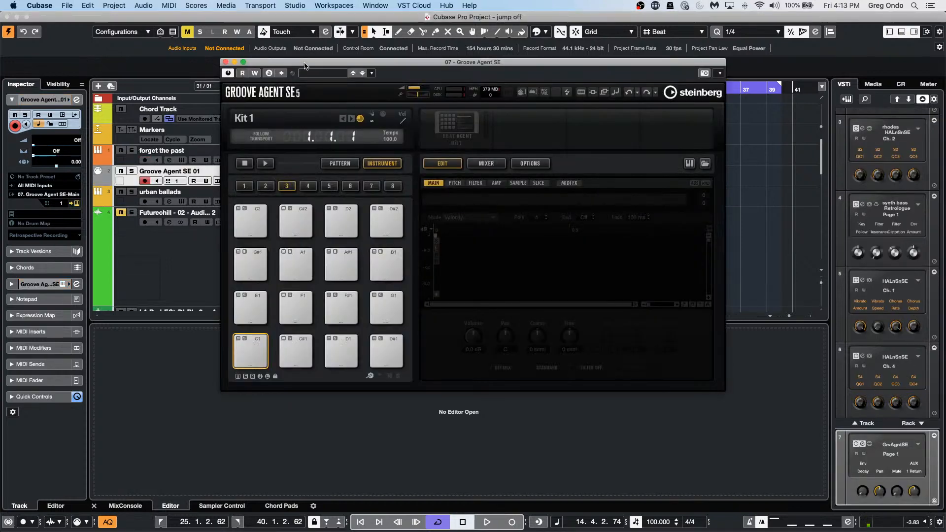
left_click_drag(308, 60, 551, 133)
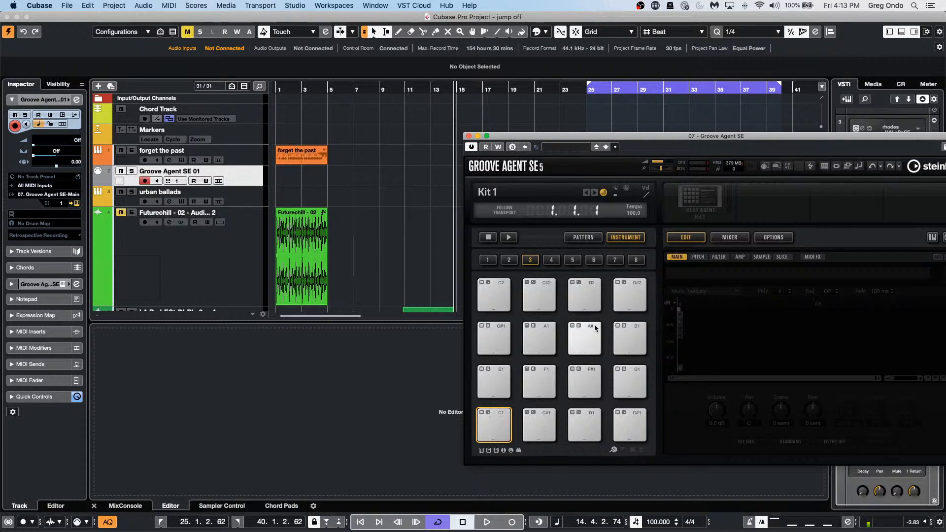
right_click(699, 197)
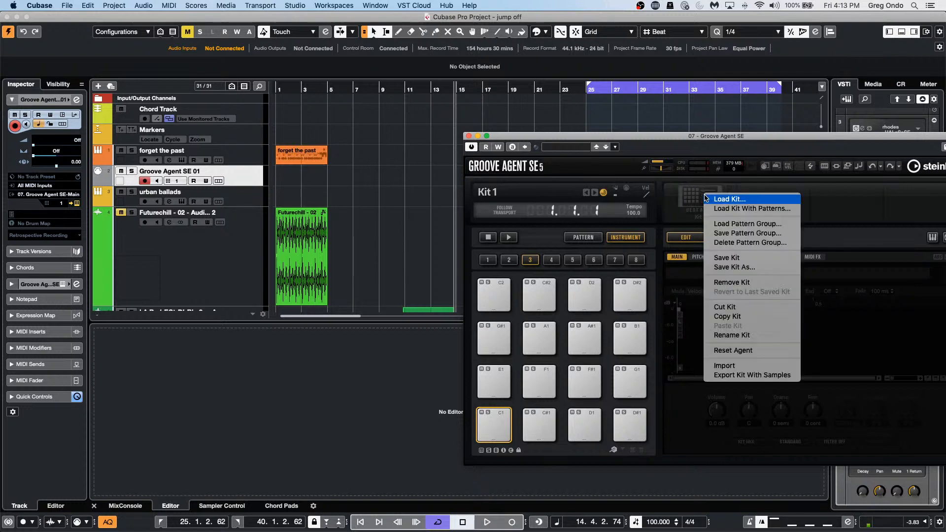
left_click(726, 212)
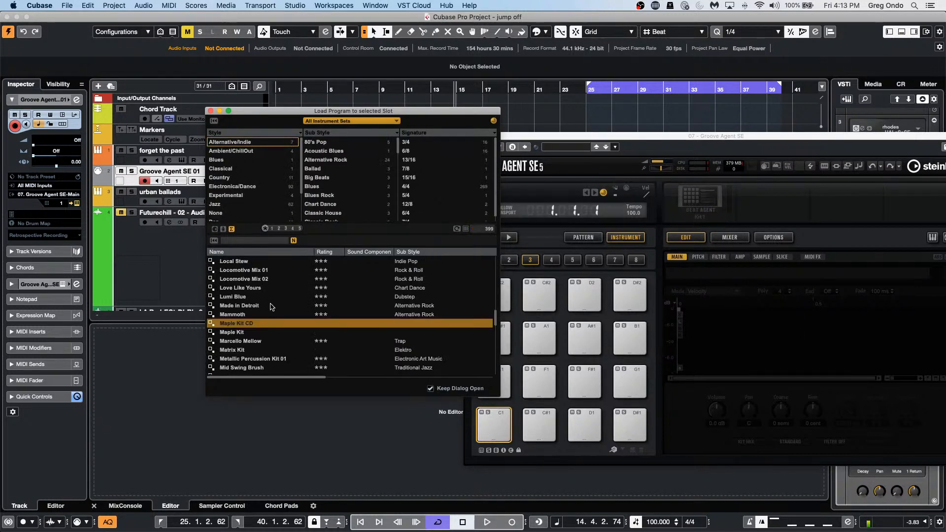
scroll(273, 305, "up", 3)
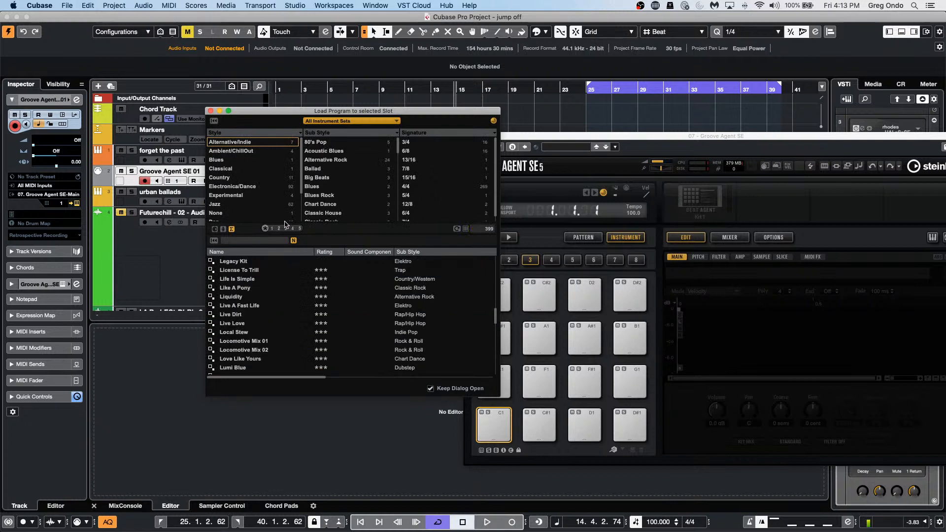
left_click(254, 240)
type("F")
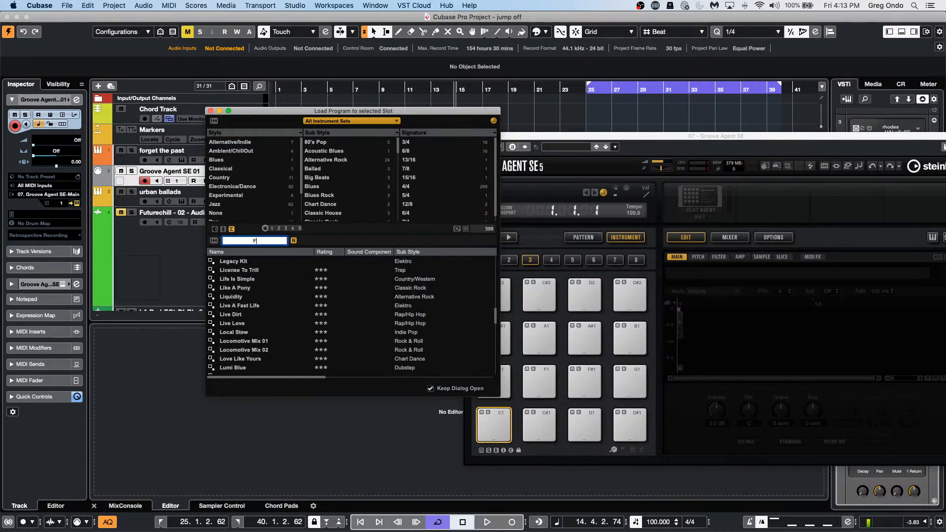
type("ORGET")
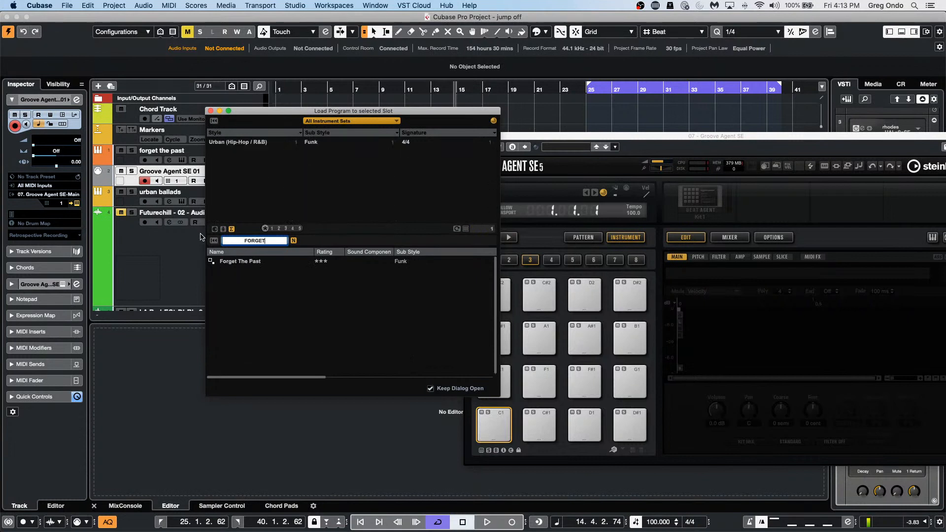
double_click(233, 261)
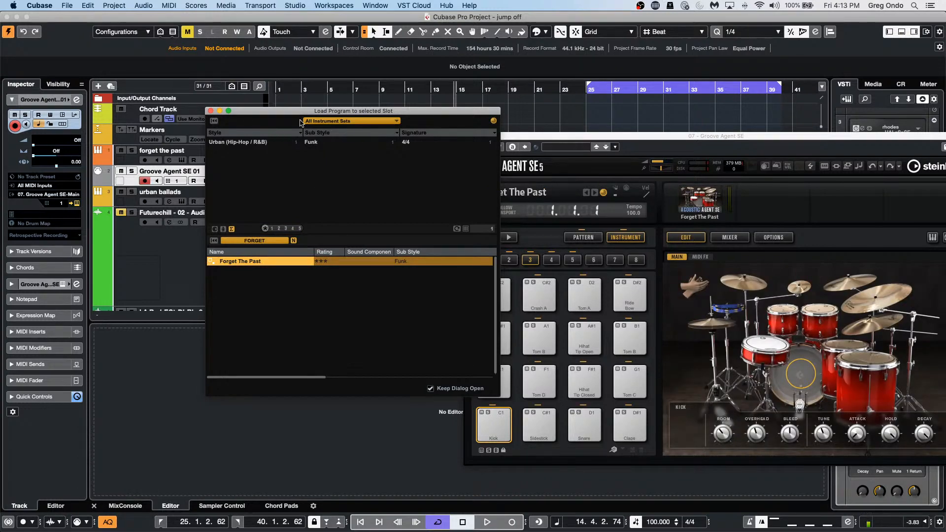
left_click(210, 112)
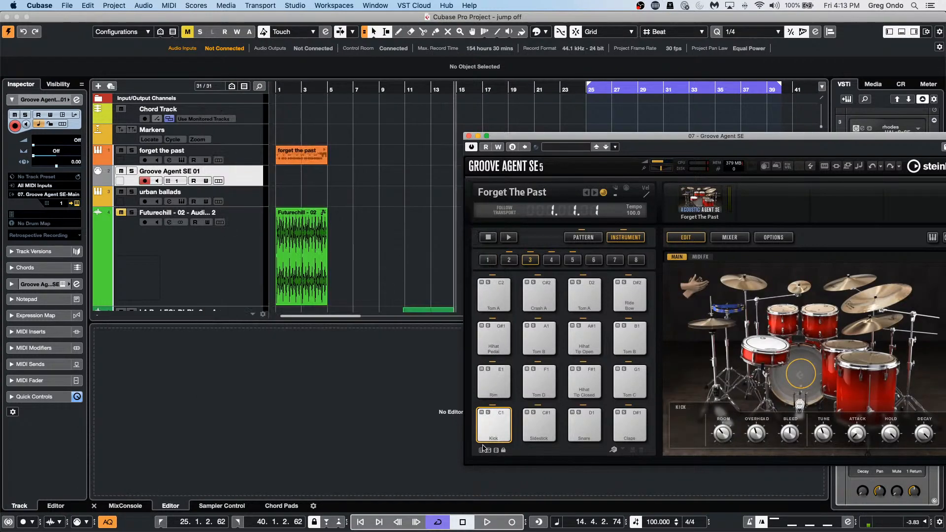
Step: Drag Groove Agent's Main 1 pattern onto the track at bar 1 and select the new part
left_click(494, 380)
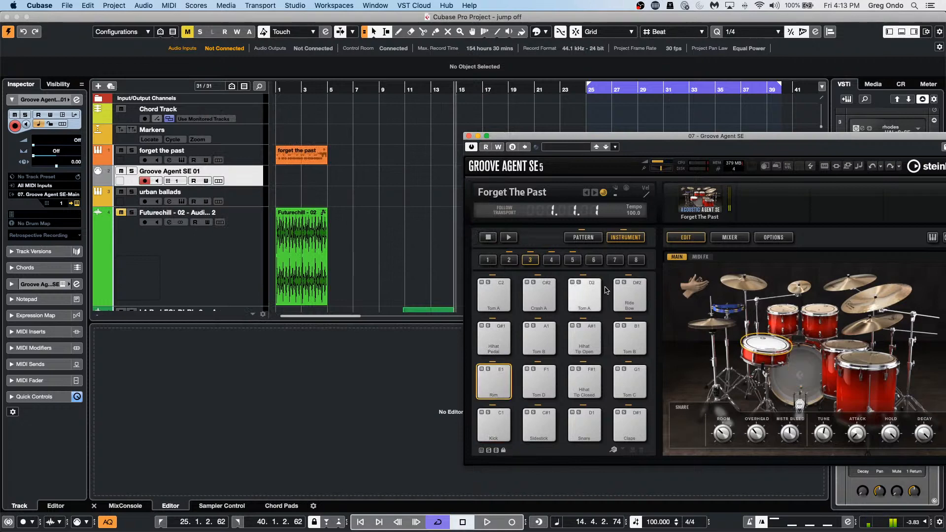
left_click(583, 237)
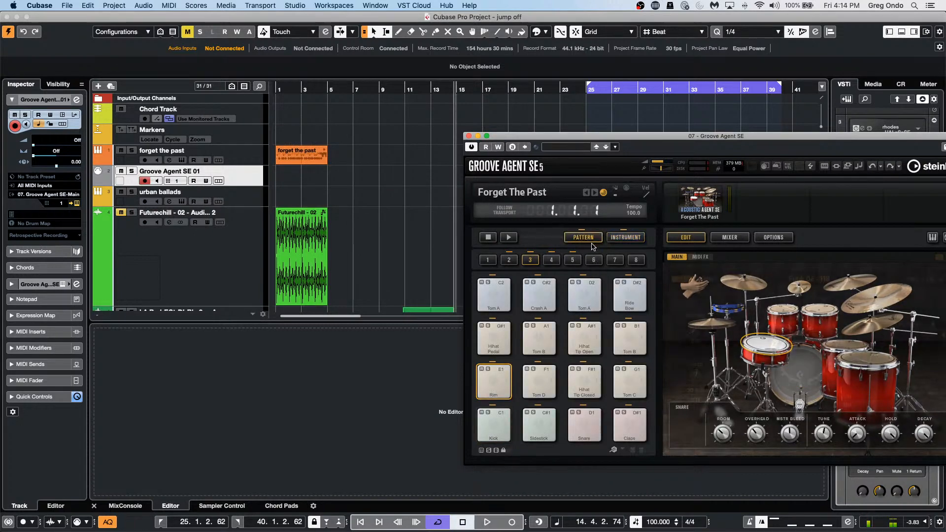
left_click_drag(493, 381, 279, 180)
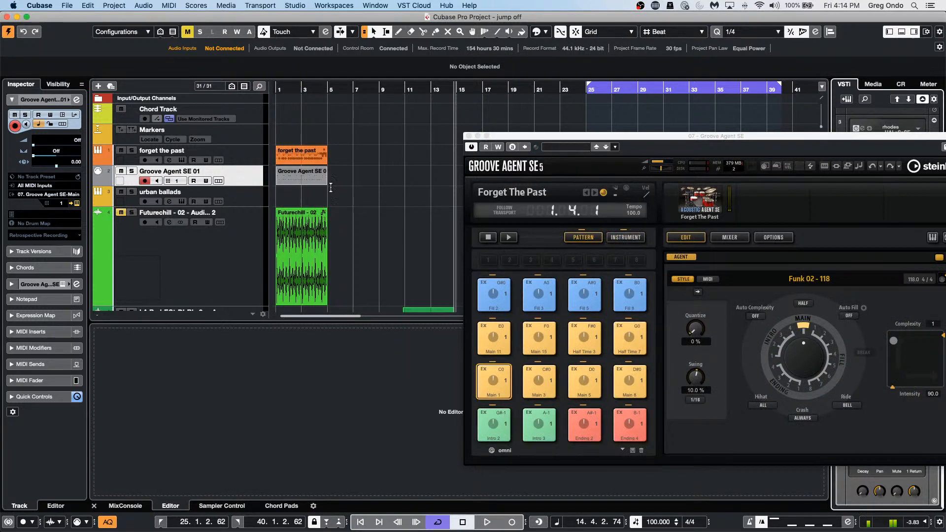
left_click(320, 181)
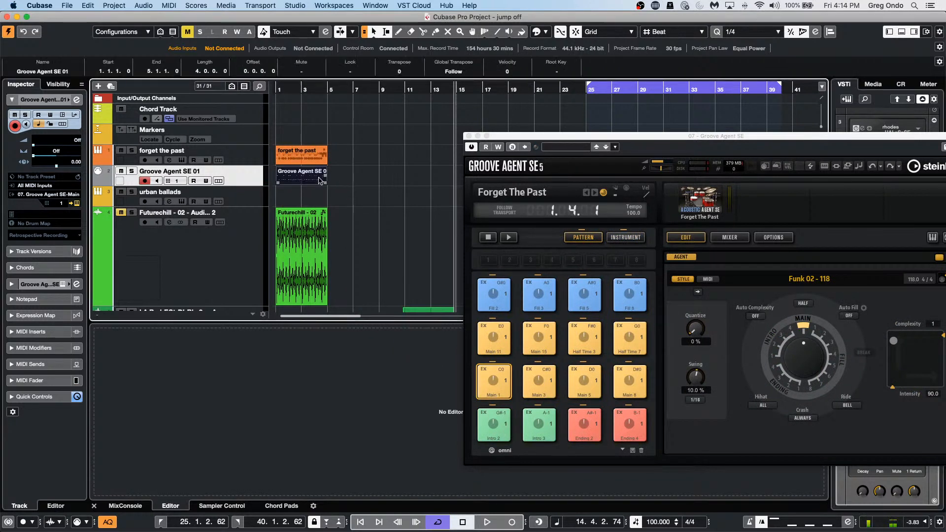
Step: Dissolve the pattern part into separate tracks per pitch with MIDI > Dissolve Part
left_click(144, 5)
mouse_move(176, 5)
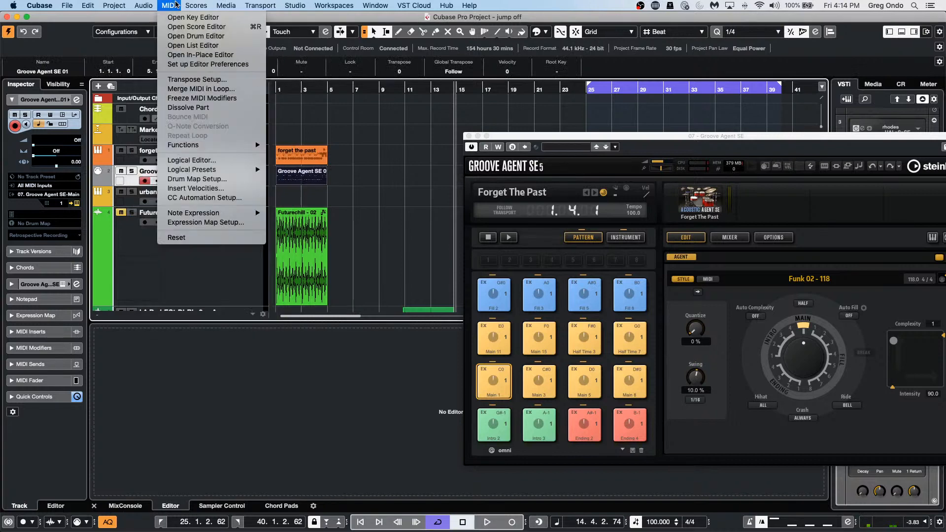
left_click(556, 126)
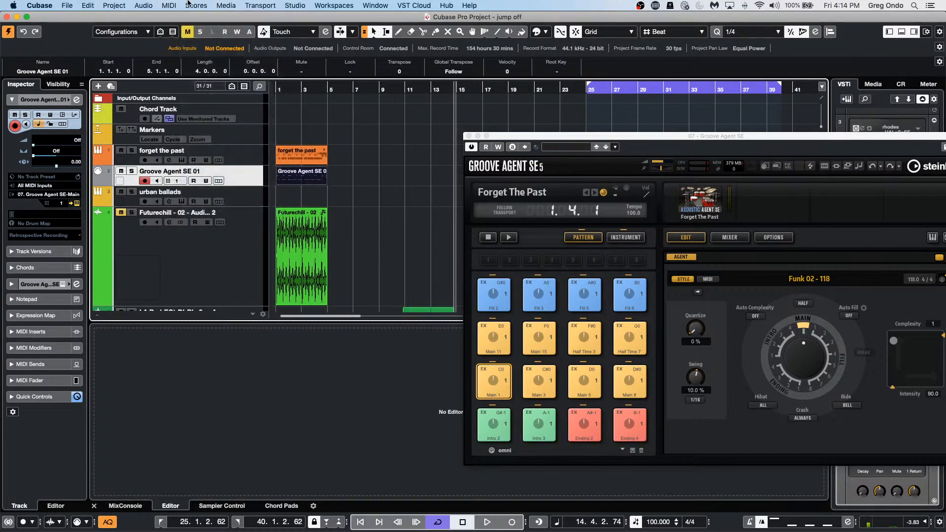
left_click(169, 5)
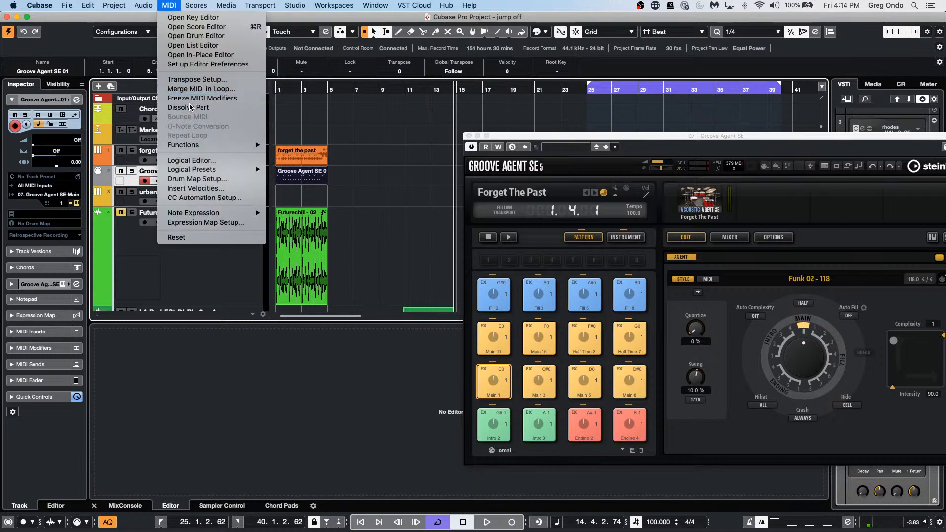
left_click(188, 108)
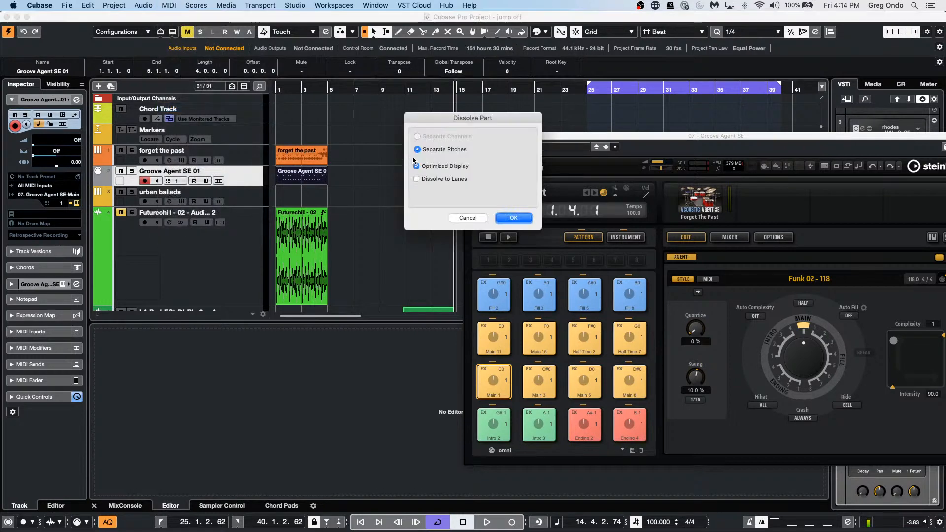
left_click(513, 218)
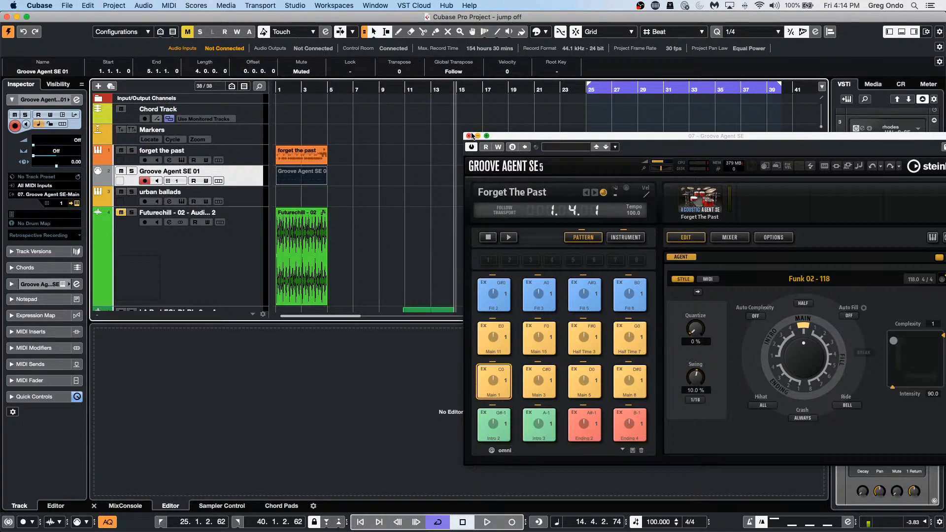
scroll(404, 190, "down", 10)
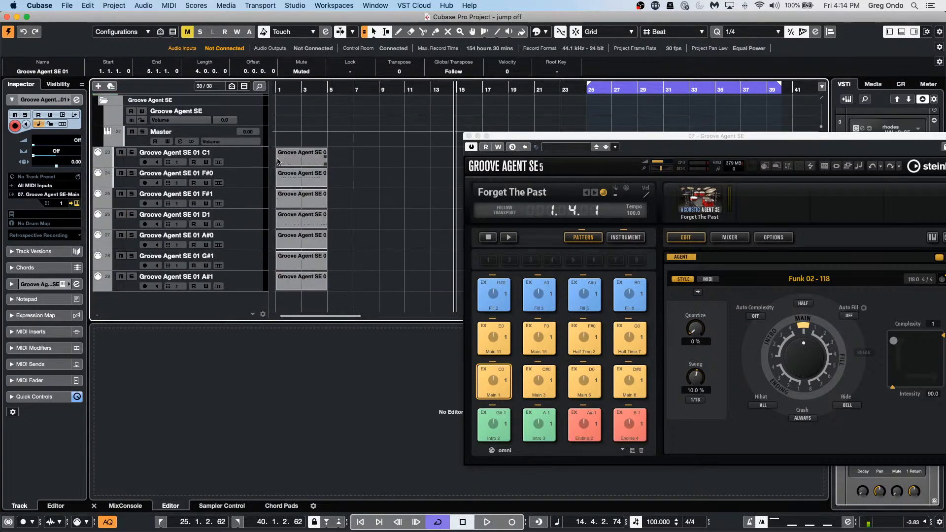
Step: Select the C1 track and look through the F#0, F#1, D1, A#0 and A#1 pitch tracks
left_click(237, 157)
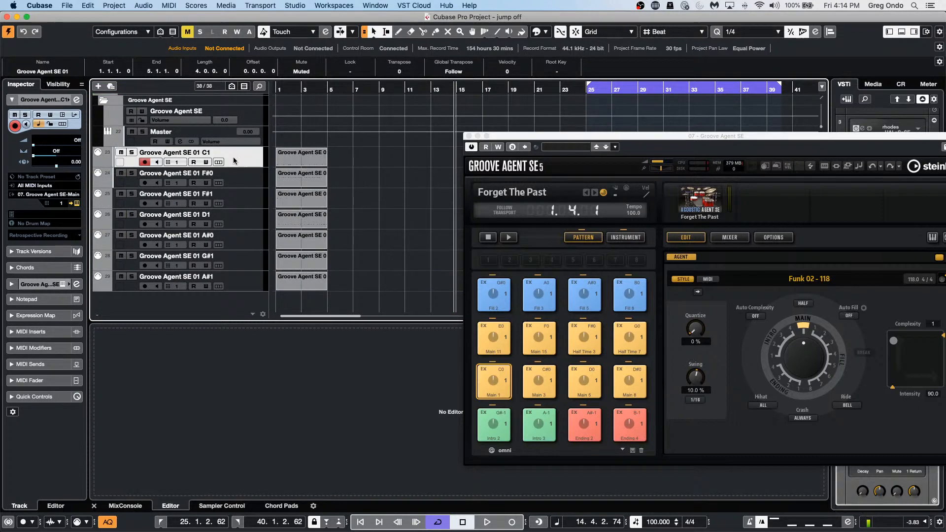
left_click(77, 204)
left_click(77, 203)
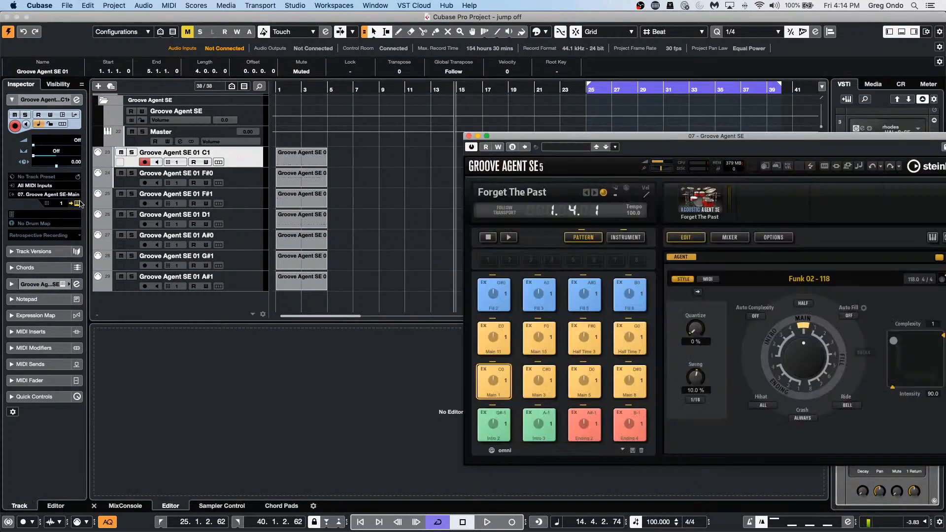
left_click(252, 182)
left_click(251, 204)
left_click(250, 222)
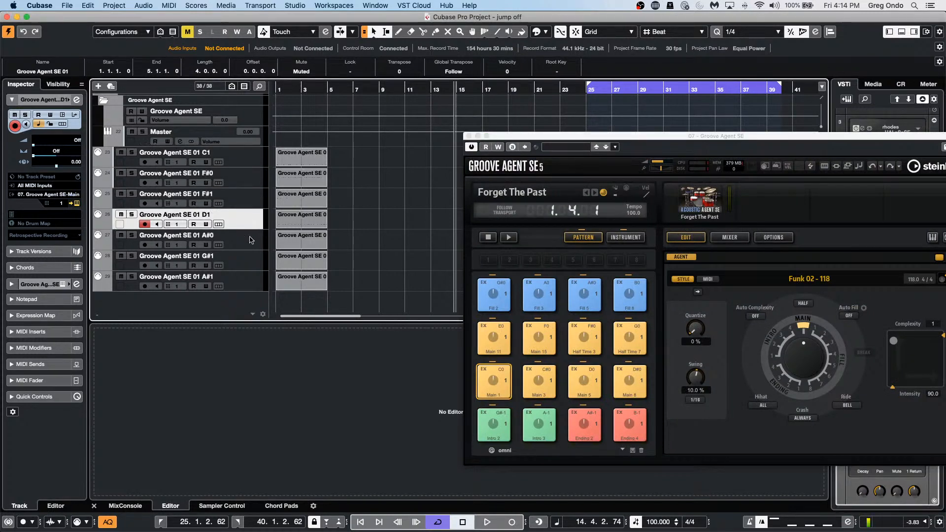
left_click(252, 241)
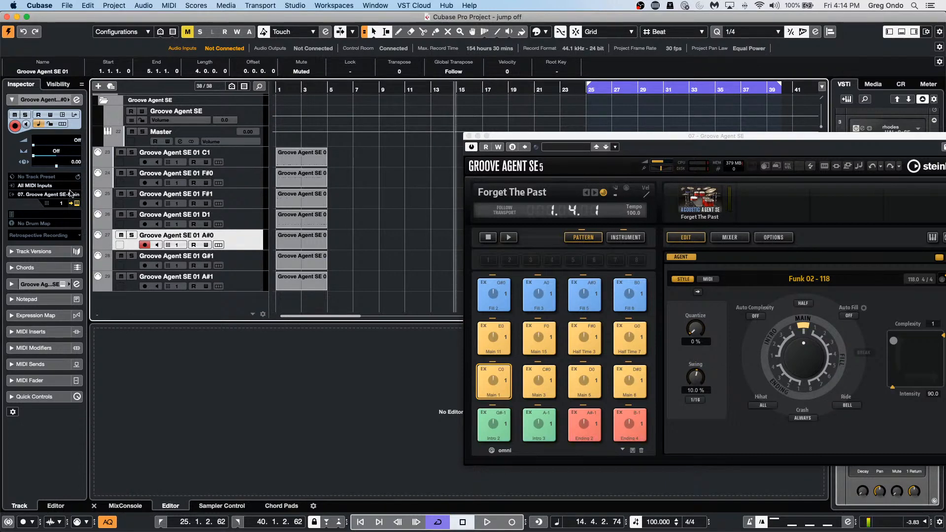
left_click(238, 276)
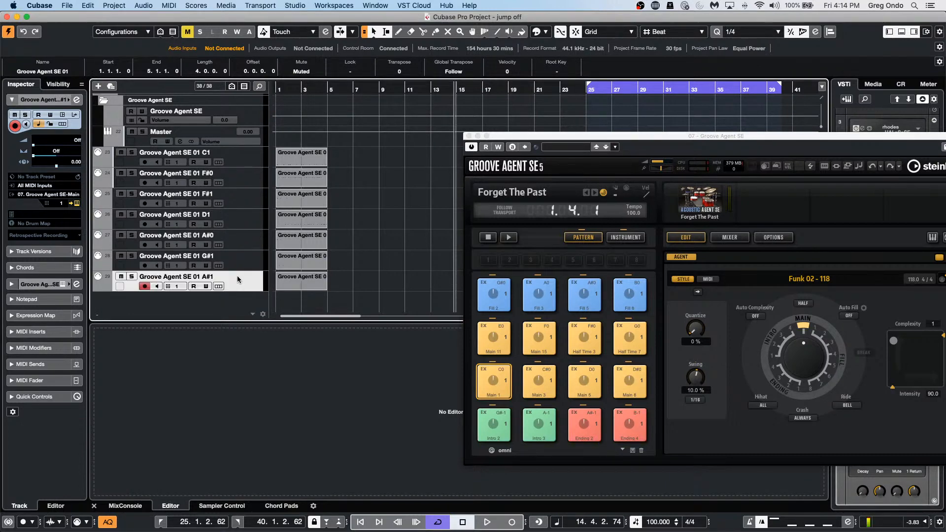
scroll(379, 275, "up", 10)
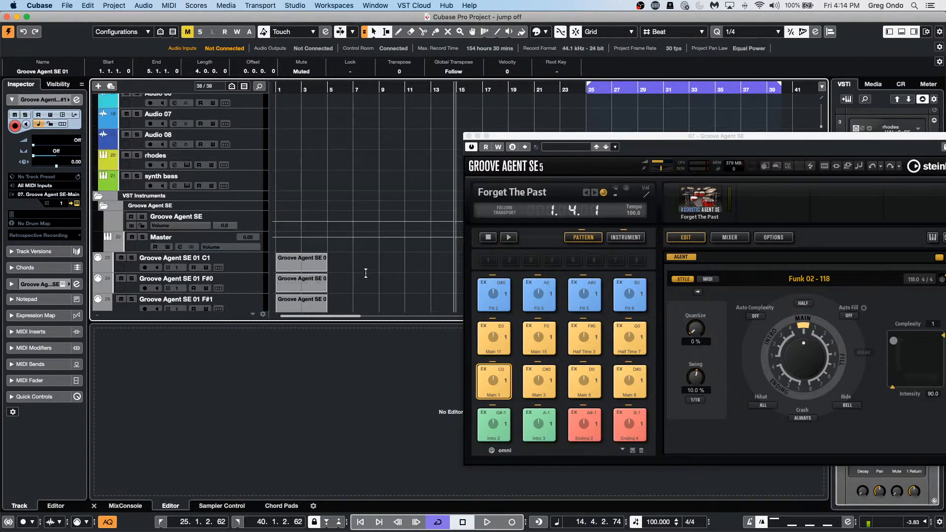
scroll(374, 271, "down", 10)
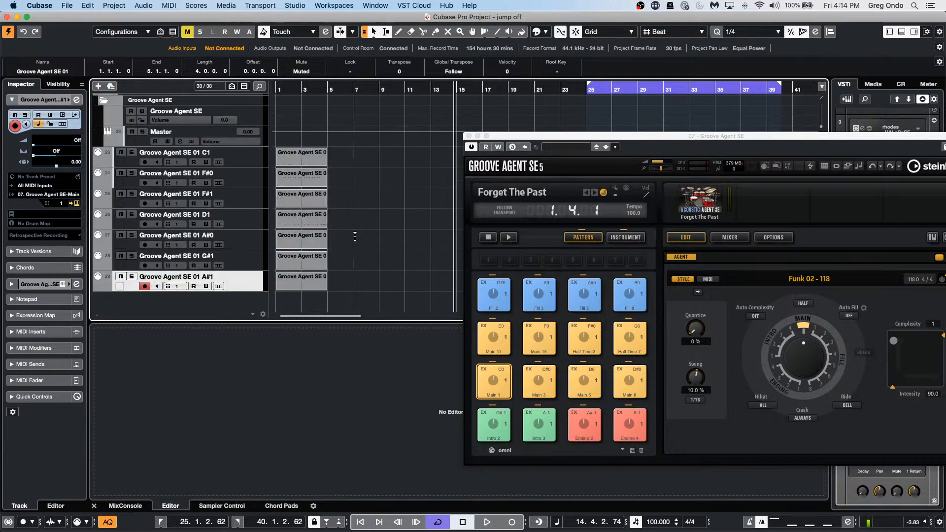
scroll(353, 238, "up", 1)
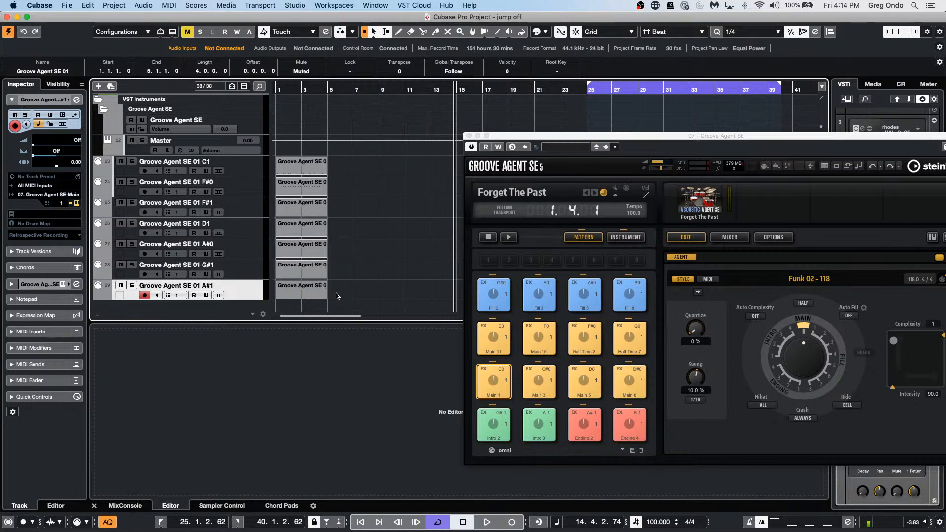
Step: Turn on lanes for the C1 track and drag the F#0 and F#1 events into its lanes
left_click(99, 171)
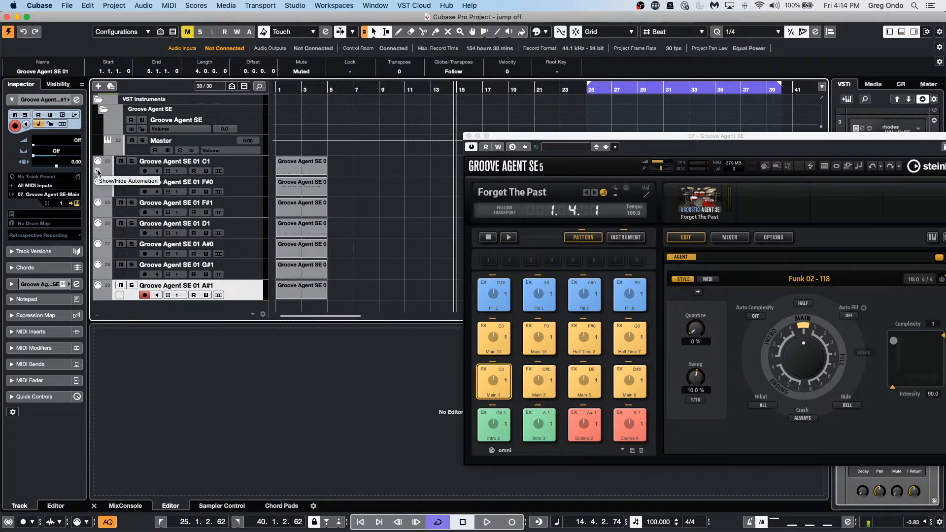
left_click(243, 172)
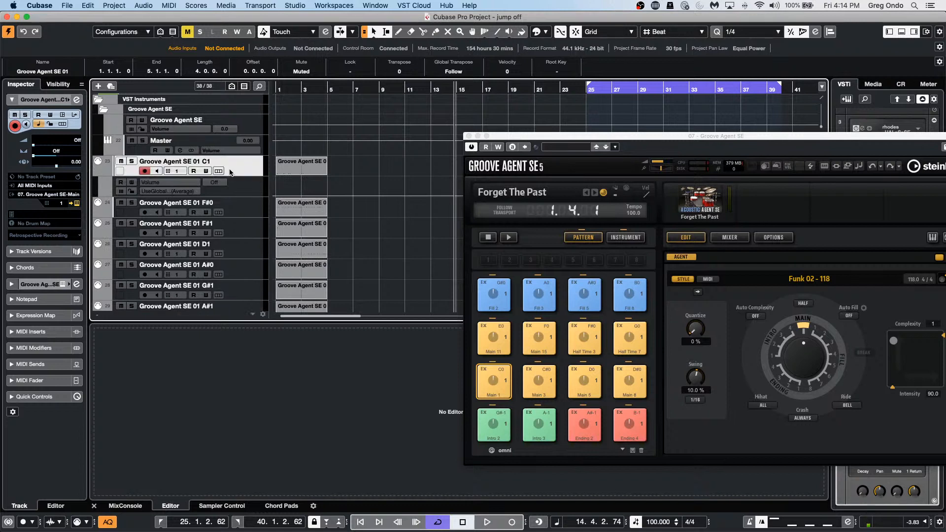
left_click(219, 171)
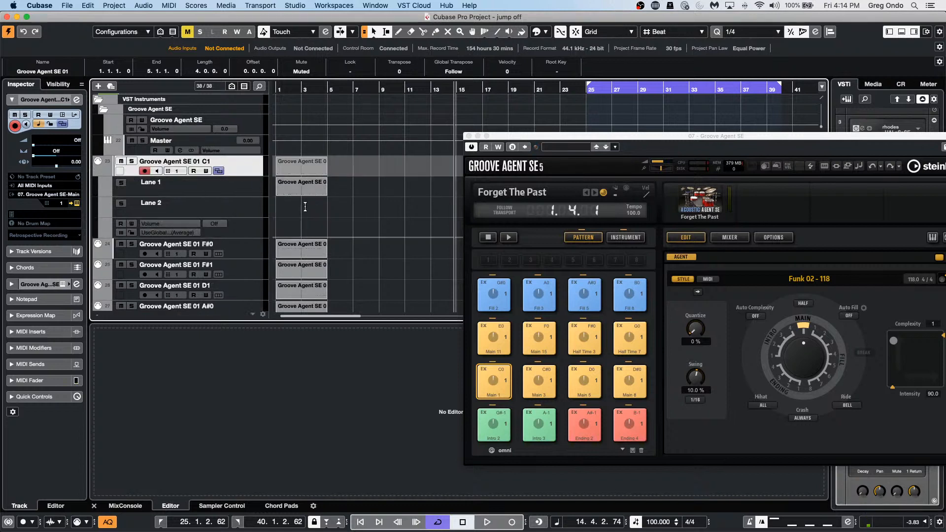
left_click_drag(308, 252, 307, 214)
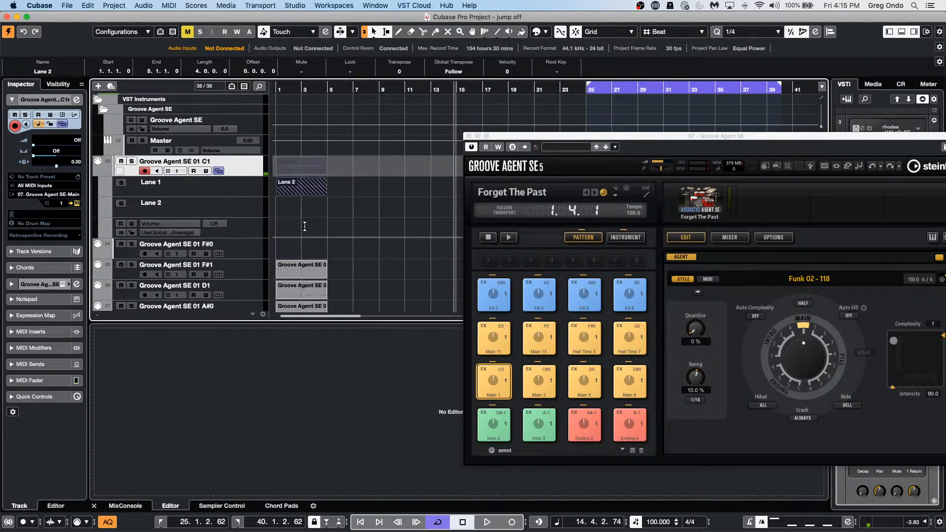
left_click_drag(301, 268, 301, 212)
Step: Move the D1 and A#0 events onto the C1 track's lanes and select all the stacked lane events
left_click_drag(294, 295, 294, 194)
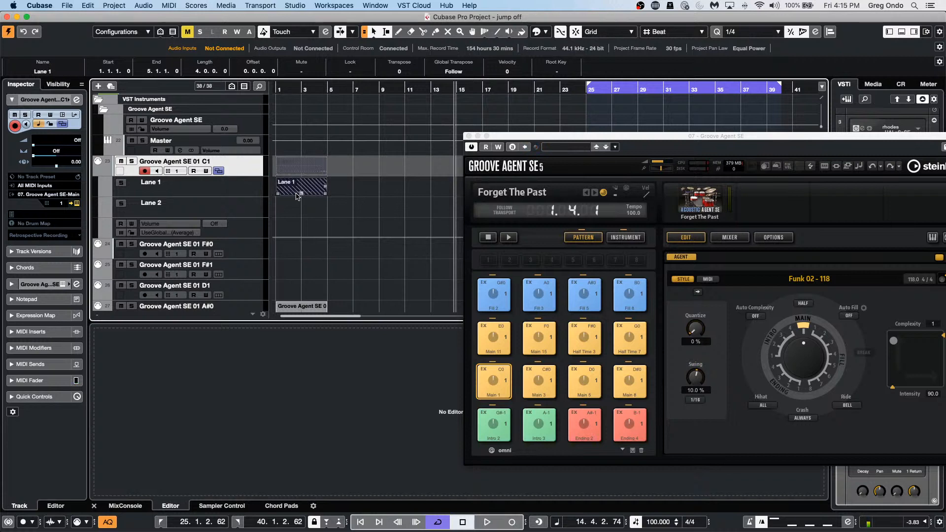
left_click_drag(298, 310, 291, 225)
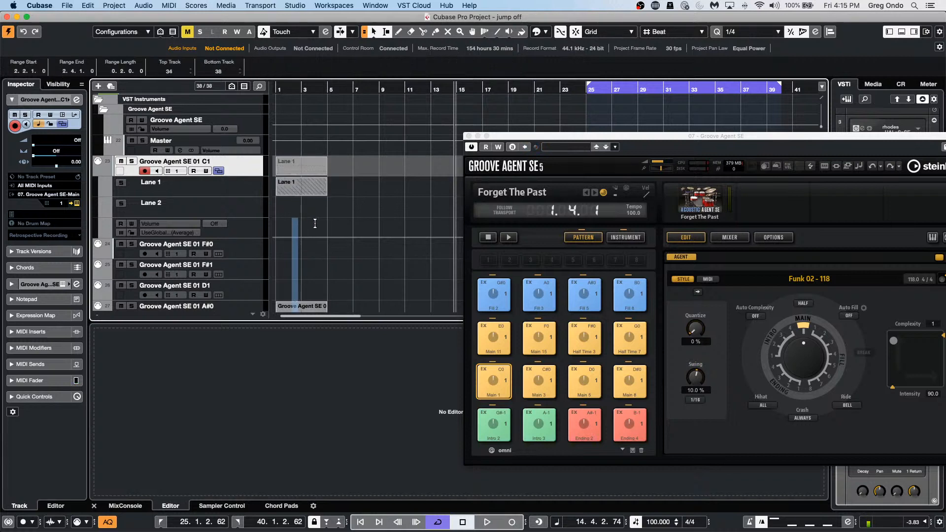
left_click(321, 191)
scroll(349, 233, "down", 3)
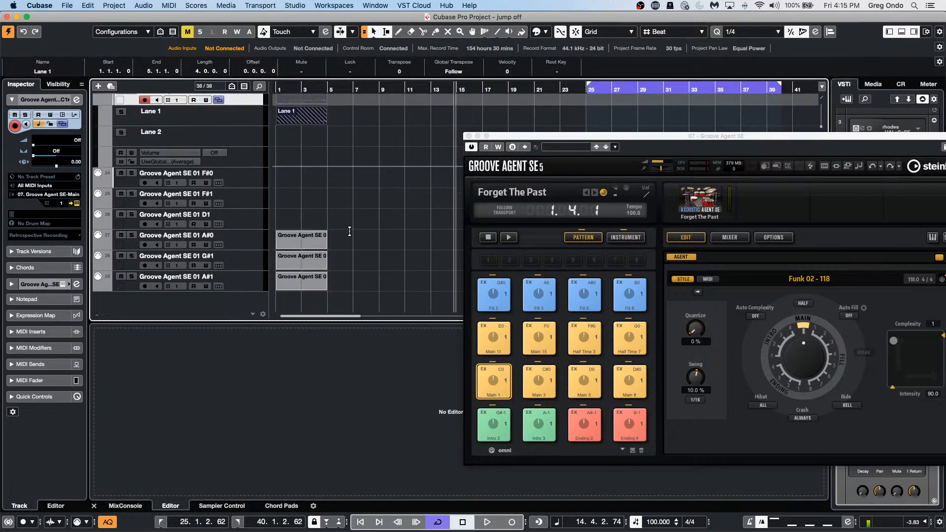
left_click_drag(294, 242, 311, 134)
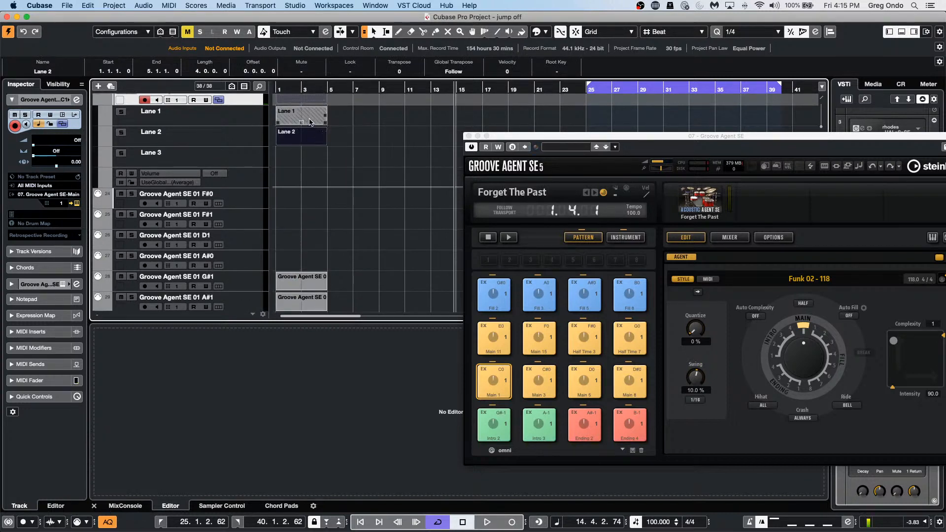
left_click_drag(309, 115, 292, 145)
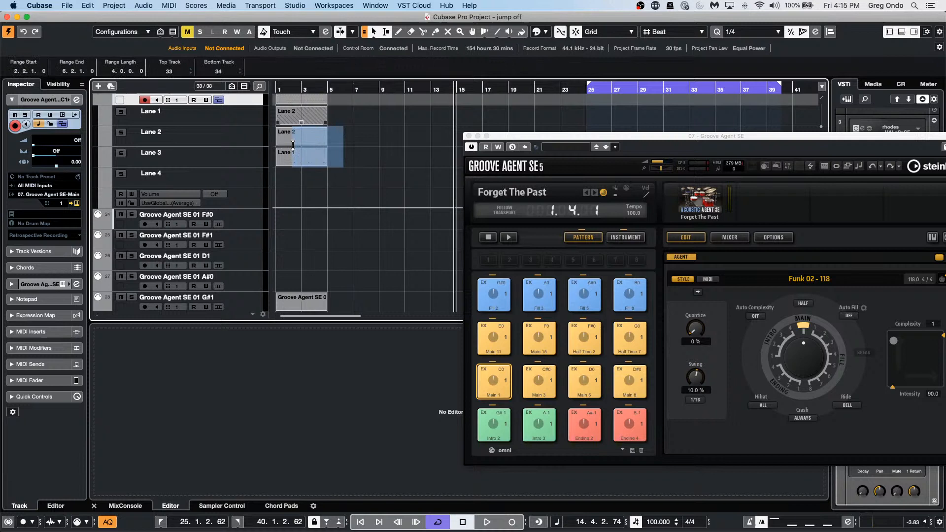
left_click(315, 174)
left_click_drag(310, 185, 310, 138)
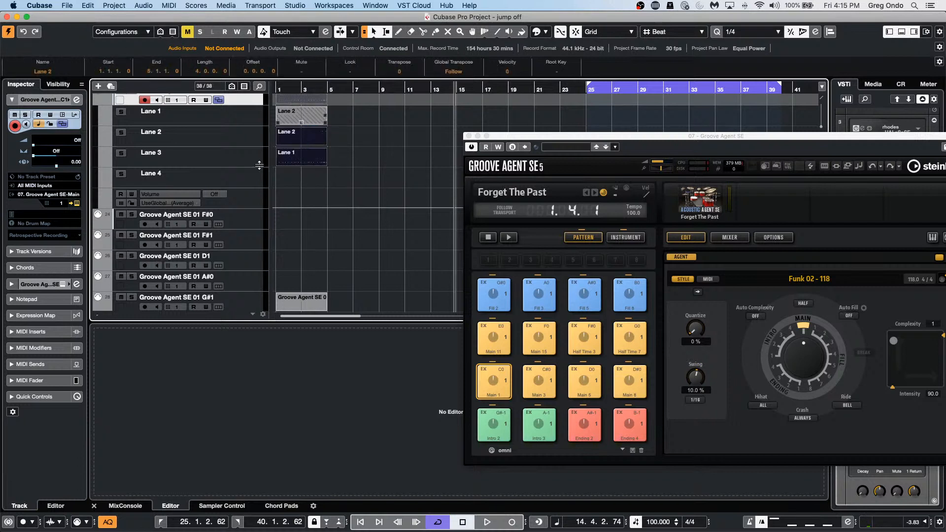
Step: Create track versions C1 (1), (2) and (3) from the C1 lanes and check the version list
left_click(189, 5)
mouse_move(172, 6)
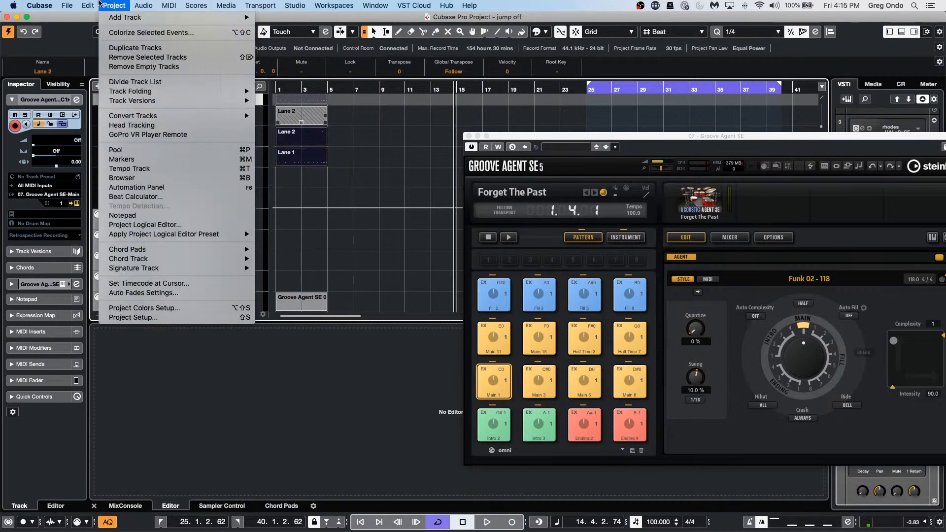
mouse_move(147, 102)
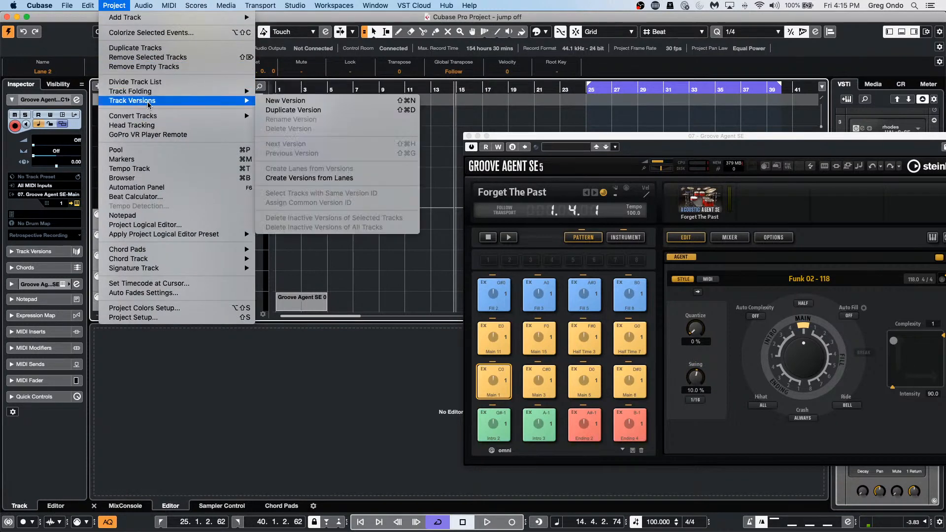
left_click(413, 183)
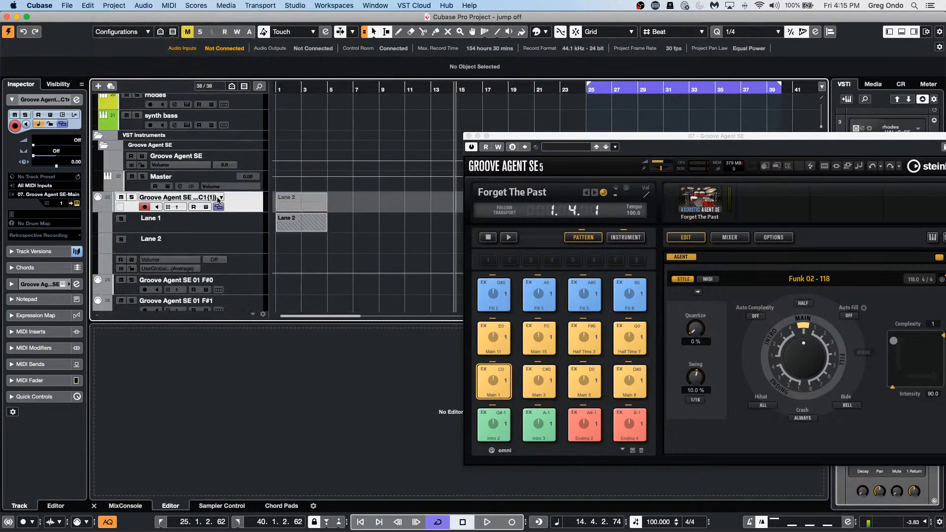
left_click(209, 197)
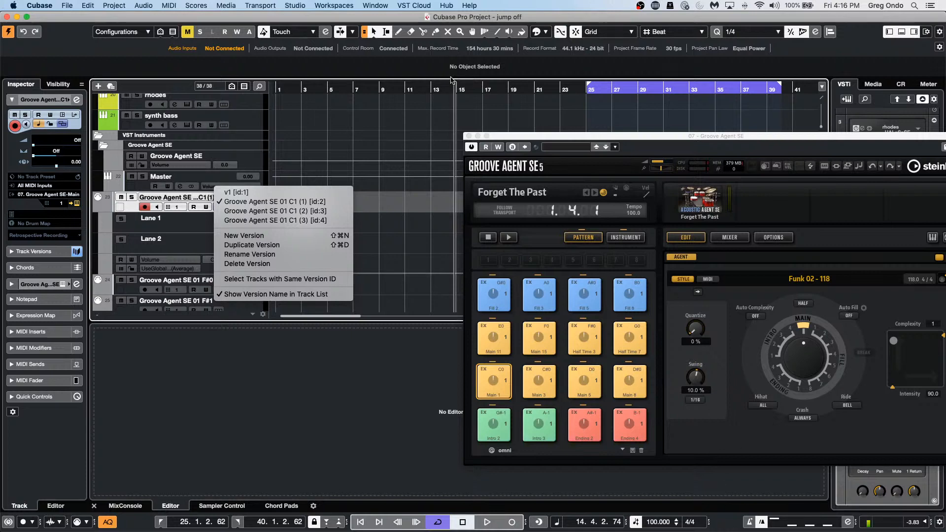
left_click(469, 137)
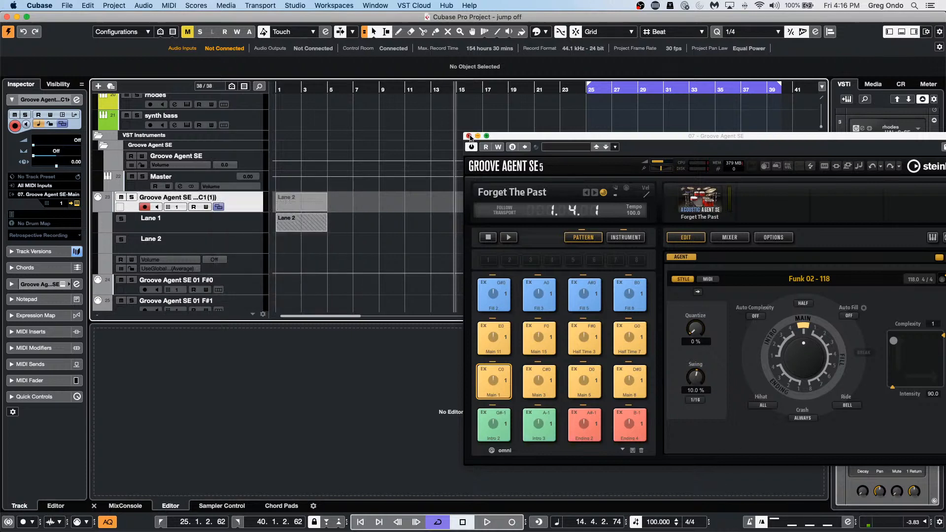
Step: Close the Groove Agent SE window and open Loops & Samples in the media browser
left_click(469, 136)
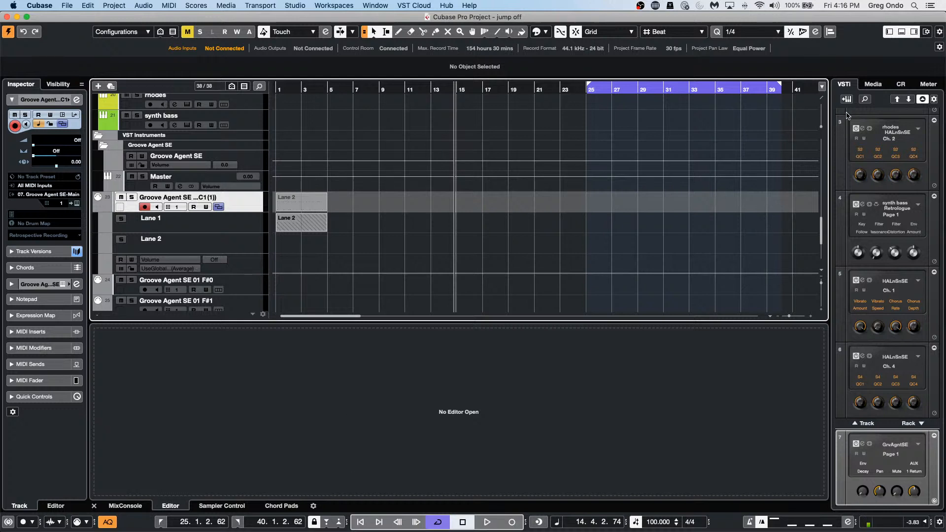
left_click(873, 85)
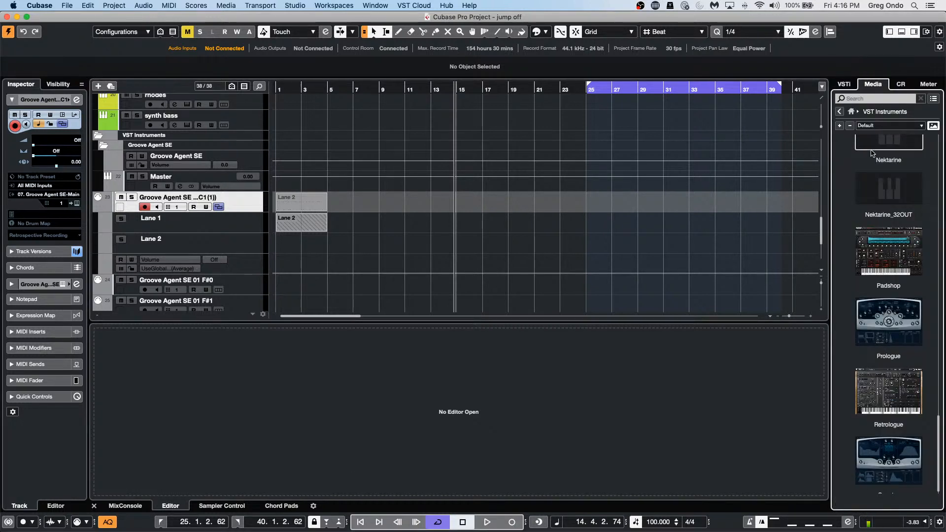
left_click(853, 113)
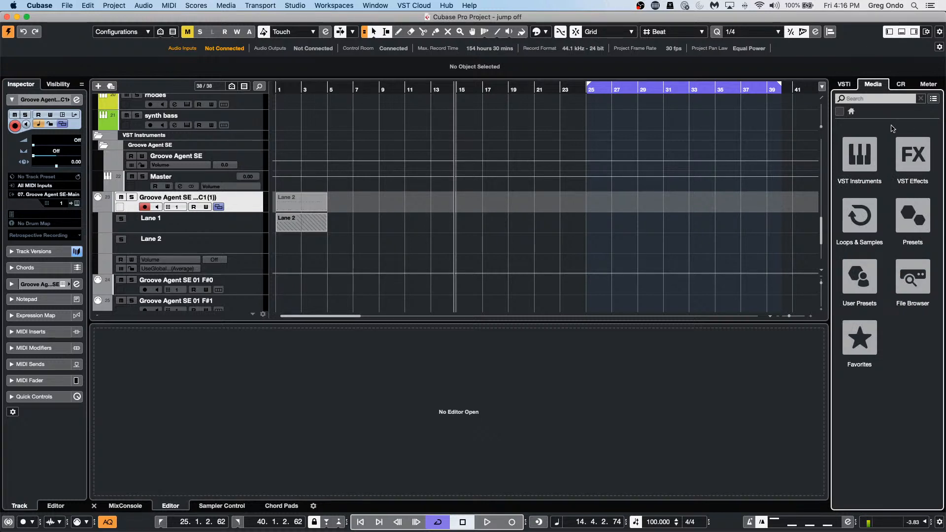
left_click(875, 161)
scroll(867, 207, "down", 5)
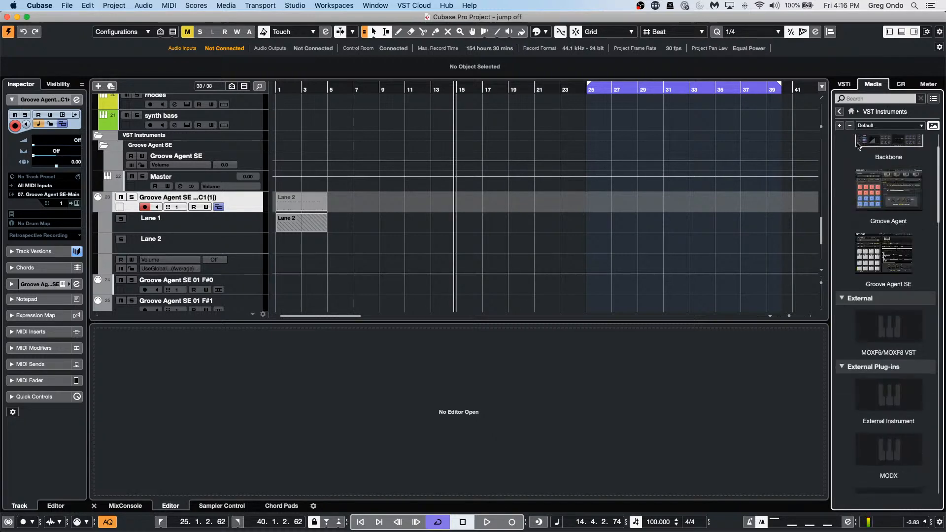
left_click(851, 112)
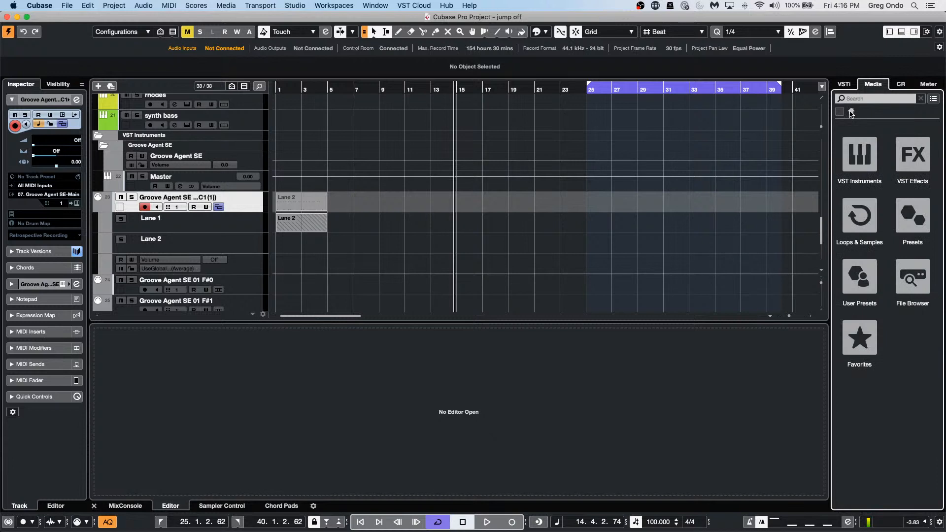
left_click(864, 223)
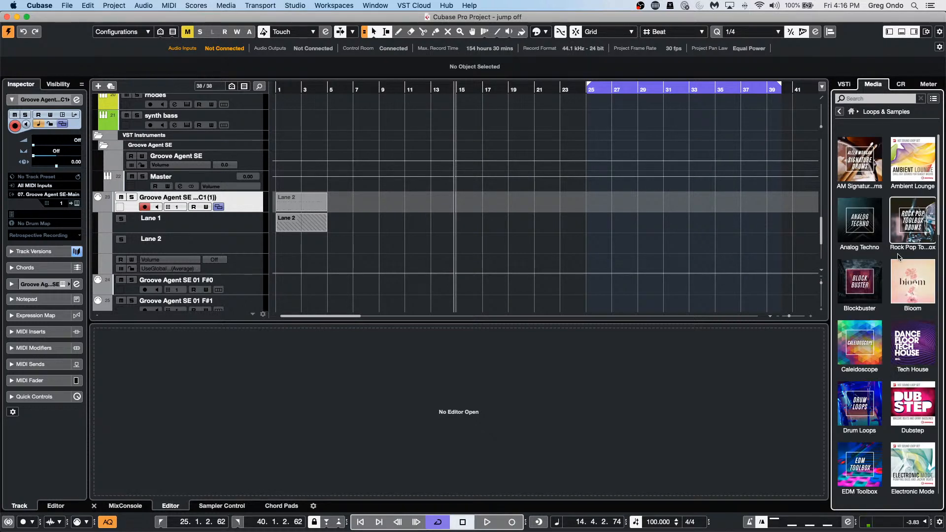
Step: Search the Tech House loops for BASS and preview bass loops 16 and 17, settling on loop 16
left_click(912, 327)
left_click(854, 97)
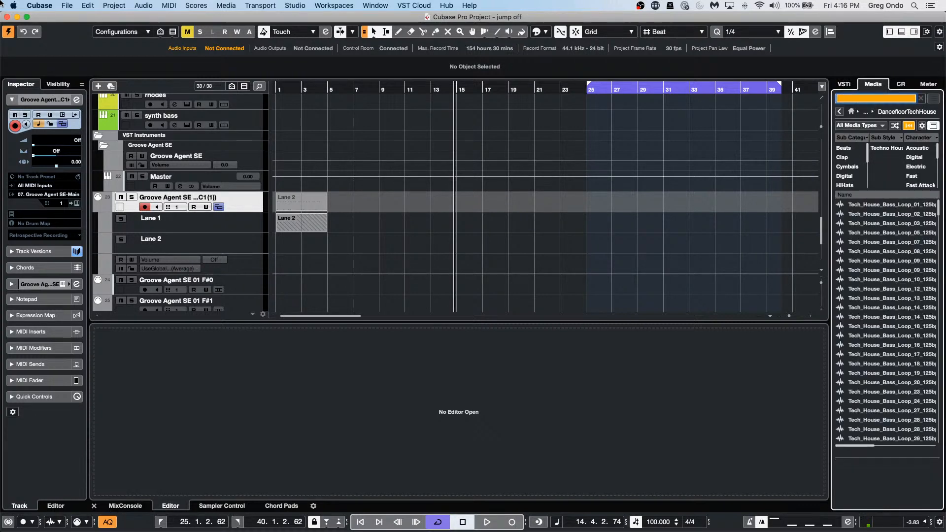
type("BASS")
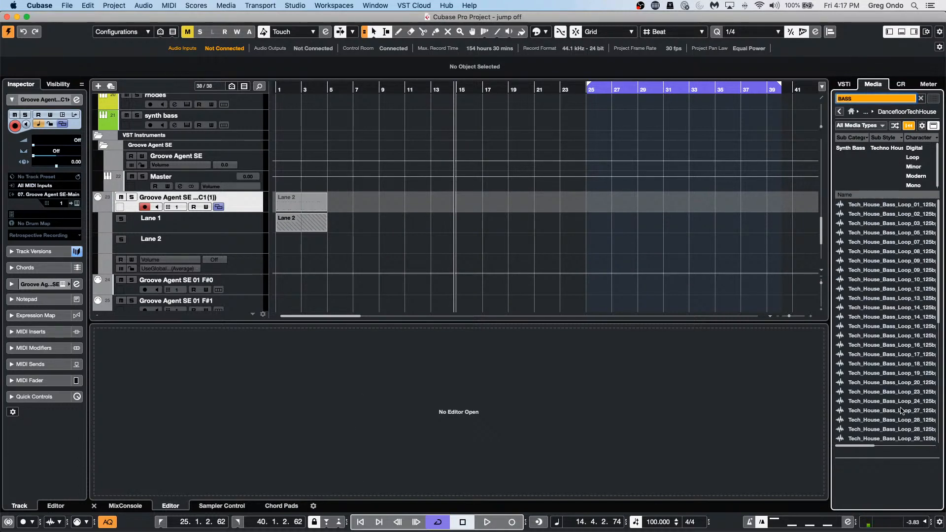
left_click(872, 336)
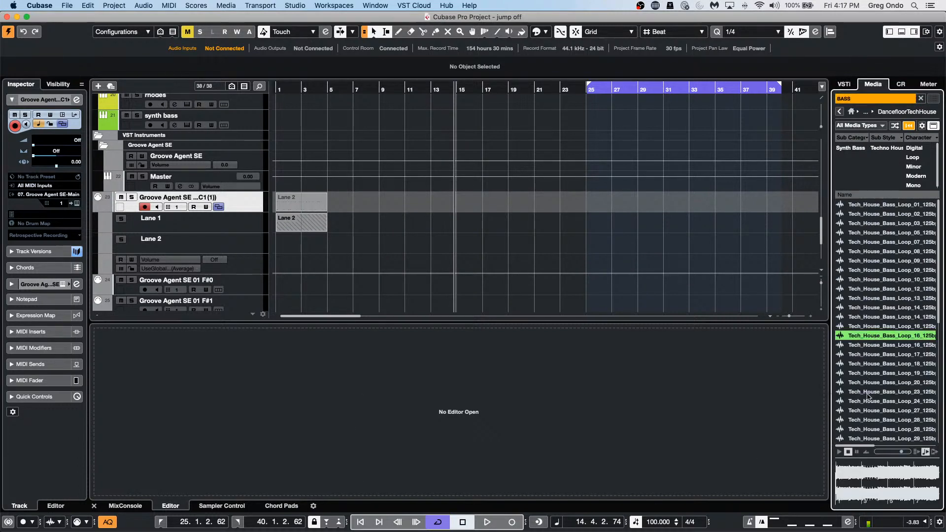
left_click(839, 452)
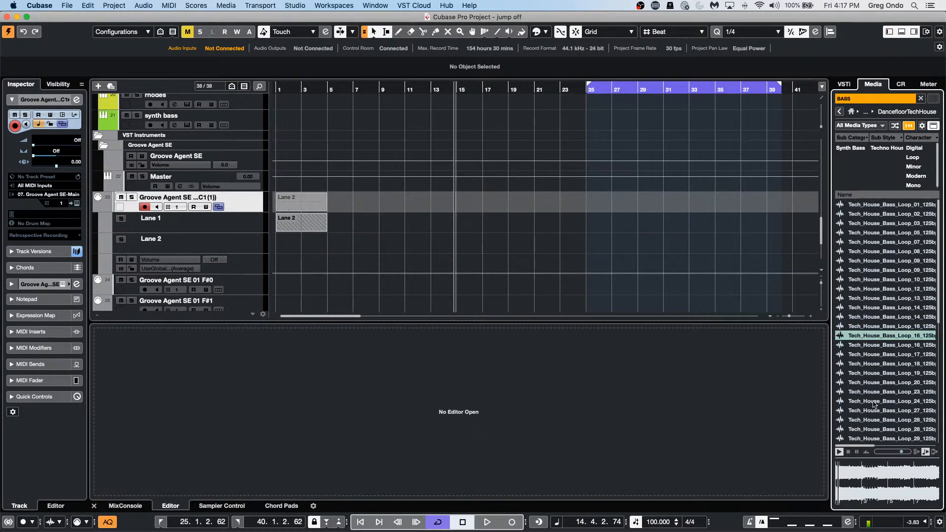
left_click(872, 354)
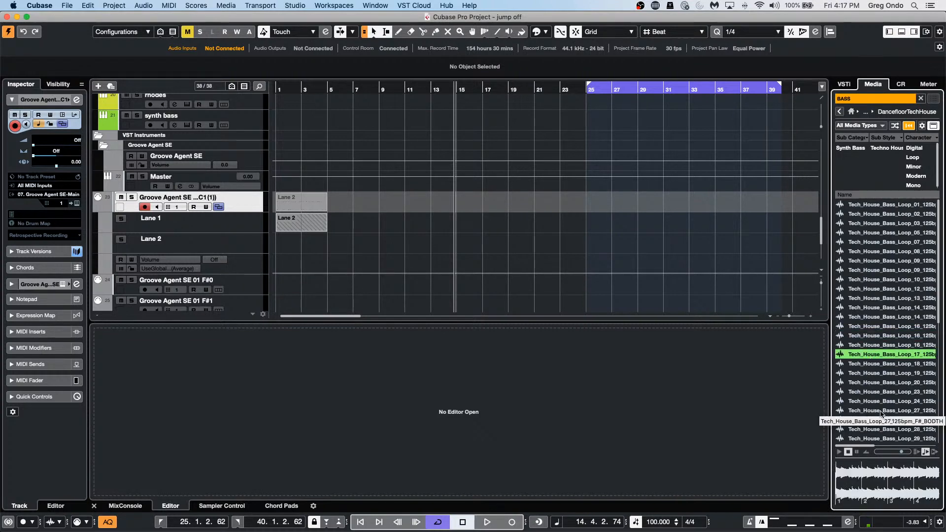
left_click(867, 347)
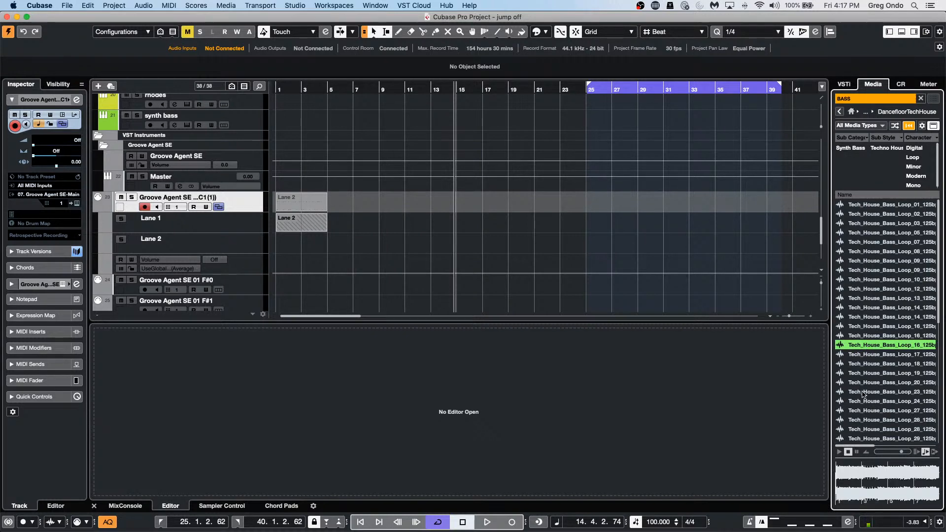
left_click(839, 452)
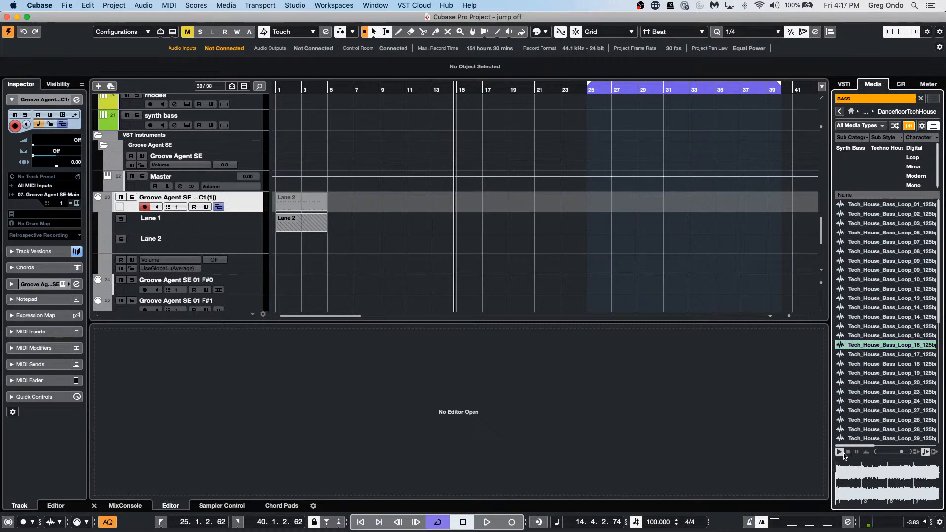
Step: Create a sampler track from Tech_House_Bass_Loop_16, loading it into Sampler Control
right_click(879, 345)
left_click(884, 351)
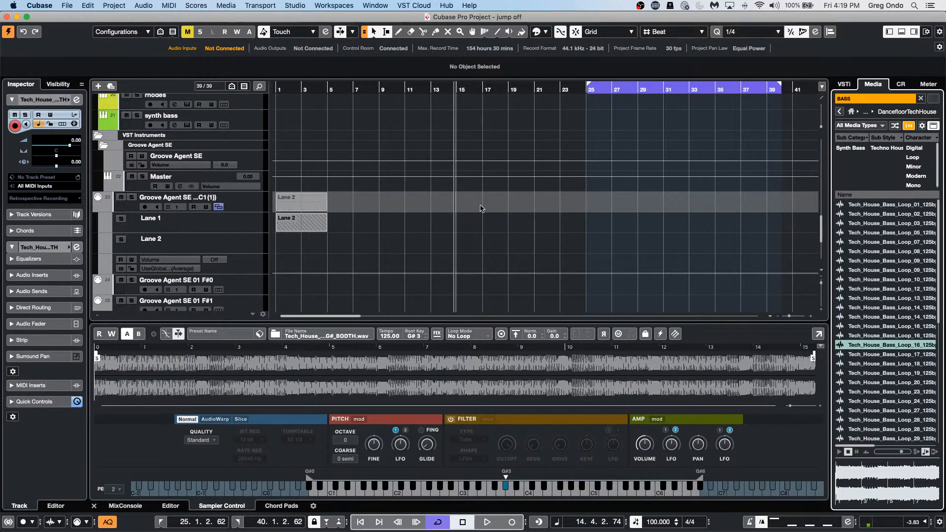
scroll(479, 203, "down", 5)
scroll(468, 196, "up", 15)
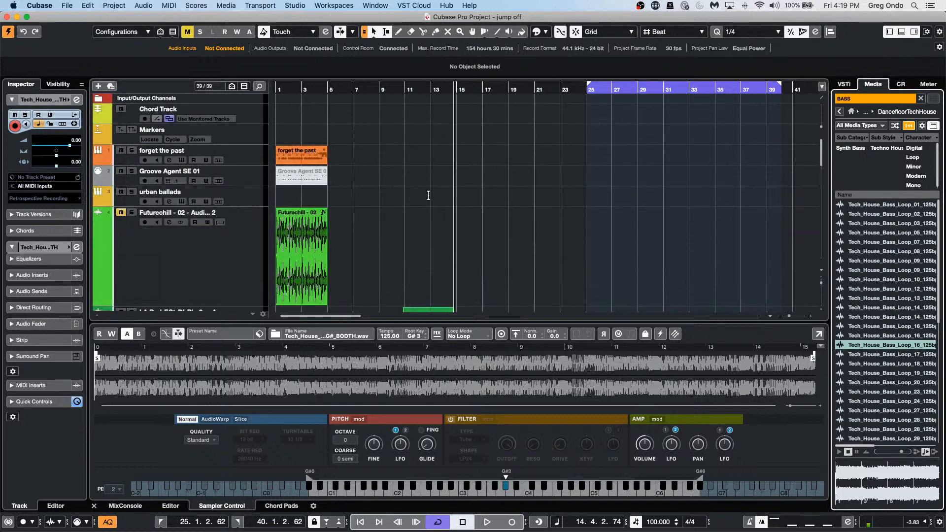
Step: Zoom in on bar 1, switch to the Draw tool, and add the first envelope points with a deep dip
left_click_drag(286, 90, 268, 124)
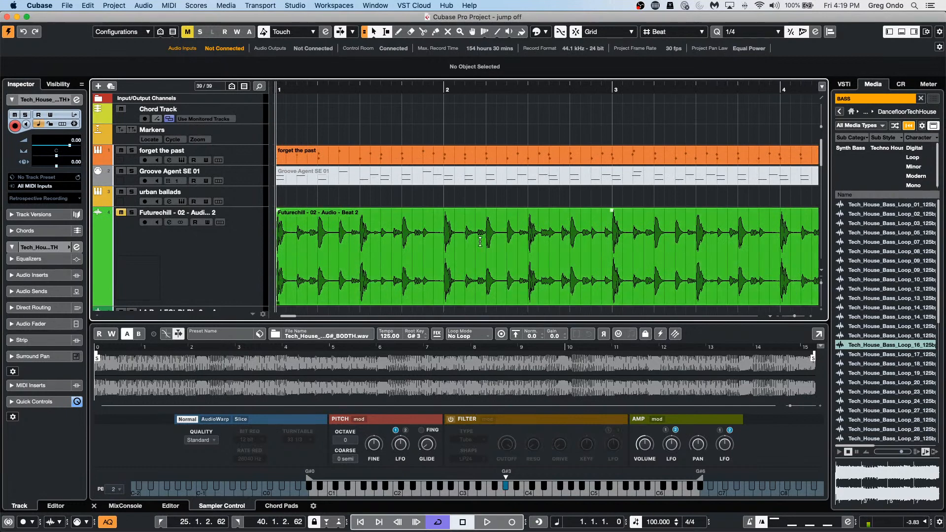
right_click(458, 240)
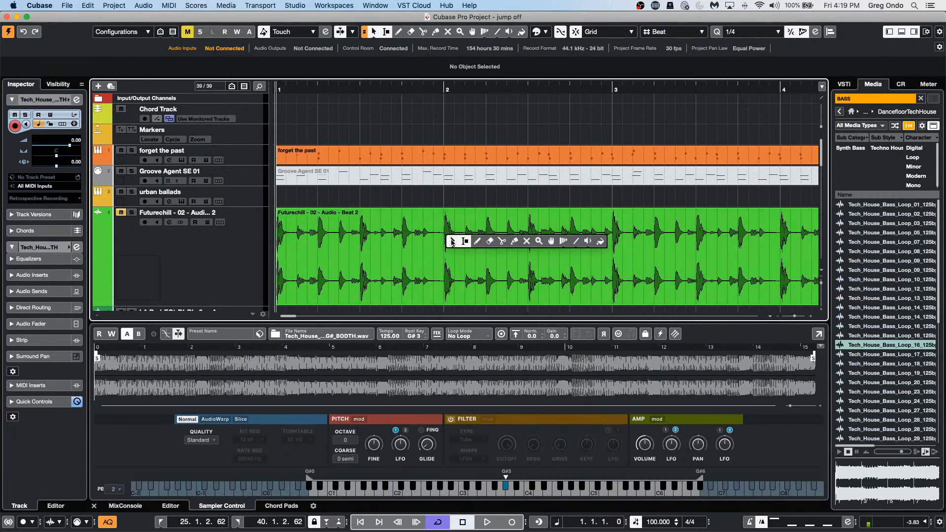
left_click(484, 248)
left_click(436, 223)
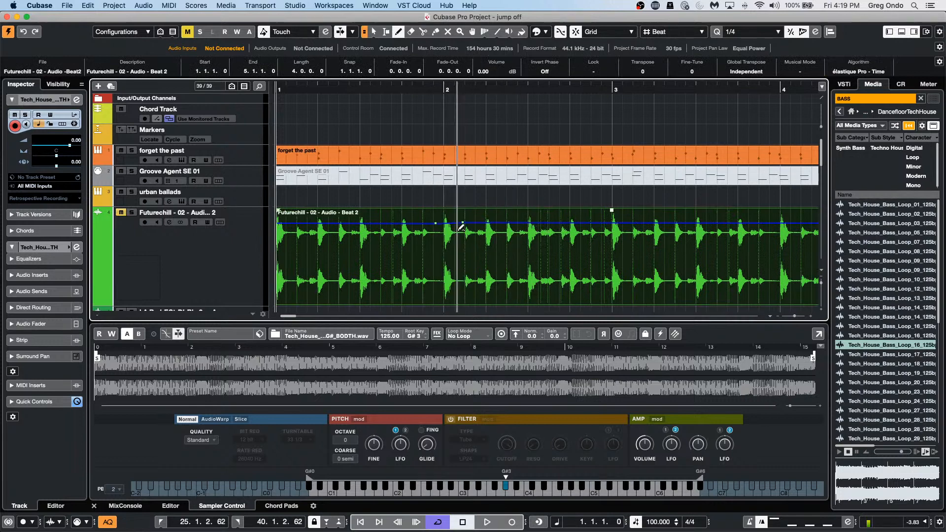
left_click(465, 209)
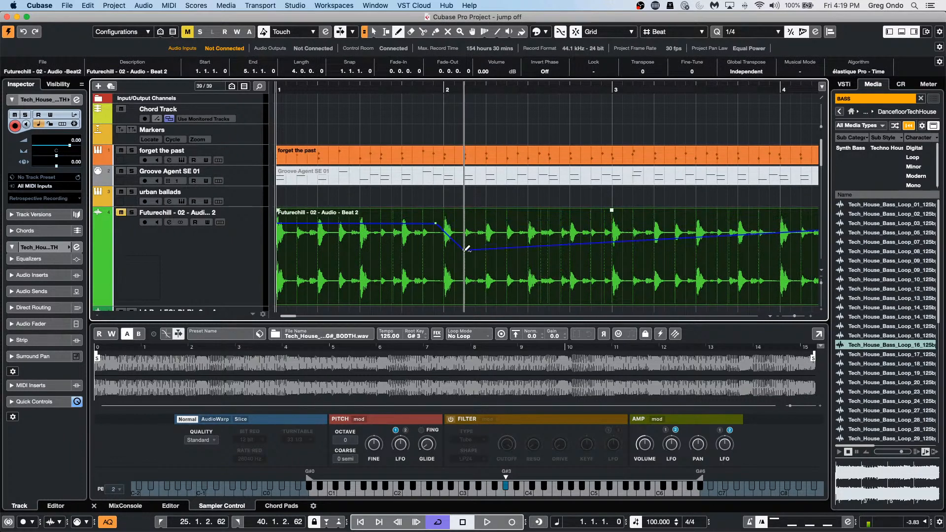
left_click_drag(465, 208, 459, 279)
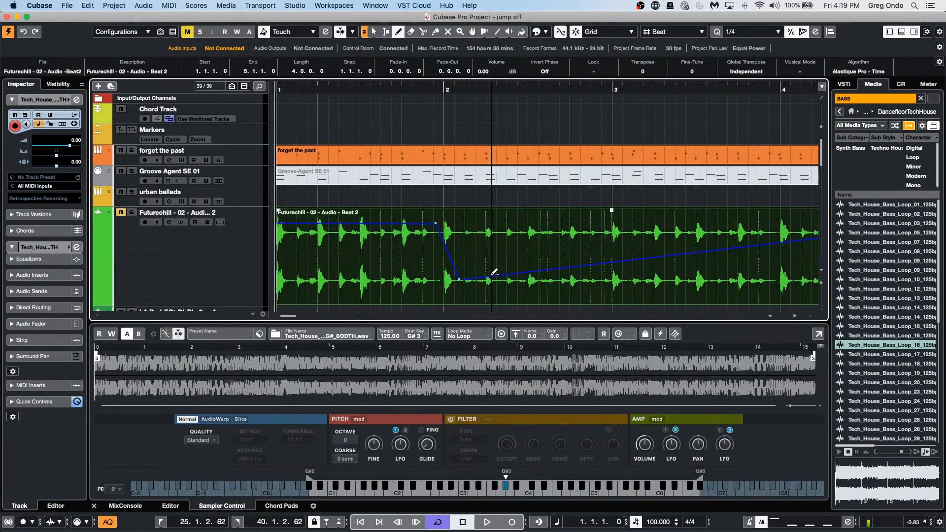
Step: Add zigzagging volume dips mid-event, then bring the envelope back up to full volume
left_click(487, 219)
left_click(509, 240)
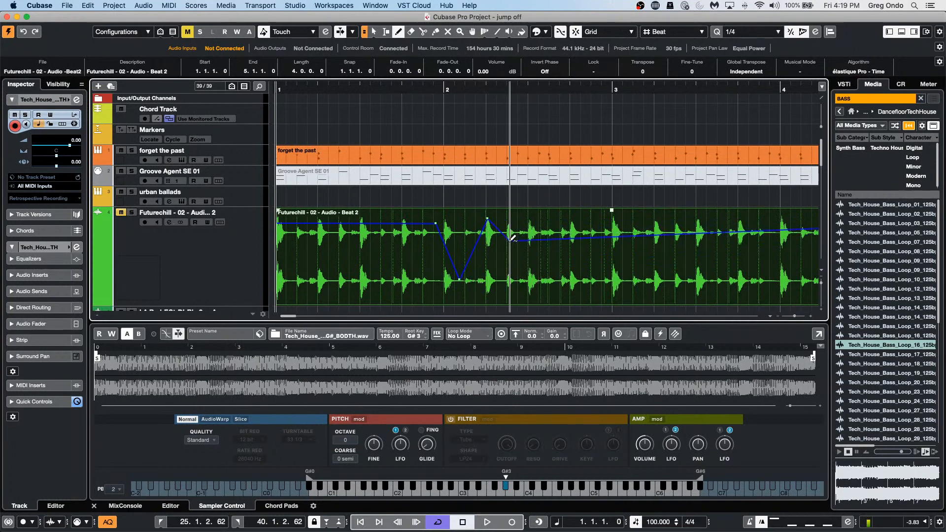
left_click(559, 221)
left_click(585, 250)
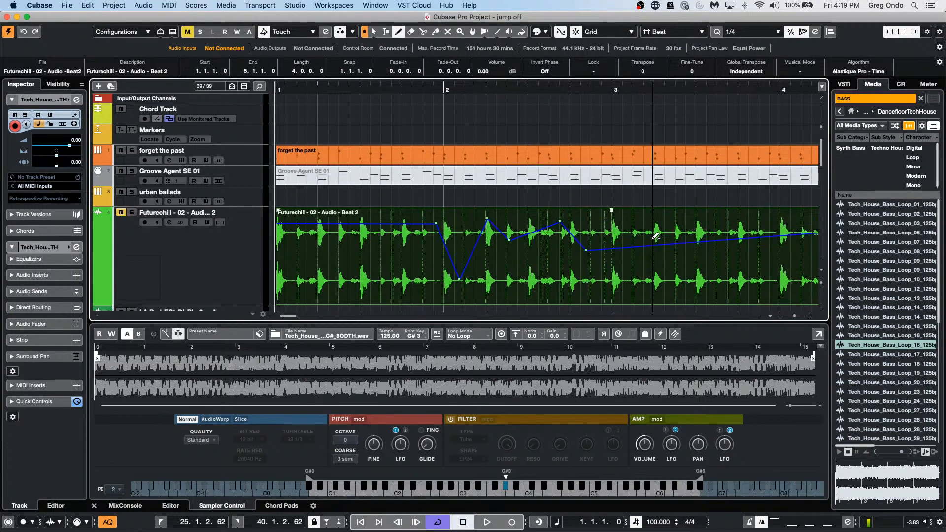
left_click(614, 270)
left_click(621, 211)
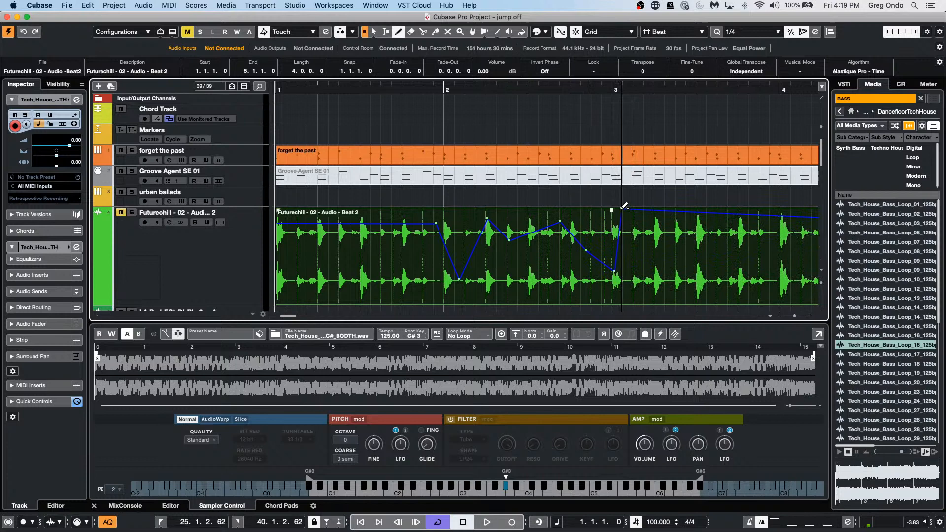
left_click(662, 211)
Step: Add a drop, a peak and a deep dip near the end, then return to full volume
left_click(689, 249)
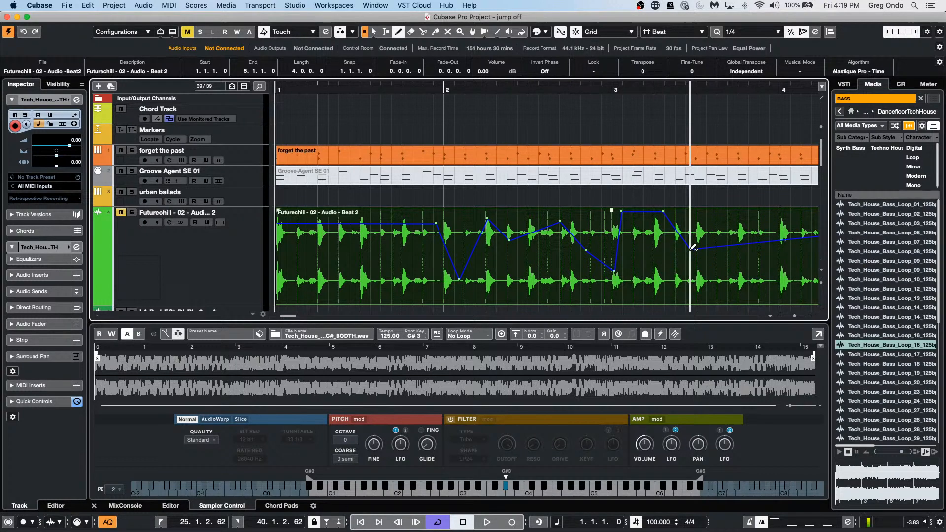
left_click(710, 216)
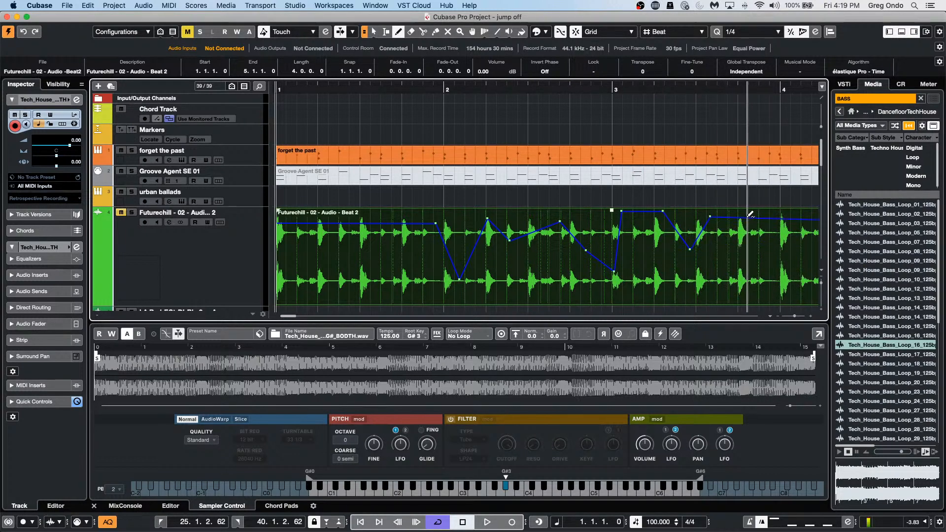
left_click(756, 252)
left_click_drag(757, 253, 730, 265)
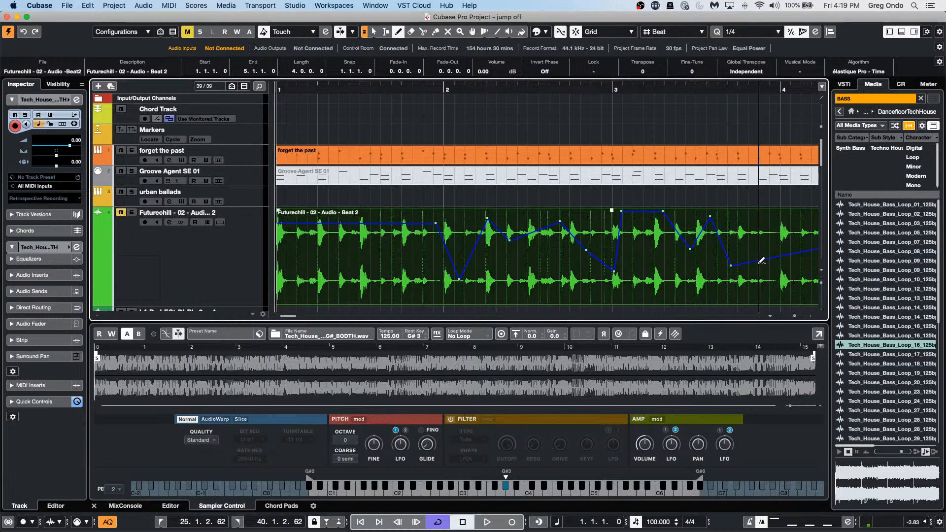
left_click(755, 271)
left_click(767, 211)
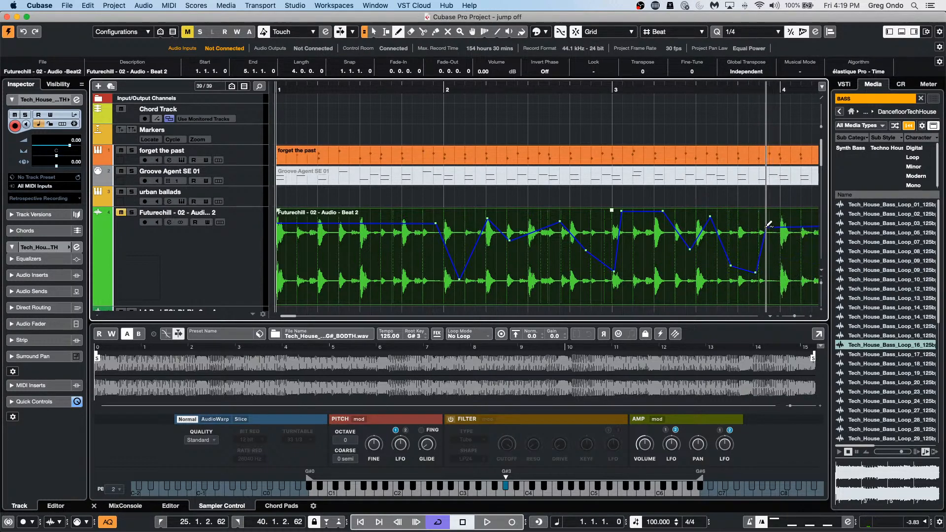
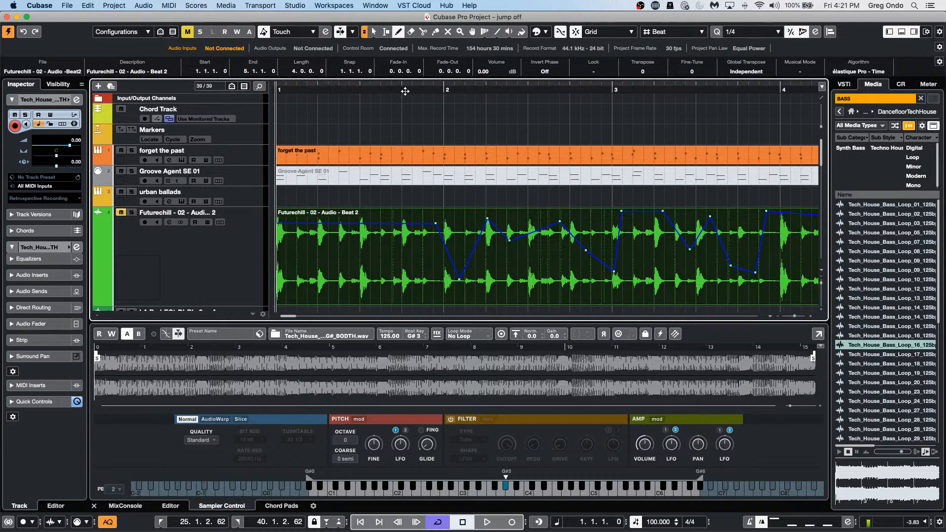
Step: Zoom out, switch to Range Selection, and set the locators to the Futurechill - 02 - Audio - Beat 2 event, bars 1–5
left_click_drag(401, 90, 412, 34)
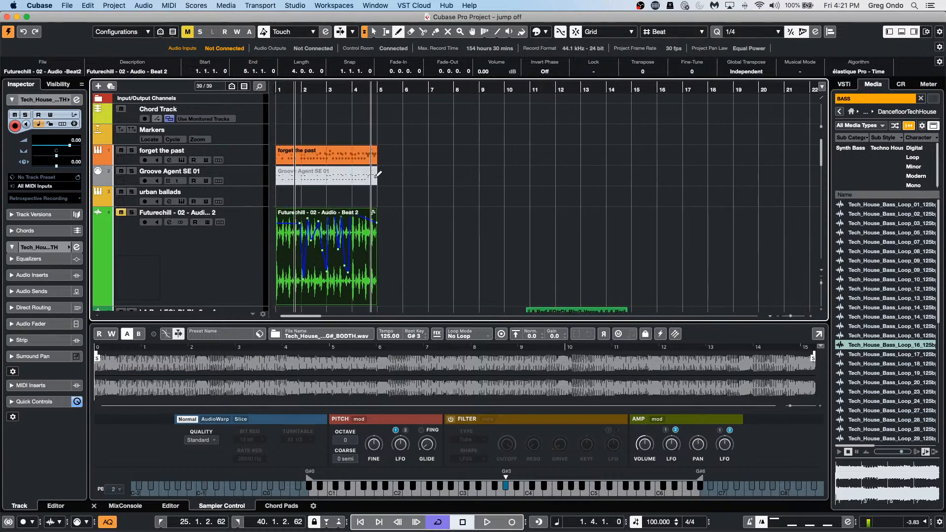
right_click(321, 253)
left_click(321, 254)
left_click(321, 254)
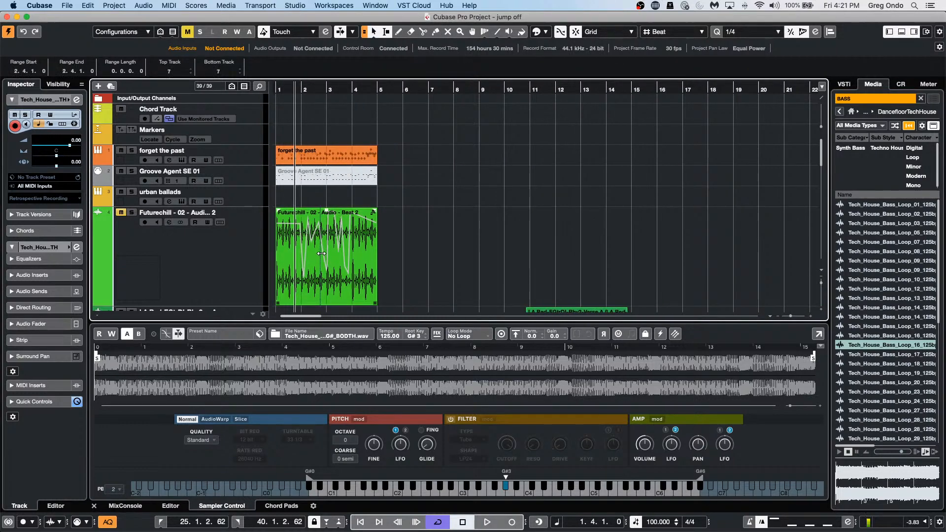
key("p")
left_click(347, 280)
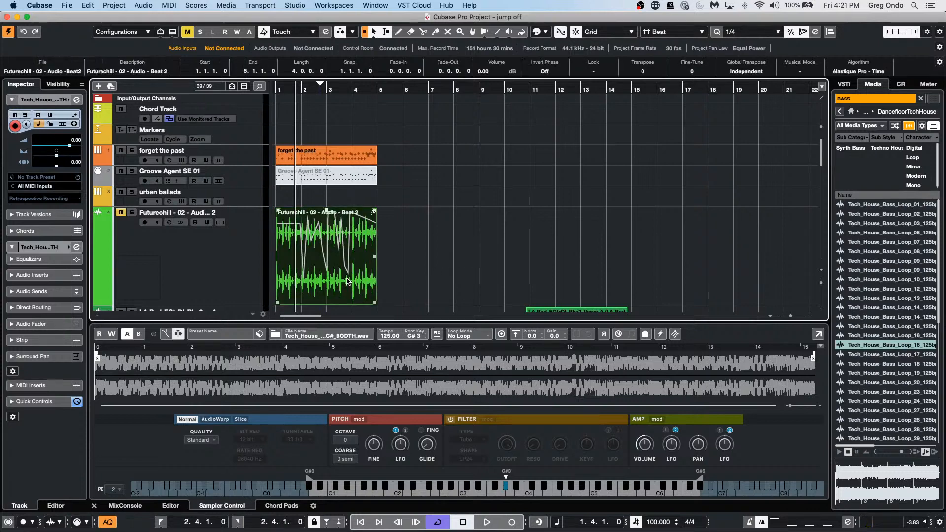
key("p")
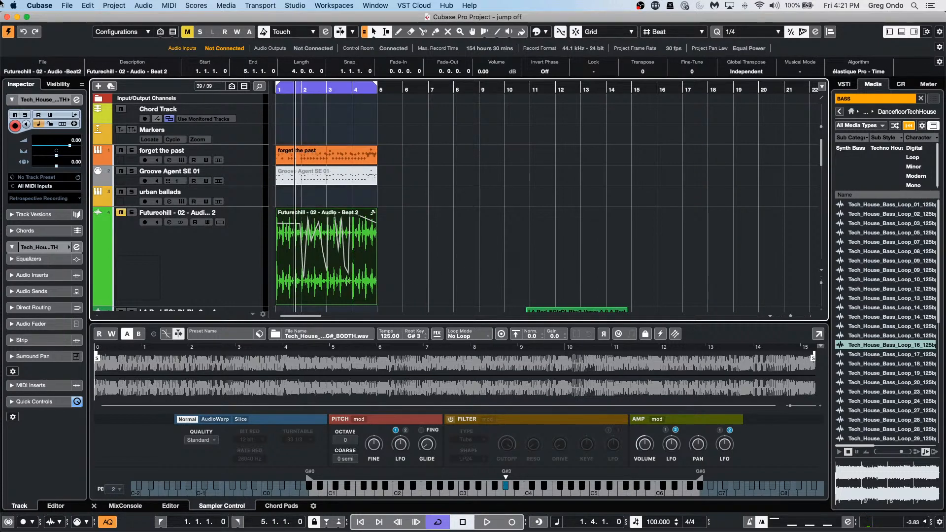
left_click(72, 7)
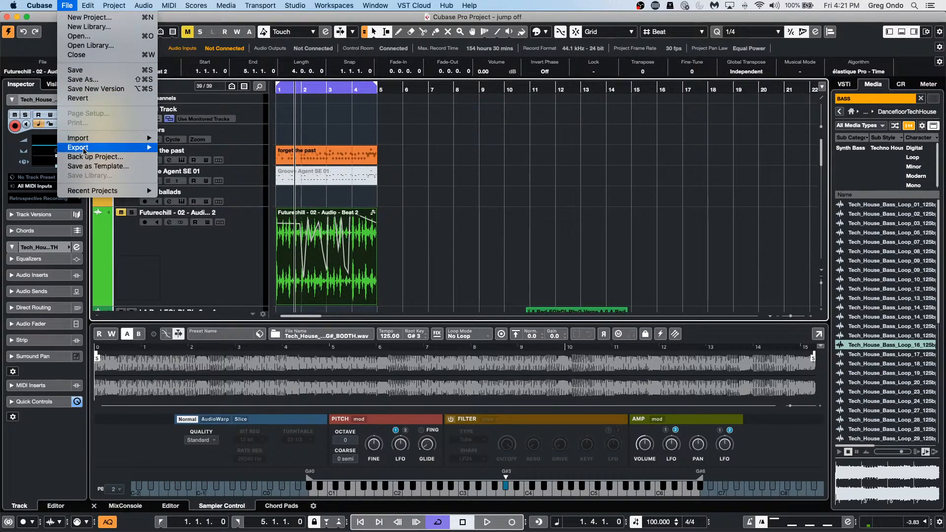
Step: Open the Audio Mixdown export settings and rename the output to 'jump off EXPORT TEST'
mouse_move(84, 149)
left_click(205, 149)
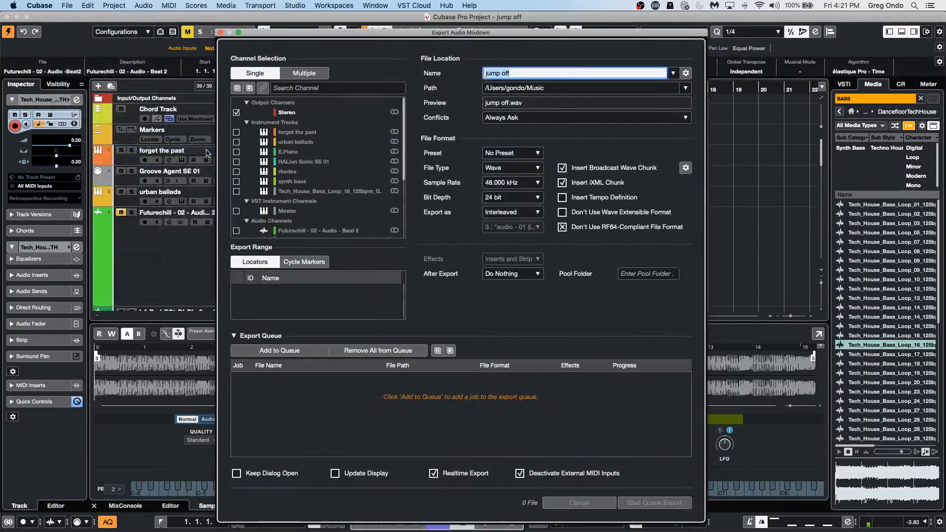
left_click(513, 274)
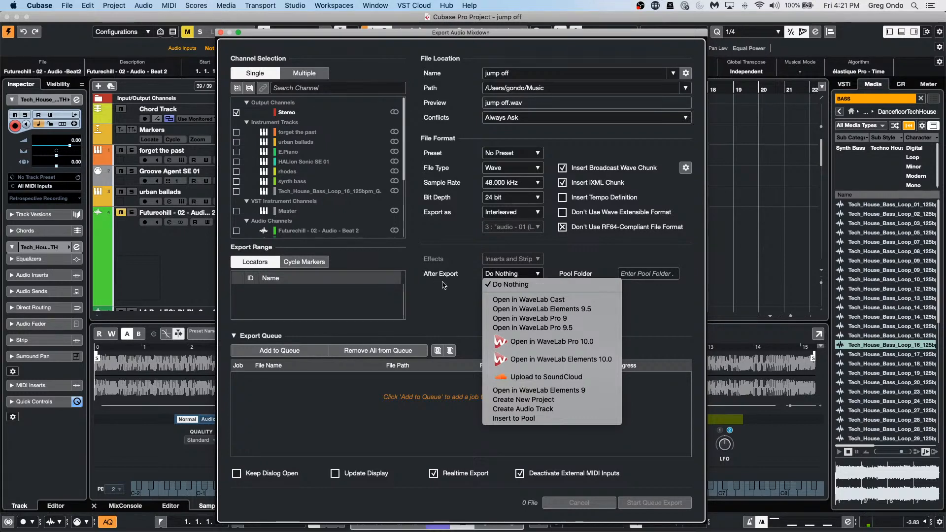
left_click(463, 277)
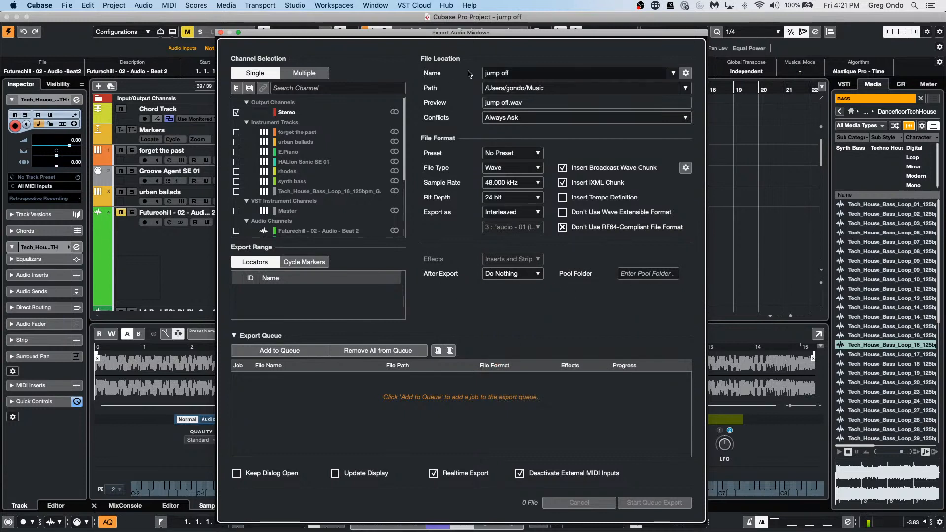
left_click(558, 72)
left_click(558, 72)
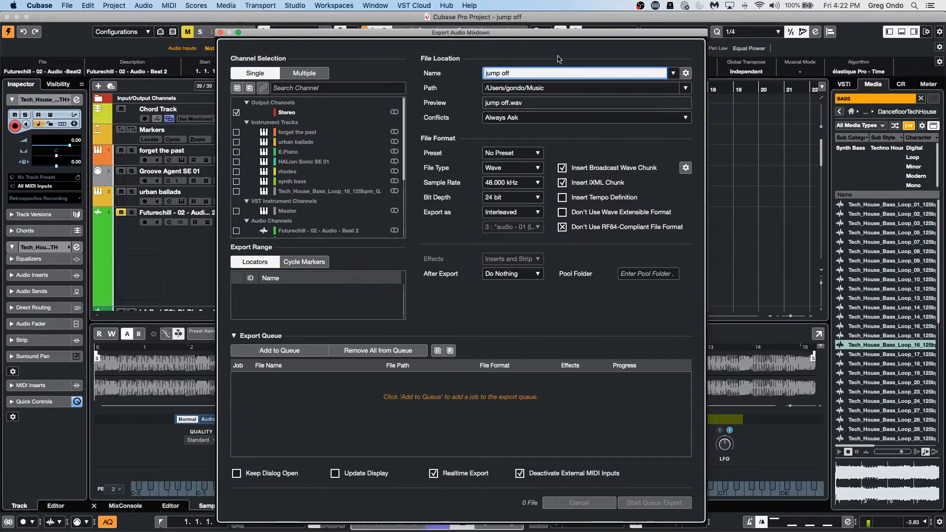
type("EXPORT TEST")
key("Return")
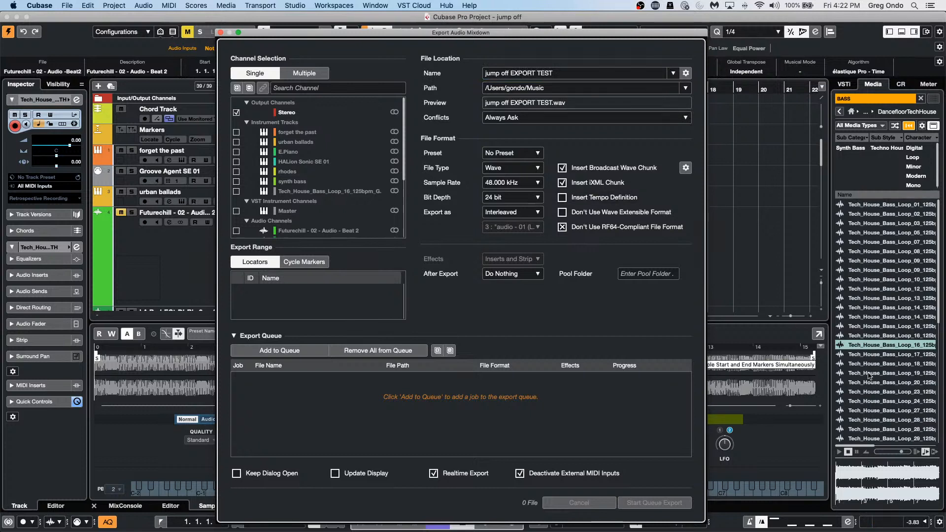
Step: Queue the mixdown job, turn off Realtime Export, and run the queued export
left_click(291, 352)
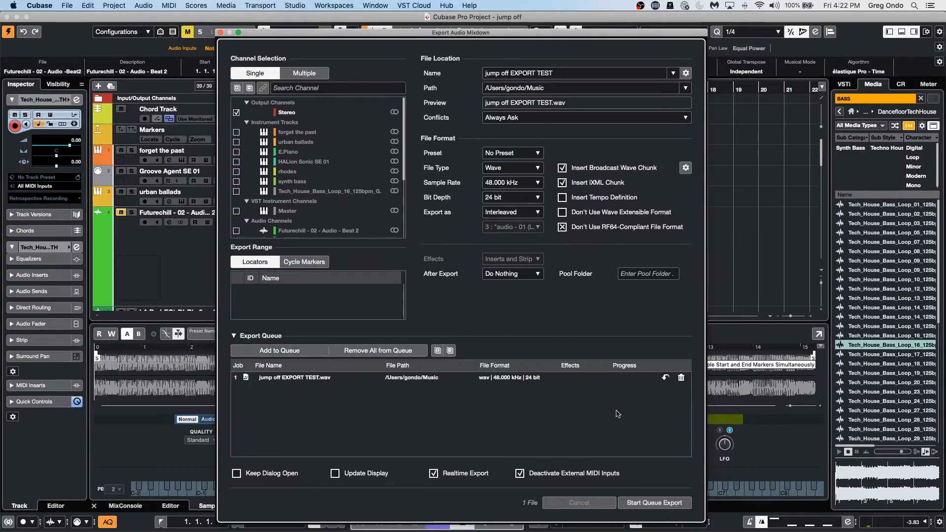
left_click(434, 474)
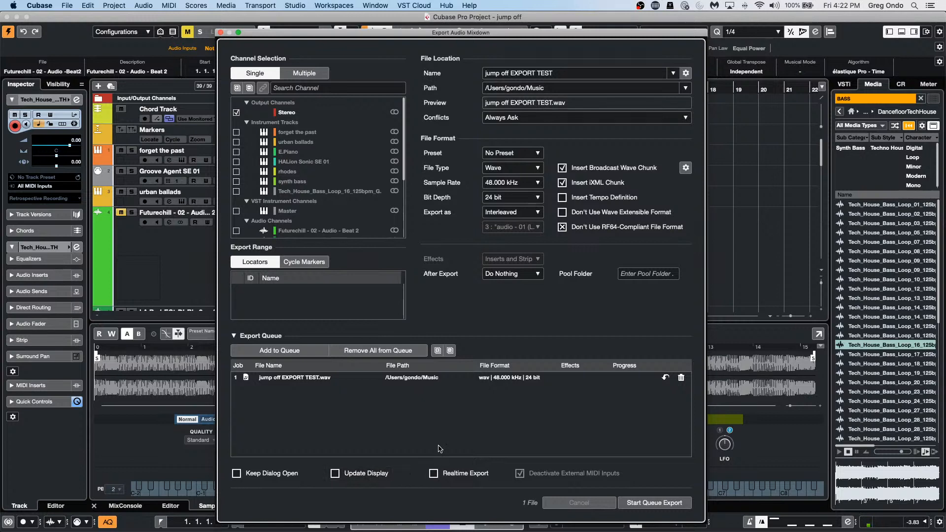
left_click(669, 505)
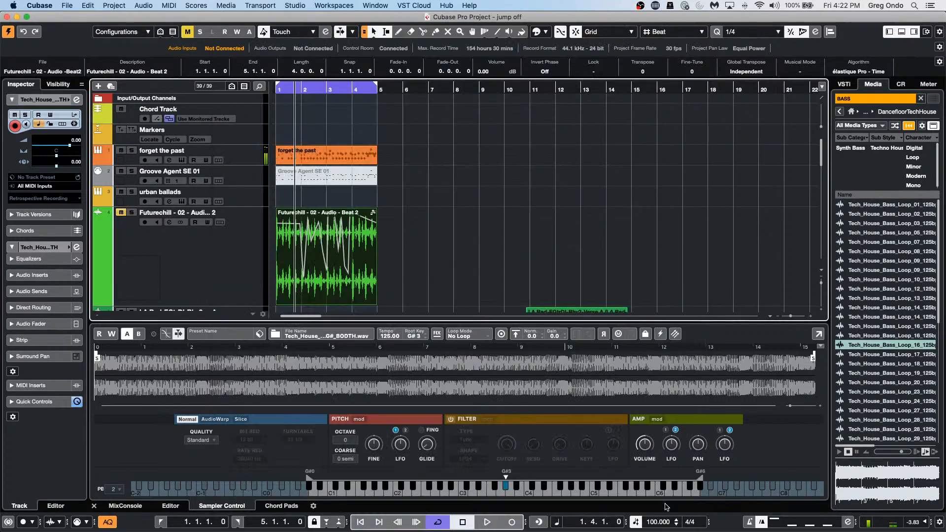
Step: Reopen Export Audio Mixdown and check the After Export options, leaving Do Nothing selected
left_click(64, 5)
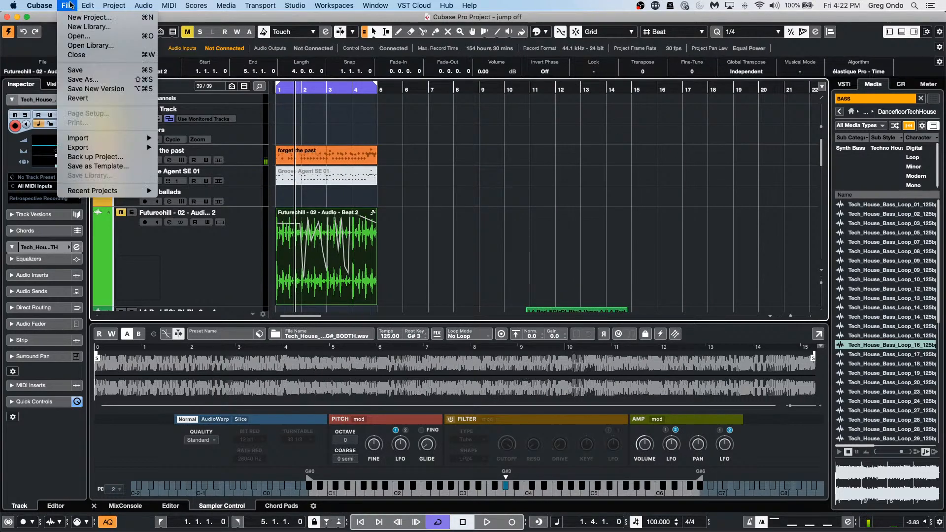
mouse_move(40, 5)
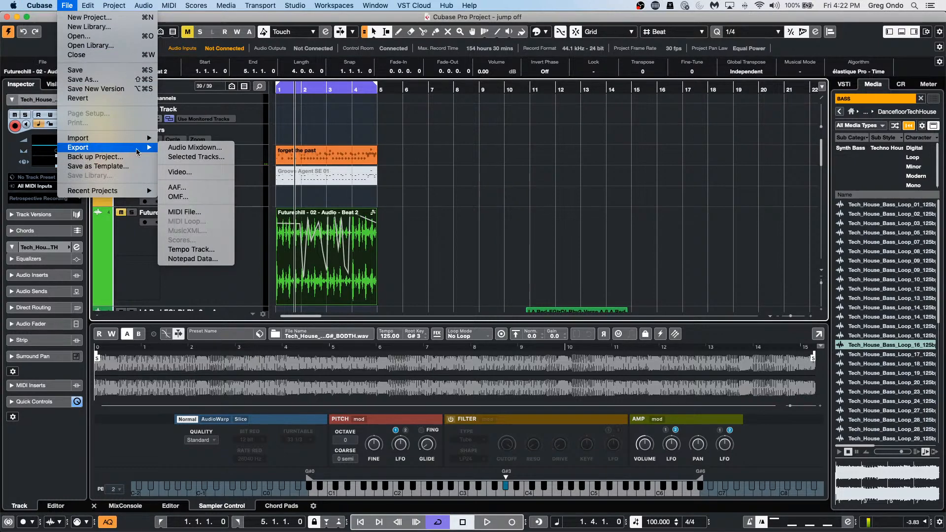
mouse_move(148, 151)
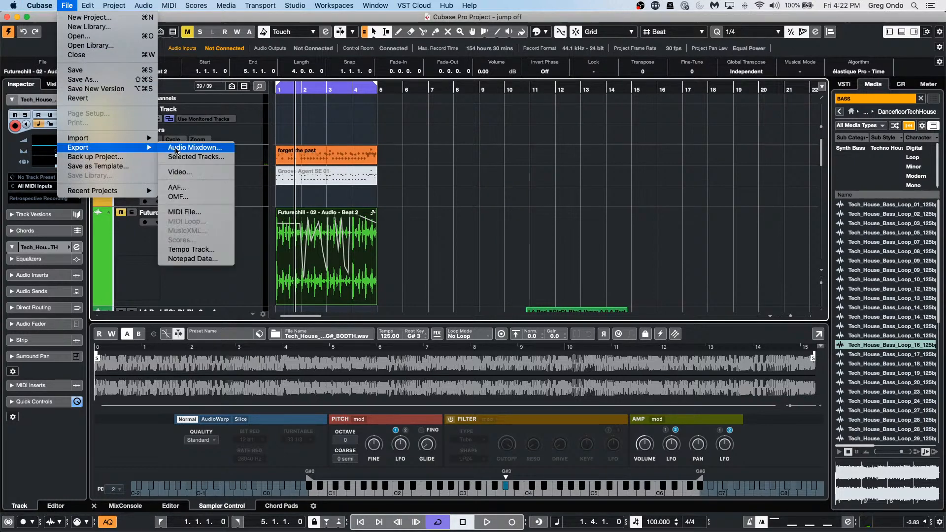
left_click(194, 147)
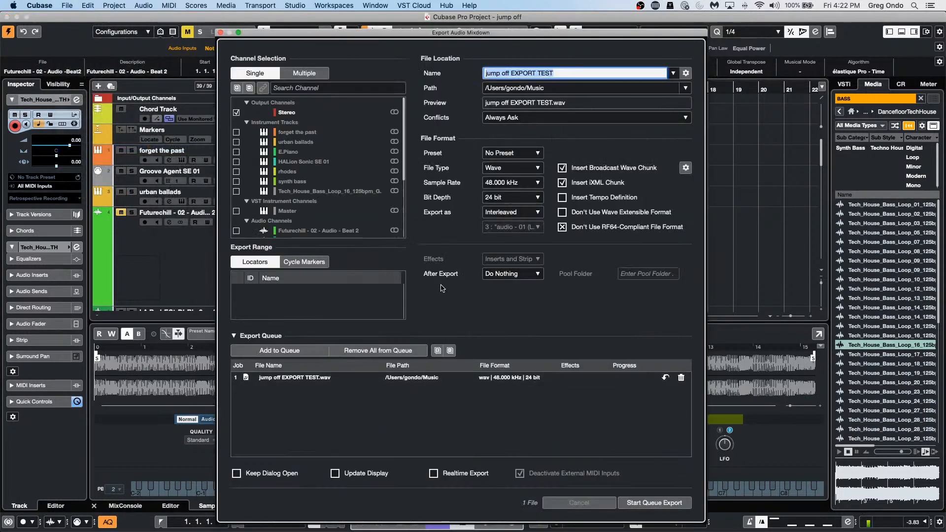
left_click(492, 276)
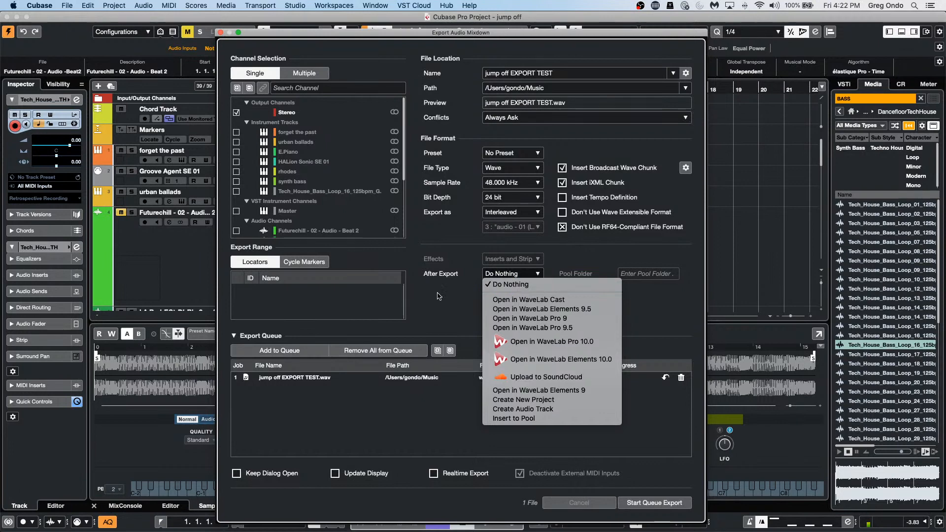
left_click(527, 285)
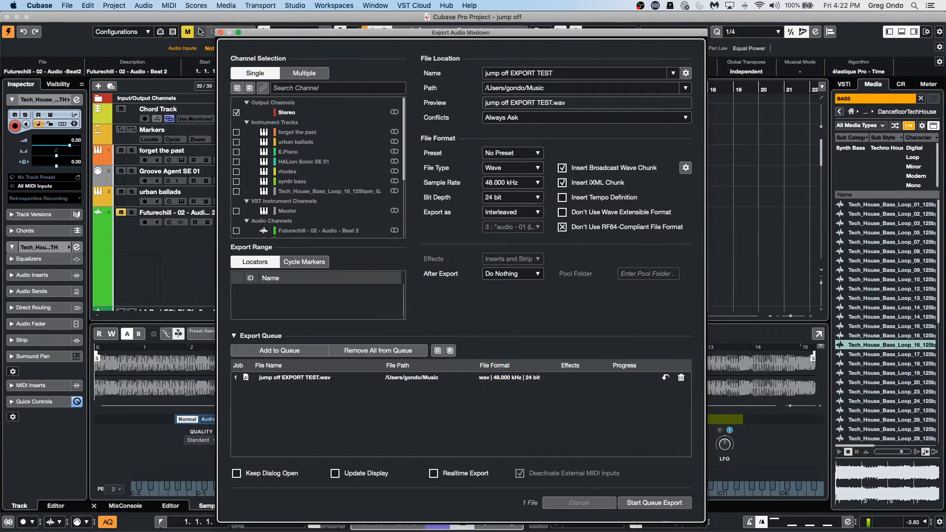
Step: Close the Export Audio Mixdown dialog with its window close button
left_click(220, 32)
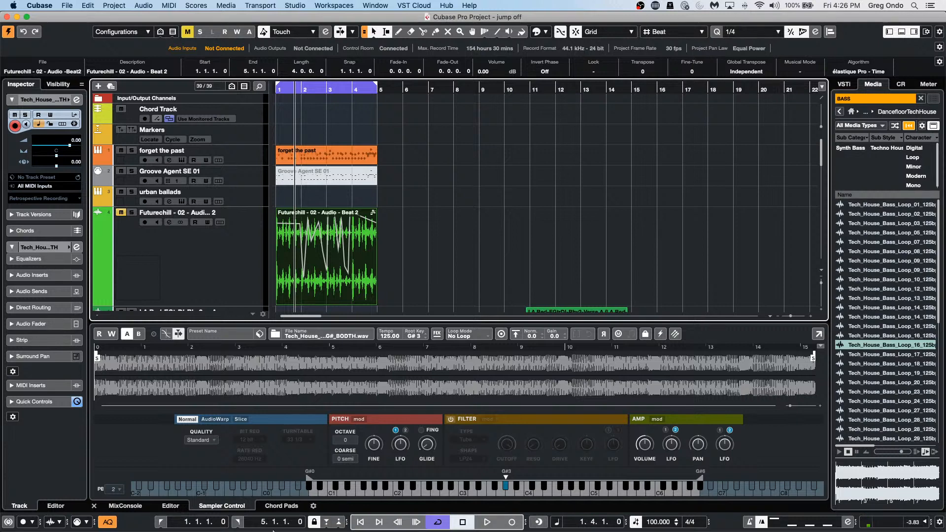
Step: Start WaveLab Pro with the last project and open the metadata editor for Track 03.wav
mouse_move(285, 525)
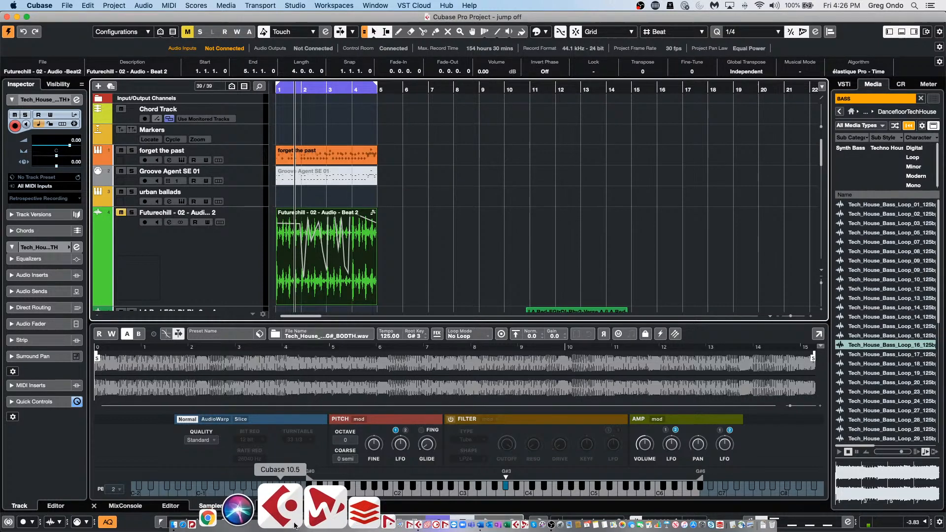
left_click(299, 521)
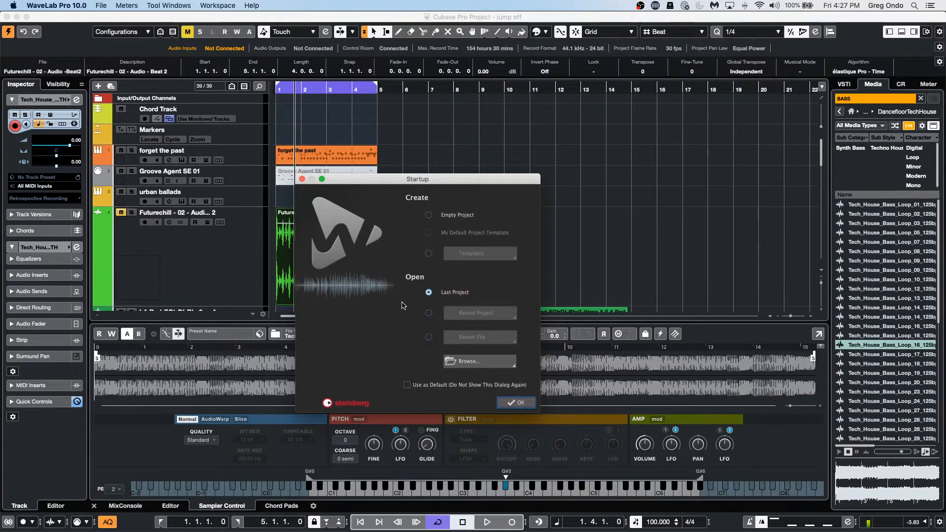
left_click(519, 403)
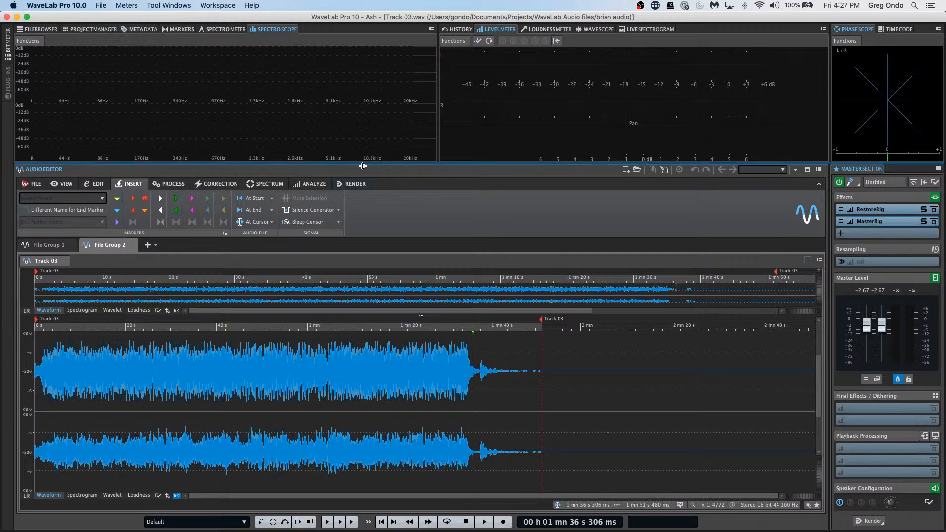
left_click(147, 30)
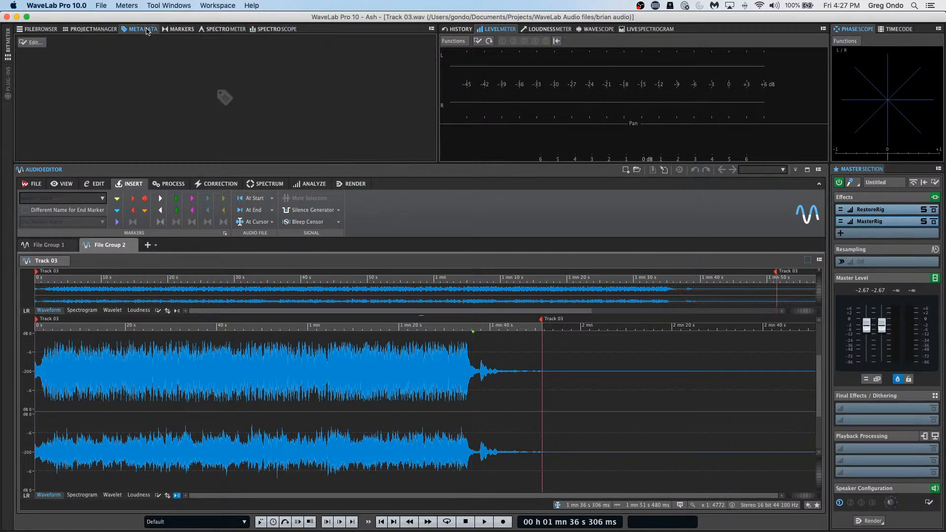
left_click(30, 45)
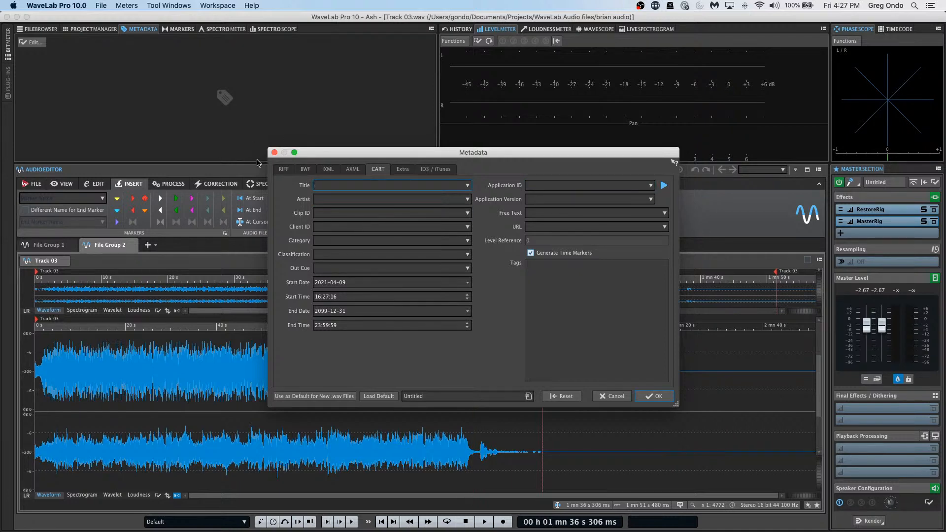
Step: Look over Track 03's markers and its CART and AXML metadata, then quit WaveLab Pro 10.0
left_click(274, 152)
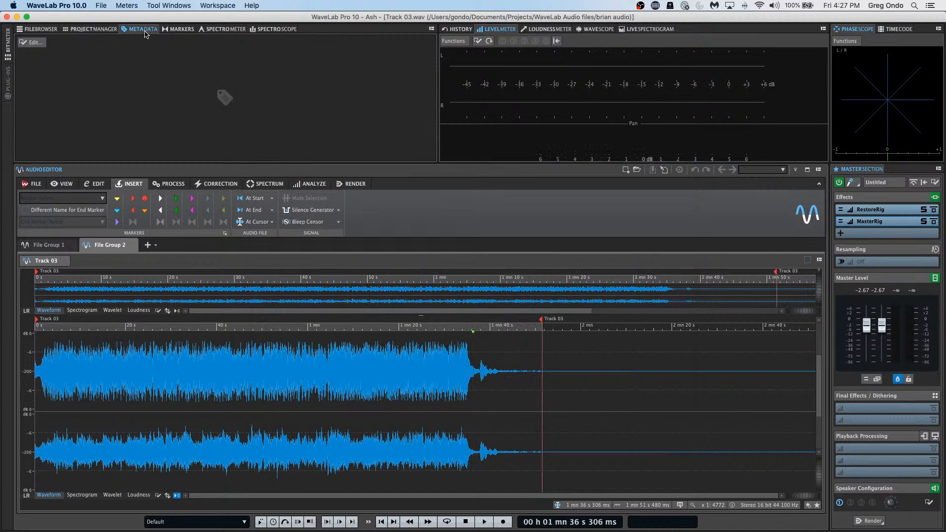
left_click(185, 30)
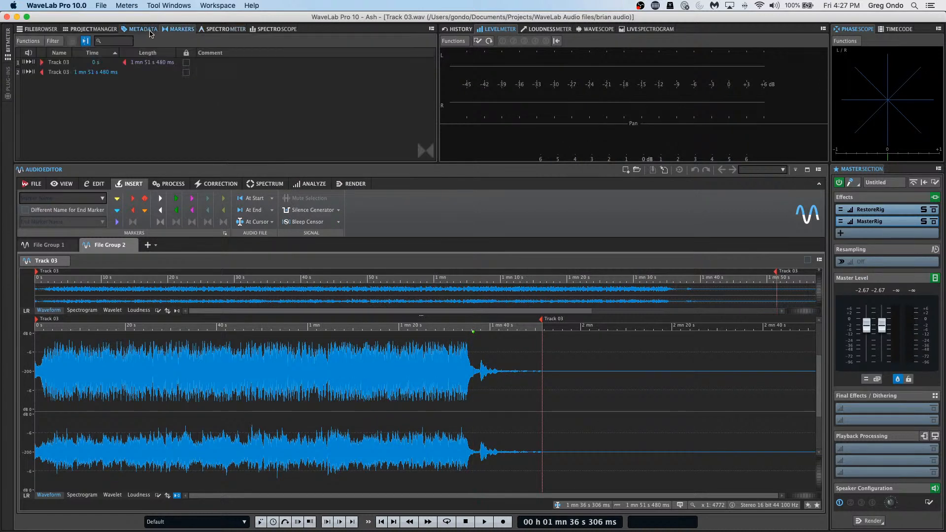
left_click(147, 30)
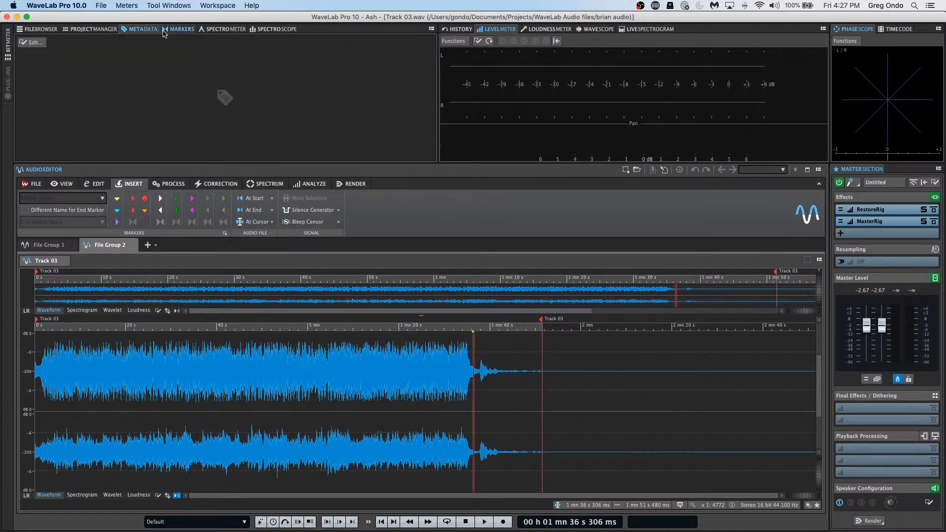
left_click(34, 42)
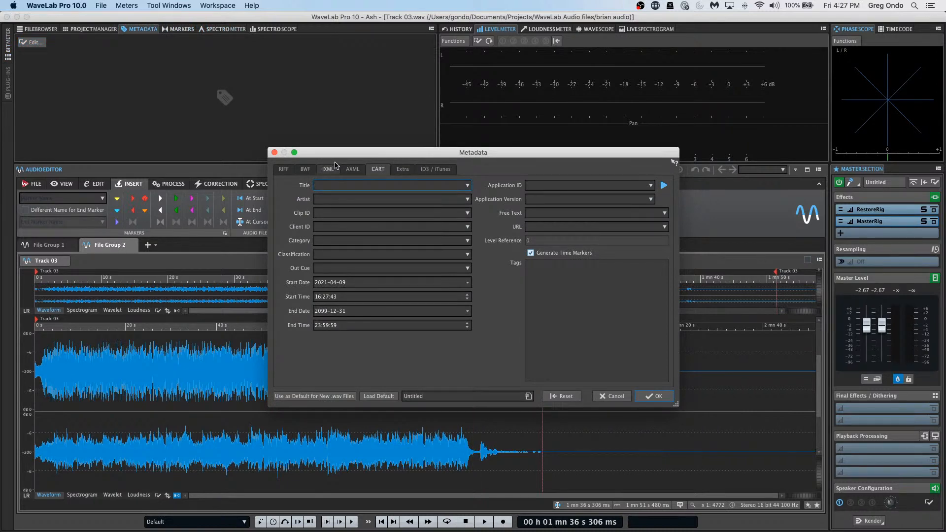
left_click(352, 169)
left_click(381, 169)
left_click(275, 153)
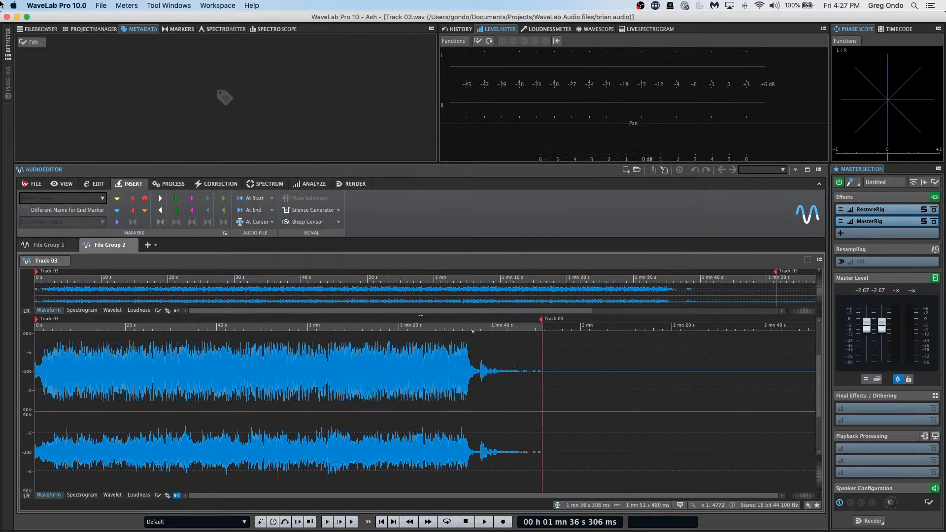
left_click(44, 5)
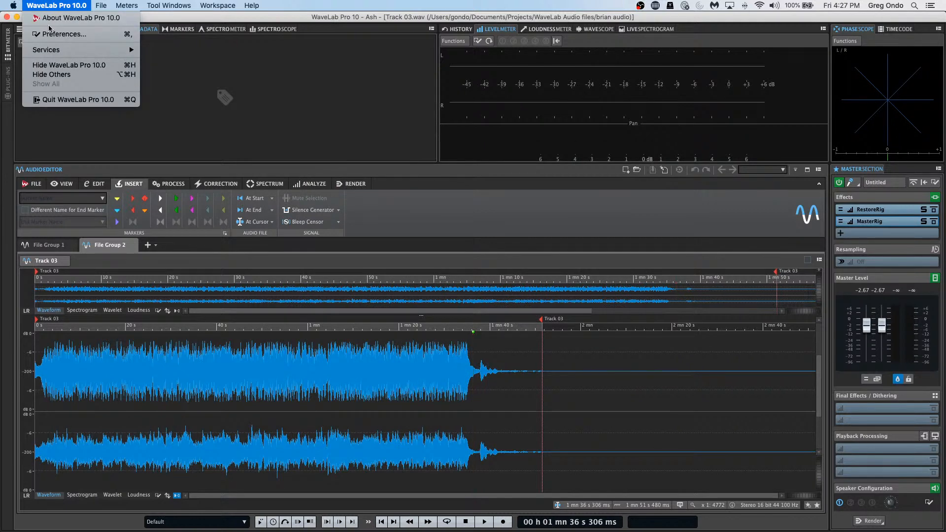
left_click(56, 99)
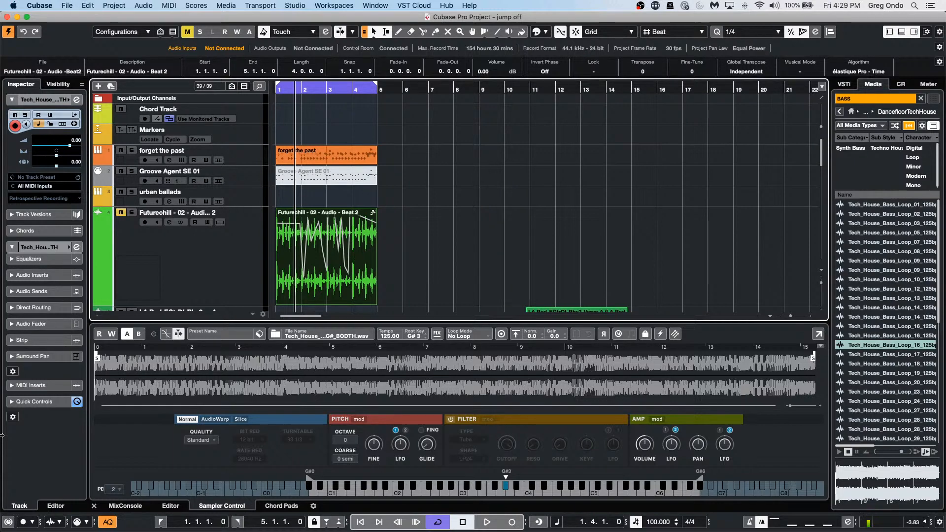
Step: Open the Project Setup dialog with Shift+S
key("shift+s")
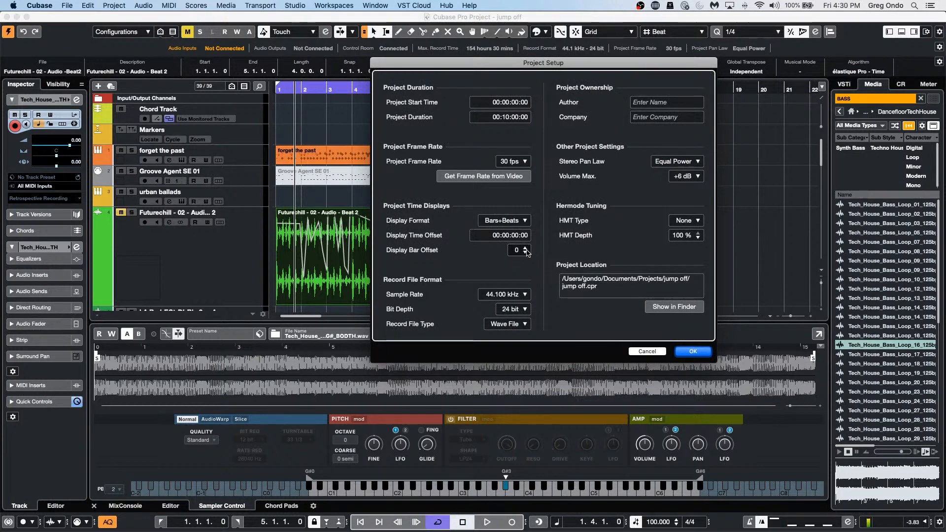
Step: Set the Display Bar Offset to 8, keeping project content at its bar positions
left_click(525, 249)
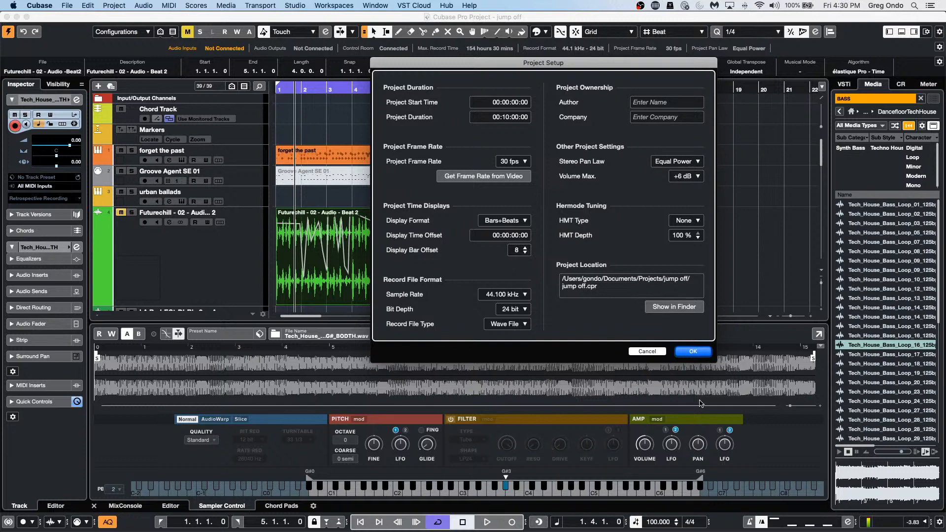
left_click(691, 352)
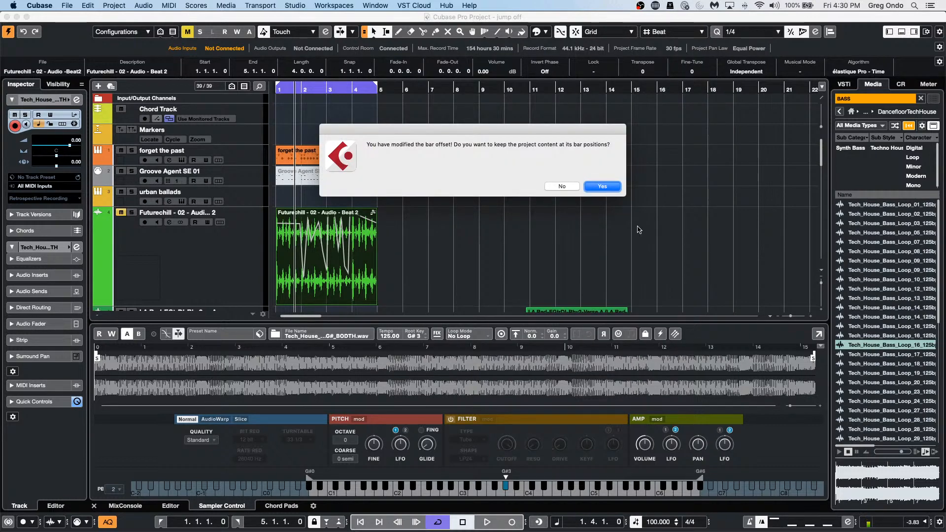
left_click(602, 187)
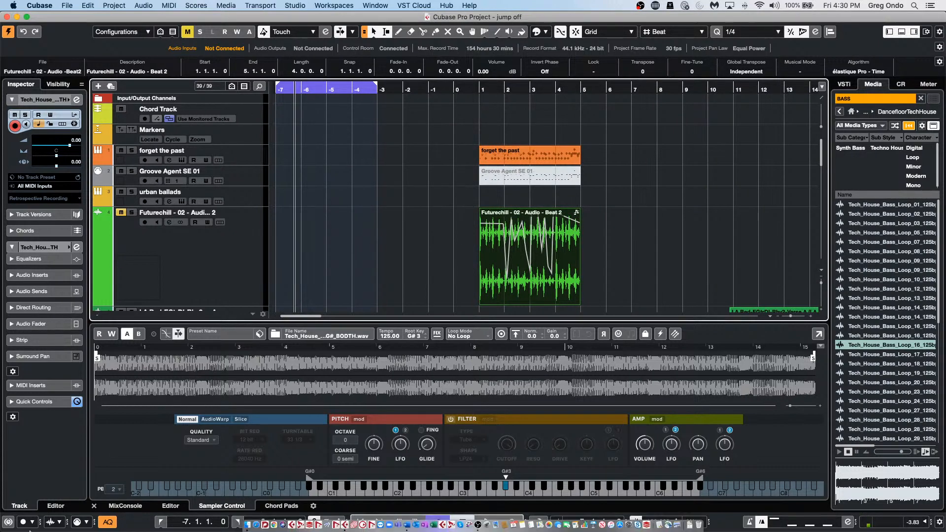
Step: Reopen Project Setup and reset the Display Bar Offset to 0, again keeping content in place
key("shift+s")
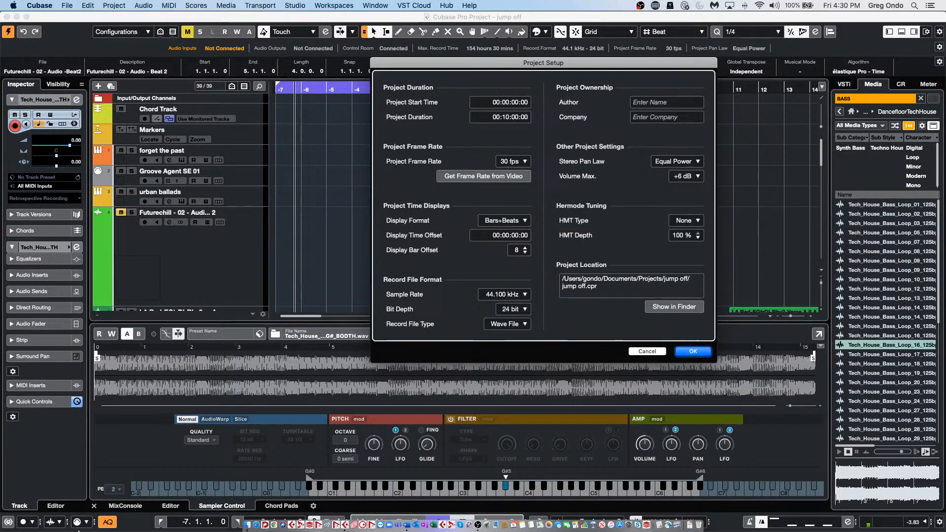
left_click(114, 6)
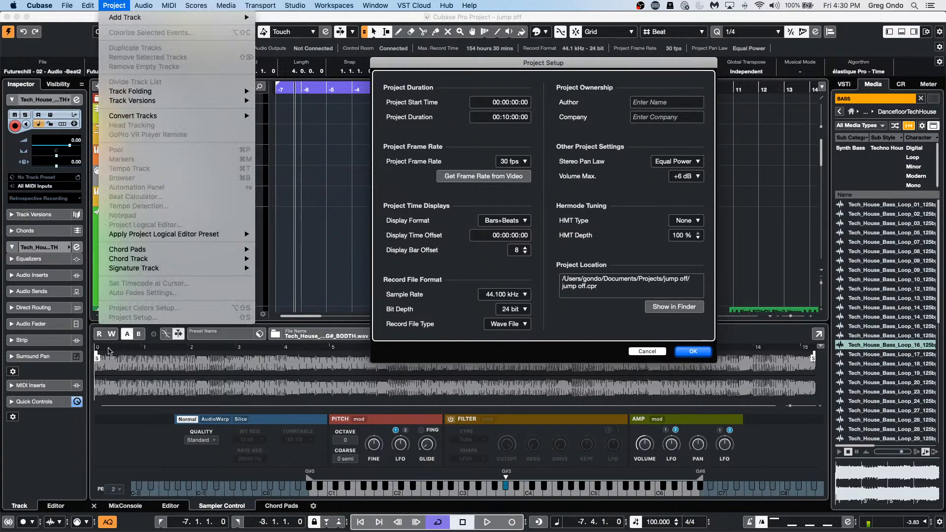
left_click(626, 224)
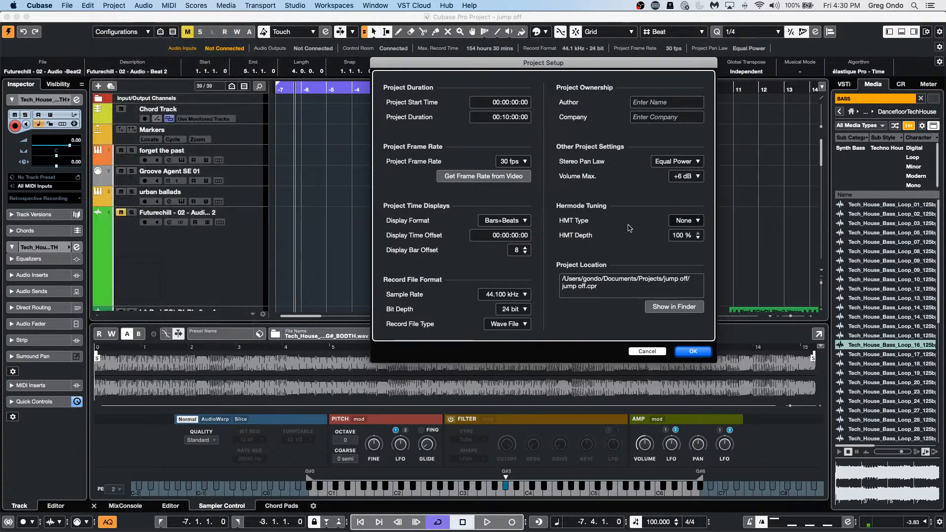
left_click(524, 252)
left_click(524, 253)
left_click(524, 253)
left_click(524, 253)
left_click(524, 253)
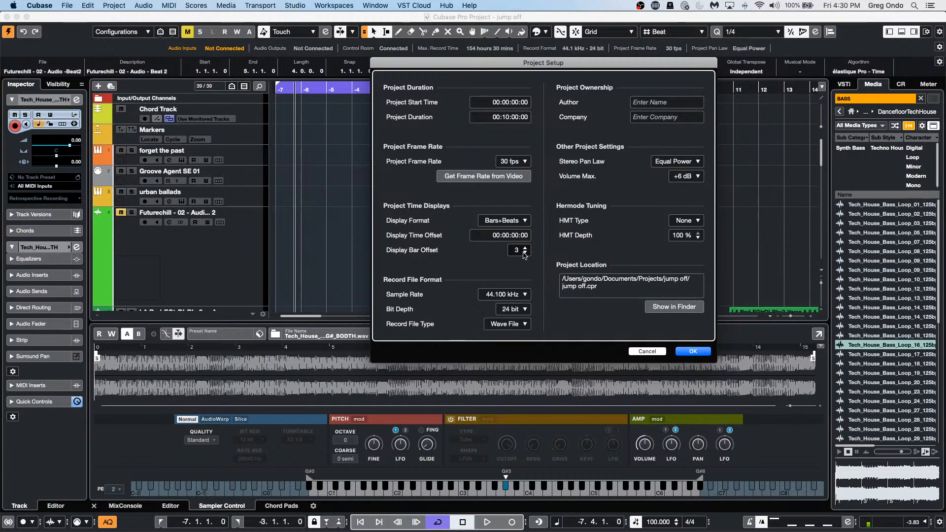
left_click(524, 252)
left_click(525, 252)
left_click(524, 252)
left_click(524, 252)
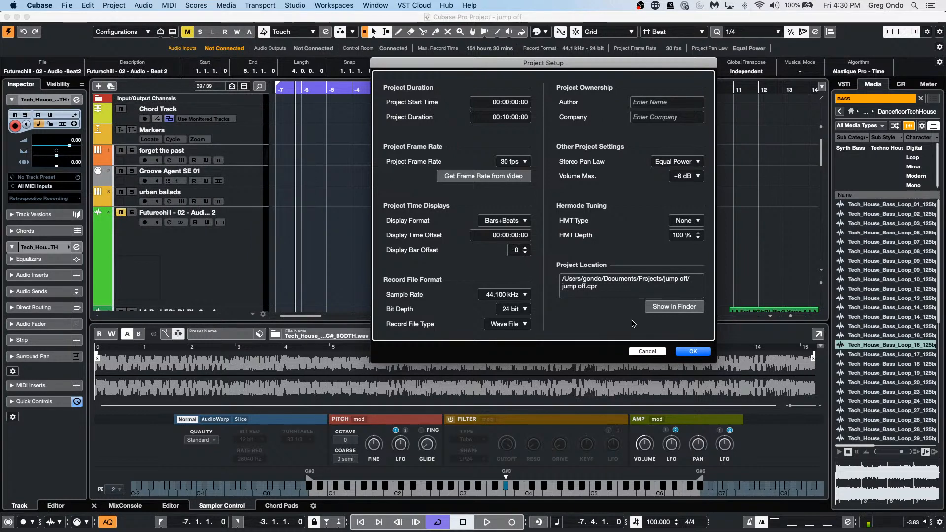
left_click(693, 351)
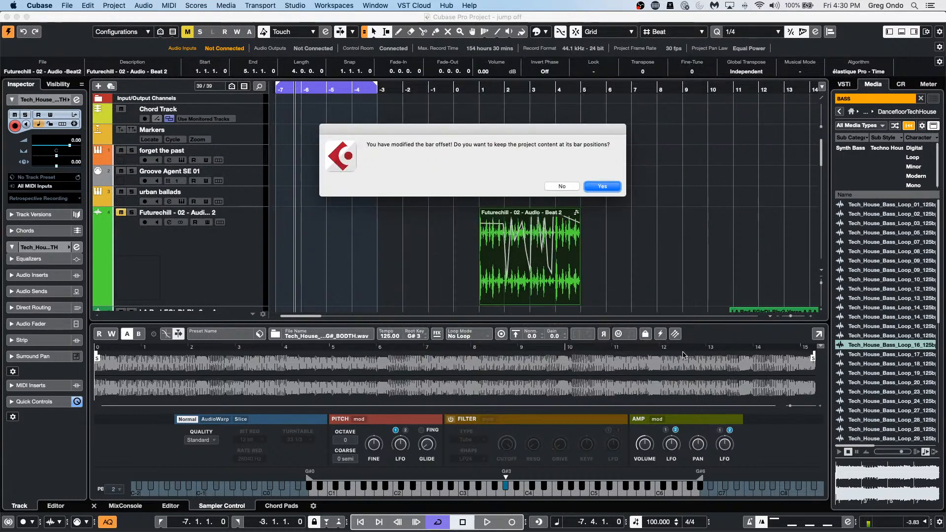
left_click(601, 186)
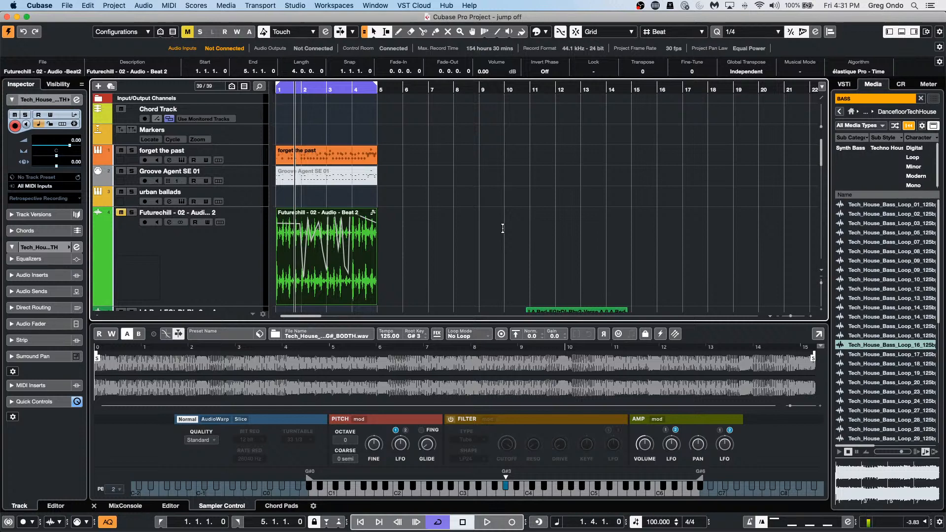
Step: Open tempo detect jazz.cpr from Recent Projects and zoom out to show it from bar 1
left_click(67, 5)
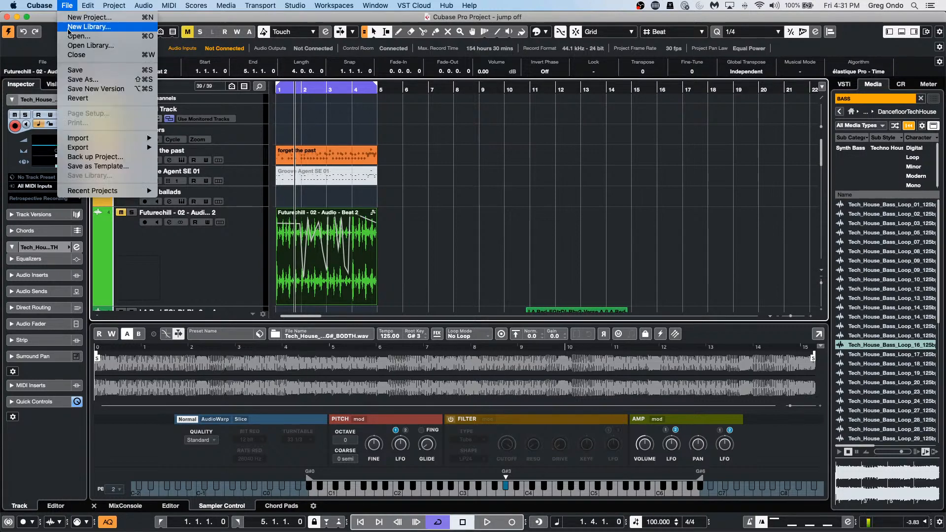
mouse_move(91, 192)
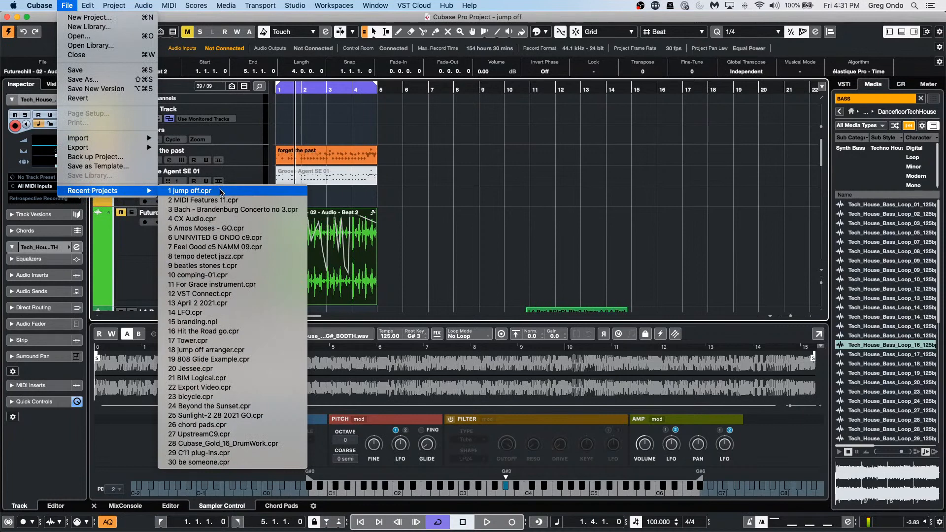
left_click(221, 256)
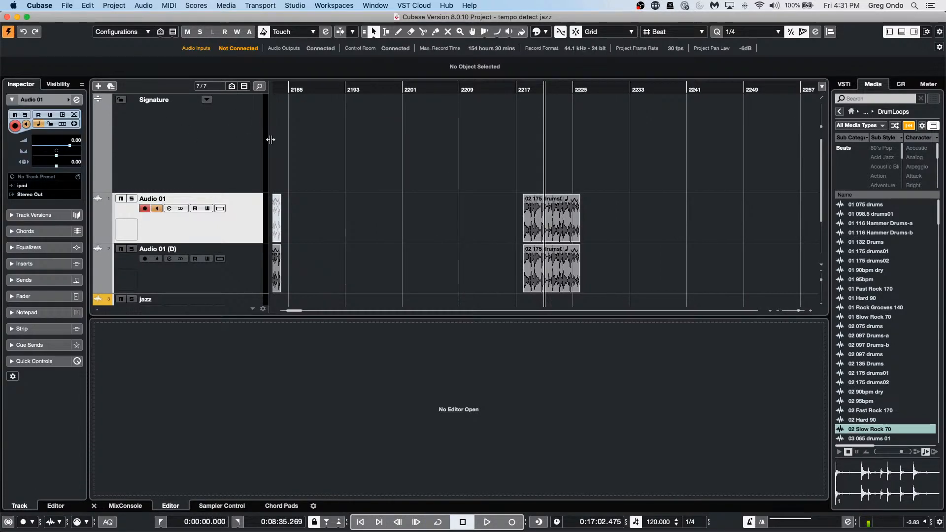
scroll(394, 209, "down", 3)
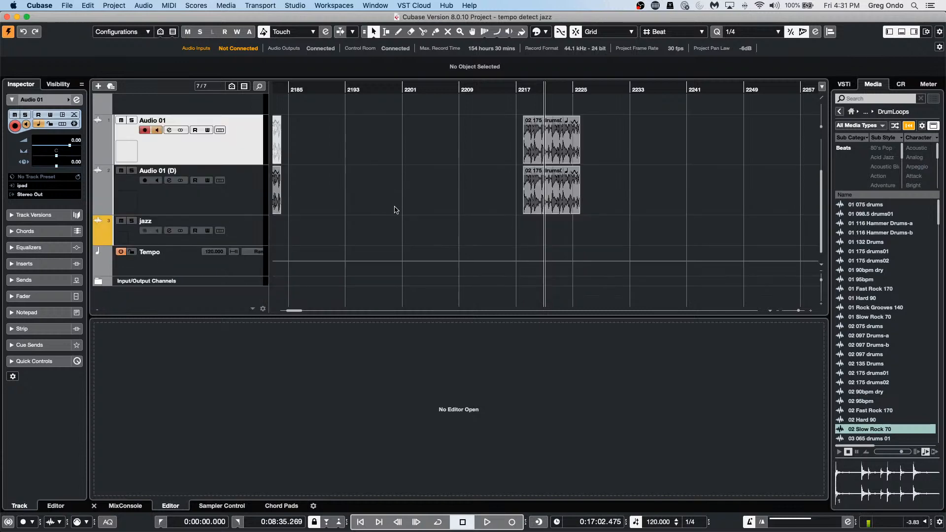
scroll(400, 210, "up", 3)
left_click_drag(366, 92, 368, 9)
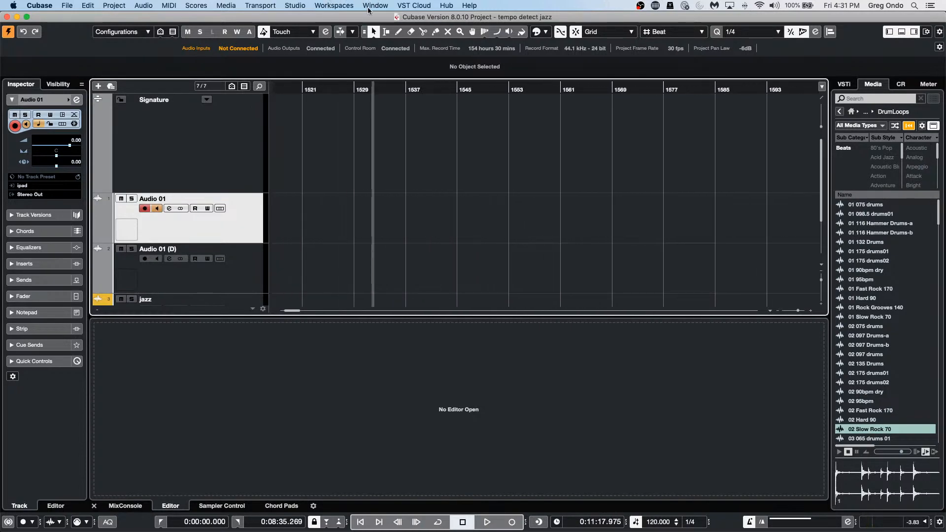
left_click_drag(365, 95, 1, 75)
scroll(394, 256, "down", 3)
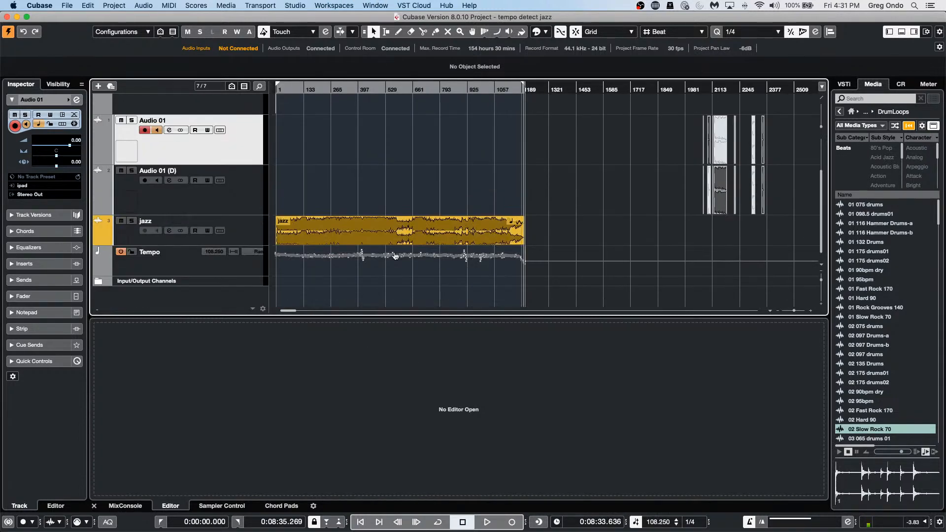
Step: Revert tempo detect jazz to its saved version and make the jazz audio track taller
left_click(67, 5)
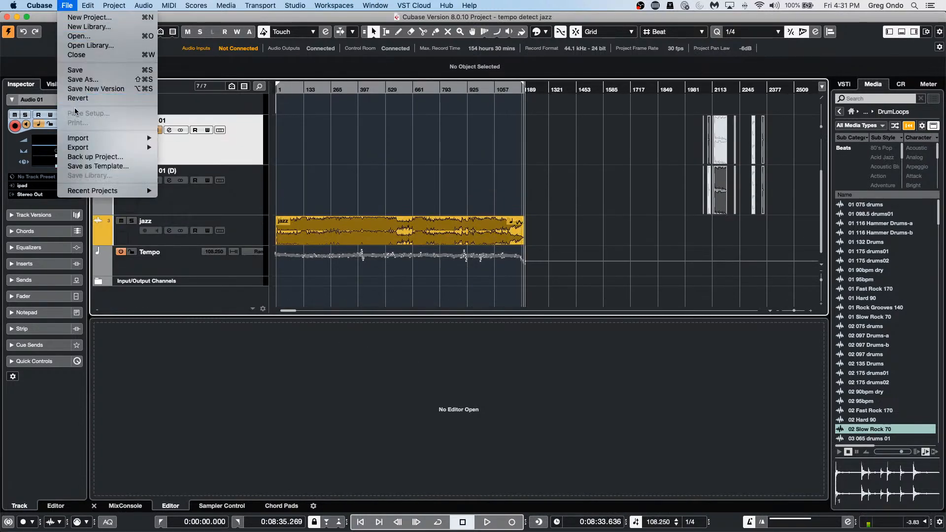
left_click(88, 99)
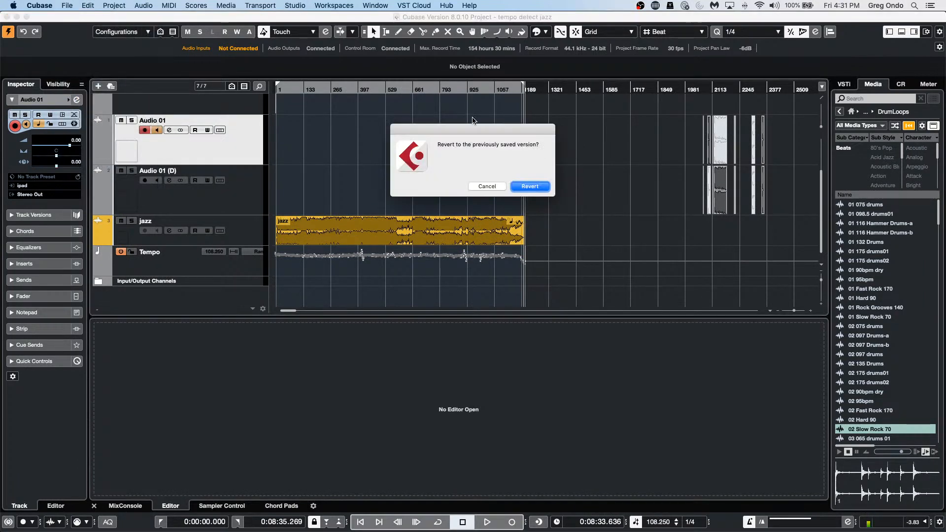
left_click(528, 187)
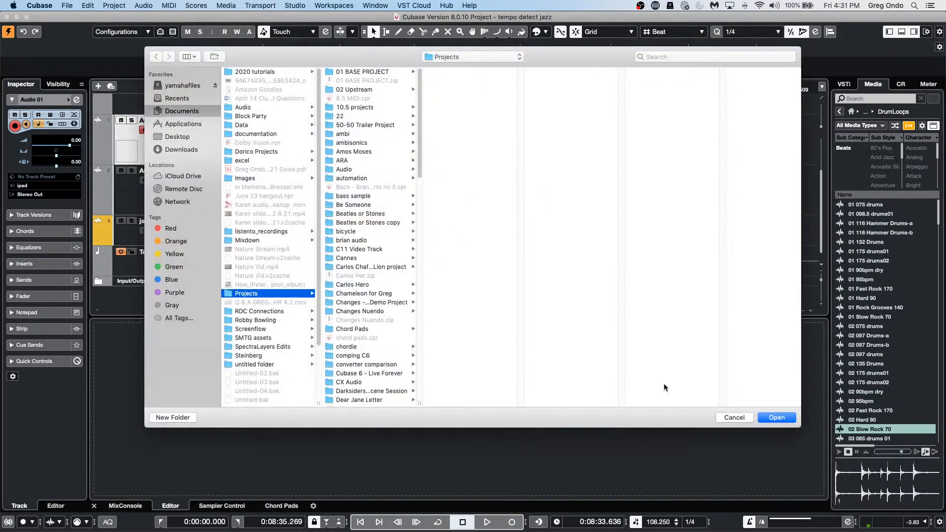
left_click(774, 418)
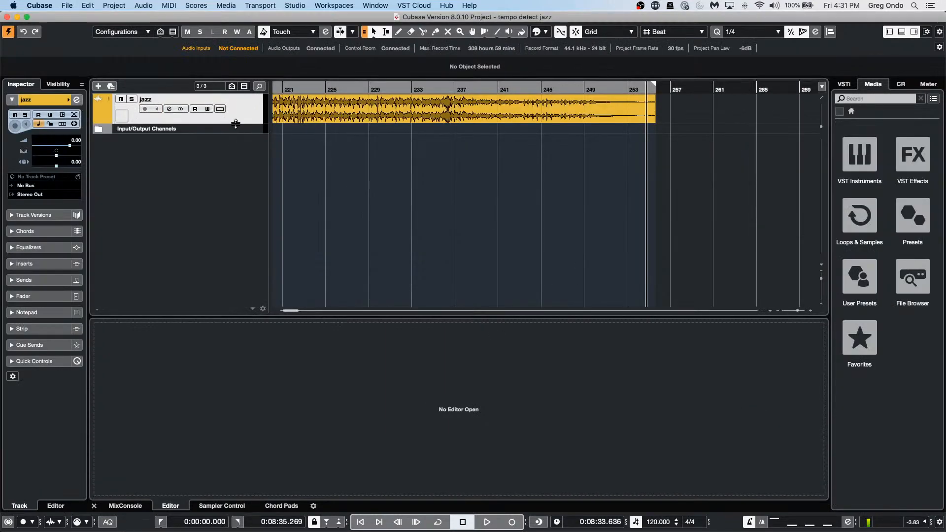
left_click_drag(235, 124, 235, 154)
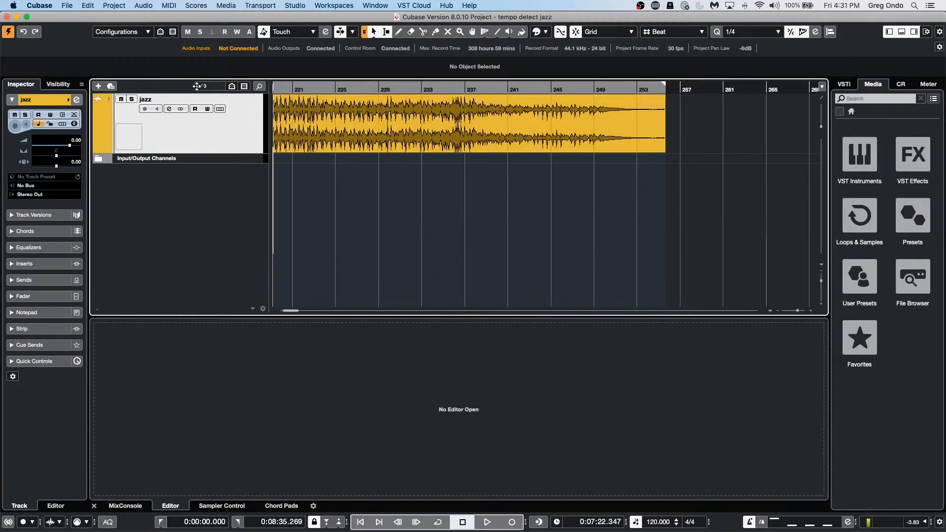
Step: Play the jazz recording from the project start and select its audio event
key("Home")
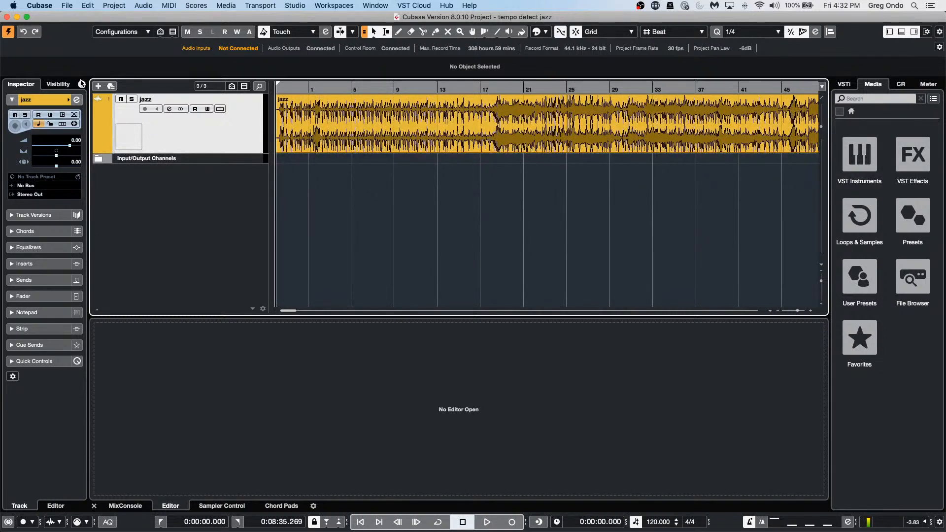
key("space")
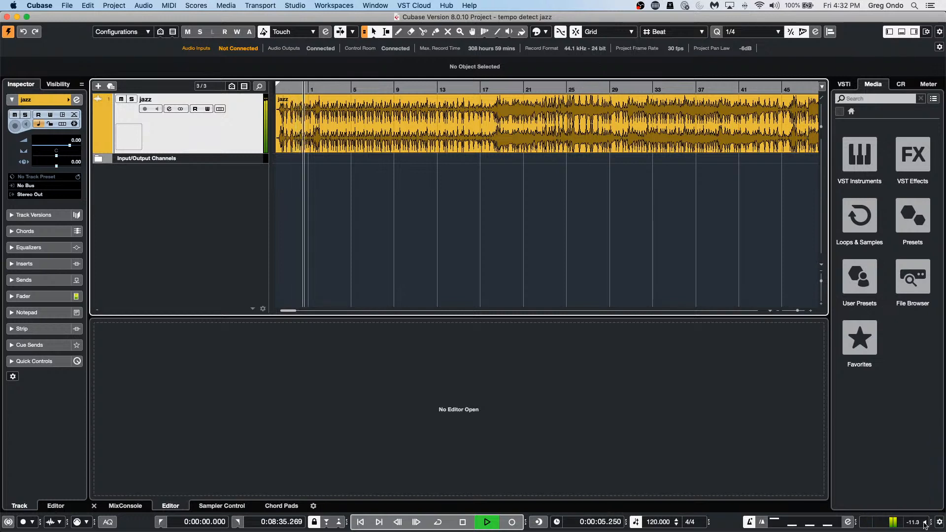
left_click(394, 153)
Step: Run Tempo Detection on the jazz event, enabling Offbeat Correction, then close the panel
left_click(87, 6)
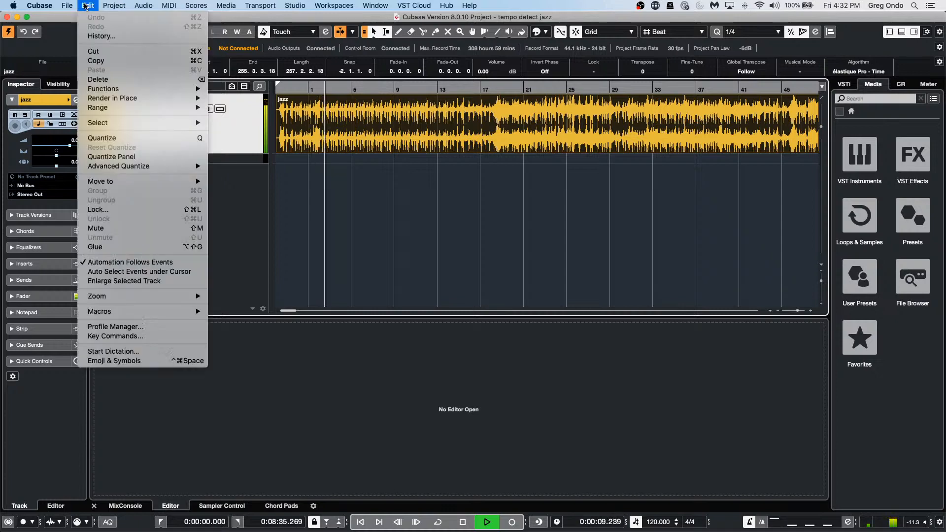
mouse_move(114, 5)
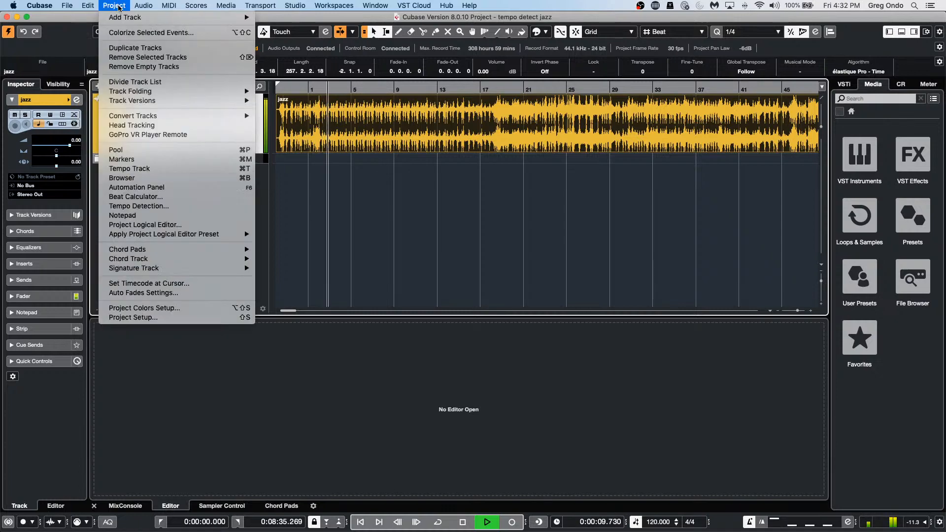
left_click(177, 206)
left_click(561, 271)
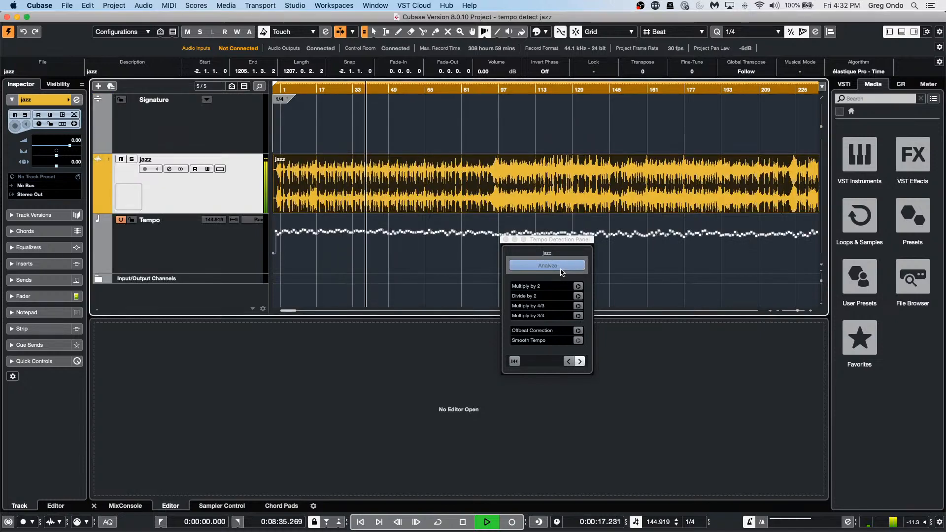
left_click(578, 331)
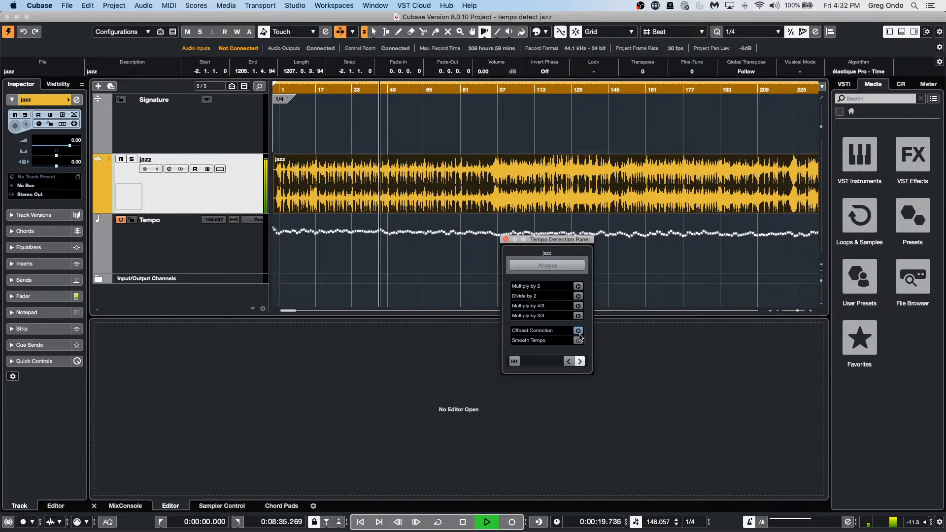
left_click(506, 240)
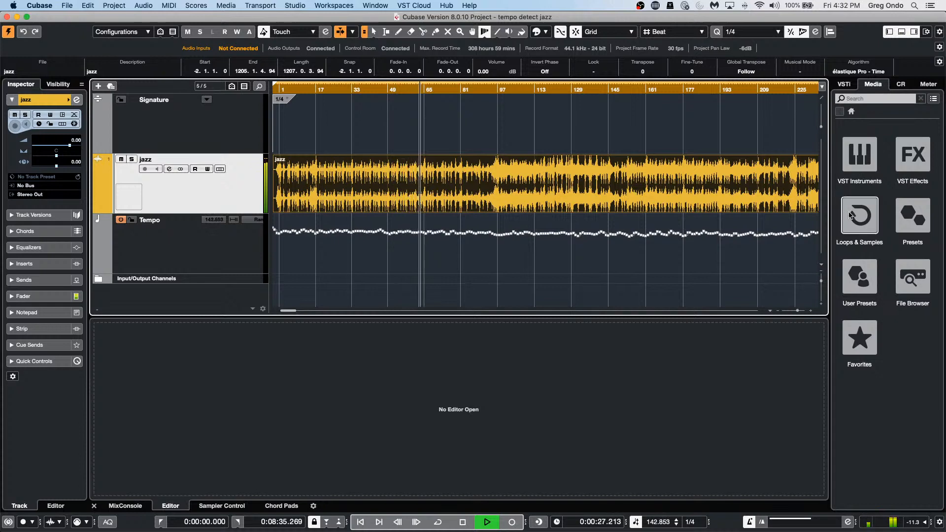
Step: Add Groove Agent from the VST Instruments media browser as a new instrument track
left_click(860, 164)
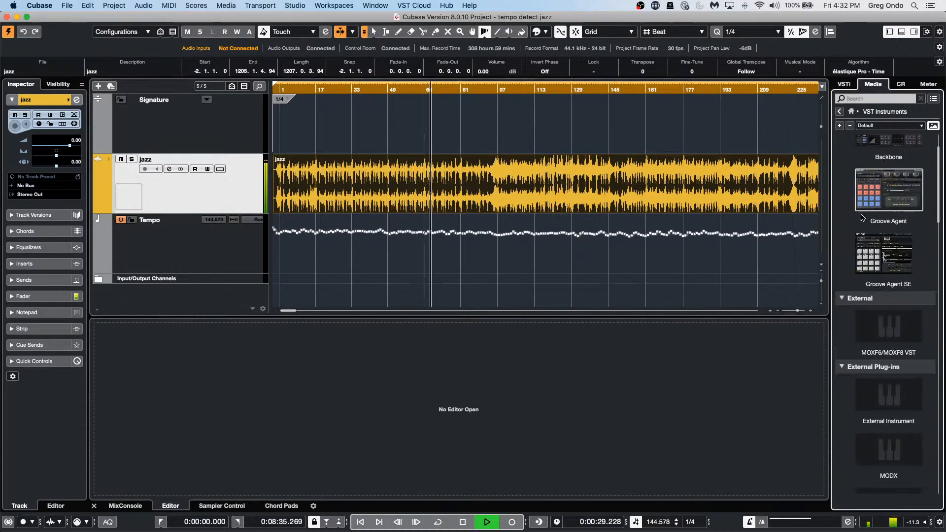
left_click_drag(896, 273, 214, 292)
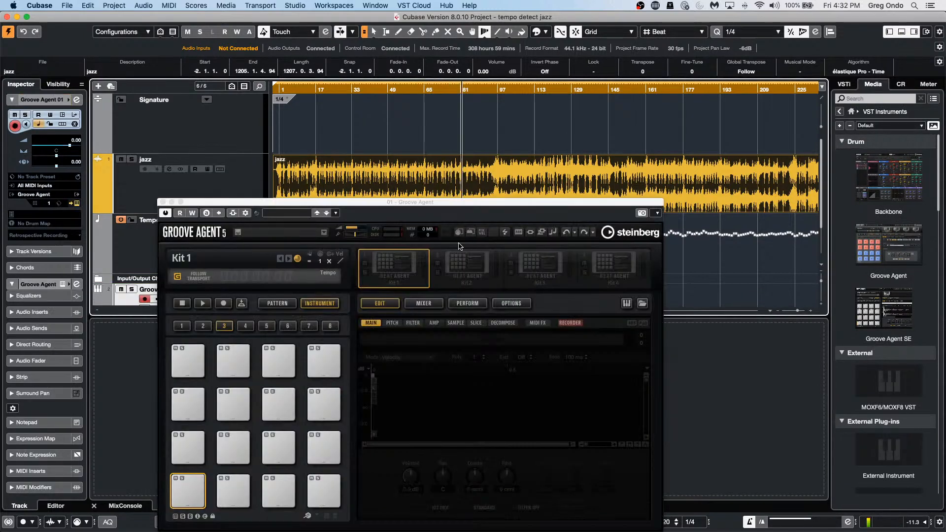
left_click(276, 89)
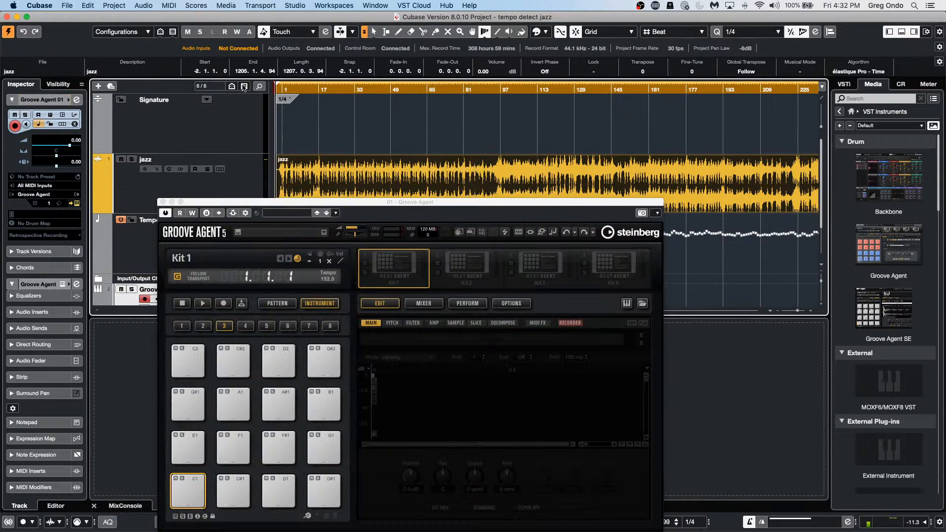
Step: Load the Percussion Agent Disco Craze kit with patterns into Kit 1
right_click(390, 284)
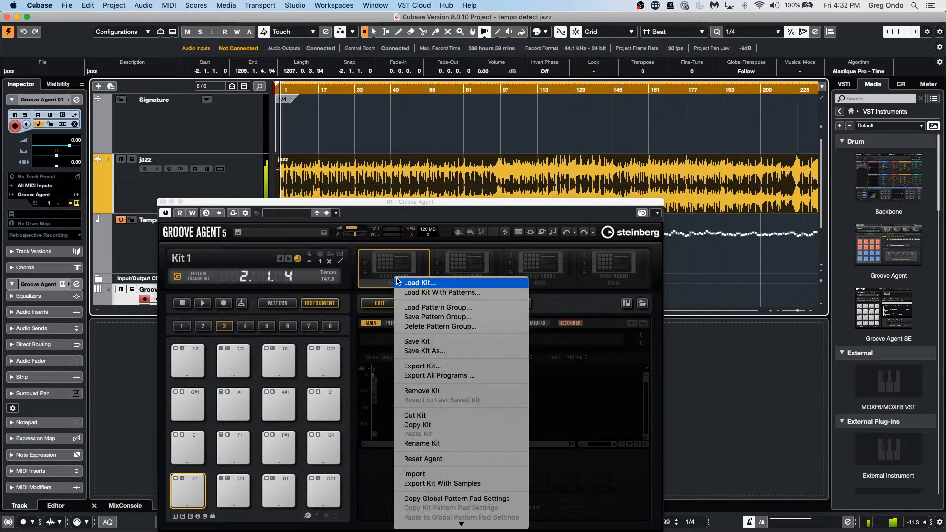
left_click(422, 293)
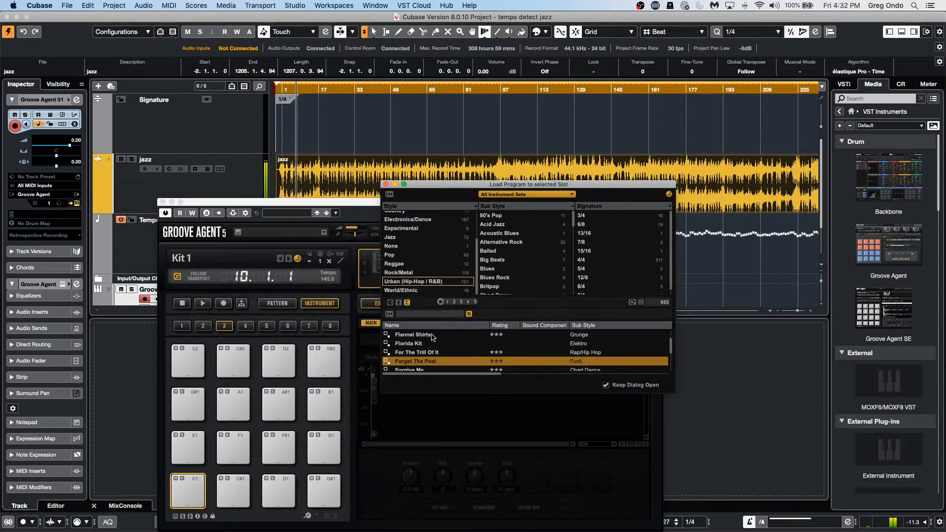
left_click(500, 195)
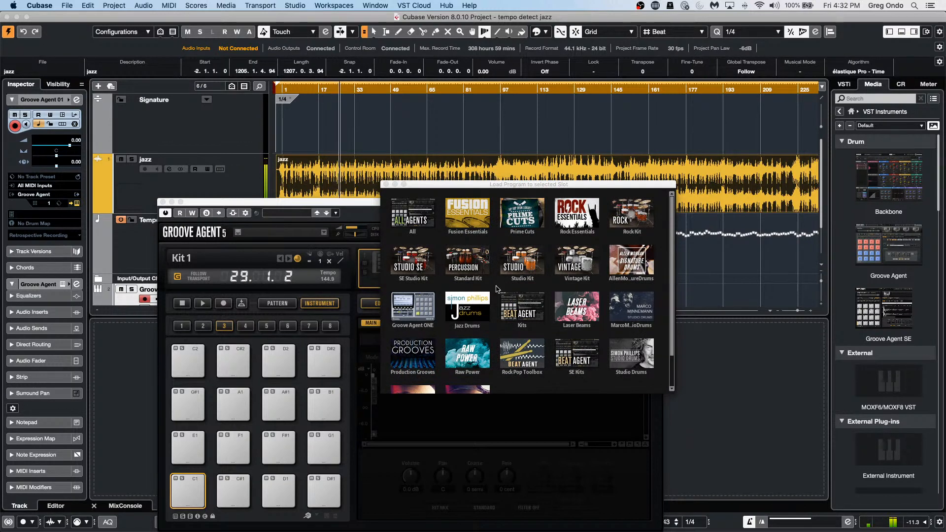
left_click(459, 258)
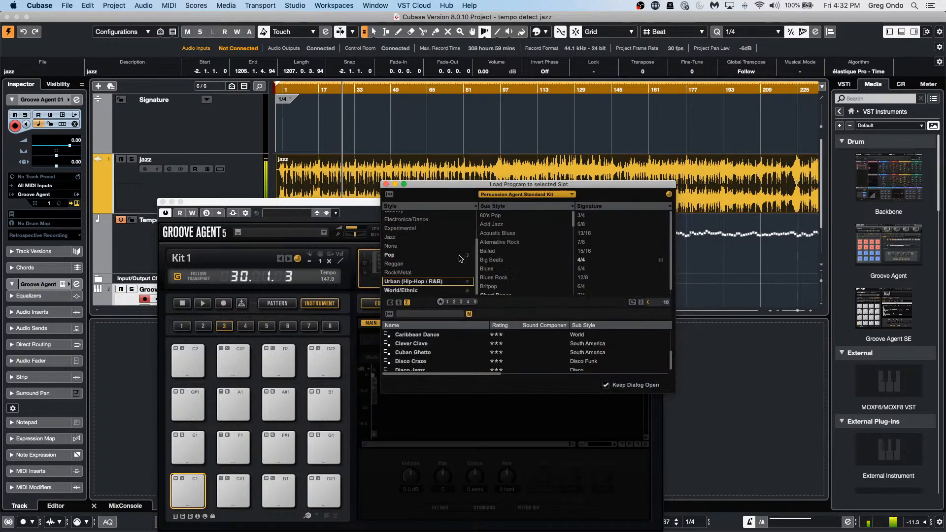
double_click(430, 362)
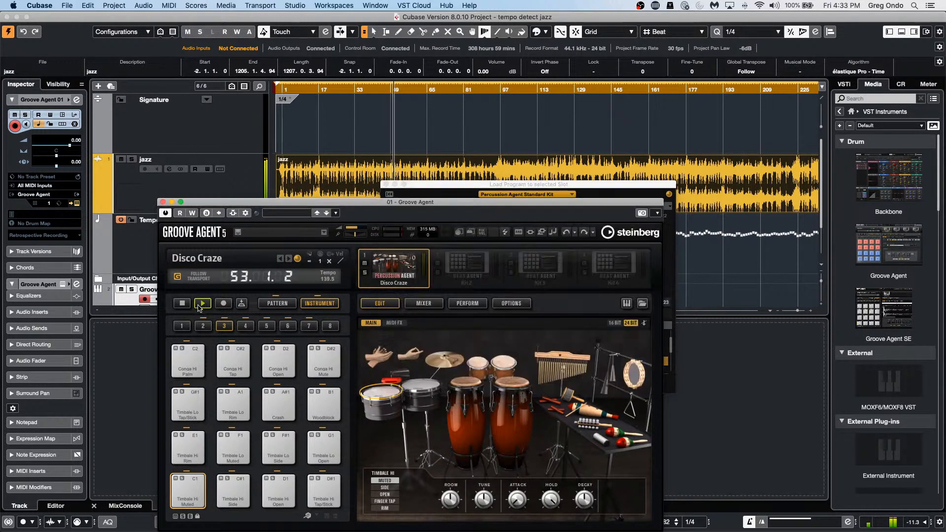
Step: Play Disco Craze in pattern mode, lower Shaker complexity, choose Groove 2, then tidy the windows
left_click(201, 305)
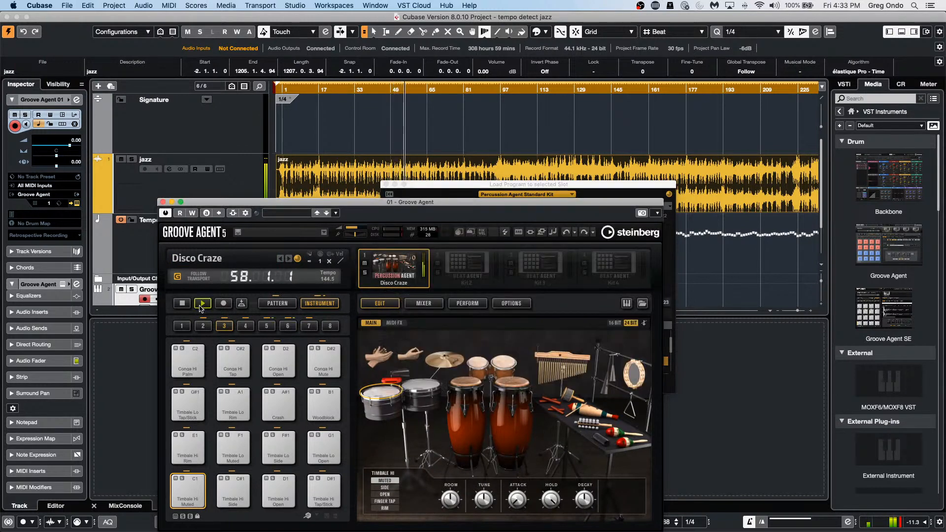
left_click(278, 303)
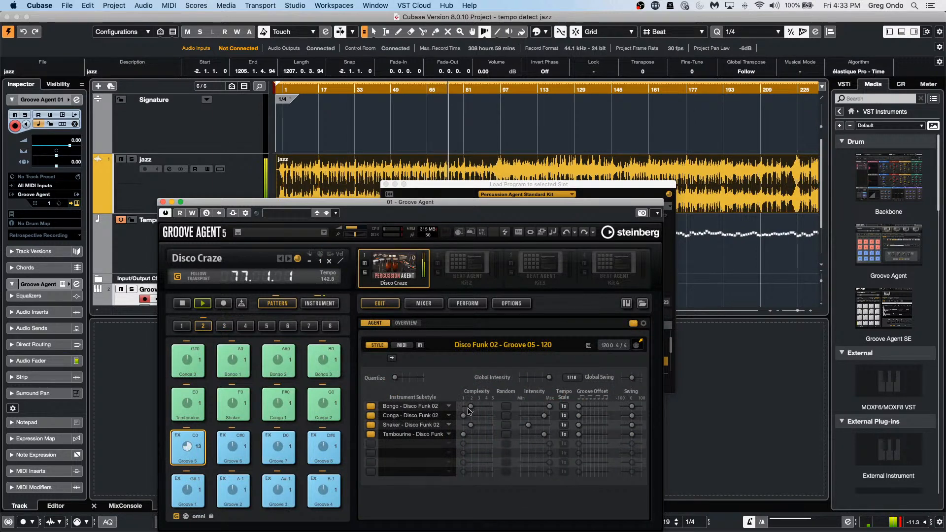
left_click_drag(471, 424, 466, 429)
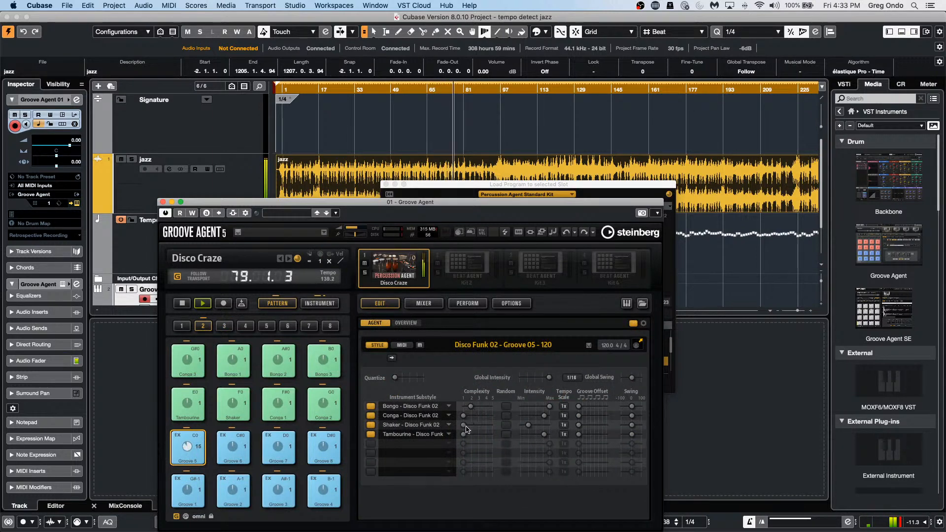
left_click(233, 489)
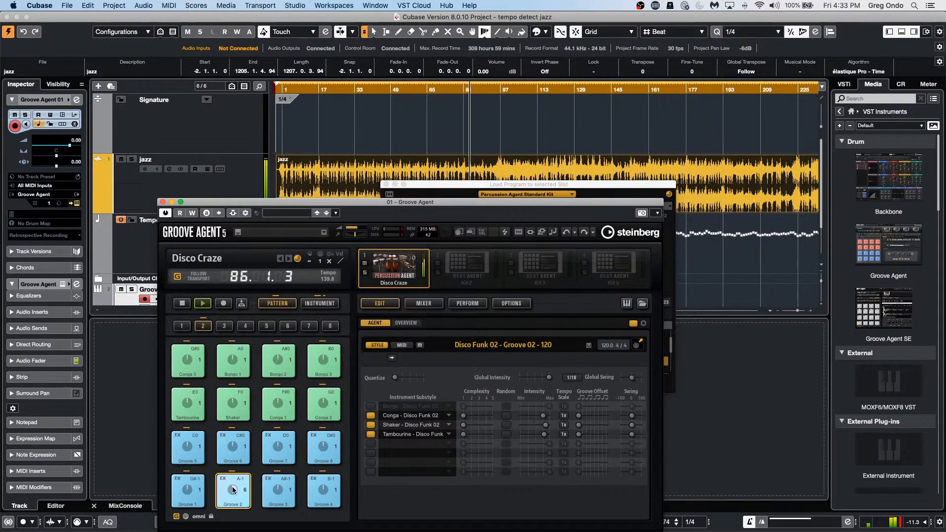
left_click(386, 184)
left_click_drag(370, 203, 562, 256)
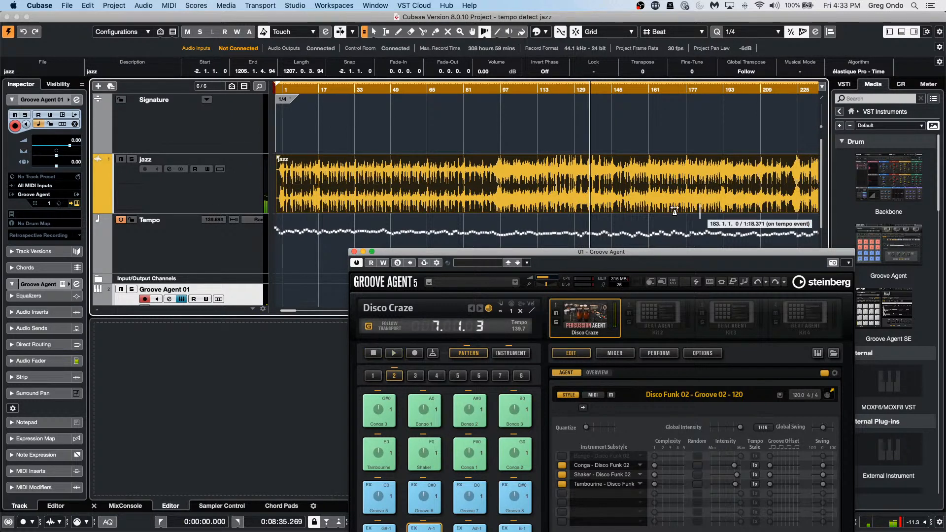
Step: Close the Groove Agent plugin window to reveal the jazz, Tempo and Groove Agent 01 tracks
left_click(354, 252)
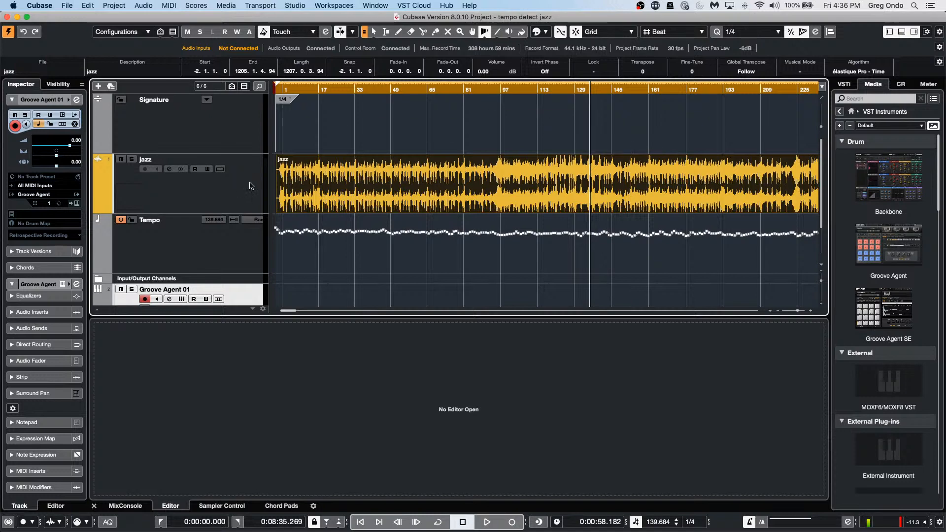
Step: Set the loop range from bar 1 to bar 13 and return to the Object Selection tool
left_click(288, 90)
left_click_drag(287, 90, 270, 129)
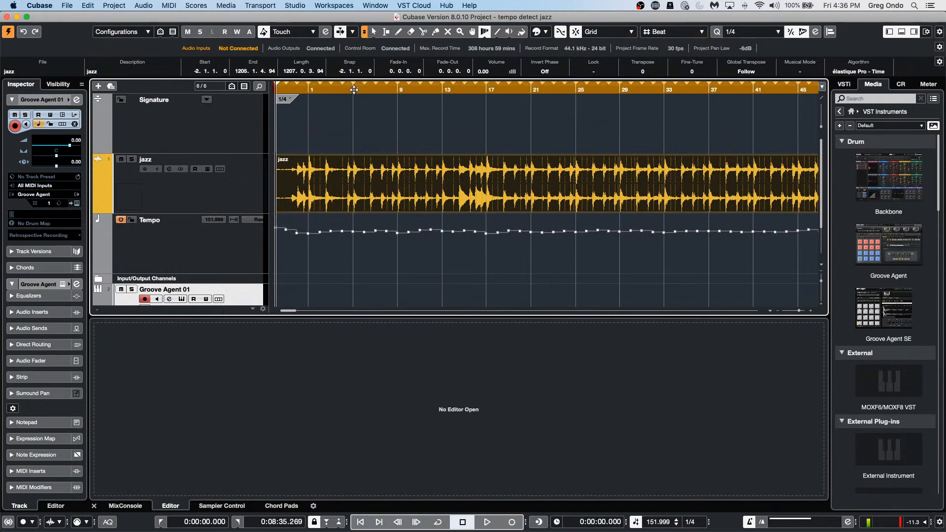
left_click(442, 88, "alt")
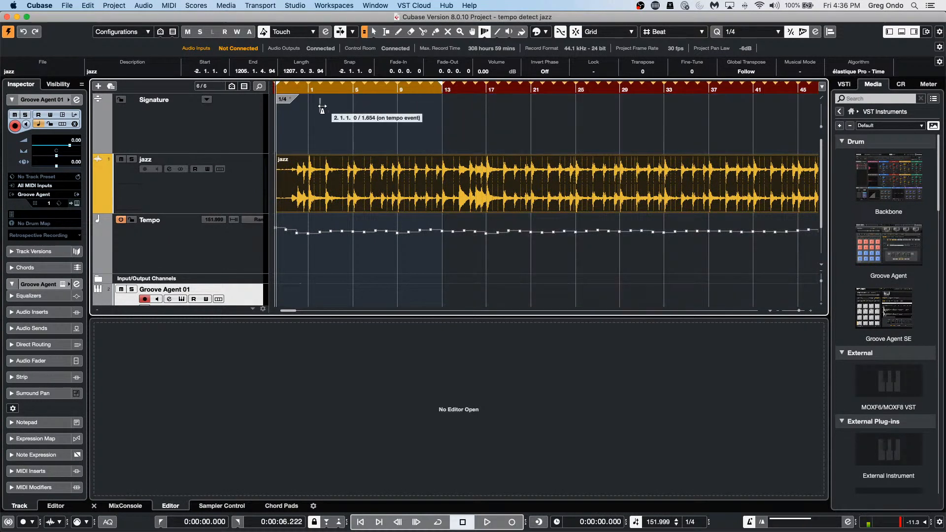
right_click(353, 117)
left_click(353, 117)
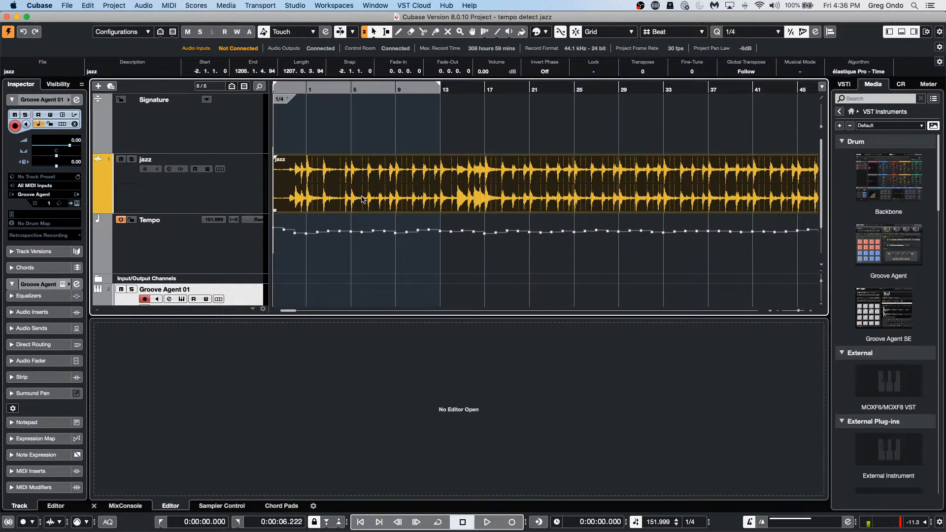
Step: Set the Control Room main monitor to -17.4 dB and play with Cycle on
left_click(904, 84)
left_click_drag(886, 397, 868, 420)
key("space")
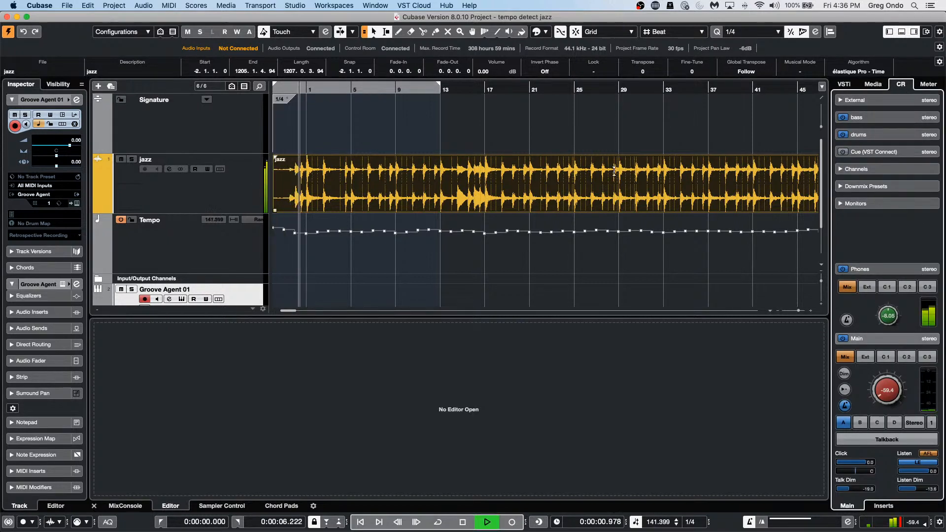
left_click_drag(878, 405, 881, 366)
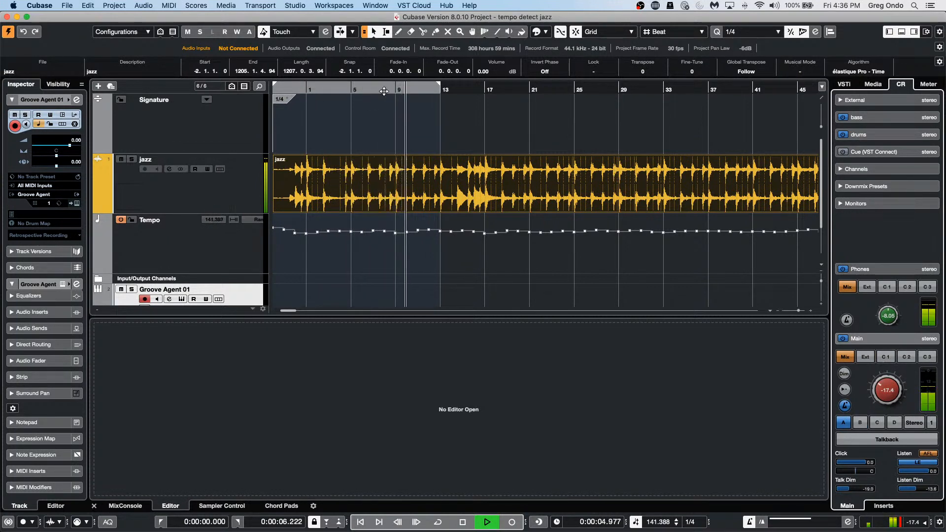
left_click(386, 88)
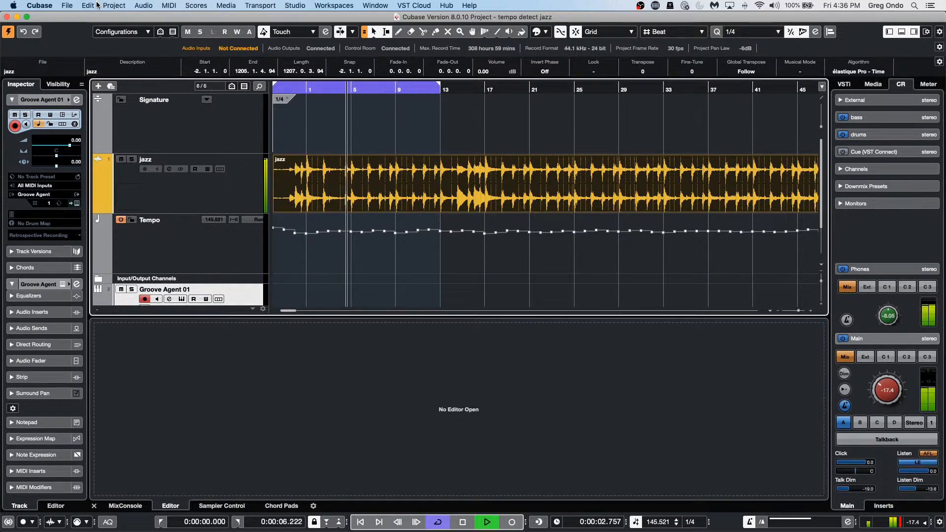
Step: Queue tempo detect jazz.wav as a 48 kHz, 24-bit Wave mixdown job
left_click(66, 6)
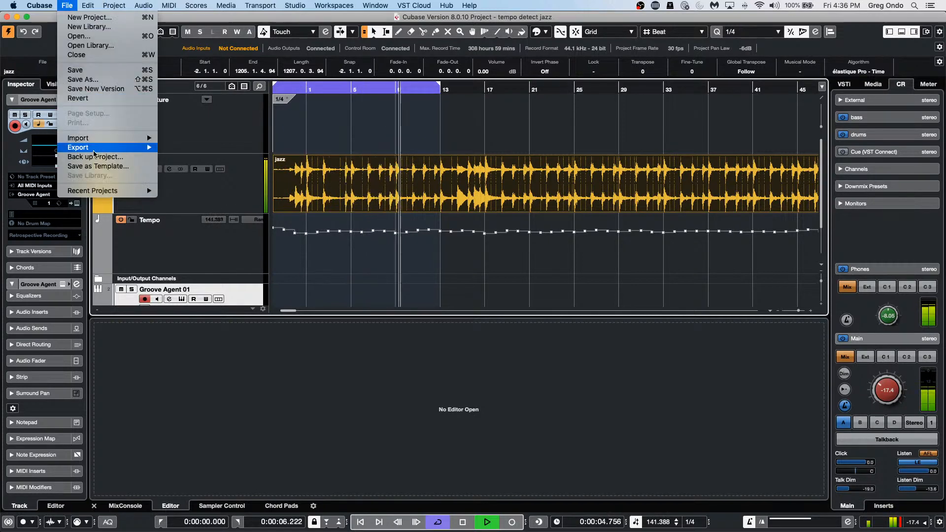
mouse_move(113, 147)
left_click(197, 148)
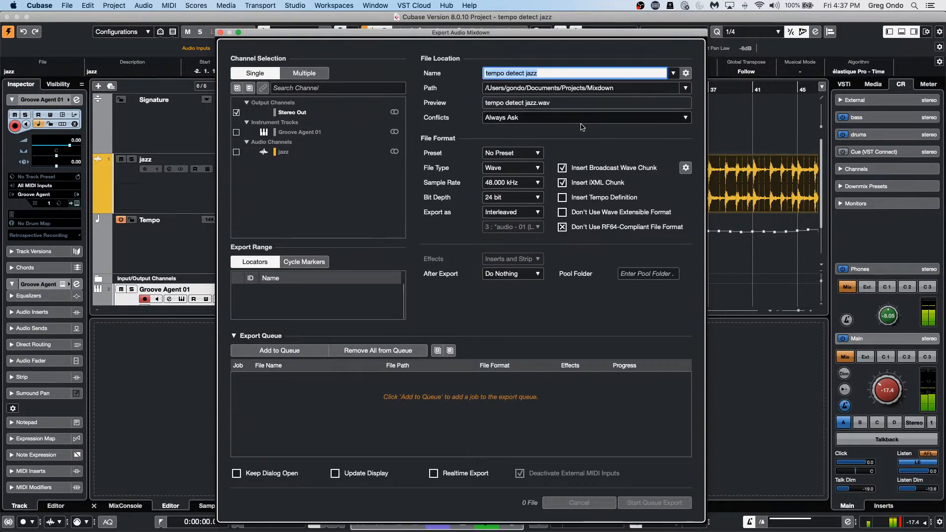
left_click(280, 351)
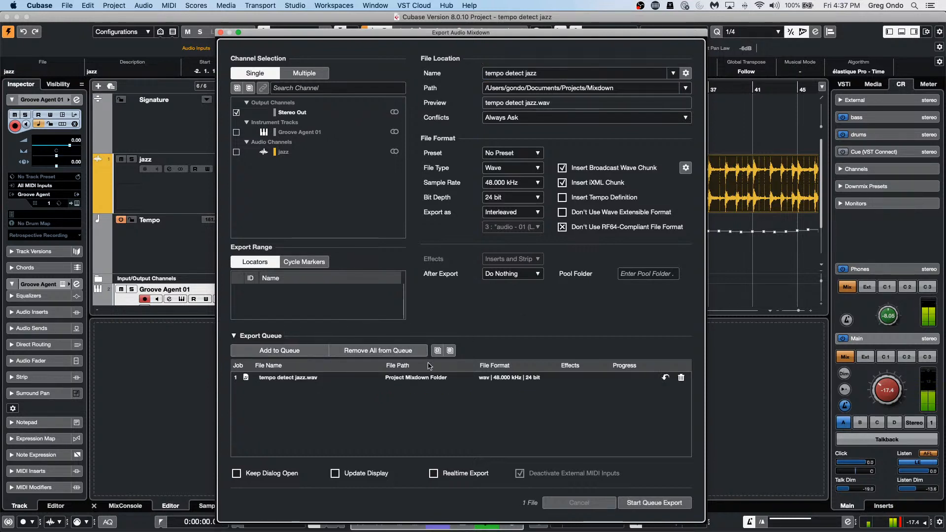
Step: Start the queued export of tempo detect jazz.wav and return to the project
left_click(674, 504)
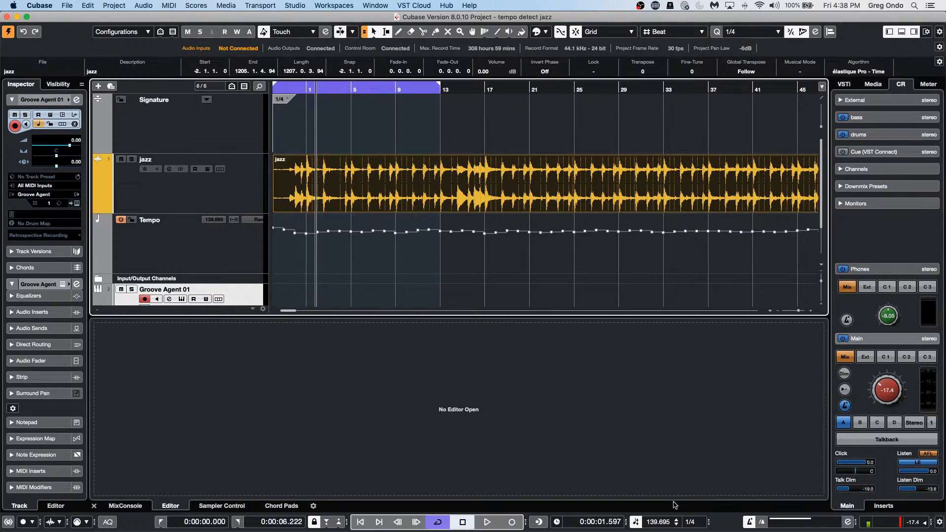
Step: Switch to the Draw tool and draw a volume envelope ramp across the jazz event
right_click(583, 191)
left_click(608, 189)
mouse_move(545, 185)
left_mouse_down()
mouse_move(584, 168)
mouse_move(620, 182)
mouse_move(628, 173)
mouse_move(712, 174)
mouse_move(688, 174)
left_mouse_up()
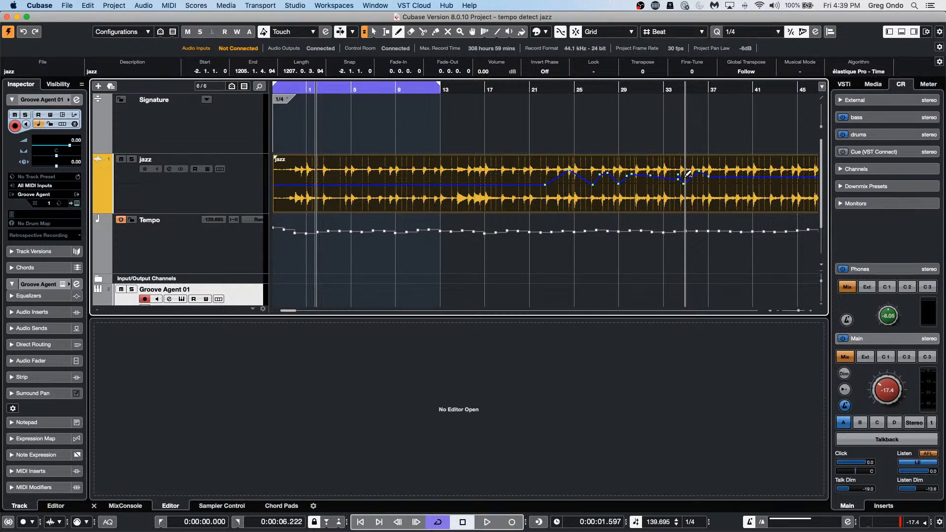
left_click(938, 33)
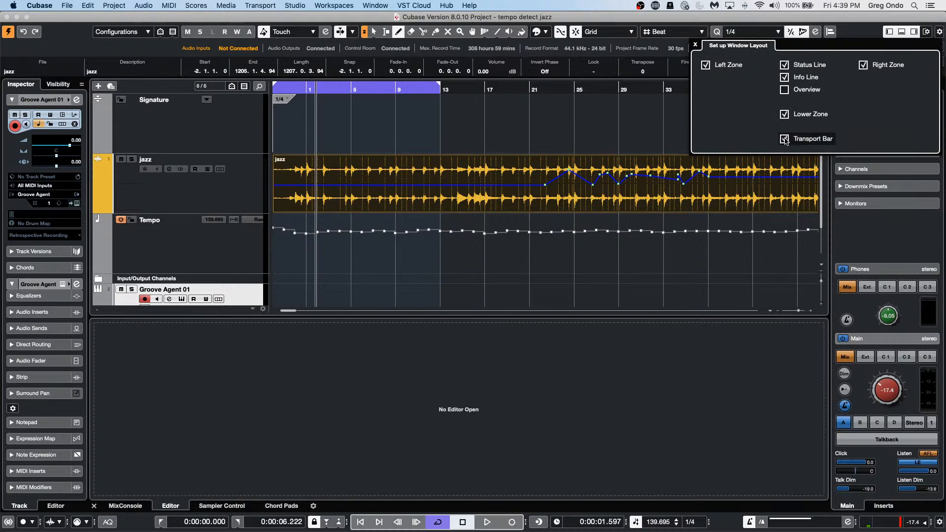
left_click(927, 32)
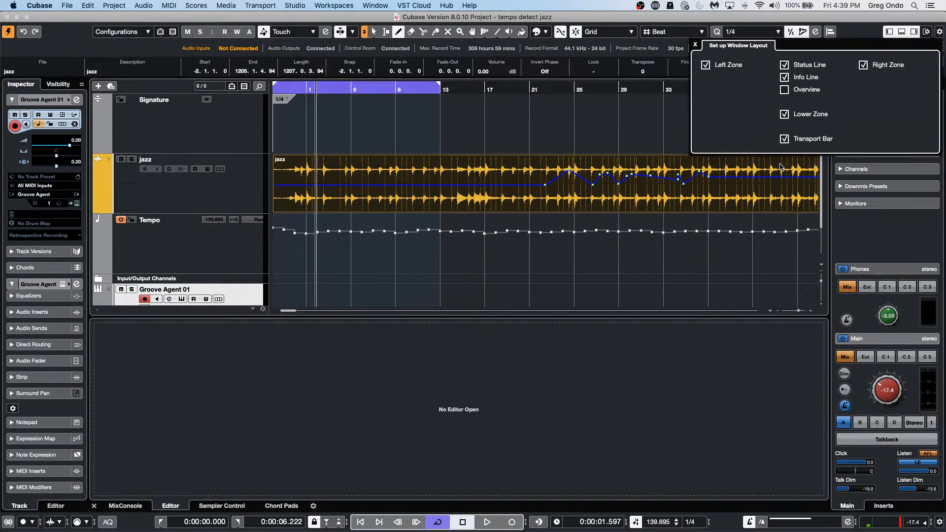
left_click(783, 140)
left_click(784, 140)
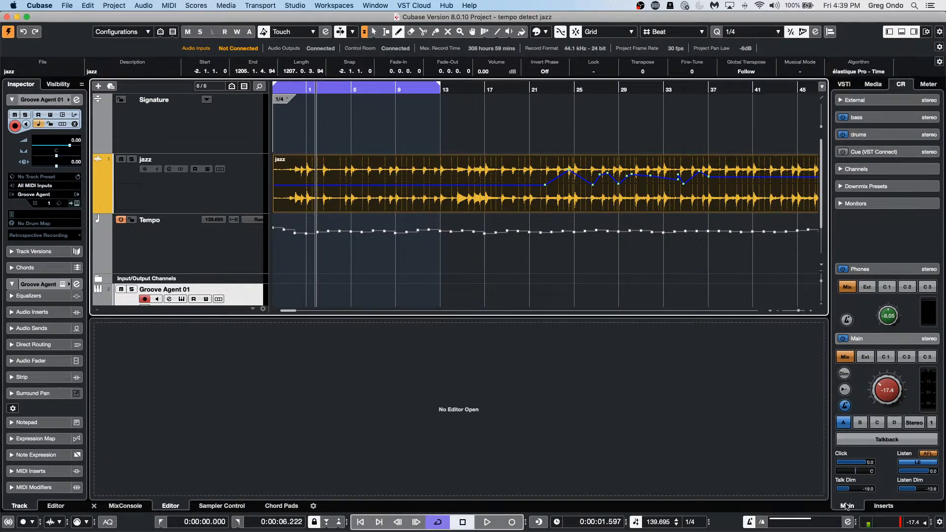
key("F2")
key("F2")
key("F2")
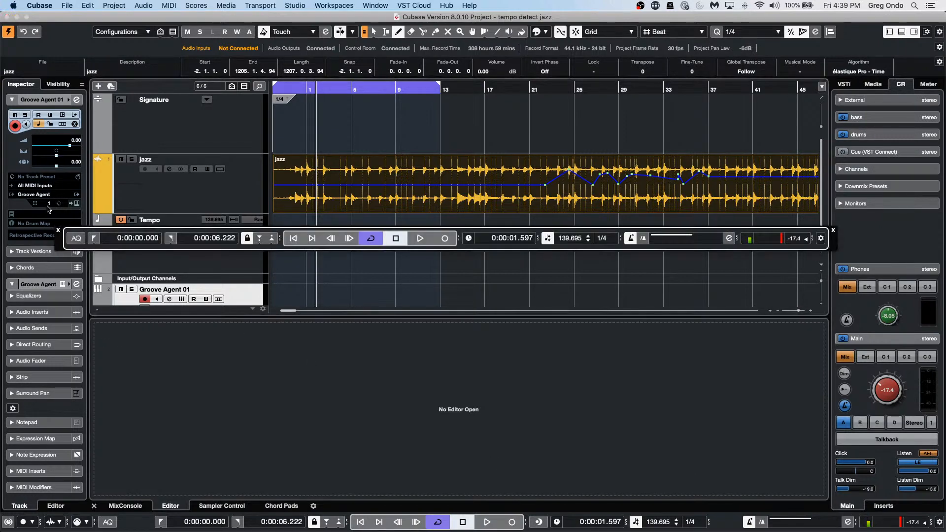
left_click(57, 230)
key("F2")
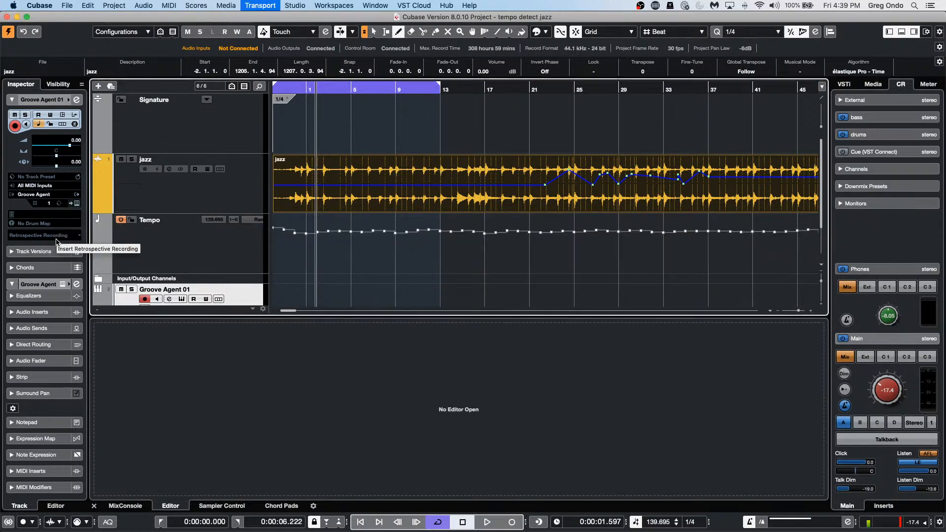
key("F2")
key("F2")
key("F2")
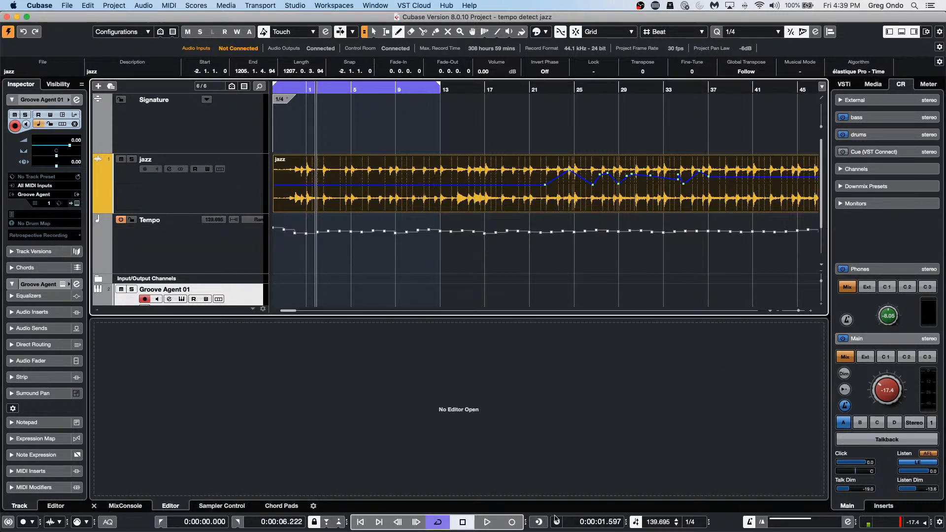
key("F2")
key("F2")
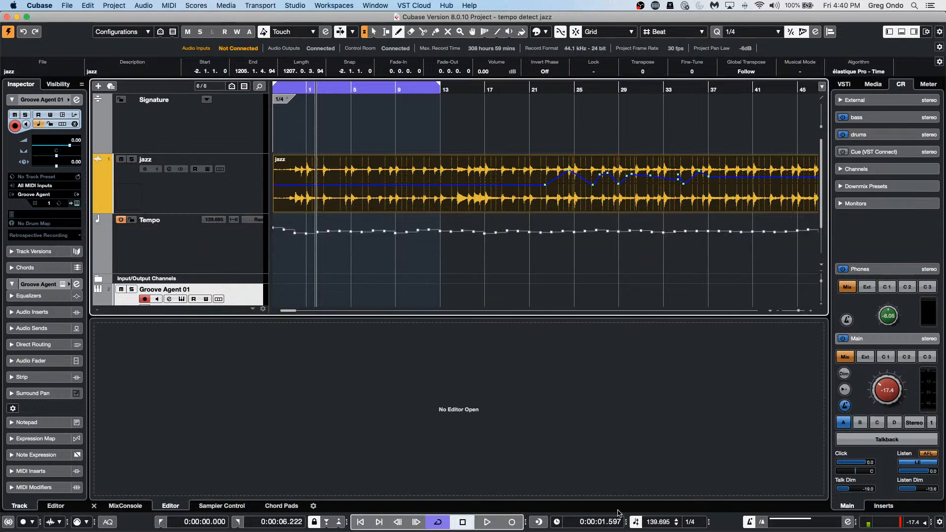
Step: Hide and then restore the bottom transport bar through the window layout options
left_click(926, 32)
left_click(784, 139)
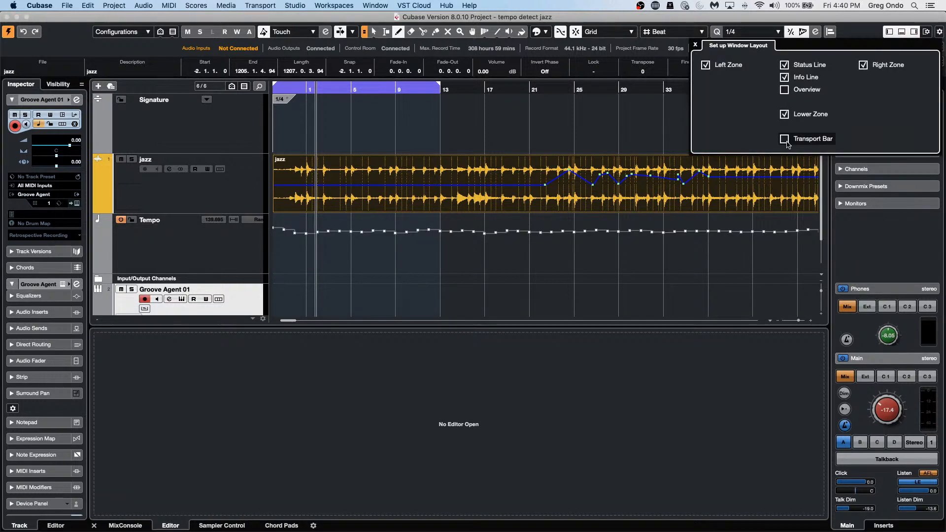
left_click(784, 139)
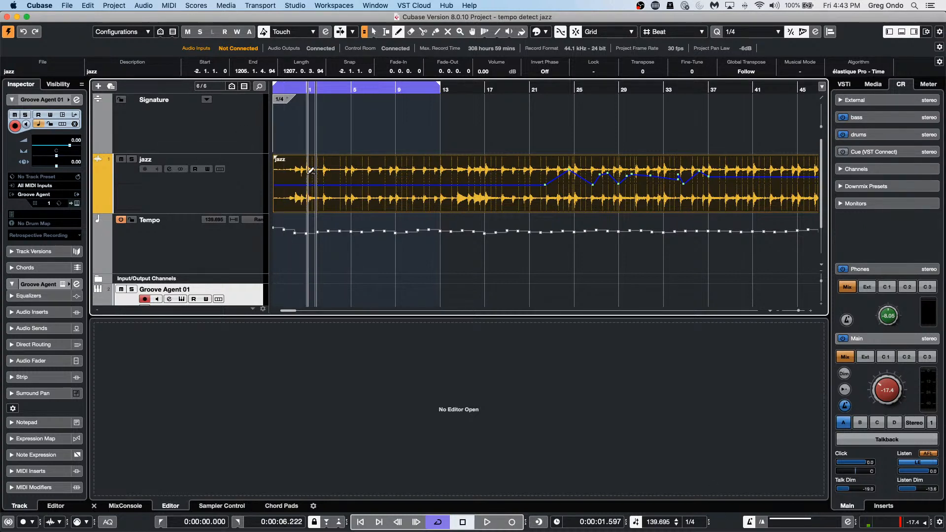
Step: Revert tempo detect jazz to its saved version and reopen it with only the jazz track
left_click(66, 6)
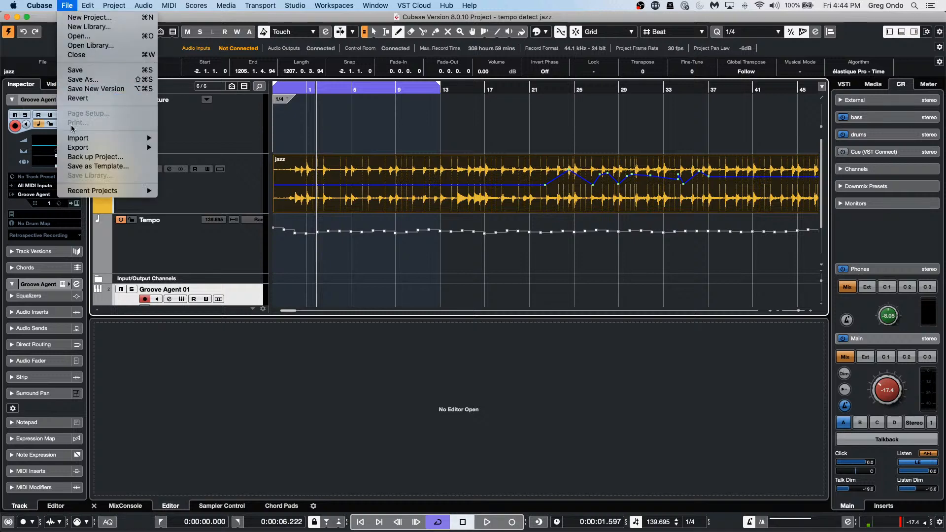
left_click(80, 99)
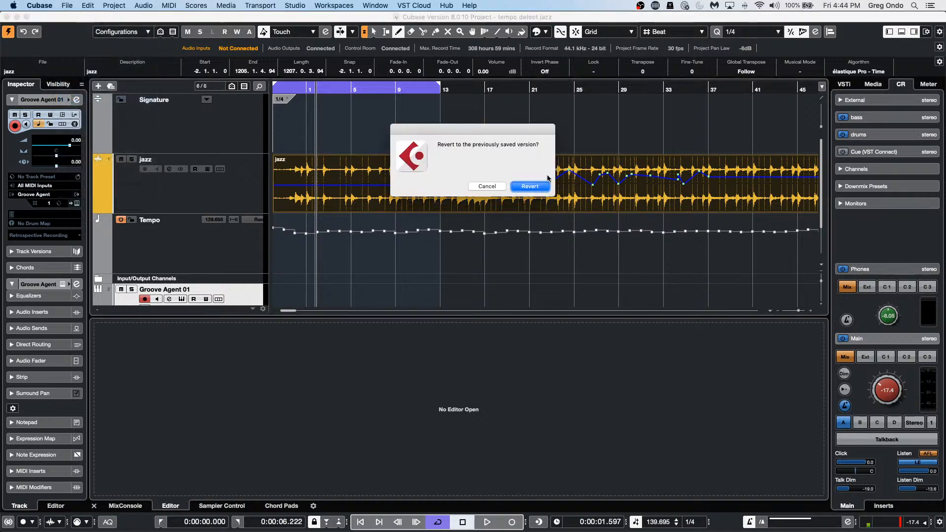
left_click(535, 187)
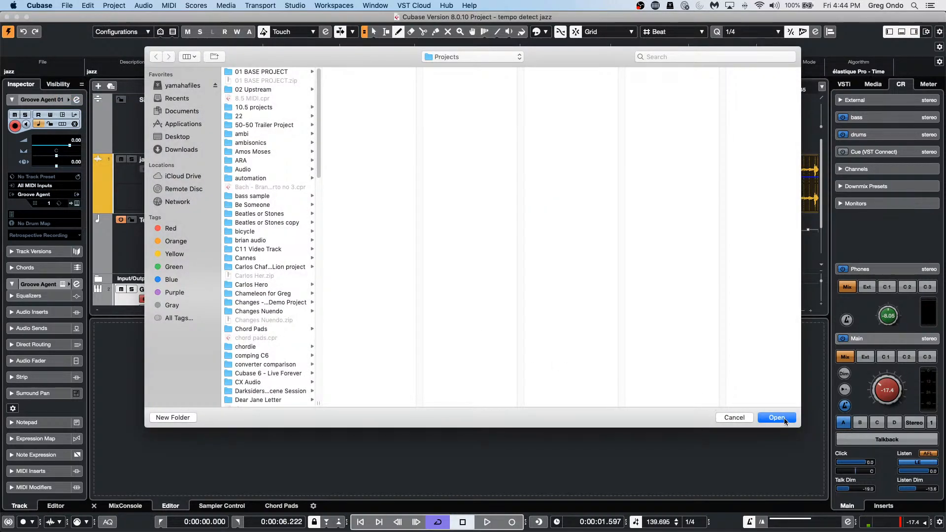
left_click(776, 418)
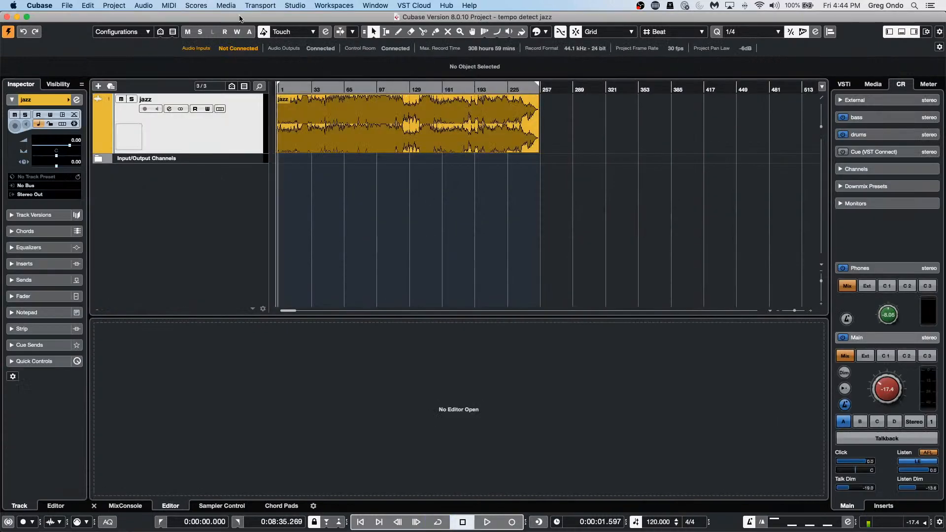
Step: Add a HALion Sonic SE 01 instrument track under the jazz audio track and close its plug-in window
right_click(192, 193)
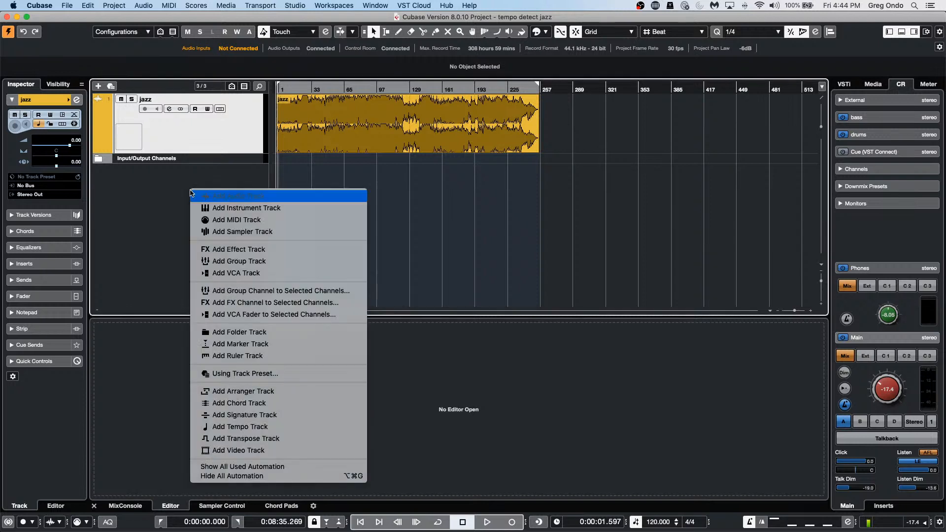
left_click(313, 208)
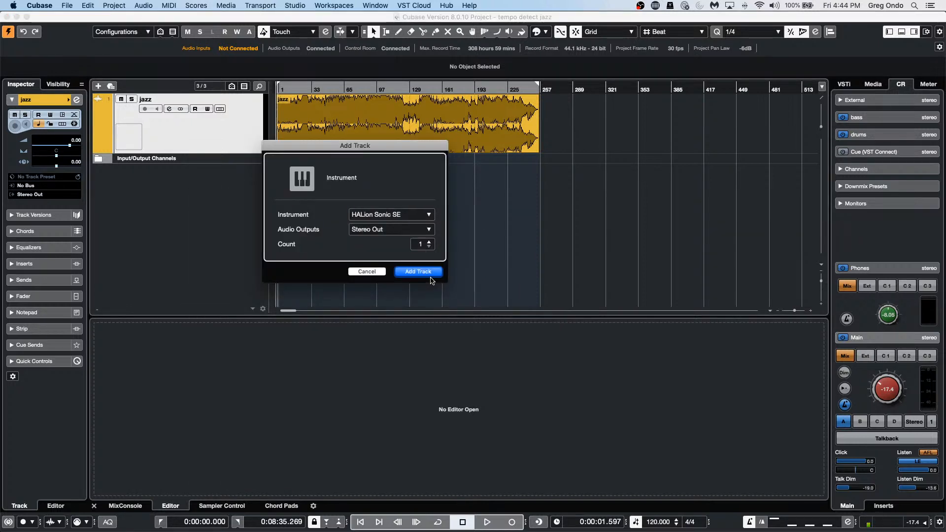
left_click(430, 276)
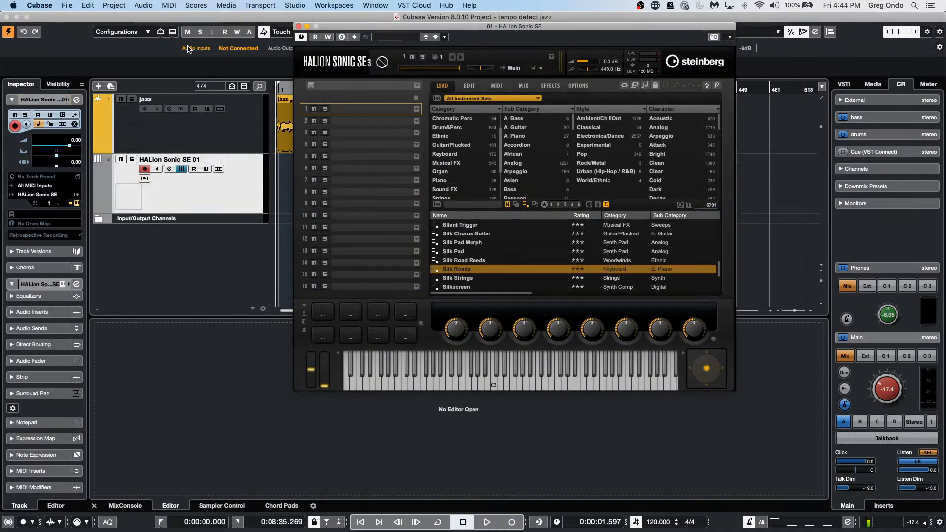
left_click(298, 25)
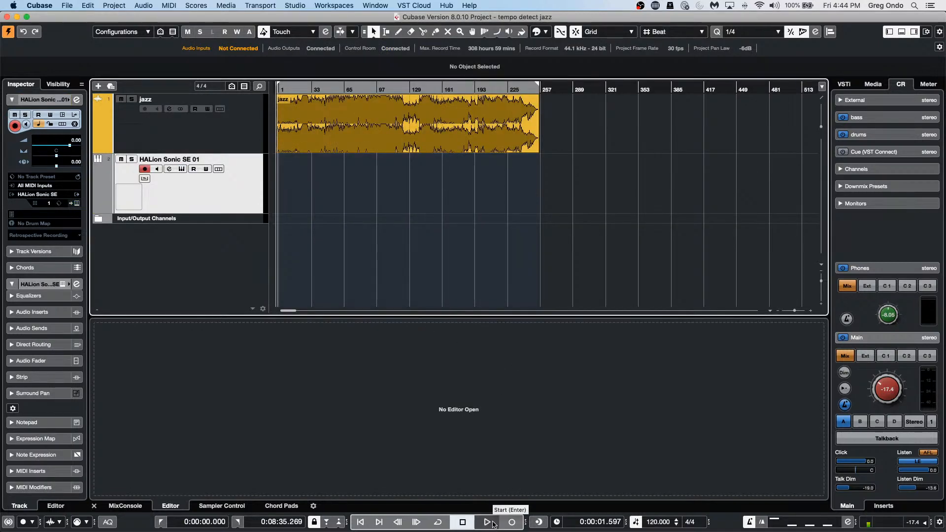
left_click(114, 5)
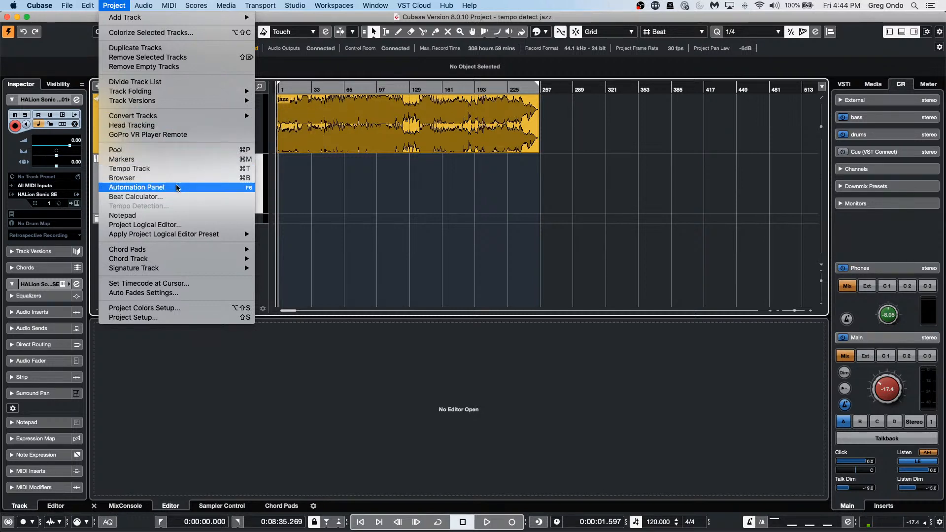
Step: Open the Beat Calculator, briefly play the jazz recording, and bring up Tap Tempo
left_click(176, 197)
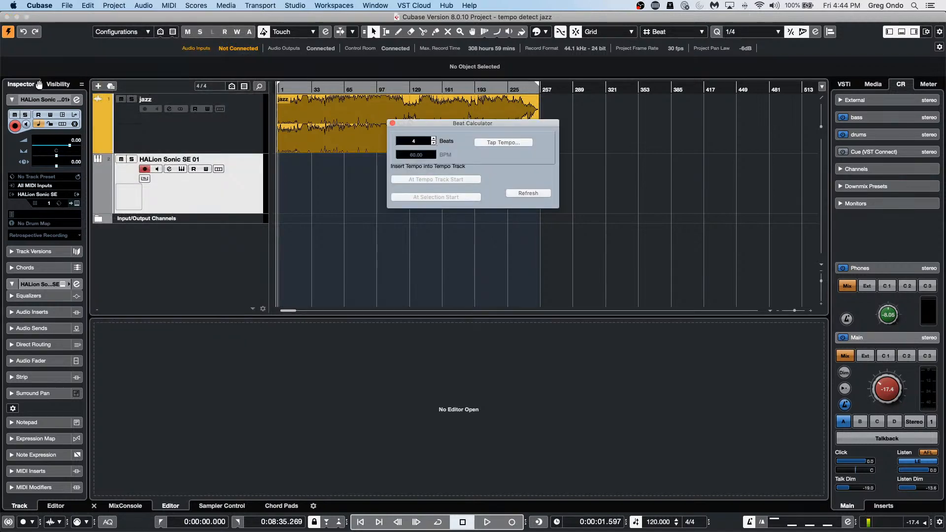
key("space")
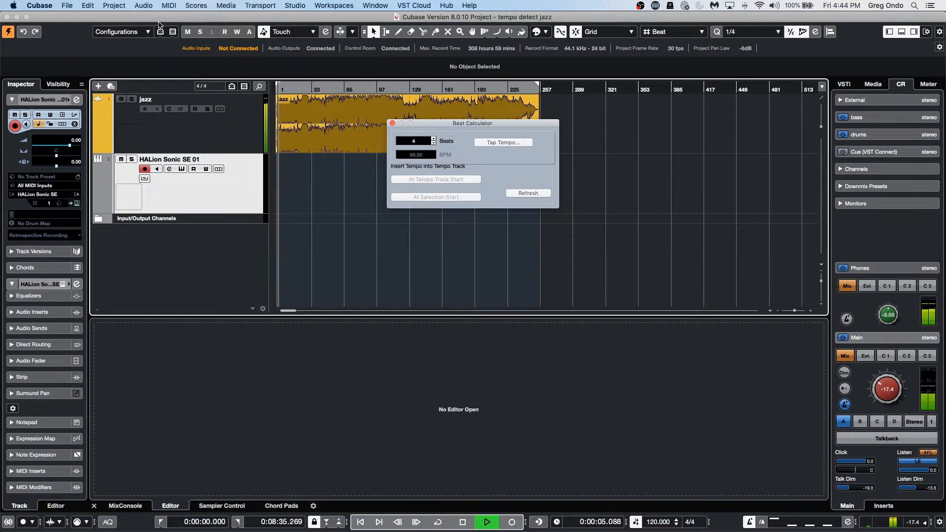
key("space")
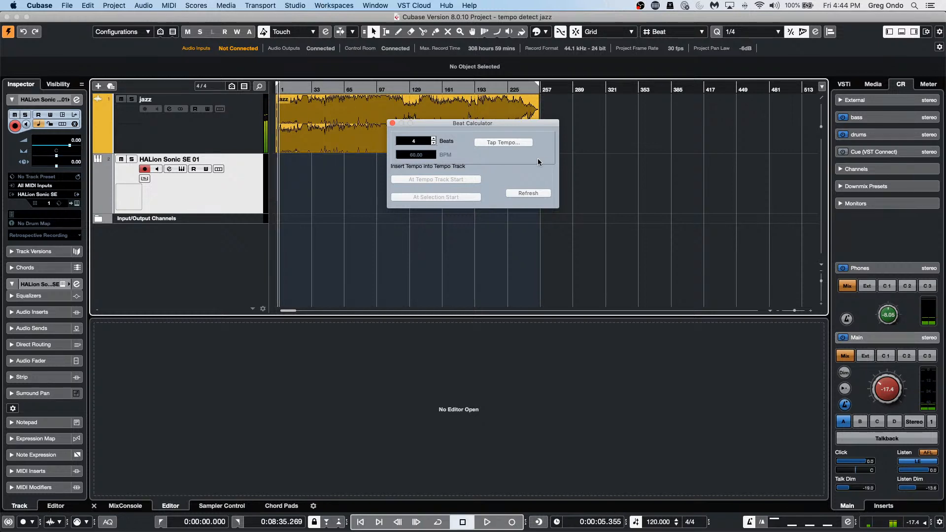
left_click(511, 142)
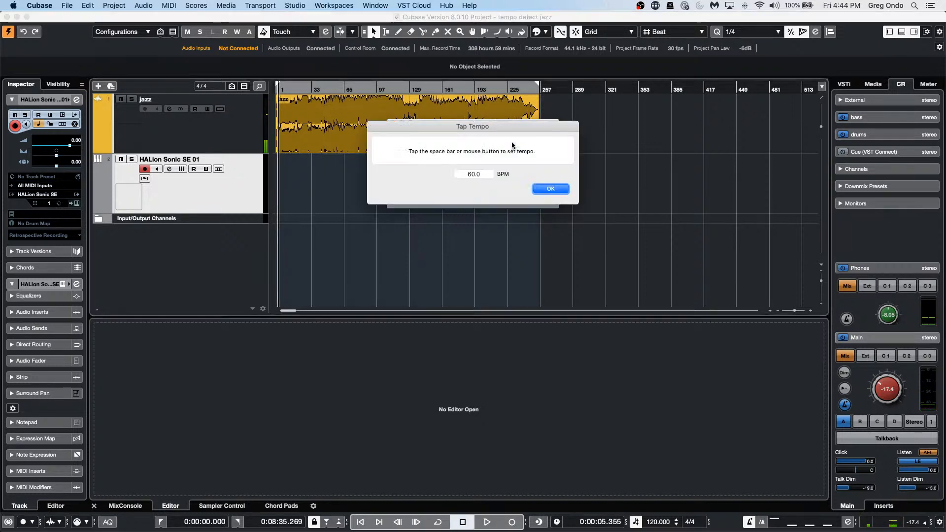
Step: Tap the jazz beat on the space bar and accept 122.2 BPM into the Beat Calculator
key("space")
key("space")
key("space")
key("space")
key("space")
key("space")
key("space")
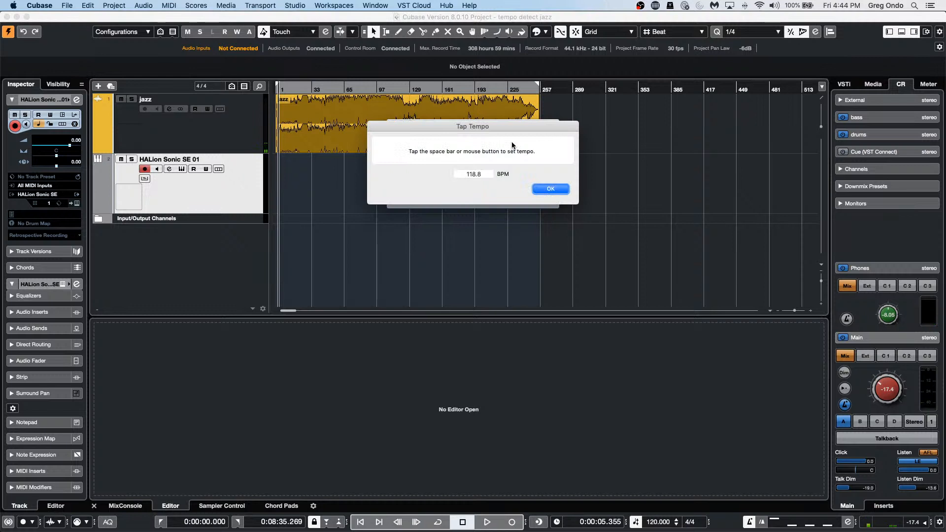
key("space")
key("space")
key("space")
key("space")
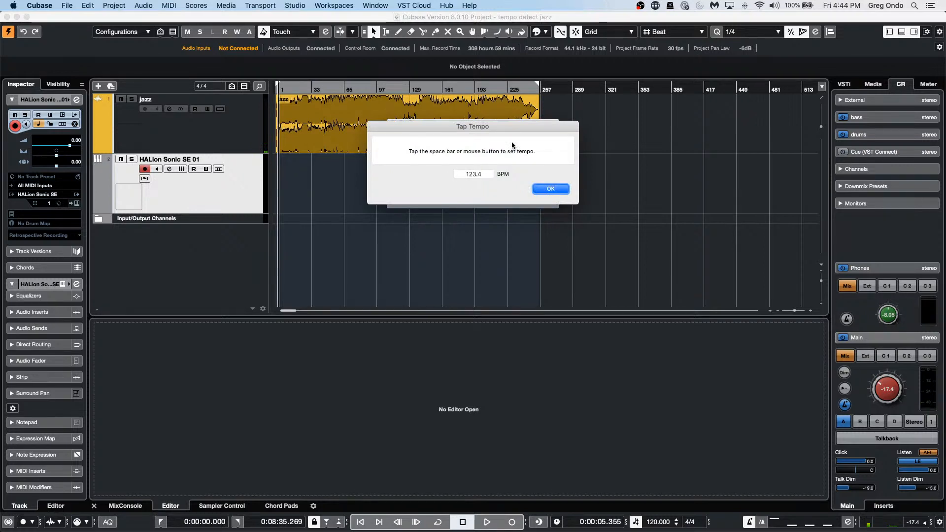
key("space")
key("space")
key("Return")
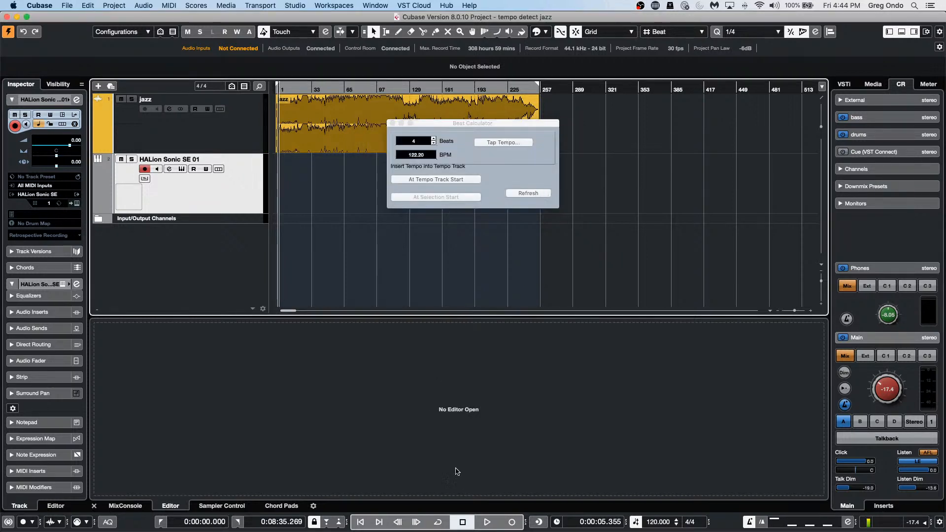
Step: Record a brief test take on the HALion track, return to bar 1, and close the Beat Calculator
left_click(486, 522)
left_click(511, 522)
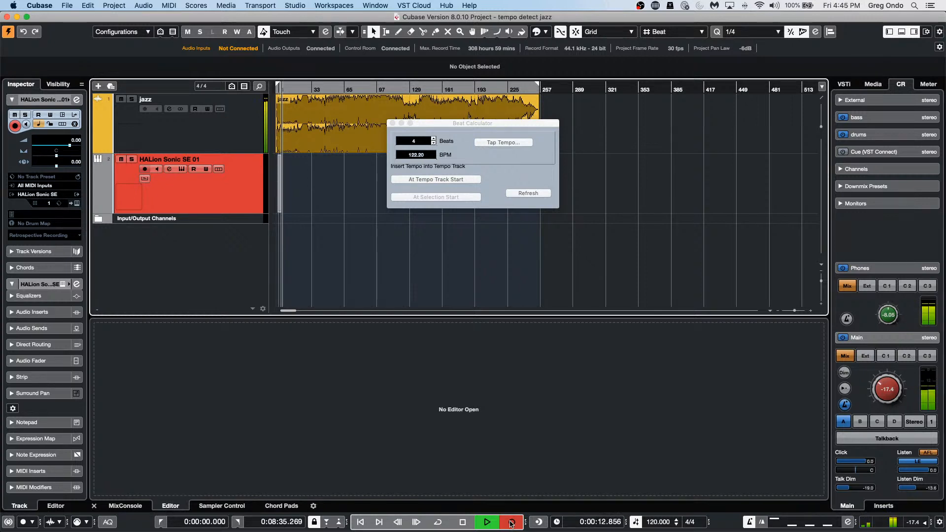
key("space")
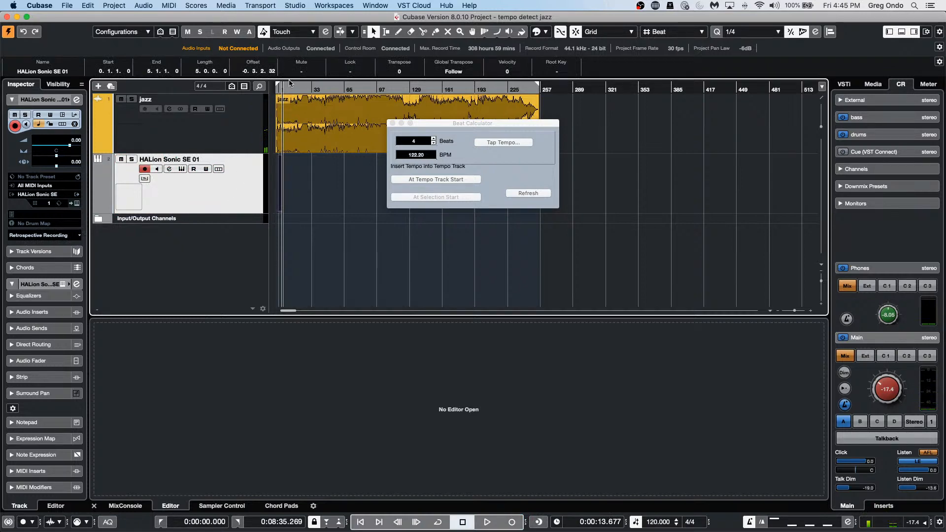
left_click_drag(291, 87, 271, 129)
left_click(392, 123)
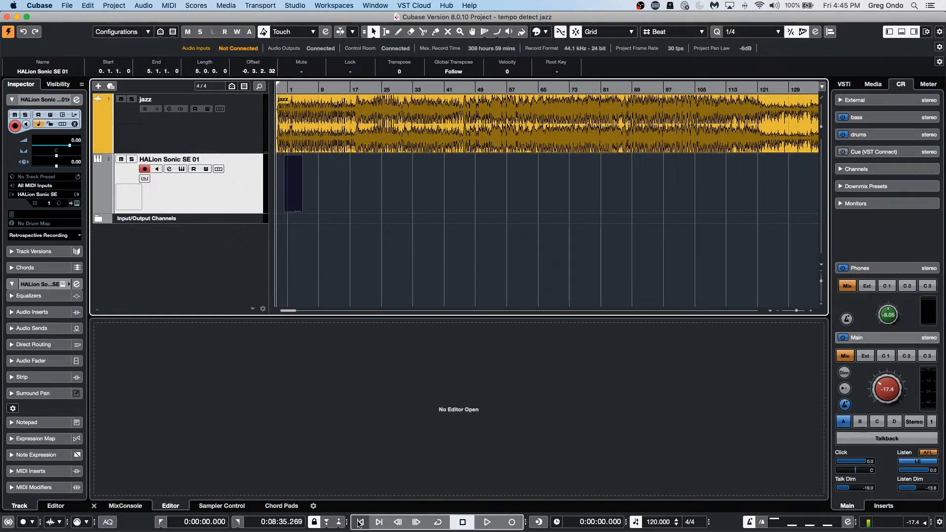
Step: Record another take from the song start, stop it, and undo the recording
left_click(487, 522)
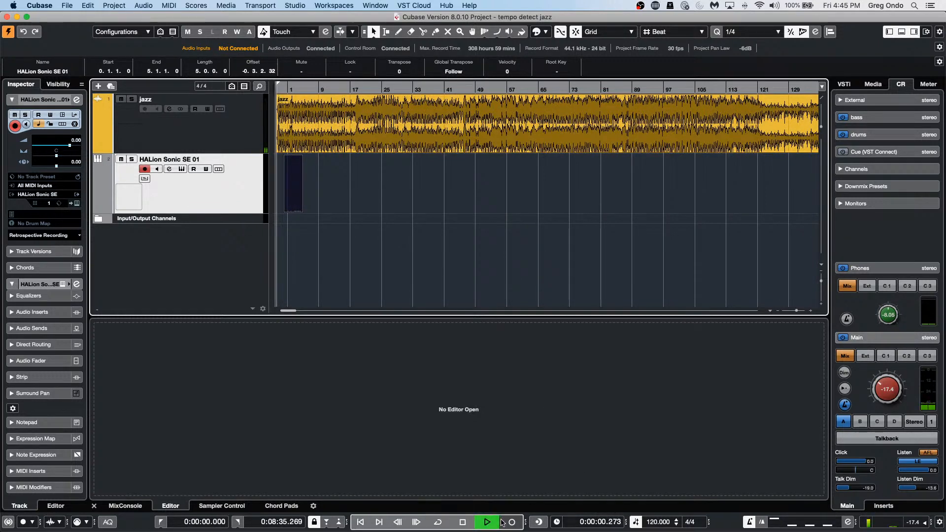
left_click(503, 522)
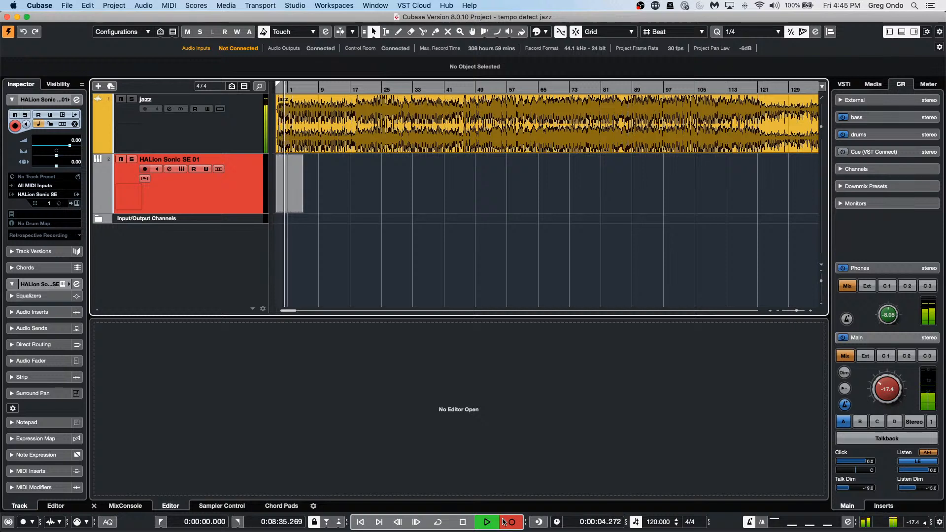
key("space")
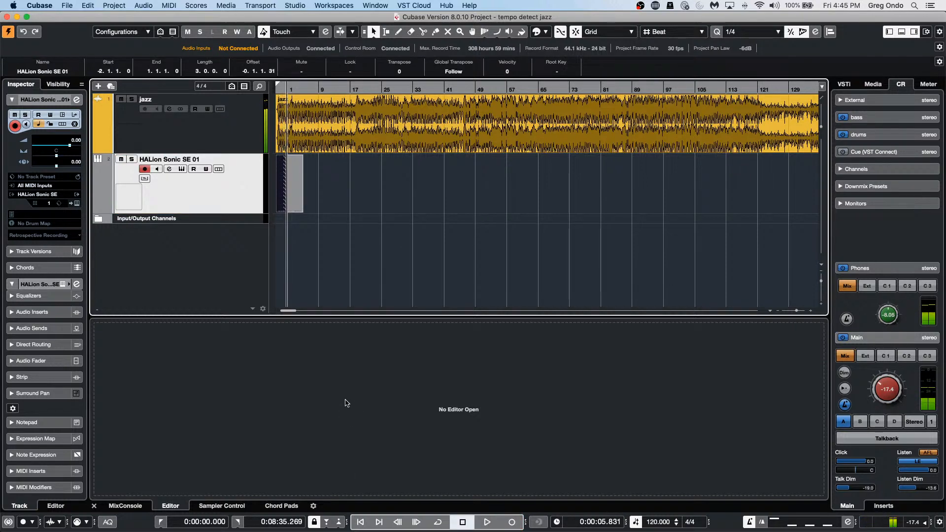
key("super+z")
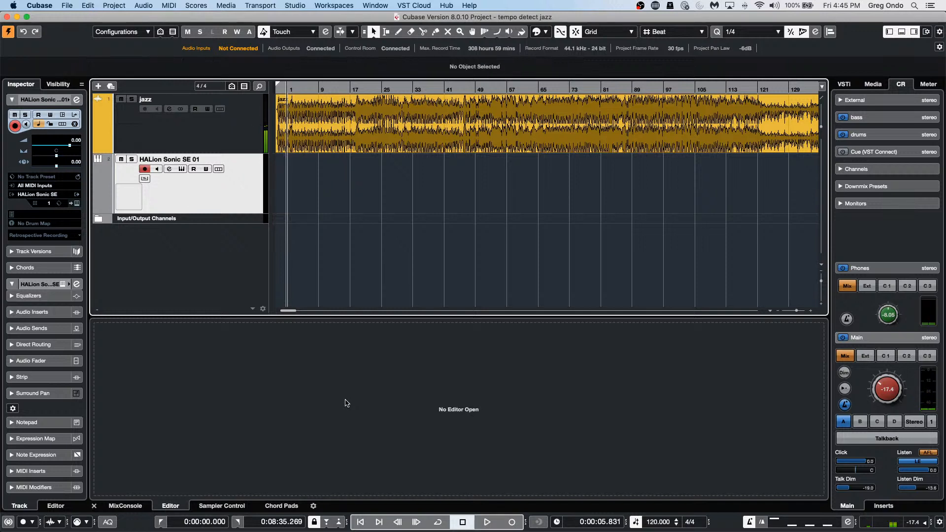
Step: Record quarter-note taps along with the jazz audio onto HALion Sonic SE 01 from bar 1
key("KP_Multiply")
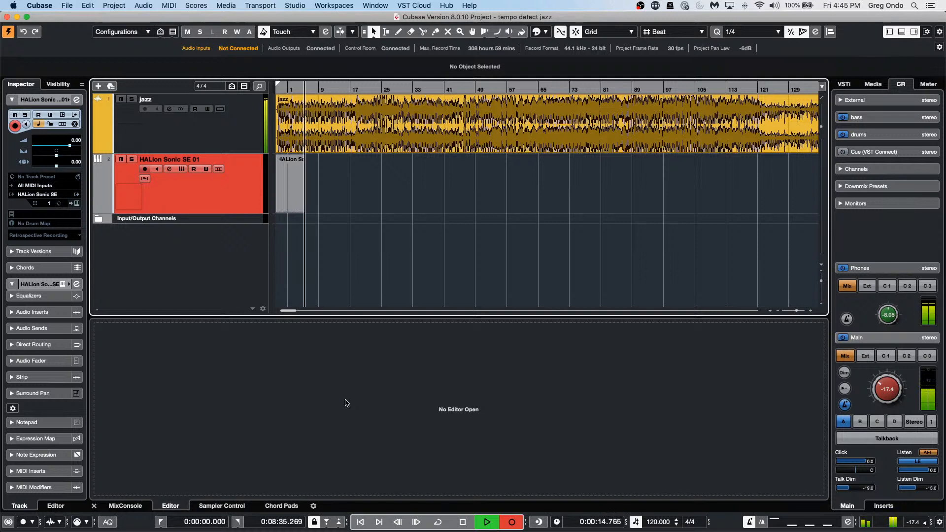
key("space")
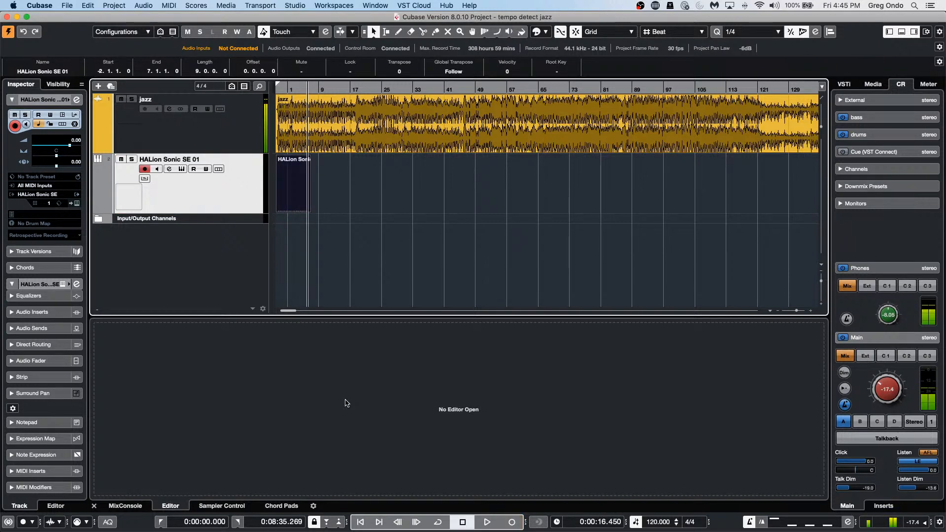
Step: Open the tapped part in the Key Editor and zoom in on its start
double_click(301, 191)
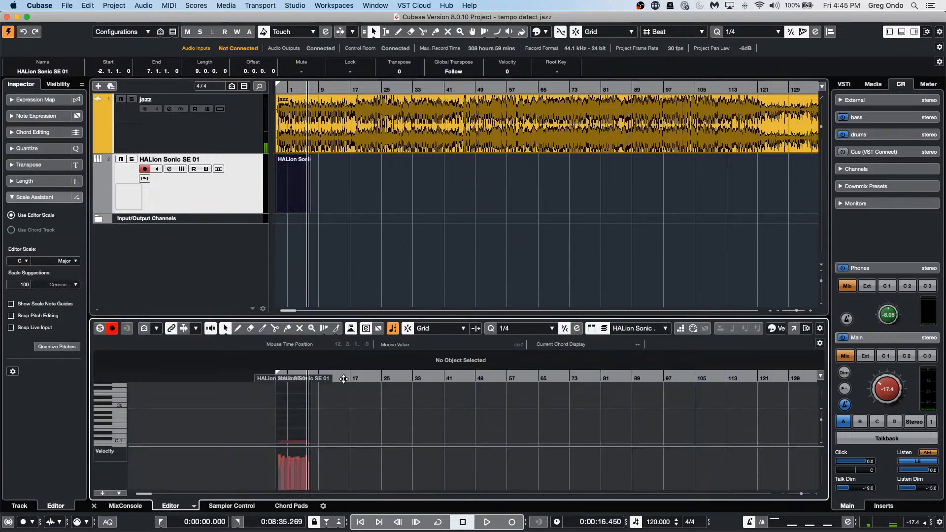
left_click_drag(344, 378, 199, 419)
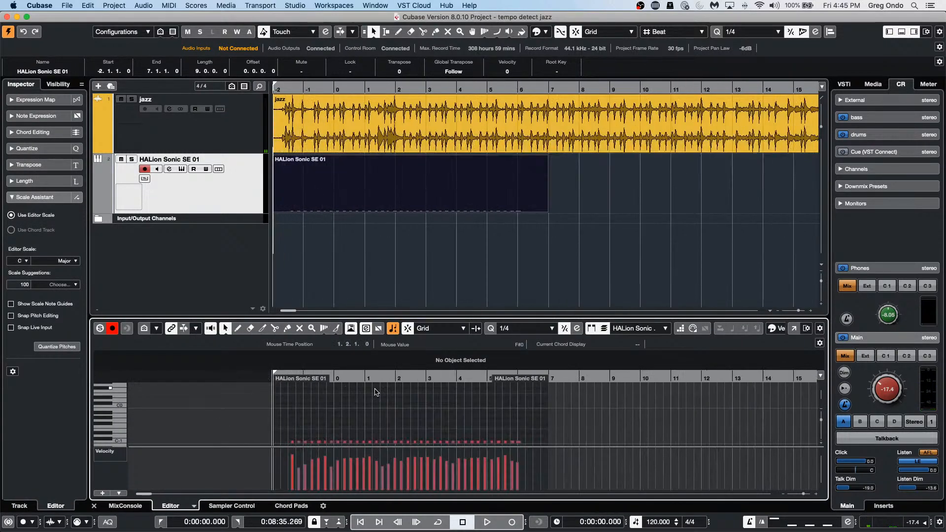
scroll(386, 392, "down", 2)
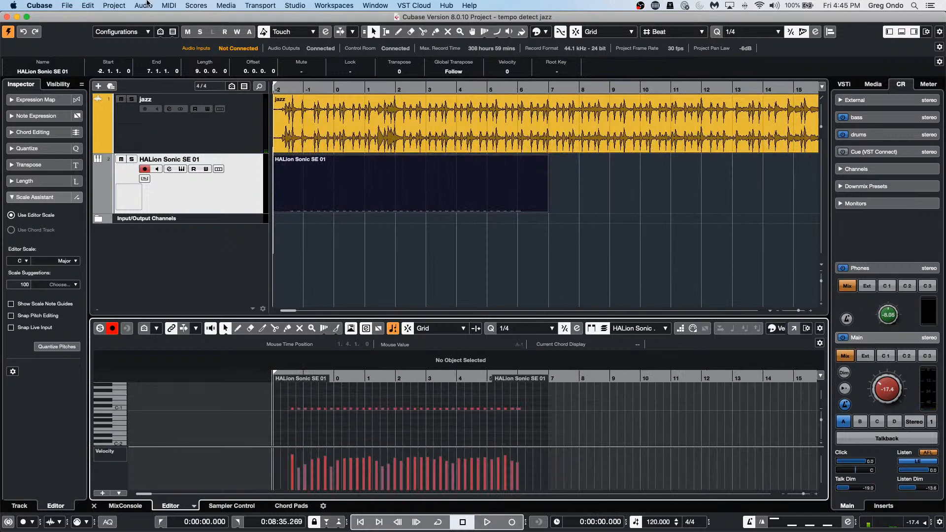
Step: Apply Merge Tempo from Tapping with 1/4 notes from bar start, setting the tempo to 199.255 BPM
left_click(127, 7)
mouse_move(139, 6)
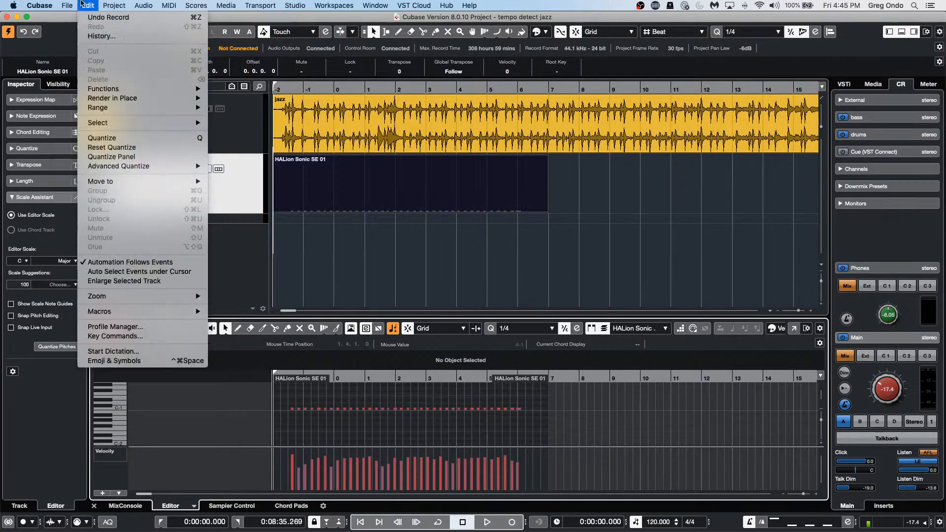
mouse_move(187, 5)
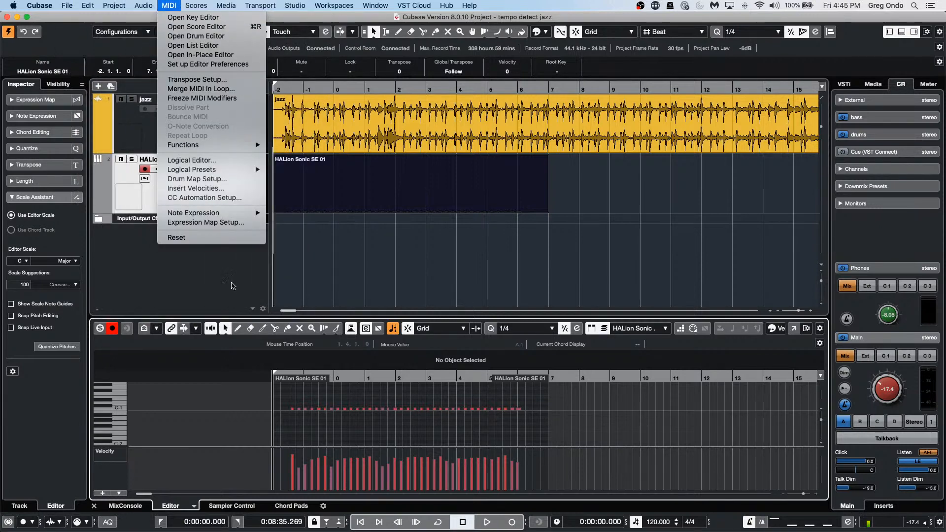
mouse_move(235, 146)
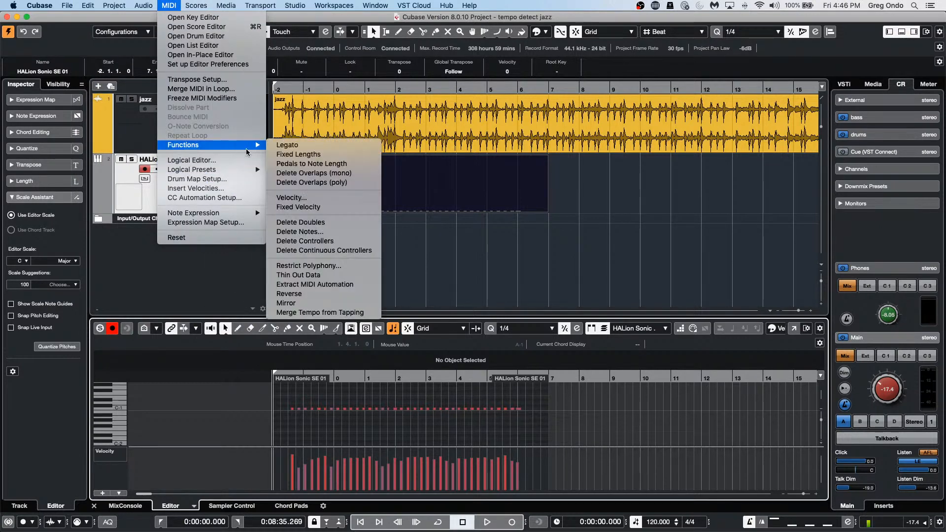
left_click(320, 312)
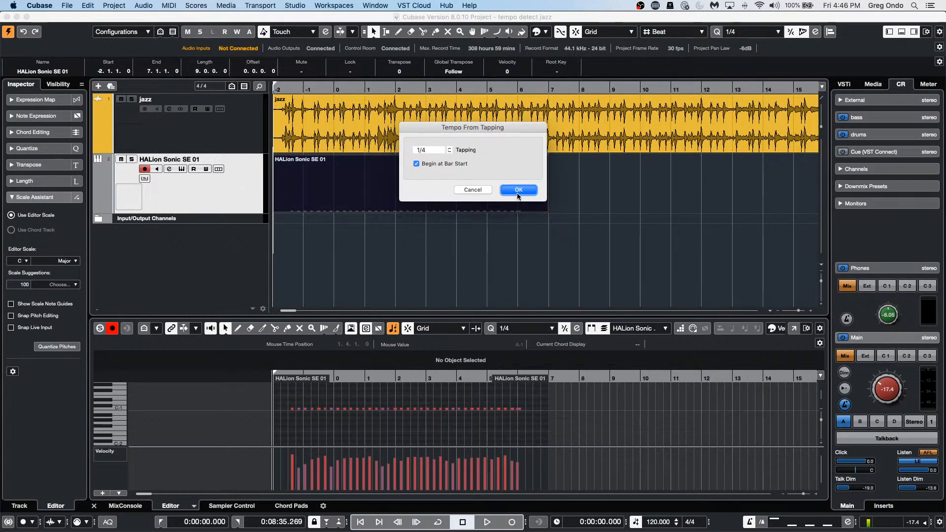
left_click(523, 191)
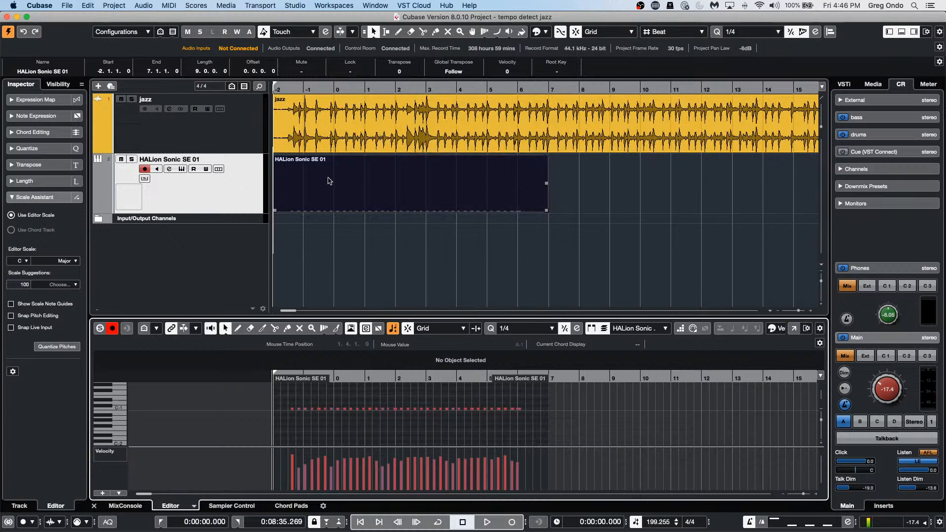
Step: Add a Tempo track showing the tapped tempo curve, mostly between 130 and 159 BPM
right_click(243, 195)
mouse_move(365, 197)
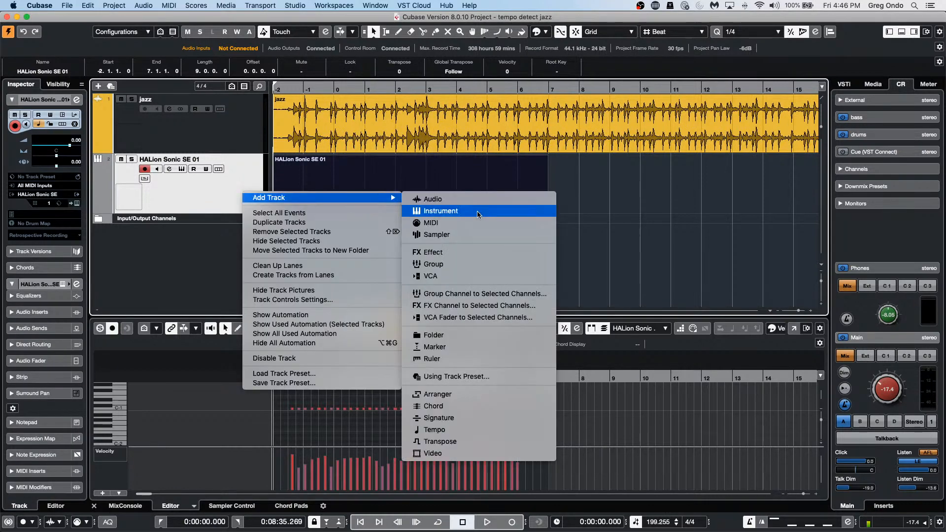
left_click(471, 431)
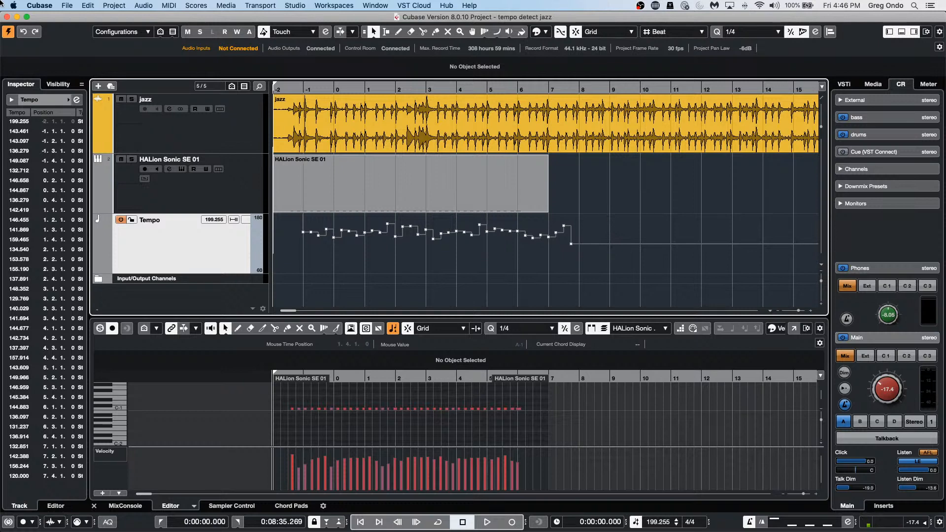
Step: Open the MIDI Functions menu and dismiss it without choosing anything
left_click(170, 6)
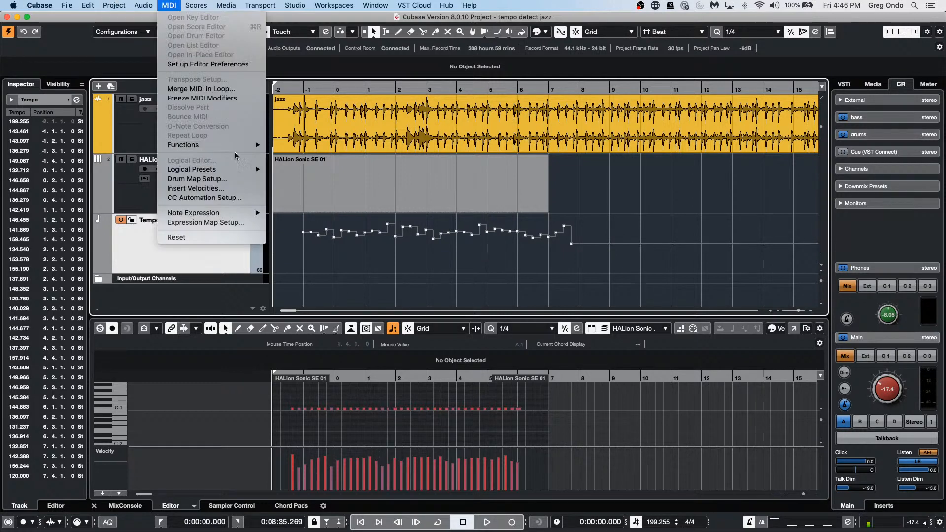
mouse_move(237, 145)
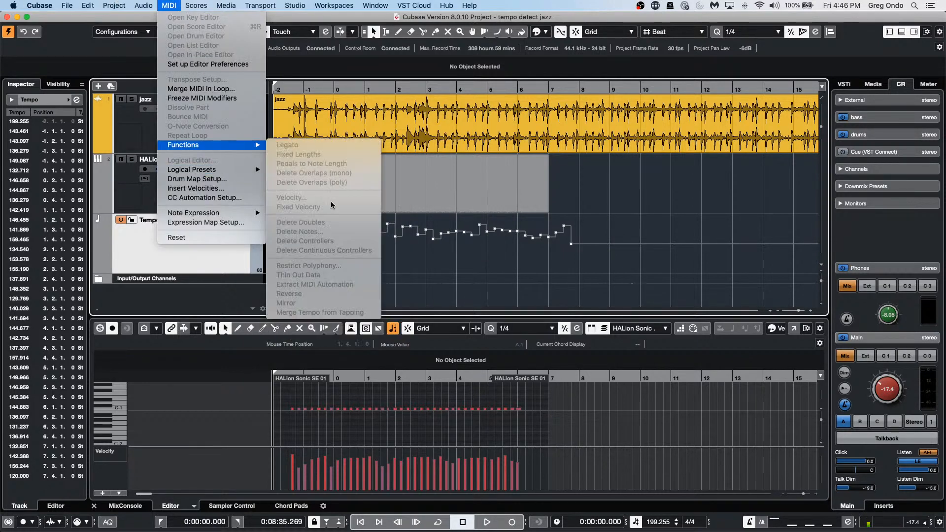
left_click(456, 292)
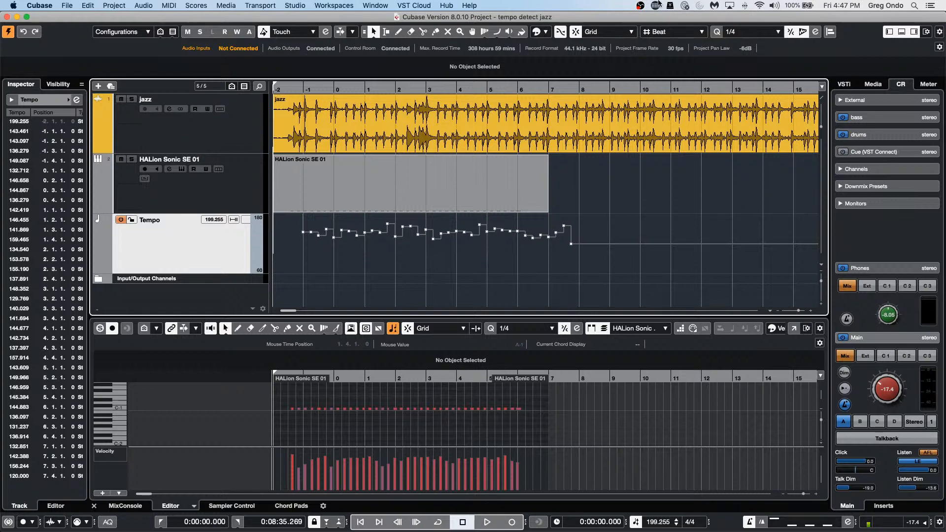
Step: Switch away from and back to Cubase, recording briefly and then stopping the transport
key("super+Tab")
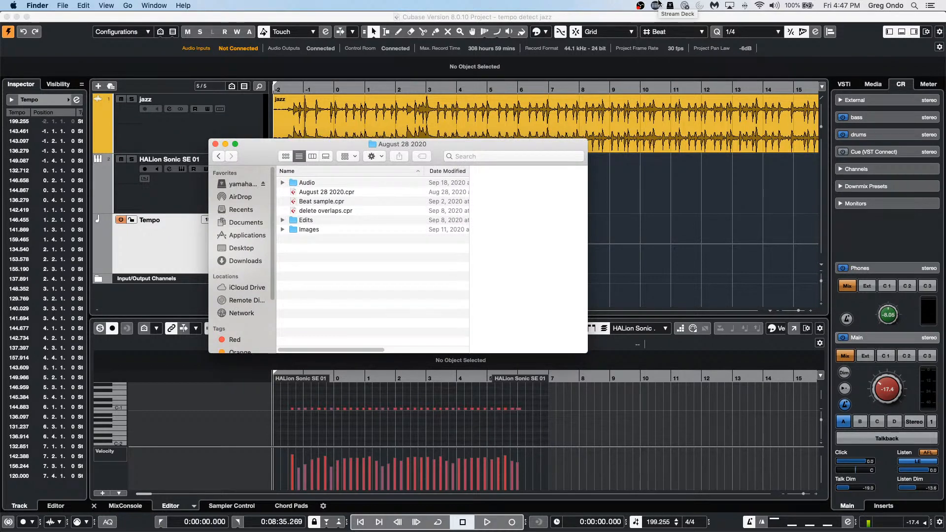
key("super+Tab")
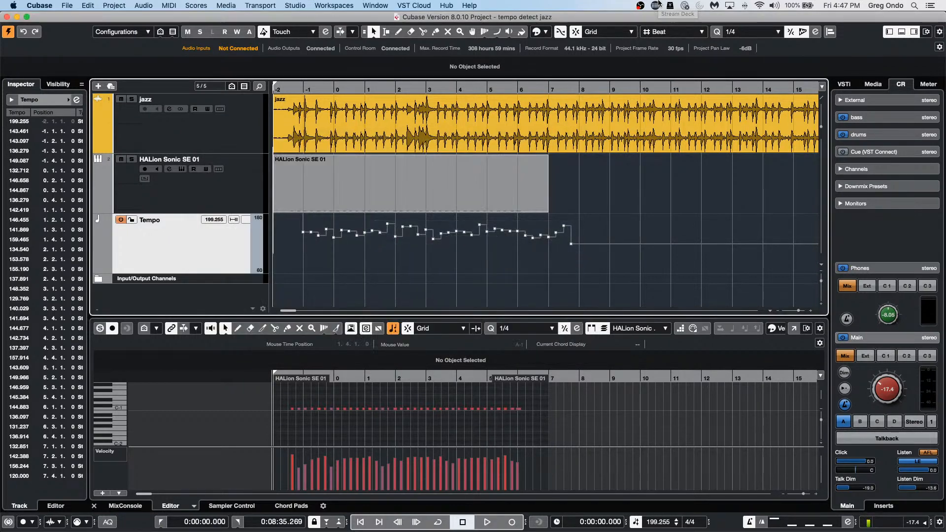
key("KP_Multiply")
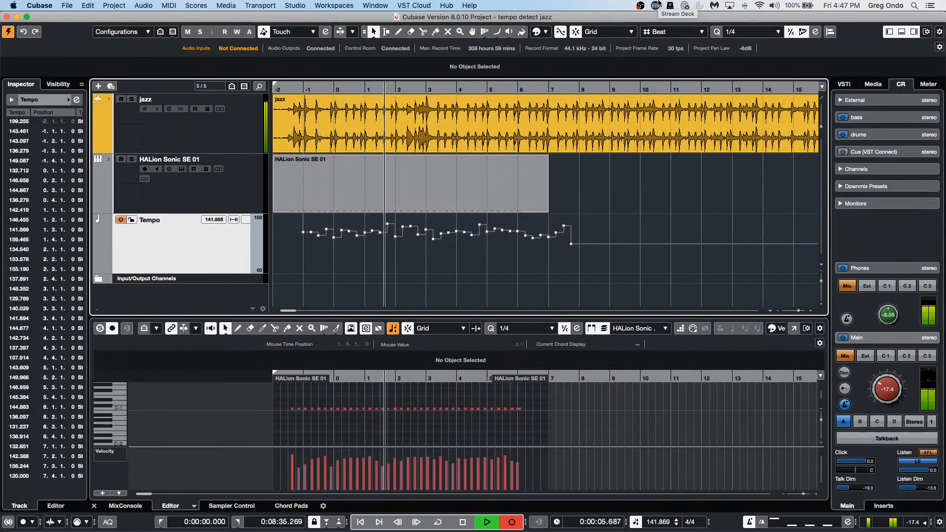
key("space")
key("super+Tab")
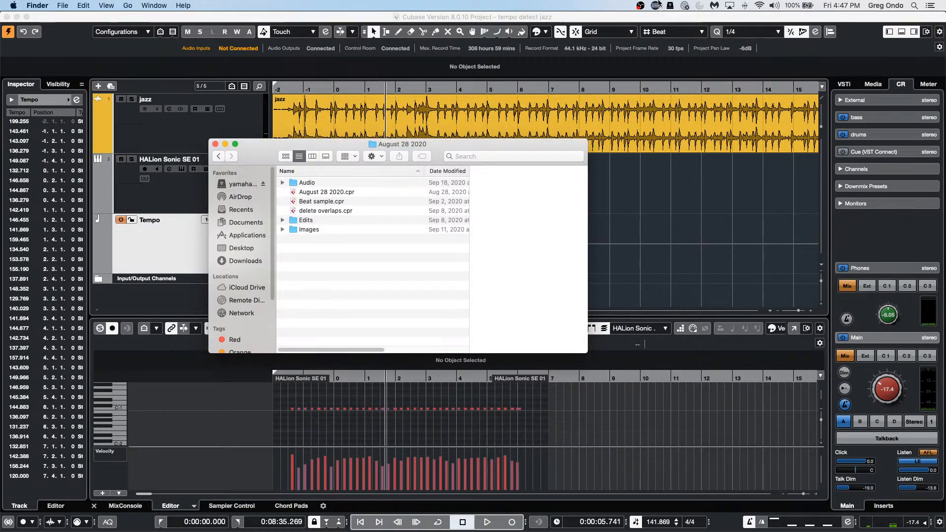
key("super+Tab")
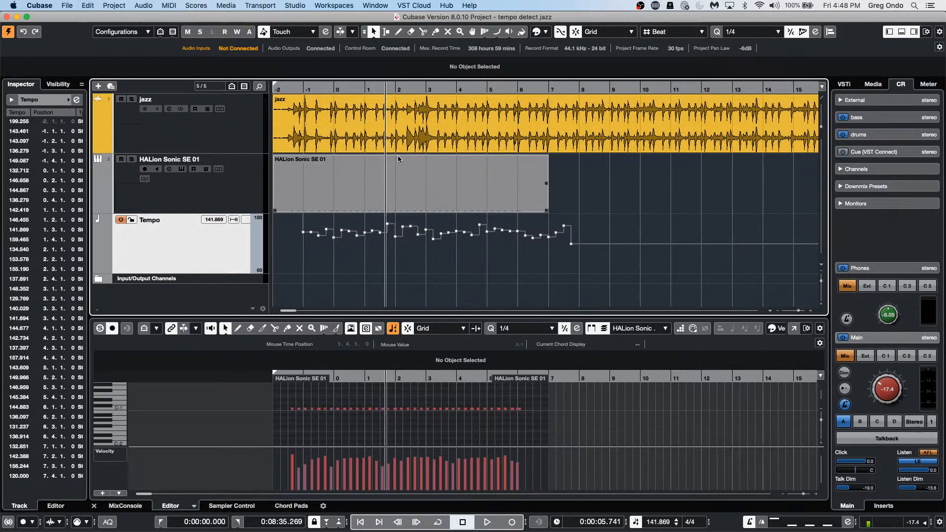
Step: Open Studio > Audio Connections on the External FX tab
left_click(296, 5)
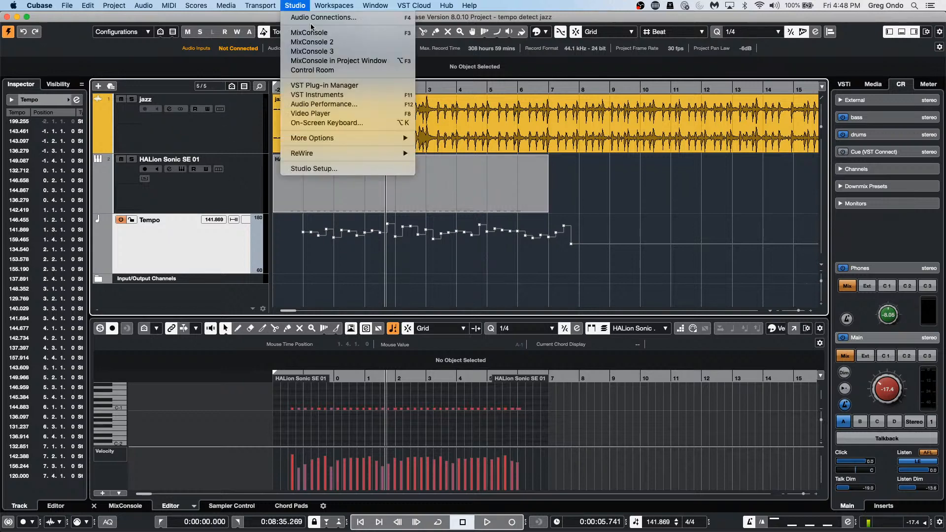
mouse_move(317, 5)
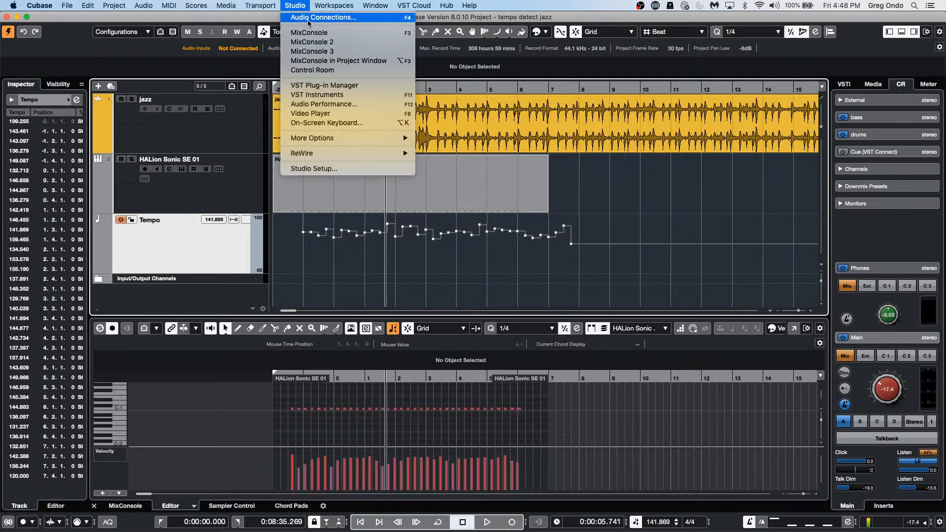
left_click(307, 19)
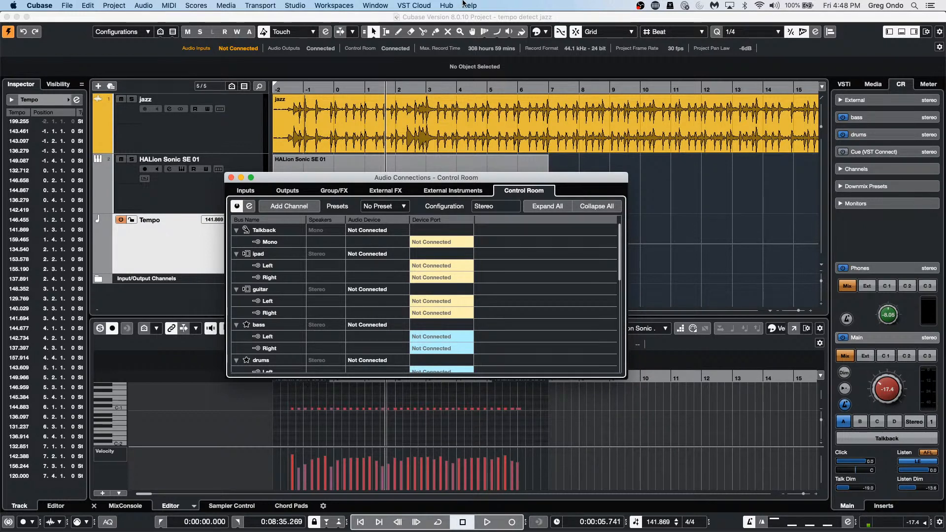
left_click(400, 194)
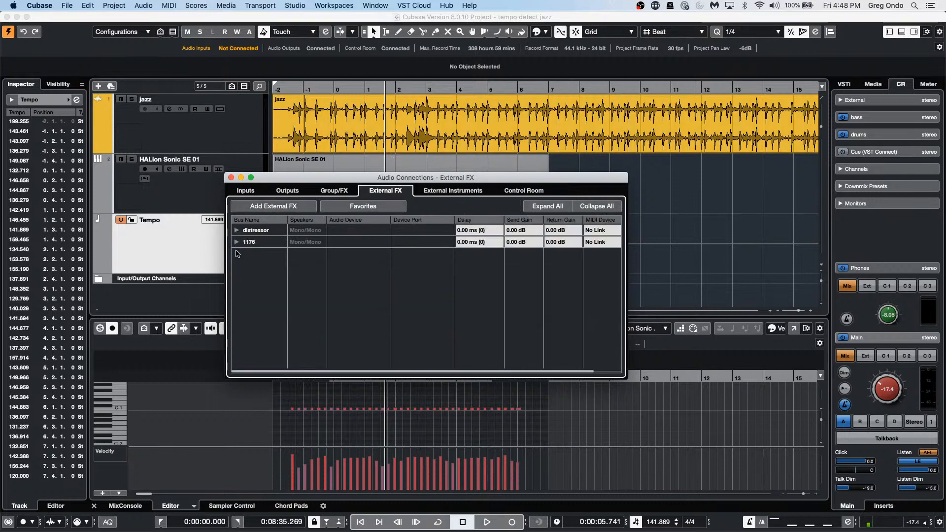
Step: Remove the 1176 and distressor external FX buses, then bring up the Favorites list
left_click(249, 242)
right_click(252, 244)
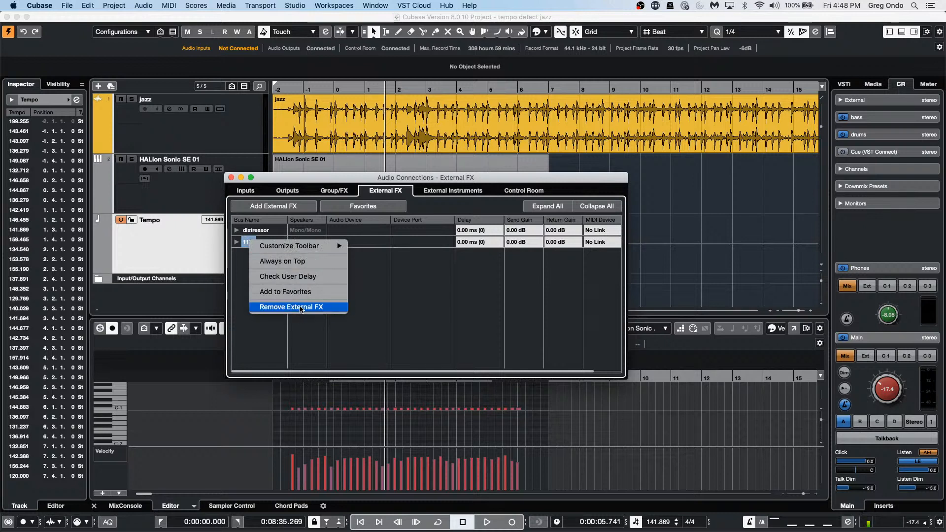
left_click(301, 307)
right_click(263, 230)
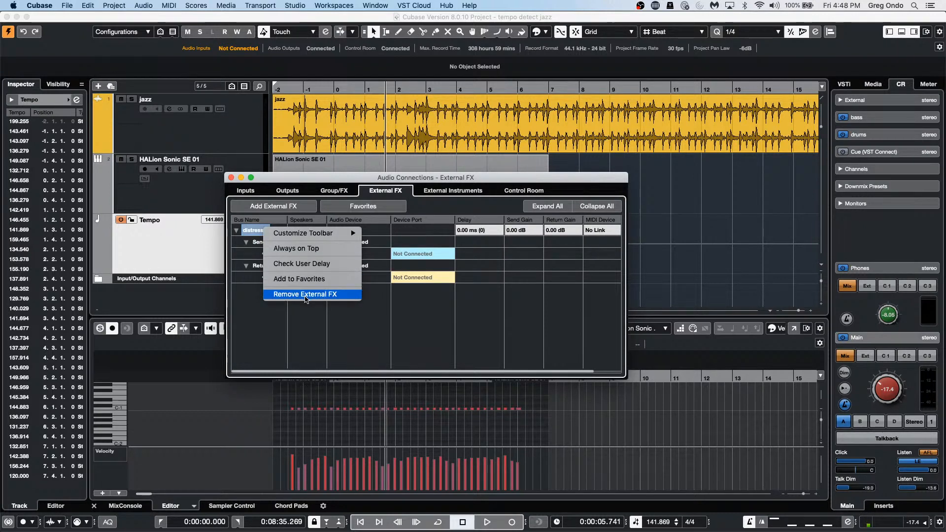
left_click(305, 295)
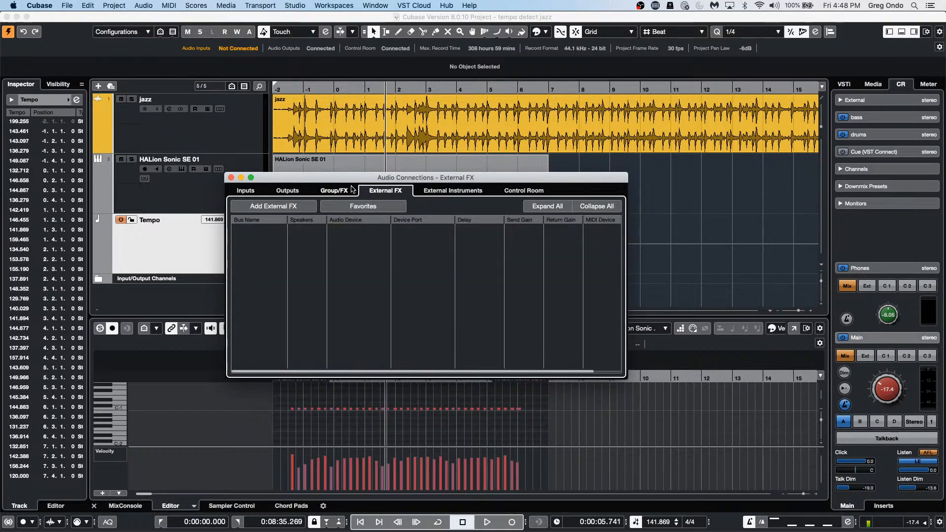
left_click(367, 206)
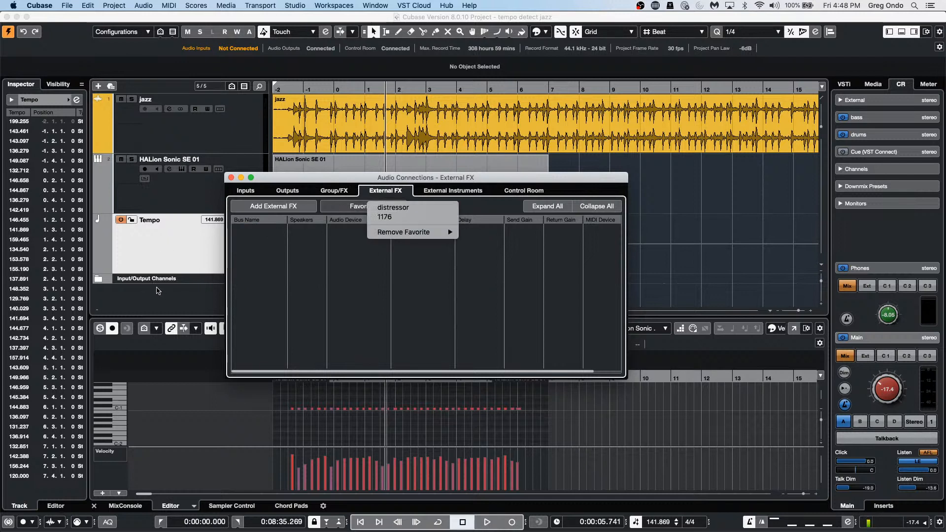
Step: Re-add distressor from Favorites, sending to UR24C Mix L and returning from UR24C Input 1
left_click(394, 208)
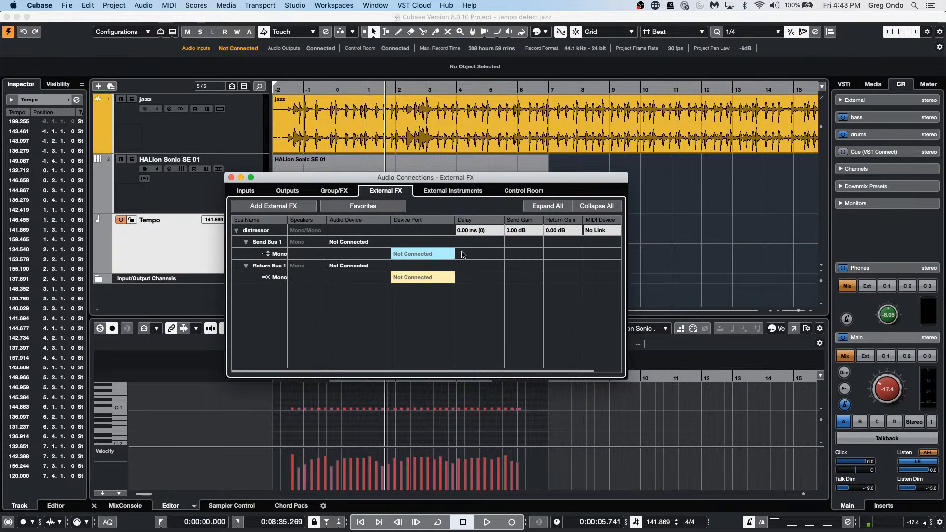
left_click(420, 253)
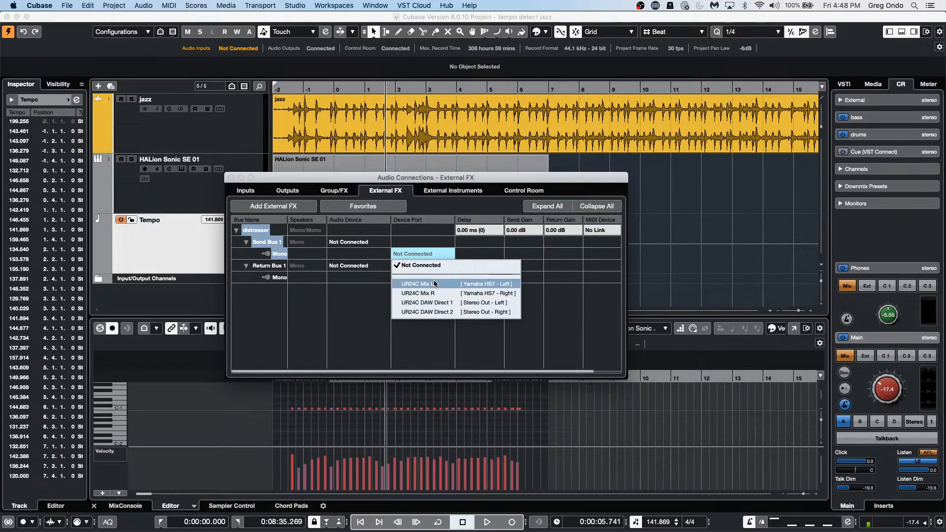
left_click(439, 281)
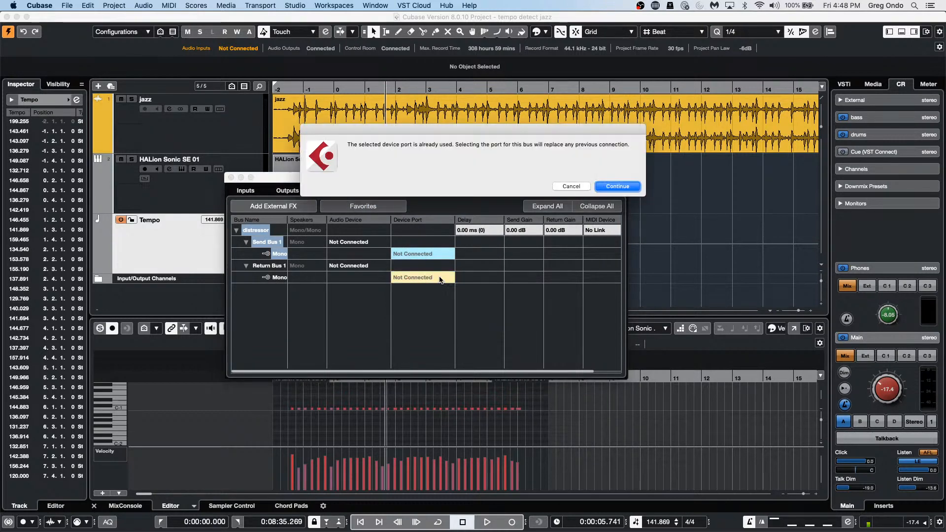
left_click(615, 187)
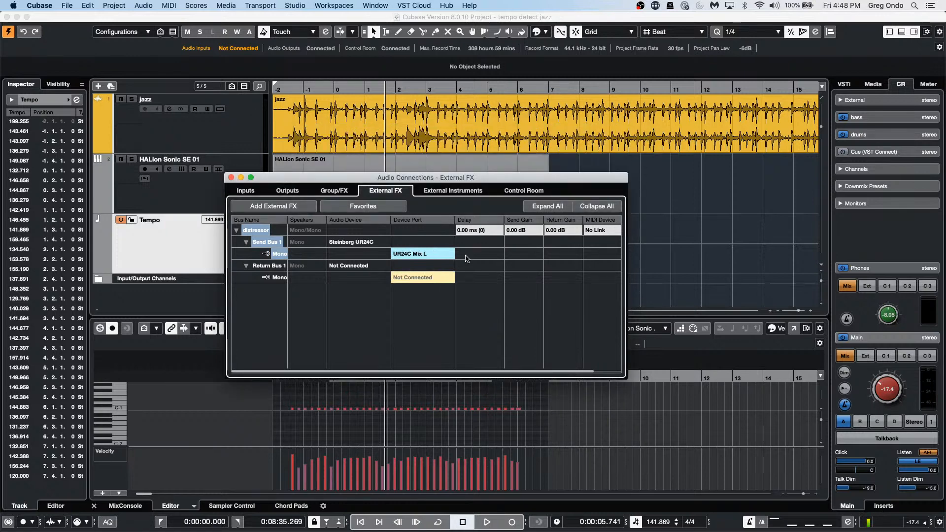
left_click(431, 276)
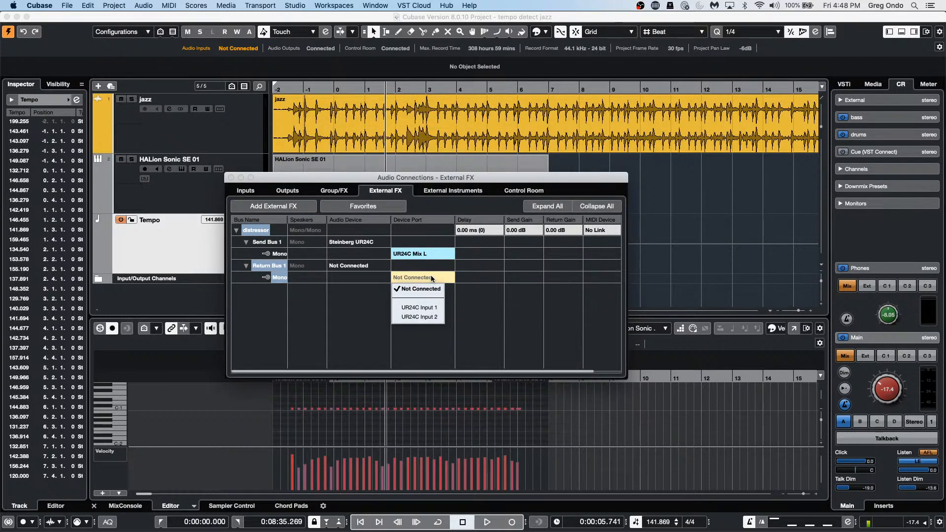
left_click(427, 307)
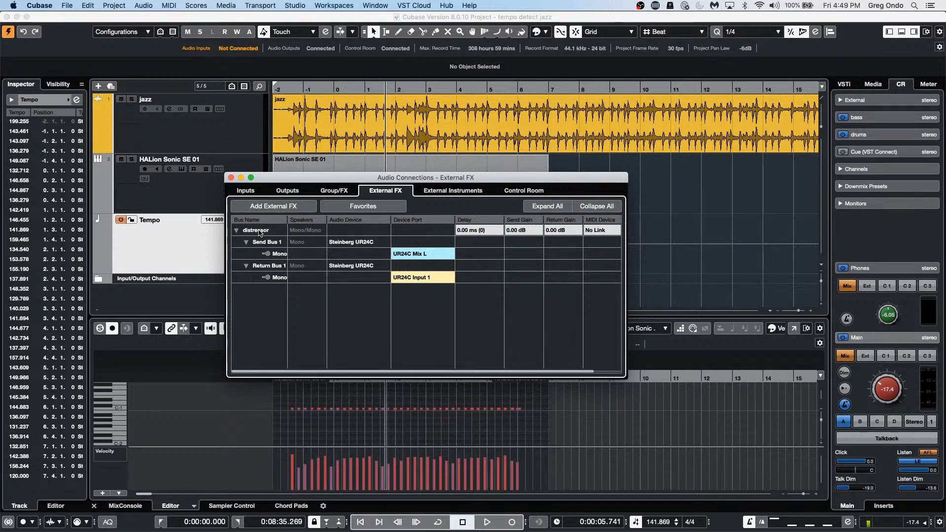
Step: Remove distressor from the favourites, then save the distressor bus back to Favorites
left_click(375, 207)
mouse_move(398, 238)
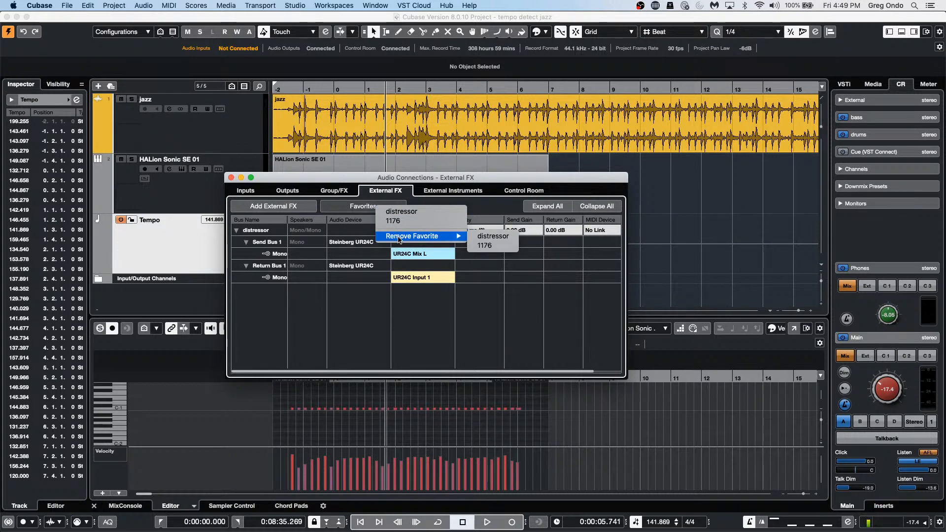
left_click(515, 237)
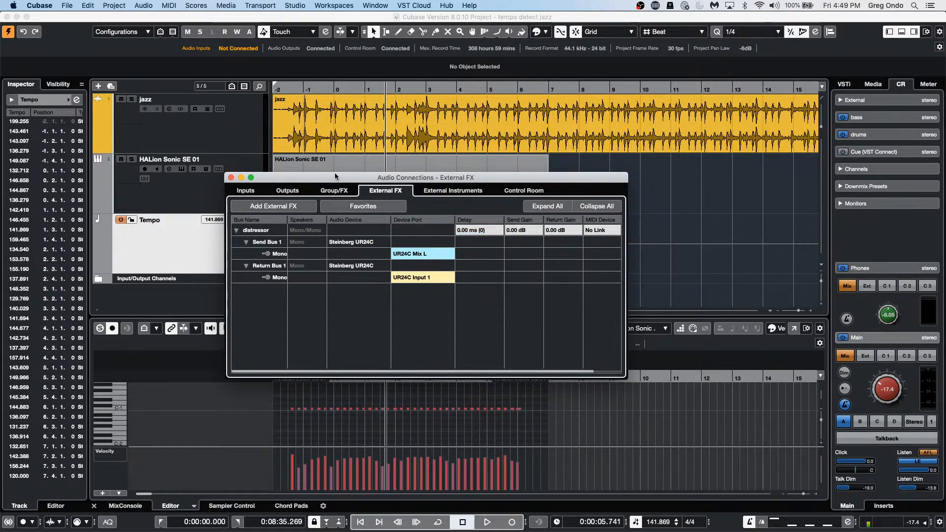
left_click(365, 206)
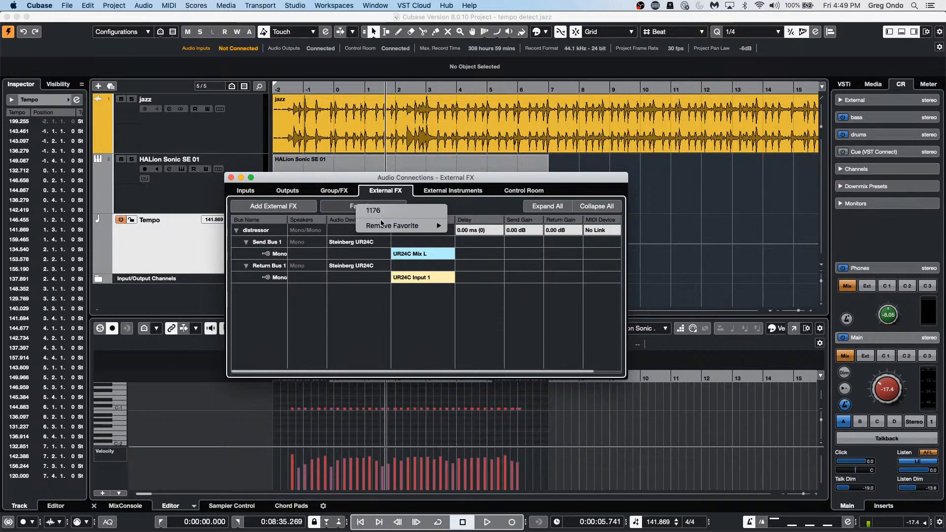
left_click(364, 315)
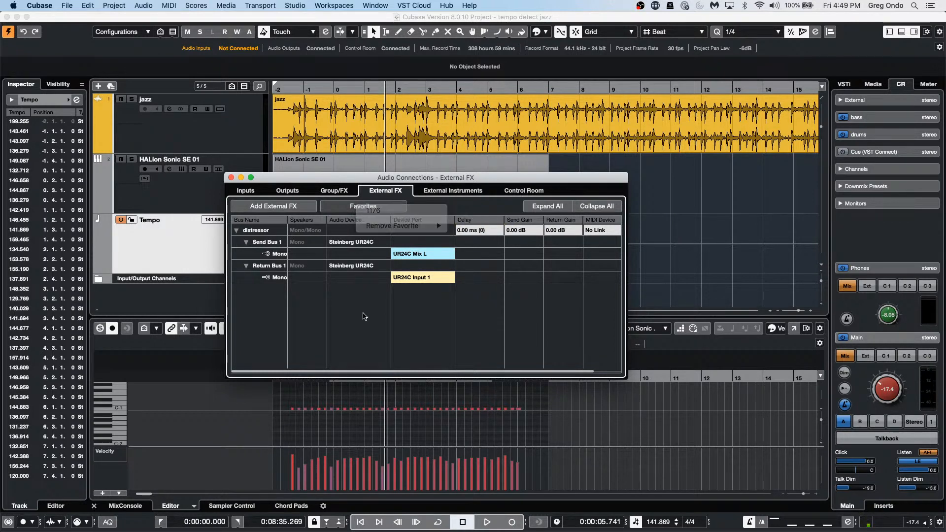
right_click(253, 230)
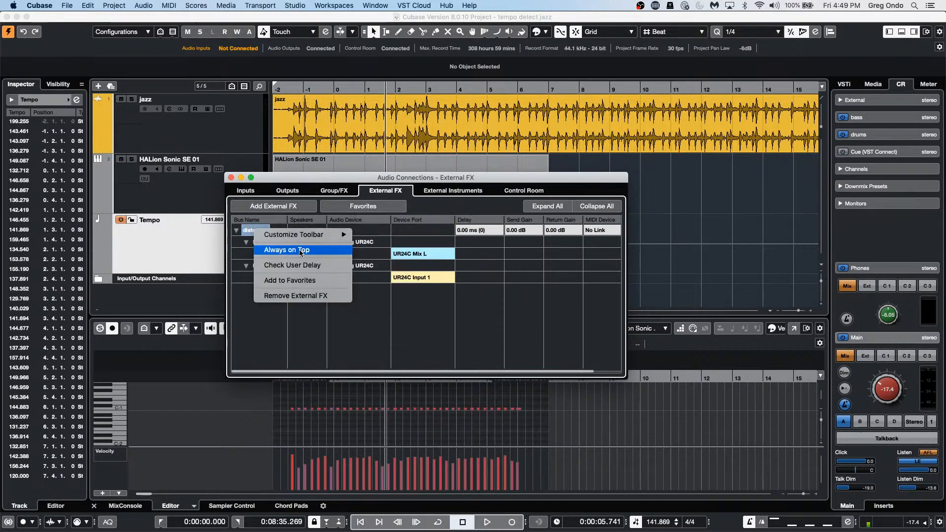
left_click(304, 281)
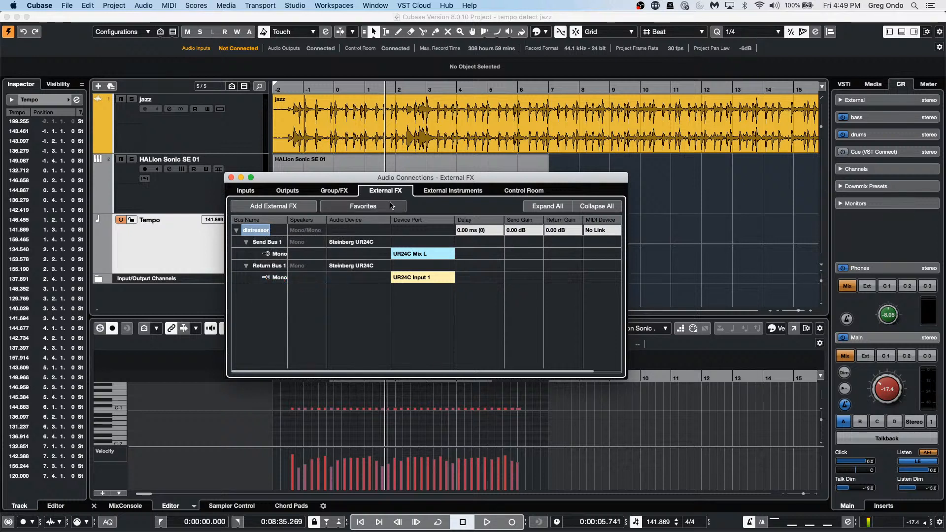
left_click(370, 308)
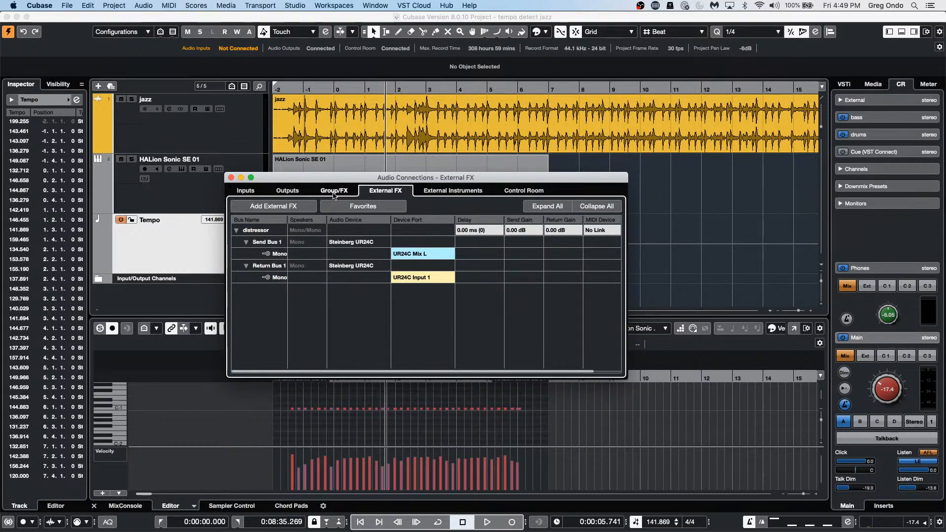
Step: Add the 1176 bus from Favorites and dismiss the distressor 'already added' alert
left_click(293, 206)
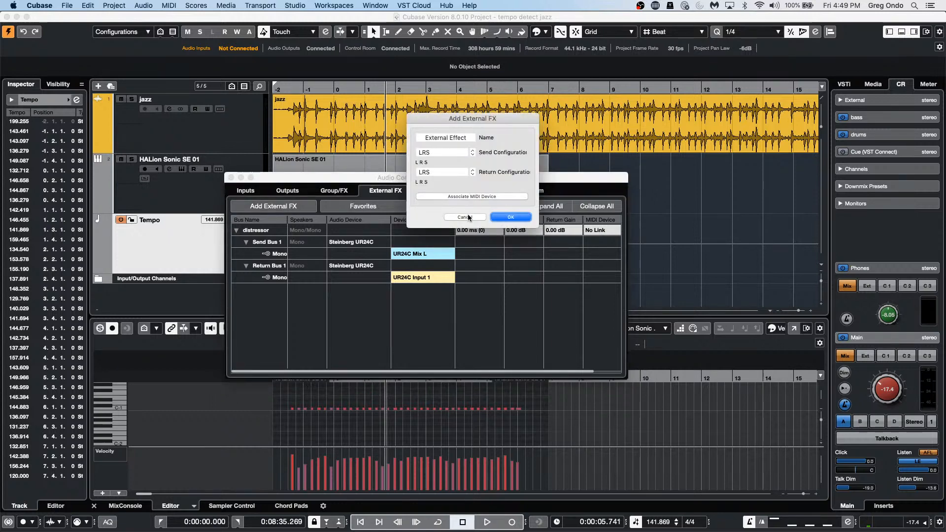
left_click(468, 217)
left_click(374, 206)
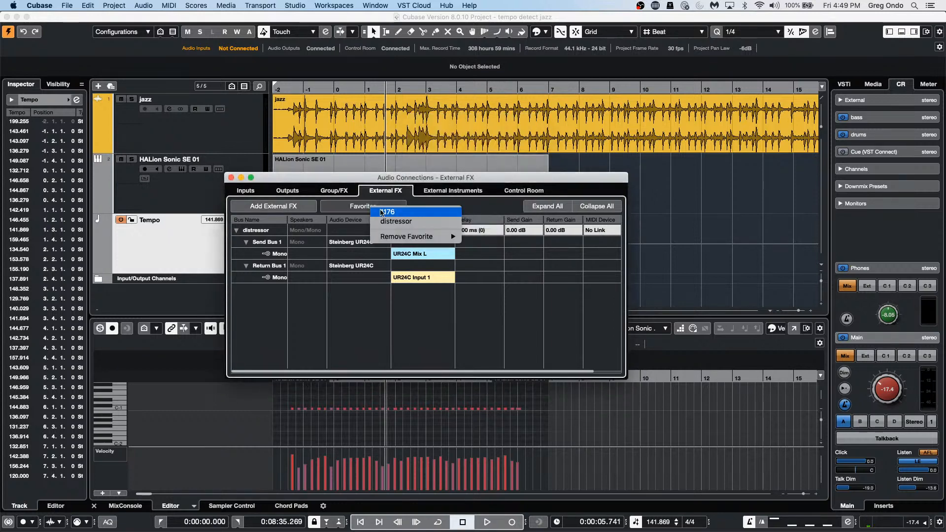
left_click(387, 212)
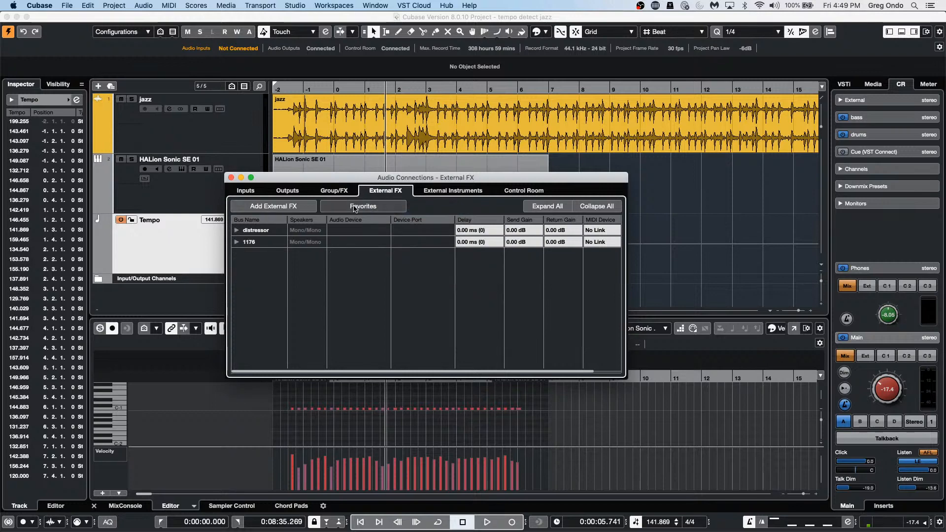
left_click(359, 207)
left_click(394, 221)
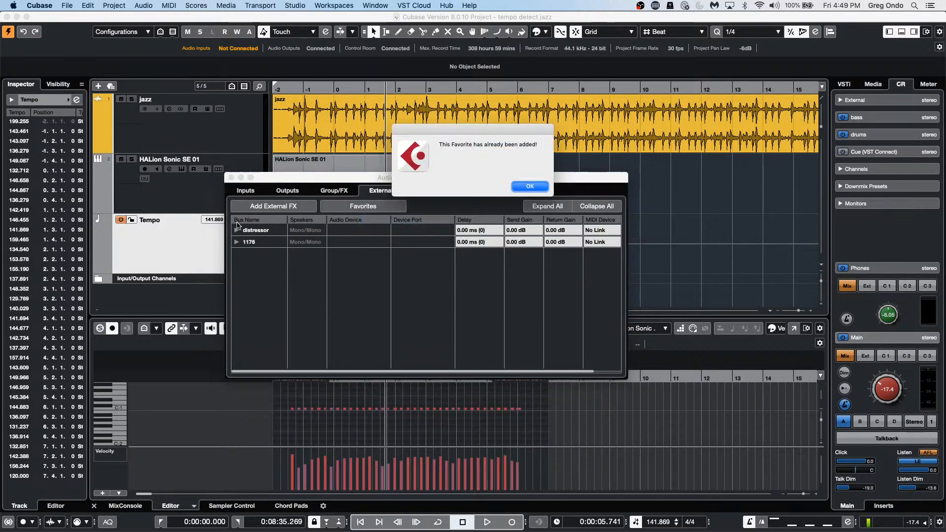
left_click(528, 191)
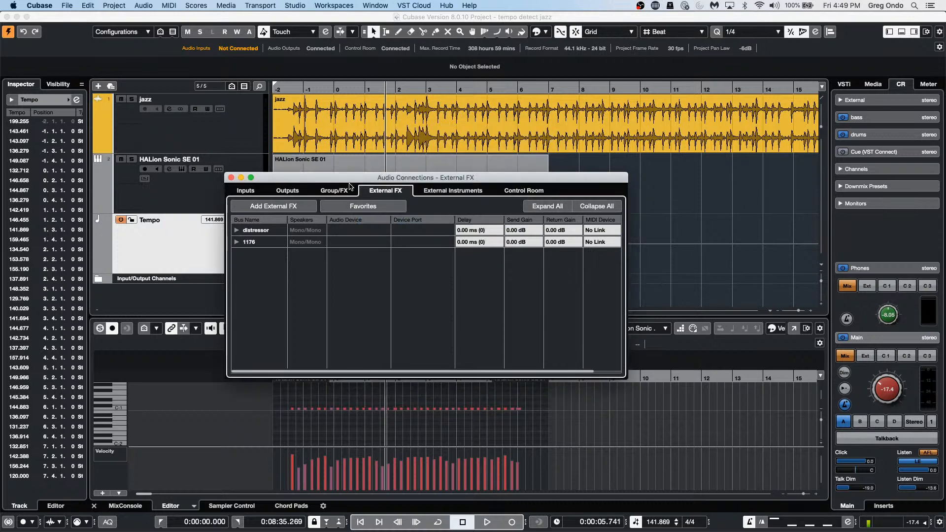
Step: Close Audio Connections to show the jazz, HALion Sonic SE 01 and Tempo tracks again
left_click(231, 177)
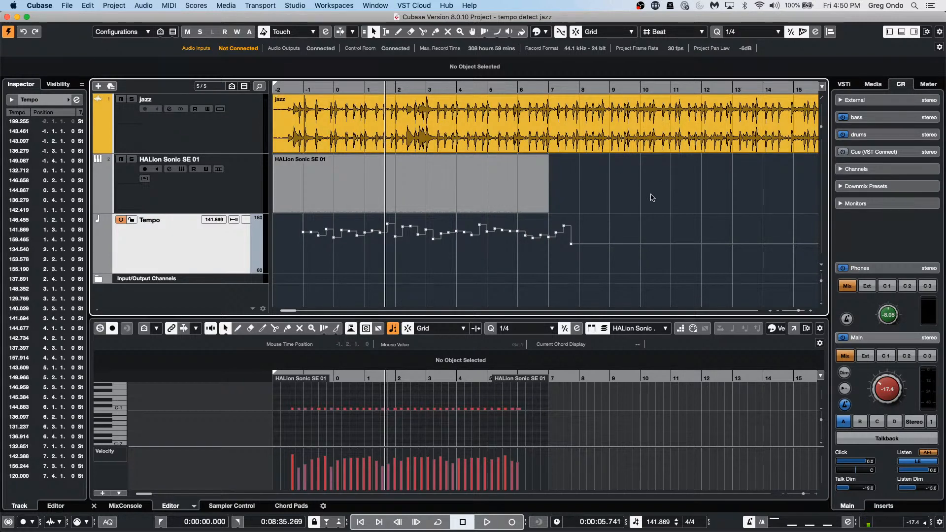
Step: Show the MixConsole in the lower zone, set Stereo Out to -1.50 dB and Control Room Main to -10.7
left_click(127, 505)
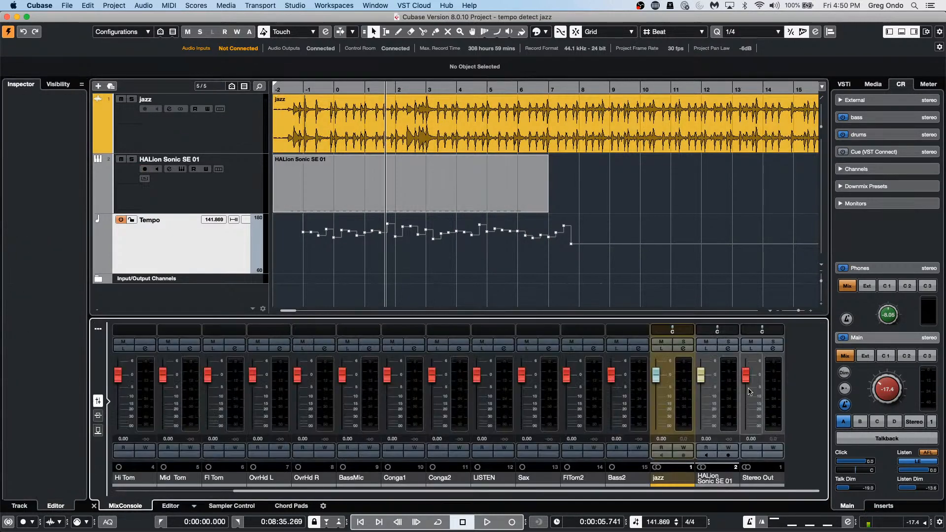
mouse_move(743, 378)
left_mouse_down()
mouse_move(745, 429)
mouse_move(757, 376)
mouse_move(745, 427)
mouse_move(745, 374)
mouse_move(741, 440)
mouse_move(751, 379)
left_mouse_up()
mouse_move(885, 371)
left_mouse_down()
mouse_move(876, 394)
mouse_move(876, 371)
left_mouse_up()
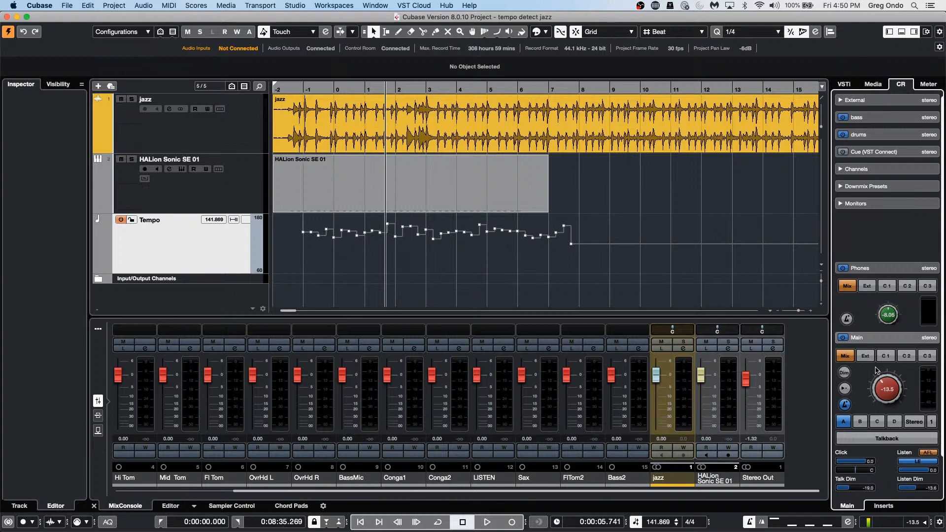
mouse_move(746, 389)
left_mouse_down()
mouse_move(751, 426)
mouse_move(758, 381)
left_mouse_up()
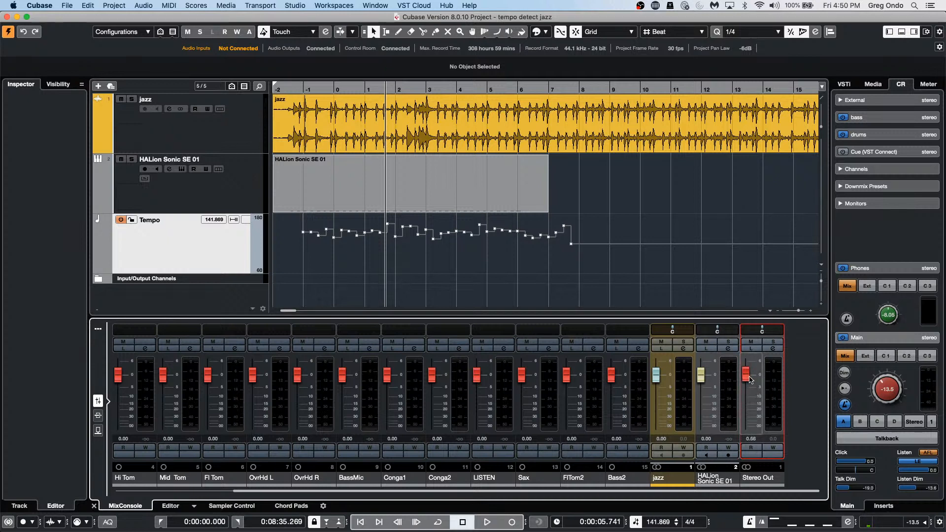
left_click_drag(746, 377, 746, 413)
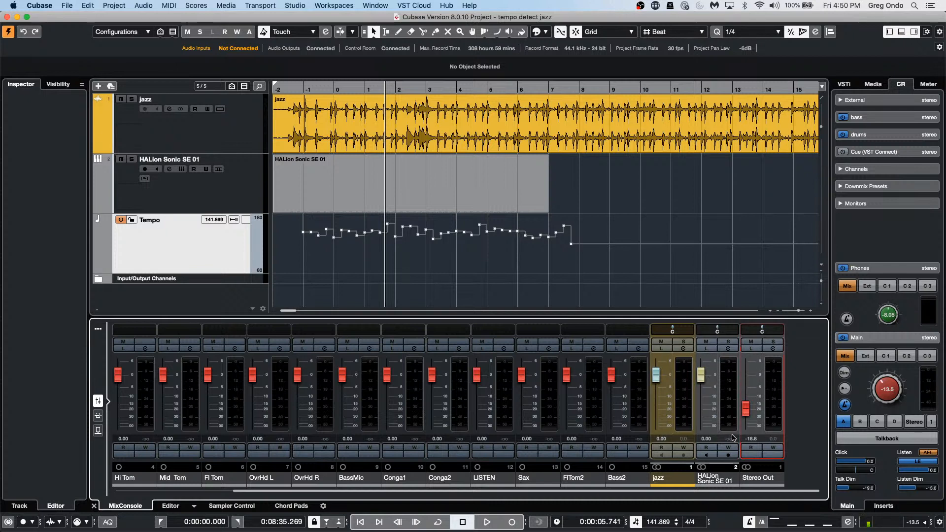
left_click_drag(745, 408, 743, 386)
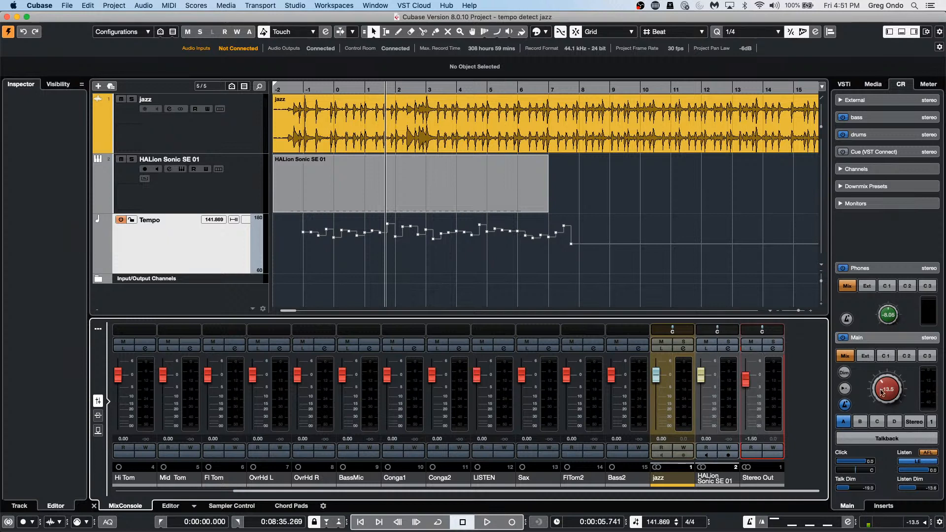
left_click_drag(883, 393, 872, 403)
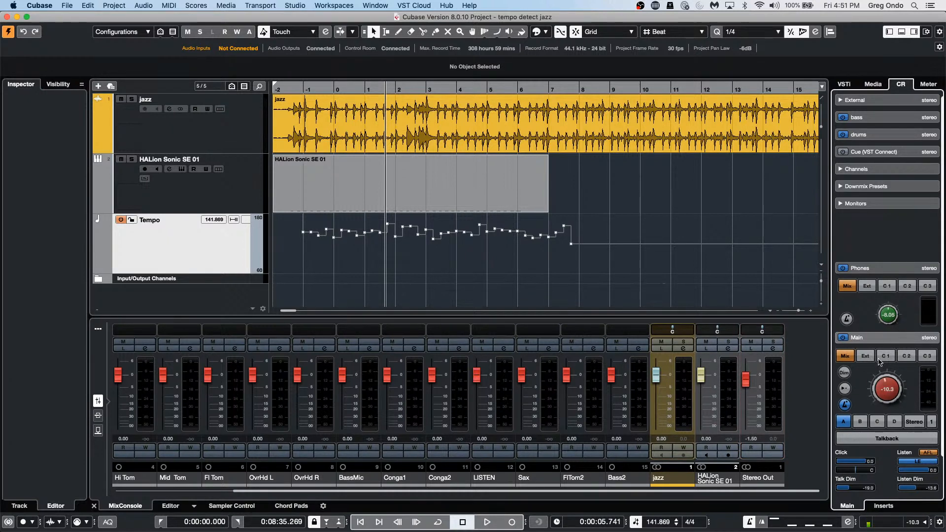
left_click_drag(878, 361, 878, 367)
left_click(67, 6)
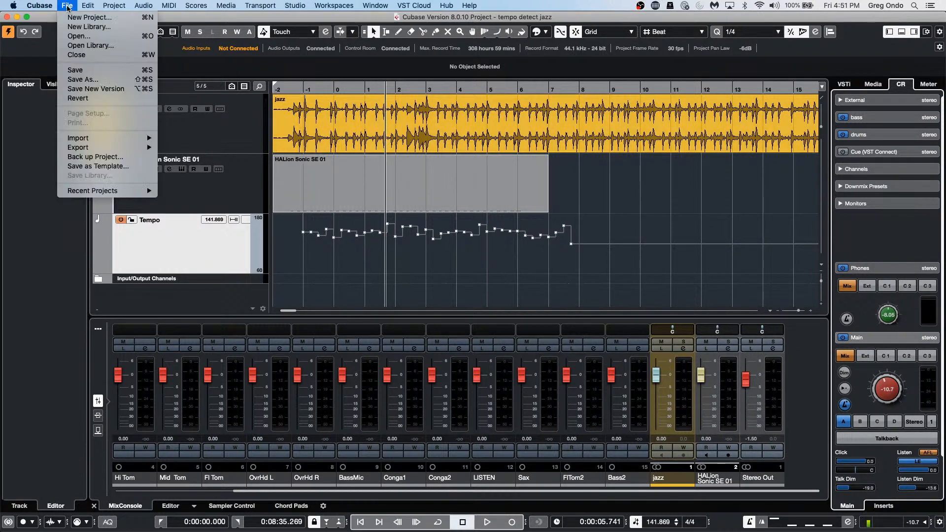
mouse_move(99, 147)
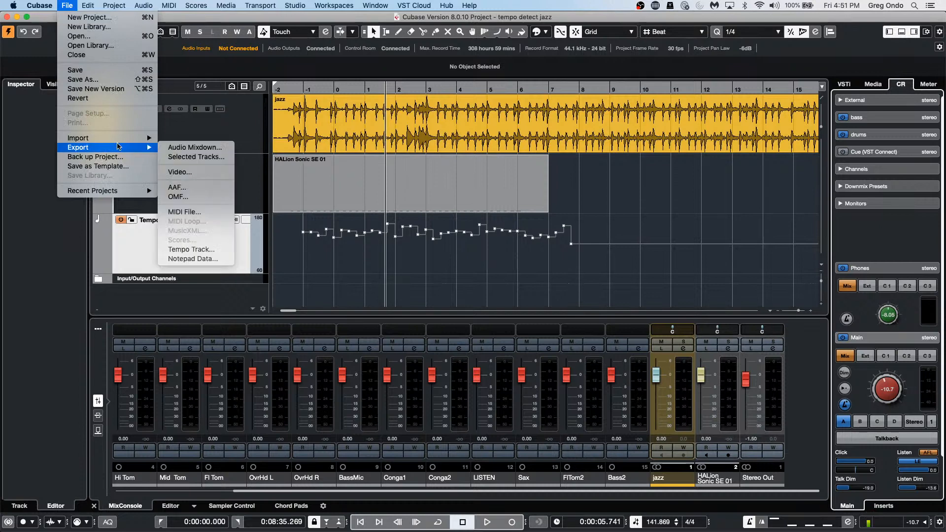
left_click(171, 147)
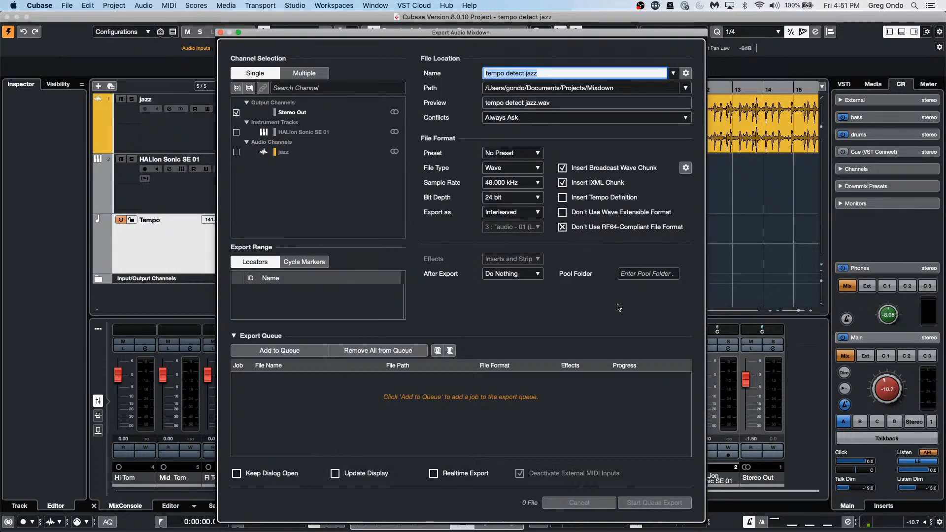
left_click(498, 274)
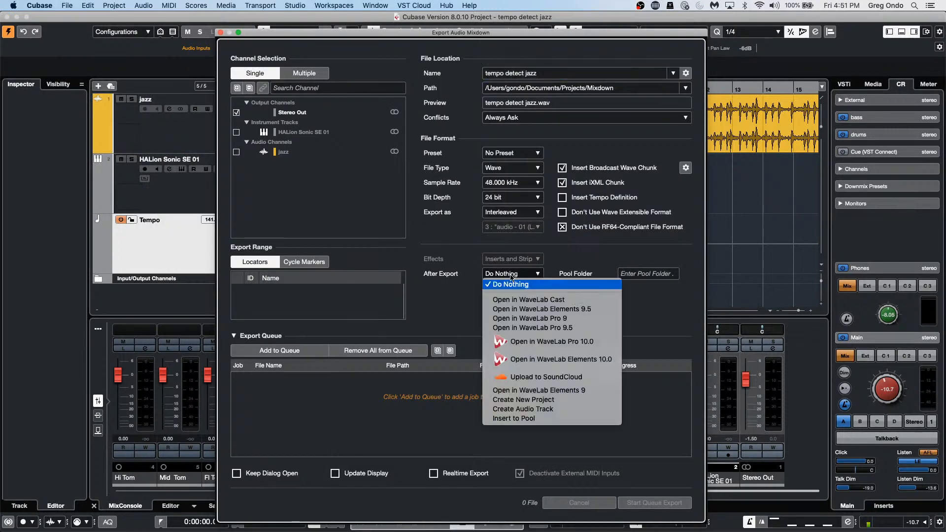
left_click(574, 410)
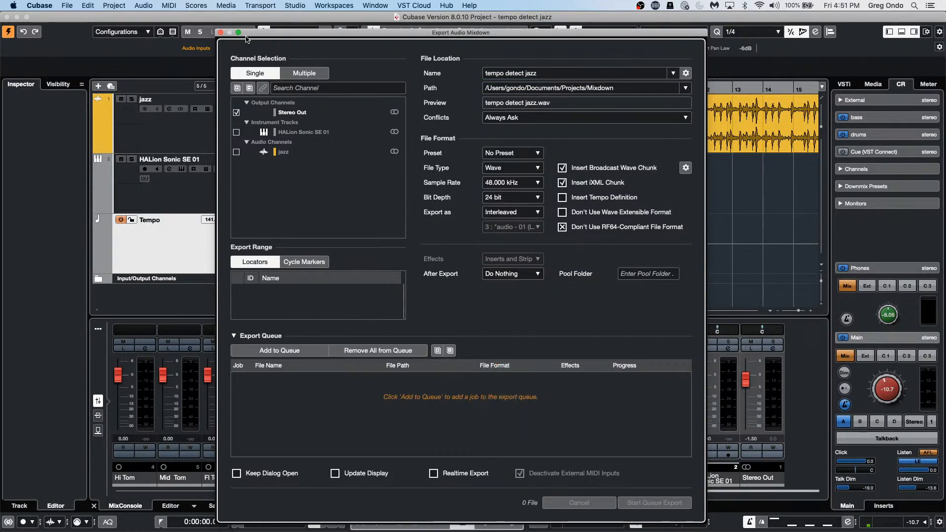
left_click(221, 32)
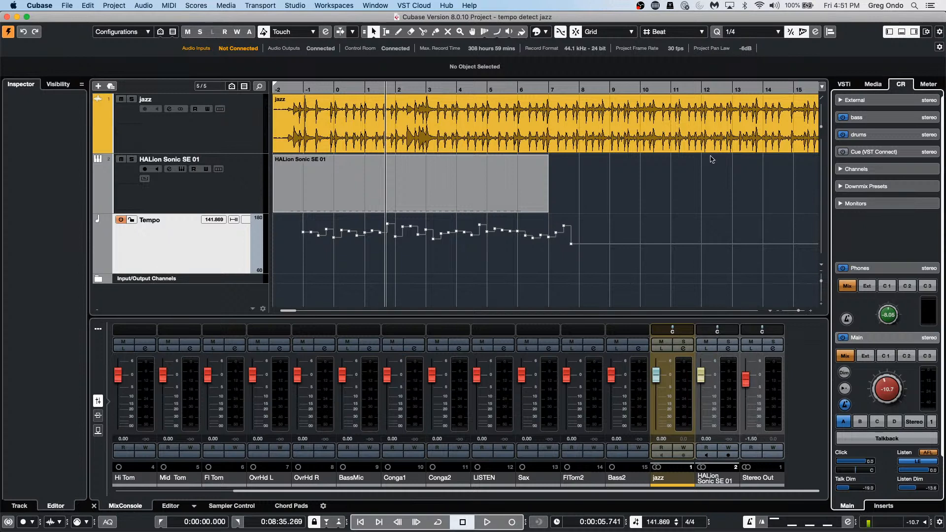
left_click(605, 129)
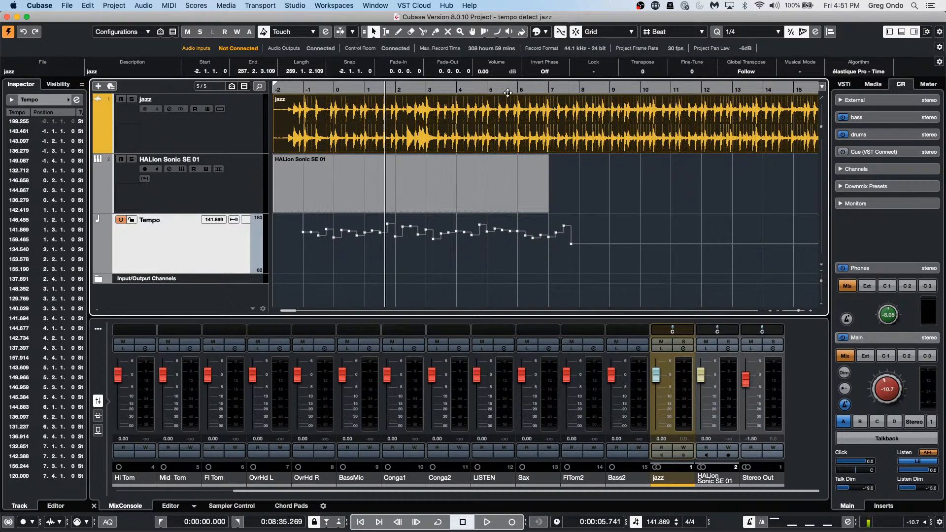
Step: Zoom out to show the whole jazz event and adjust its volume to 0.07 dB
left_click_drag(509, 93, 511, 79)
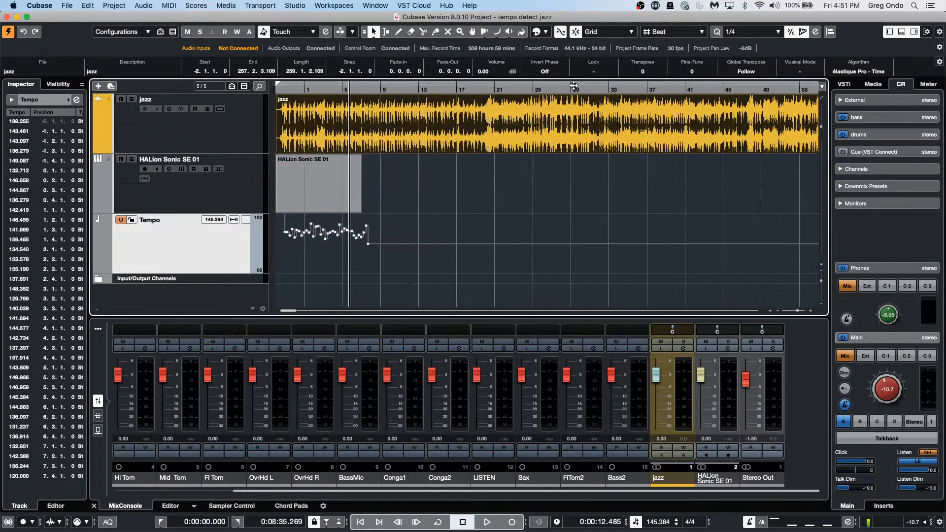
left_click(570, 82)
left_click_drag(570, 81, 575, 54)
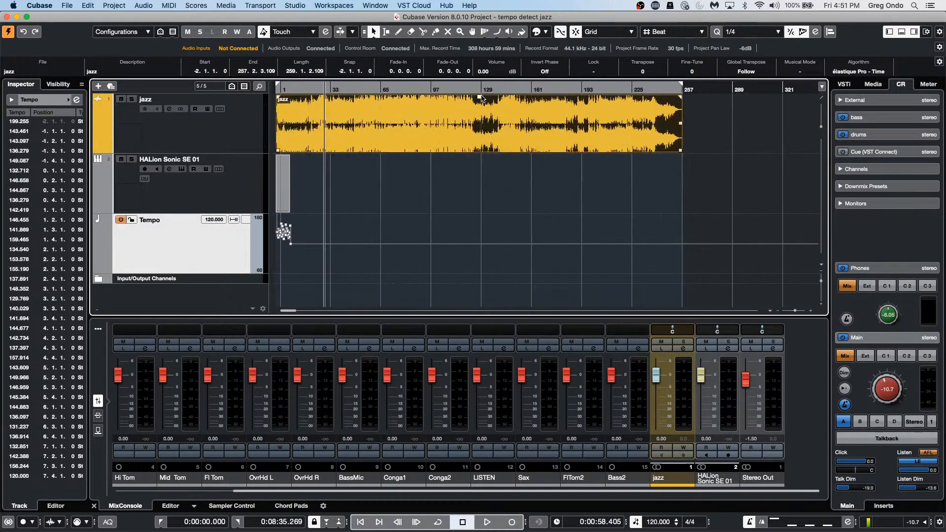
mouse_move(481, 96)
left_mouse_down()
mouse_move(477, 145)
mouse_move(483, 97)
left_mouse_up()
Step: Open the Audio > Processes menu and dismiss it without running a process
left_click(219, 7)
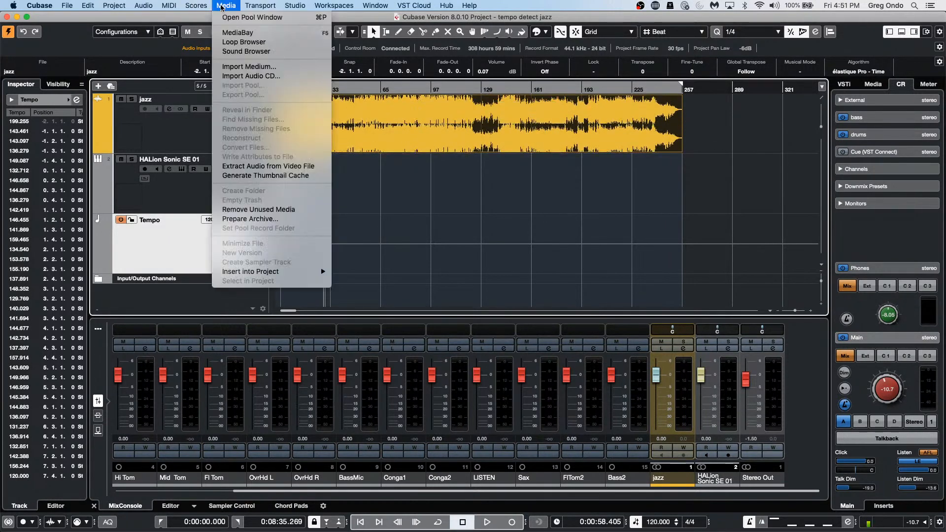
mouse_move(143, 5)
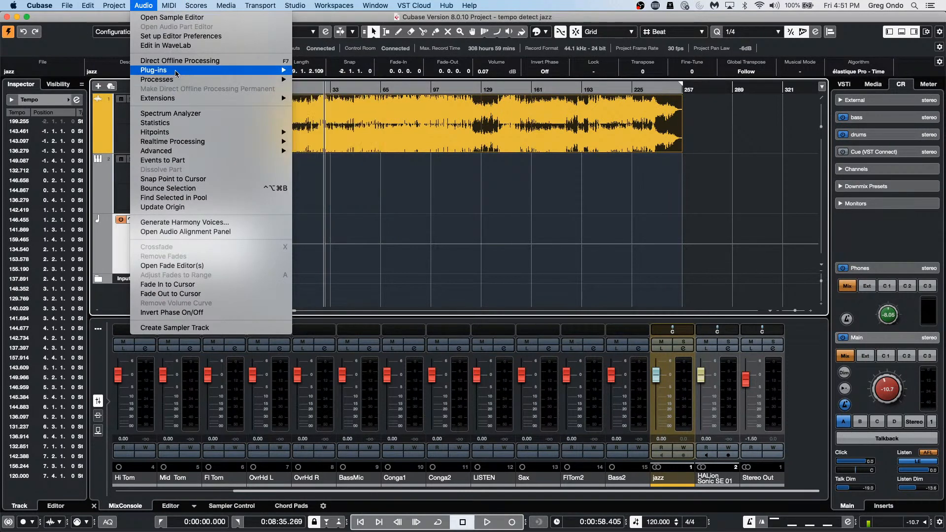
mouse_move(178, 80)
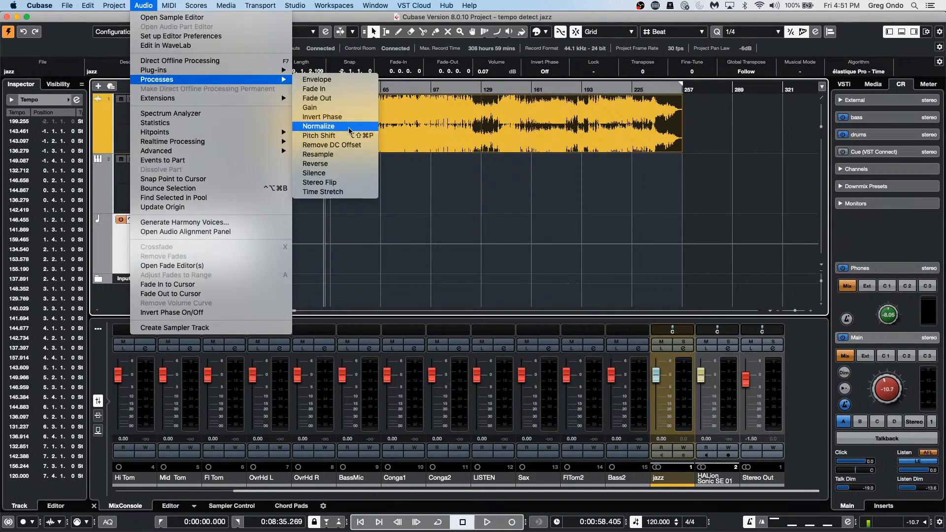
left_click(664, 220)
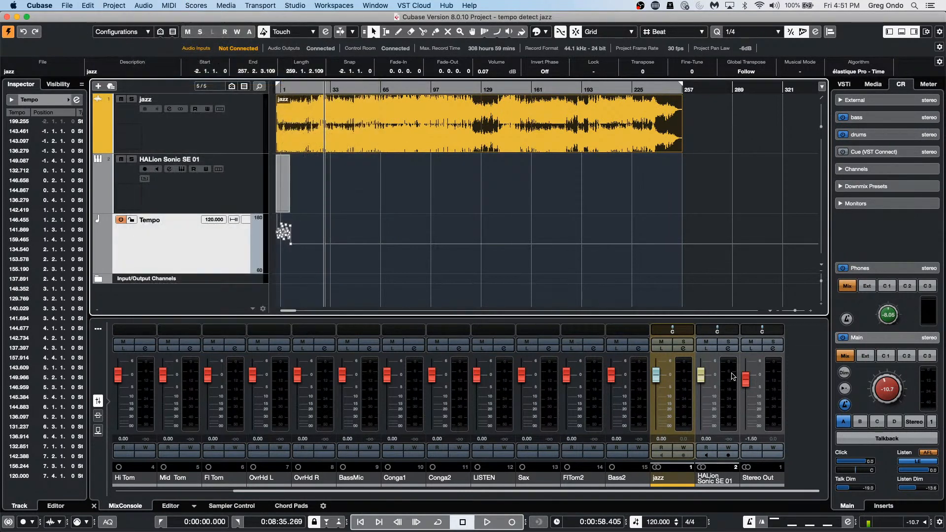
Step: Raise the Stereo Out fader to -0.18 dB
left_click_drag(746, 383, 751, 379)
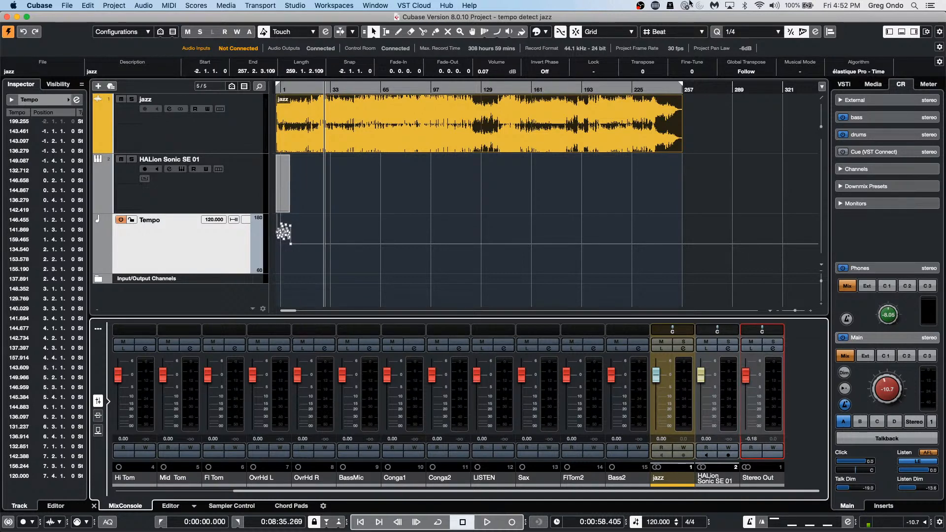
left_click(288, 6)
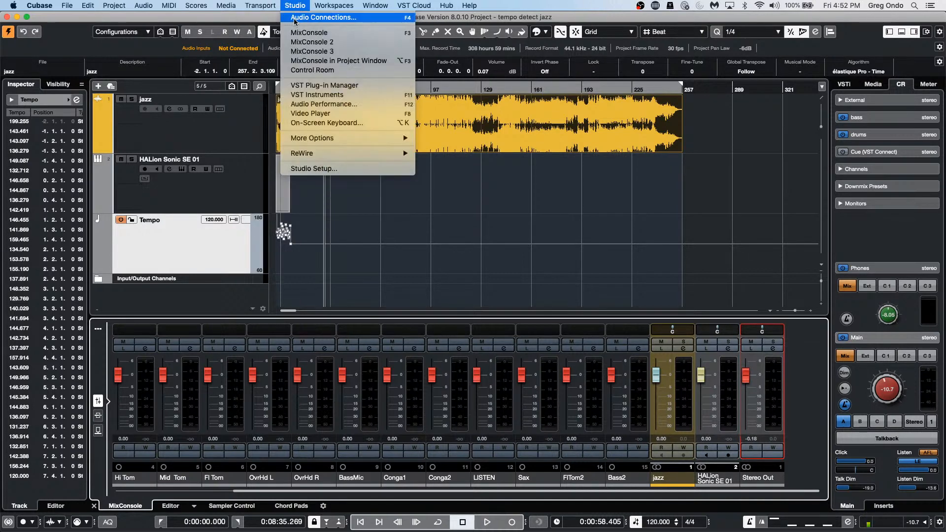
left_click(295, 19)
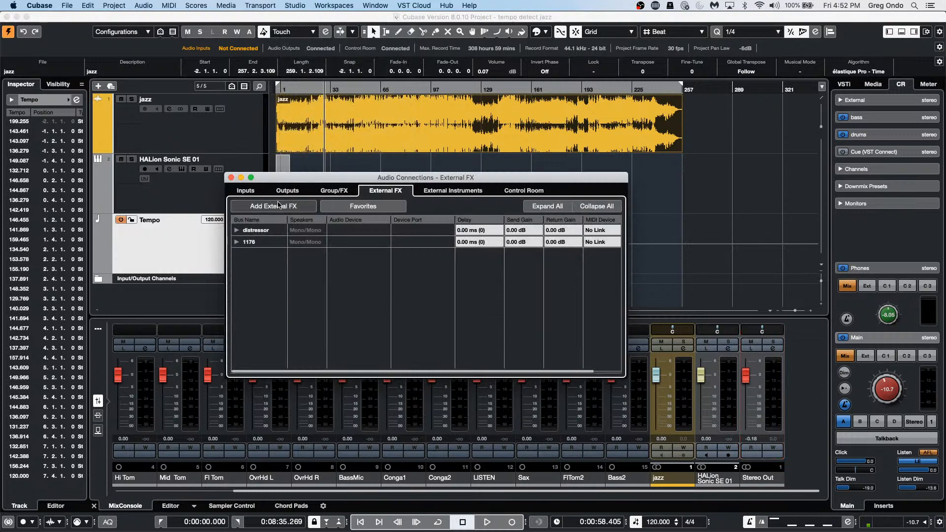
left_click(296, 190)
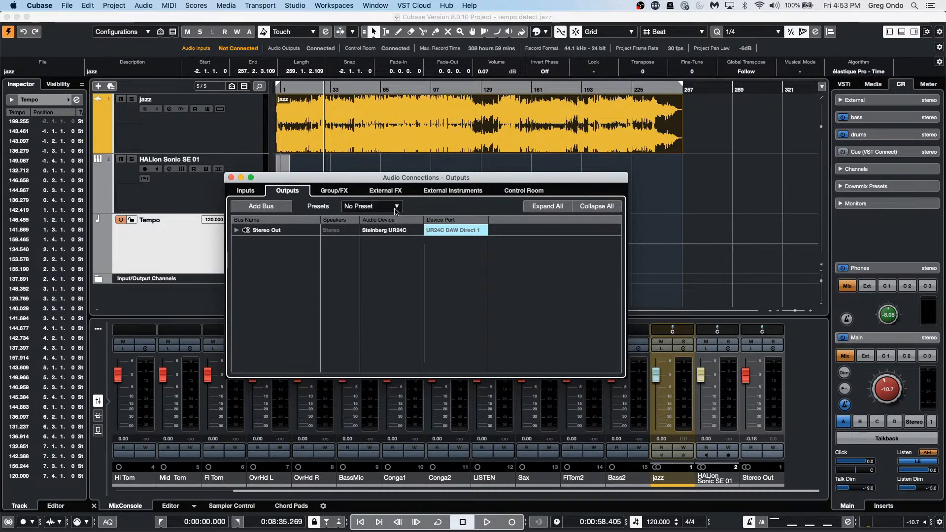
left_click(453, 190)
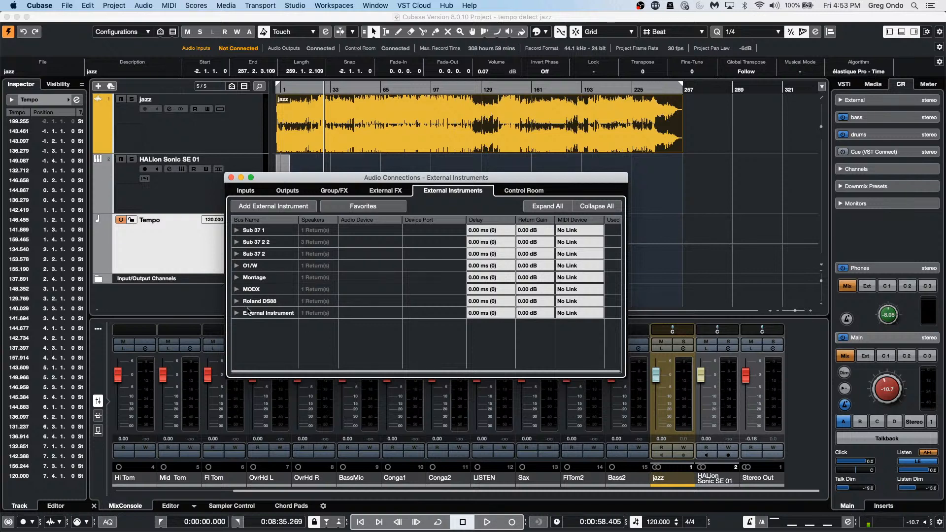
left_click(236, 314)
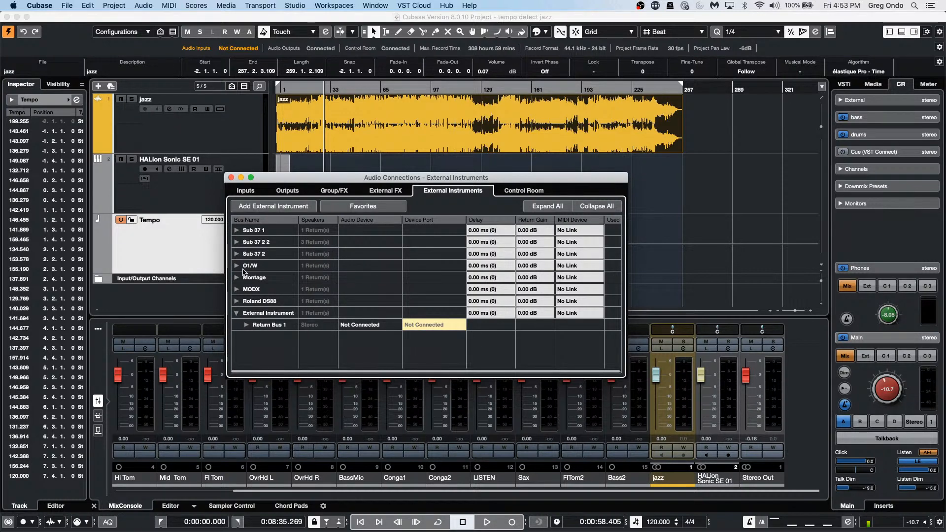
left_click(148, 251)
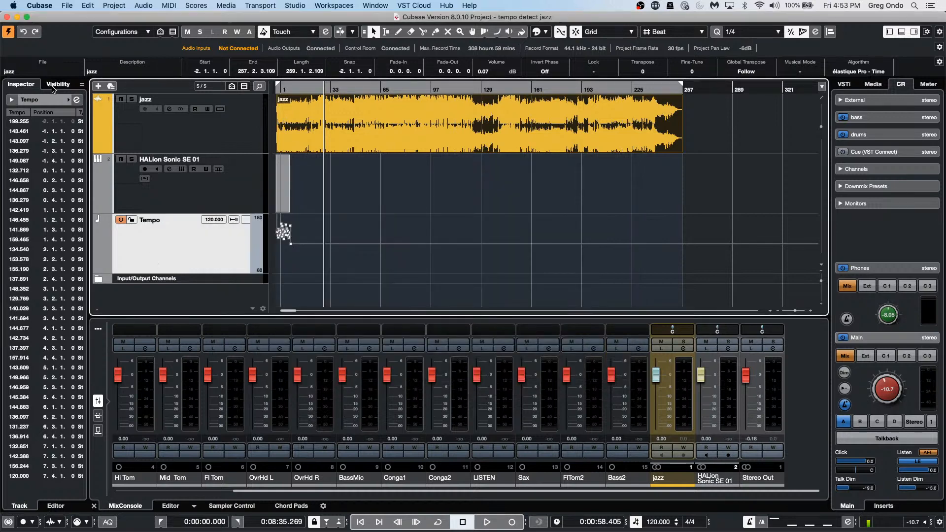
Step: Add an instrument track using the Sub 37 1 external instrument, creating Sub 37 1 01
right_click(181, 191)
mouse_move(268, 195)
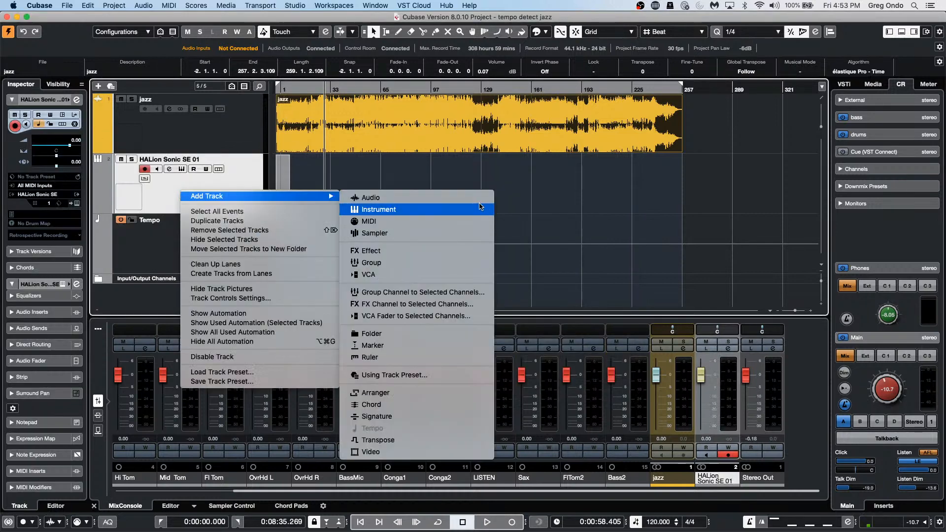
left_click(374, 210)
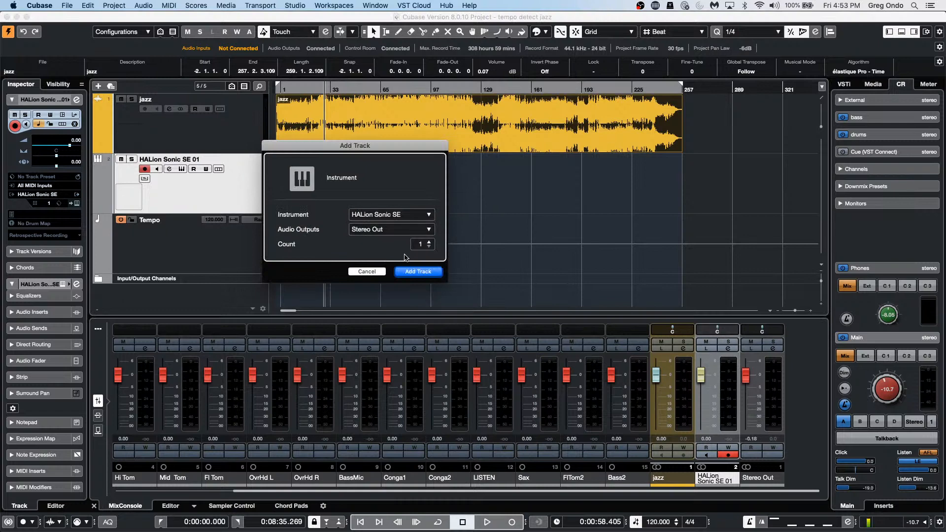
left_click(394, 214)
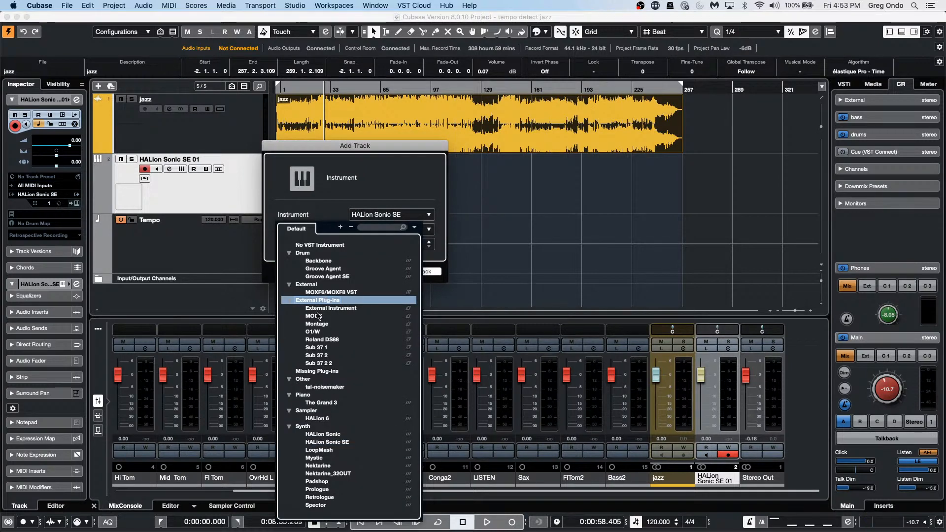
left_click(333, 348)
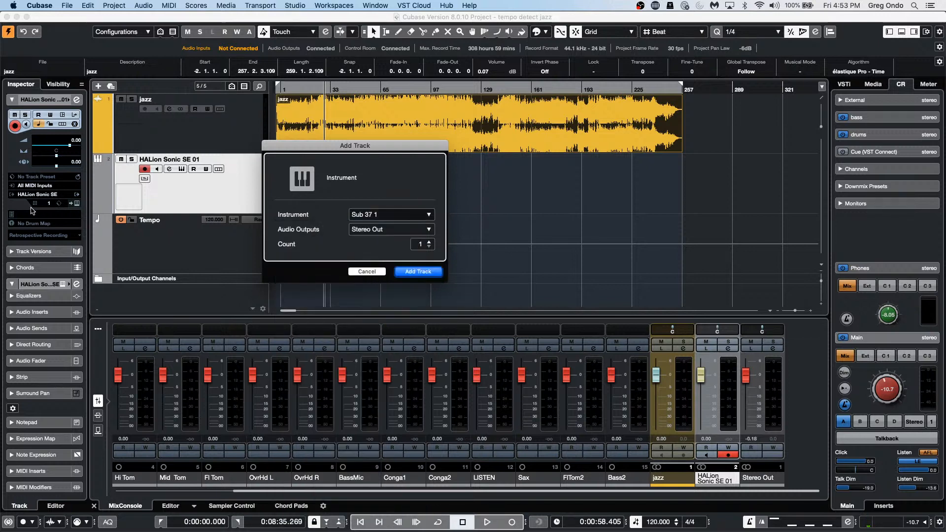
left_click(419, 272)
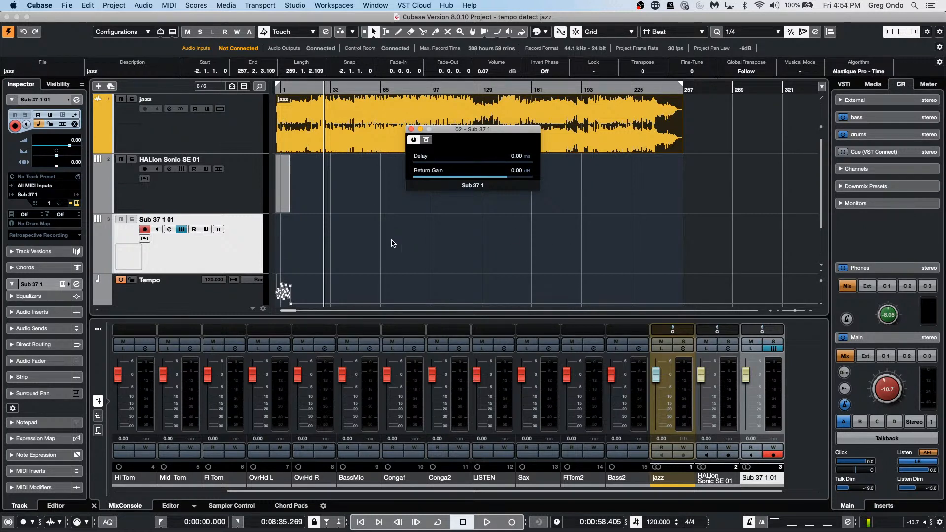
Step: Select the jazz event, then add one Groove Agent SE instrument track routed to Stereo Out
left_click(606, 136)
right_click(241, 243)
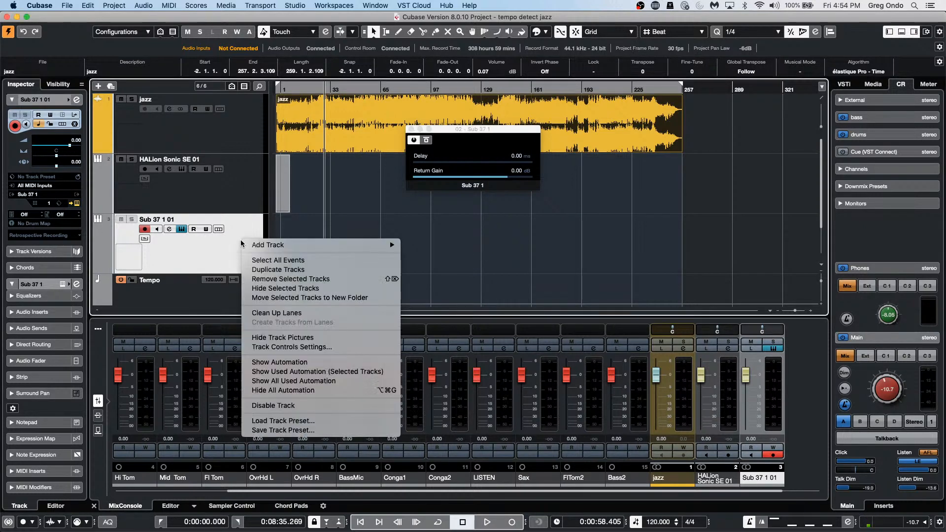
mouse_move(257, 244)
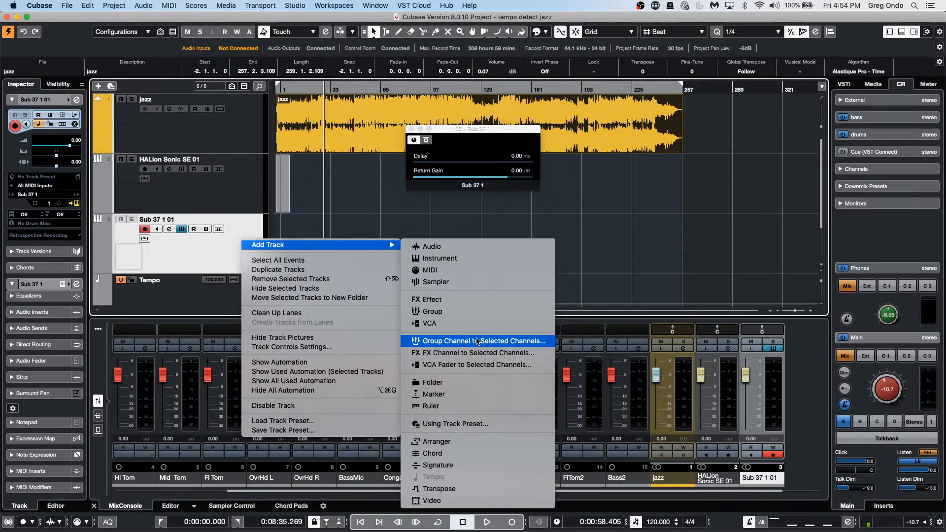
left_click(471, 258)
left_click(400, 215)
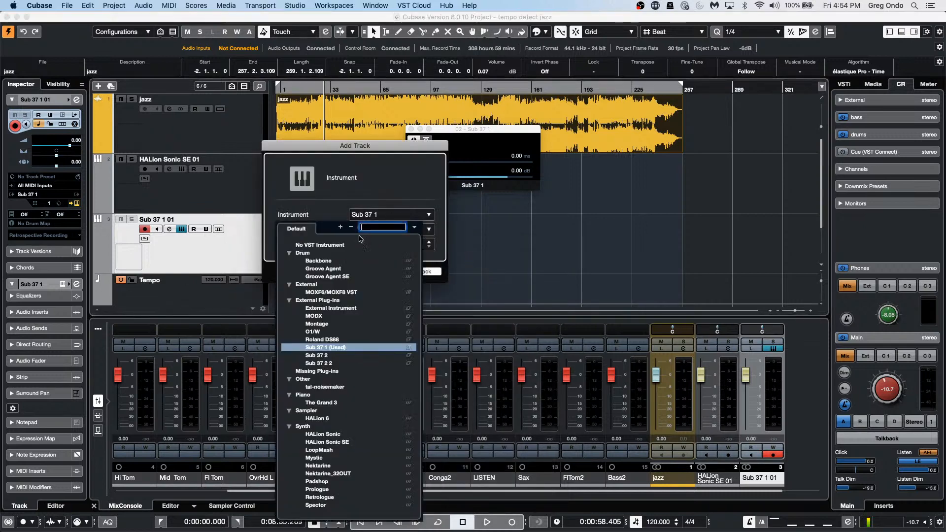
left_click(367, 274)
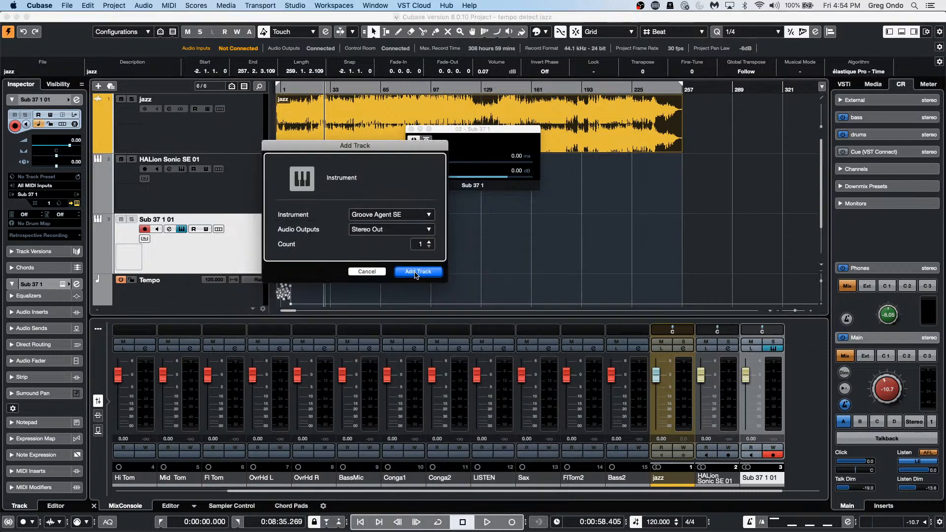
left_click(415, 272)
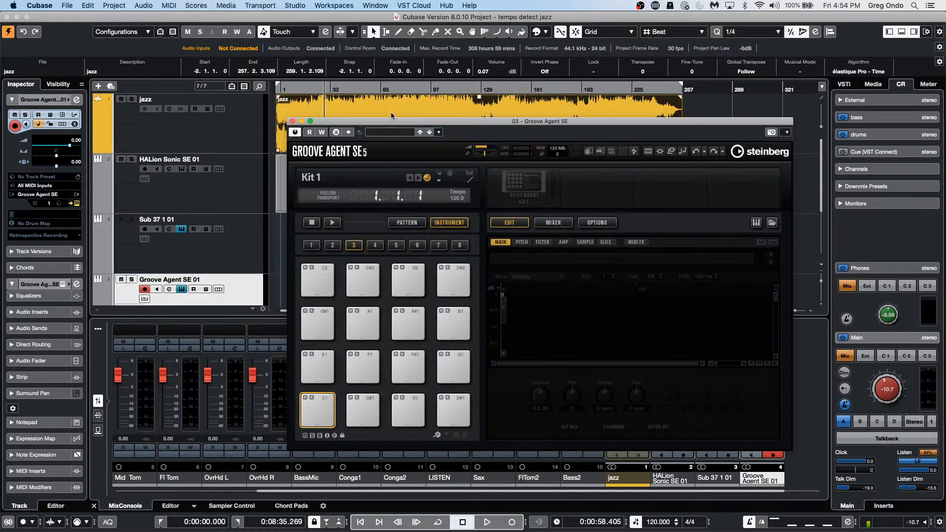
Step: Move the Groove Agent SE window, search the kit browser for 'maple' and load Maple Kit CD
left_click_drag(401, 122, 383, 73)
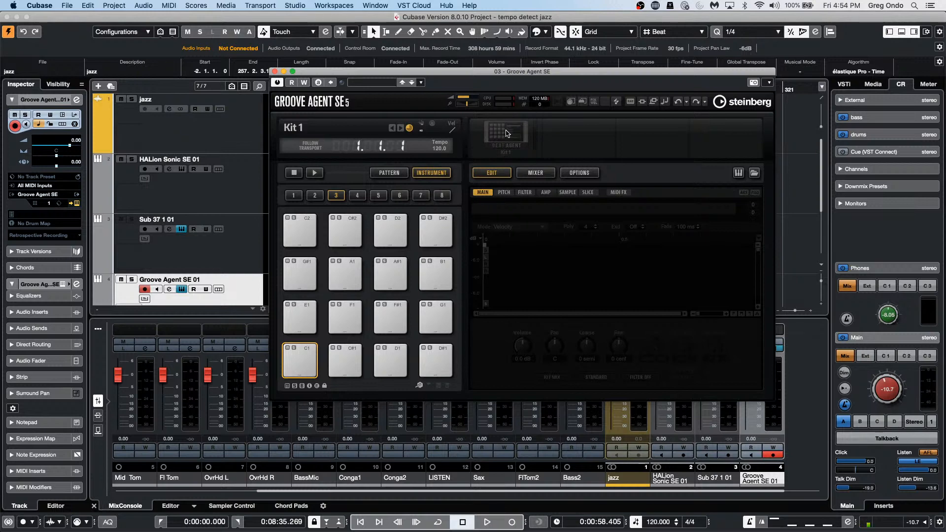
right_click(507, 130)
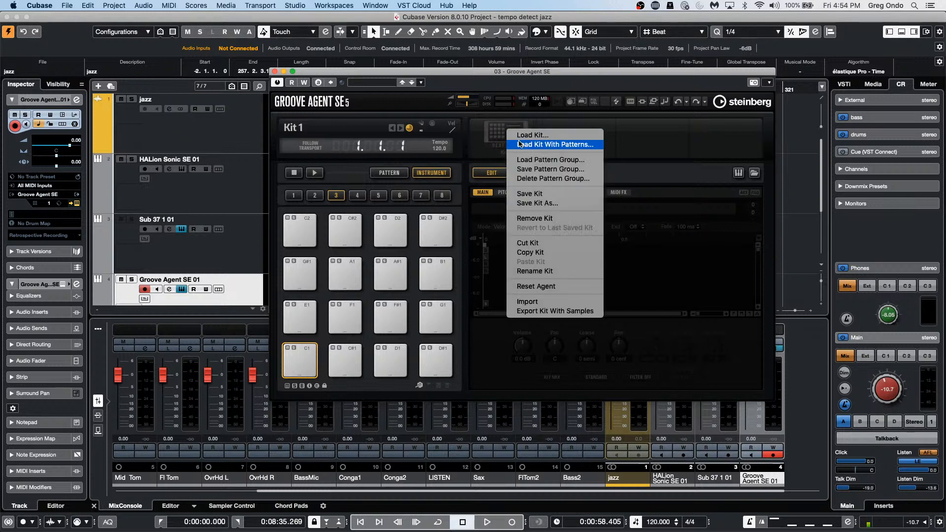
left_click(523, 135)
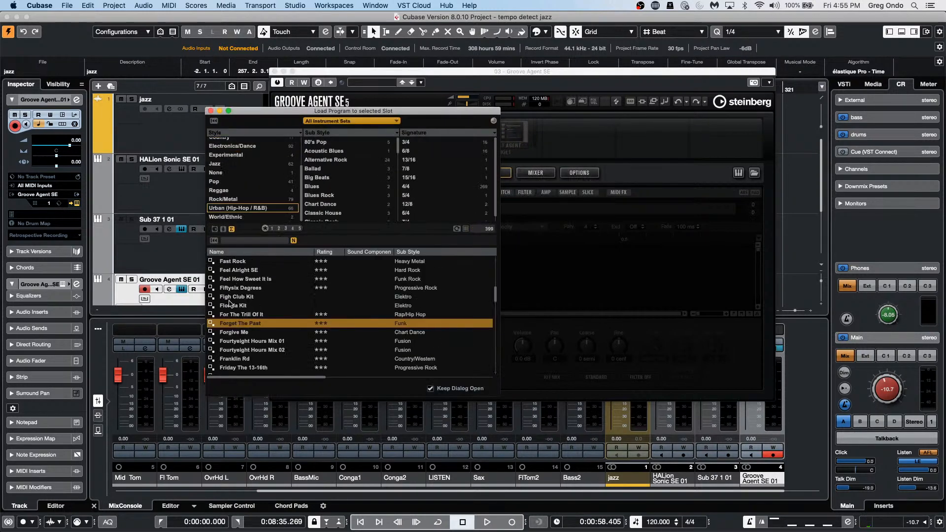
left_click(266, 240)
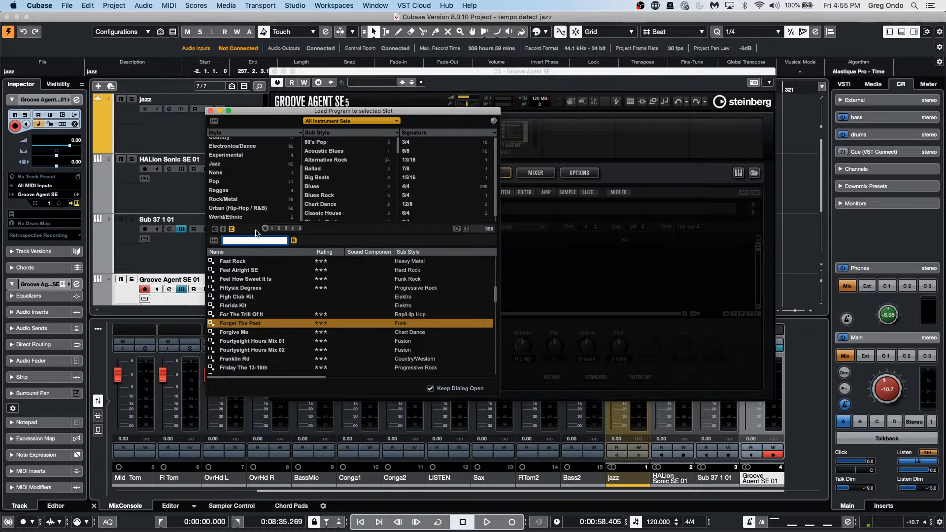
type("maple\\")
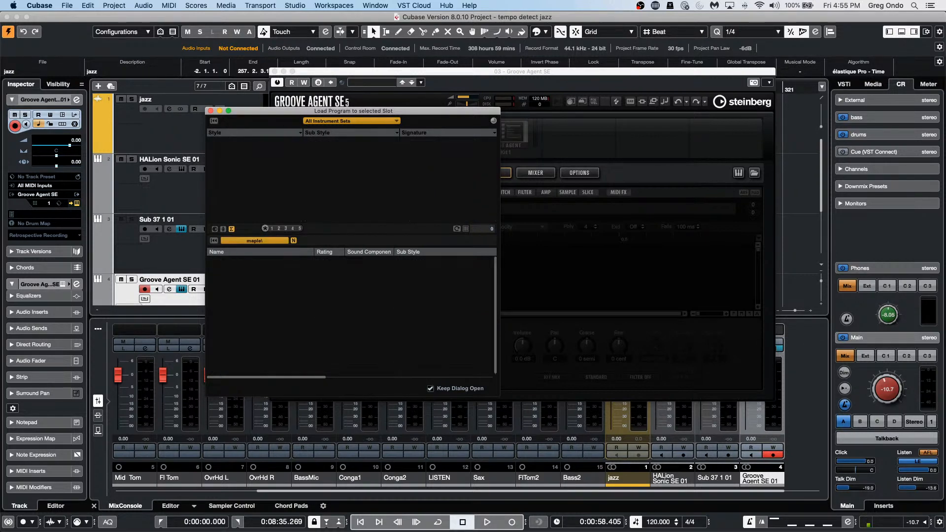
left_click(269, 241)
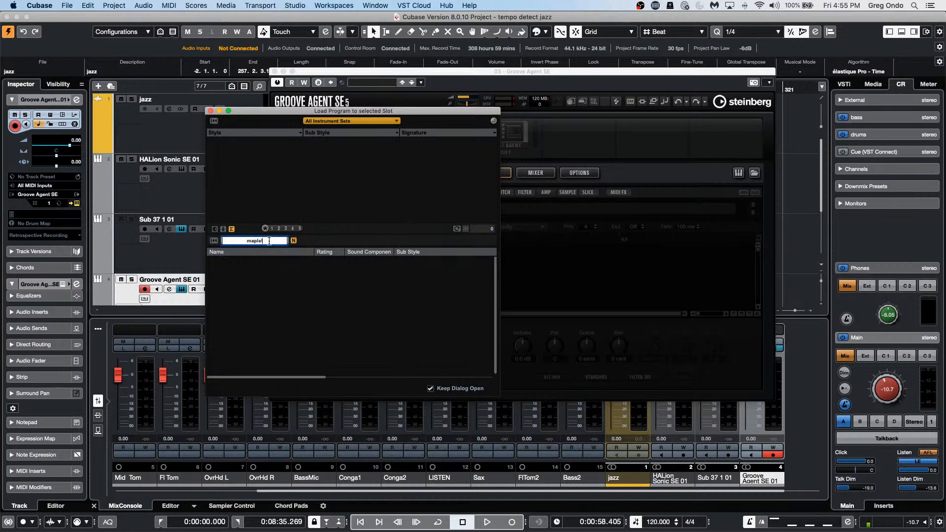
key("Return")
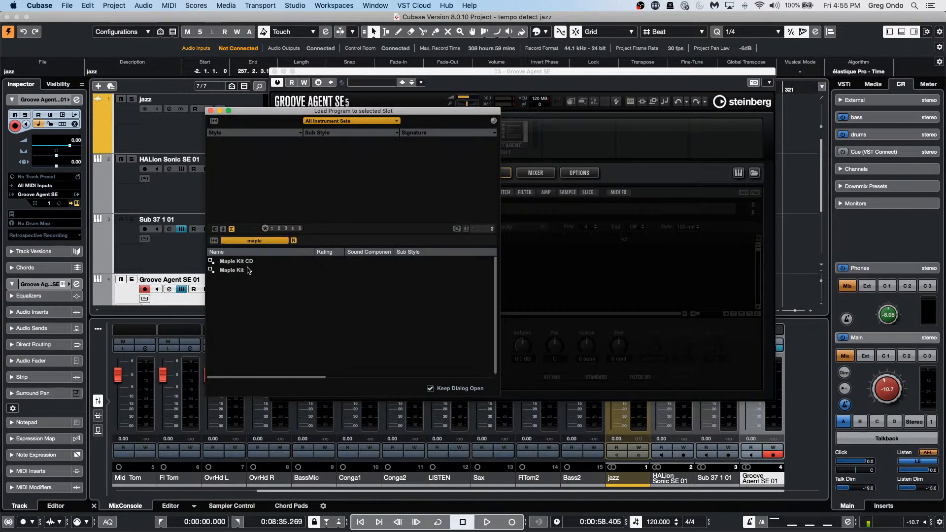
double_click(244, 262)
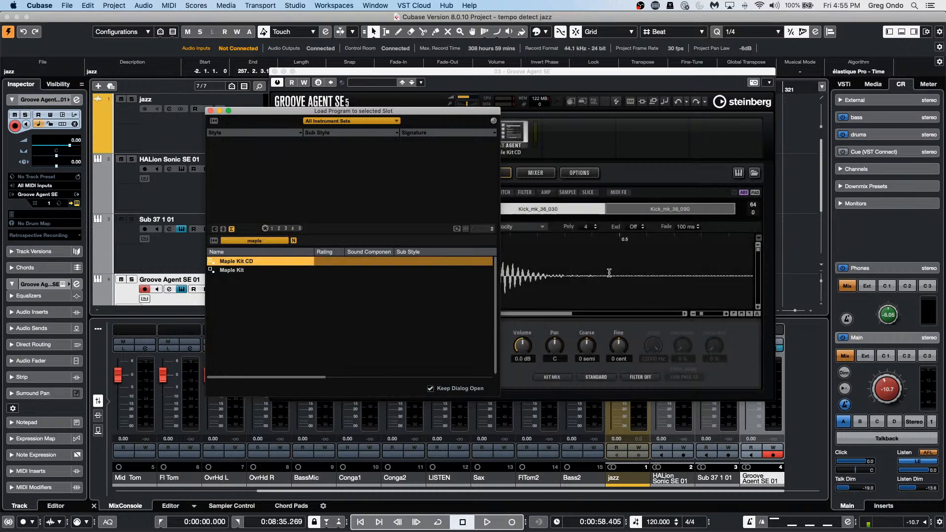
Step: Lengthen the kick pad's filter envelope attack to 121 ms
left_click(607, 272)
left_click(504, 192)
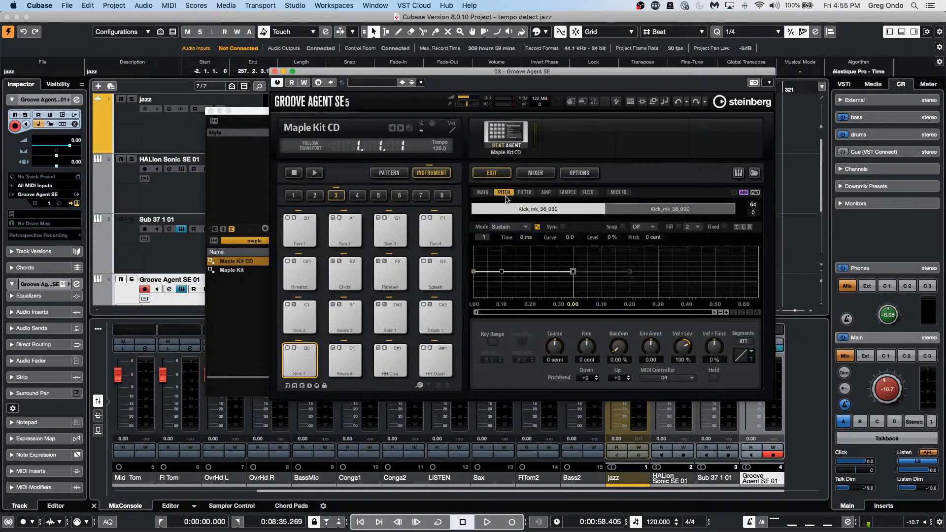
left_click(525, 192)
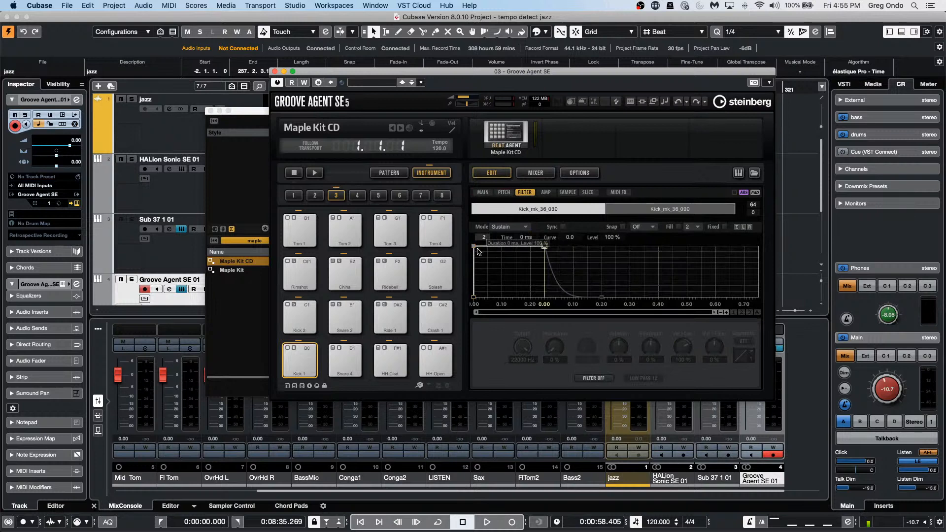
left_click_drag(474, 245, 507, 247)
right_click(515, 274)
mouse_move(552, 278)
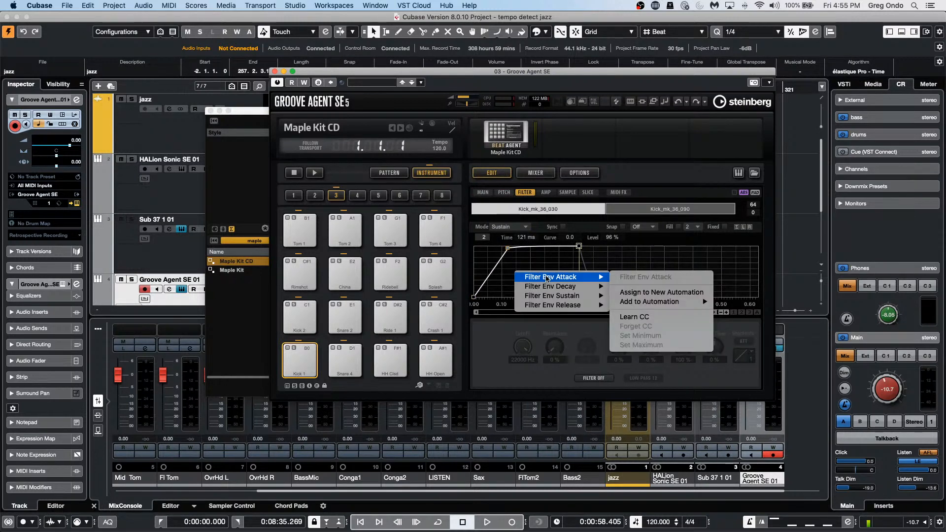
mouse_move(639, 302)
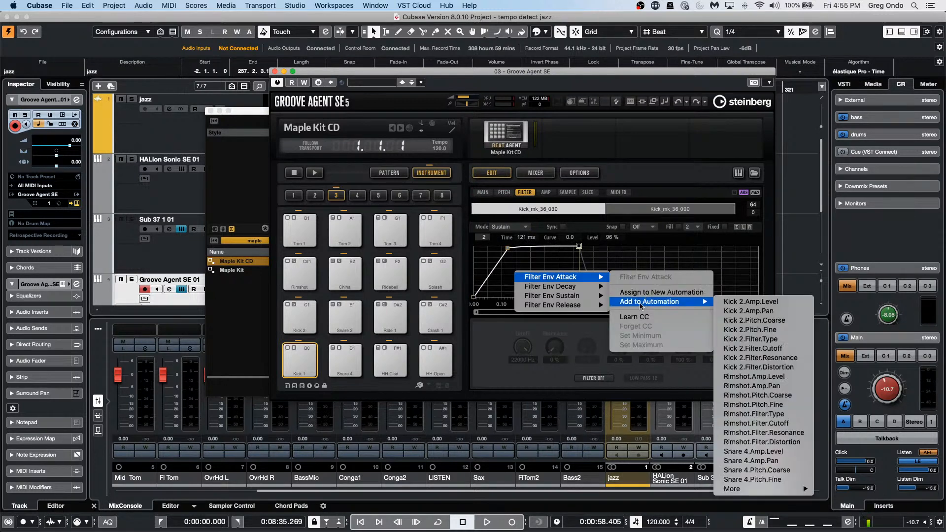
left_click(299, 361)
Step: Select and audition the Snare 4 pad, checking its amp and filter settings
left_click(349, 358)
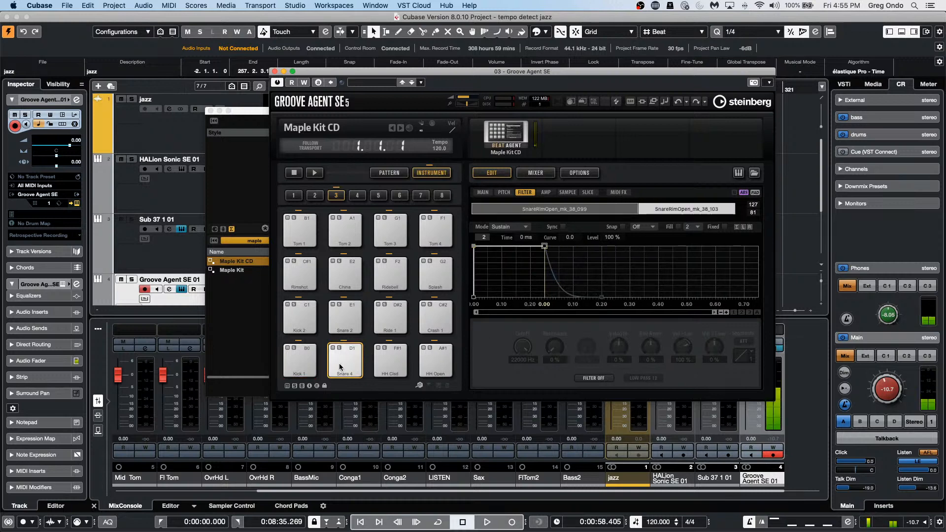
left_click(303, 363)
left_click(330, 361)
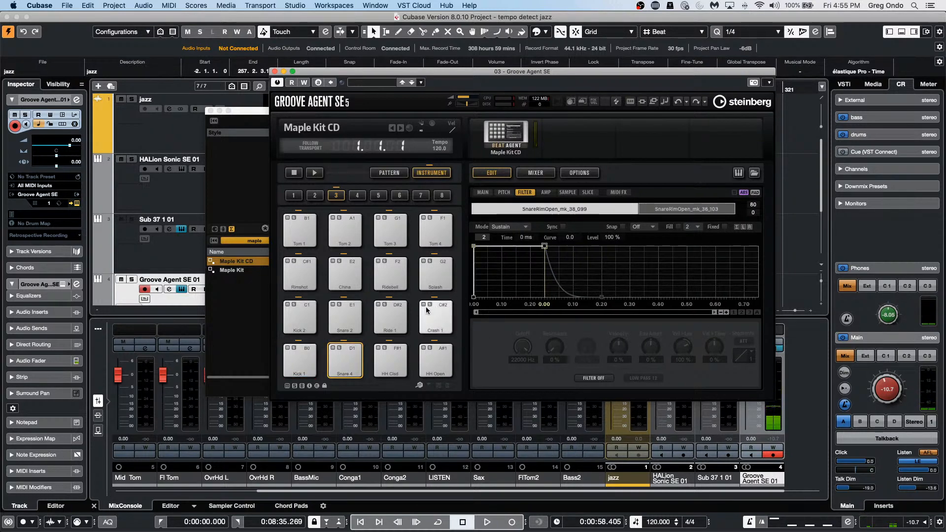
left_click(350, 364)
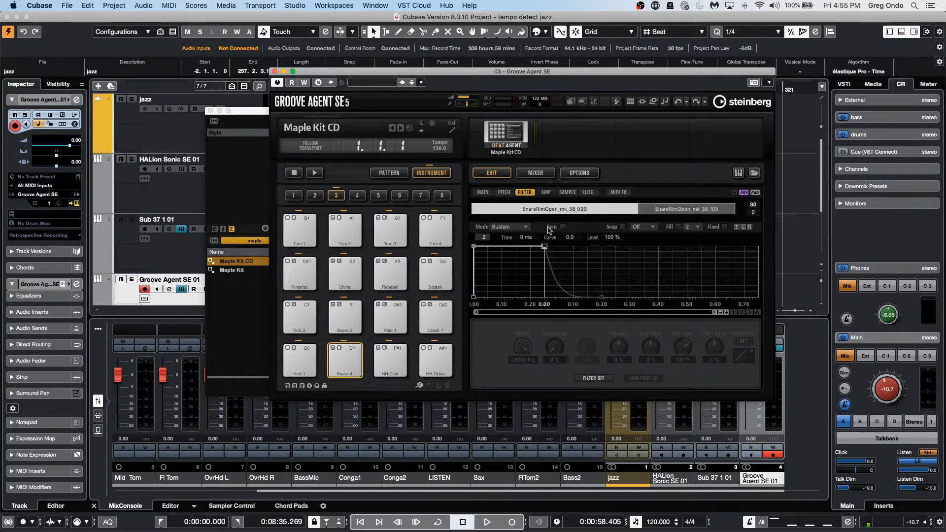
left_click(543, 193)
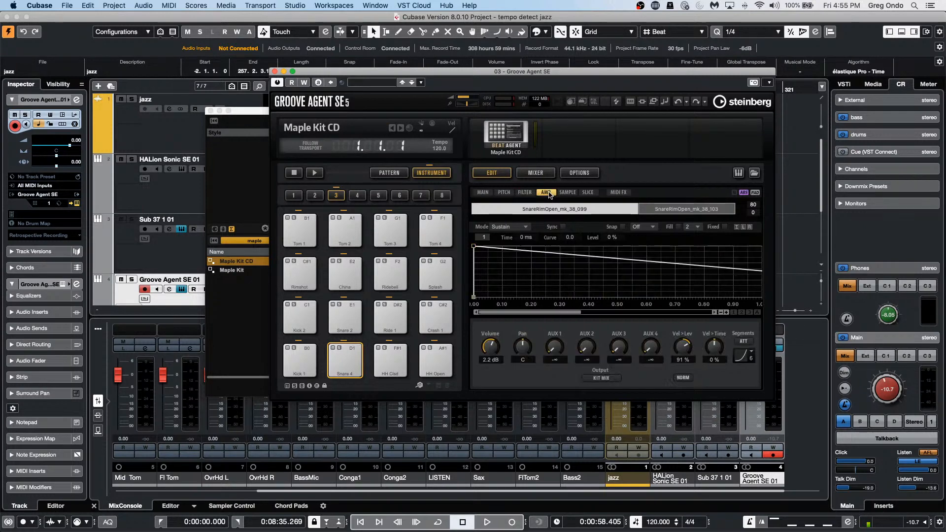
left_click(524, 192)
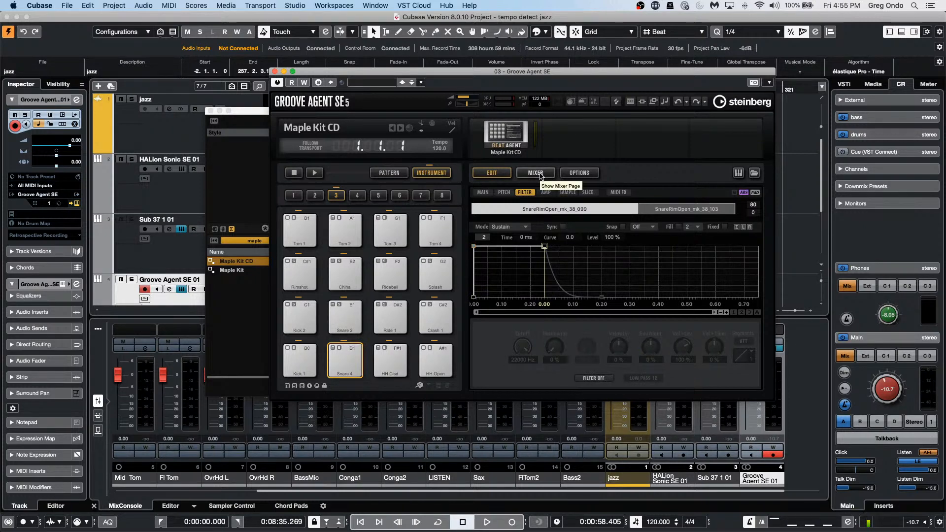
Step: View only the global automation assignments in Options, then close Groove Agent SE
left_click(571, 173)
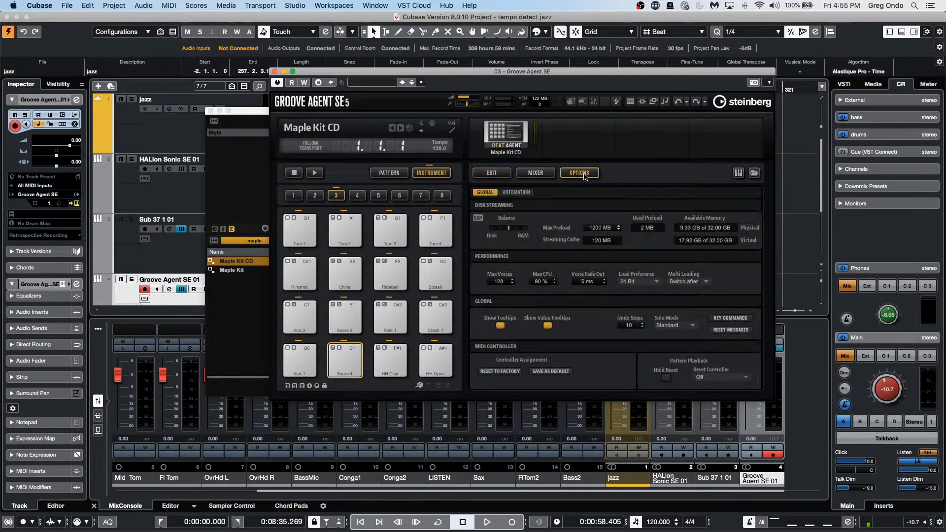
left_click(518, 192)
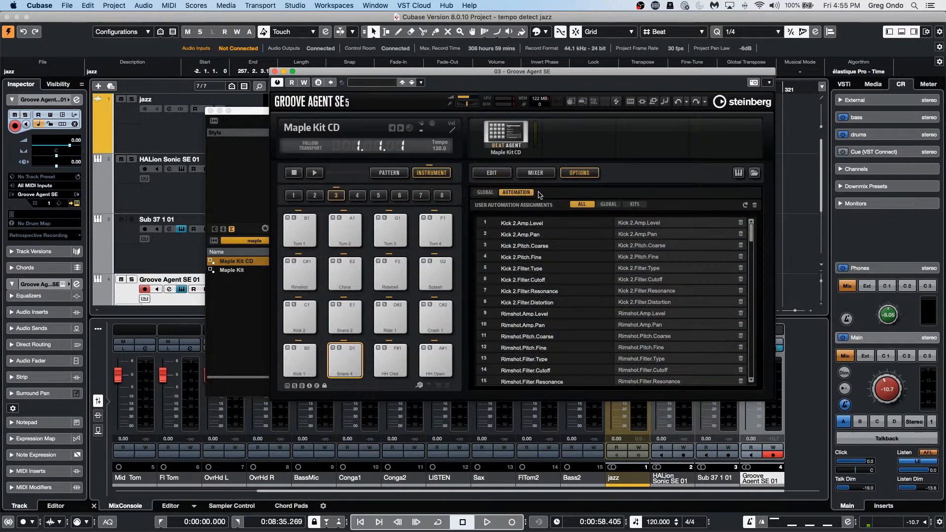
left_click(606, 205)
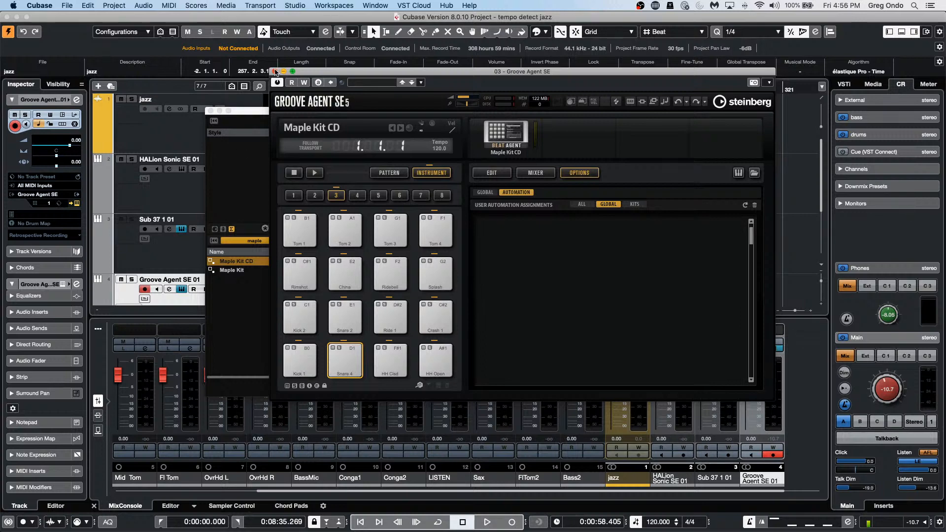
left_click(274, 72)
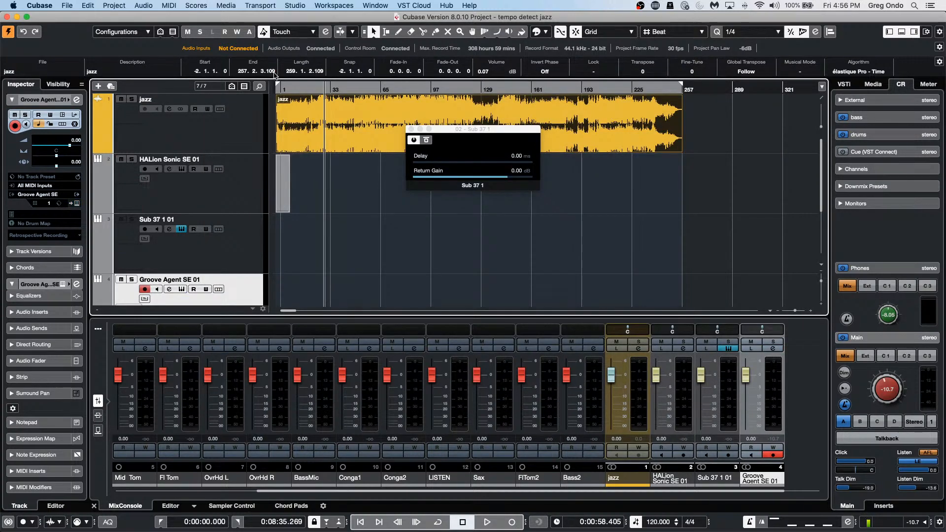